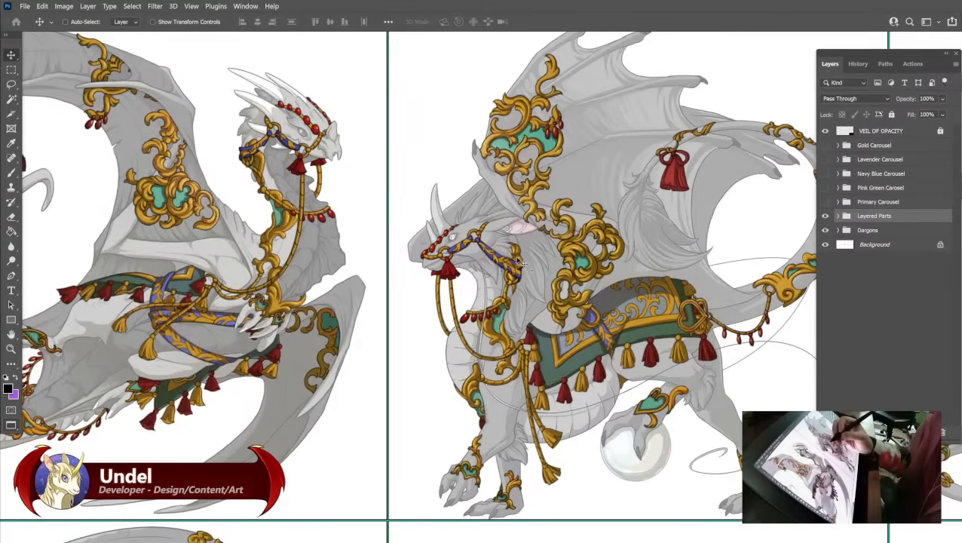
Duplicate the Layered Parts group and hide the original group.
left_click_drag(431, 181, 648, 355)
left_click_drag(422, 422, 664, 226)
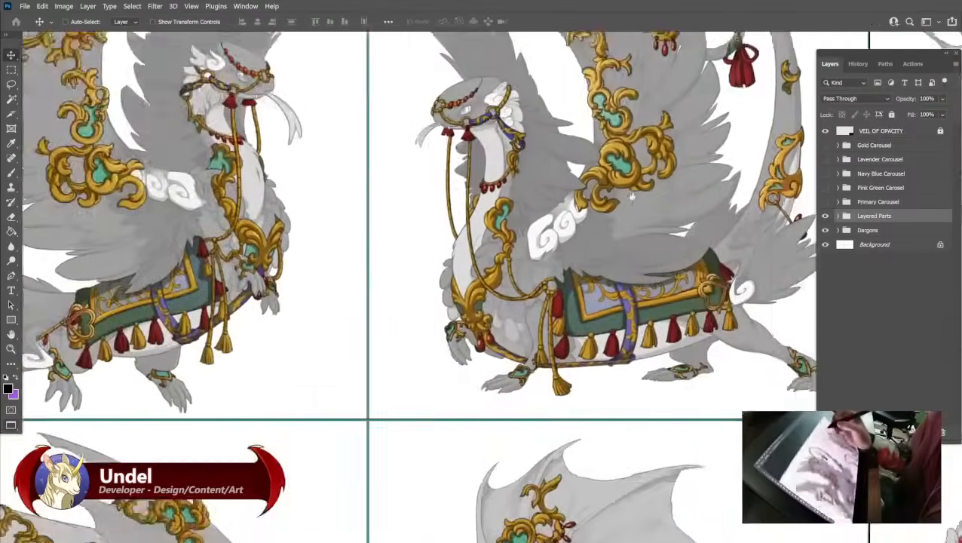
left_click_drag(471, 356, 676, 339)
left_click_drag(574, 187, 579, 292)
left_click_drag(645, 268, 660, 304)
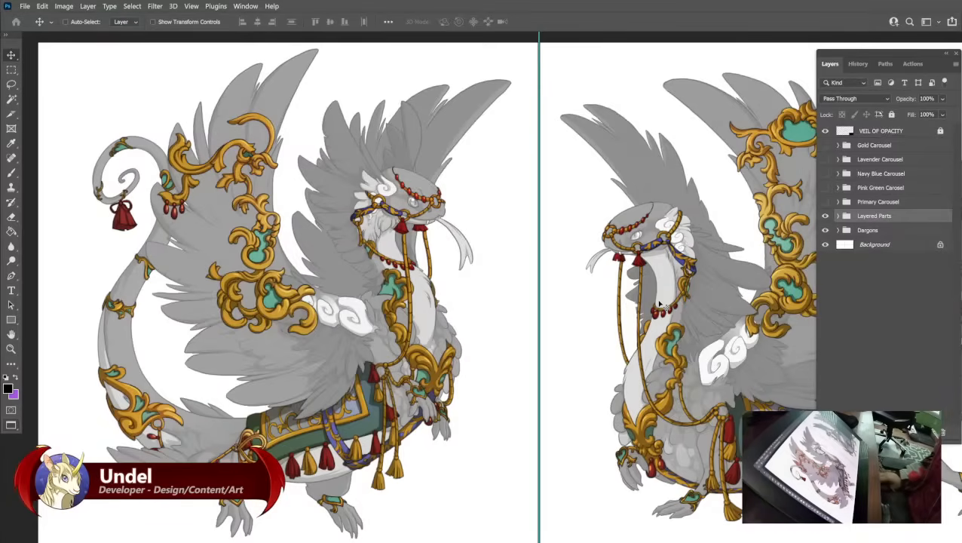
key("ctrl")
key("ctrl+j")
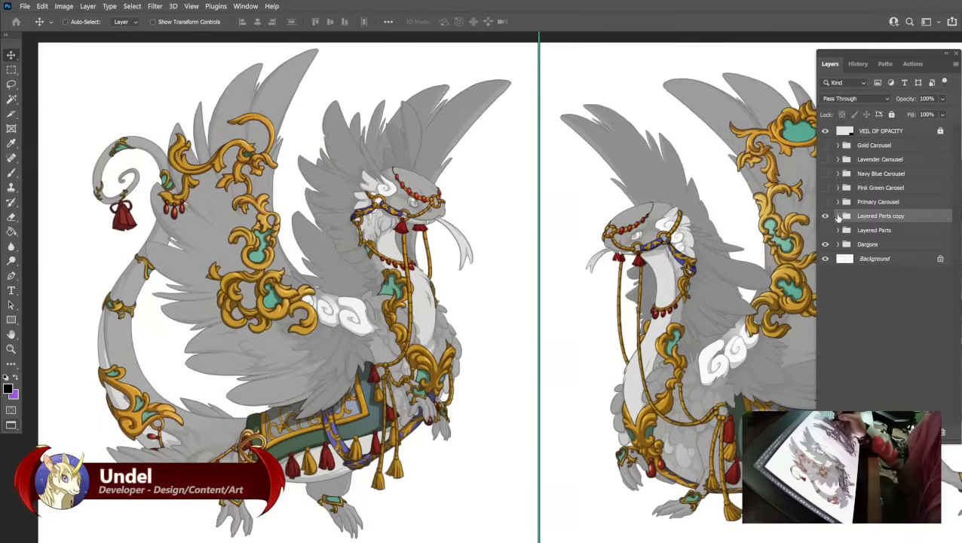
Hide the head, wing, tail, hands and legs groups inside Layered Parts copy, and expand its Body group.
left_click(837, 216)
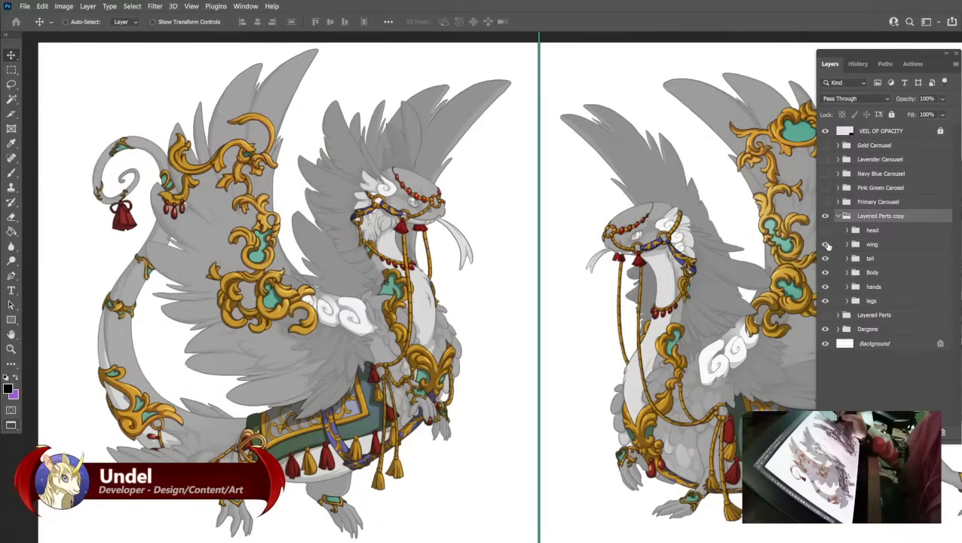
left_click(826, 244)
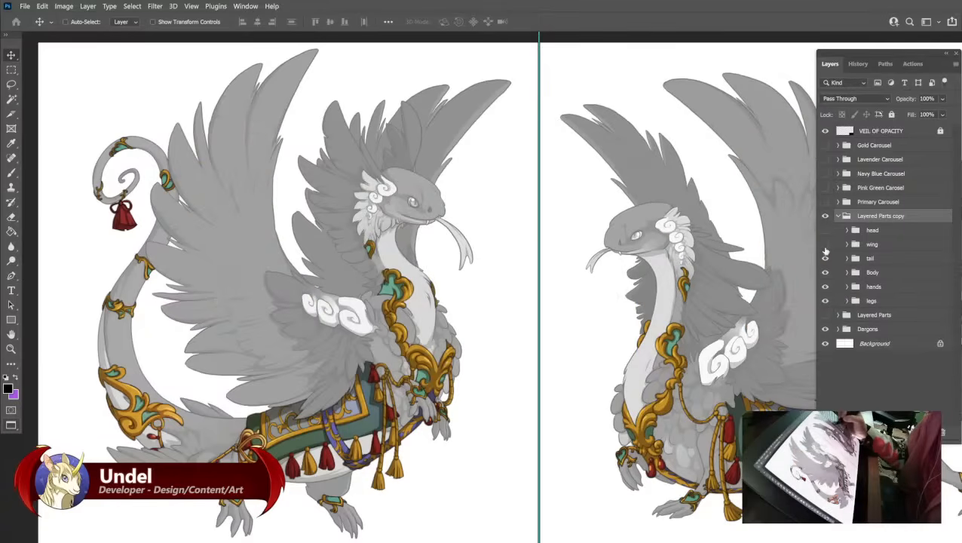
left_click(825, 258)
left_click(825, 286)
left_click(826, 301)
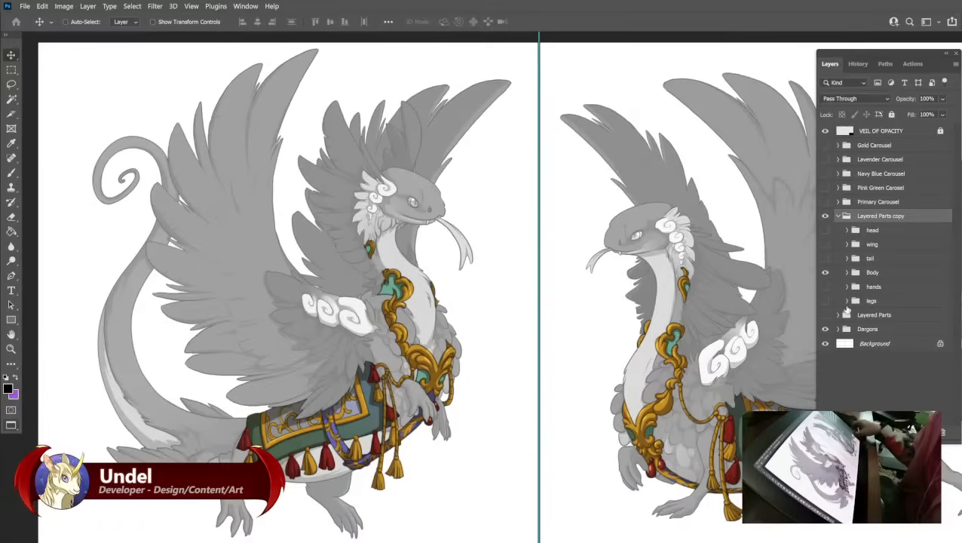
left_click(847, 273)
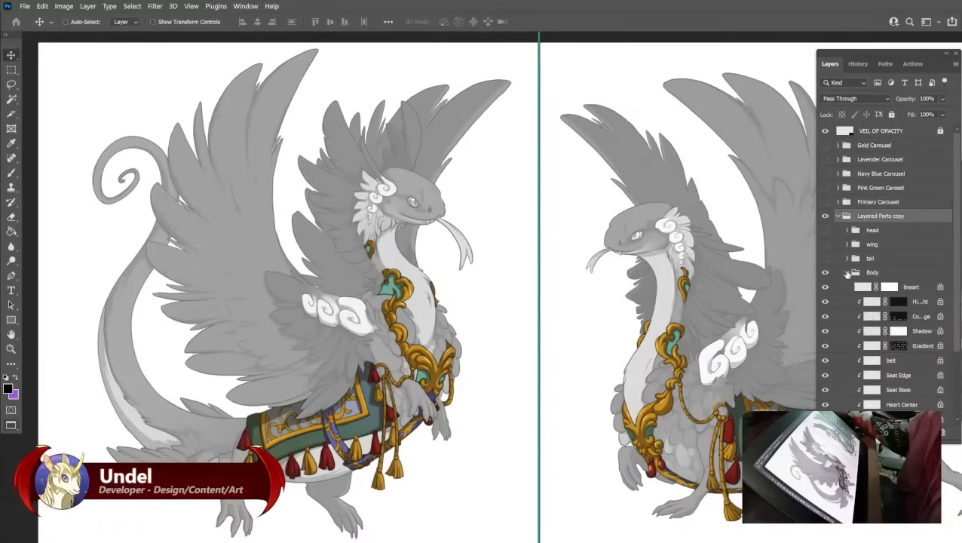
scroll(847, 269, "down", 1)
scroll(847, 270, "down", 2)
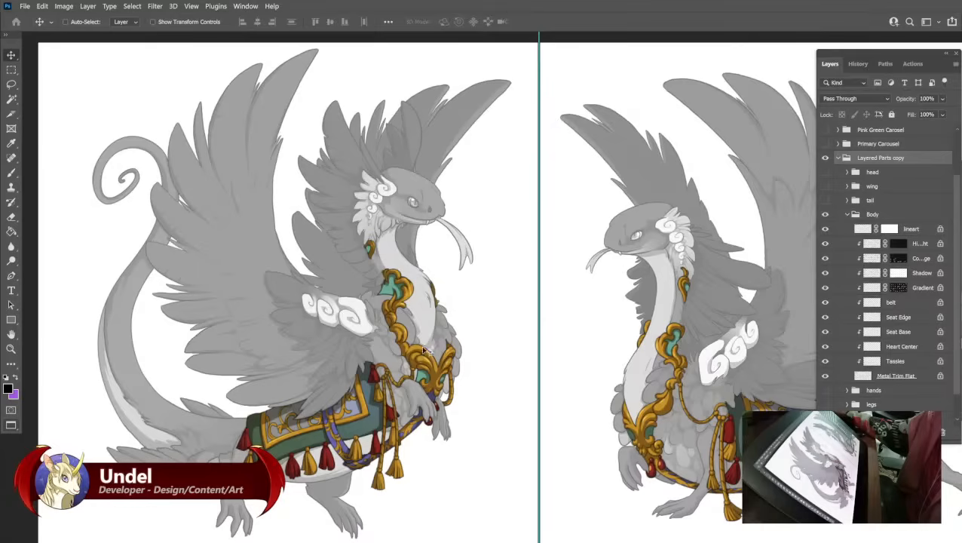
scroll(862, 199, "up", 2)
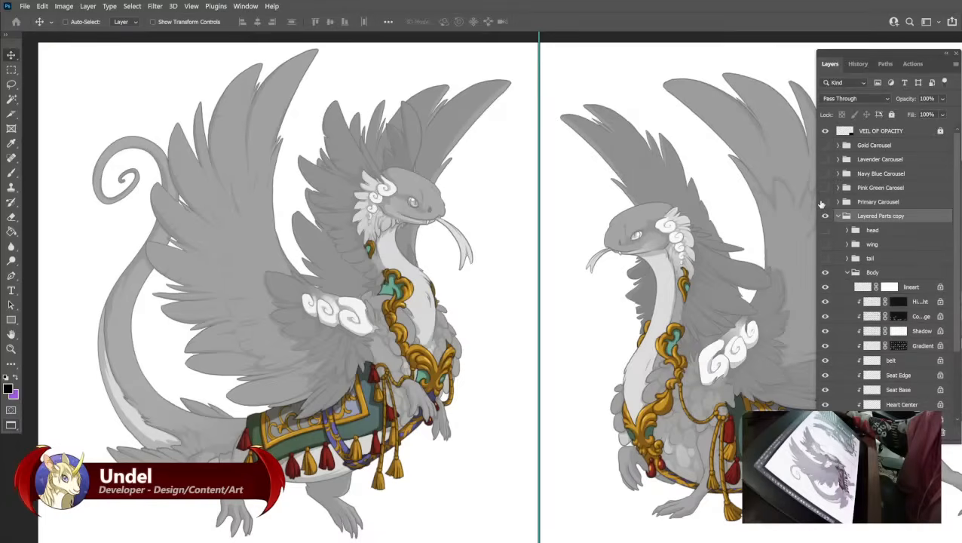
Show the five carousel colour groups from Gold to Primary, and hide the swatches layer inside Gold Carousel.
left_click_drag(825, 145, 825, 202)
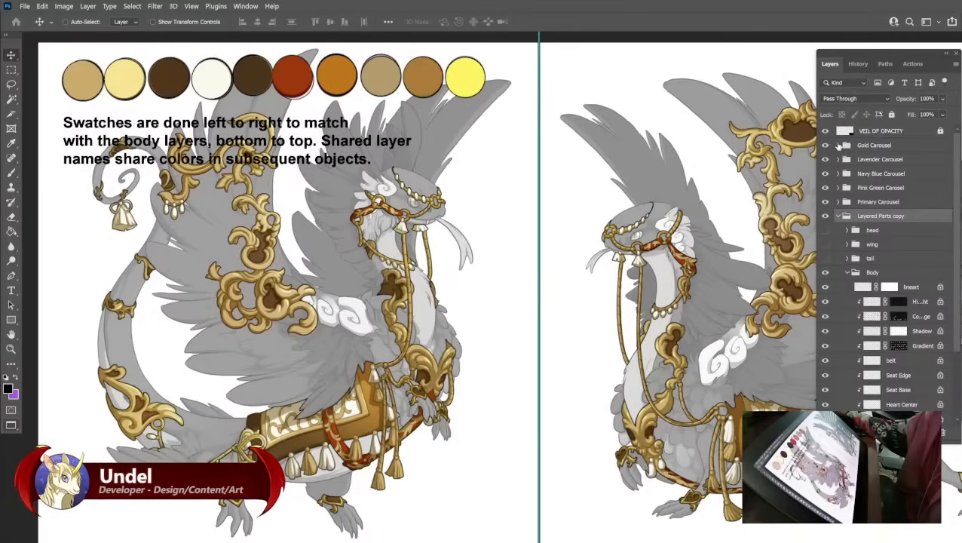
left_click(839, 145)
left_click(827, 159)
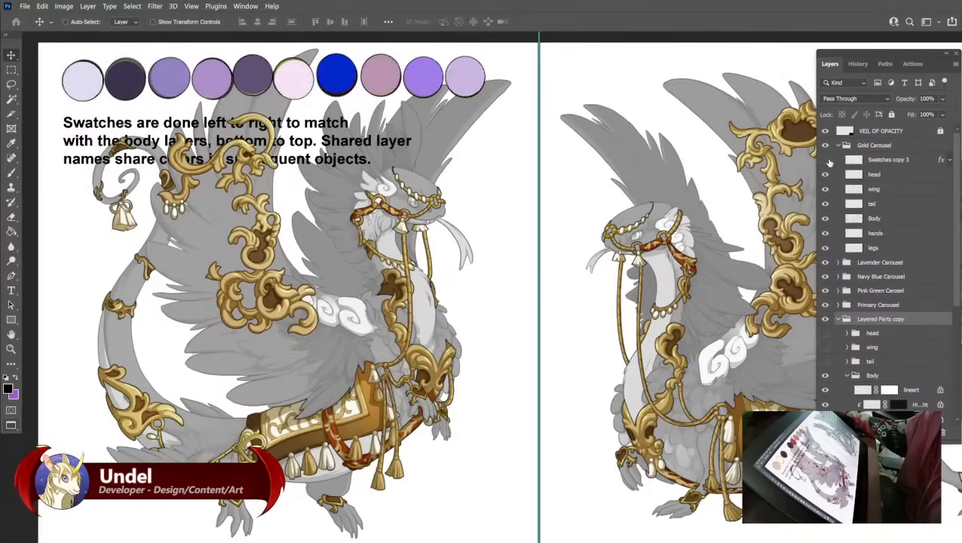
left_click(828, 159)
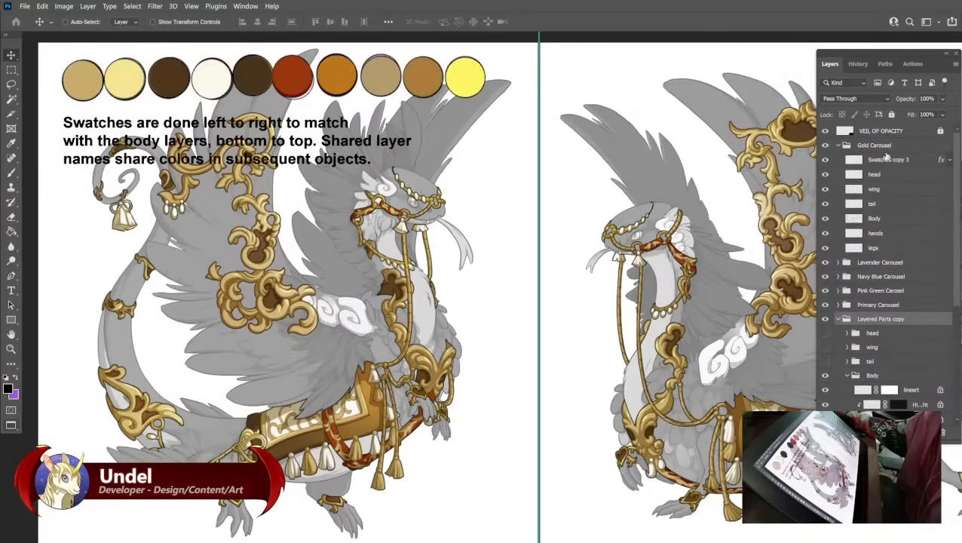
Hide the swatches layers inside the Lavender, Navy Blue and Pink Green groups, and collapse all the carousel colour groups.
left_click(838, 263)
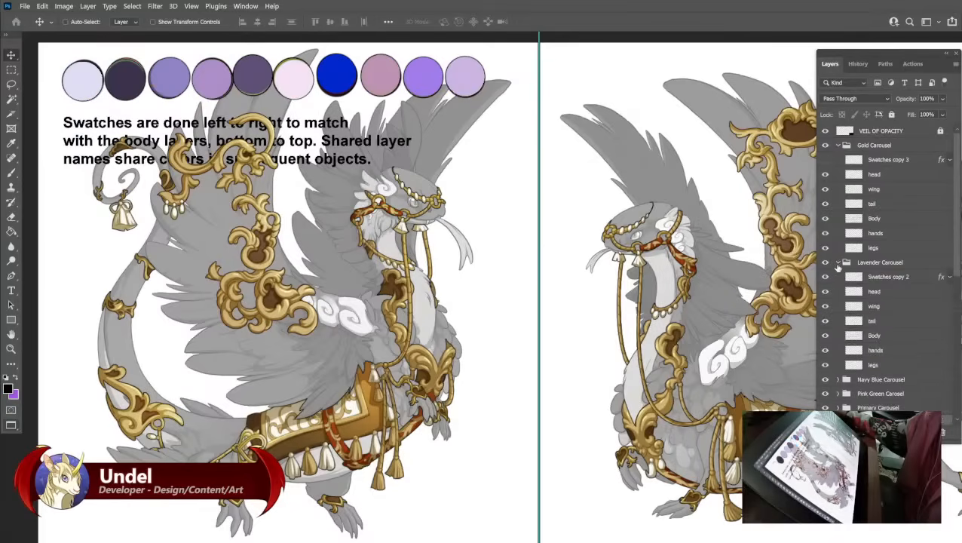
left_click(837, 262)
left_click(837, 277)
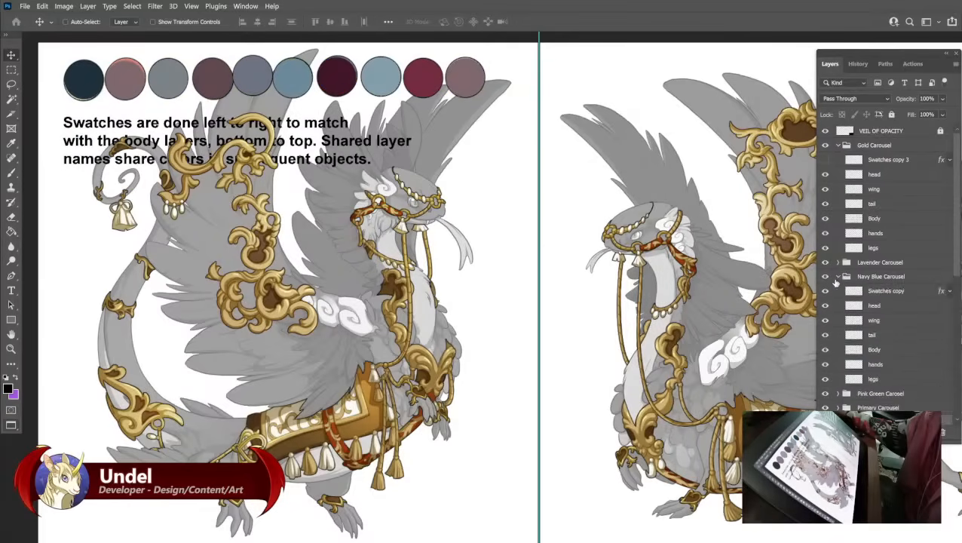
left_click(838, 277)
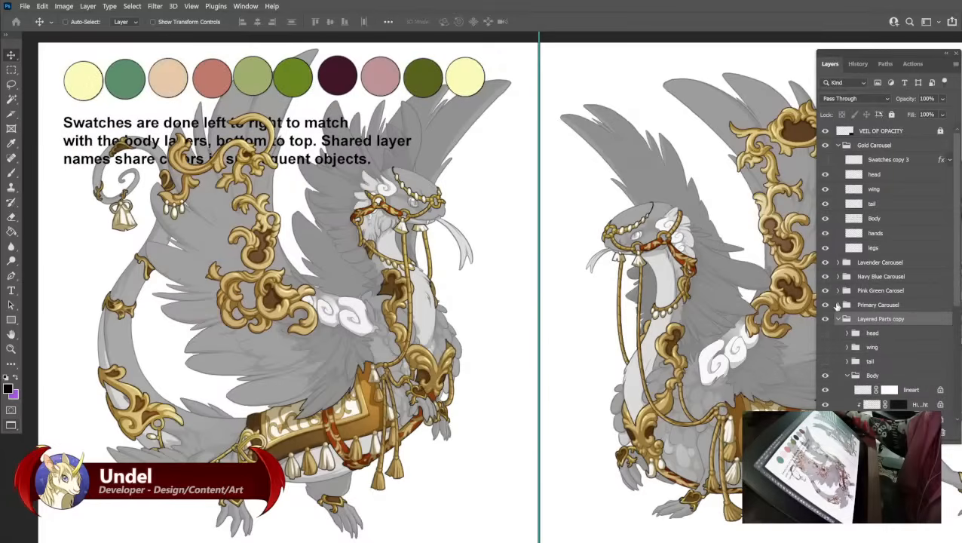
left_click(838, 291)
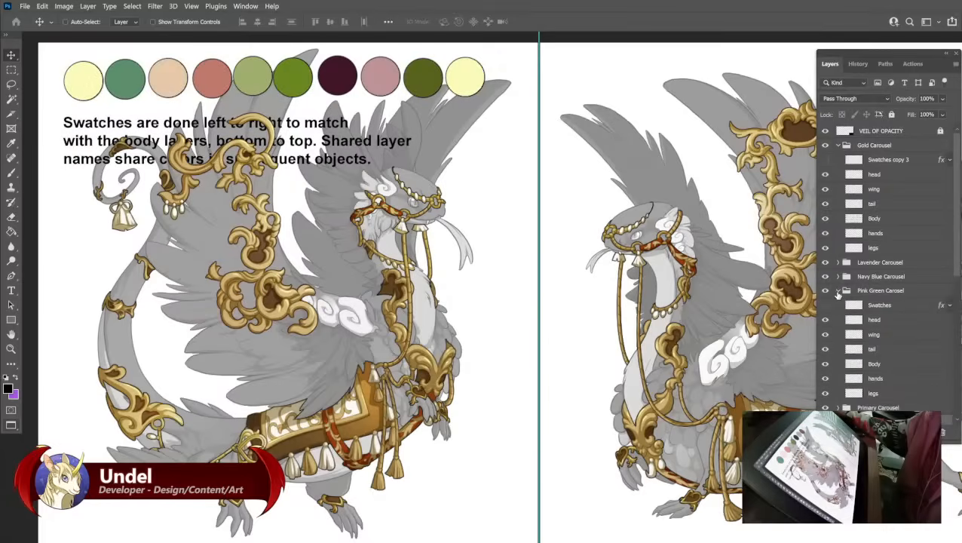
left_click(837, 291)
left_click(838, 304)
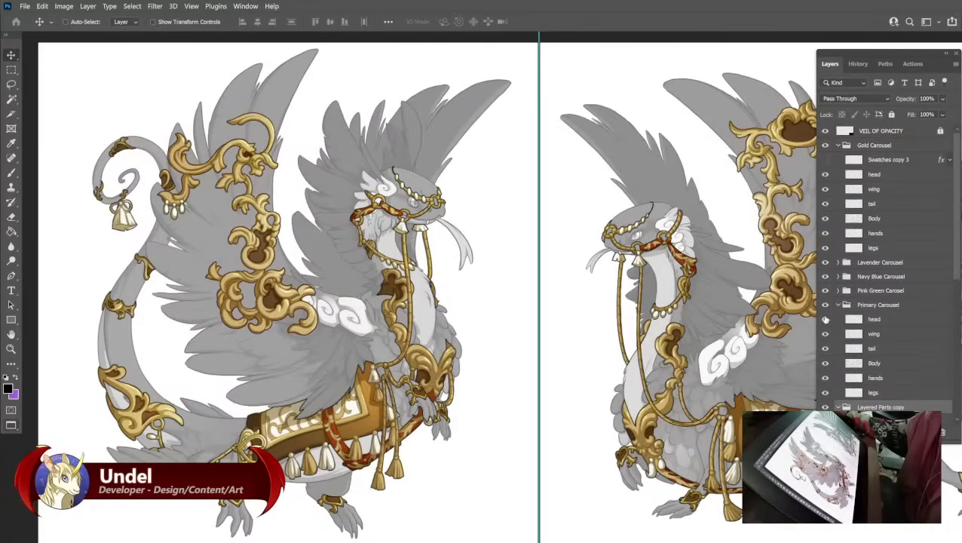
left_click(838, 305)
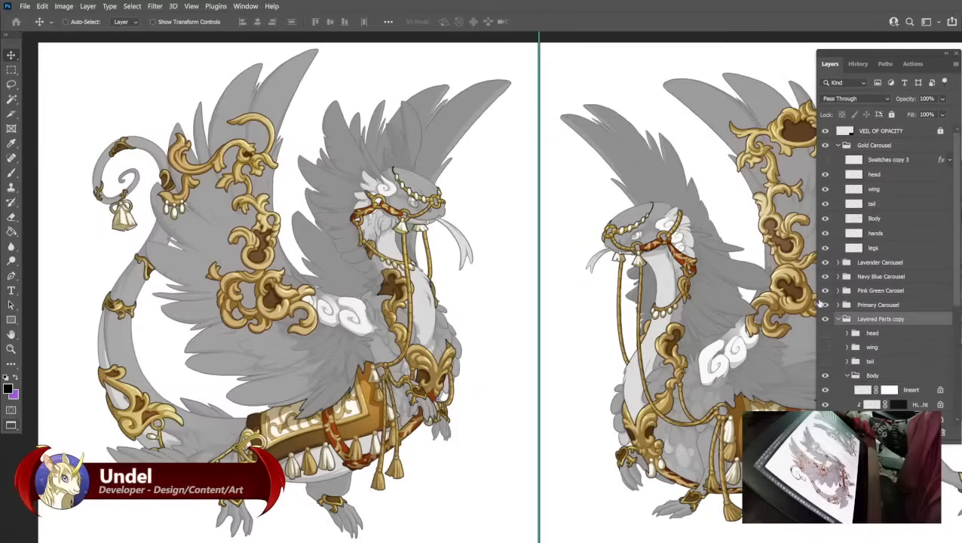
left_click(836, 145)
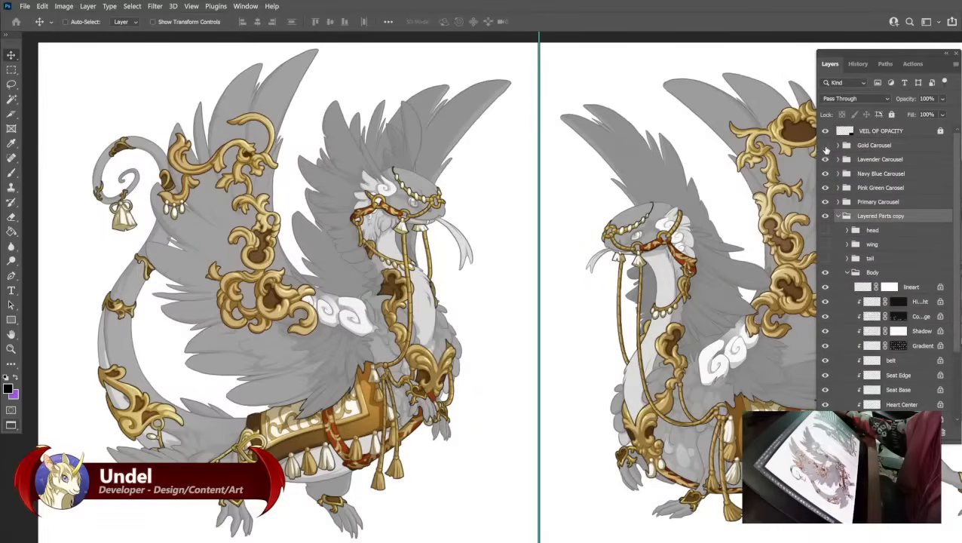
Hide the carousel colour groups one by one from Gold to Primary, comparing each colour scheme on the dragons.
left_click(826, 146)
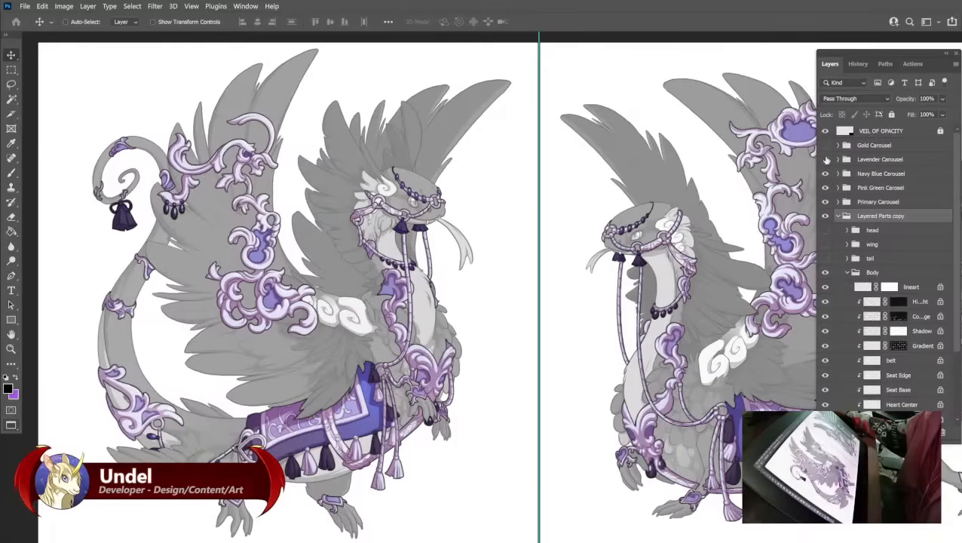
left_click(825, 159)
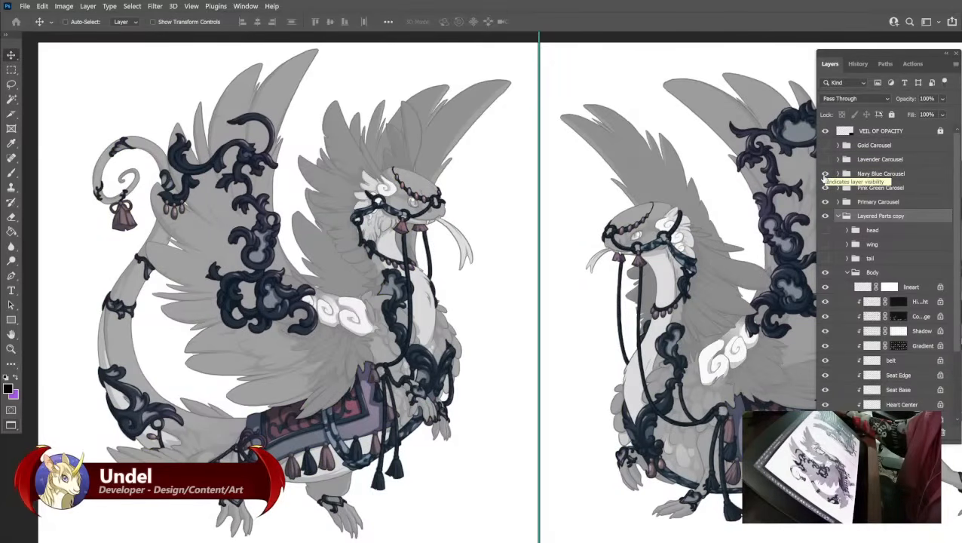
left_click(825, 174)
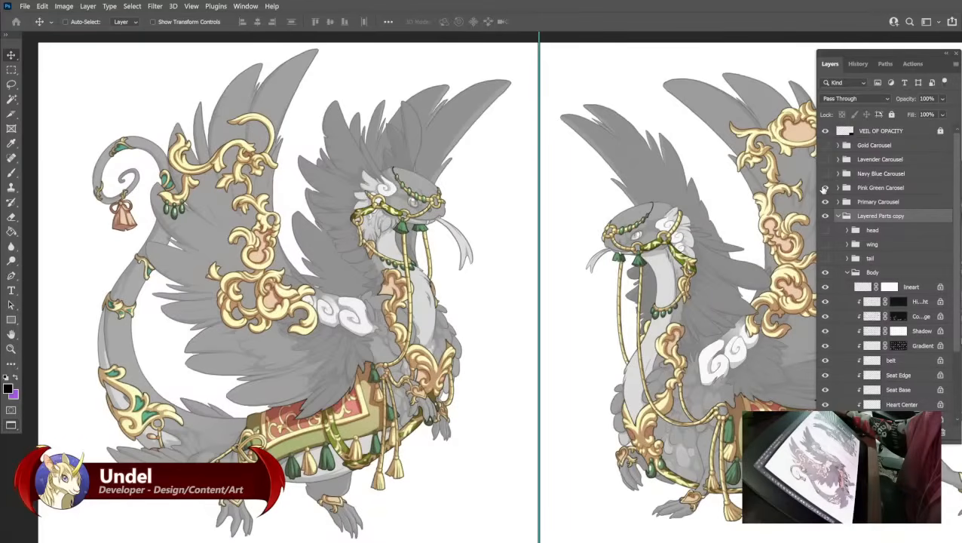
left_click(824, 187)
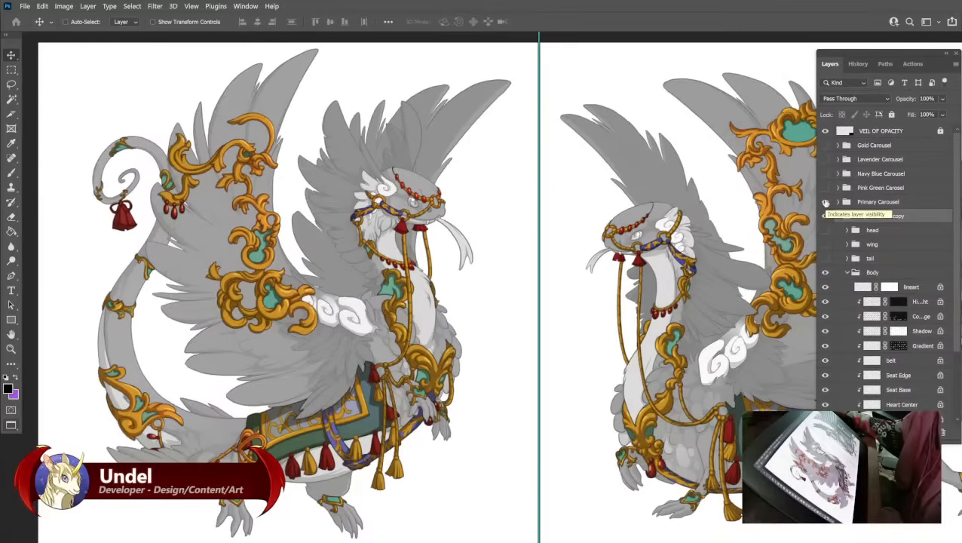
left_click(826, 202)
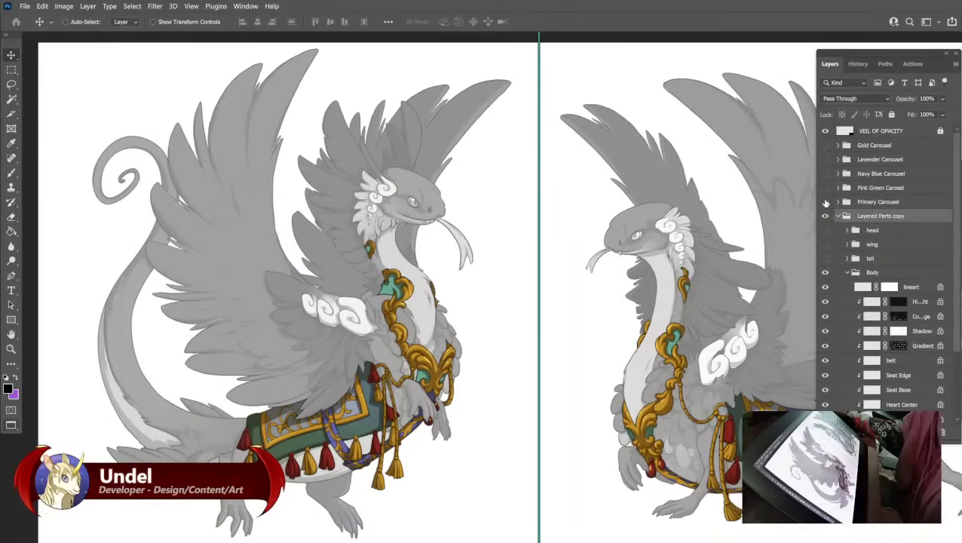
left_click(825, 202)
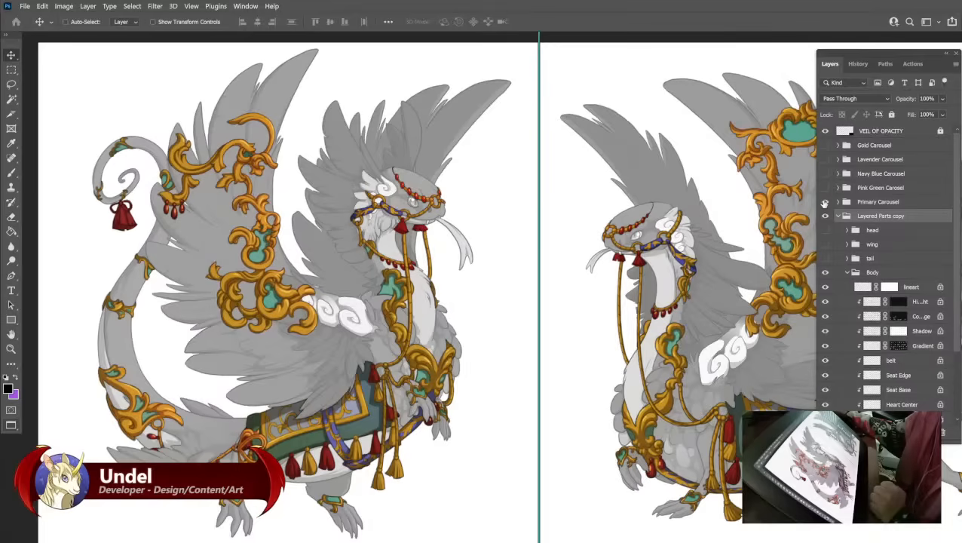
left_click(825, 202)
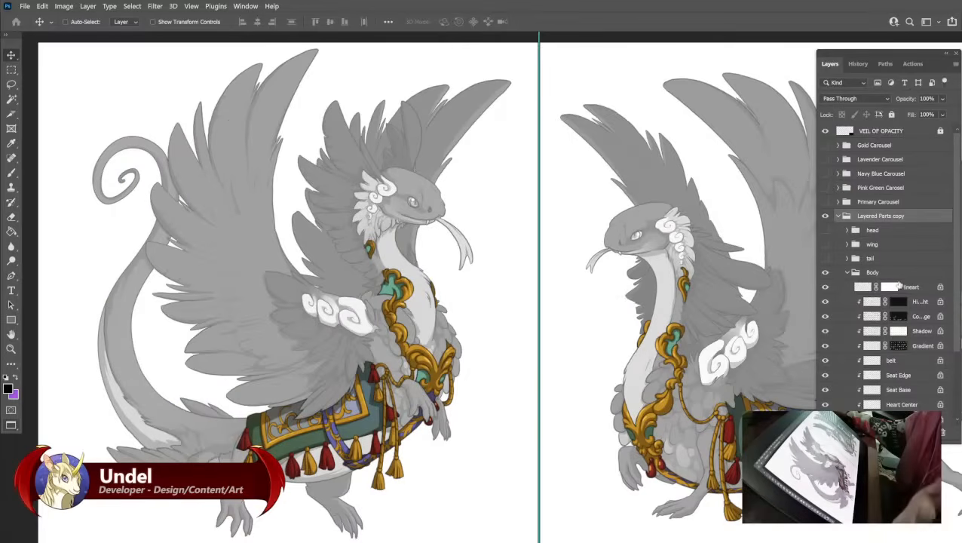
Hide all clipped layers in the Body group, from Tassles up to the highlight layer, keeping lineart and Metal Trim Flat shown.
scroll(884, 280, "down", 1)
scroll(884, 280, "down", 5)
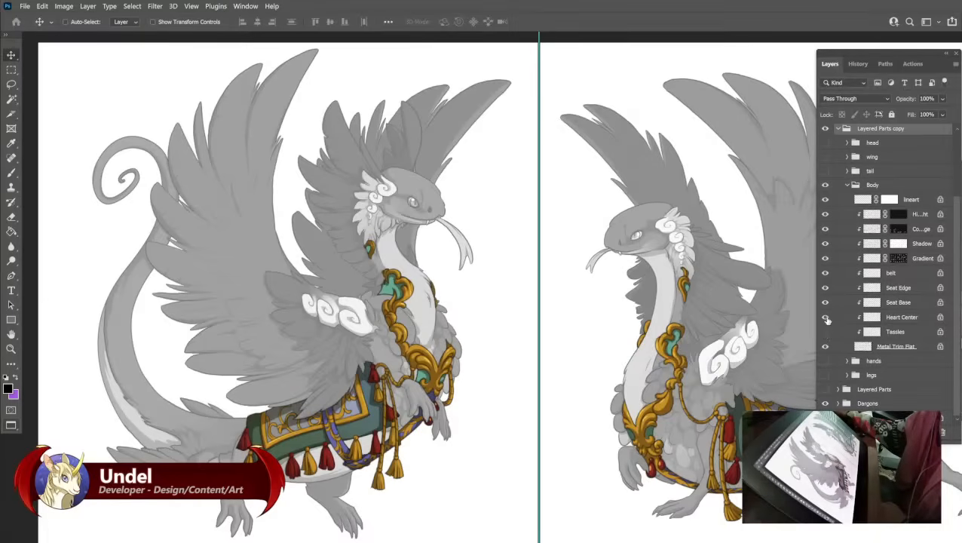
left_click_drag(824, 332, 824, 219)
scroll(892, 226, "up", 4)
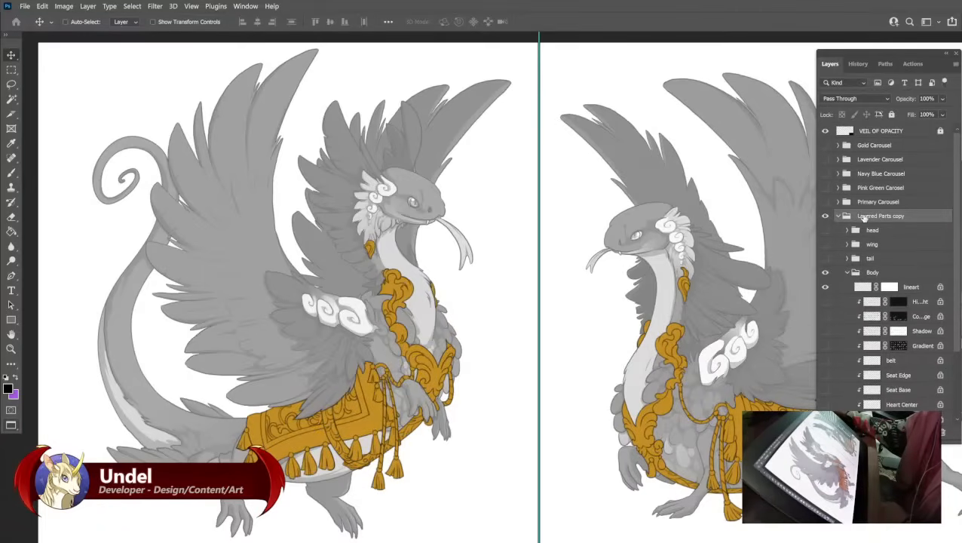
Rename the Layered Parts copy group as Dark Carousel.
double_click(867, 216)
type("Dar")
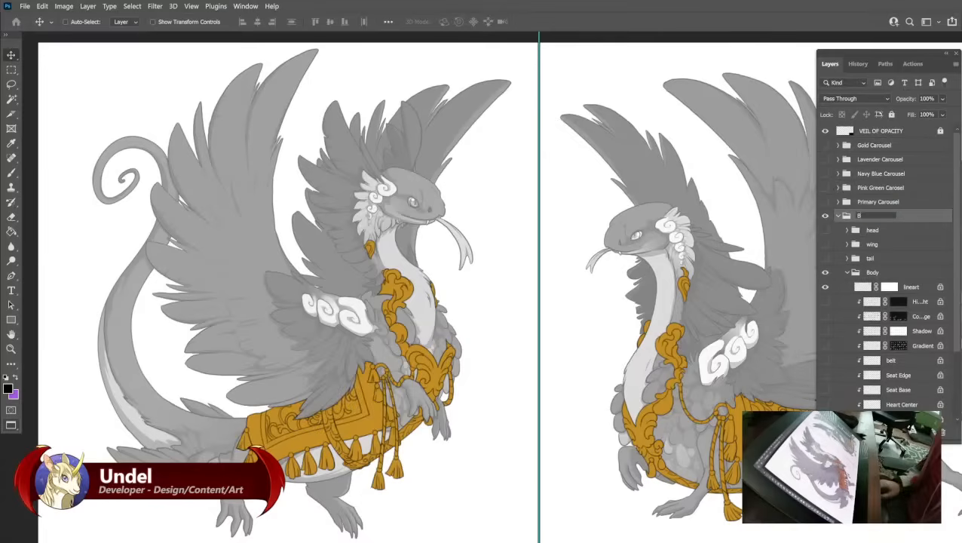
type("k Car")
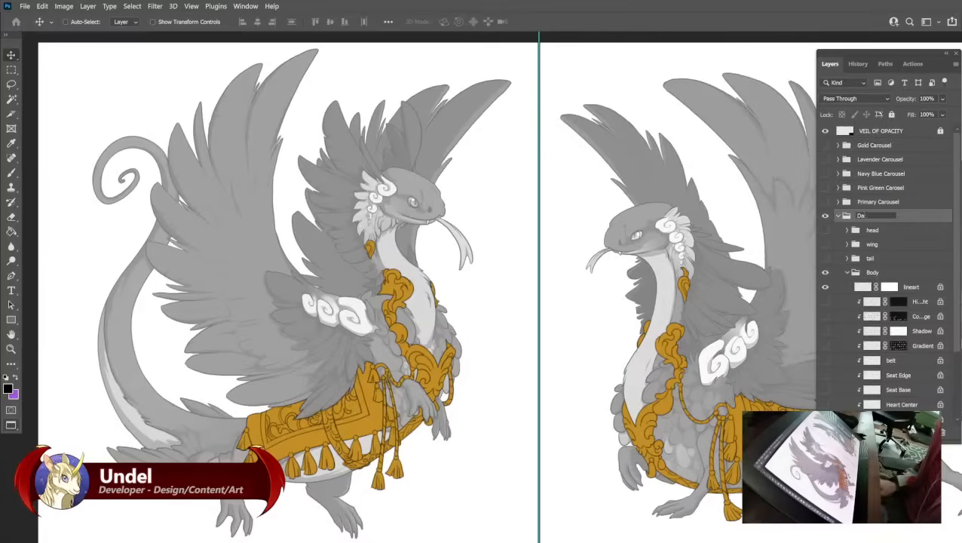
type("ousel")
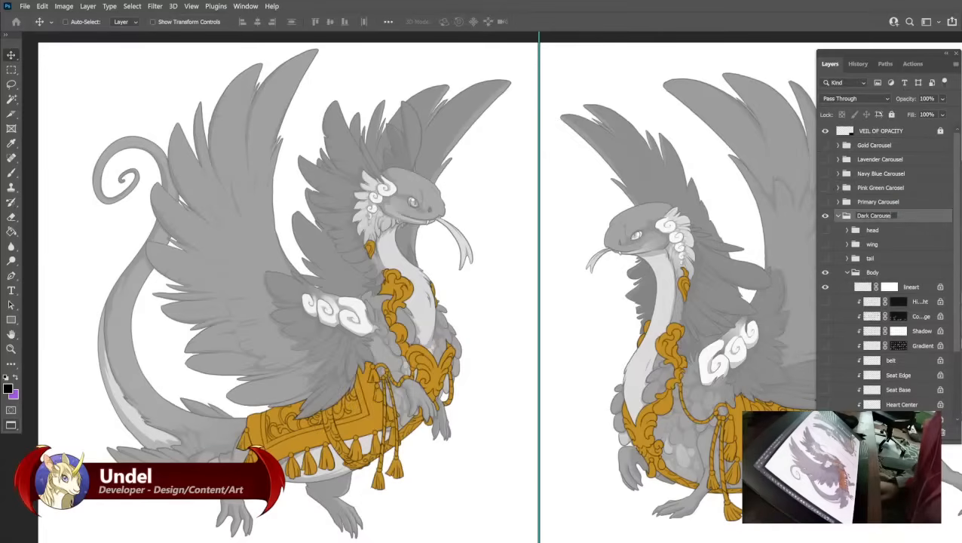
key("Return")
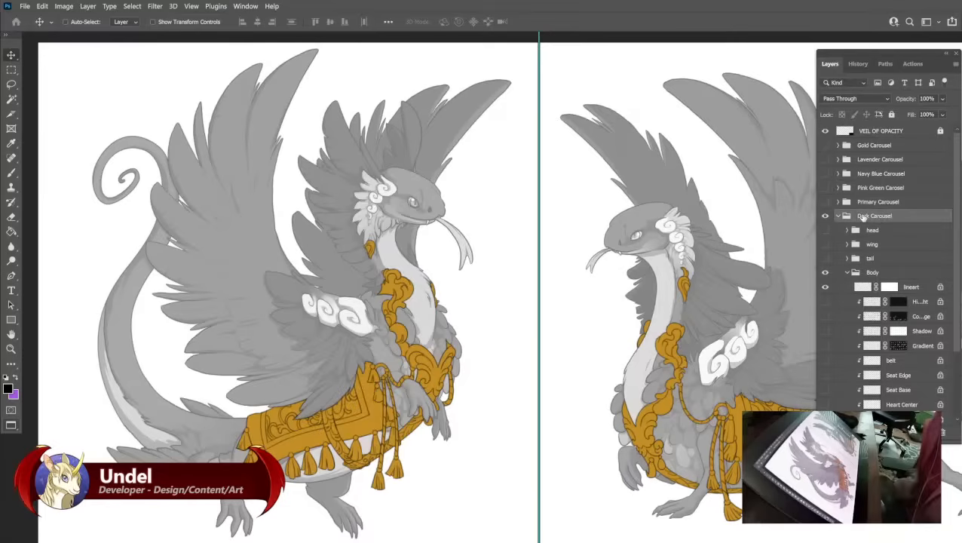
Duplicate Gold Carousel's Swatches copy 3 layer, move the duplicate into the top of the Dark Carousel group and show it.
left_click(837, 144)
left_click(882, 162)
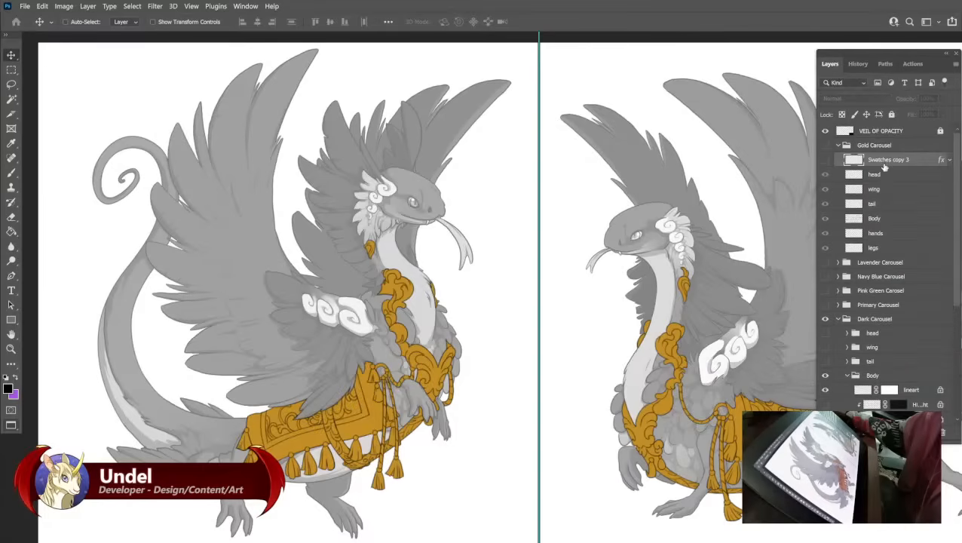
key("ctrl+j")
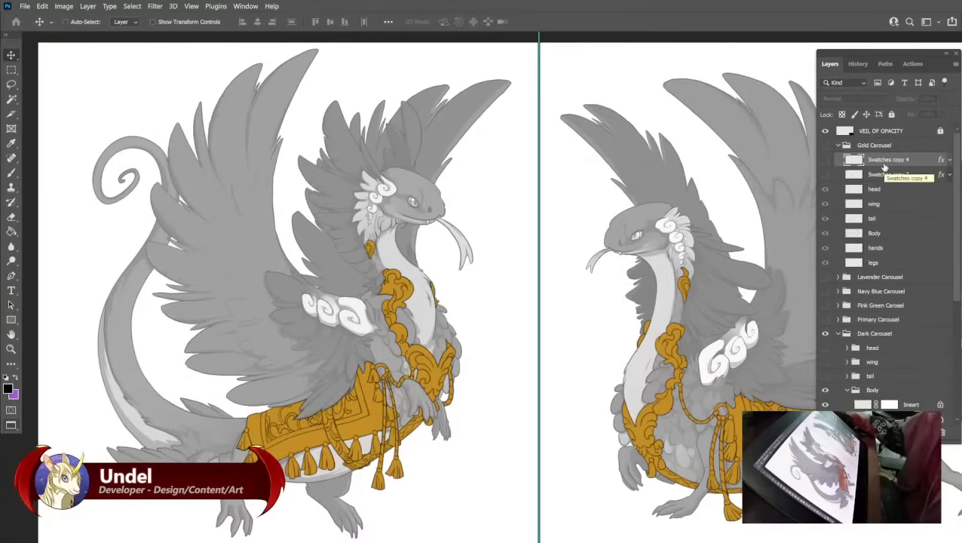
left_click_drag(886, 165, 877, 340)
left_click(825, 333)
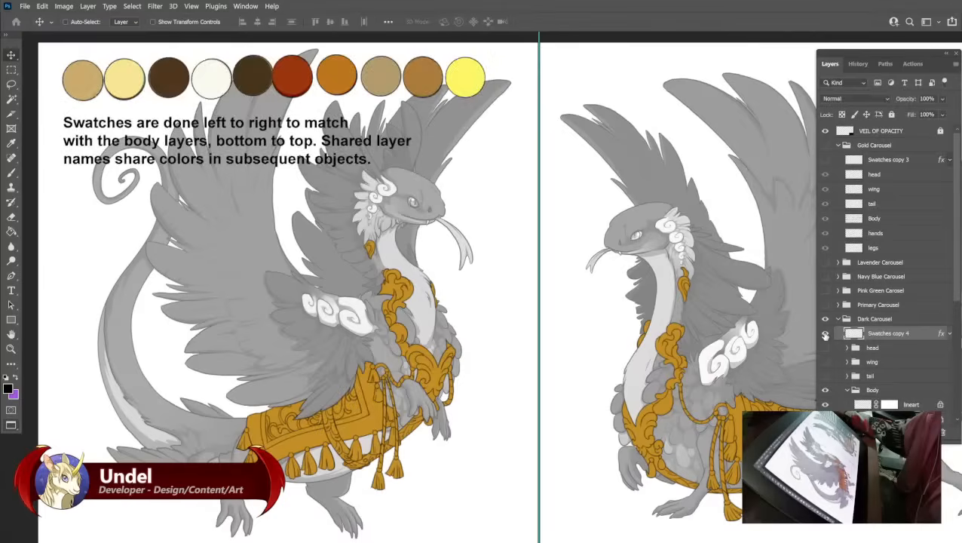
Delete all the old colour swatches and the note text from the Swatches copy 4 layer.
key("m")
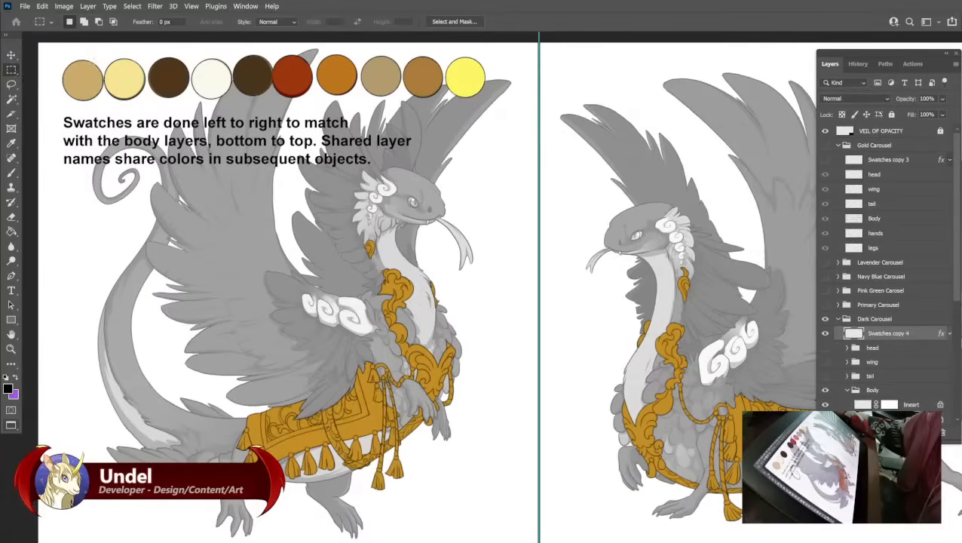
left_click_drag(57, 52, 501, 118)
left_click_drag(500, 117, 500, 116)
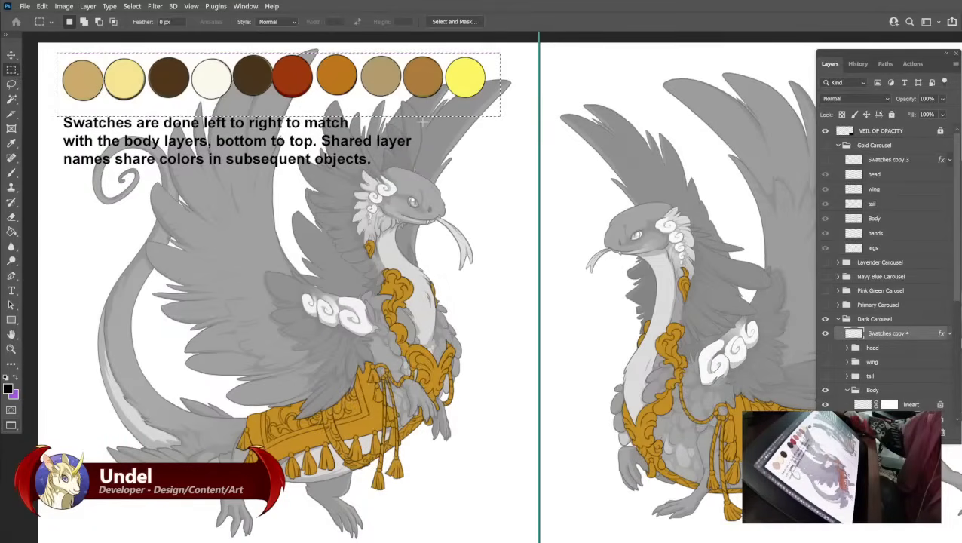
left_click(431, 119)
left_click_drag(497, 59, 53, 202)
key("Delete")
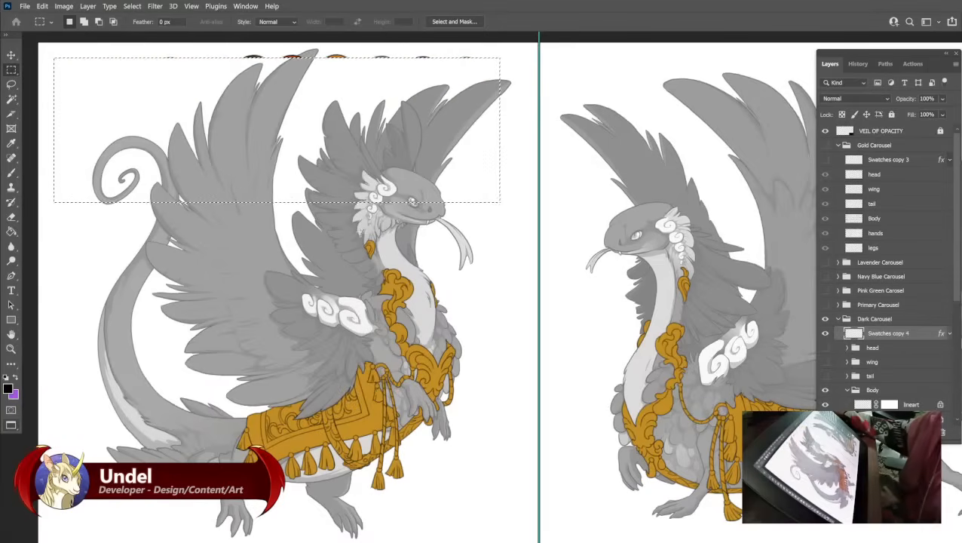
key("ctrl+d")
left_click_drag(497, 43, 45, 113)
key("Delete")
key("ctrl+d")
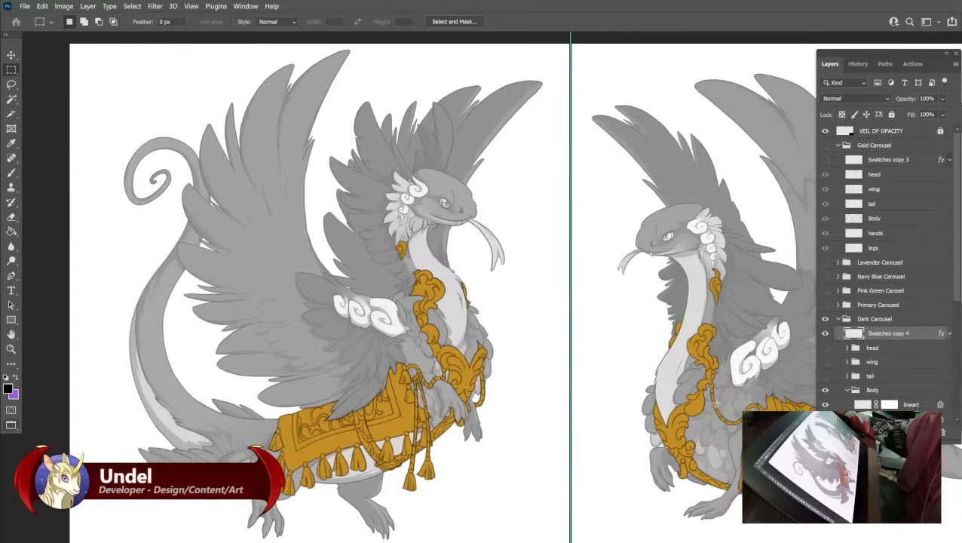
Switch to the Brush tool and enlarge the brush size to 60.
left_click(13, 173)
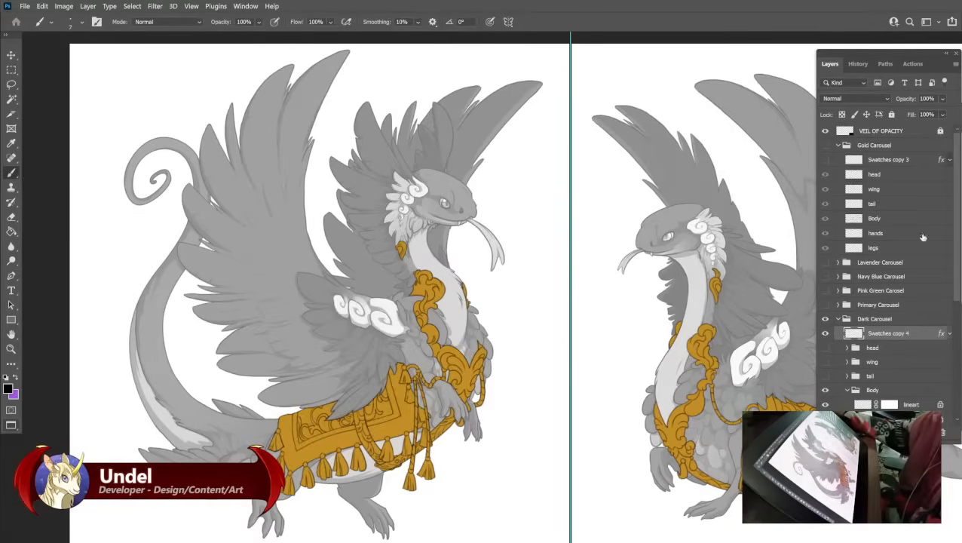
key("bracketright")
key("bracketright")
key("bracketright")
key("bracketright")
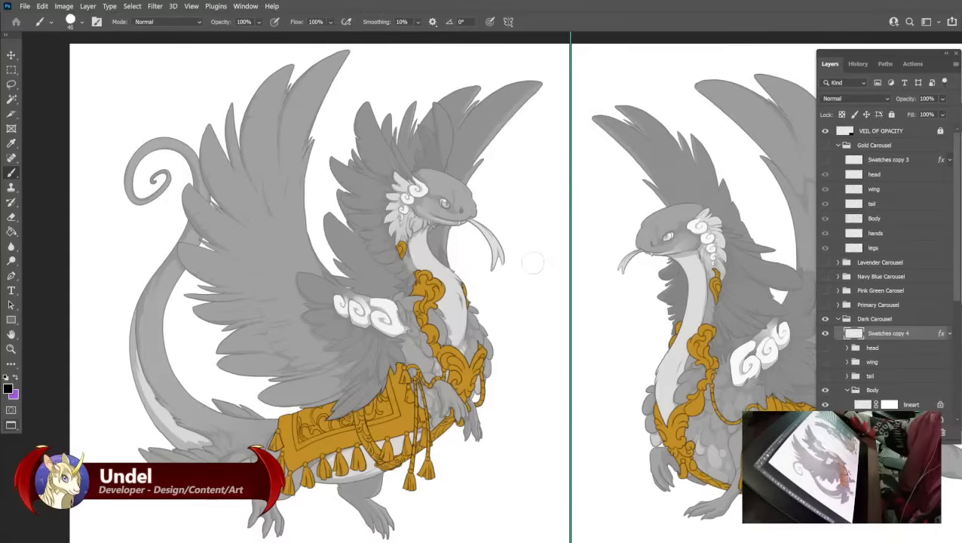
key("bracketright")
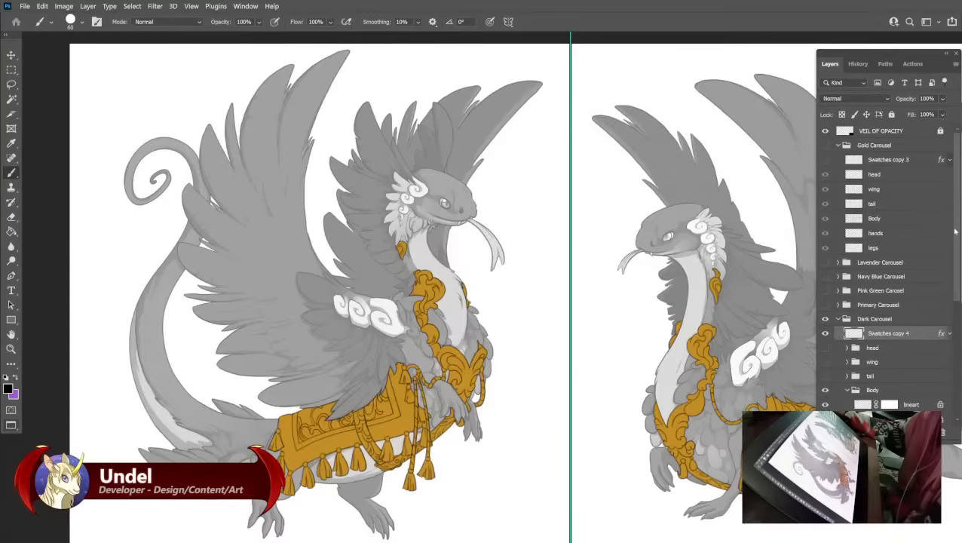
Toggle the Navy Blue Carousel group on and off to review its colour scheme as a reference.
left_click(824, 277)
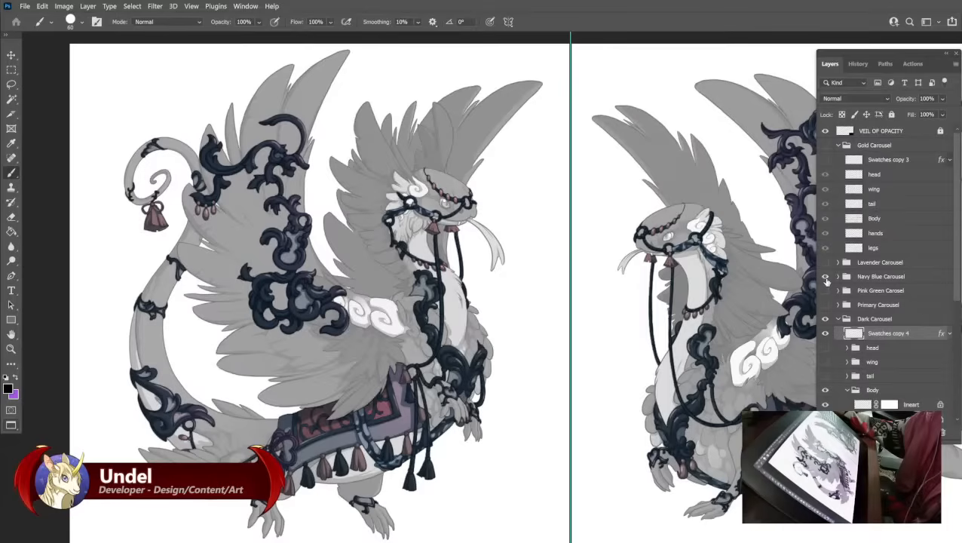
left_click(825, 278)
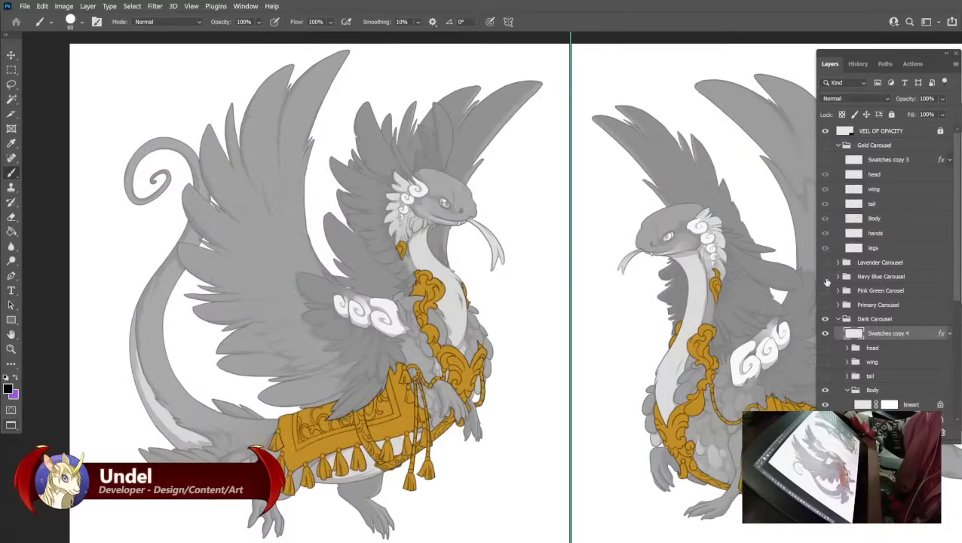
left_click(826, 278)
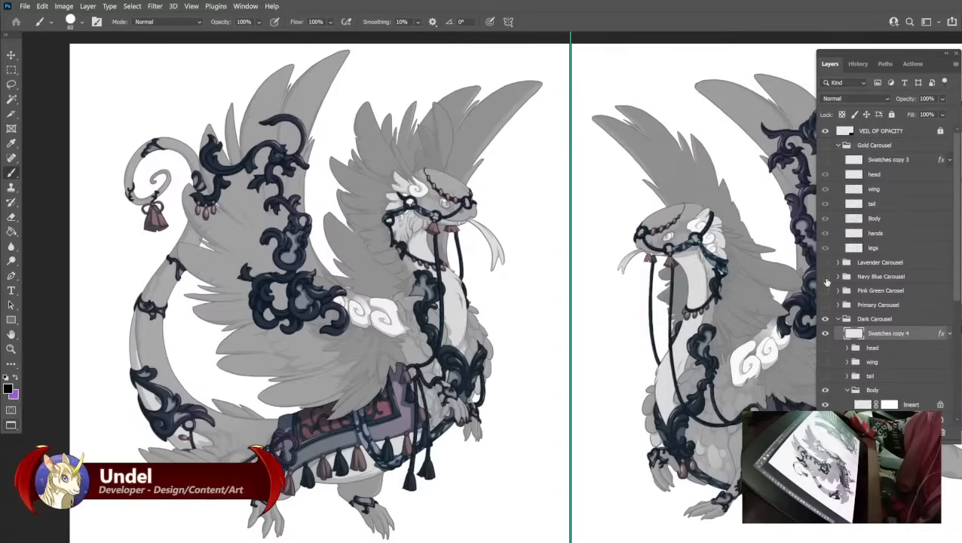
left_click(825, 278)
Fill the Body group's Metal Trim Flat layer with dark grey 333233.
scroll(852, 320, "down", 5)
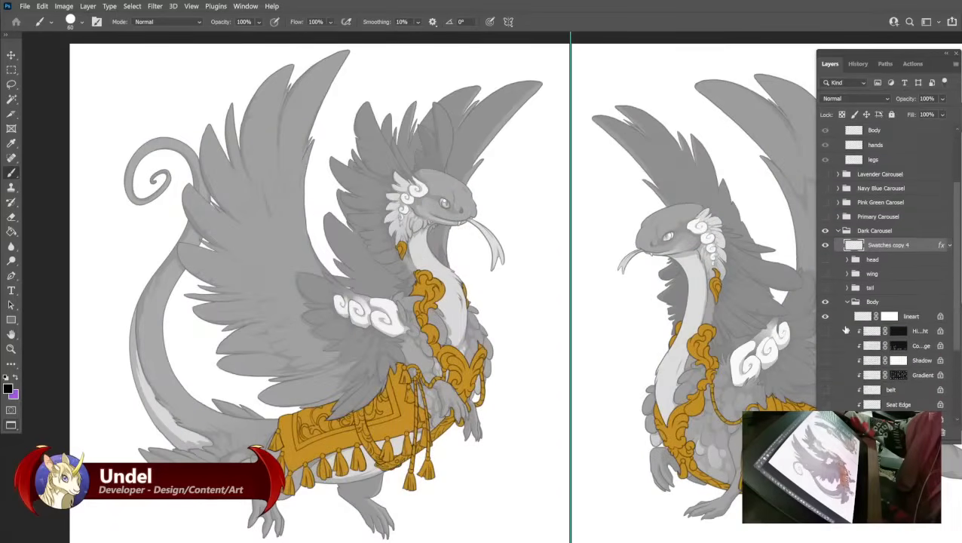
left_click(896, 392)
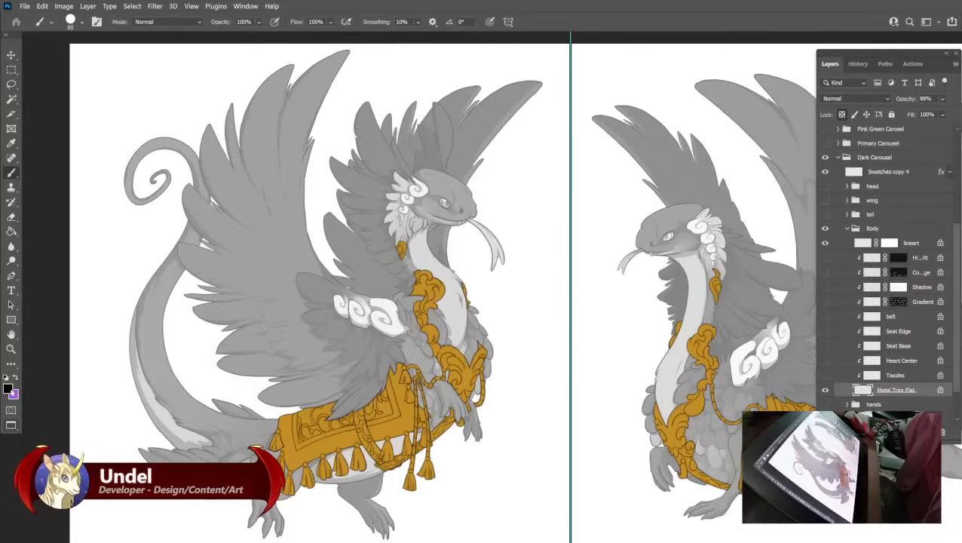
left_click(9, 388)
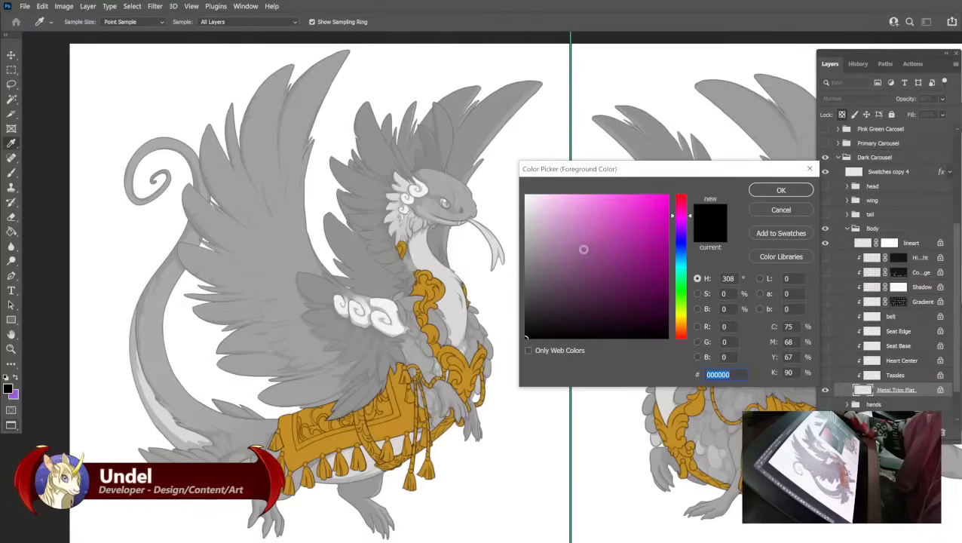
left_click(540, 295)
mouse_move(540, 296)
left_mouse_down()
mouse_move(543, 305)
mouse_move(532, 291)
mouse_move(528, 310)
left_mouse_up()
left_click(758, 194)
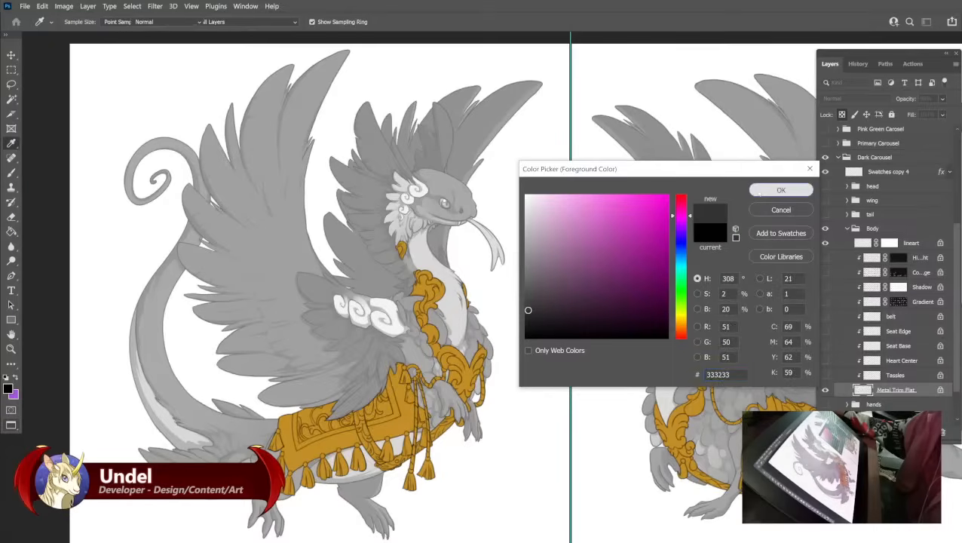
key("shift+F5")
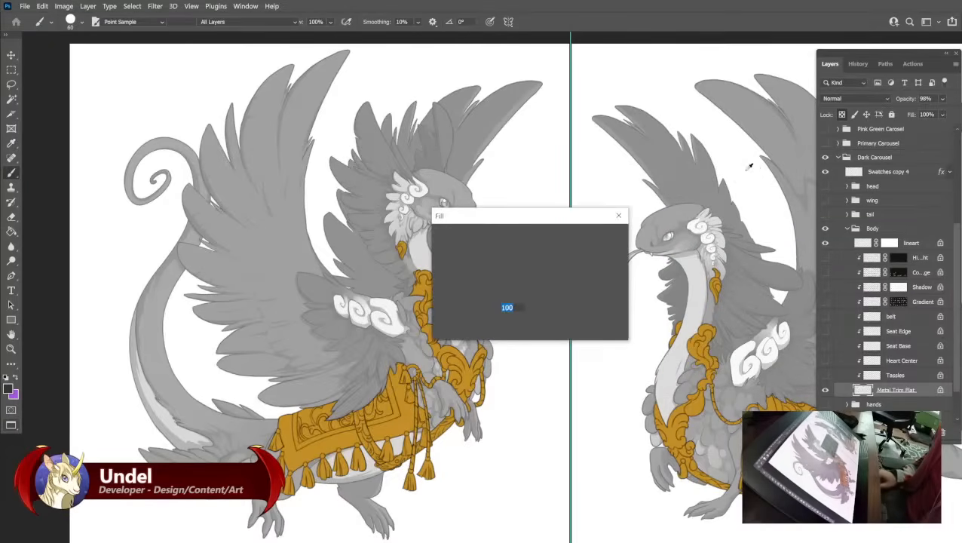
key("Return")
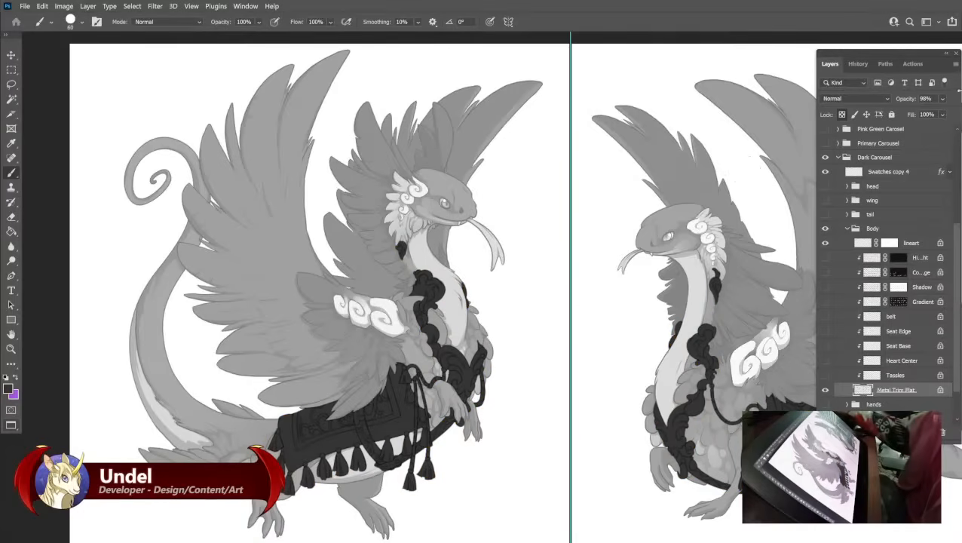
Dab a dark grey swatch with a size 80 brush in the canvas's upper-left corner on the Swatches copy 4 layer.
left_click(905, 171)
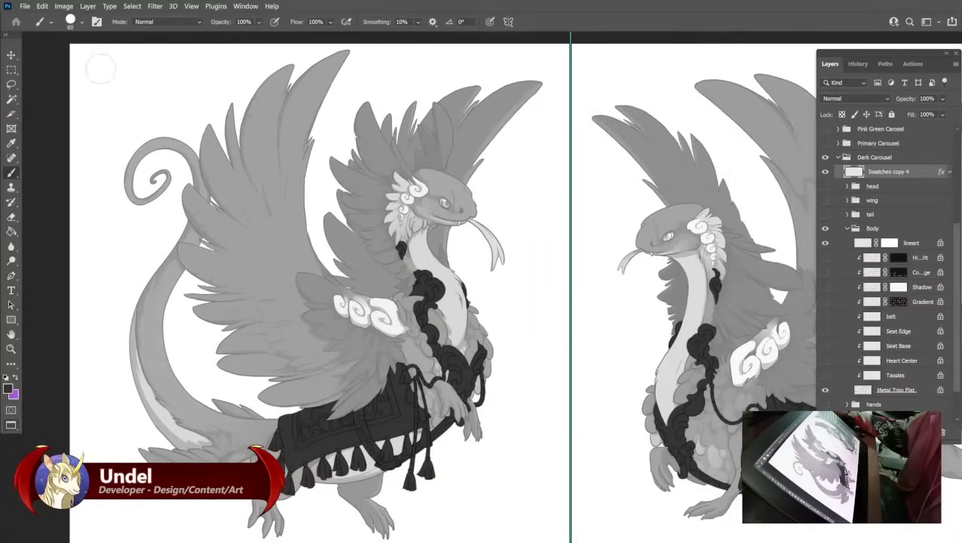
key("bracketright")
key("bracketright")
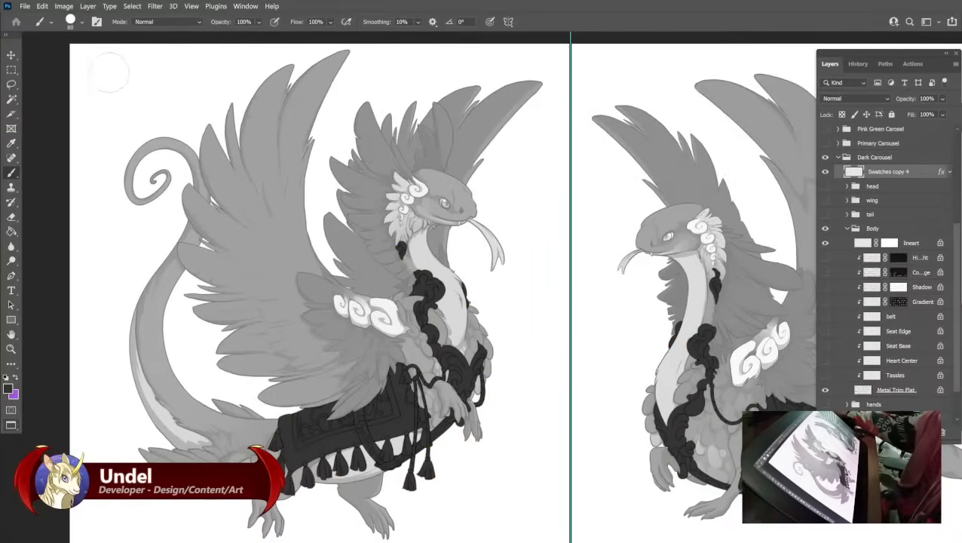
left_click(108, 73)
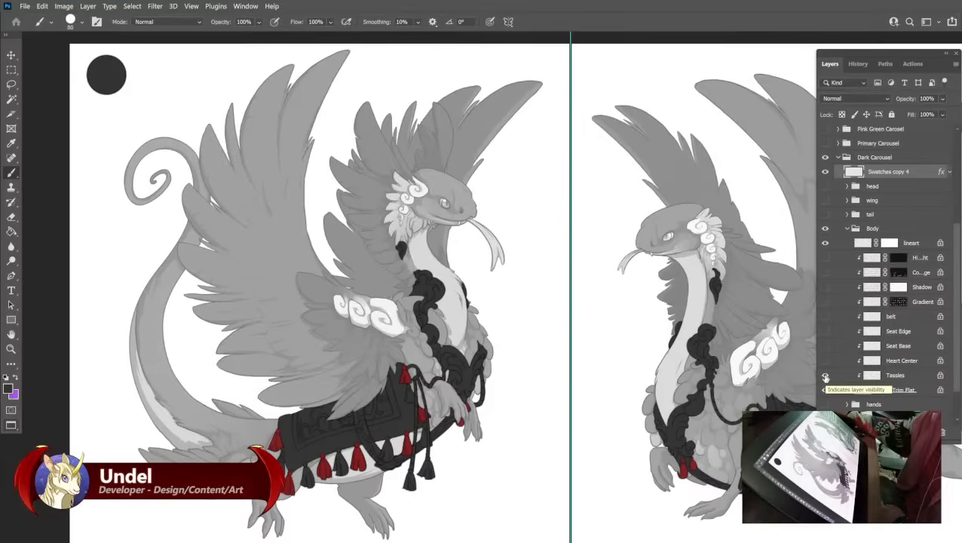
Hide the Tassles layer and show the Heart Center layer in the Body group.
left_click(826, 375)
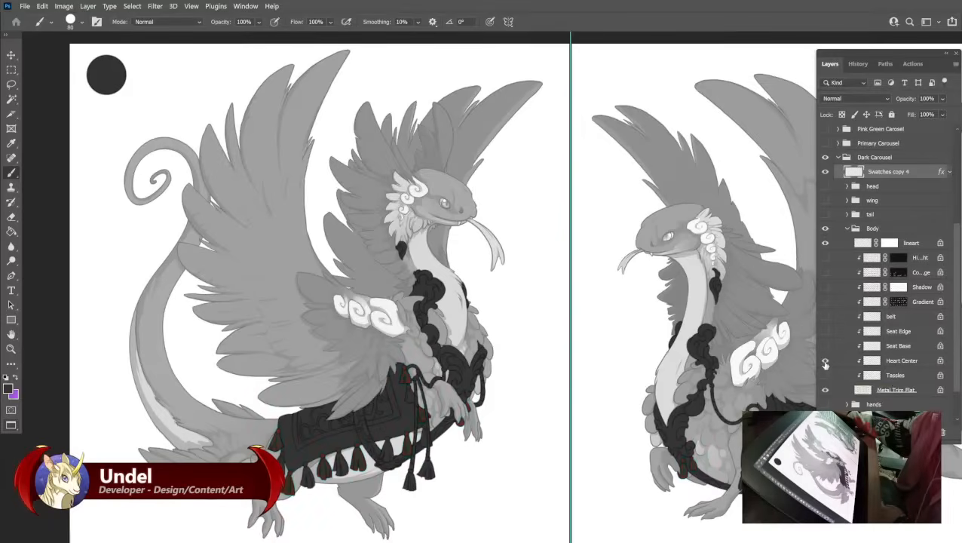
left_click(825, 361)
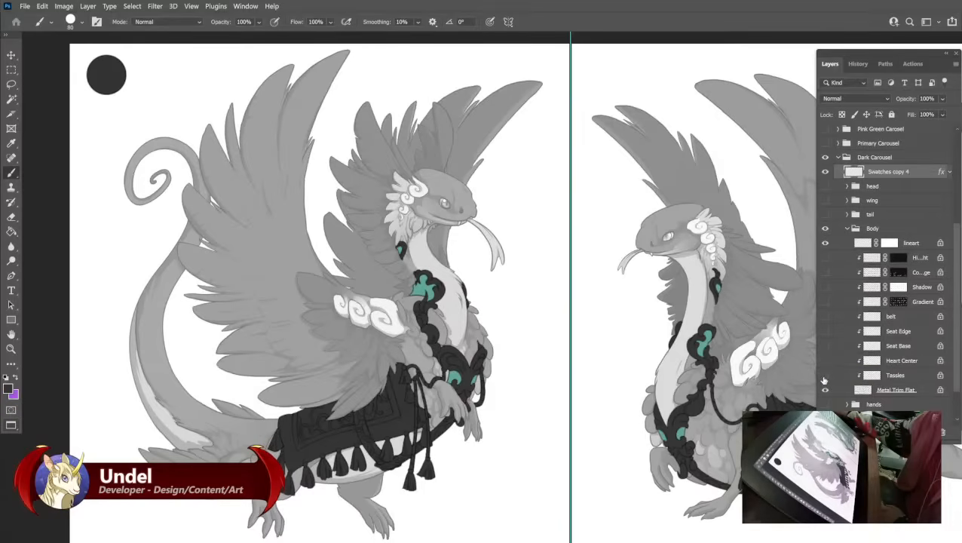
left_click(824, 362)
left_click(825, 362)
Set the foreground colour to muted green 546657.
left_click(8, 388)
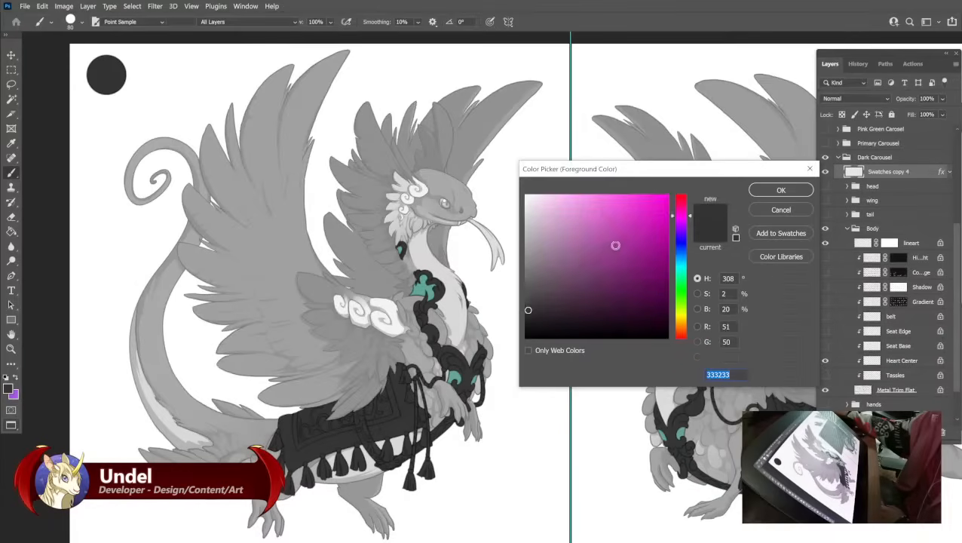
left_click(544, 286)
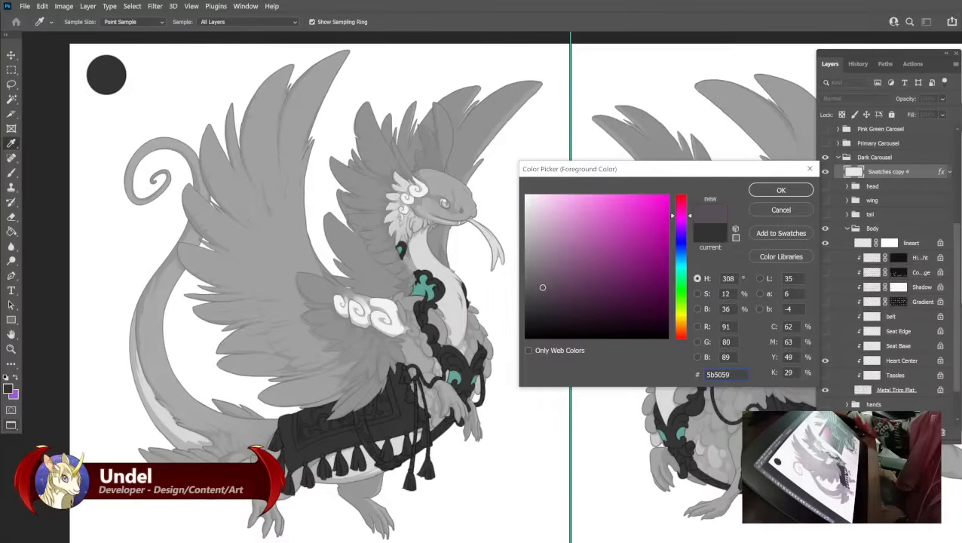
left_click(537, 290)
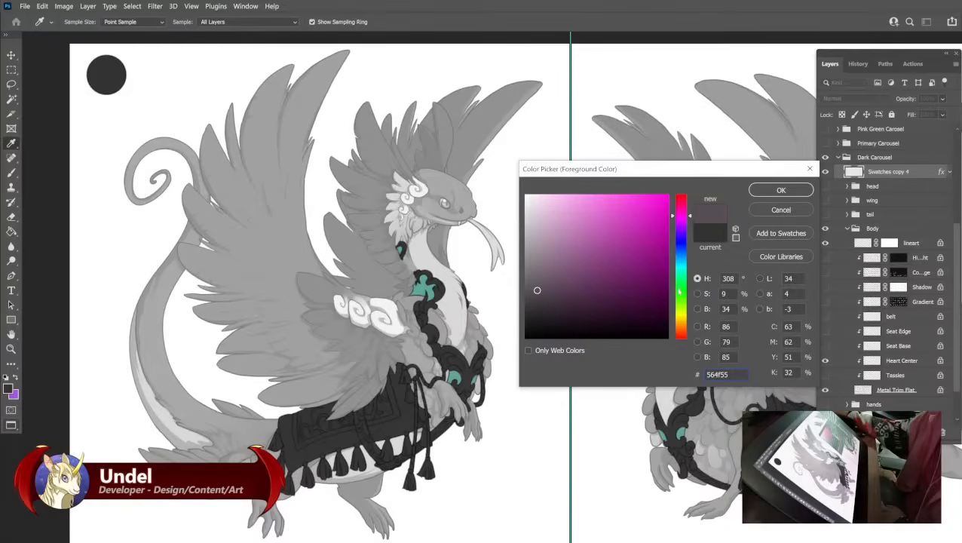
left_click(535, 289)
left_click(681, 286)
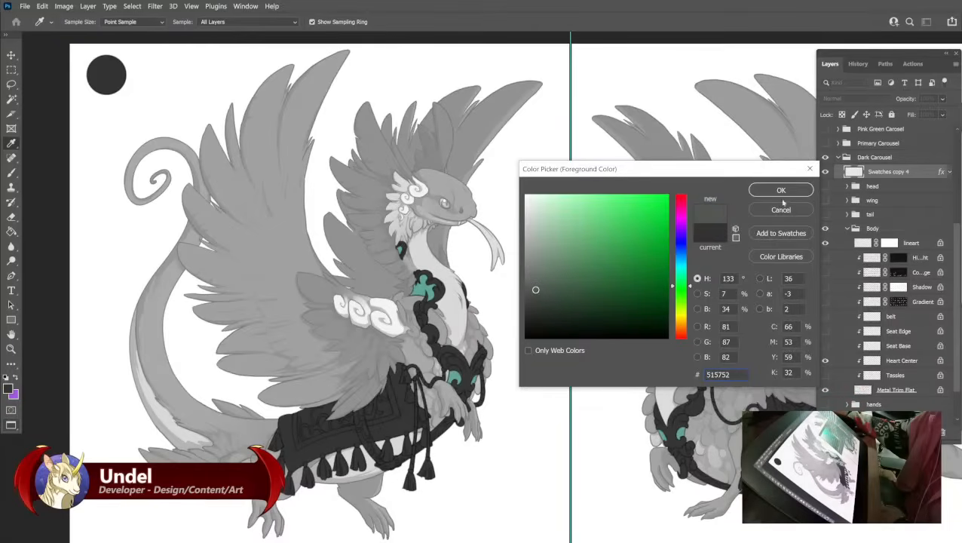
left_click(550, 281)
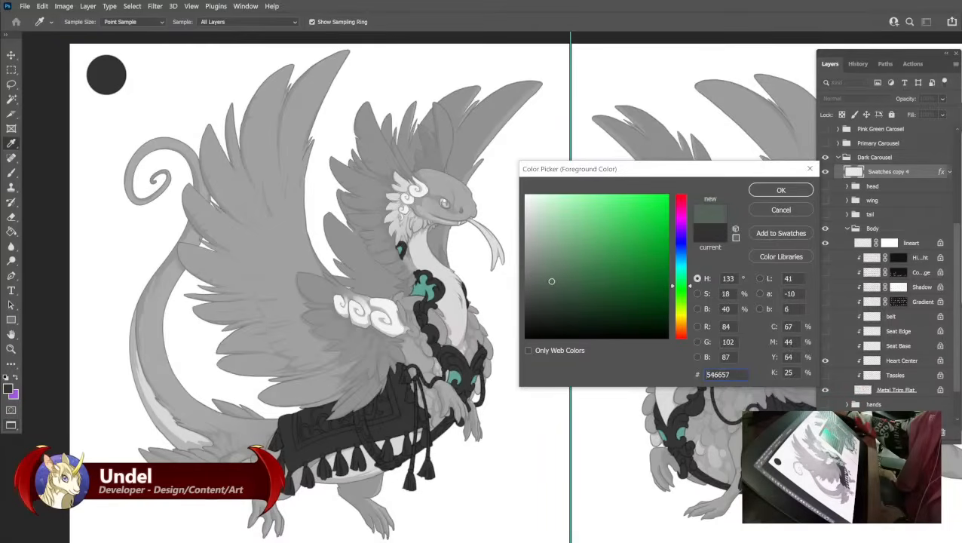
left_click(781, 190)
key("b")
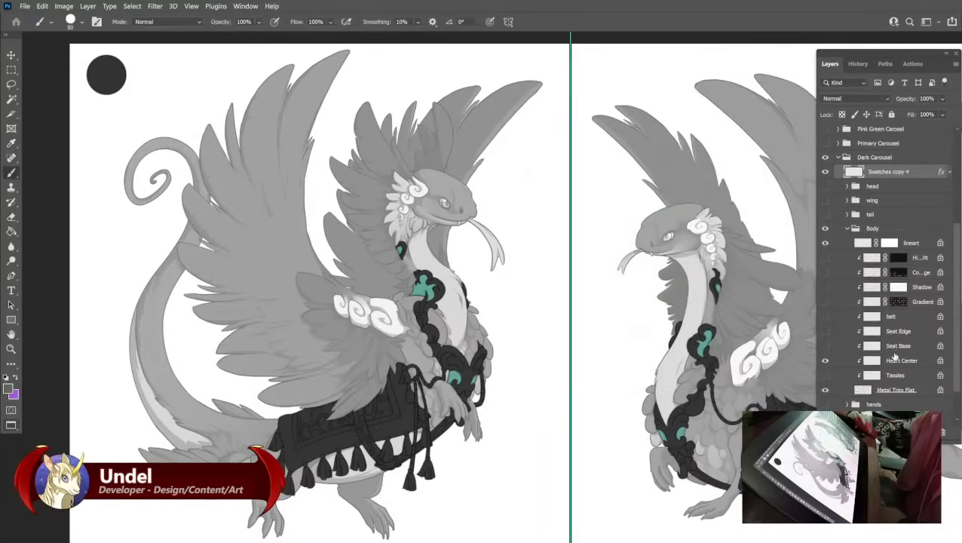
Fill the Heart Center layer with the foreground green and dab a matching swatch beside the dark grey one on Swatches copy 4.
left_click(897, 359)
key("shift+BackSpace")
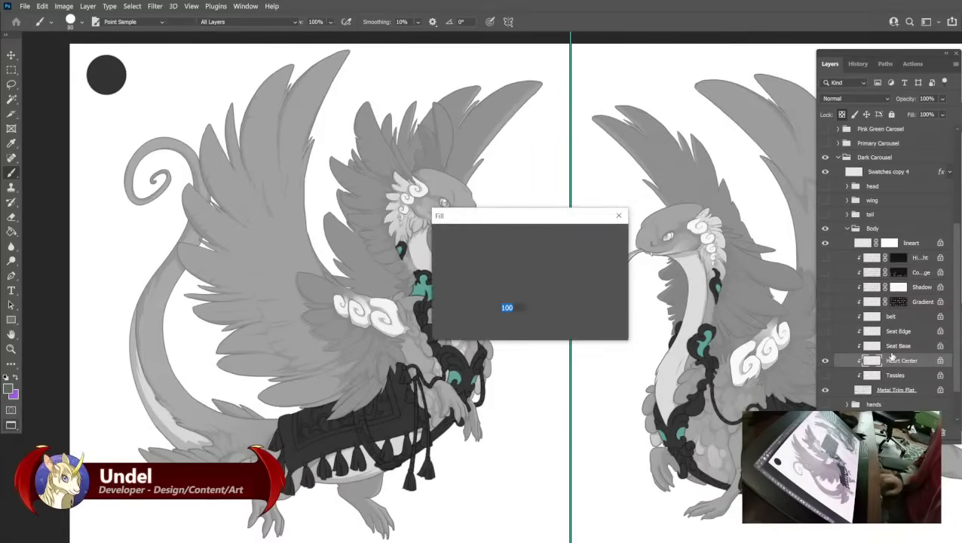
key("Return")
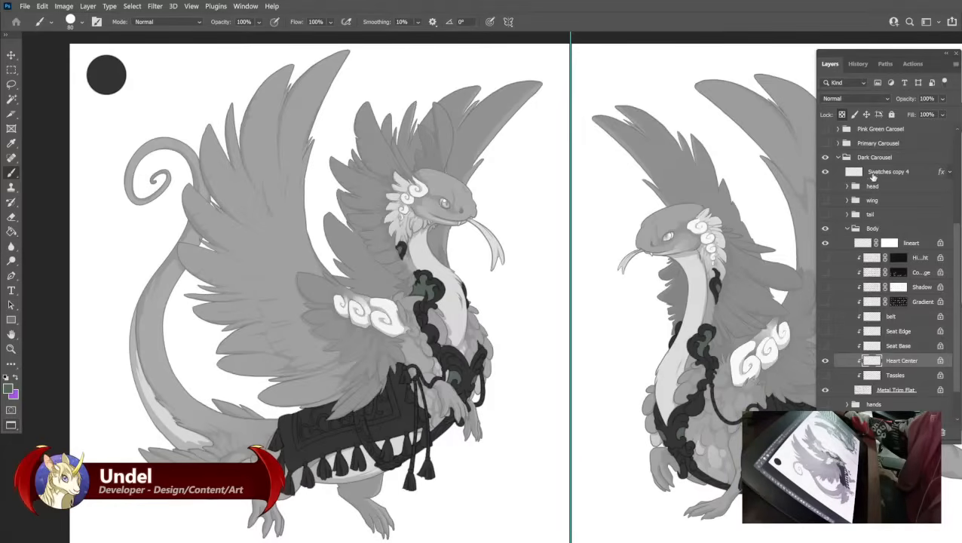
left_click(859, 172)
left_click(179, 75)
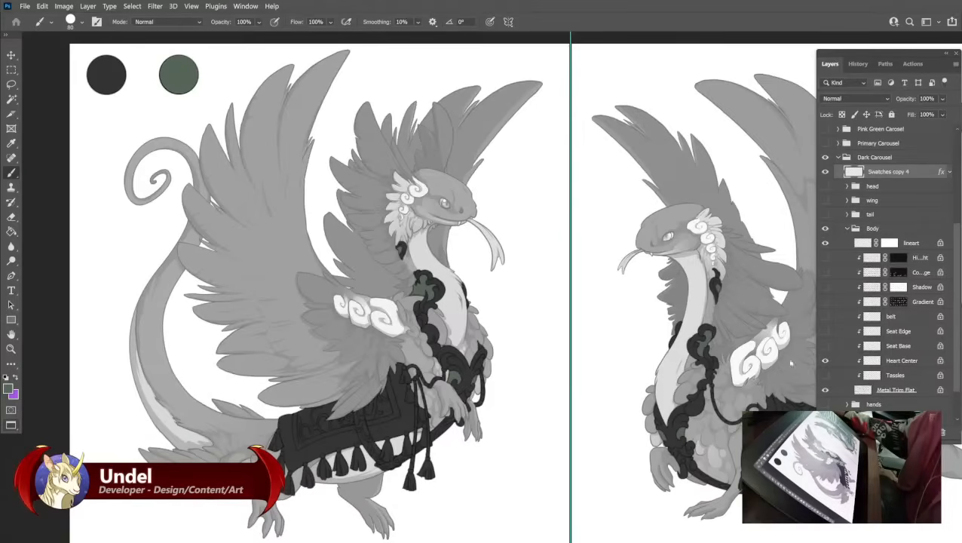
Show the Tassles layer in the Body group and set the foreground colour to neutral grey 555555.
left_click(825, 375)
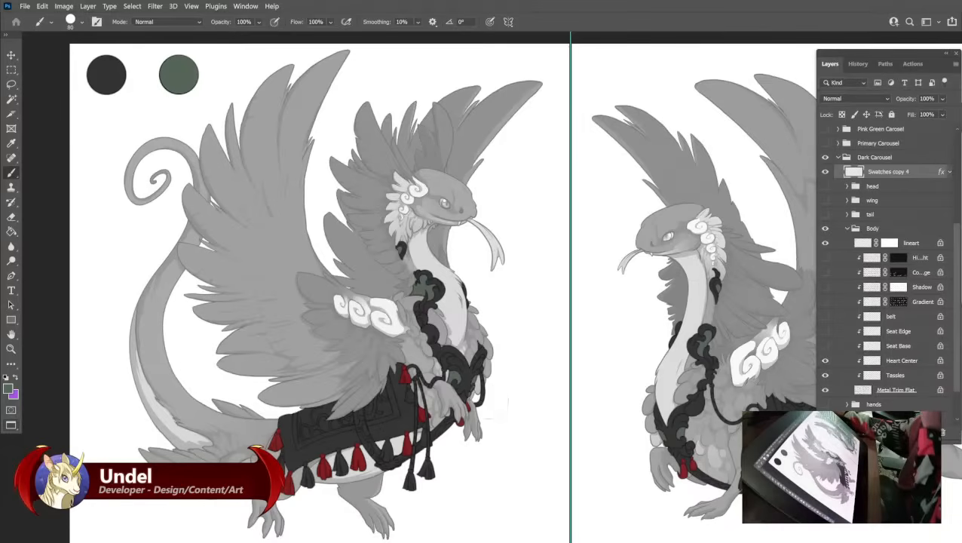
left_click(9, 388)
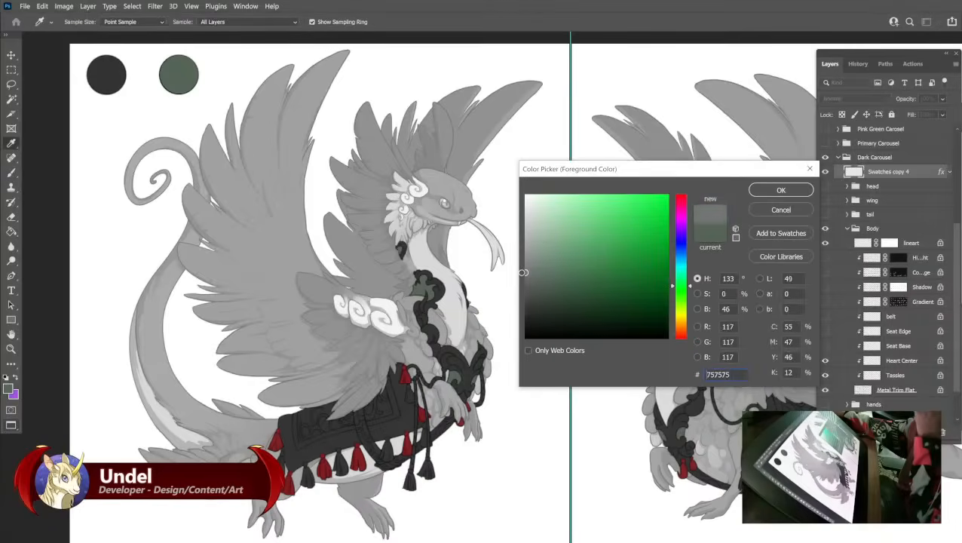
mouse_move(523, 272)
left_mouse_down()
mouse_move(515, 290)
mouse_move(527, 303)
left_mouse_up()
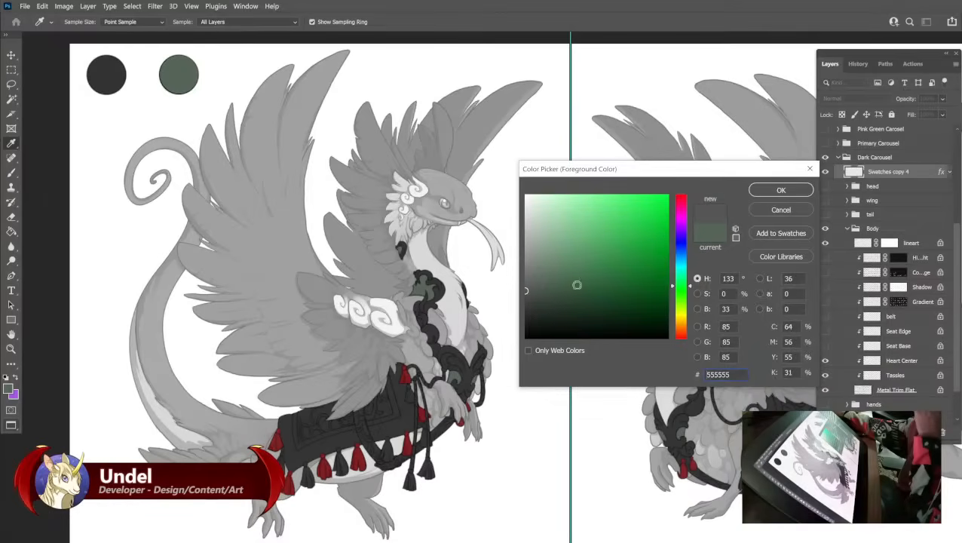
left_click(781, 189)
key("b")
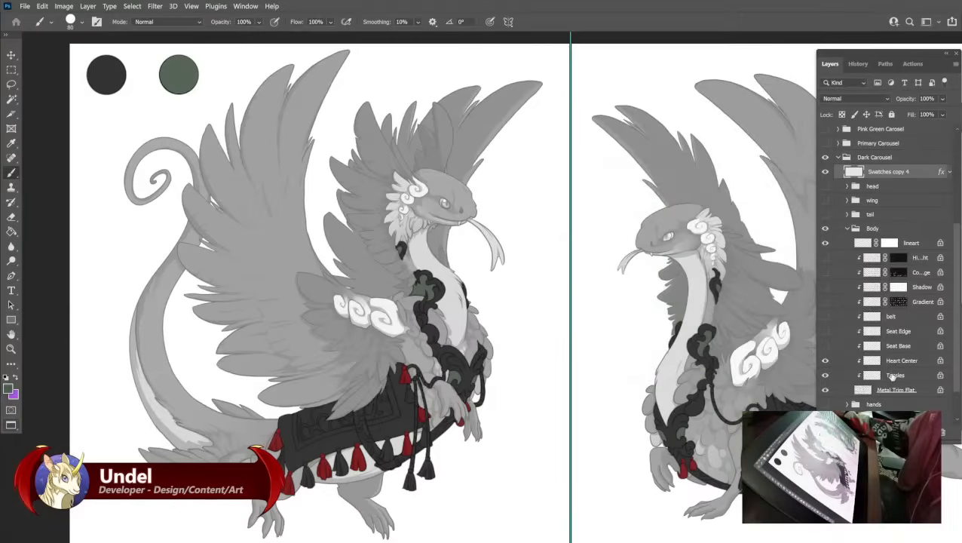
Fill the Tassles layer with the foreground grey and dab a matching swatch between the dark grey and green ones on Swatches copy 4.
left_click(898, 374)
key("shift+F5")
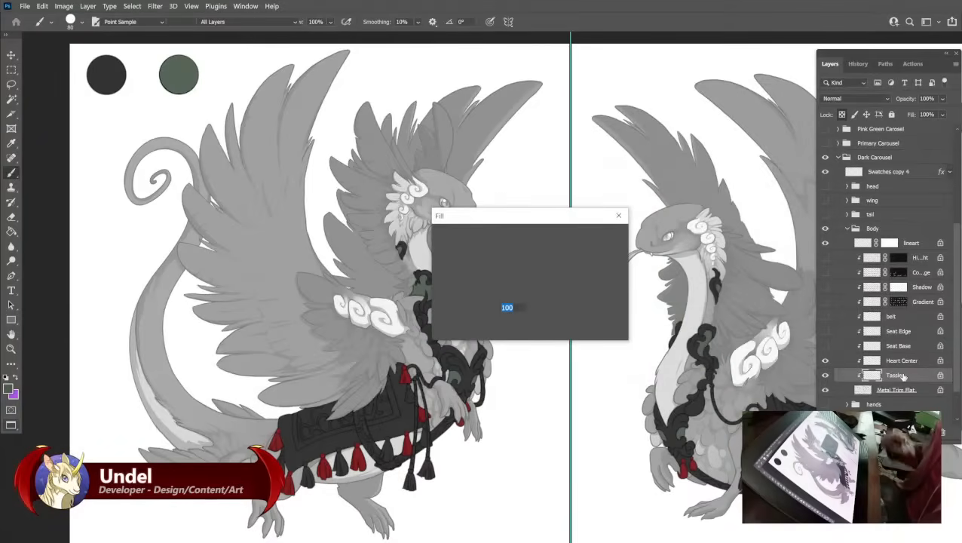
key("Return")
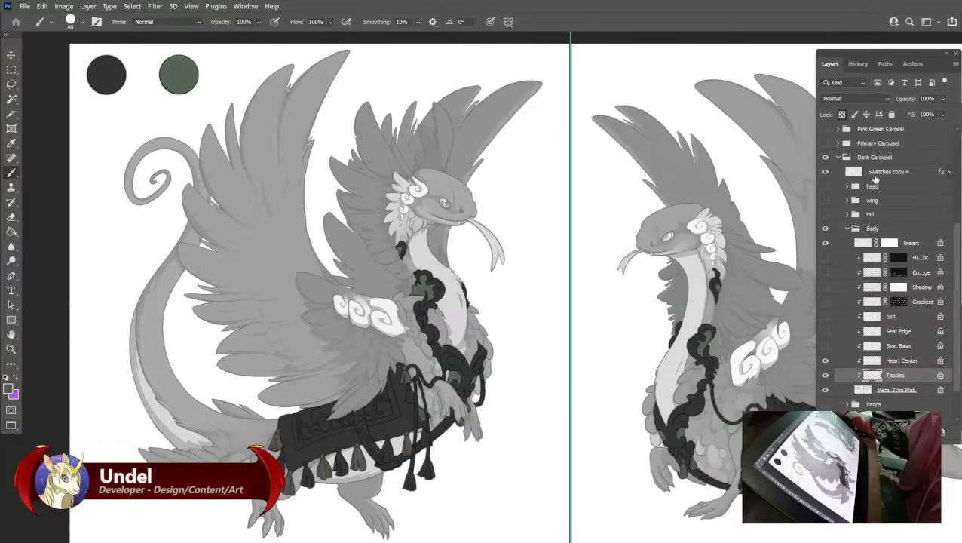
left_click(867, 176)
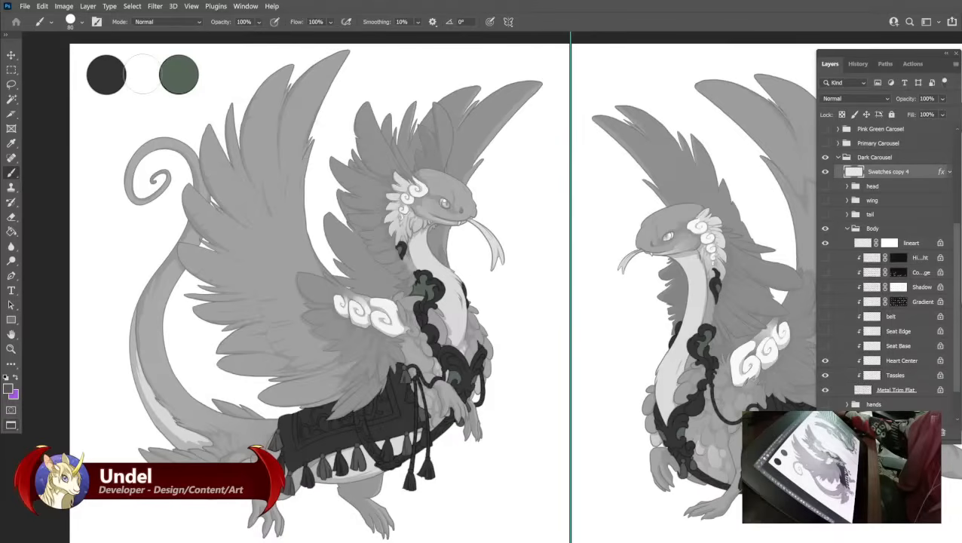
left_click(143, 74)
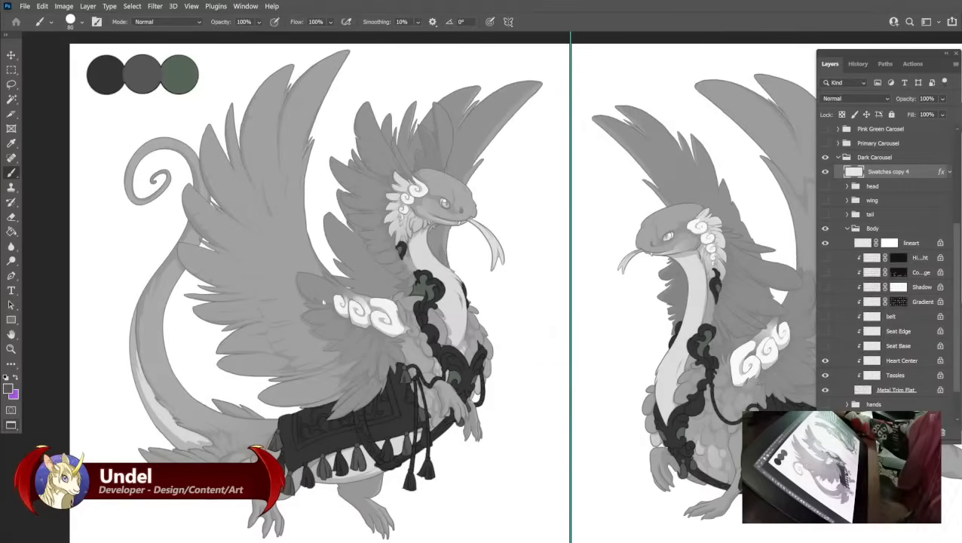
Show and select the Seat Base layer, and set the foreground colour to near-black 1b1d1d.
left_click(824, 346)
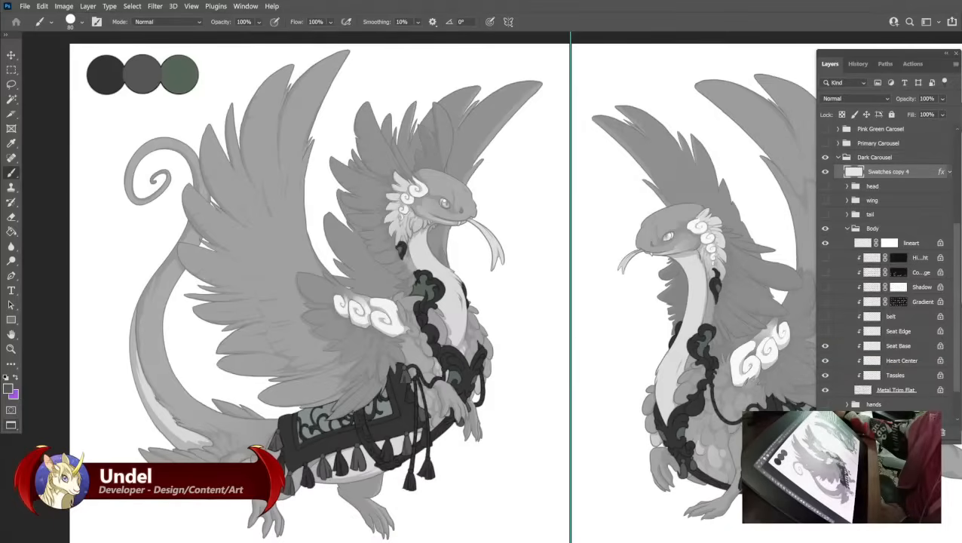
left_click(875, 346)
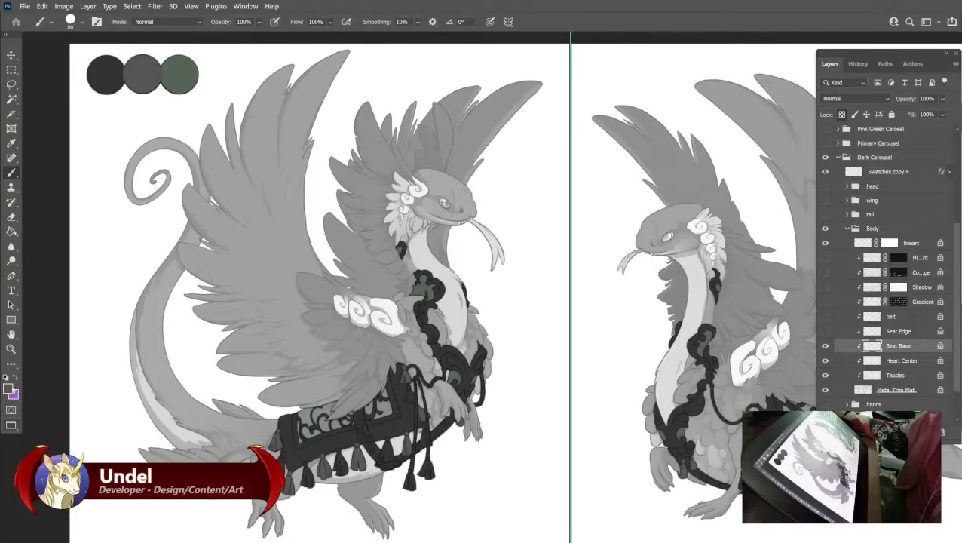
left_click(8, 388)
left_click(303, 412)
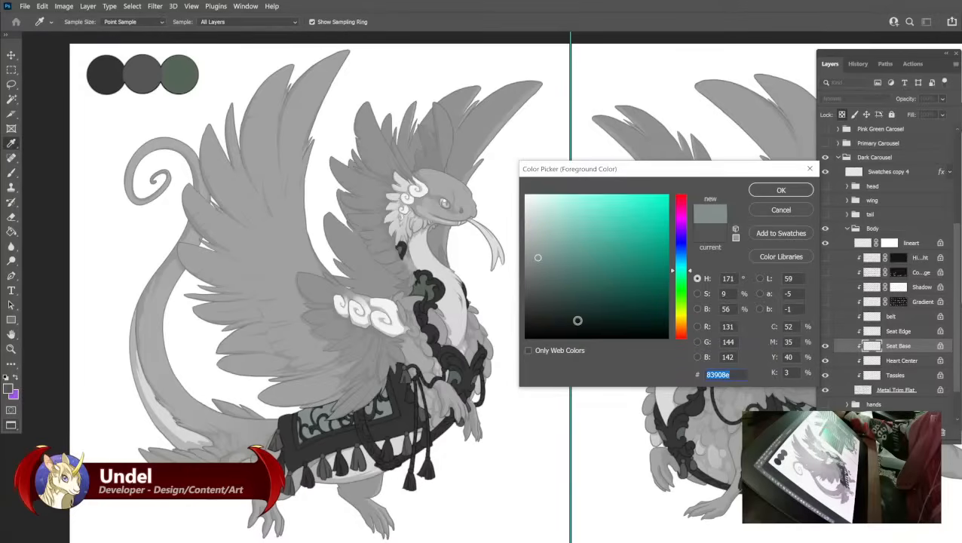
left_click(534, 322)
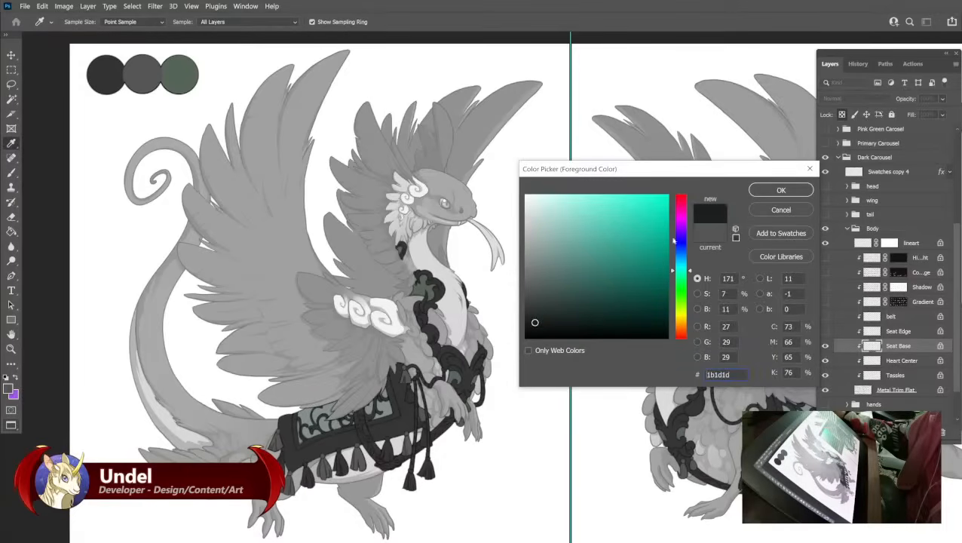
left_click(780, 190)
key("b")
Fill the Seat Base layer with the foreground near-black and dab a matching swatch beside the green one on Swatches copy 4.
key("shift+F5")
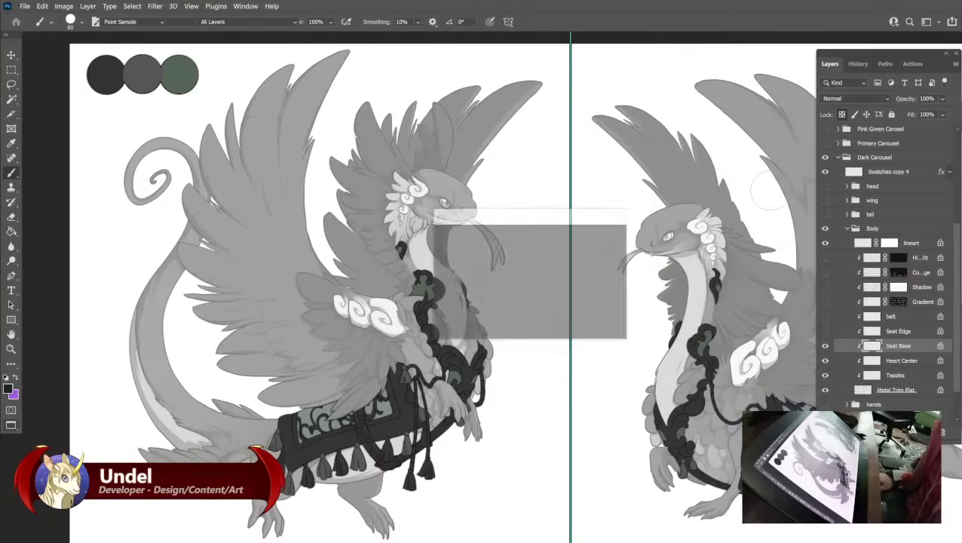
key("Return")
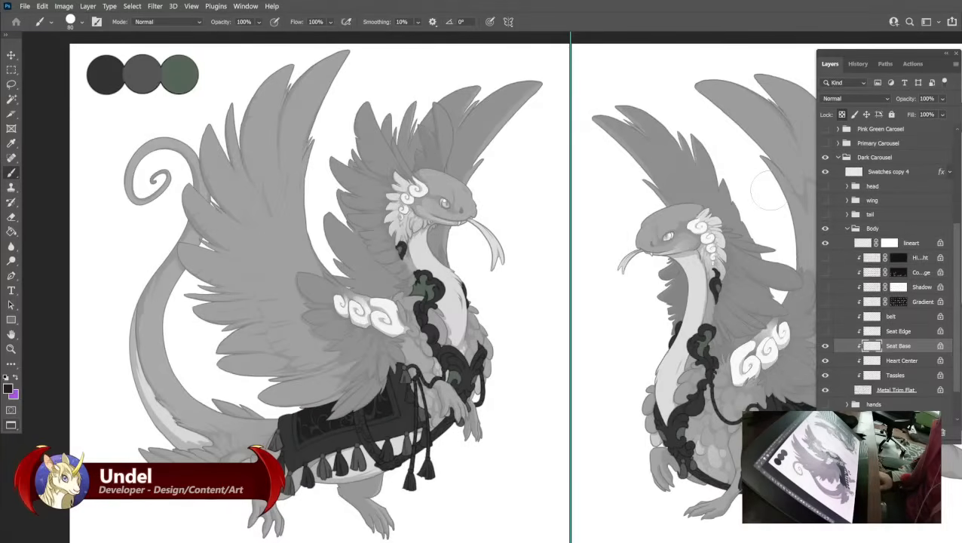
key("ctrl+z")
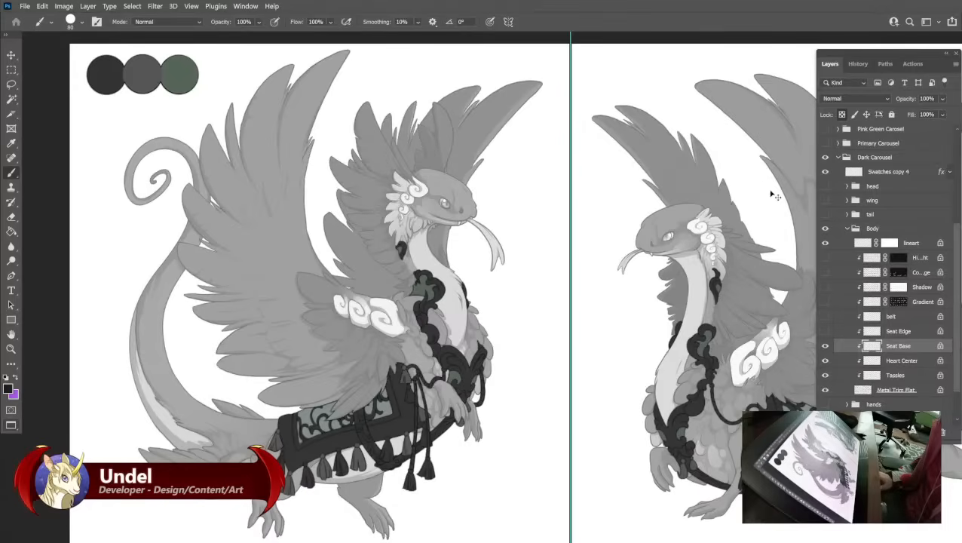
key("ctrl+shift+z")
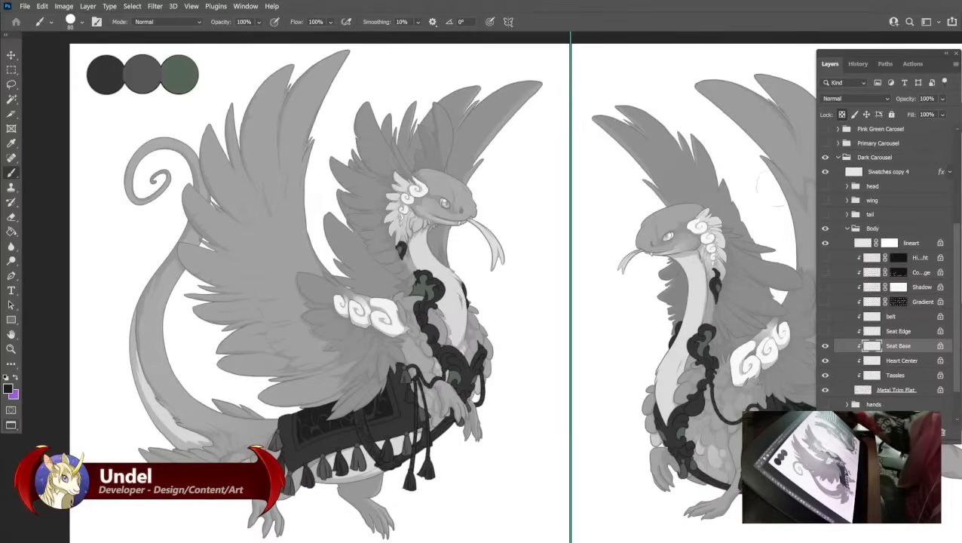
left_click(216, 73)
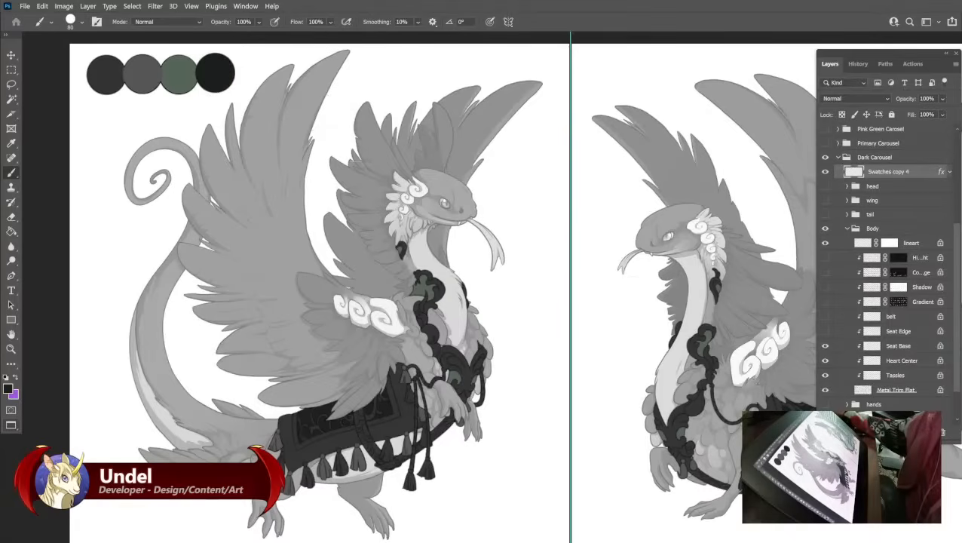
Show the Seat Edge layer and fill it with the dark purplish tone 262226.
left_click(825, 333)
left_click(886, 337)
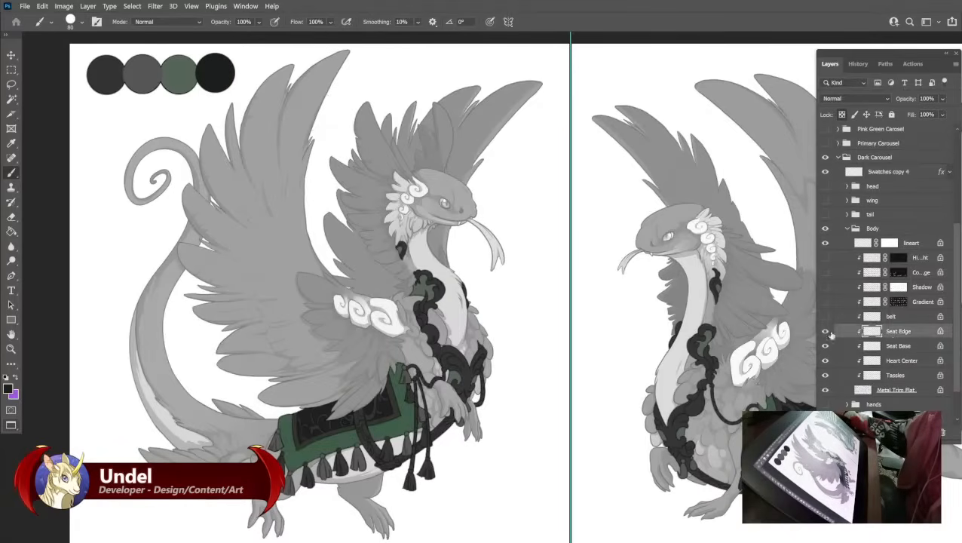
left_click(8, 387)
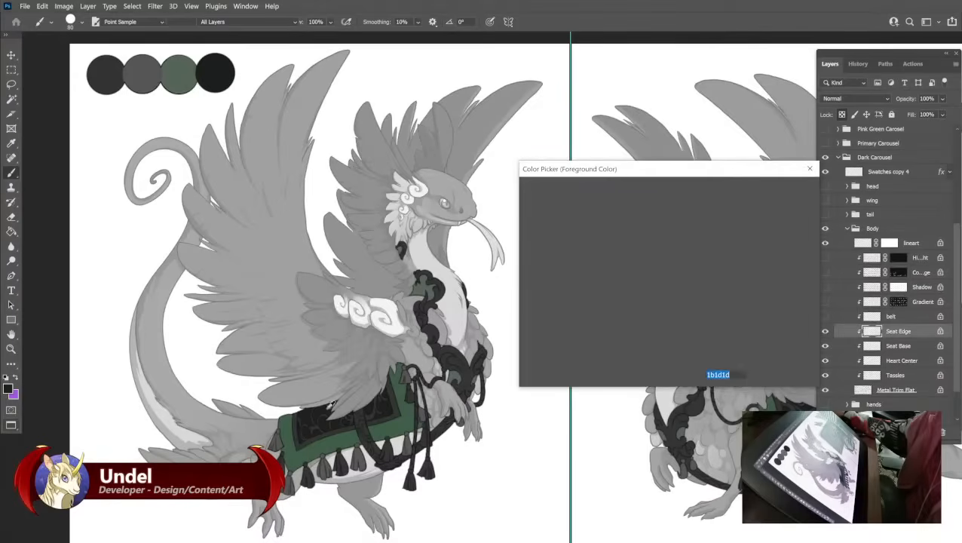
left_click(545, 273)
left_click(541, 287)
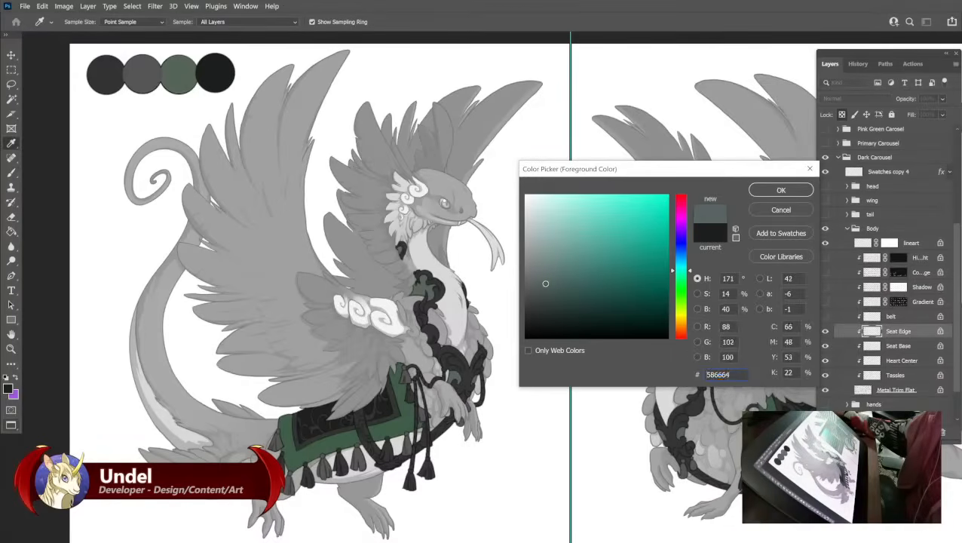
left_click(398, 405)
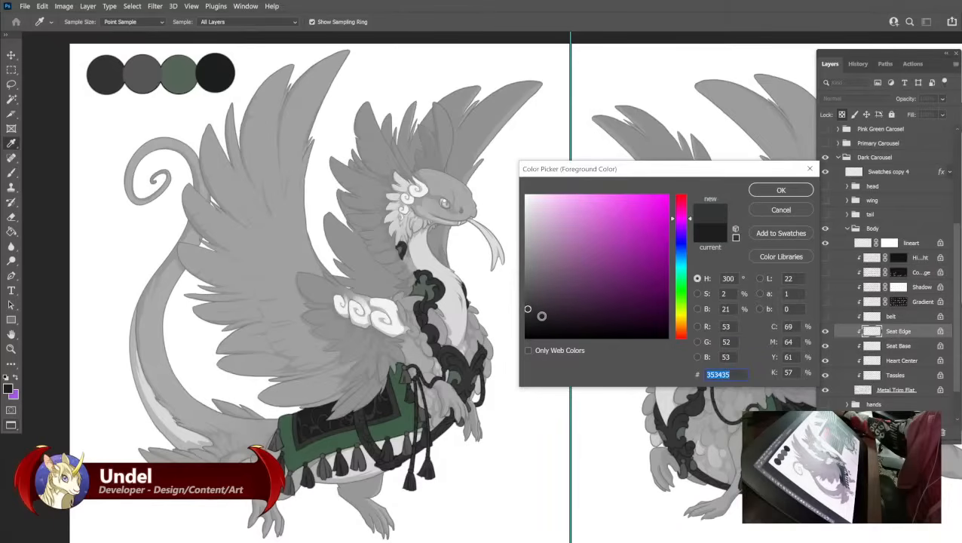
left_click(541, 316)
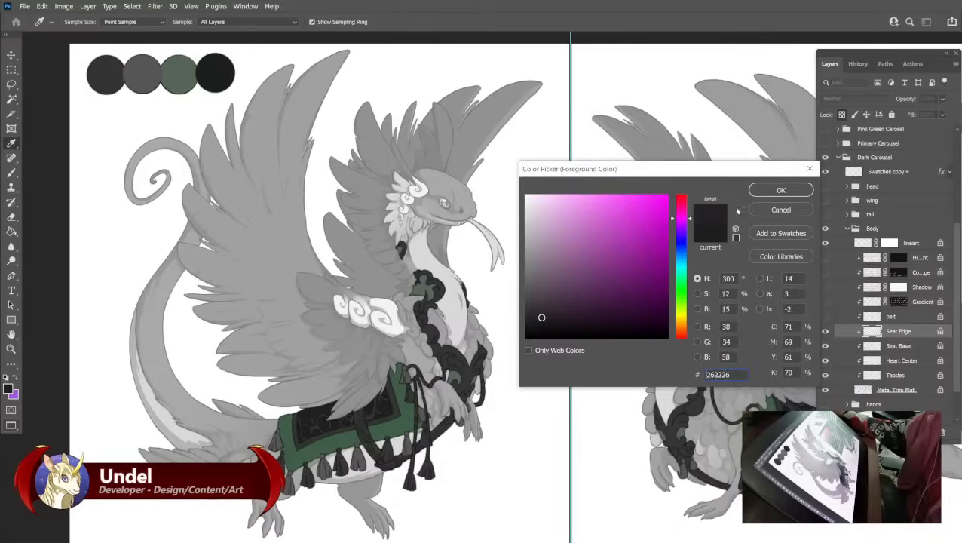
left_click(781, 190)
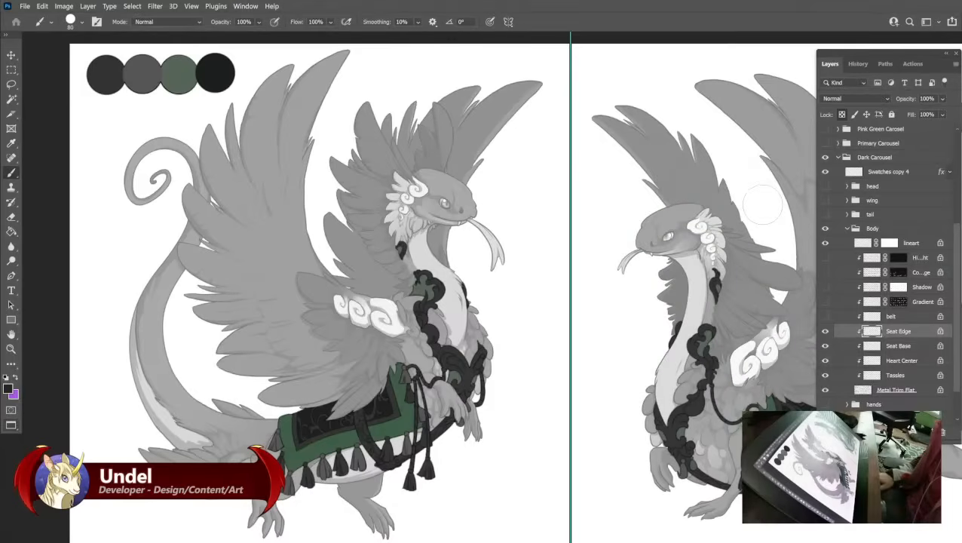
key("shift+BackSpace")
key("Return")
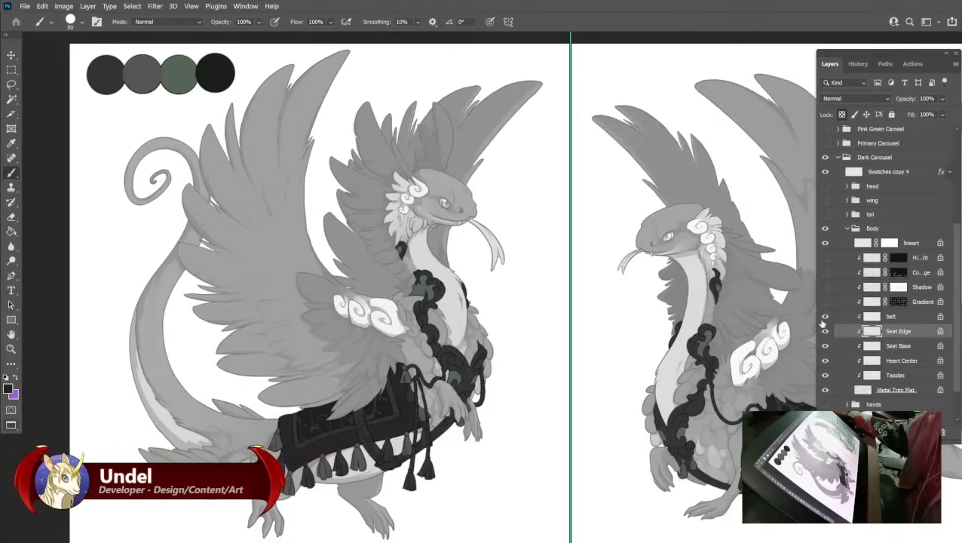
Show the belt layer and dab a 262226 swatch at the end of the row on Swatches copy 4.
left_click(825, 316)
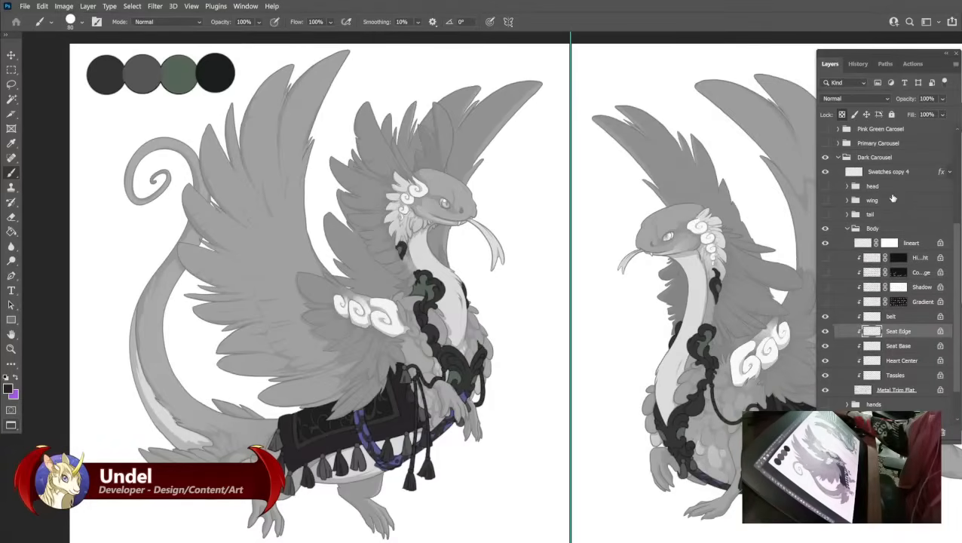
left_click(889, 172)
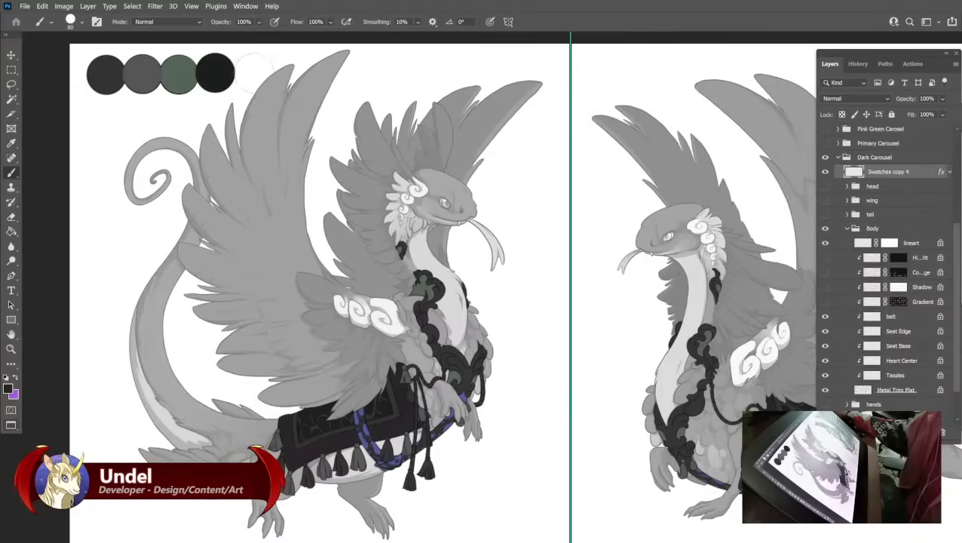
left_click(254, 73)
Select the belt layer and set the foreground colour to a light grey-green with 11% saturation and 55% brightness.
left_click(915, 321)
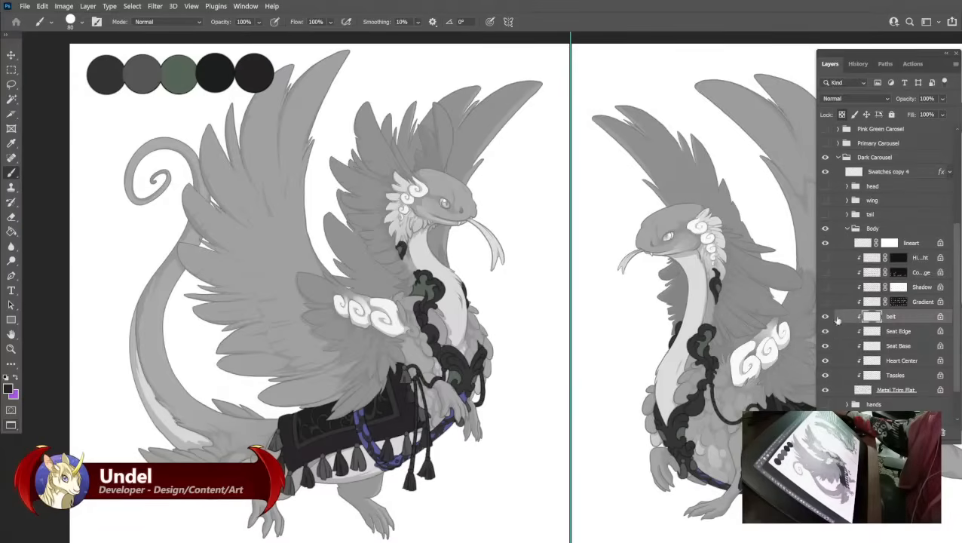
left_click(8, 388)
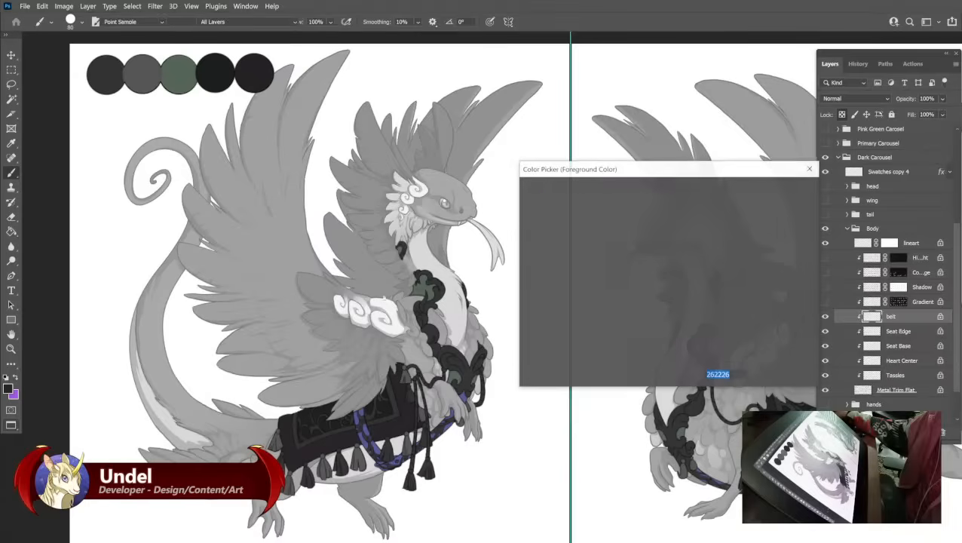
left_click(423, 284)
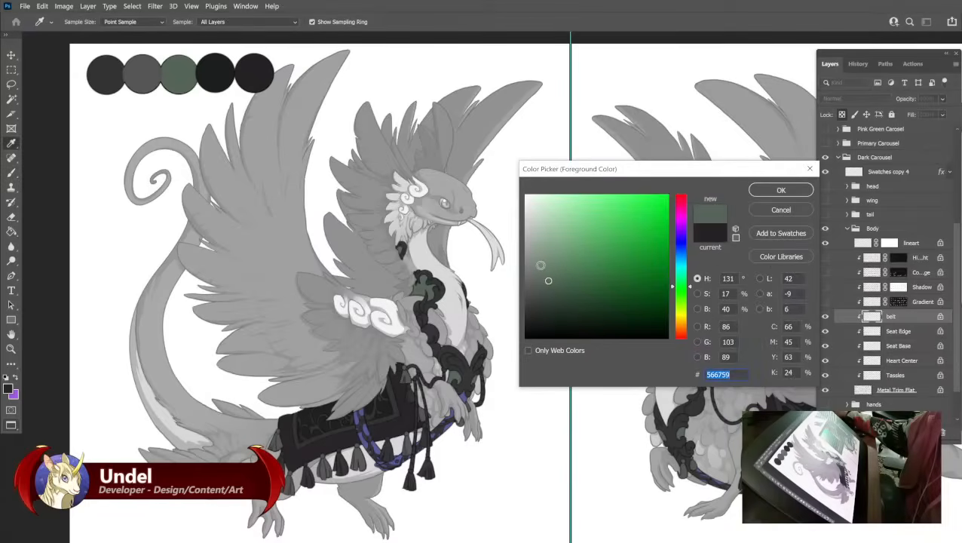
left_click(538, 265)
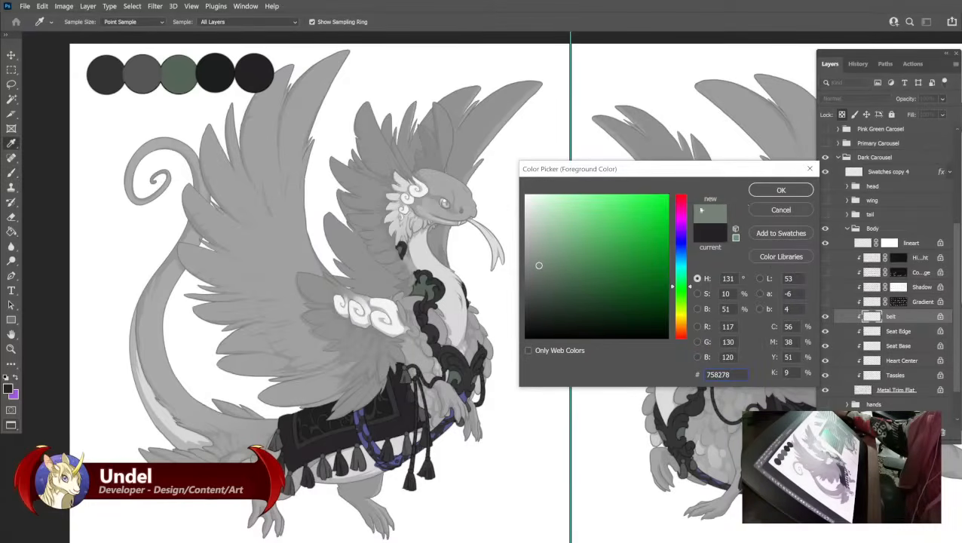
left_click(541, 258)
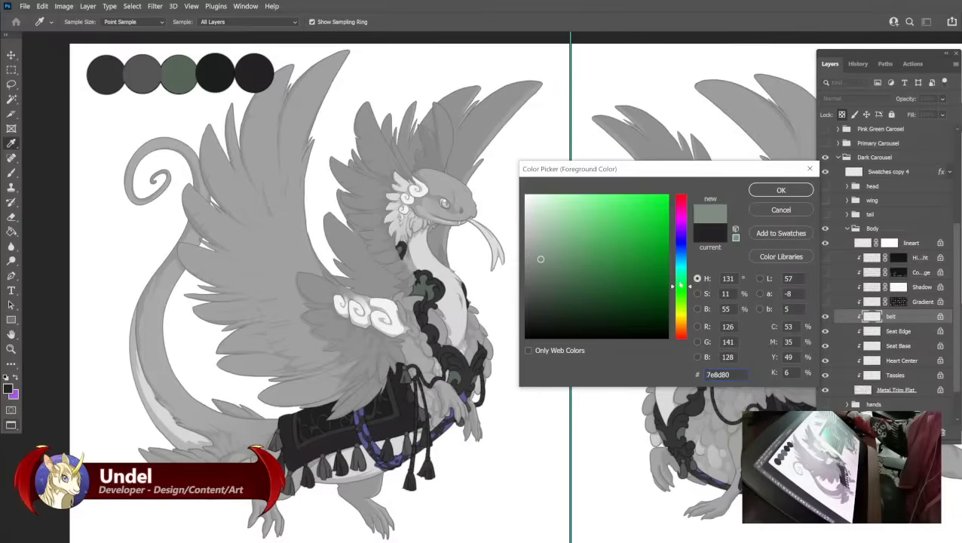
left_click(678, 282)
left_click(781, 189)
key("b")
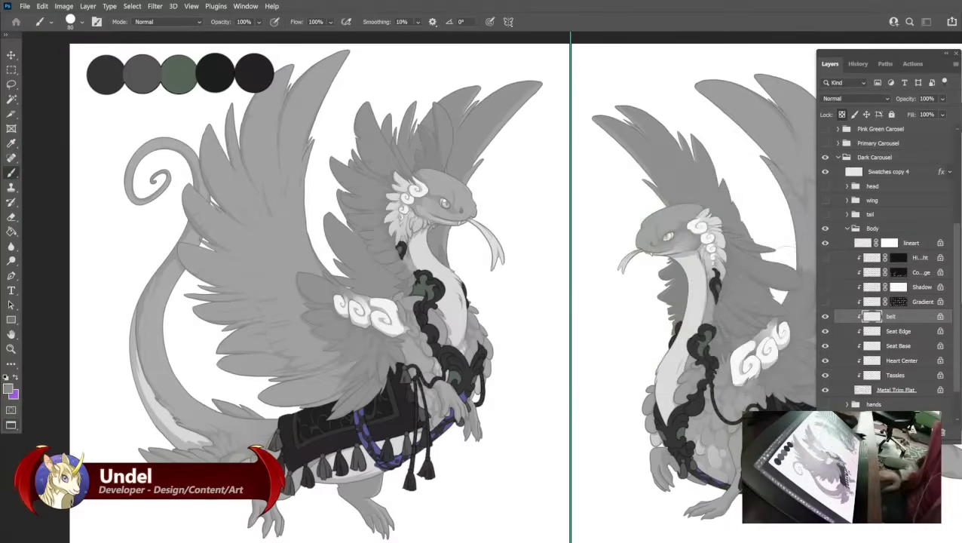
Fill the belt layer with the foreground grey-green and dab a matching swatch at the end of the row on Swatches copy 4.
key("shift+BackSpace")
key("Return")
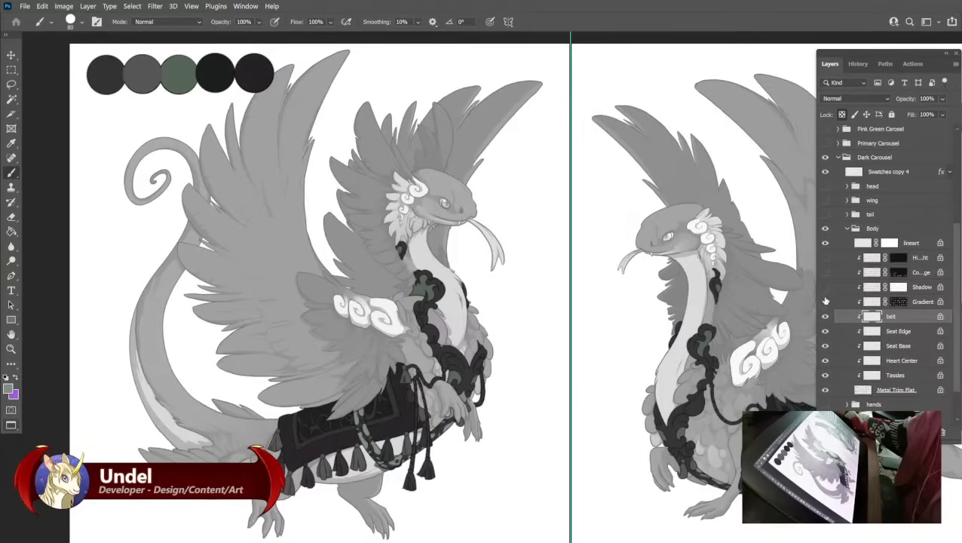
left_click(883, 173)
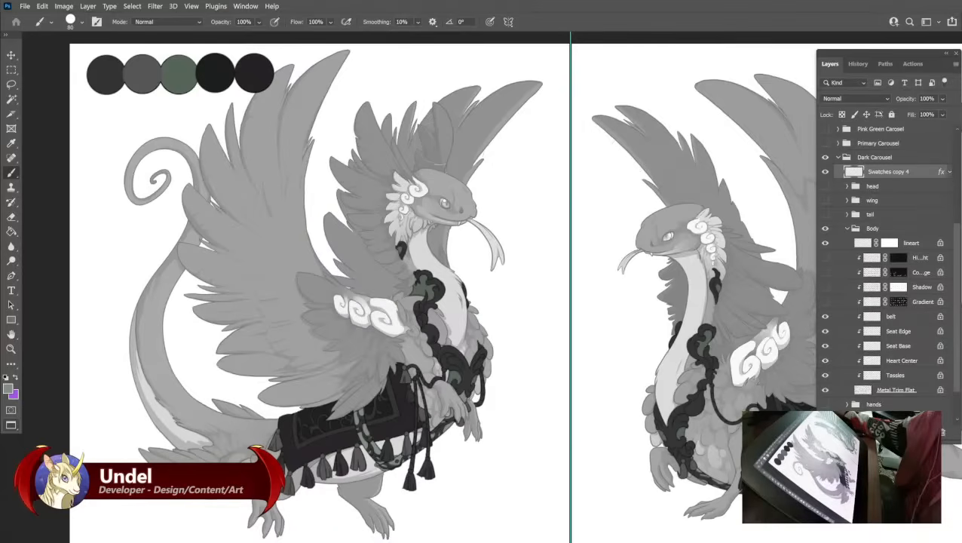
left_click(292, 73)
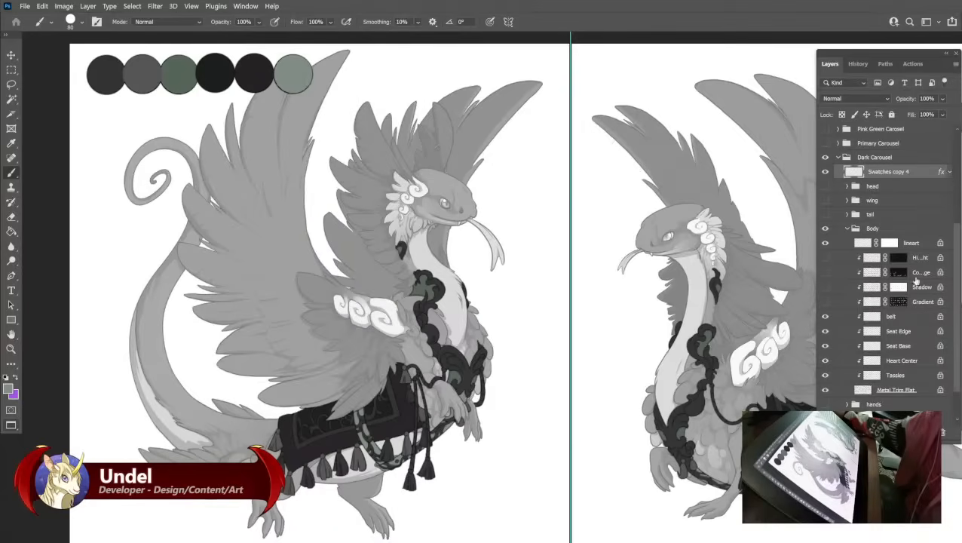
Show and select the Gradient layer and set the foreground colour to the dark grey-green 4c5855.
left_click(825, 302)
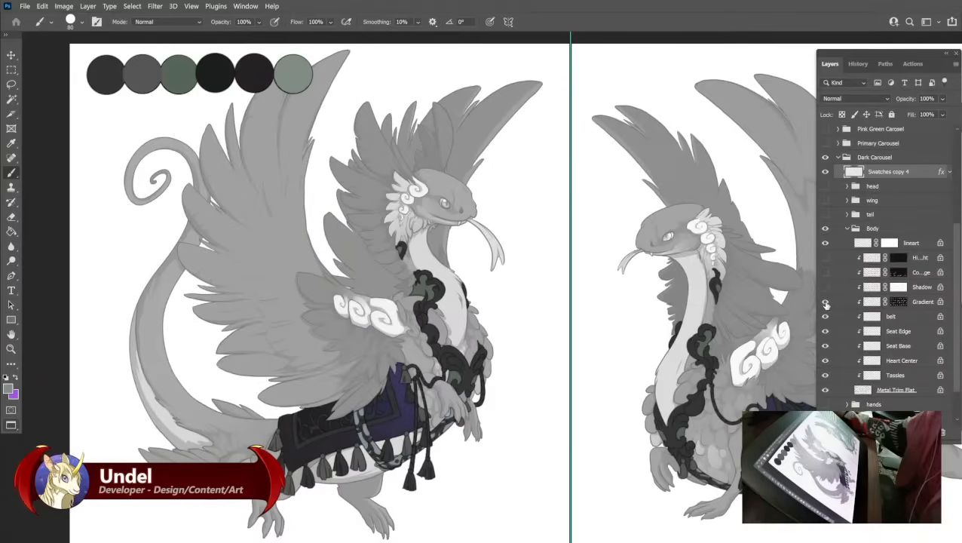
left_click(870, 302)
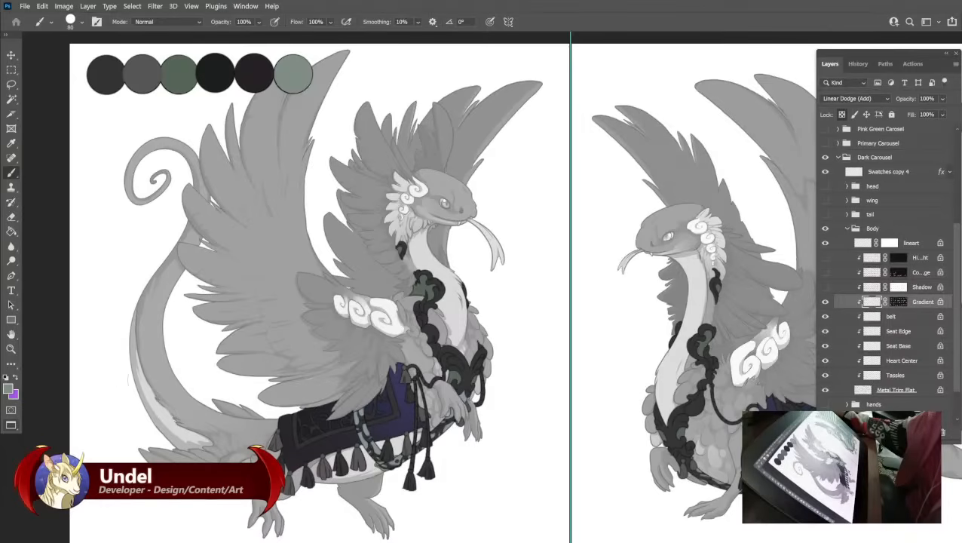
left_click(10, 389)
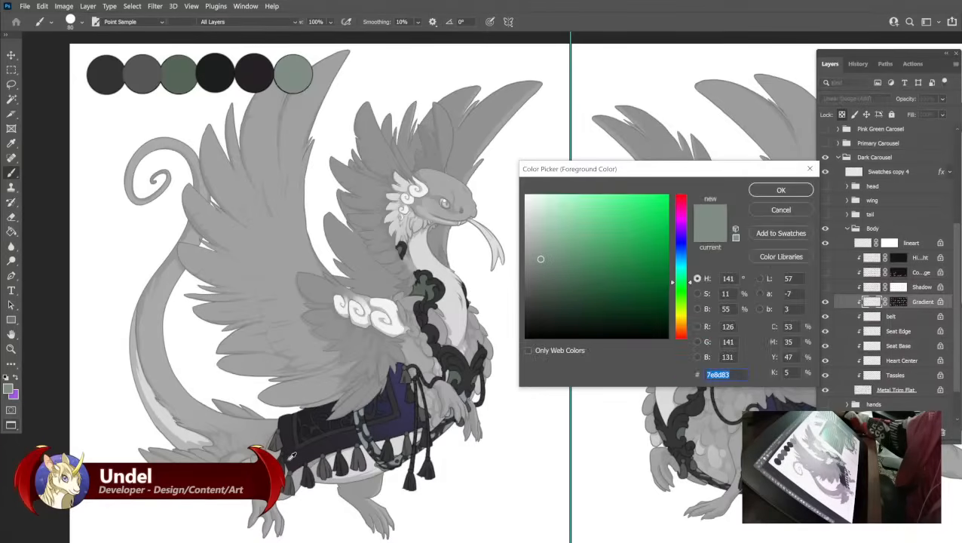
left_click(254, 74)
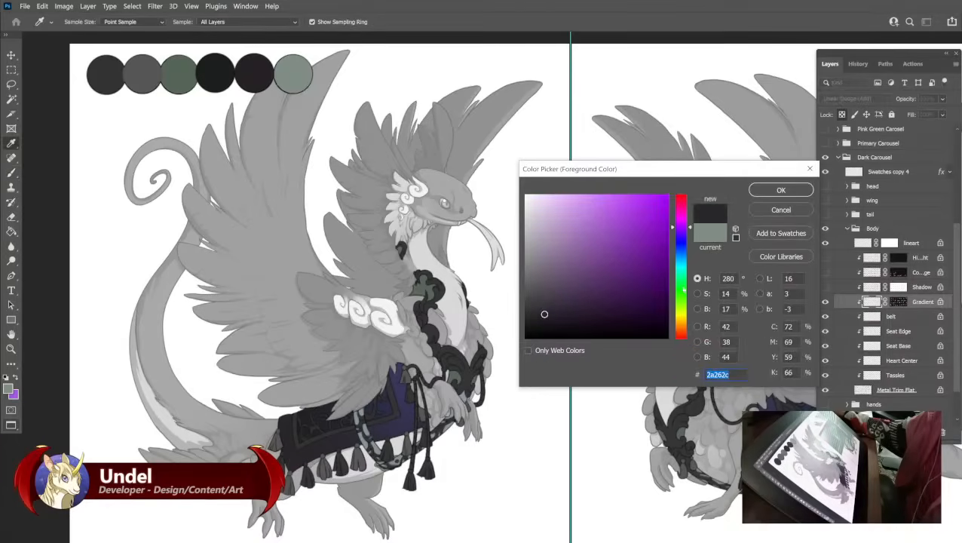
left_click(683, 274)
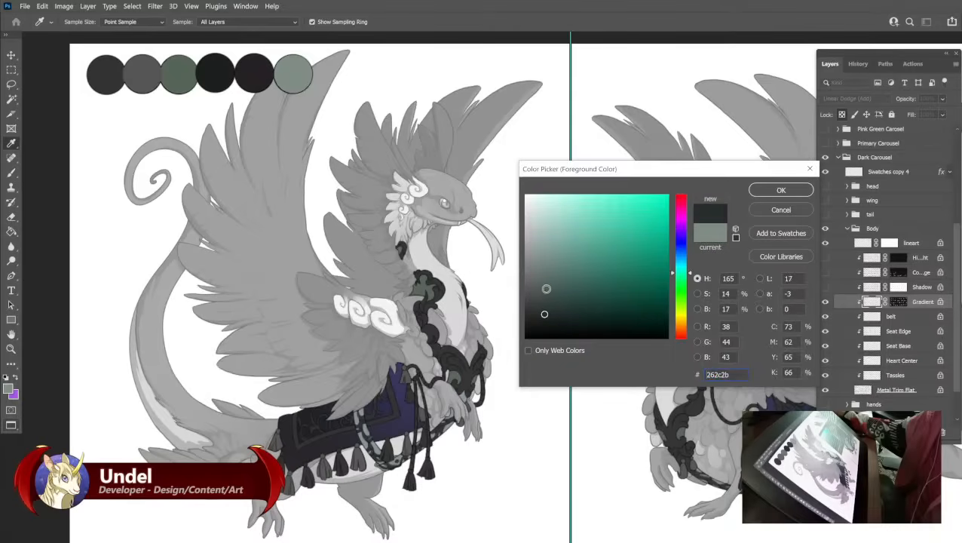
left_click(544, 314)
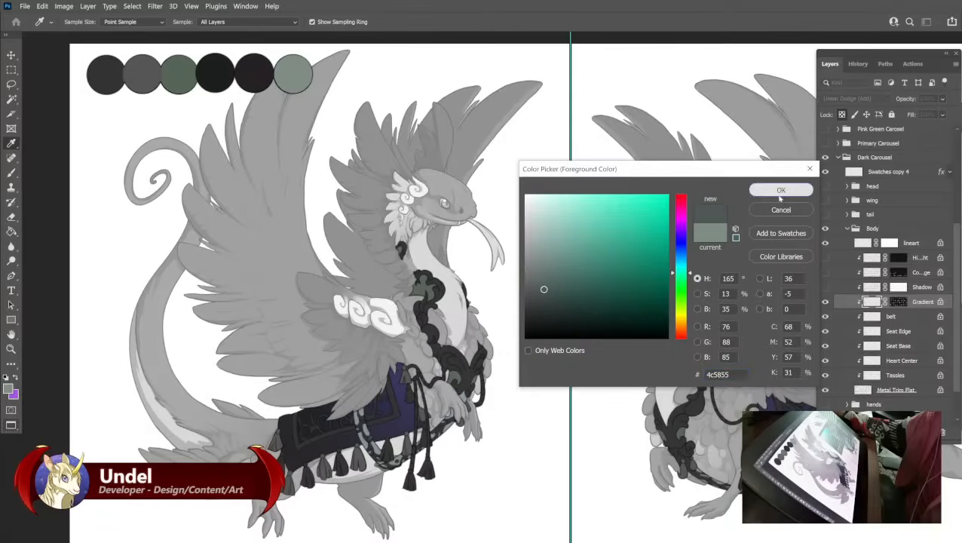
left_click(781, 192)
Fill the Gradient layer with 4c5855 and dab a matching swatch at the end of the row on Swatches copy 4.
key("b")
key("shift+F5")
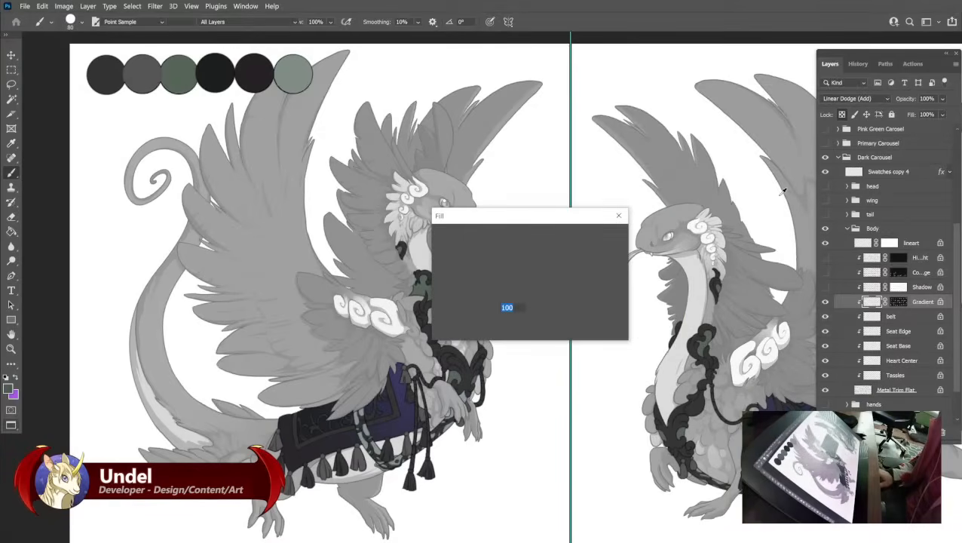
key("Return")
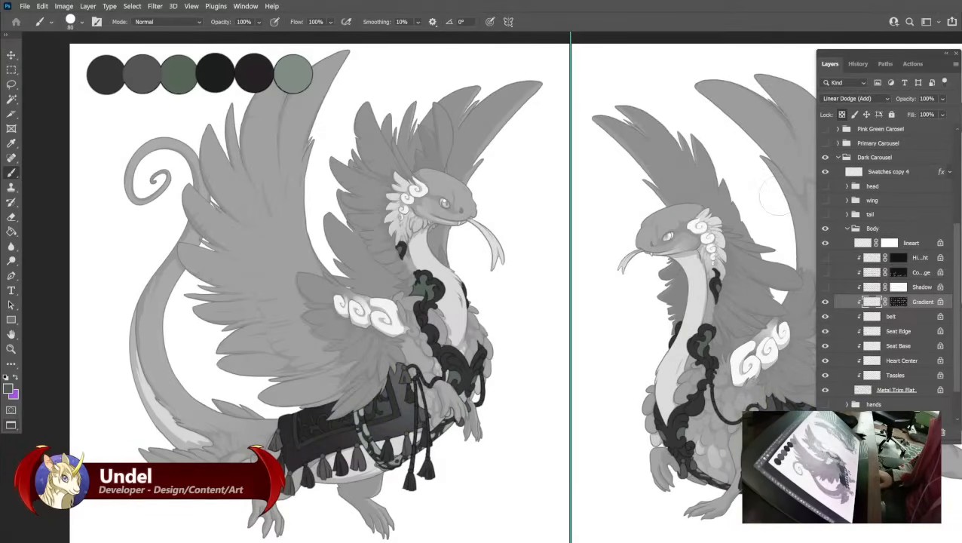
left_click(880, 172)
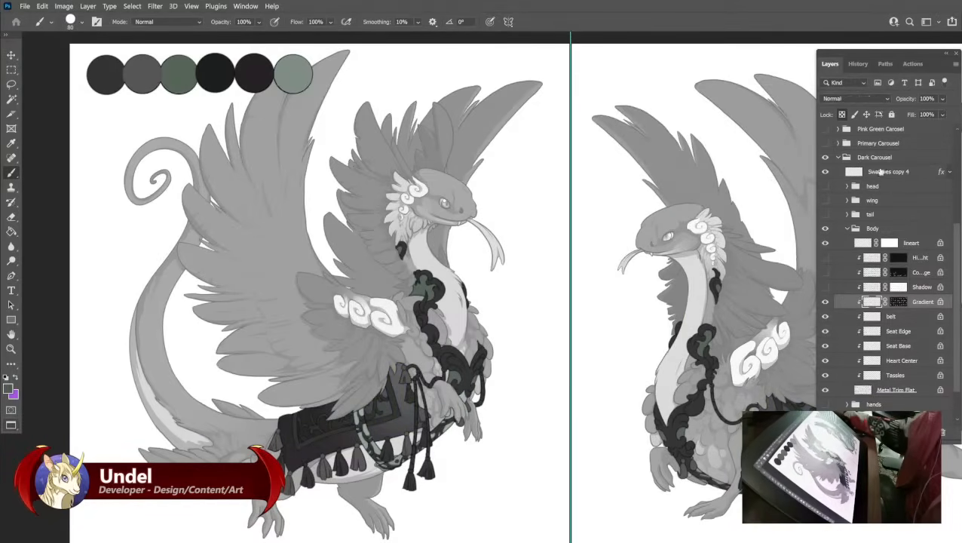
left_click(880, 172)
left_click(332, 73)
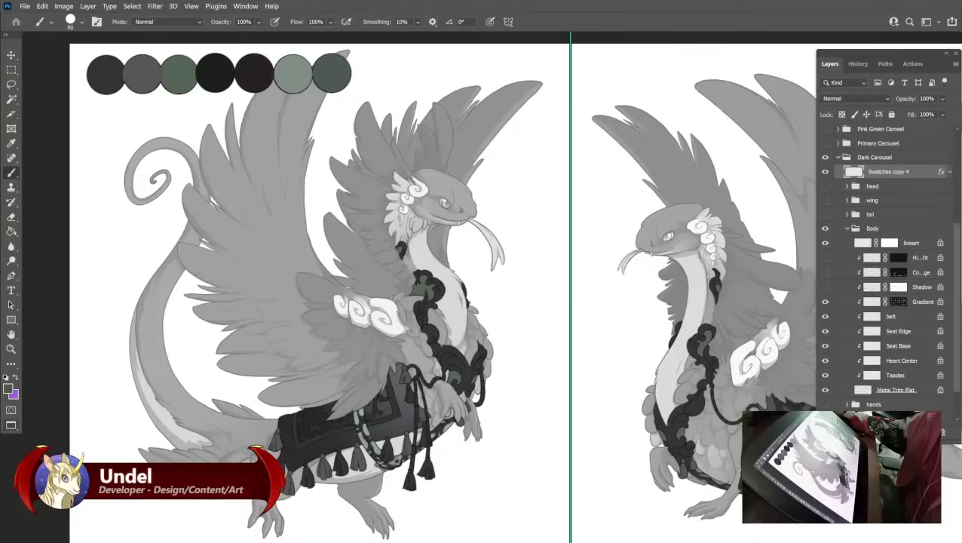
Show and select the Shadow layer and set the foreground colour to the muted teal 758e88.
left_click(824, 287)
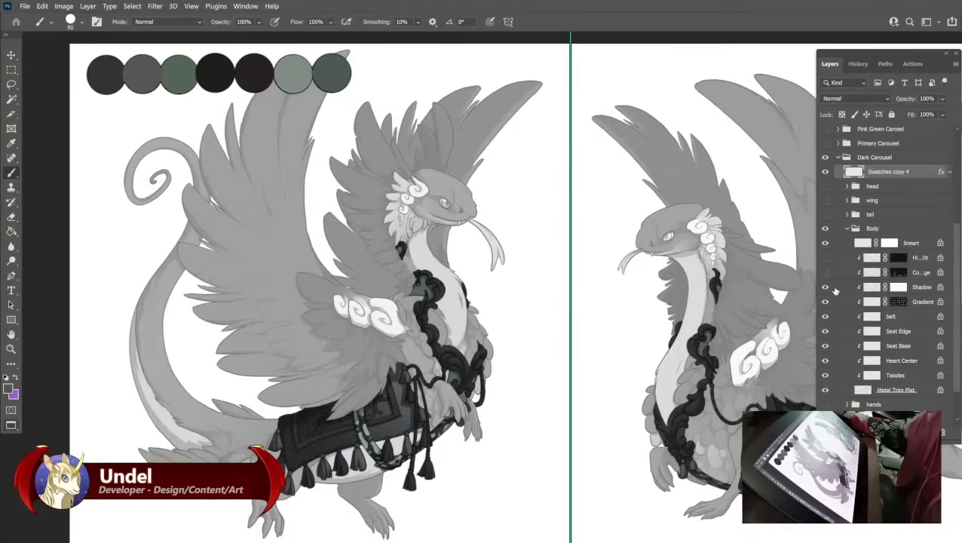
left_click(869, 295)
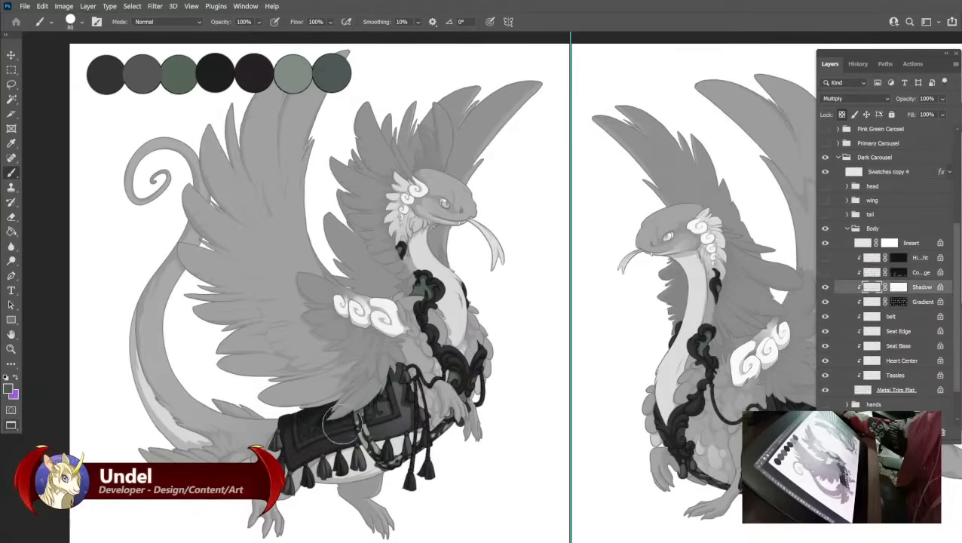
left_click(9, 388)
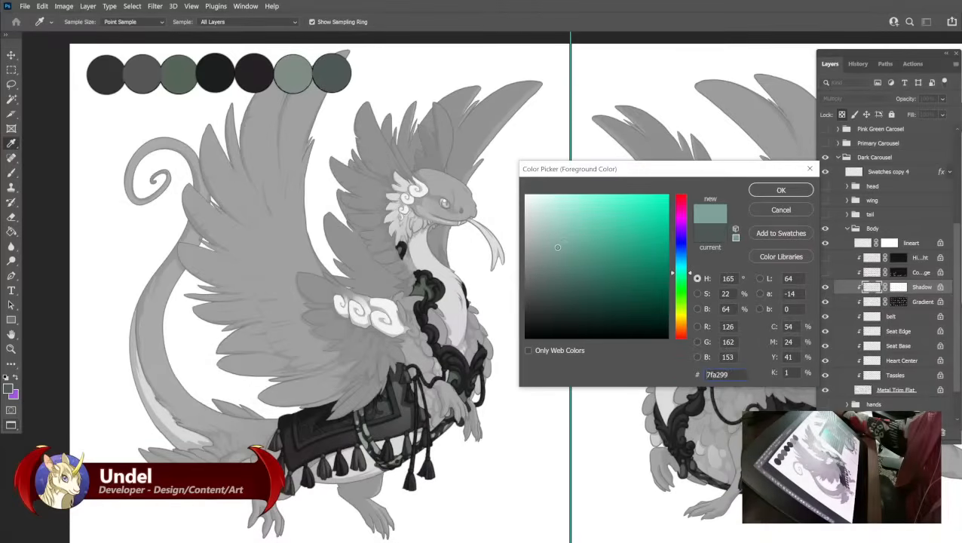
left_click_drag(557, 247, 549, 258)
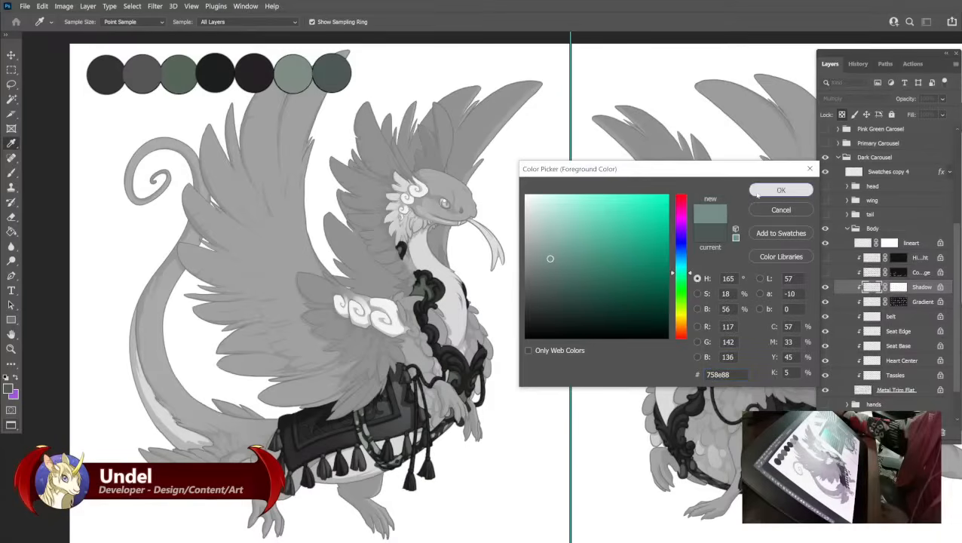
left_click(780, 190)
Fill the Shadow layer with 758e88 and dab a matching swatch at the end of the row on Swatches copy 4.
key("shift+BackSpace")
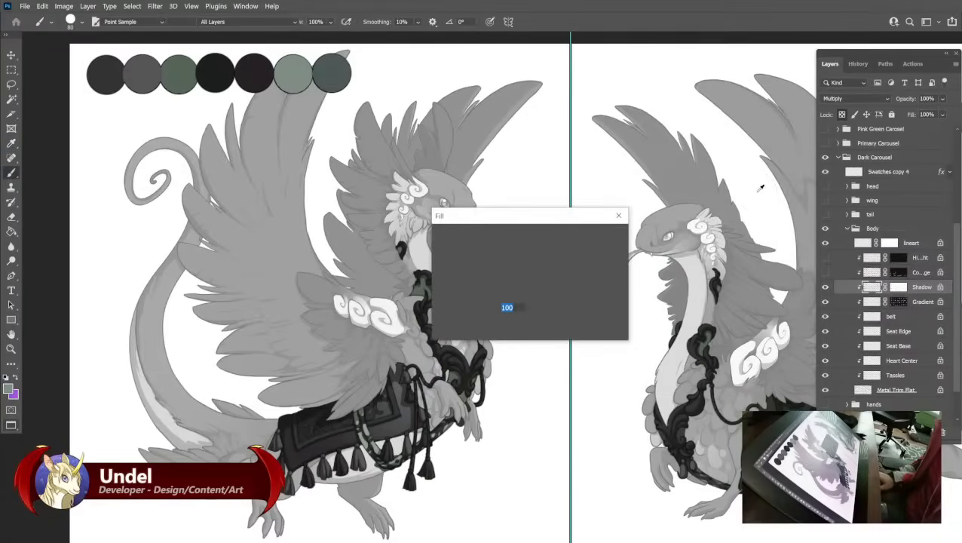
key("Return")
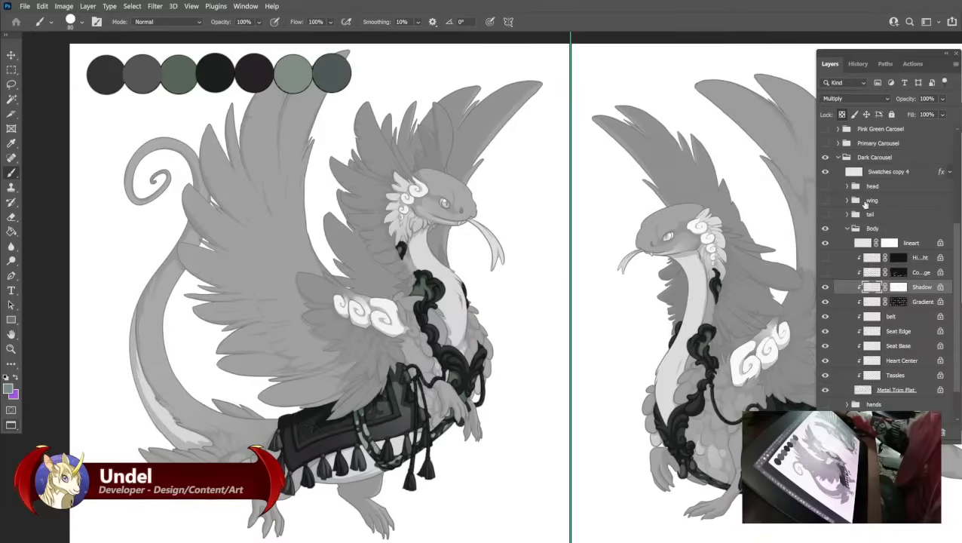
left_click(879, 173)
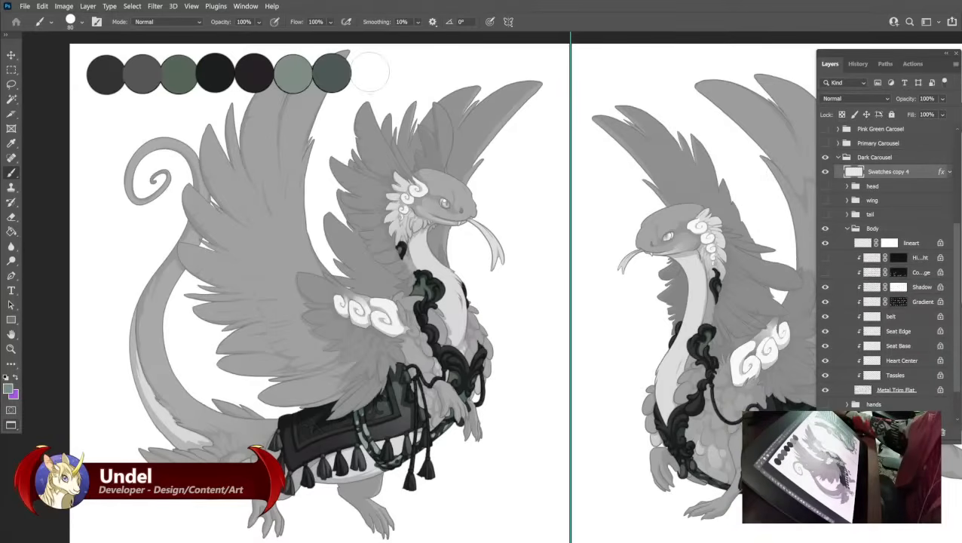
left_click(369, 73)
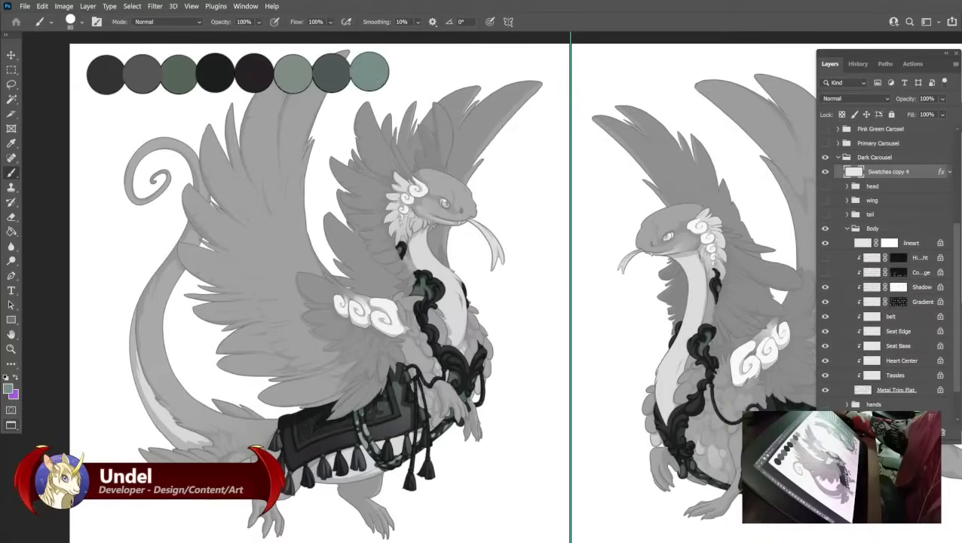
Show the Co...ge layer above Shadow, load its outline as a selection, refill the Shadow layer with the foreground colour inside it and deselect.
left_click(825, 272)
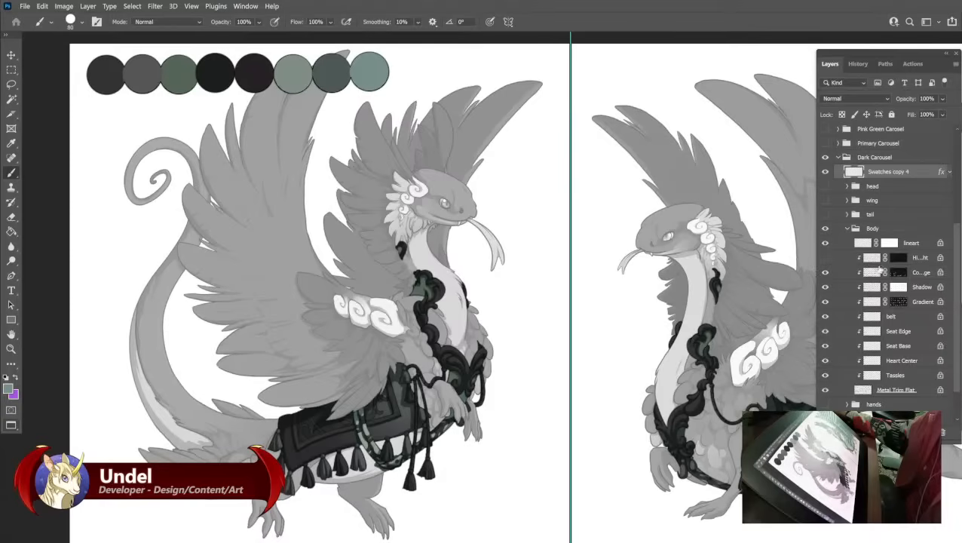
left_click(921, 274)
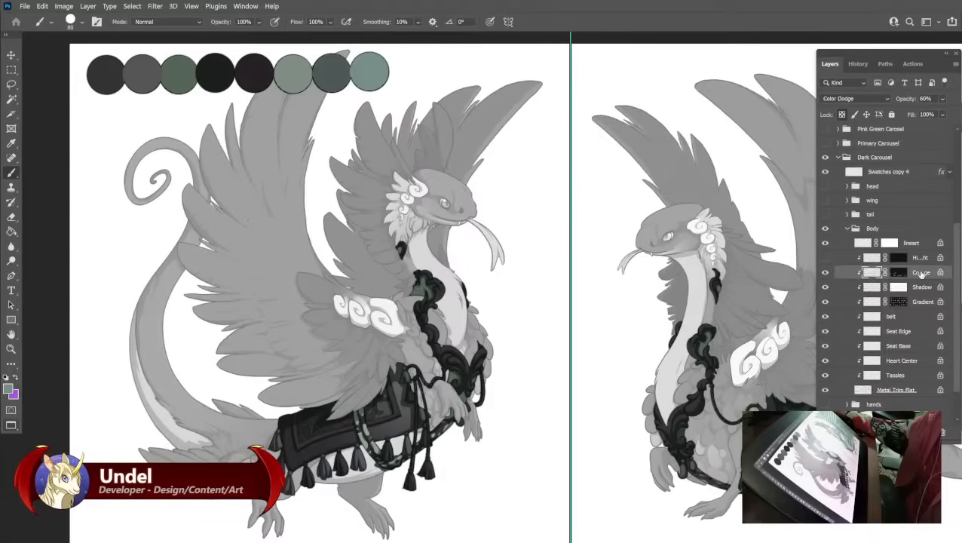
left_click(872, 287)
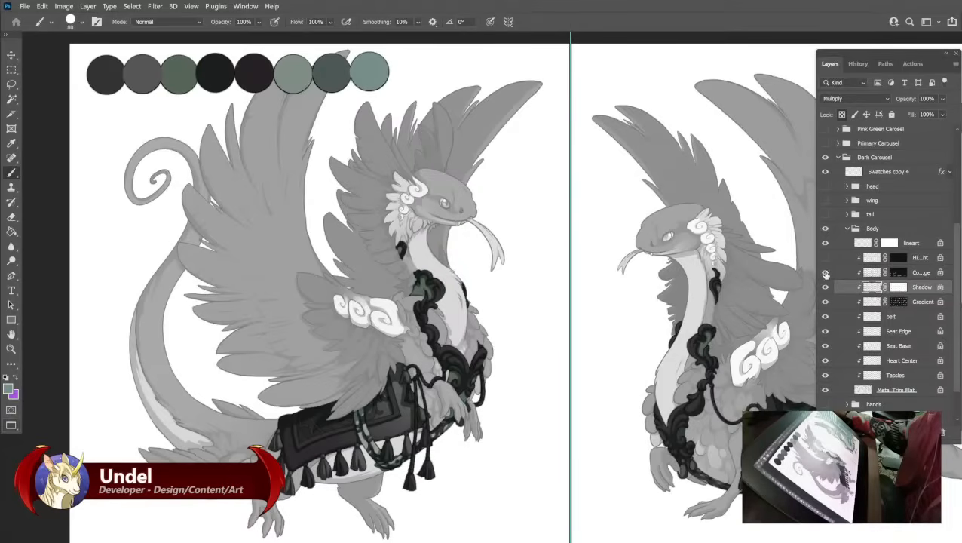
left_click(872, 272, "ctrl")
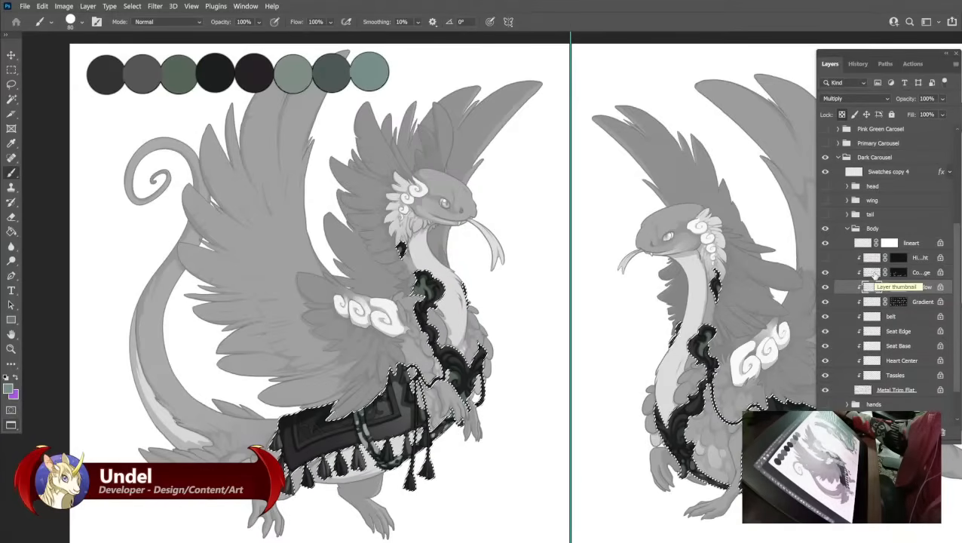
key("alt+BackSpace")
key("ctrl+d")
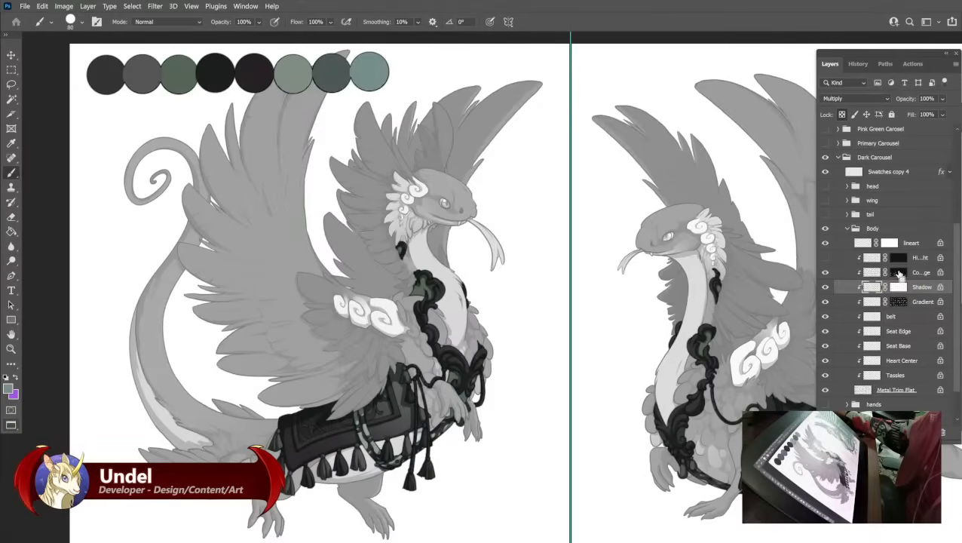
Examine the apparel on the other dragon poses, comparing it with the Co...ge layer switched off and on.
scroll(556, 345, "down", 10)
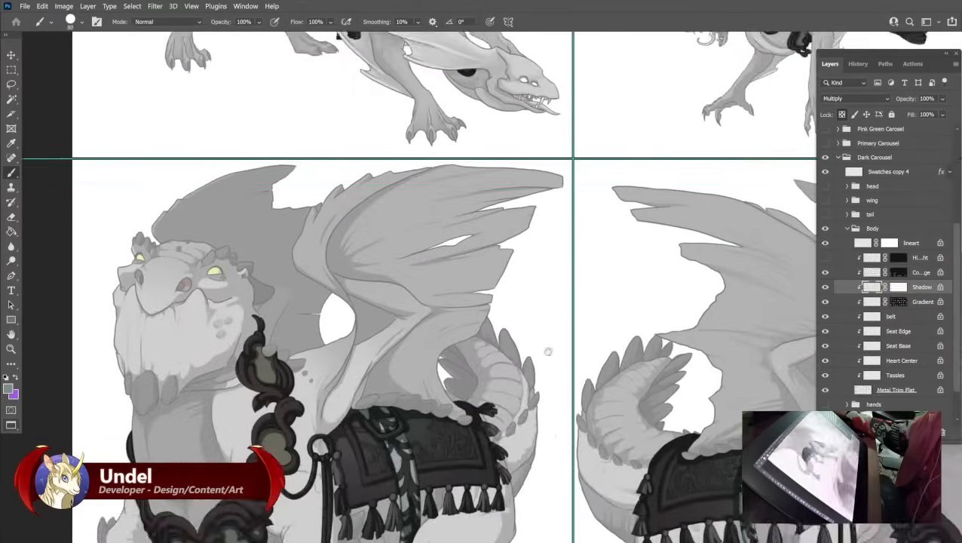
mouse_move(548, 351)
left_mouse_down()
mouse_move(542, 179)
mouse_move(569, 347)
mouse_move(635, 208)
left_mouse_up()
mouse_move(588, 327)
left_mouse_down()
mouse_move(615, 236)
mouse_move(576, 267)
mouse_move(563, 107)
left_mouse_up()
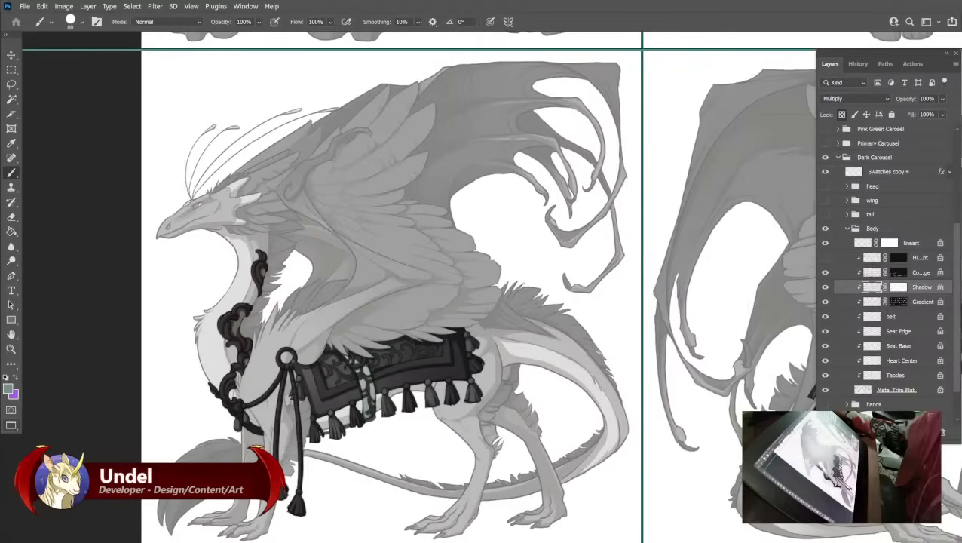
left_click(913, 274)
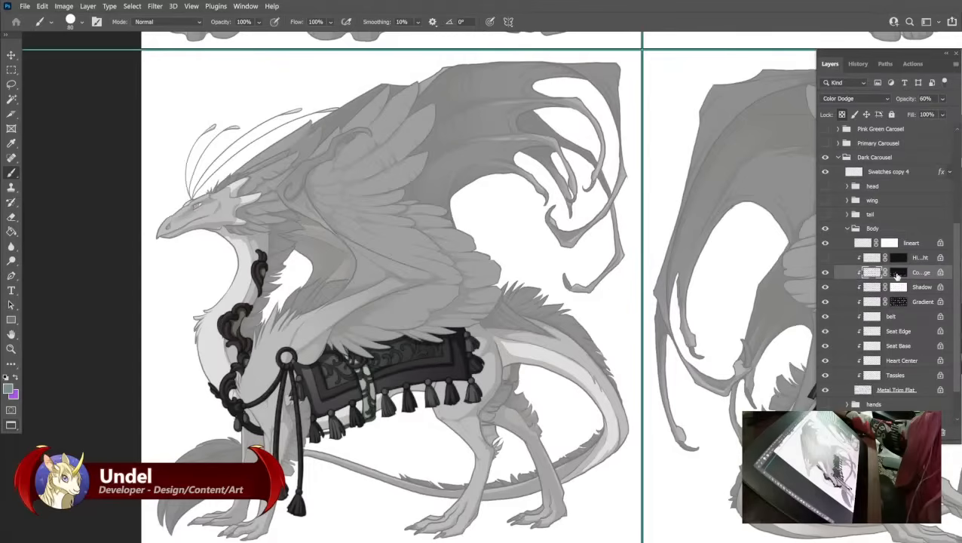
left_click_drag(715, 295, 492, 320)
scroll(494, 324, "down", 6)
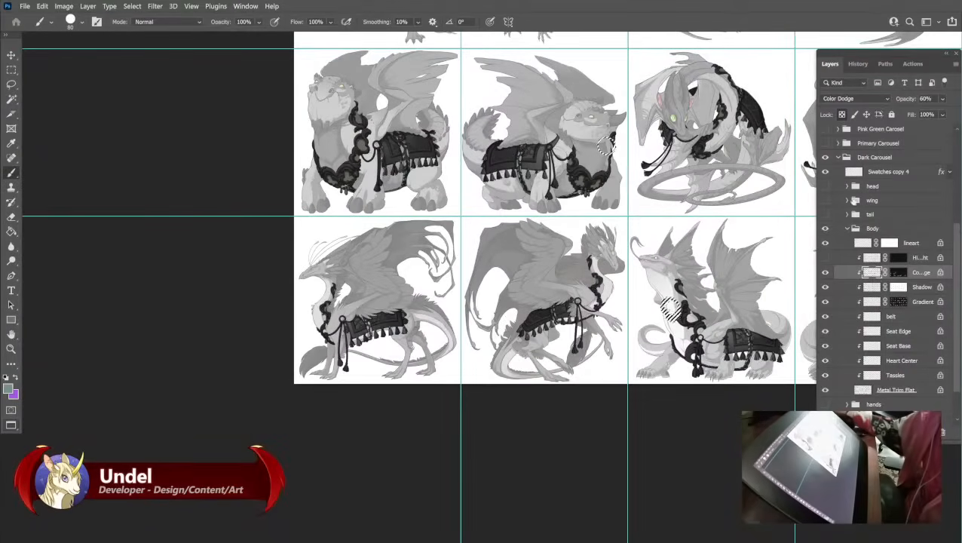
left_click_drag(719, 206, 557, 263)
left_click_drag(652, 63, 537, 334)
left_click_drag(735, 524, 597, 315)
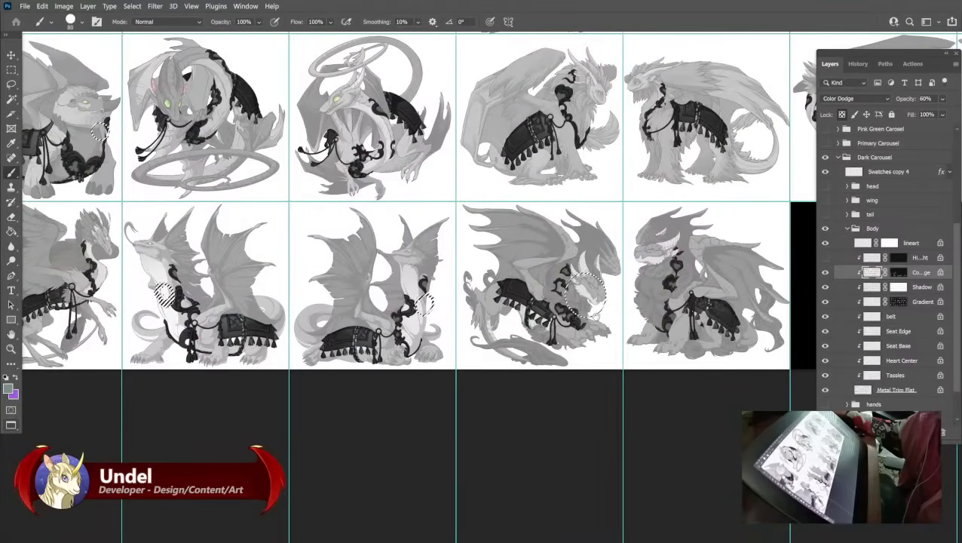
left_click(826, 275)
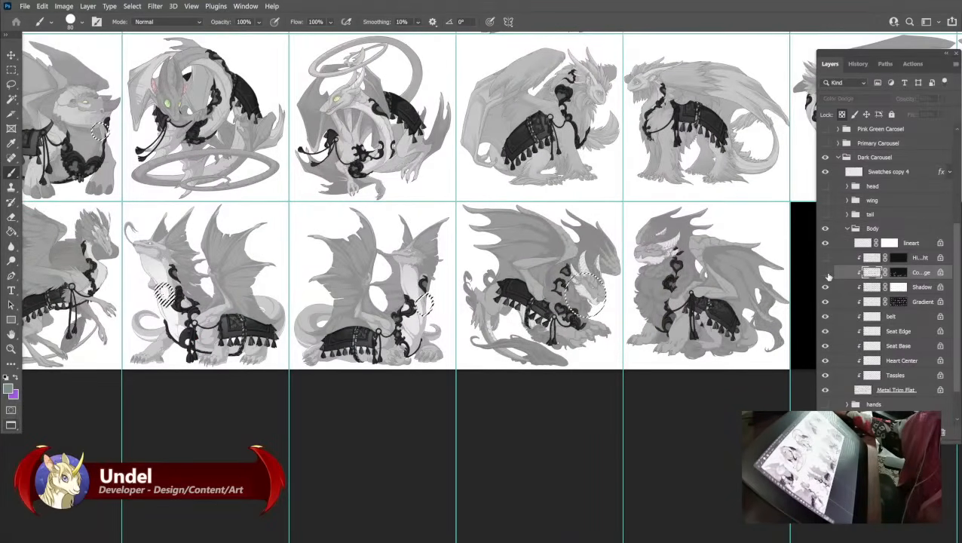
left_click(826, 276)
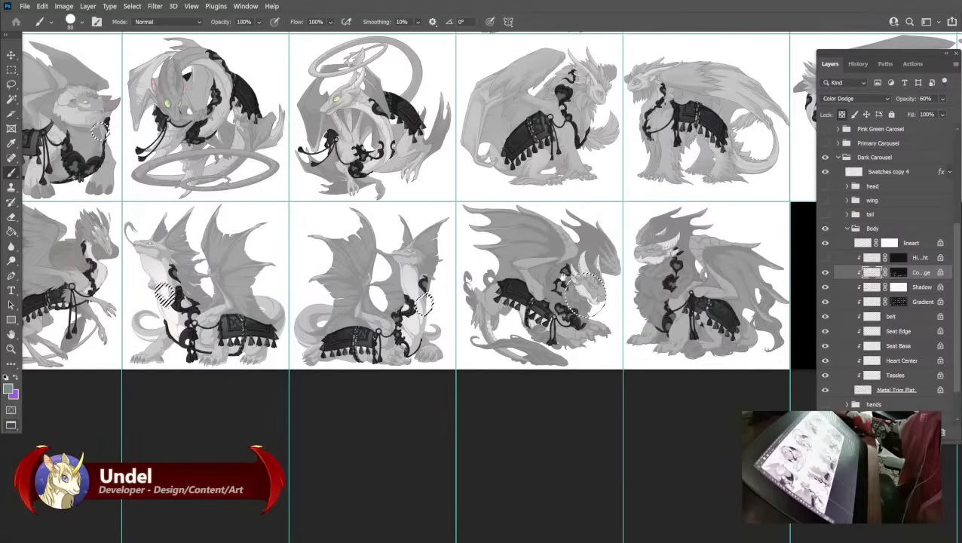
left_click_drag(482, 286, 575, 309)
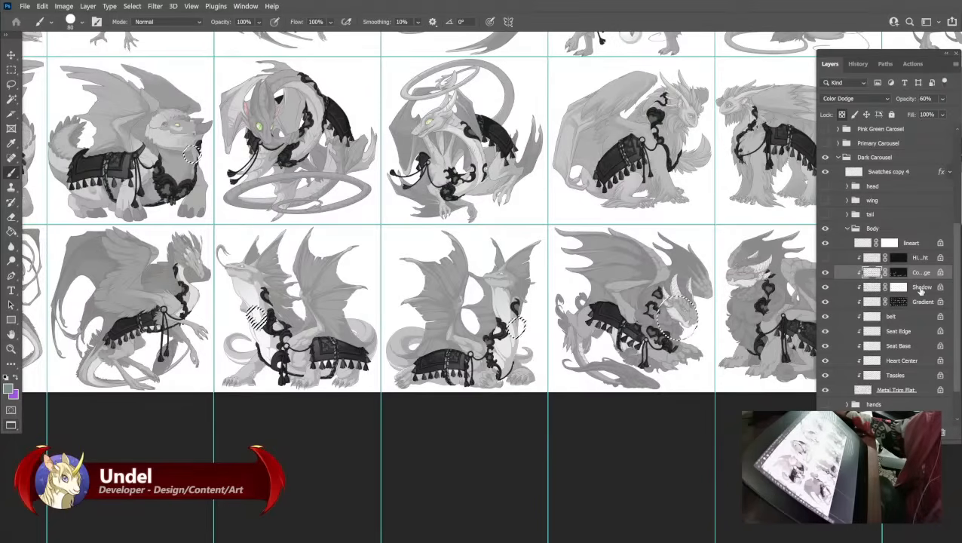
Select the Shadow layer and switch to the Move tool.
left_click(921, 289)
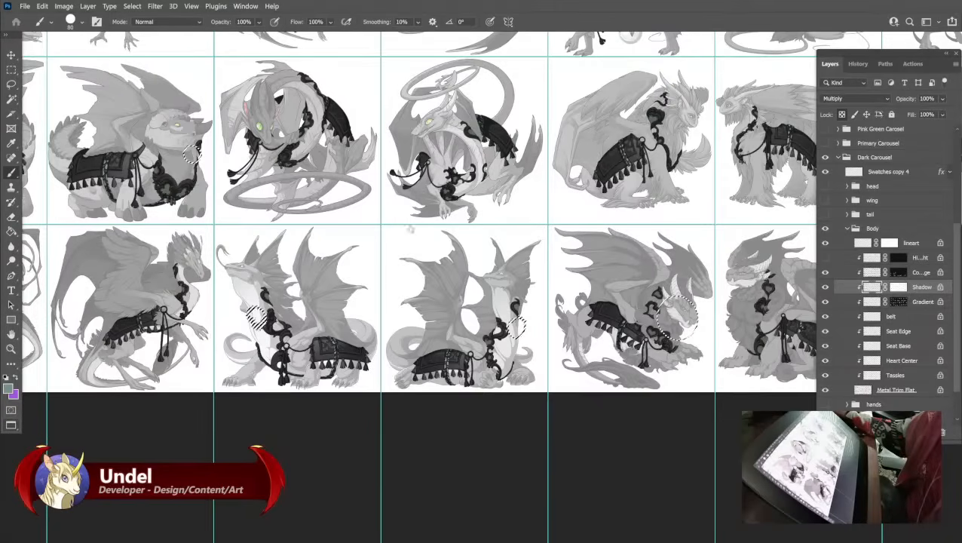
left_click(124, 7)
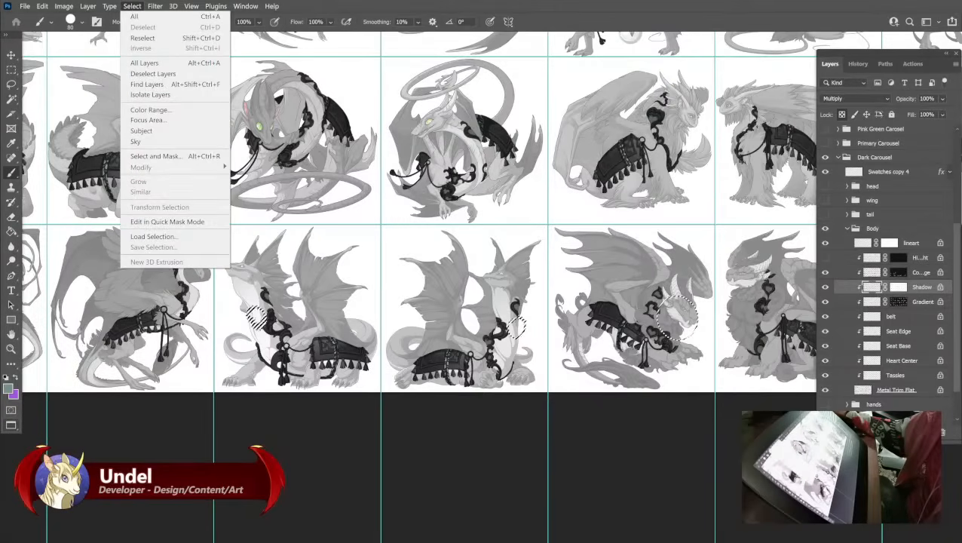
key("Escape")
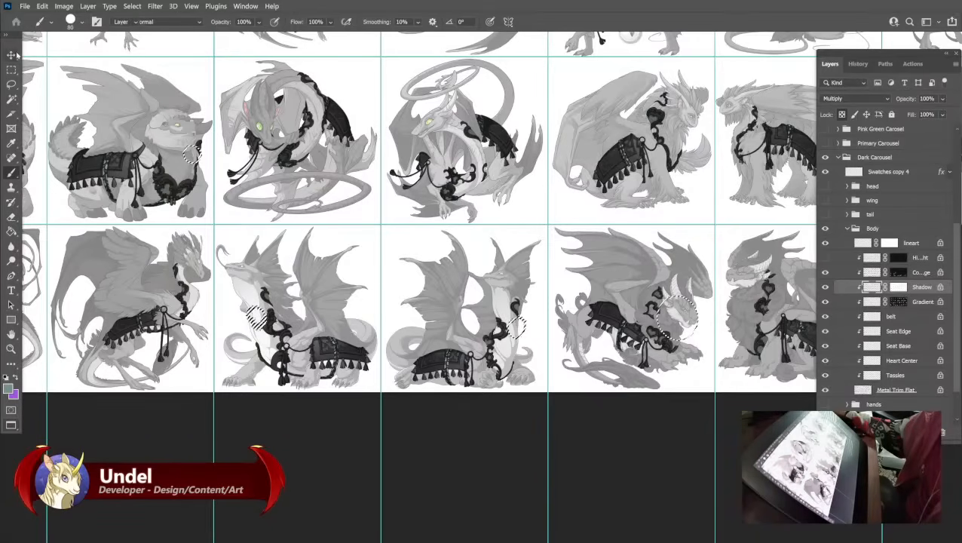
left_click(14, 55)
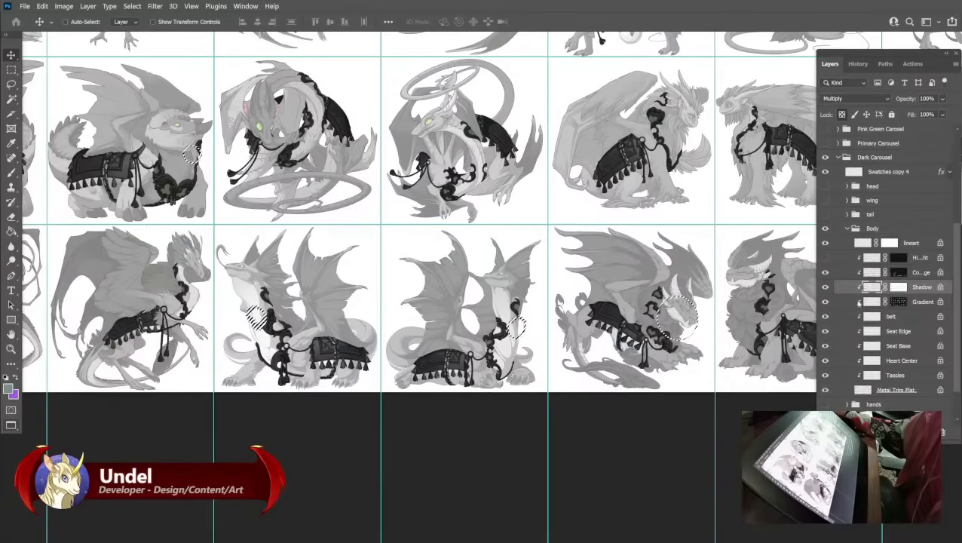
Exit the program, relaunch it and reopen Carousel_apparel.psd.
left_click(913, 303)
left_click(917, 291)
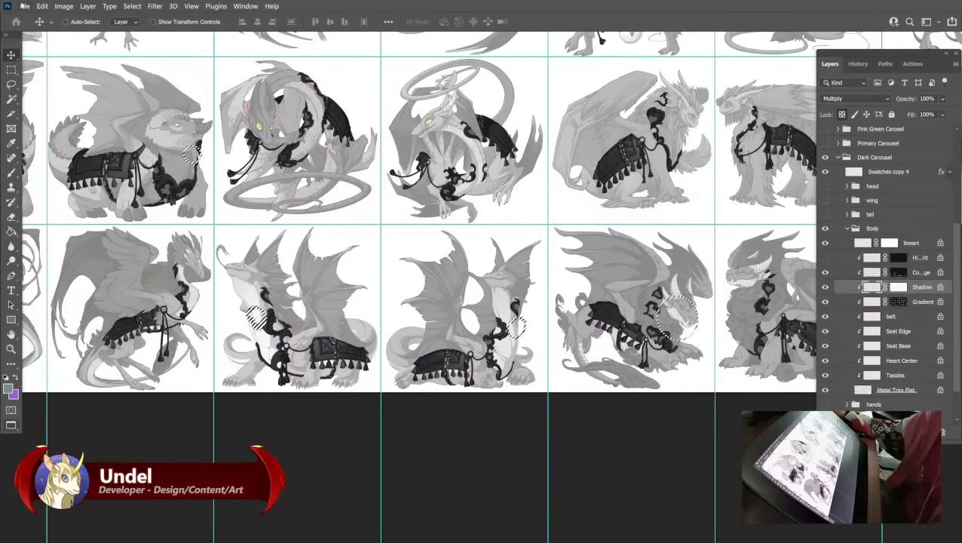
left_click(24, 6)
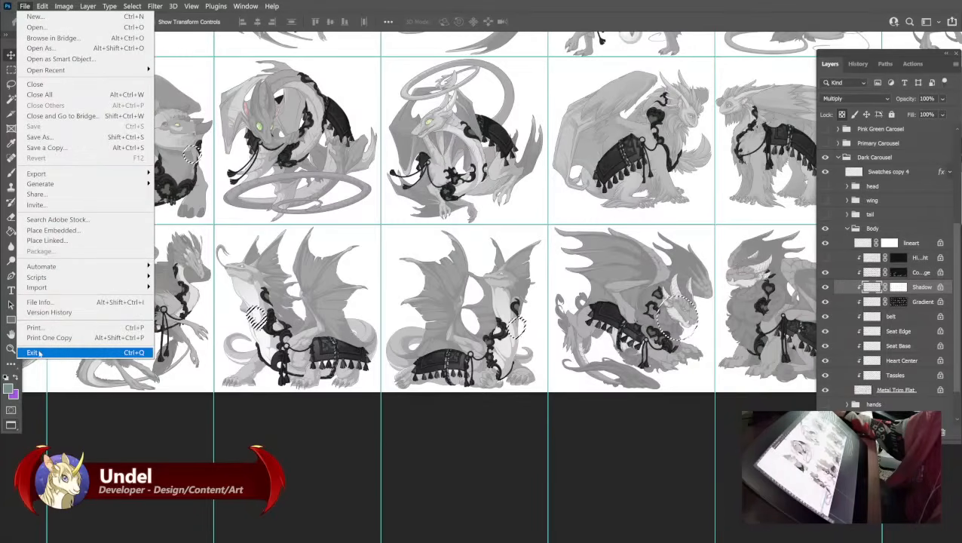
left_click(34, 352)
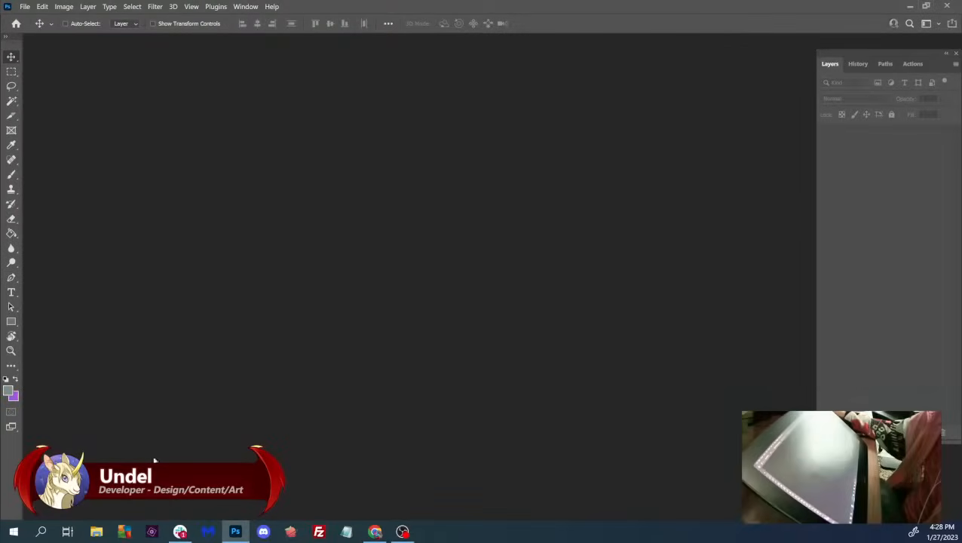
right_click(12, 426)
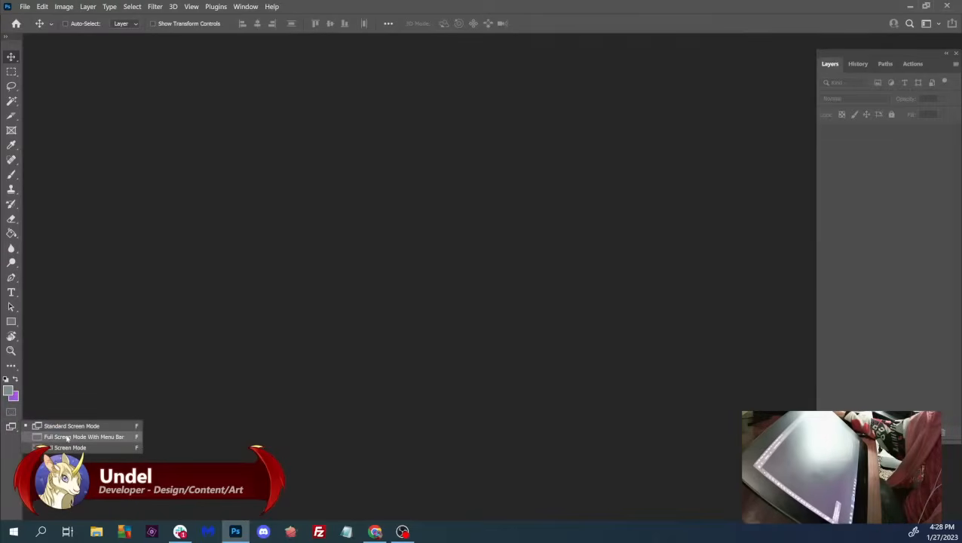
left_click(61, 63)
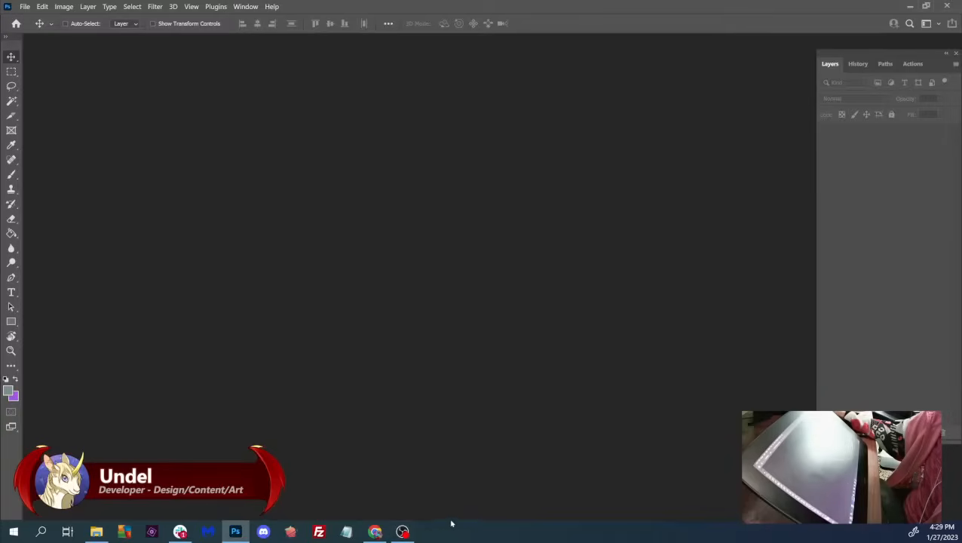
left_click(163, 527)
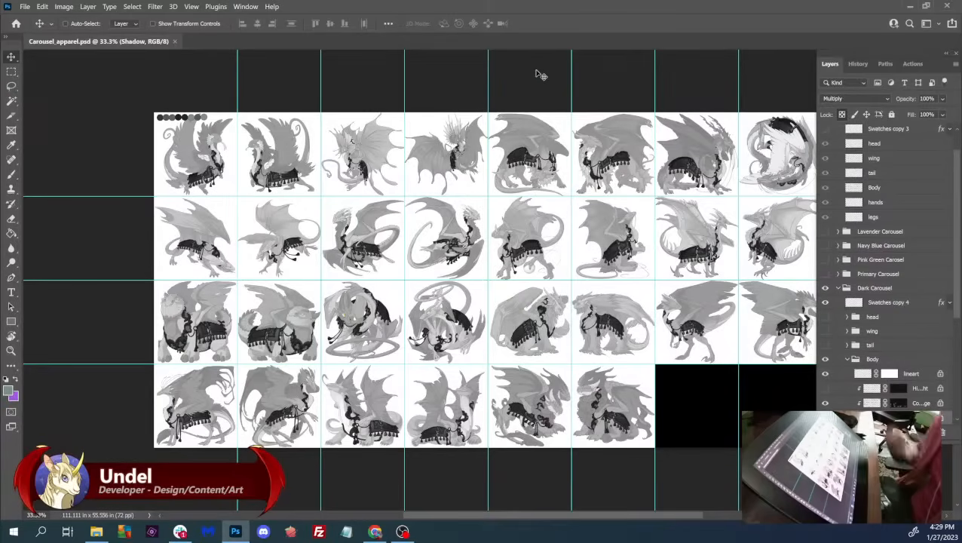
Switch the document to Full Screen Mode With Menu Bar.
key("ctrl")
key("ctrl+plus")
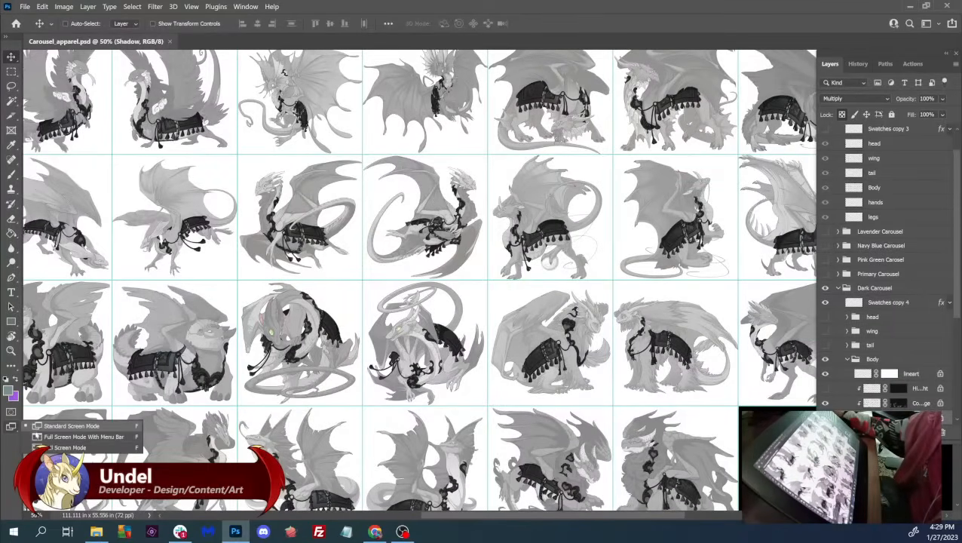
left_click(11, 427)
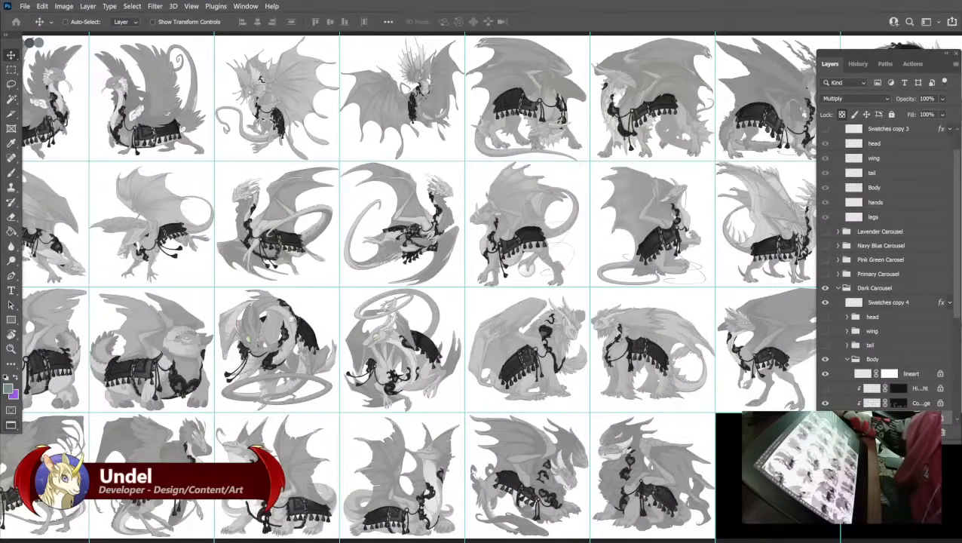
left_click_drag(280, 380, 410, 232)
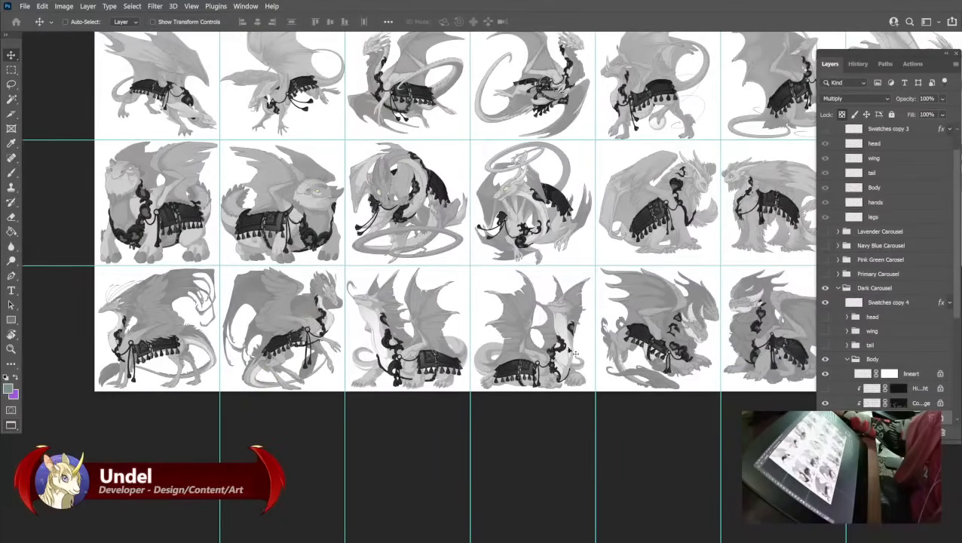
Select the Co...ge layer in the Body group and examine the apparel across the dragon poses at closer range.
left_click(913, 404)
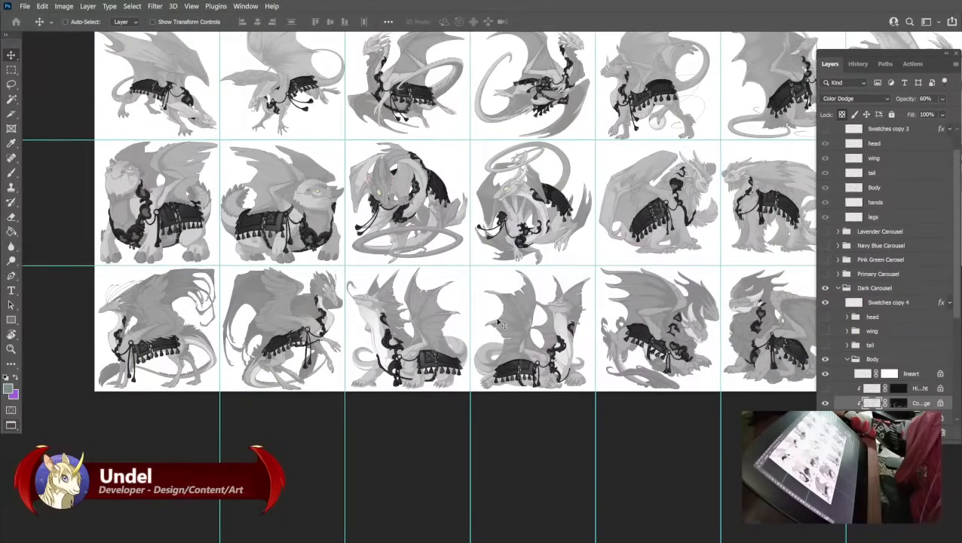
left_click_drag(407, 261, 459, 509)
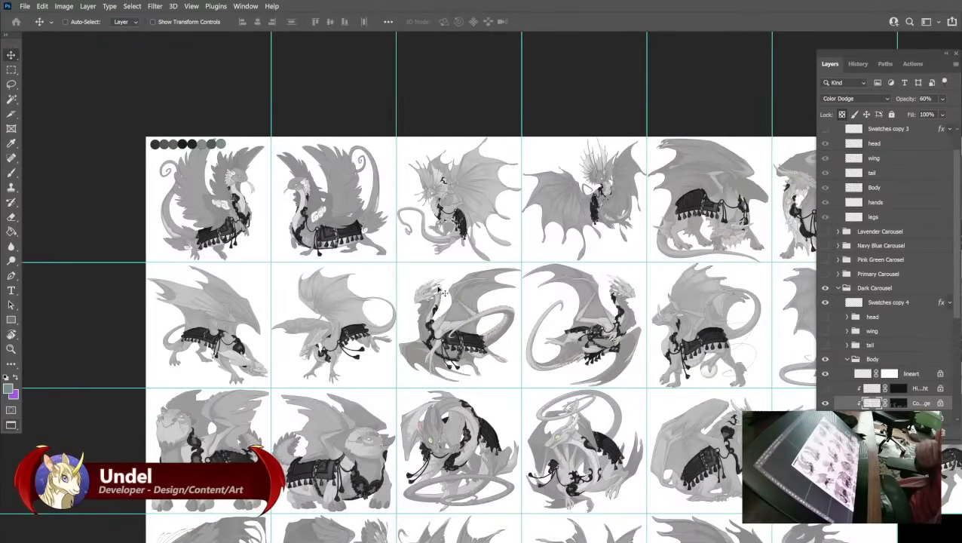
key("ctrl+plus")
key("ctrl+plus")
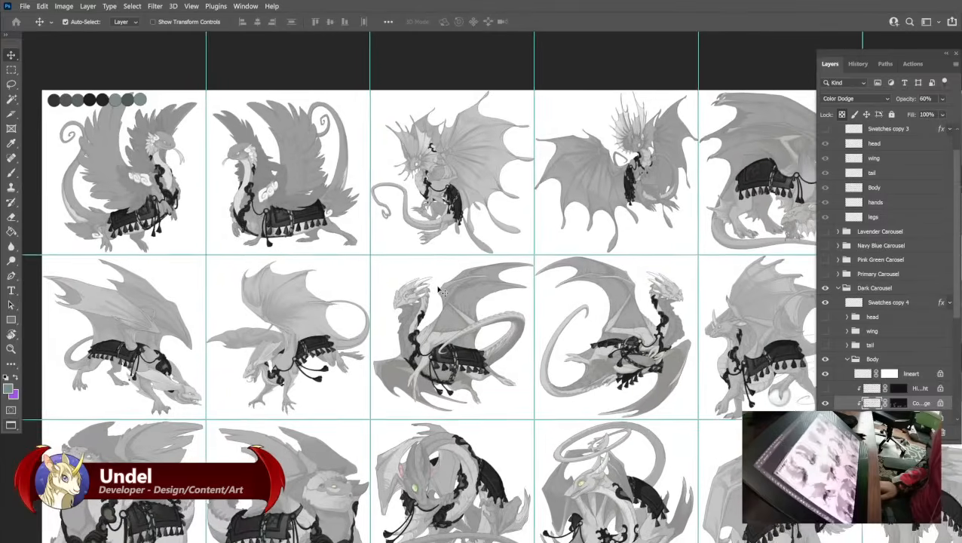
key("ctrl+plus")
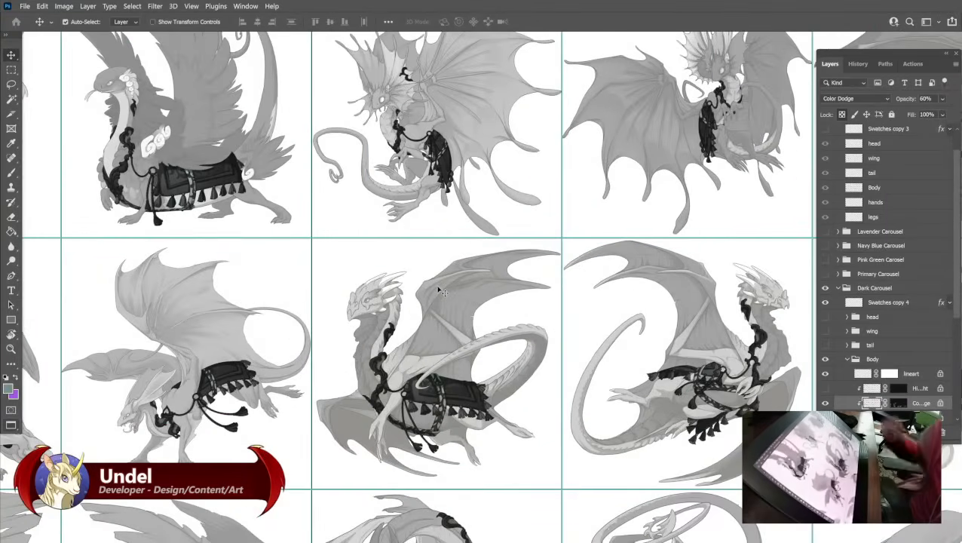
left_click_drag(271, 204, 655, 377)
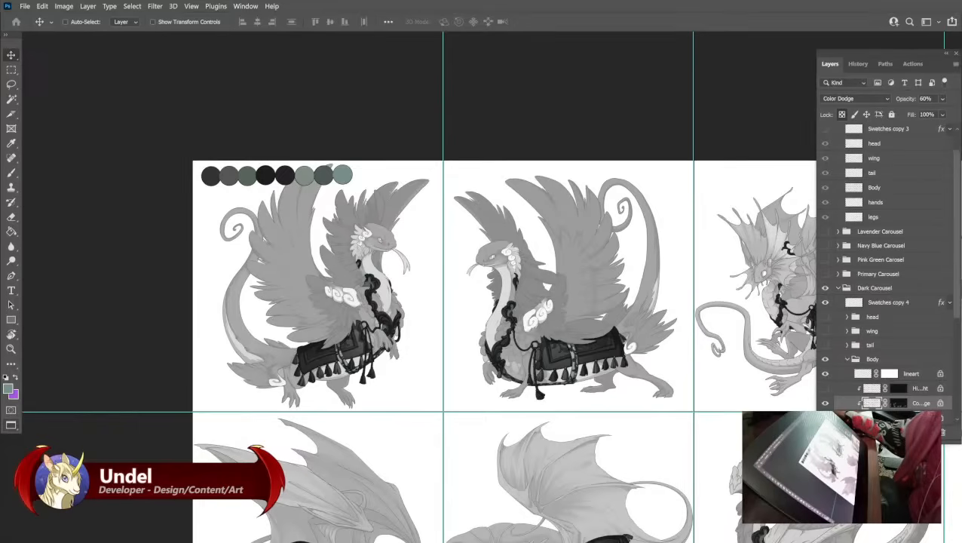
scroll(840, 374, "down", 3)
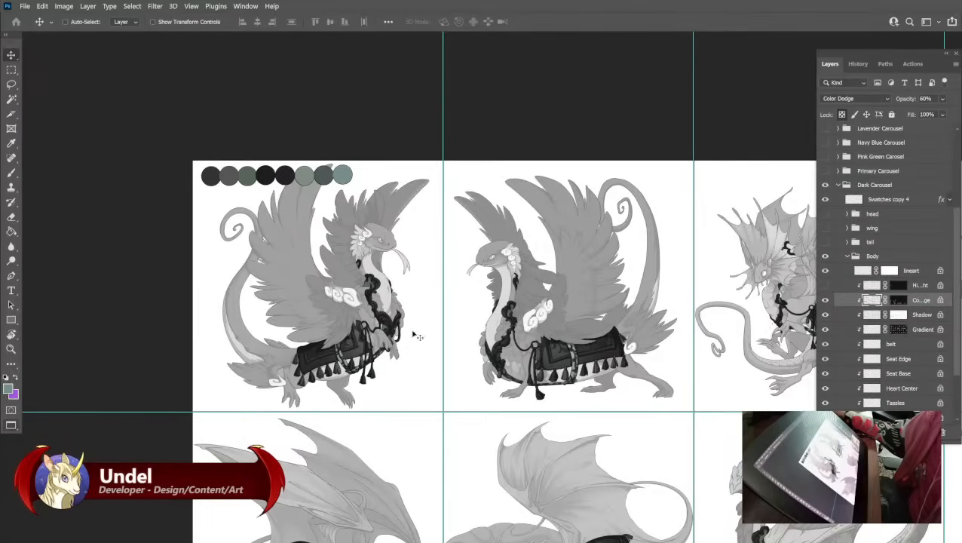
left_click_drag(676, 423, 359, 98)
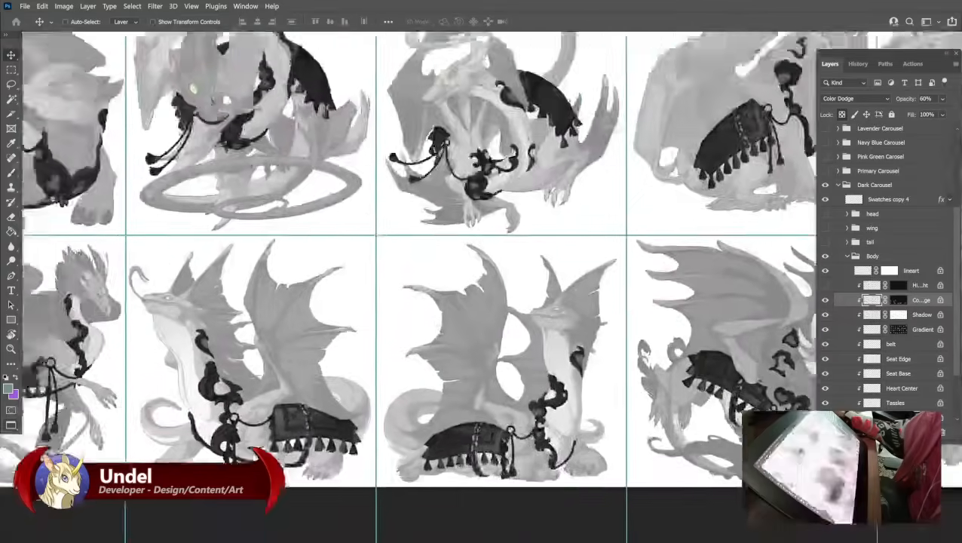
left_click_drag(527, 340, 305, 216)
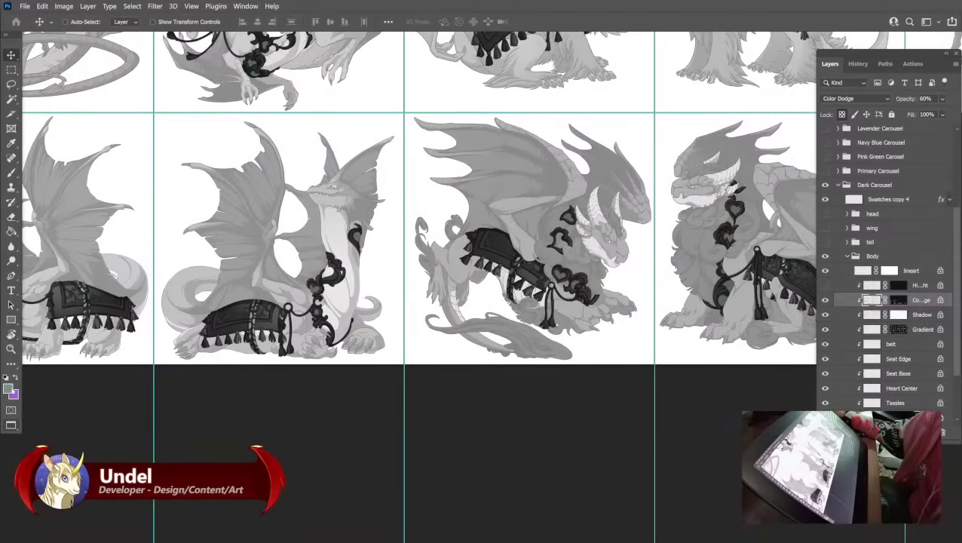
Set the foreground colour to 425b55 and fill the Co...ge layer with it at 100% opacity.
left_click(9, 389)
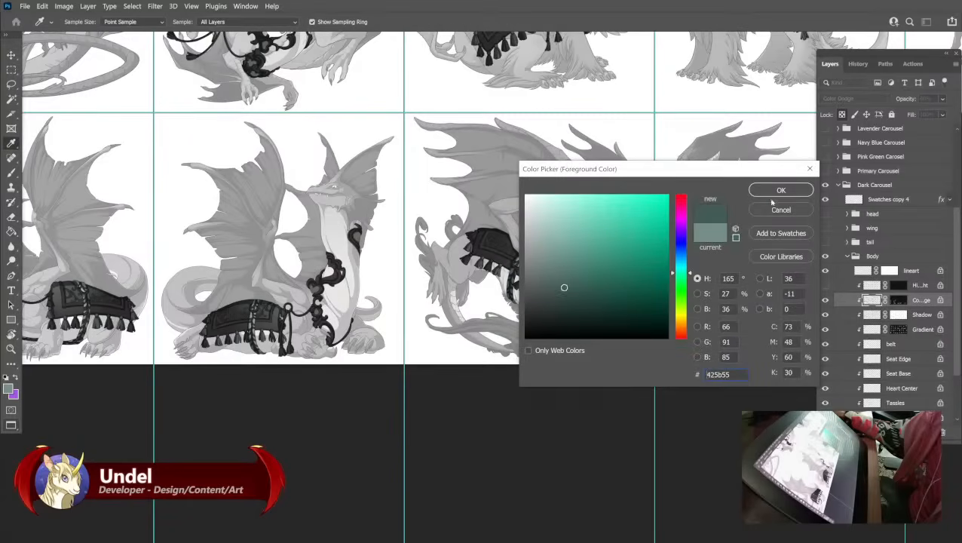
left_click(780, 192)
key("v")
key("shift+F5")
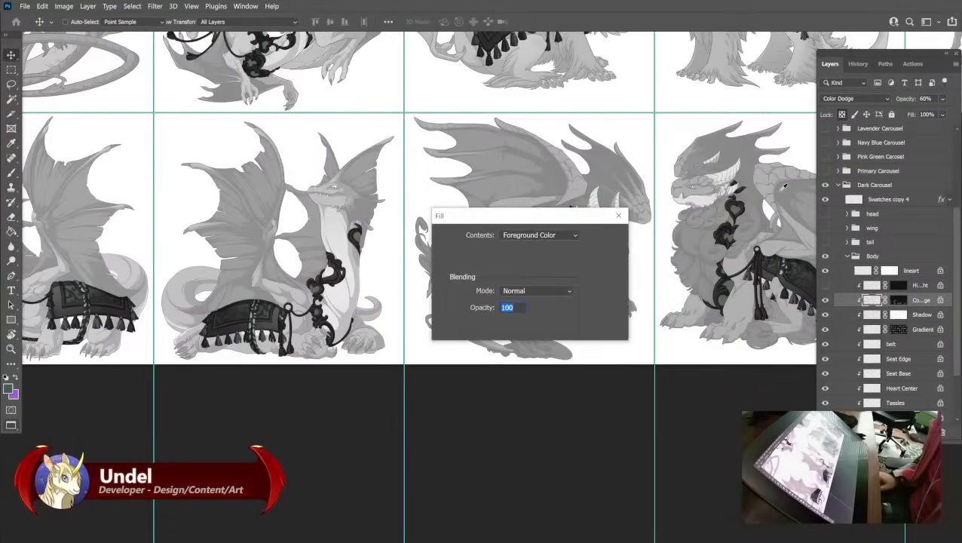
key("Return")
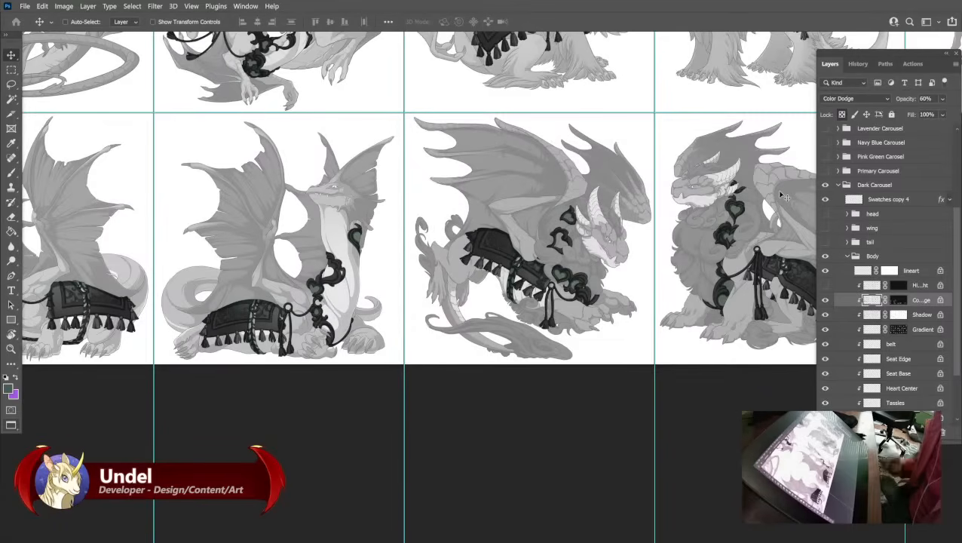
Dab a matching 425b55 swatch with the Brush at the end of the row on the Swatches copy 4 layer.
left_click_drag(498, 227, 603, 452)
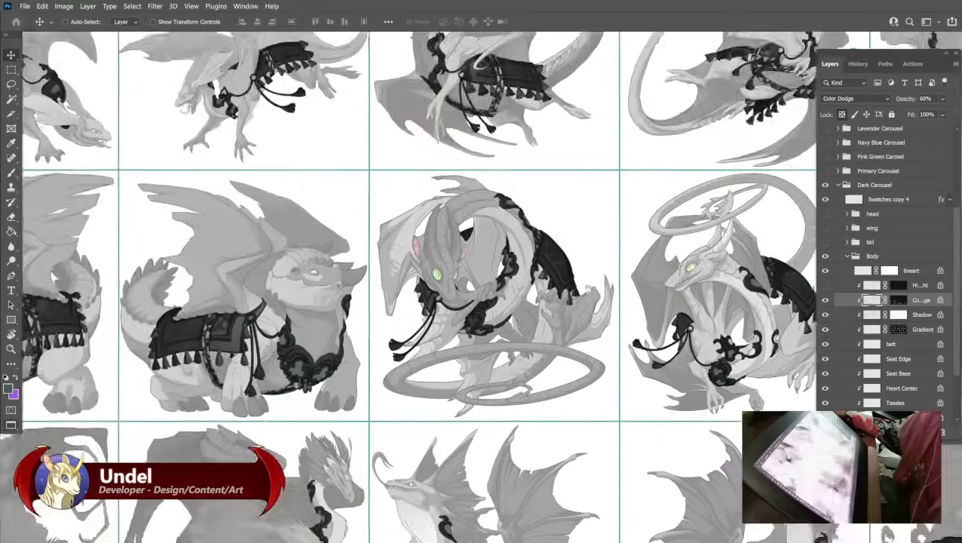
left_click_drag(339, 151, 596, 329)
left_click_drag(371, 134, 479, 305)
left_click_drag(391, 53, 470, 287)
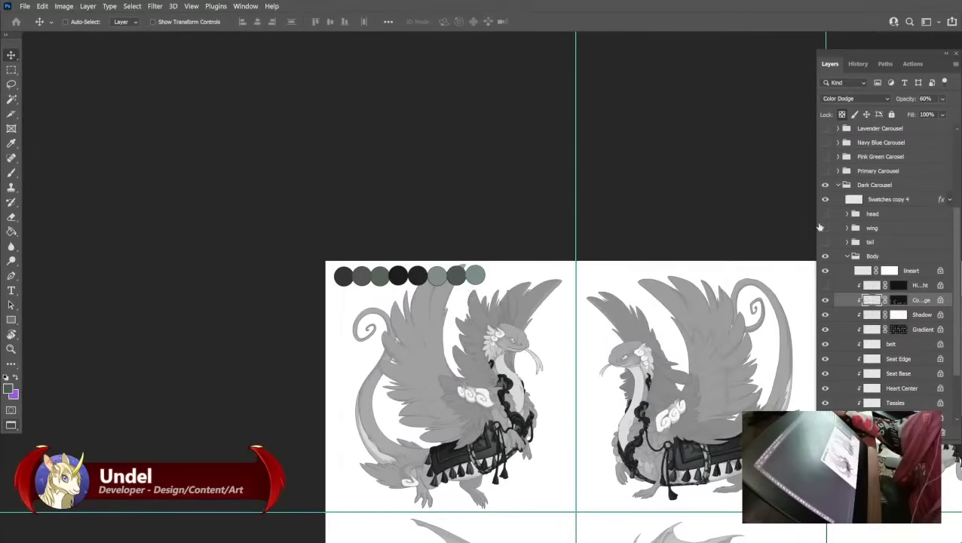
left_click(891, 201)
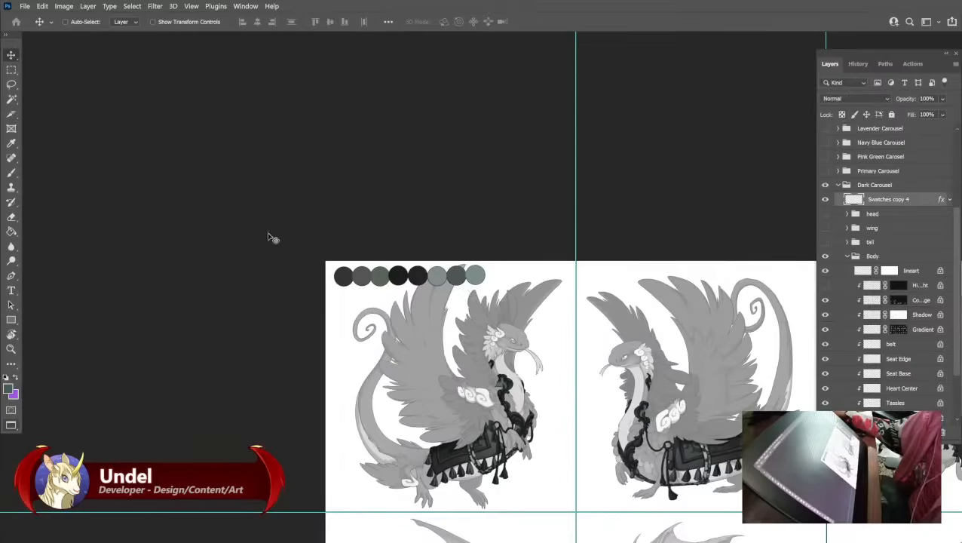
left_click(11, 172)
left_click(495, 277)
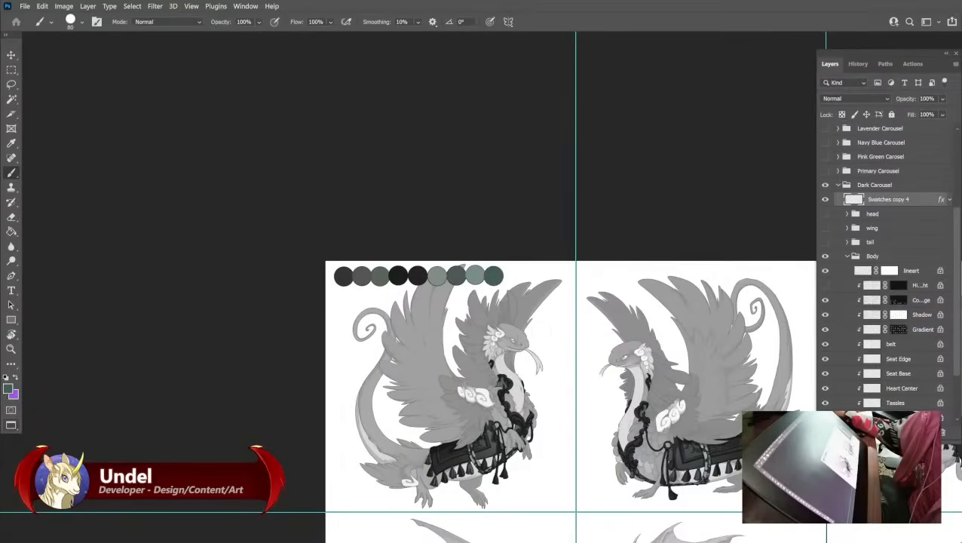
Show the Hi...ht layer in the Body group and select it.
left_click(824, 285)
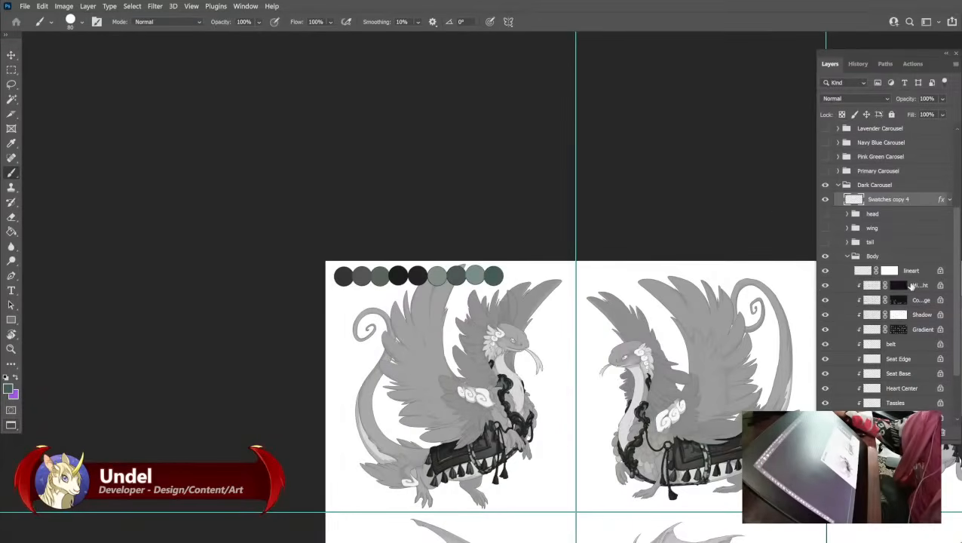
left_click(909, 286)
key("ctrl+plus")
key("ctrl+plus")
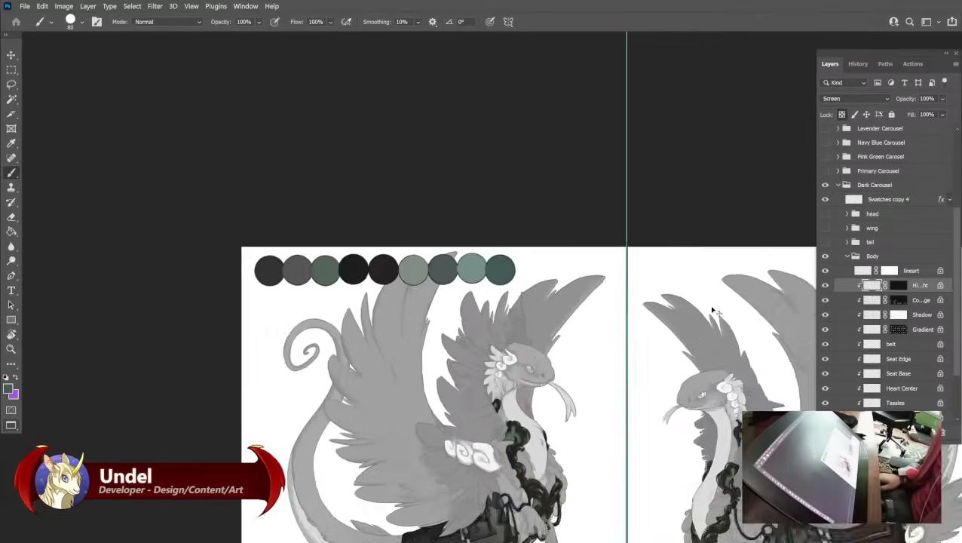
left_click_drag(316, 483, 179, 273)
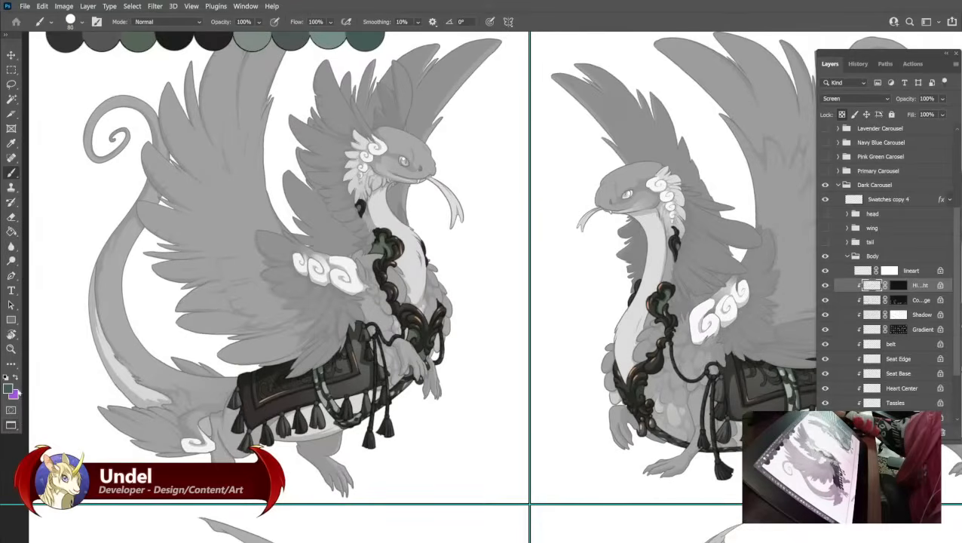
Set the foreground colour to the muted blue-grey 5c5e62 and fill the Hi...ht layer with it.
left_click(7, 389)
left_click(680, 250)
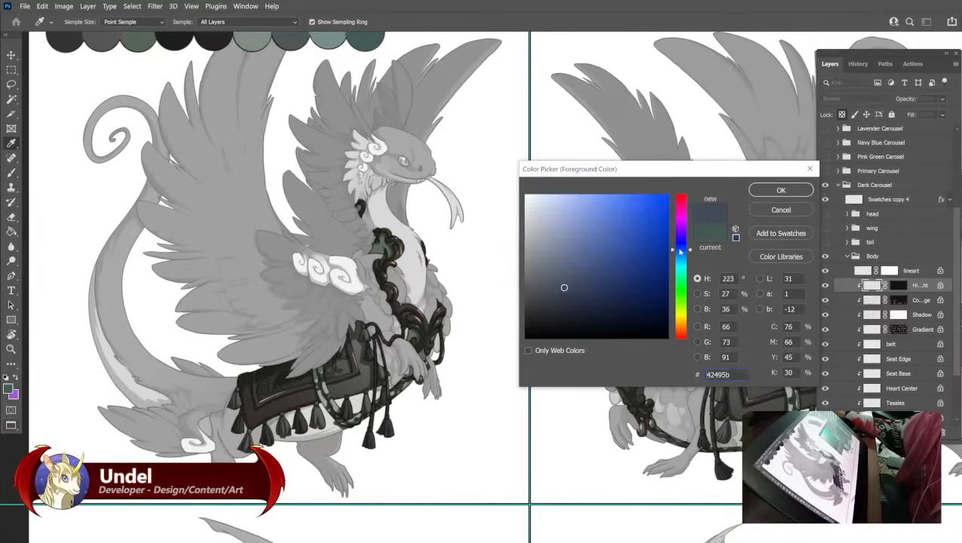
left_click_drag(552, 262, 533, 283)
left_click(752, 191)
key("b")
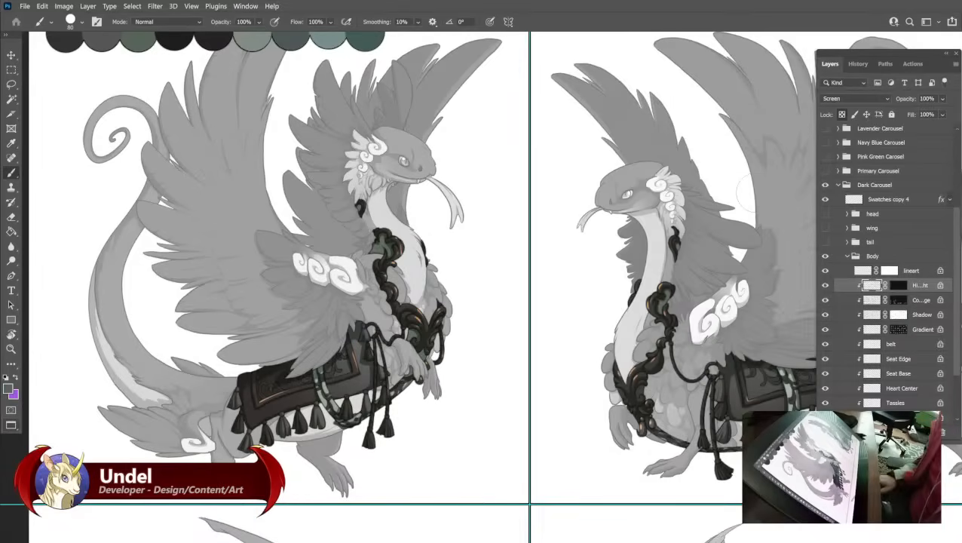
key("shift+F5")
key("Return")
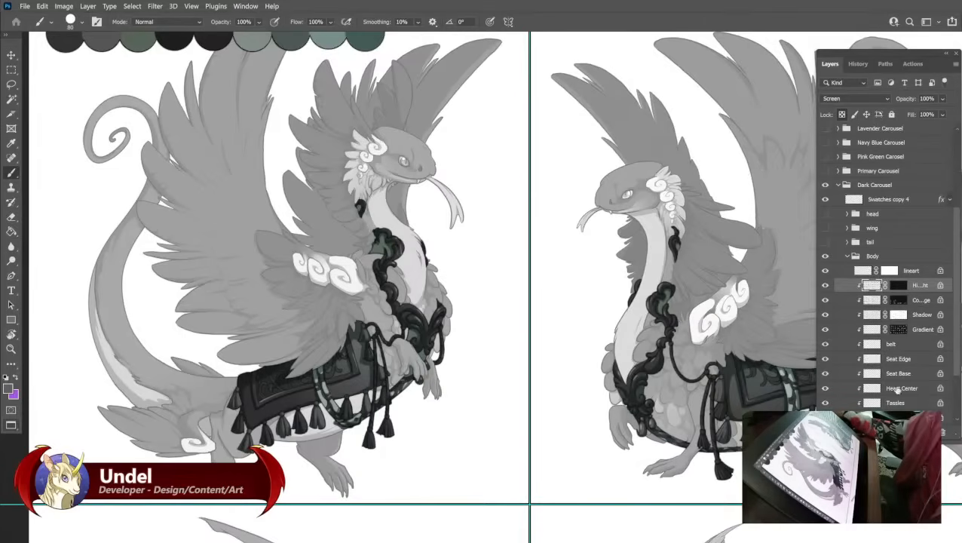
Lighten the foreground colour to 71747b and refill the Hi...ht layer with it.
left_click(7, 390)
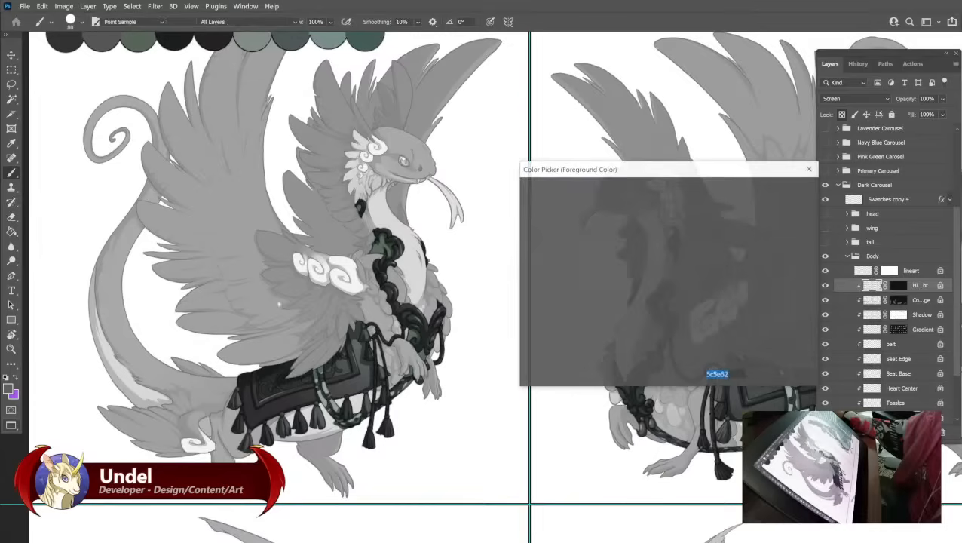
left_click(536, 269)
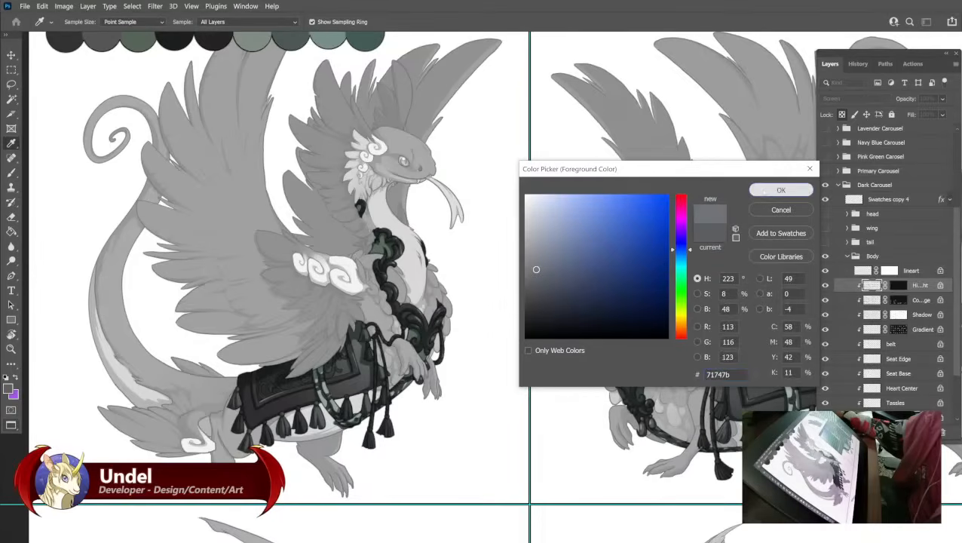
left_click(781, 190)
key("shift+F5")
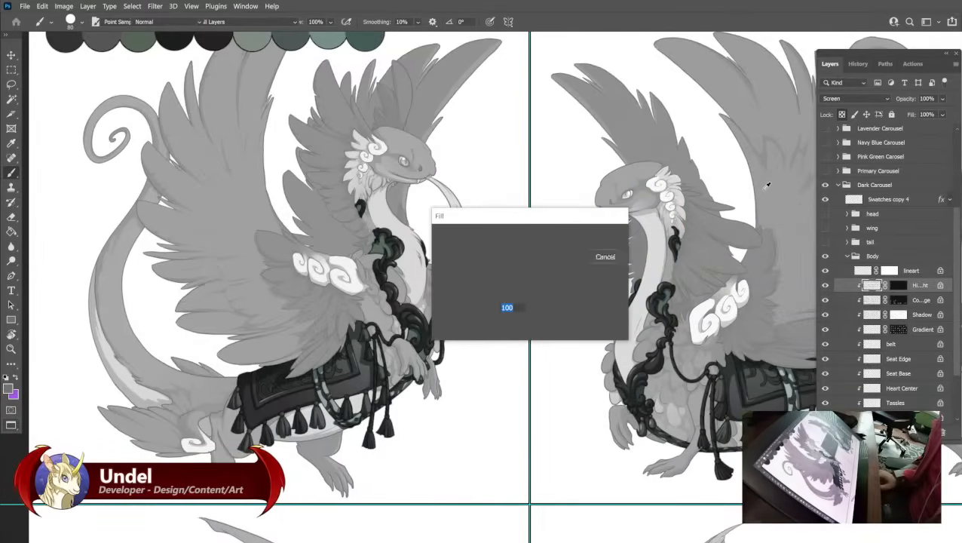
key("Return")
Dab a matching 71747b swatch with the Brush at the end of the row on the Swatches copy 4 layer.
left_click_drag(773, 197, 779, 280)
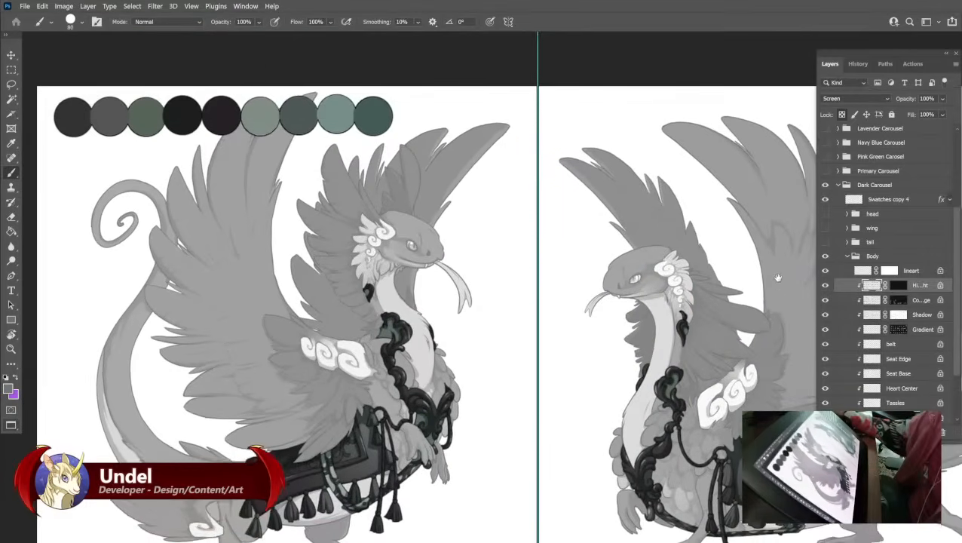
left_click(917, 202)
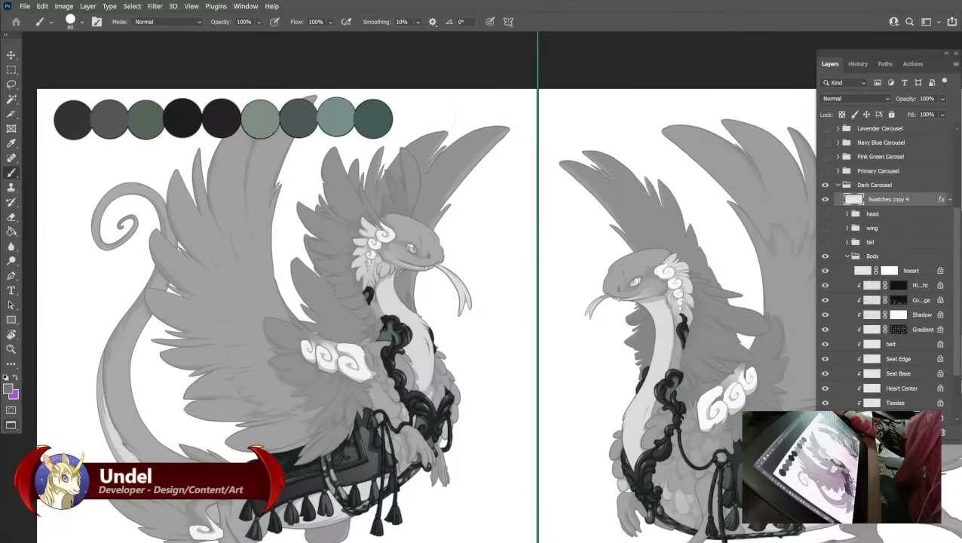
left_click(410, 121)
Select the Tassles layer in the Body group.
left_click_drag(424, 314, 456, 231)
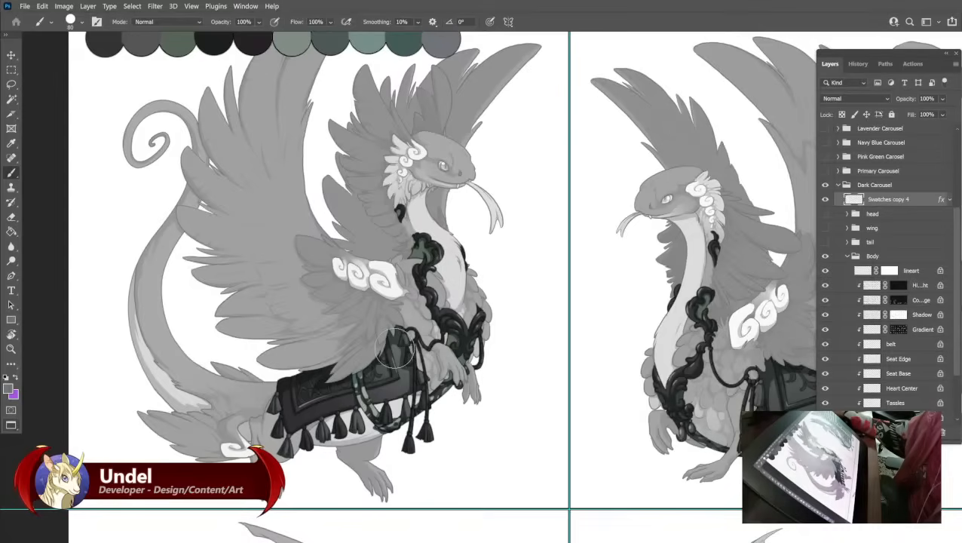
left_click(893, 403)
scroll(882, 377, "down", 3)
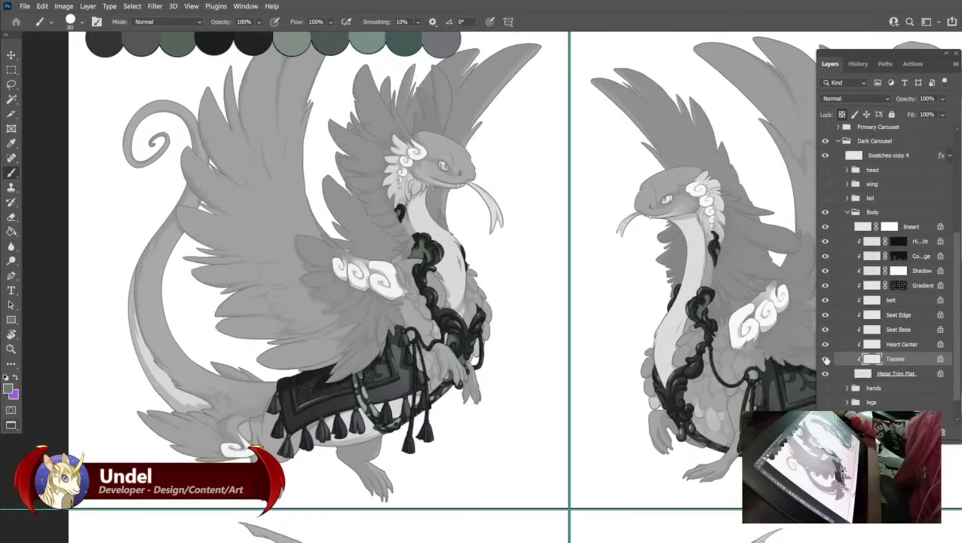
left_click_drag(410, 224, 444, 271)
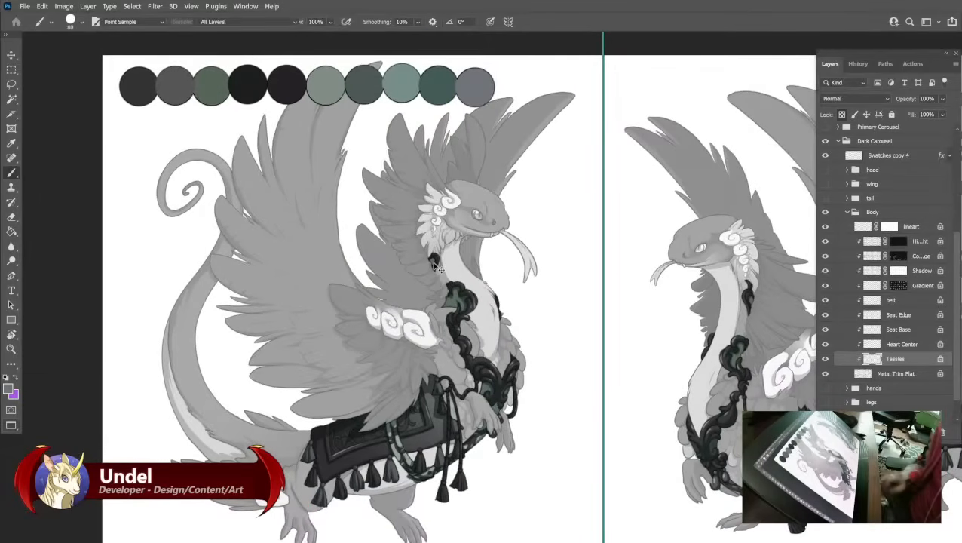
key("ctrl+u")
left_click_drag(167, 306, 180, 307)
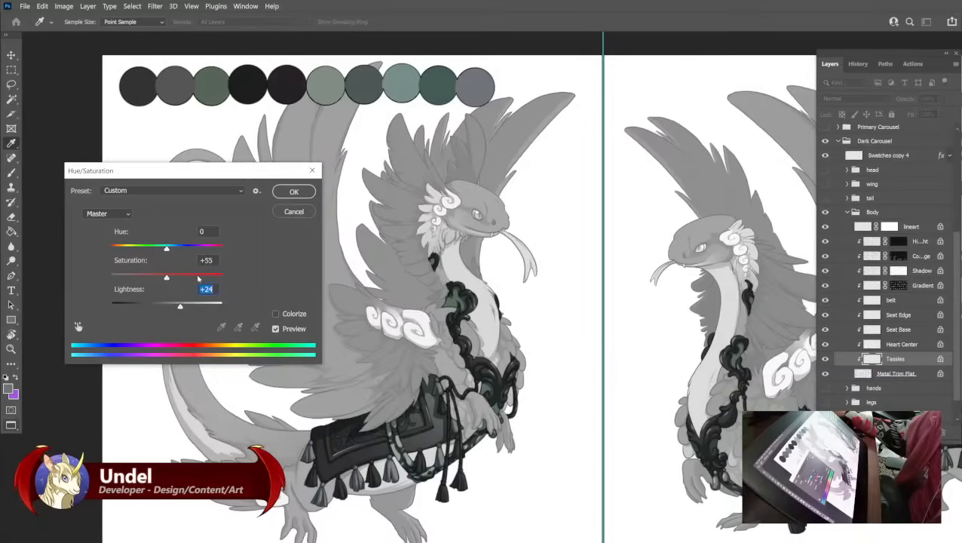
left_click(198, 278)
mouse_move(198, 278)
left_mouse_down()
mouse_move(234, 278)
mouse_move(184, 279)
left_mouse_up()
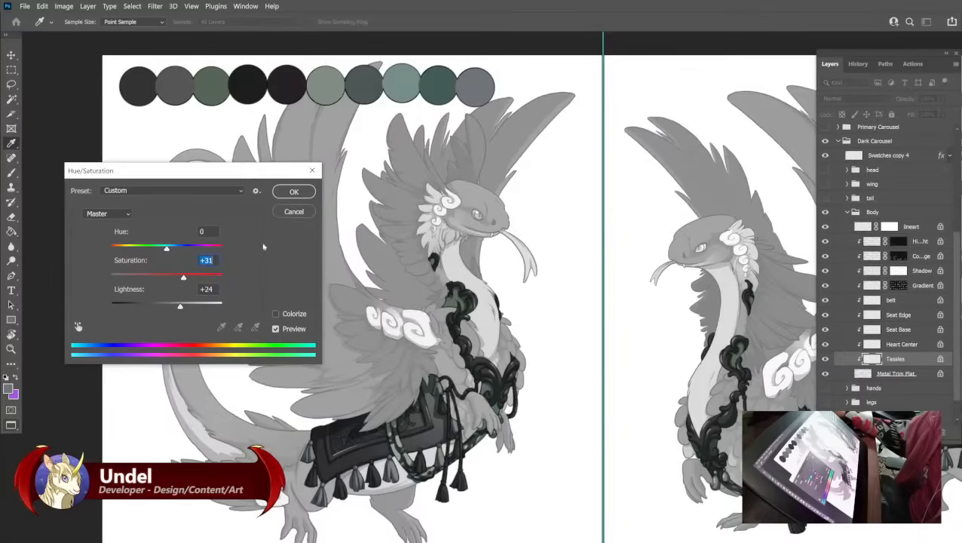
left_click(294, 211)
key("b")
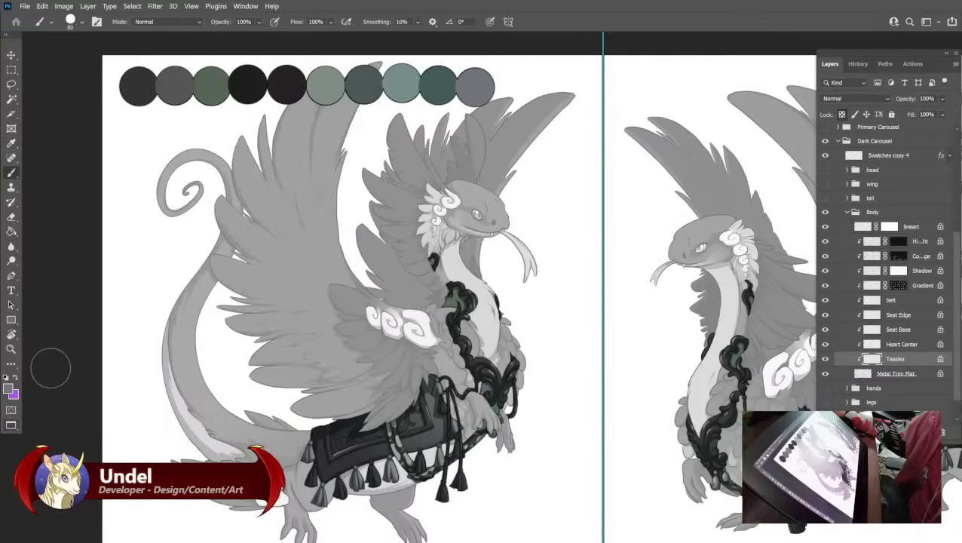
Set the foreground colour to the blue-grey 6b6e7b and fill the Tassles layer with it.
left_click(9, 389)
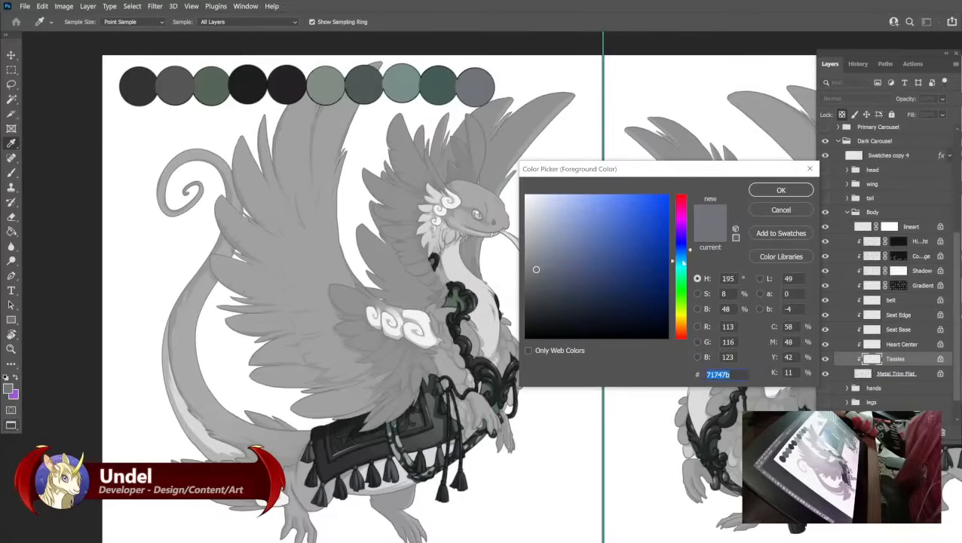
left_click(681, 255)
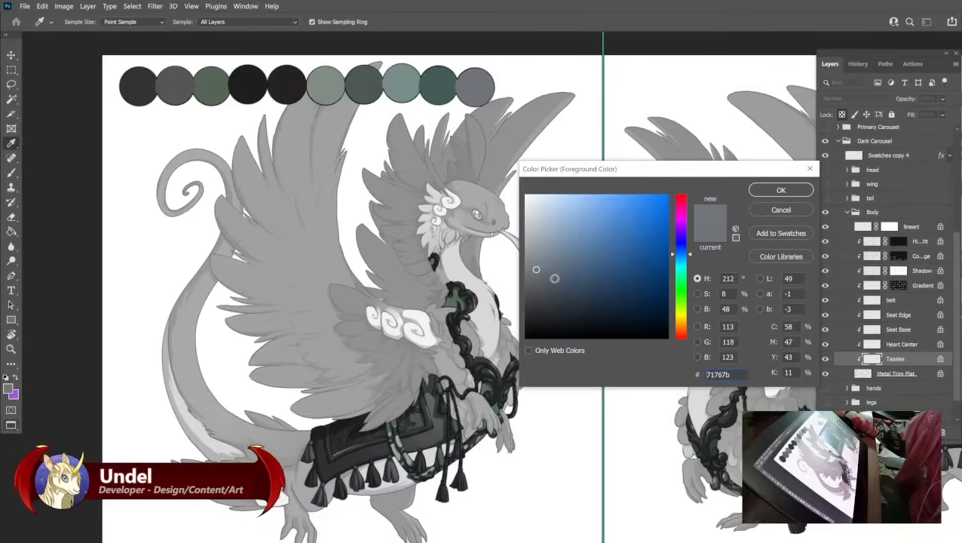
left_click(395, 466)
left_click(681, 248)
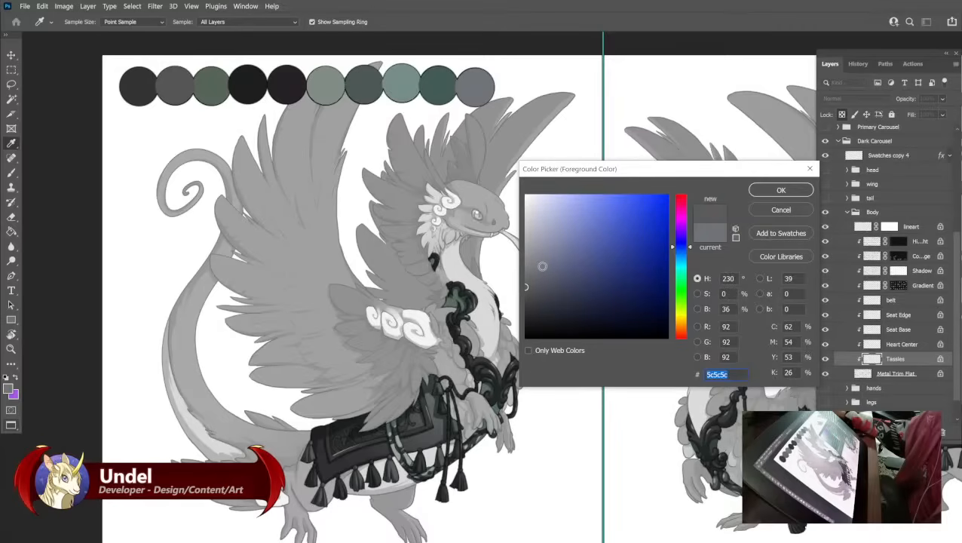
left_click(543, 268)
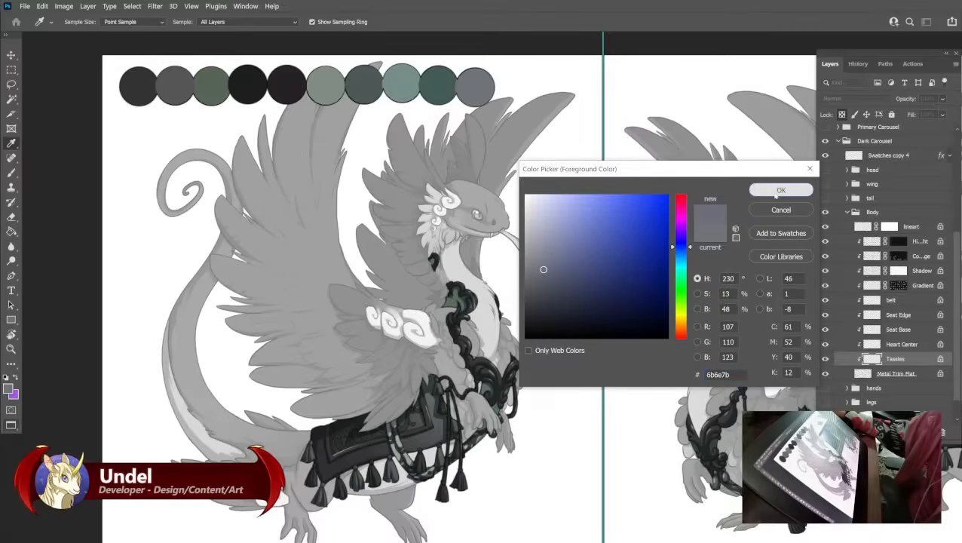
left_click(777, 192)
key("b")
key("Return")
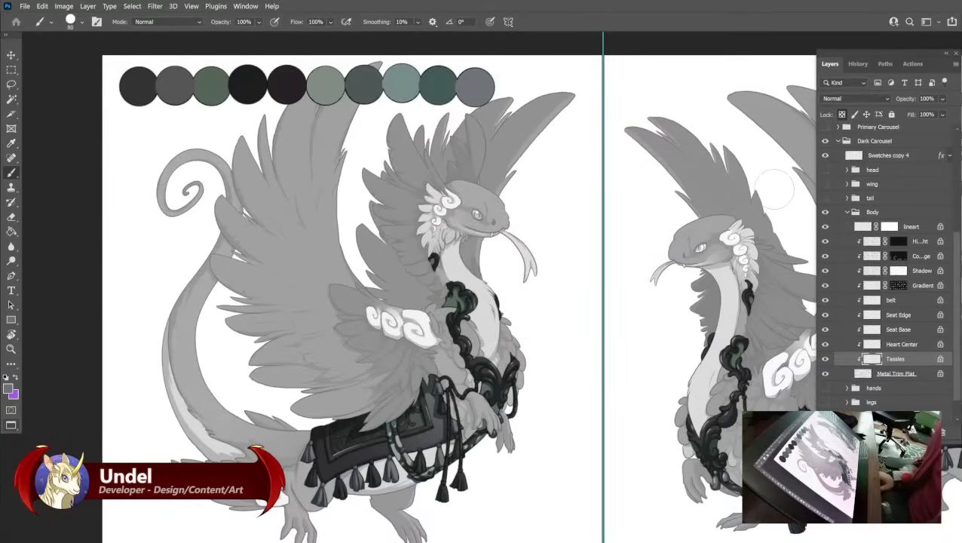
Darken the Tassles layer with a Hue/Saturation adjustment, setting Lightness to -83.
key("ctrl+u")
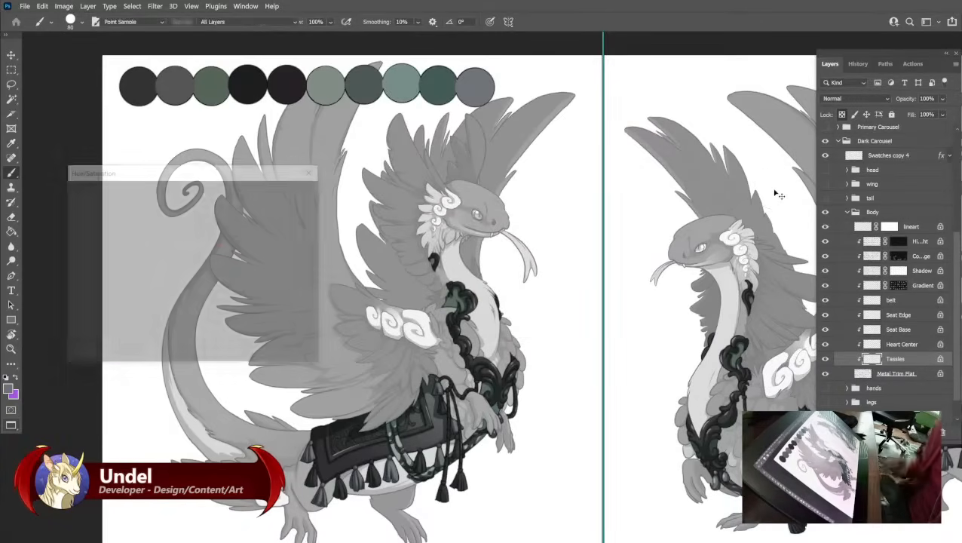
left_click(122, 304)
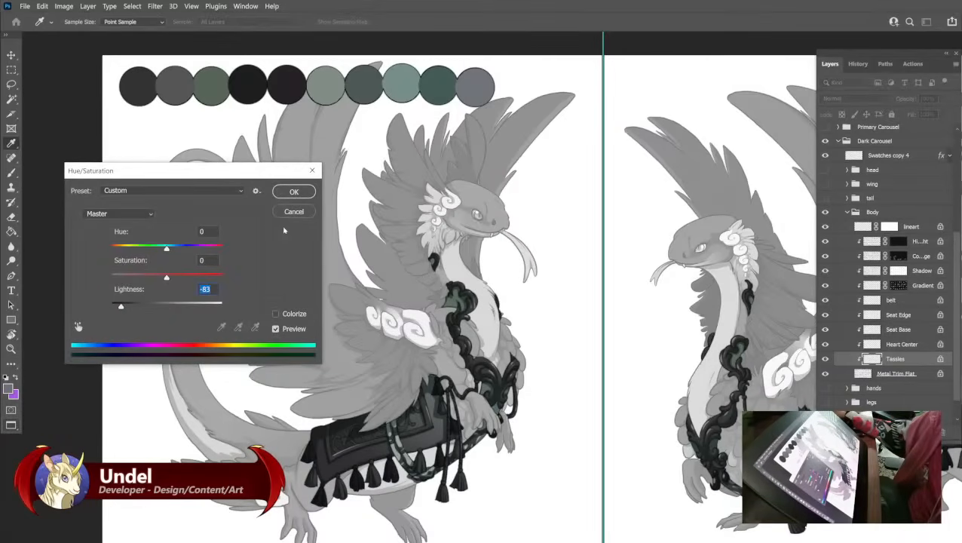
left_click(294, 192)
key("b")
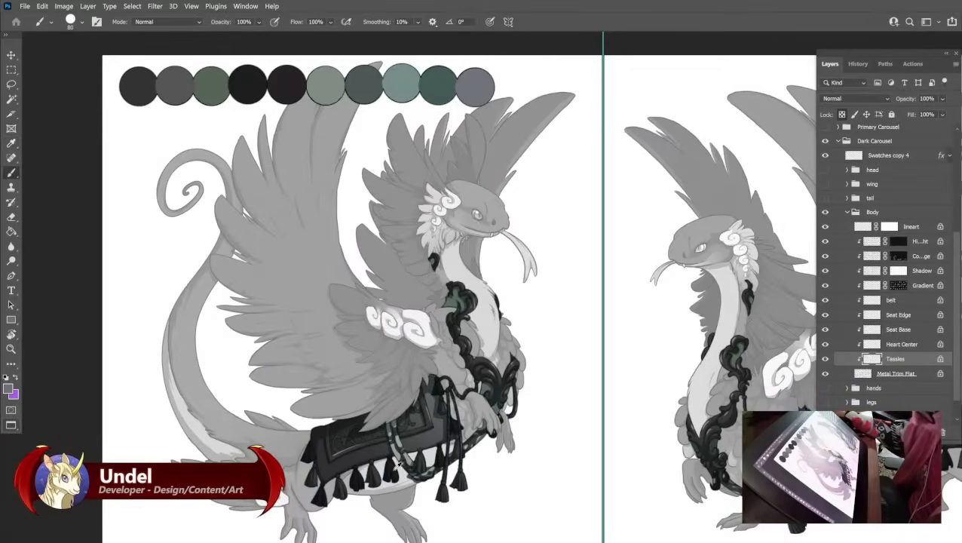
Sample the dark tassel colour and paint it over the second swatch on the Swatches copy 4 layer.
left_click(398, 464, "alt")
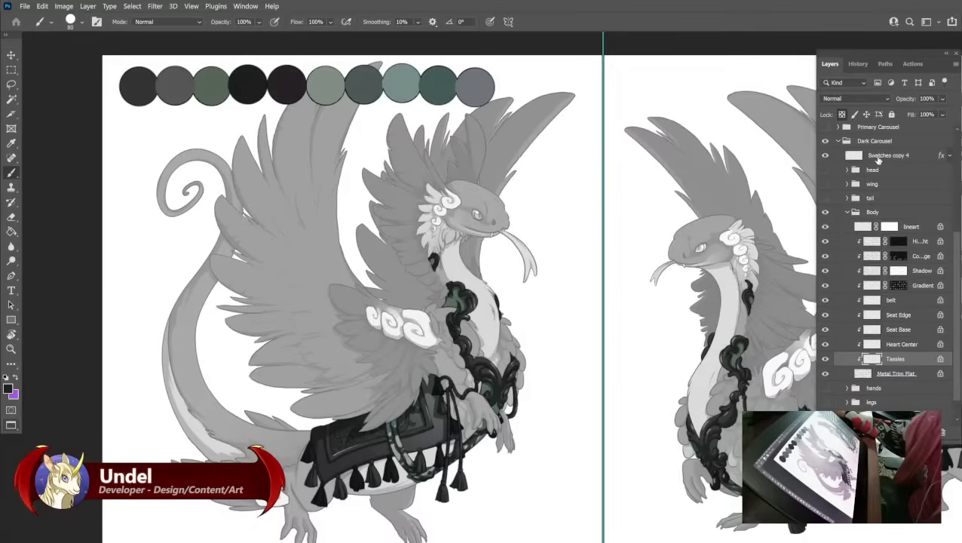
left_click(875, 158)
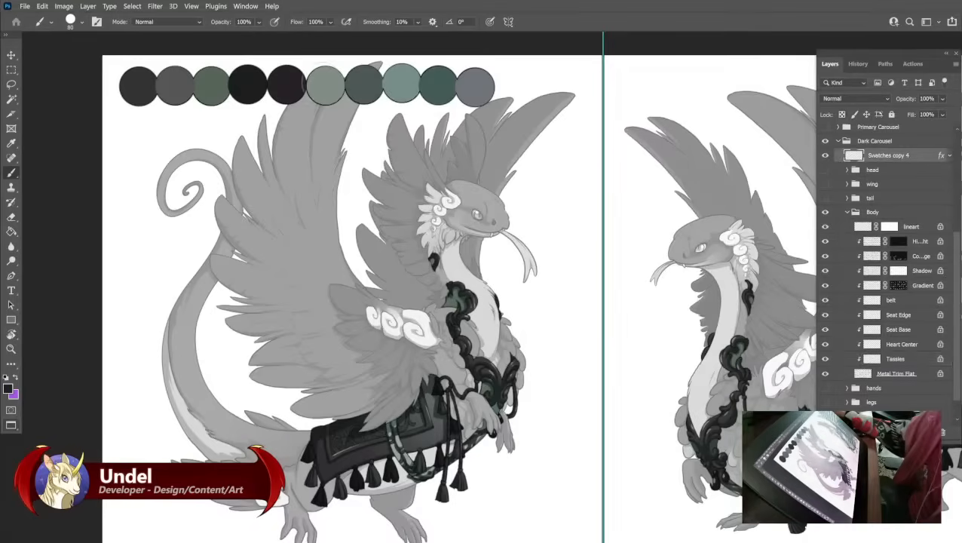
left_click(174, 86)
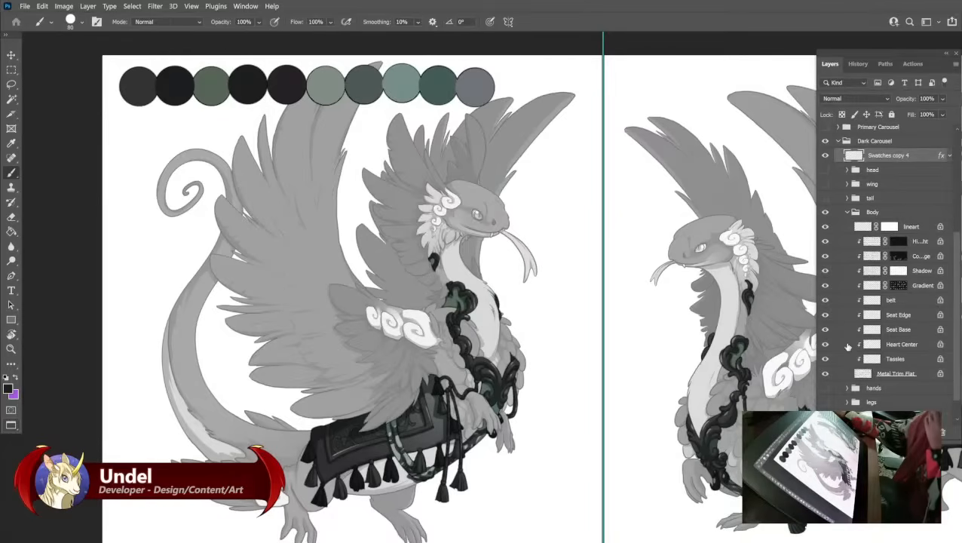
Shift the Heart Center layer with Hue/Saturation, using Hue +41, Saturation 0 and Lightness +7.
left_click(895, 345)
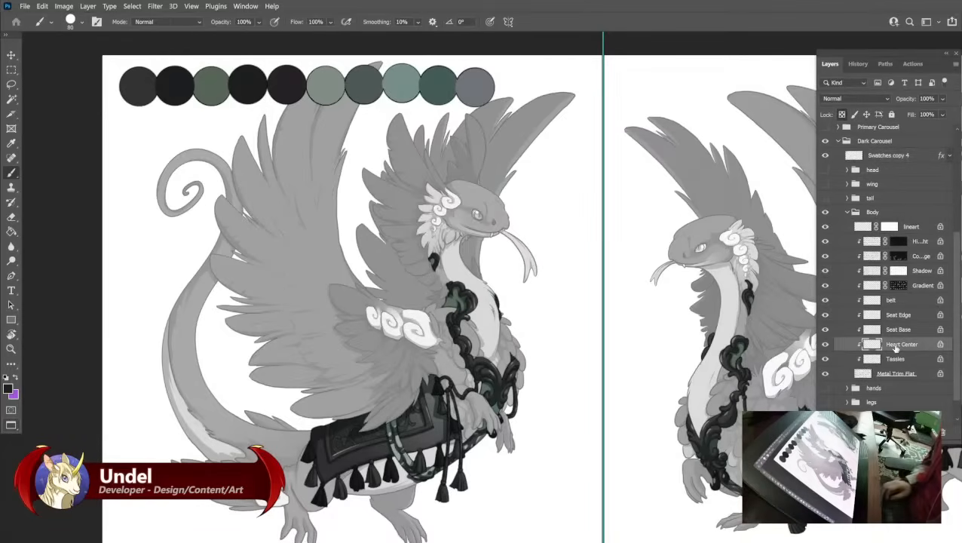
key("ctrl+u")
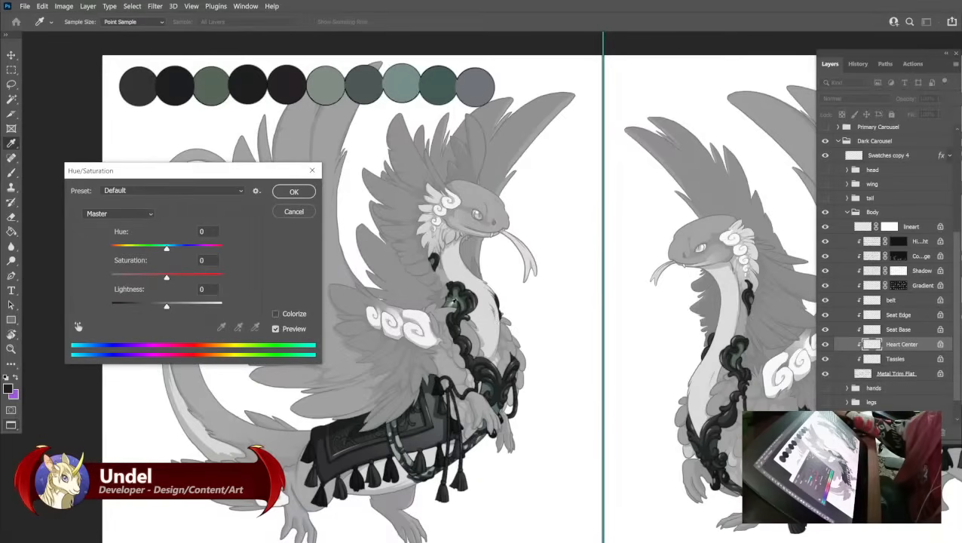
left_click_drag(202, 171, 657, 150)
left_click_drag(622, 228, 643, 257)
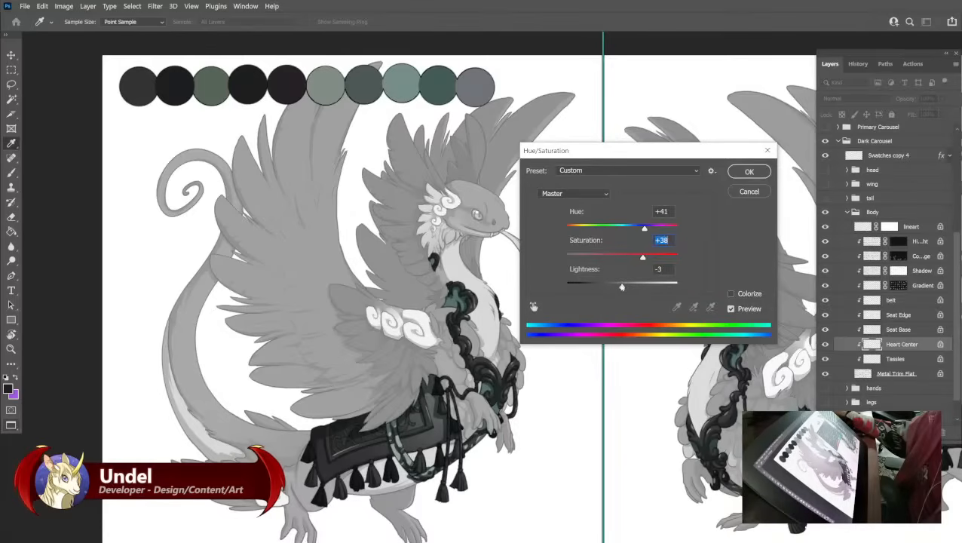
left_click_drag(621, 287, 620, 287)
left_click(631, 287)
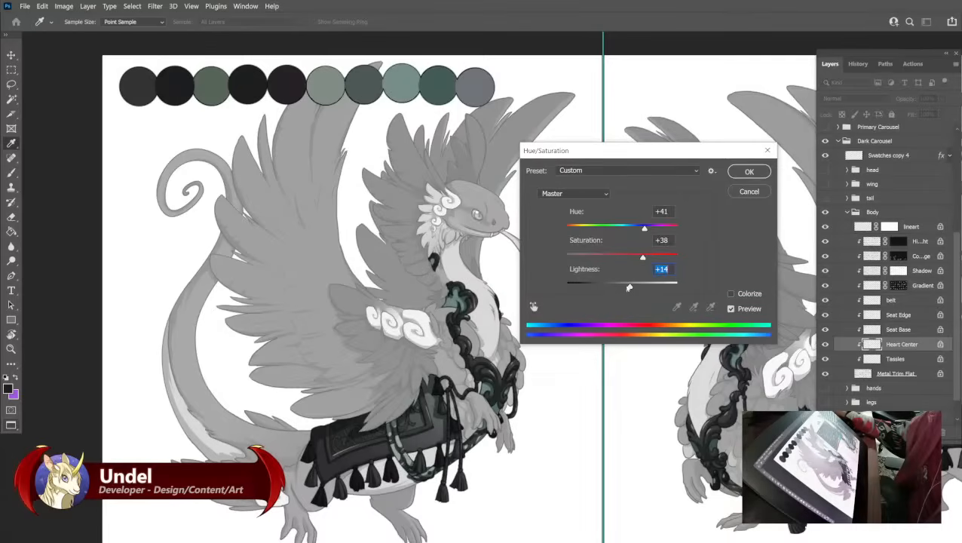
left_click_drag(629, 287, 618, 259)
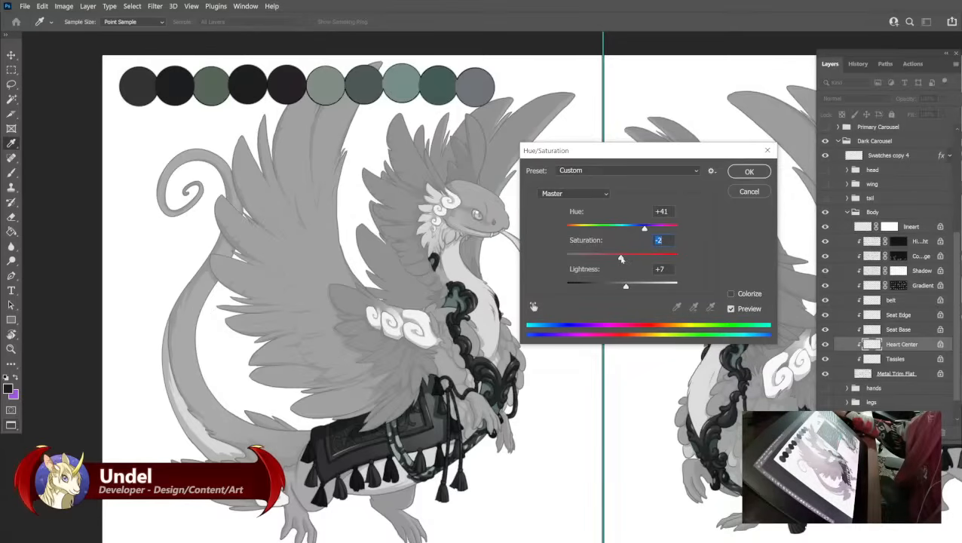
left_click_drag(621, 259, 624, 257)
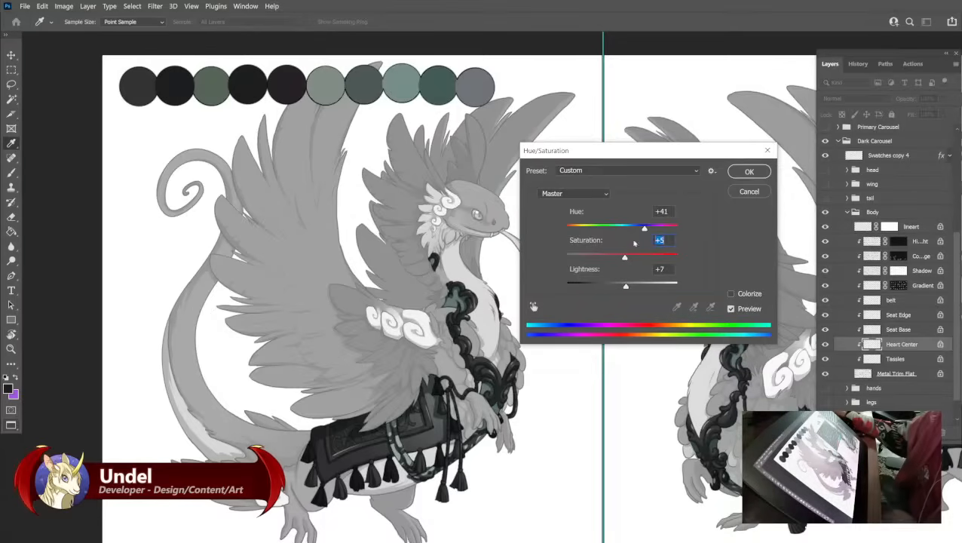
type("0")
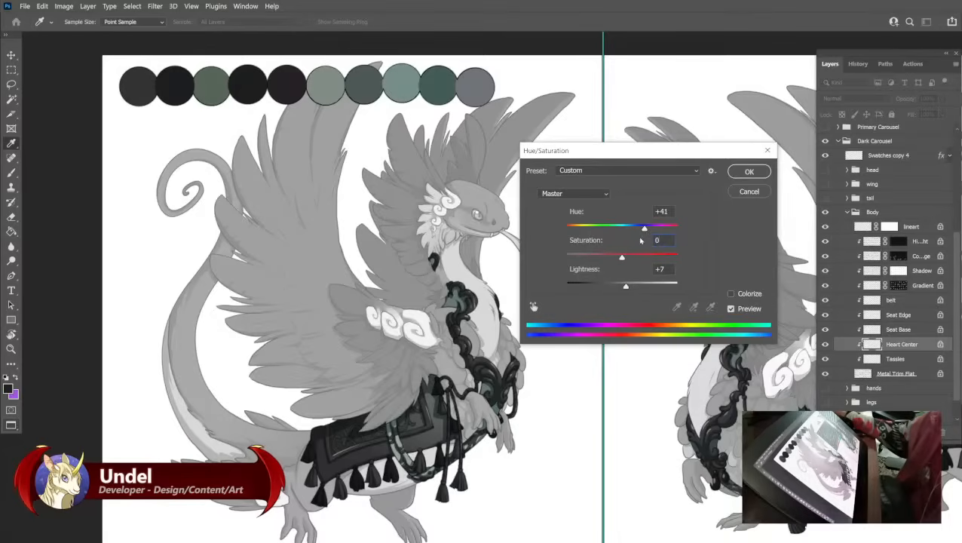
left_click(748, 171)
key("b")
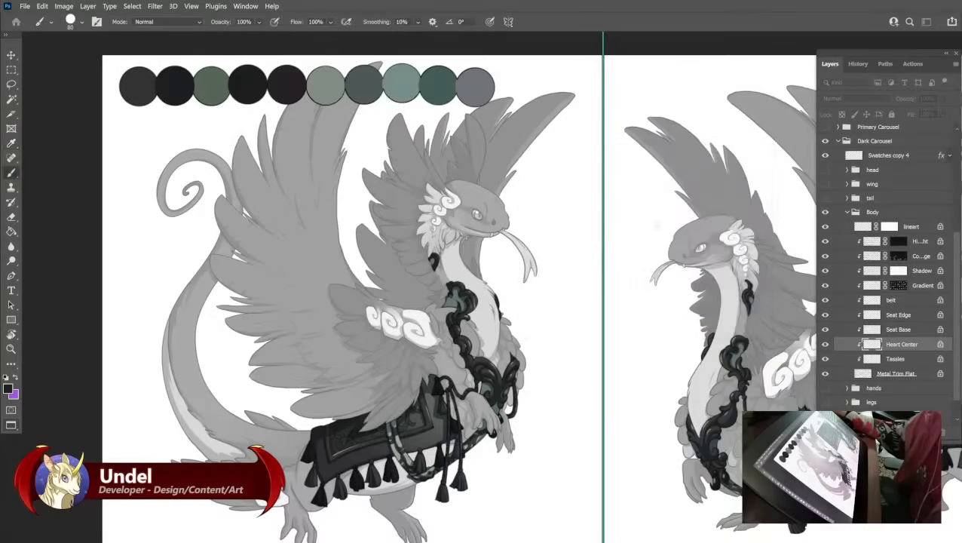
Sample the heart centre's teal-grey and paint it over the third swatch on the Swatches copy 4 layer.
left_click(455, 294, "alt")
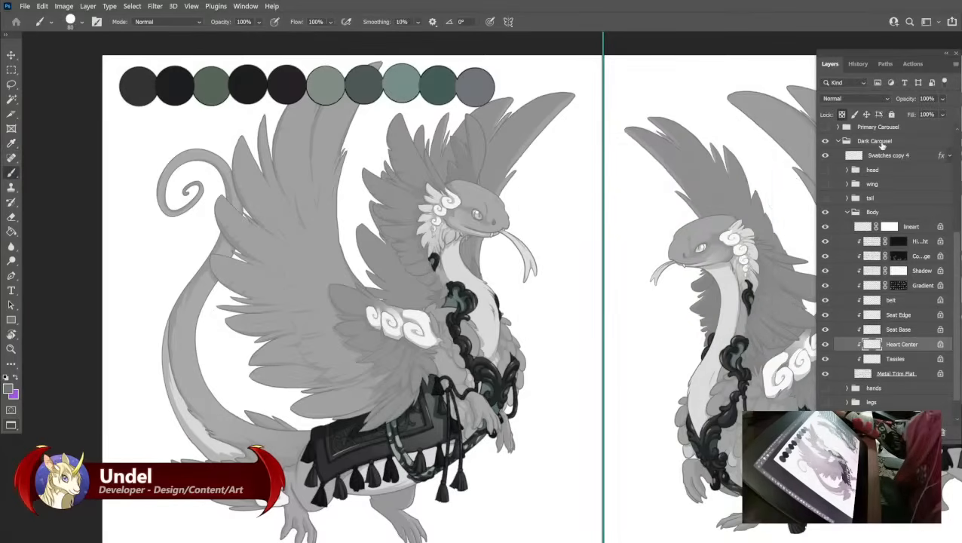
left_click(876, 156)
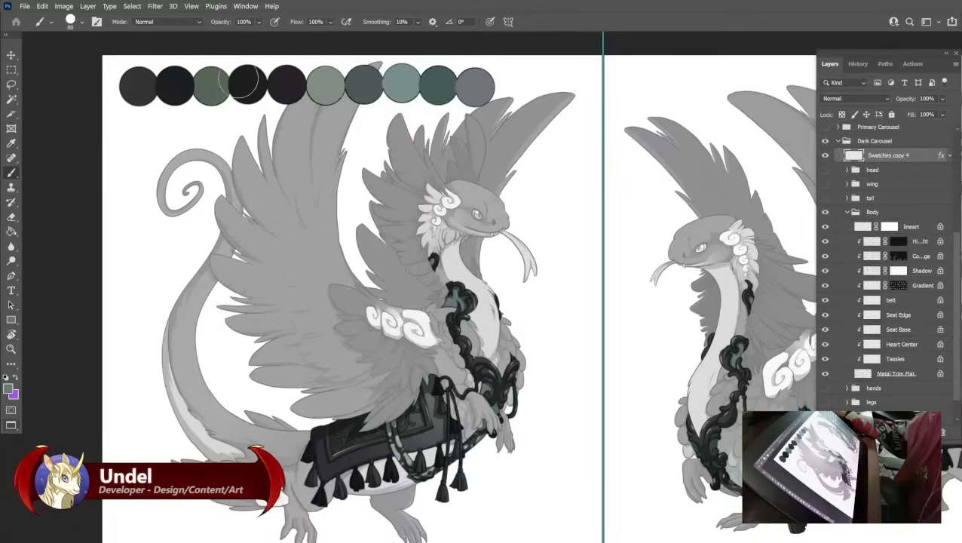
left_click(212, 85)
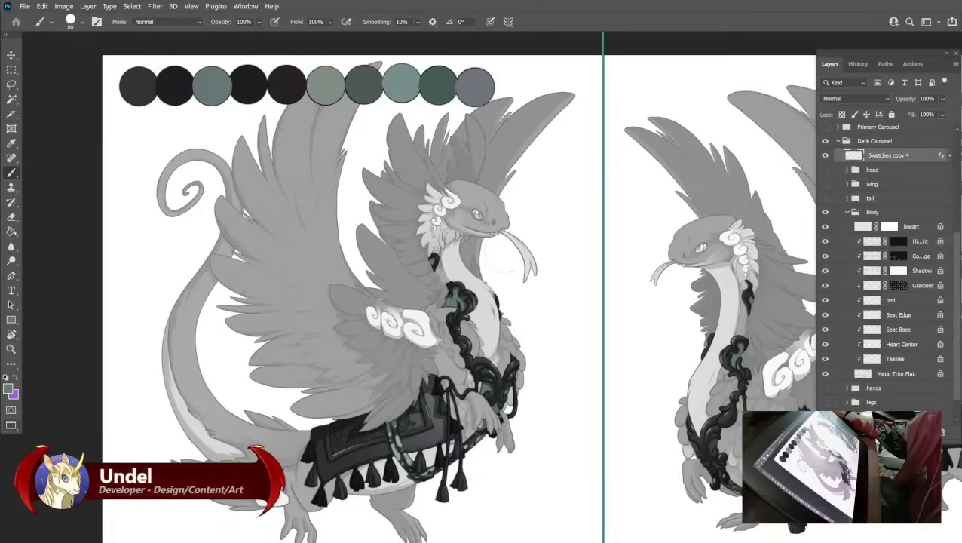
Set the foreground to a slightly lighter tint of the 71747b blue-grey and refill the Hi...ht layer with it.
left_click_drag(465, 330, 459, 294)
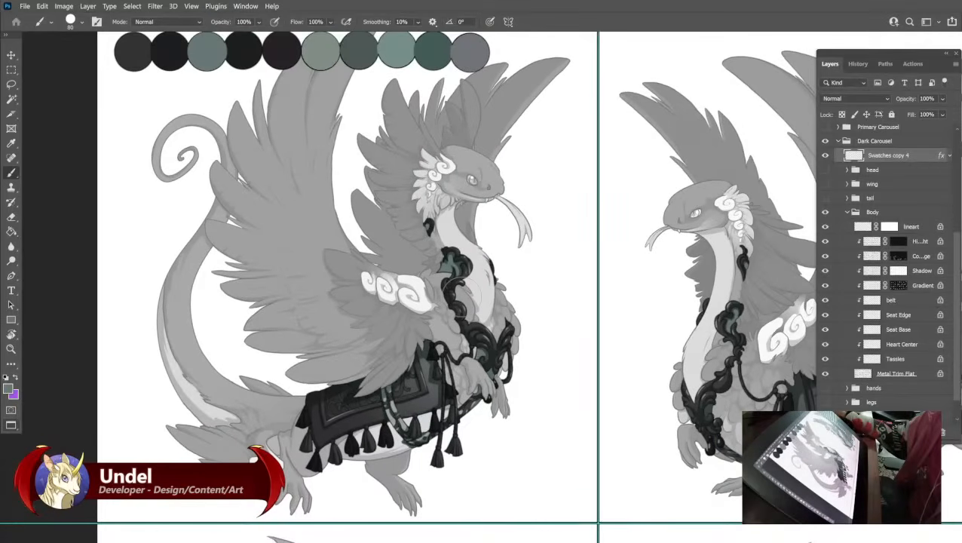
left_click(921, 241)
scroll(563, 221, "up", 1)
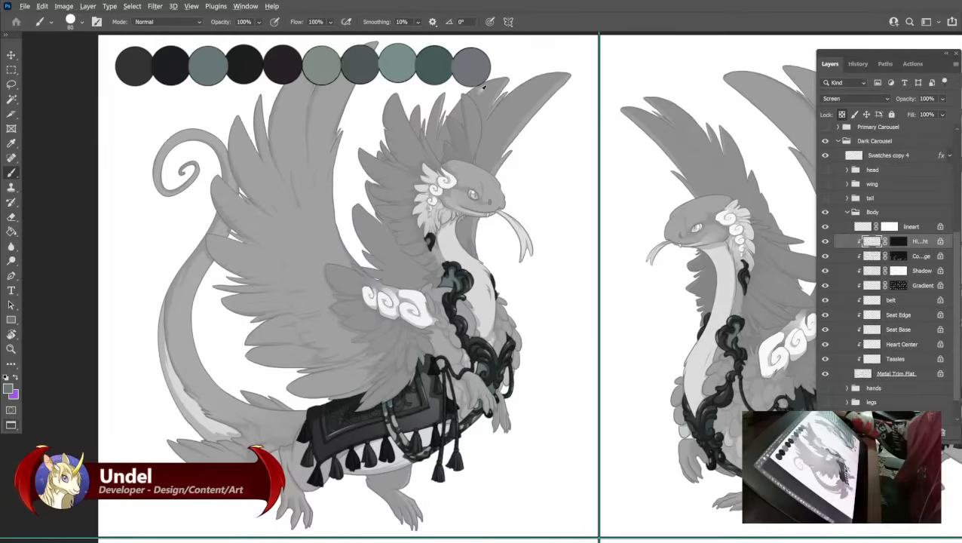
left_click(8, 388)
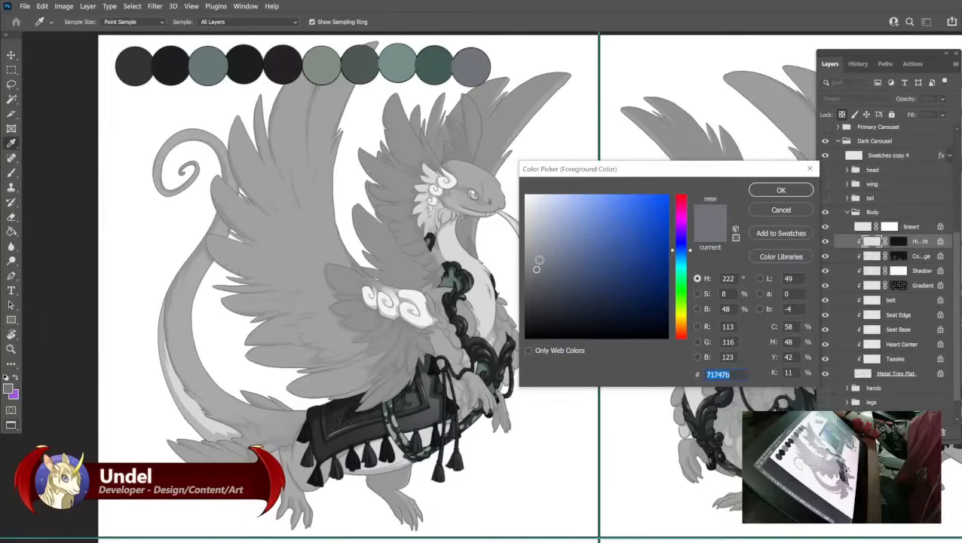
left_click(539, 260)
left_click(766, 194)
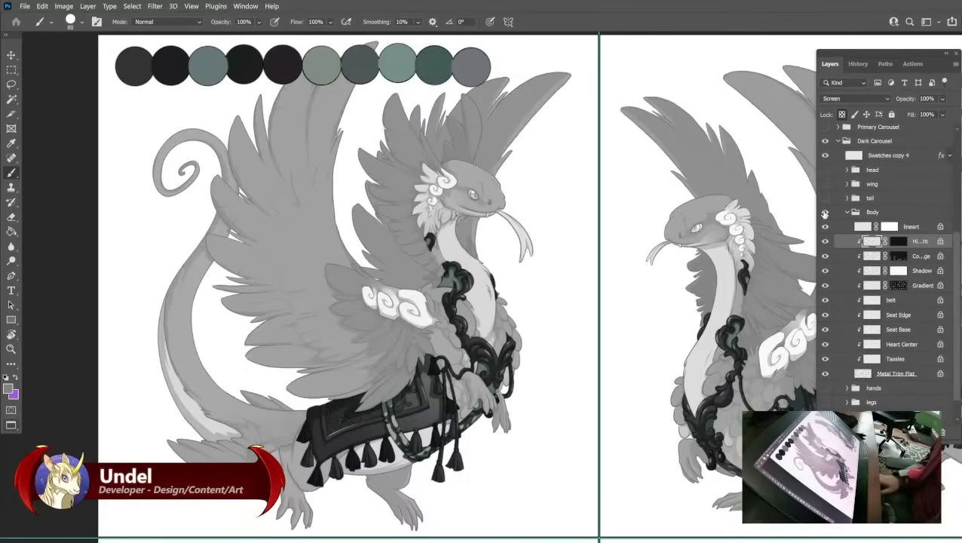
key("shift+F5")
key("Return")
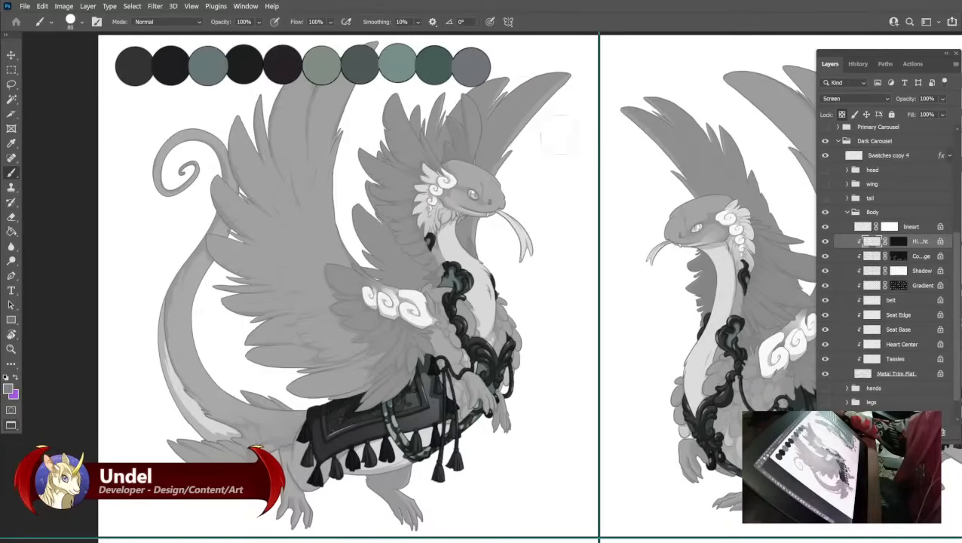
Paint the current blue-grey over the tenth swatch on the Swatches copy 4 layer and collapse the Body group.
left_click(869, 160)
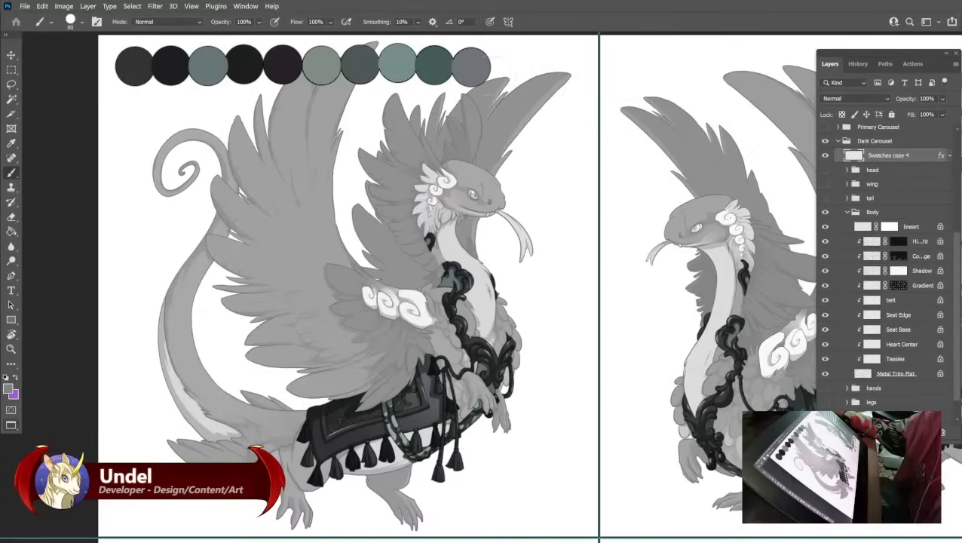
left_click(471, 67)
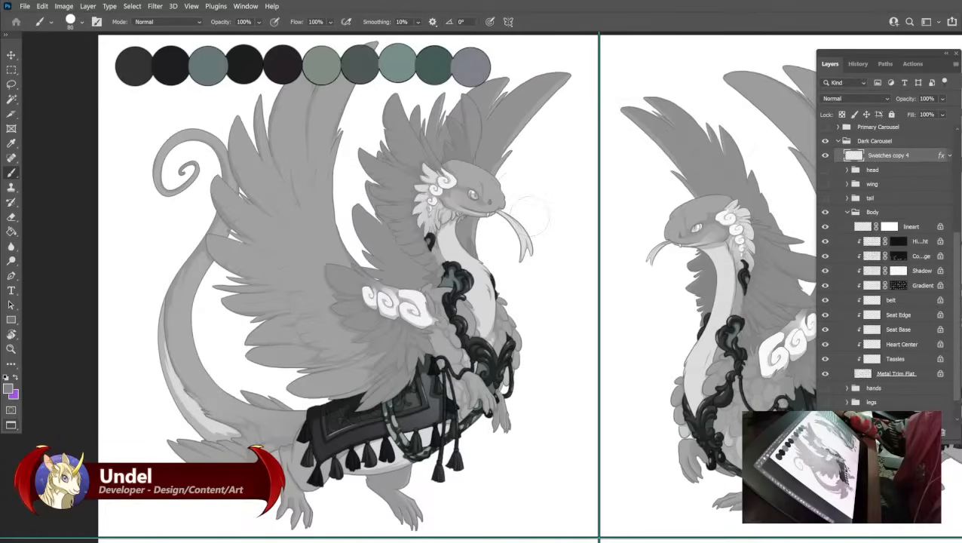
left_click(847, 212)
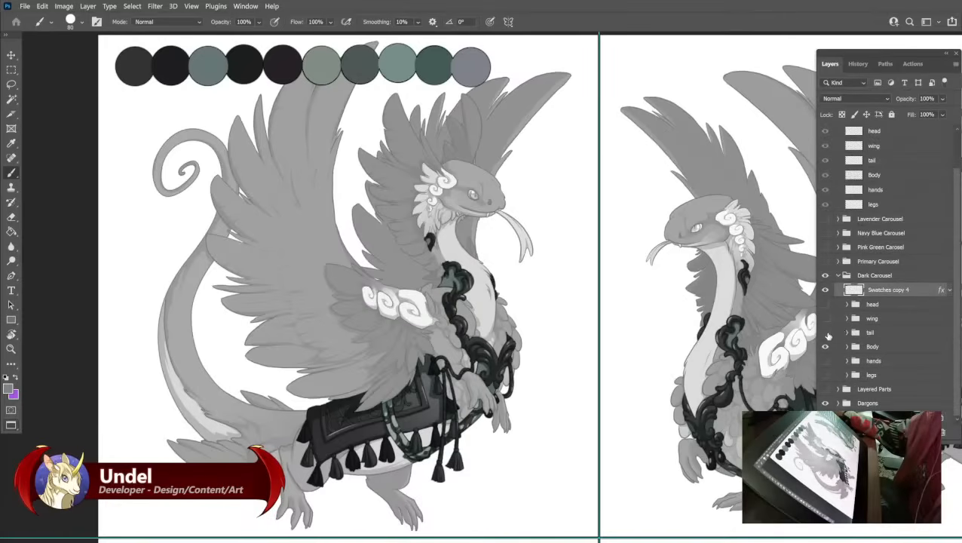
Show the Dark Carousel tail group and fill its Metal Trim Flat layer with the first swatch's dark grey.
left_click(826, 333)
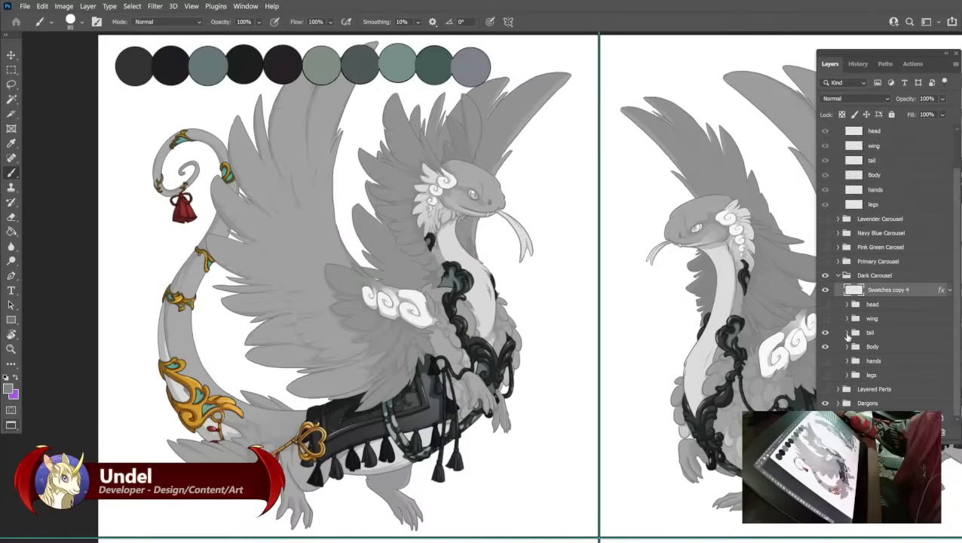
left_click(846, 333)
scroll(867, 324, "down", 3)
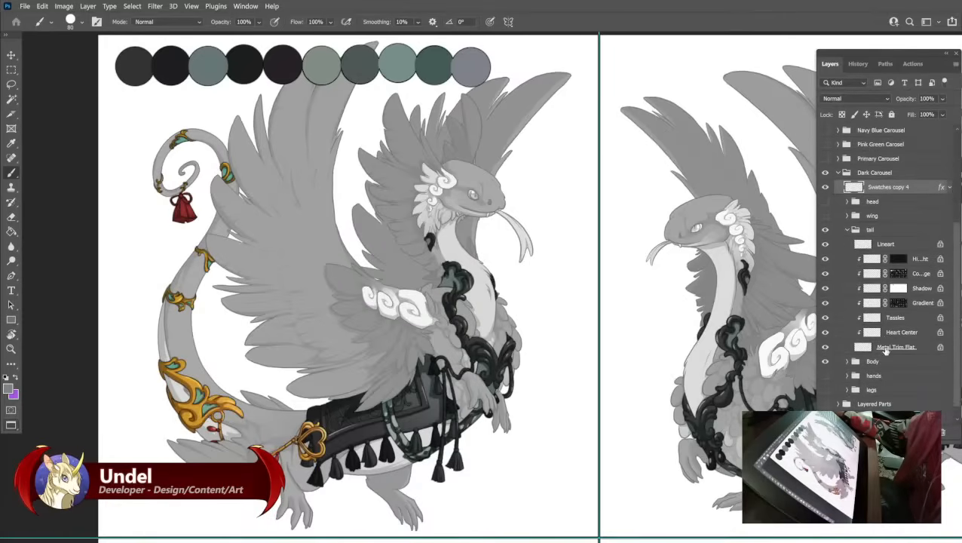
left_click(885, 349)
left_click(136, 65, "alt")
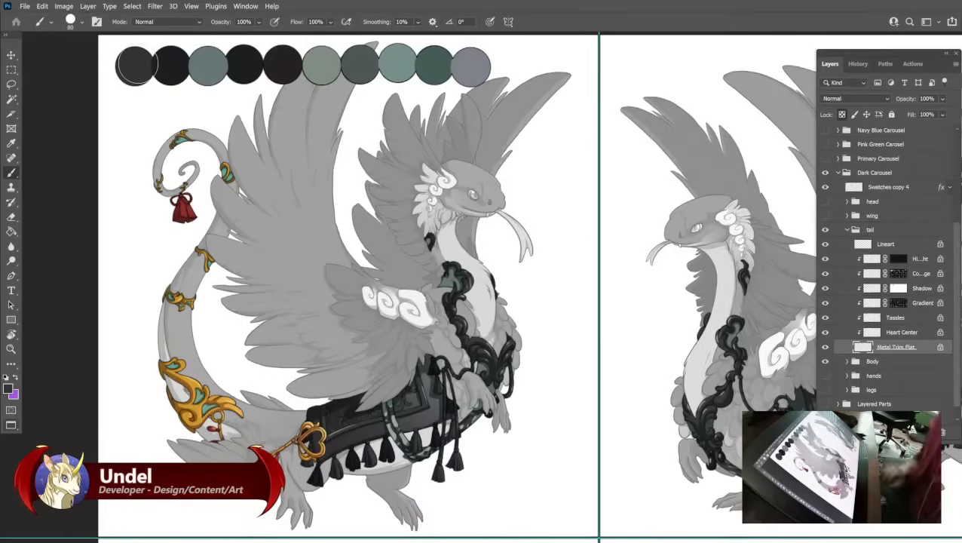
key("alt+BackSpace")
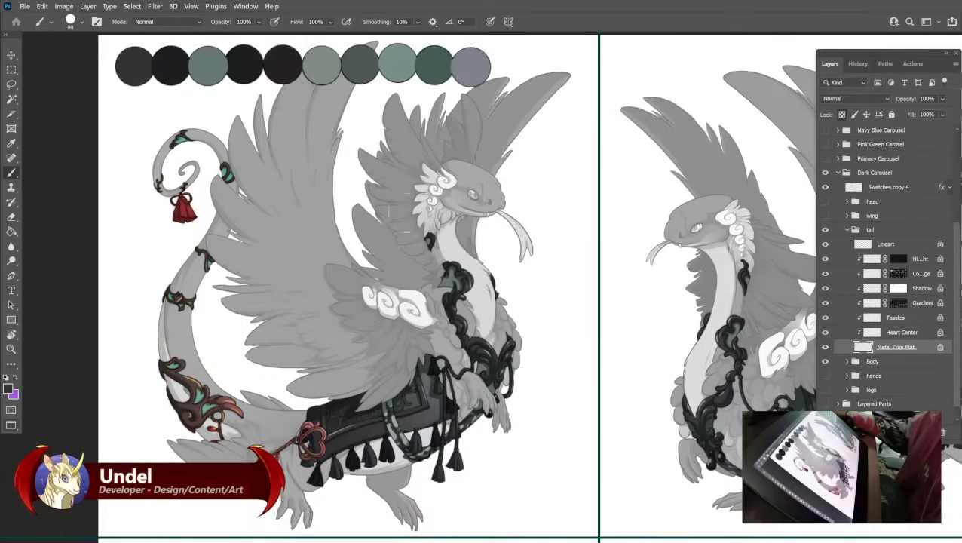
Fill the tail's Heart Center layer with the third swatch's teal-grey and its Tassles layer with the second swatch's near-black.
left_click(910, 333)
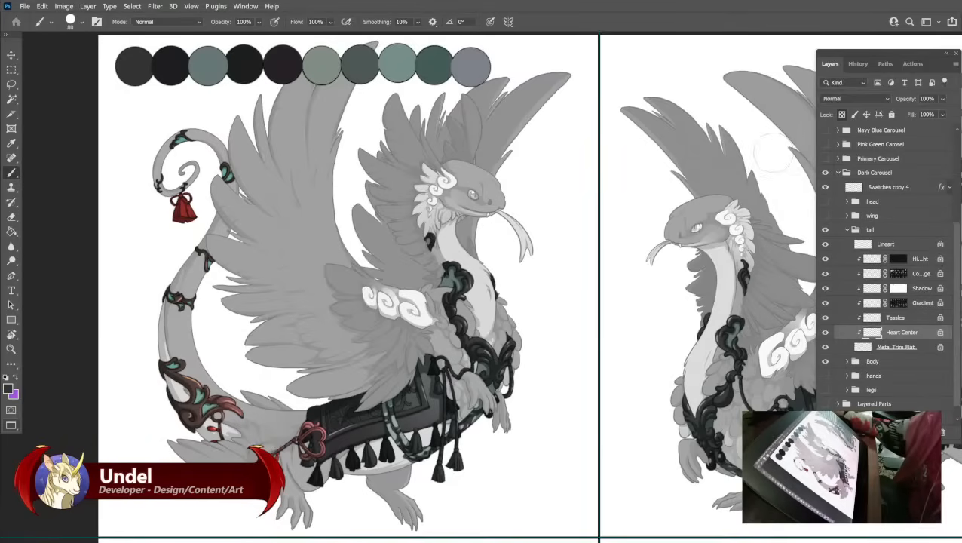
left_click(214, 64, "alt")
key("shift+F5")
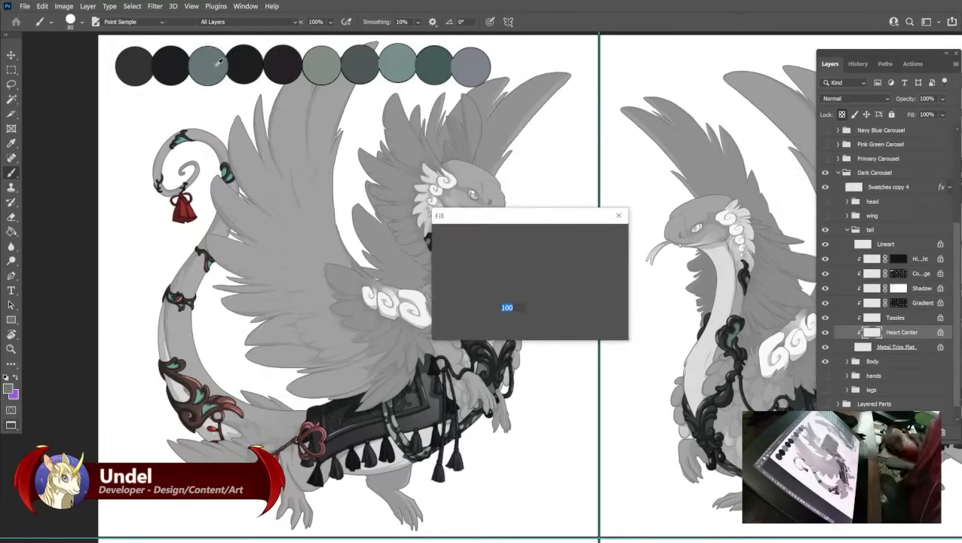
key("Return")
left_click(894, 320)
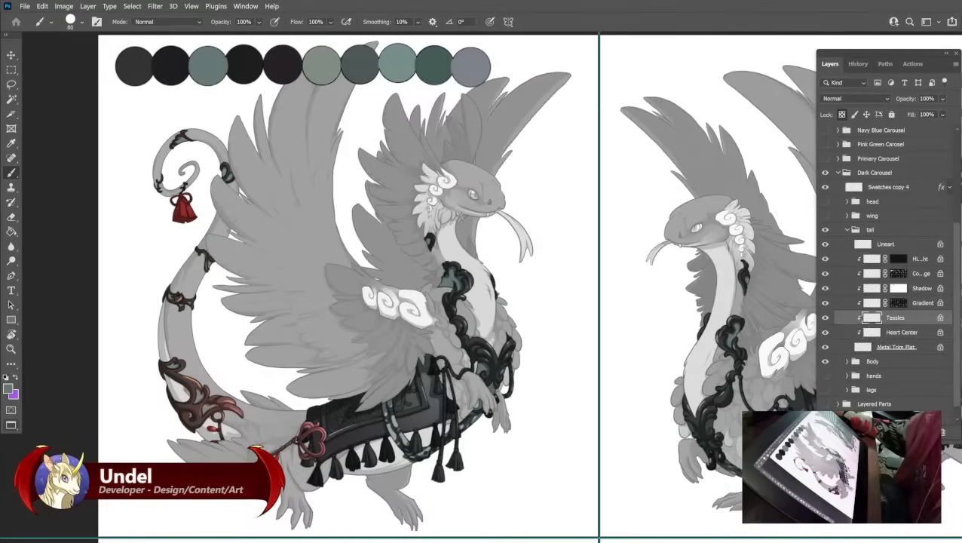
left_click(173, 58, "alt")
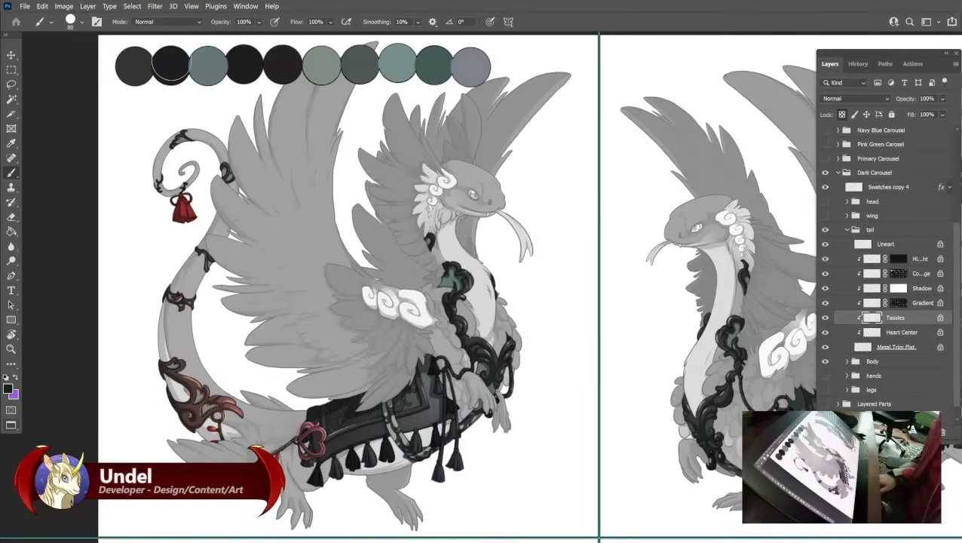
key("shift+F5")
key("Return")
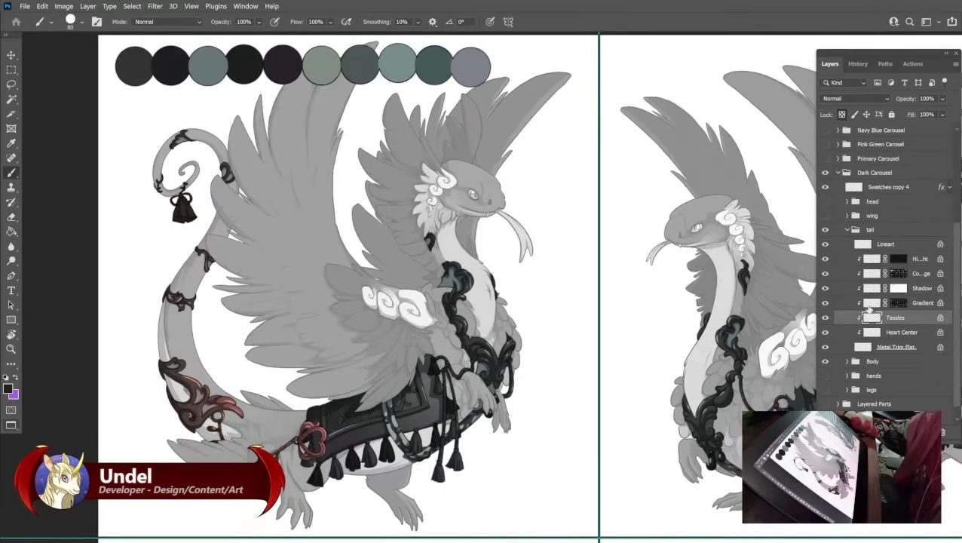
Fill the tail's Gradient layer with the fifth swatch's dark maroon and sample the sixth swatch's grey-green for the Co...ge layer.
key("alt+]")
left_click(285, 63, "alt")
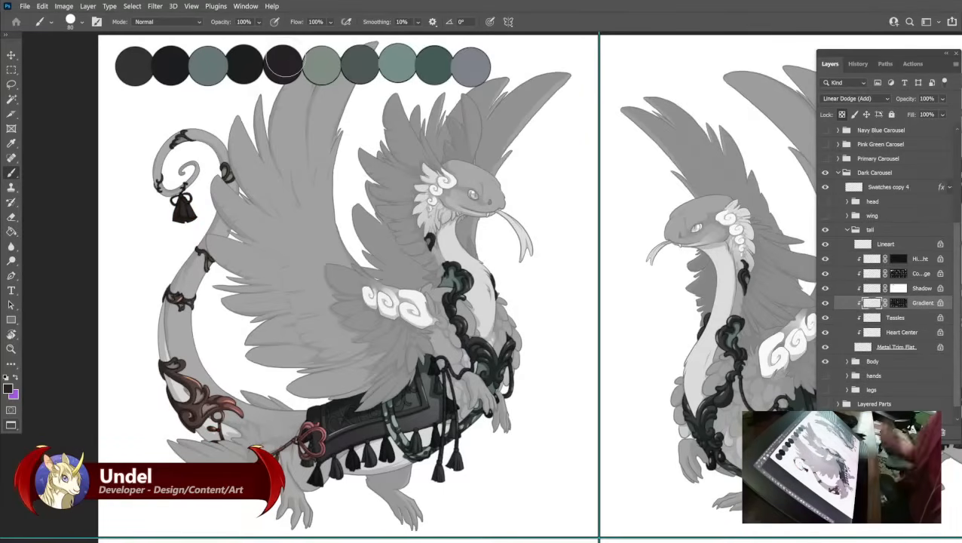
key("shift+F5")
key("Return")
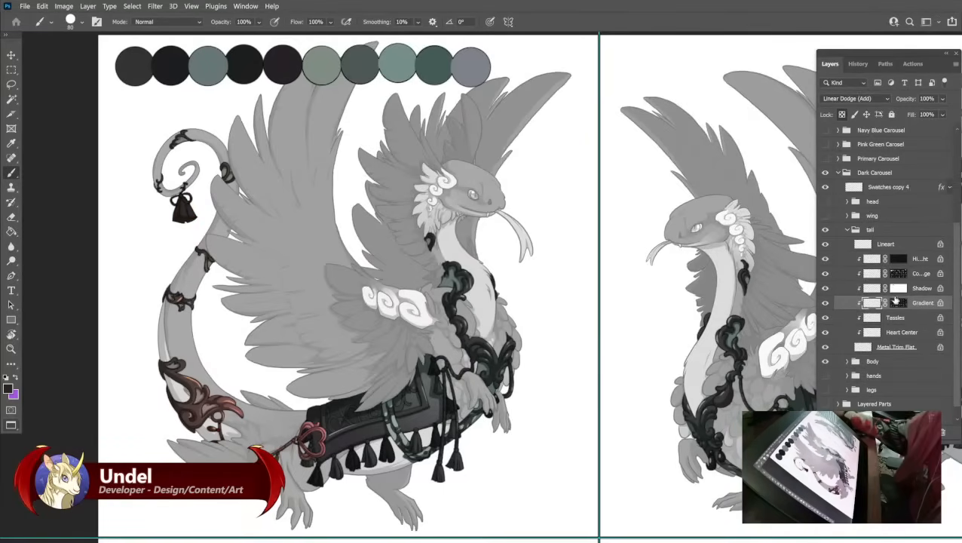
key("alt+]")
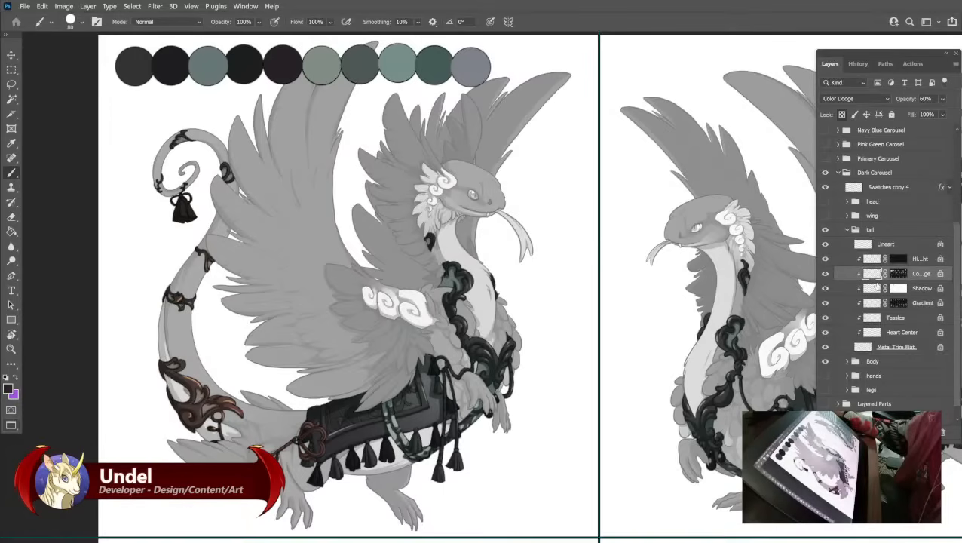
left_click(332, 58, "alt")
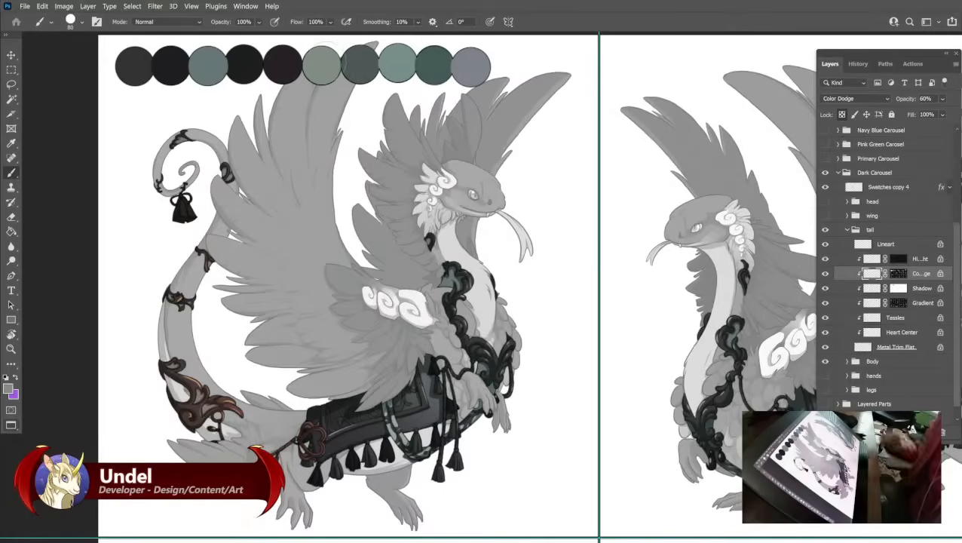
Expand the Body group and examine its Gradient, belt, Seat Base and Tassles layers to match the layer order to the swatches.
left_click(845, 362)
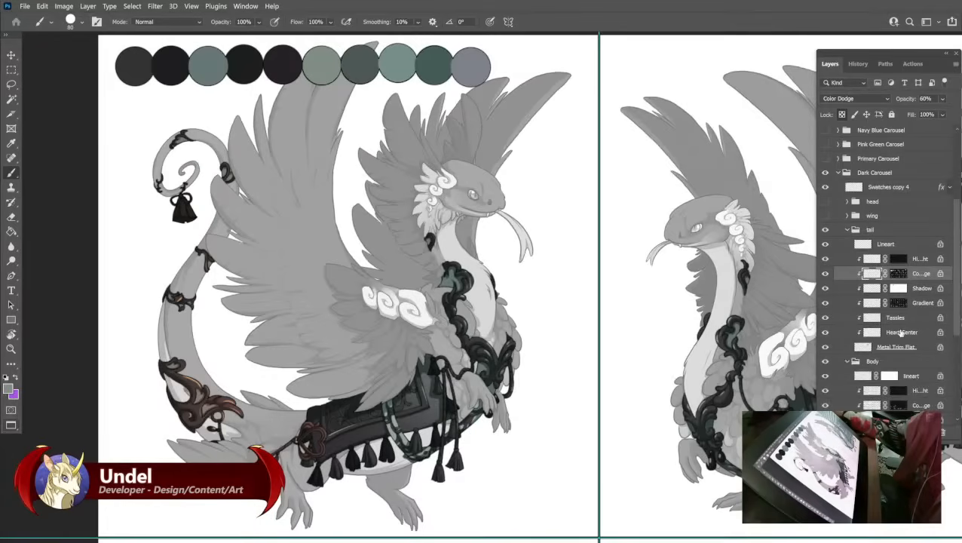
scroll(902, 339, "down", 3)
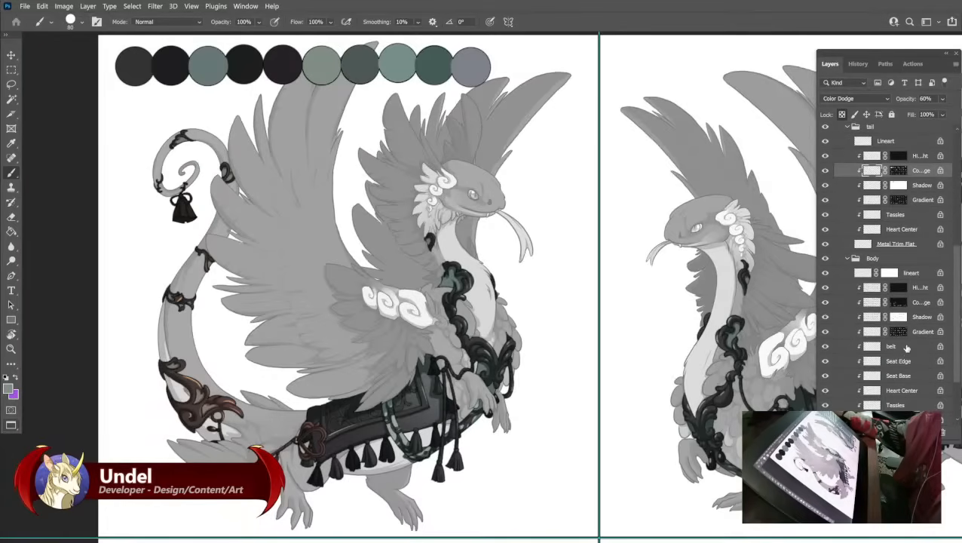
left_click(905, 347)
left_click(913, 334)
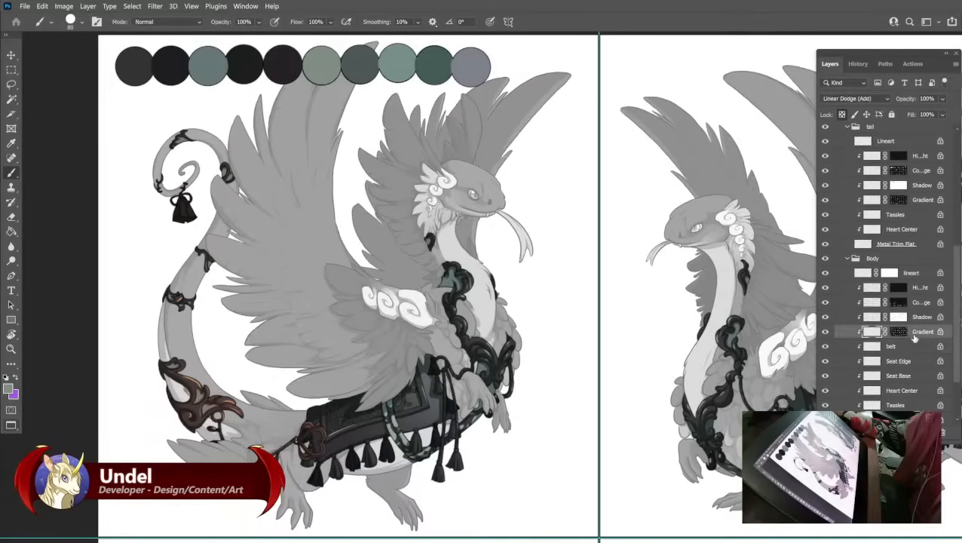
left_click(895, 406)
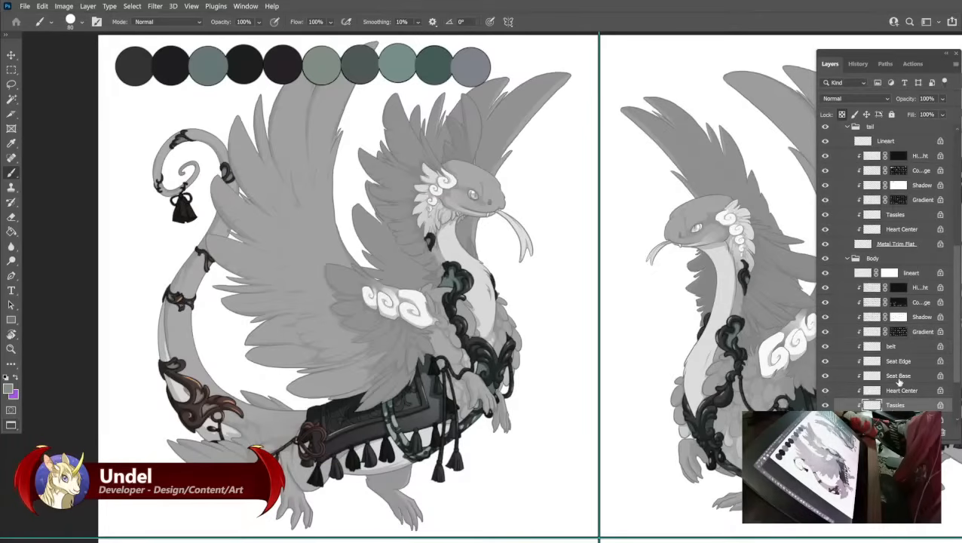
left_click(899, 377)
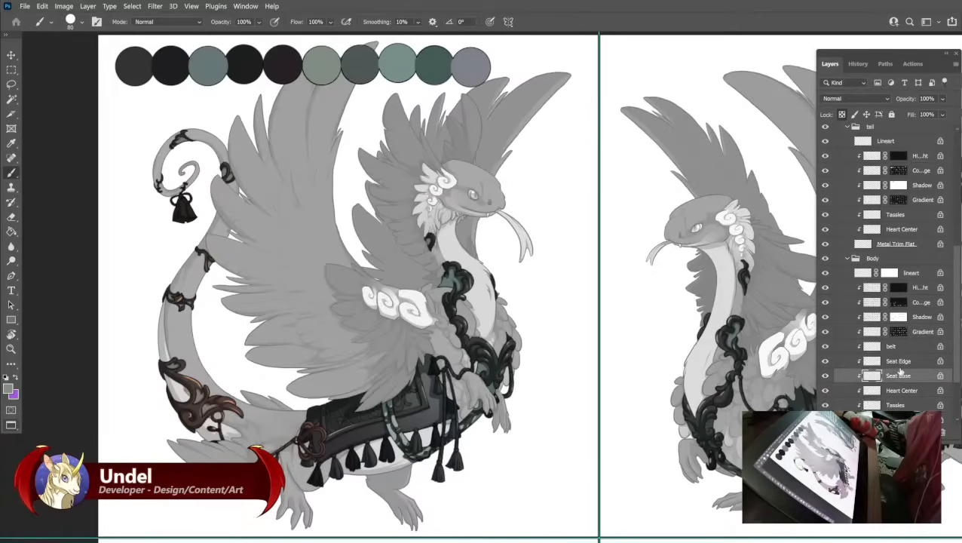
left_click(919, 334)
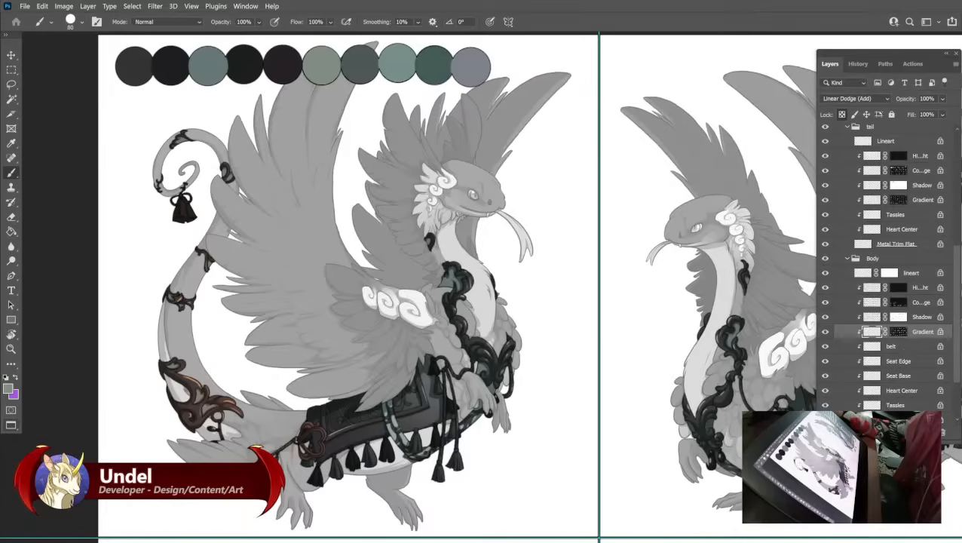
Refill the tail's Gradient layer with the seventh swatch's dark grey-green.
left_click(360, 64, "alt")
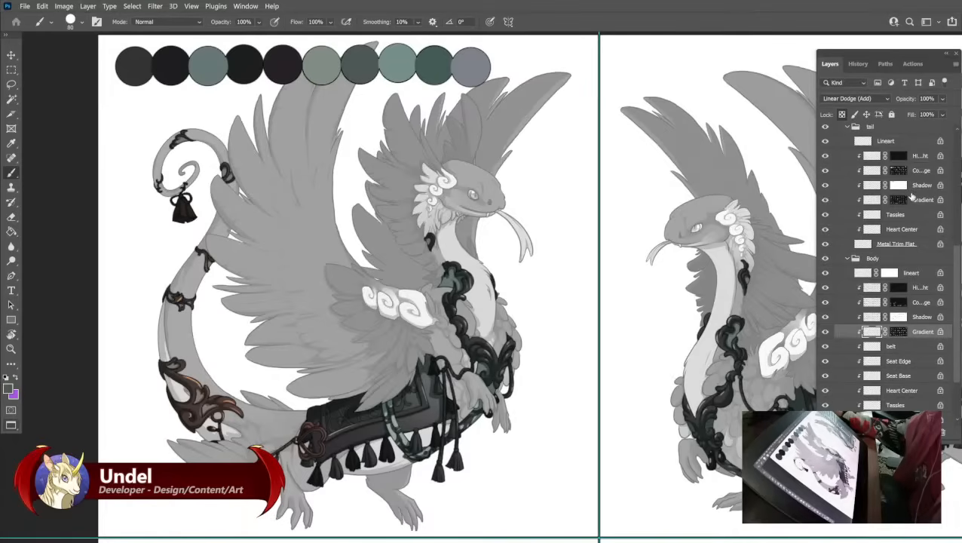
left_click(912, 199)
key("shift+F5")
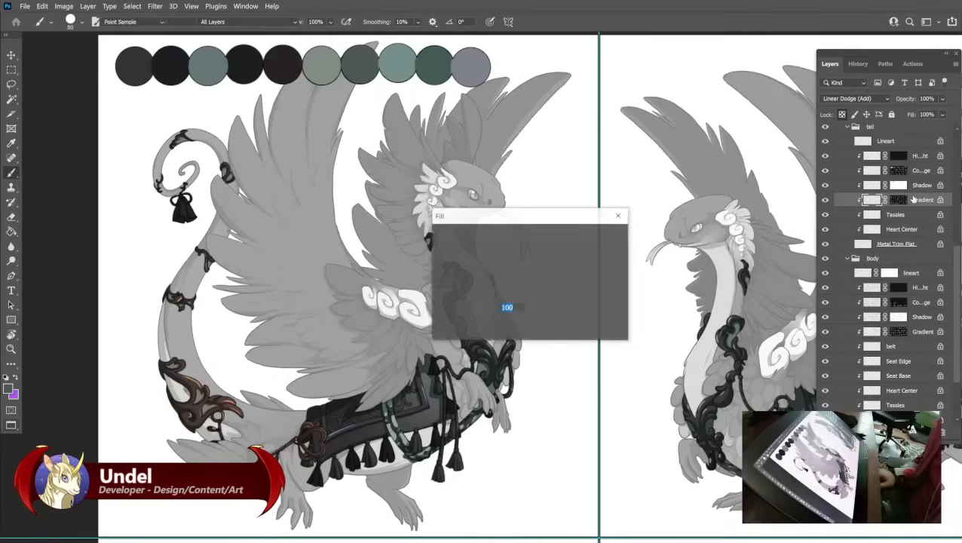
key("Return")
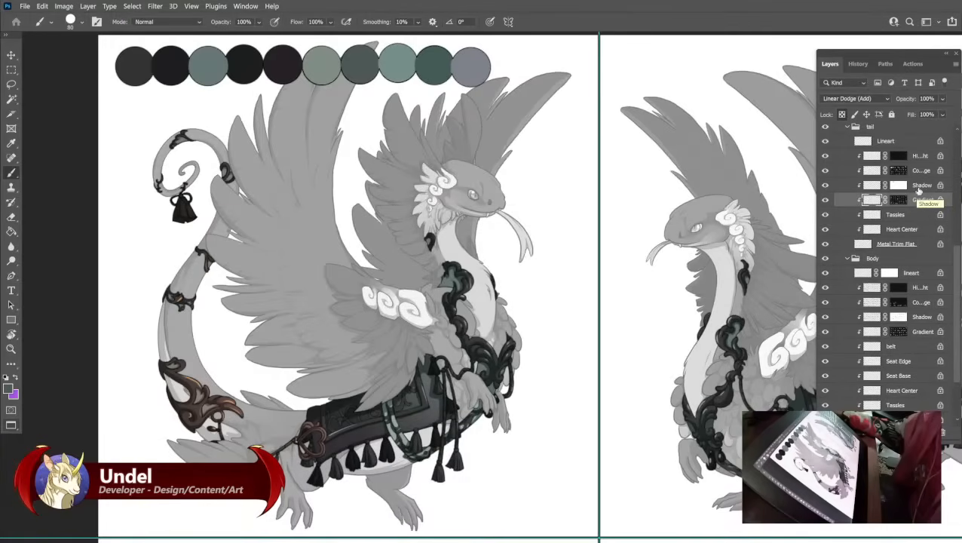
Fill the tail's Shadow layer with the eighth swatch's light teal and its Co...ge layer with the ninth swatch's dark green.
left_click(918, 187)
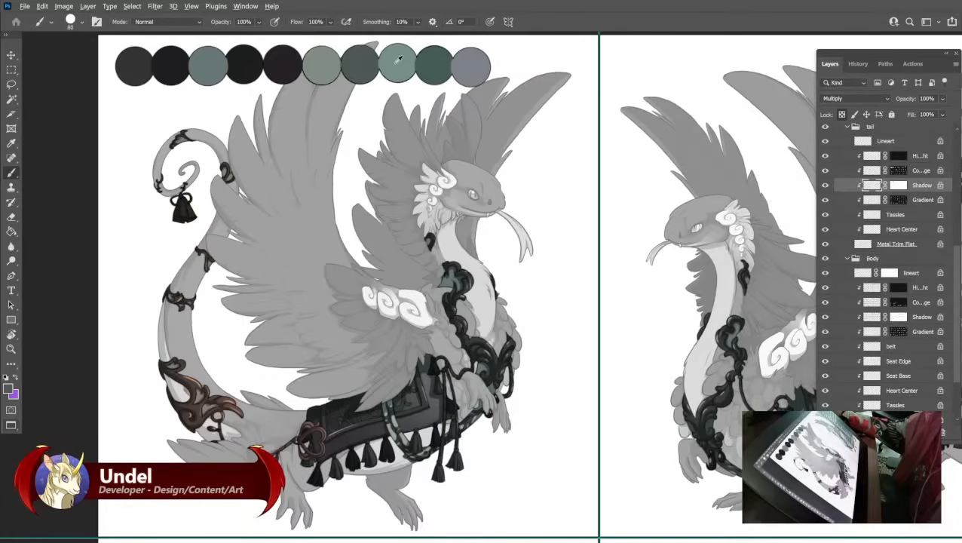
key("shift+F5")
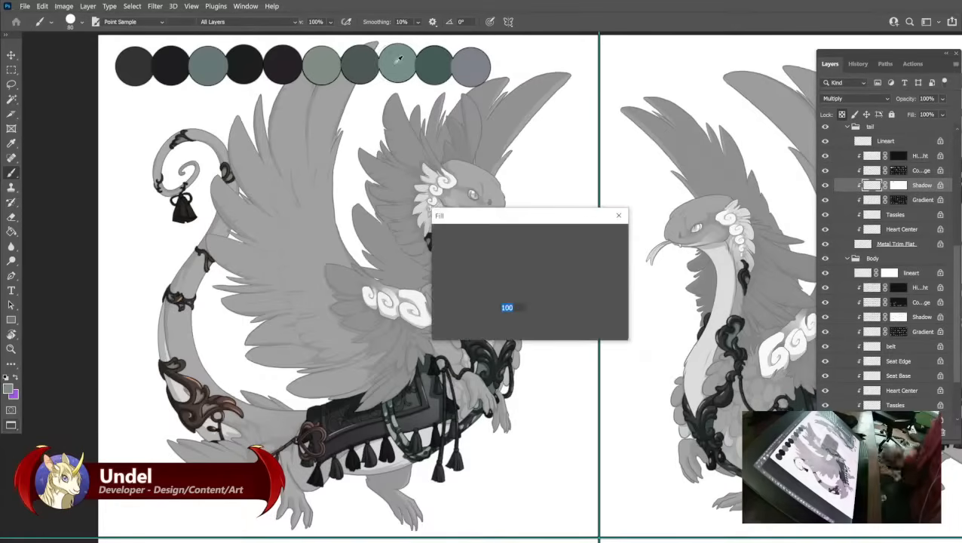
key("Escape")
left_click(860, 170)
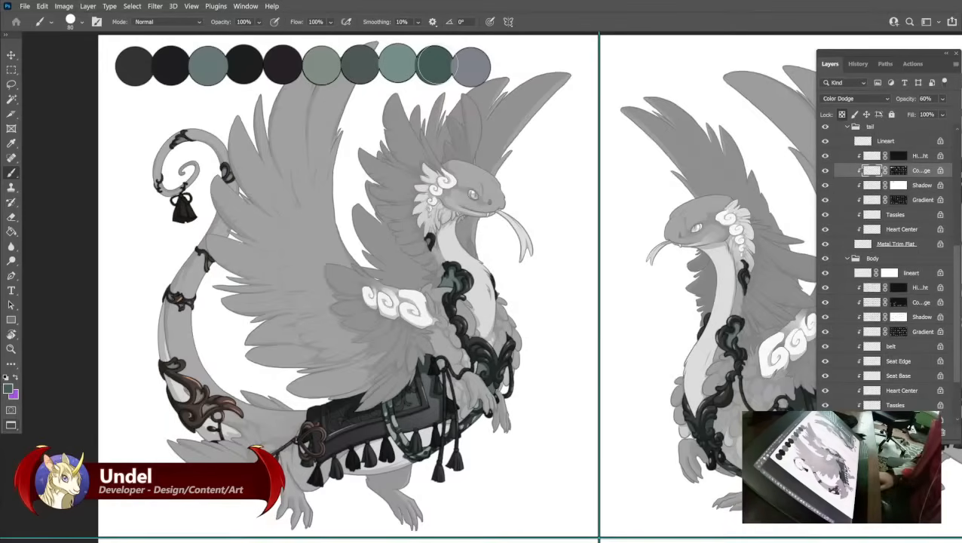
key("shift+F5")
key("Escape")
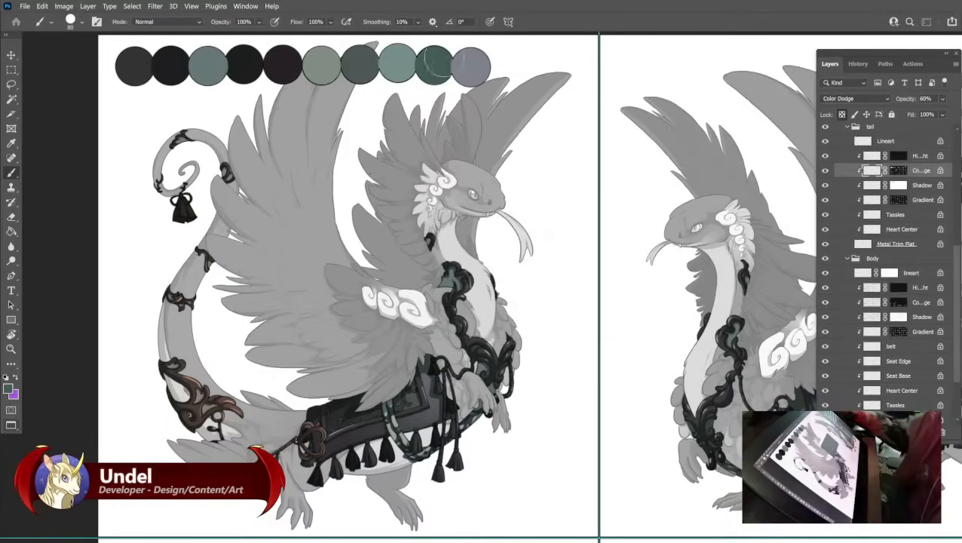
Fill the tail's Hi...ht layer with the tenth swatch's blue-grey.
left_click(913, 156)
left_click(483, 63, "alt")
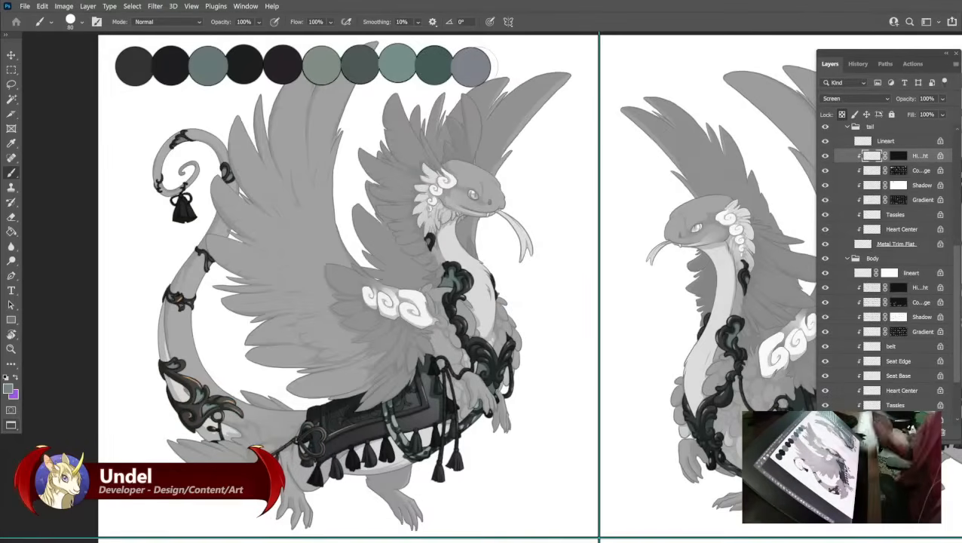
key("shift+F5")
key("Escape")
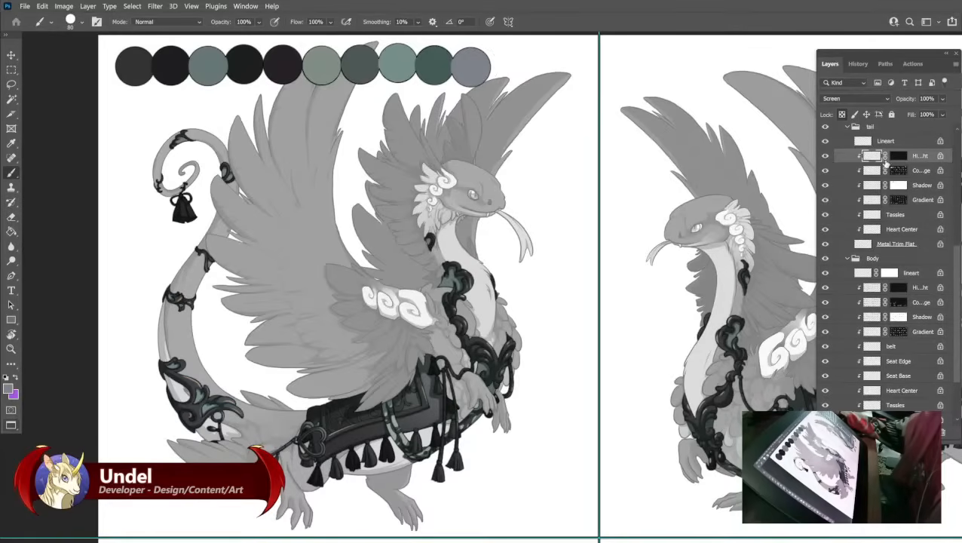
Collapse the tail and Body groups, and show and expand the Dark Carousel wing group.
scroll(859, 181, "up", 3)
left_click(847, 185)
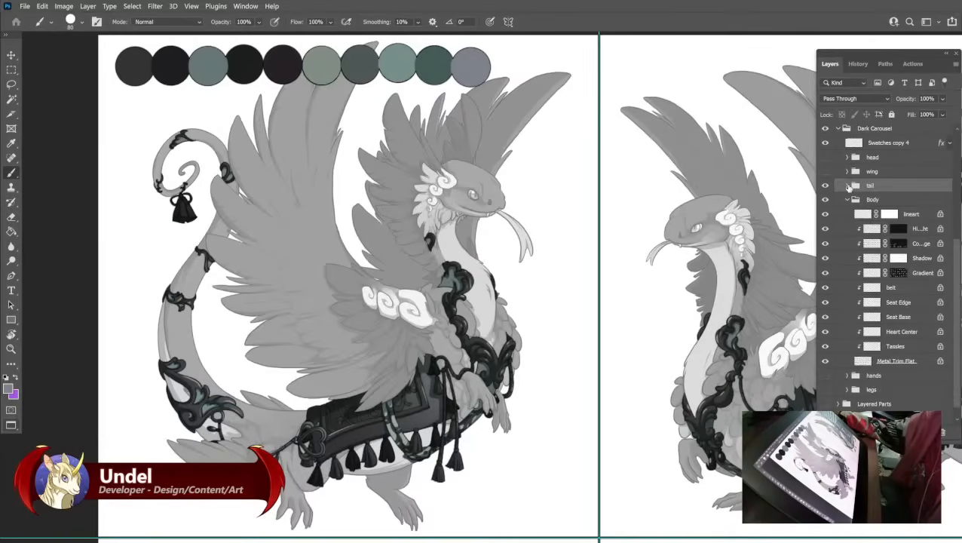
left_click(848, 200)
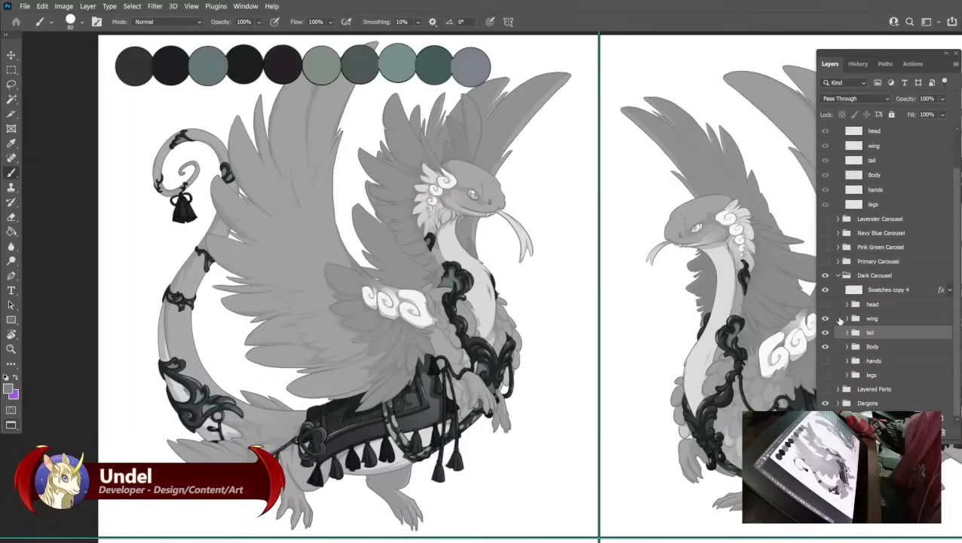
left_click(846, 318)
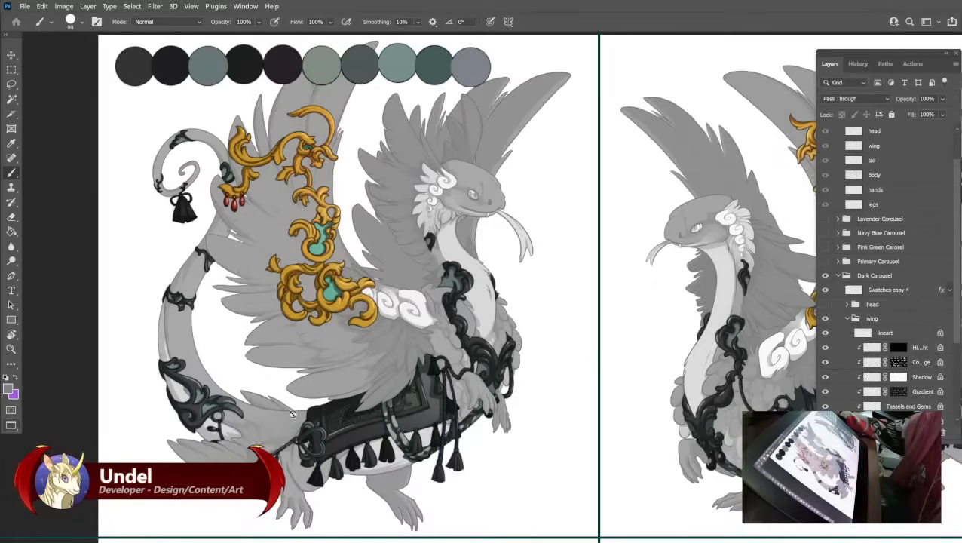
scroll(570, 381, "down", 1)
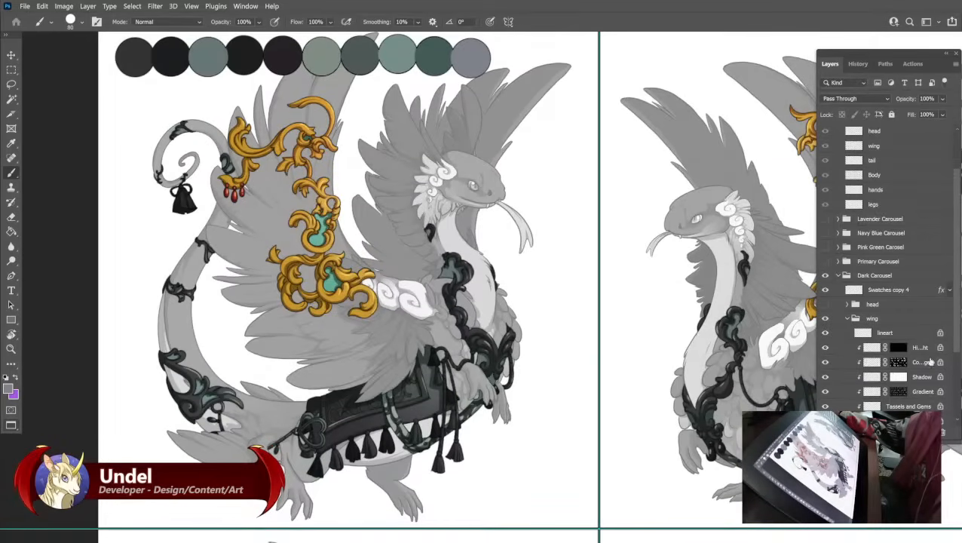
Fill the wing group's Metal Trim Flat layer with the first swatch's dark grey.
scroll(903, 346, "down", 4)
left_click(901, 363)
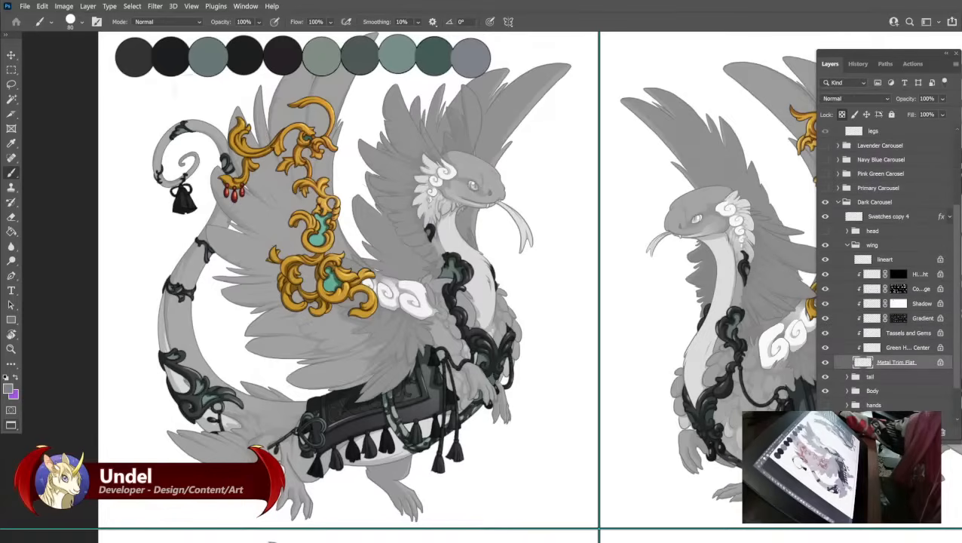
left_click(134, 57, "alt")
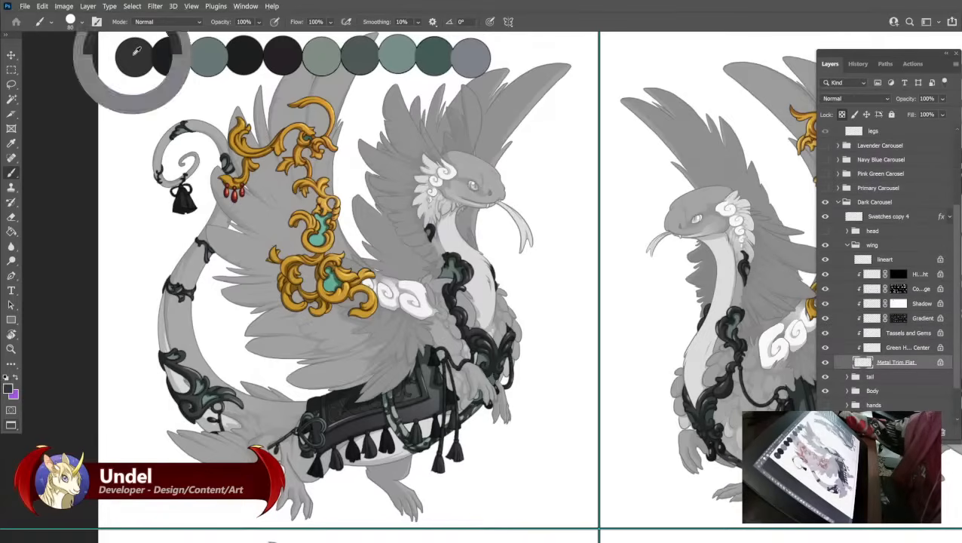
key("shift+F5")
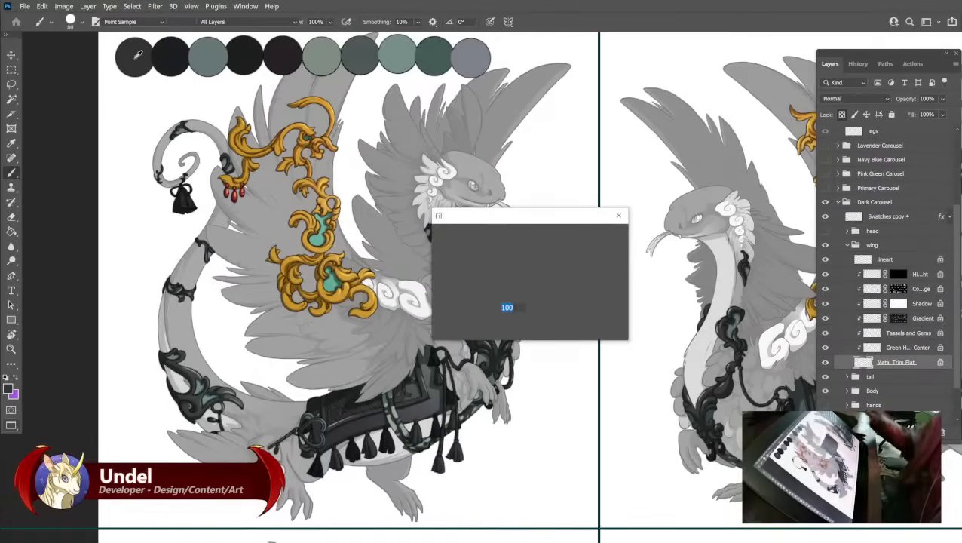
key("Return")
Fill the wing's Green H... Center layer with the third swatch's grey-teal and its Tassels and Gems layer with the second swatch's near-black.
left_click(886, 350)
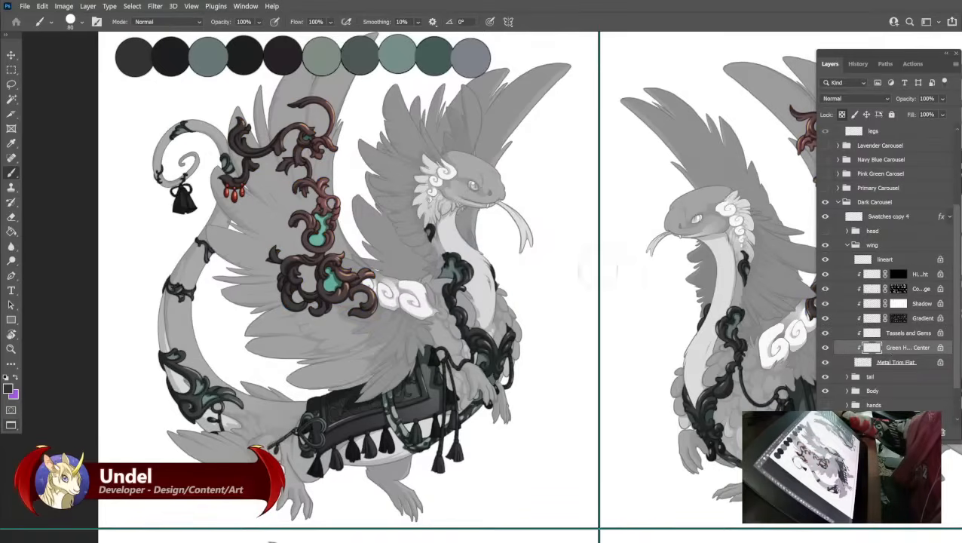
left_click(210, 56, "alt")
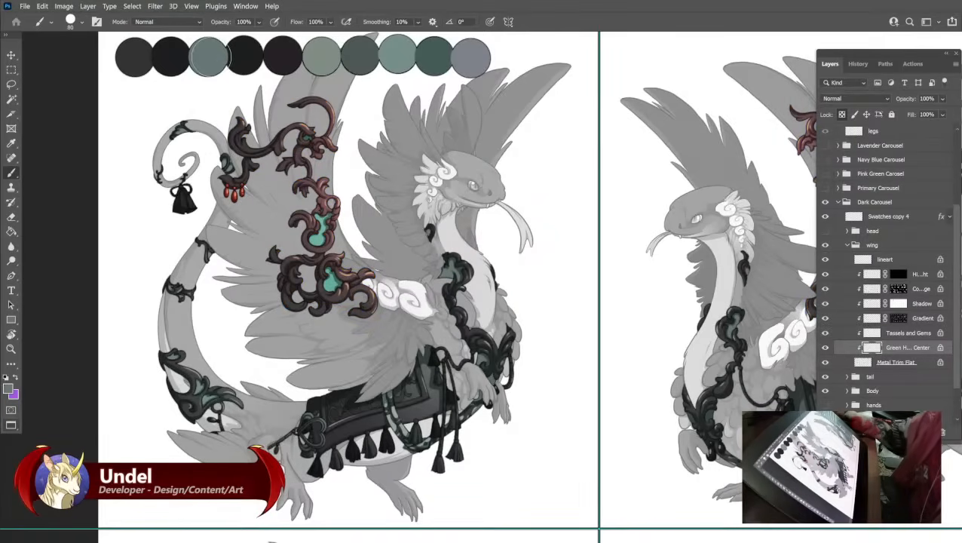
key("shift+F5")
key("Return")
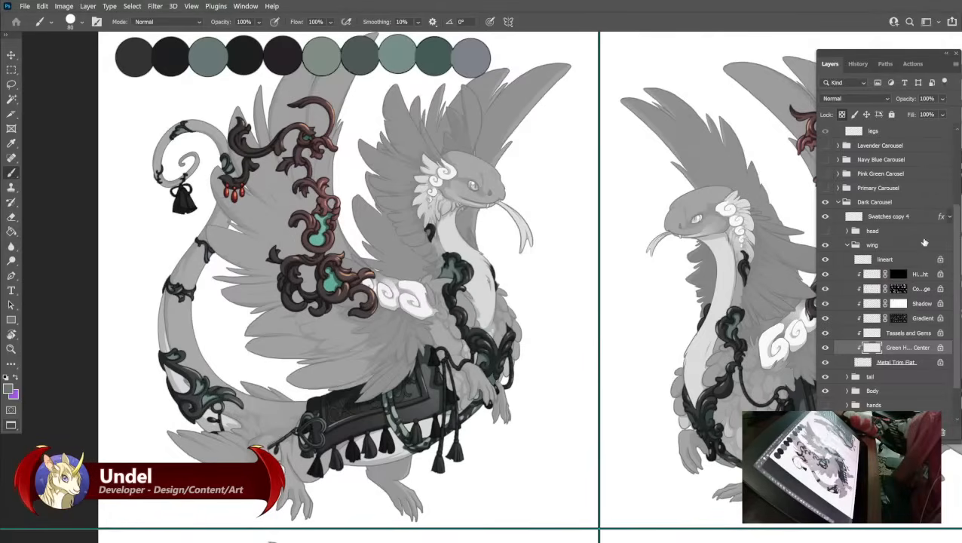
left_click(907, 335)
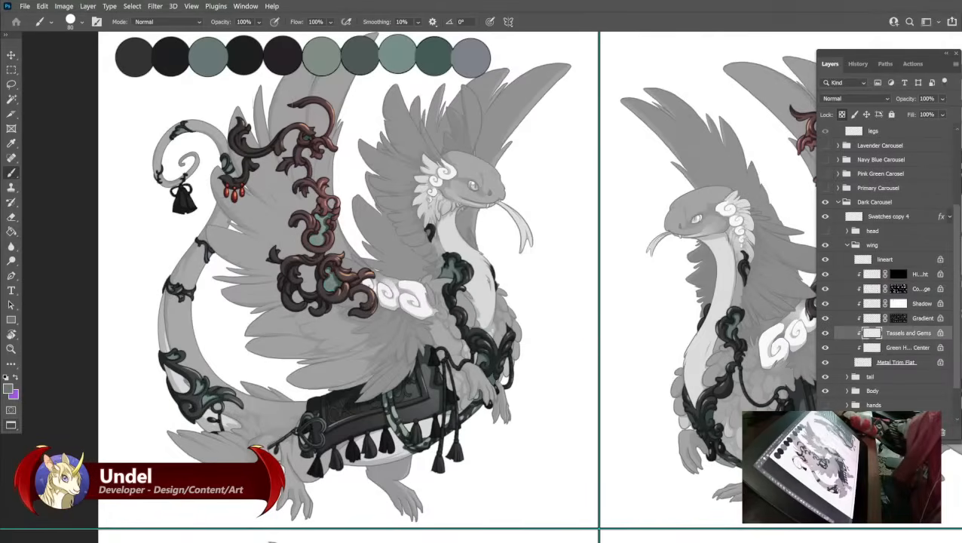
left_click(183, 54, "alt")
key("shift+F5")
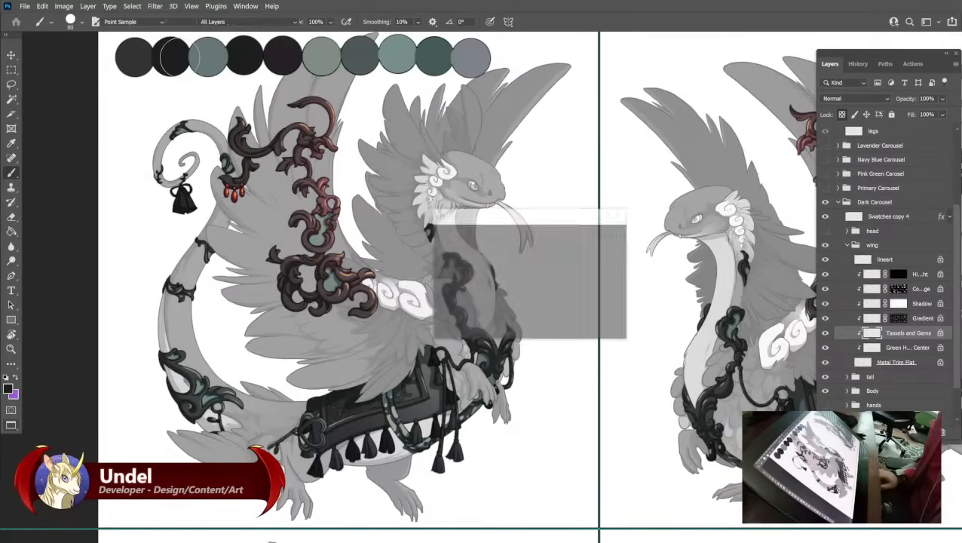
key("Return")
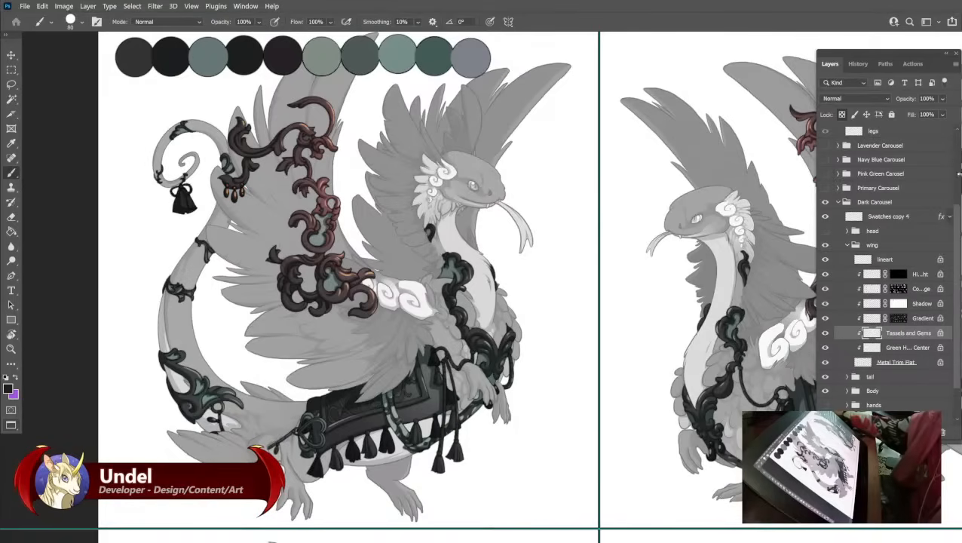
Fill the wing's Gradient layer with the seventh swatch's dark grey-green and its Shadow layer with the eighth swatch's light teal.
left_click(923, 318)
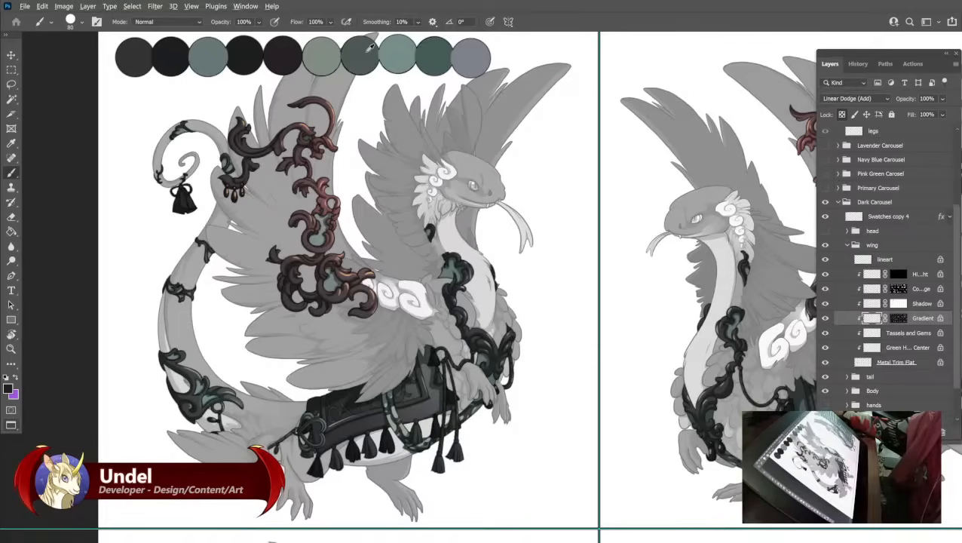
key("shift+BackSpace")
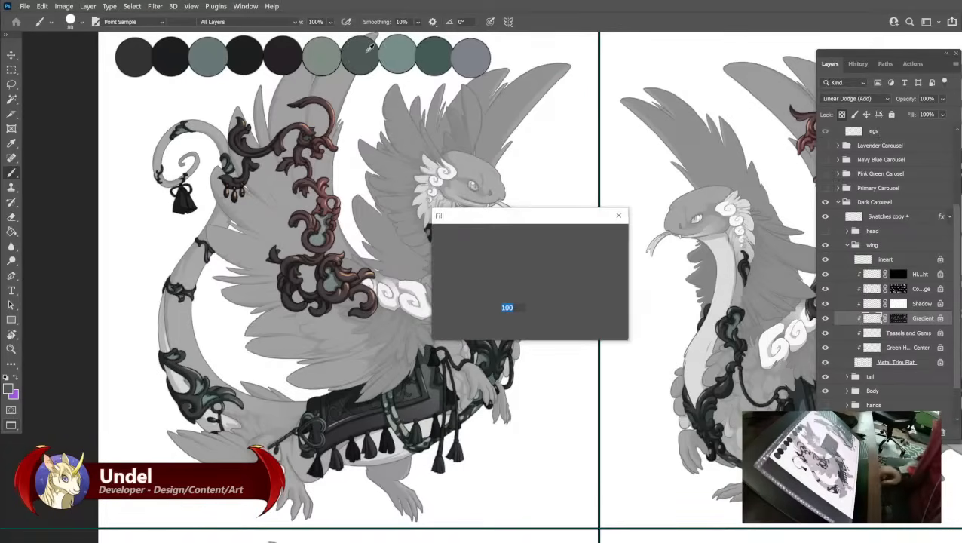
key("Return")
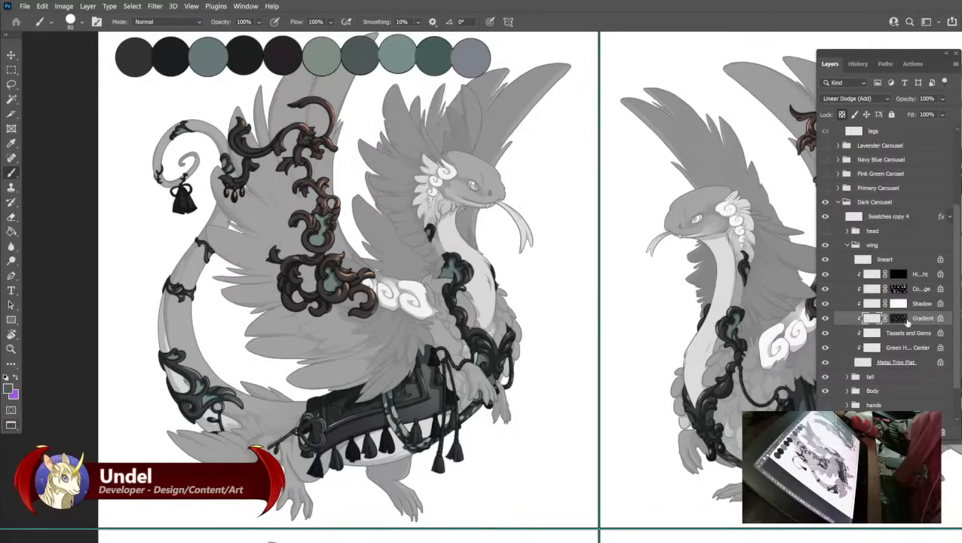
left_click(914, 303)
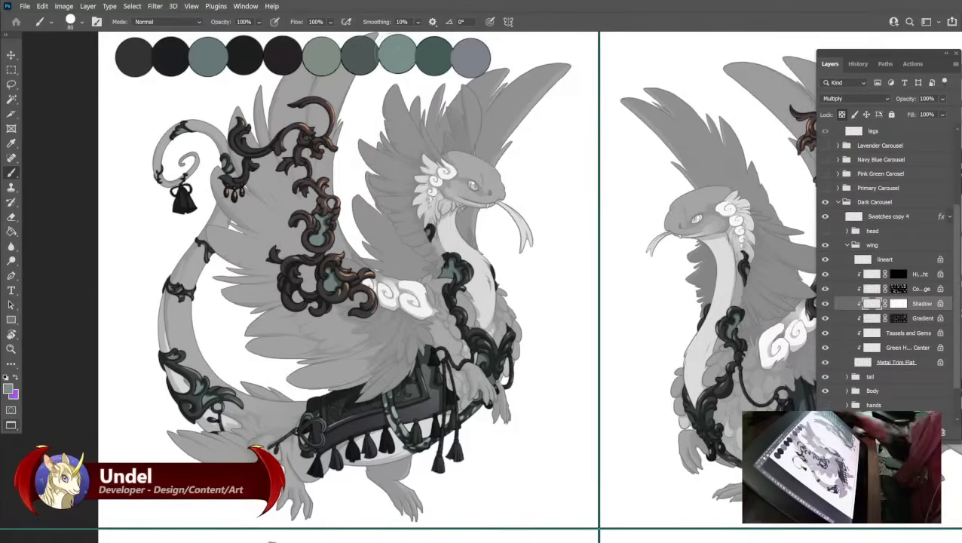
key("shift+BackSpace")
key("Return")
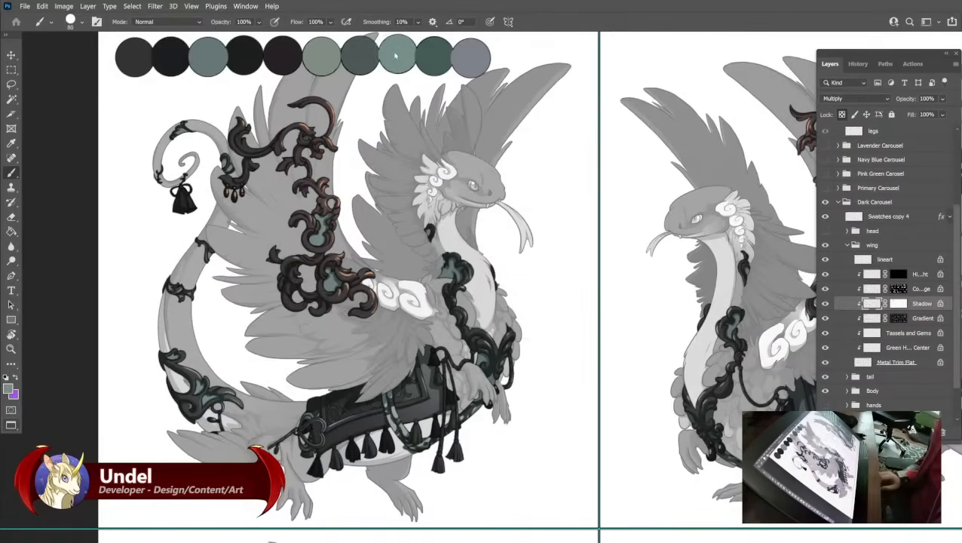
Fill the wing's Co...ge layer with the ninth swatch's dark green and its Hi...ht layer with the tenth swatch's blue-grey.
left_click(921, 278)
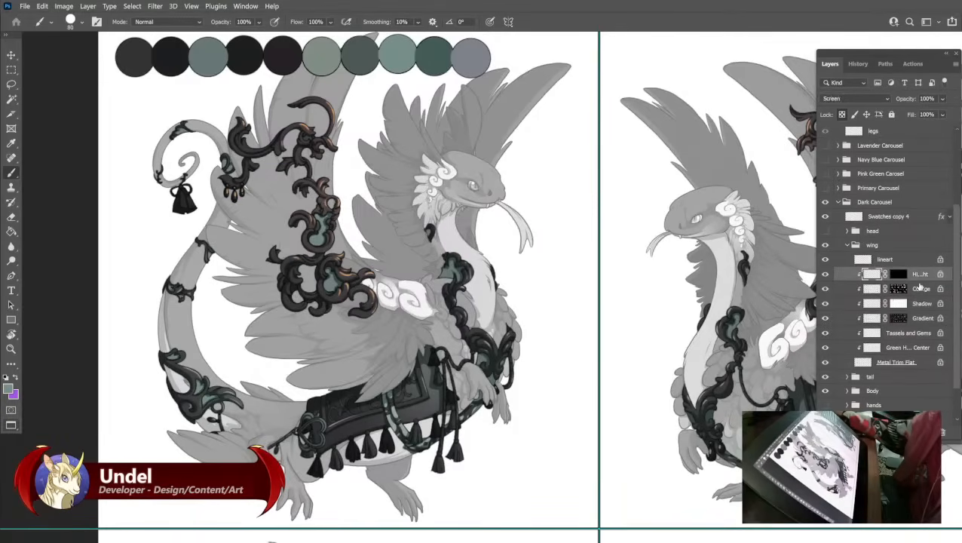
left_click(919, 290)
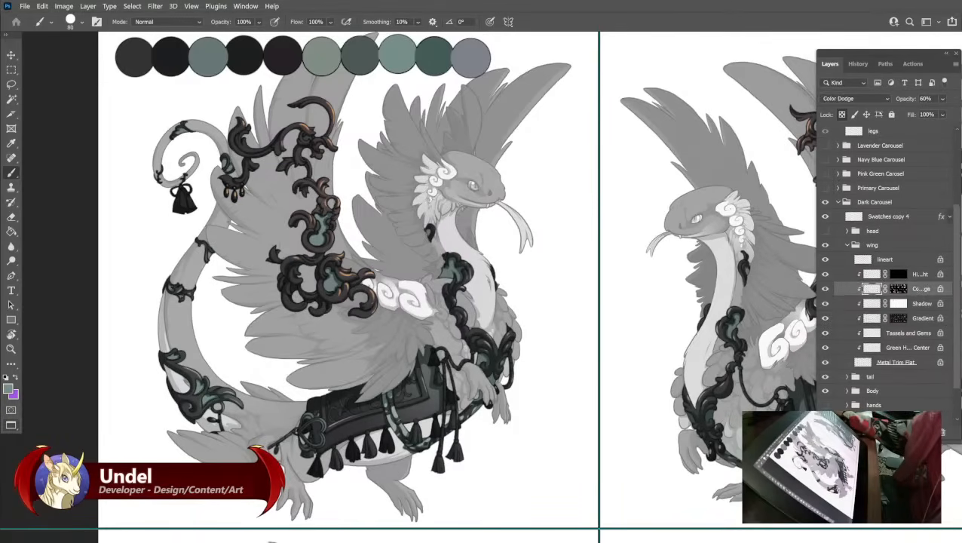
left_click(442, 53, "alt")
key("shift+F5")
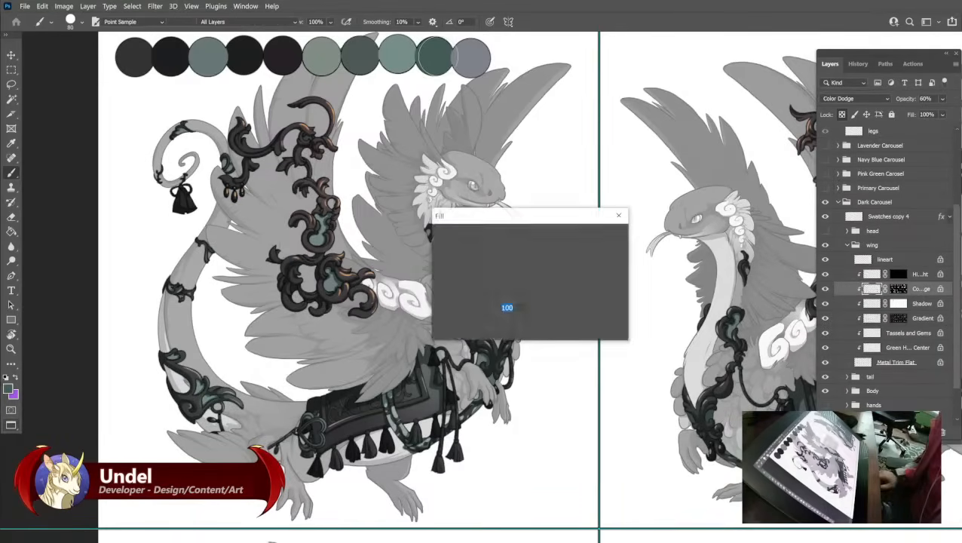
key("Return")
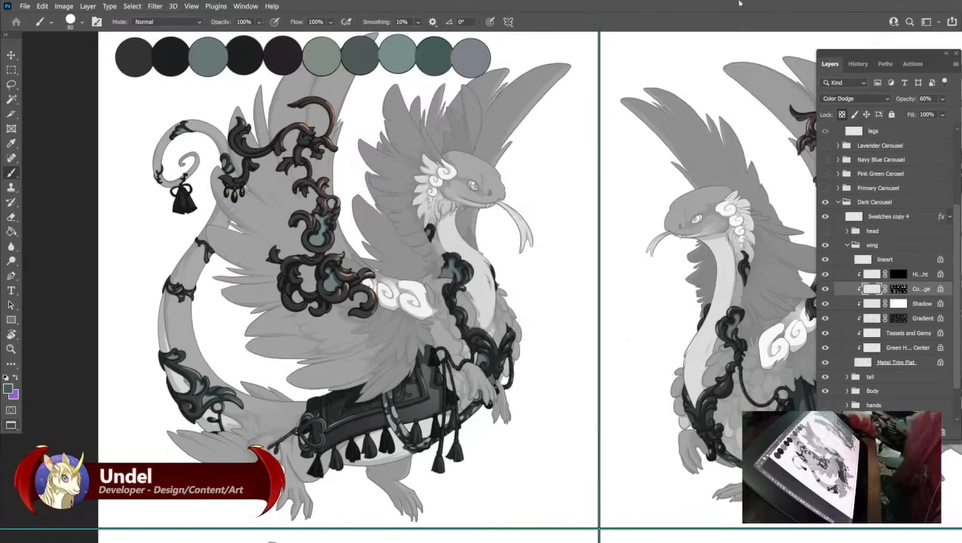
left_click(919, 275)
left_click(475, 56, "alt")
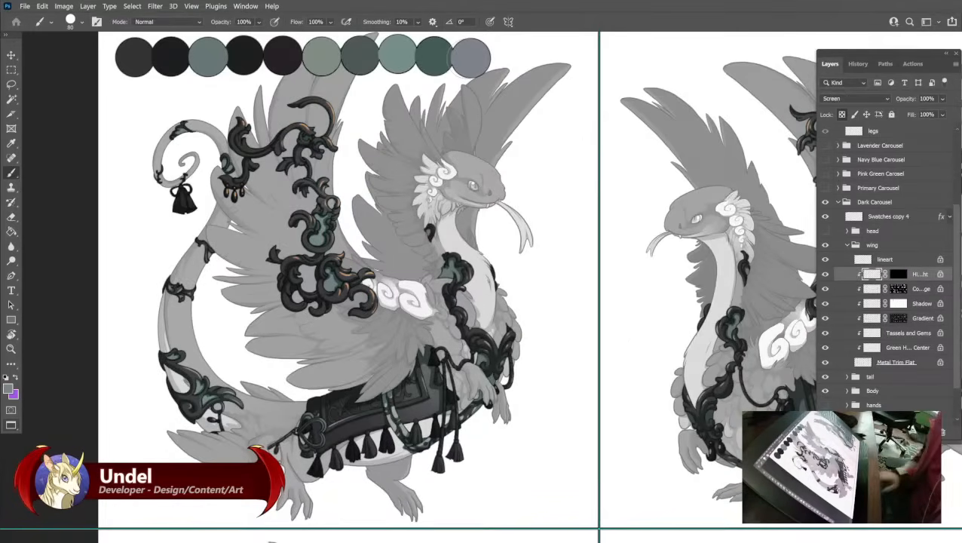
key("shift+F5")
key("Return")
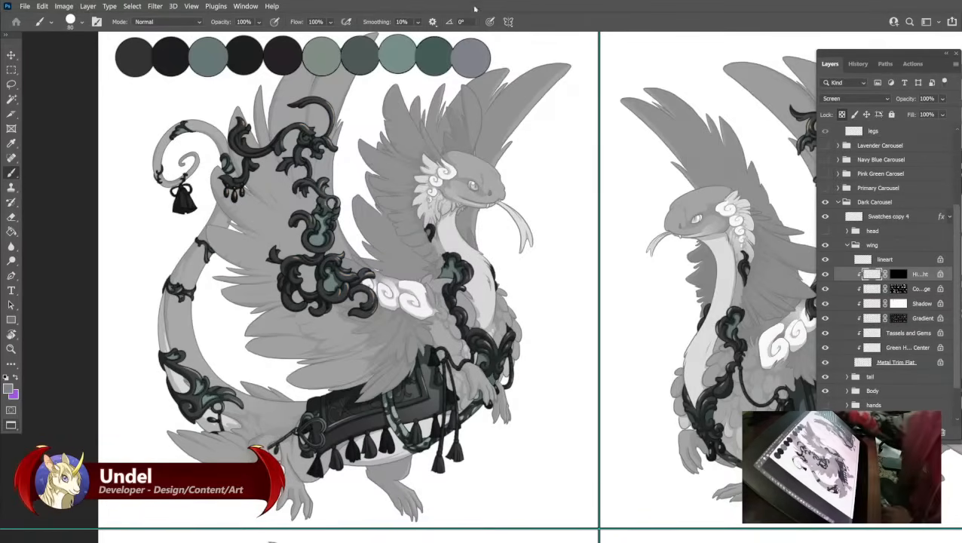
Switch from the wing group to the Dark Carousel head group and fill its Metal Trim Flat layer with the first swatch's dark grey.
left_click(846, 246)
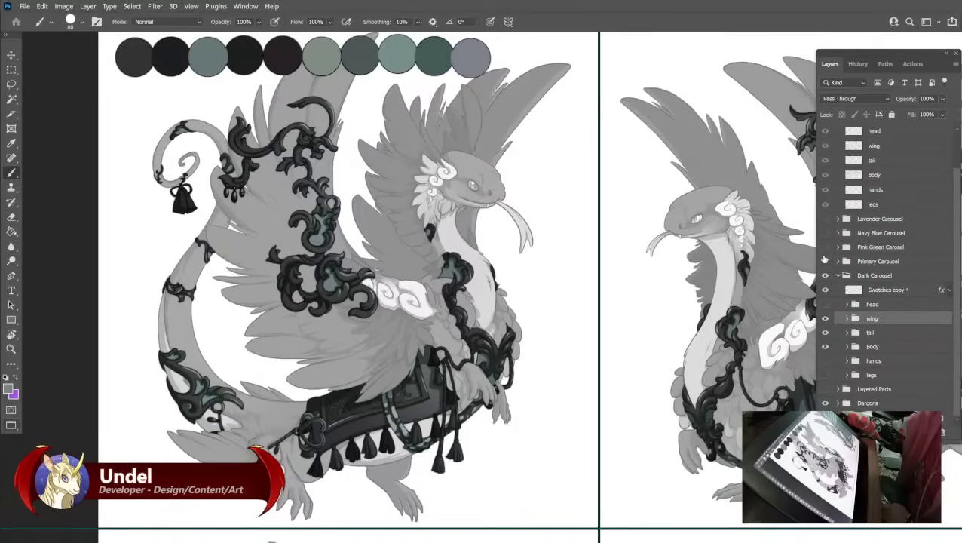
left_click(847, 304)
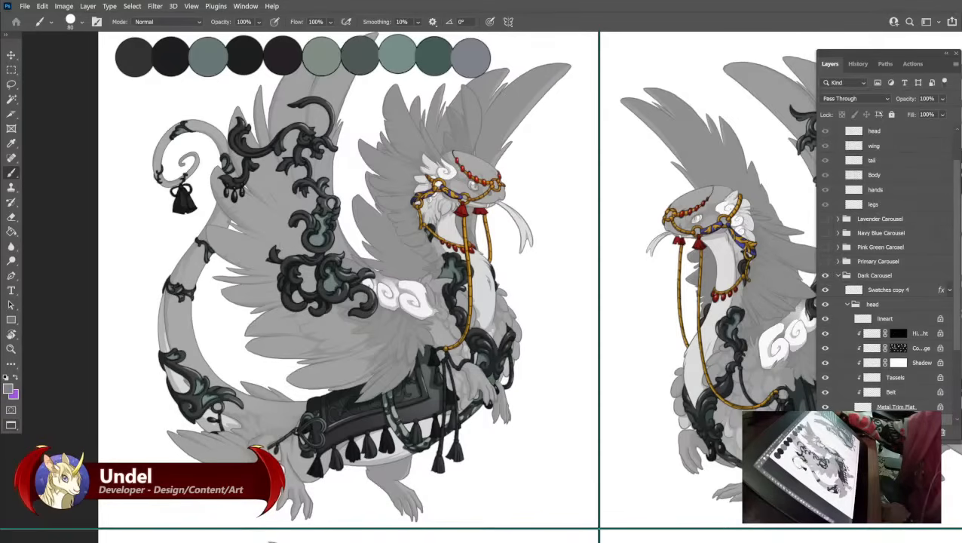
scroll(884, 320, "down", 2)
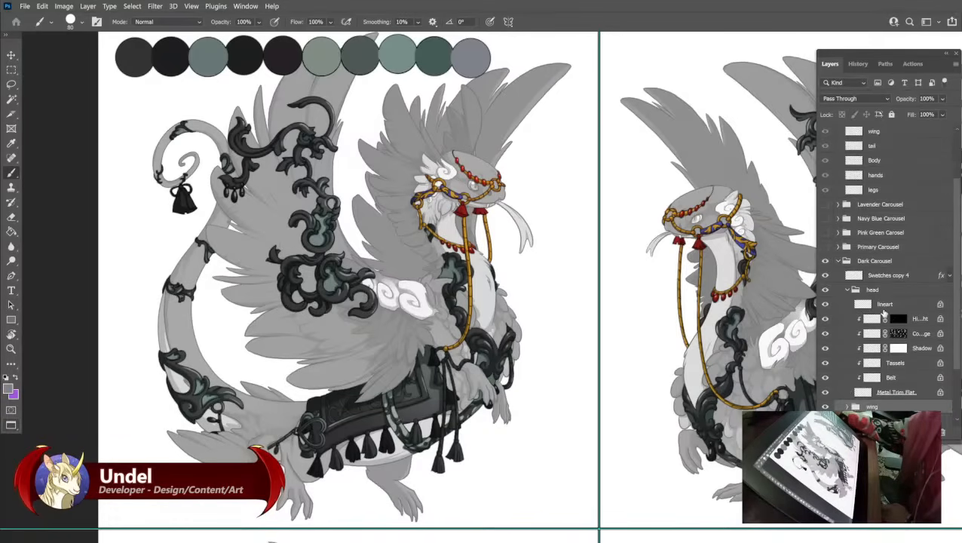
left_click(888, 333)
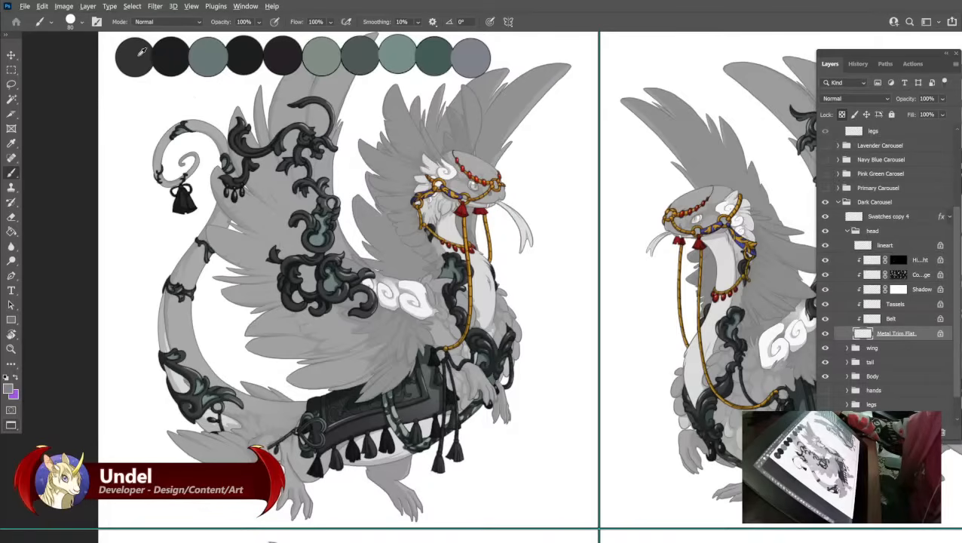
left_click(135, 57, "alt")
key("shift+F5")
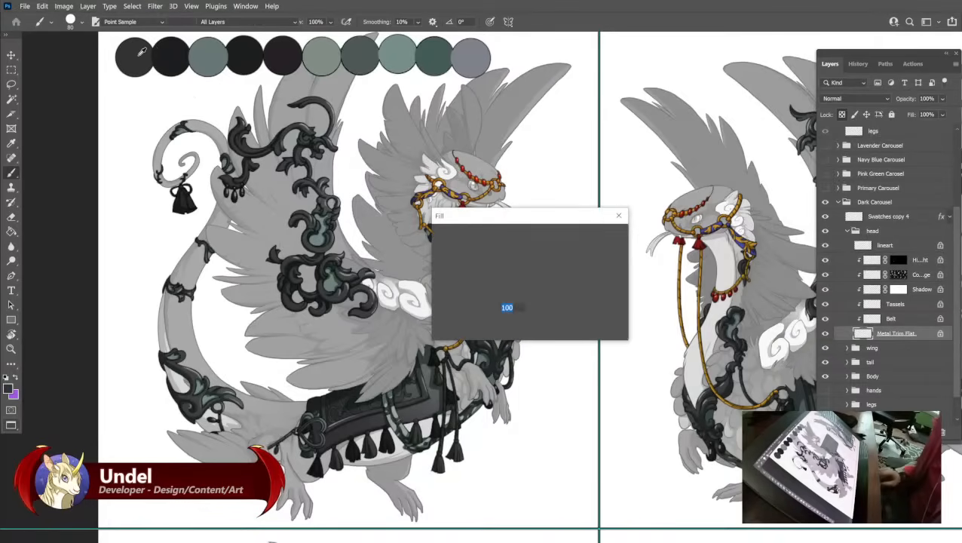
key("Return")
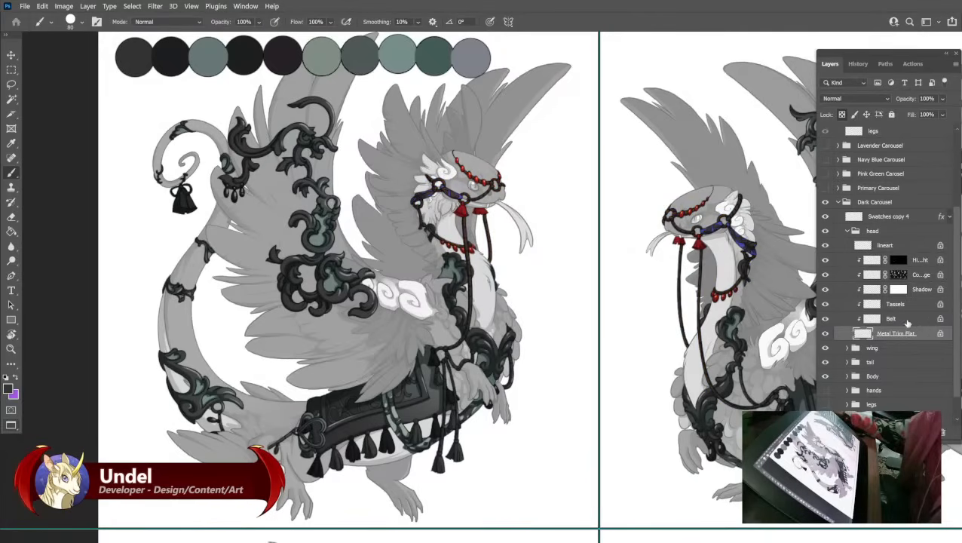
Fill the head's Belt layer with the sixth swatch's grey-green and its Tassels layer with the second swatch's near-black.
left_click(907, 321)
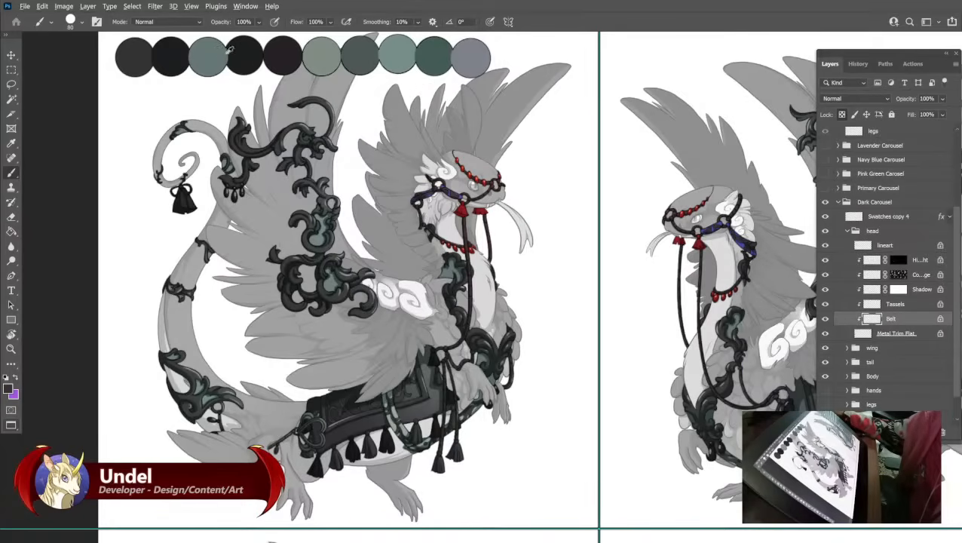
left_click(328, 48, "alt")
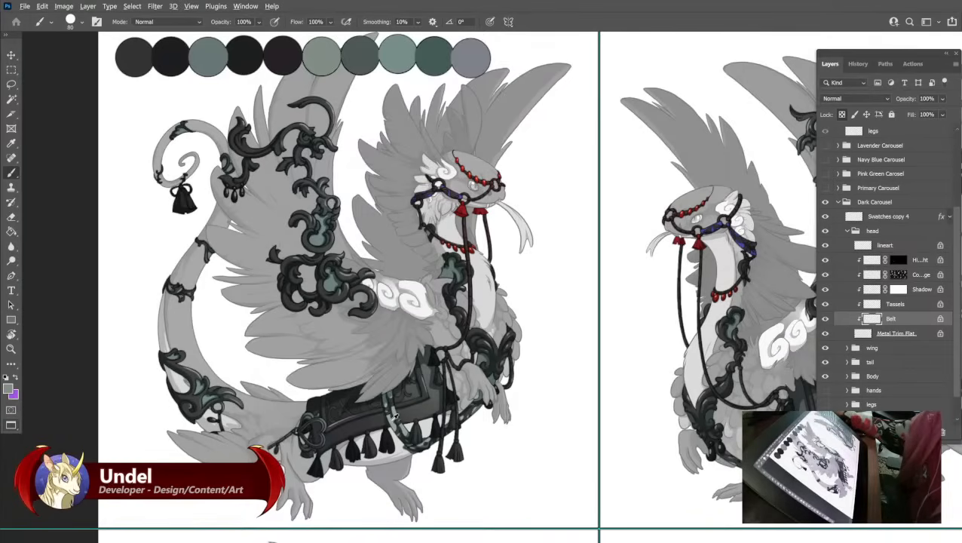
key("shift+BackSpace")
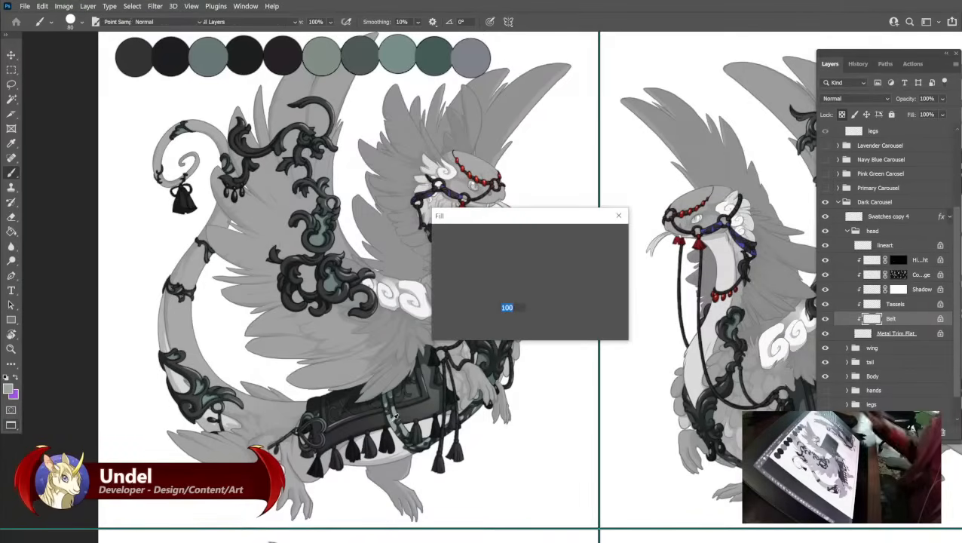
key("Return")
left_click(892, 303)
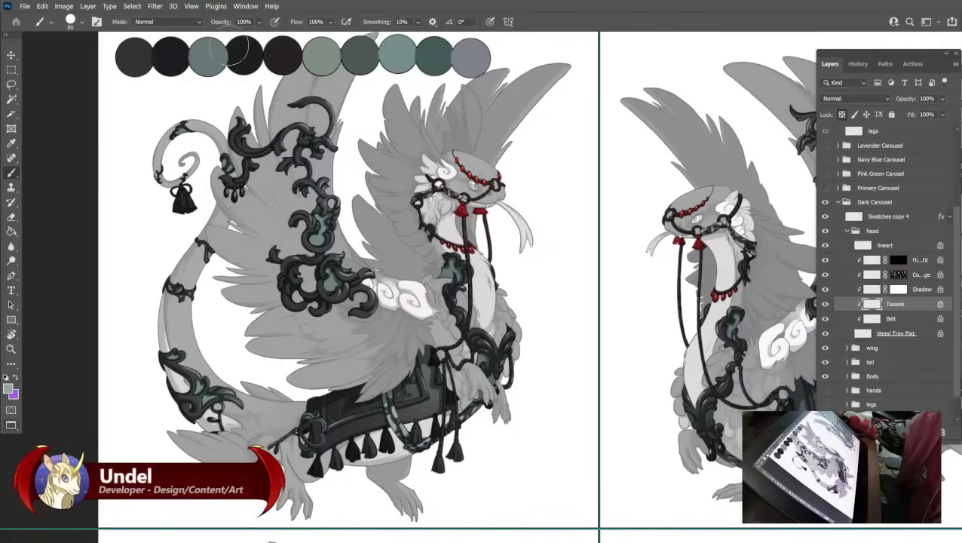
left_click(167, 56, "alt")
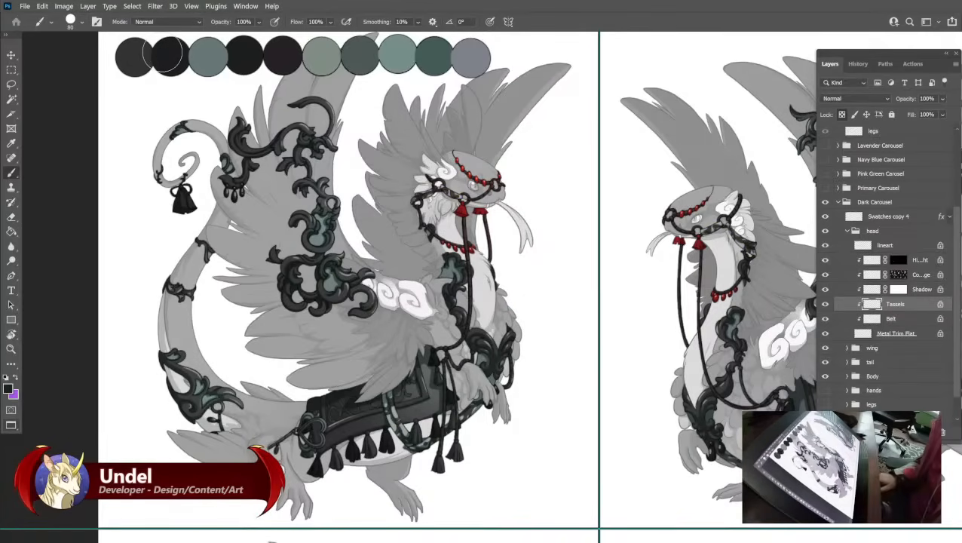
key("shift+F5")
key("Return")
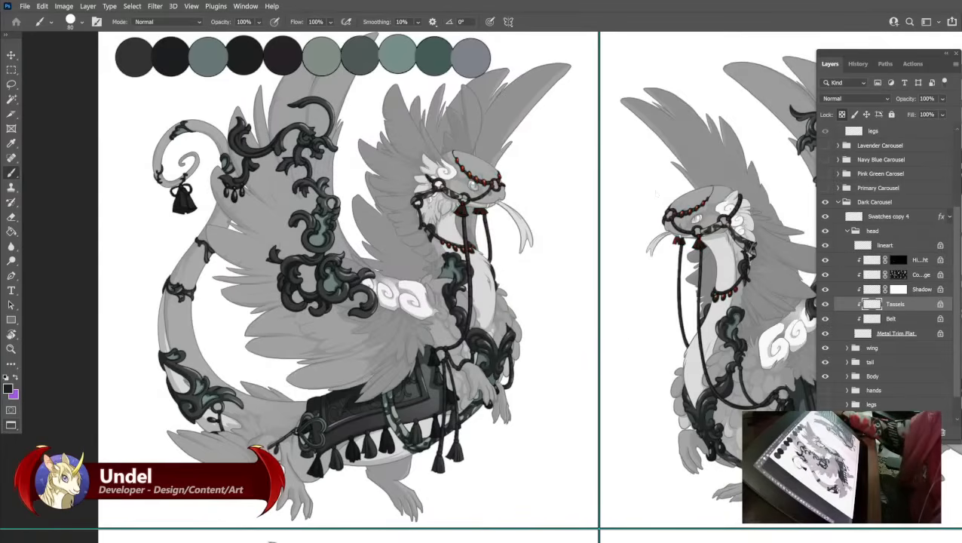
Fill the head's Shadow layer with the eighth swatch's light teal.
left_click(915, 291)
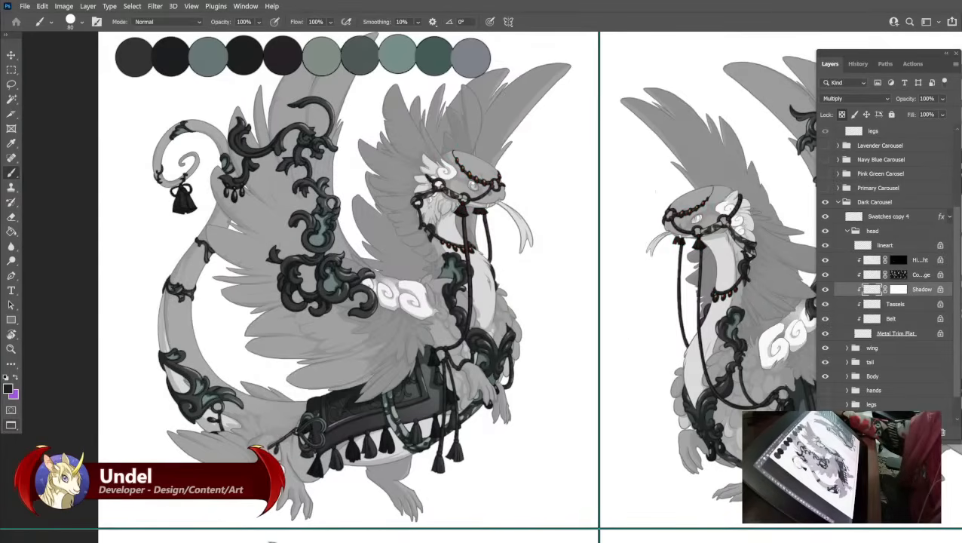
left_click(400, 57, "alt")
key("shift+F5")
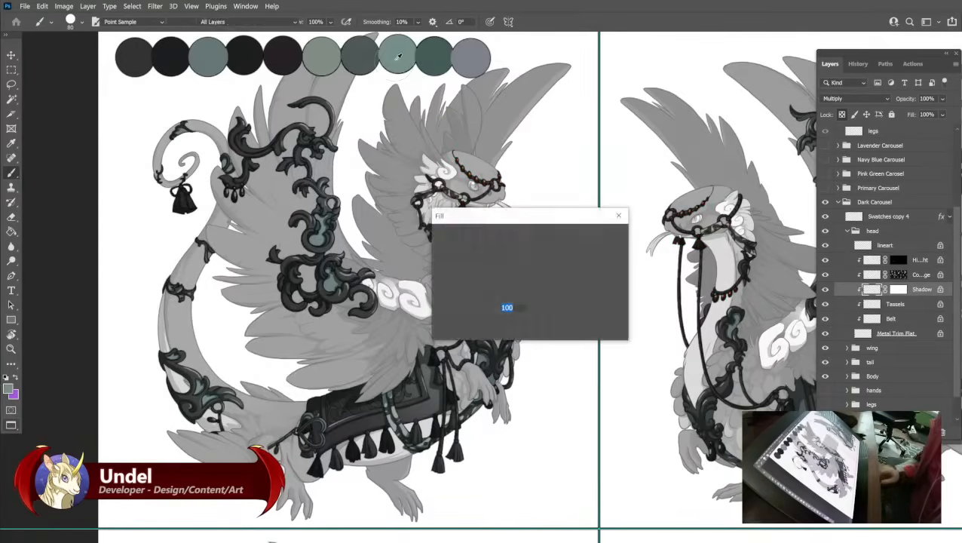
key("Return")
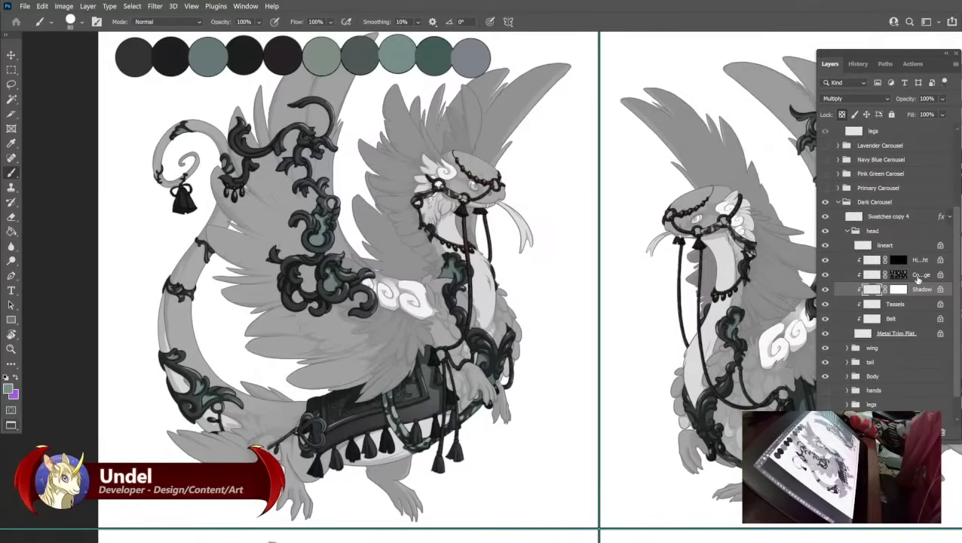
Fill the head's Co...ge layer with the ninth swatch's dark green and its Hi...ht layer with the tenth swatch's blue-grey.
left_click(917, 276)
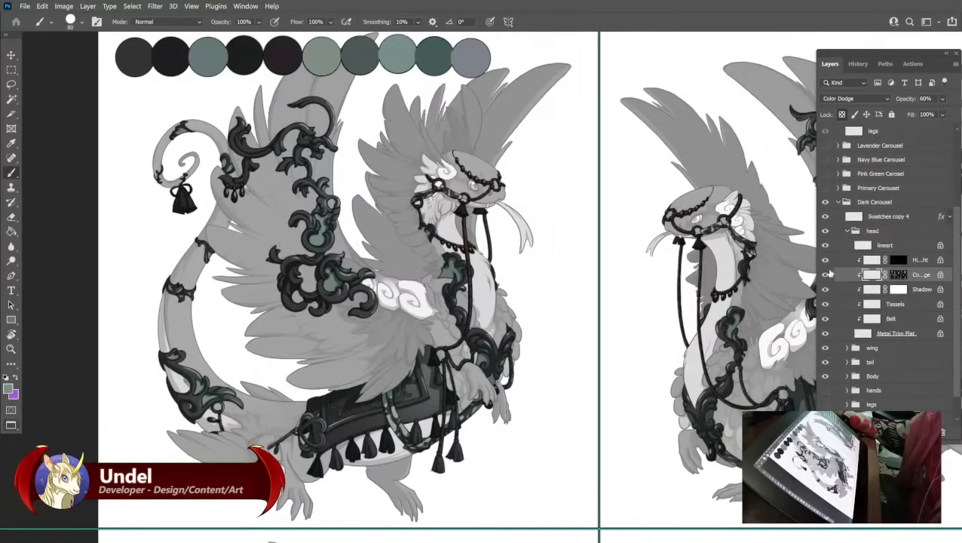
left_click(443, 58, "alt")
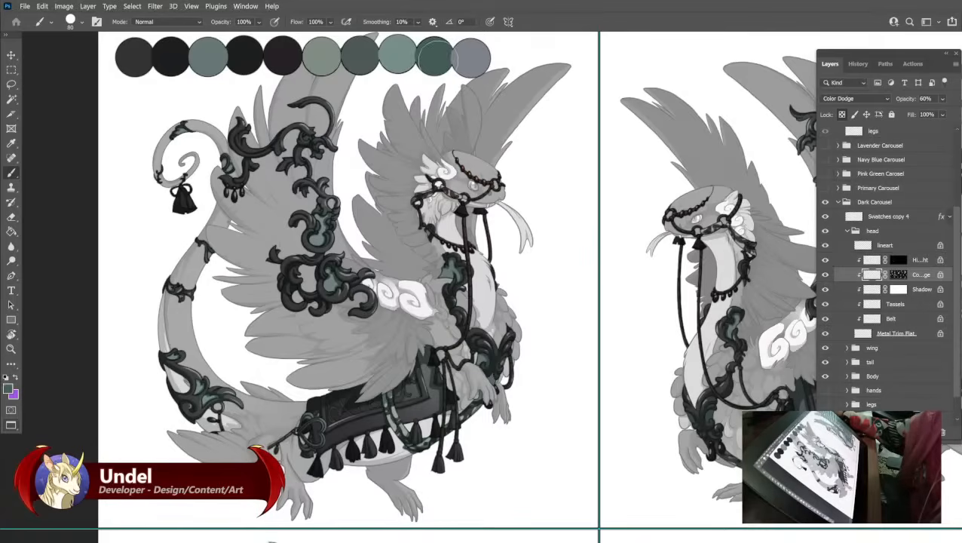
key("shift+BackSpace")
key("Return")
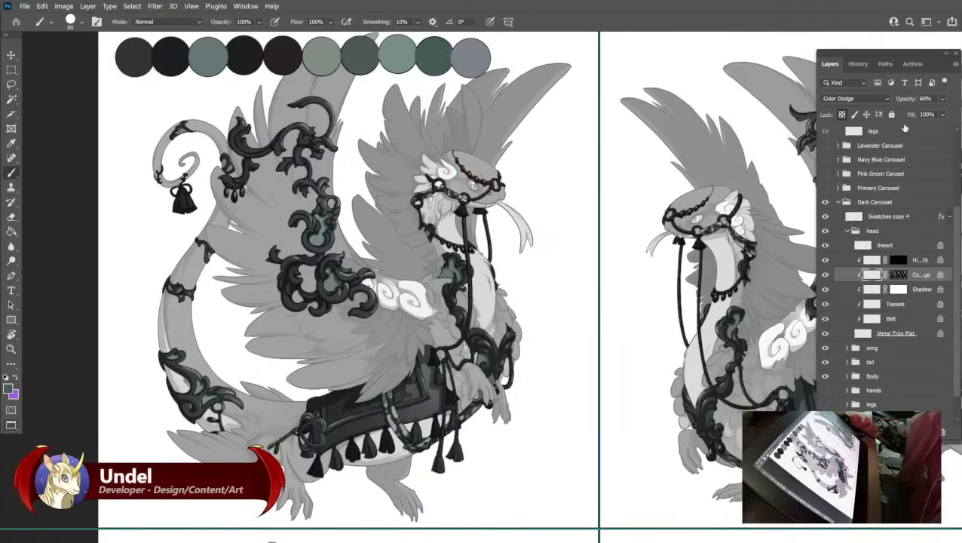
left_click(918, 260)
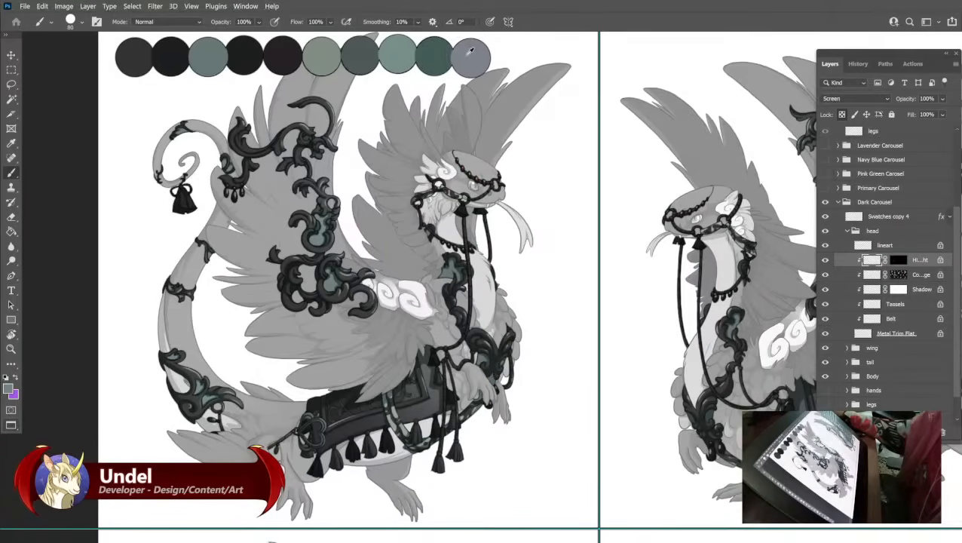
key("shift+BackSpace")
key("Return")
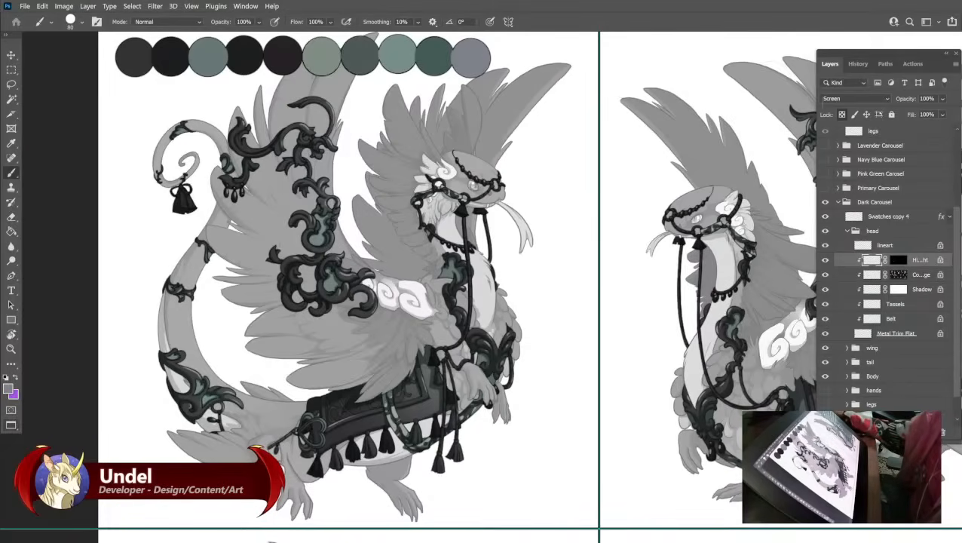
Switch from the head group to the Dark Carousel hands group, show it, and fill its Metal Trim Flat layer with the first swatch's dark grey.
left_click(847, 231)
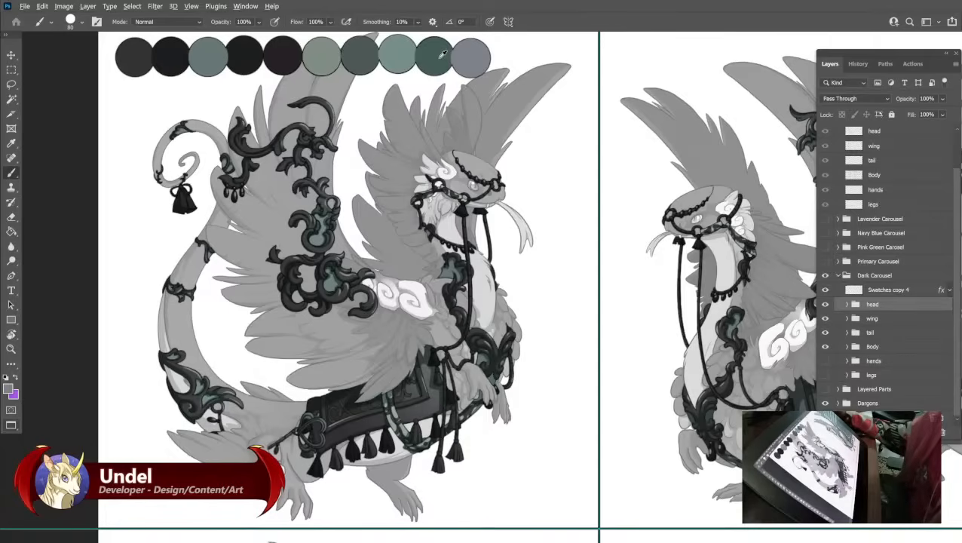
left_click(846, 361)
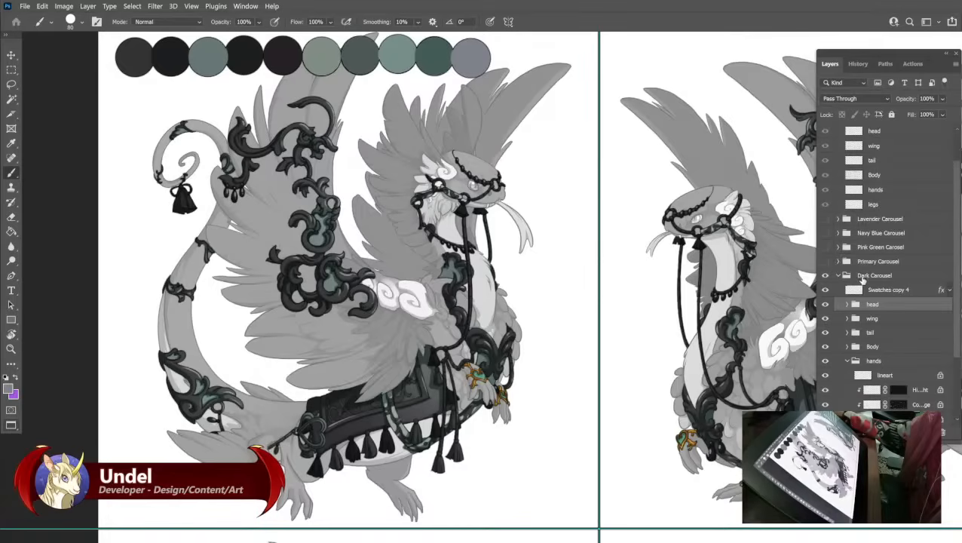
scroll(862, 279, "down", 3)
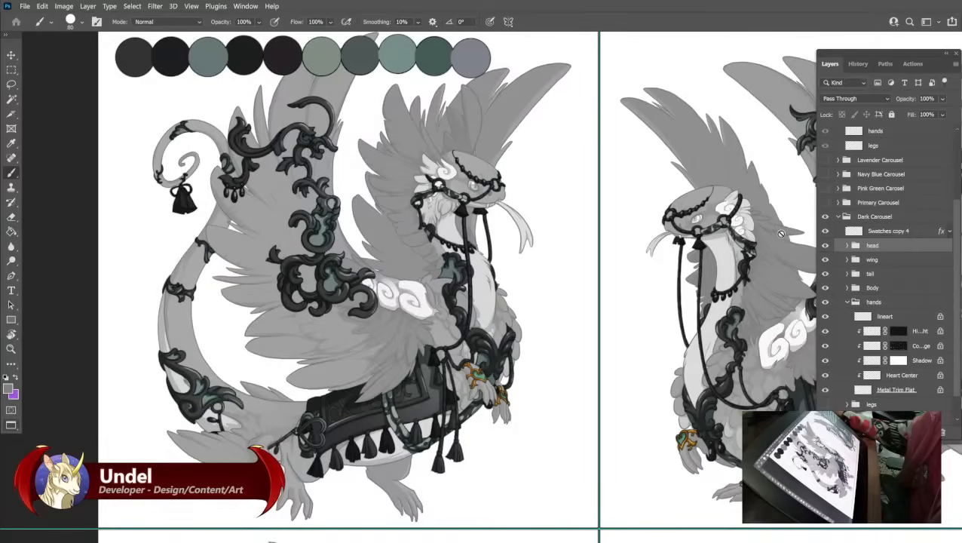
scroll(928, 288, "down", 1)
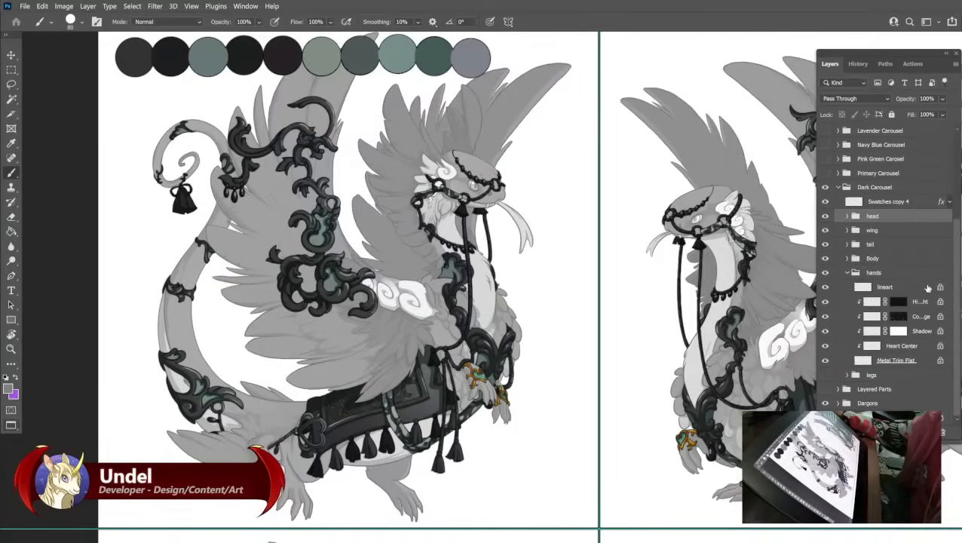
left_click(897, 361)
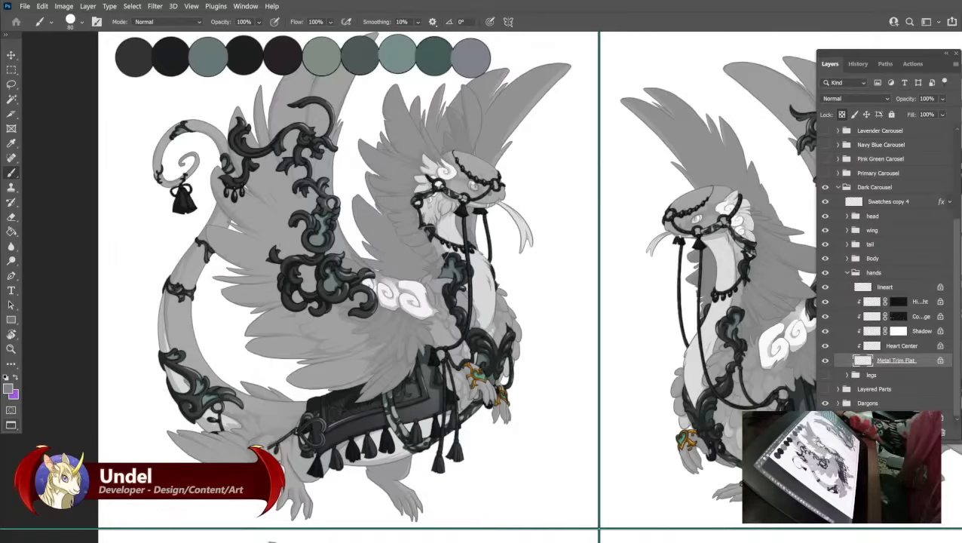
left_click(136, 53, "alt")
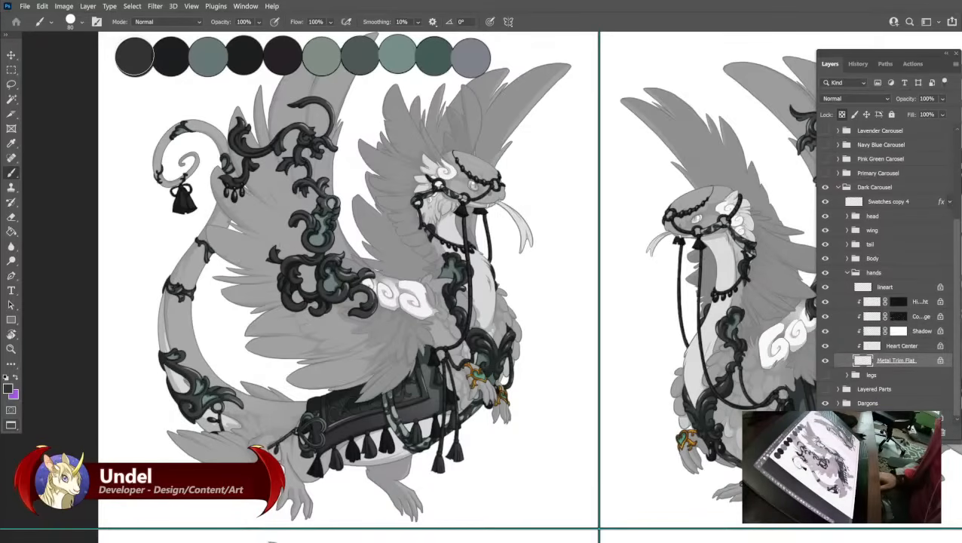
key("shift+F5")
key("Return")
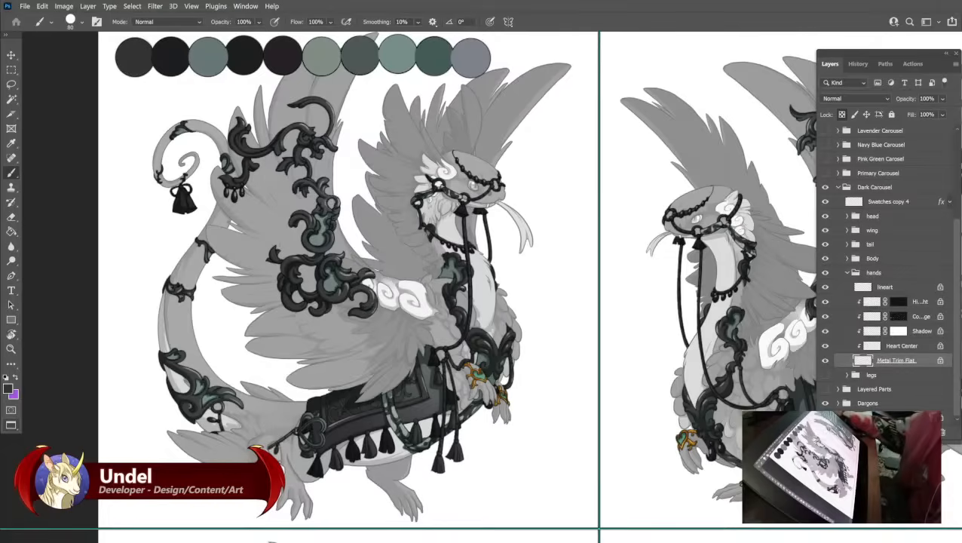
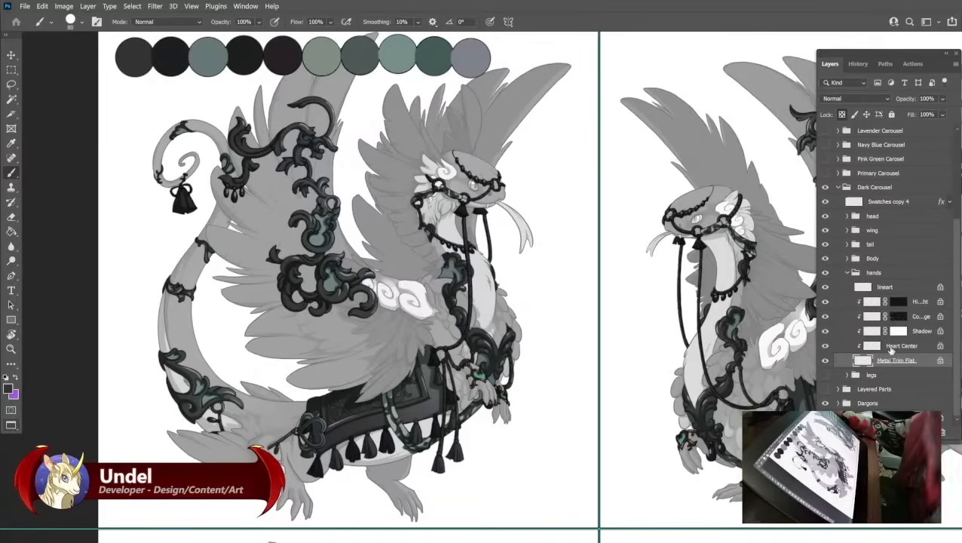
Fill the hands' Heart Center layer with the third swatch's grey-teal and its Shadow layer with the eighth swatch's light teal.
left_click(889, 348)
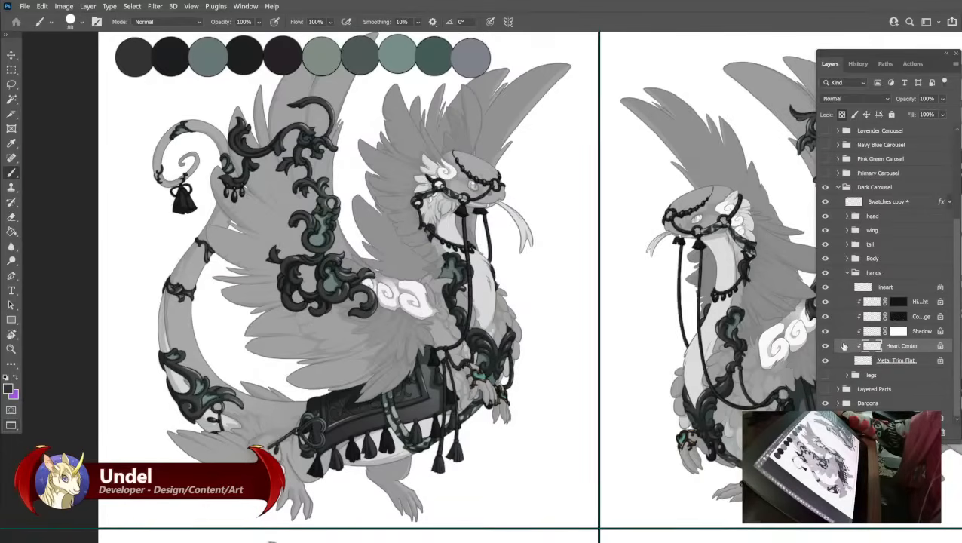
left_click(209, 56, "alt")
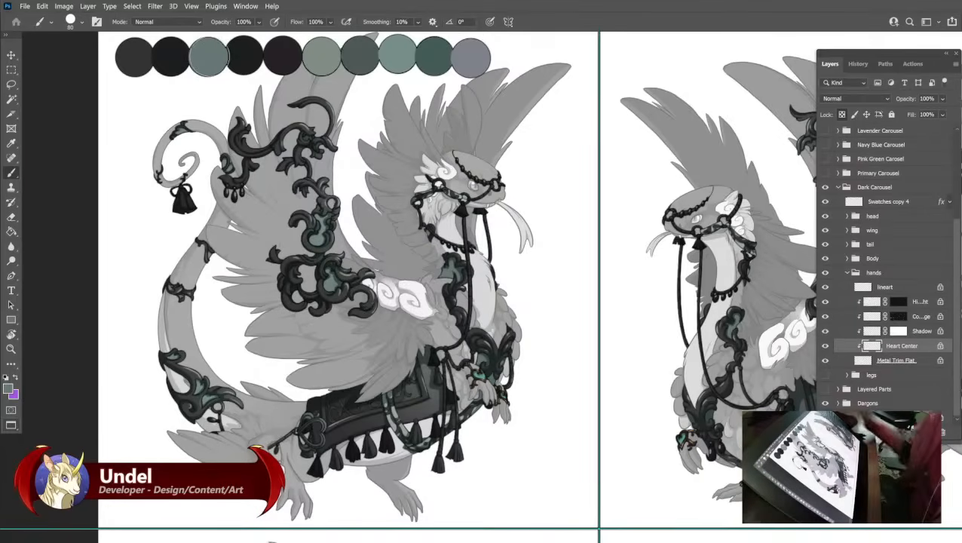
key("shift+BackSpace")
key("Return")
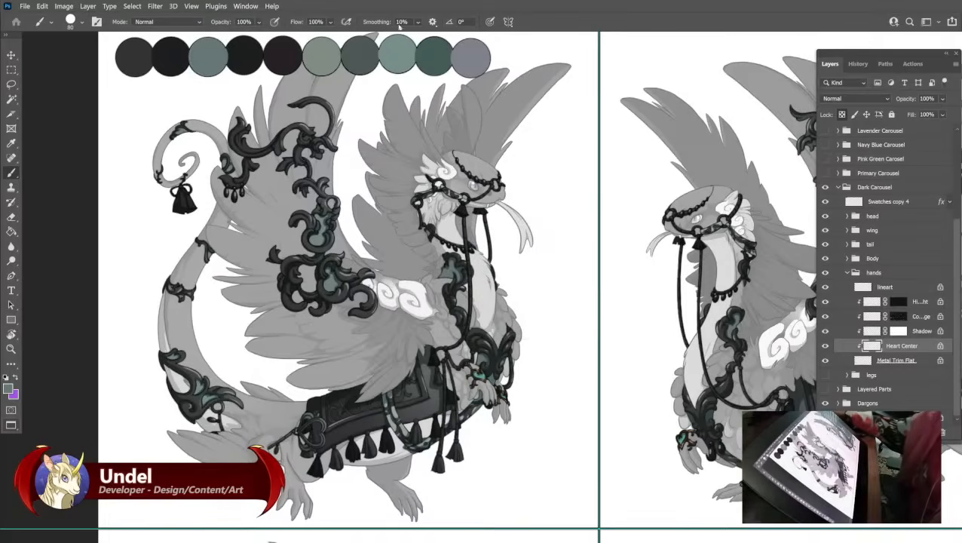
left_click(916, 332)
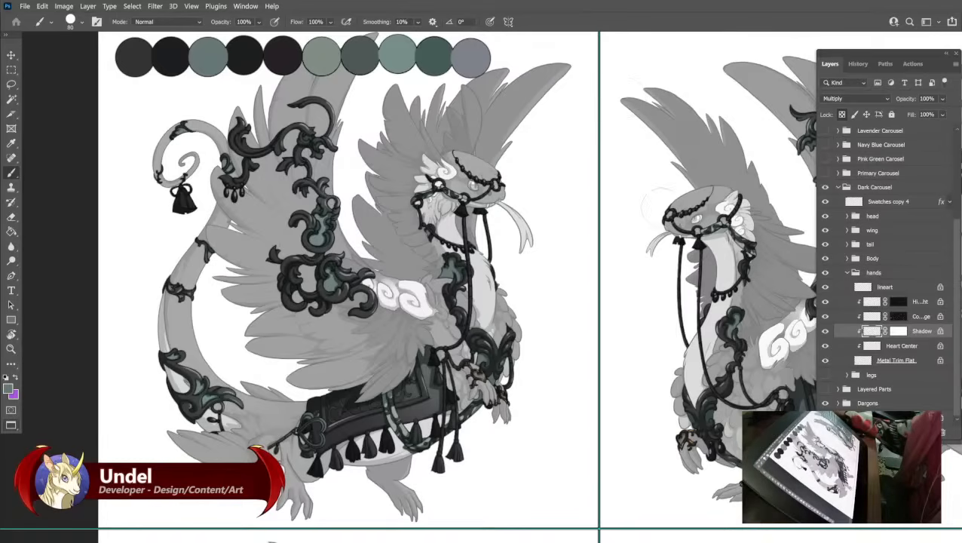
left_click(400, 50, "alt")
key("shift+F5")
key("Return")
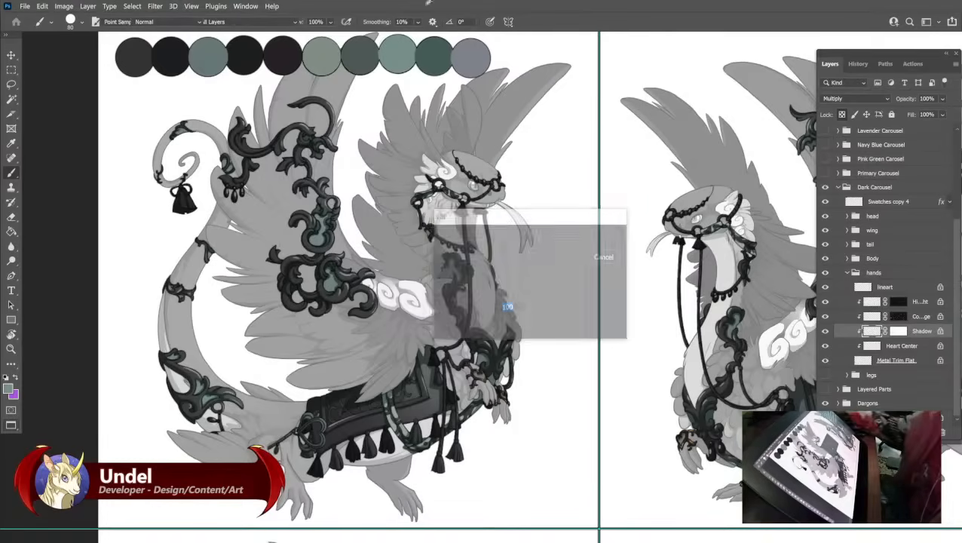
Fill the hands' Co...ge layer with the ninth swatch's dark green.
left_click(918, 316)
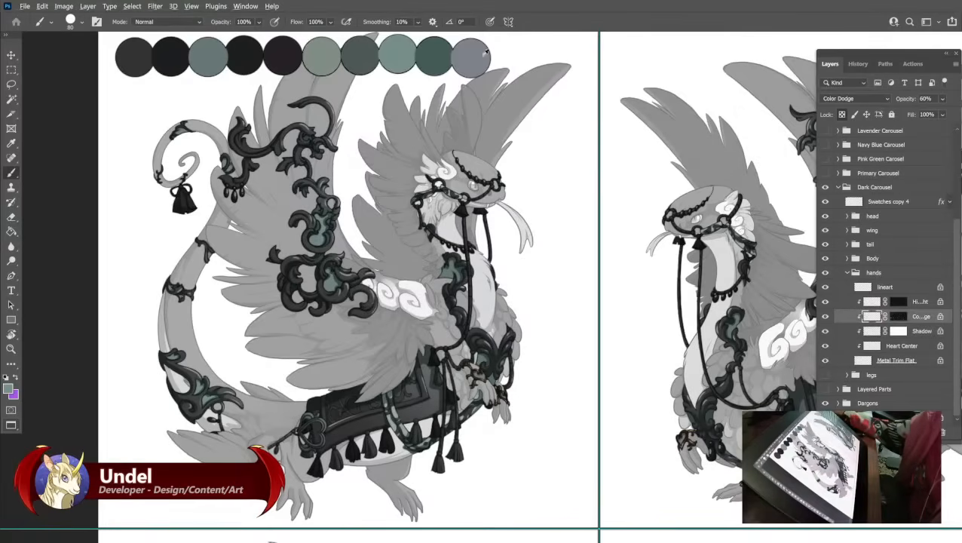
left_click(435, 57, "alt")
key("shift+F5")
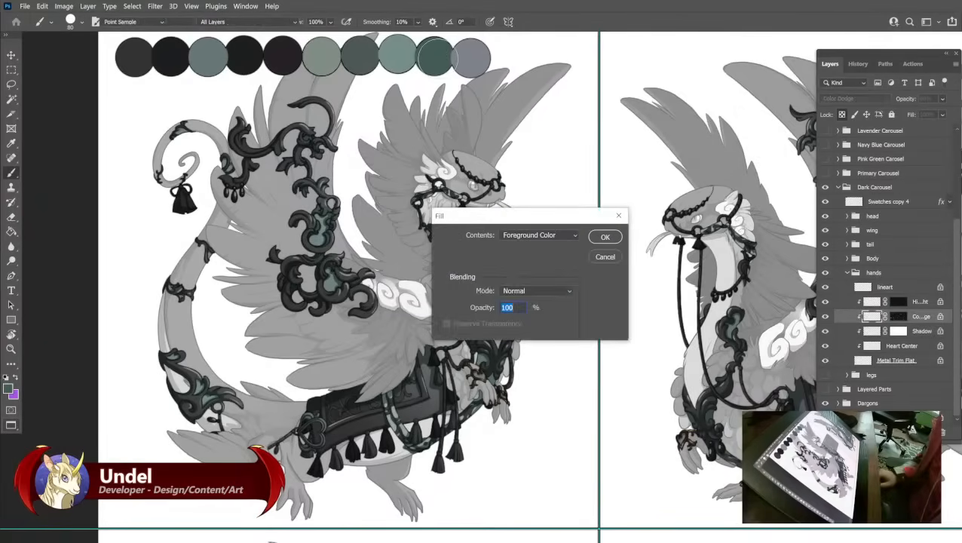
left_click(605, 237)
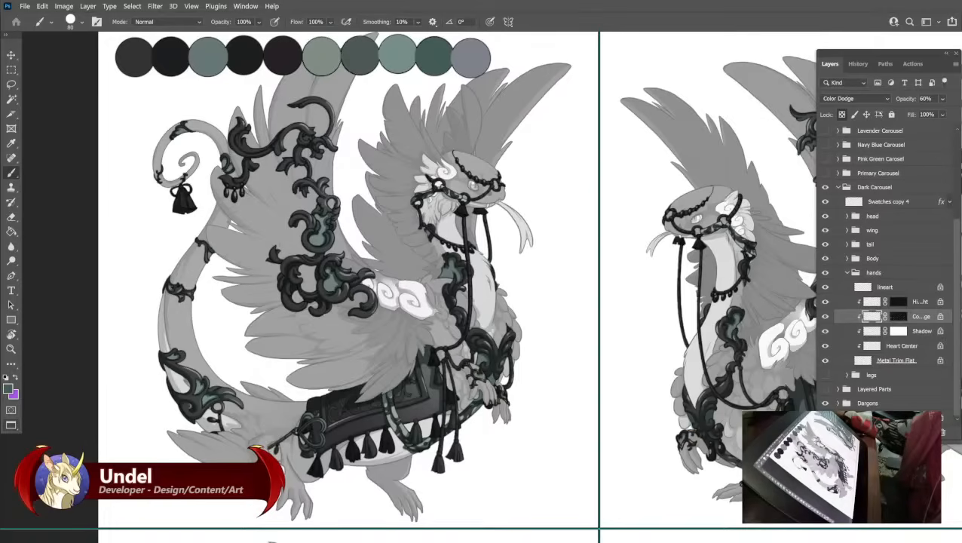
left_click(922, 302)
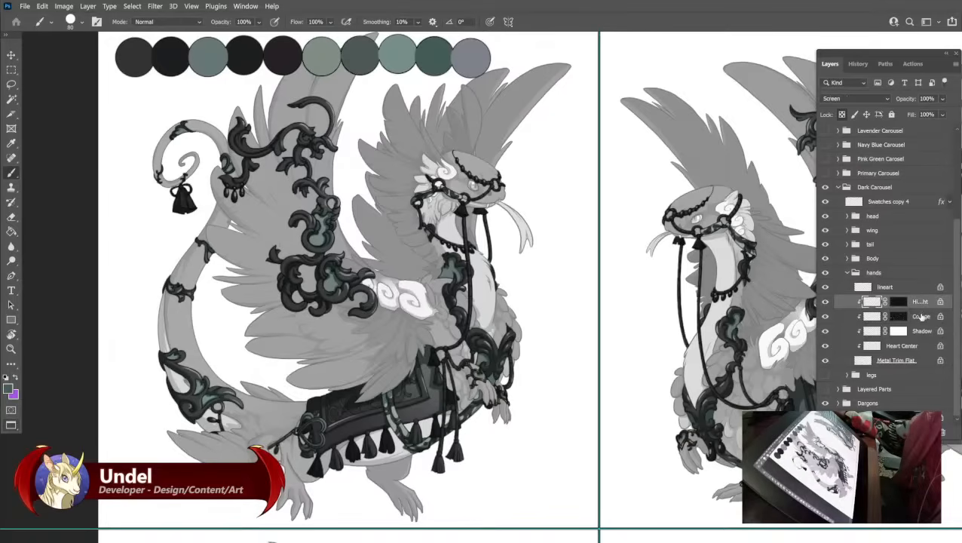
left_click(920, 317)
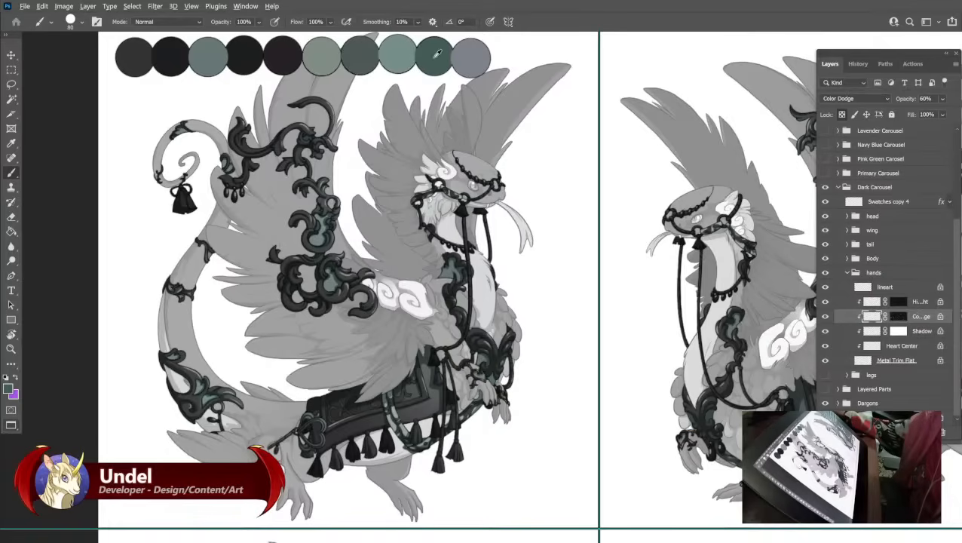
key("shift+F5")
key("Return")
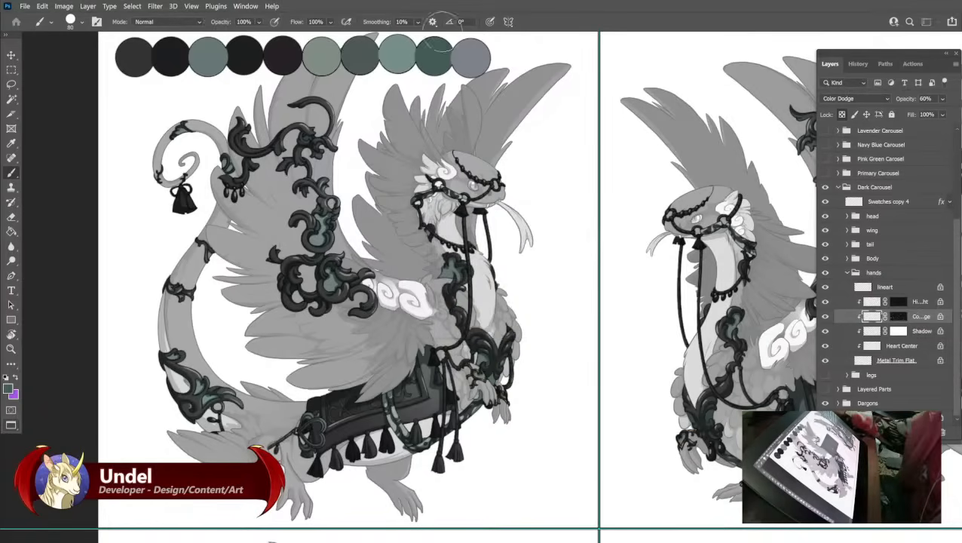
Fill the hands' Hi...ht layer with the tenth swatch's blue-grey.
left_click(917, 303)
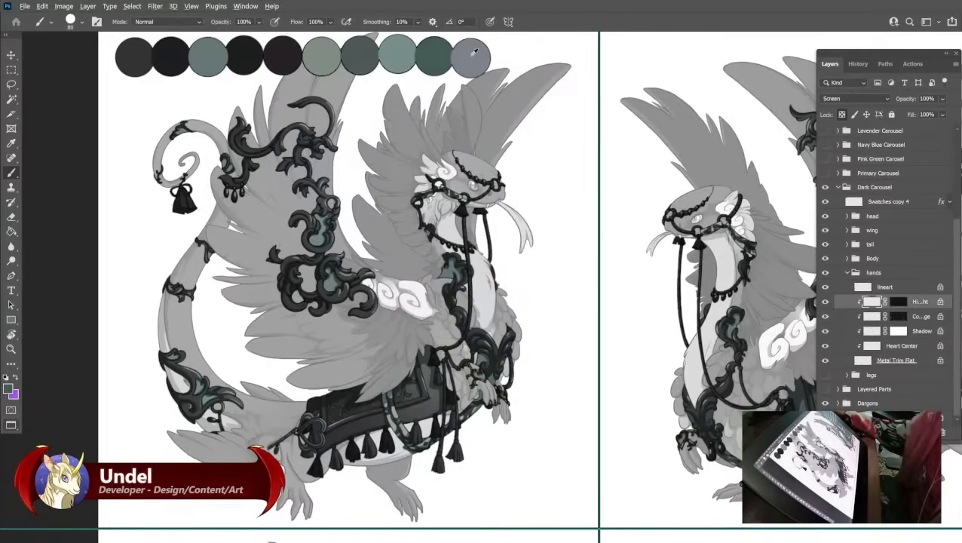
key("shift+F5")
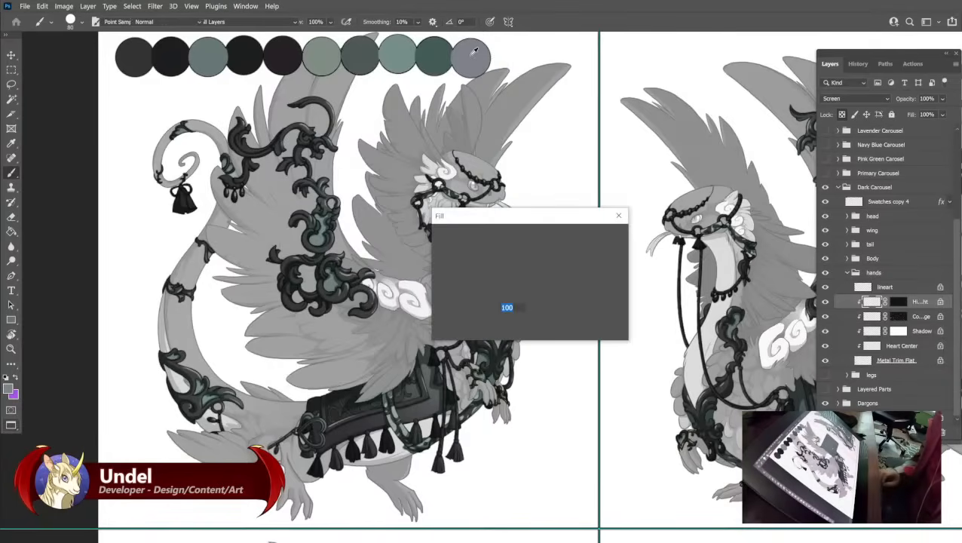
key("Return")
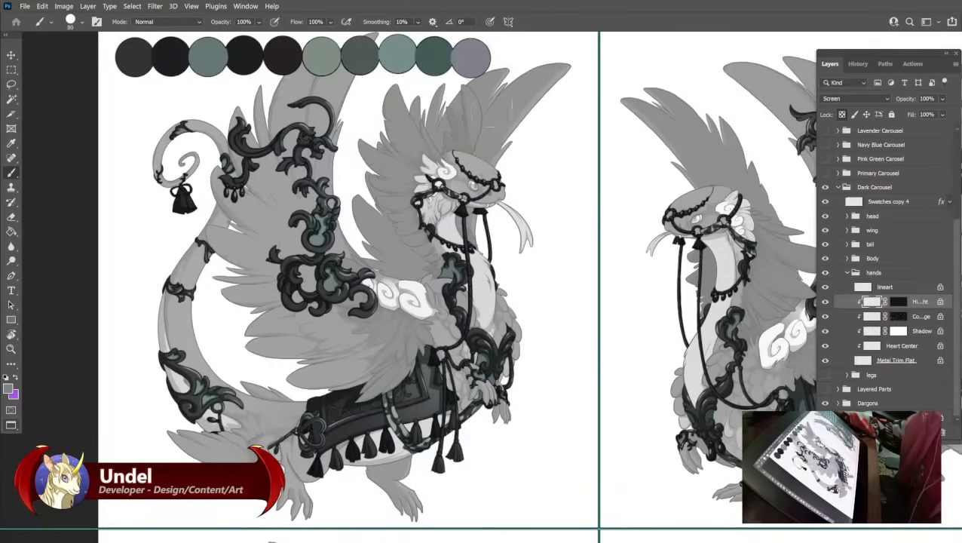
Briefly hide the head, wing, tail and Body groups to check the hands trim, and examine the dark recolour across the dragon poses.
left_click_drag(824, 258, 826, 216)
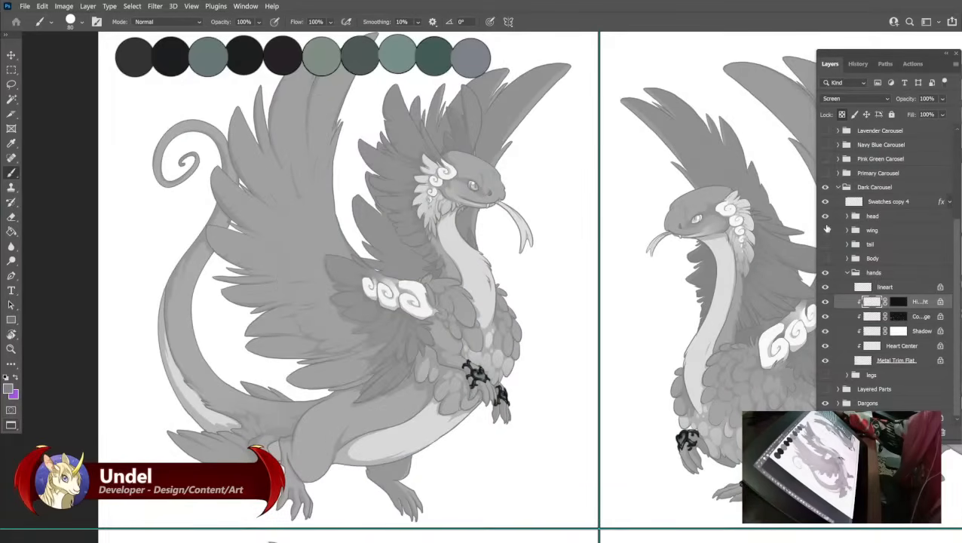
left_click_drag(826, 216, 837, 373)
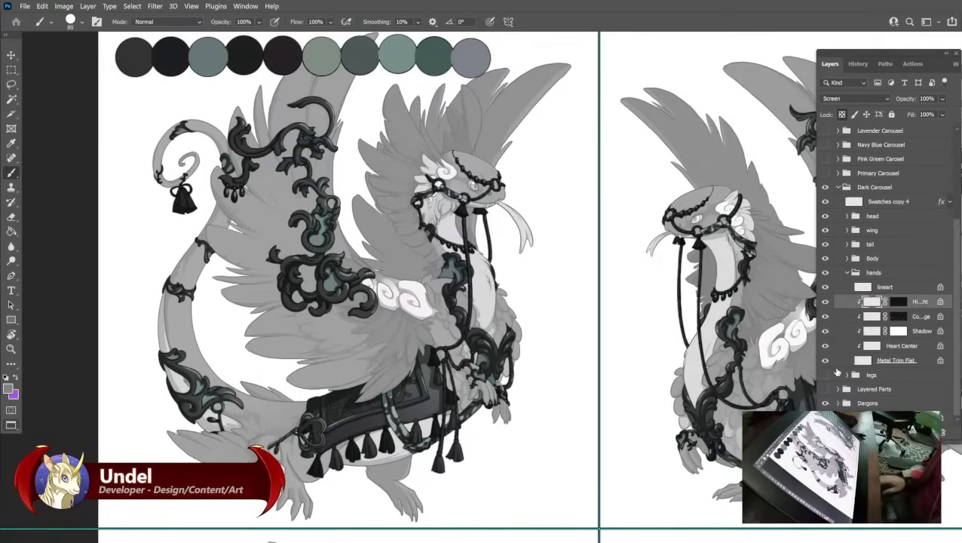
key("ctrl+minus")
key("ctrl+minus")
key("ctrl+minus")
scroll(836, 372, "up", 4)
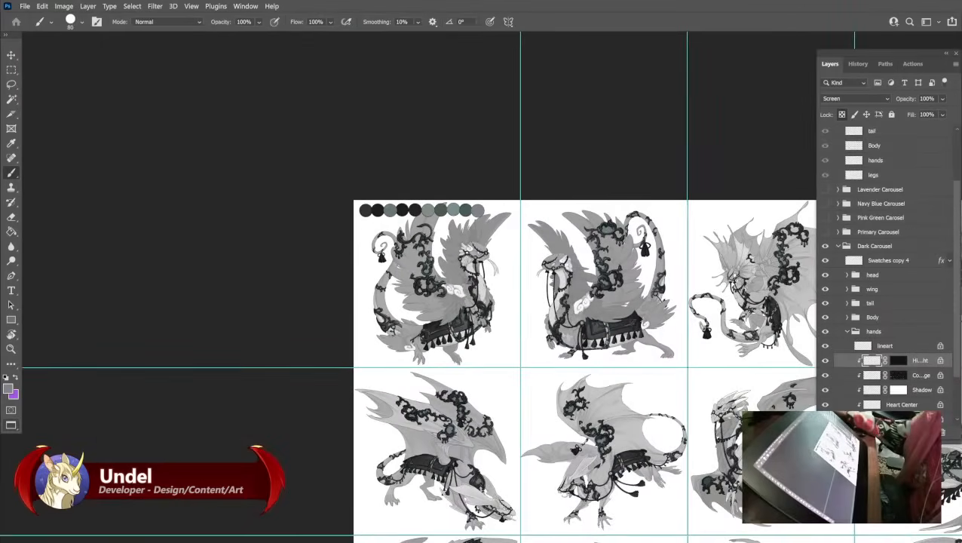
left_click_drag(626, 383, 220, 185)
left_click_drag(538, 380, 322, 190)
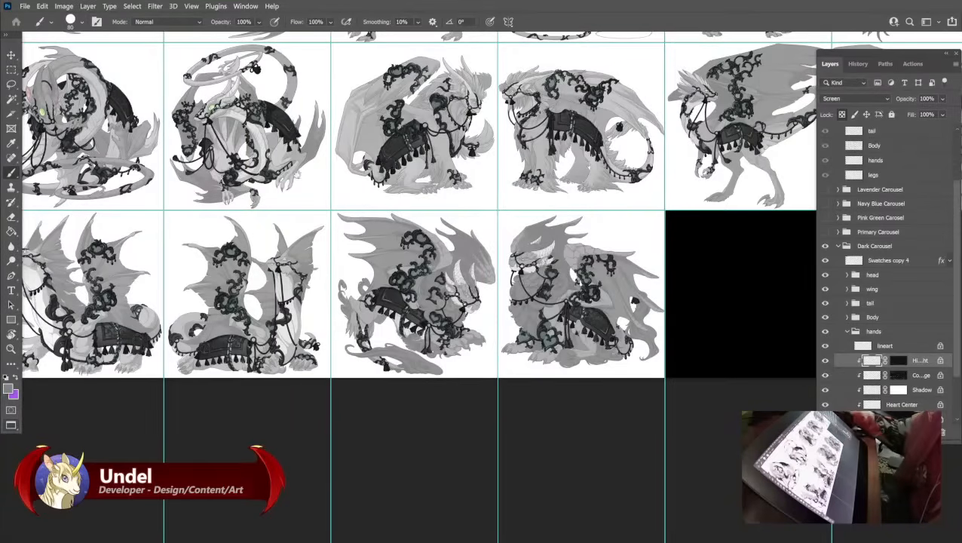
left_click_drag(219, 102, 280, 218)
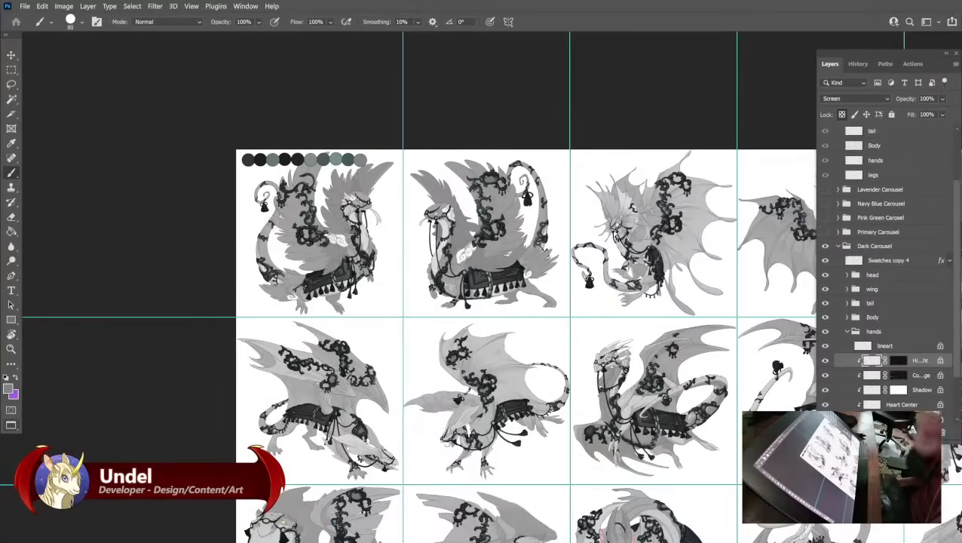
key("ctrl+plus")
key("ctrl+plus")
key("ctrl+plus")
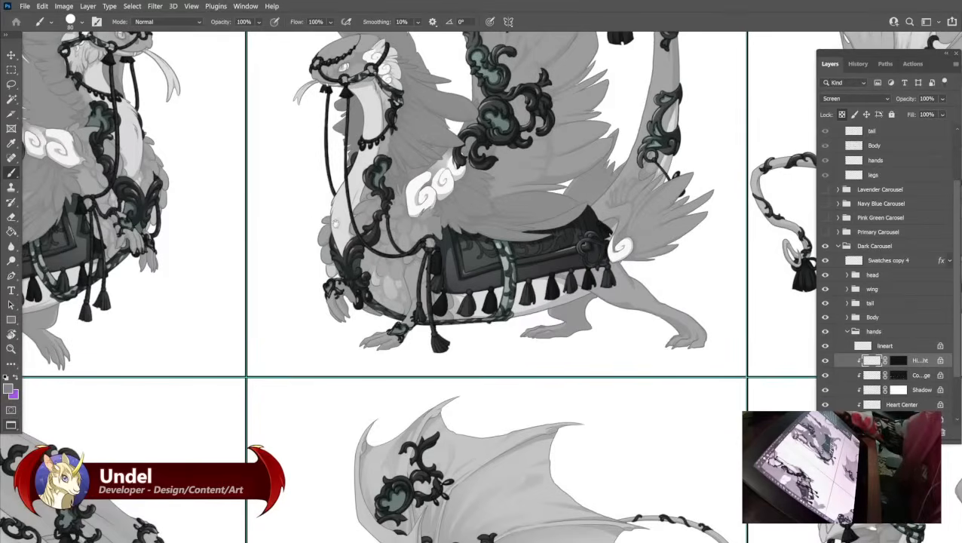
left_click_drag(270, 223, 408, 291)
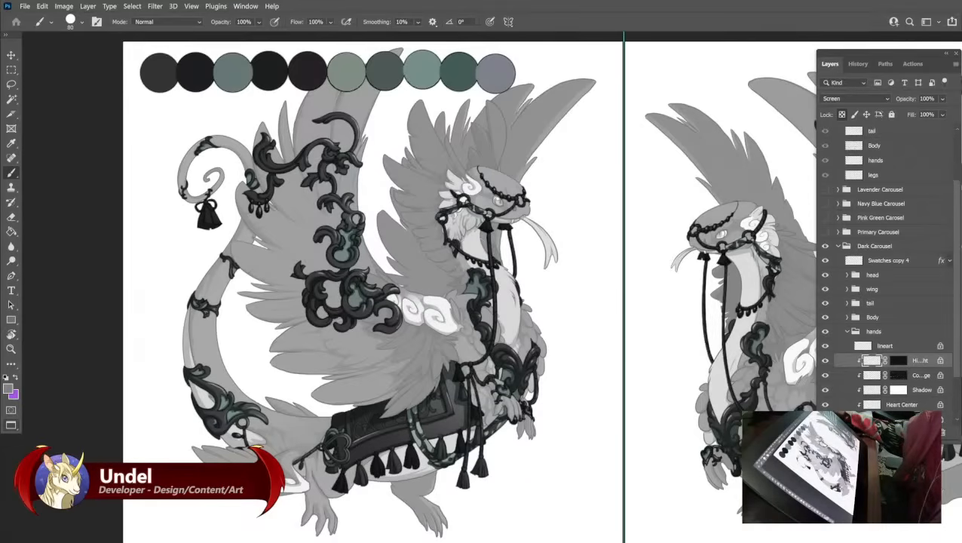
left_click_drag(666, 259, 515, 227)
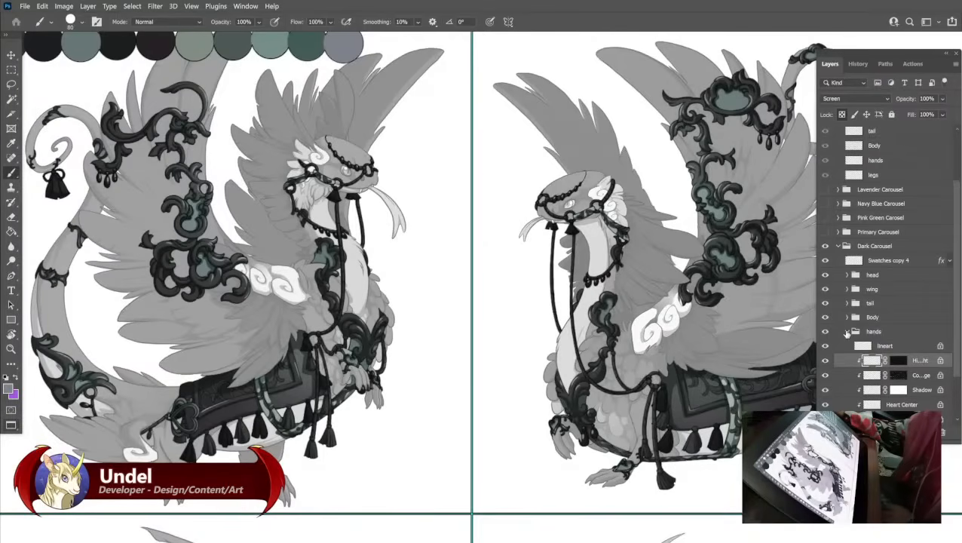
Show the legs group and fill its Metal Trim Flat layer with the first swatch's dark grey.
left_click(846, 333)
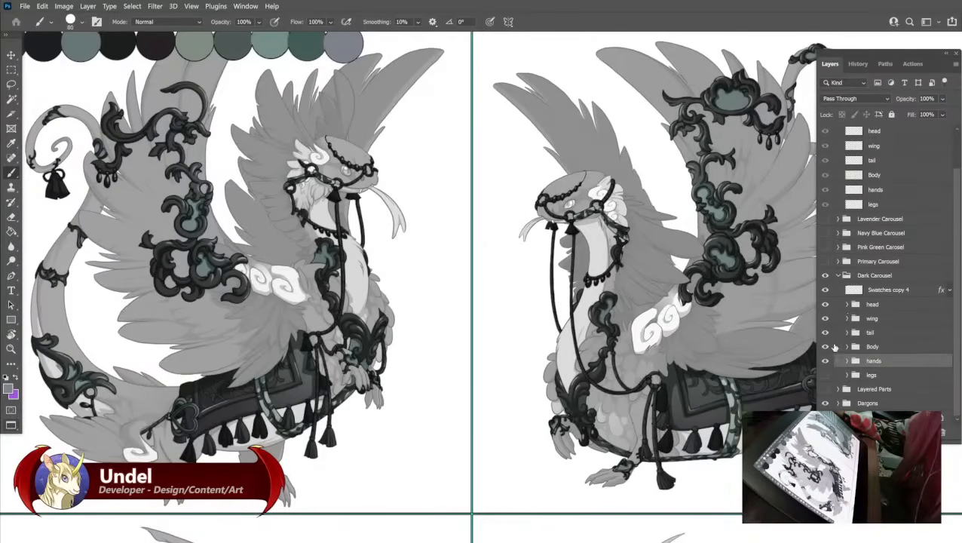
left_click(847, 374)
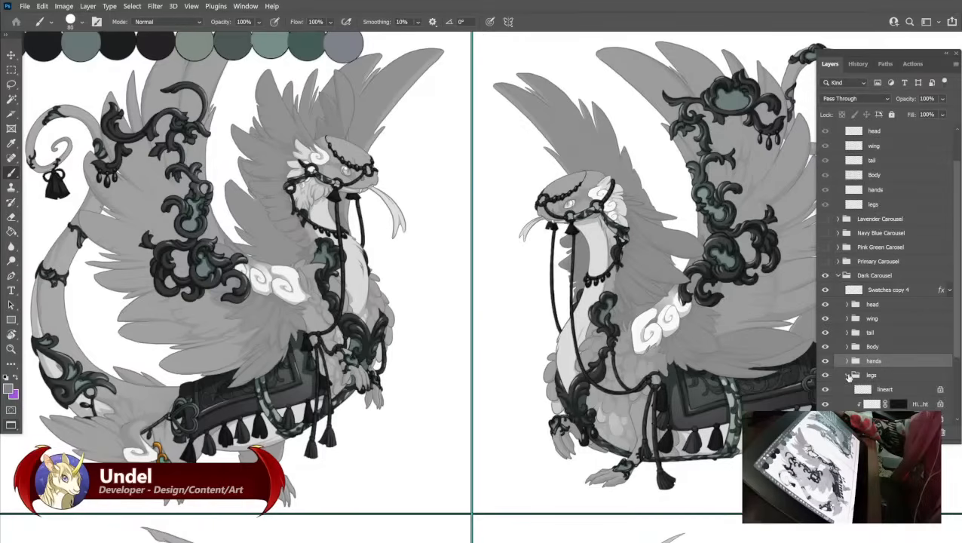
left_click_drag(451, 326, 614, 327)
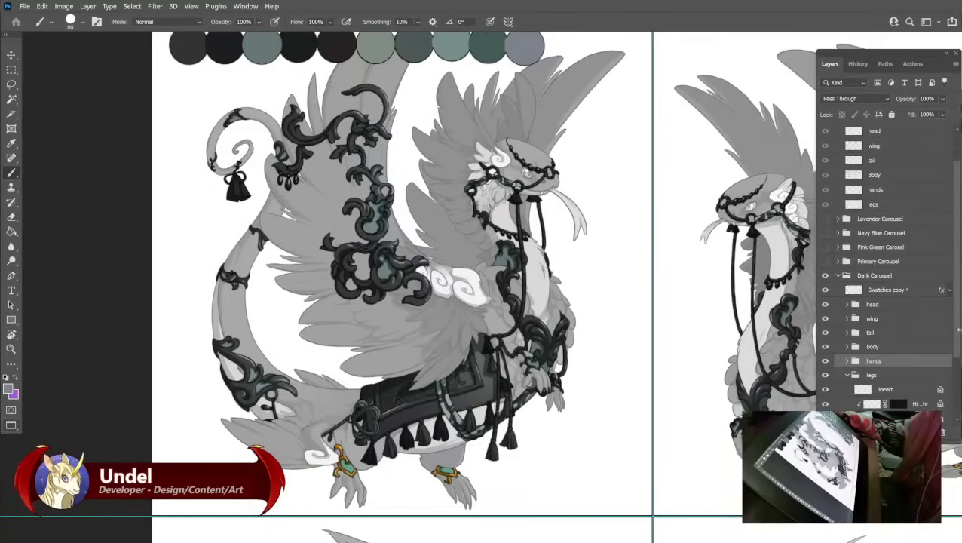
scroll(884, 339, "down", 3)
left_click(886, 375)
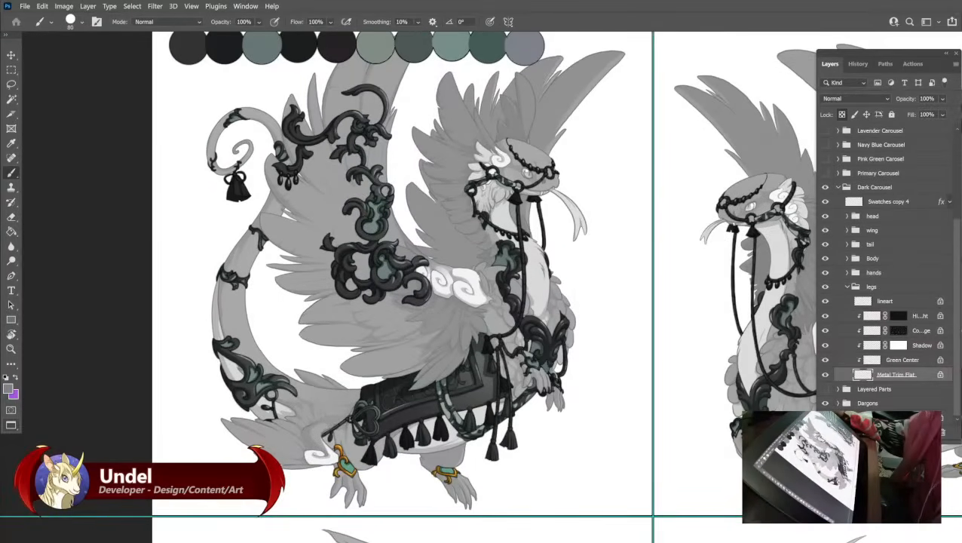
key("shift+F5")
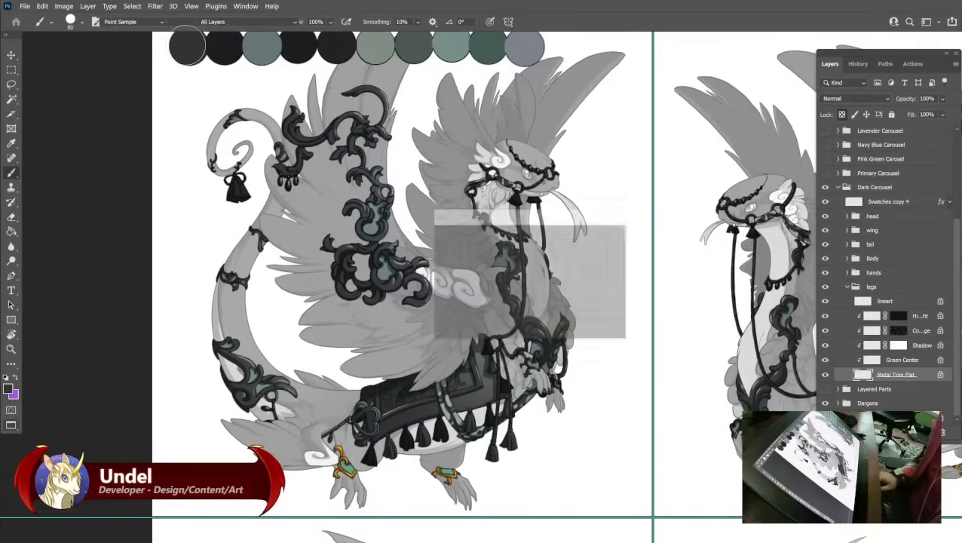
key("Return")
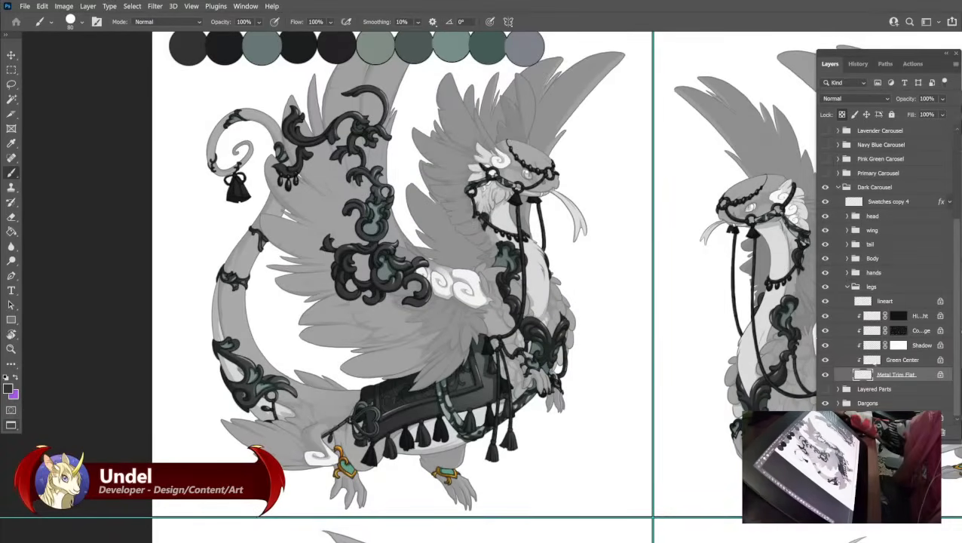
Fill the legs' Green Center layer with the third swatch's grey-teal and the legs' Shadow layer with the same colour.
key("alt+bracketright")
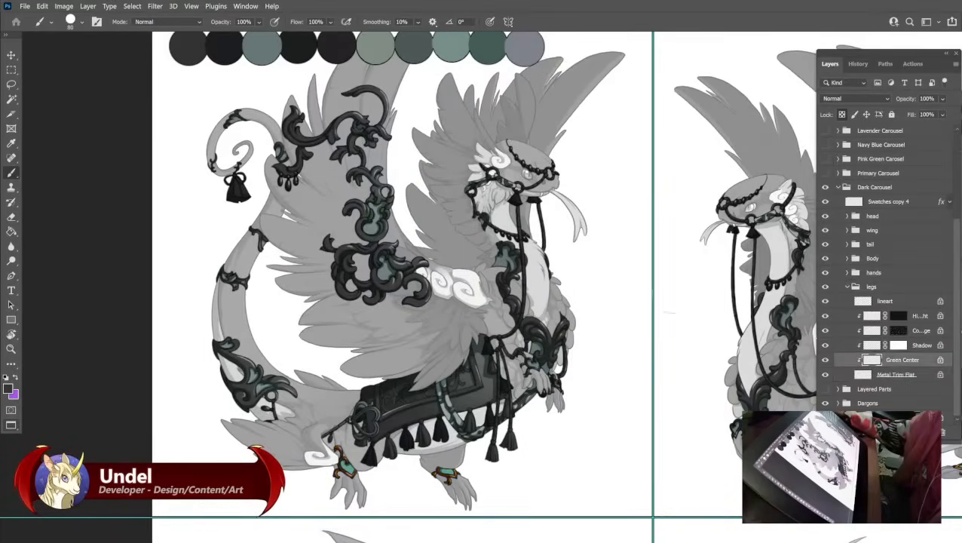
left_click(271, 38, "alt")
key("shift+F5")
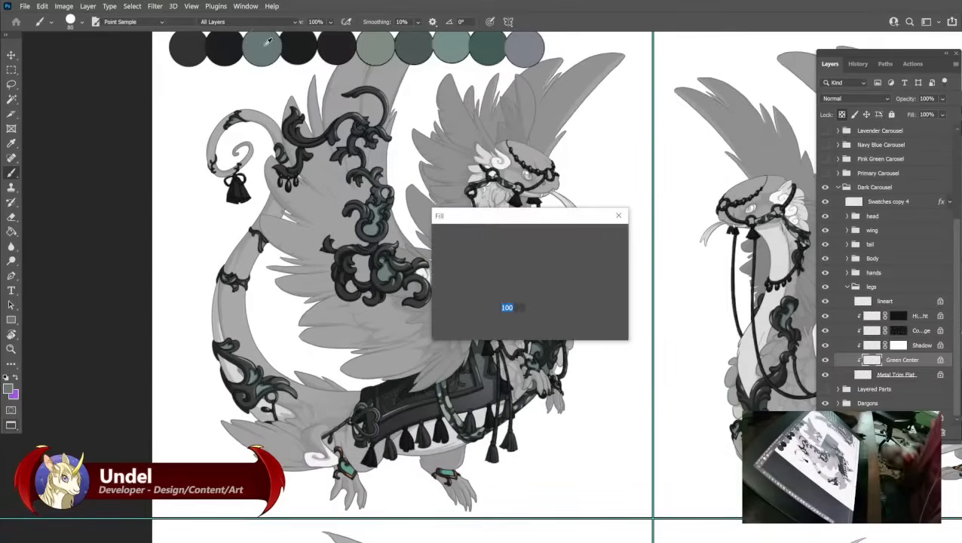
key("Return")
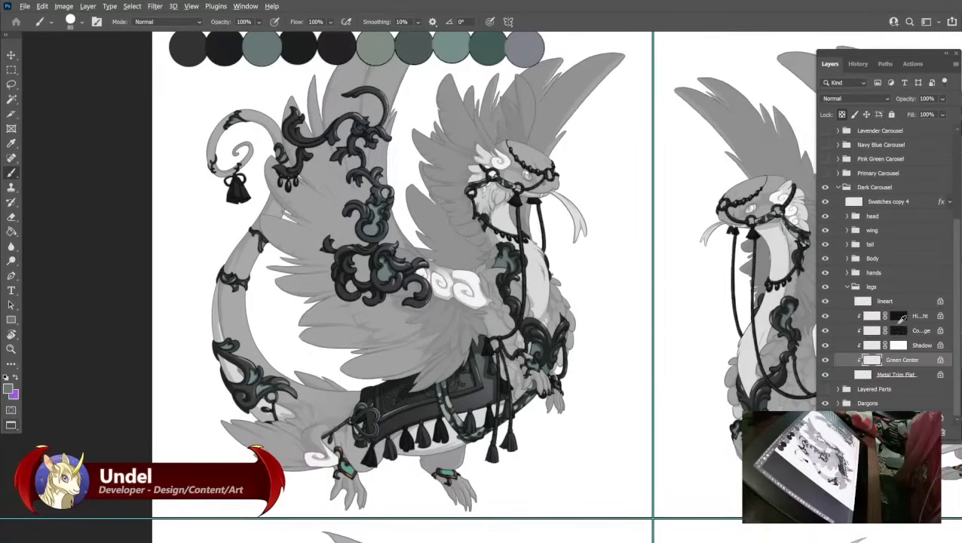
left_click(919, 346)
key("shift+F5")
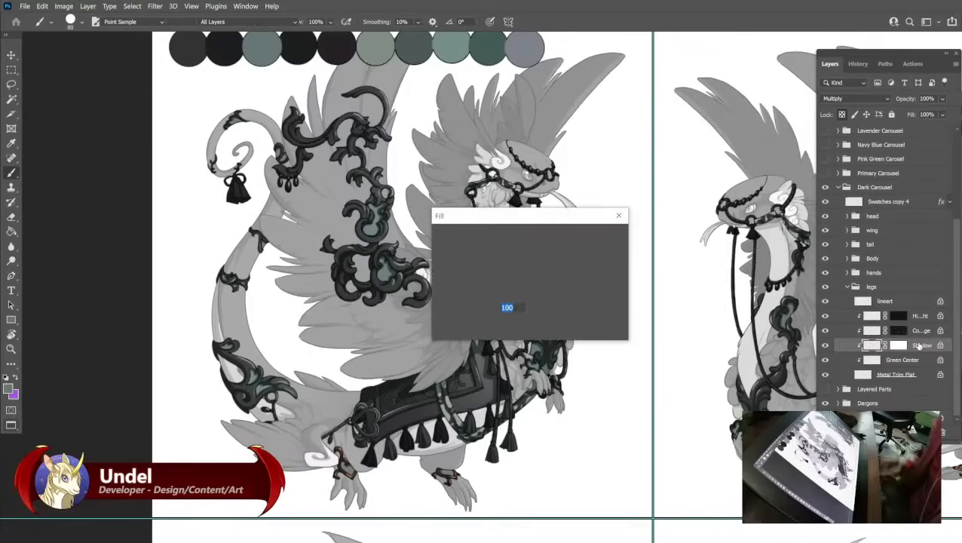
key("Return")
Fill the legs' Co...ge layer with the ninth swatch's dark green.
left_click(890, 329)
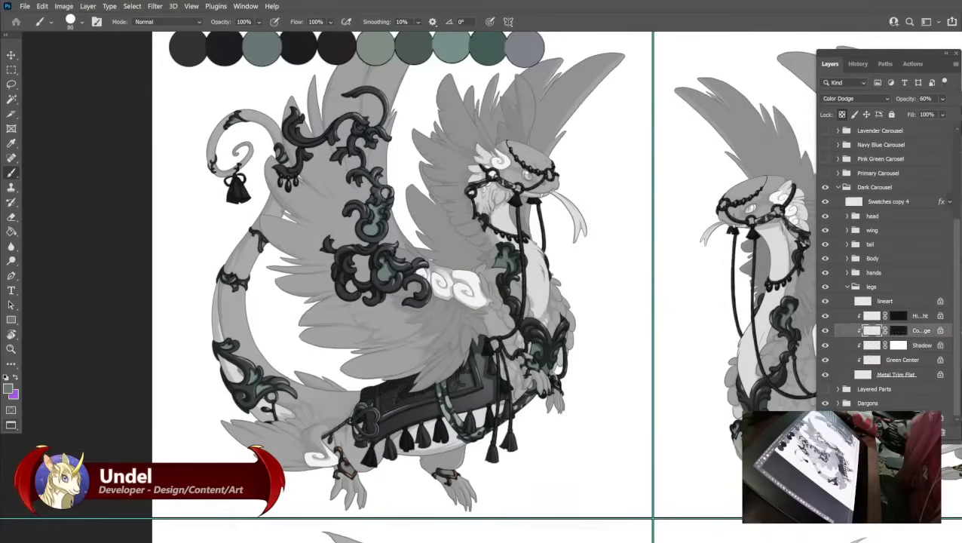
left_click(496, 49, "alt")
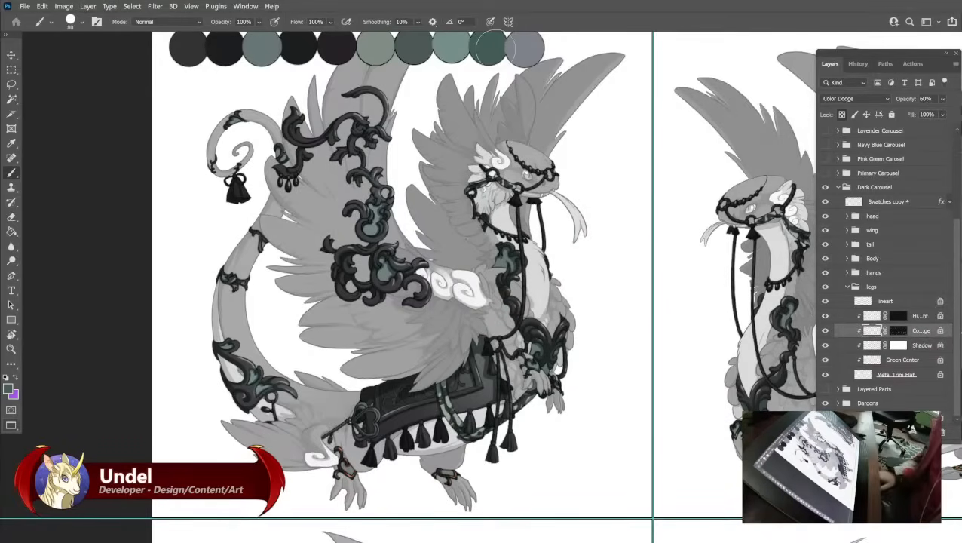
key("shift+F5")
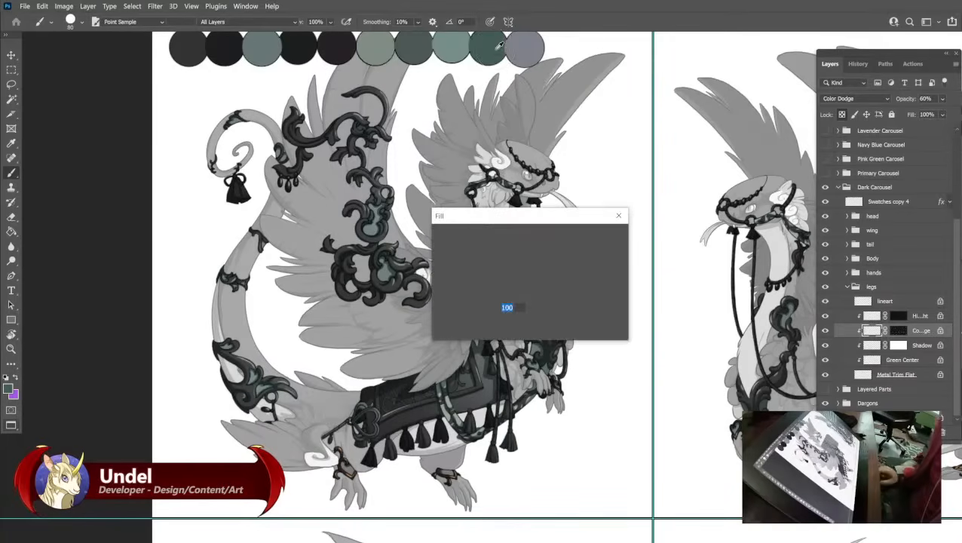
key("Return")
Fill the legs' Hi...ht layer with the tenth swatch's blue-grey and collapse the legs group.
left_click(908, 314)
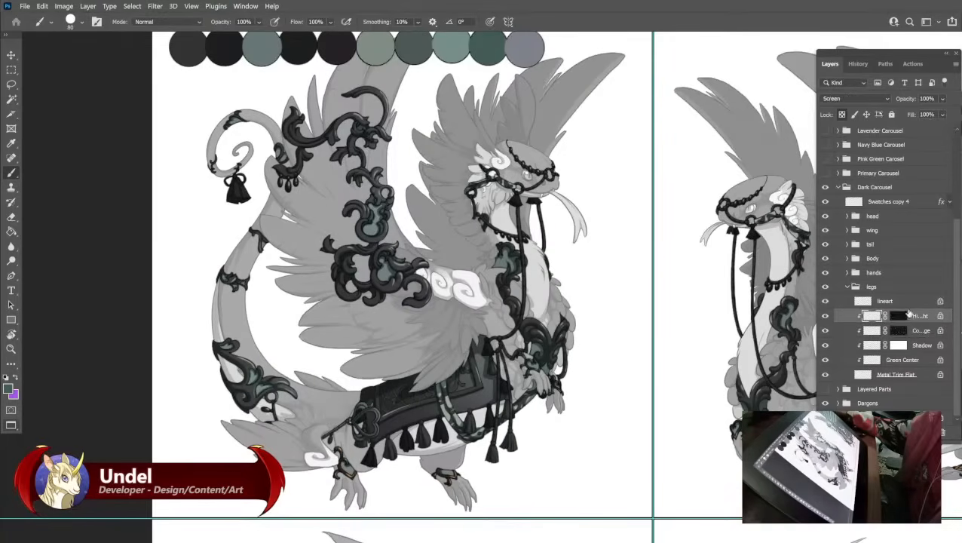
left_click(526, 49, "alt")
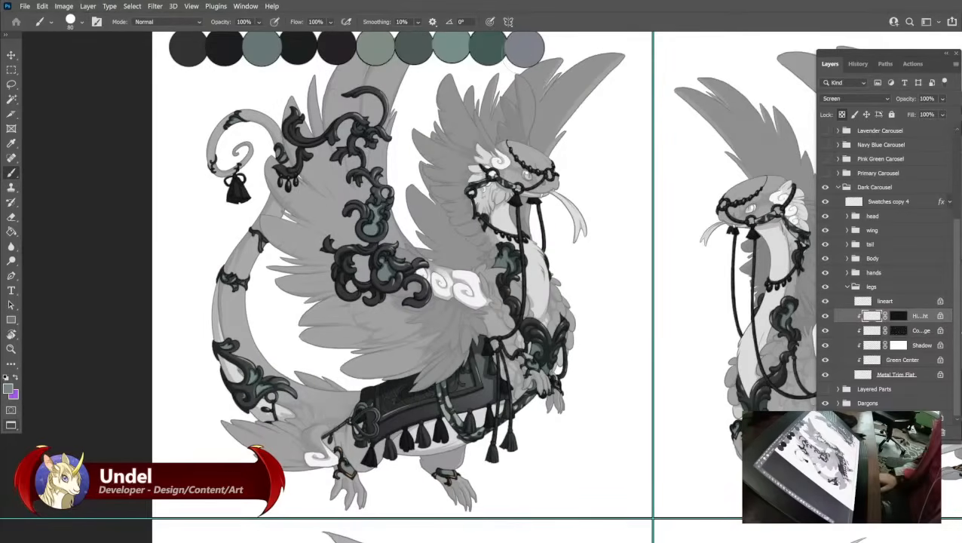
key("shift+F5")
key("Return")
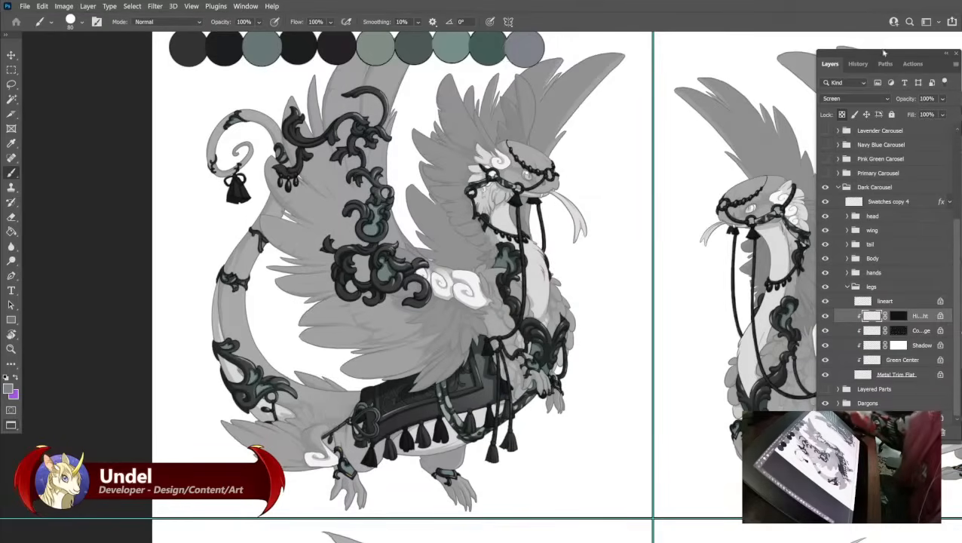
left_click(848, 289)
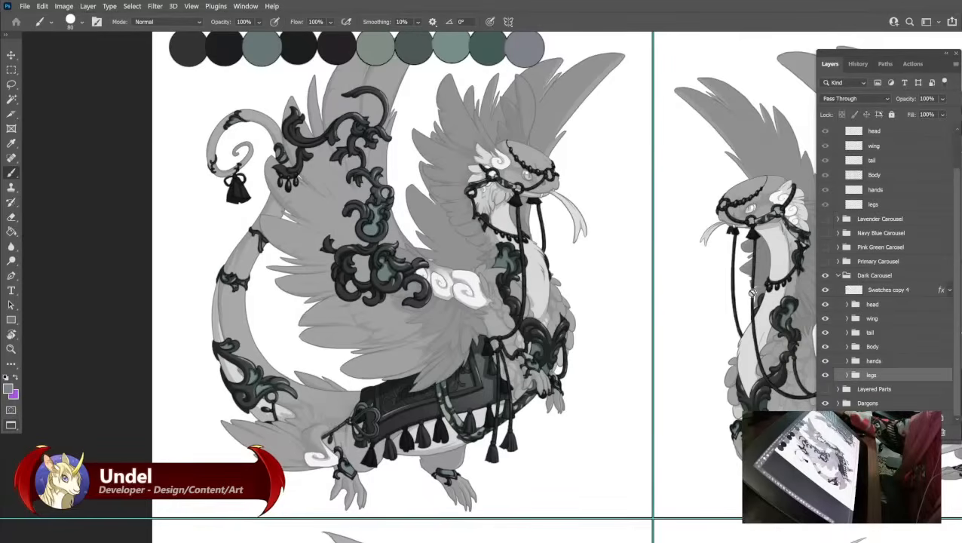
Show and hide the Navy Blue Carousel group repeatedly to compare its apparel colours with the Dark Carousel version.
scroll(679, 290, "up", 2)
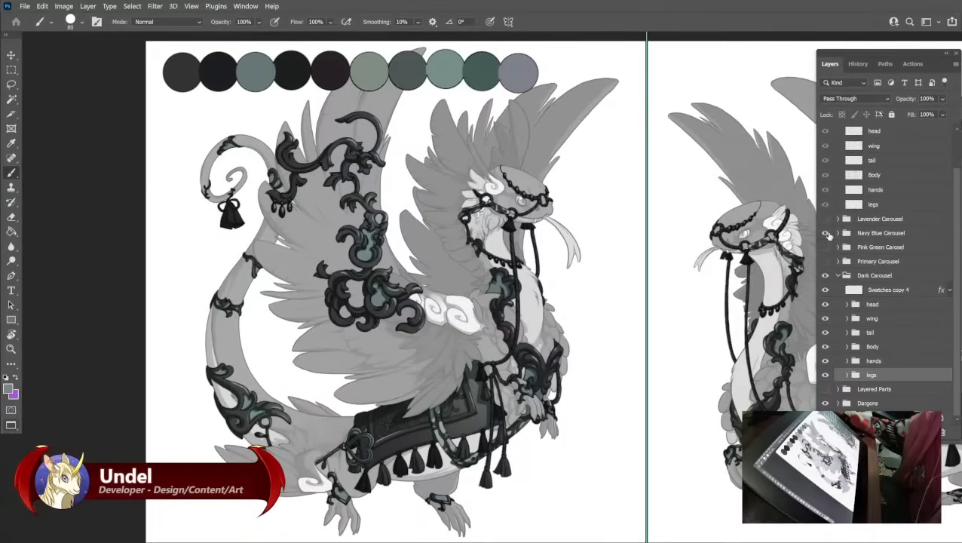
left_click(826, 234)
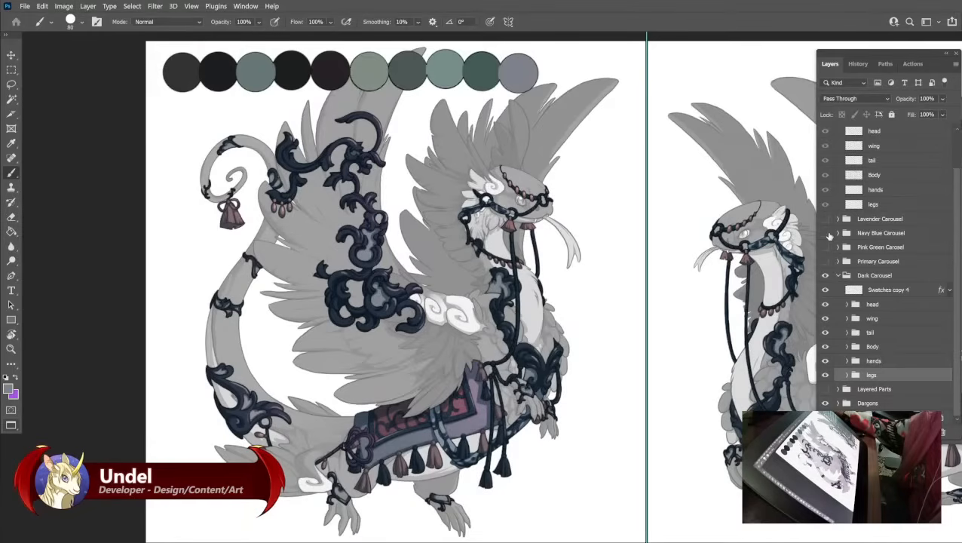
left_click(828, 235)
left_click(826, 234)
left_click(828, 235)
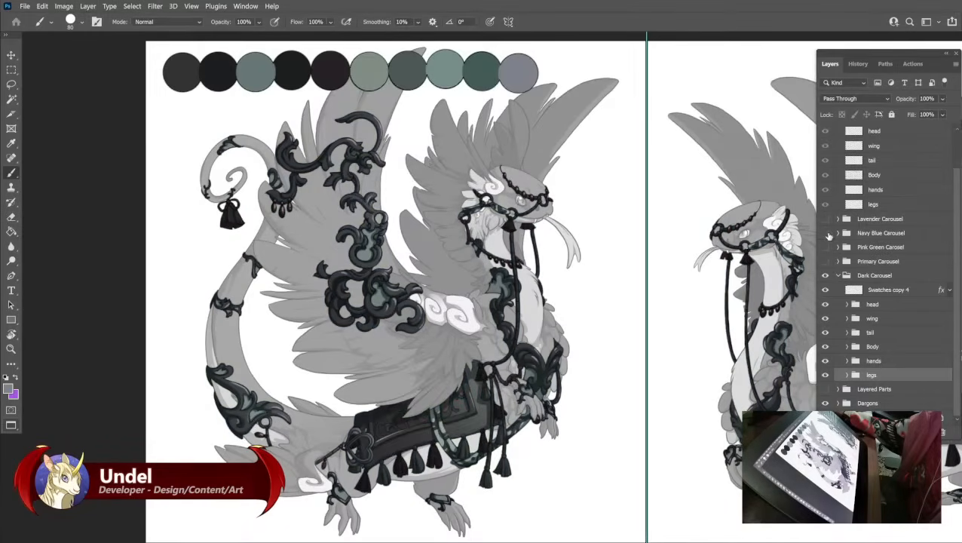
left_click(827, 235)
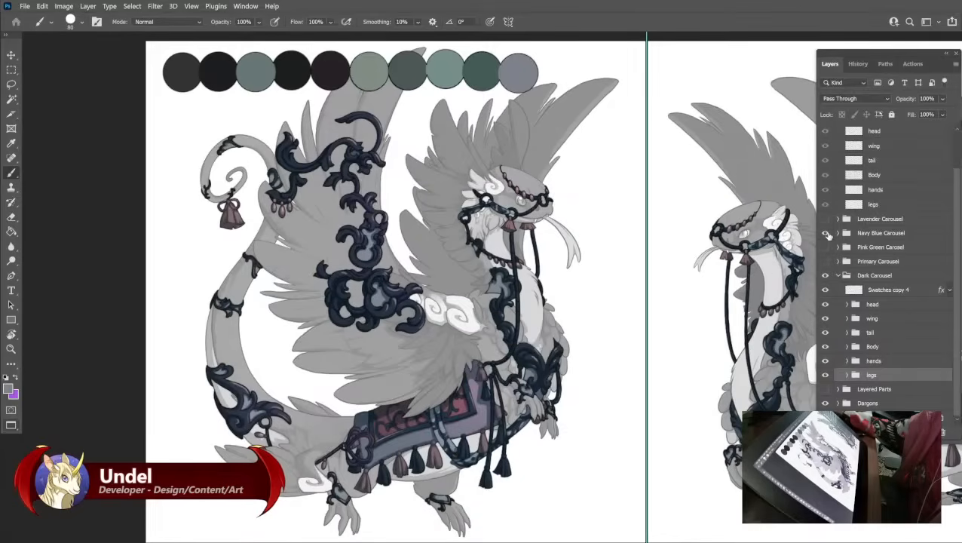
left_click(827, 234)
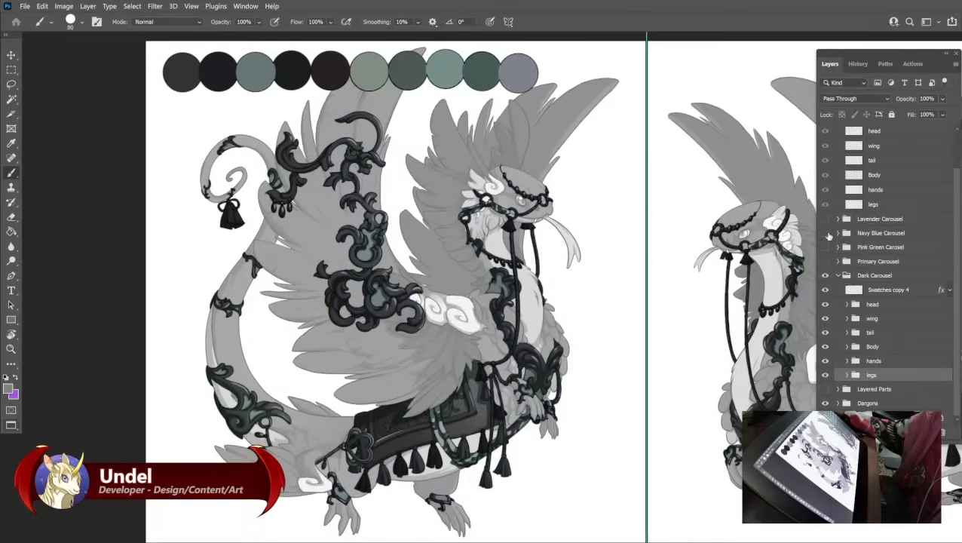
left_click(827, 234)
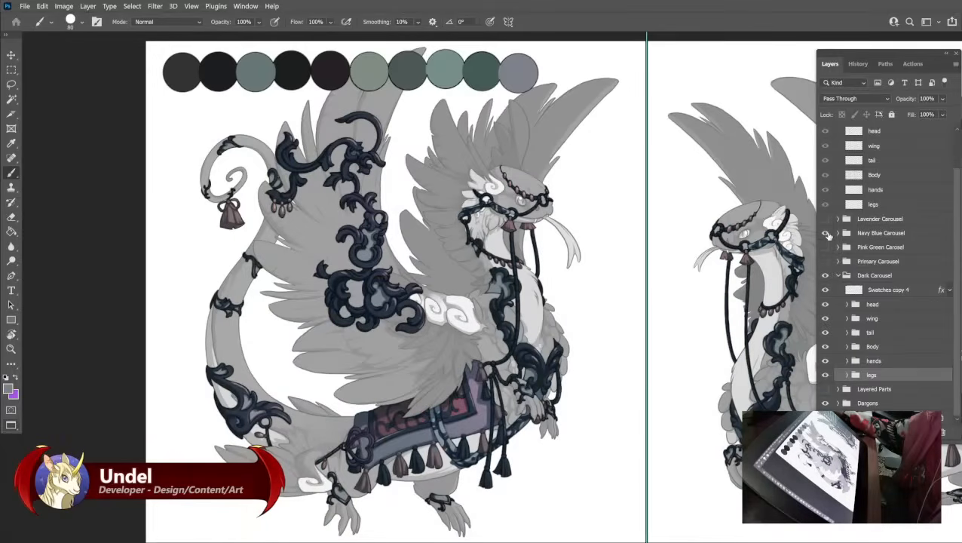
left_click(827, 234)
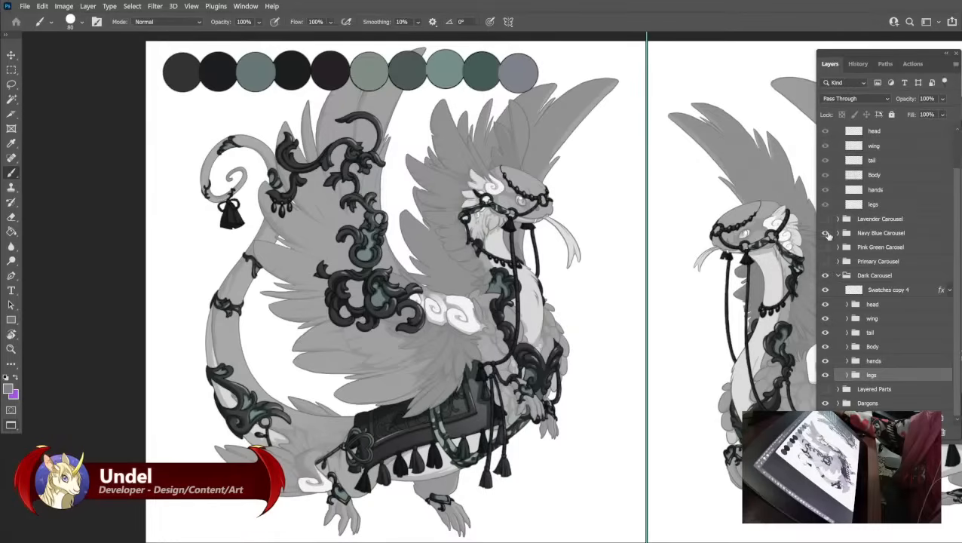
left_click(828, 234)
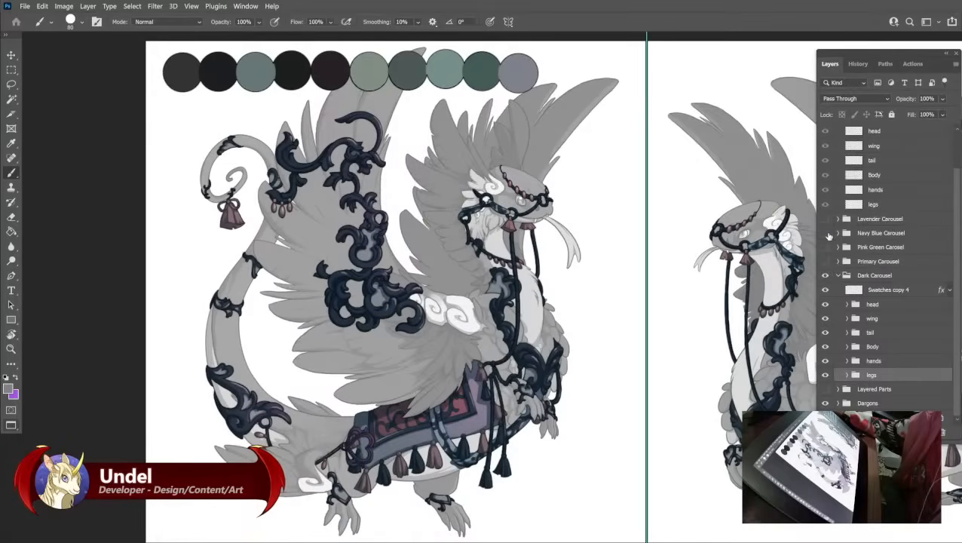
left_click(828, 234)
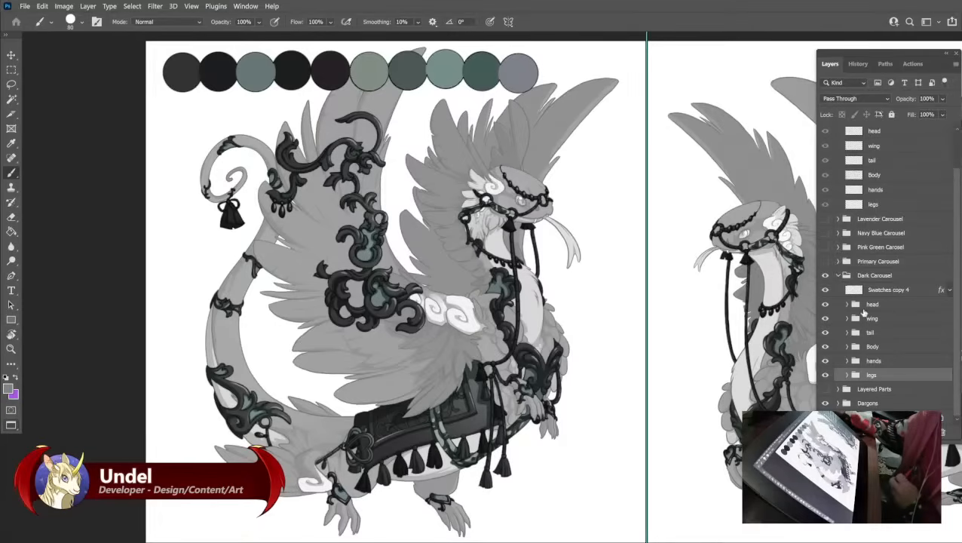
left_click(704, 329)
left_click(534, 231)
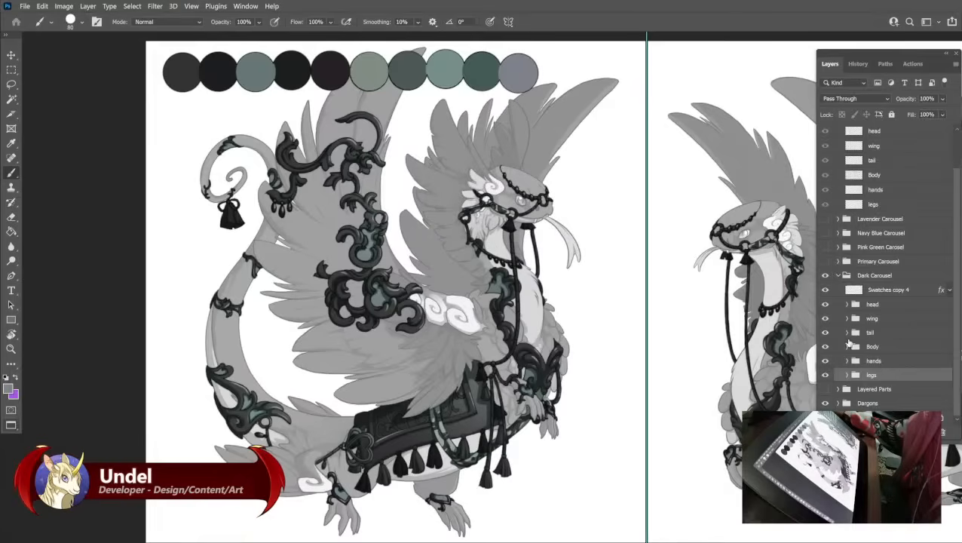
Sample the first swatch's dark grey and darken the foreground colour to 2a292a.
left_click(872, 335)
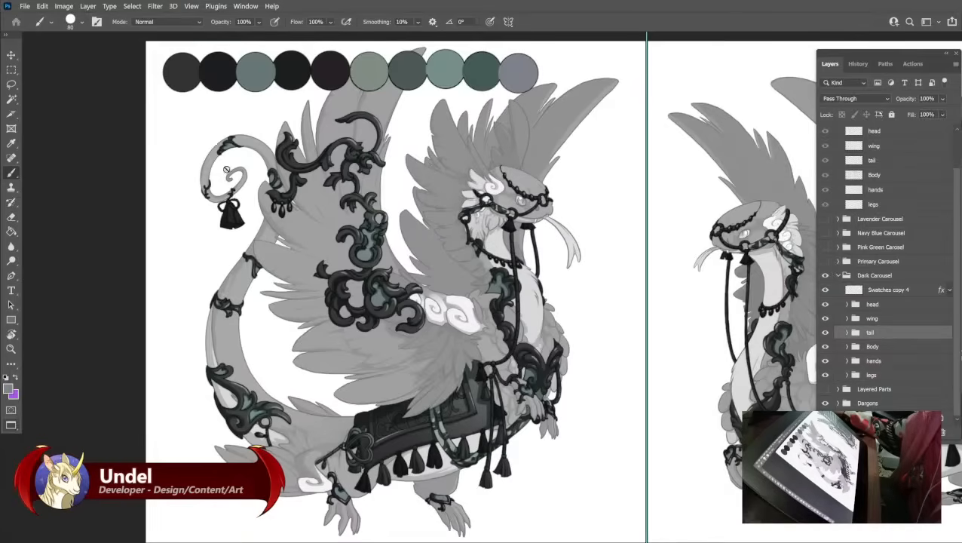
left_click(192, 80, "alt")
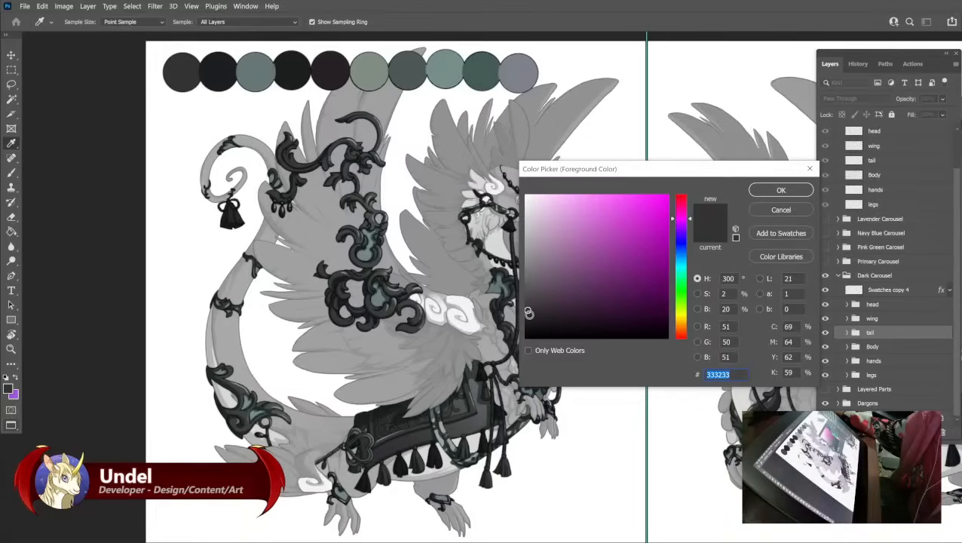
left_click(529, 315)
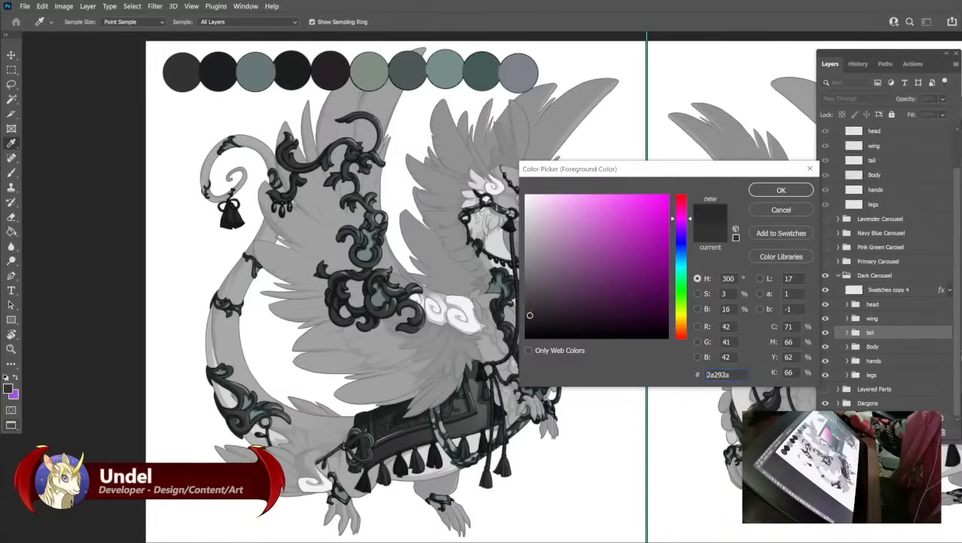
left_click(782, 190)
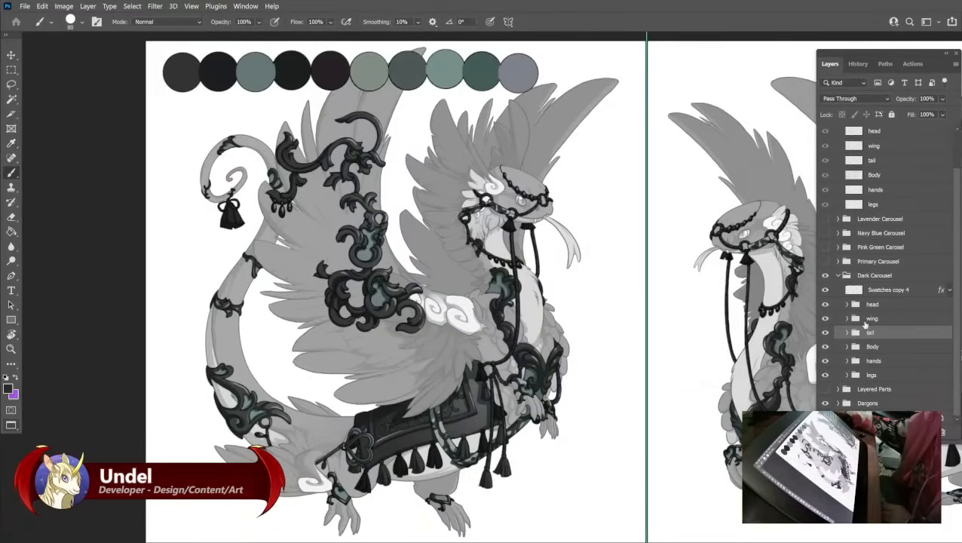
Fill the Metal Trim Flat layers of the tail and wing groups with the darker grey 2a292a.
left_click(846, 333)
scroll(882, 302, "down", 5)
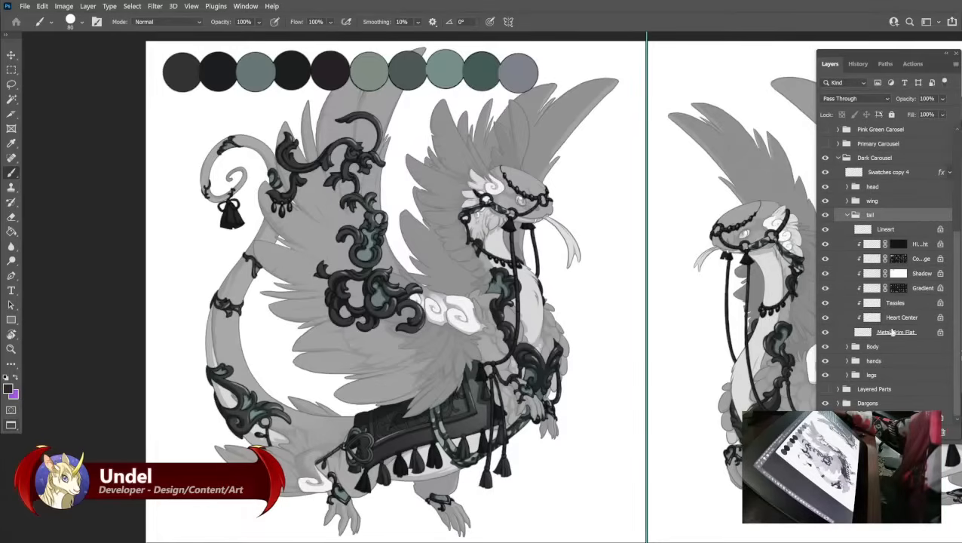
left_click(890, 333)
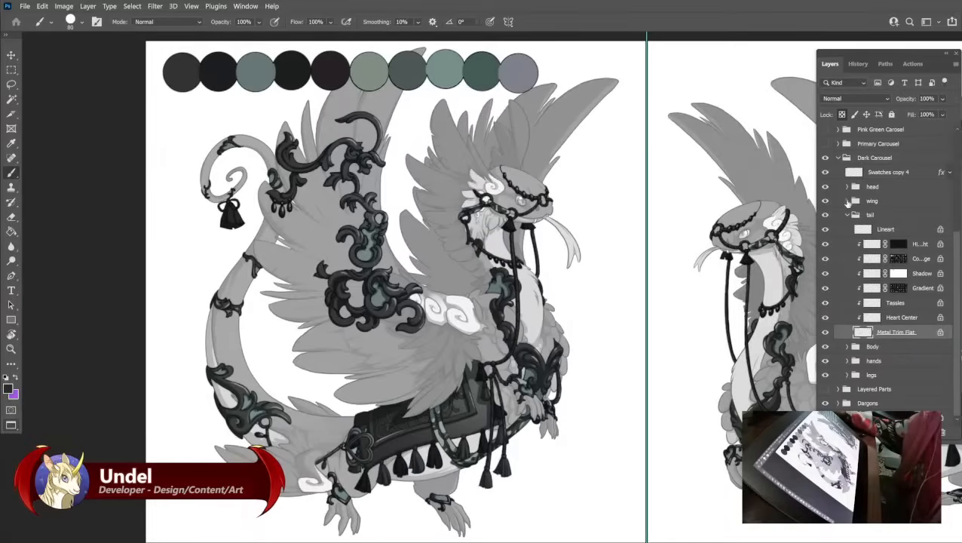
left_click(847, 202)
left_click(886, 321)
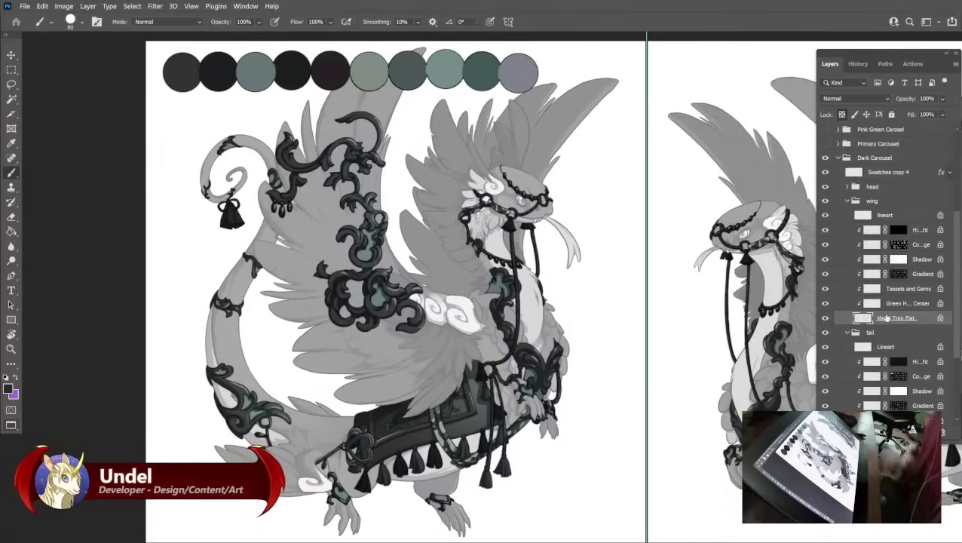
key("shift+F5")
key("Return")
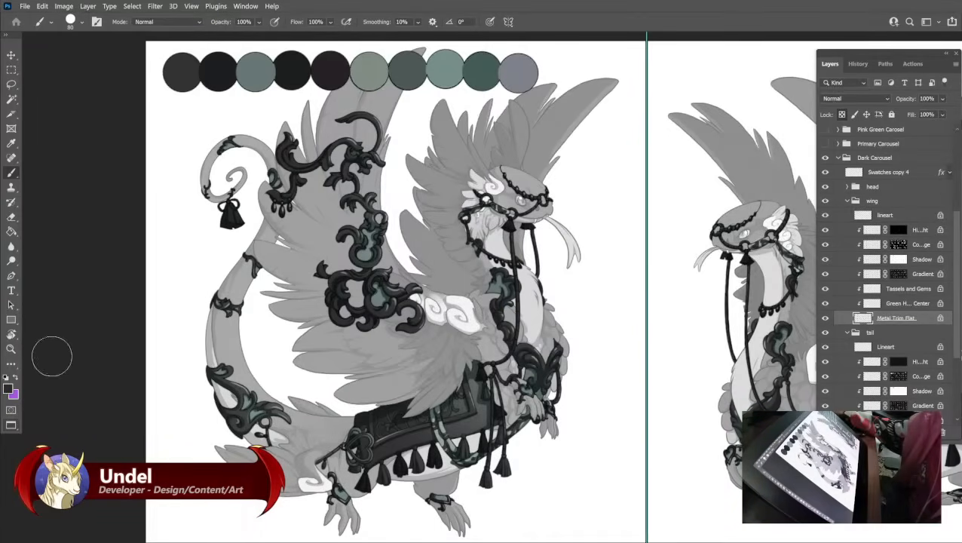
Darken the foreground colour to 222122, fill the wing group's Metal Trim Flat layer with it and toggle that layer to check it.
left_click(8, 389)
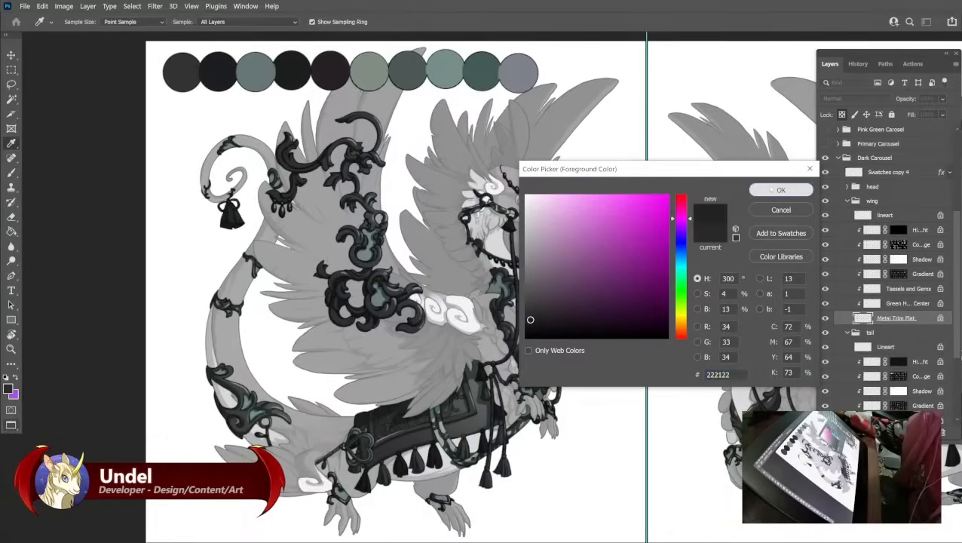
left_click(781, 190)
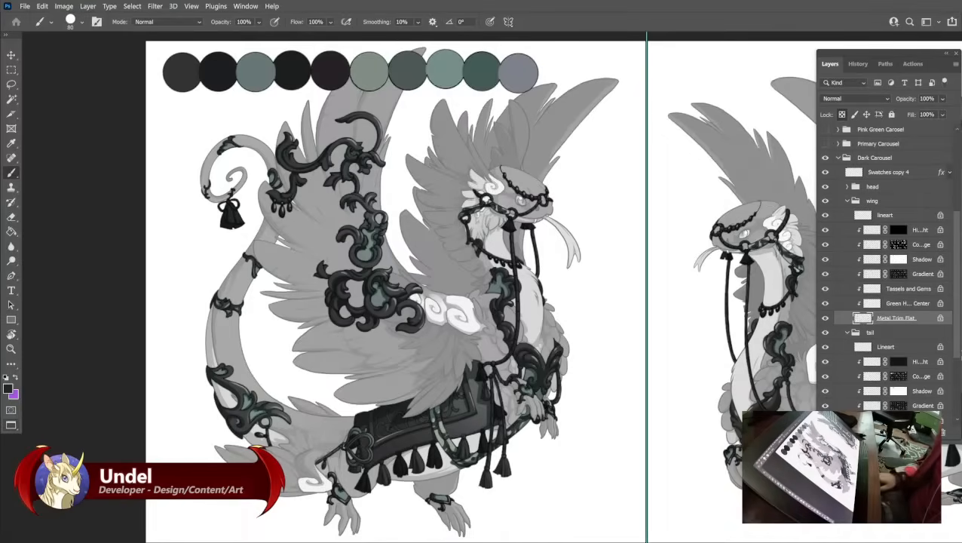
key("shift+F5")
key("Return")
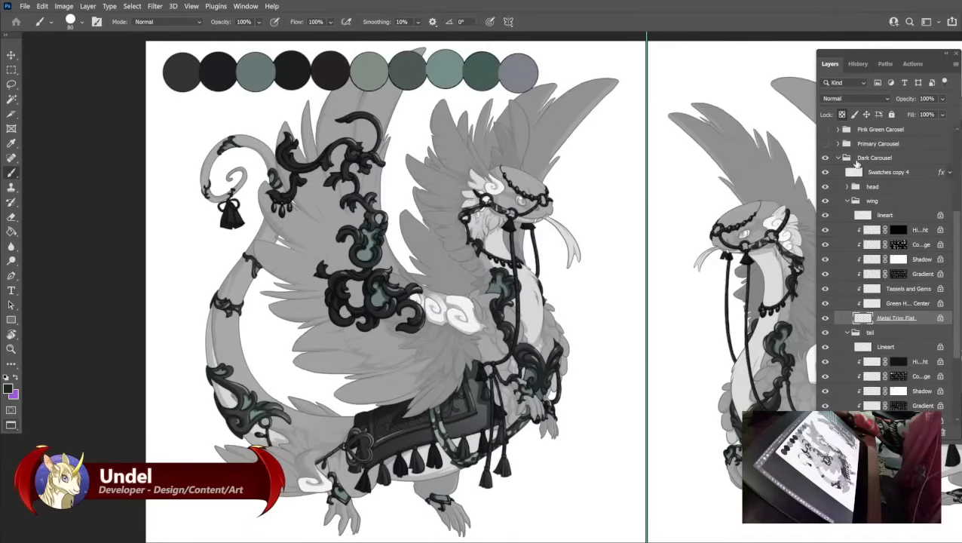
left_click(825, 319)
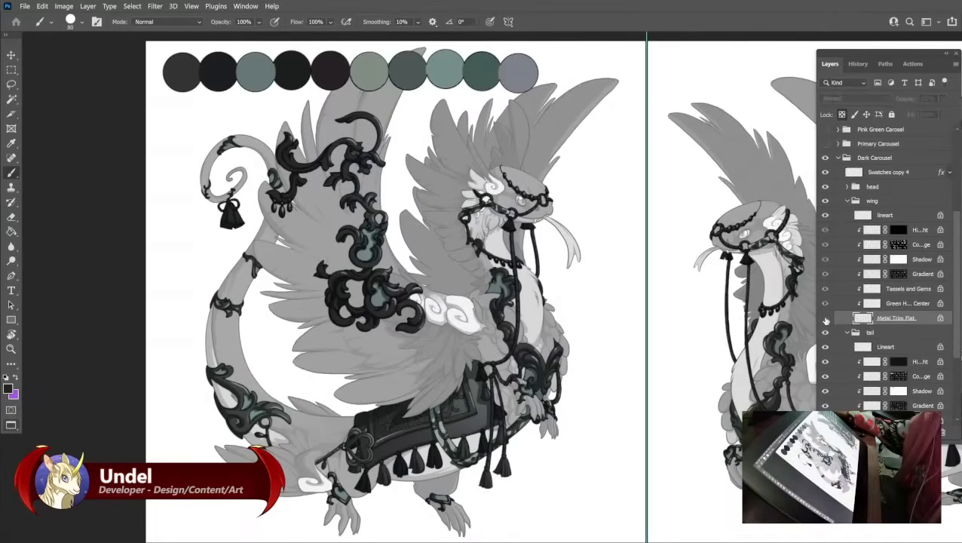
left_click(825, 319)
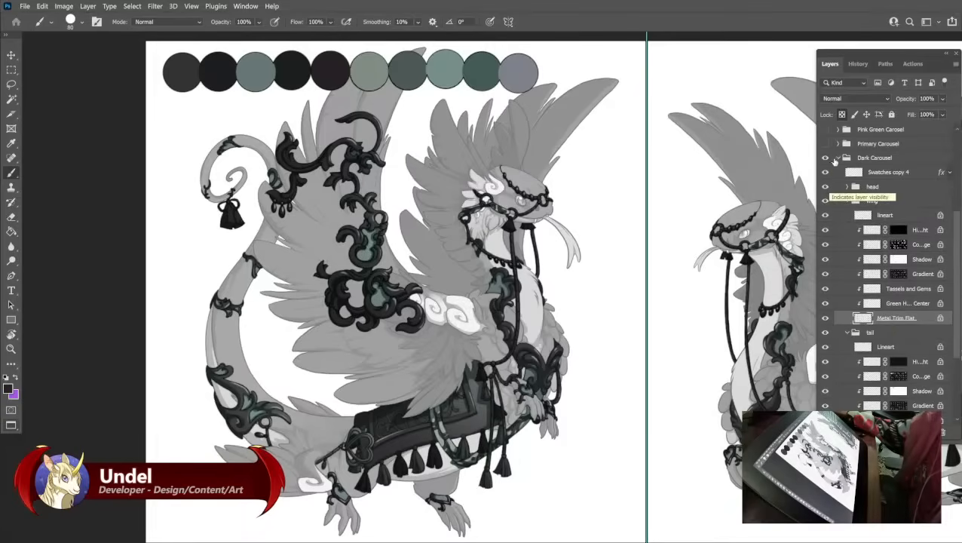
Show and hide the Navy Blue Carousel group to compare its metal trim with the Dark Carousel version.
scroll(843, 170, "up", 2)
scroll(843, 168, "up", 2)
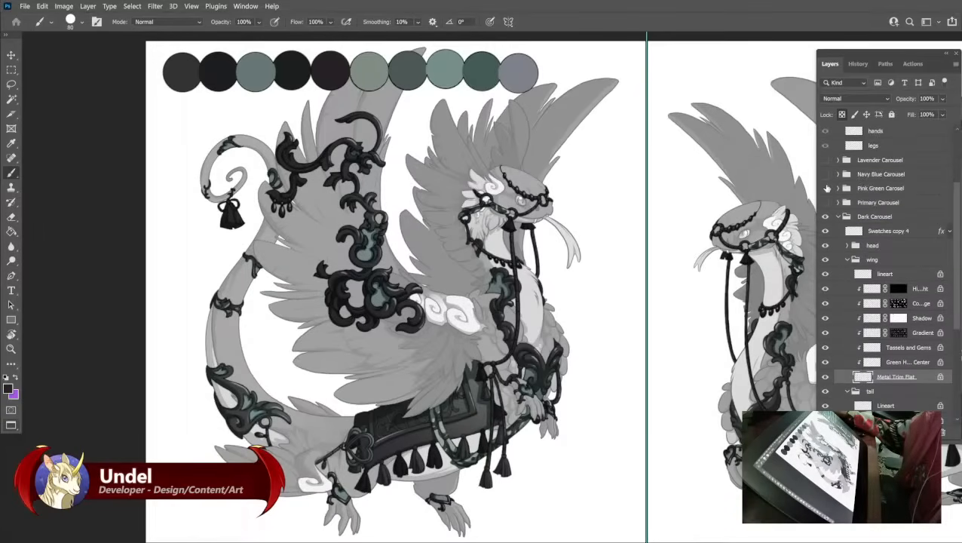
left_click(825, 174)
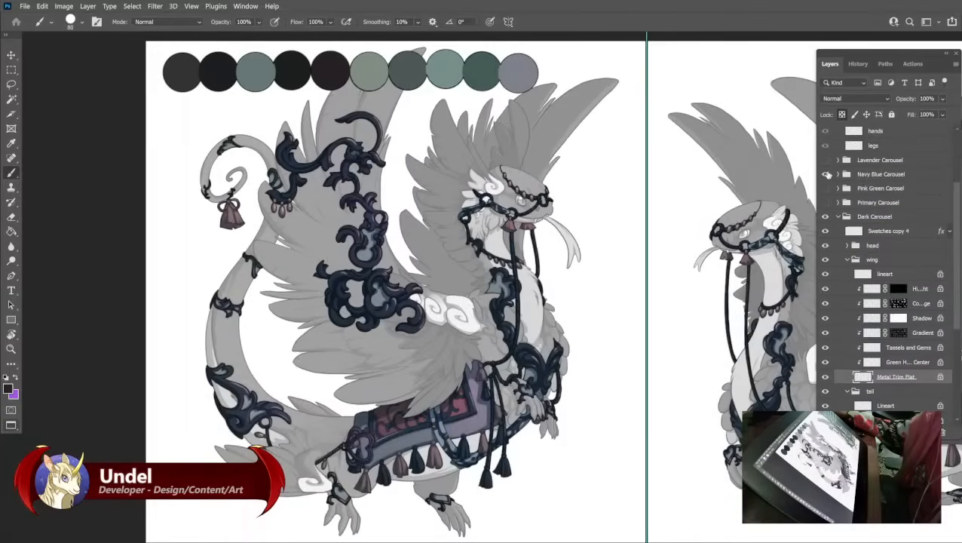
left_click(826, 174)
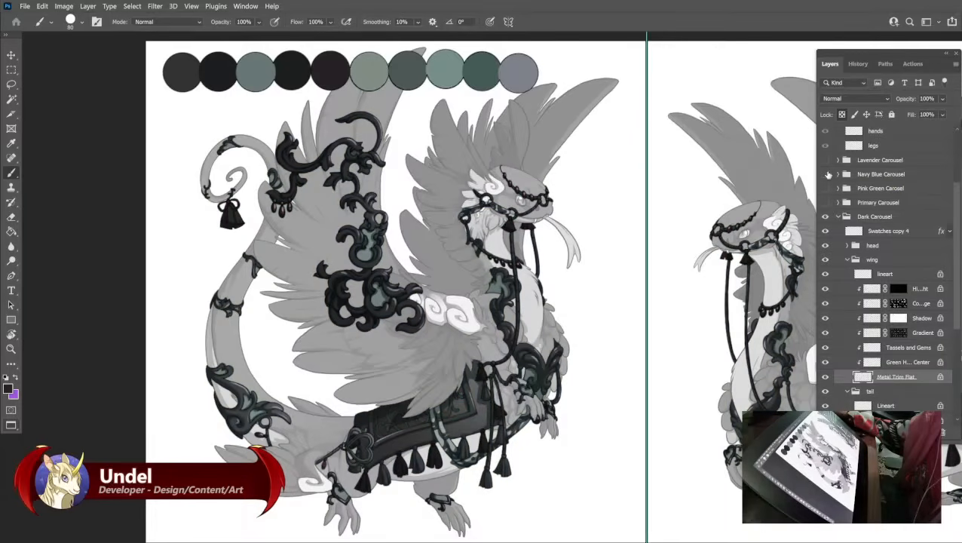
Collapse the Gold Carousel group and recolour the first swatch on the Swatches copy 4 layer with the dark grey 222122.
left_click(838, 216)
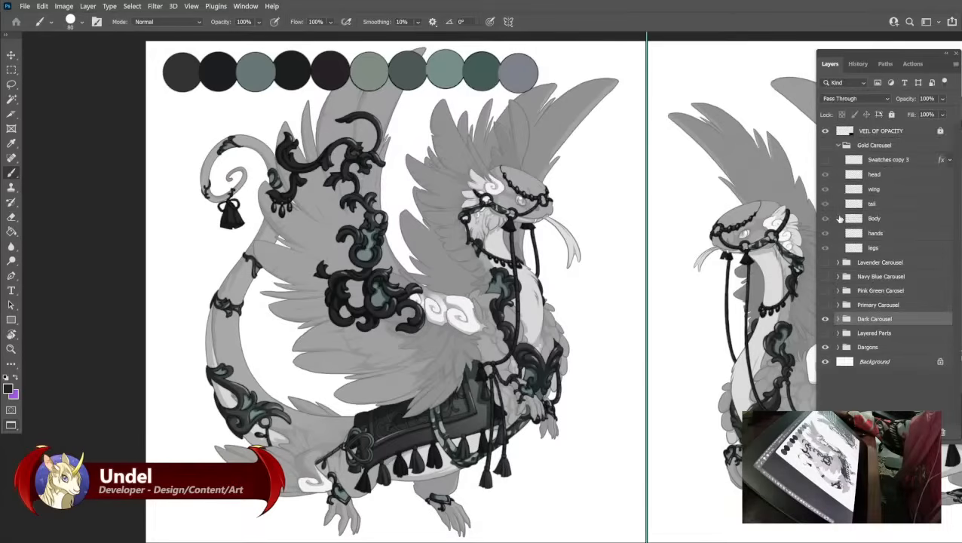
left_click(837, 319)
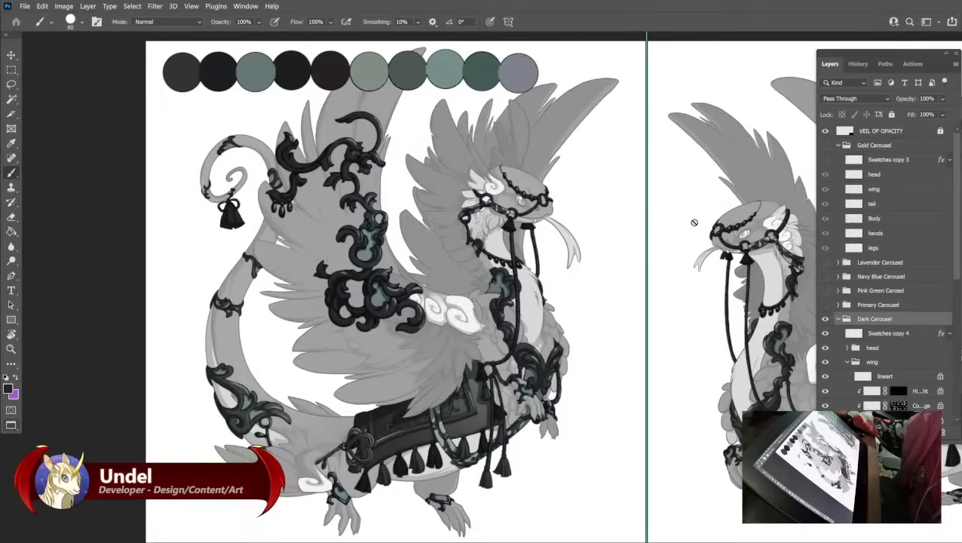
left_click(879, 161)
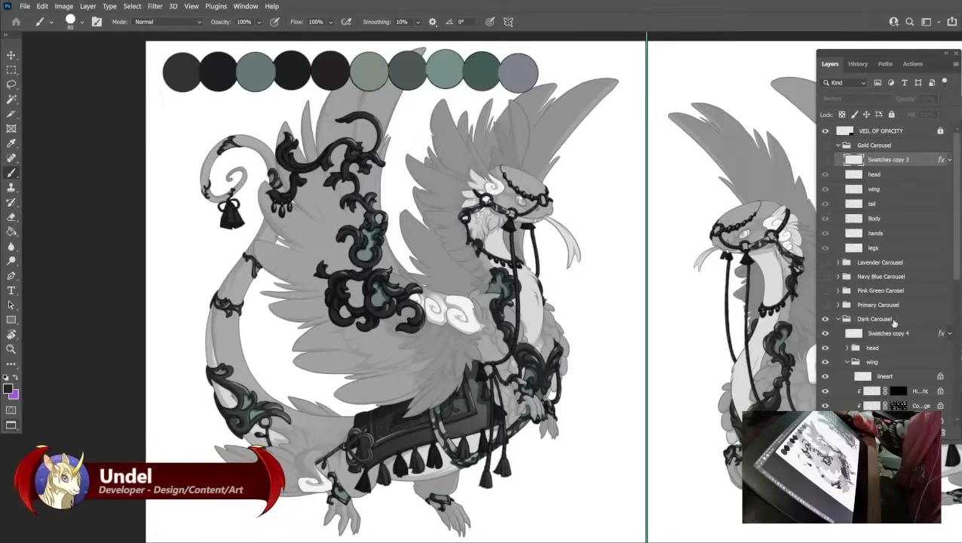
left_click(886, 333)
scroll(888, 256, "down", 2)
scroll(891, 242, "up", 2)
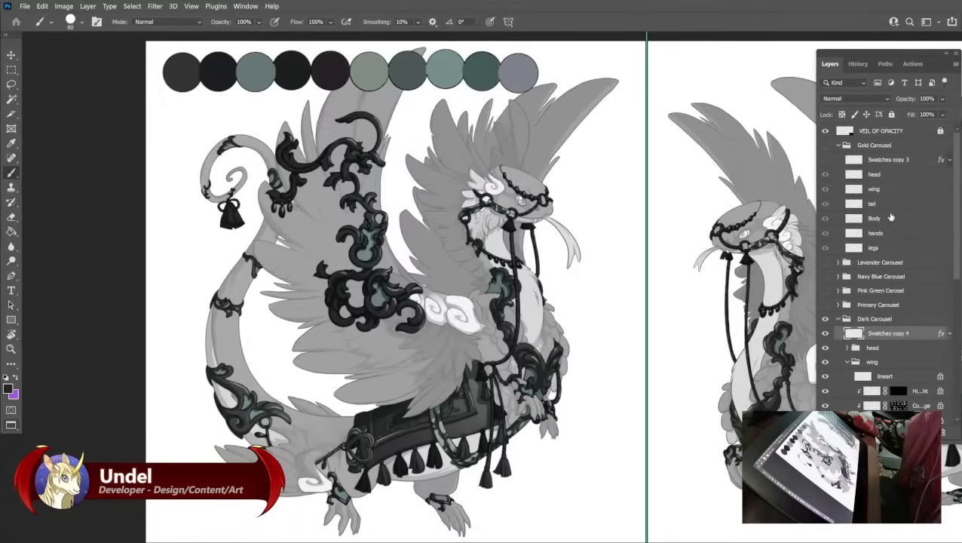
left_click(837, 145)
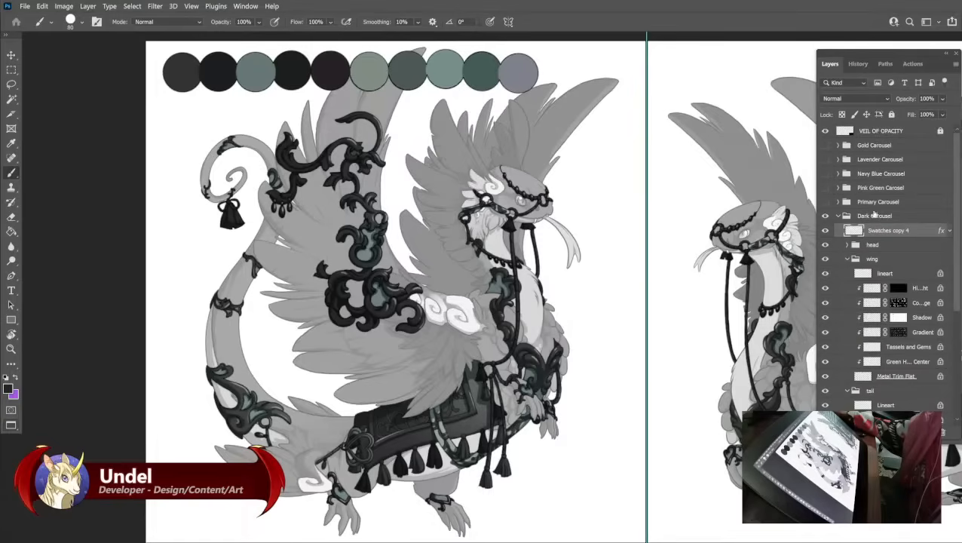
left_click(181, 72)
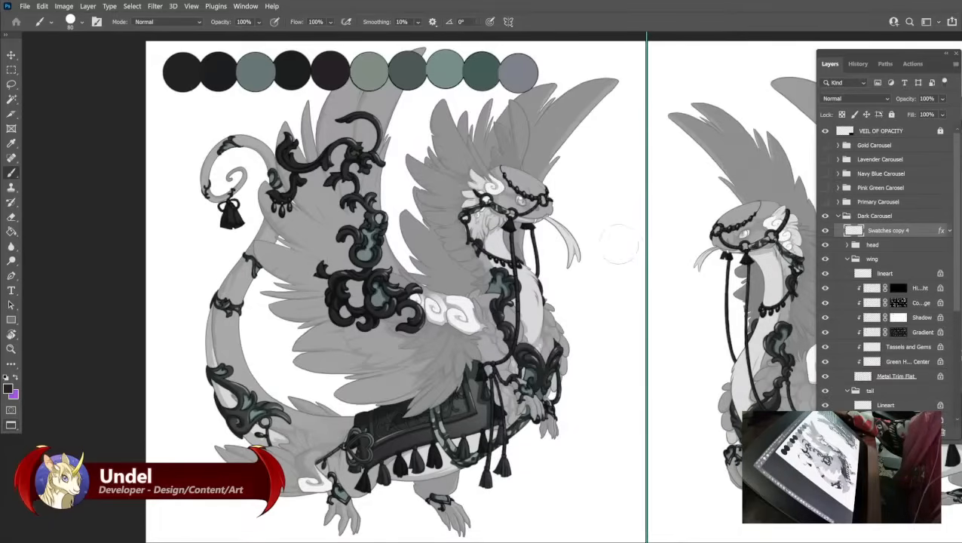
Fill the head group's Metal Trim Flat layer with the dark grey 222122 and collapse the group.
scroll(871, 285, "down", 2)
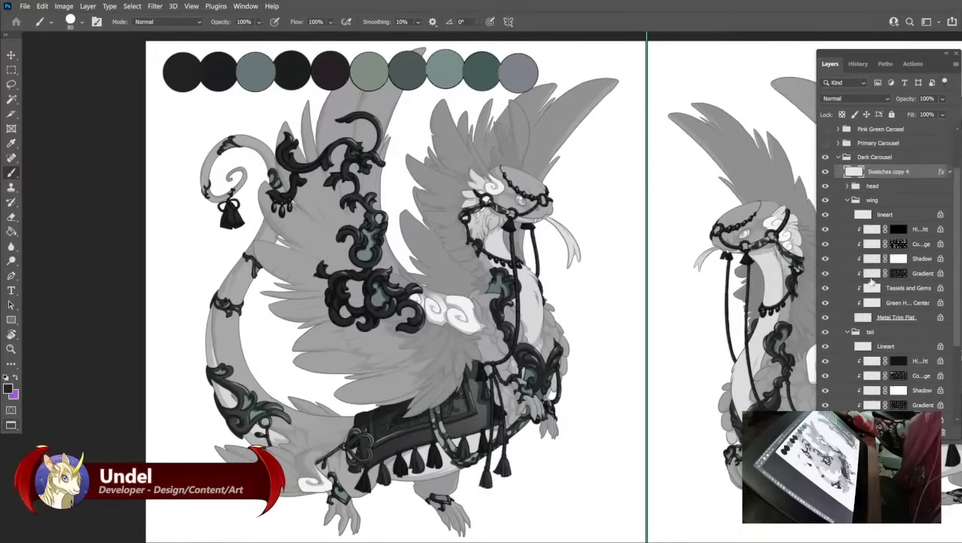
left_click(847, 186)
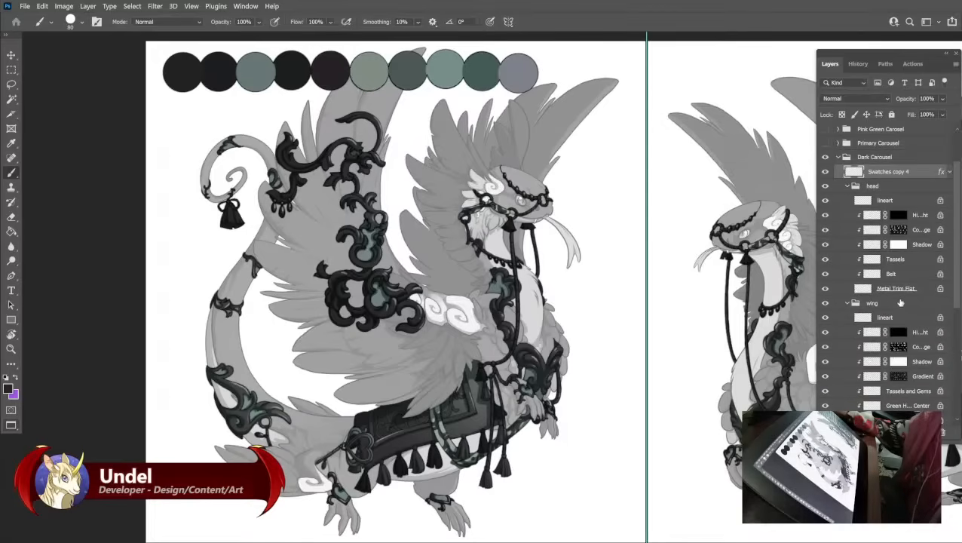
left_click(897, 290)
key("shift+F5")
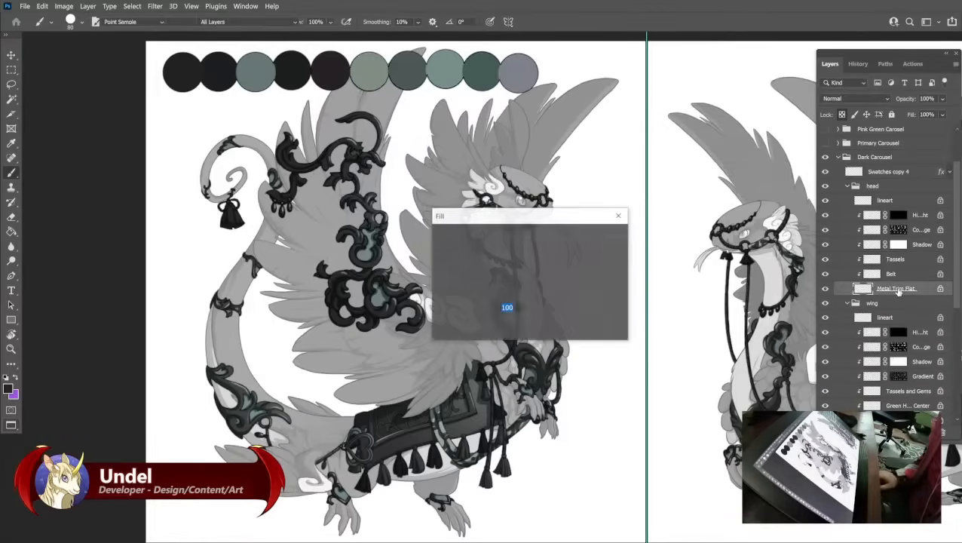
key("Escape")
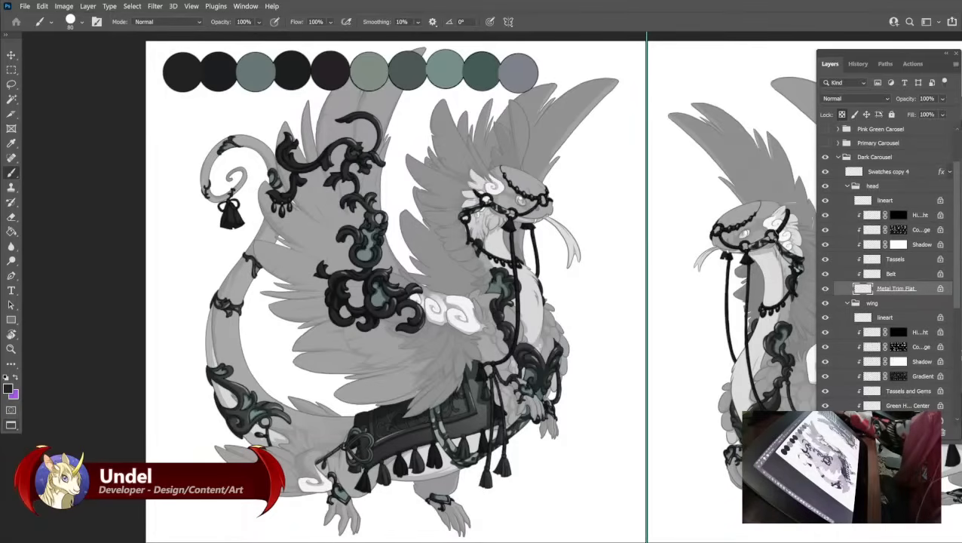
left_click(848, 187)
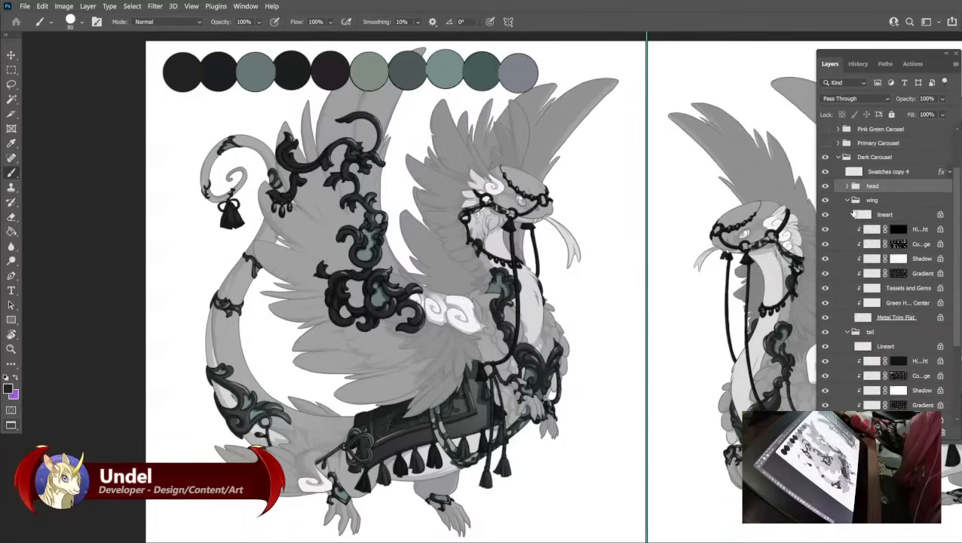
Collapse the wing group, fill the tail group's Metal Trim Flat layer with the dark grey 222122 and collapse the tail group.
left_click(848, 200)
left_click(895, 332)
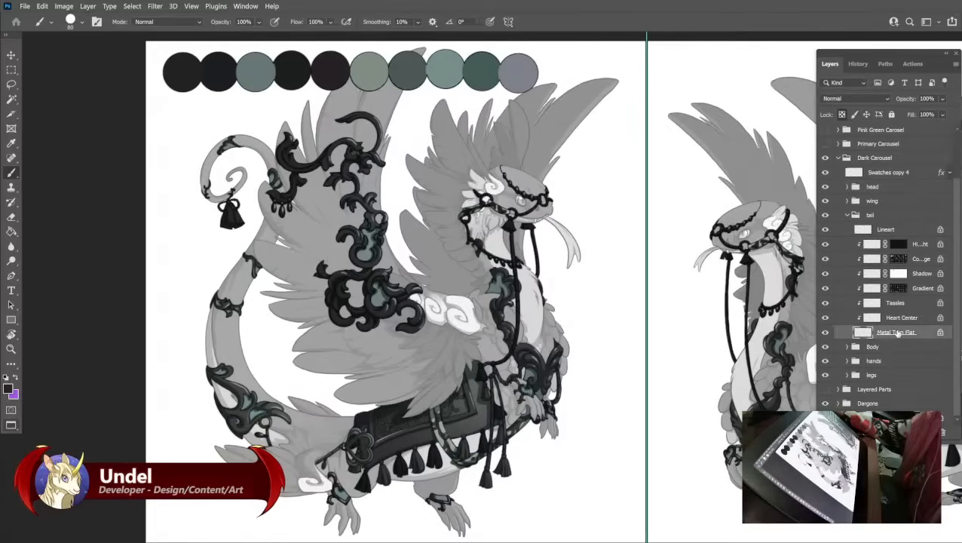
key("shift+F5")
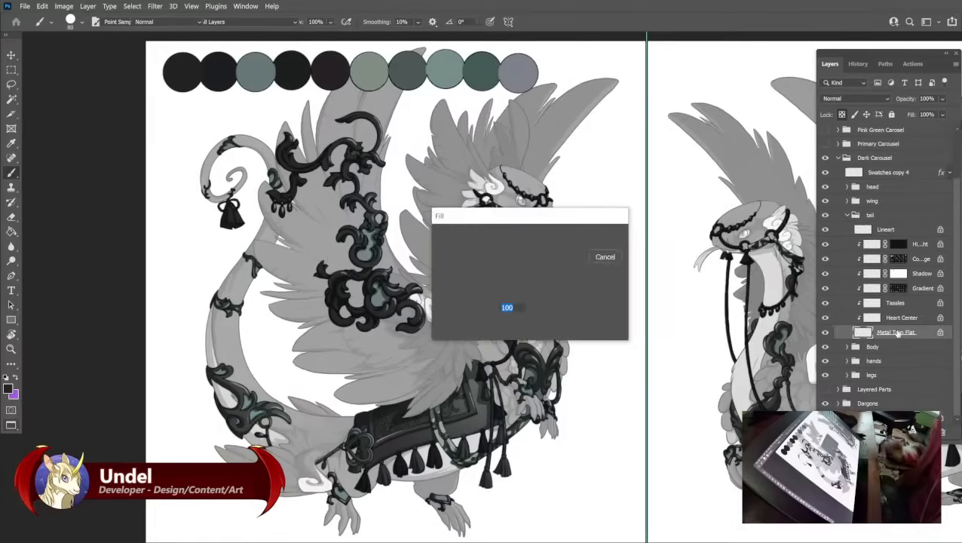
key("Return")
left_click(846, 216)
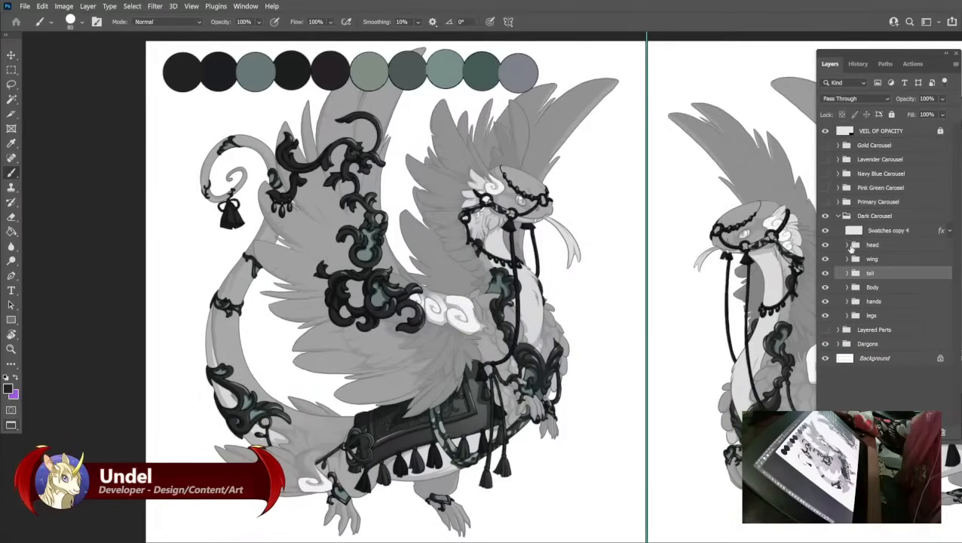
Fill the Body group's Metal Trim Flat layer with the dark grey 222122 and collapse the group.
left_click(845, 289)
left_click(846, 287)
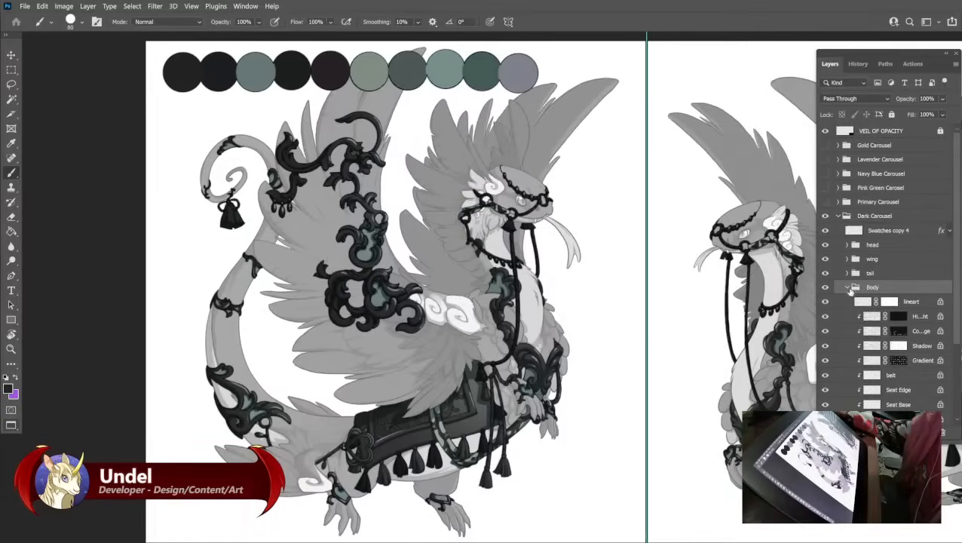
scroll(900, 376, "down", 3)
left_click(899, 377)
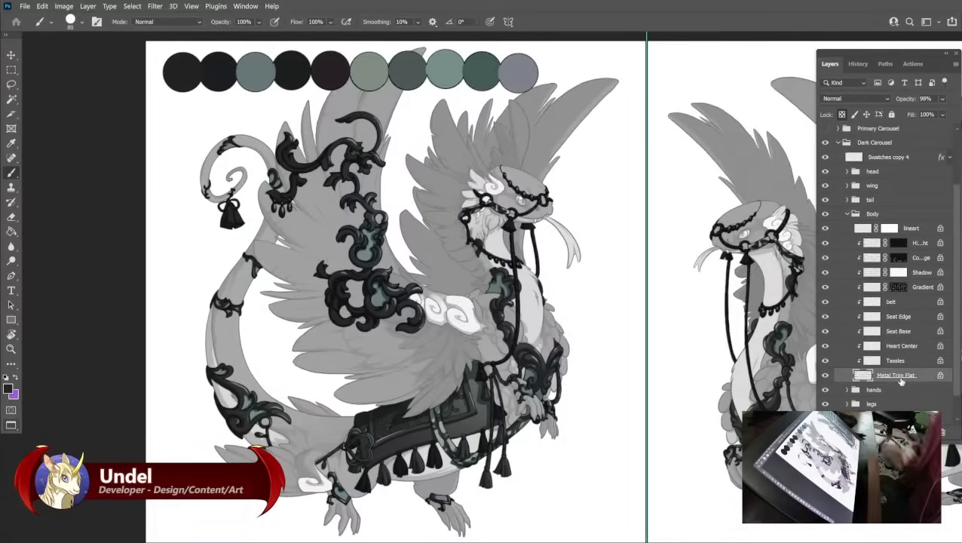
key("shift+BackSpace")
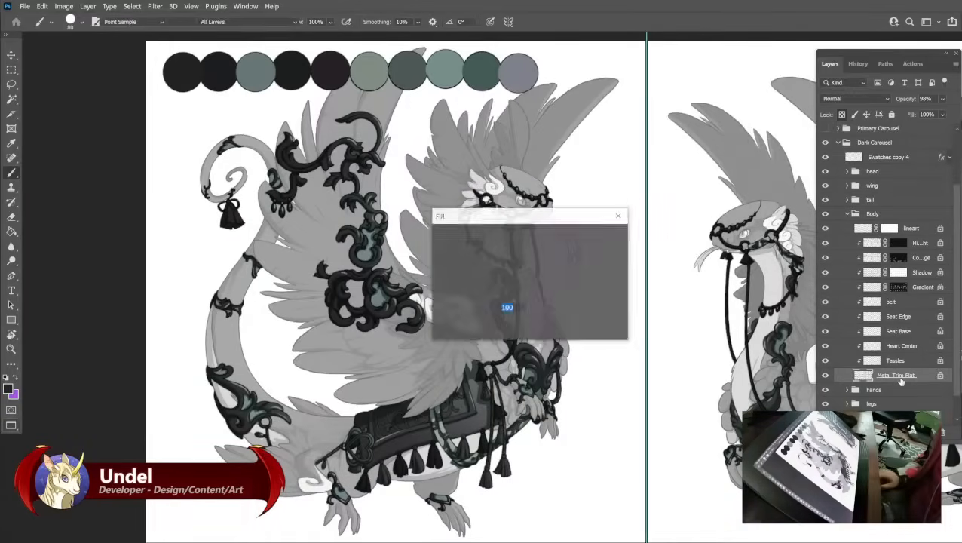
key("Escape")
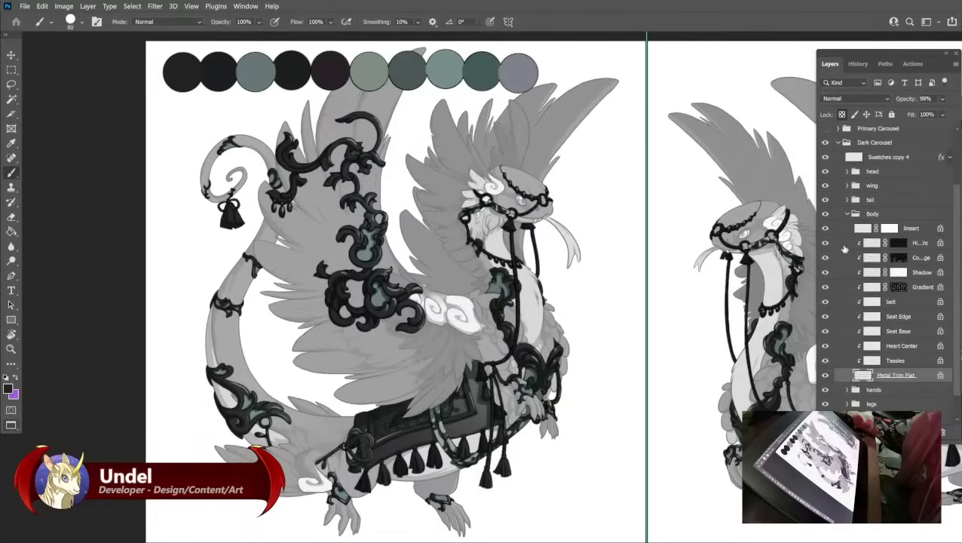
left_click(845, 215)
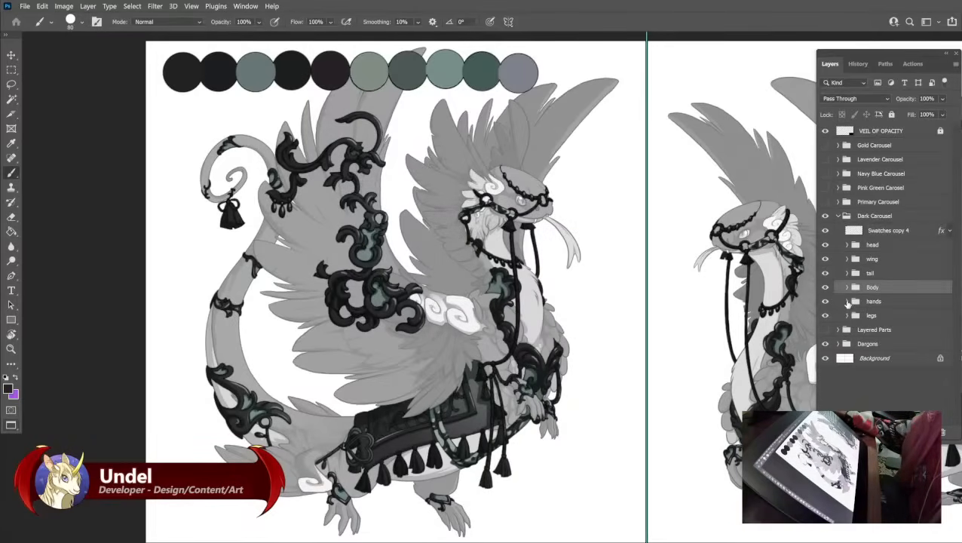
Fill the hands group's Metal Trim Flat layer with the dark grey 222122 and collapse the group.
left_click(847, 301)
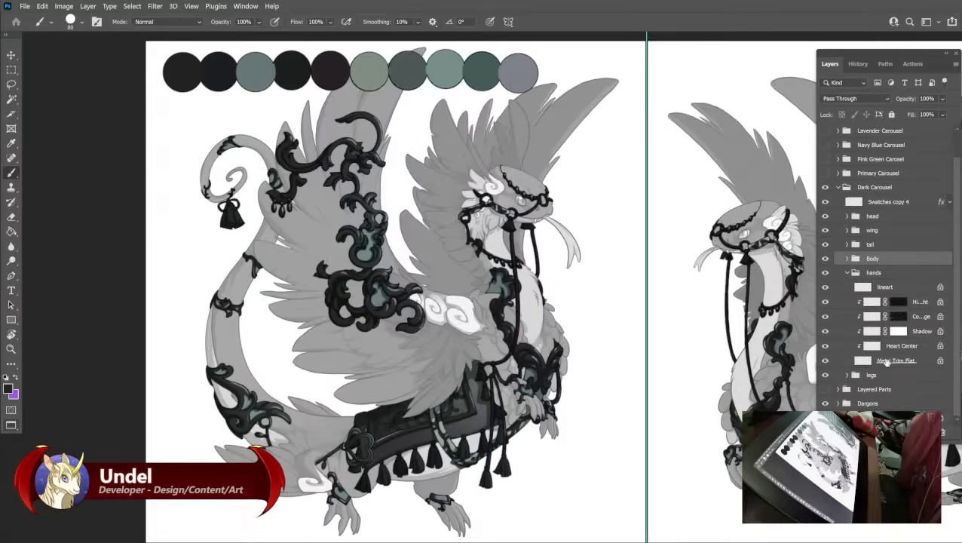
left_click(887, 361)
key("shift+BackSpace")
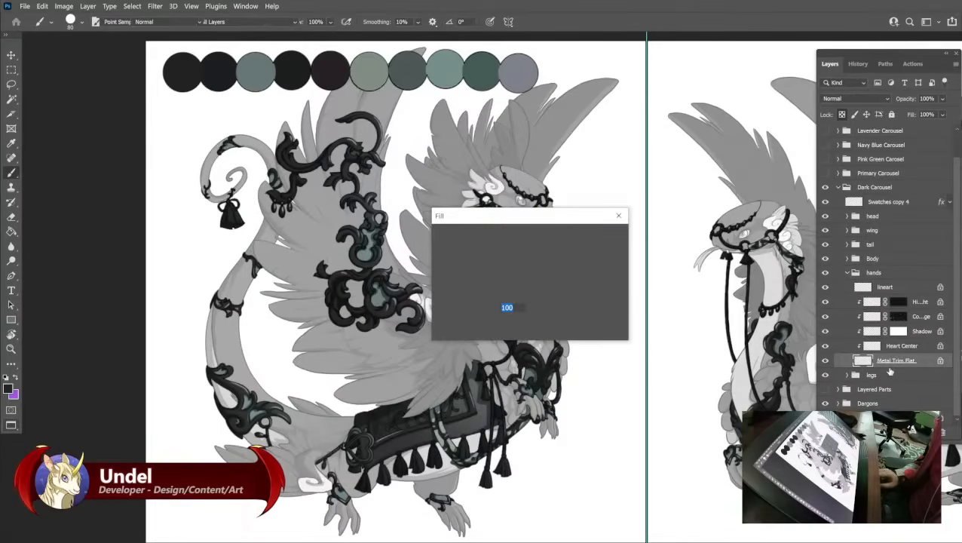
key("Return")
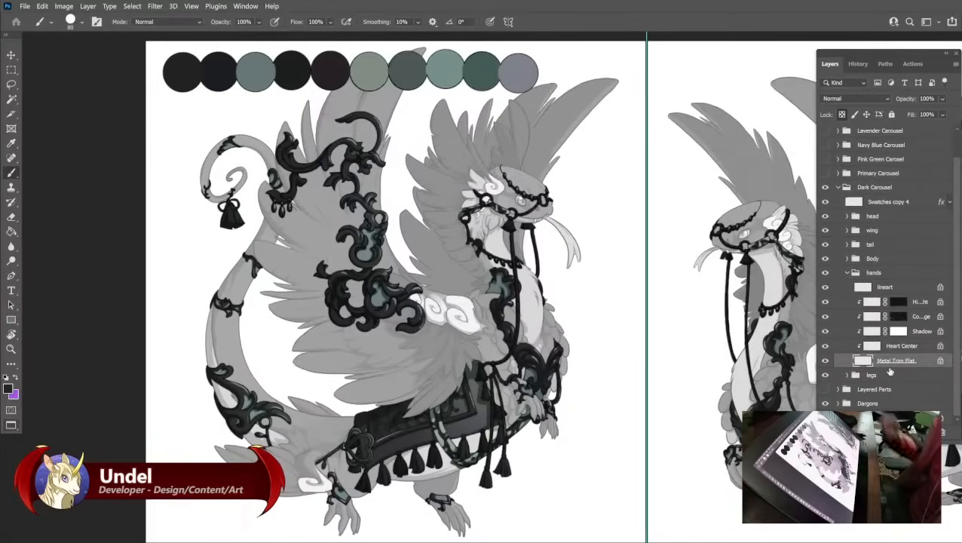
left_click(847, 272)
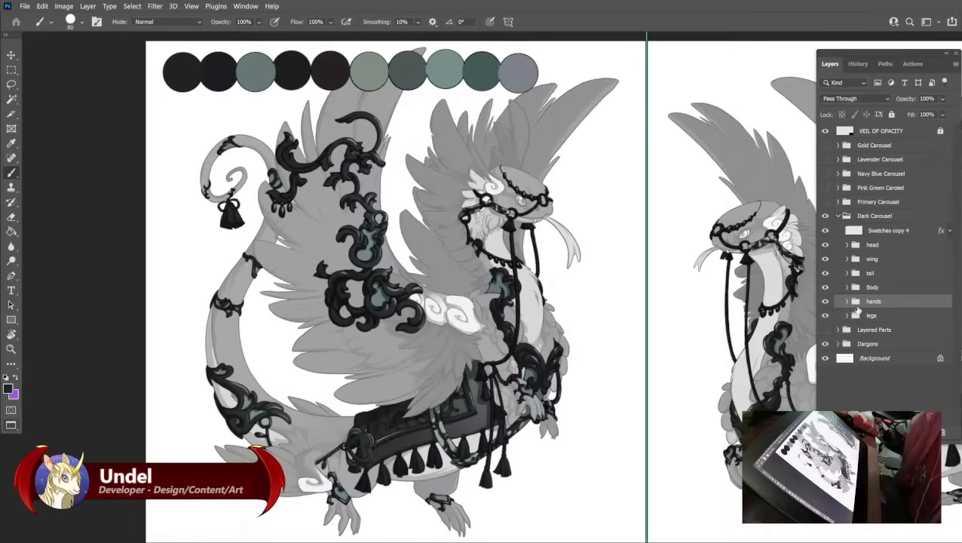
Fill the legs group's Metal Trim Flat layer with the dark grey 222122.
left_click(847, 315)
scroll(848, 319, "down", 1)
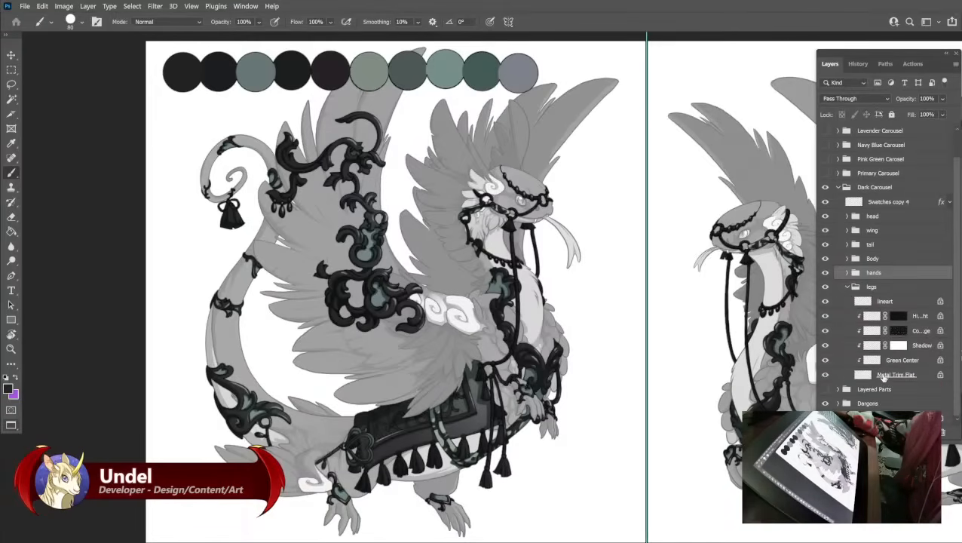
left_click(883, 376)
key("shift+BackSpace")
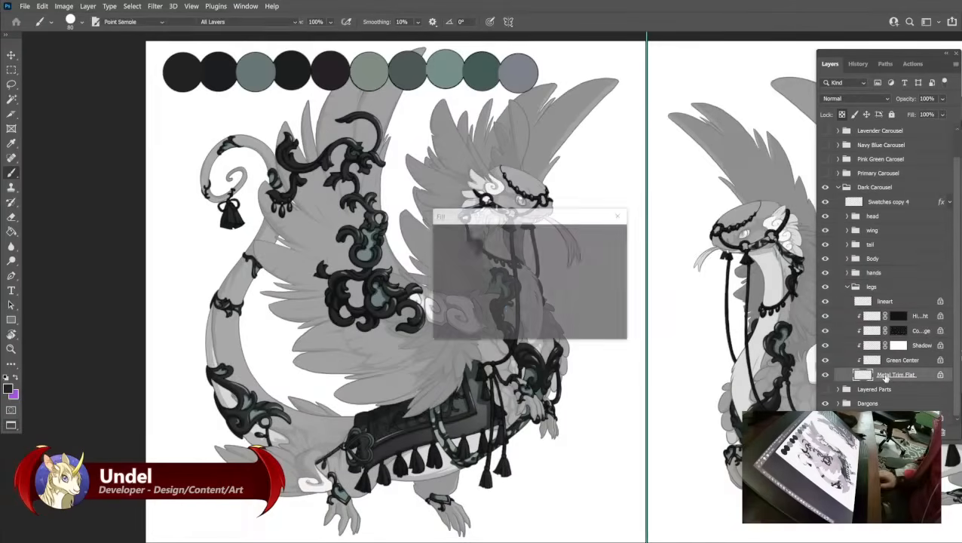
Fill the legs group's Metal Trim Flat layer with the dark foreground color and collapse the legs group.
key("Return")
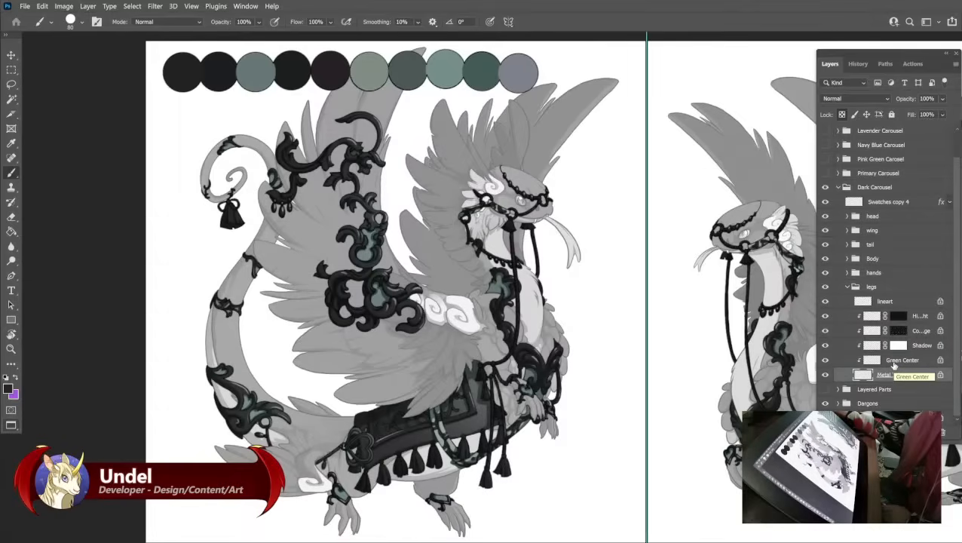
left_click(848, 286)
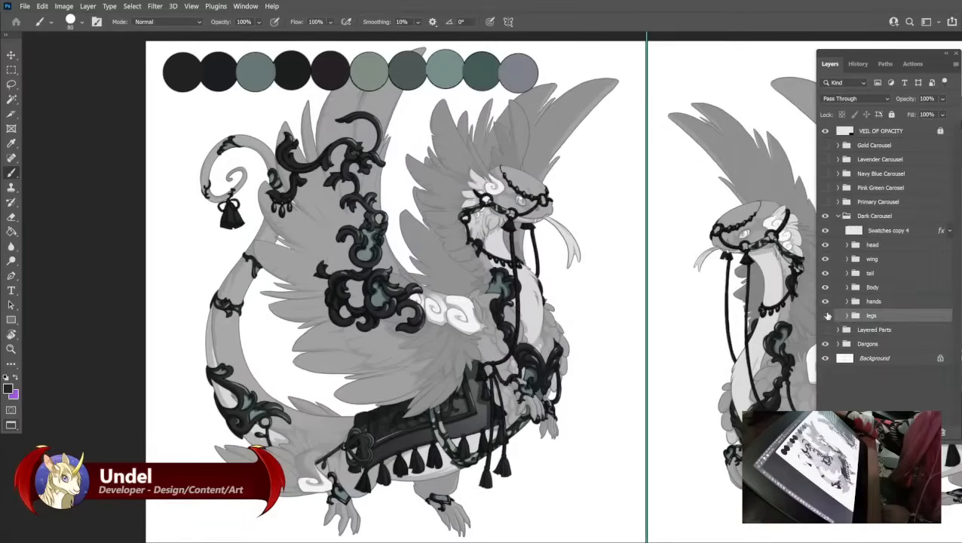
Hide every part group in Dark Carousel except Body, and select the Tassles layer inside the Body group.
left_click(824, 301)
left_click(824, 273)
left_click(824, 258)
left_click(825, 244)
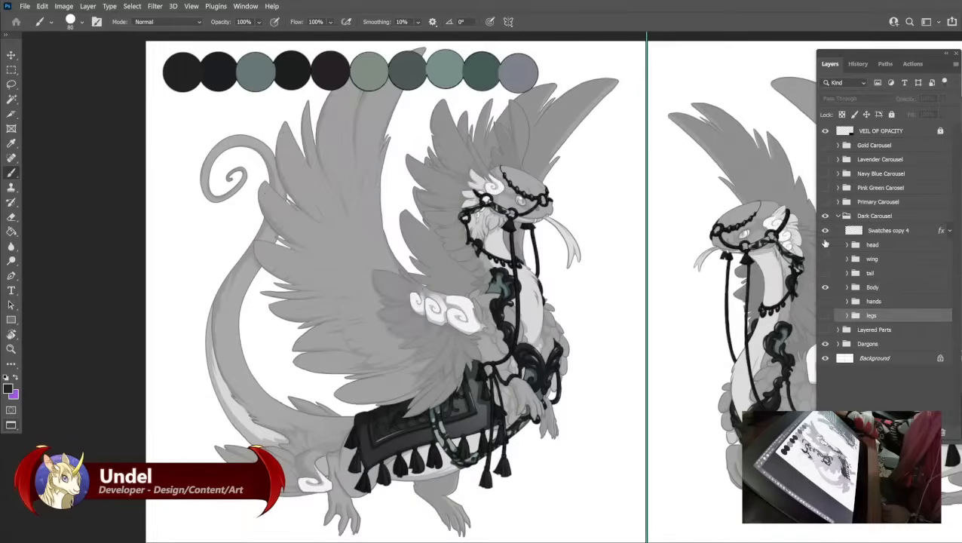
left_click(847, 287)
scroll(878, 331, "down", 3)
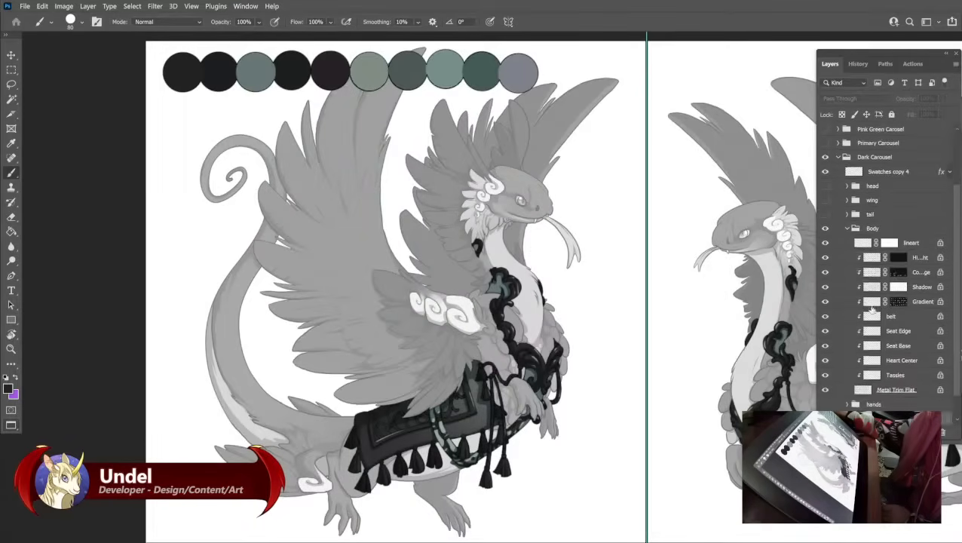
left_click(890, 362)
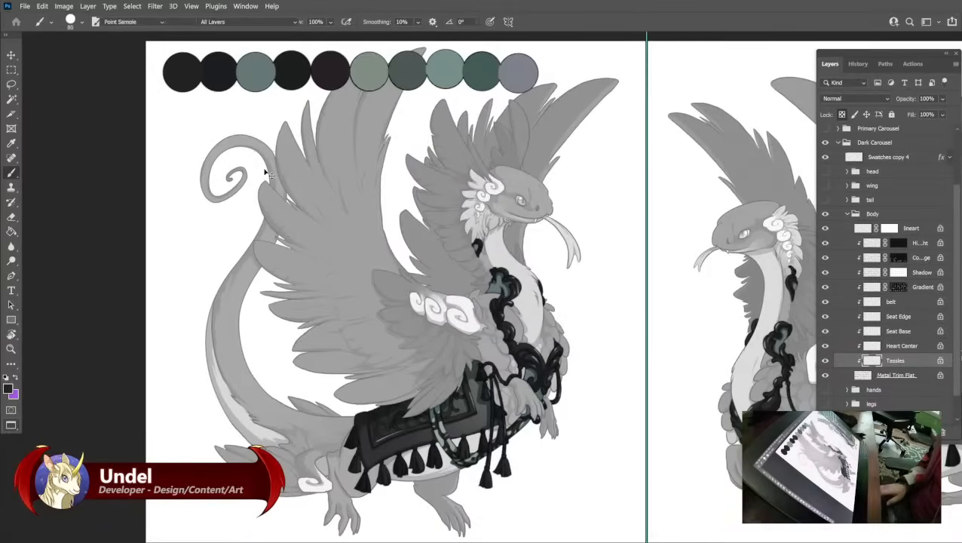
Darken the Tassles layer with a Hue/Saturation adjustment, setting Lightness to -21.
key("ctrl+u")
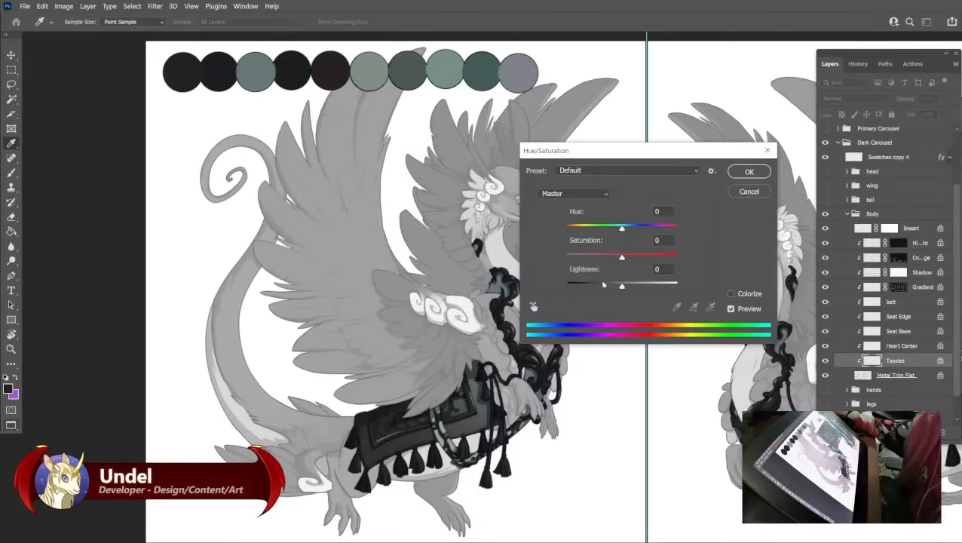
left_click_drag(624, 150, 663, 149)
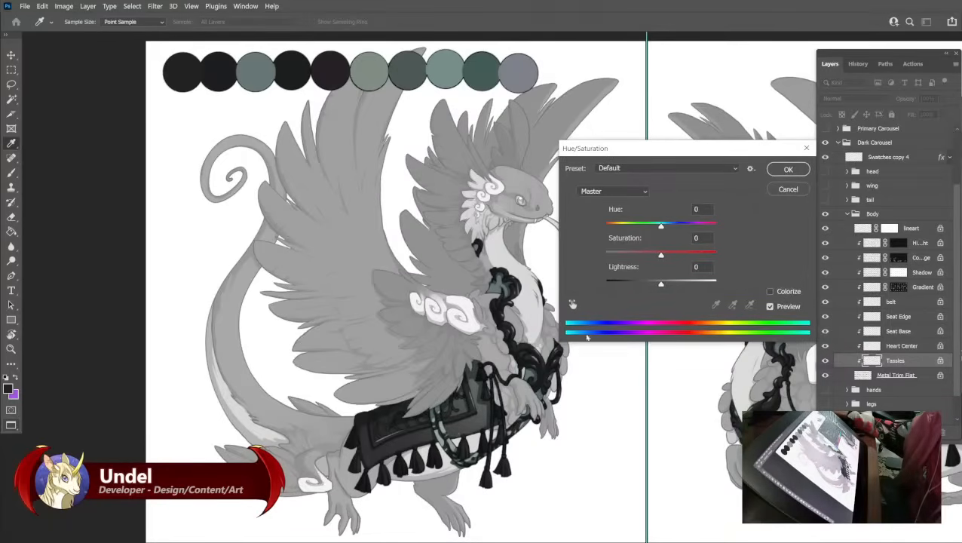
left_click(648, 284)
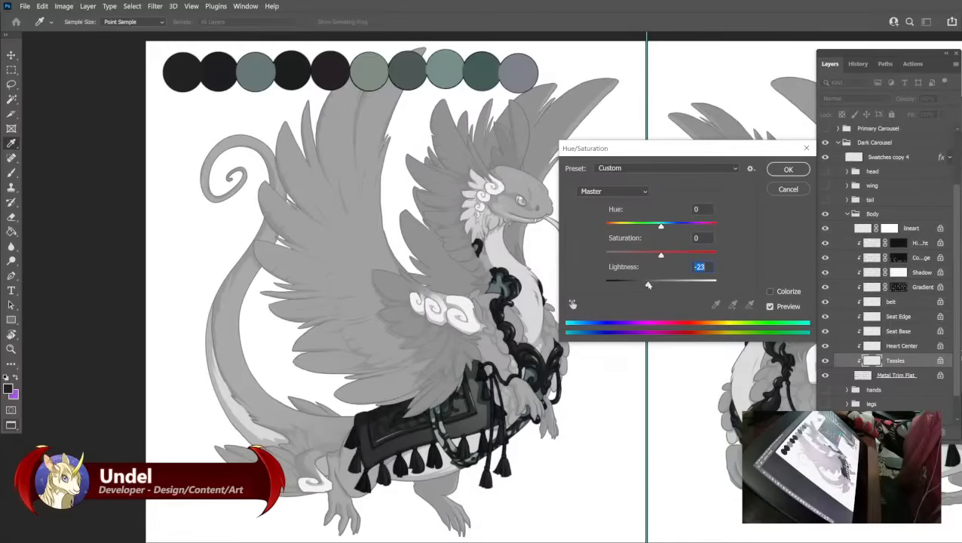
left_click(642, 285)
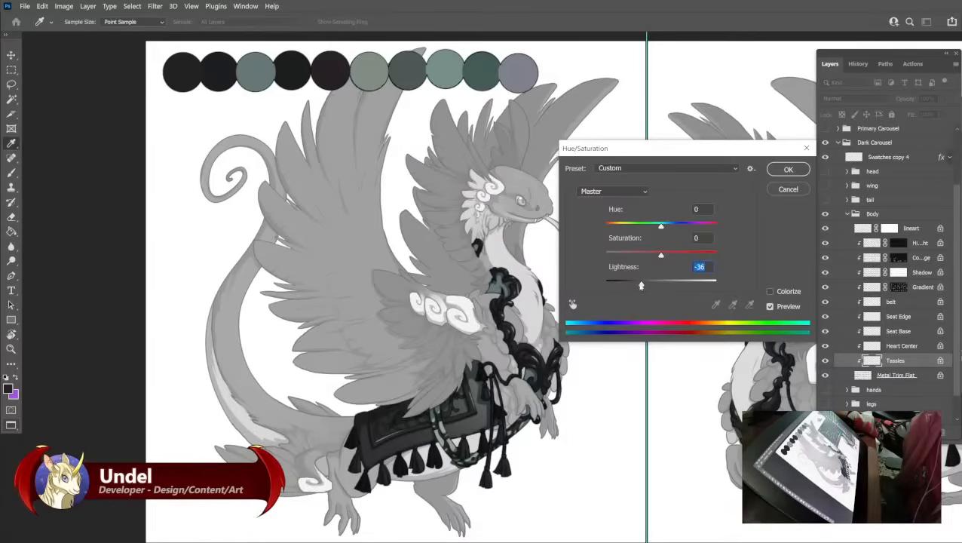
left_click(647, 286)
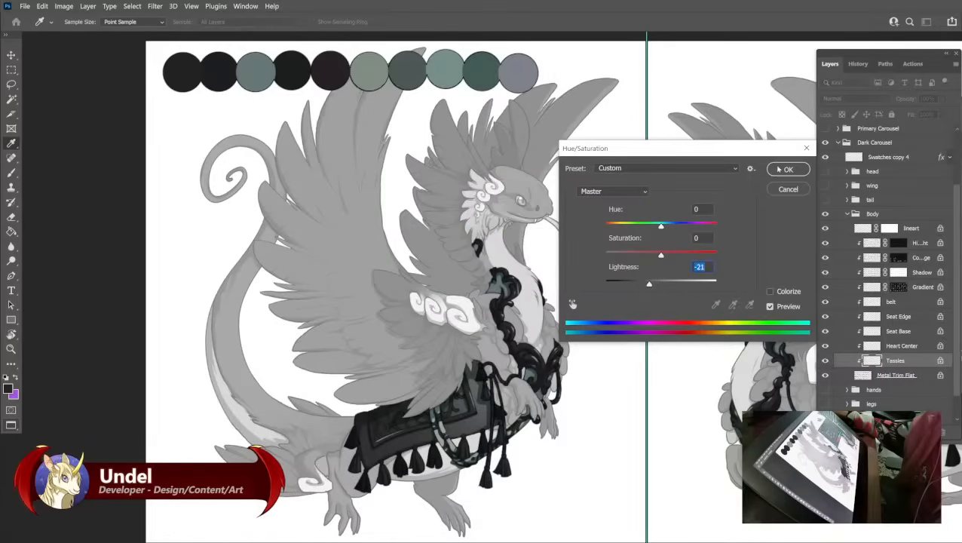
left_click(784, 169)
key("shift+BackSpace")
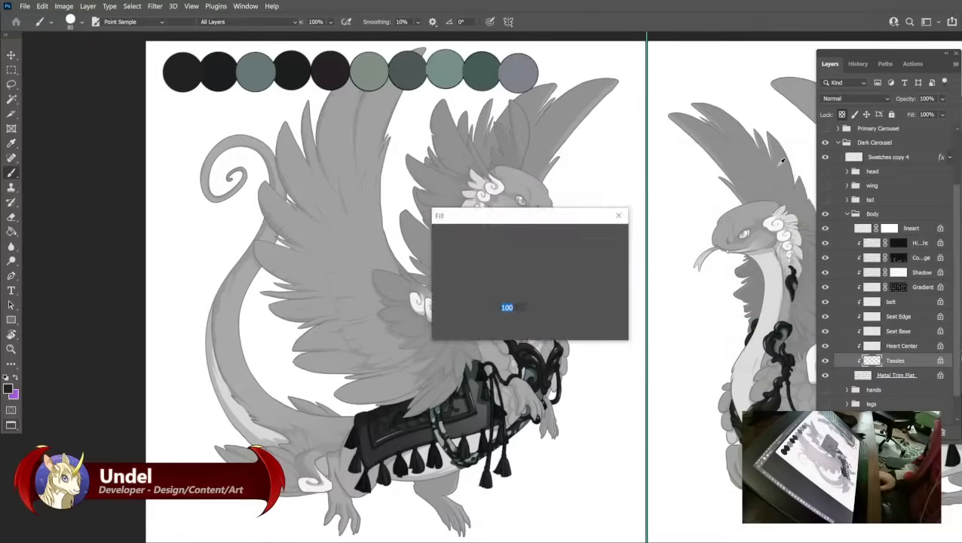
key("Escape")
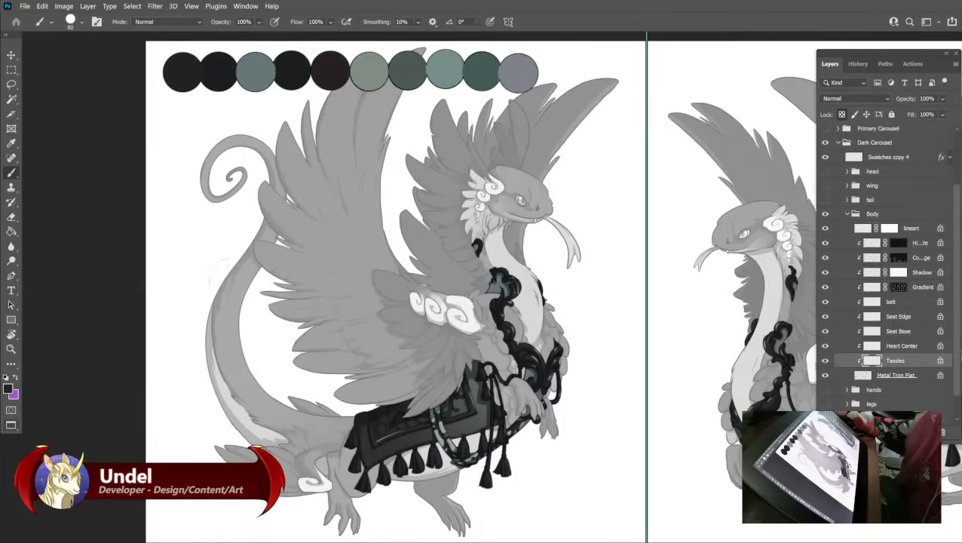
Sample the grey-teal from the chest ornament and fill the Tassles layer with it.
left_click(494, 287, "alt")
key("shift+F5")
key("Return")
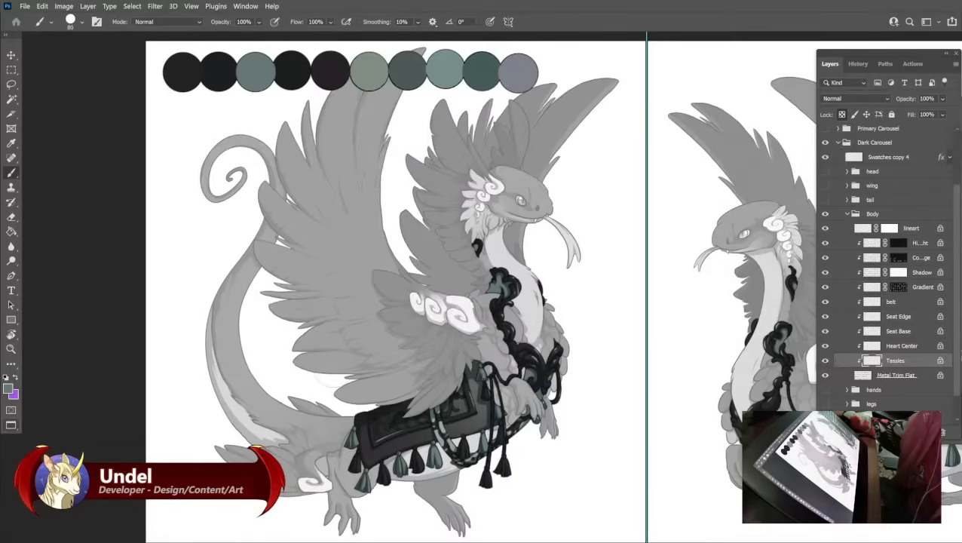
Set the foreground to dark purple #1a181f, starting from the second palette swatch, and fill the Tassles layer with it.
left_click(8, 390)
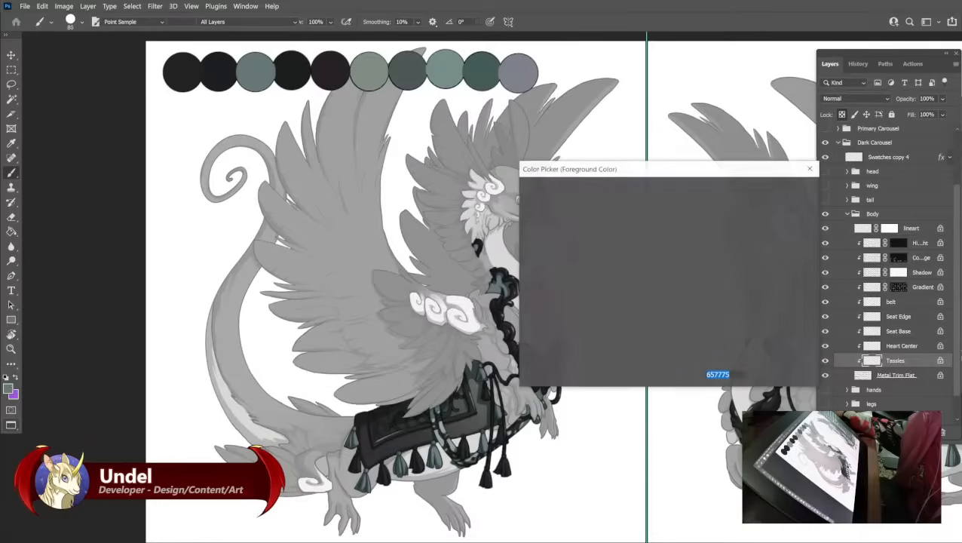
left_click(227, 69)
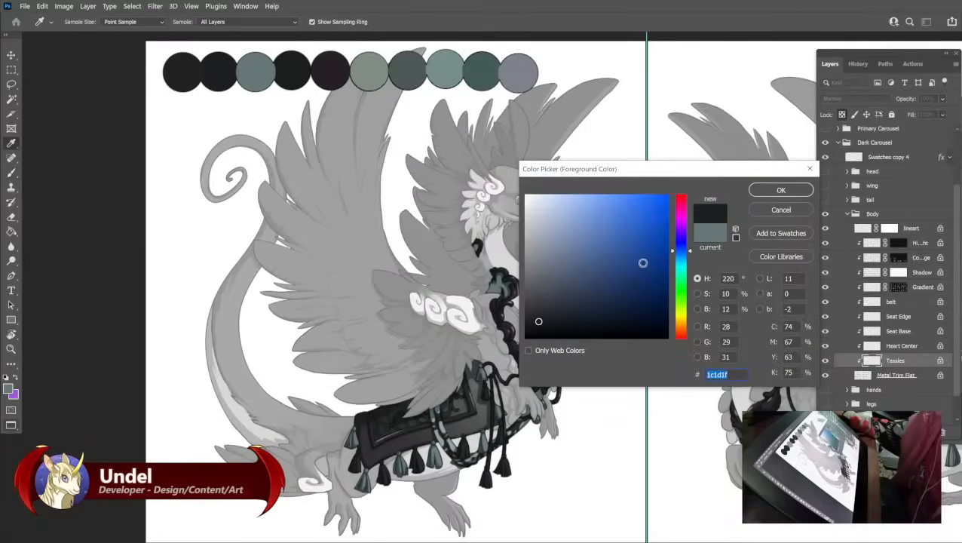
left_click(682, 240)
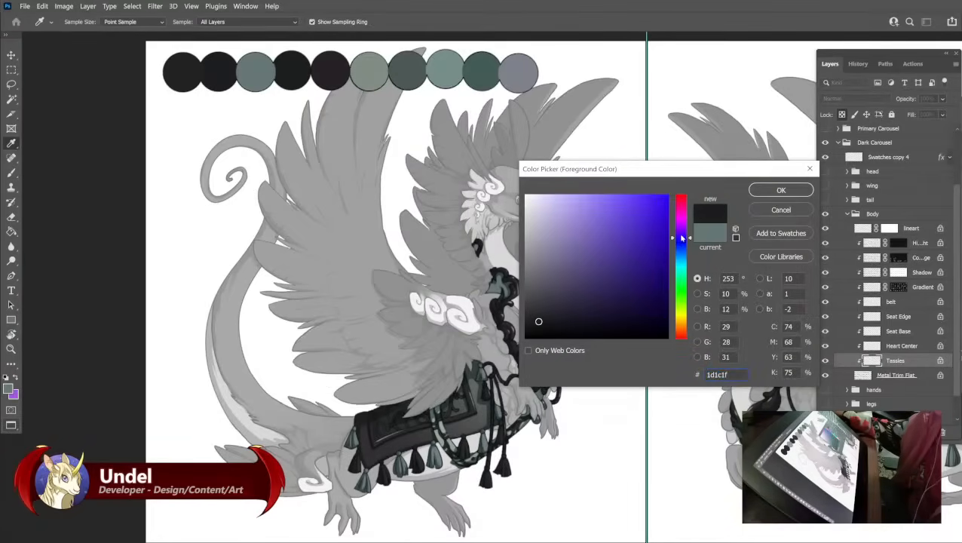
left_click_drag(682, 240, 682, 235)
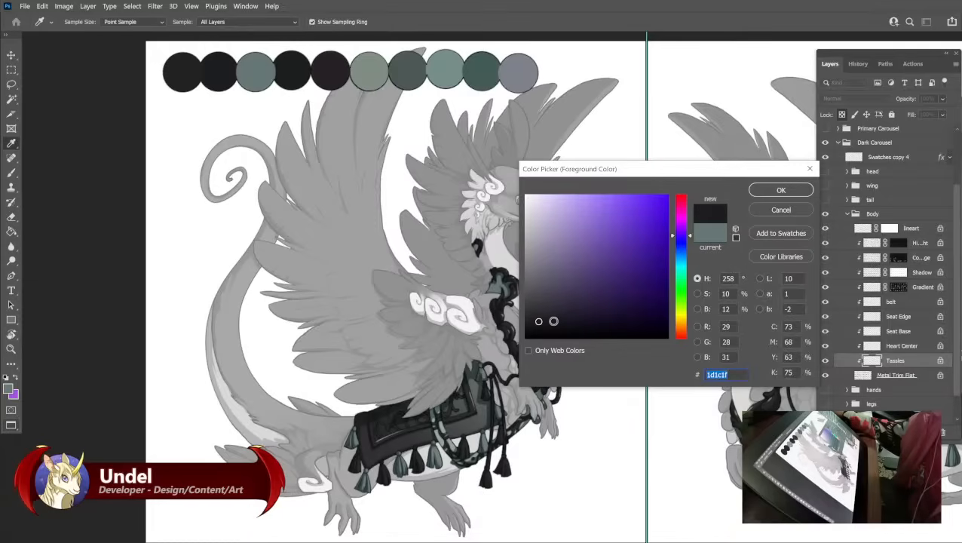
left_click(559, 321)
left_click(769, 195)
key("b")
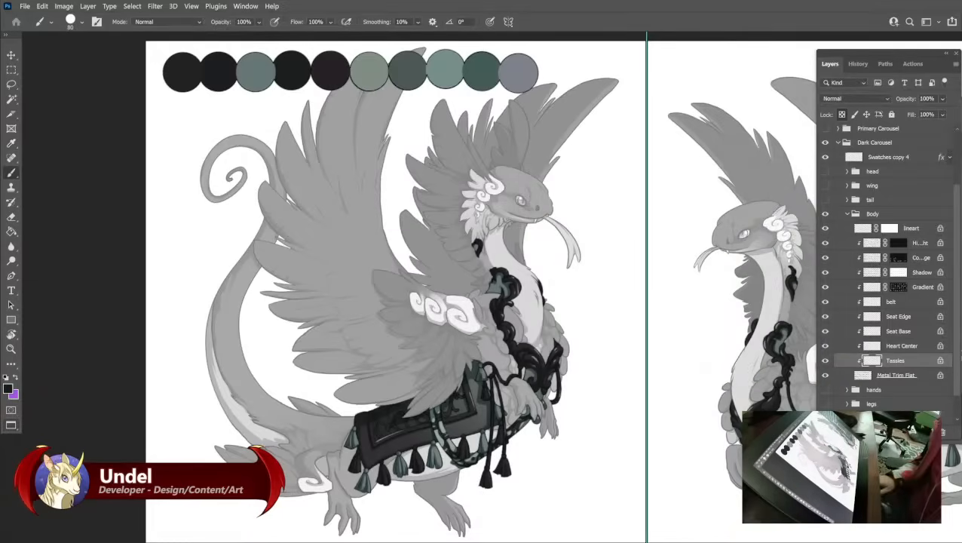
key("shift+BackSpace")
key("Return")
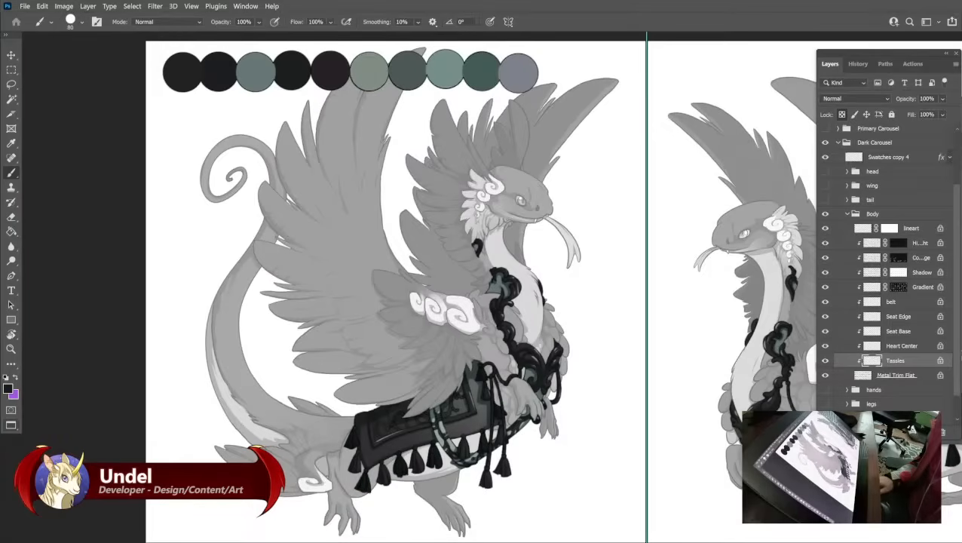
key("shift+F5")
key("Return")
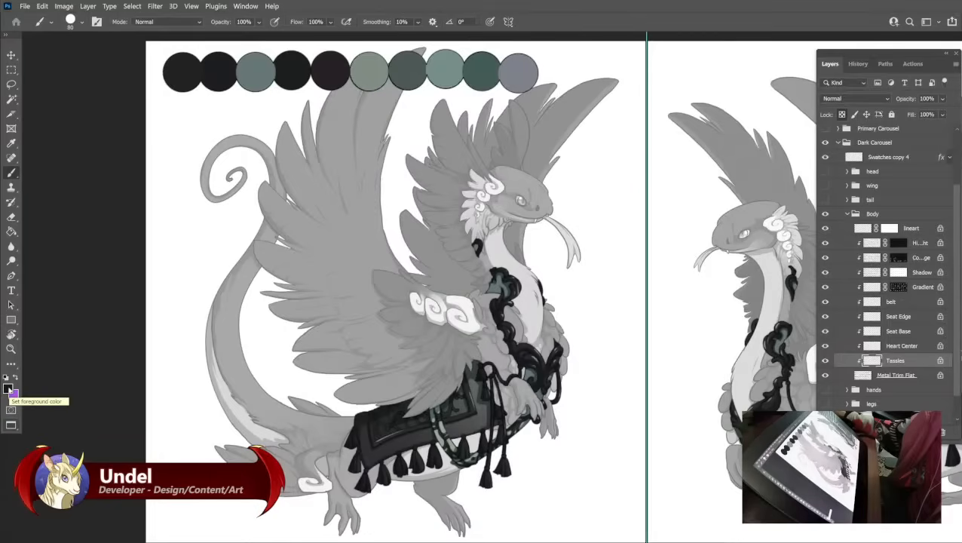
Pick a light grey from the dragon as foreground color and fill the Tassles layer with it.
left_click(7, 388)
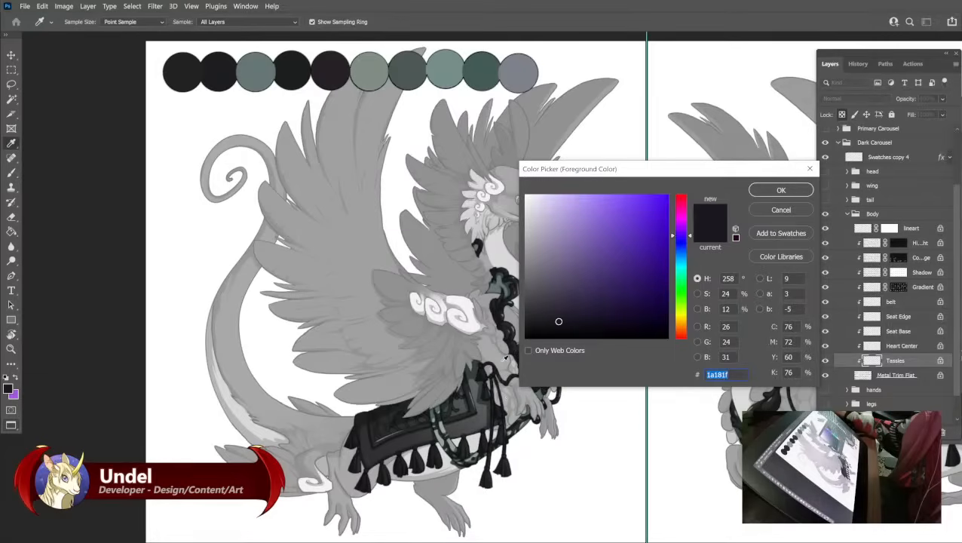
left_click(505, 358)
left_click(780, 190)
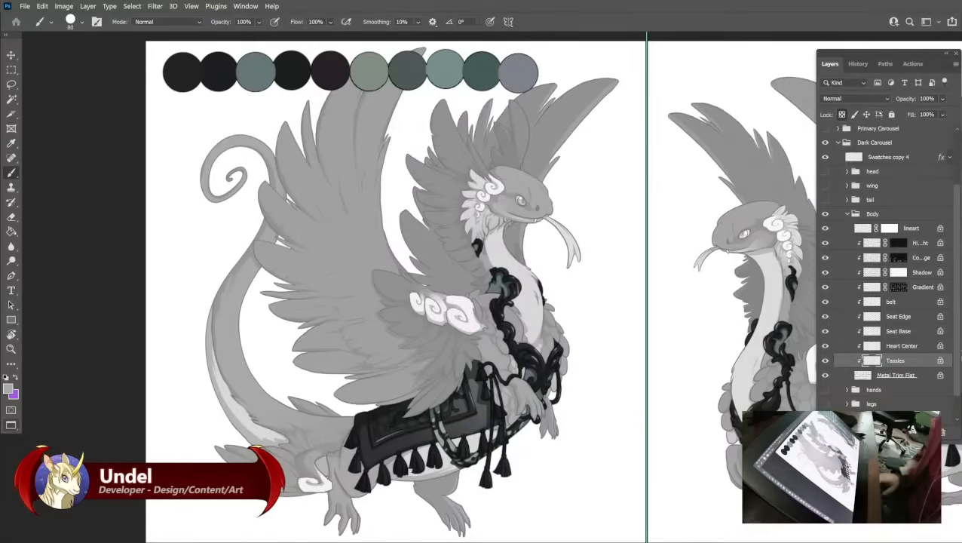
key("shift+alt+BackSpace")
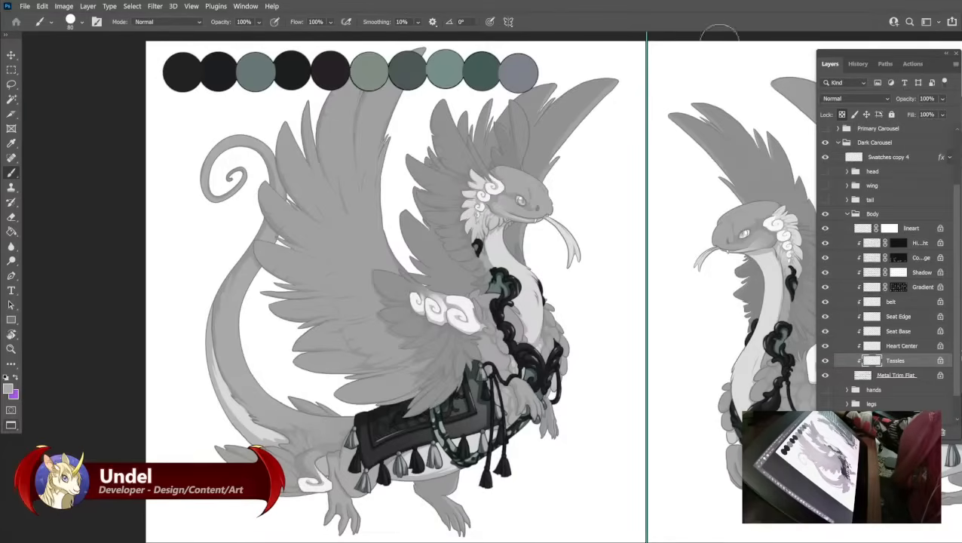
Sample the second dark swatch of the palette and fill the Tassles layer with it.
left_click(217, 71, "alt")
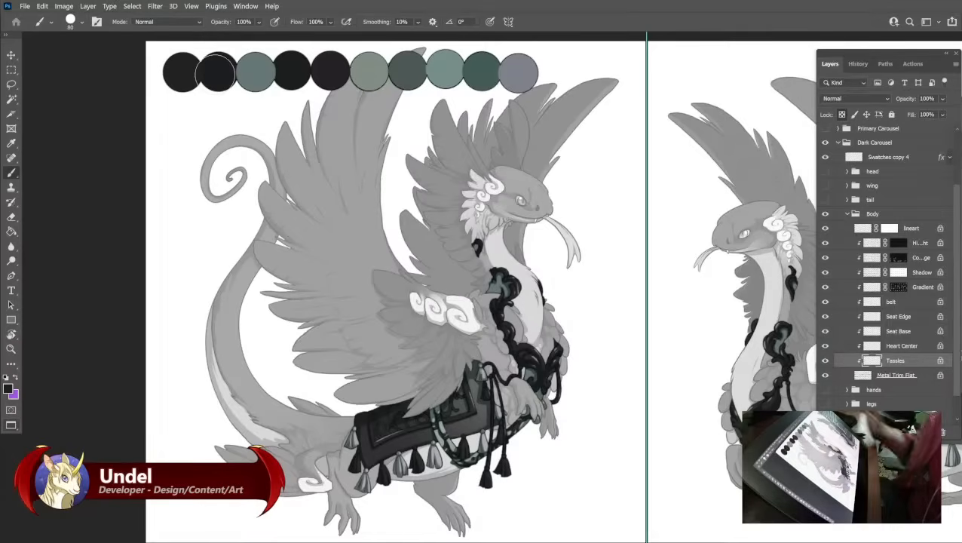
key("shift+BackSpace")
key("Return")
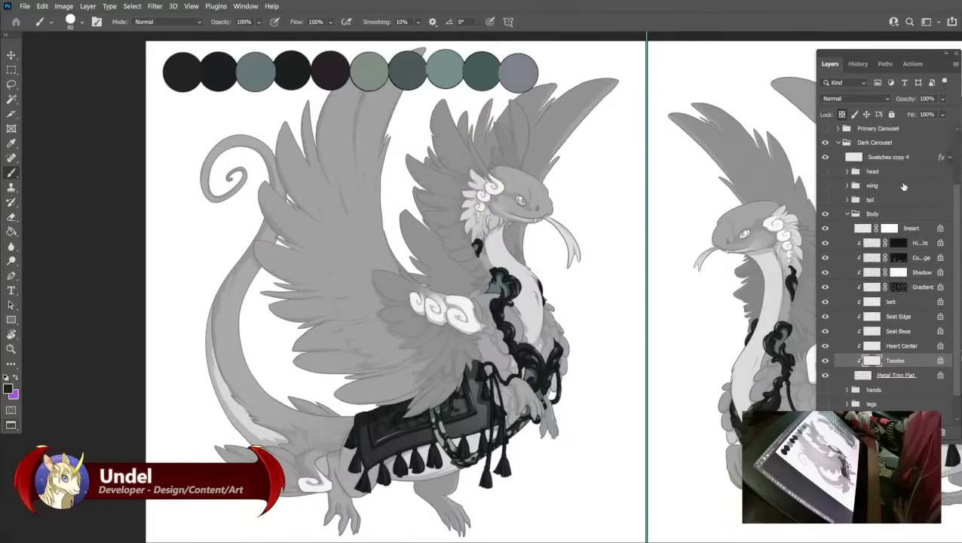
Show all the hidden part groups of Dark Carousel again, and collapse the Body and Dark Carousel groups.
left_click(824, 199)
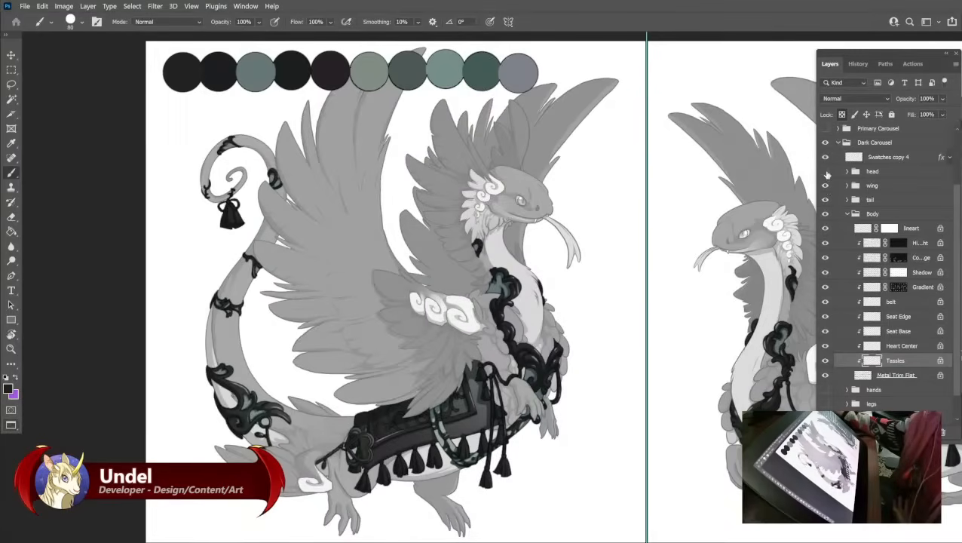
left_click(825, 184)
left_click(824, 171)
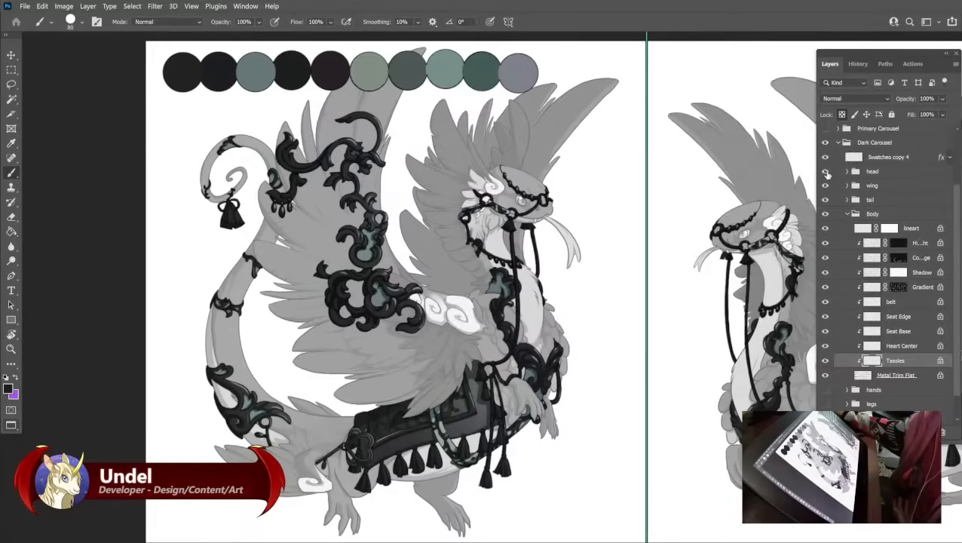
left_click(848, 215)
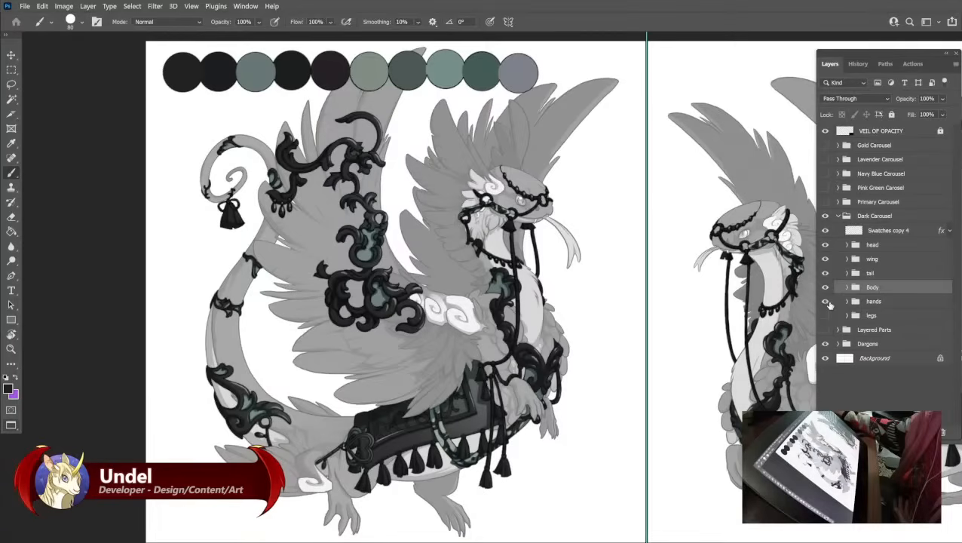
left_click(826, 317)
left_click(825, 288)
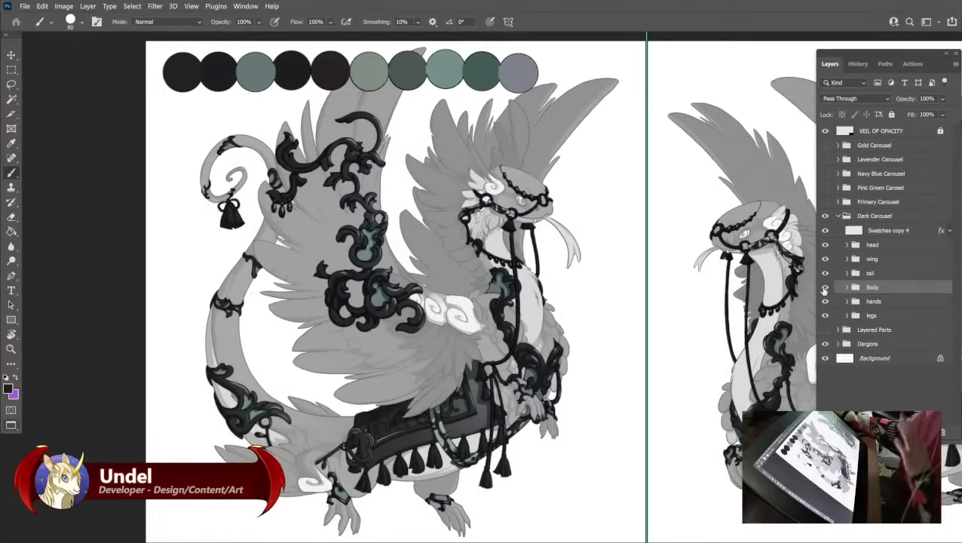
left_click(839, 215)
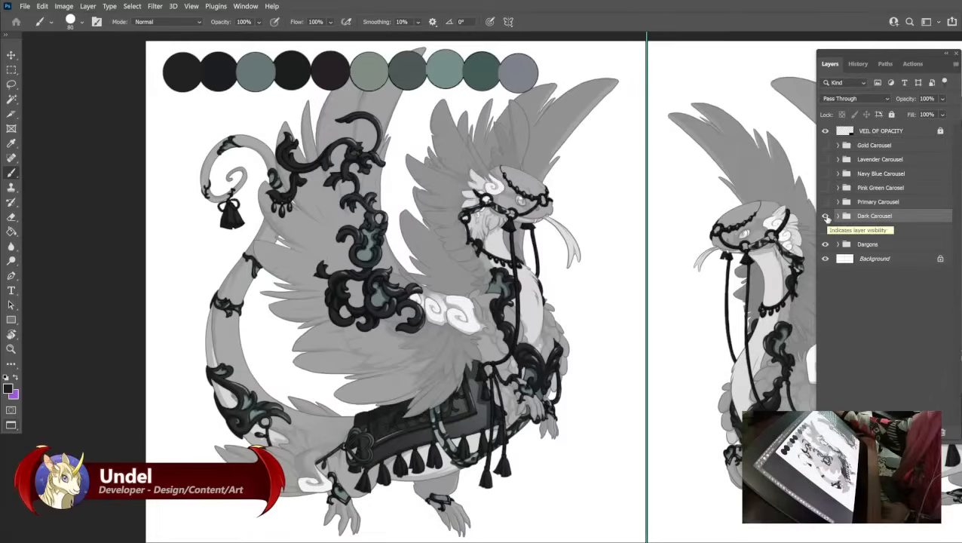
Hide the Dark Carousel group and duplicate the Layered Parts group.
left_click(826, 216)
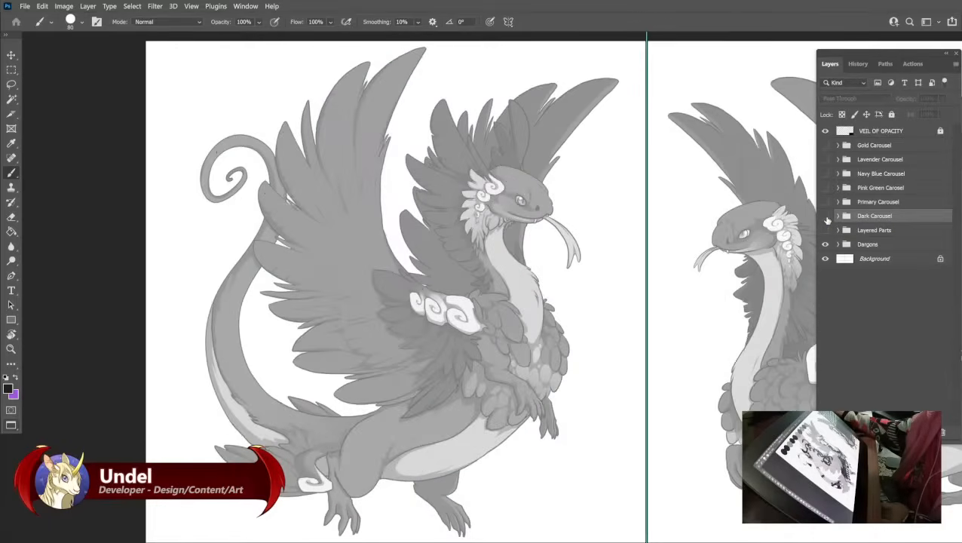
left_click(873, 230)
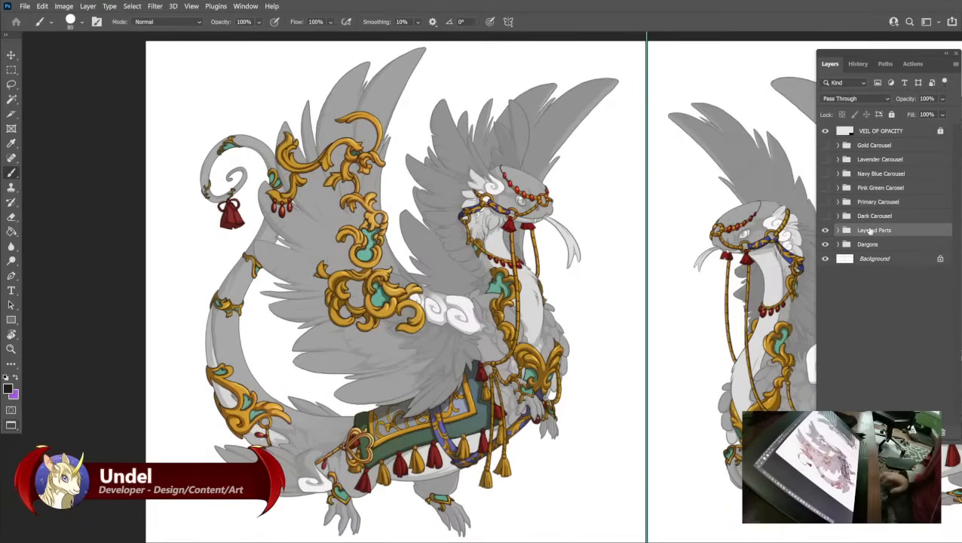
key("ctrl+j")
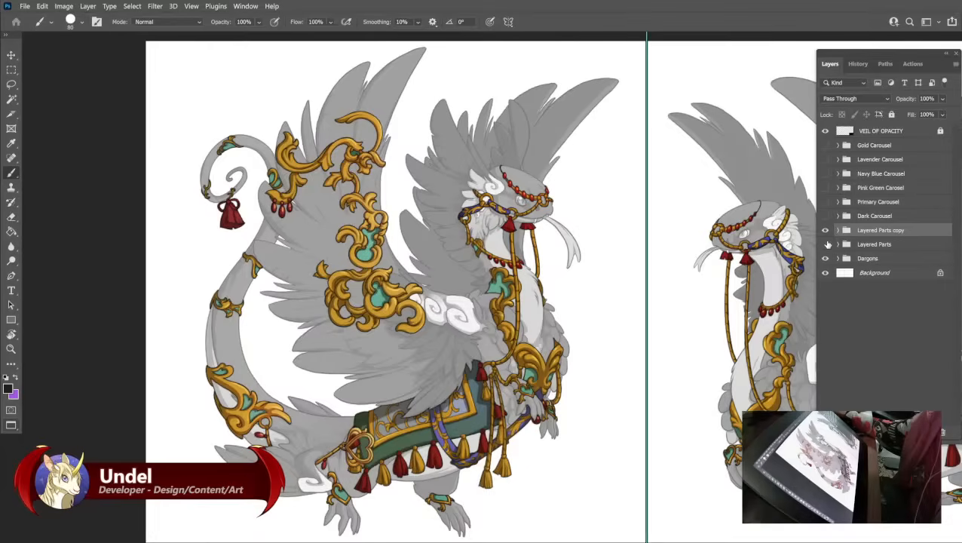
Duplicate the Dark Carousel swatches layer, move the duplicate into the Layered Parts copy group, and collapse the Dark Carousel group.
left_click(837, 231)
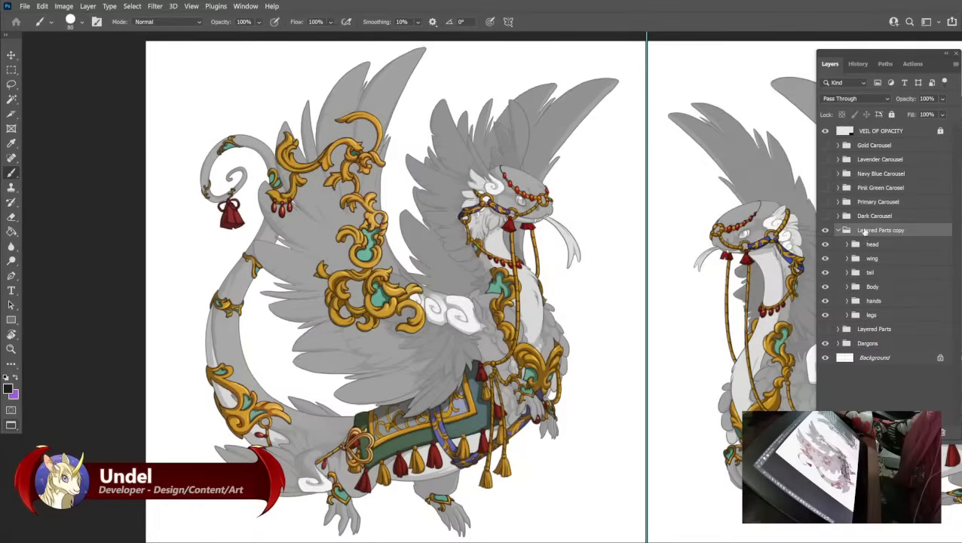
left_click(838, 216)
left_click(876, 232)
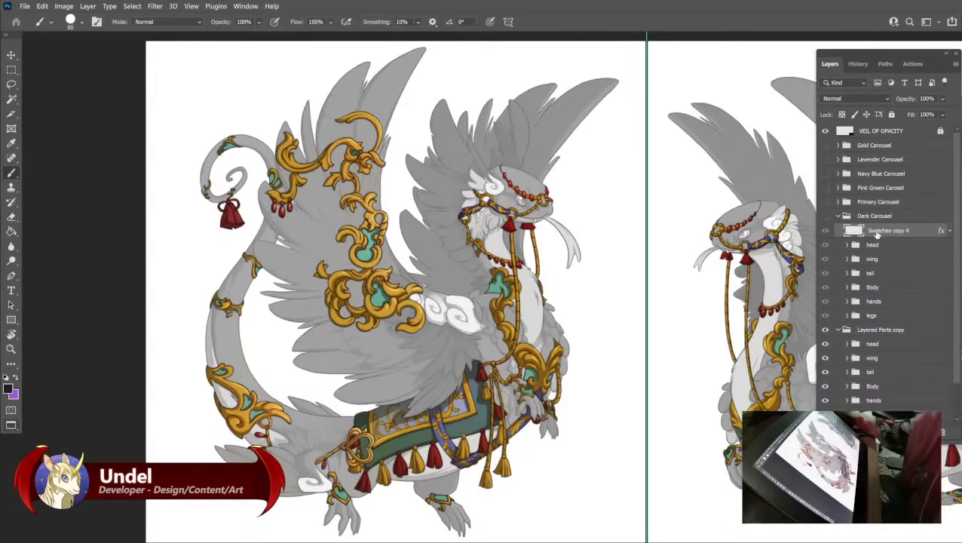
key("ctrl+j")
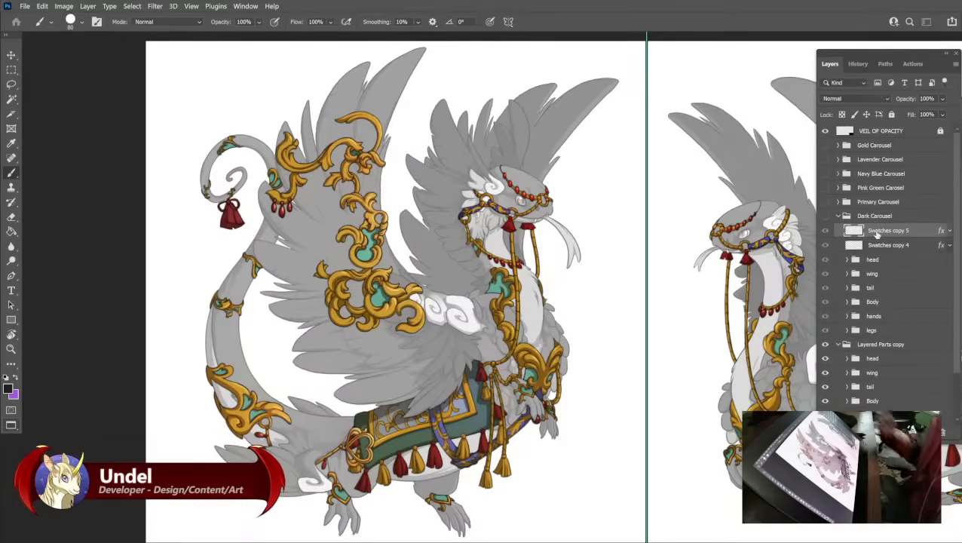
left_click_drag(876, 233, 863, 341)
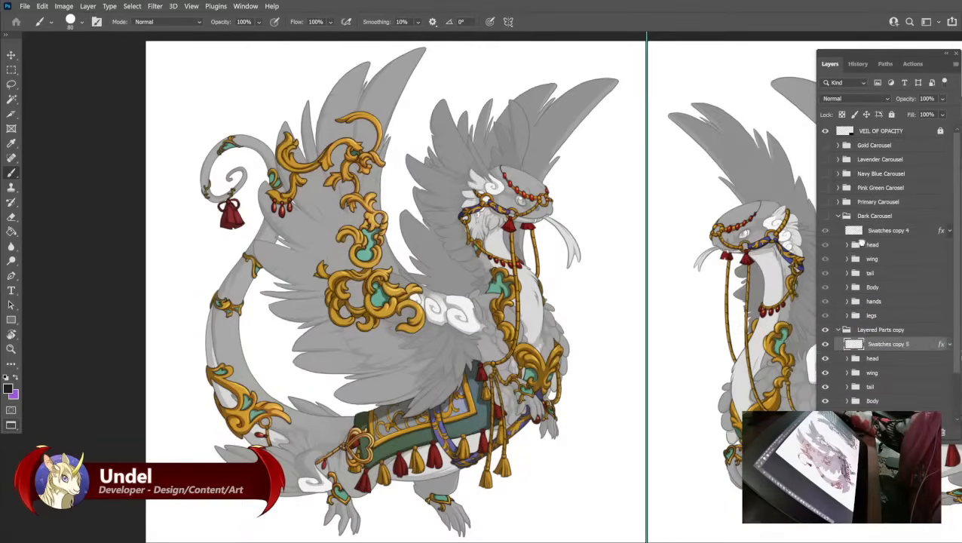
left_click(837, 216)
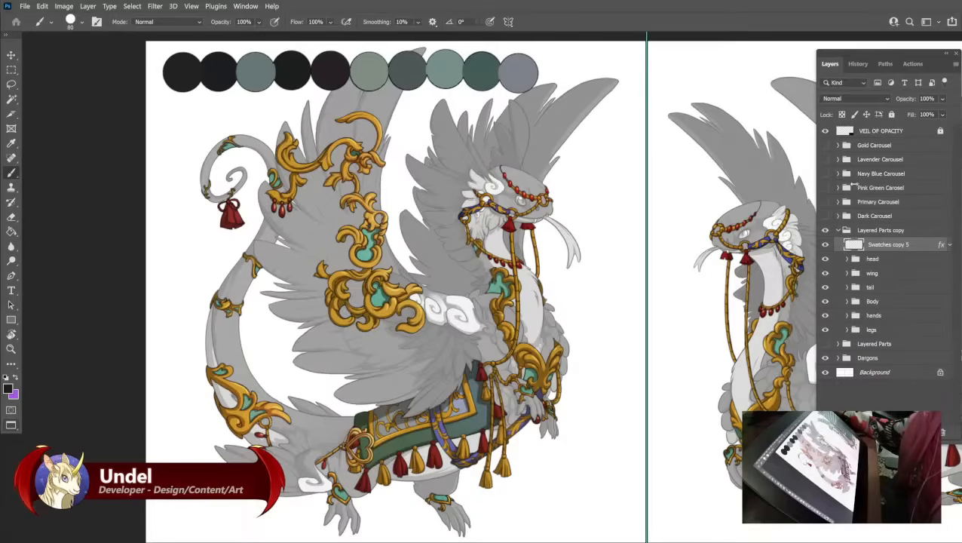
Compare the existing Carousel color variants on the dragon by showing their groups, and hide them all again.
left_click(835, 146)
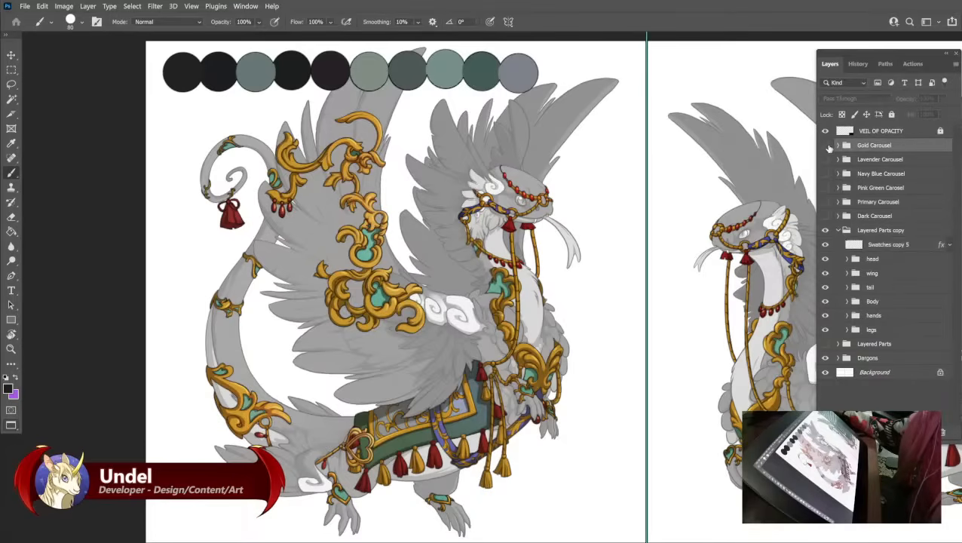
left_click(825, 146)
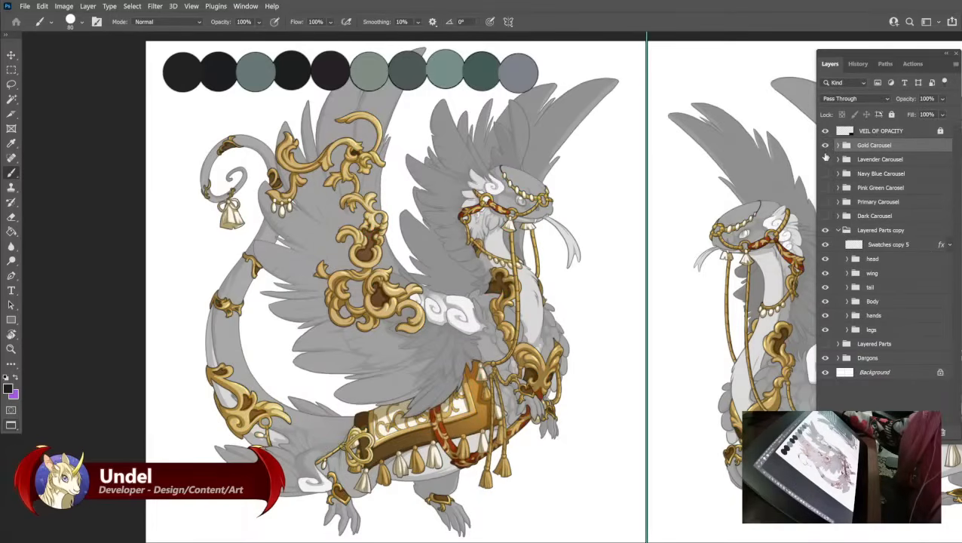
left_click(825, 145)
left_click(825, 160)
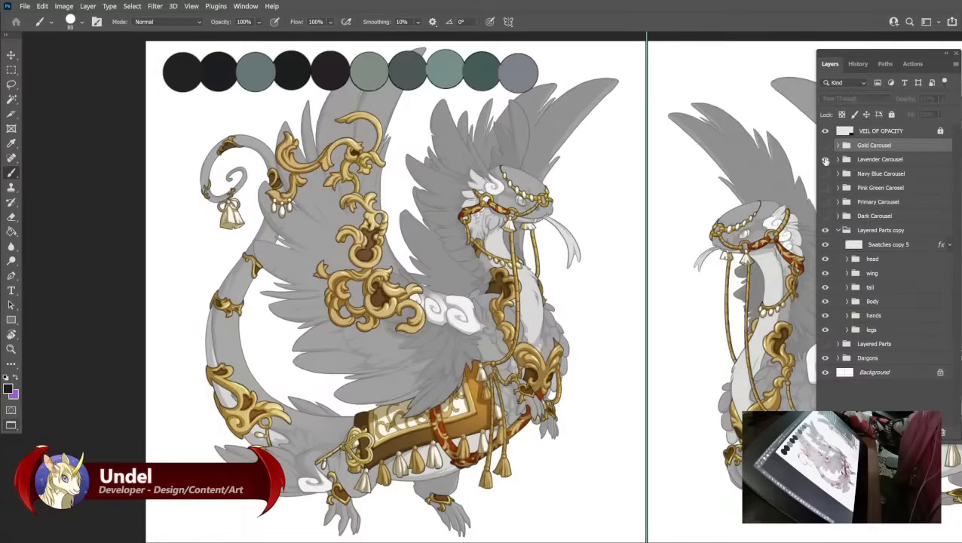
left_click(824, 160)
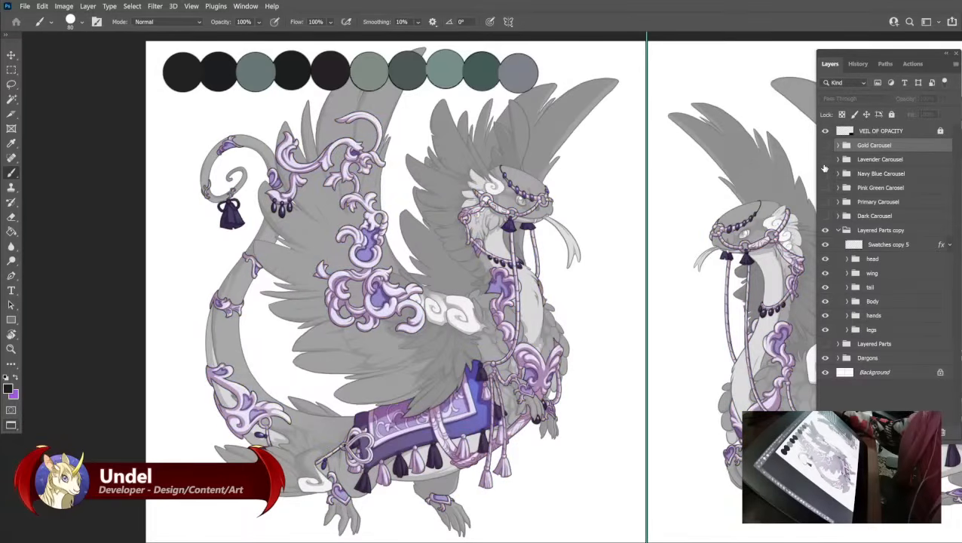
left_click(825, 174)
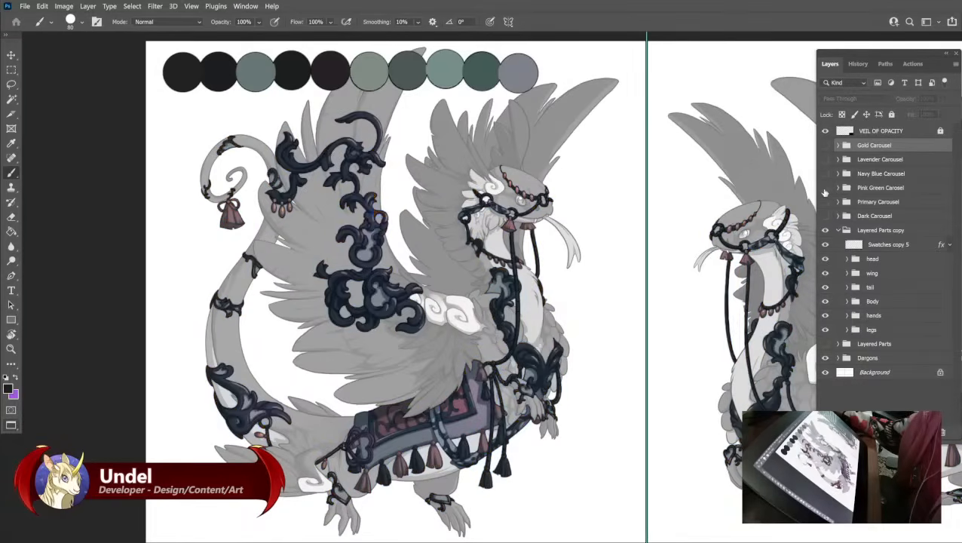
left_click(825, 202)
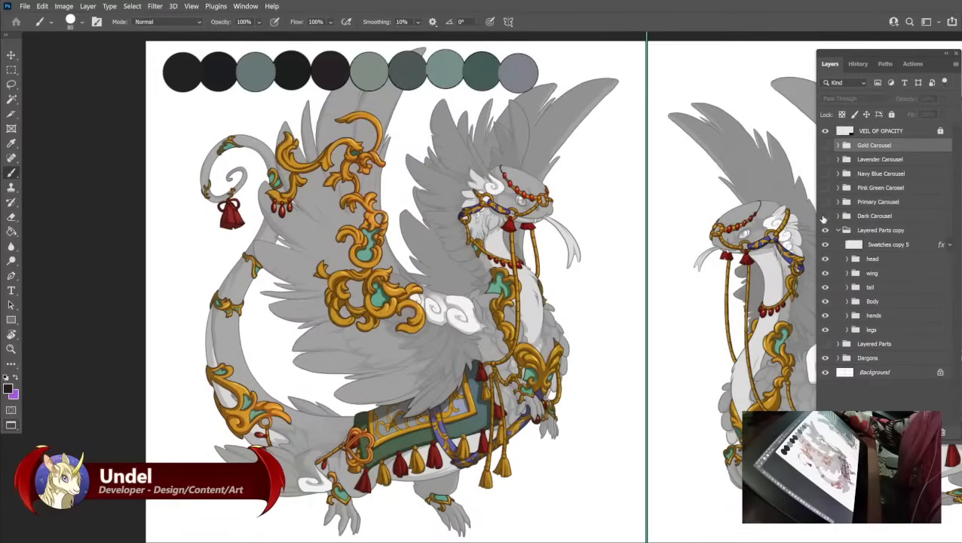
left_click(823, 217)
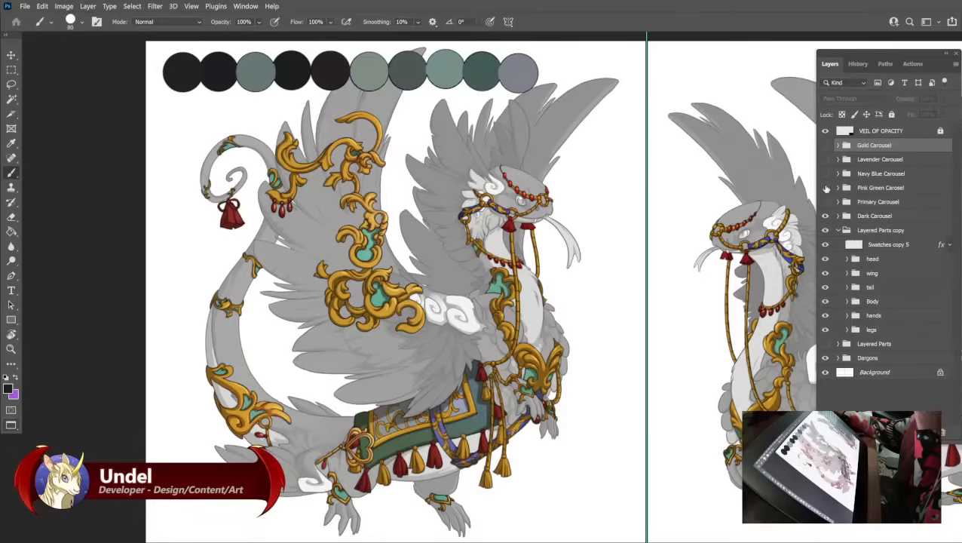
left_click(825, 188)
left_click(825, 159)
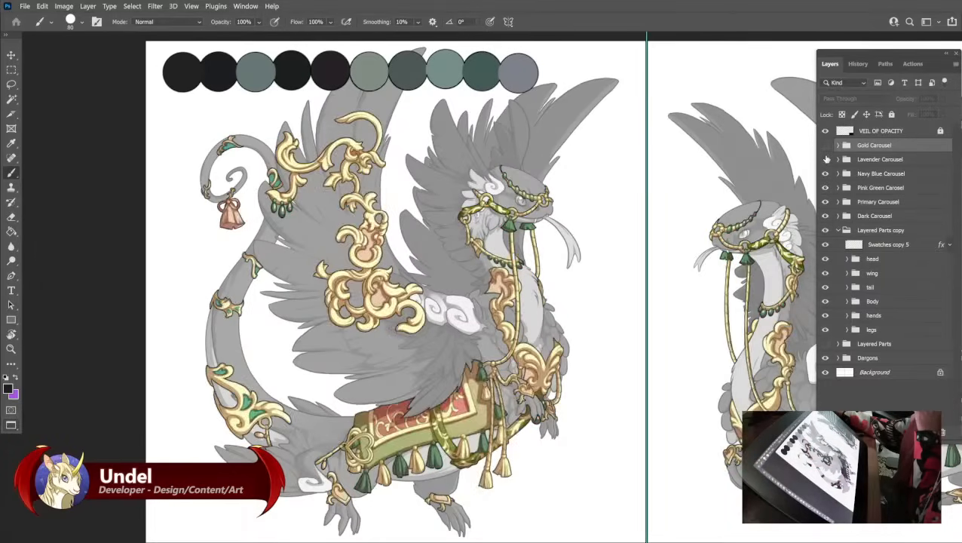
left_click(825, 158)
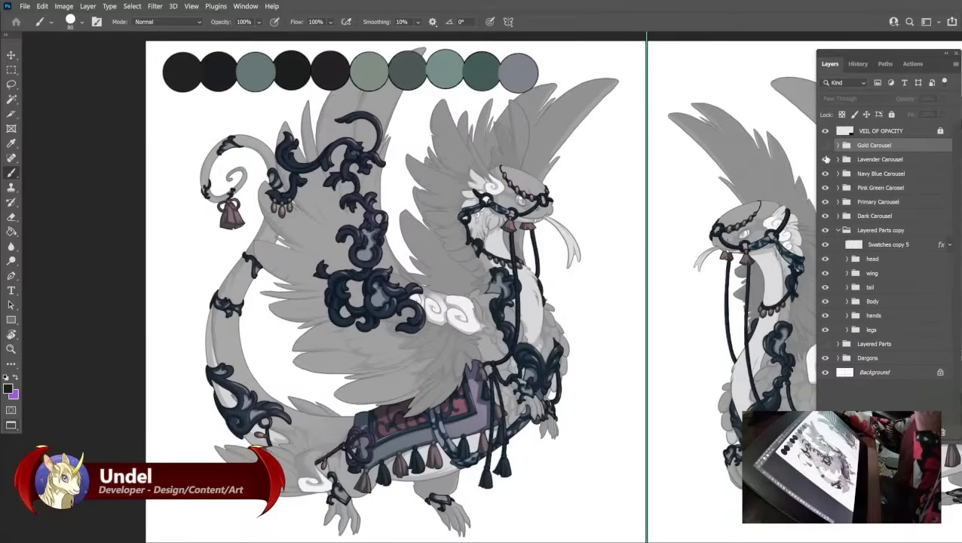
left_click(826, 151)
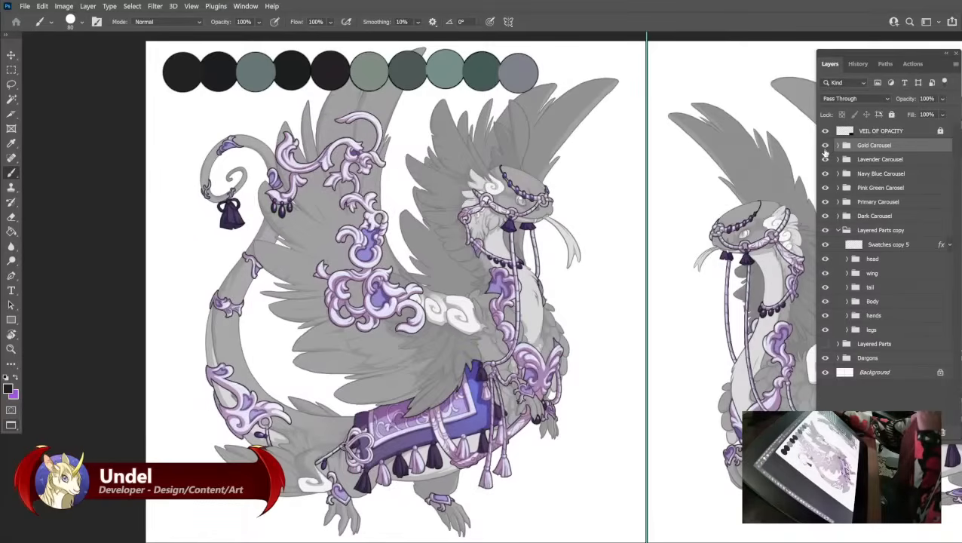
left_click(825, 173)
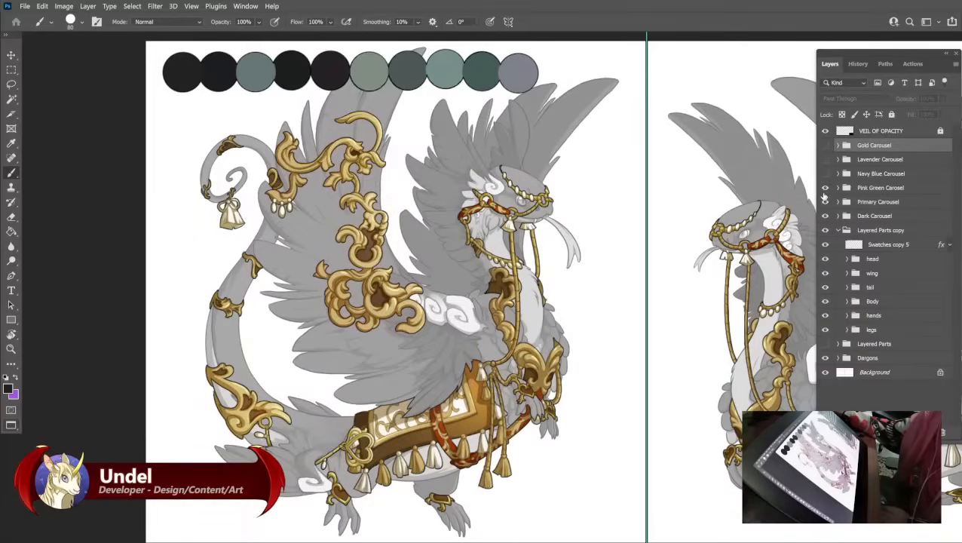
left_click(824, 202)
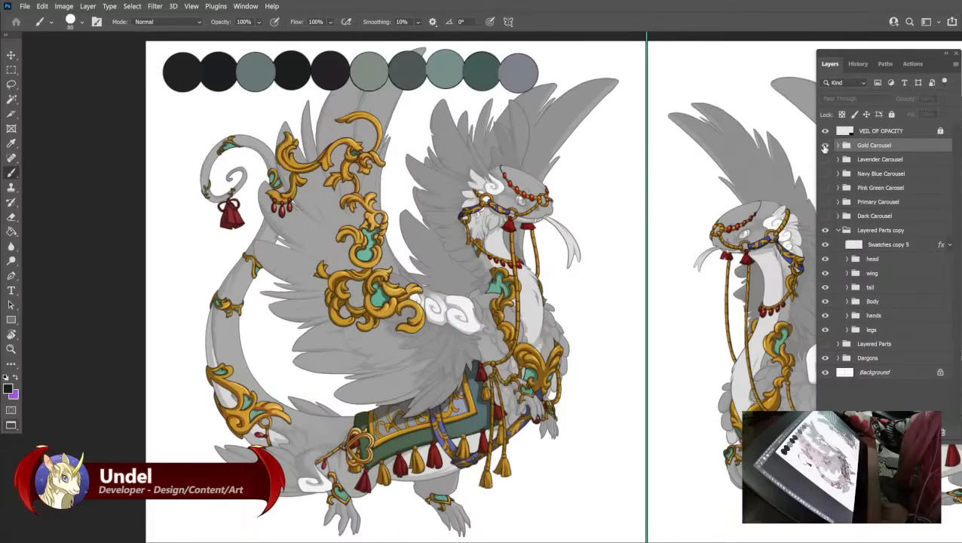
left_click(824, 145)
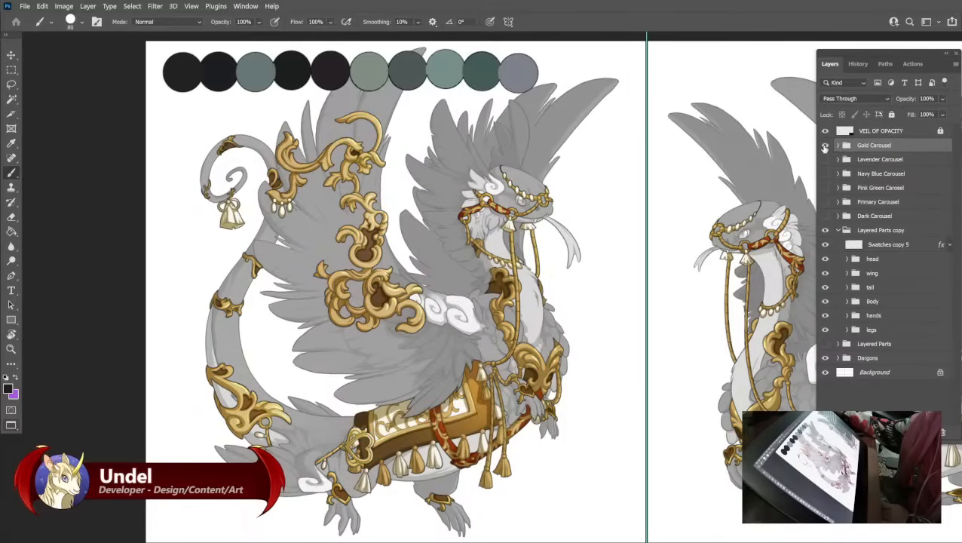
left_click(825, 146)
Rename the Layered Parts copy group as Copper Set.
double_click(880, 229)
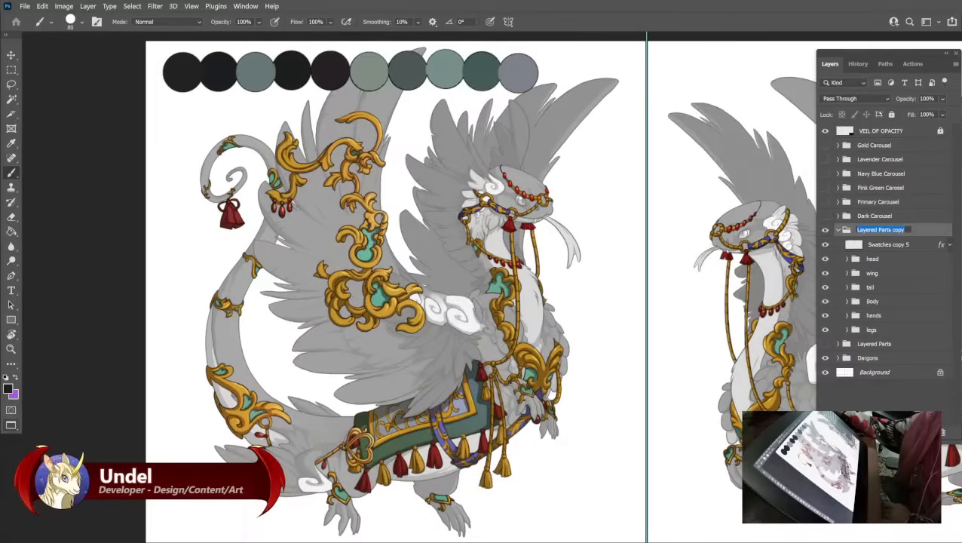
type("Copper")
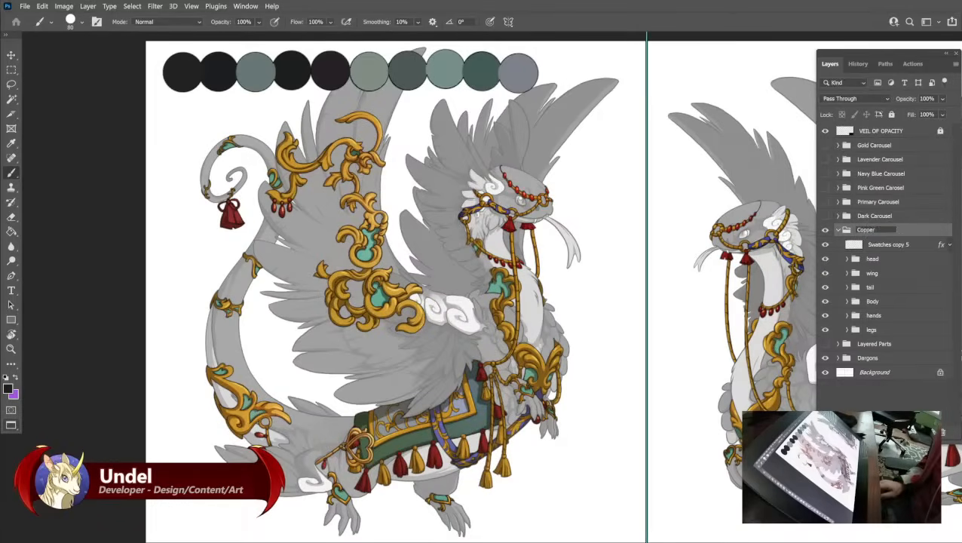
type(" Set")
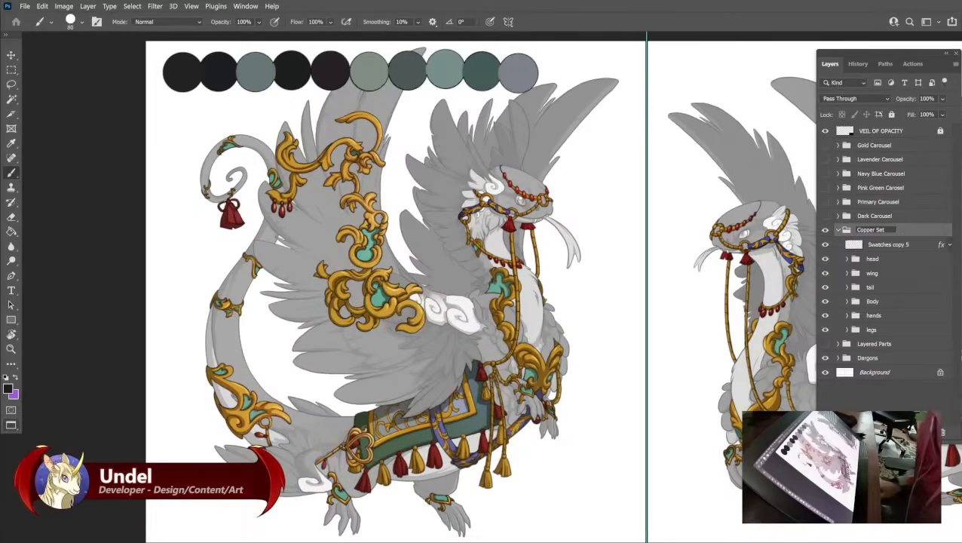
key("Return")
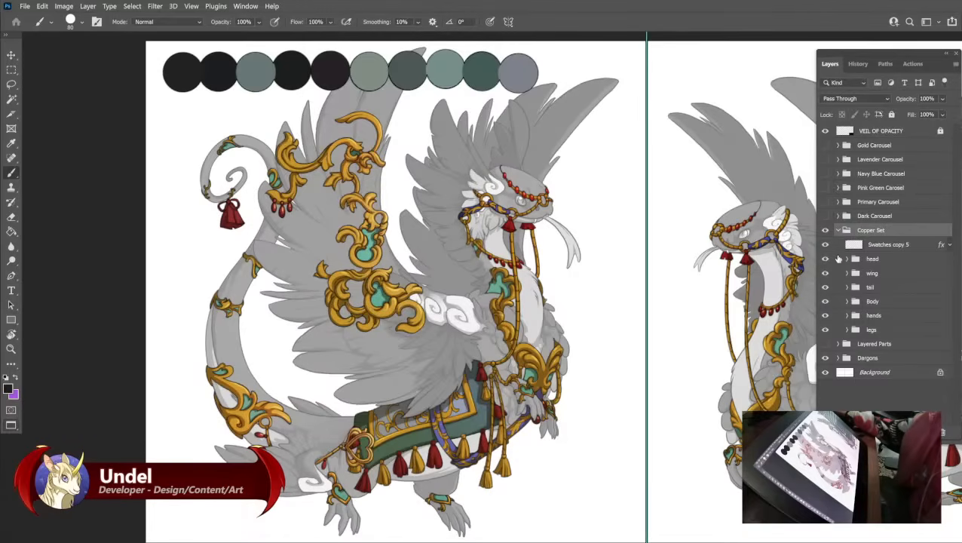
Clear all the old color swatches from the swatches layer in Copper Set and deselect.
left_click(885, 245)
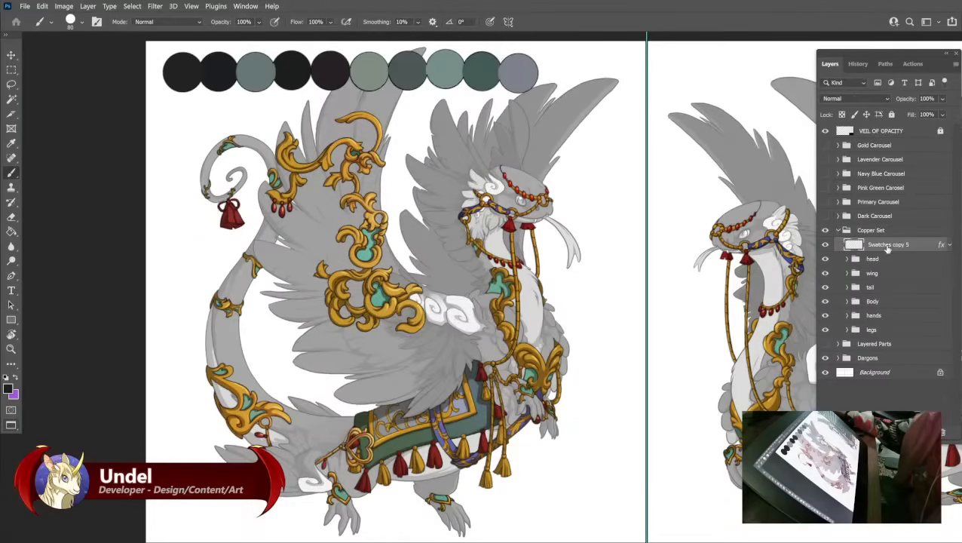
key("ctrl+a")
key("Delete")
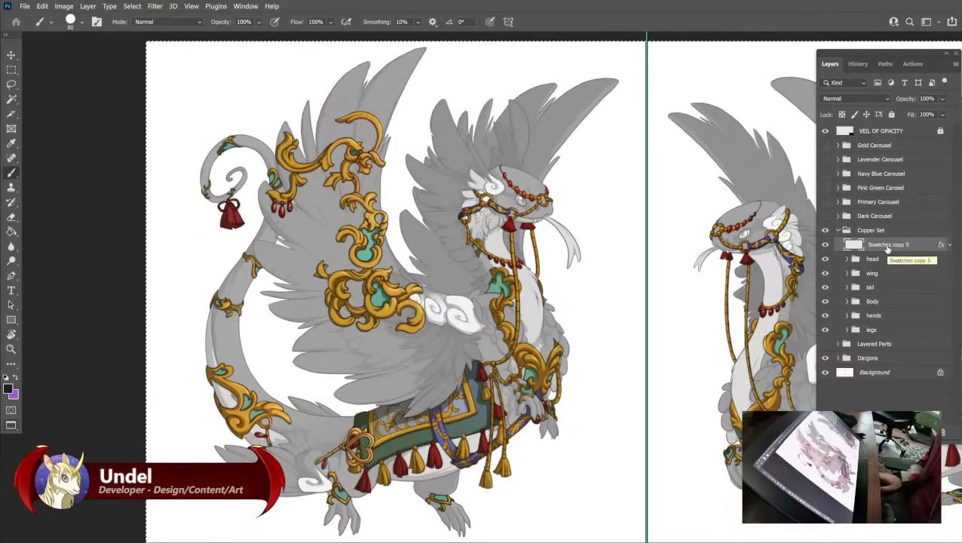
key("ctrl+d")
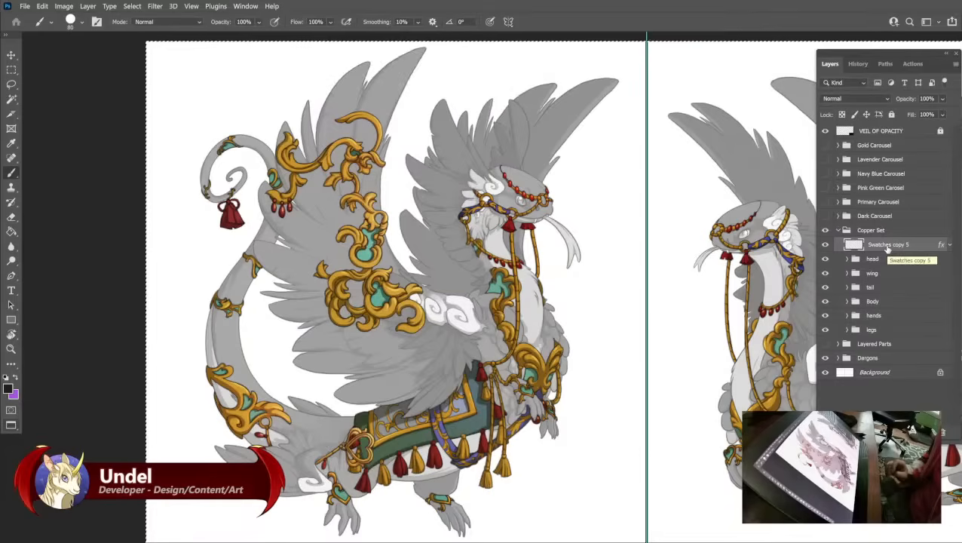
Hide the legs, hands, tail, wing and head groups of Copper Set, leaving only Body shown.
left_click(825, 330)
left_click(825, 316)
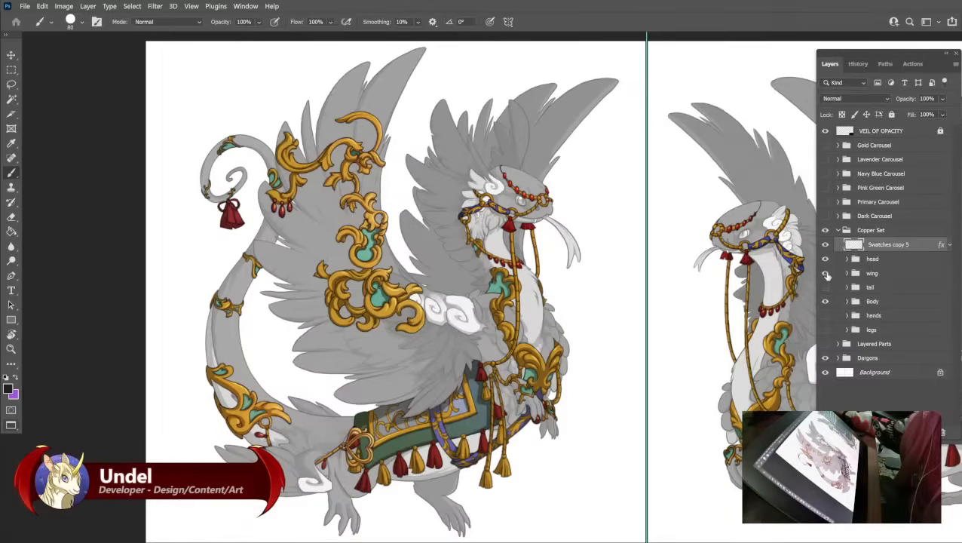
left_click(825, 272)
left_click(825, 258)
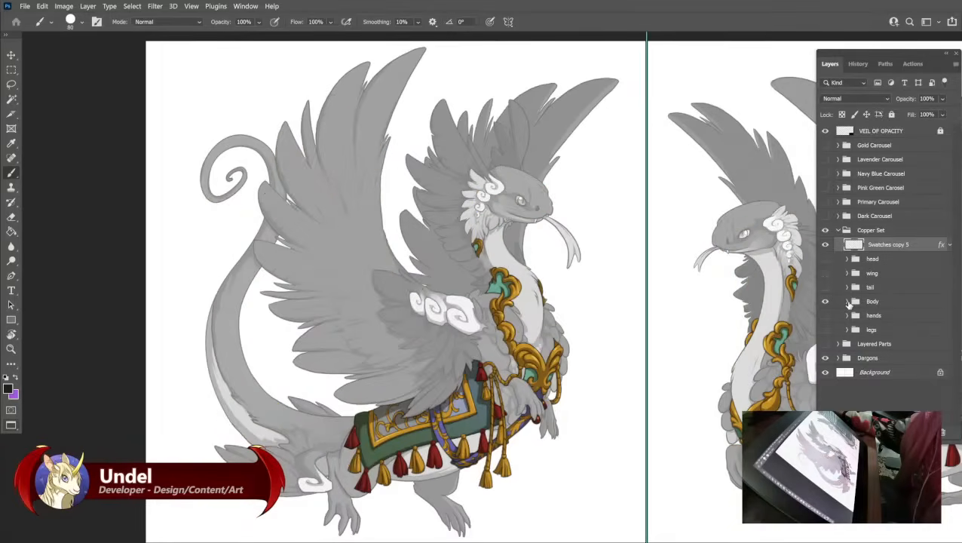
Expand the Body group of Copper Set and hide all its layers except lineart and Metal Trim Flat.
left_click(848, 302)
scroll(837, 346, "down", 3)
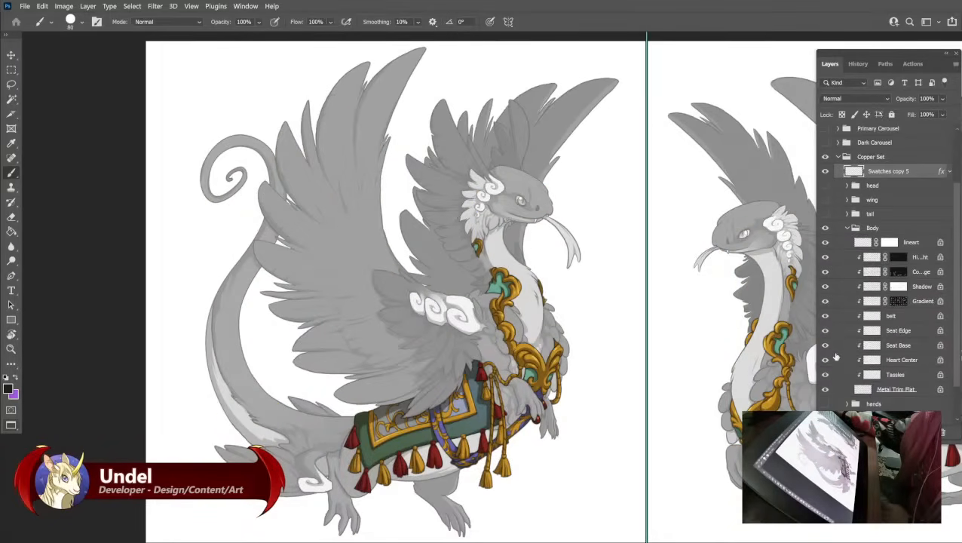
left_click(825, 374)
left_click(825, 360)
left_click(825, 344)
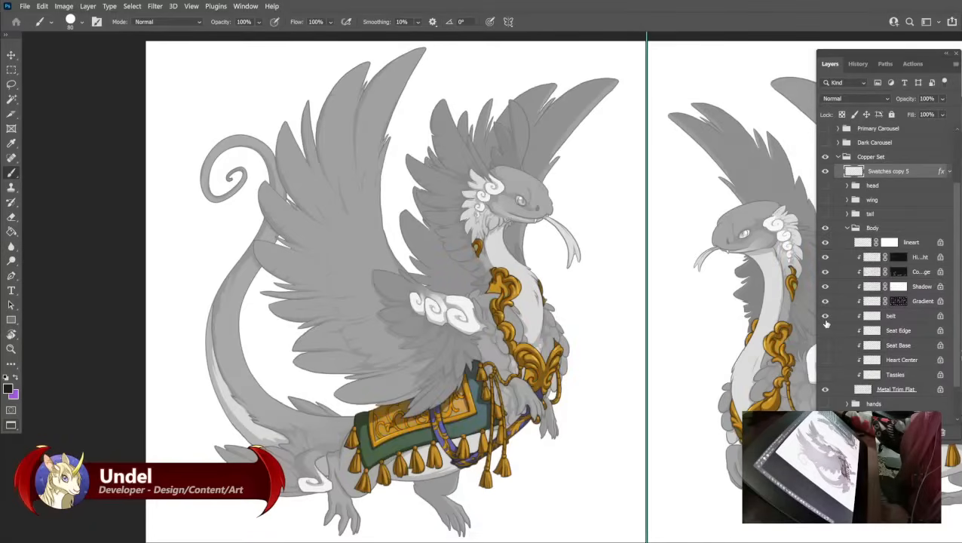
left_click(825, 316)
left_click(825, 301)
left_click(823, 258)
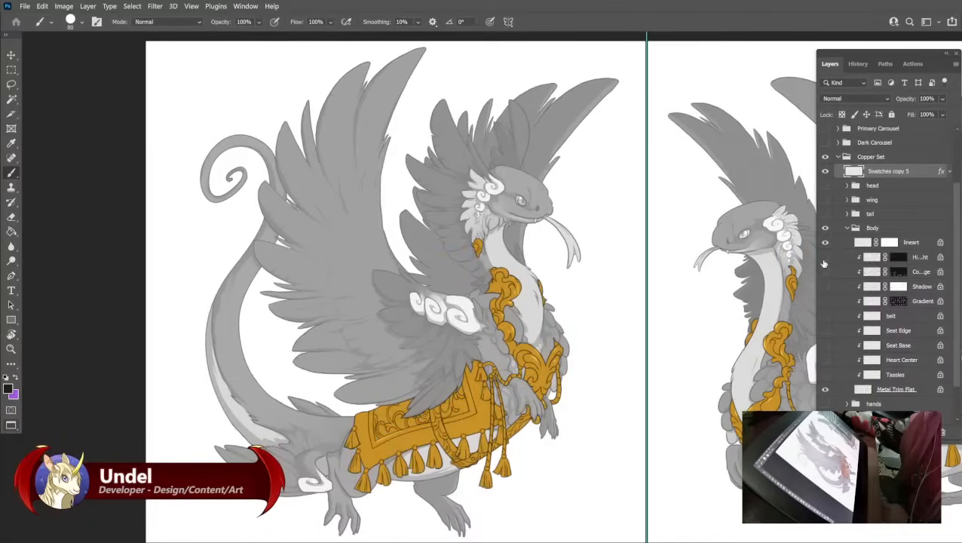
Set the foreground color to the copper brown #6a3b29 and fill the Body group's Metal Trim Flat layer with it.
mouse_move(533, 303)
left_mouse_down()
mouse_move(542, 290)
mouse_move(537, 300)
left_mouse_up()
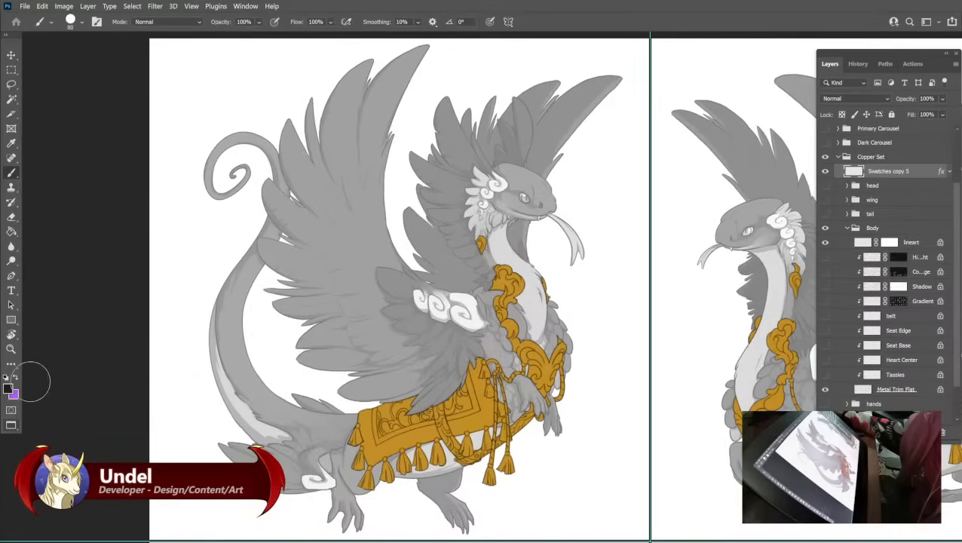
left_click(9, 388)
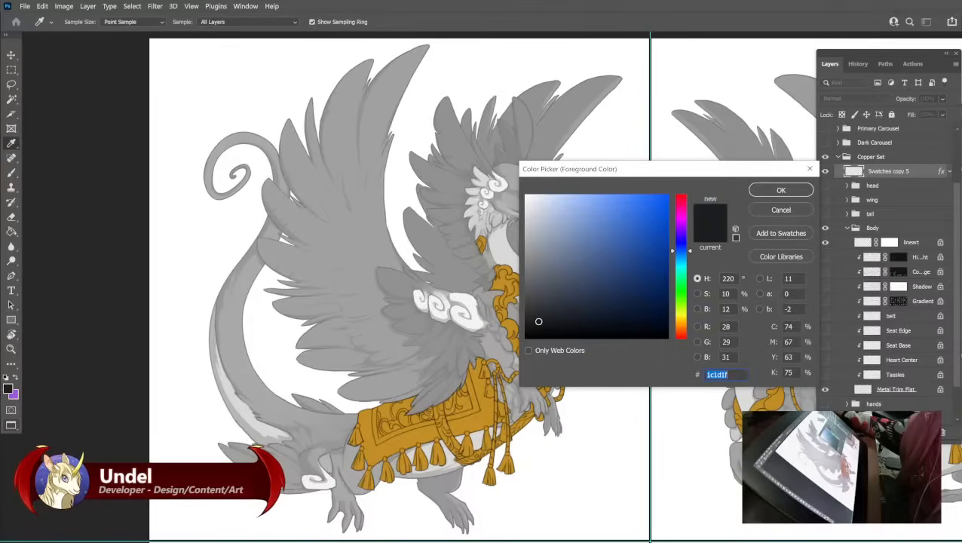
left_click(682, 330)
mouse_move(605, 275)
left_mouse_down()
mouse_move(631, 276)
mouse_move(613, 279)
left_mouse_up()
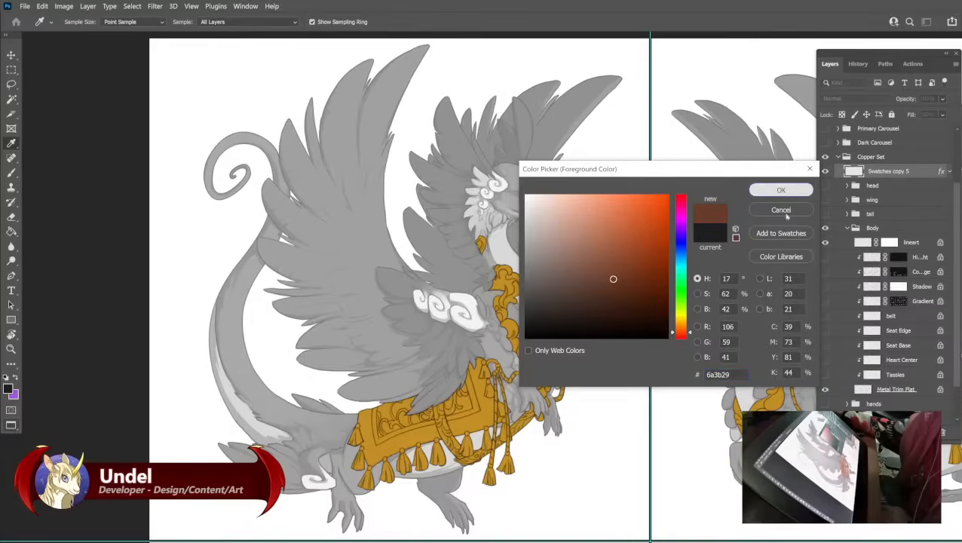
left_click(778, 191)
left_click(886, 389)
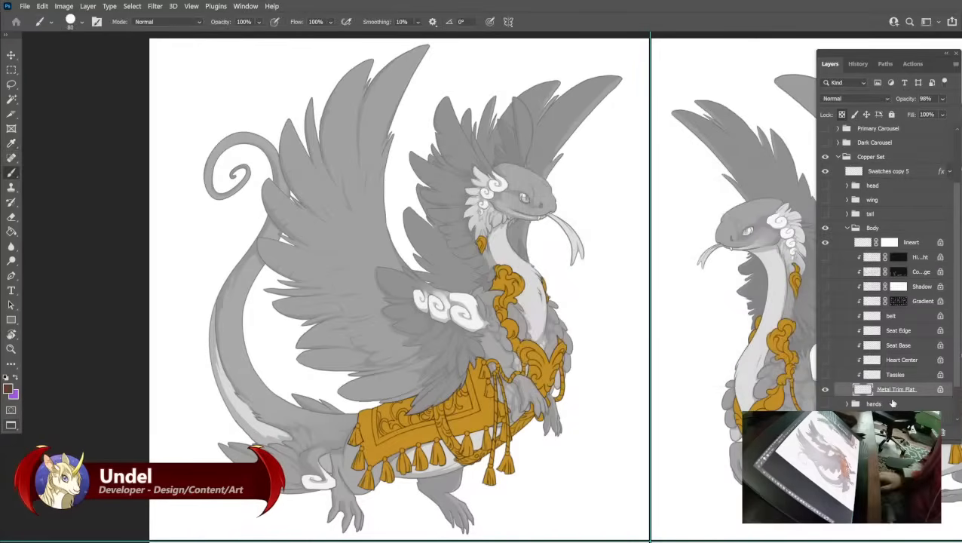
key("shift+alt+BackSpace")
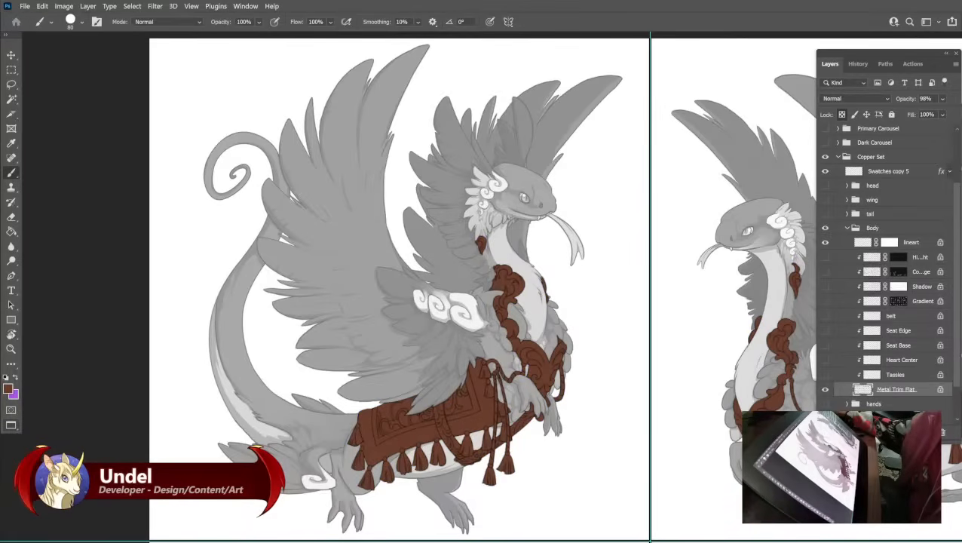
Refill Metal Trim Flat with the brighter copper #7b3b22 and paint a round swatch of it on the Swatches copy 5 layer.
left_click(9, 389)
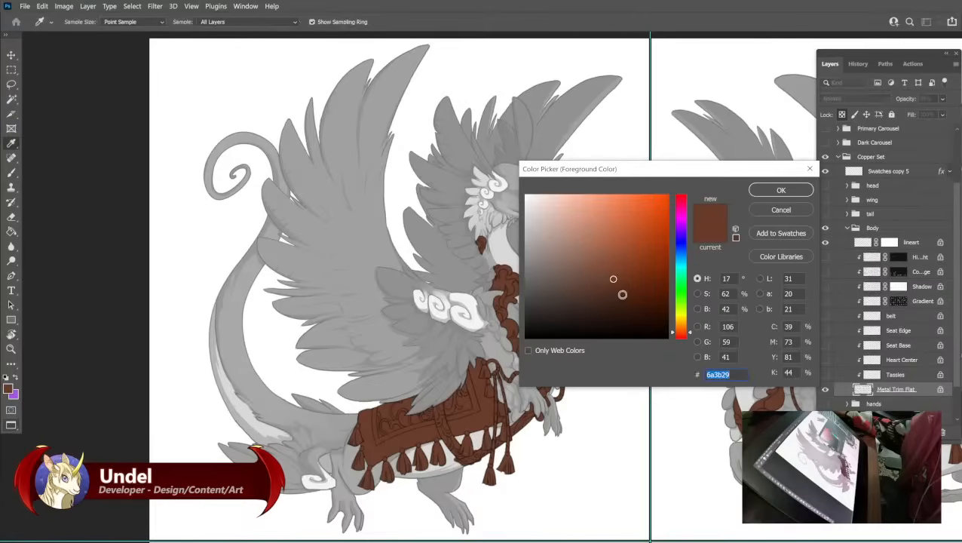
left_click(627, 275)
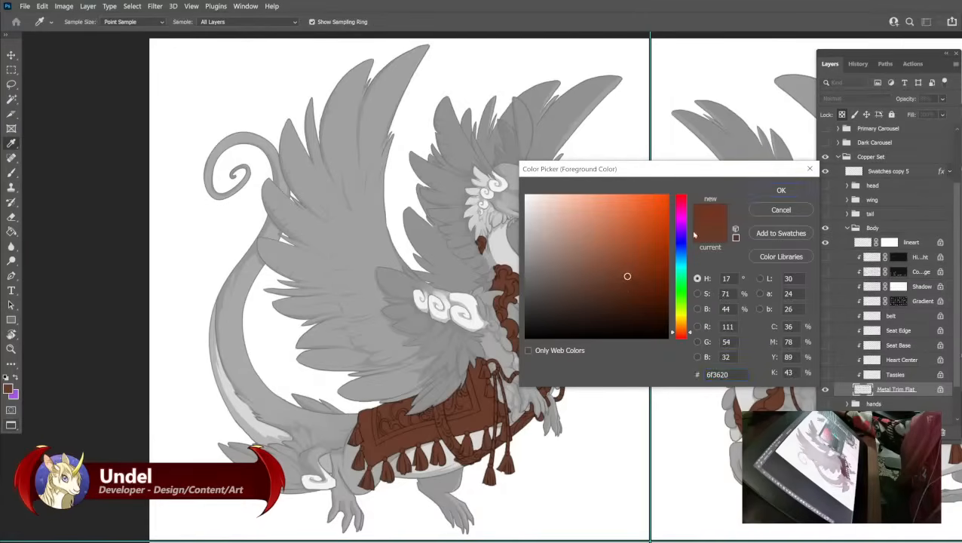
left_click(628, 269)
left_click(763, 190)
key("b")
key("shift+BackSpace")
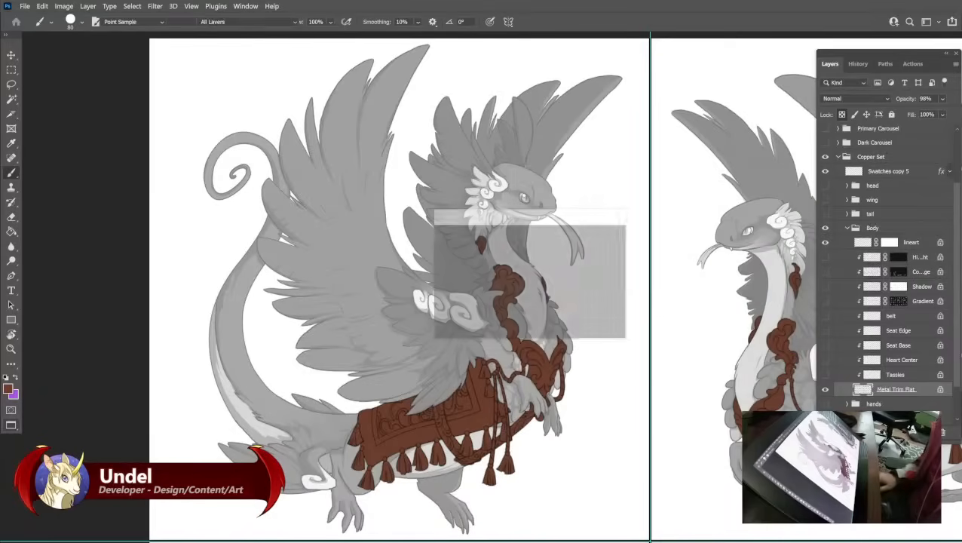
key("Return")
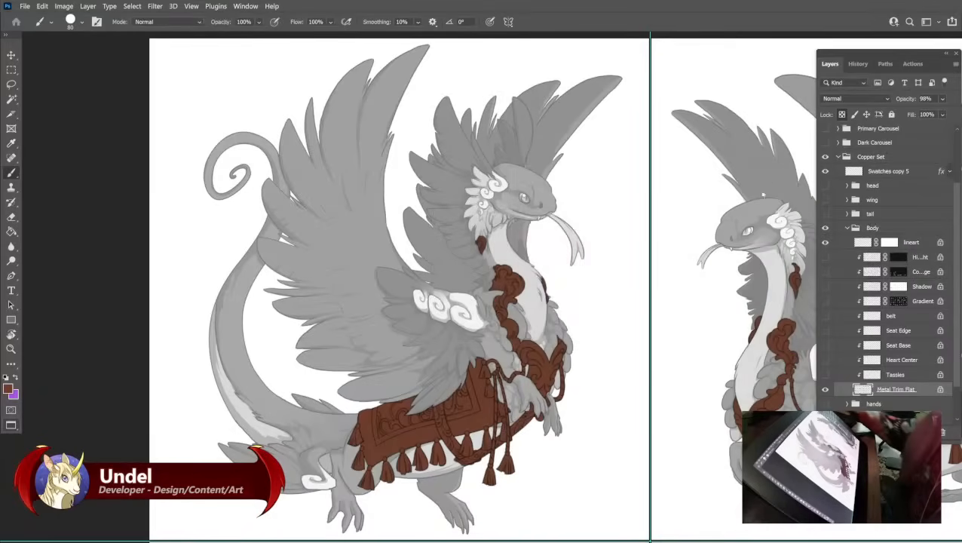
left_click(871, 172)
left_click(179, 64)
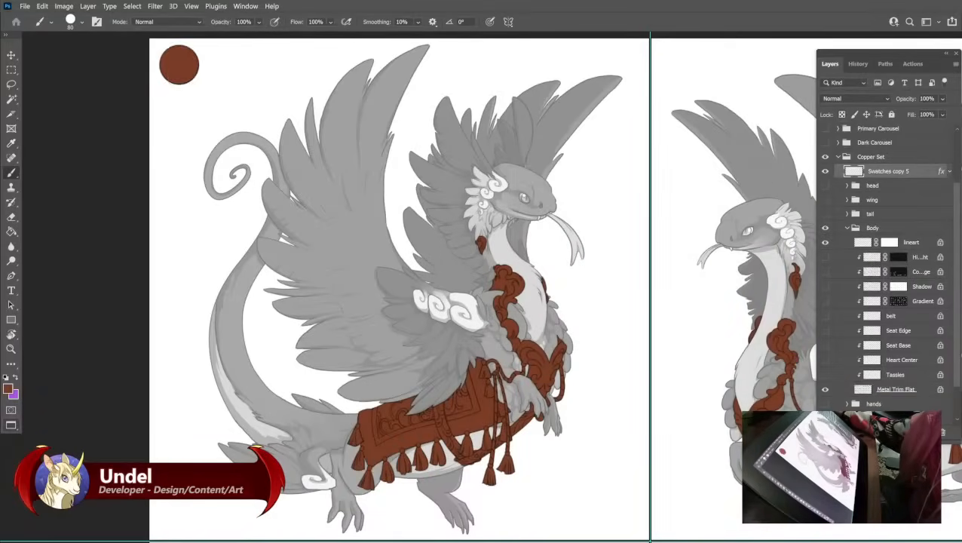
Show the Heart Center and Tassles layers in the Body group of Copper Set and select Tassles.
left_click(825, 360)
left_click(891, 362)
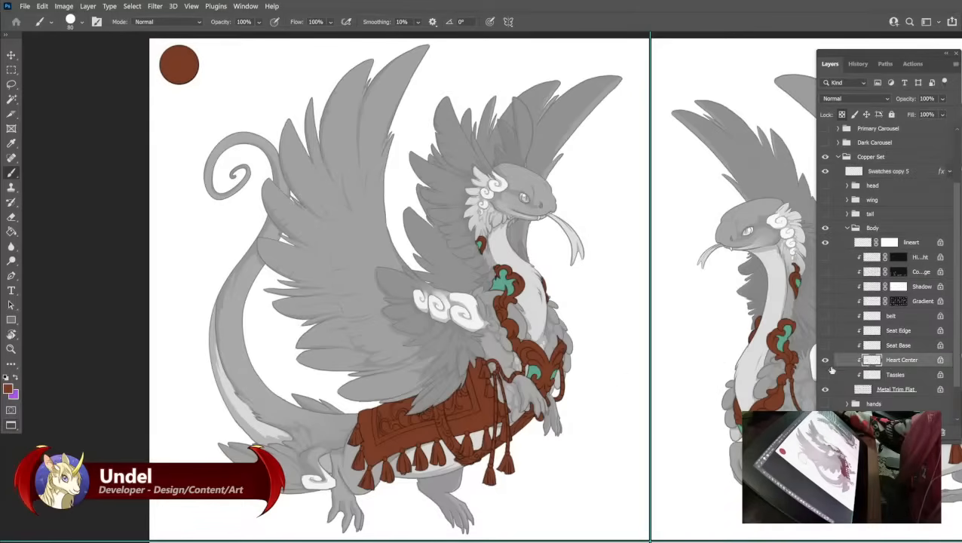
left_click(825, 374)
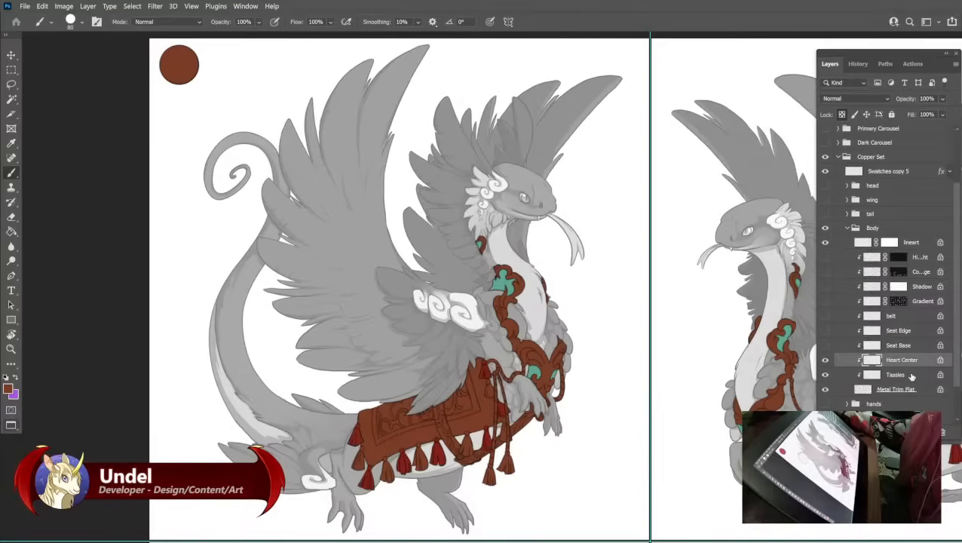
left_click(909, 376)
Compare the Gold Carousel set with Copper Set by toggling its visibility, leaving it hidden.
scroll(851, 176, "up", 5)
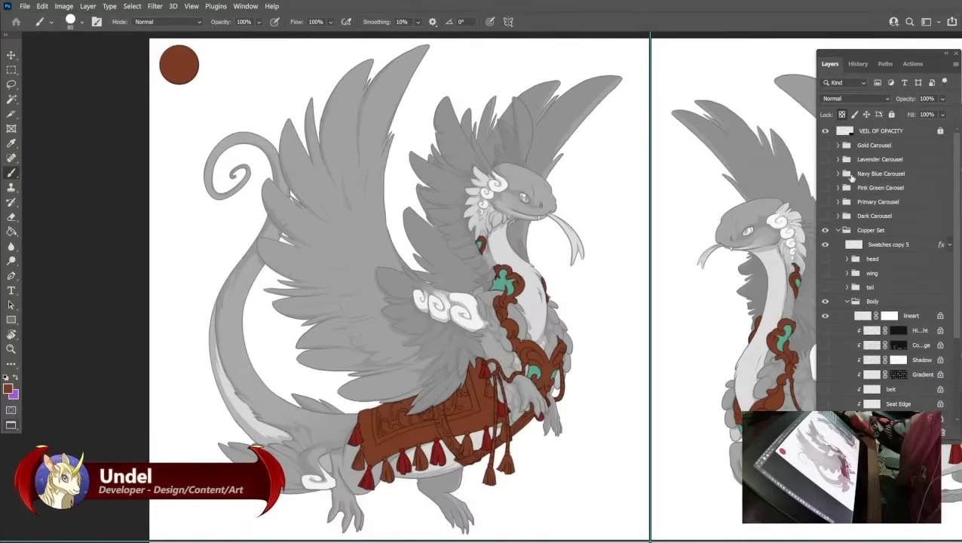
left_click(825, 147)
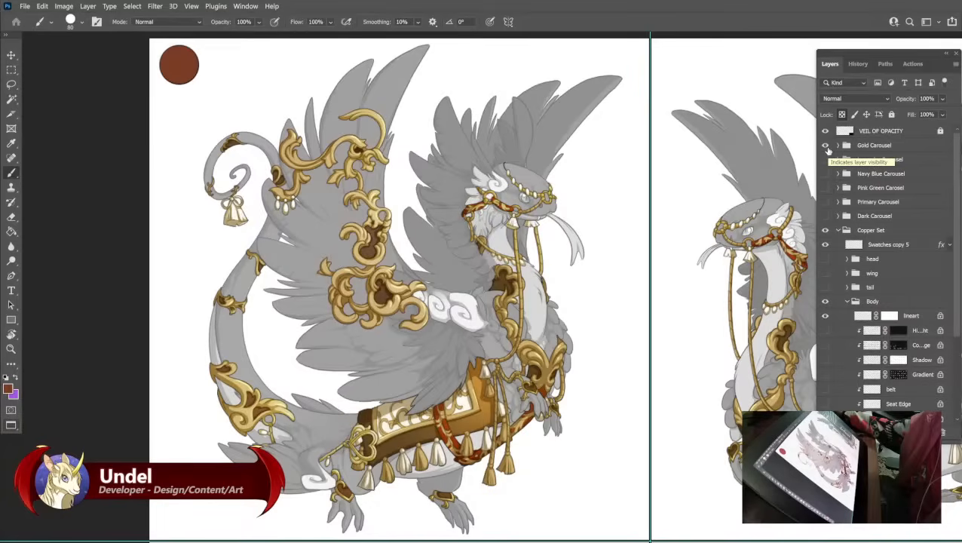
left_click(825, 147)
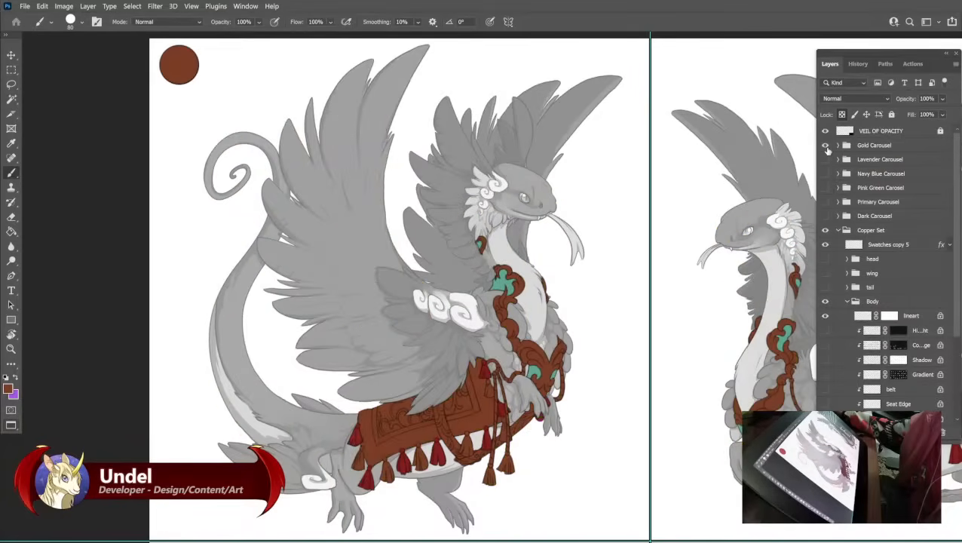
left_click(826, 147)
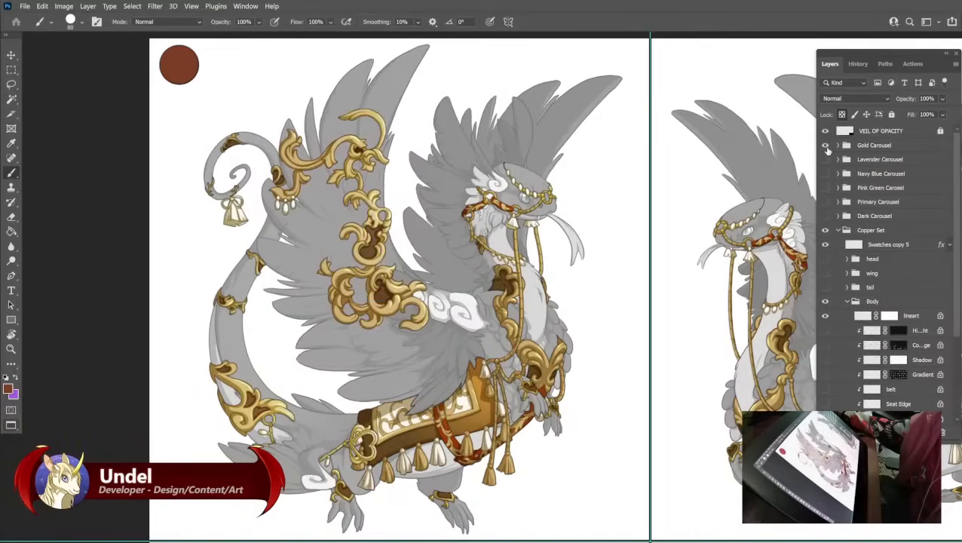
left_click(825, 147)
scroll(881, 343, "down", 5)
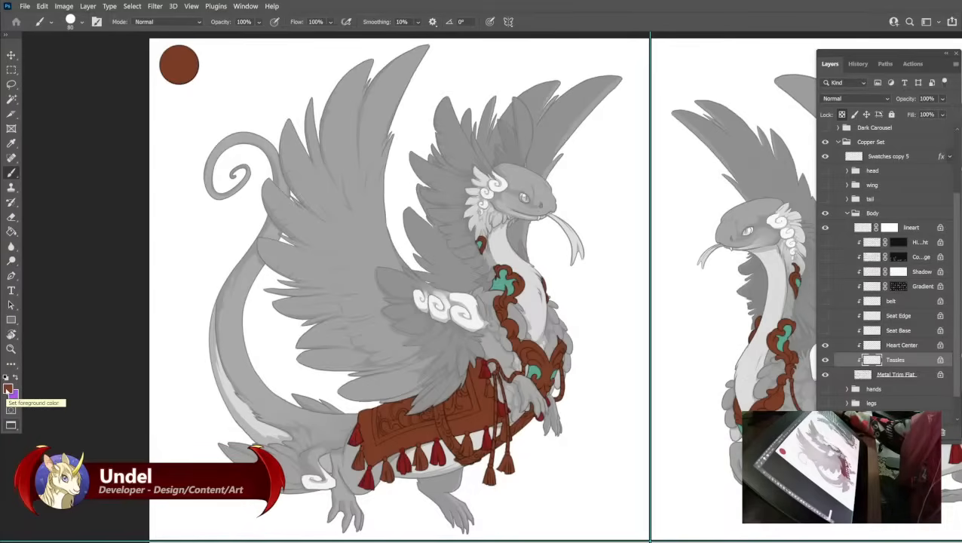
Fill the Tassles layer with the pale cream #ecdbaf and paint its swatch beside the copper one on Swatches copy 5.
left_click(8, 388)
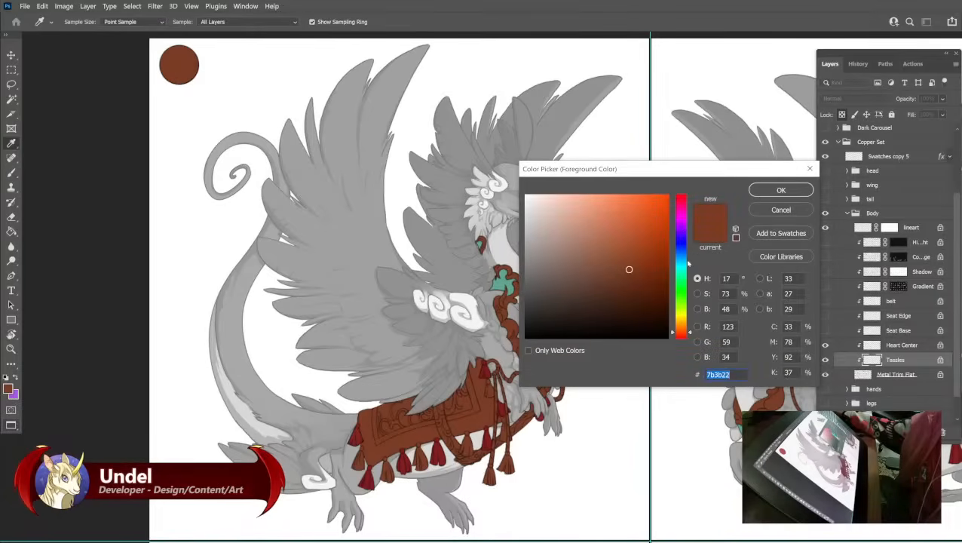
type("ecc0af")
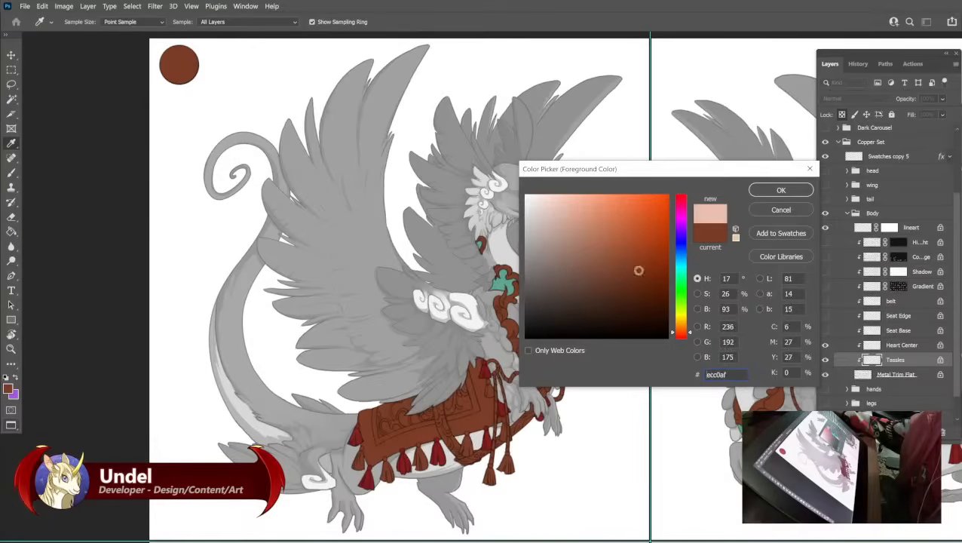
left_click_drag(685, 326, 685, 322)
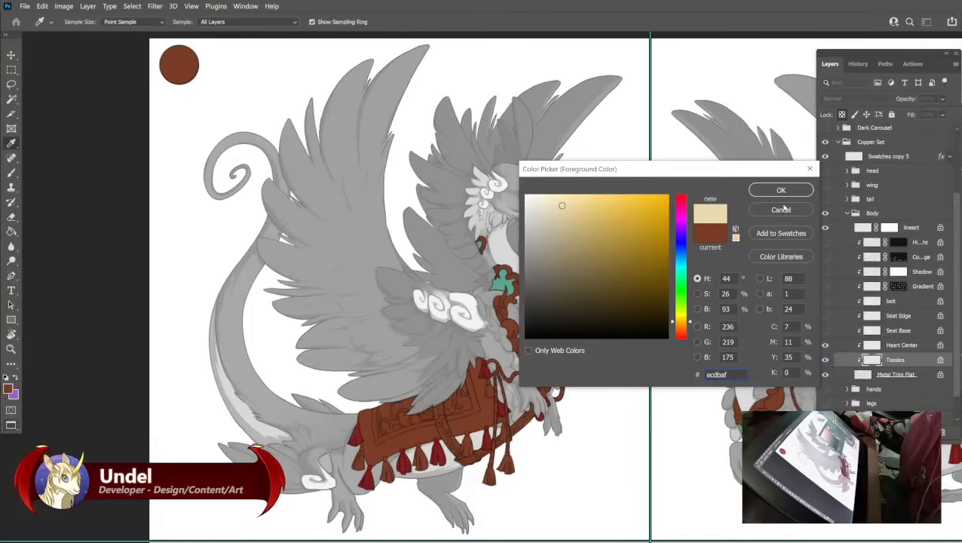
left_click(780, 191)
key("b")
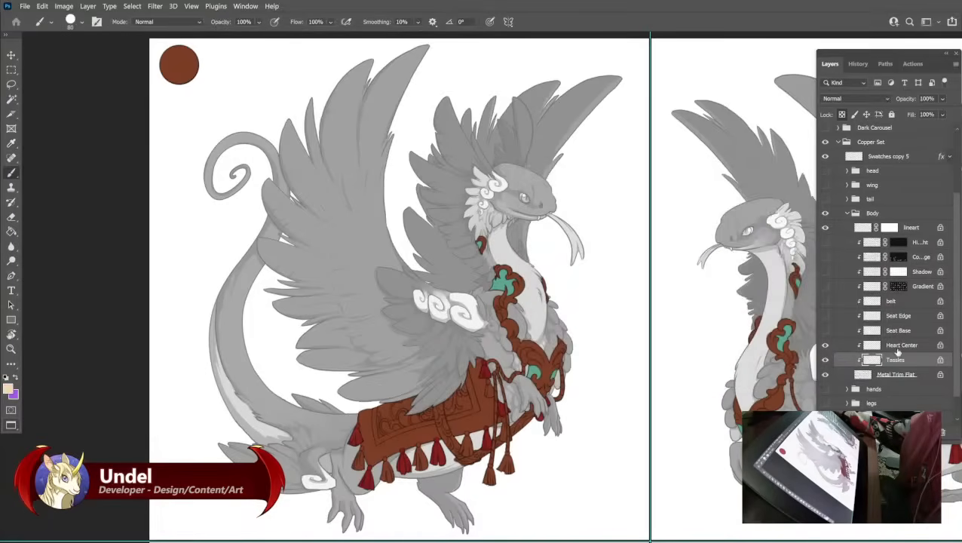
key("shift+BackSpace")
key("Return")
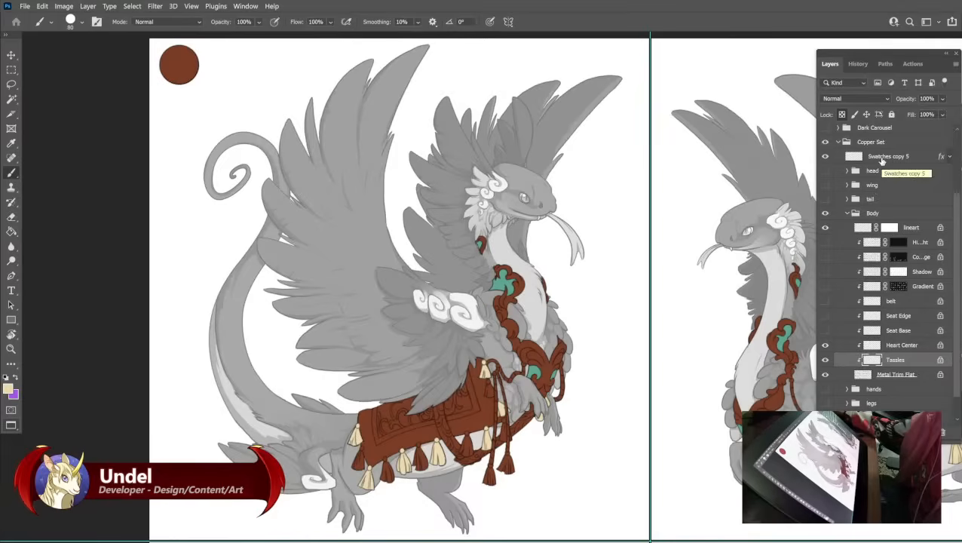
left_click(880, 157)
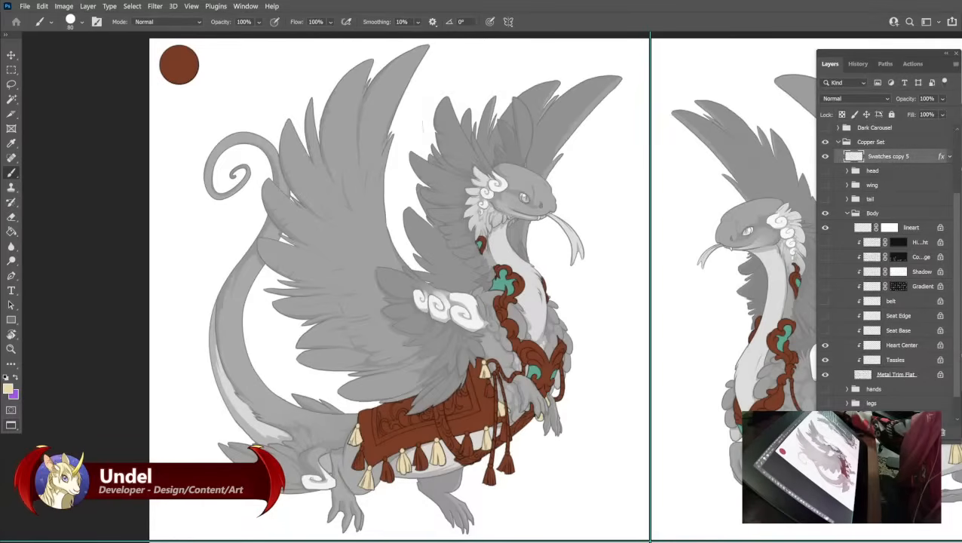
left_click(217, 64)
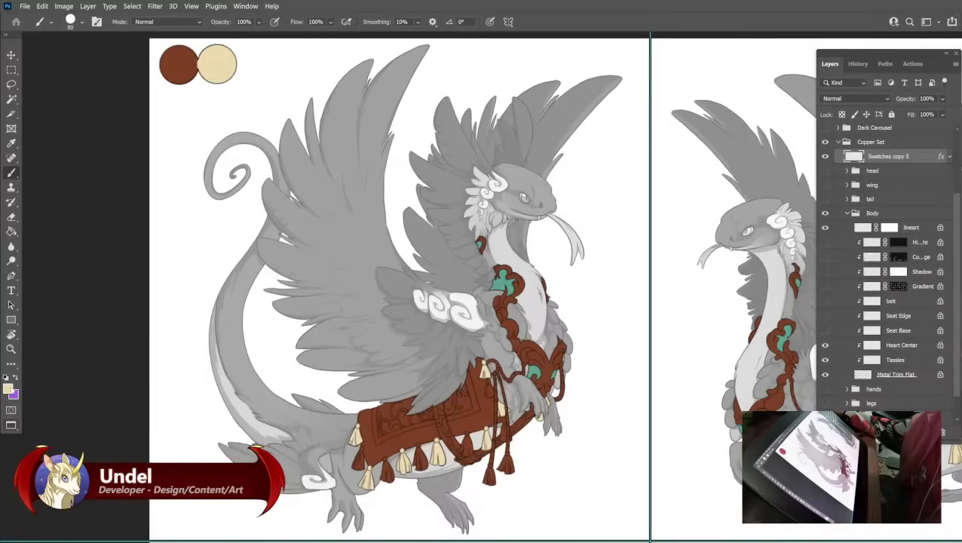
Fill the Heart Center layer with the blue #487ad4 and paint its swatch beside the cream one on Swatches copy 5.
left_click(8, 389)
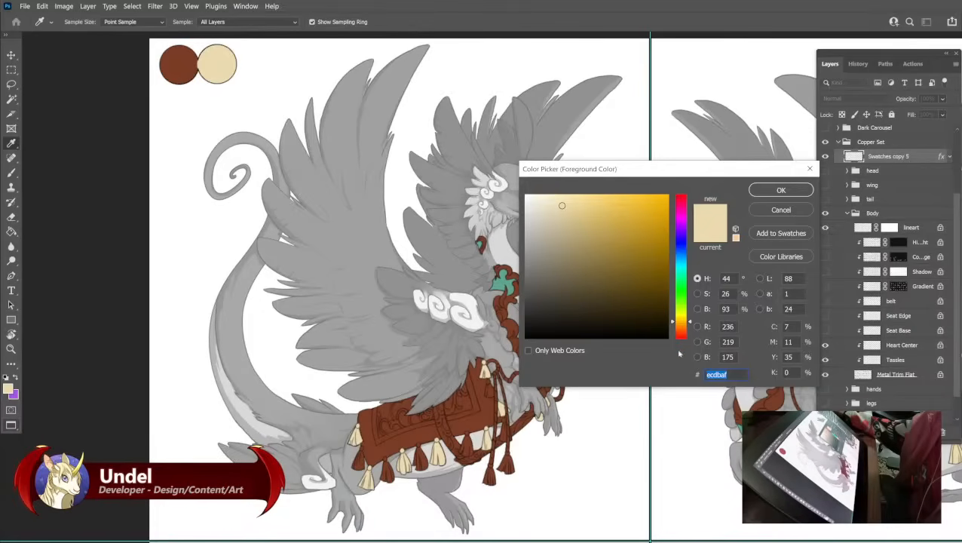
left_click(681, 245)
left_click_drag(607, 226, 636, 232)
left_click_drag(681, 261, 682, 258)
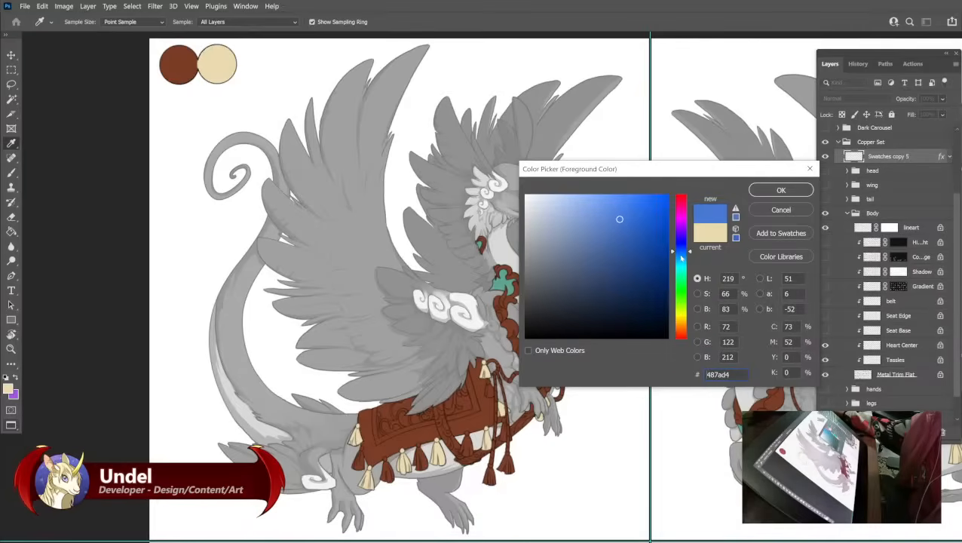
left_click(773, 194)
key("b")
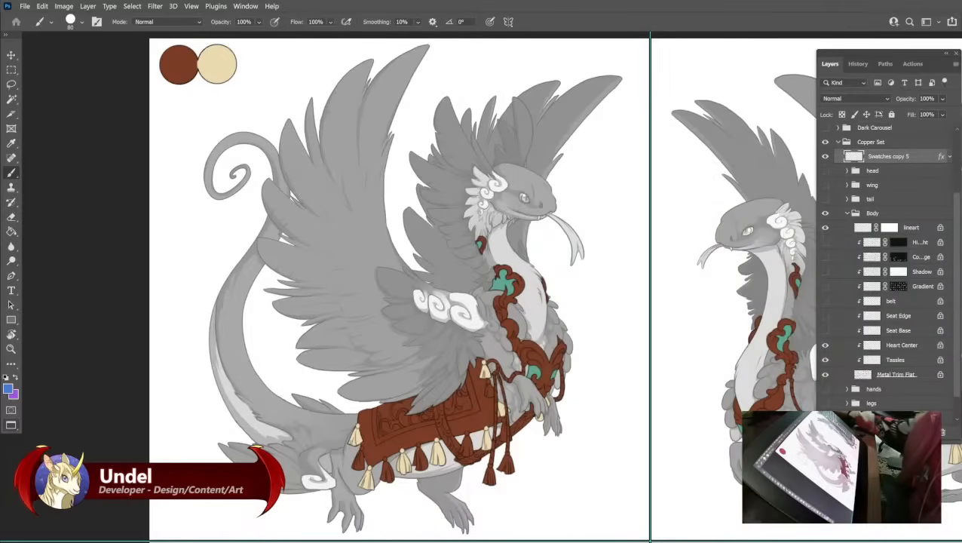
left_click(897, 345)
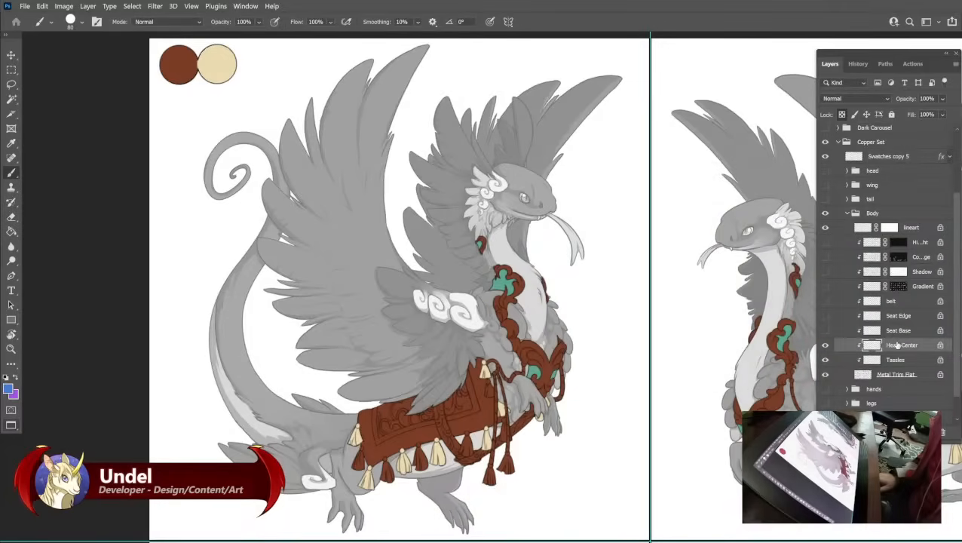
key("shift+BackSpace")
key("Return")
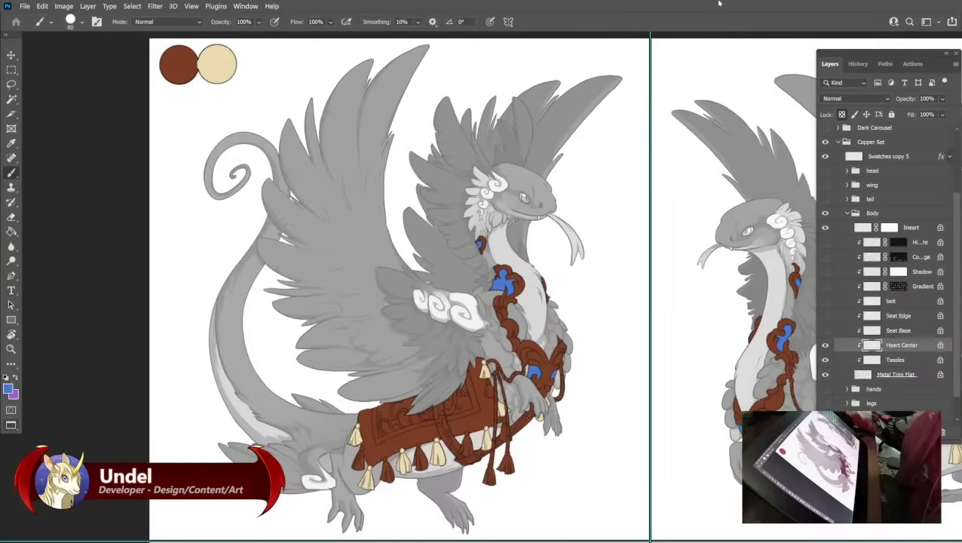
left_click(871, 157)
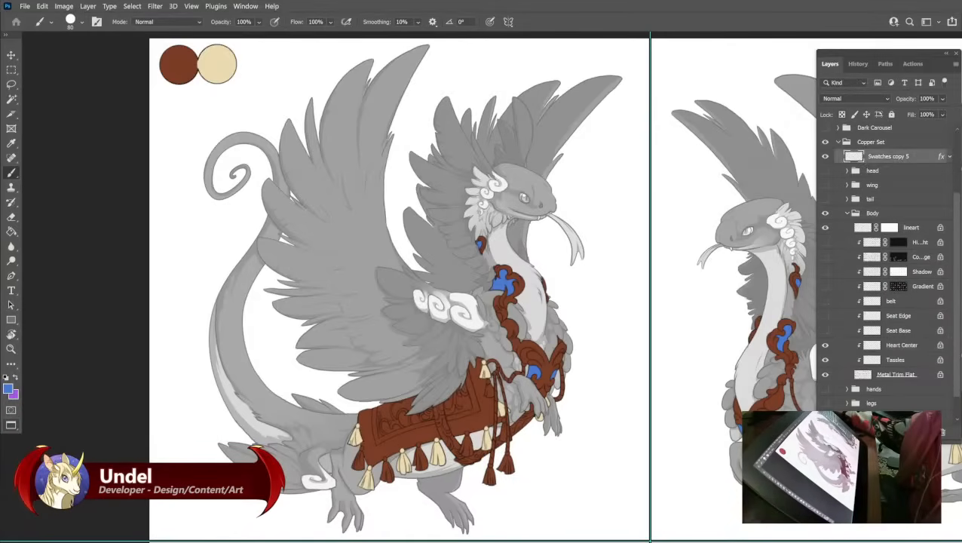
left_click(254, 64)
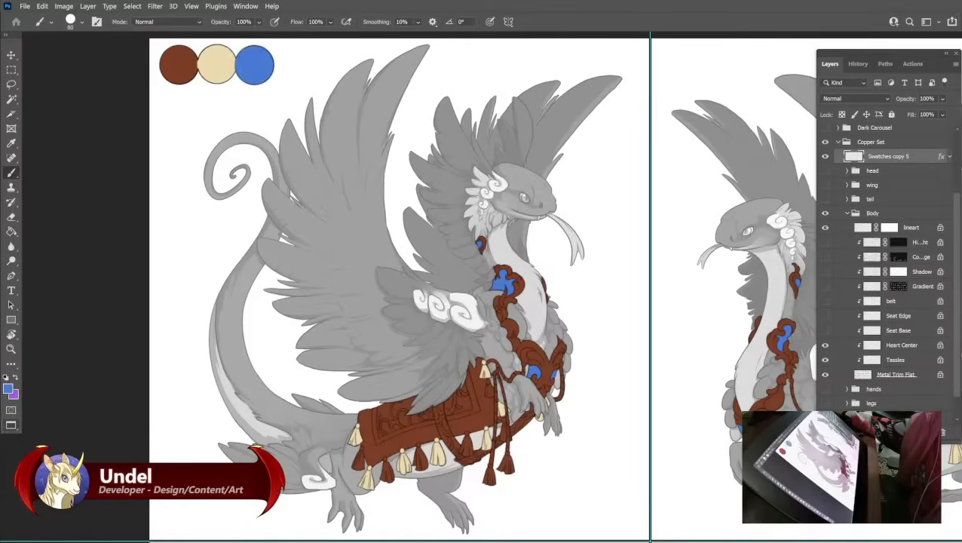
Show the Seat Base layer in the Body group of Copper Set and select it.
left_click(876, 347)
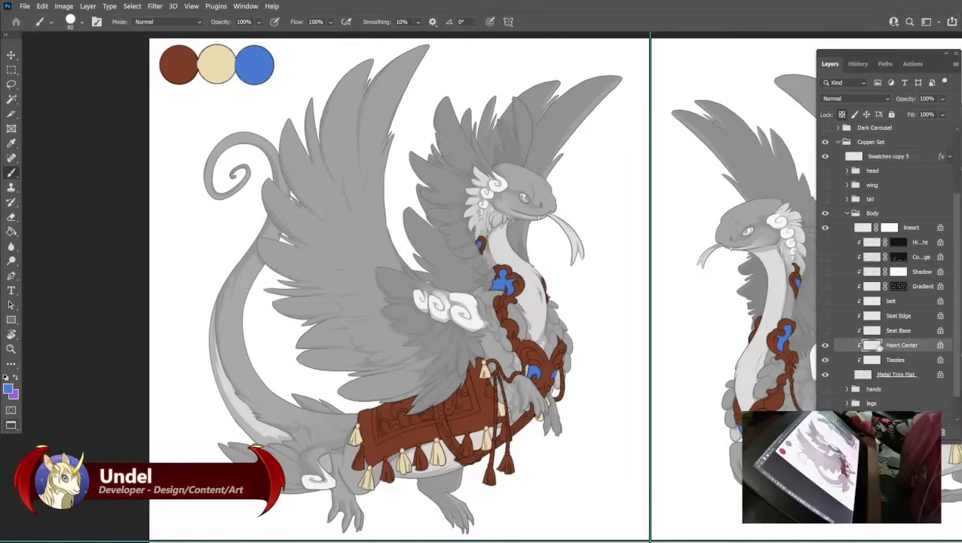
left_click(825, 330)
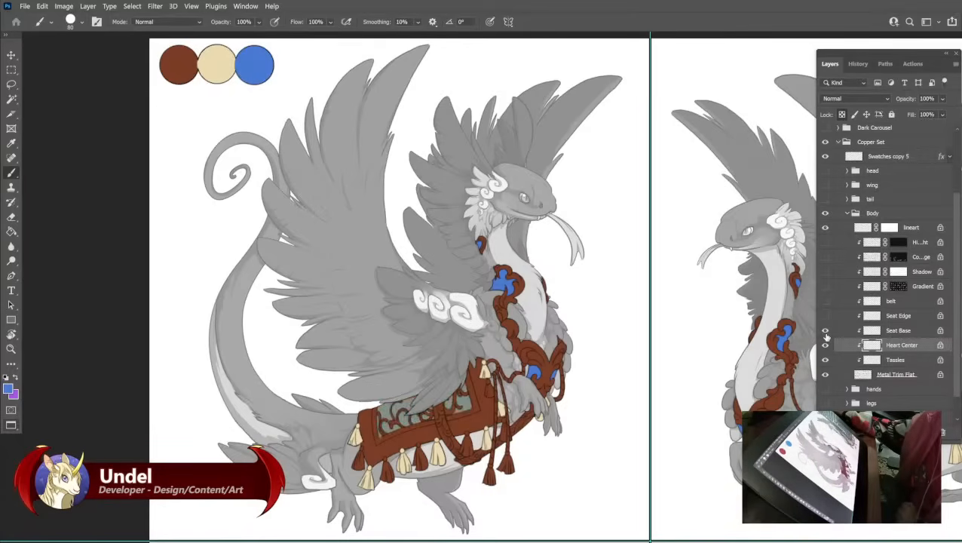
left_click(824, 330)
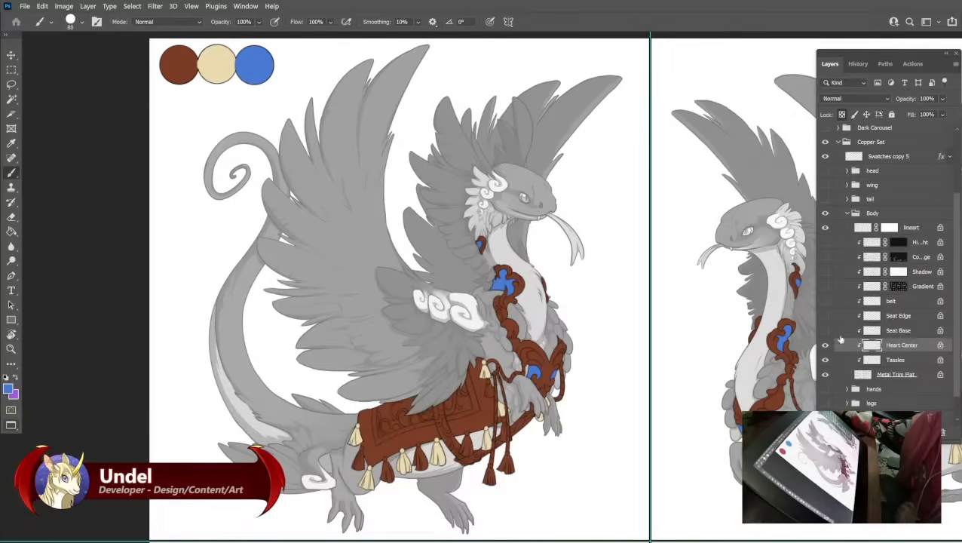
left_click(824, 331)
left_click(895, 332)
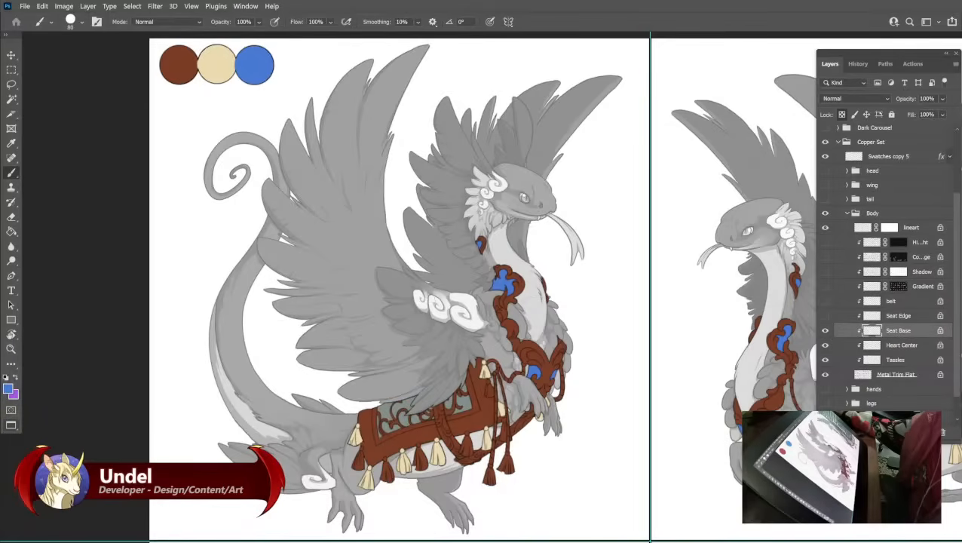
Fill the Seat Base layer with the dark brown #431e10 and paint its swatch beside the blue one on Swatches copy 5.
left_click(8, 388)
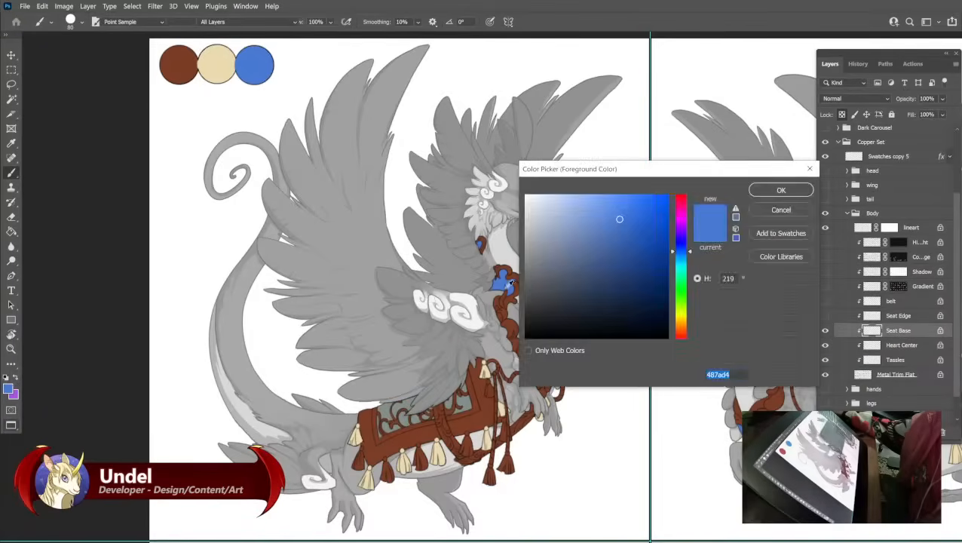
left_click_drag(581, 224, 583, 273)
left_click(504, 387)
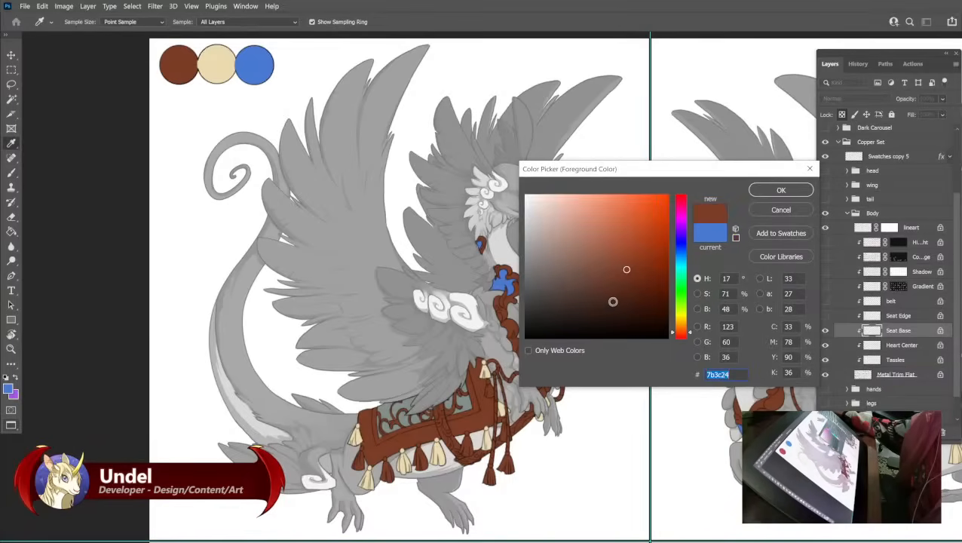
left_click(634, 298)
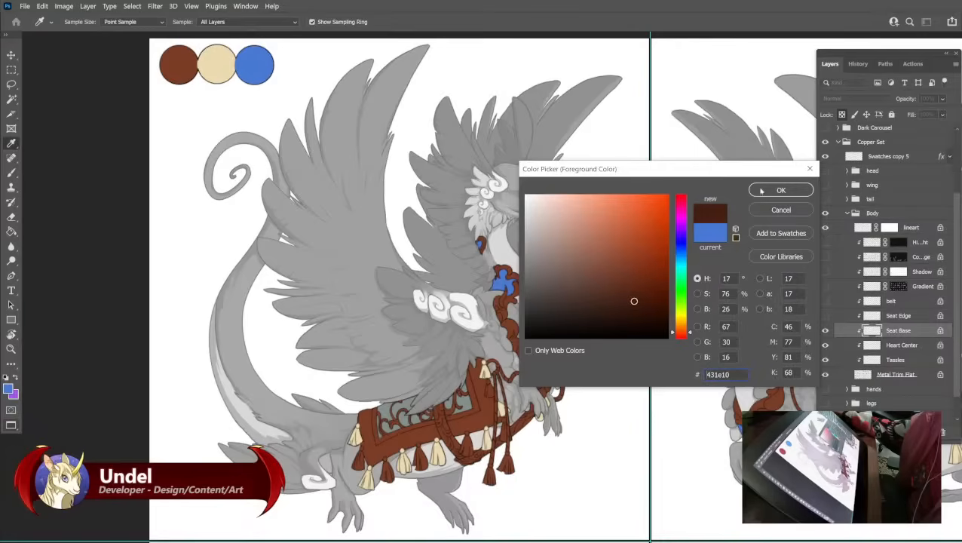
left_click(781, 190)
key("alt+shift+BackSpace")
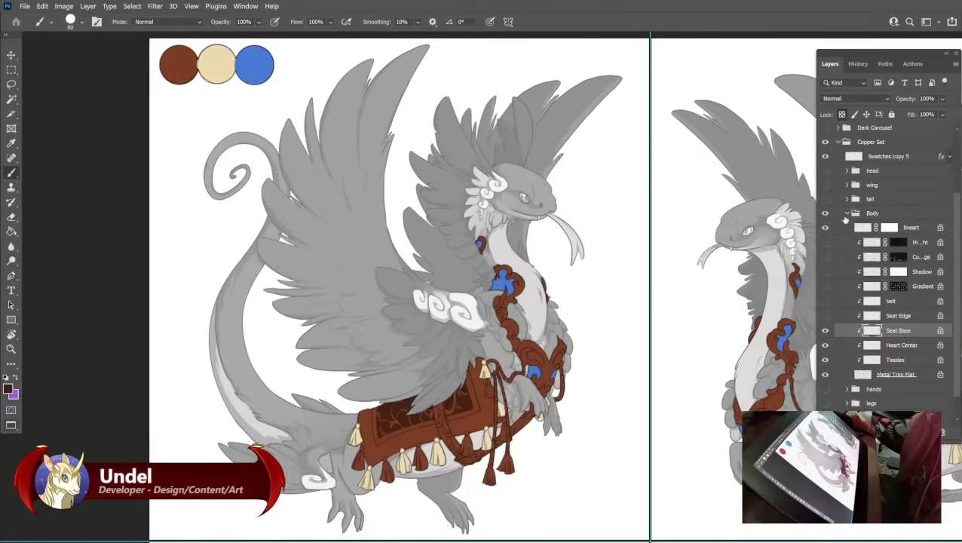
left_click(883, 157)
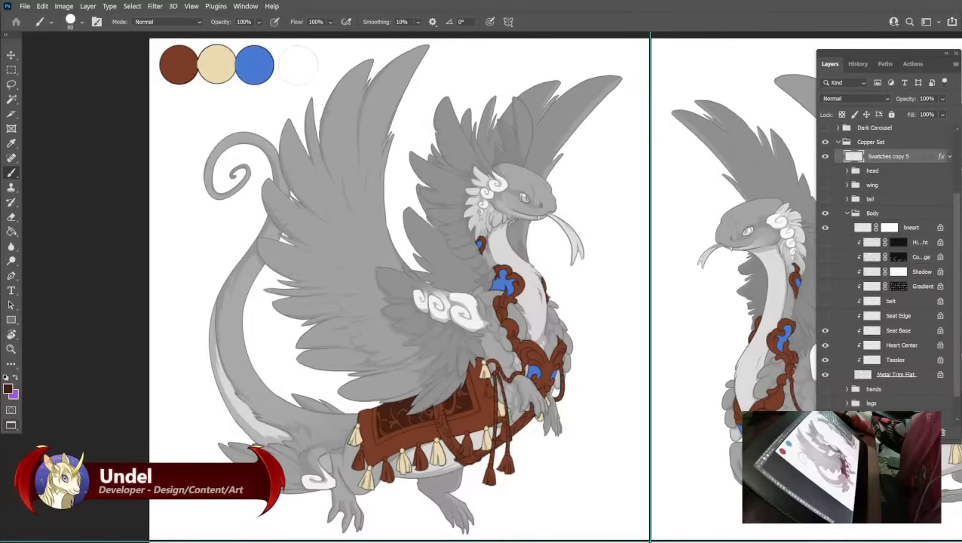
key("alt+shift+BackSpace")
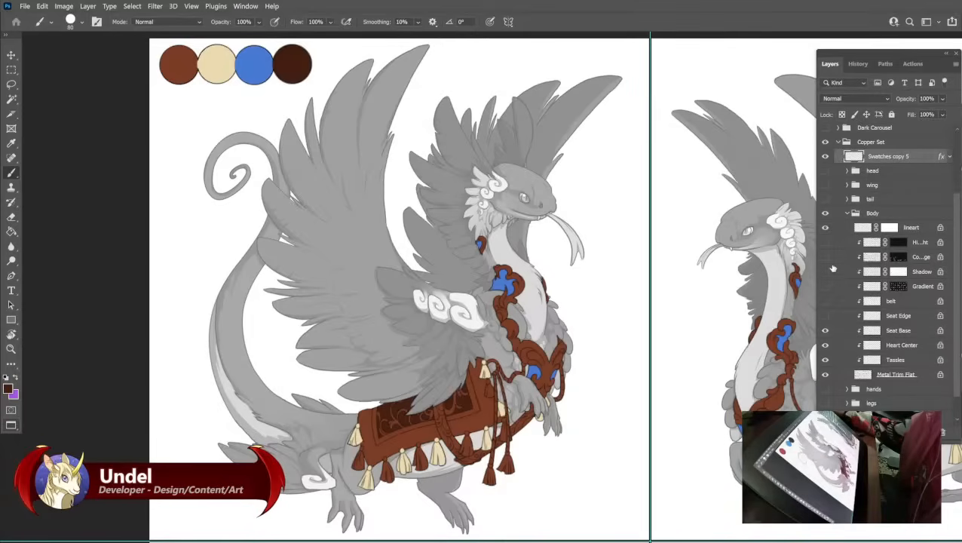
Show the Seat Edge layer and fill it with the warm tan #dbb07d.
left_click(825, 315)
left_click(890, 317)
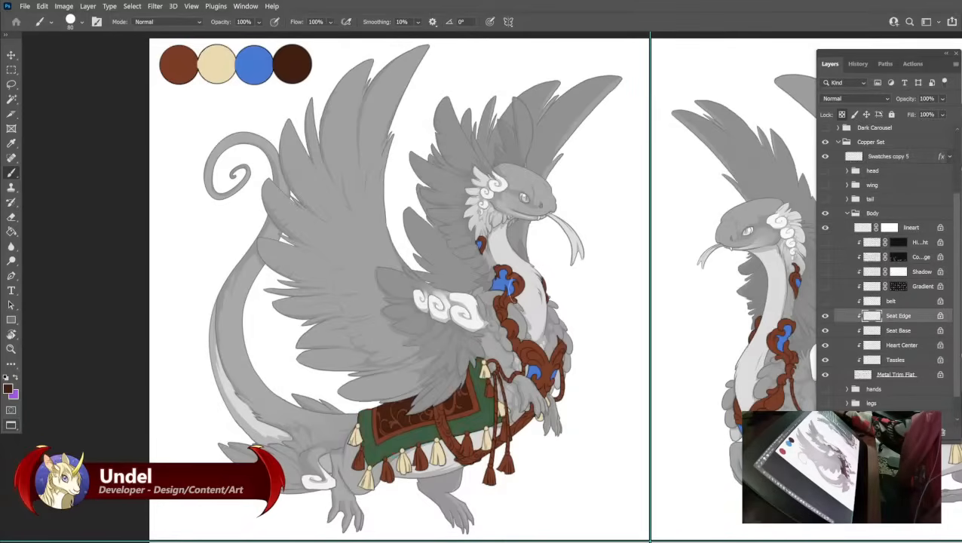
left_click(504, 278, "alt")
left_click(9, 389)
left_click(216, 64)
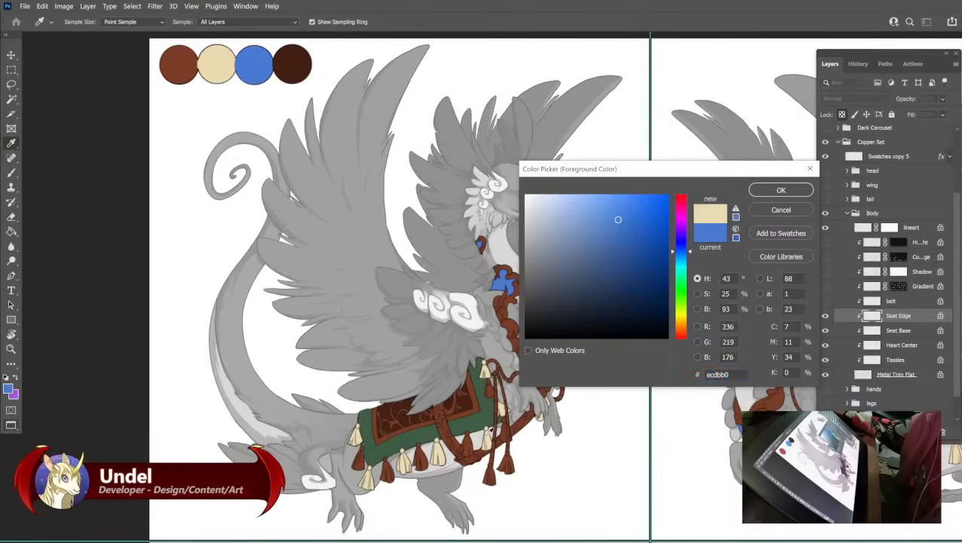
left_click(586, 214)
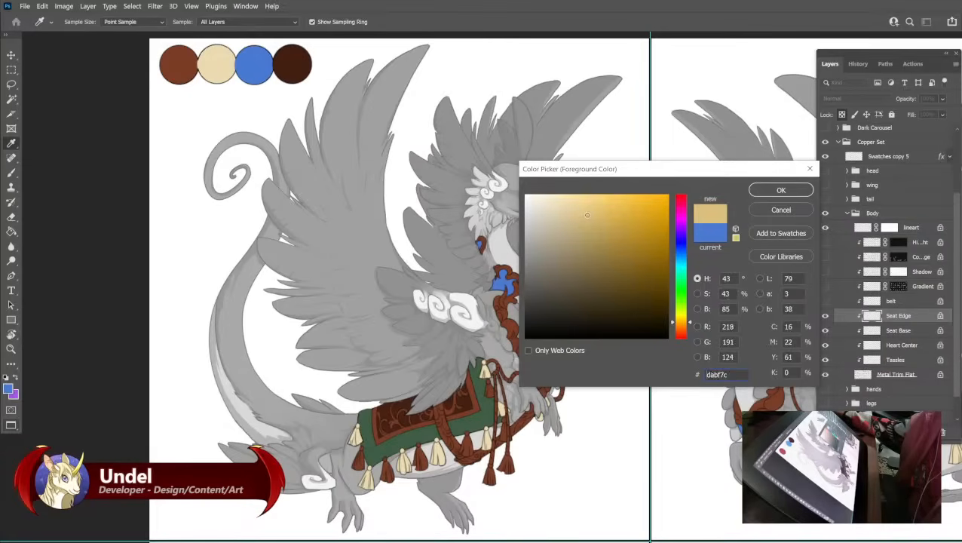
left_click_drag(681, 328, 681, 329)
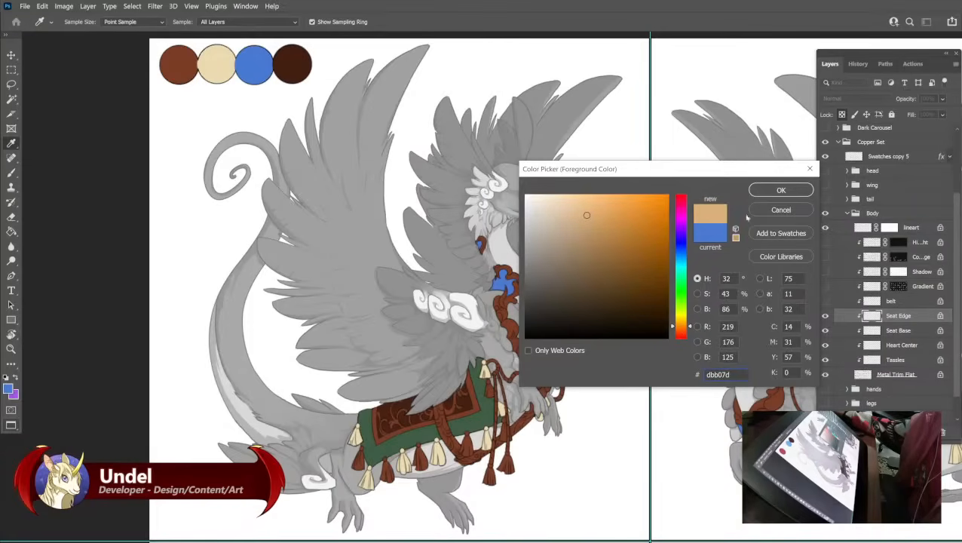
left_click(781, 190)
key("b")
key("shift+F5")
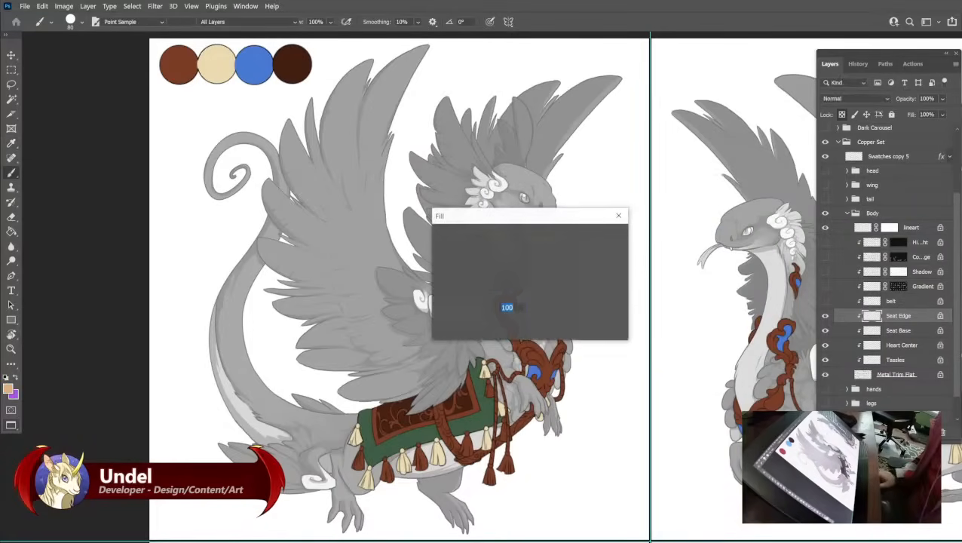
key("Return")
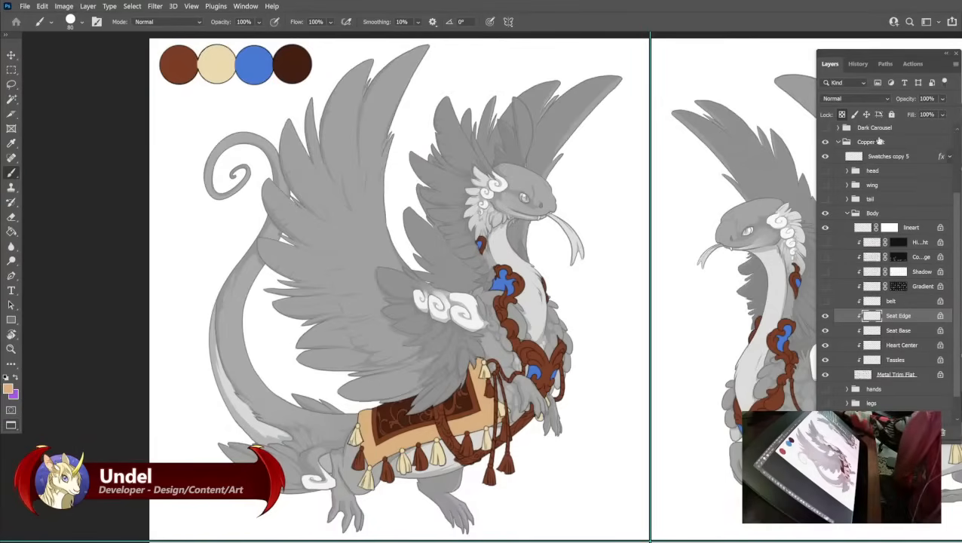
Compare the Gold Carousel set with the recolored Copper Set by toggling its visibility, leaving it hidden.
scroll(850, 162, "up", 3)
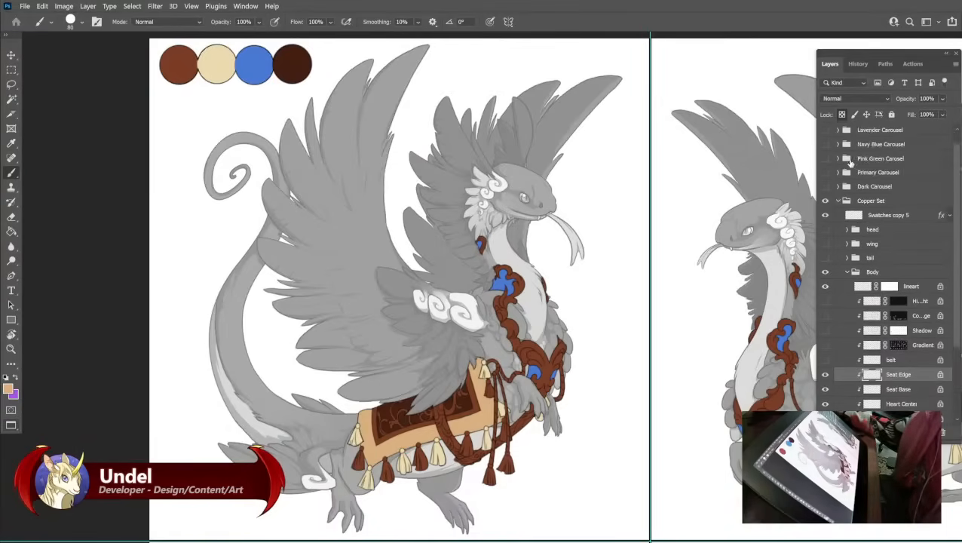
scroll(849, 161, "up", 2)
left_click(825, 146)
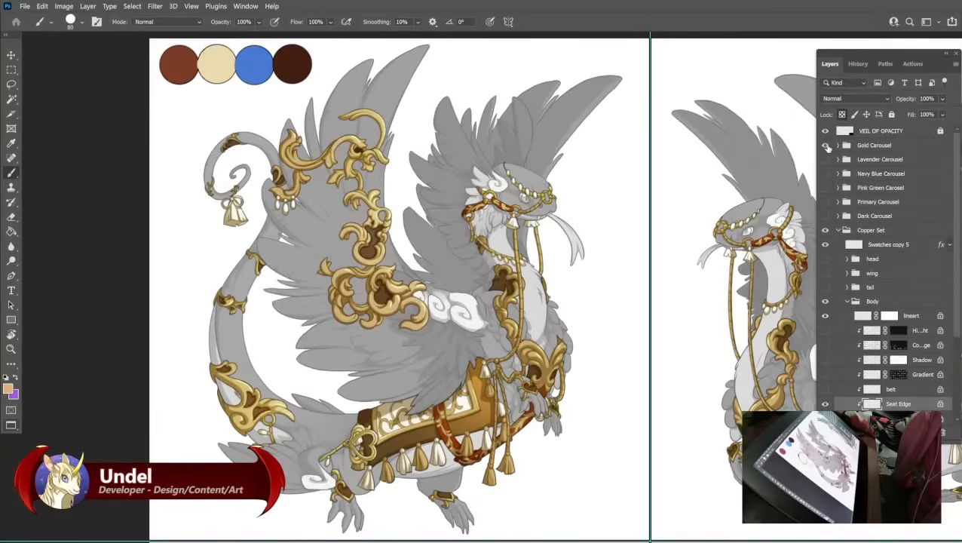
left_click(825, 145)
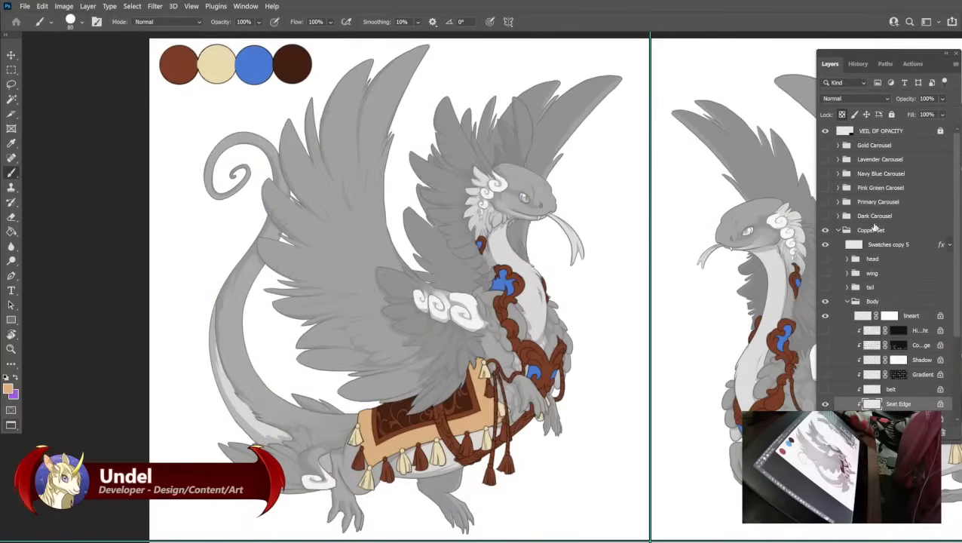
Paint the tan swatch beside the dark brown one on Swatches copy 5.
left_click(869, 246)
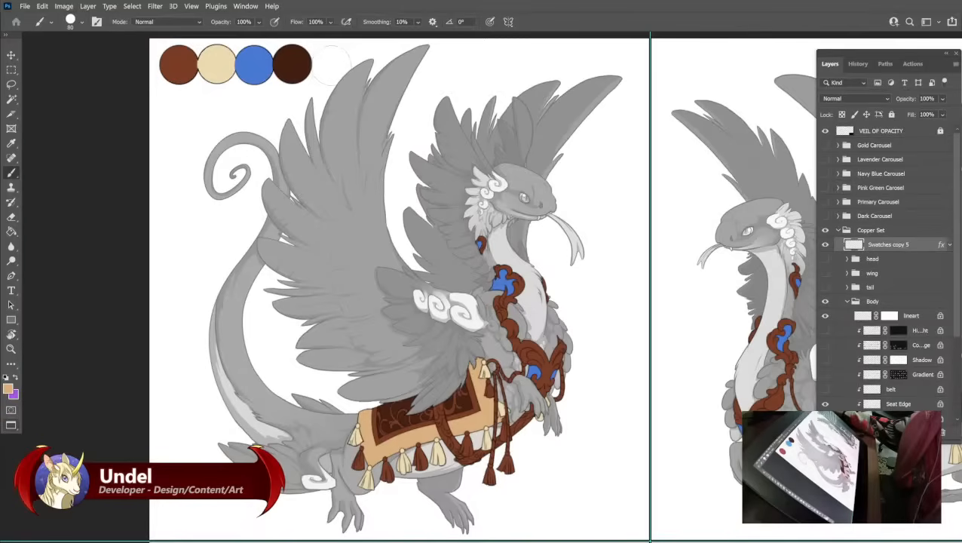
left_click(332, 64)
scroll(846, 377, "down", 3)
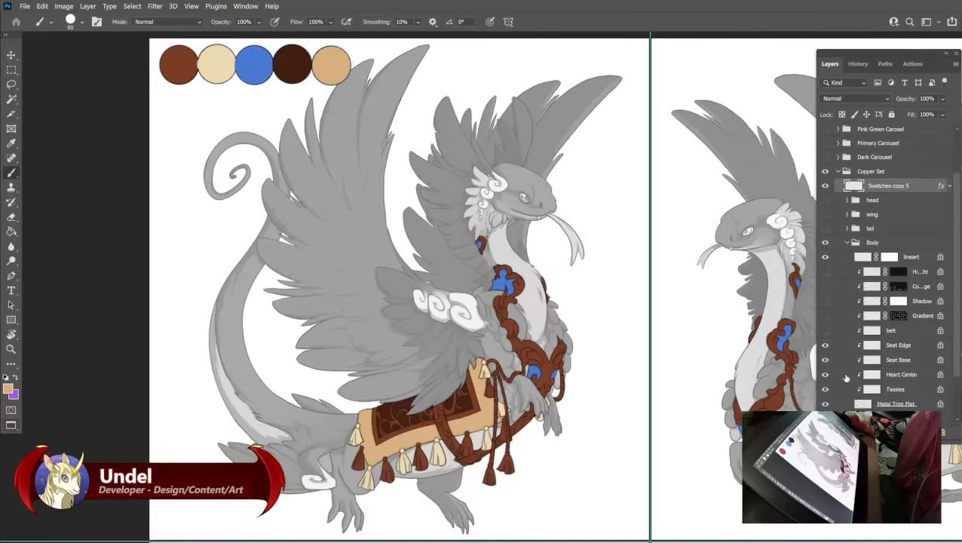
left_click(825, 331)
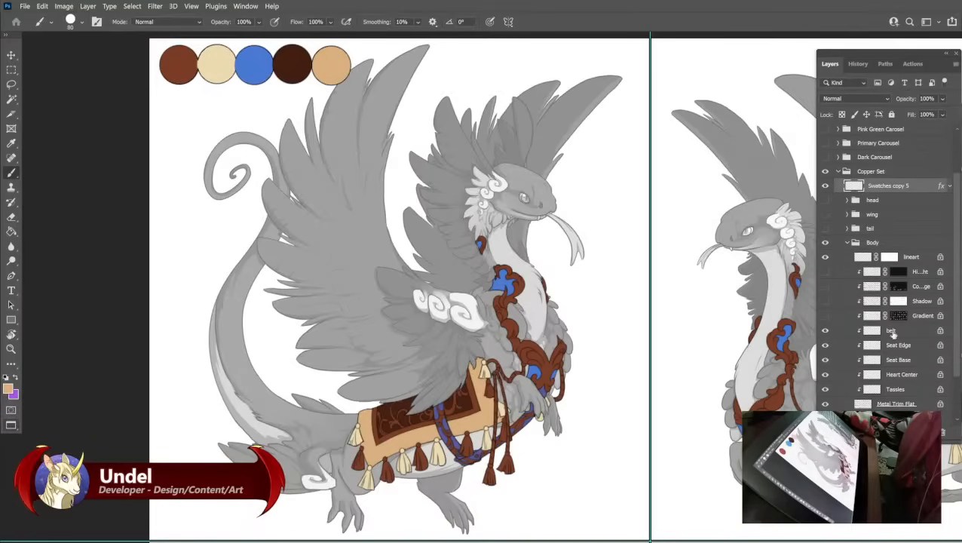
left_click(825, 332)
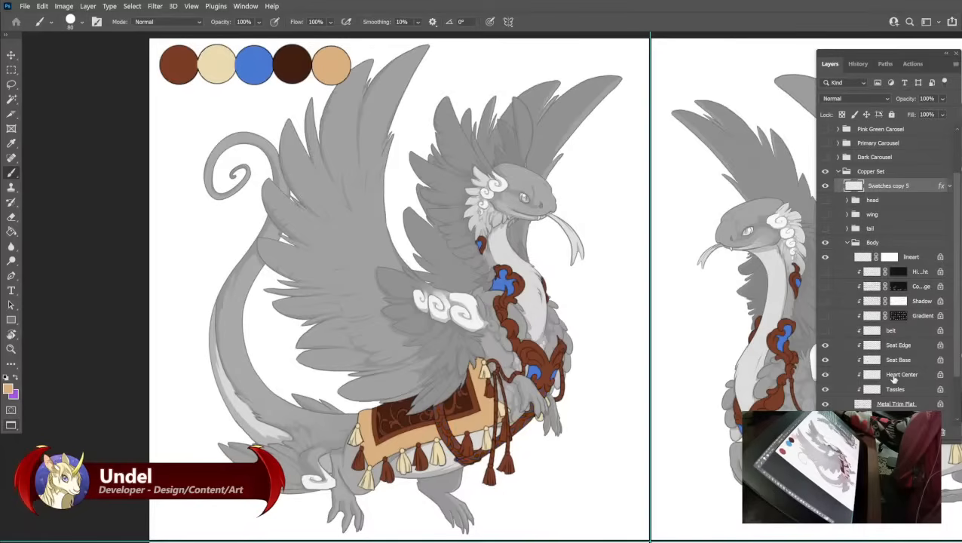
left_click(894, 377)
scroll(846, 292, "up", 4)
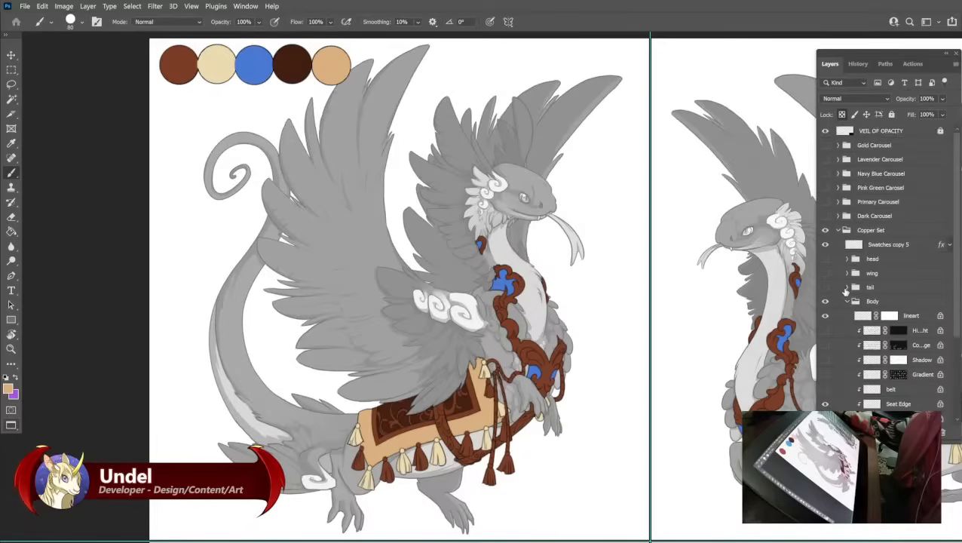
scroll(846, 293, "down", 4)
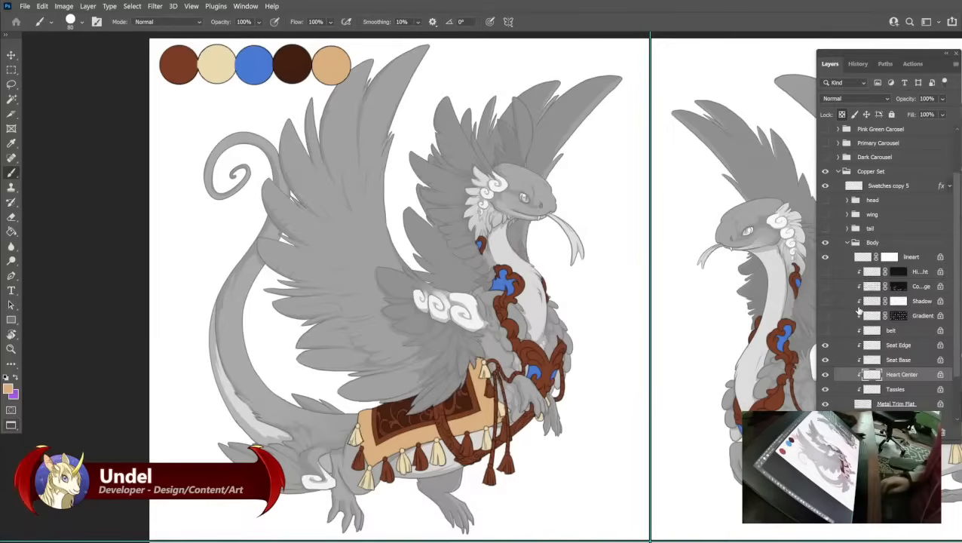
key("ctrl+u")
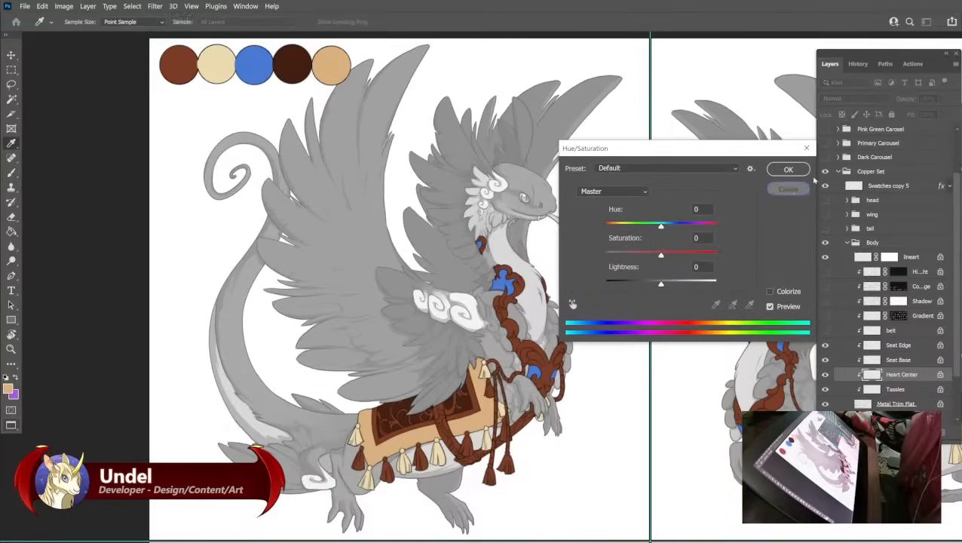
left_click(788, 189)
Compare the Pink Green Carosel and Dark Carousel sets with Copper Set by toggling their visibility, leaving both hidden.
left_click(825, 129)
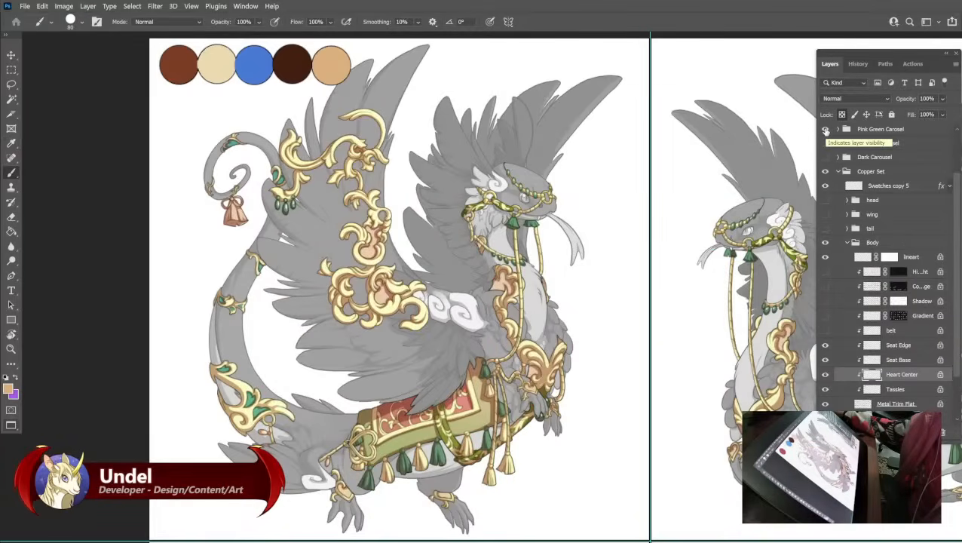
left_click(824, 129)
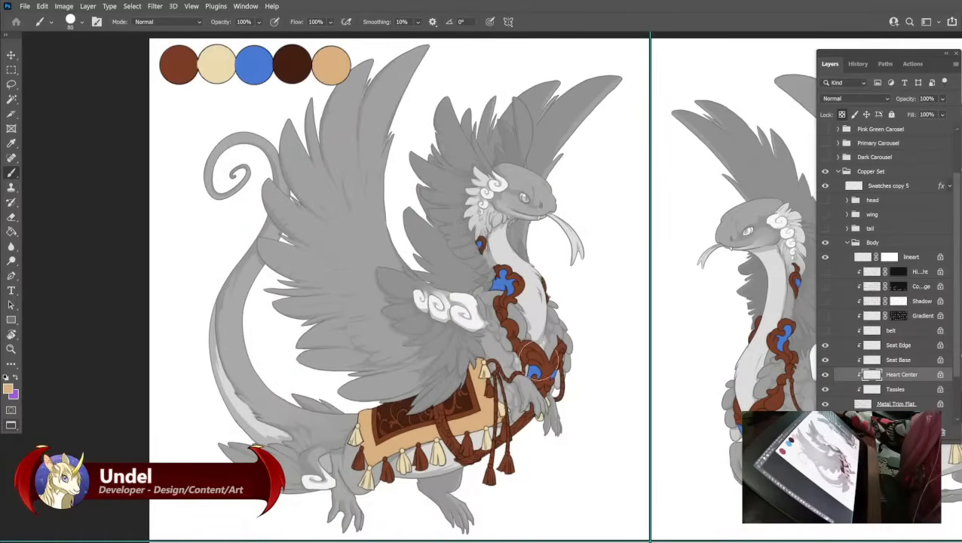
scroll(935, 226, "up", 3)
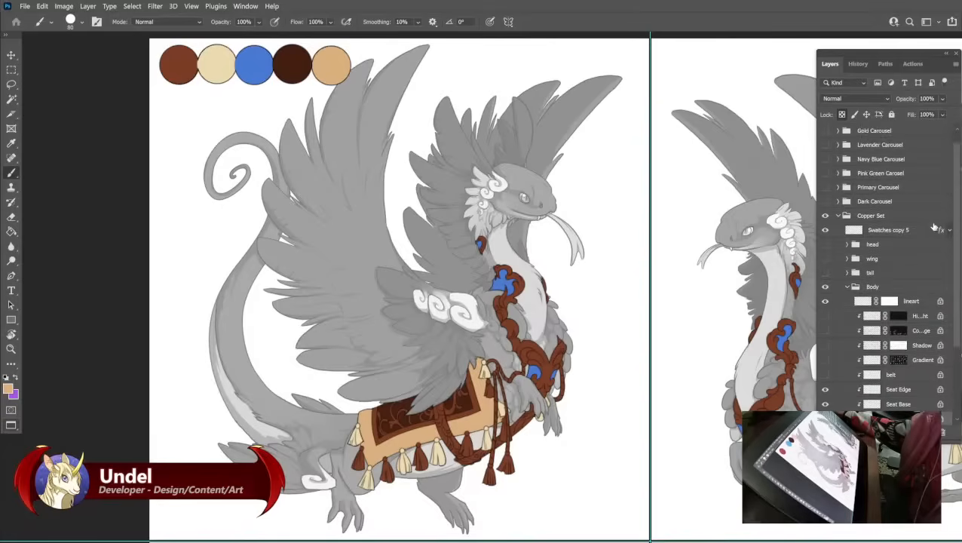
scroll(859, 198, "up", 1)
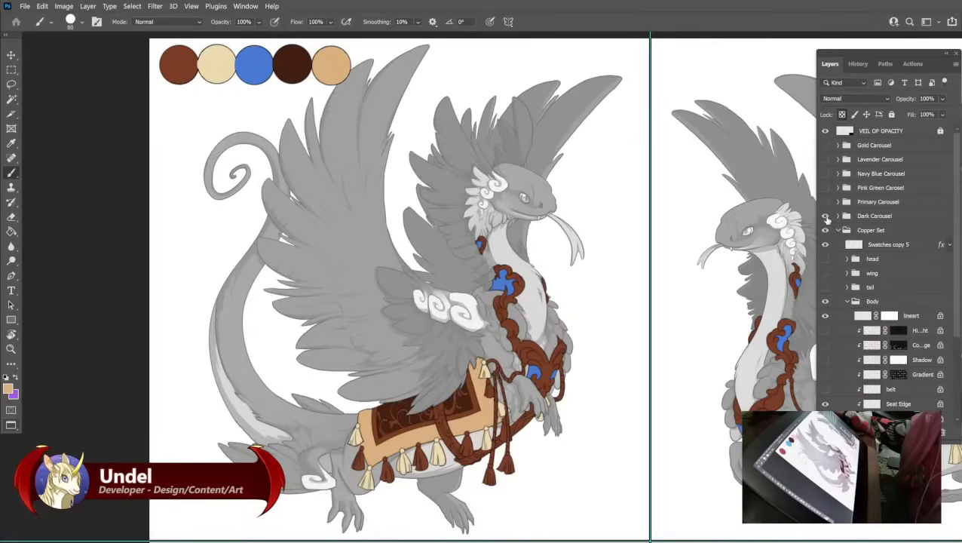
left_click(825, 217)
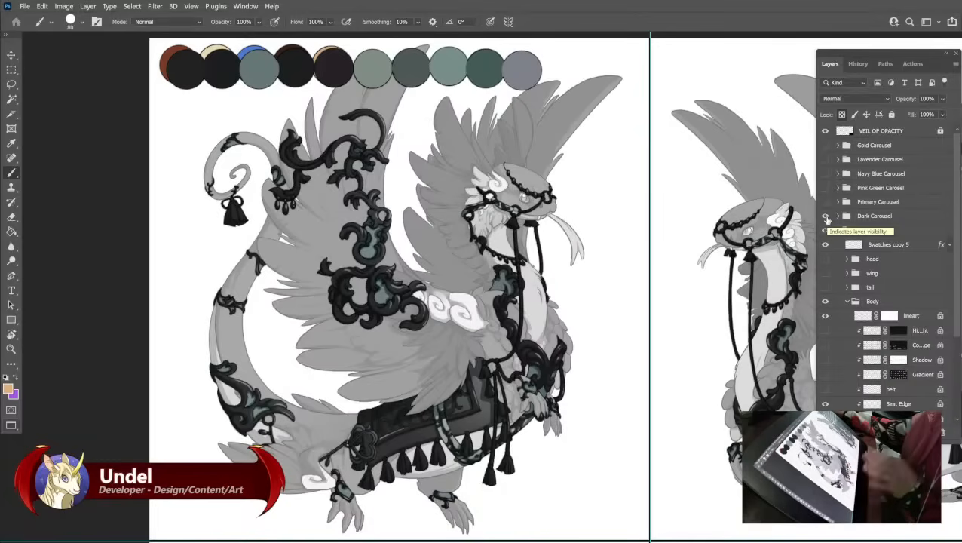
left_click(825, 217)
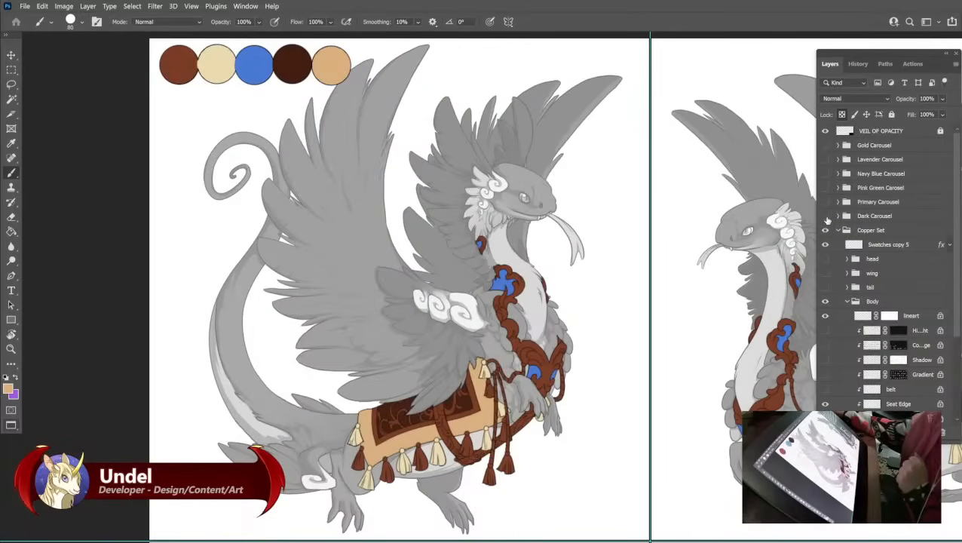
Fill the Heart Center layer with the teal #55aa9f and repaint the blue swatch on Swatches copy 5 to match.
scroll(885, 330, "down", 3)
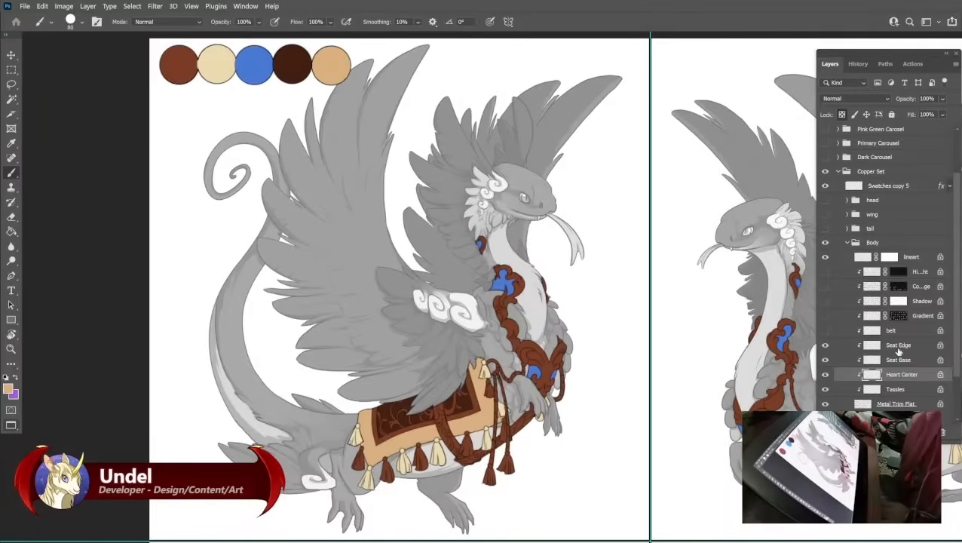
left_click(898, 349)
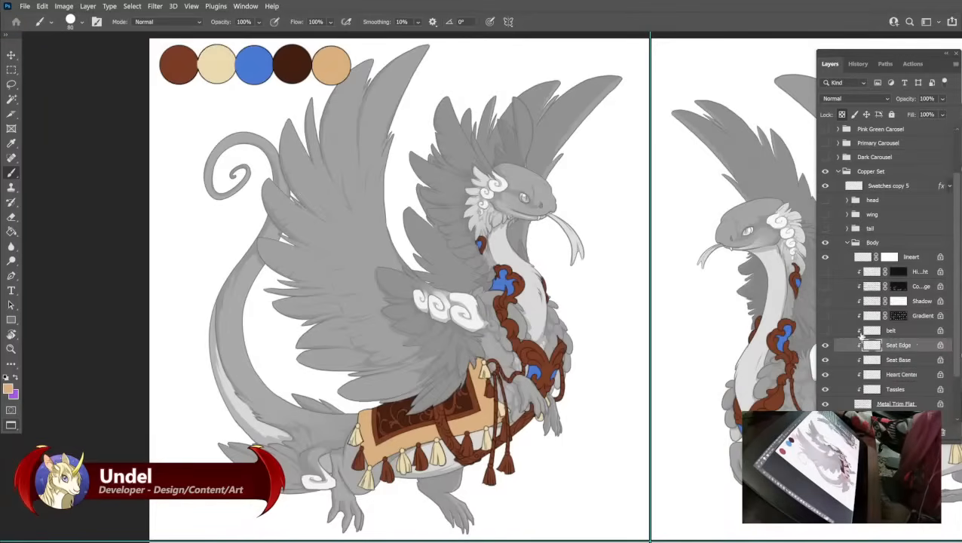
left_click(900, 374)
left_click(8, 389)
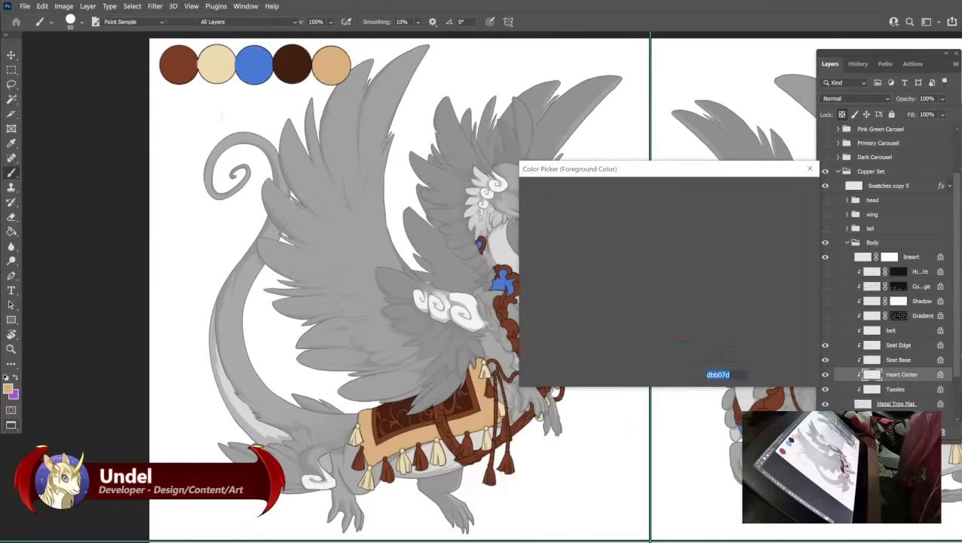
left_click(265, 65)
left_click(683, 270)
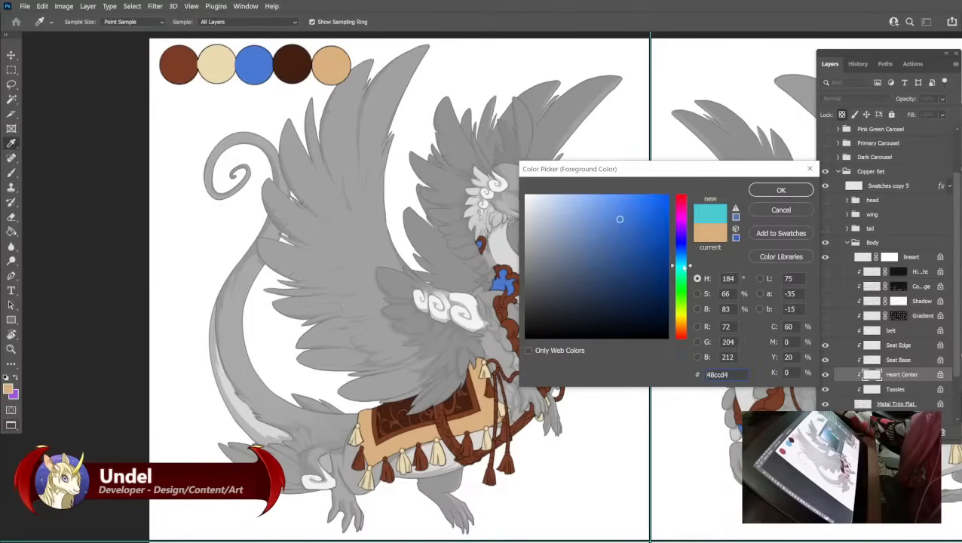
left_click_drag(588, 218, 596, 243)
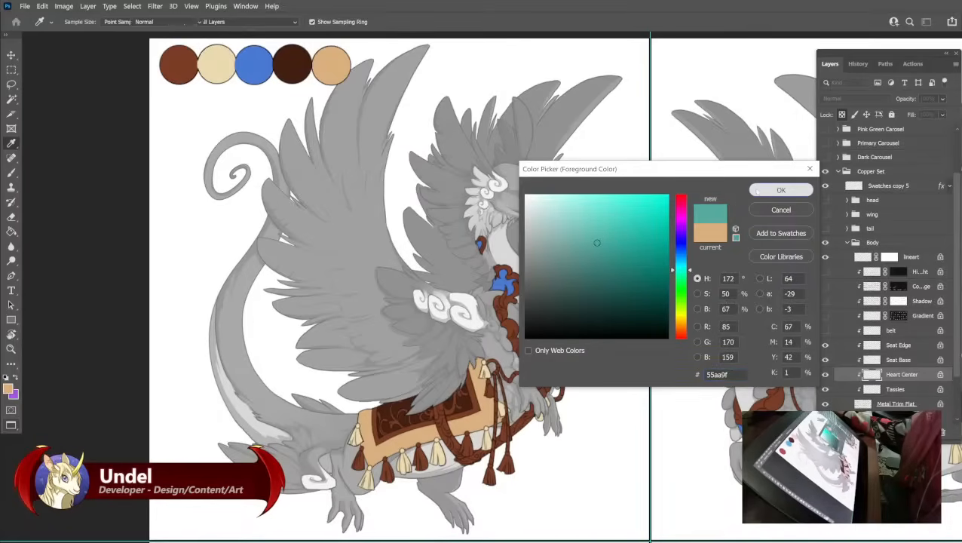
left_click(780, 190)
key("b")
key("shift+F5")
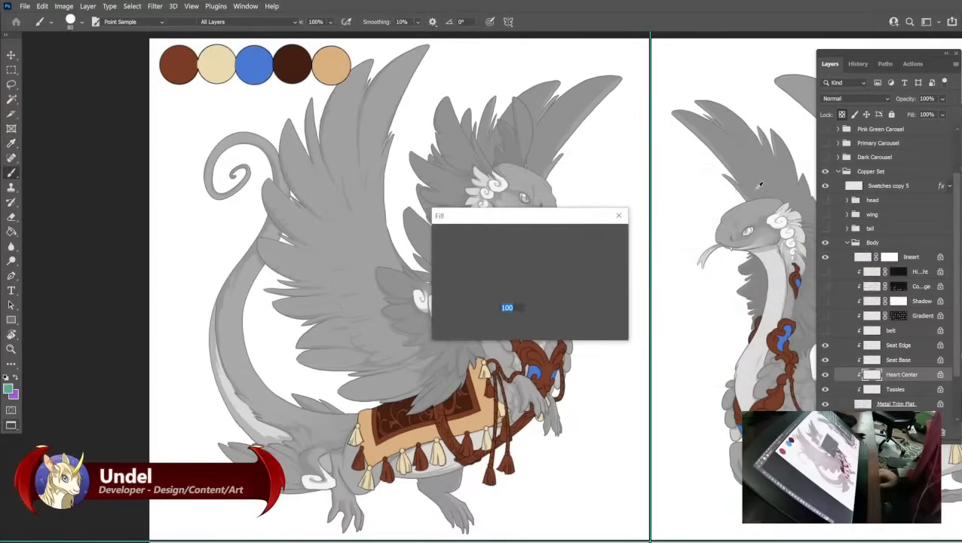
key("Return")
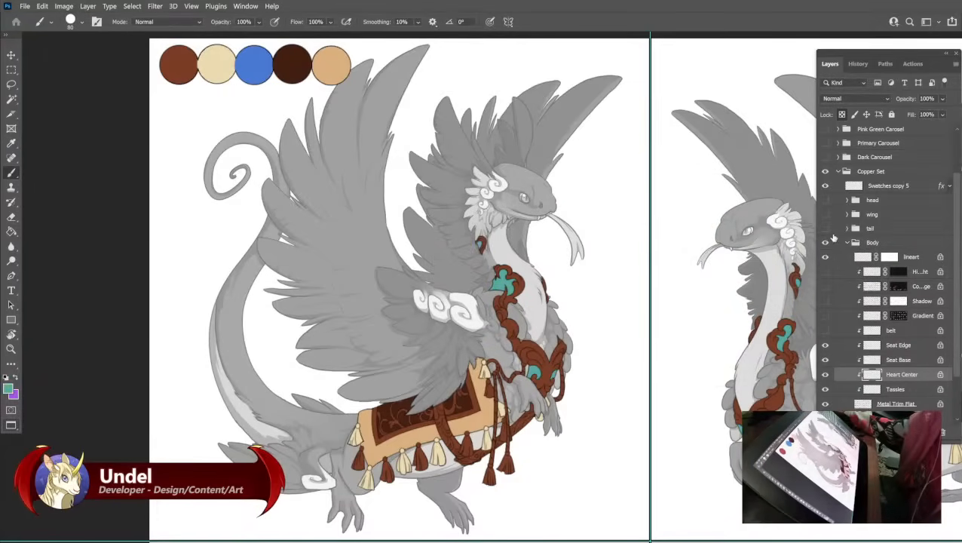
left_click(873, 189)
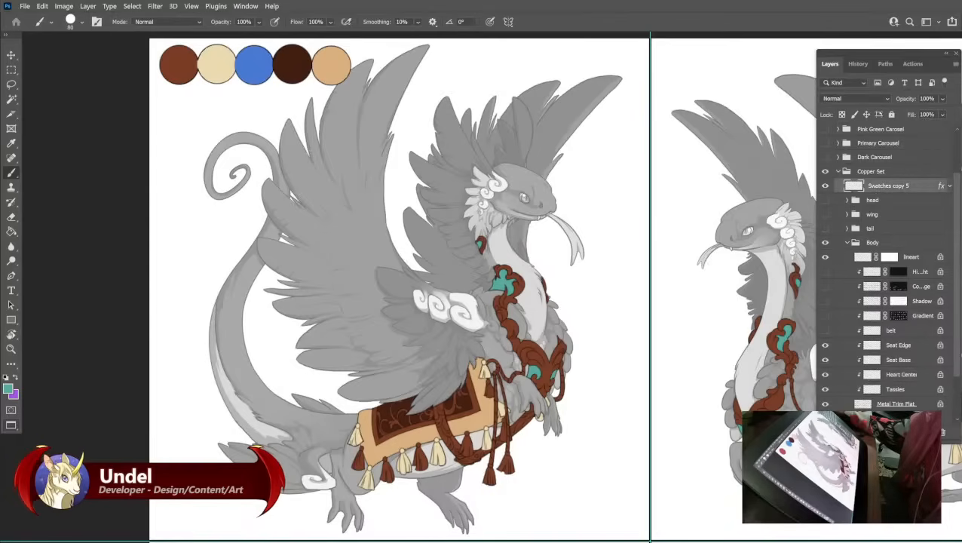
left_click(254, 65)
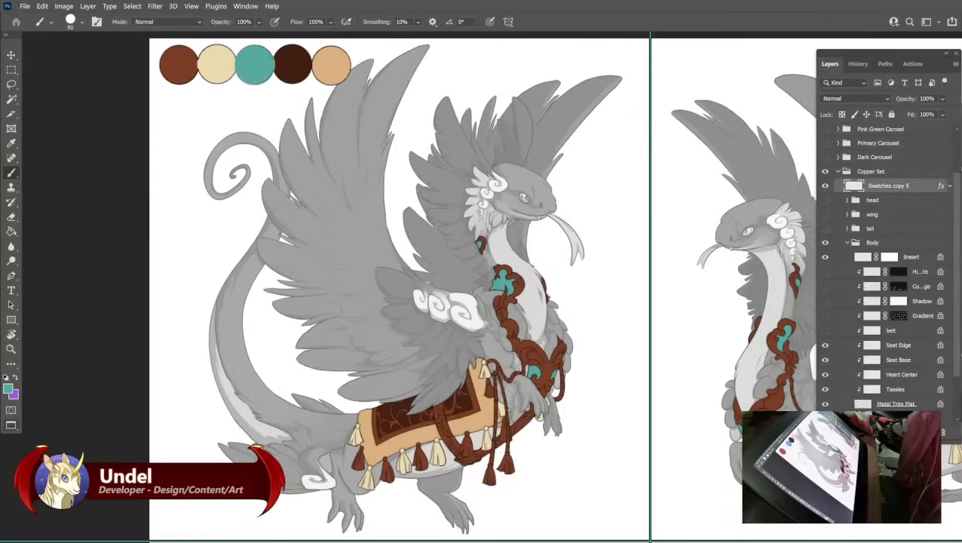
Show the belt layer, fill it with the cream #ece9d4, and add a matching swatch beside the tan one on Swatches copy 5.
left_click(825, 330)
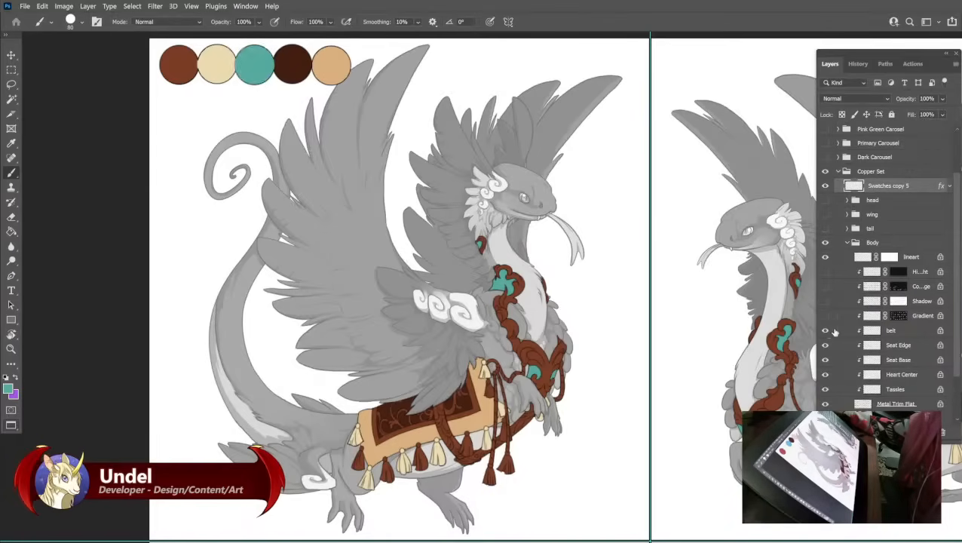
left_click(893, 330)
left_click(9, 388)
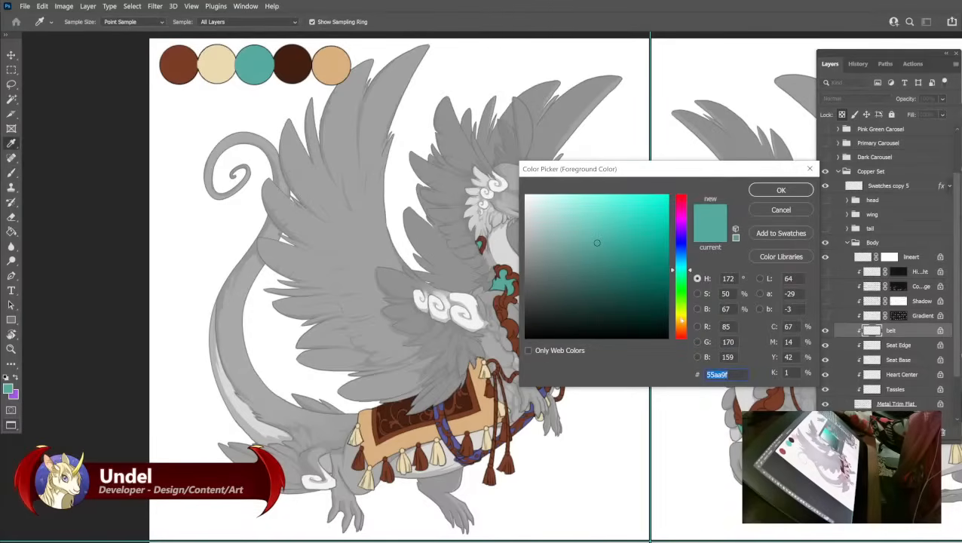
left_click(682, 318)
left_click_drag(545, 206, 540, 204)
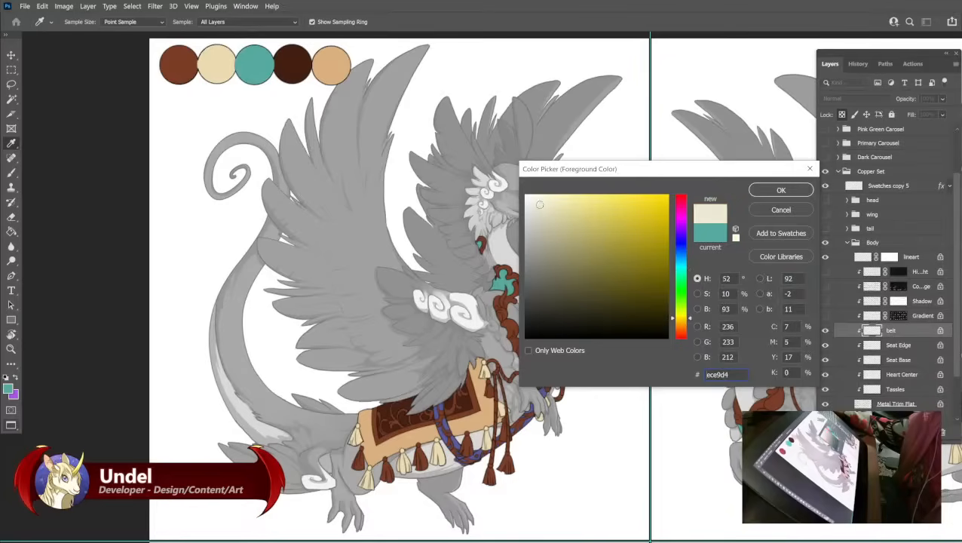
left_click(794, 190)
key("shift+F5")
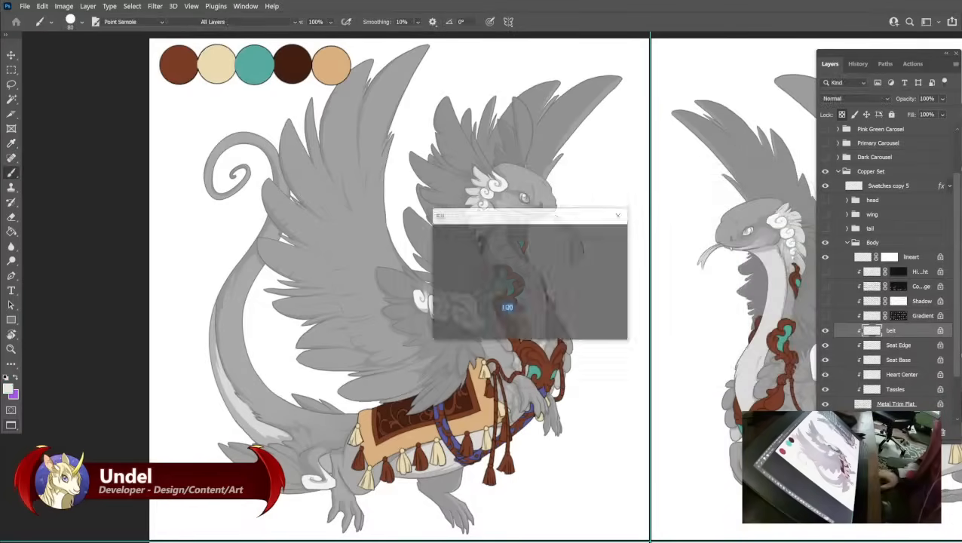
key("Return")
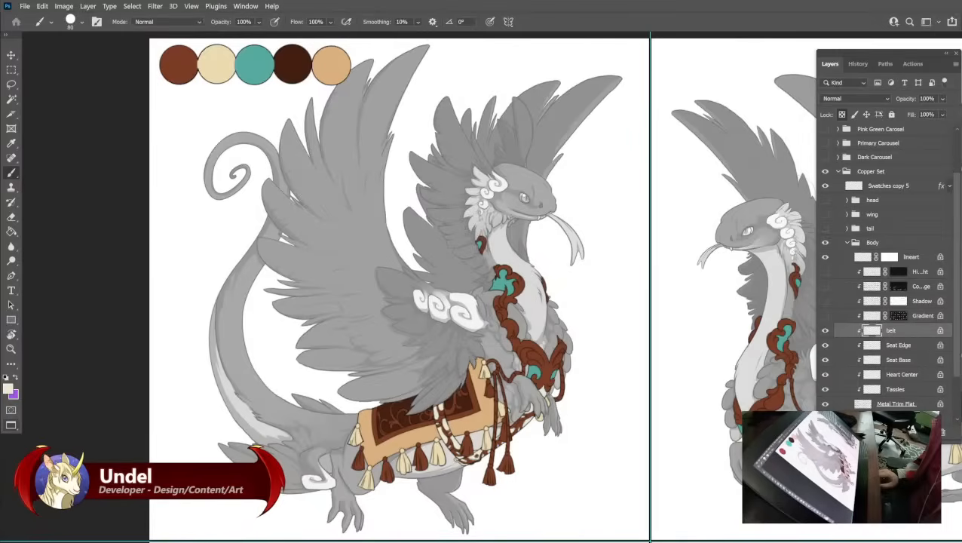
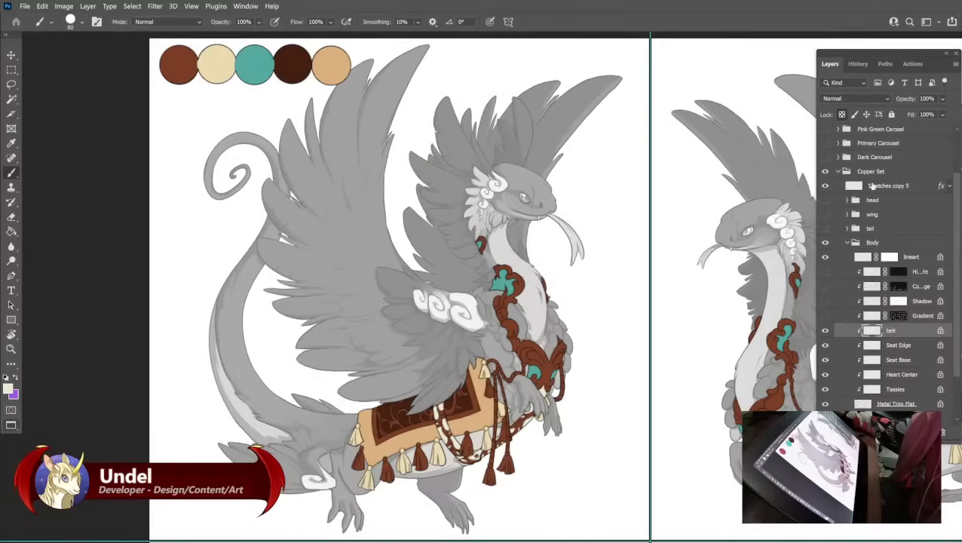
left_click(874, 185)
left_click(367, 64)
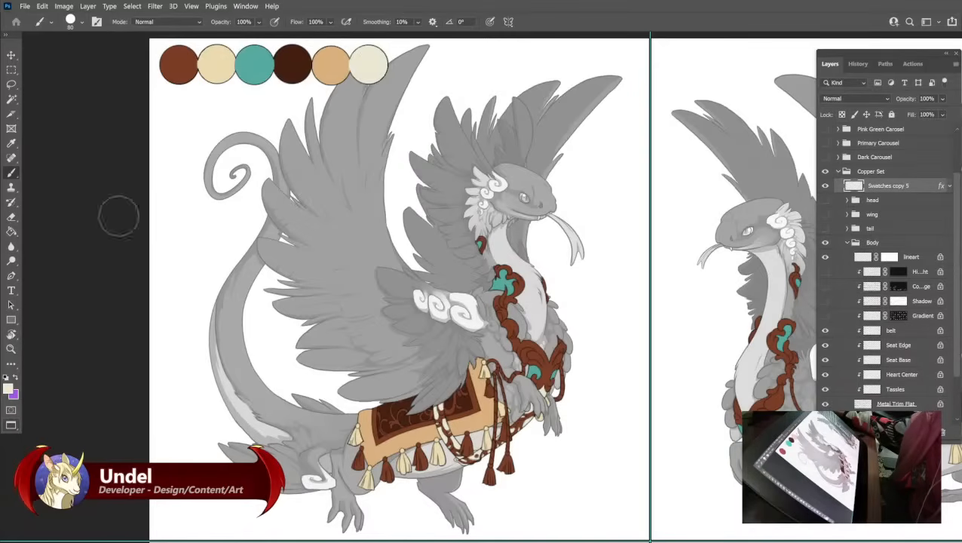
left_click(9, 389)
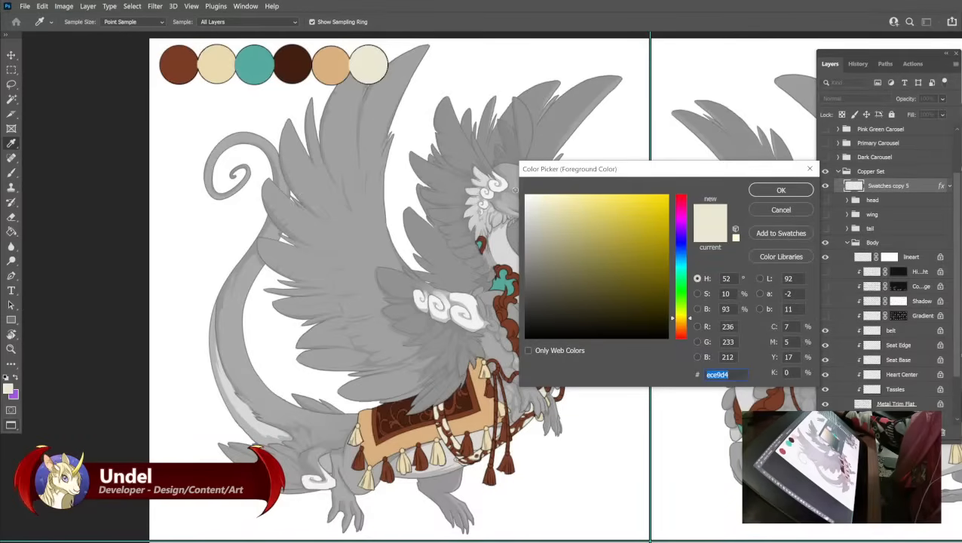
type("ffffff")
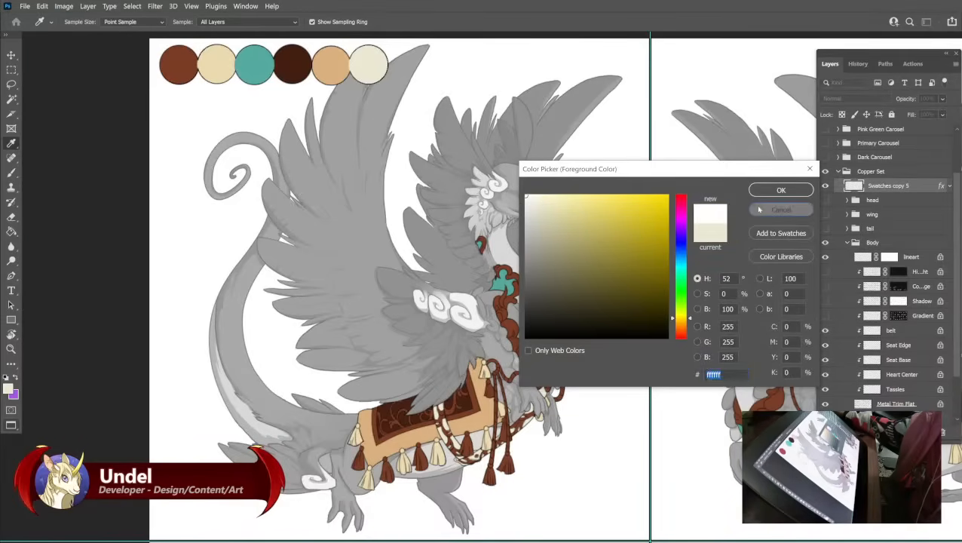
left_click(762, 193)
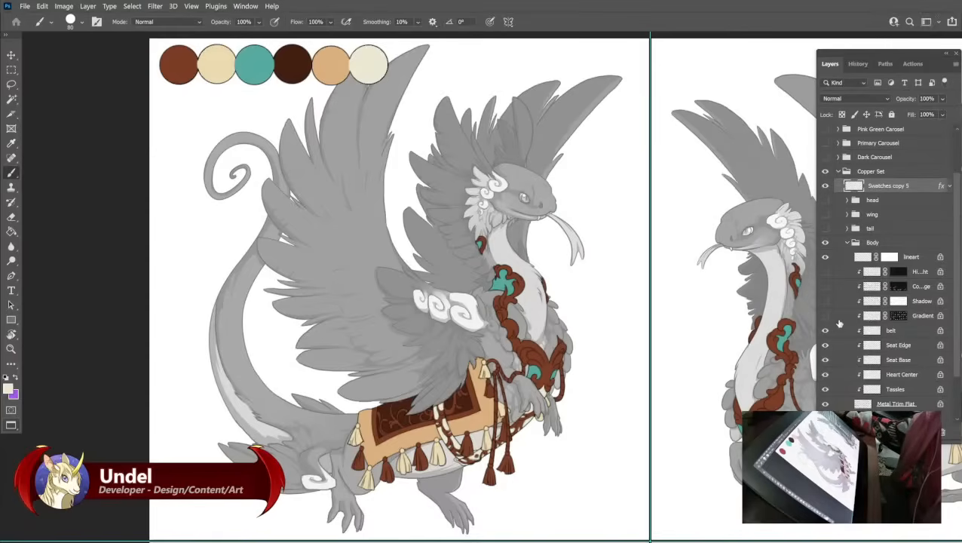
Show the Gradient layer, fill it with the teal sampled from the swatches, and add that teal as a swatch after the cream one.
left_click(825, 316)
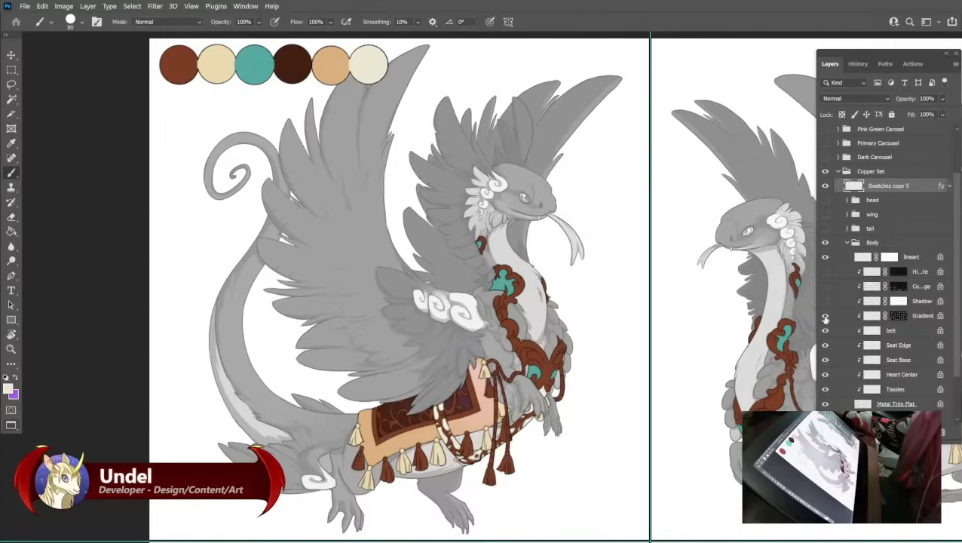
left_click(871, 317)
left_click(258, 70, "alt")
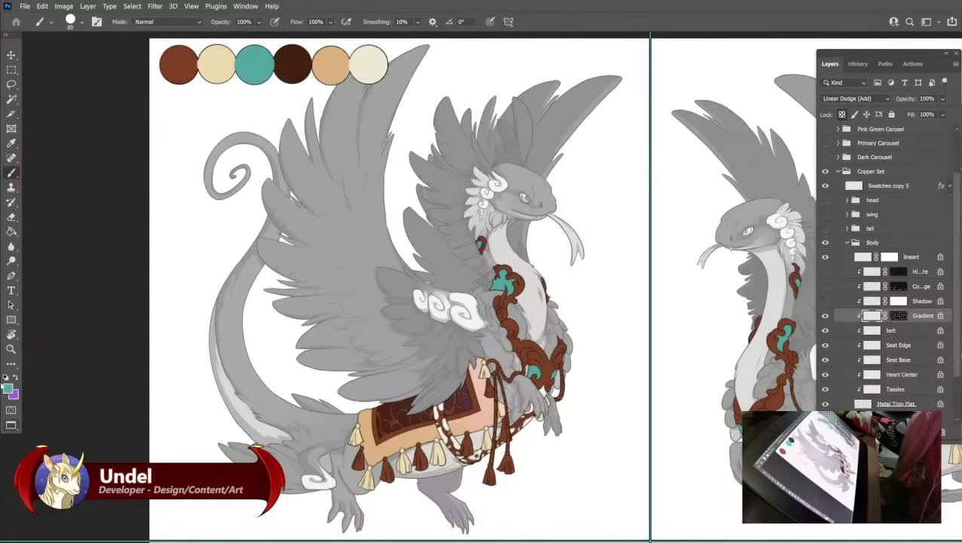
key("shift+F5")
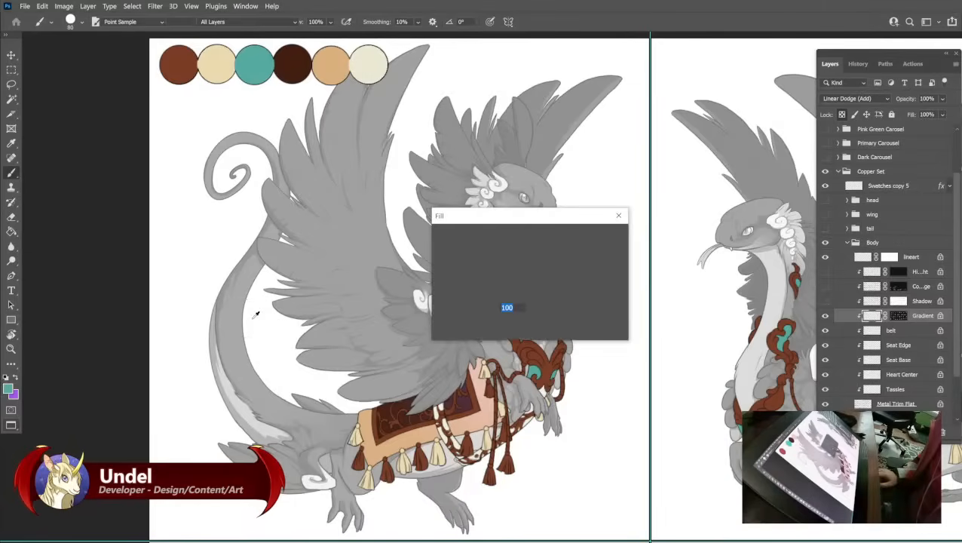
key("Return")
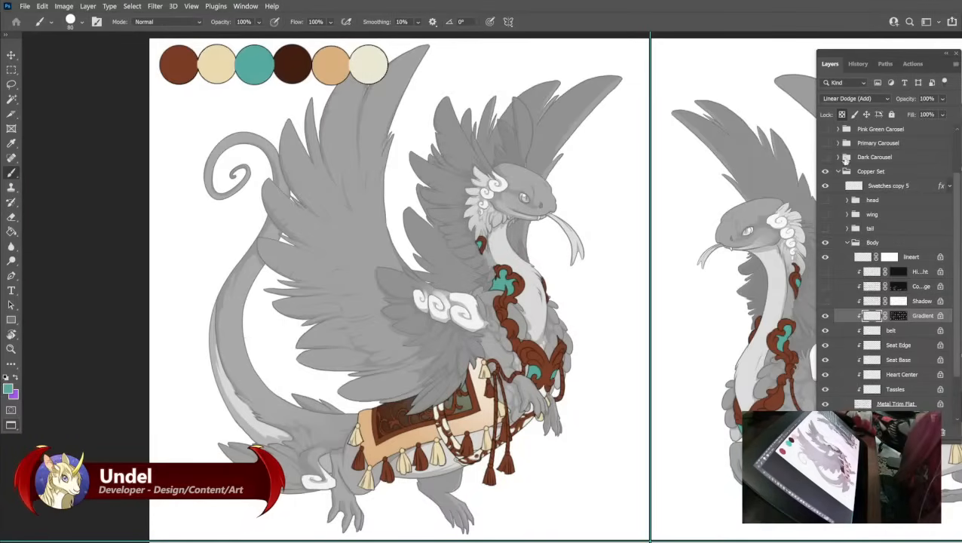
left_click(878, 188)
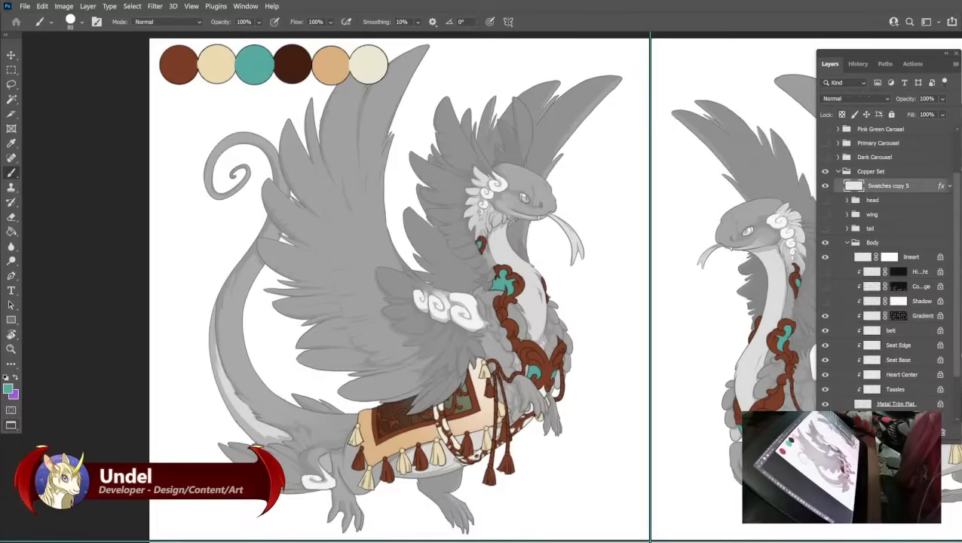
left_click(408, 65)
Show the Body group's Color Dodge layer and fill it with the muted dark teal #48756f.
left_click_drag(678, 294, 626, 68)
left_click_drag(792, 505, 679, 98)
left_click_drag(620, 490, 249, 34)
left_click_drag(811, 150, 740, 352)
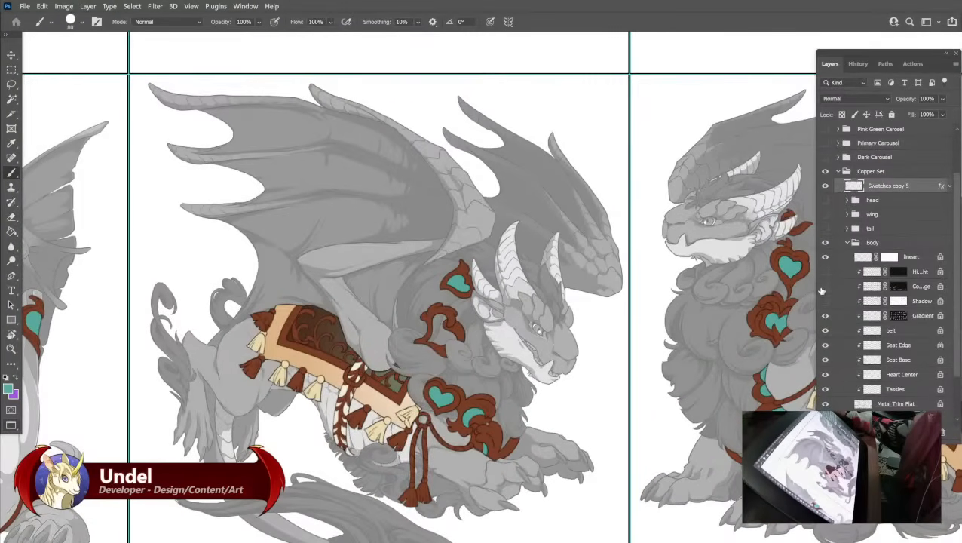
left_click(861, 287)
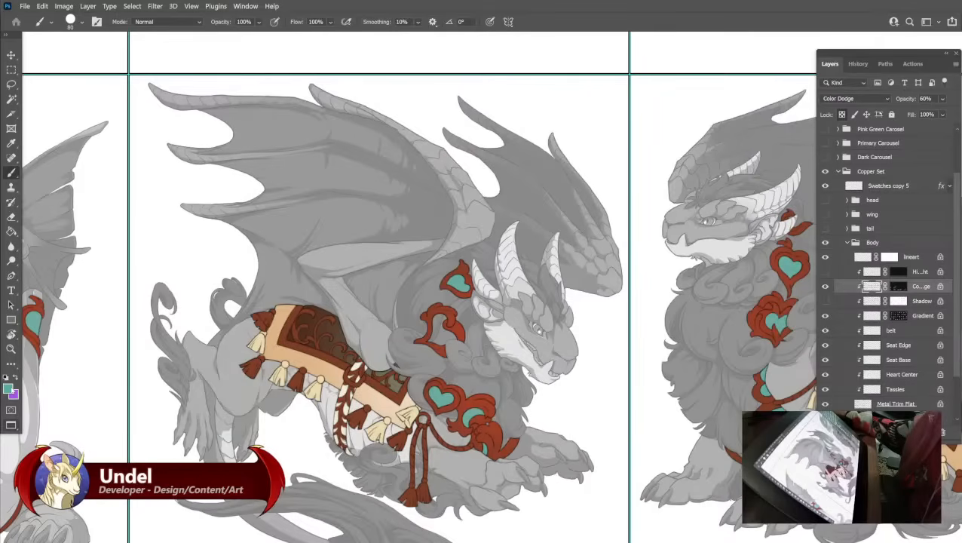
left_click(8, 389)
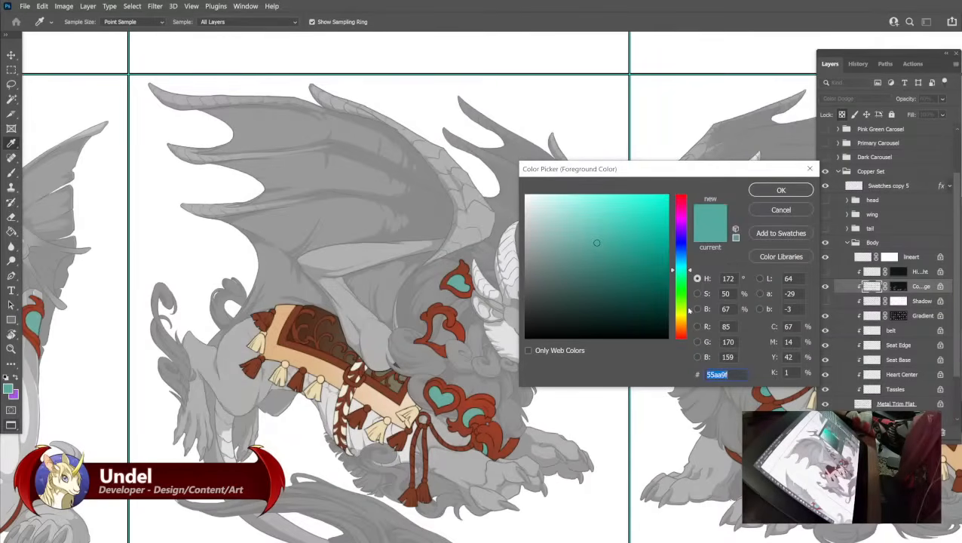
left_click_drag(578, 254, 588, 258)
left_click(781, 189)
key("b")
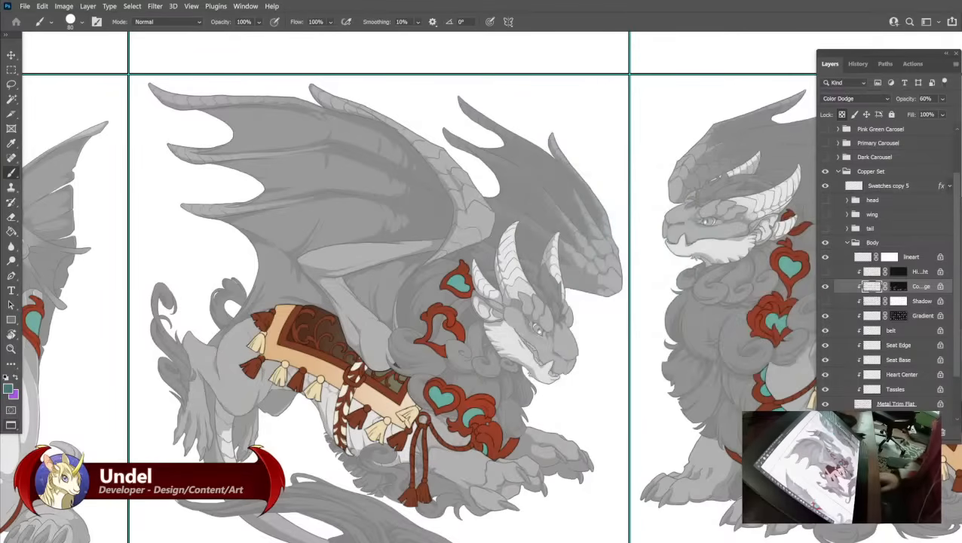
key("shift+BackSpace")
key("Return")
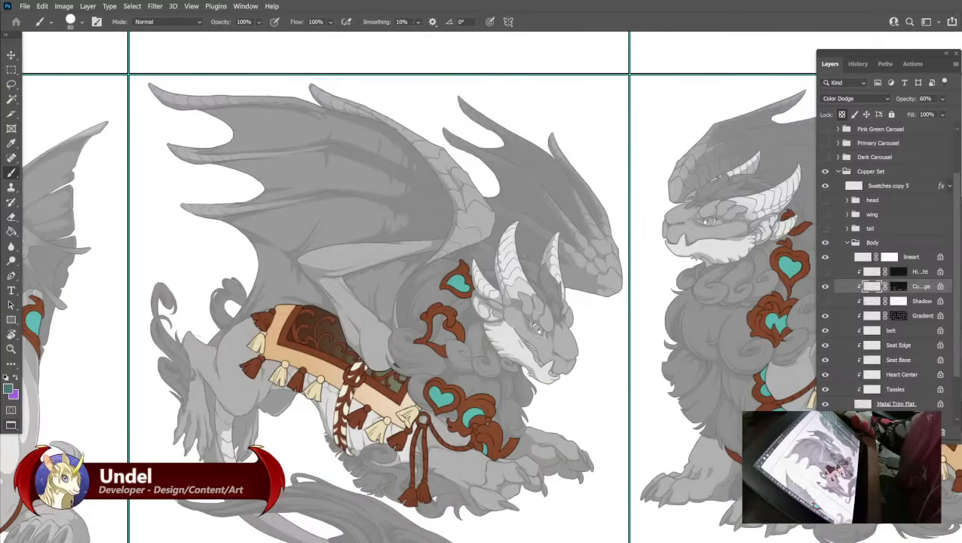
Refill the Color Dodge layer with a brighter, more saturated teal of the same hue.
left_click(9, 390)
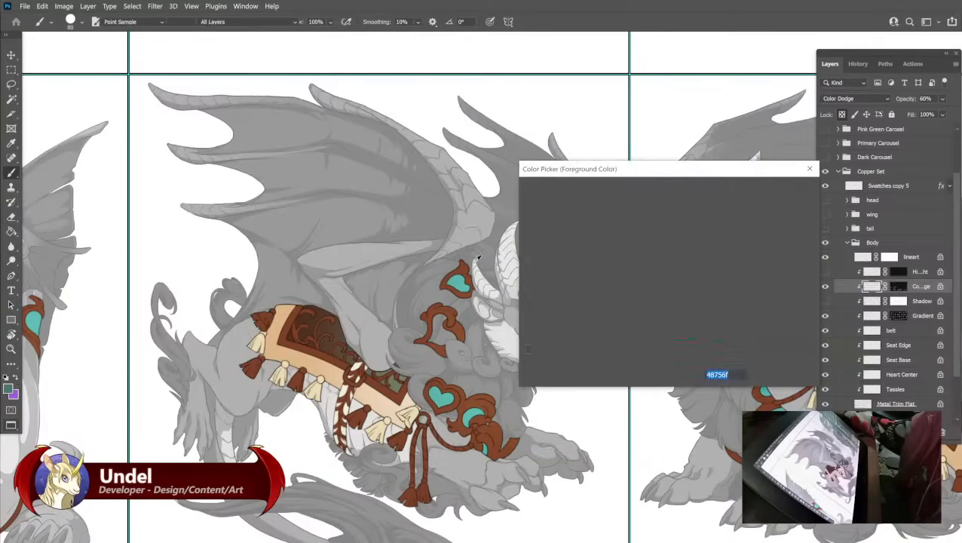
left_click(571, 231)
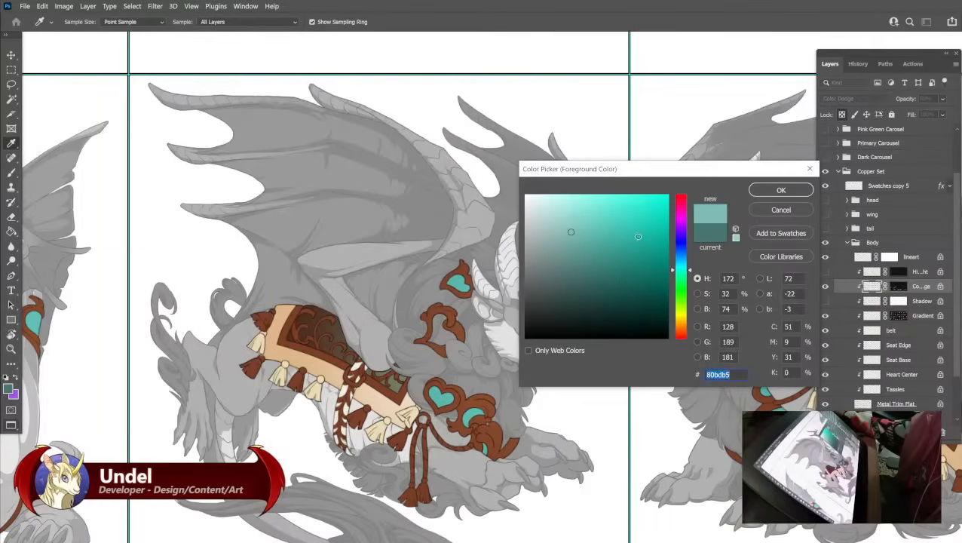
left_click(639, 236)
left_click(769, 187)
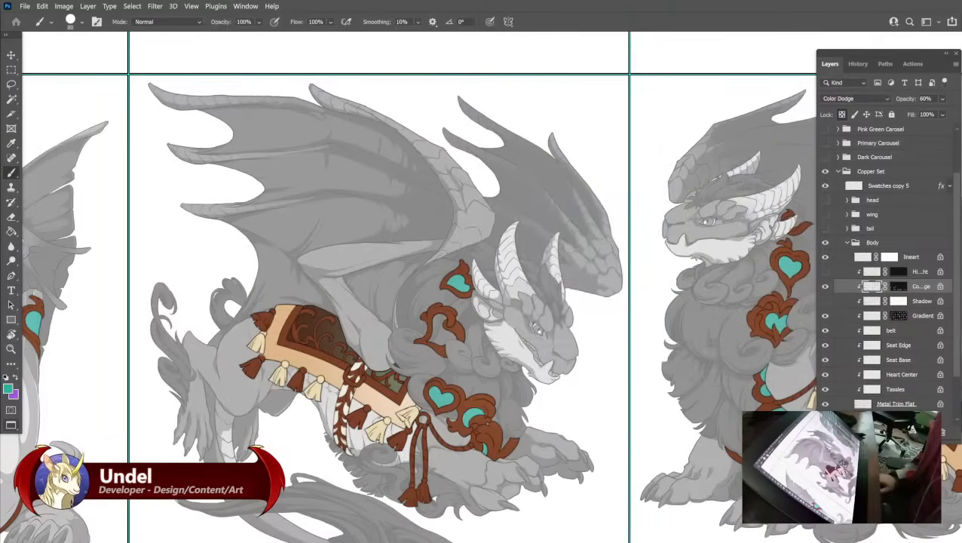
key("shift+F5")
key("Return")
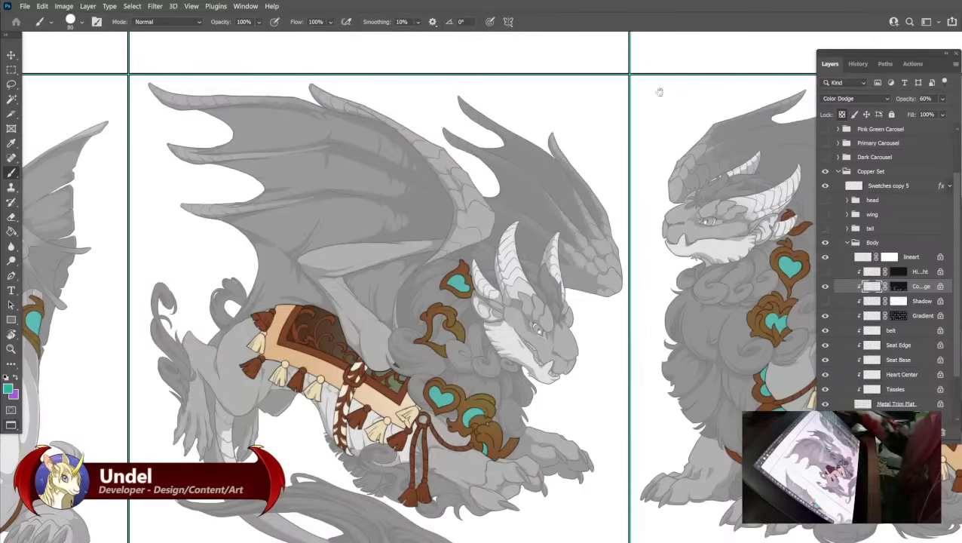
Add the bright teal as a swatch on Swatches copy 5, leaving a one-swatch gap after the last circle in the row.
left_click_drag(98, 203, 768, 364)
left_click_drag(136, 309, 739, 272)
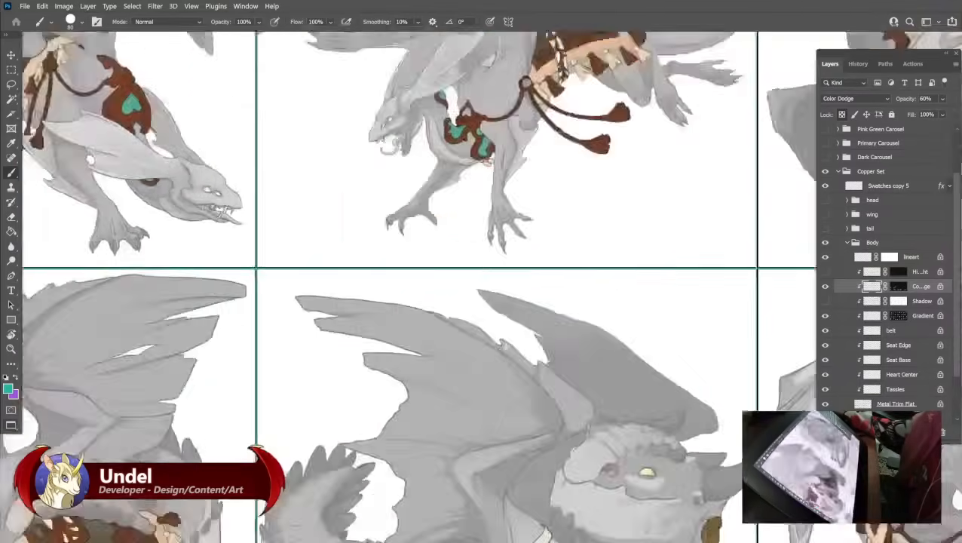
left_click_drag(151, 362, 612, 220)
left_click_drag(231, 183, 343, 369)
left_click_drag(467, 83, 353, 488)
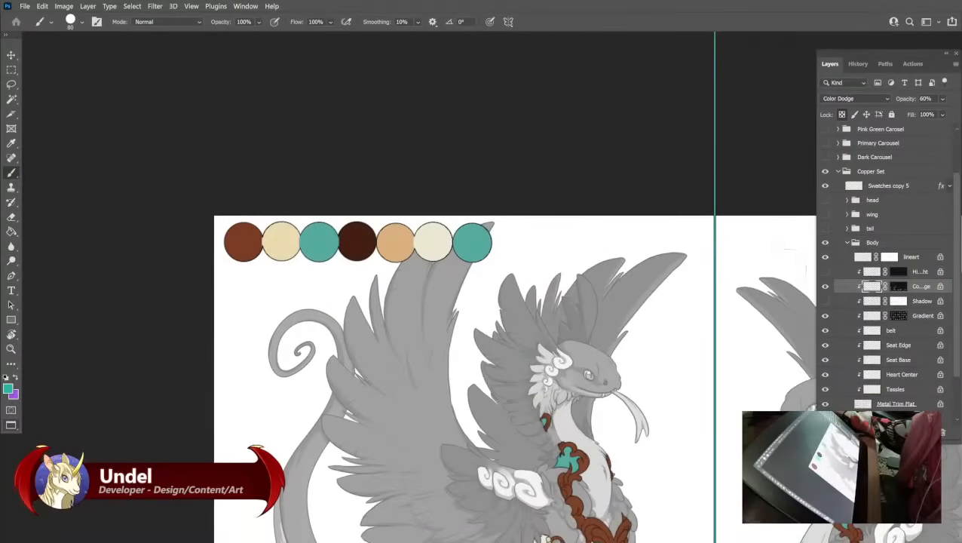
left_click(860, 191)
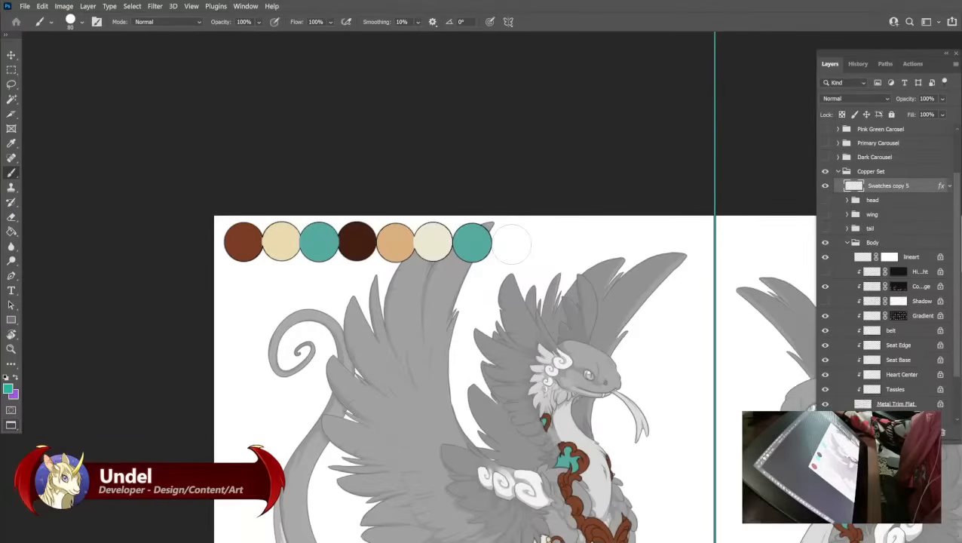
left_click(511, 243)
mouse_move(707, 396)
left_mouse_down()
mouse_move(644, 301)
mouse_move(642, 282)
left_mouse_up()
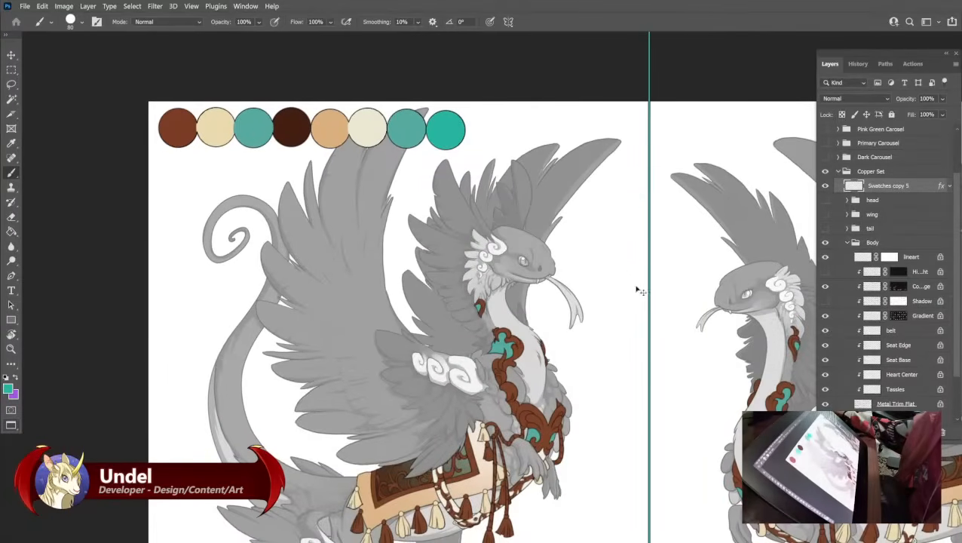
key("ctrl+z")
left_click(485, 128)
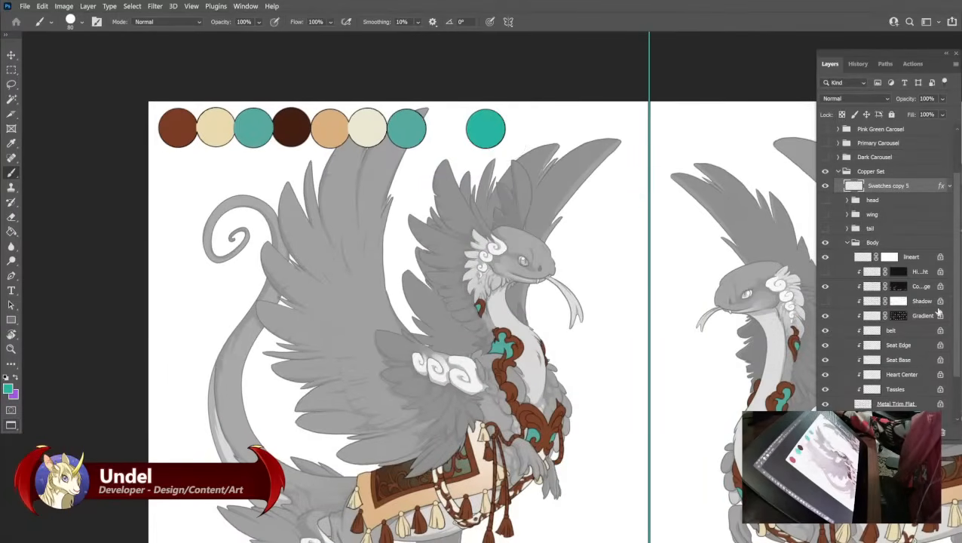
Show the Body group's Shadow layer and fill it with the muted brown #a38371.
left_click(826, 302)
left_click(879, 303)
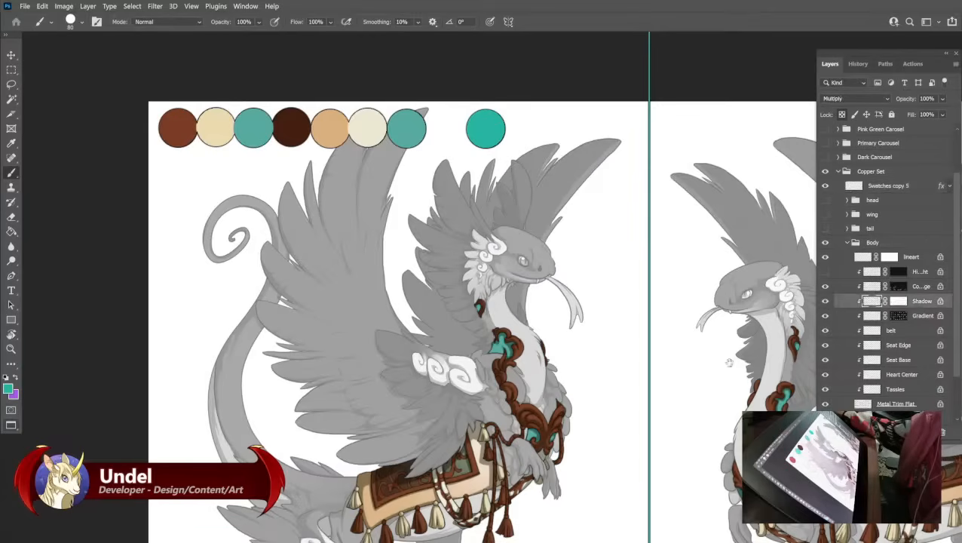
left_click_drag(606, 494, 576, 333)
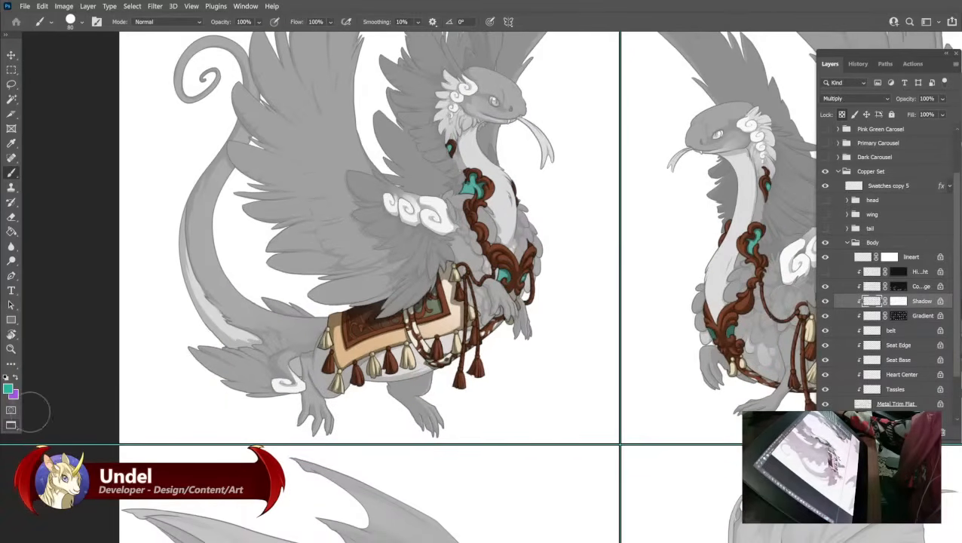
left_click(9, 389)
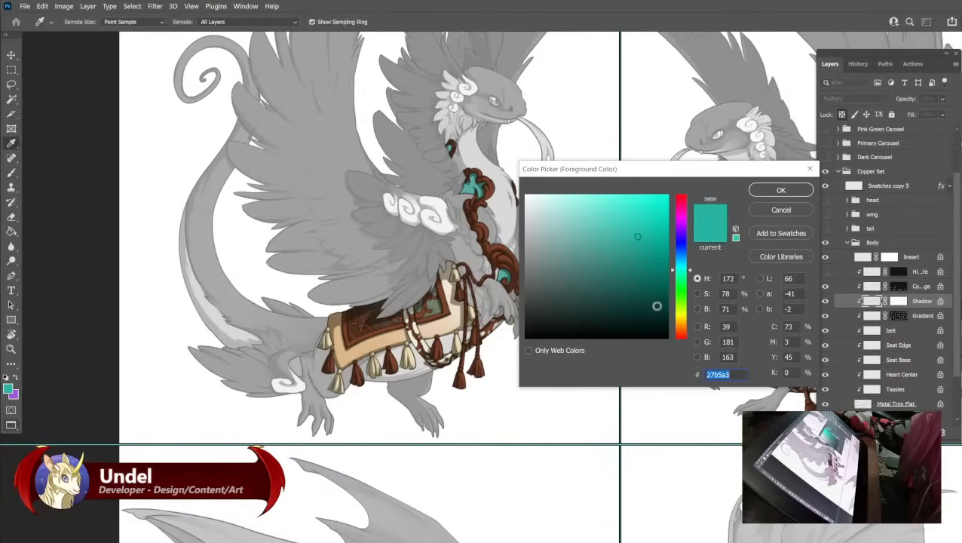
left_click(681, 332)
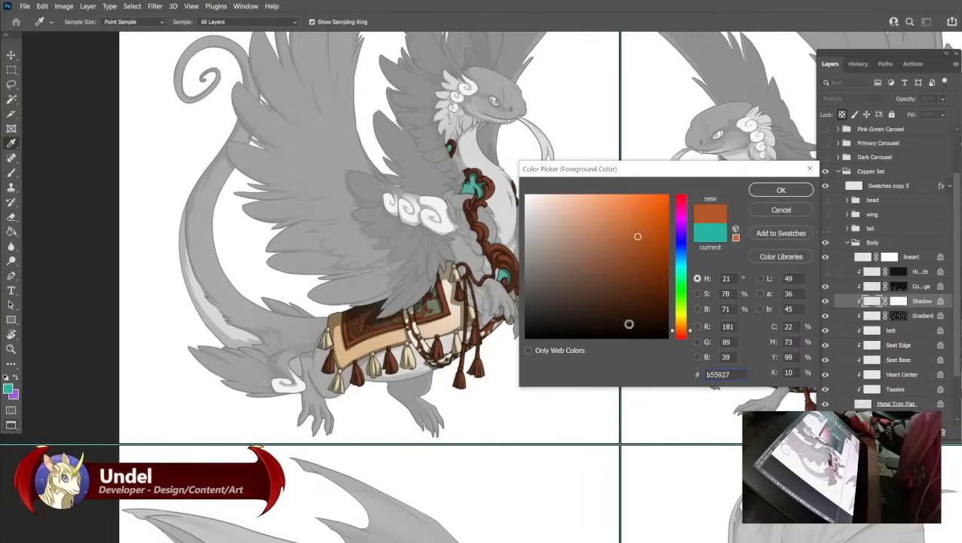
left_click(563, 247)
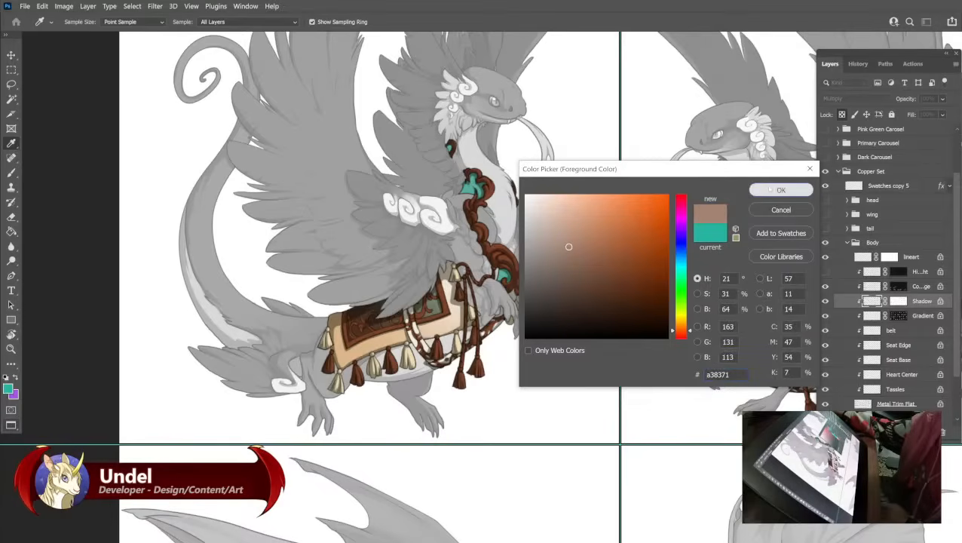
left_click(781, 190)
key("shift+BackSpace")
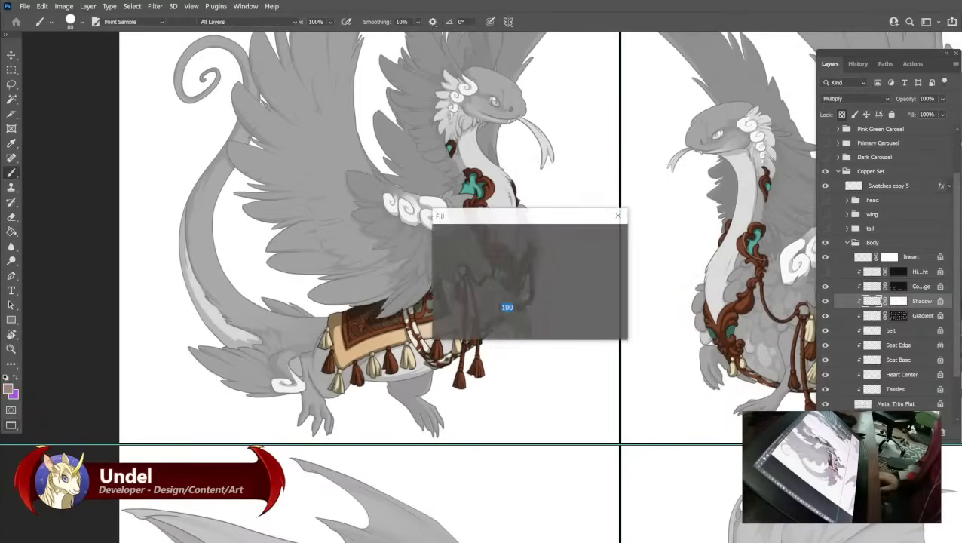
key("Return")
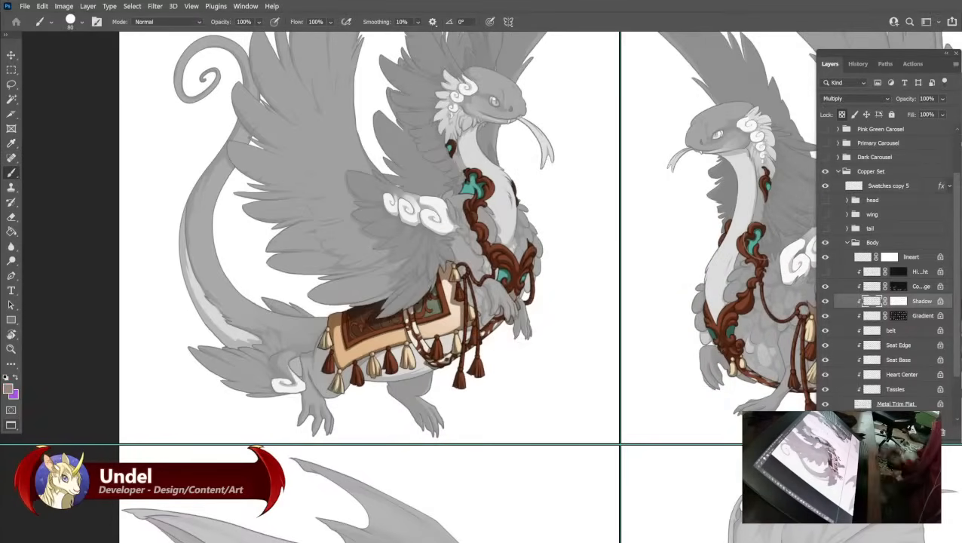
Refill the Shadow layer with the yellowish khaki #b2a27d.
scroll(614, 381, "up", 2)
scroll(614, 381, "up", 1)
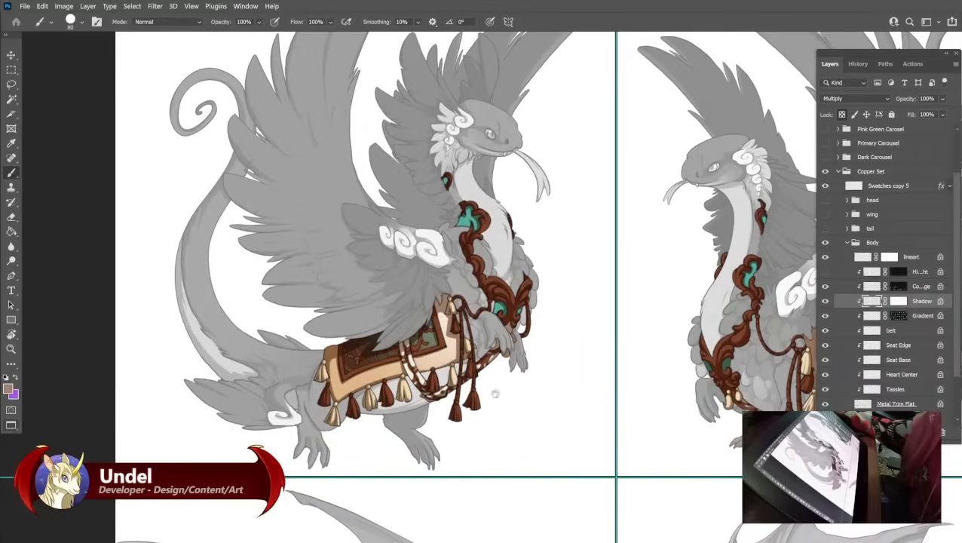
left_click(9, 388)
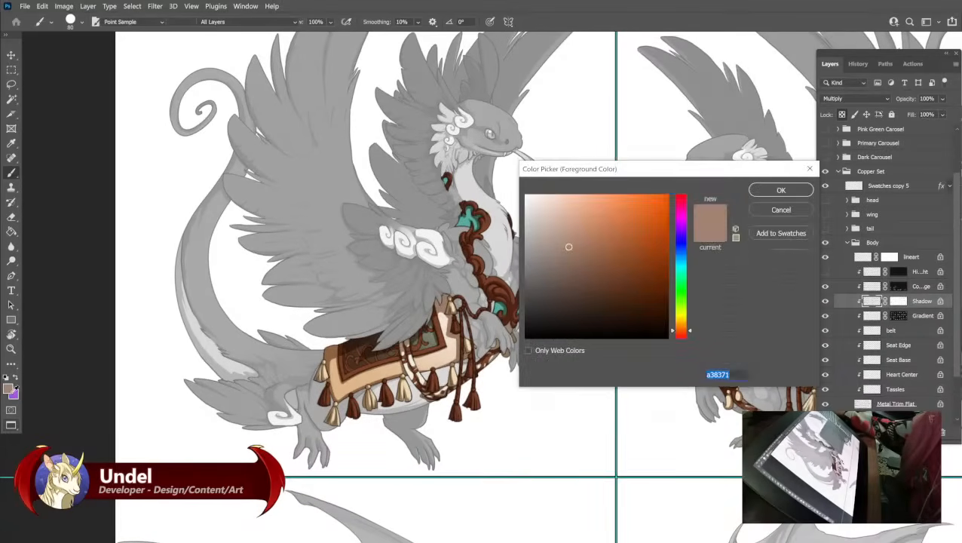
left_click_drag(682, 325, 682, 322)
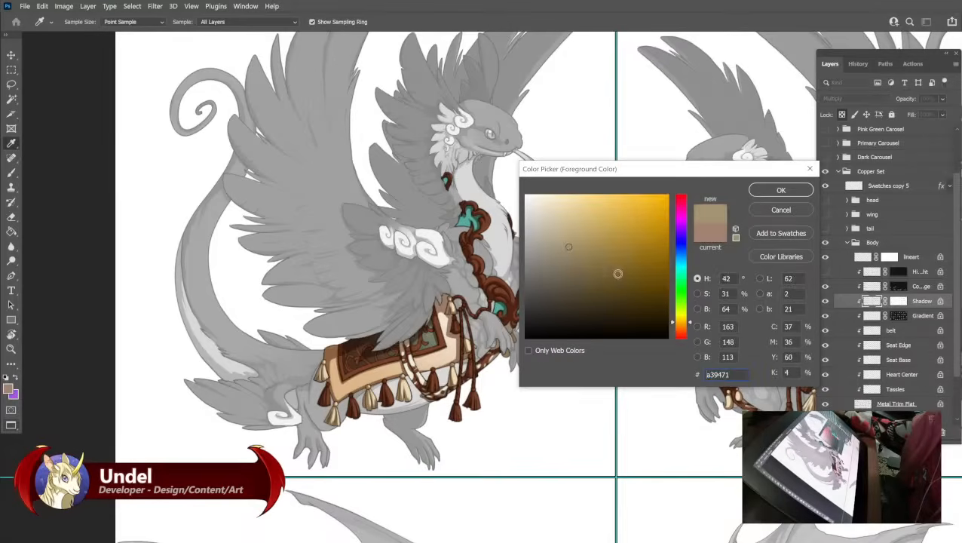
left_click(567, 236)
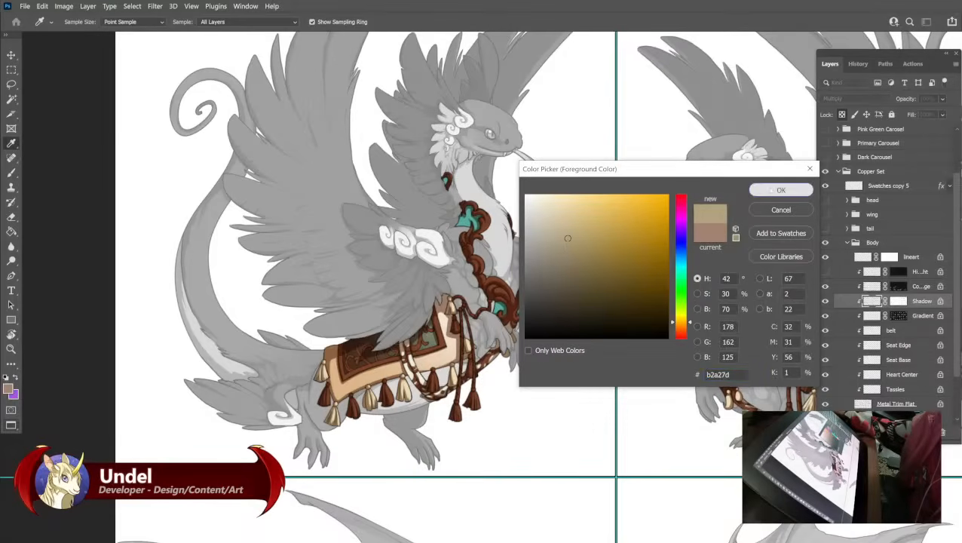
left_click(781, 190)
key("shift+F5")
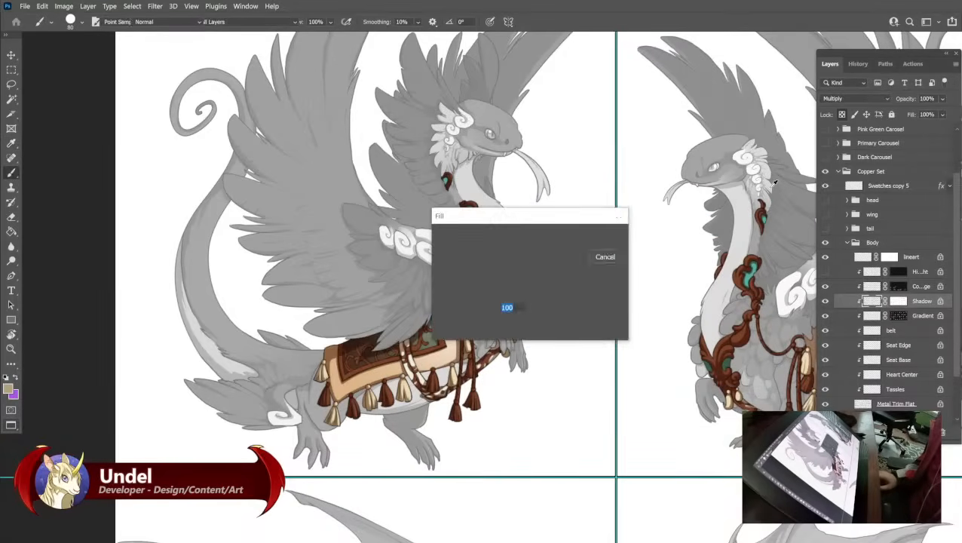
key("Return")
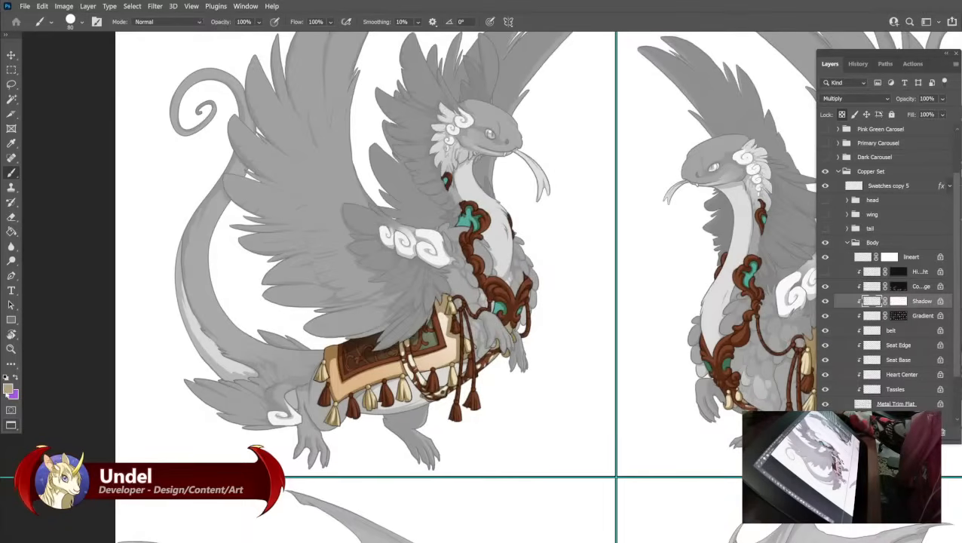
Try the greyish teal #89aeaa as the Shadow layer's fill.
left_click(7, 390)
left_click(679, 270)
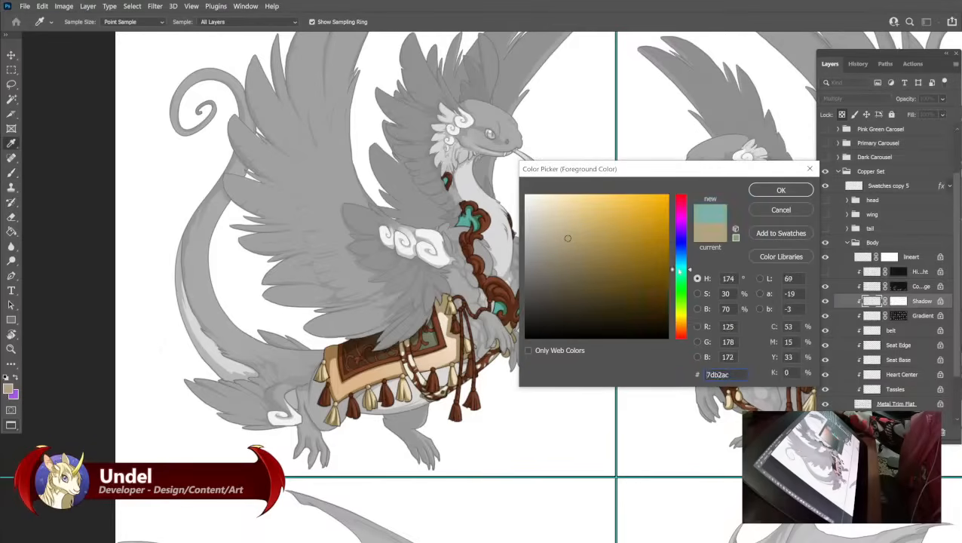
left_click_drag(571, 240, 555, 239)
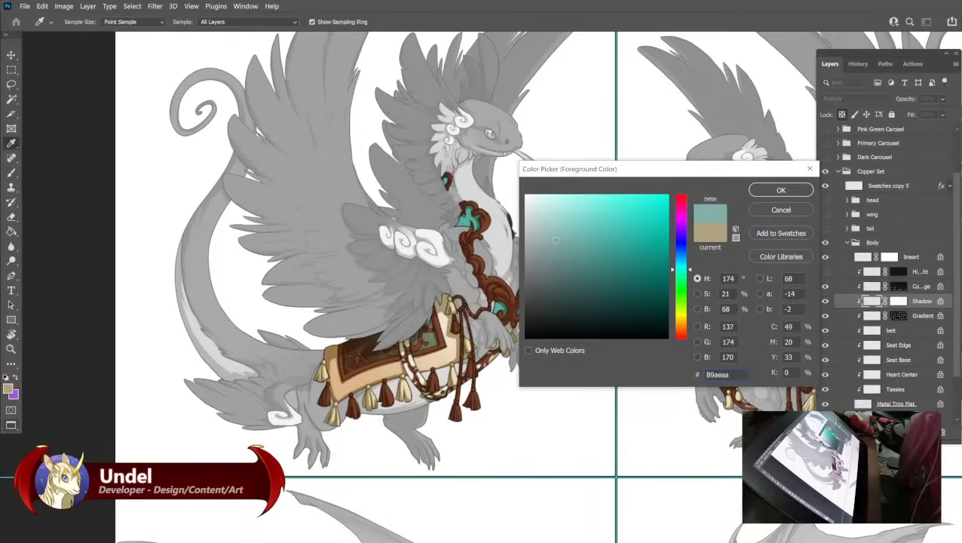
left_click(780, 189)
key("b")
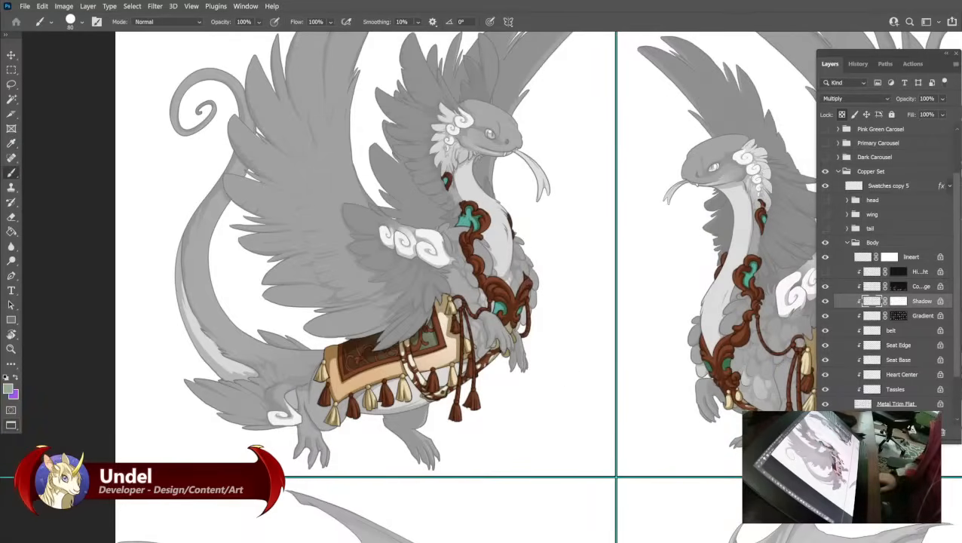
key("shift+BackSpace")
key("Return")
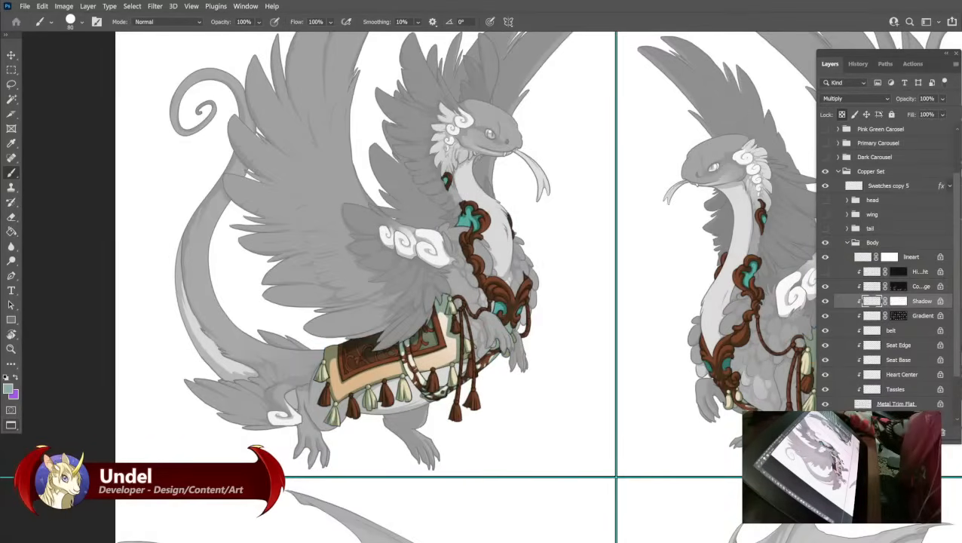
Refill the Shadow layer with the dusty reddish pink #af8b7e.
left_click(8, 388)
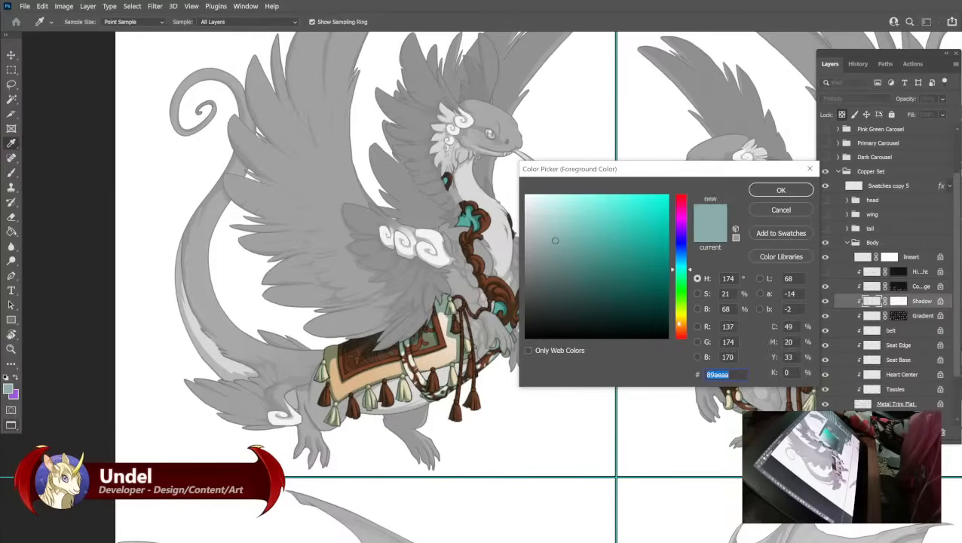
left_click_drag(683, 334, 684, 330)
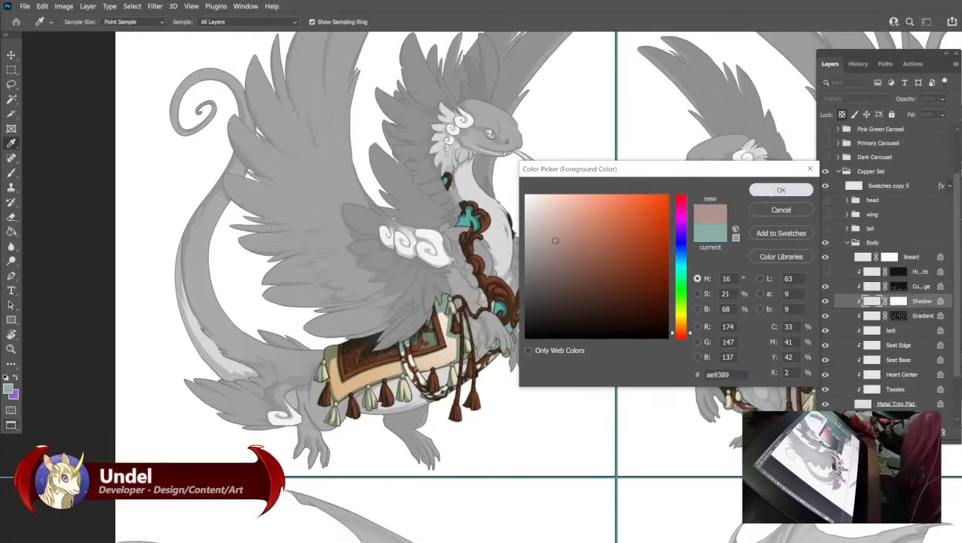
left_click_drag(561, 242, 566, 236)
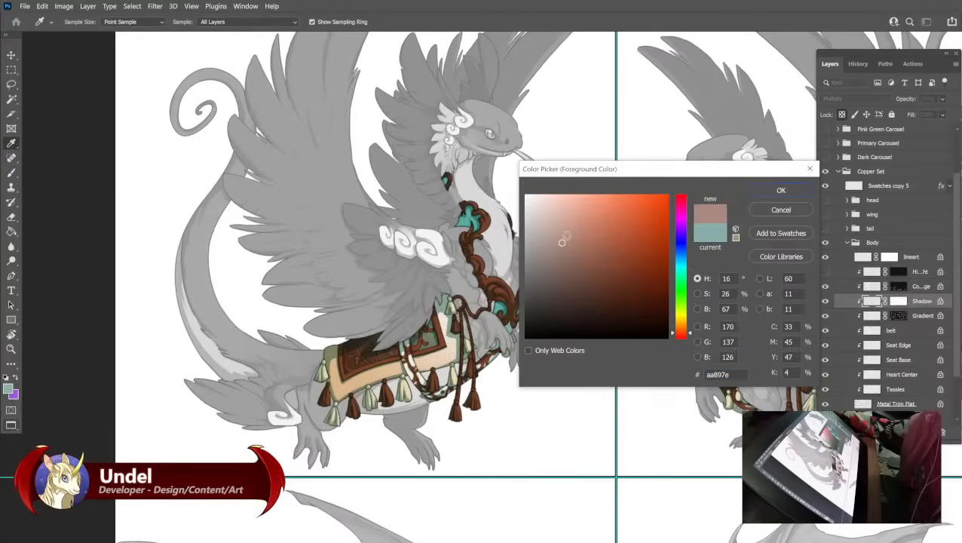
left_click(781, 190)
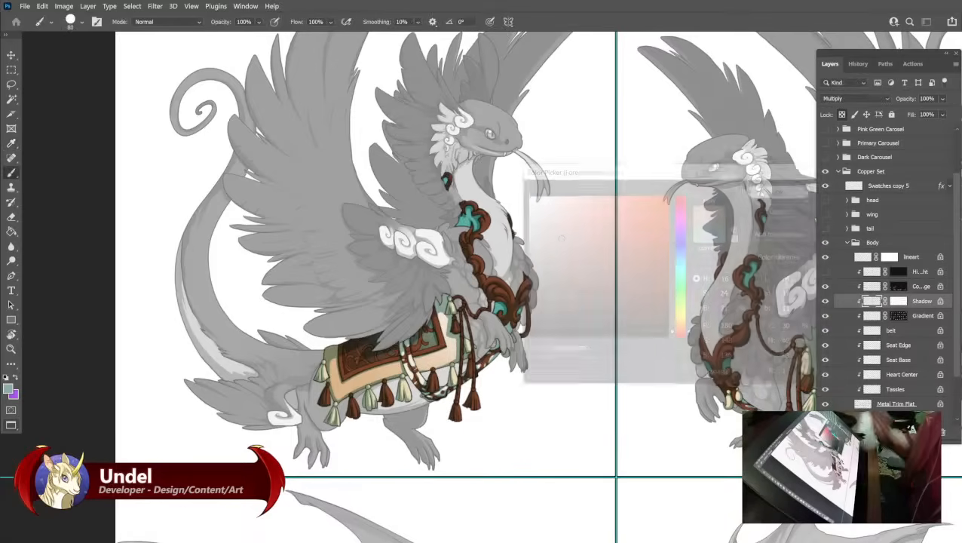
key("shift+F5")
key("Return")
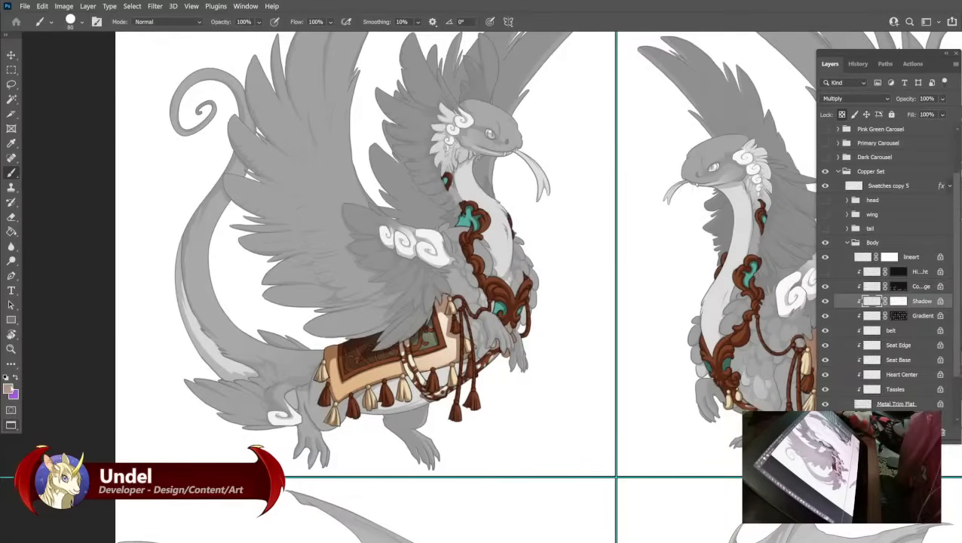
left_click(9, 388)
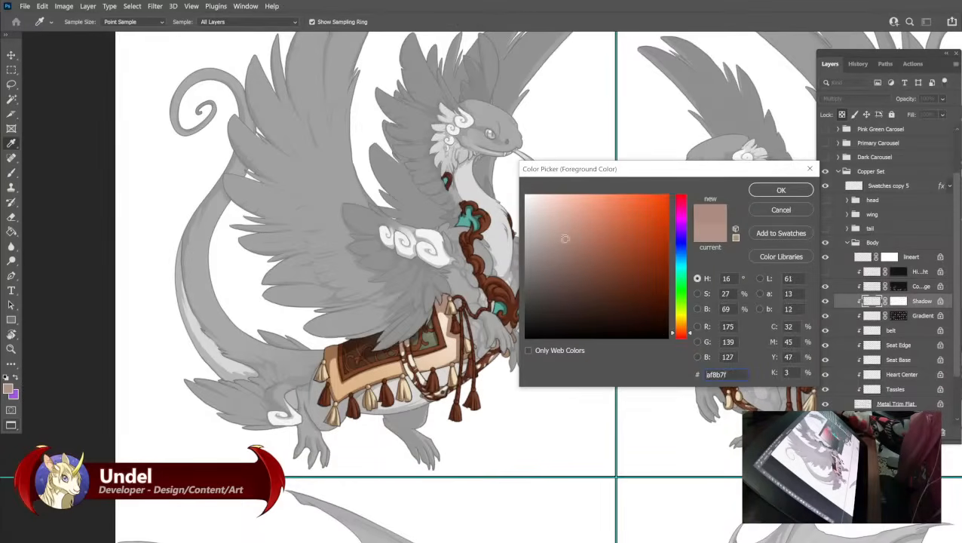
left_click(769, 193)
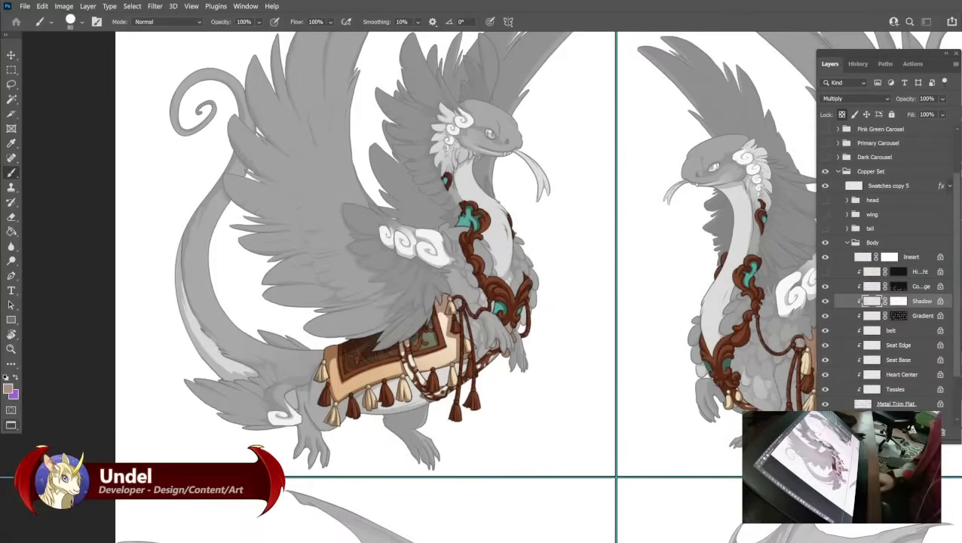
key("shift+F5")
key("Return")
Add the dusty pink shadow color as a swatch on Swatches copy 5, in the gap between the last two teal circles.
left_click_drag(672, 245, 670, 304)
left_click(901, 185)
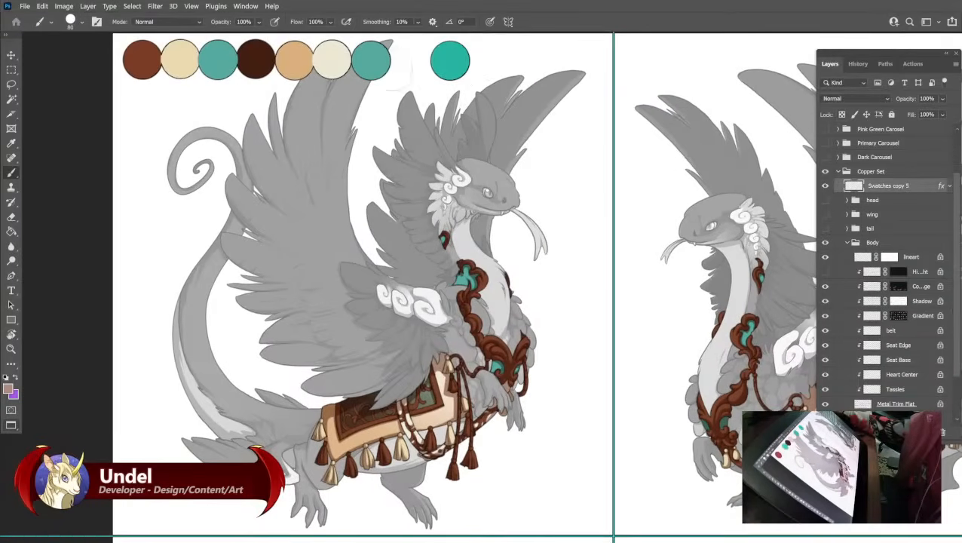
left_click(410, 61)
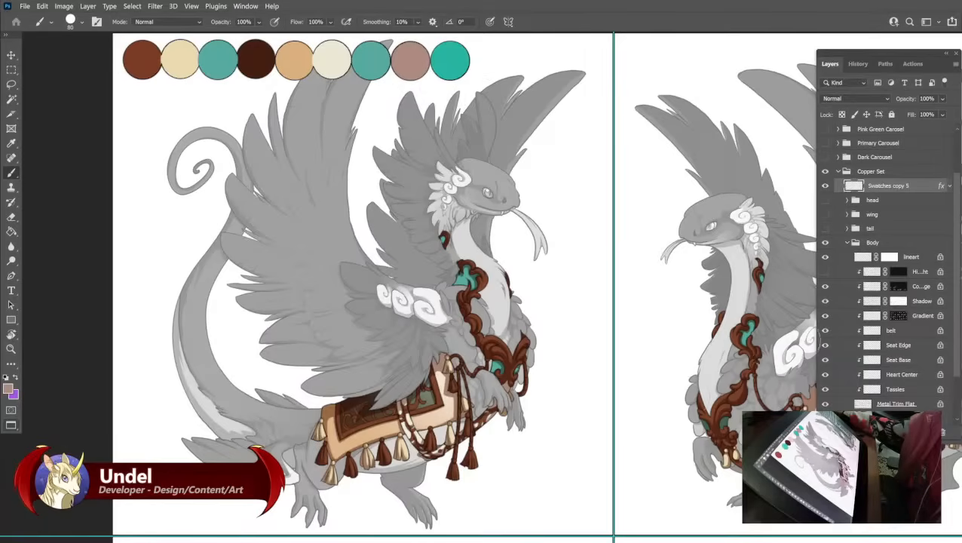
Show the highlight layer in the Body group and fill it with the muted brown #8e5f3d.
left_click(823, 273)
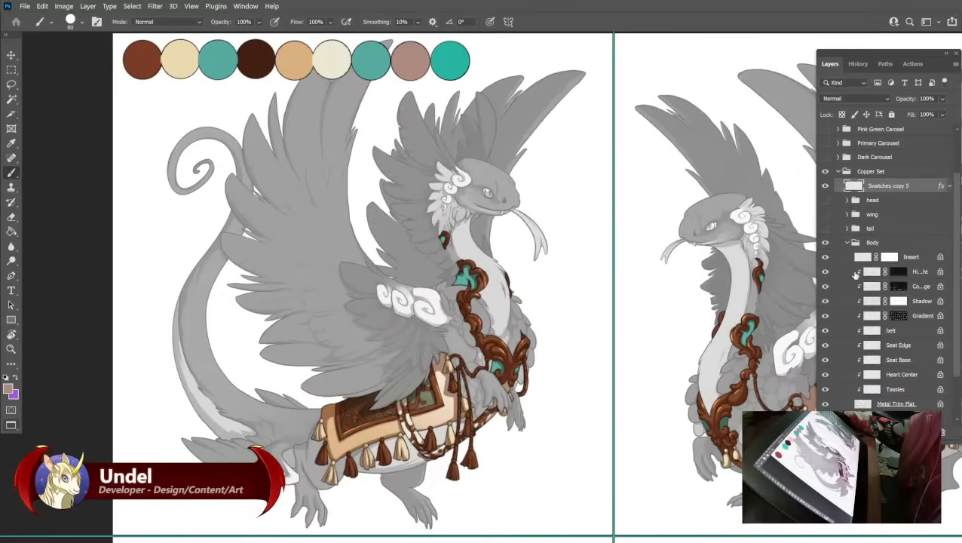
left_click(867, 272)
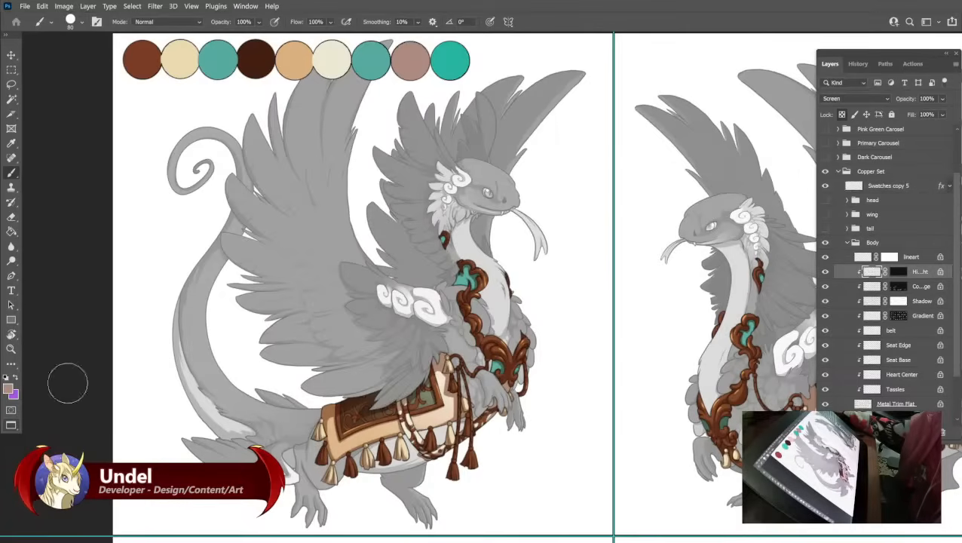
left_click(9, 388)
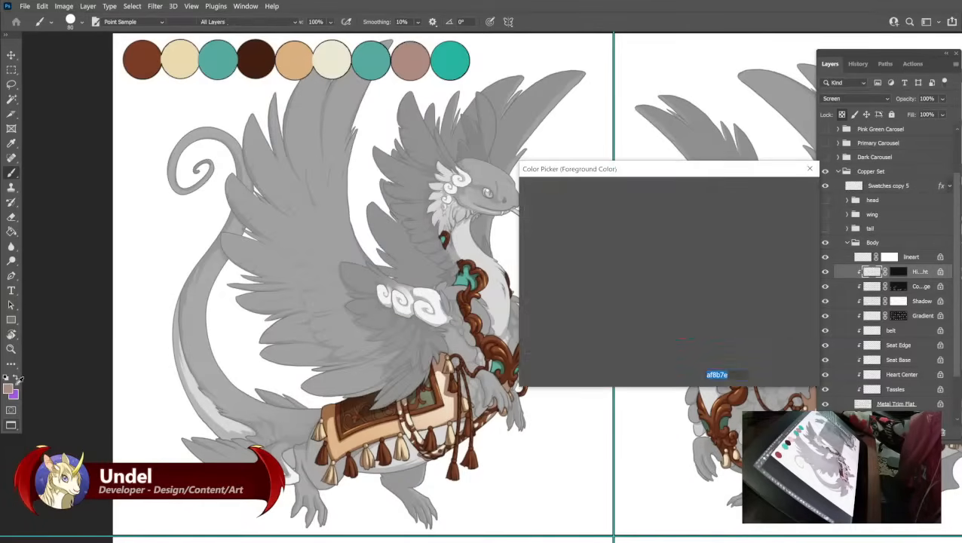
left_click(592, 260)
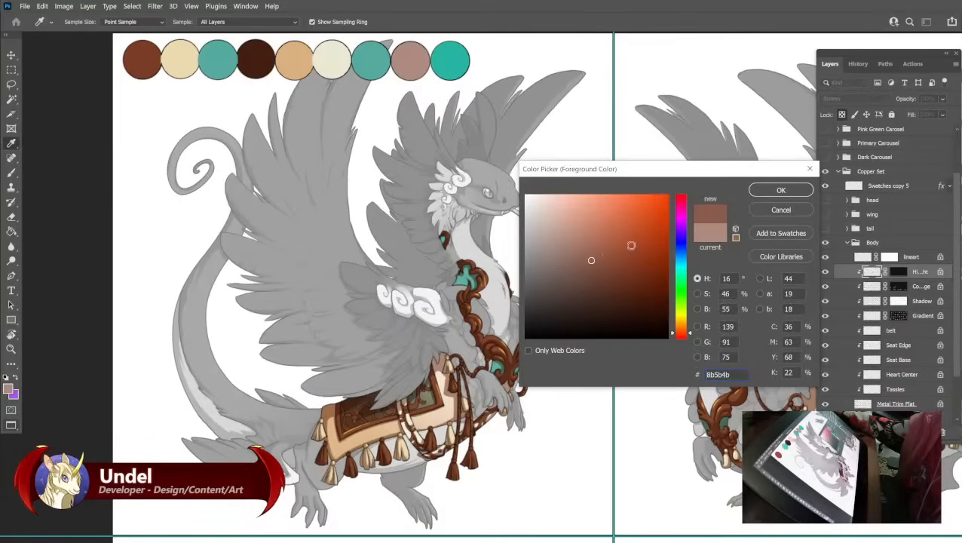
left_click(607, 259)
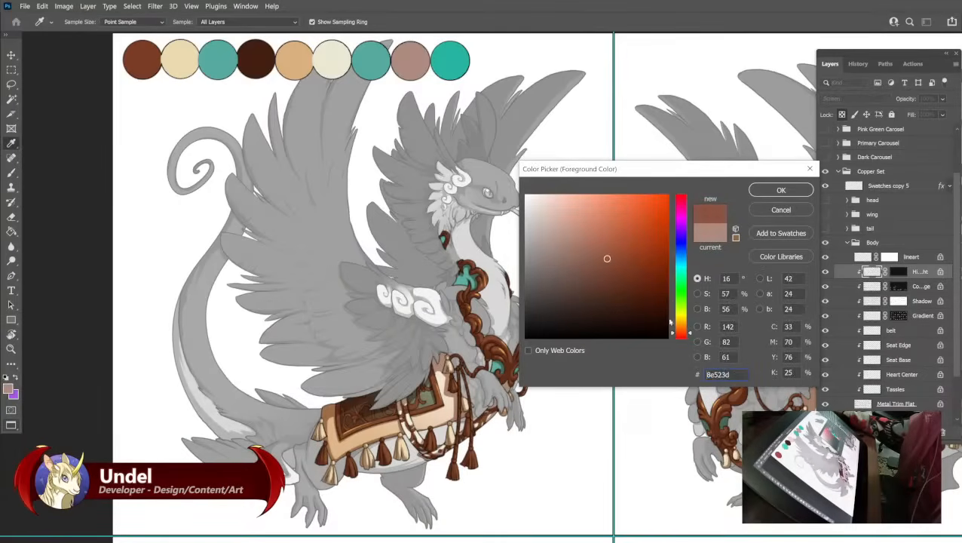
left_click_drag(682, 331, 680, 329)
left_click(781, 190)
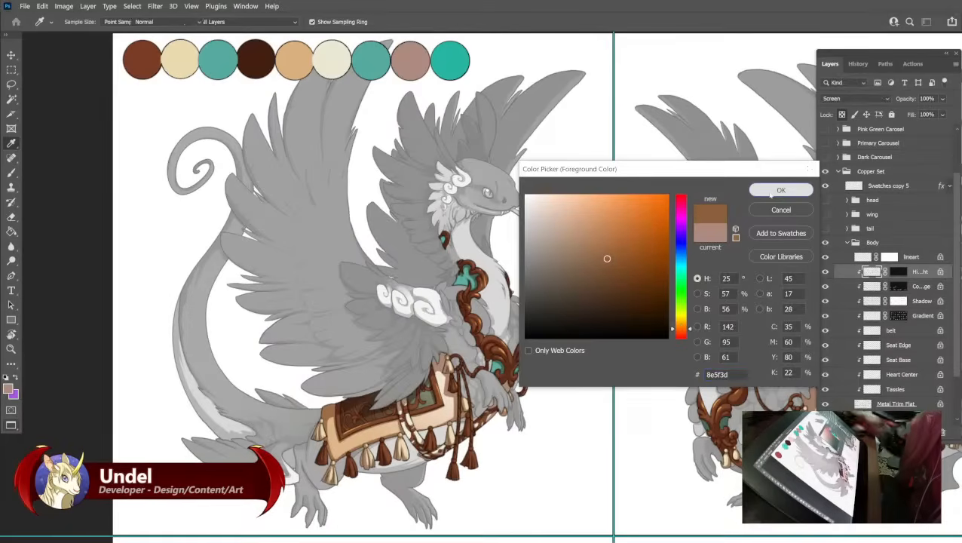
key("b")
key("ctrl+s")
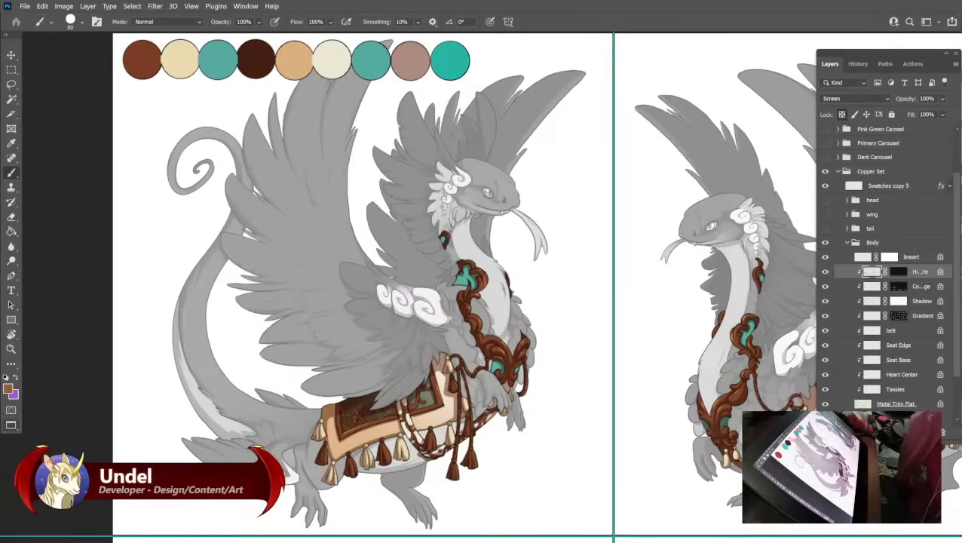
Try the brighter orange #d27243 as the highlight layer's fill.
left_click(9, 390)
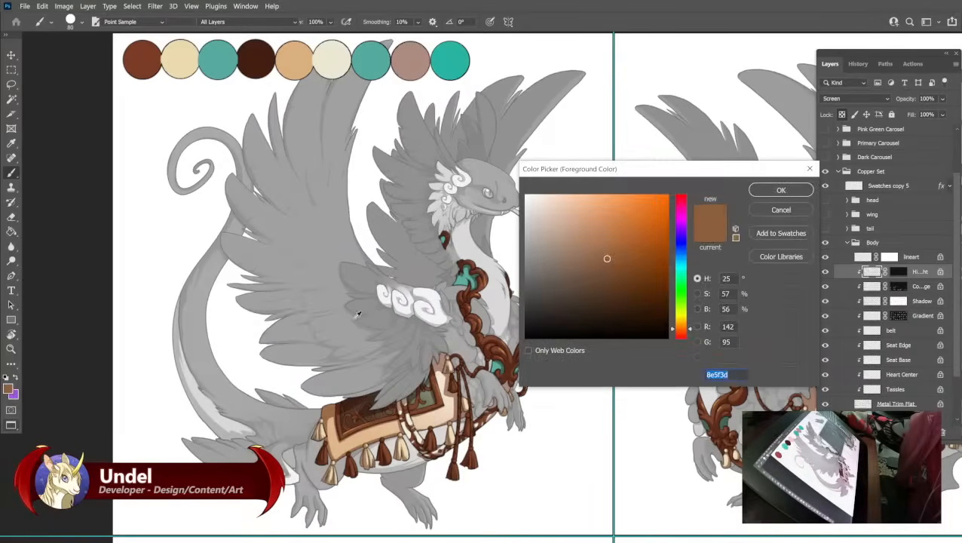
left_click_drag(614, 239, 623, 220)
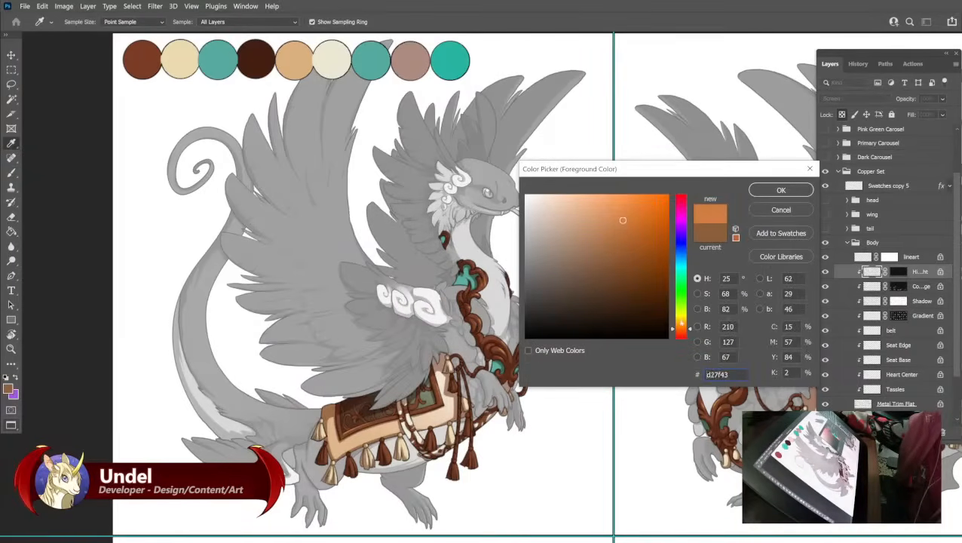
left_click_drag(685, 331, 684, 332)
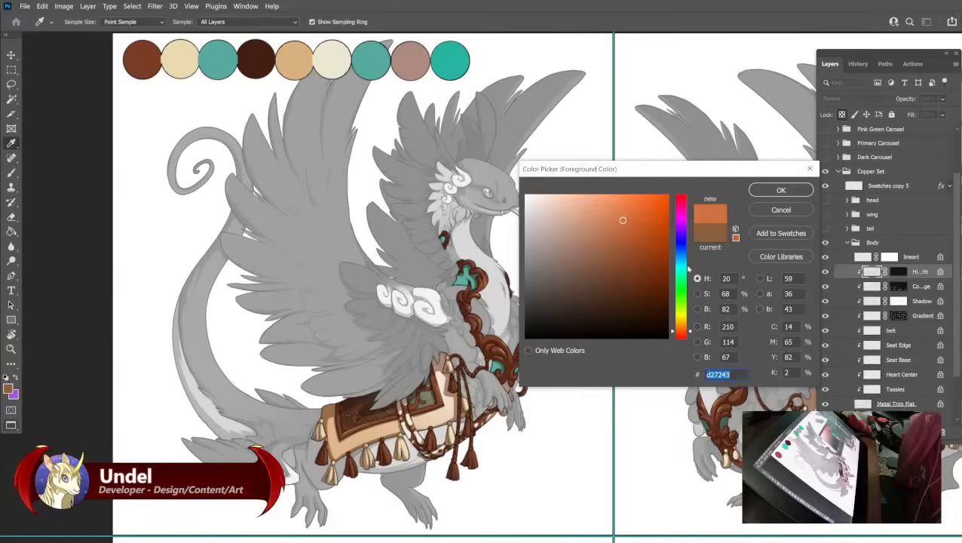
left_click(775, 196)
key("shift+F5")
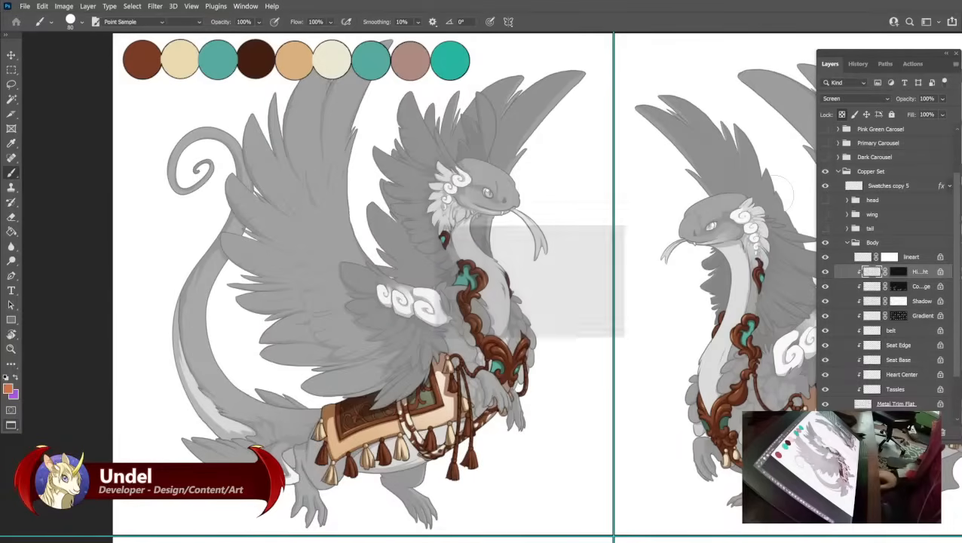
key("Escape")
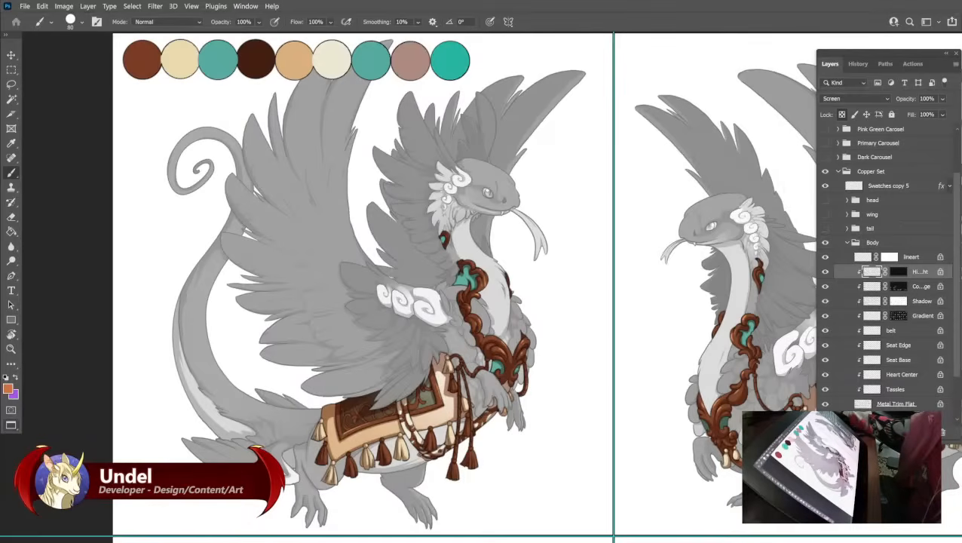
Try the bright teal #43d2bc as the highlight layer's fill.
left_click(8, 388)
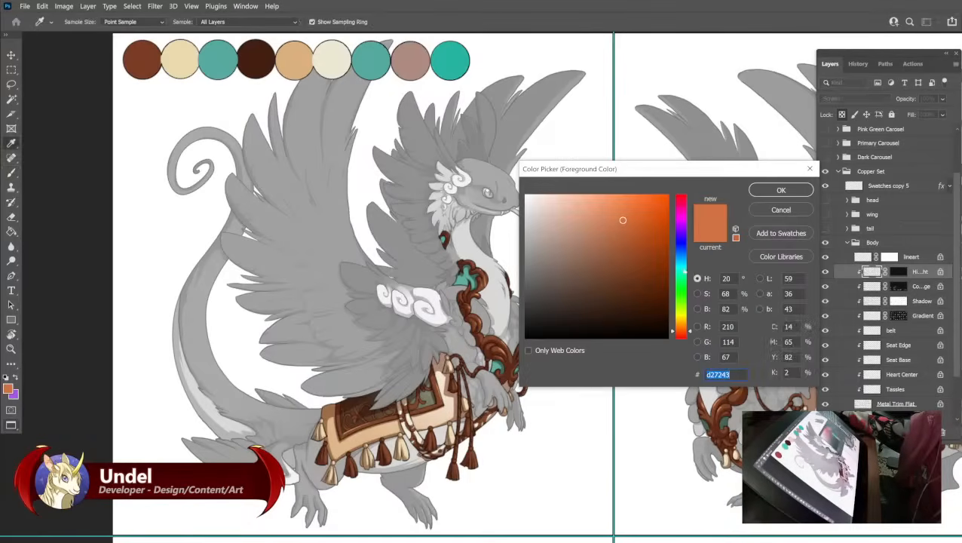
left_click(680, 271)
left_click(780, 190)
key("b")
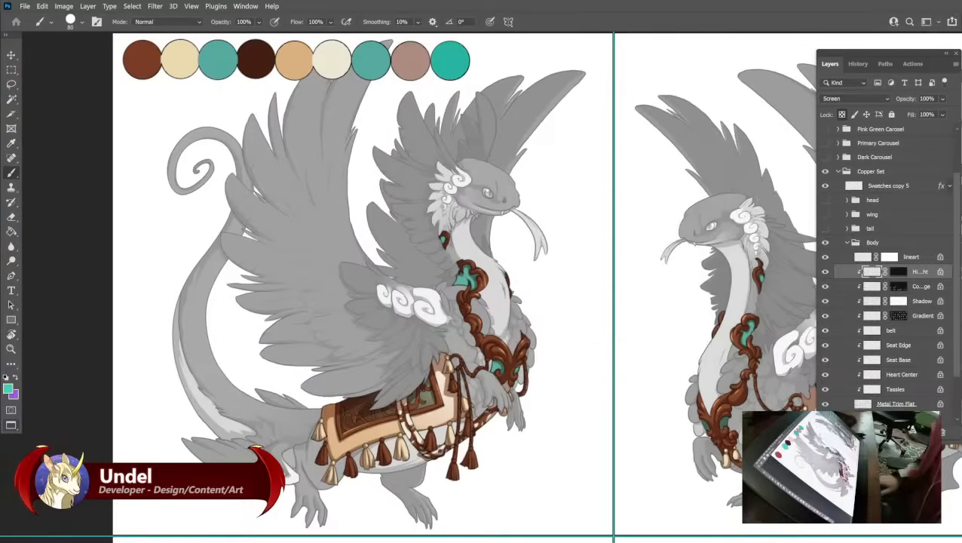
key("shift+F5")
key("Return")
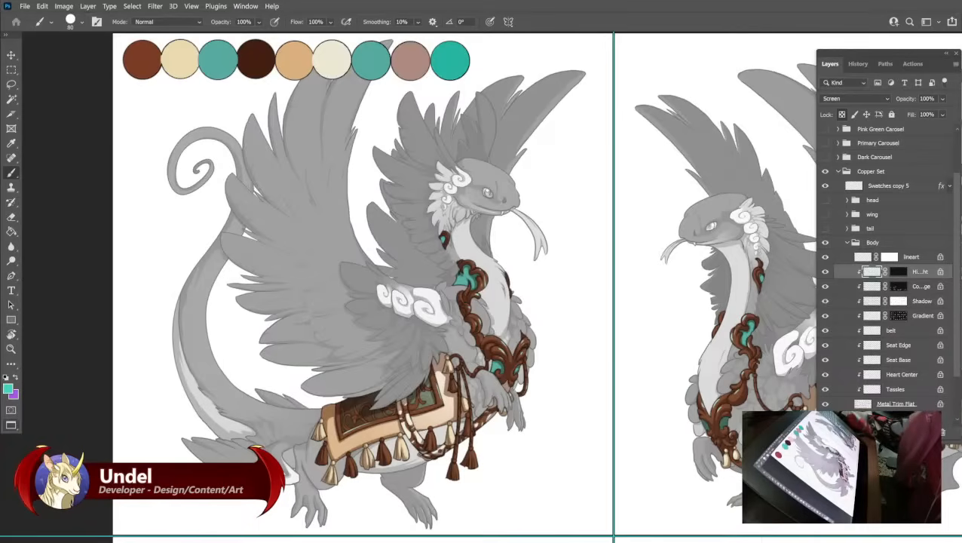
Refill the highlight layer with the coral orange #ed7d56 and add that color as a swatch on Swatches copy 5, after the last teal circle.
left_click(8, 389)
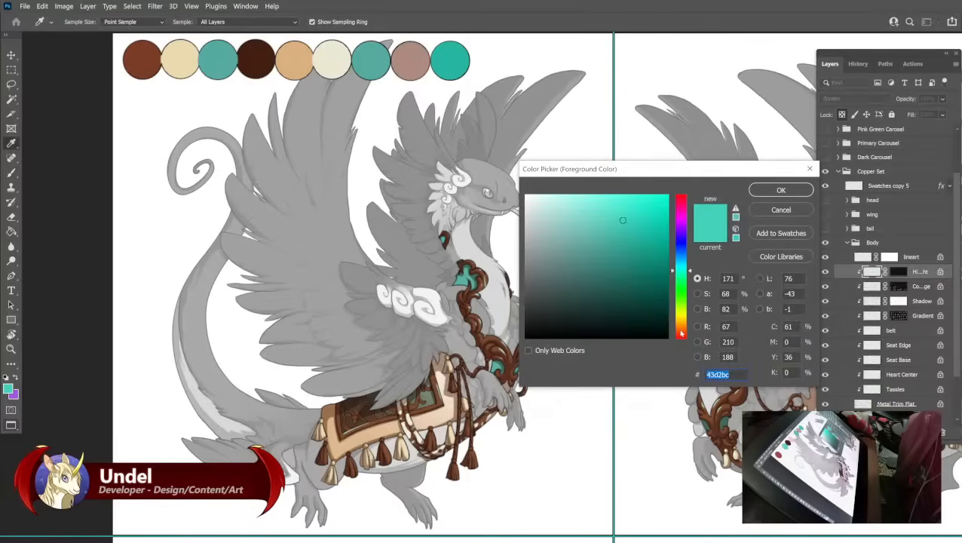
left_click(681, 332)
mouse_move(641, 211)
left_mouse_down()
mouse_move(608, 203)
mouse_move(616, 204)
left_mouse_up()
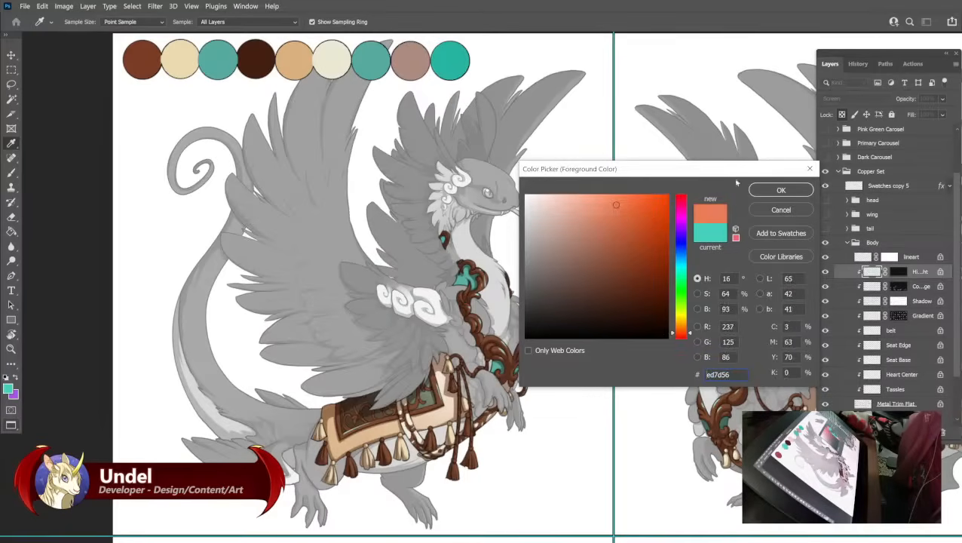
left_click(780, 190)
key("b")
key("shift+BackSpace")
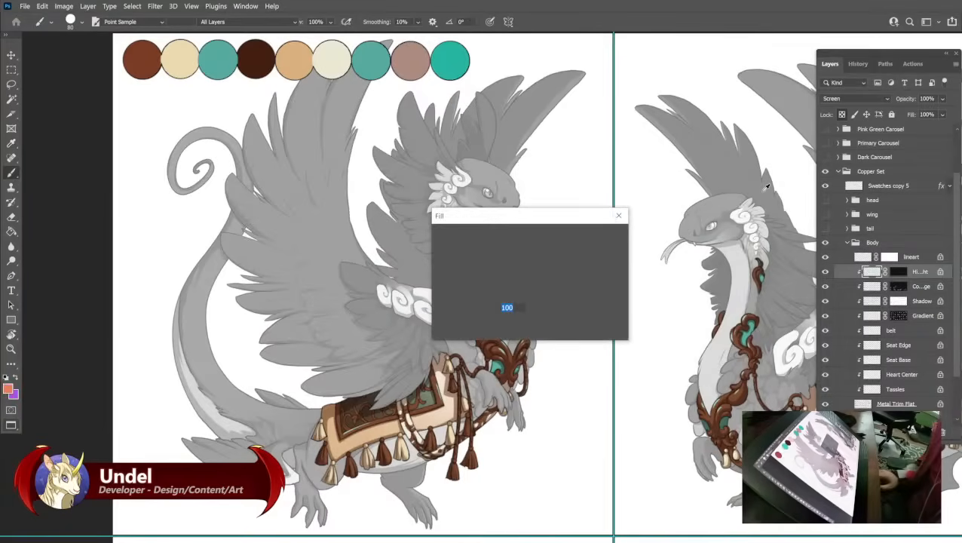
key("Return")
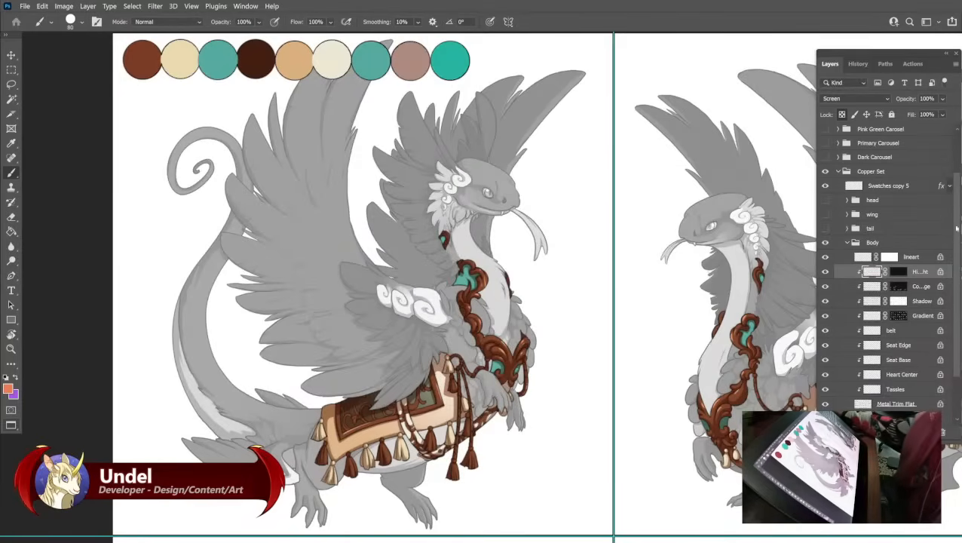
left_click(879, 186)
left_click(489, 61)
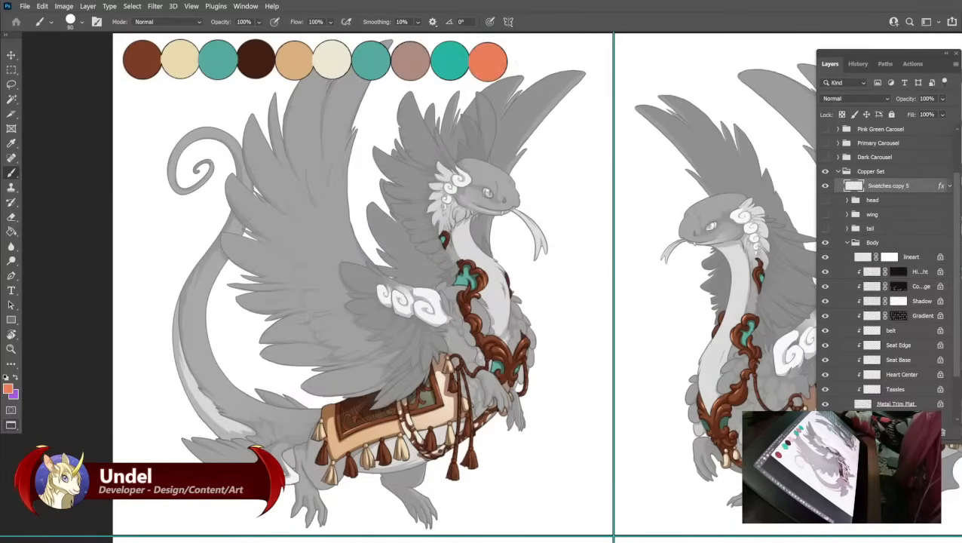
Show and hide the Gold Carousel set to compare it with the copper body ornaments.
scroll(845, 217, "up", 3)
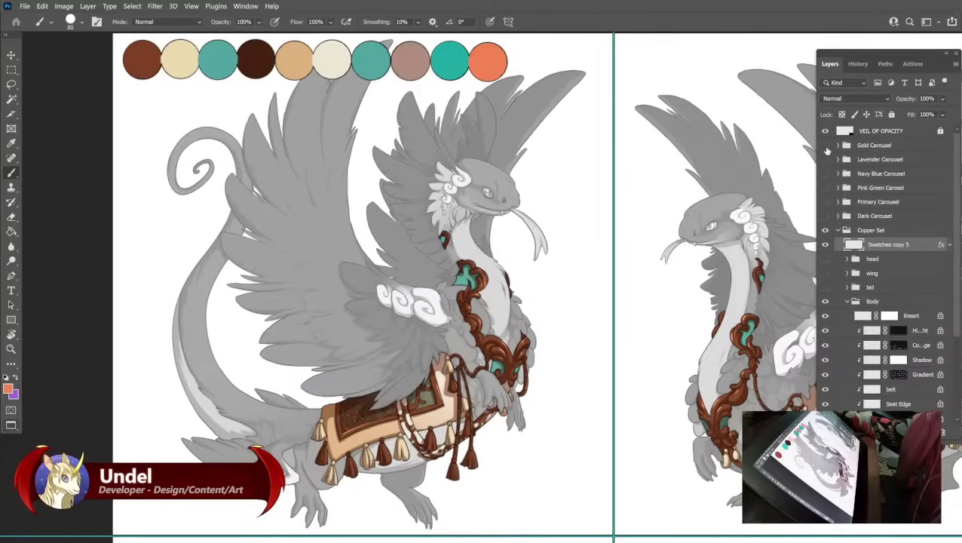
left_click(825, 144)
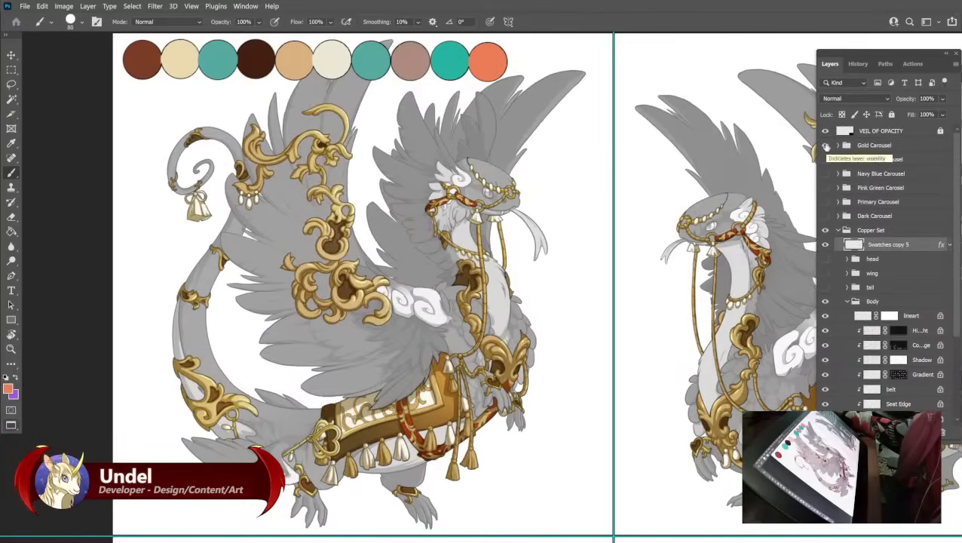
left_click(825, 144)
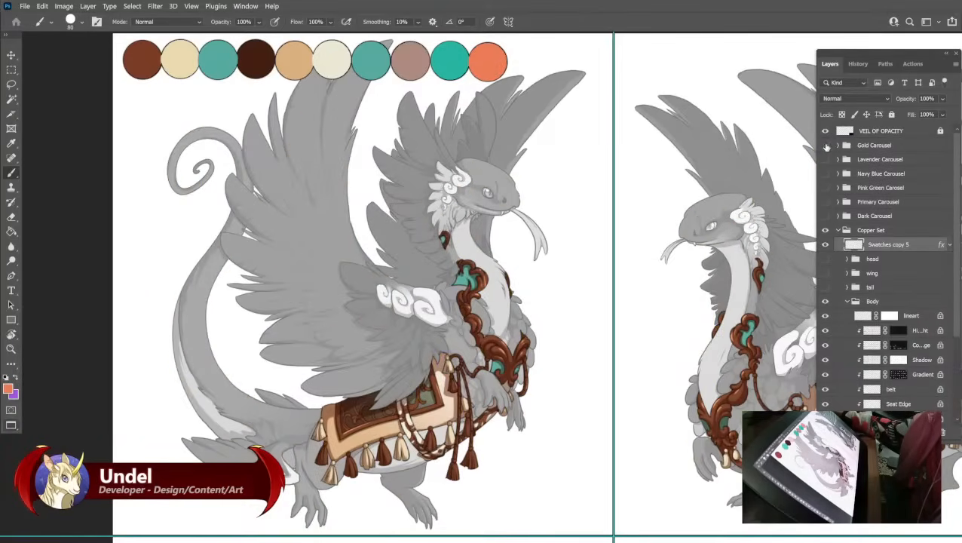
left_click(824, 145)
left_click(825, 145)
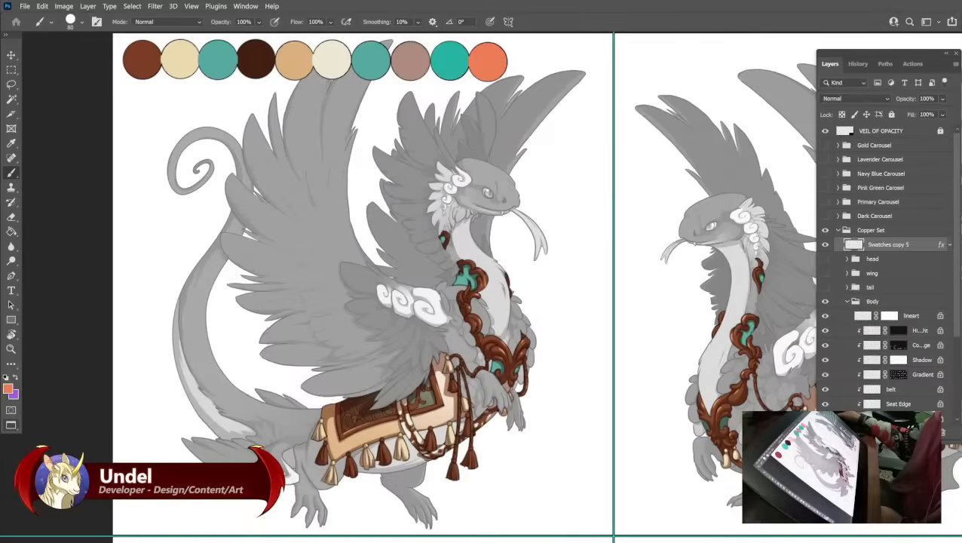
Compare the Dark, Primary, Pink Green, Navy Blue, Lavender and Gold sets by showing them over the dragons, and hide them all again.
left_click(887, 203)
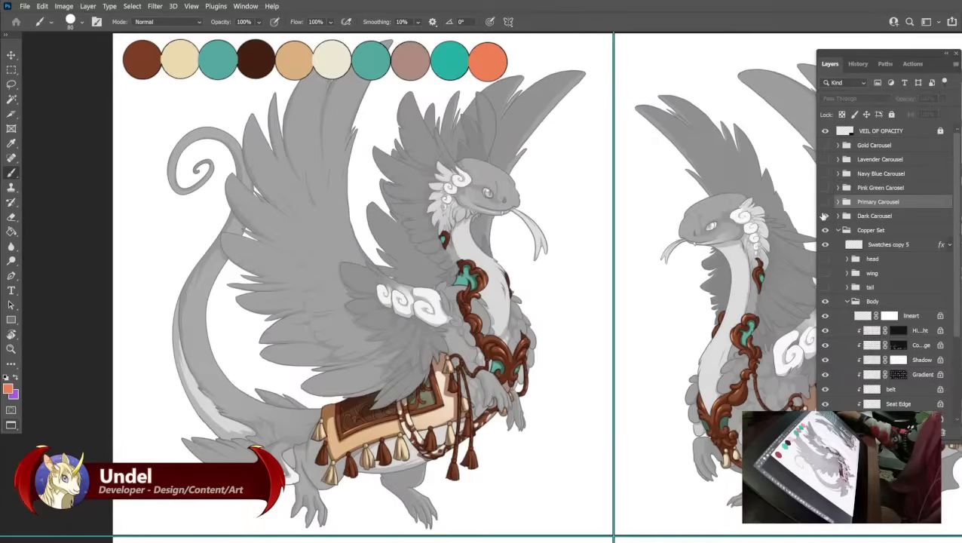
left_click(824, 202)
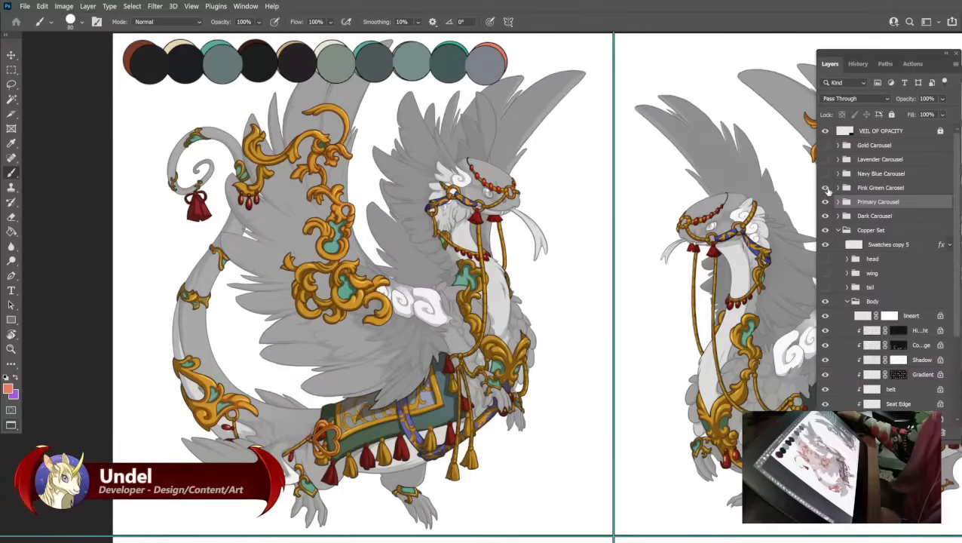
left_click(825, 188)
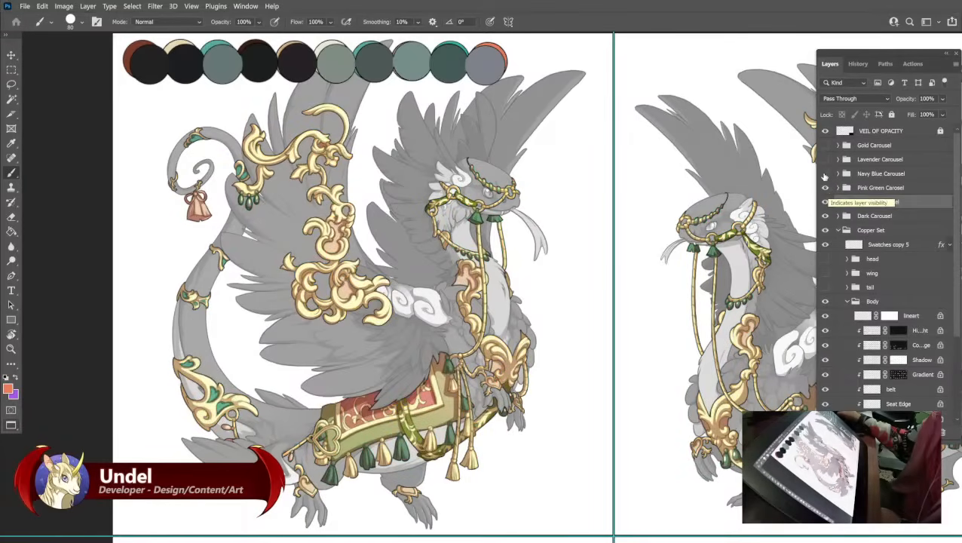
left_click(825, 174)
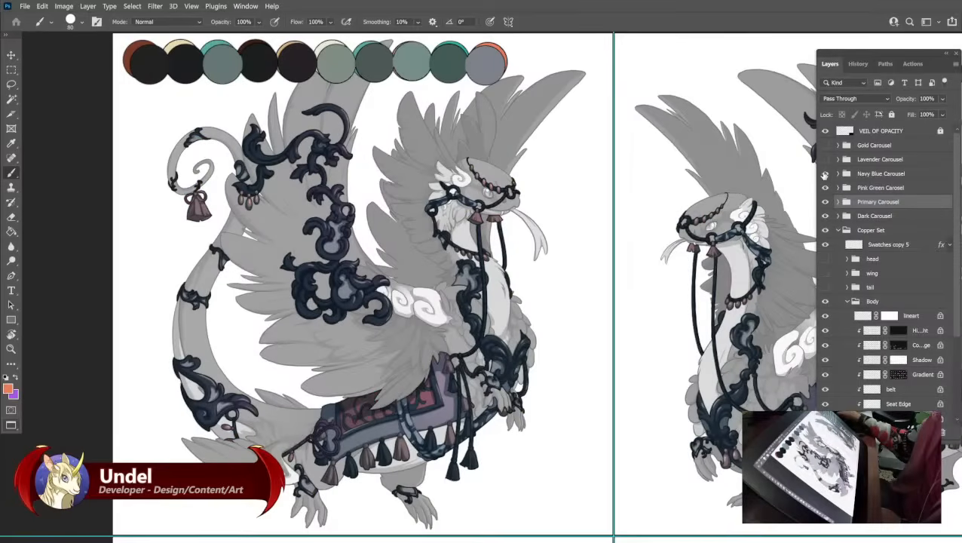
left_click(824, 160)
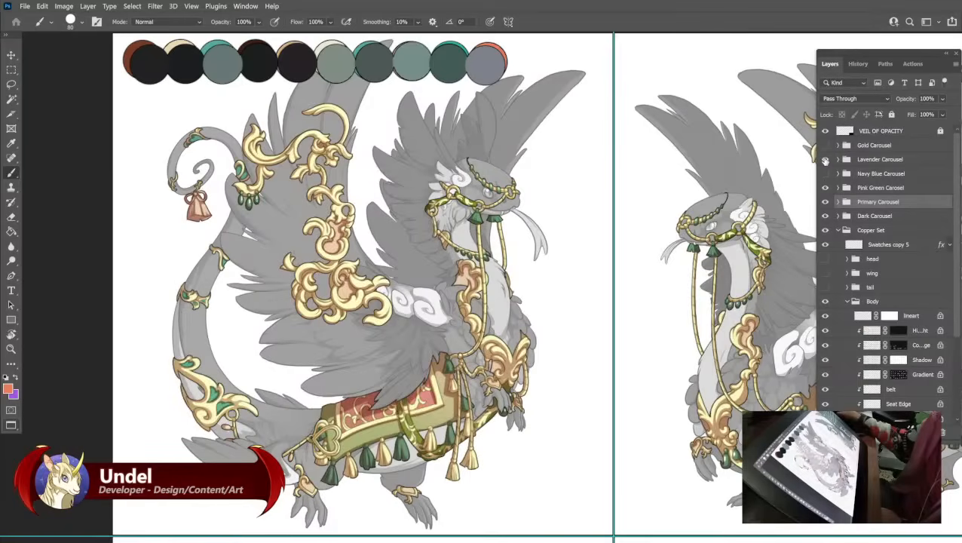
left_click(825, 160)
left_click(824, 146)
left_click(825, 147)
left_click(825, 188)
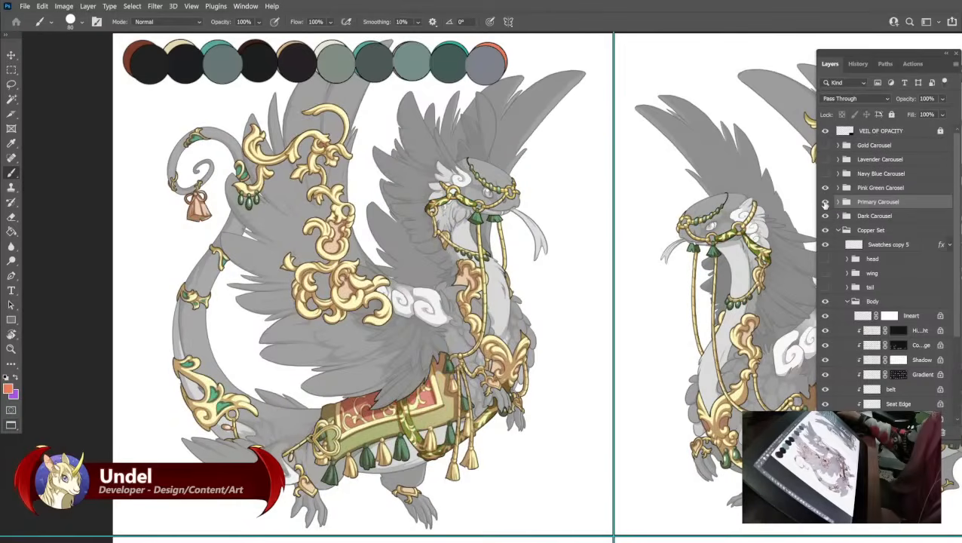
left_click(825, 202)
left_click(825, 216)
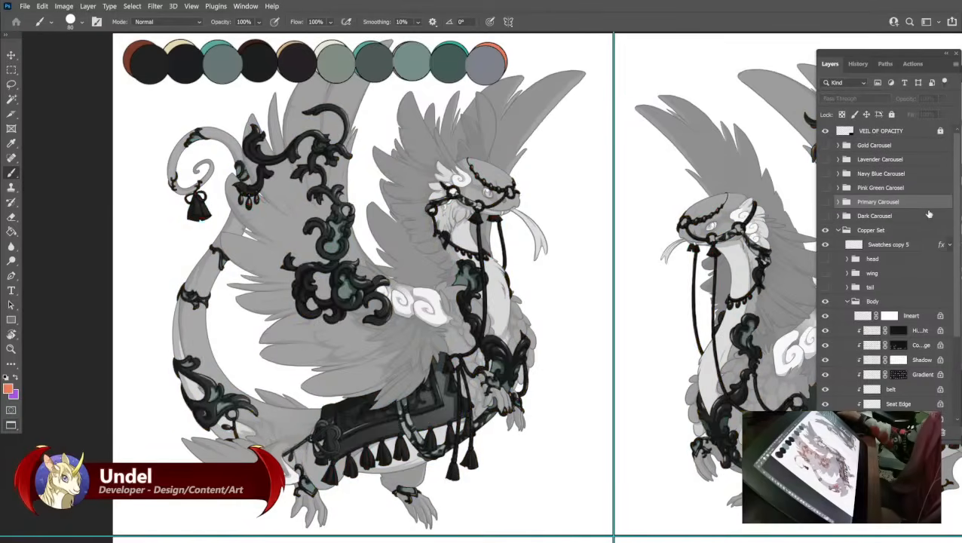
Collapse the recolored Body group within the Copper Set.
left_click_drag(710, 328, 613, 277)
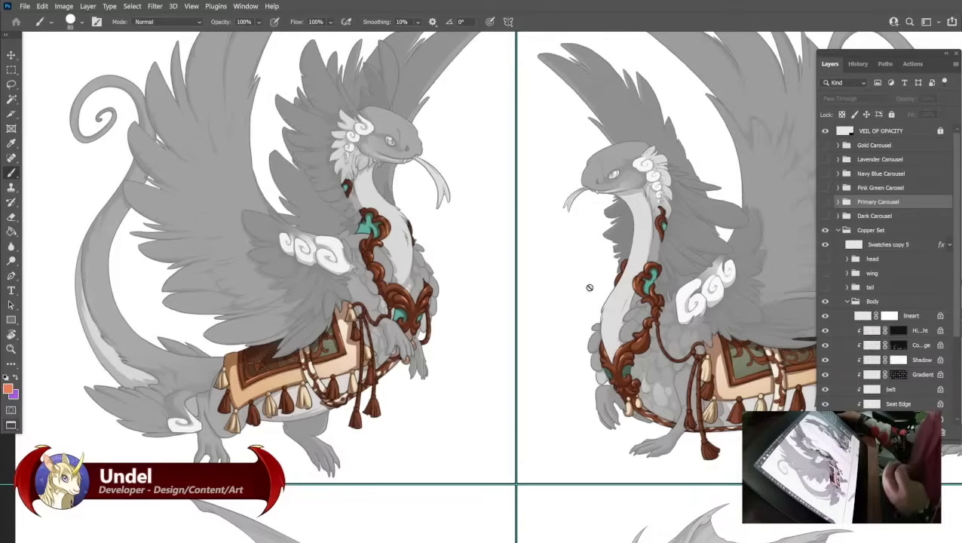
scroll(867, 316, "down", 4)
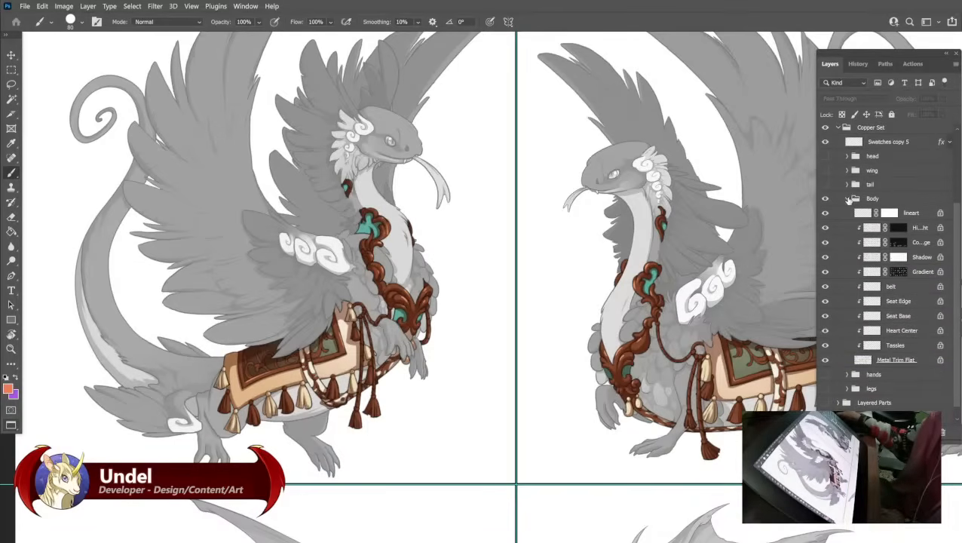
left_click(848, 199)
left_click_drag(431, 194, 565, 377)
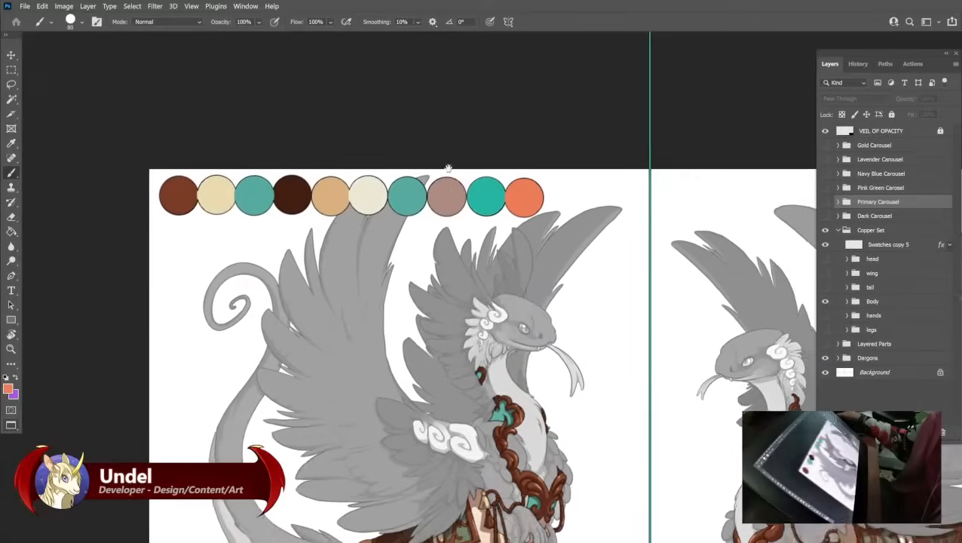
left_click_drag(453, 179, 454, 44)
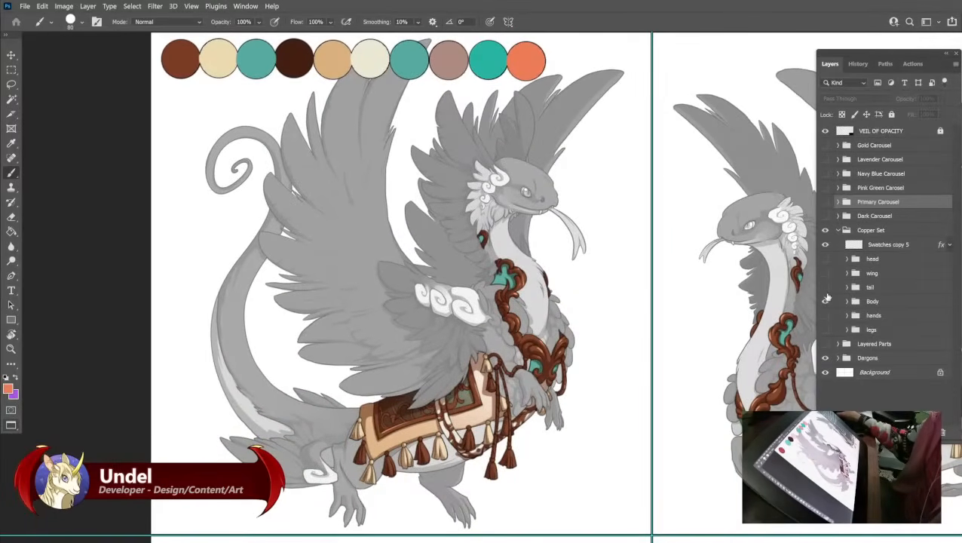
Show the tail ornaments in the Copper Set and fill their Metal Trim Flat layer with the copper brown swatch color.
left_click(825, 287)
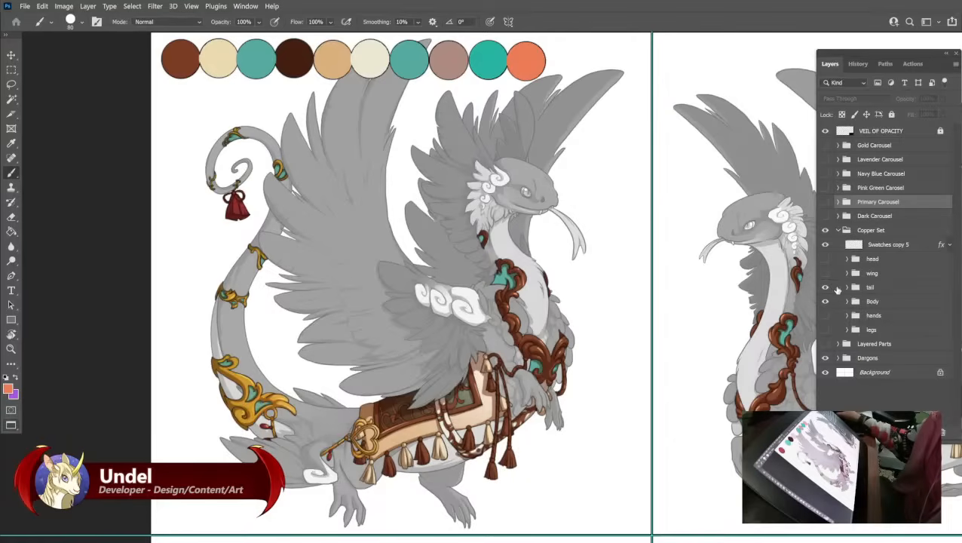
left_click(846, 287)
scroll(876, 342, "down", 2)
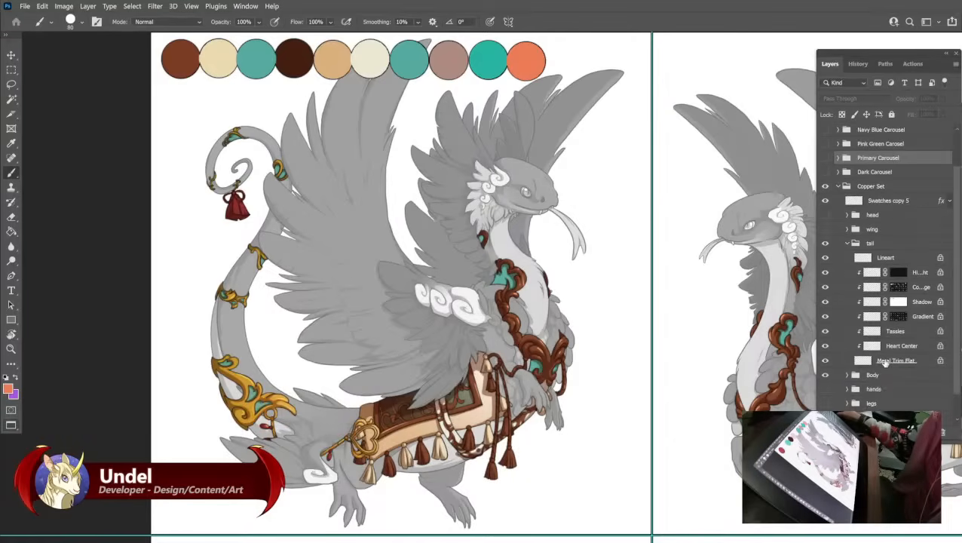
left_click(896, 360)
left_click(184, 46, "alt")
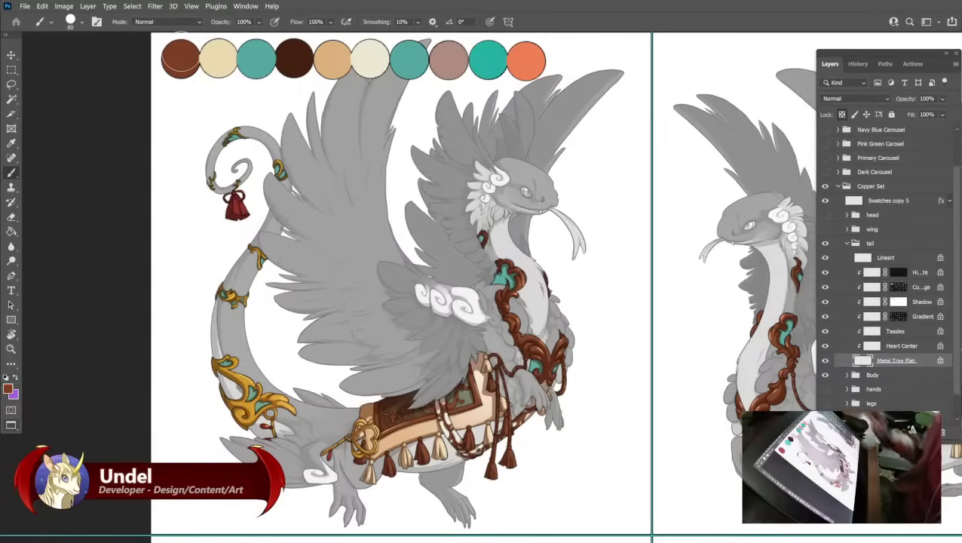
key("shift+F5")
key("Return")
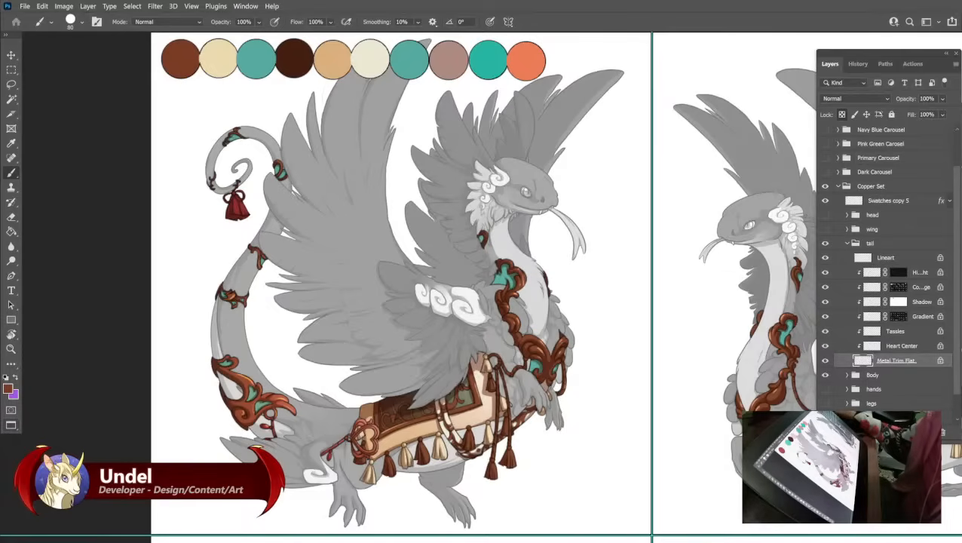
left_click(179, 58, "alt")
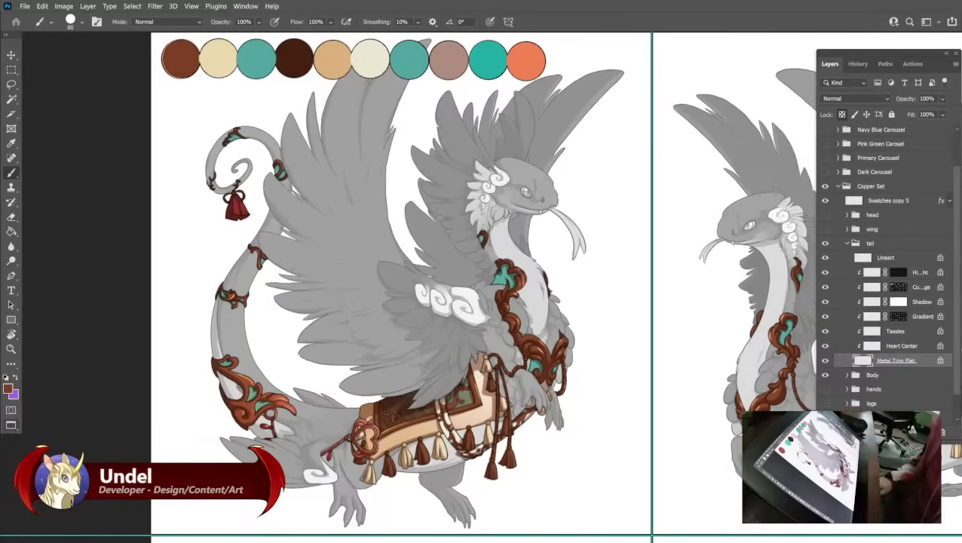
key("shift+F5")
key("Return")
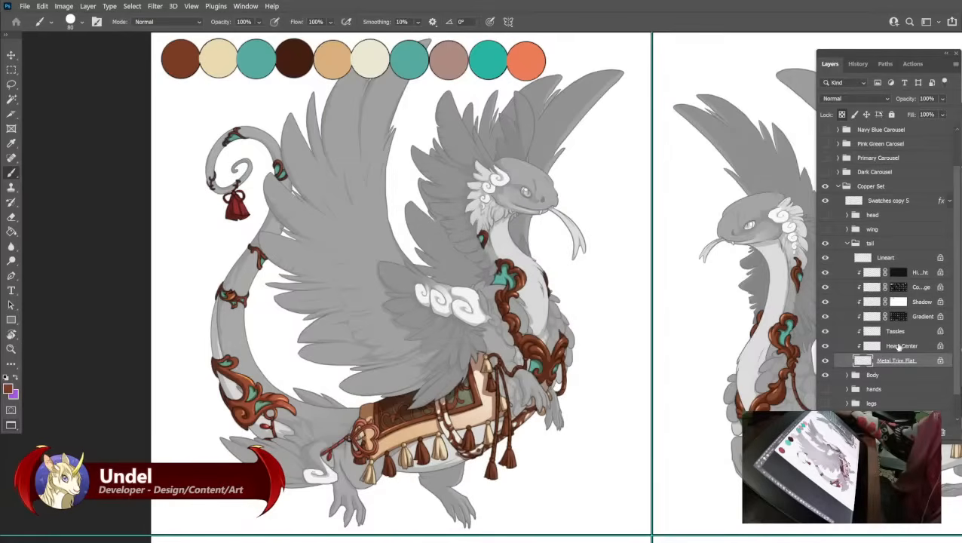
Fill the tail's Heart Center layer with the first teal swatch color and its Tassles layer with the pale cream beside the copper brown.
key("alt+bracketright")
left_click(270, 53, "alt")
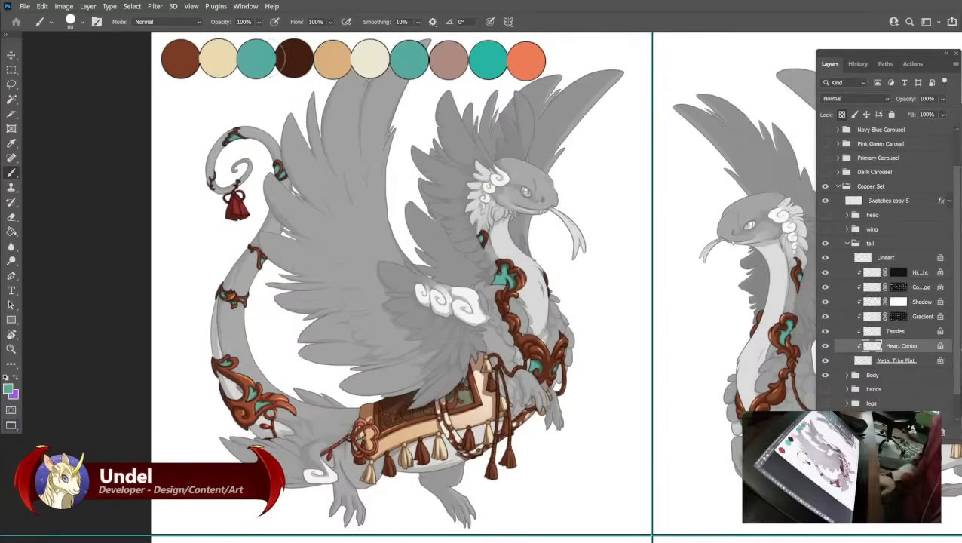
key("shift+F5")
key("Return")
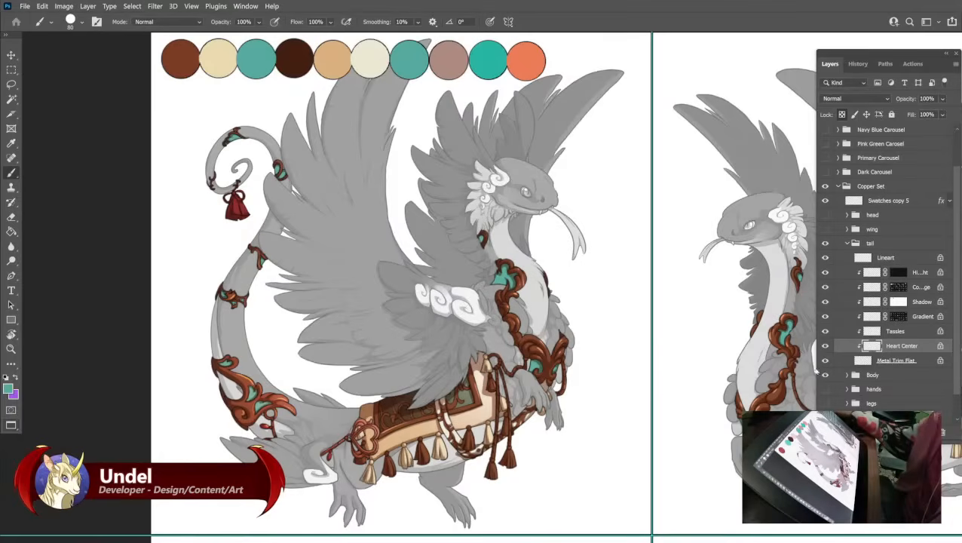
left_click(882, 333)
left_click(226, 53, "alt")
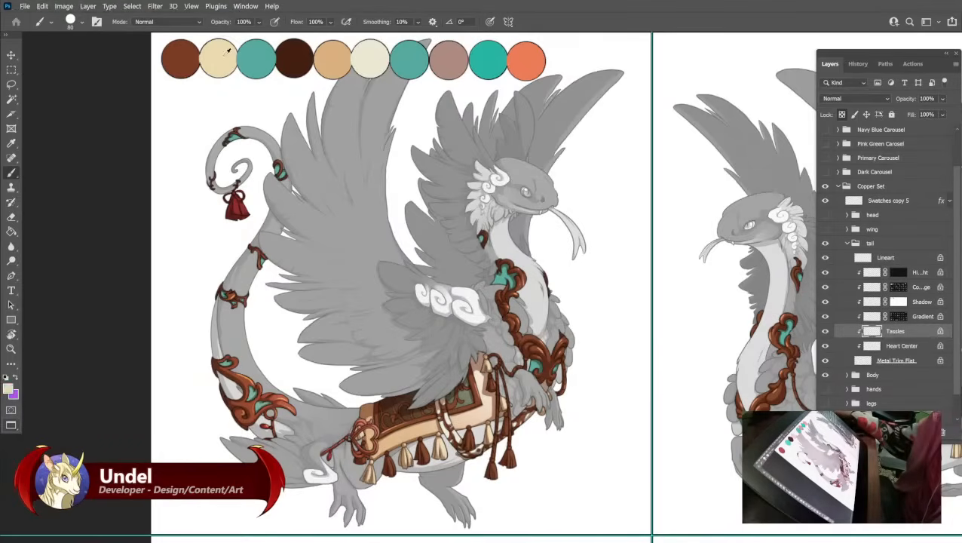
key("shift+F5")
key("Return")
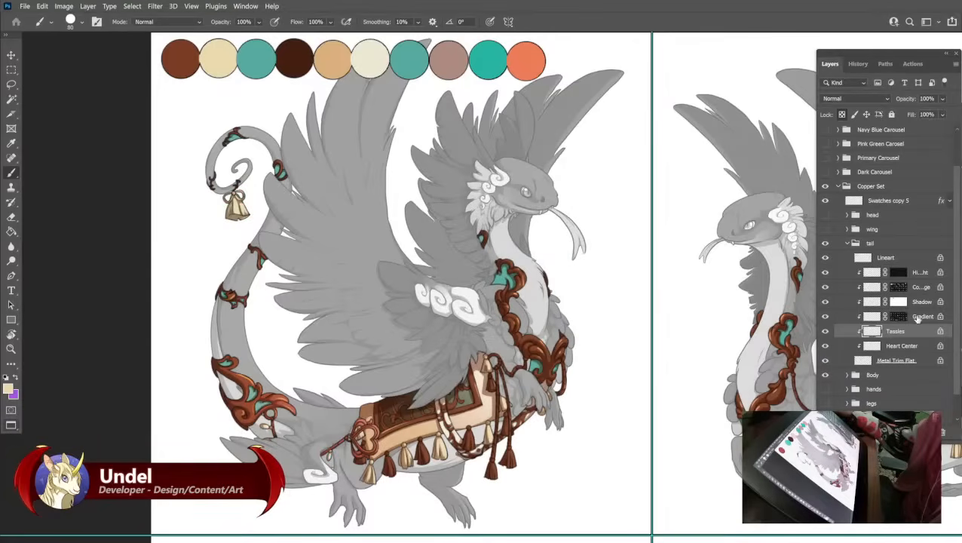
Fill the tail's Gradient layer with the second teal swatch color and its Shadow layer with the mauve one.
left_click(917, 318)
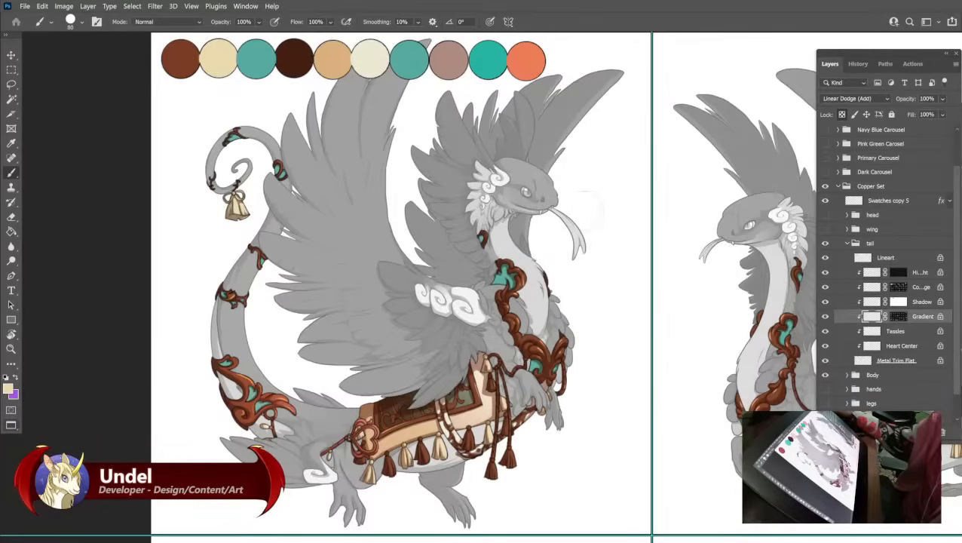
left_click(405, 54, "alt")
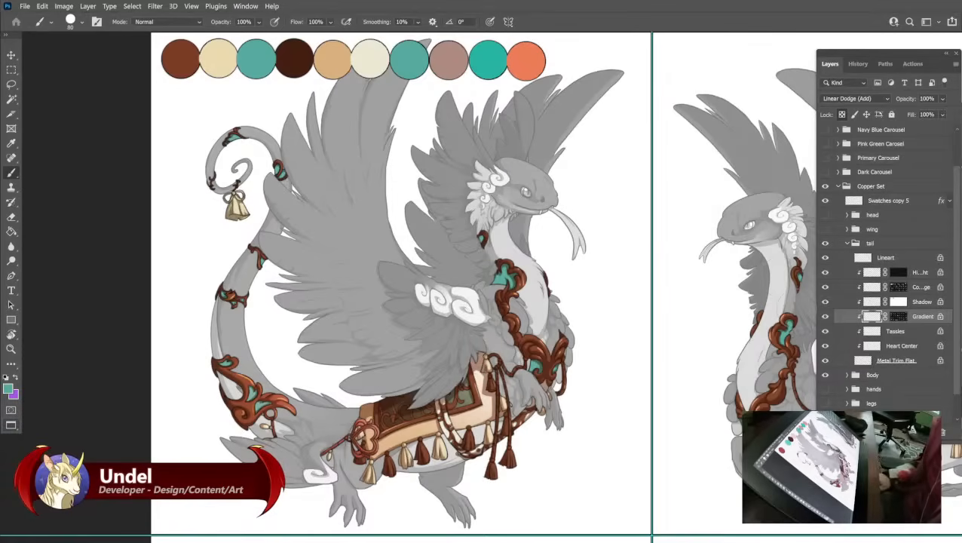
key("shift+BackSpace")
key("Return")
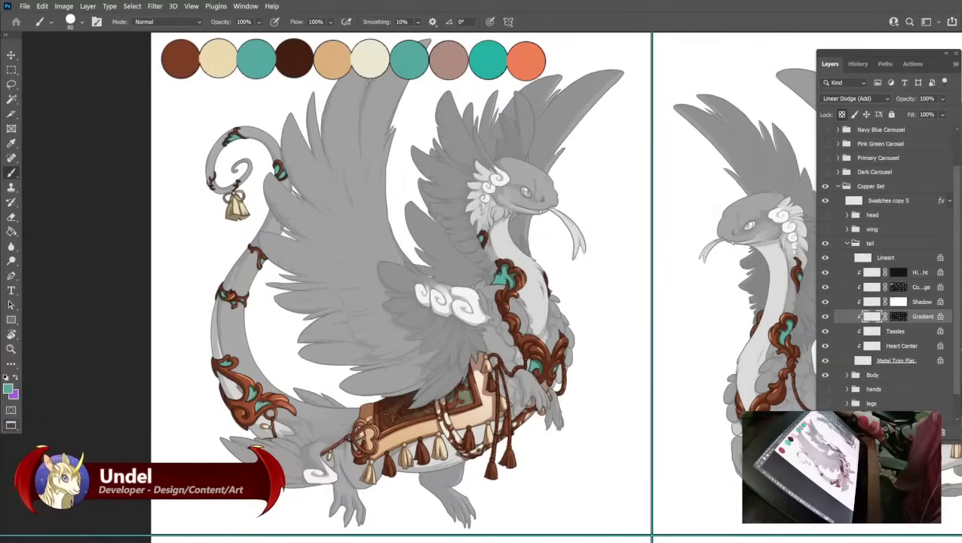
left_click(872, 302)
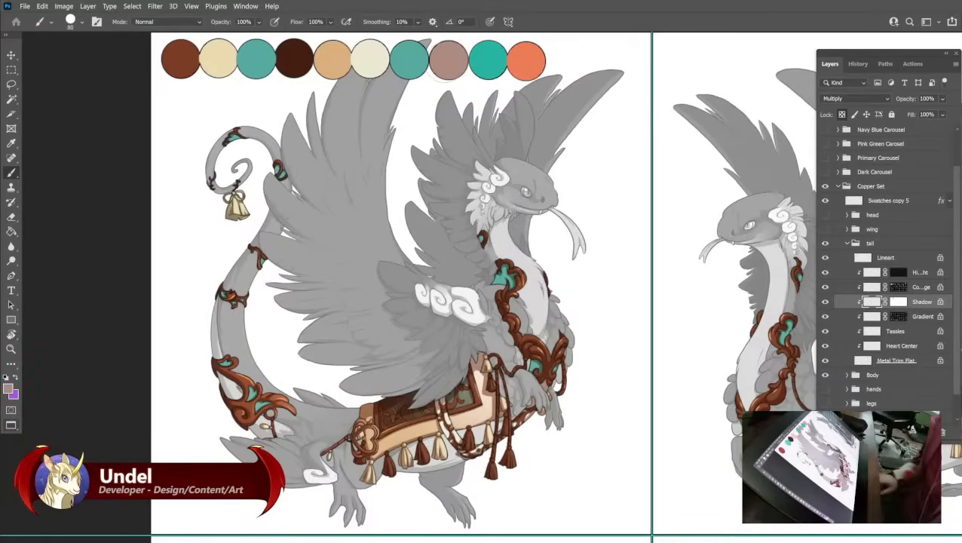
key("shift+BackSpace")
key("Return")
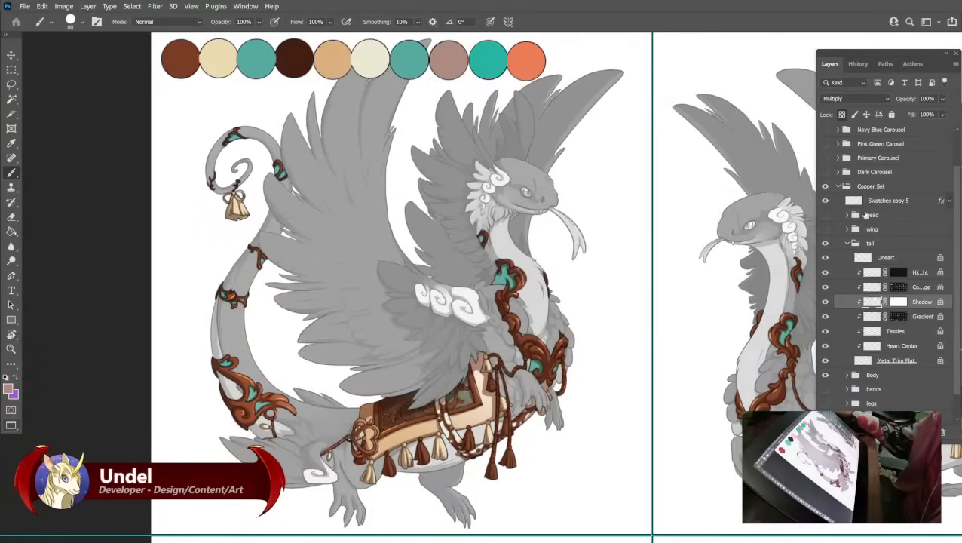
Fill the tail's Color Dodge layer with the bright teal swatch color and its highlight layer with the coral orange one.
left_click(874, 287)
left_click(480, 56, "alt")
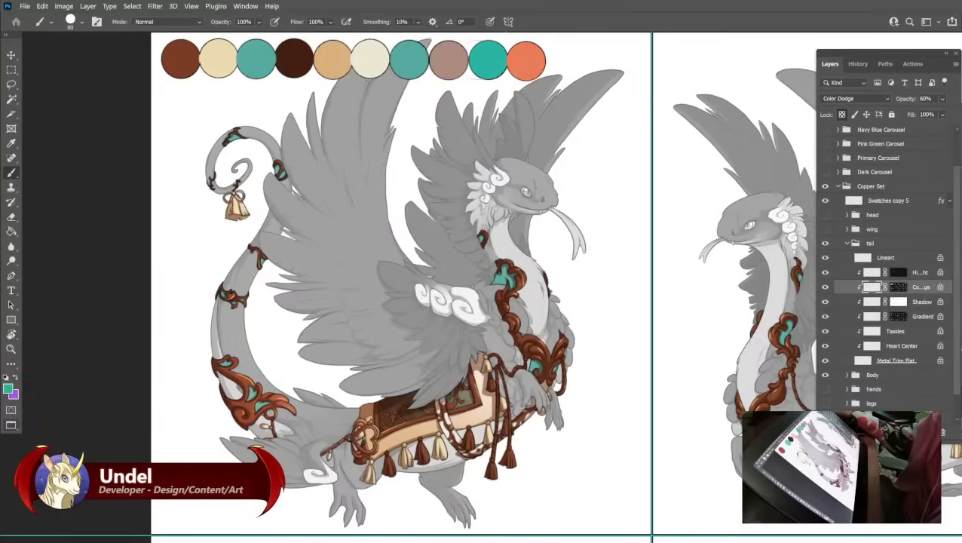
key("shift+BackSpace")
key("Return")
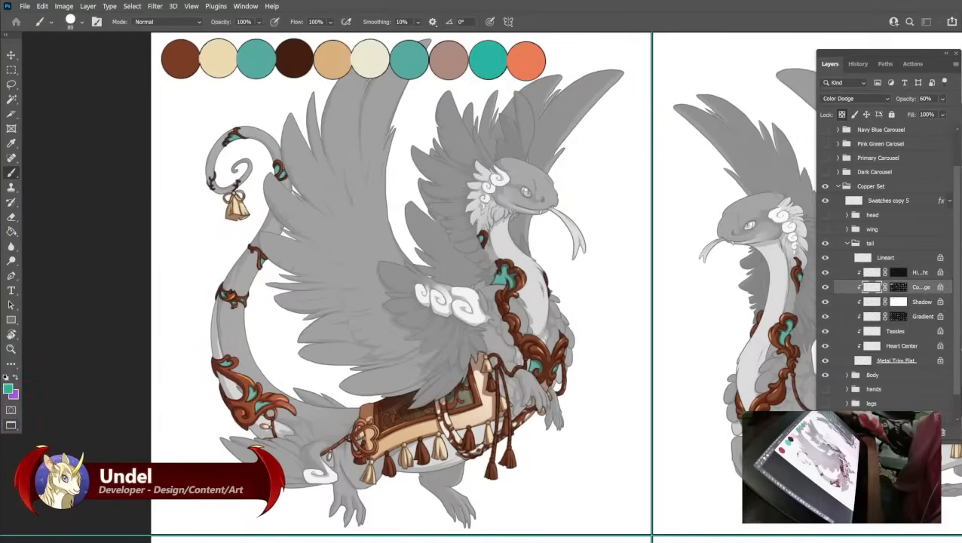
left_click(868, 272)
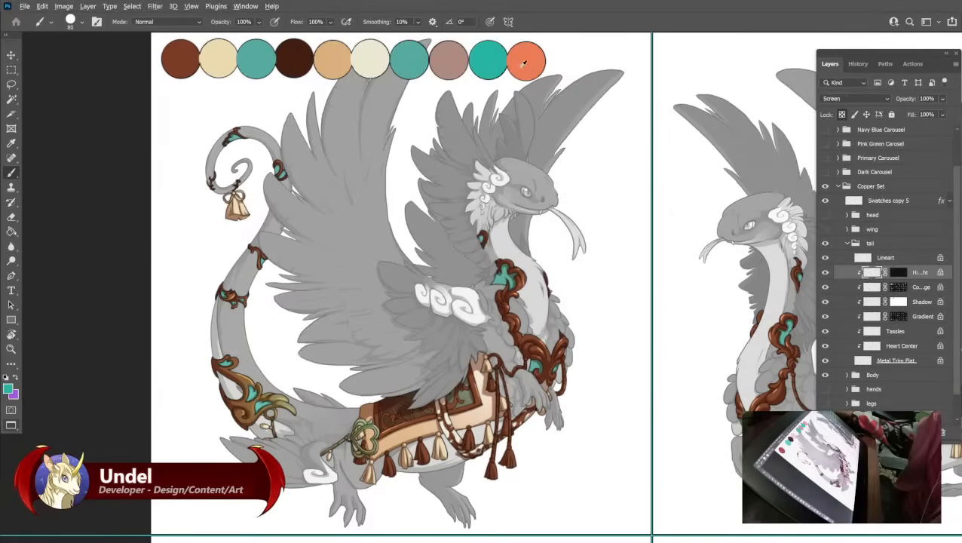
key("shift+BackSpace")
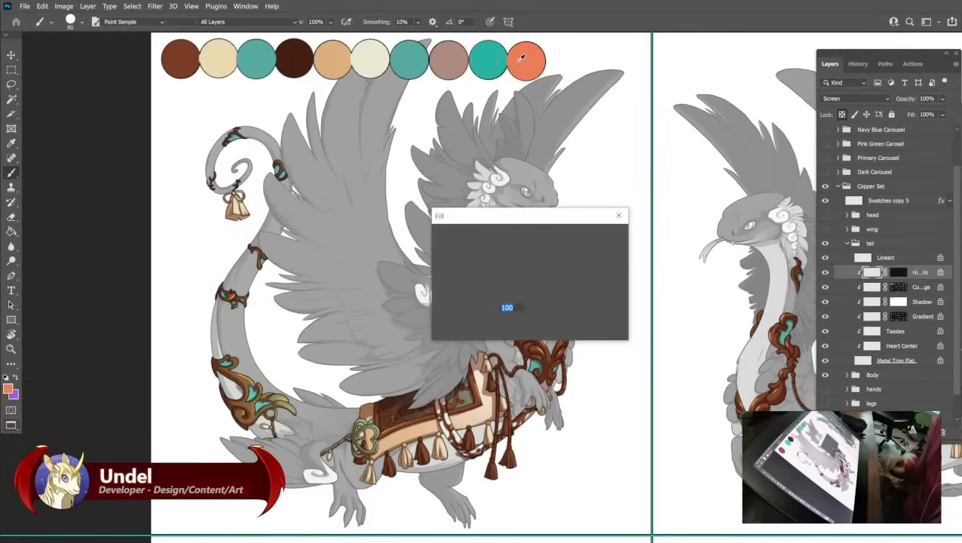
key("Return")
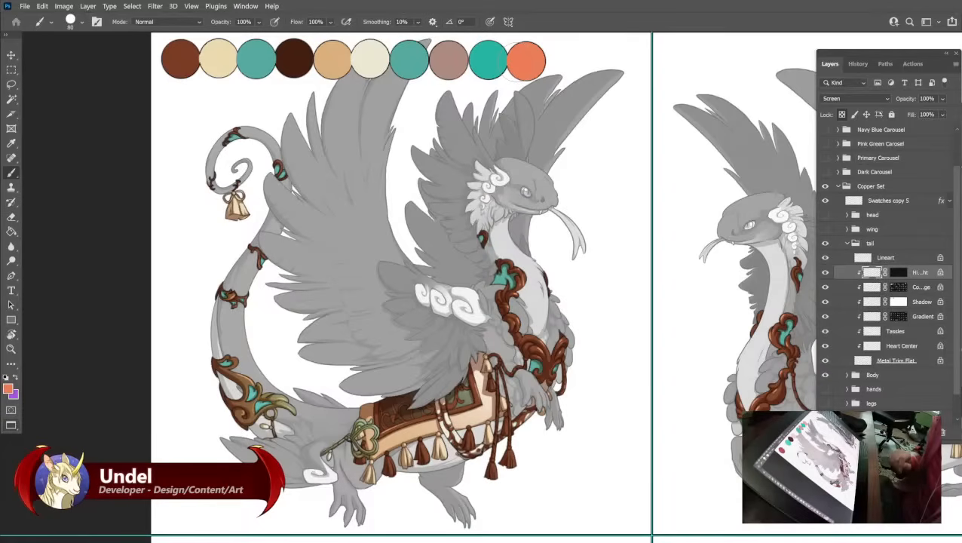
Toggle the tail's Color Dodge layer off and on to compare its effect on the metal trim.
left_click_drag(587, 315, 633, 335)
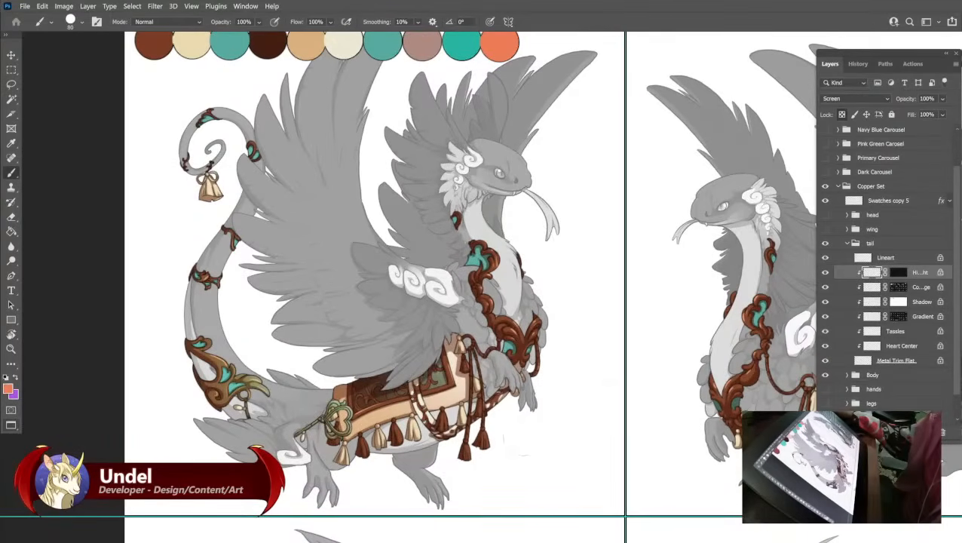
left_click(823, 288)
left_click(824, 288)
left_click(824, 288)
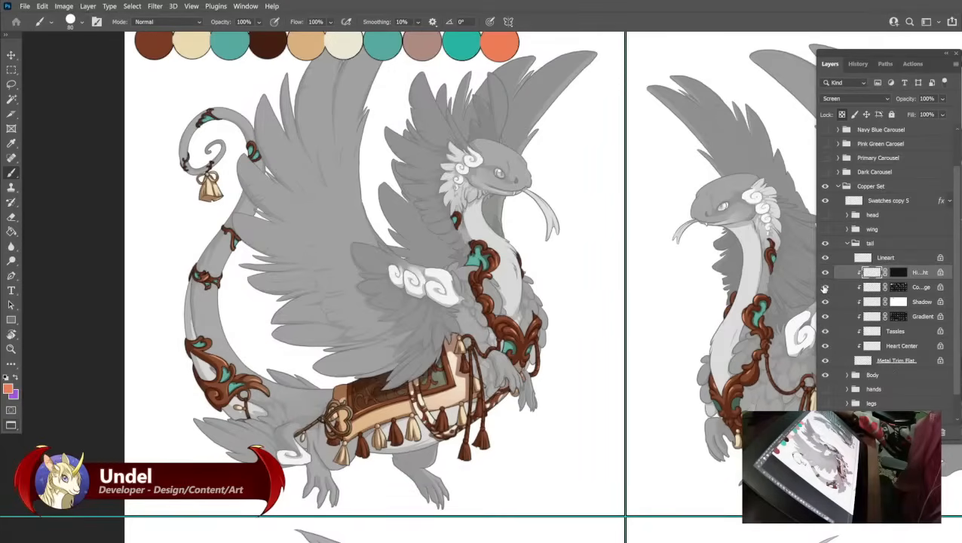
left_click(824, 288)
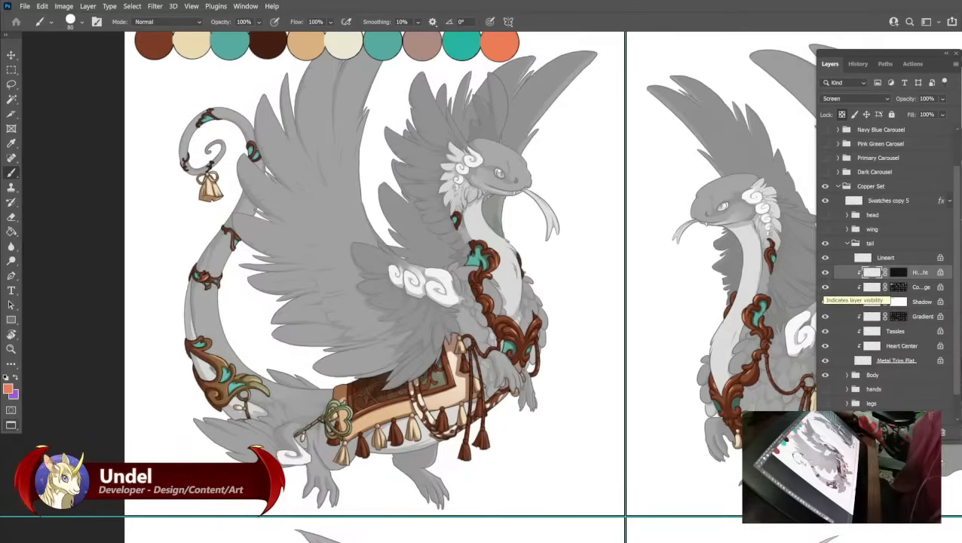
Close the tail group, show the wing ornaments and fill their Metal Trim Flat layer with the copper brown swatch color.
left_click(846, 243)
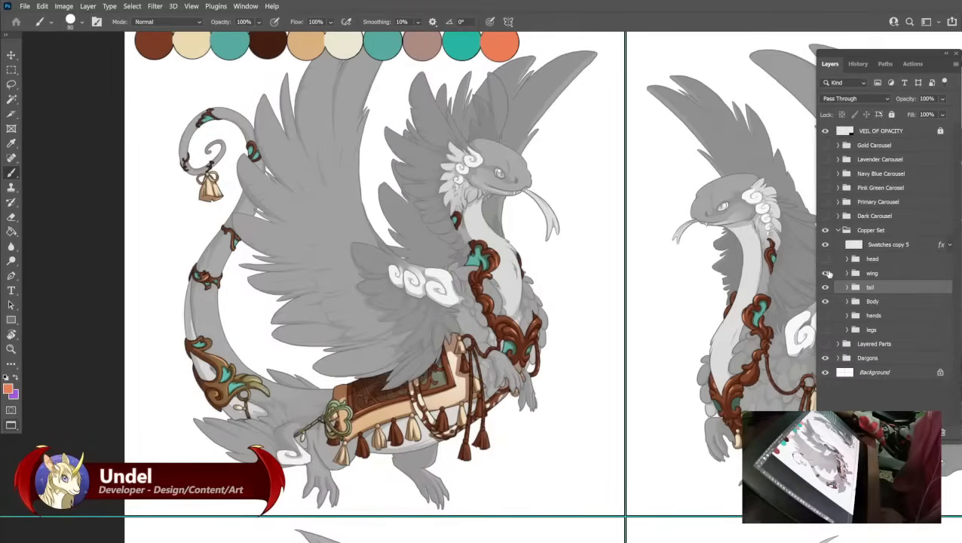
left_click(824, 273)
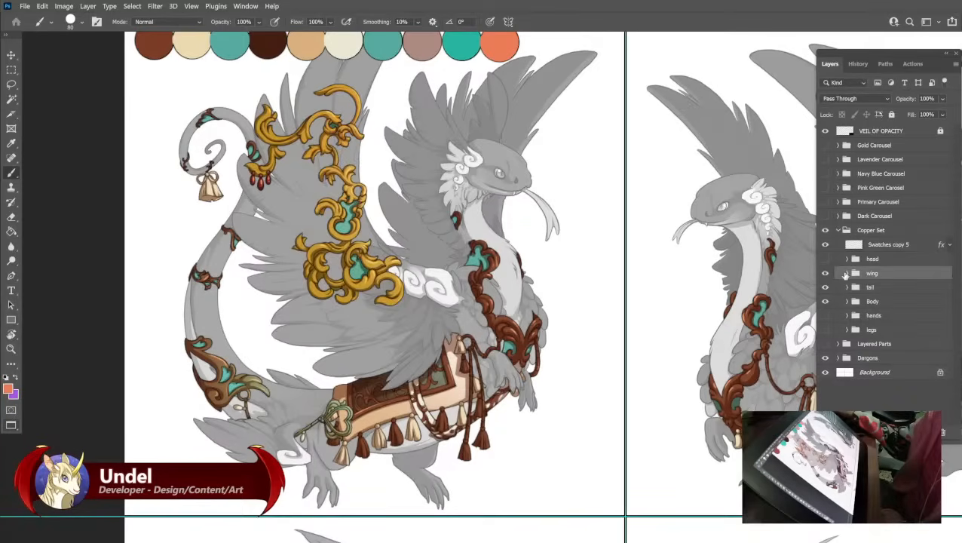
left_click(846, 273)
scroll(888, 384, "down", 1)
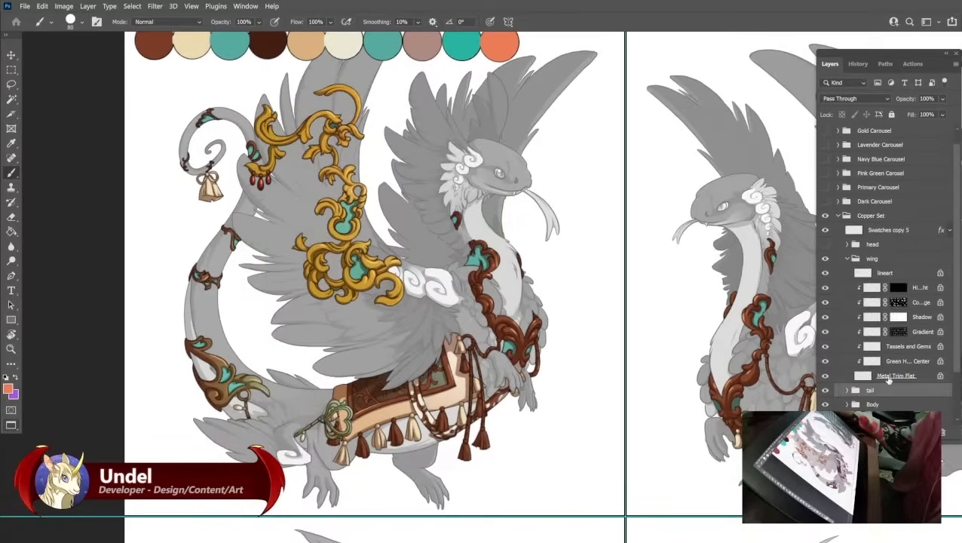
left_click(890, 375)
left_click_drag(274, 161, 276, 196)
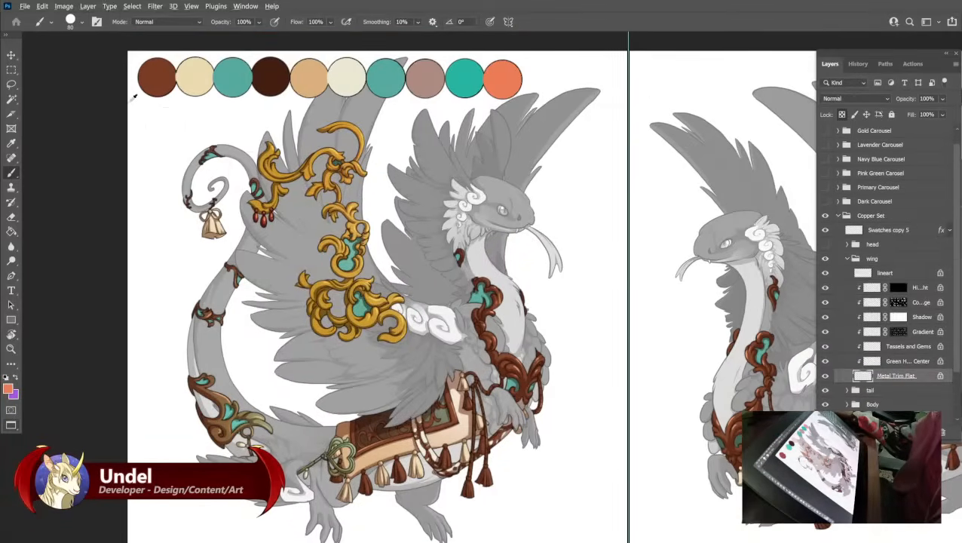
left_click(157, 75, "alt")
key("shift+BackSpace")
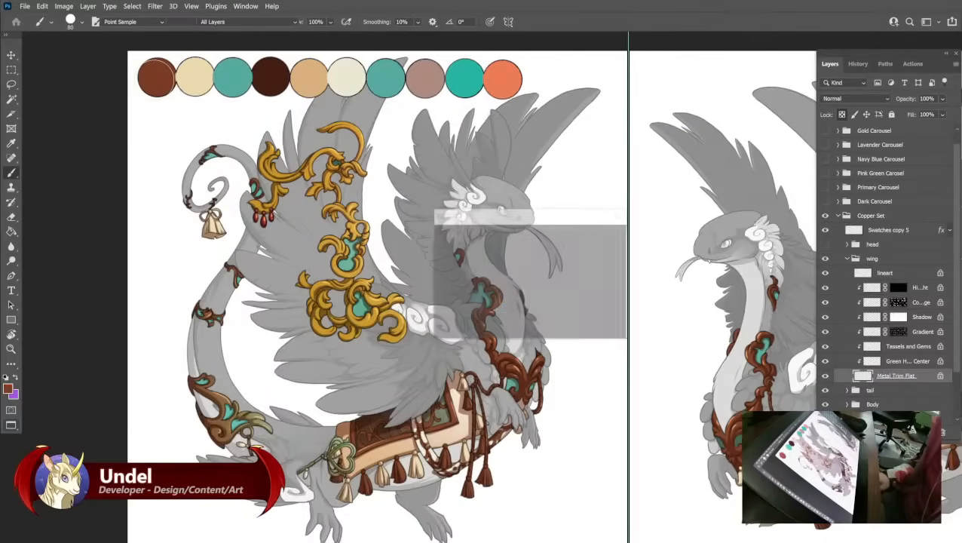
key("Return")
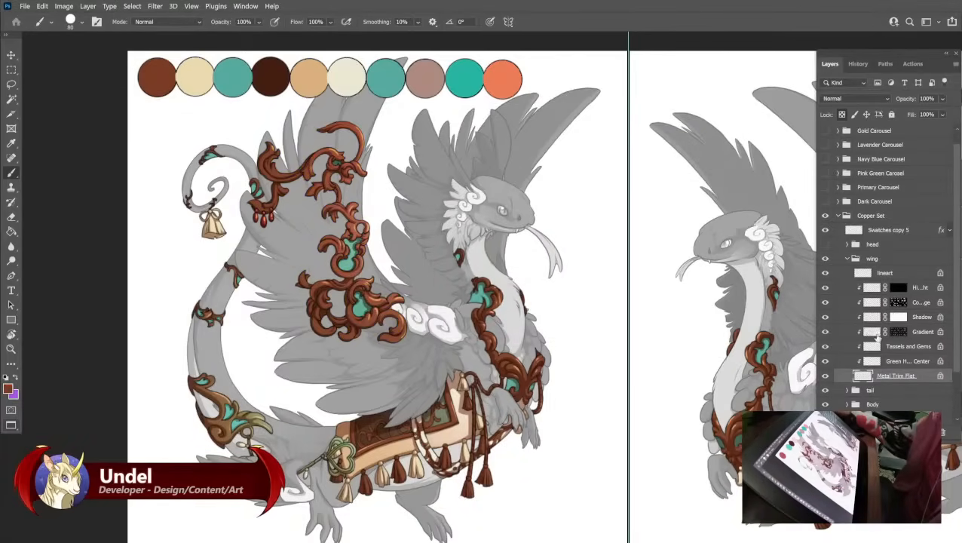
Fill the wing's green heart center layer with the first teal swatch color and its Tassels and Gems layer with the pale cream.
left_click(893, 361)
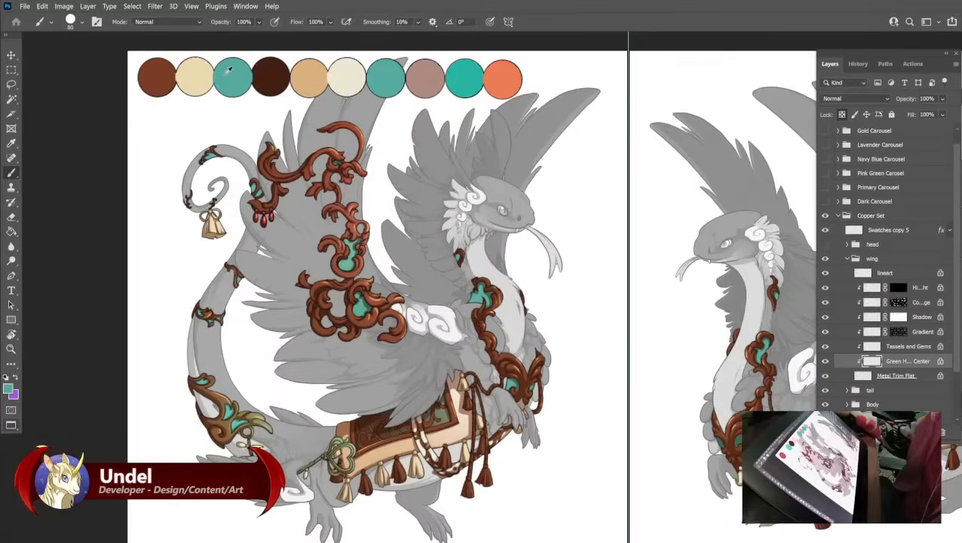
key("shift+BackSpace")
key("Return")
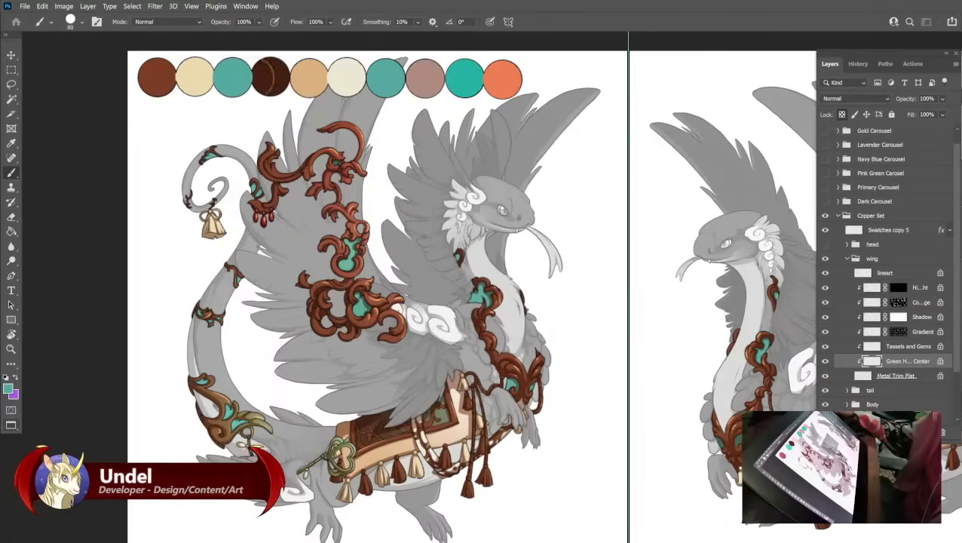
left_click(896, 349)
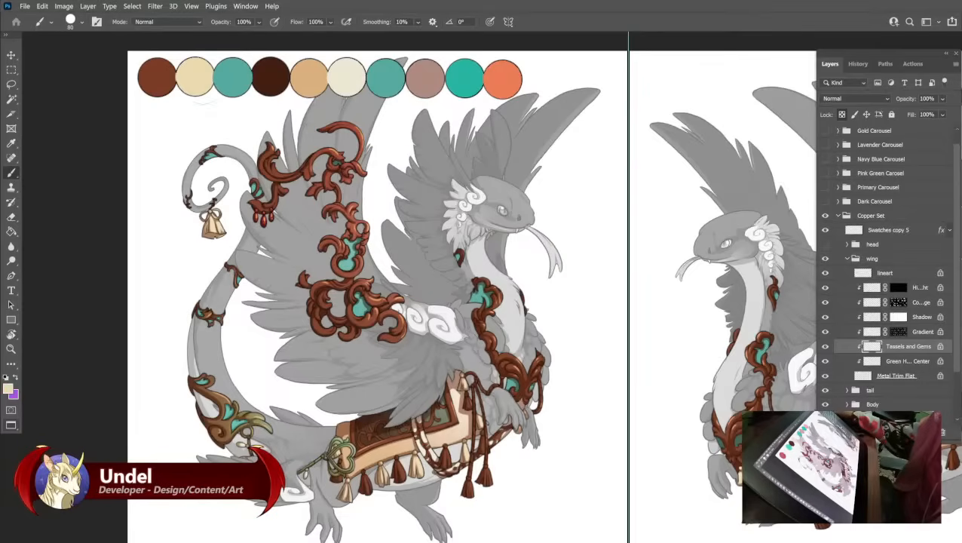
key("shift+BackSpace")
key("Return")
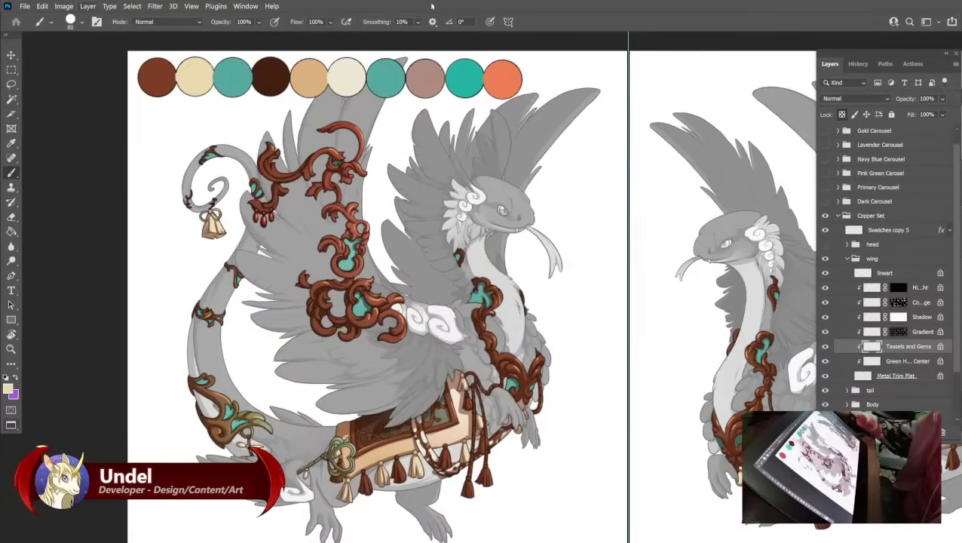
Fill the wing's Gradient layer with the second teal swatch color and its Shadow layer with the mauve swatch color.
left_click(914, 333)
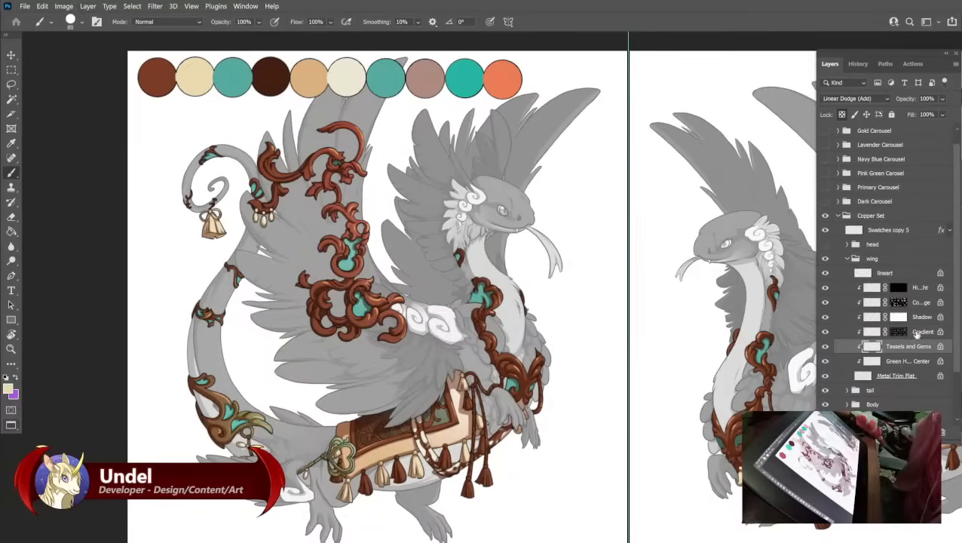
left_click(384, 70, "alt")
key("shift+BackSpace")
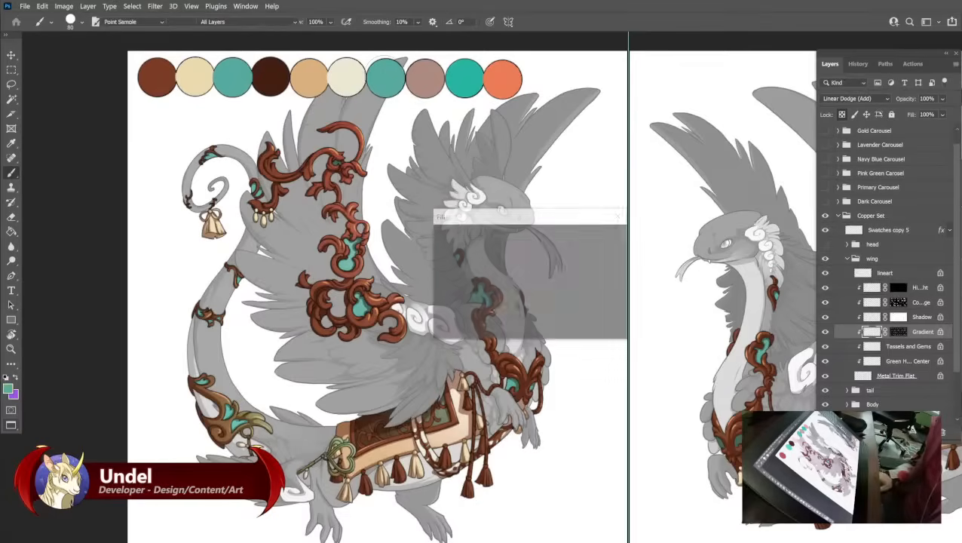
key("Return")
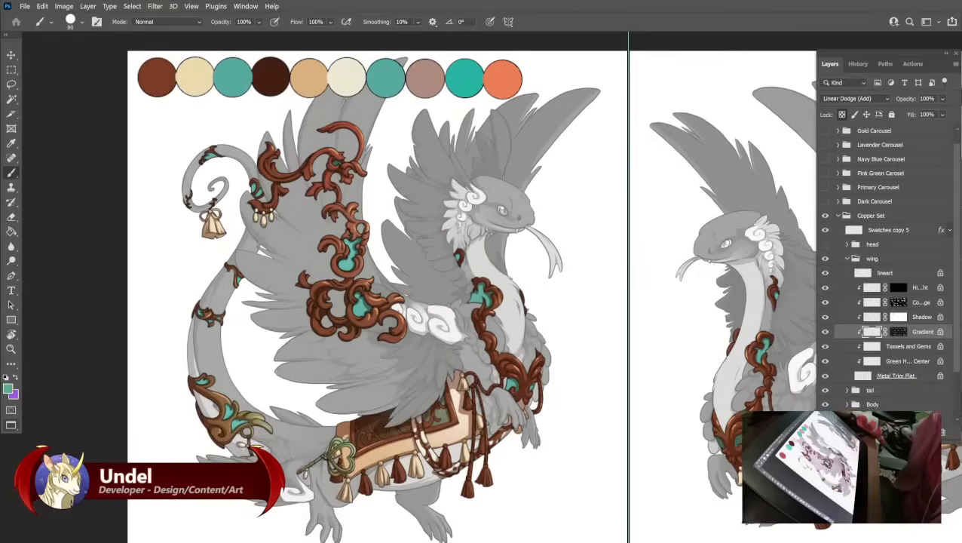
left_click(909, 317)
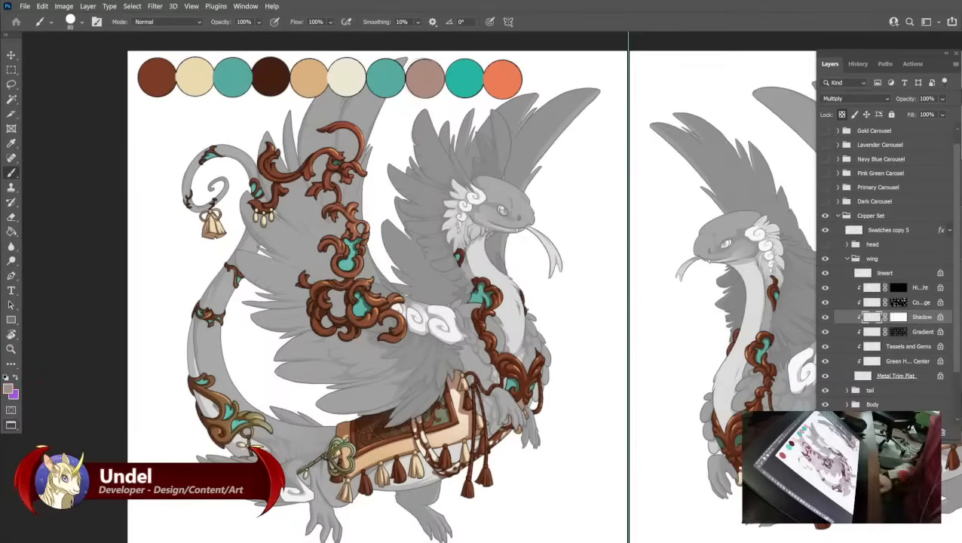
key("shift+BackSpace")
key("Return")
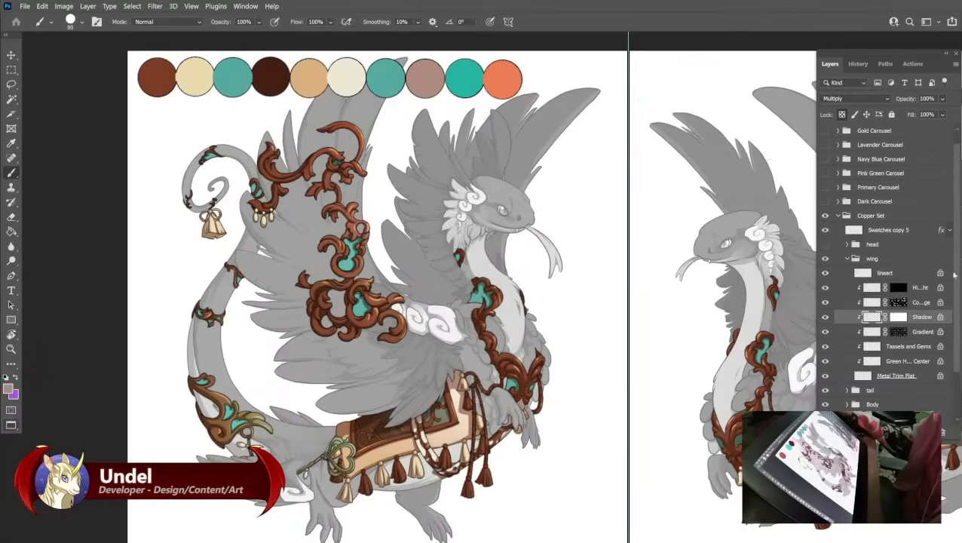
Fill the wing's Color Dodge layer with the bright teal swatch color and its highlight layer with the coral orange one.
left_click(925, 302)
left_click(475, 76, "alt")
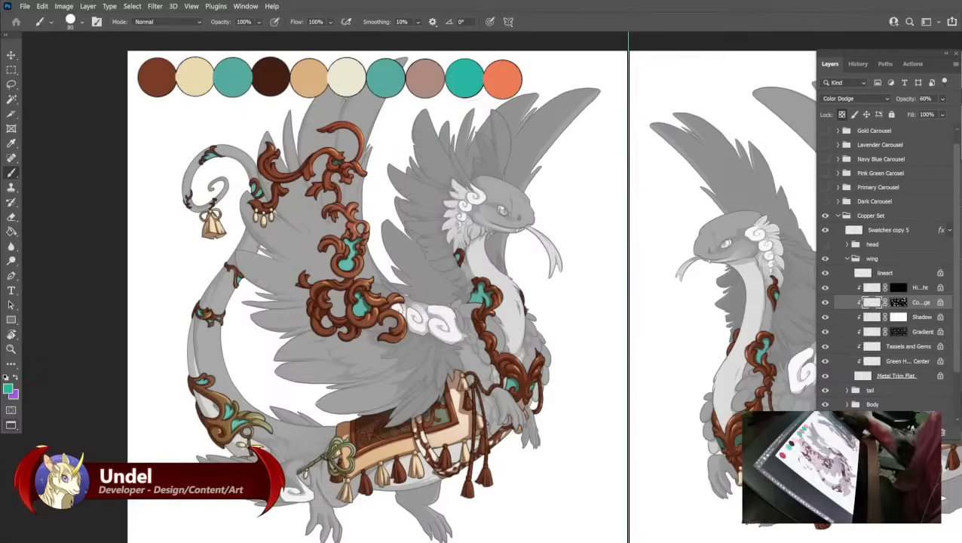
key("shift+BackSpace")
key("Return")
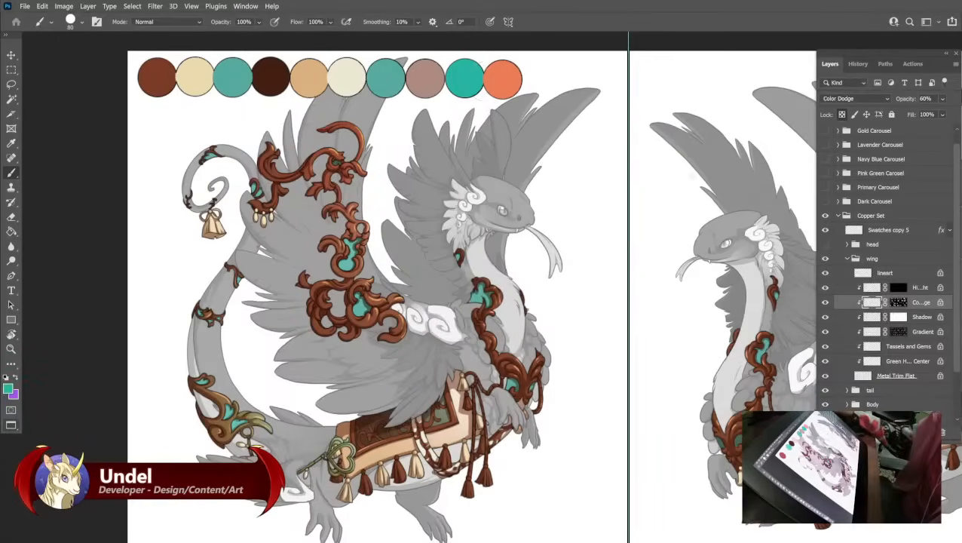
left_click(920, 288)
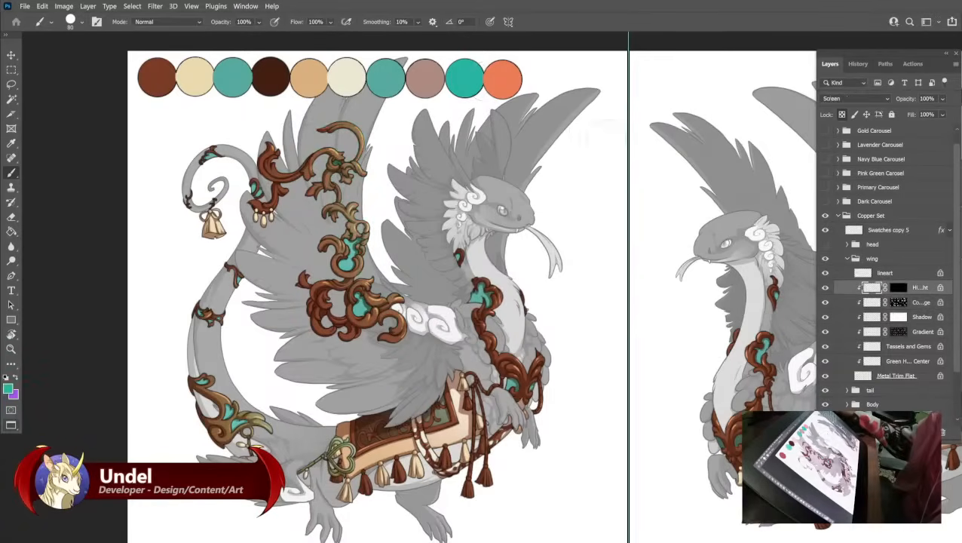
left_click(501, 74, "alt")
key("shift+BackSpace")
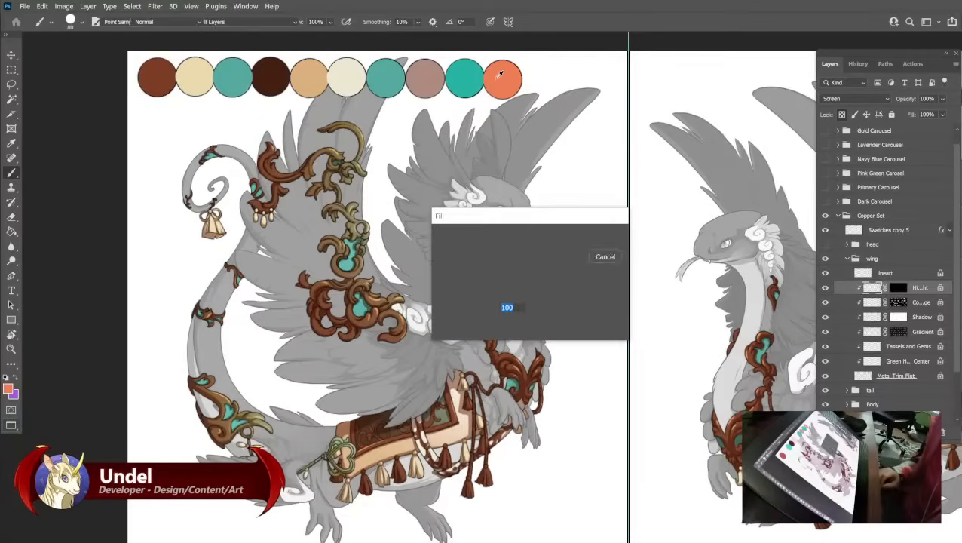
key("Return")
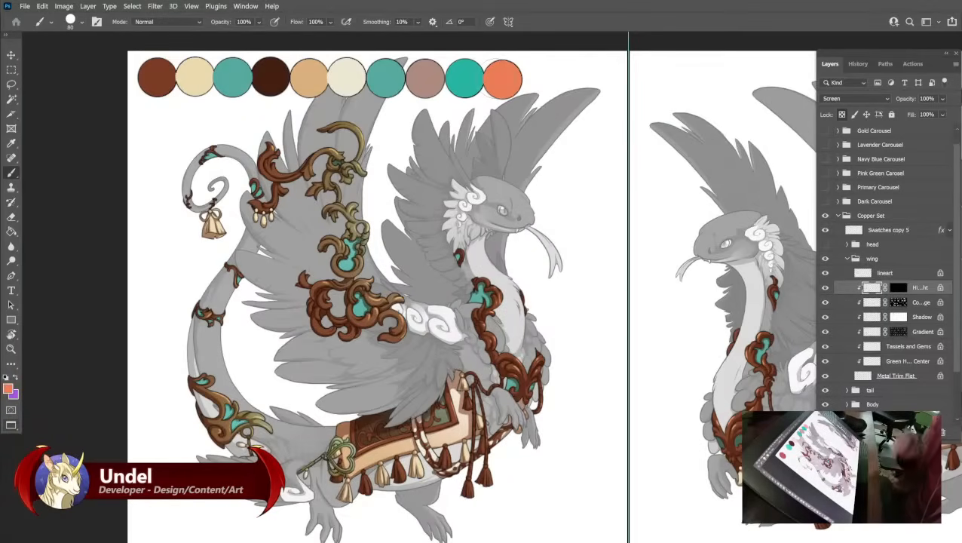
Compare the wing's Color Dodge layer off and on, and examine the recolored wing ornaments across the neighboring dragons.
left_click_drag(444, 257, 408, 217)
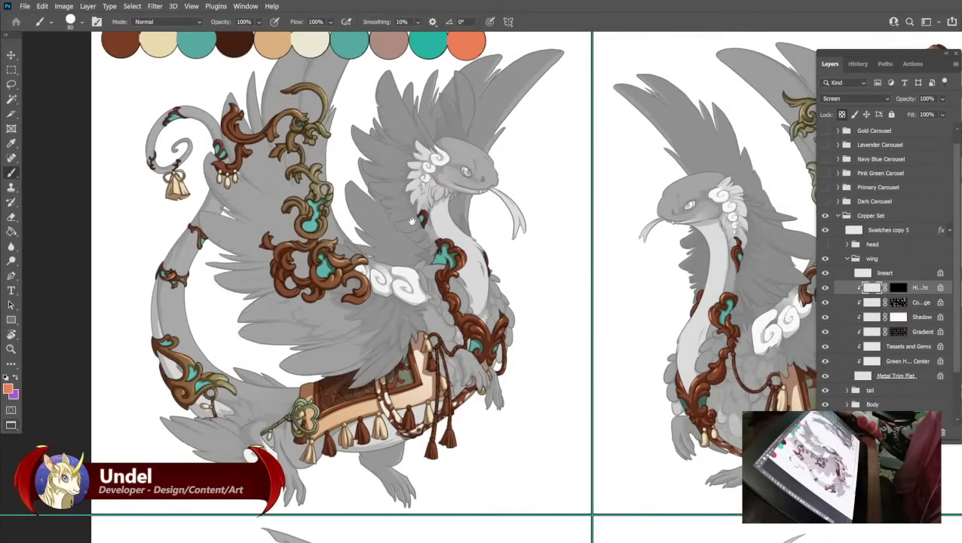
left_click(823, 304)
left_click(824, 303)
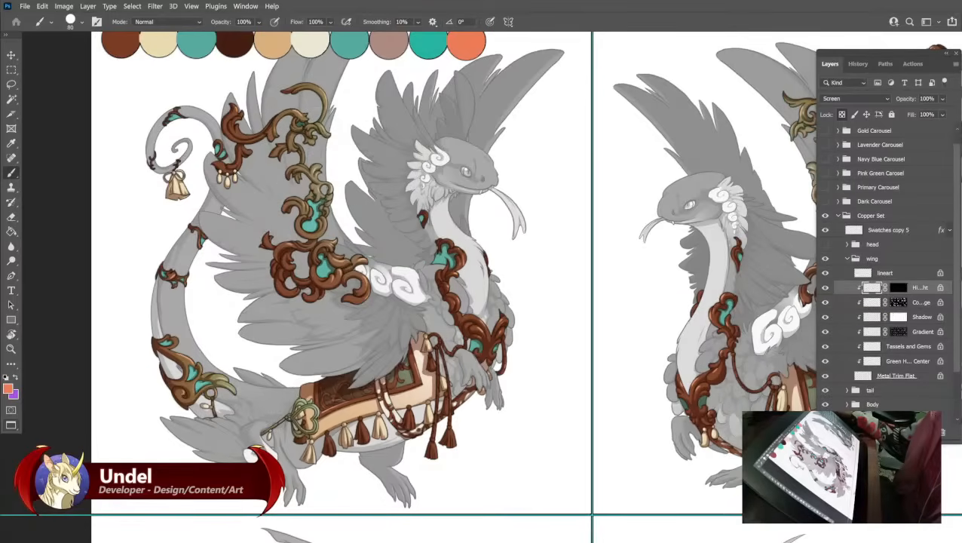
left_click_drag(573, 403, 370, 393)
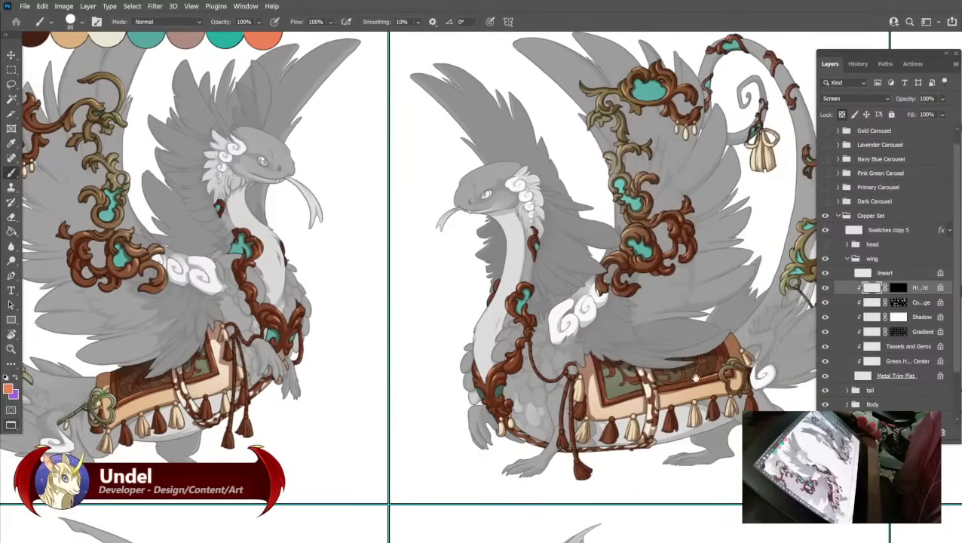
left_click_drag(695, 377, 538, 384)
left_click_drag(754, 363, 441, 356)
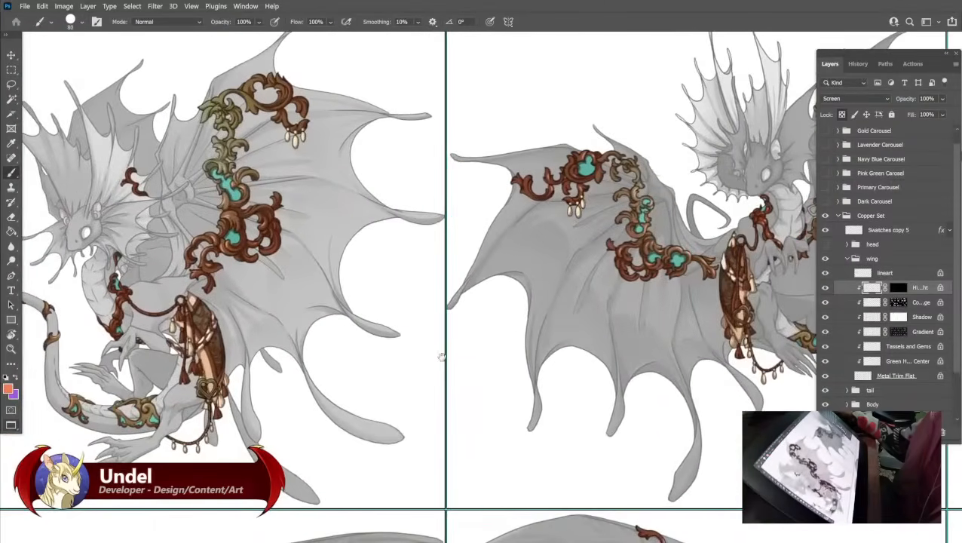
left_click_drag(489, 376, 232, 367)
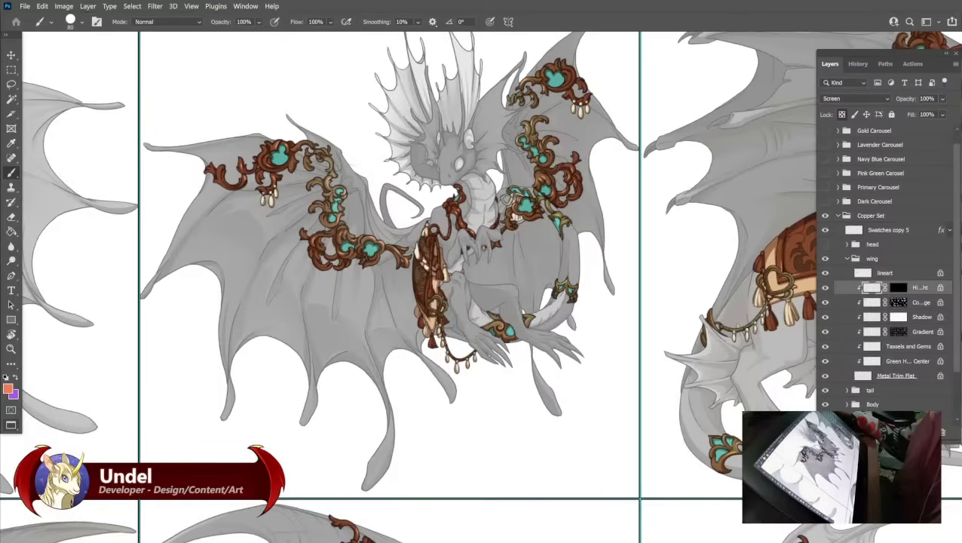
left_click_drag(160, 284, 300, 289)
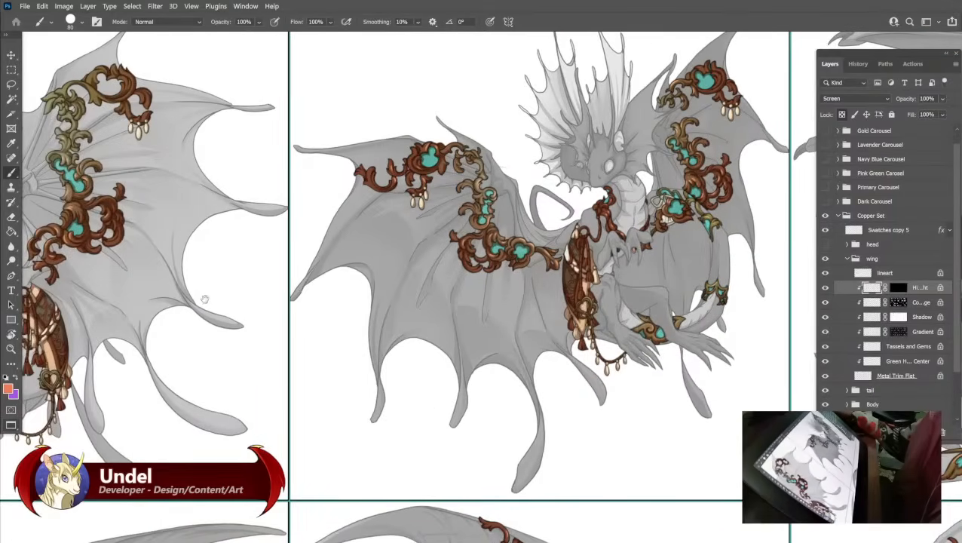
left_click_drag(204, 299, 656, 310)
left_click_drag(144, 294, 522, 294)
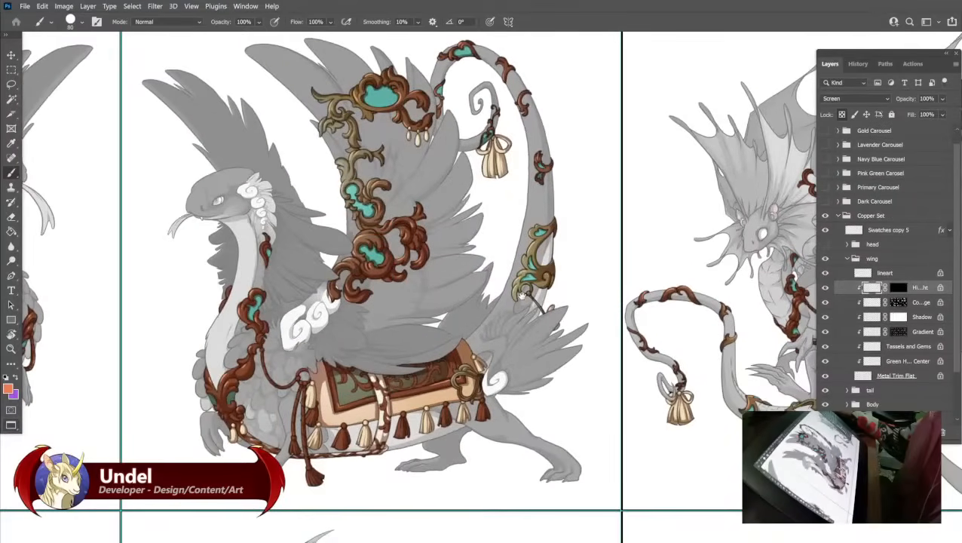
left_click_drag(174, 302, 733, 307)
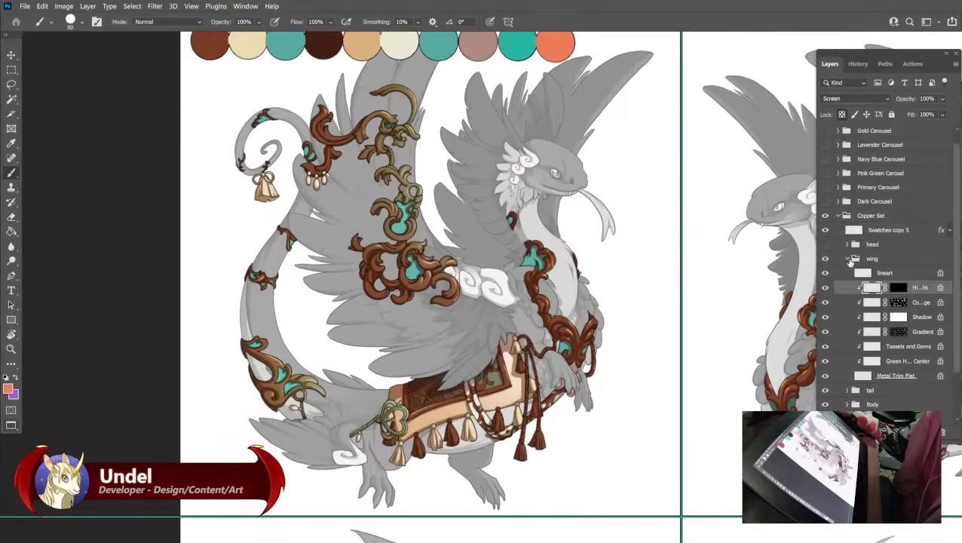
Close the wing group, show the head ornaments and fill their Metal Trim Flat layer with the copper brown swatch color.
left_click(847, 260)
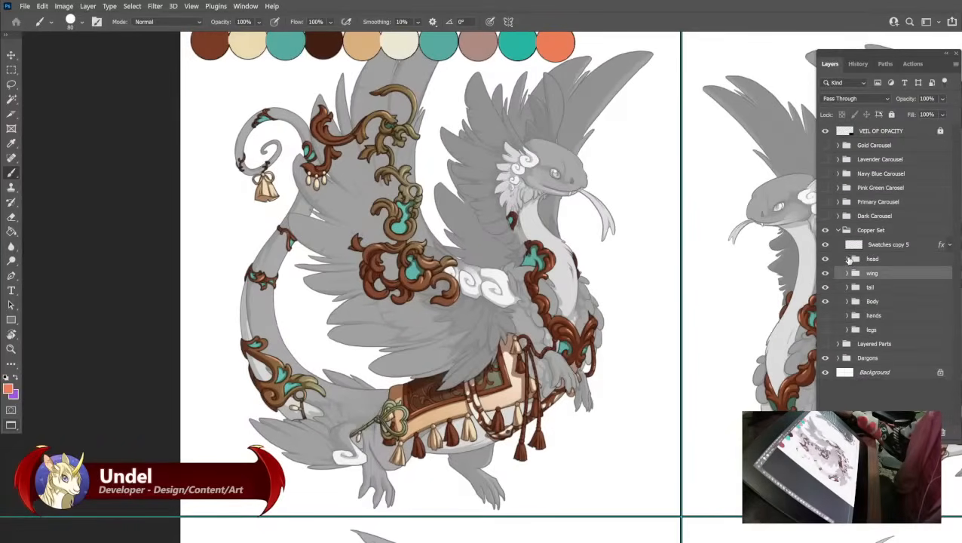
left_click(846, 258)
left_click(889, 361)
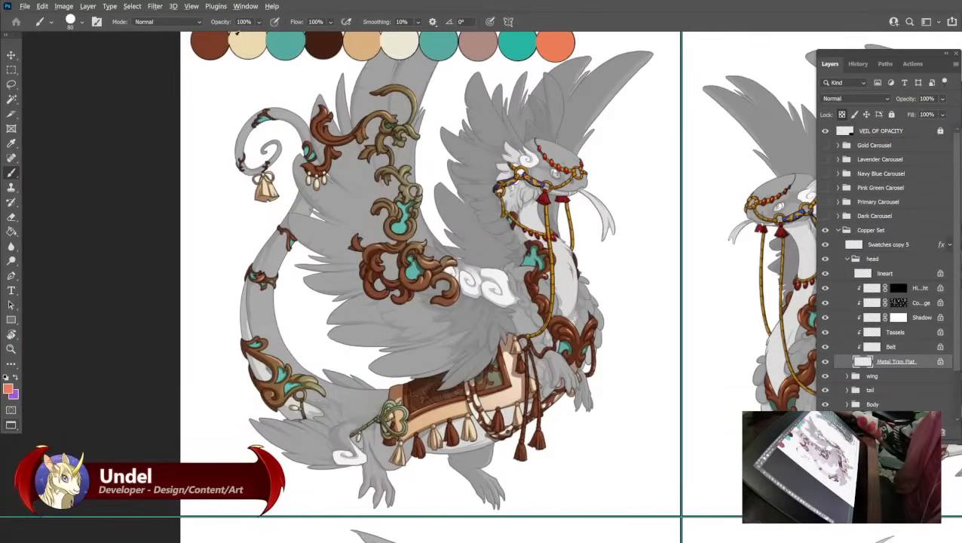
left_click(211, 46, "alt")
key("shift+F5")
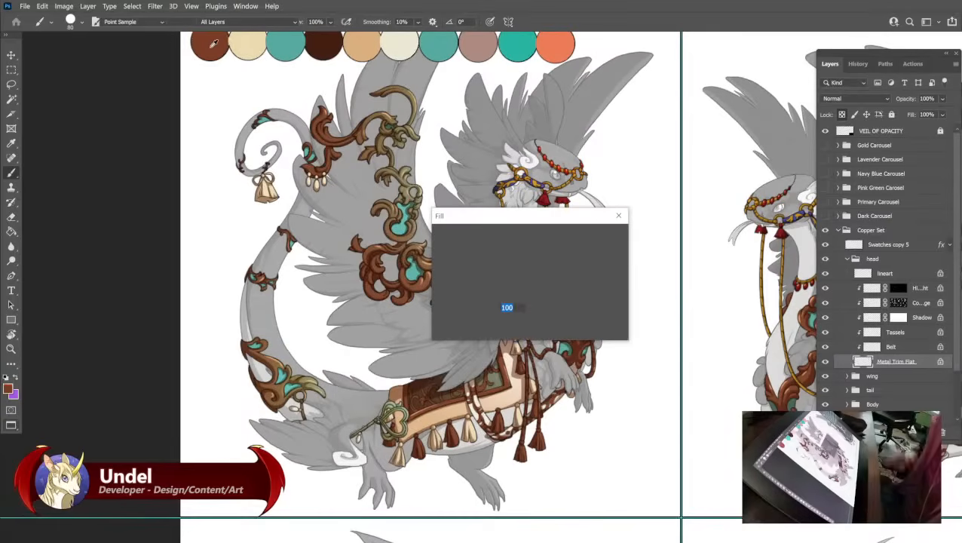
key("Return")
Fill the head's Belt layer with the off-white sampled from the saddle rope and its Tassels layer with the pale cream swatch color.
left_click(871, 347)
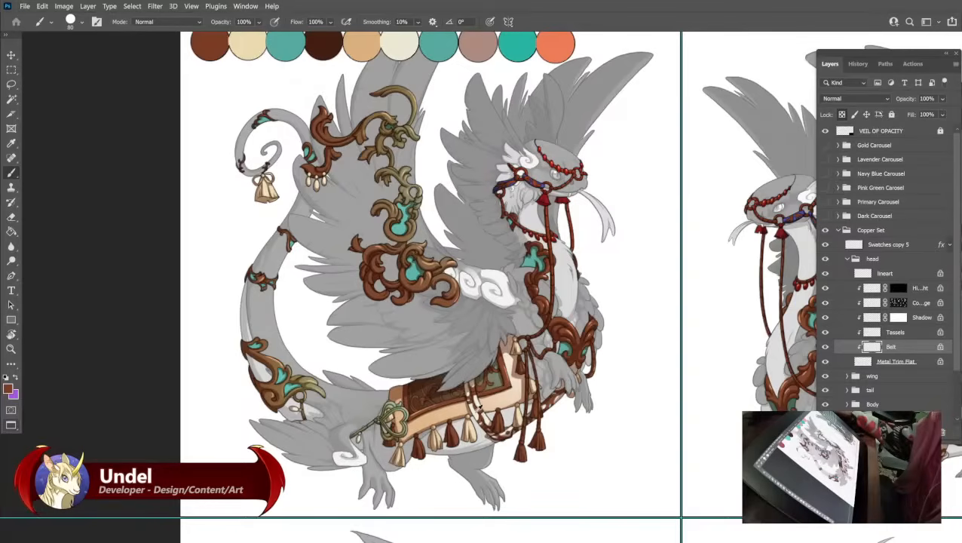
left_click(477, 407, "alt")
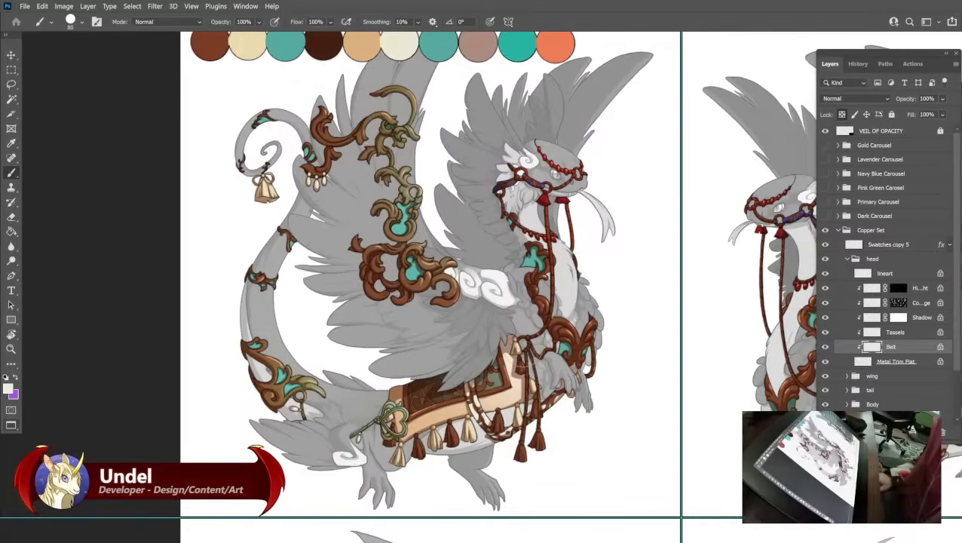
key("shift+F5")
key("Return")
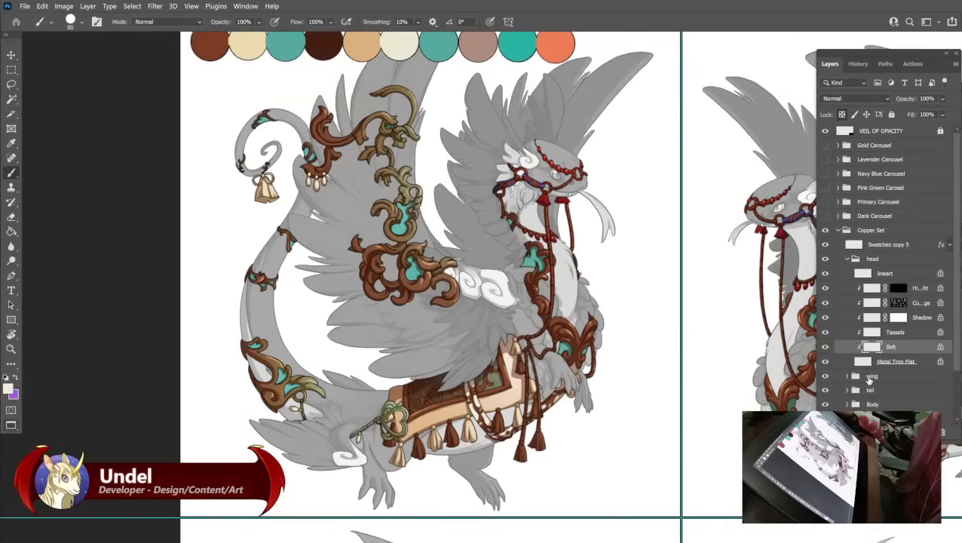
left_click(897, 334)
left_click(252, 47, "alt")
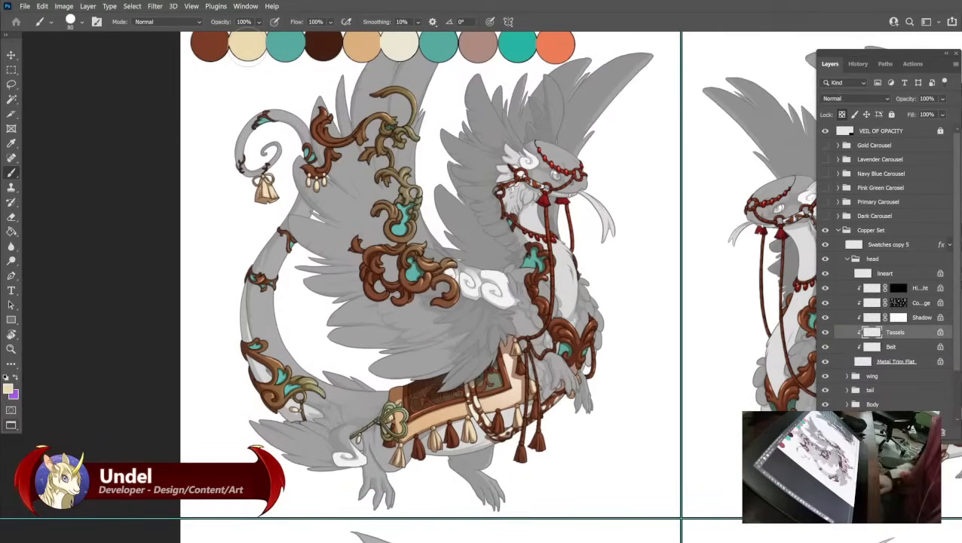
key("shift+F5")
key("Return")
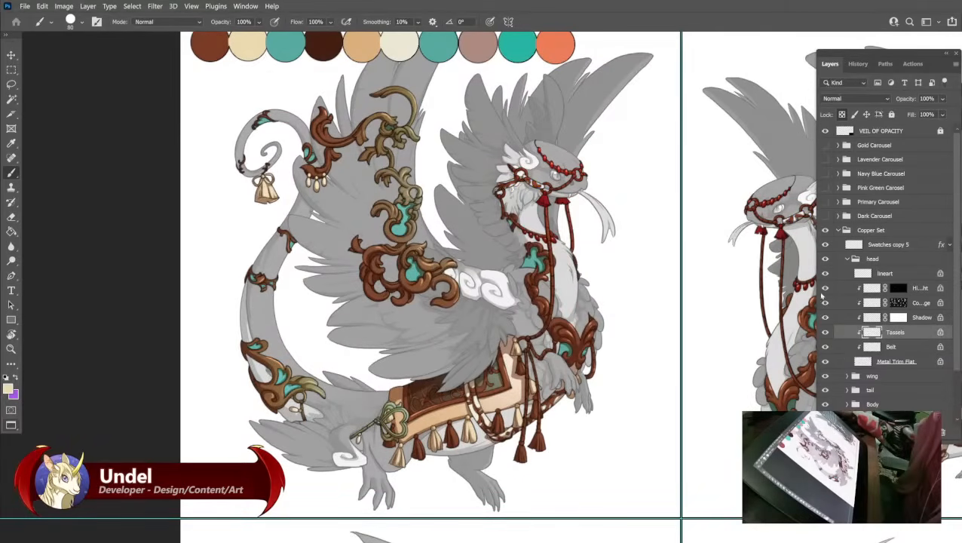
Fill the head's Shadow layer with the mauve swatch color.
left_click(897, 317)
scroll(627, 279, "up", 2)
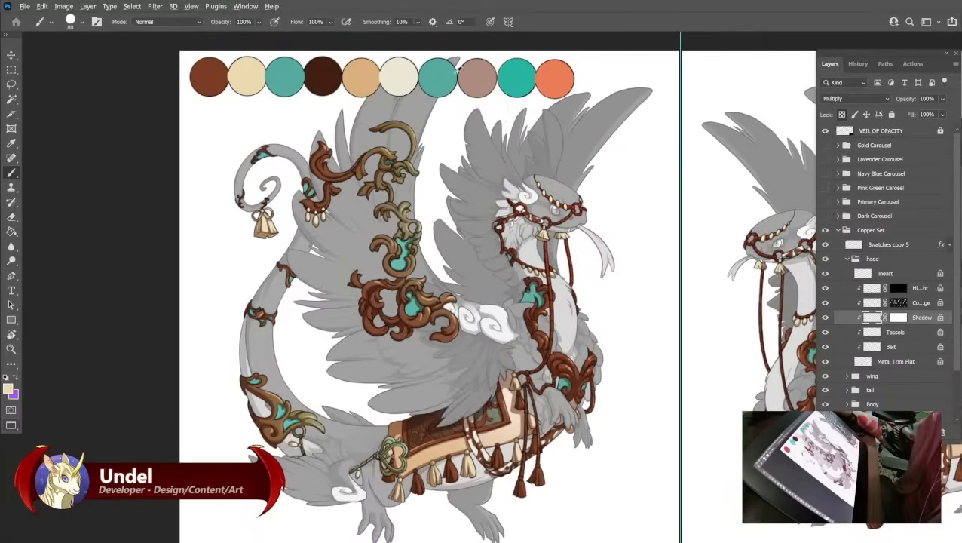
left_click(479, 72, "alt")
key("shift+F5")
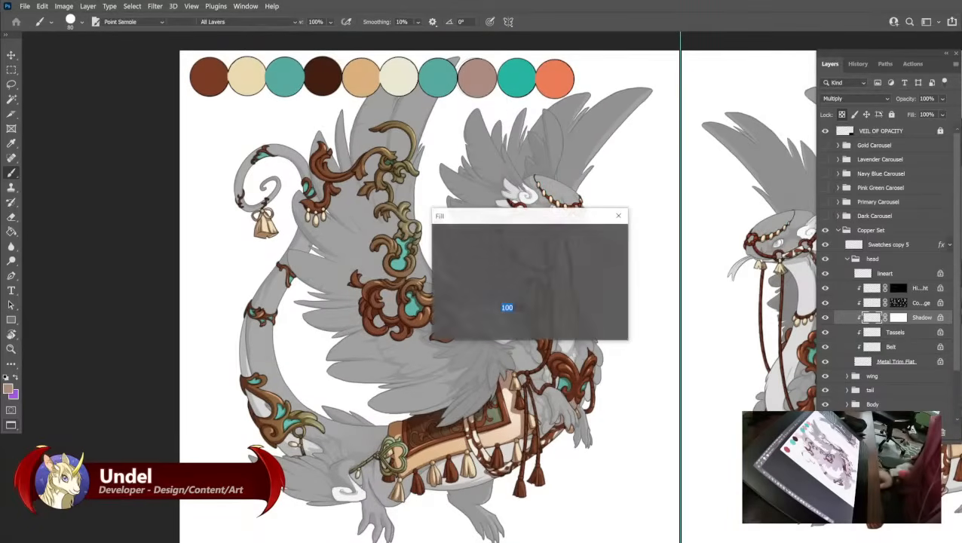
key("Return")
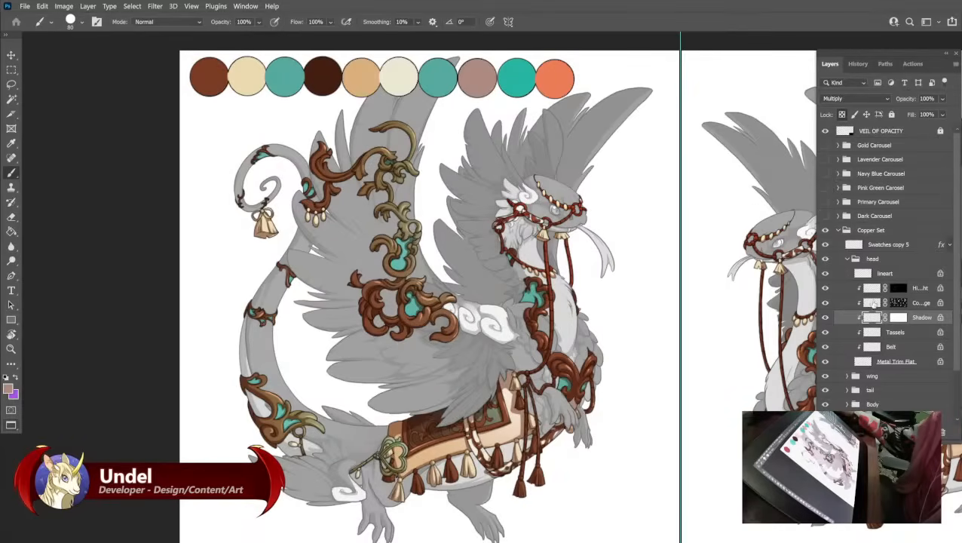
Fill the head's Color Dodge layer with the bright teal swatch color and its highlight layer with the coral orange one.
left_click(872, 303)
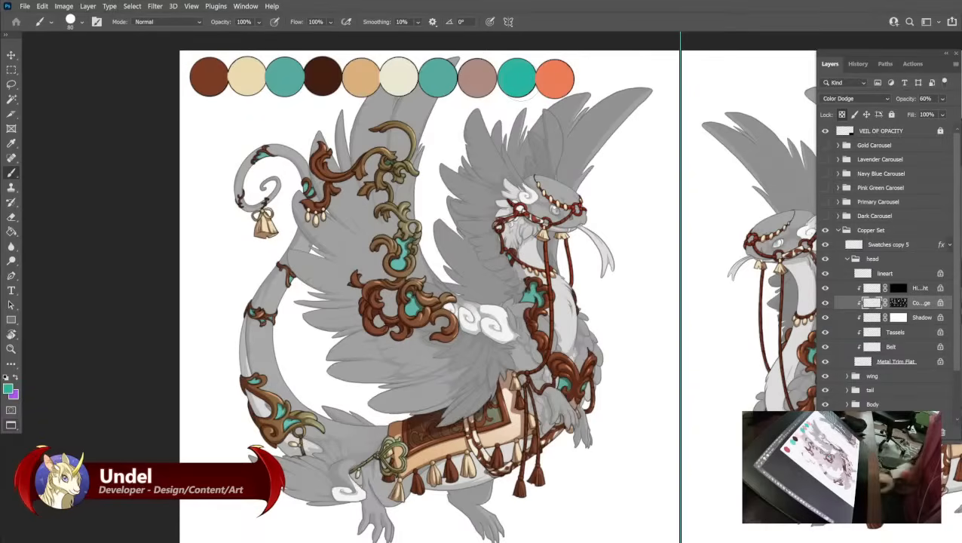
key("shift+BackSpace")
key("Return")
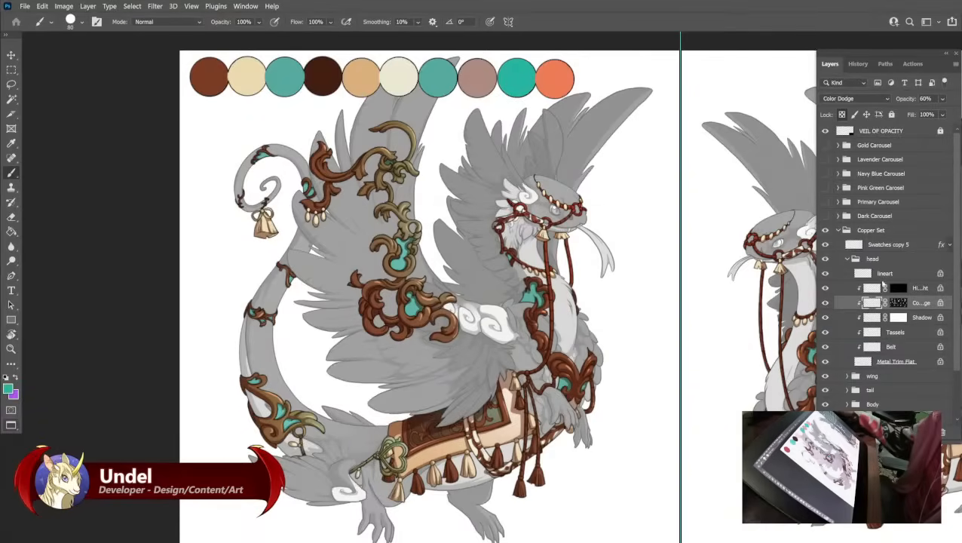
key("alt+bracketright")
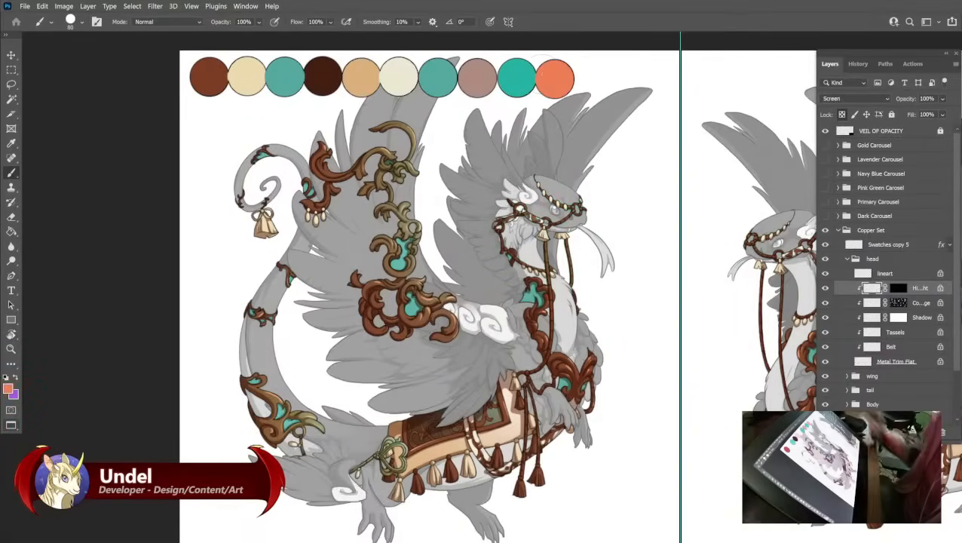
key("shift+BackSpace")
key("Return")
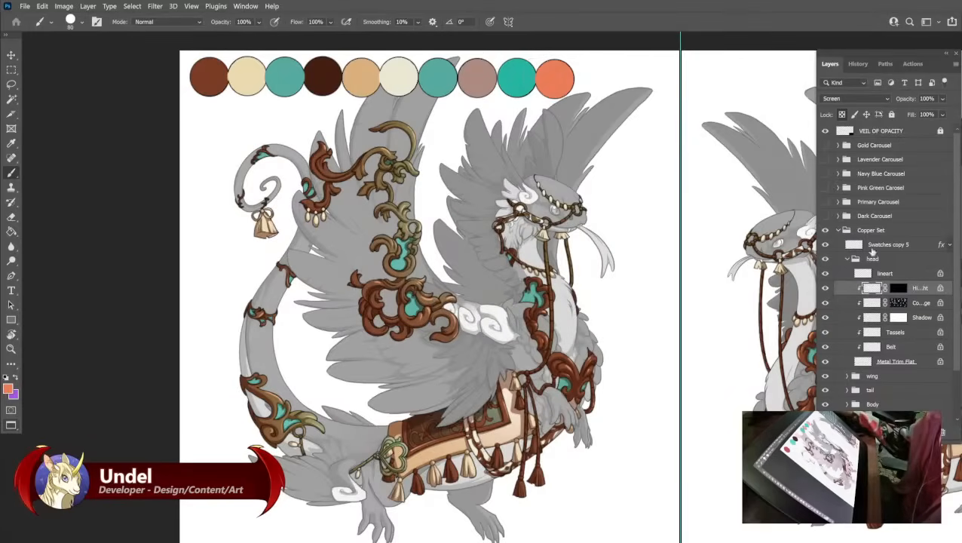
Toggle the head's highlight layer off and on to compare its effect on the bridle ornaments.
left_click(826, 289)
left_click(825, 289)
left_click(826, 290)
left_click(825, 290)
left_click_drag(734, 306, 634, 284)
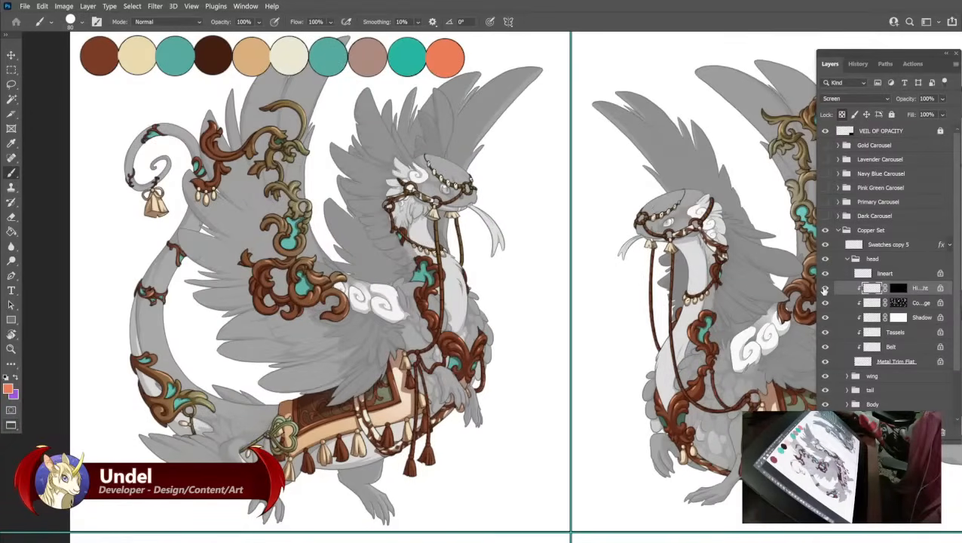
left_click(824, 288)
left_click(824, 288)
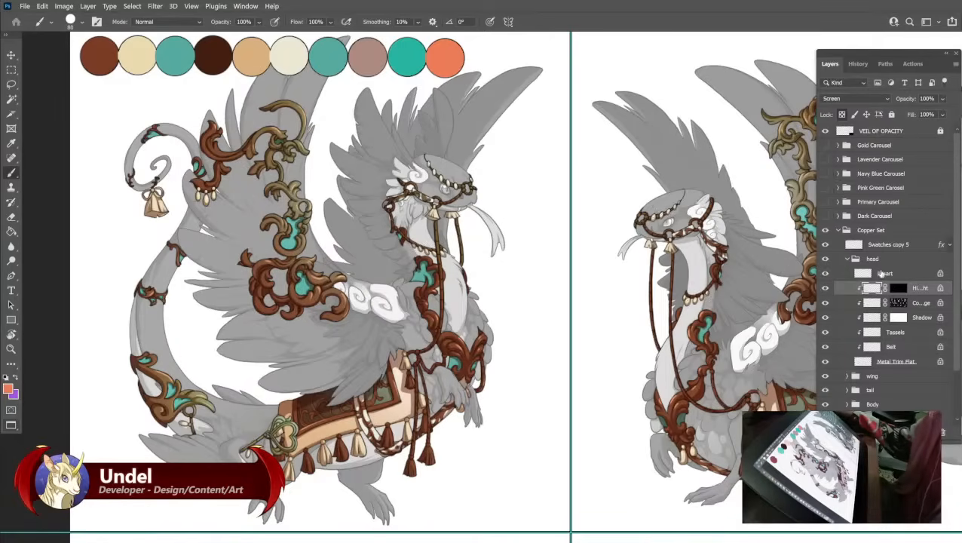
Show the hands group and fill its Metal Trim Flat layer with the reddish-brown swatch color.
left_click(847, 259)
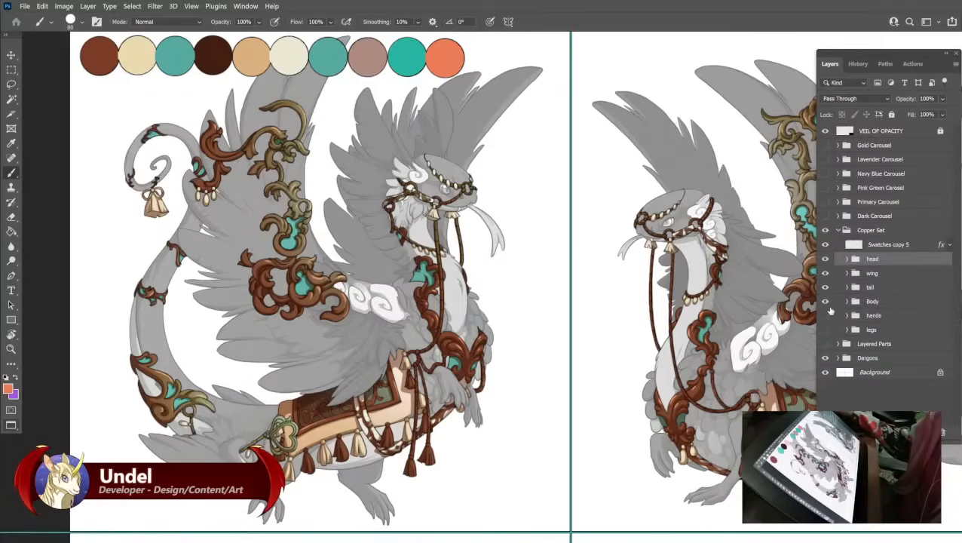
left_click(825, 315)
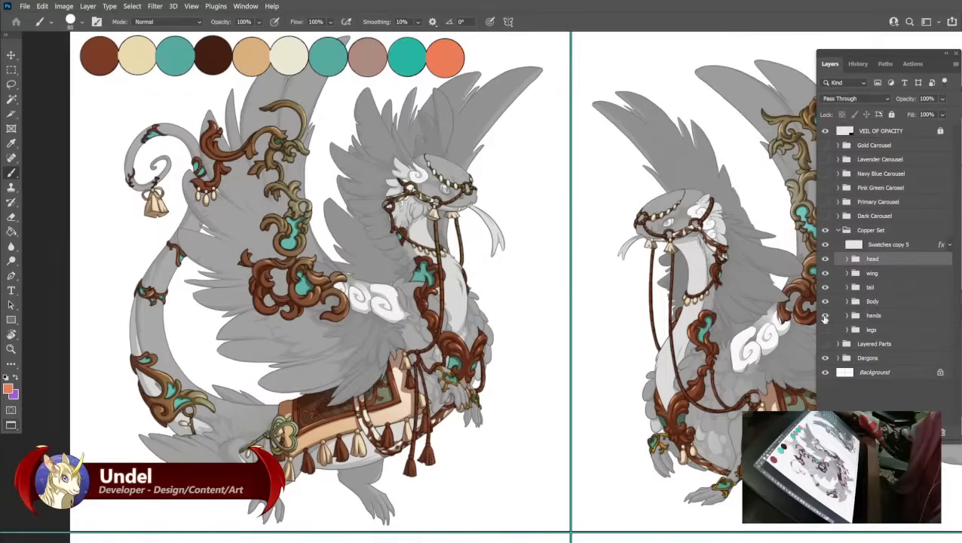
left_click(848, 315)
scroll(877, 354, "down", 2)
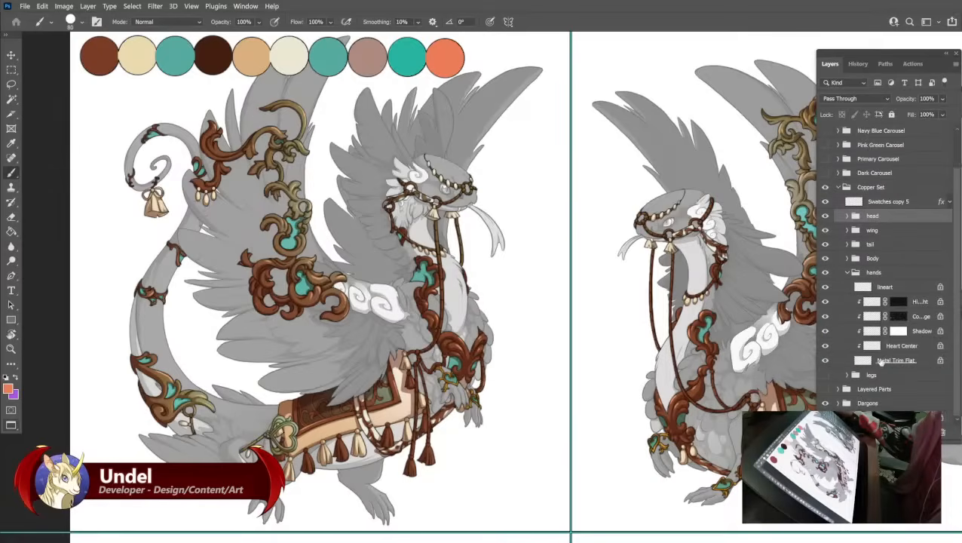
left_click(879, 360)
left_click(106, 56, "alt")
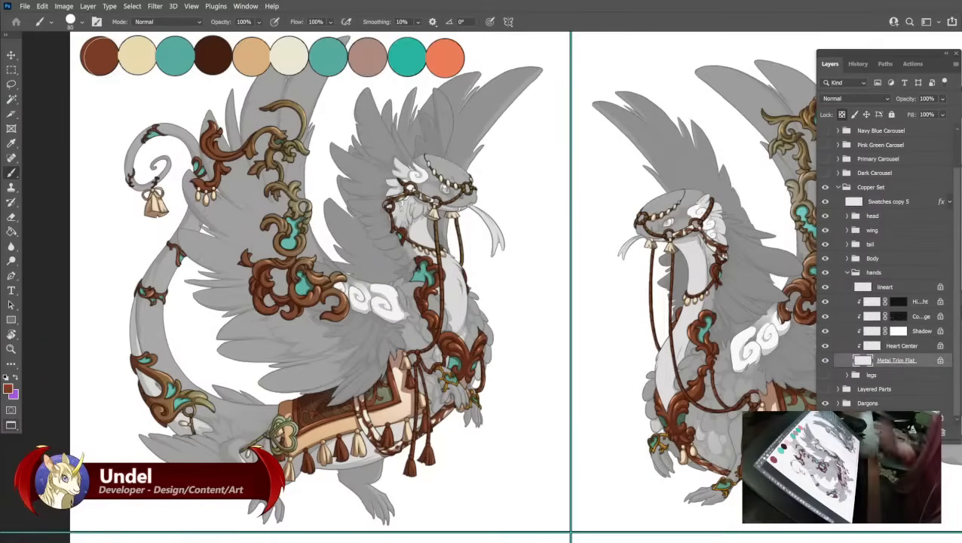
key("shift+BackSpace")
key("Return")
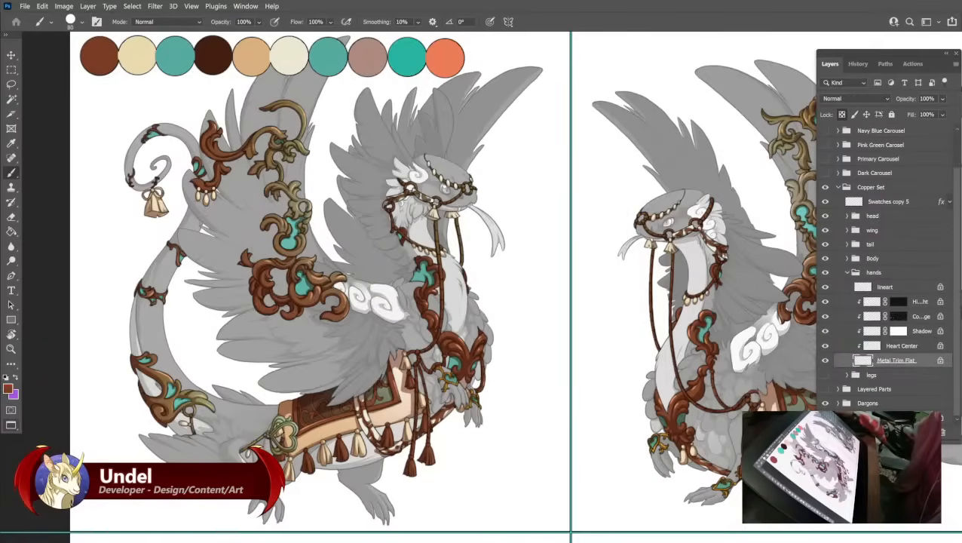
Fill the hands' Heart Center layer with the muted teal swatch color and their Shadow layer with the mauve one.
left_click(898, 346)
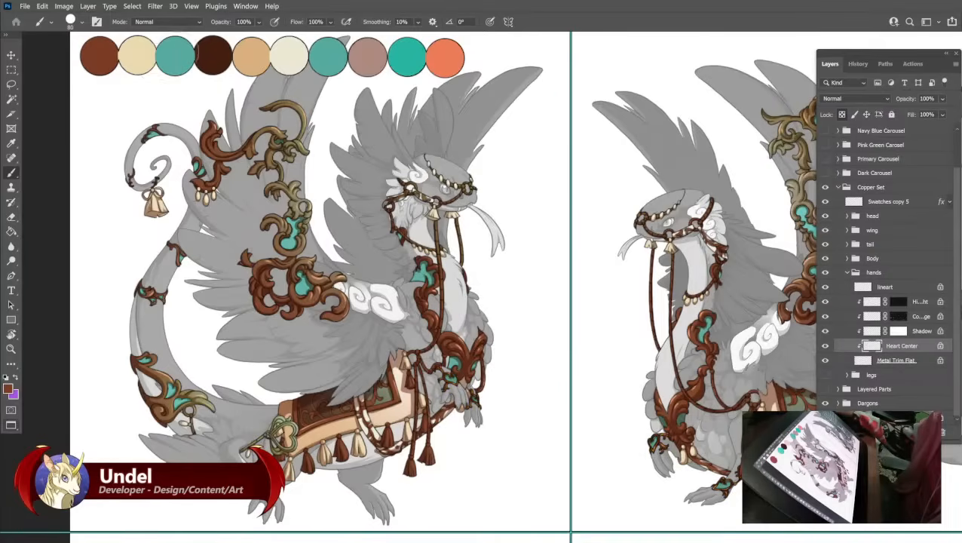
key("shift+BackSpace")
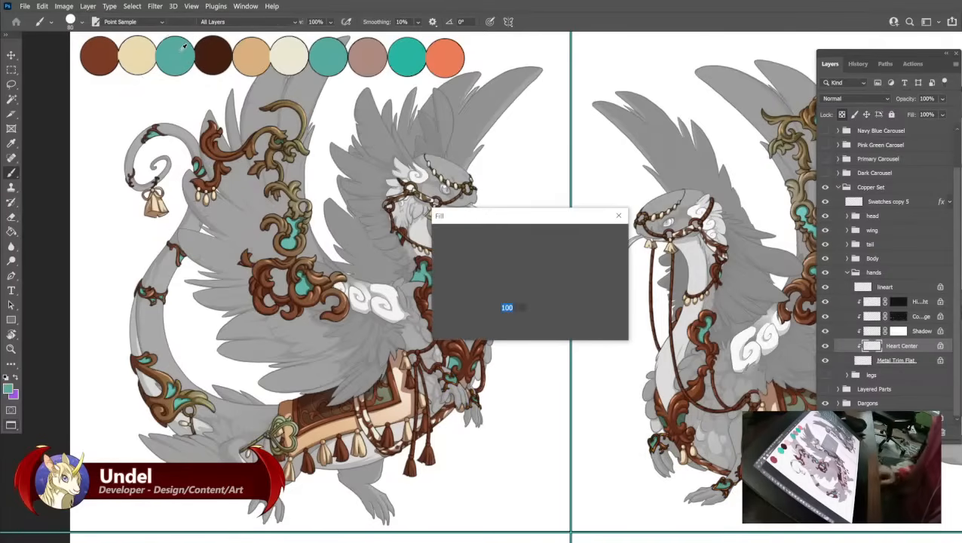
key("Return")
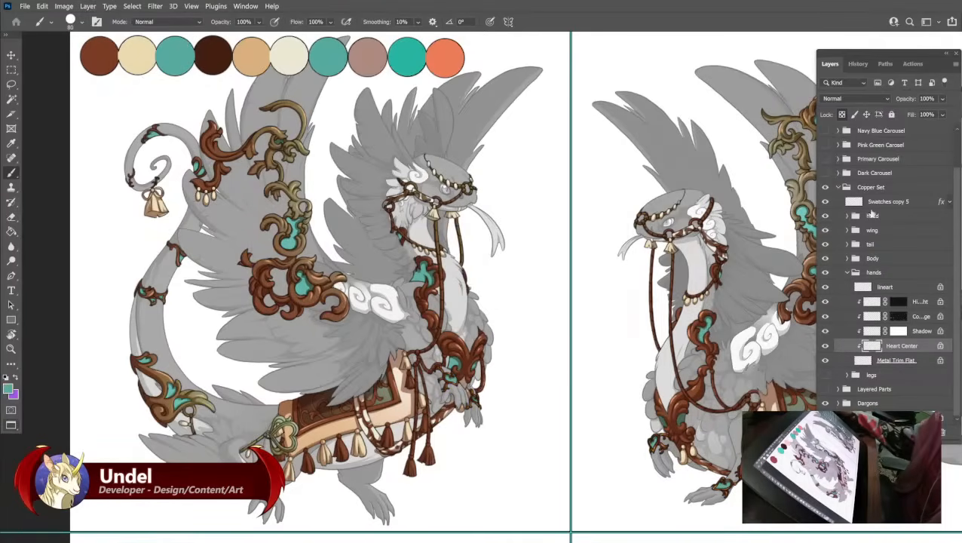
left_click(872, 331)
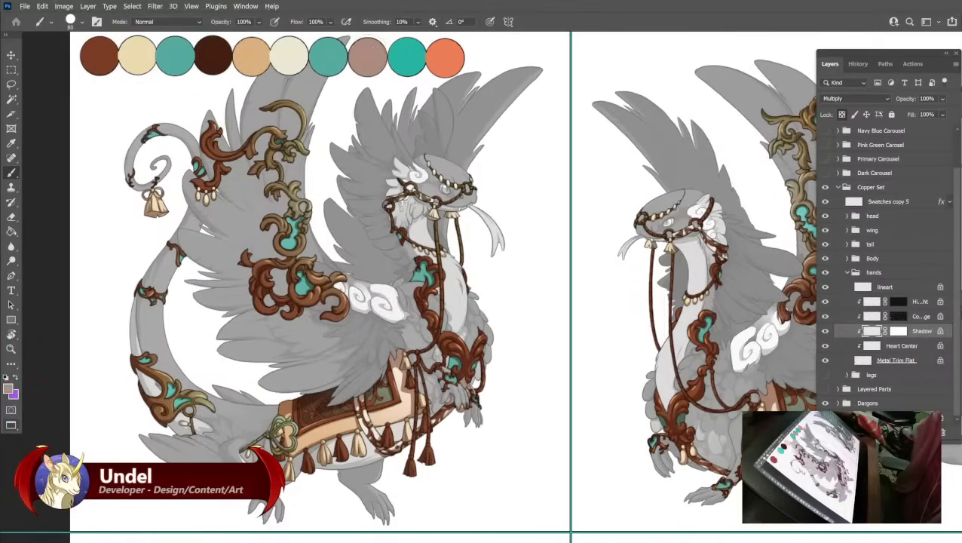
key("shift+F5")
key("Return")
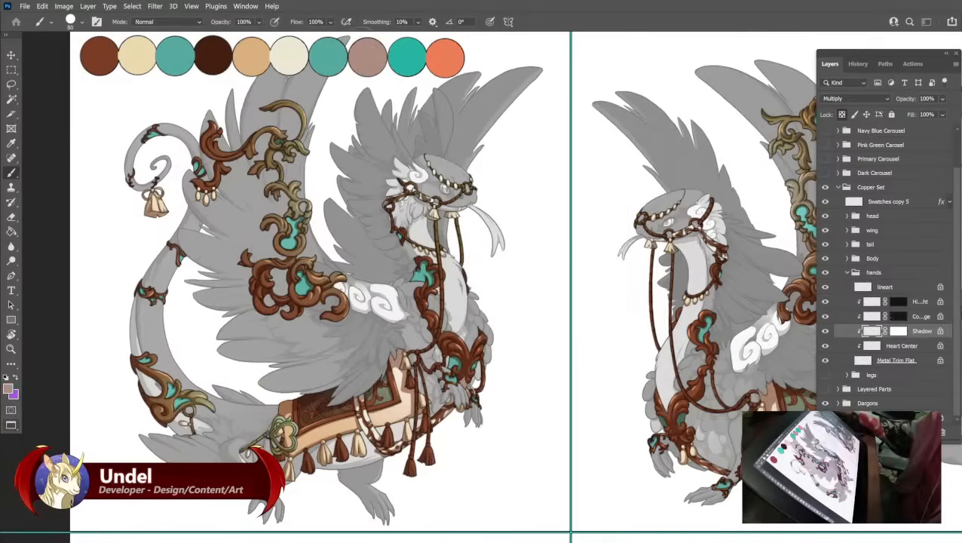
Fill the hands' Color Dodge layer with the bright teal swatch color and their highlight layer with the coral orange one.
left_click(916, 317)
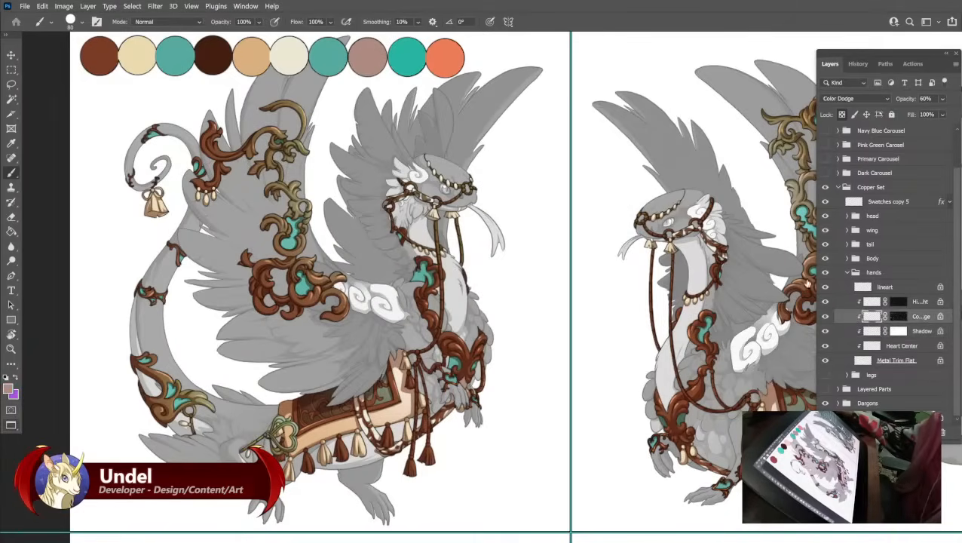
left_click(407, 59, "alt")
key("shift+F5")
key("Return")
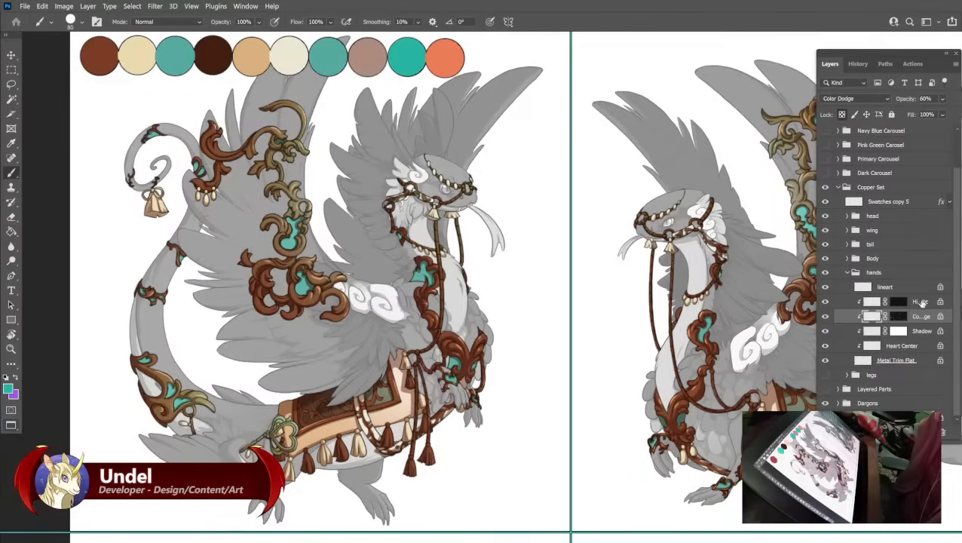
left_click(920, 301)
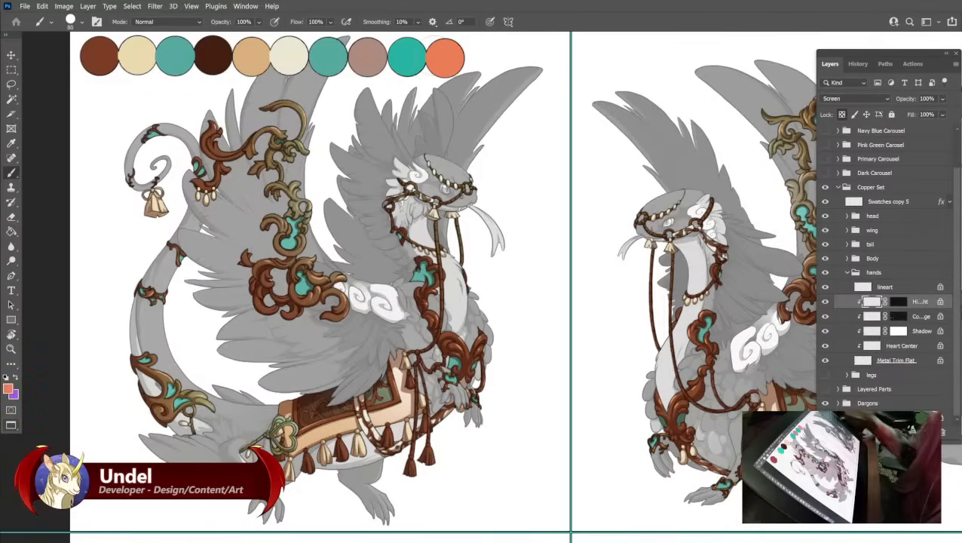
left_click(438, 52, "alt")
key("shift+F5")
key("Return")
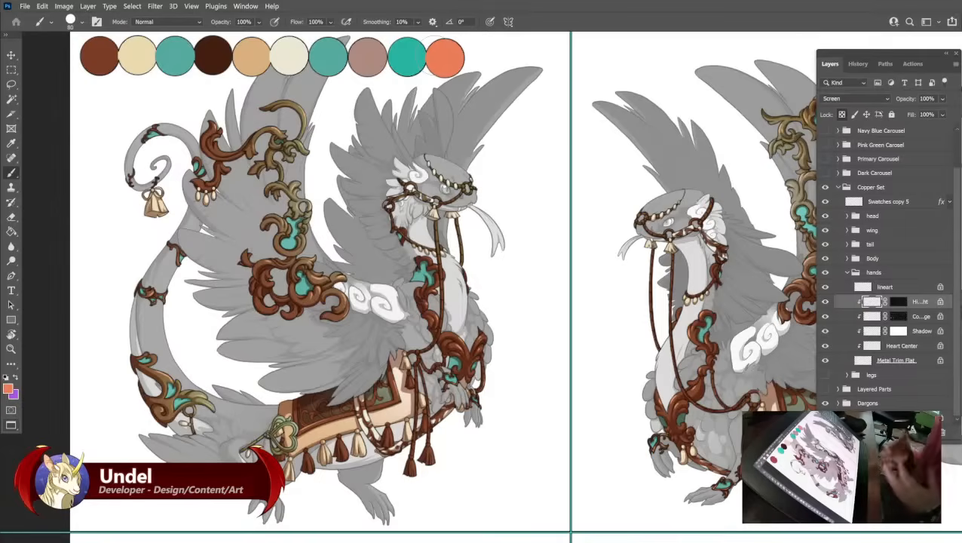
Show the legs group and fill its Metal Trim Flat layer with the reddish-brown swatch color.
left_click(846, 273)
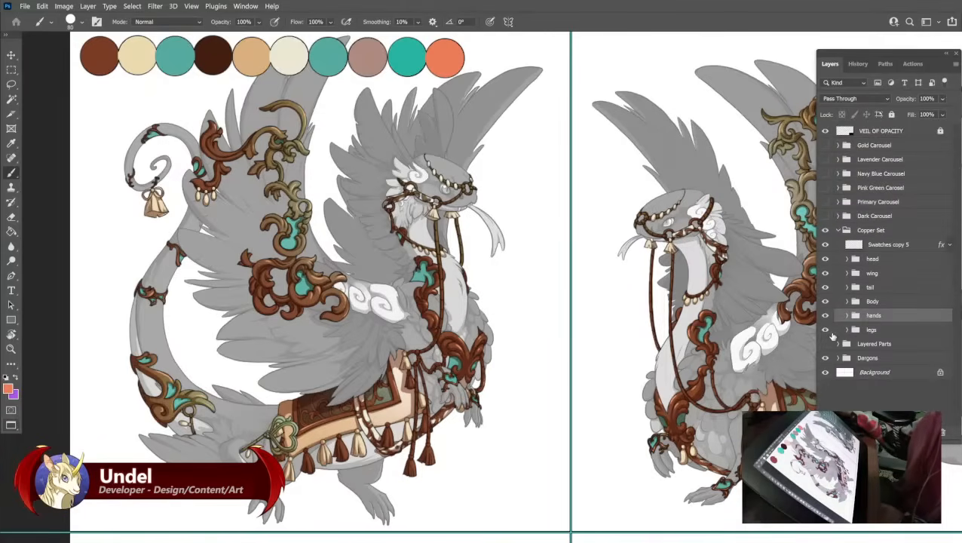
left_click(847, 330)
scroll(865, 317, "down", 3)
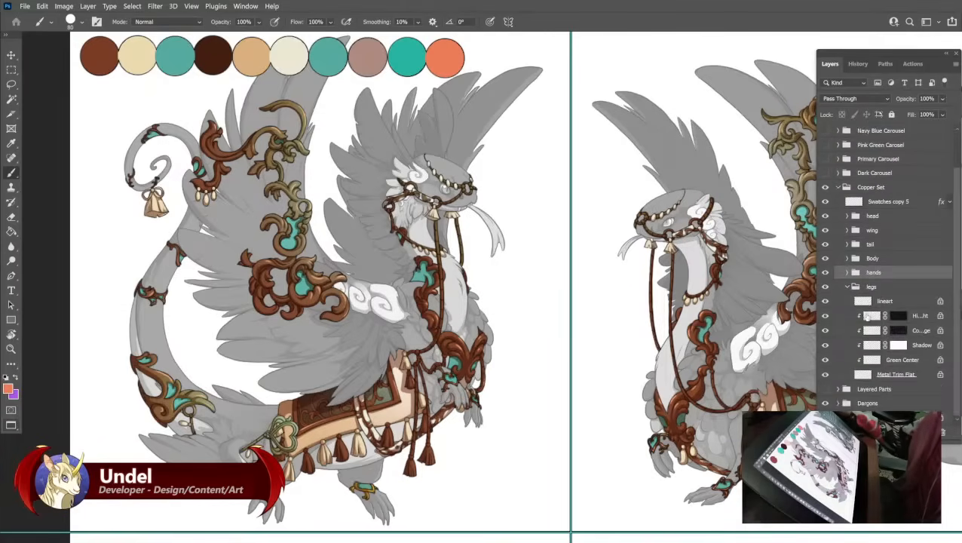
left_click(891, 375)
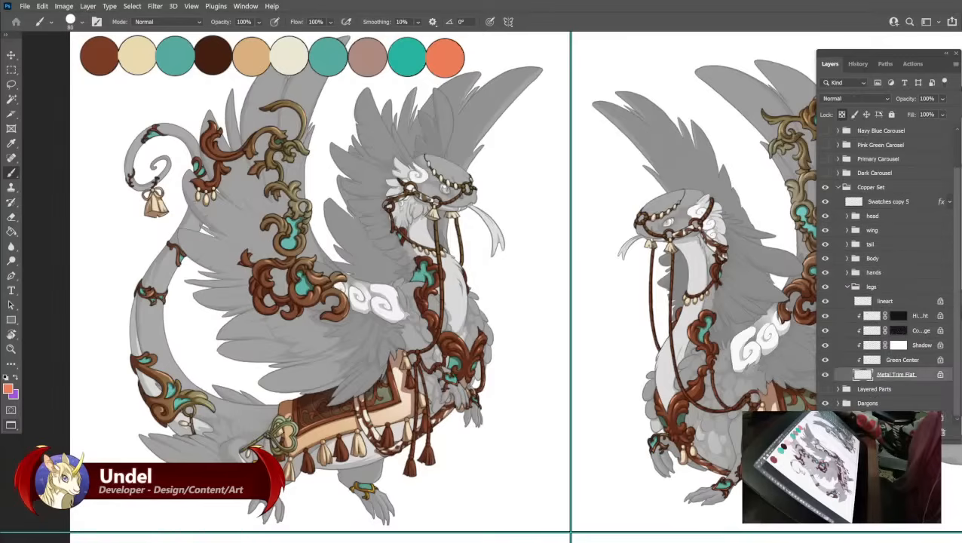
left_click(105, 58, "alt")
key("shift+BackSpace")
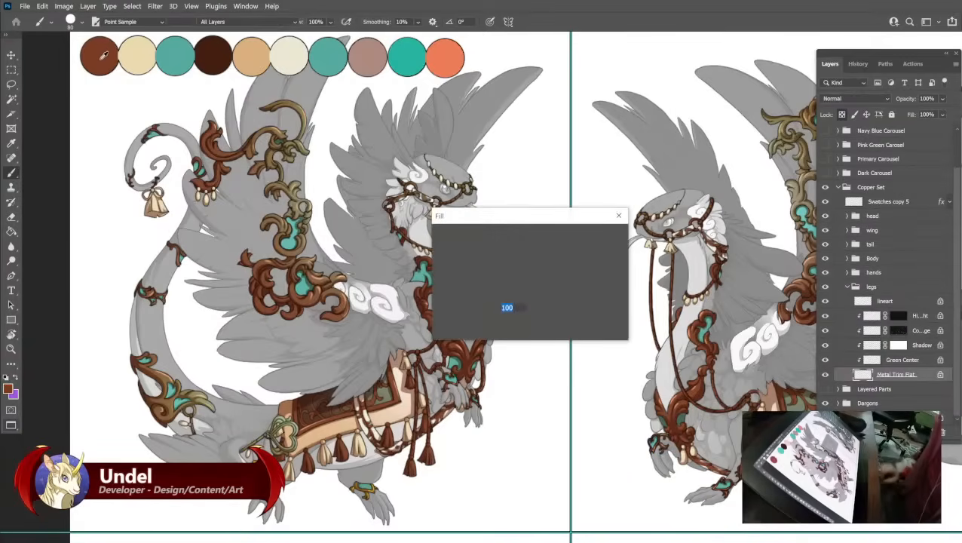
key("Return")
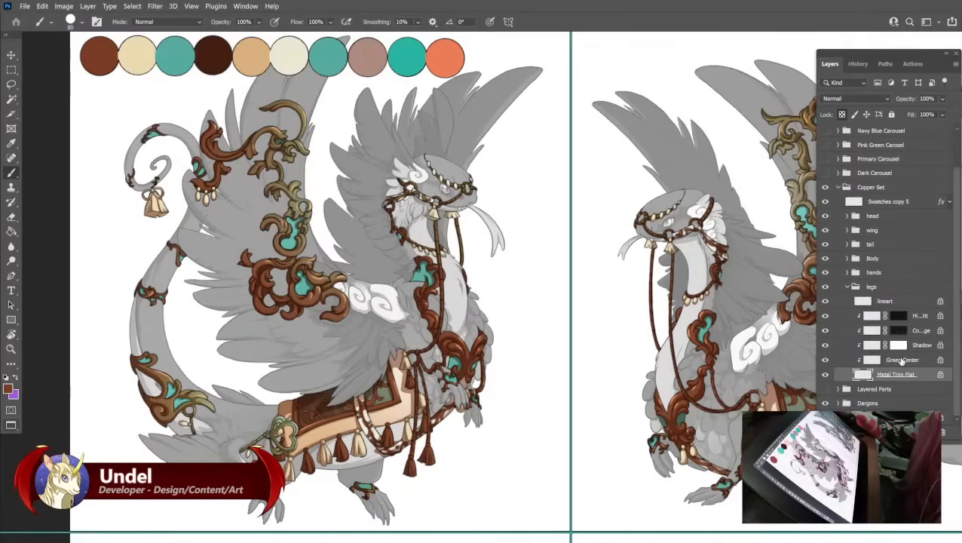
Fill the legs' Green Center layer with the muted teal swatch color and their Shadow layer with the mauve one.
left_click(900, 360)
left_click(184, 53, "alt")
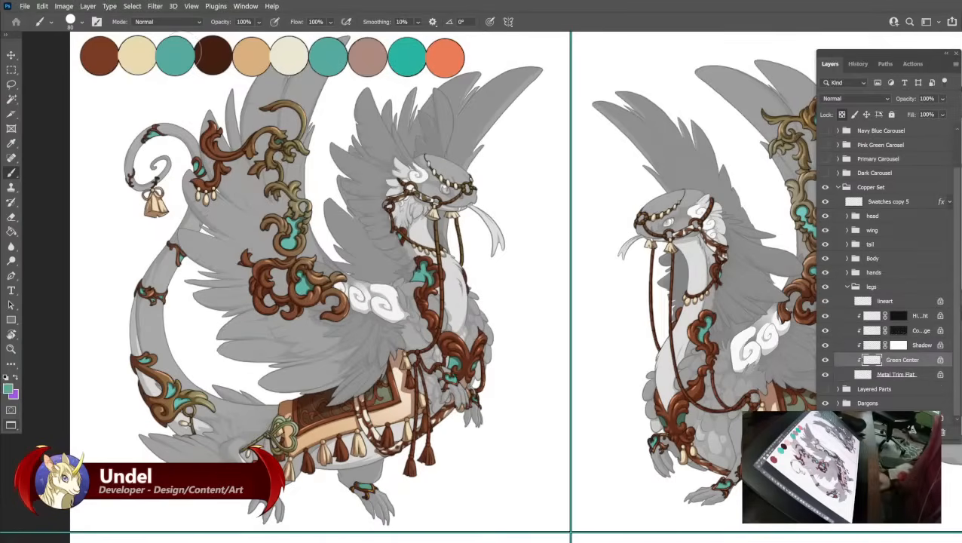
key("shift+BackSpace")
key("Return")
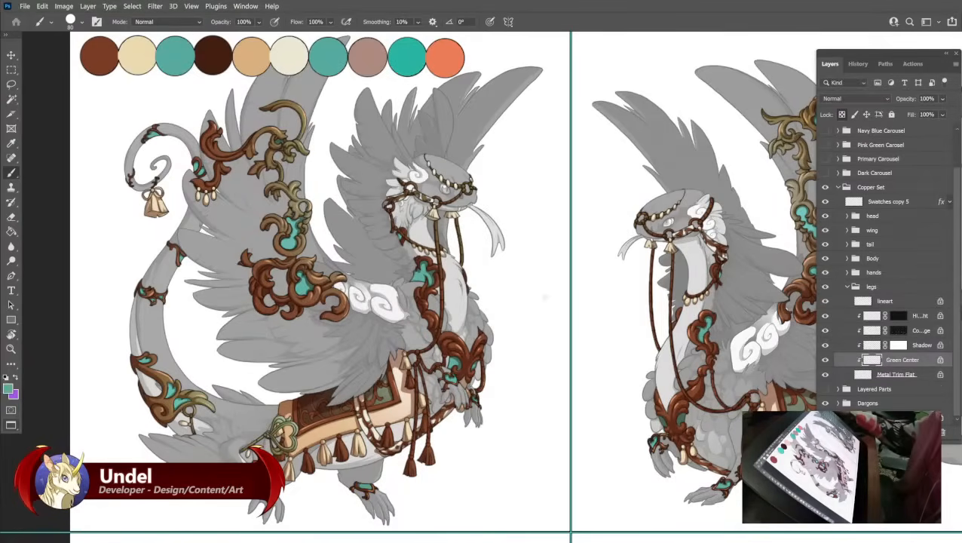
left_click(874, 345)
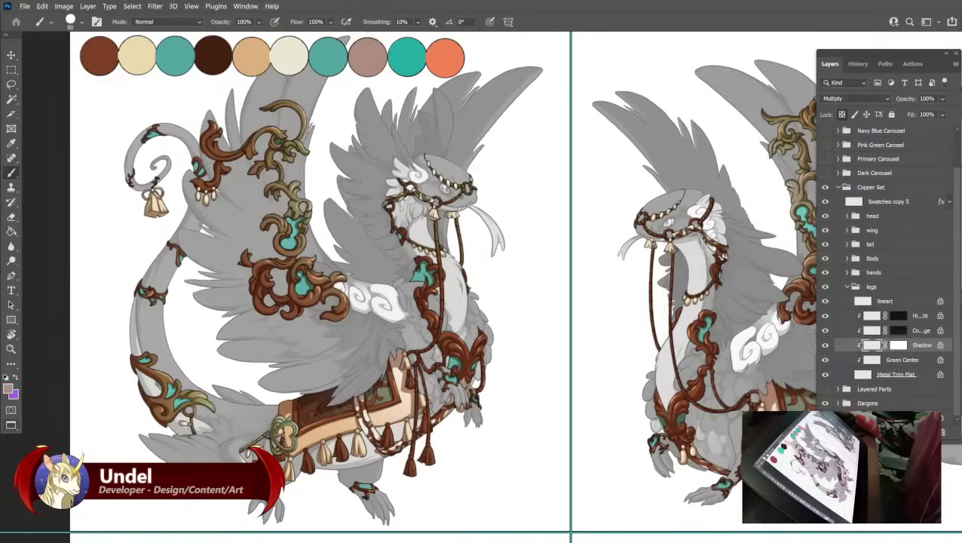
key("shift+BackSpace")
key("Return")
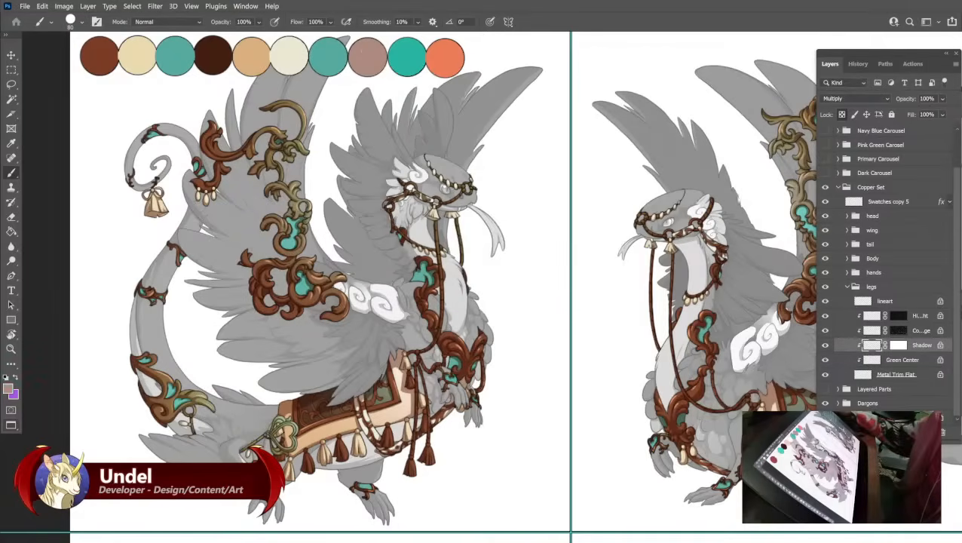
Fill the legs' Color Dodge layer with the bright teal swatch color and their highlight layer with the coral orange one.
left_click(873, 330)
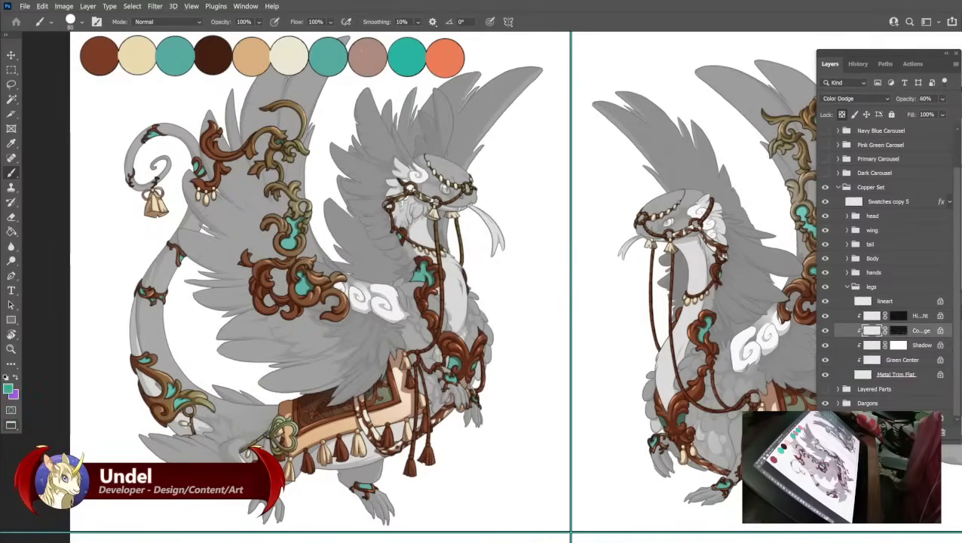
left_click(416, 55, "alt")
key("shift+BackSpace")
key("Return")
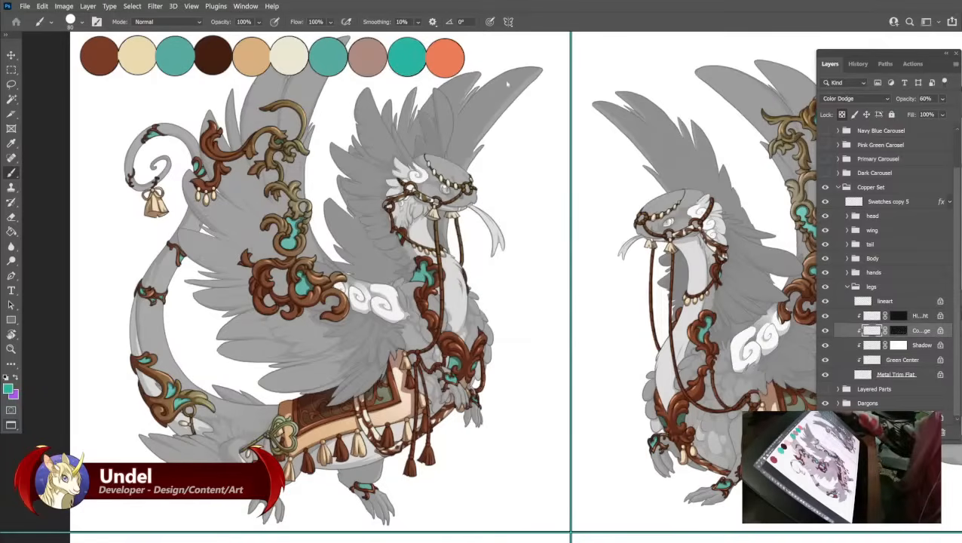
left_click(854, 314)
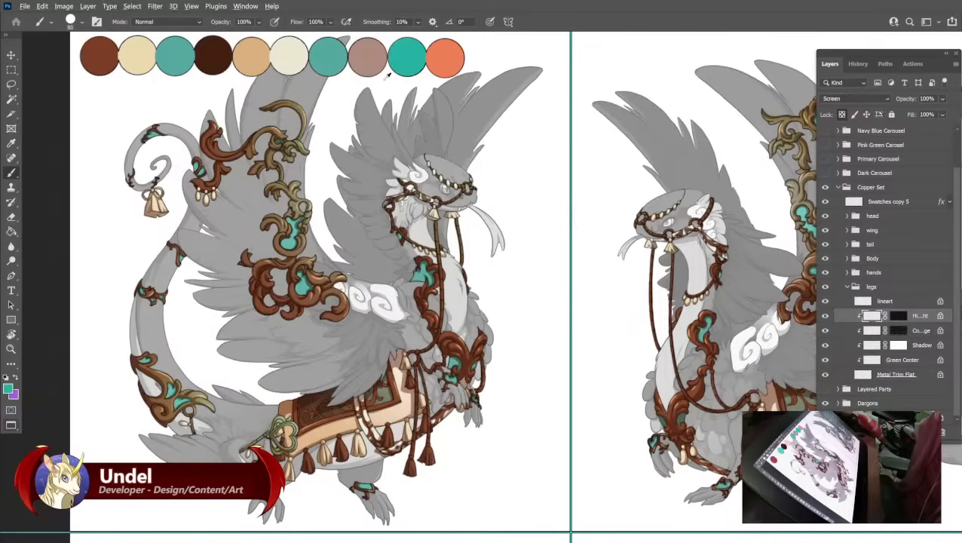
left_click(447, 51, "alt")
key("shift+BackSpace")
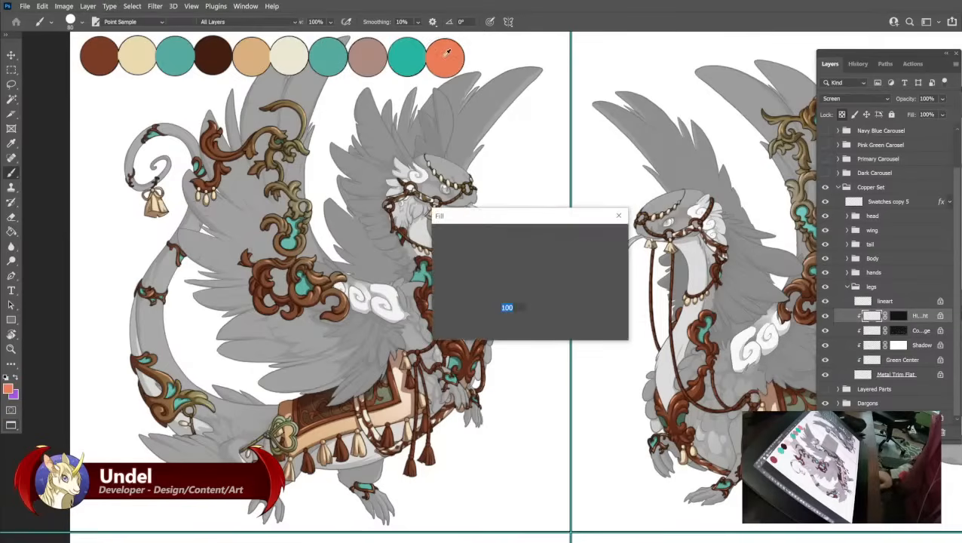
key("Return")
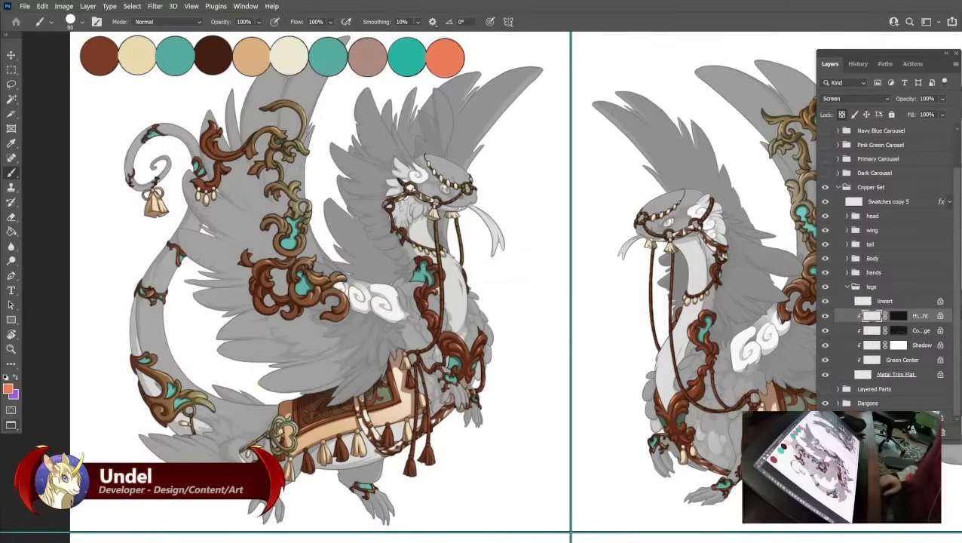
Examine the copper recolor across all the dragon poses on the sheet.
key("ctrl+minus")
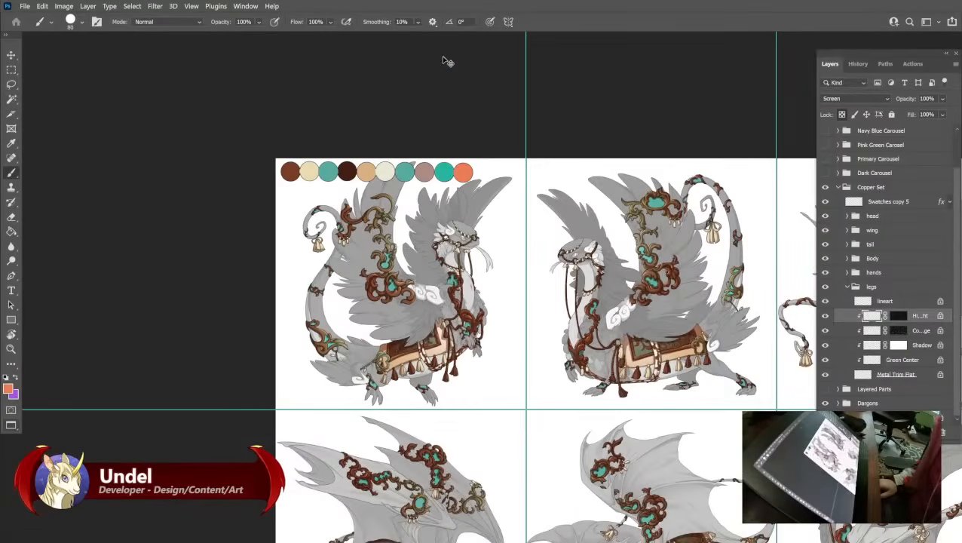
key("ctrl+minus")
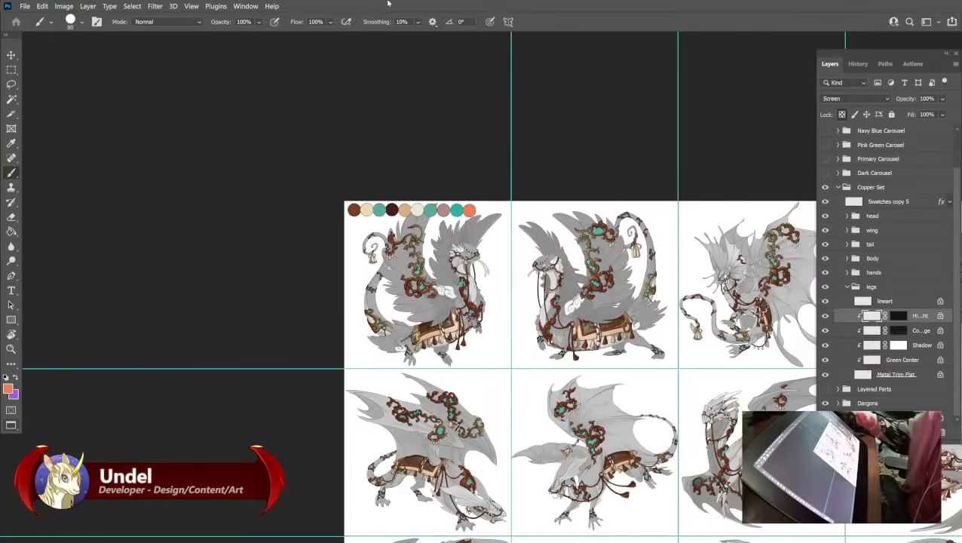
left_click_drag(592, 367, 408, 330)
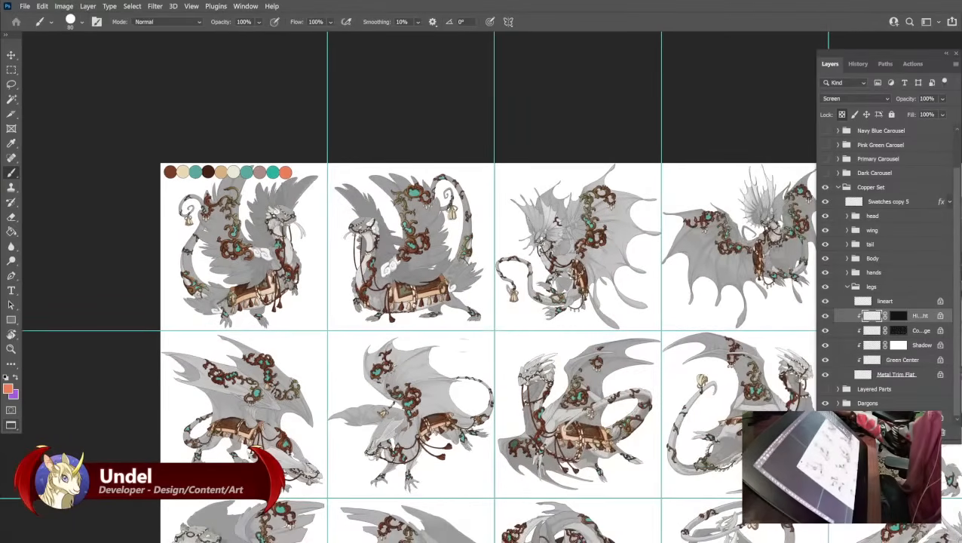
left_click_drag(665, 382, 469, 332)
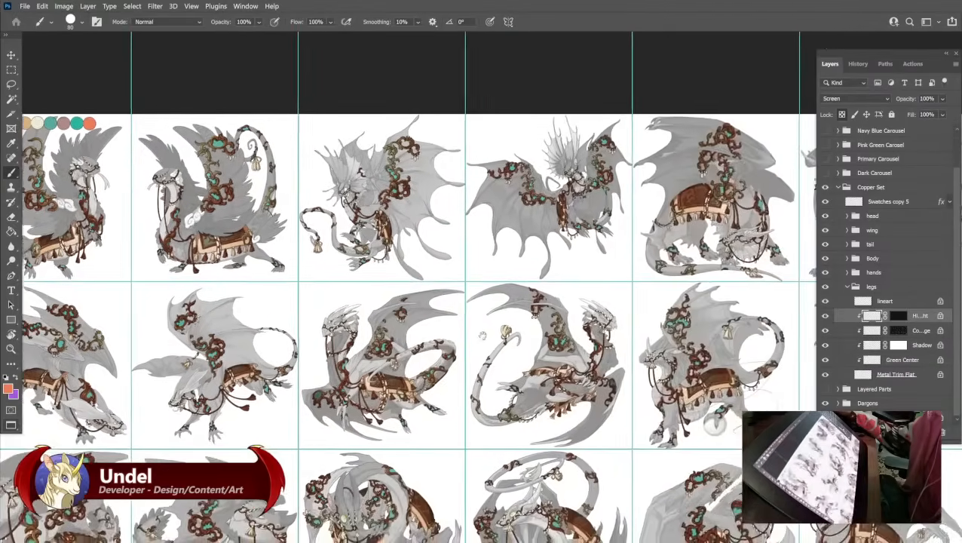
left_click_drag(683, 362, 458, 323)
left_click_drag(588, 331, 342, 301)
left_click_drag(437, 400, 467, 296)
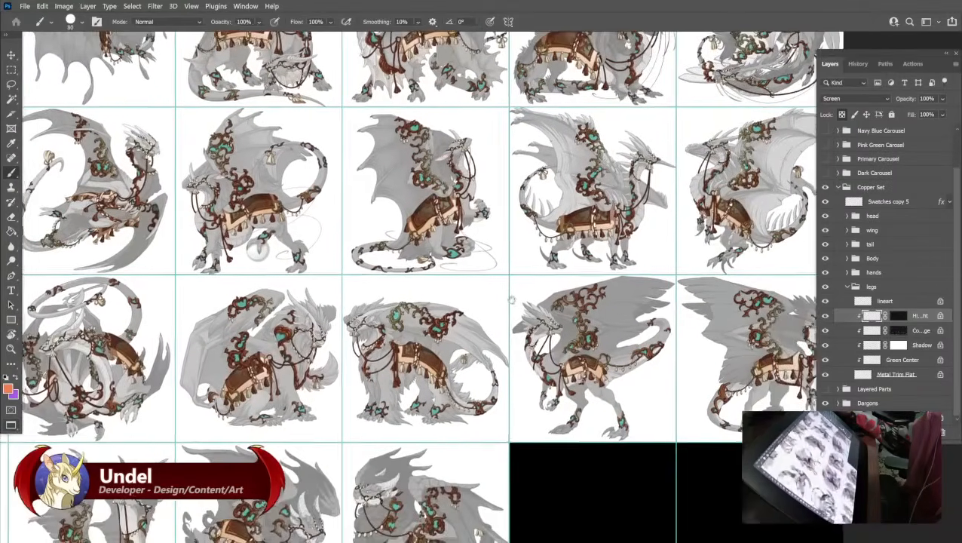
left_click_drag(230, 326, 500, 237)
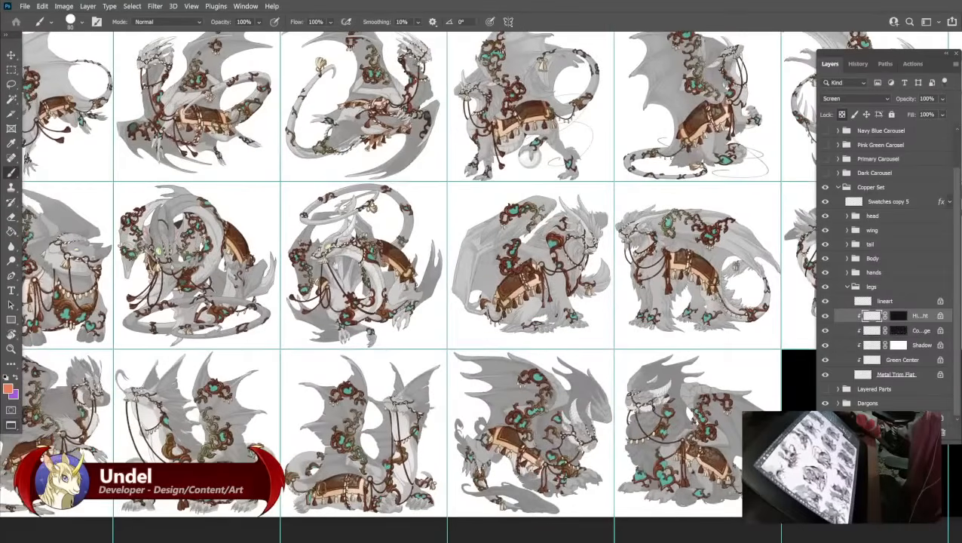
left_click_drag(280, 273, 449, 276)
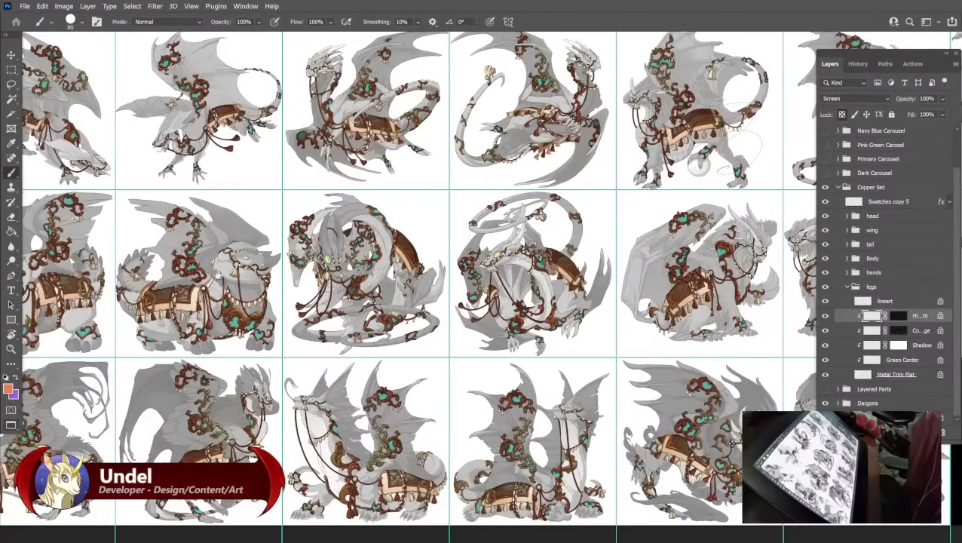
Examine the recolored ornaments on the dragons in each row of the sheet, ending at the color swatches.
left_click_drag(217, 275, 400, 277)
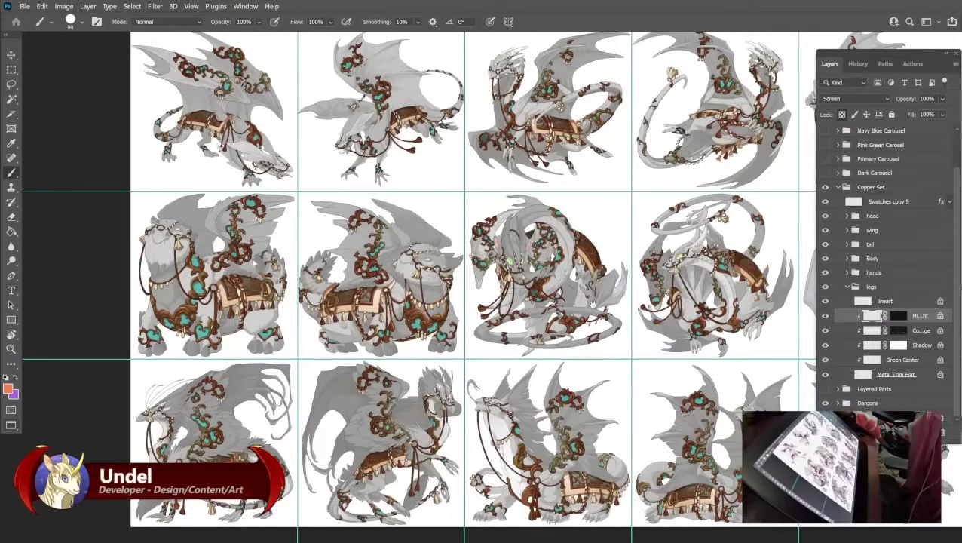
left_click_drag(591, 301, 485, 297)
left_click_drag(625, 300, 437, 297)
mouse_move(603, 283)
left_mouse_down()
mouse_move(386, 306)
mouse_move(863, 299)
left_mouse_up()
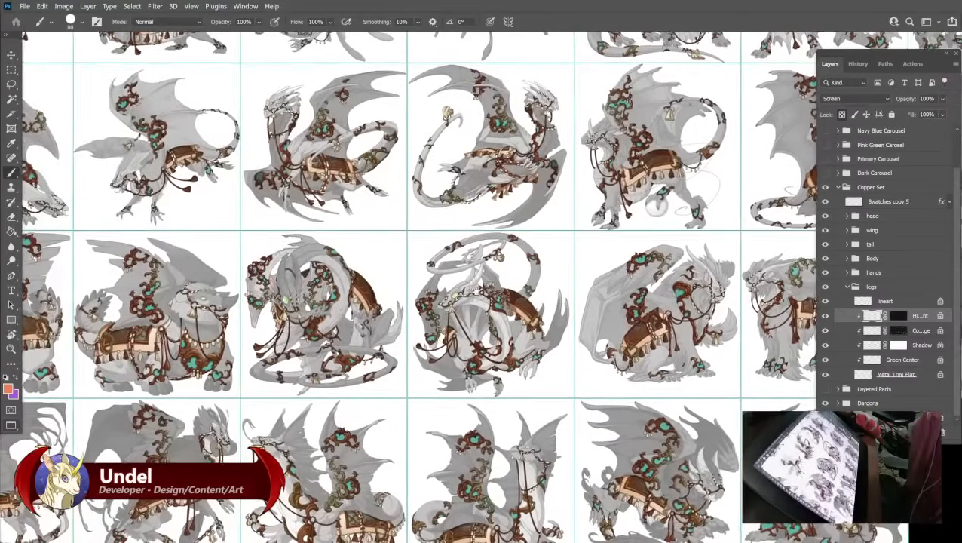
left_click_drag(479, 289, 559, 286)
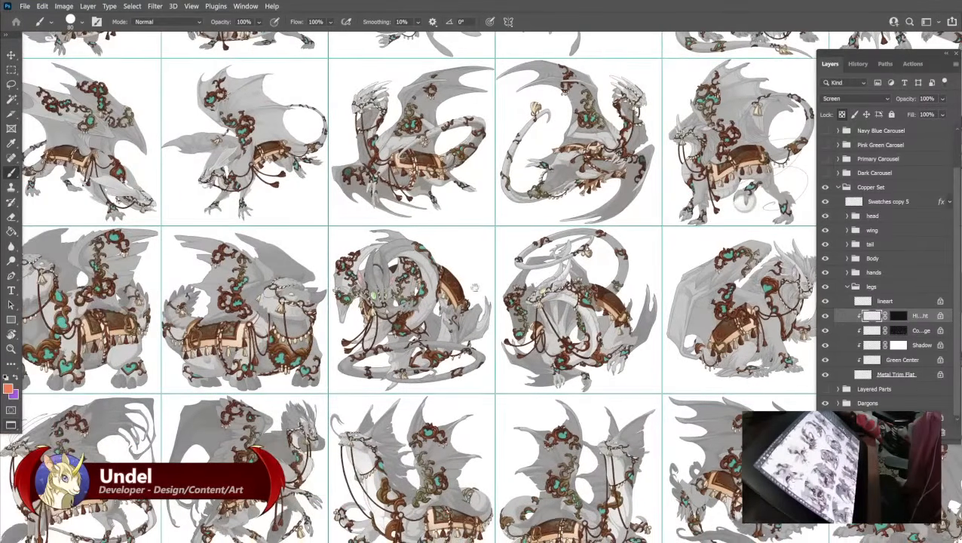
left_click_drag(329, 285, 517, 341)
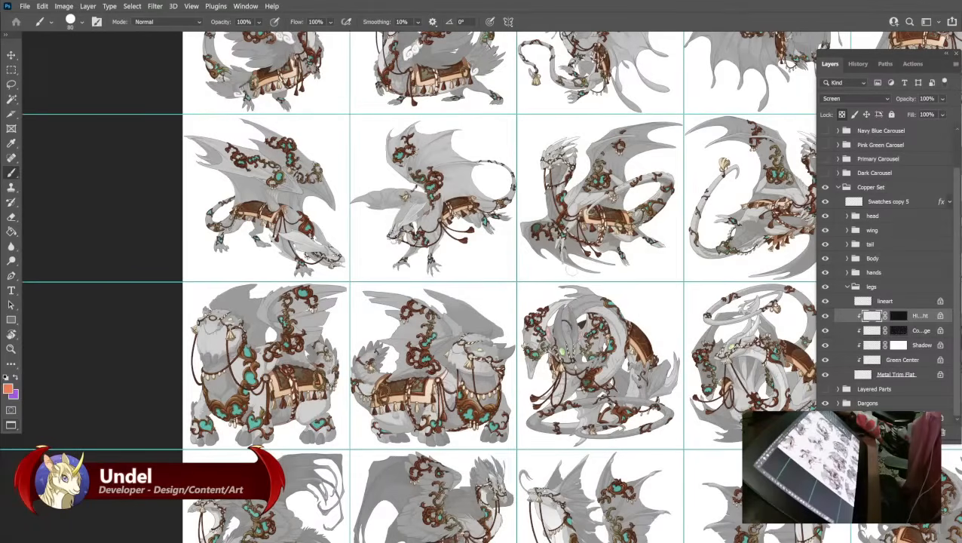
left_click_drag(607, 267, 393, 302)
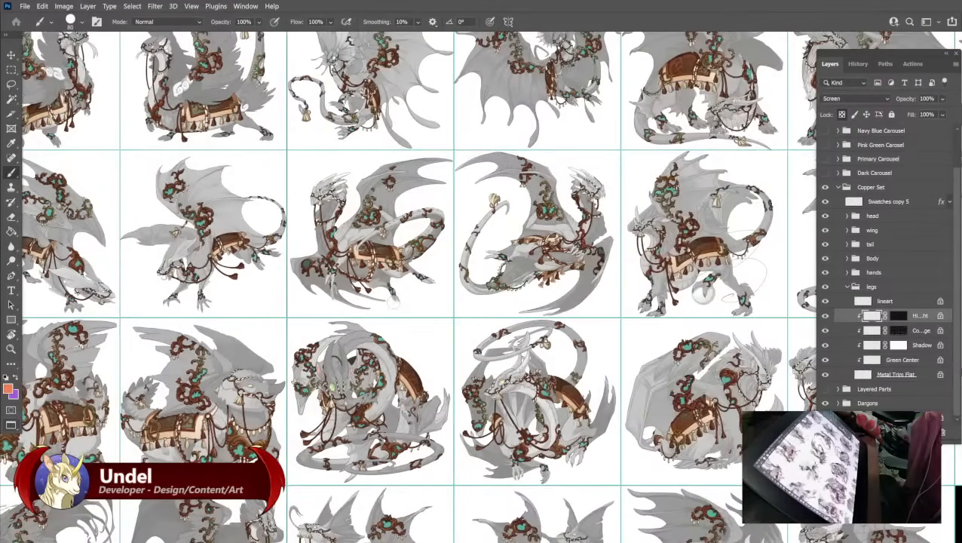
left_click_drag(702, 293, 417, 309)
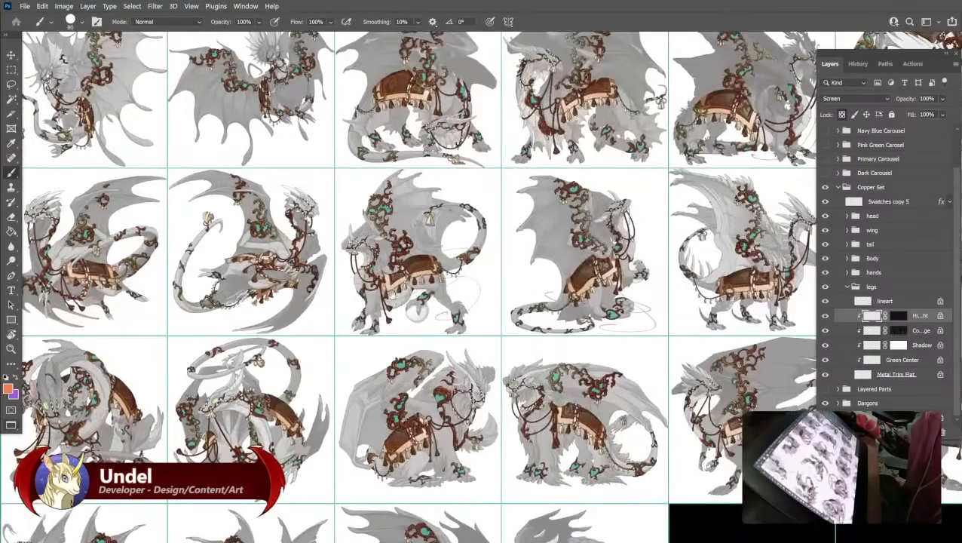
left_click_drag(658, 296, 374, 352)
left_click_drag(314, 338, 359, 337)
left_click_drag(178, 367, 609, 381)
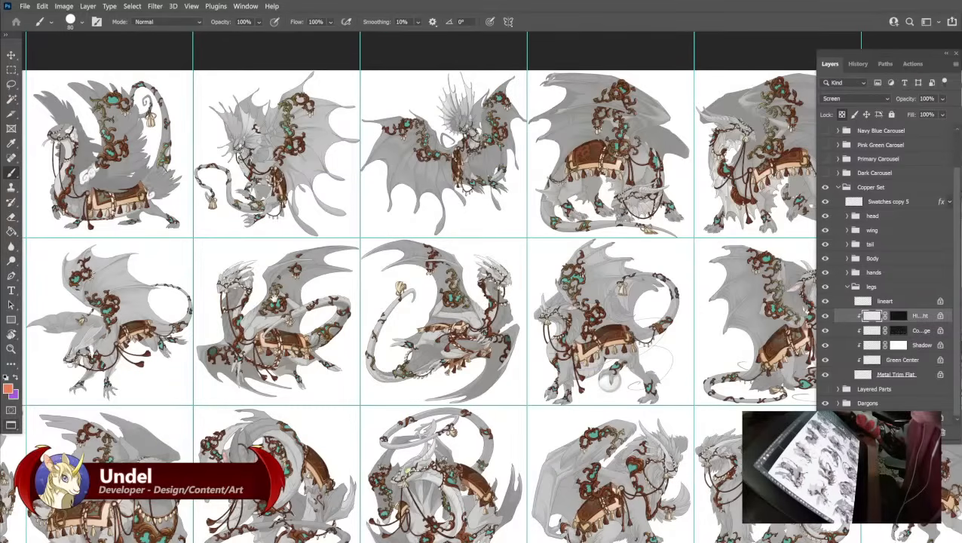
left_click_drag(274, 299, 467, 306)
left_click_drag(319, 280, 489, 291)
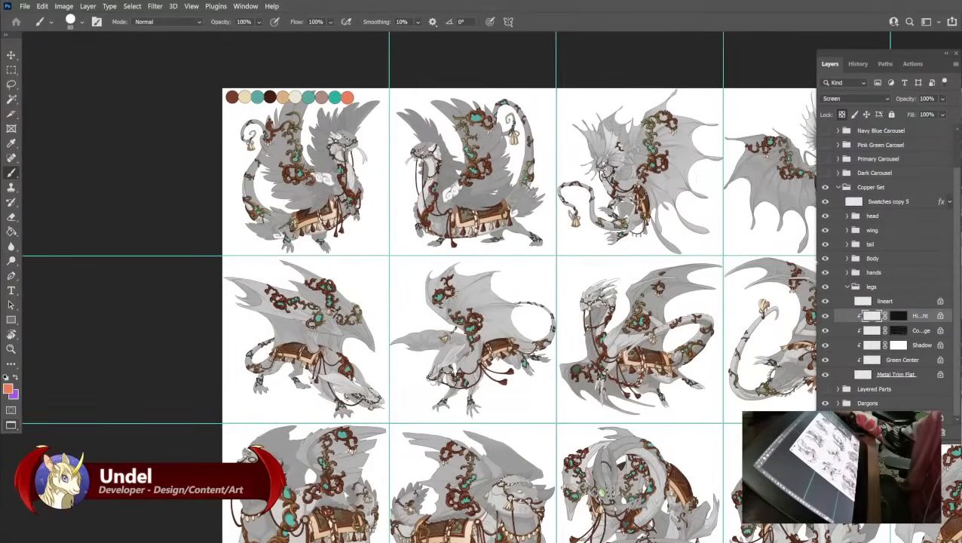
Collapse the legs group and the Copper Set group, and hide the Copper Set.
left_click(847, 288)
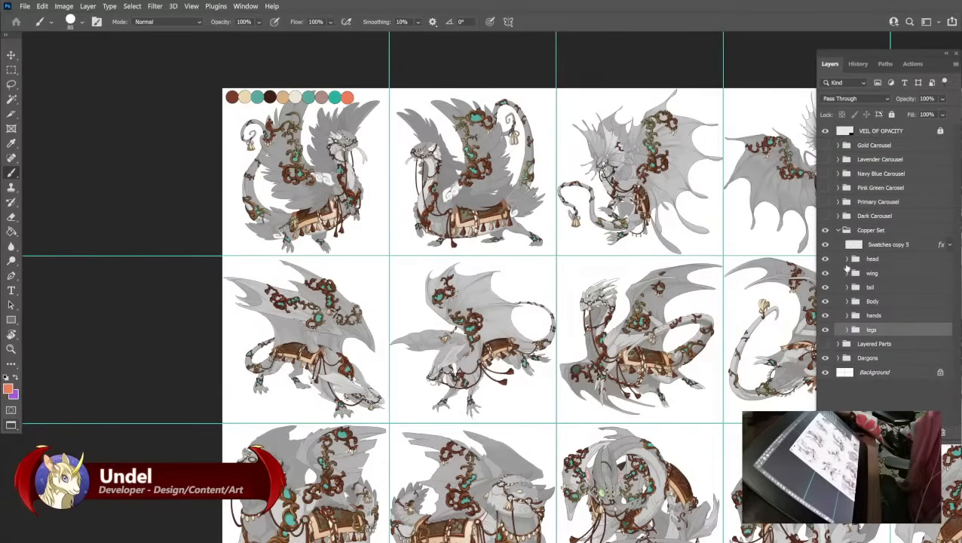
left_click(837, 231)
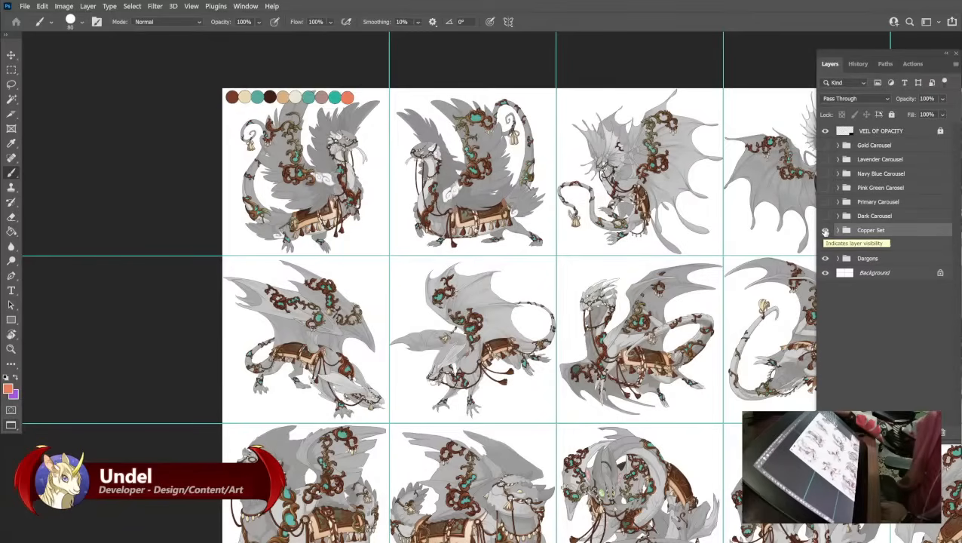
left_click(824, 231)
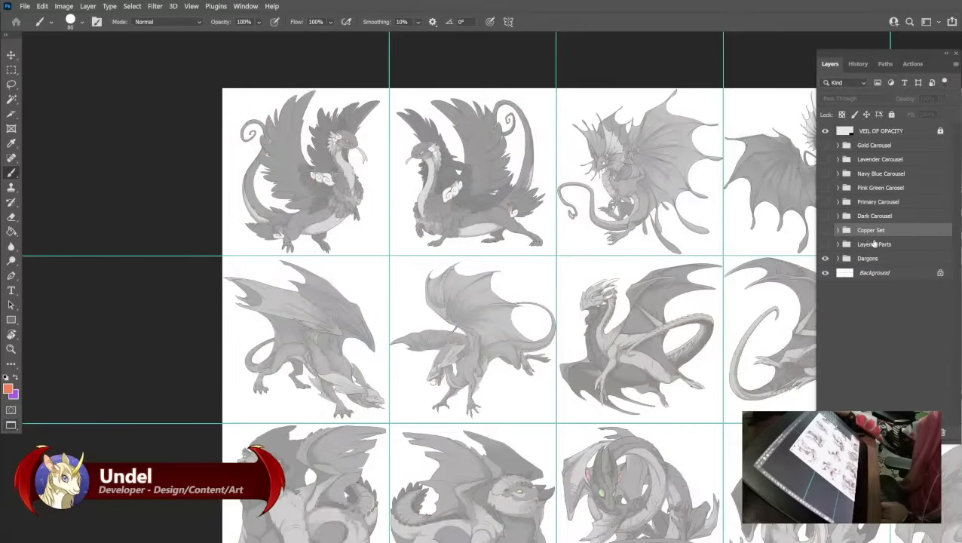
Duplicate the Layered Parts group, make the duplicate visible and expand it to list its part groups.
left_click(873, 243)
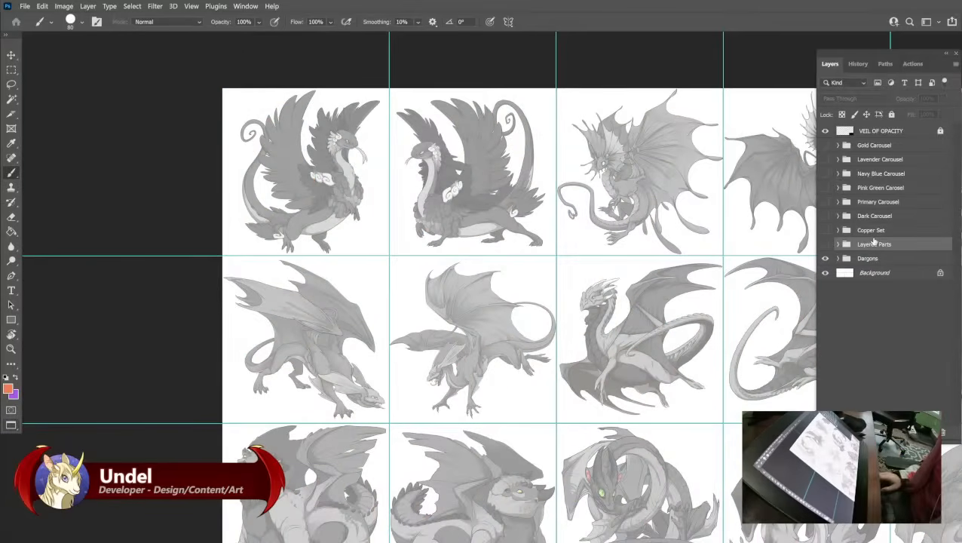
key("ctrl+j")
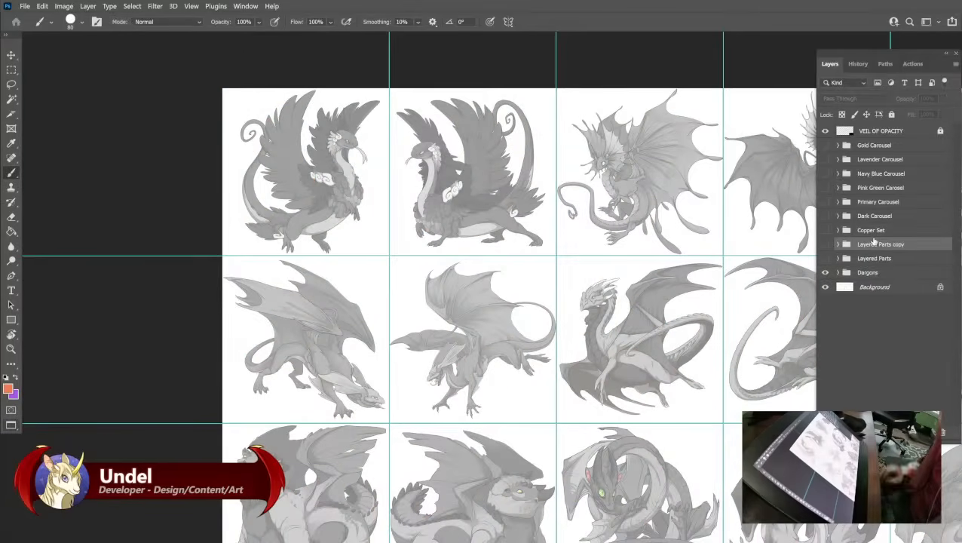
left_click(825, 245)
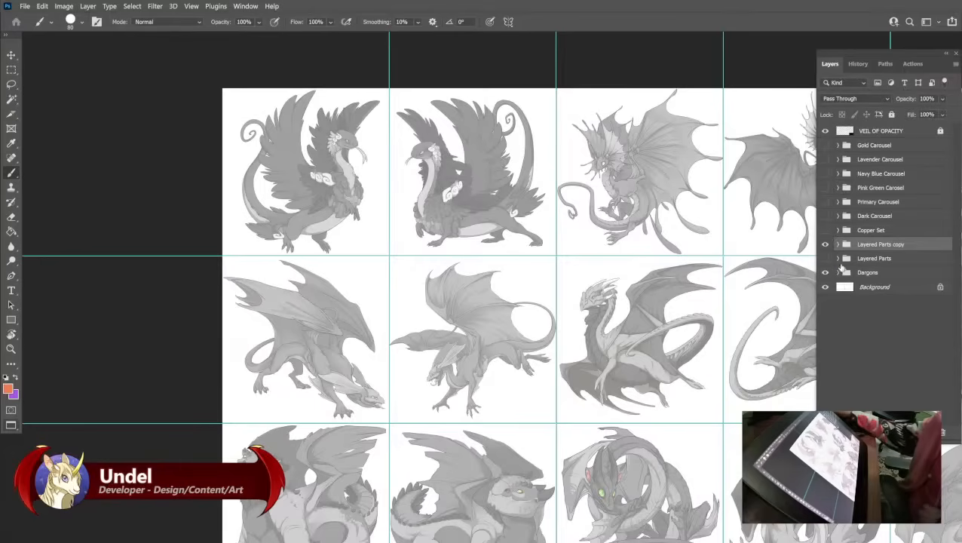
left_click(838, 246)
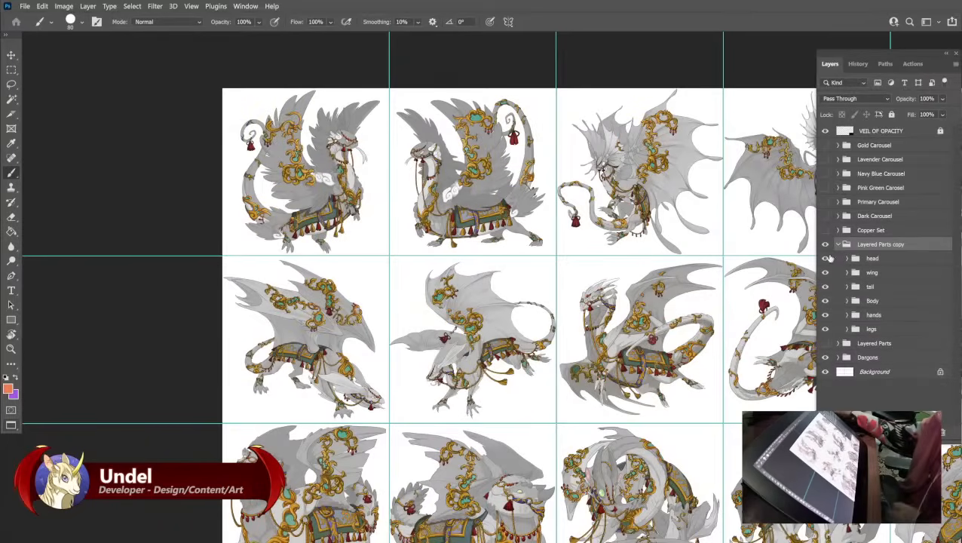
left_click_drag(401, 271, 459, 316)
left_click_drag(383, 266, 411, 279)
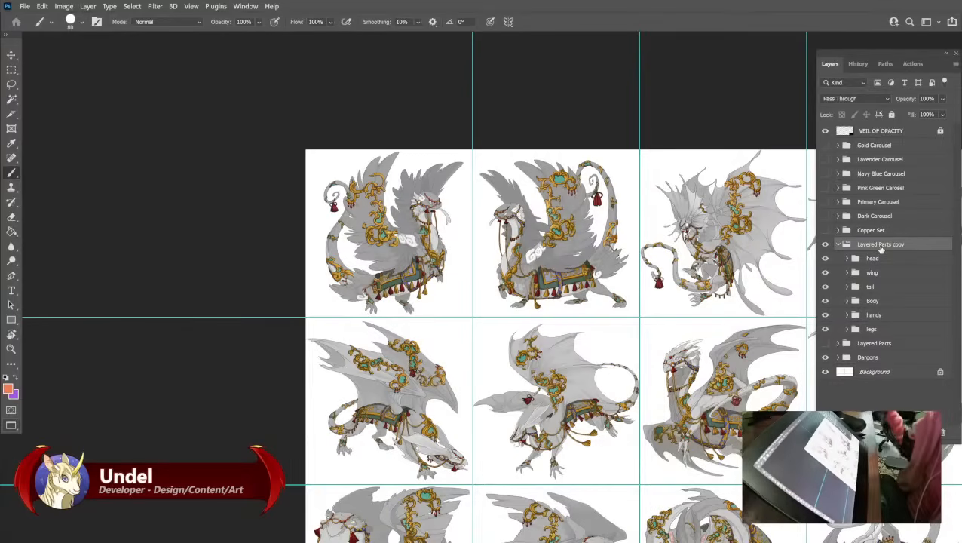
Hide the head, wing, tail, hands and legs groups in the Layered Parts copy, leaving only Body shown.
left_click(825, 272)
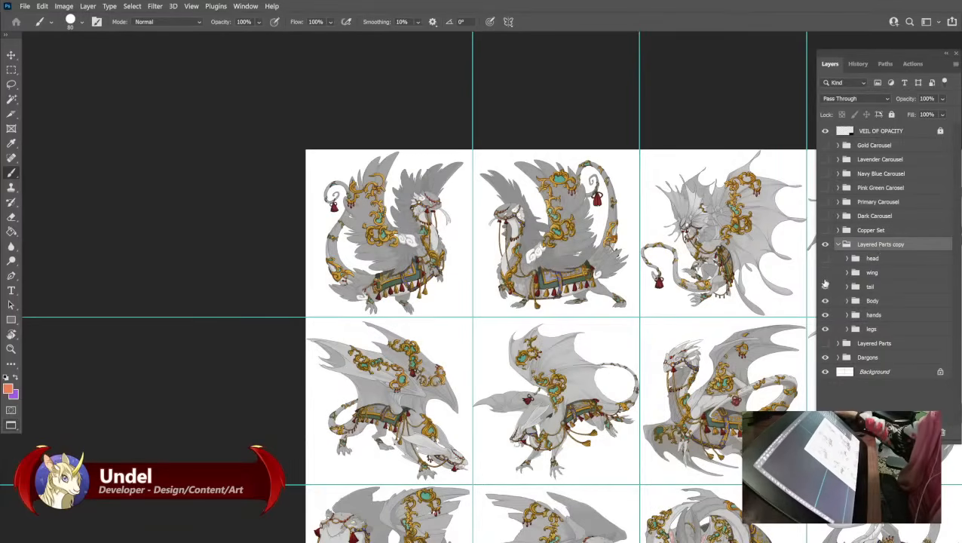
left_click(825, 286)
left_click(825, 315)
left_click(824, 329)
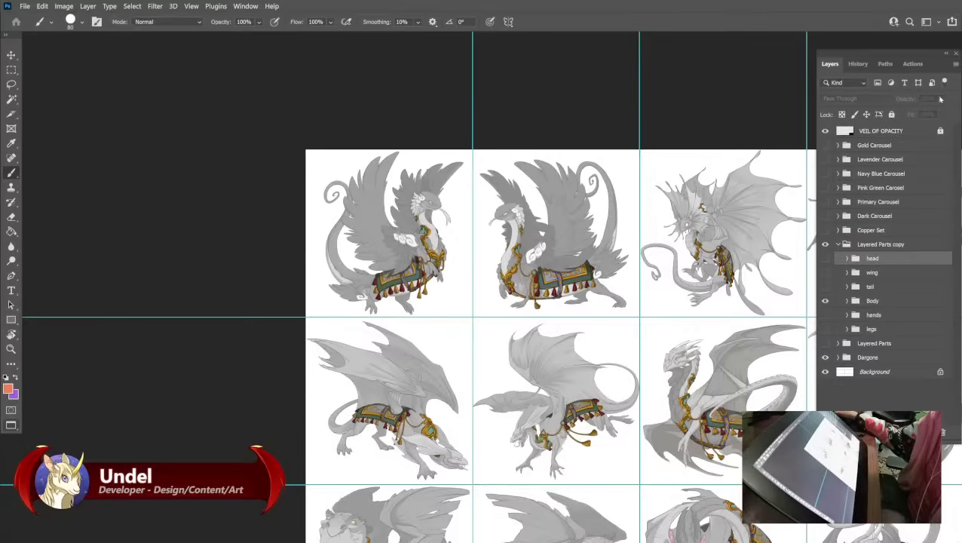
right_click(878, 261)
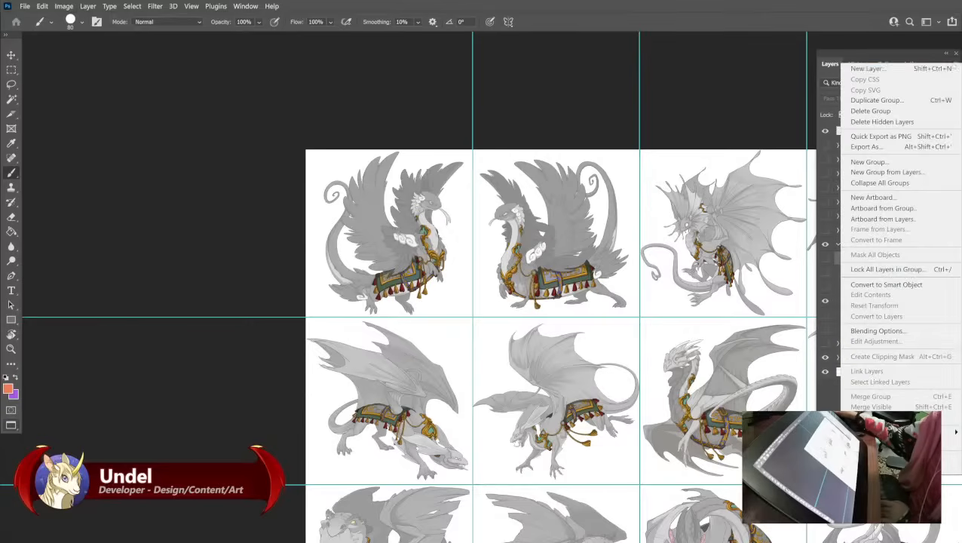
left_click(825, 290)
Duplicate the Copper Set's swatches layer and move the duplicate into the Layered Parts copy group above head.
left_click(837, 230)
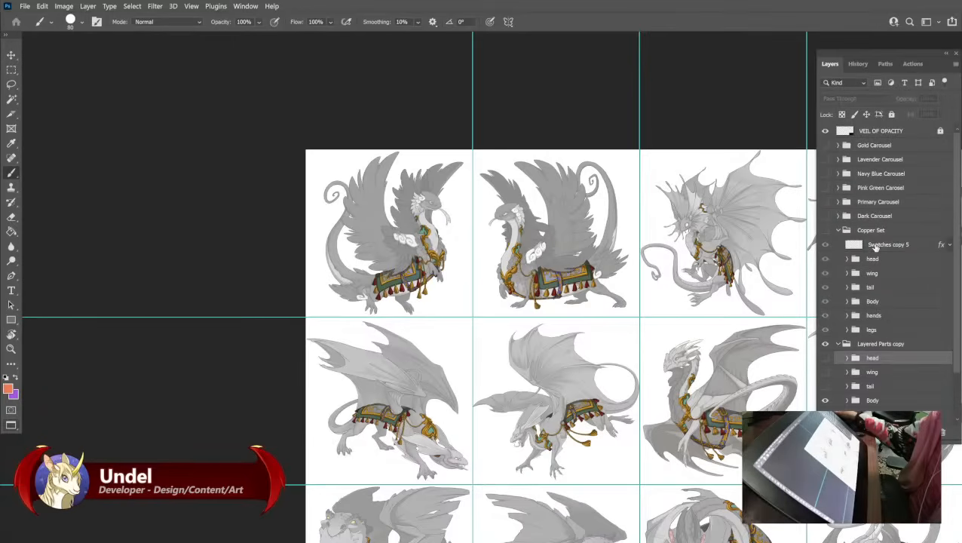
left_click(894, 246)
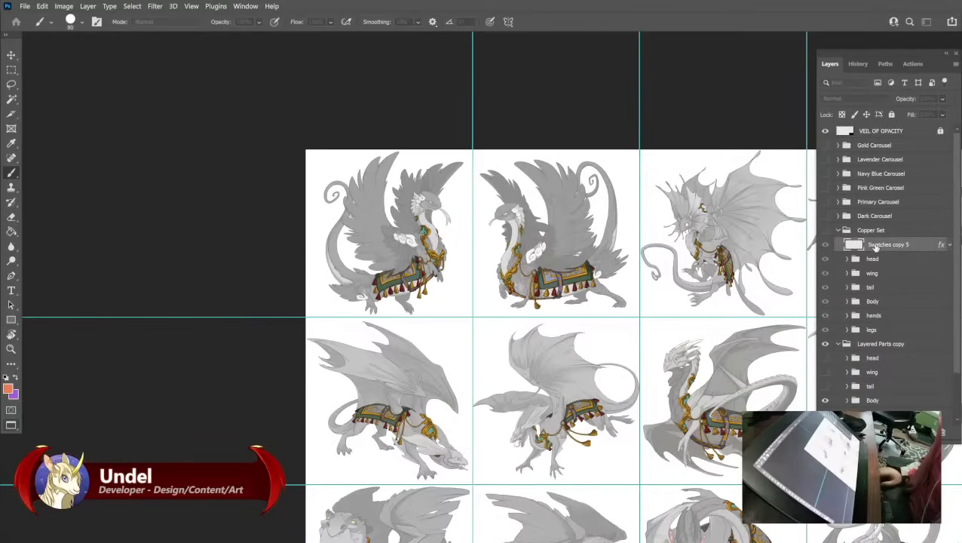
key("ctrl+j")
left_click_drag(874, 246, 859, 358)
left_click(837, 230)
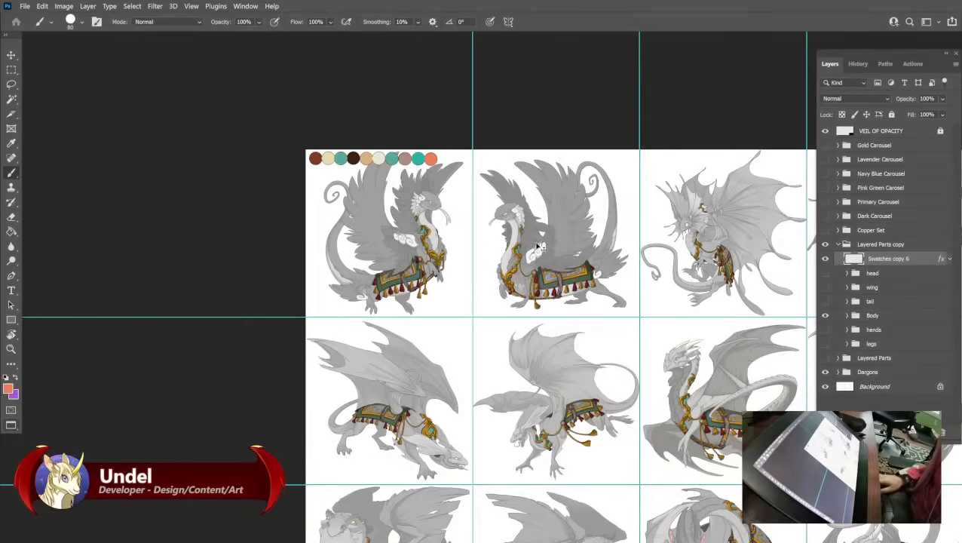
Expand the Body group and hide all its layers except lineart and Metal Trim Flat.
scroll(539, 247, "up", 5)
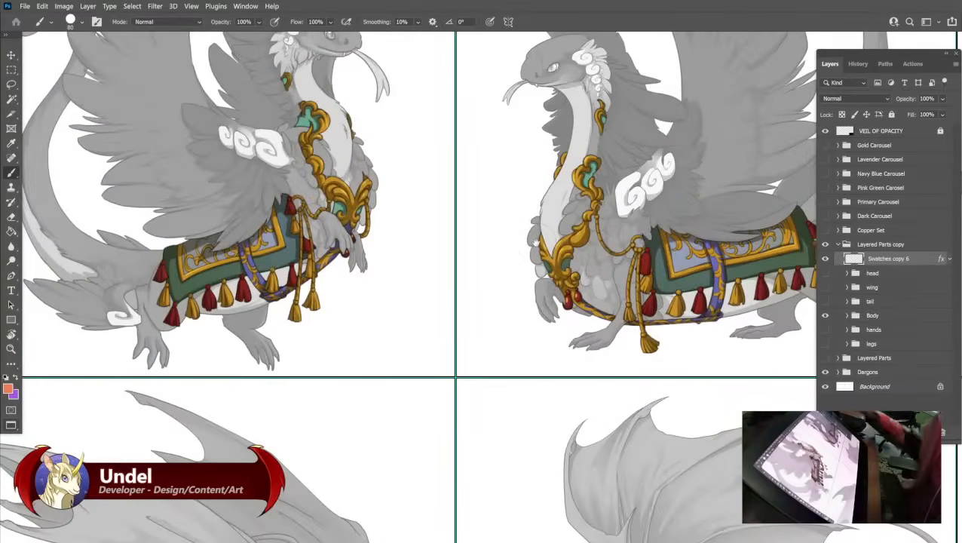
left_click_drag(283, 139, 460, 312)
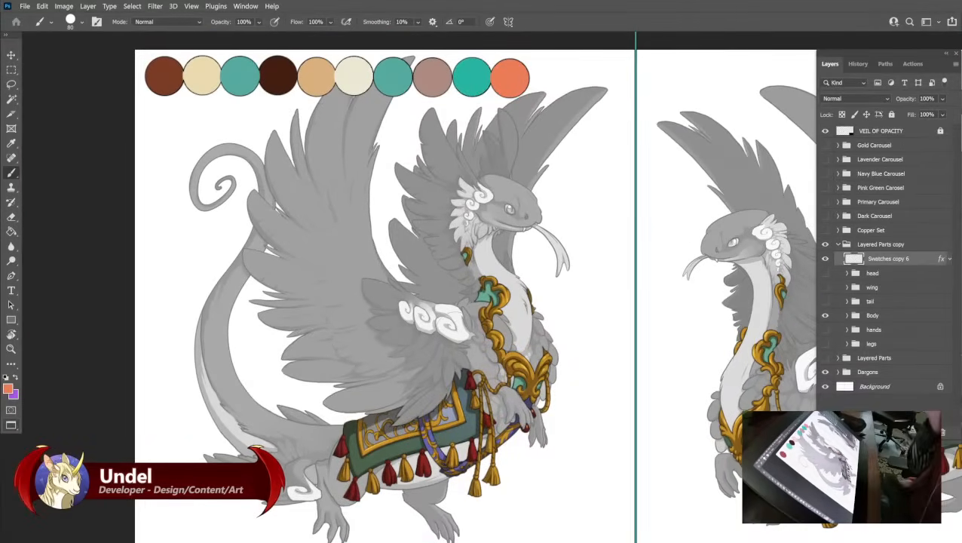
left_click(846, 315)
scroll(822, 324, "down", 5)
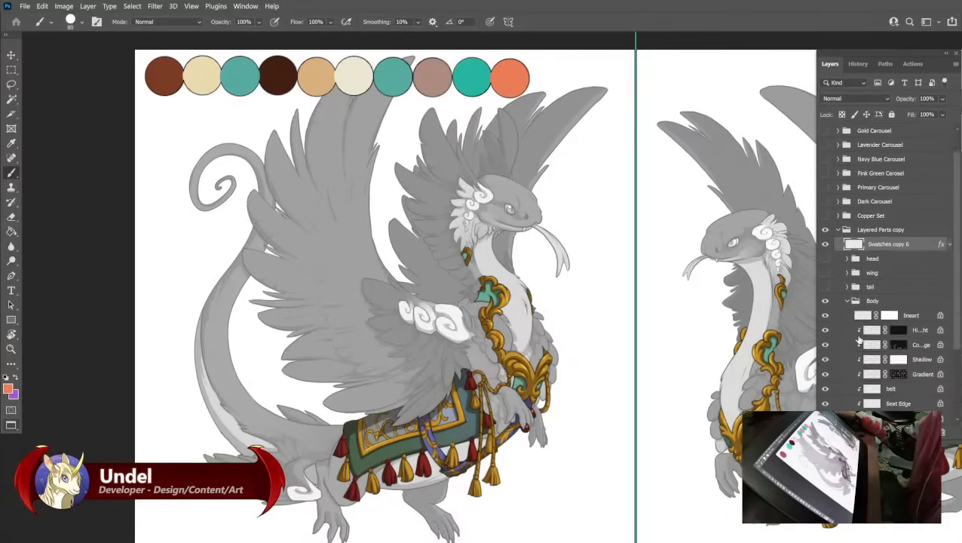
left_click(825, 331)
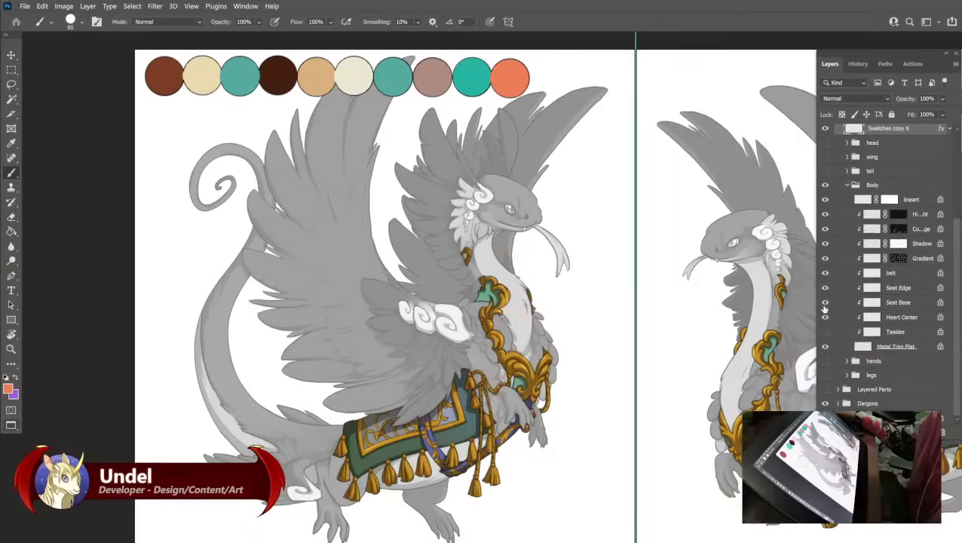
left_click_drag(824, 273, 824, 215)
left_click_drag(586, 287, 589, 296)
Select the whole row of copper color circles with a rectangular marquee and clear it from the duplicated swatches layer.
left_click(13, 70)
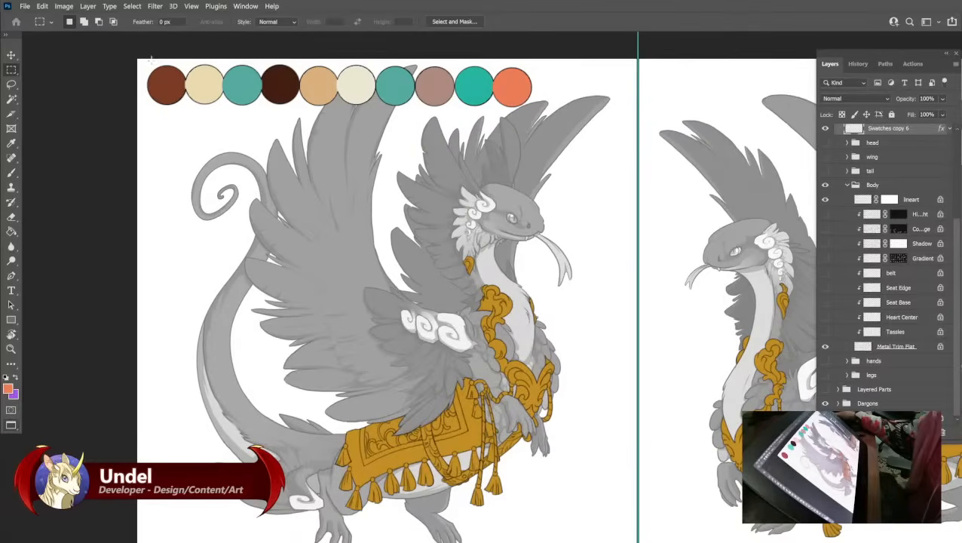
left_click_drag(128, 58, 537, 113)
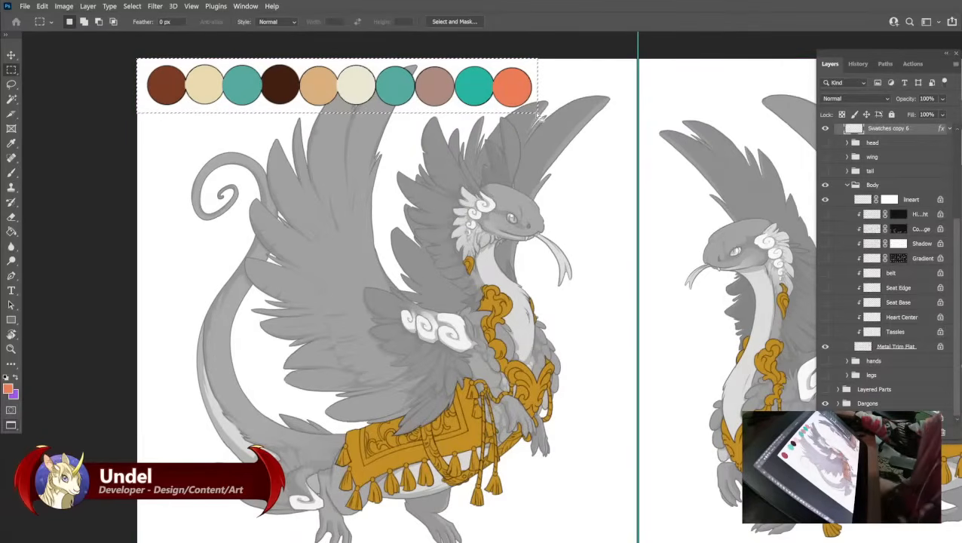
key("Delete")
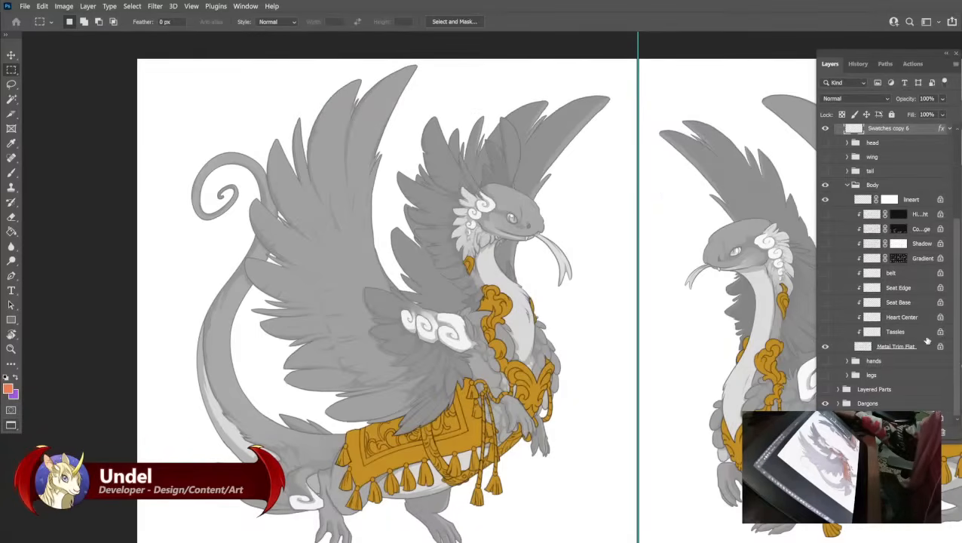
Make the Body group's Metal Trim Flat the active layer and save the document.
left_click(890, 350)
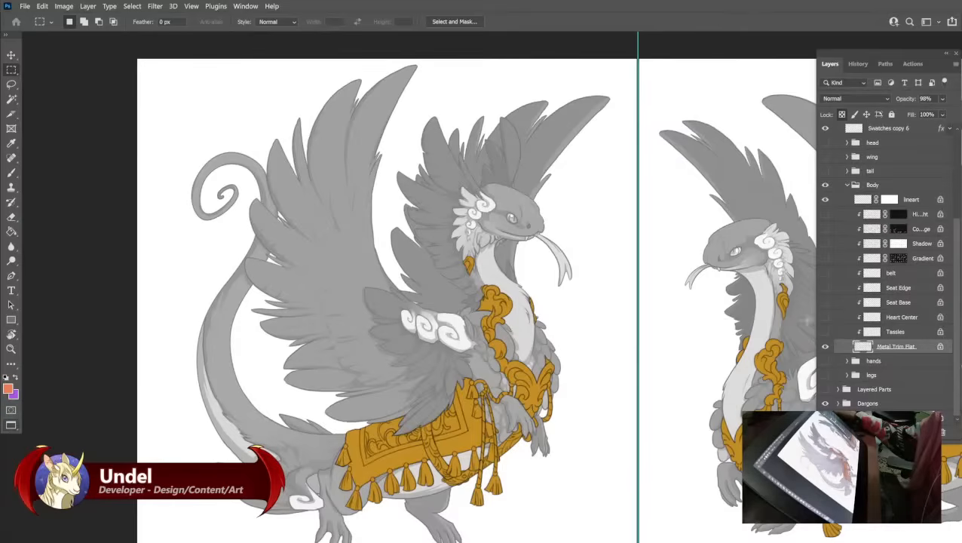
left_click(25, 6)
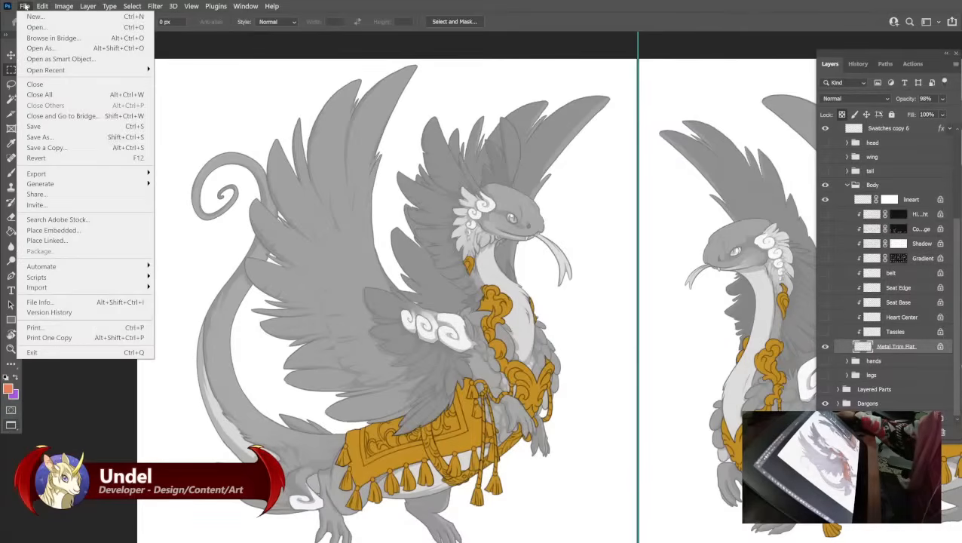
left_click(59, 126)
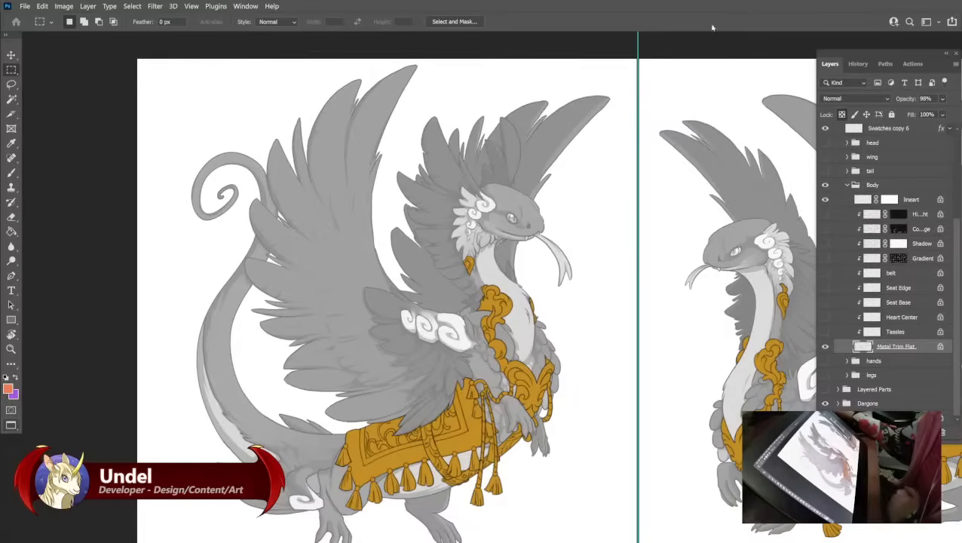
Fill the Body group's Metal Trim Flat layer with light gray b3b3b3, keeping its transparent areas locked.
left_click(7, 389)
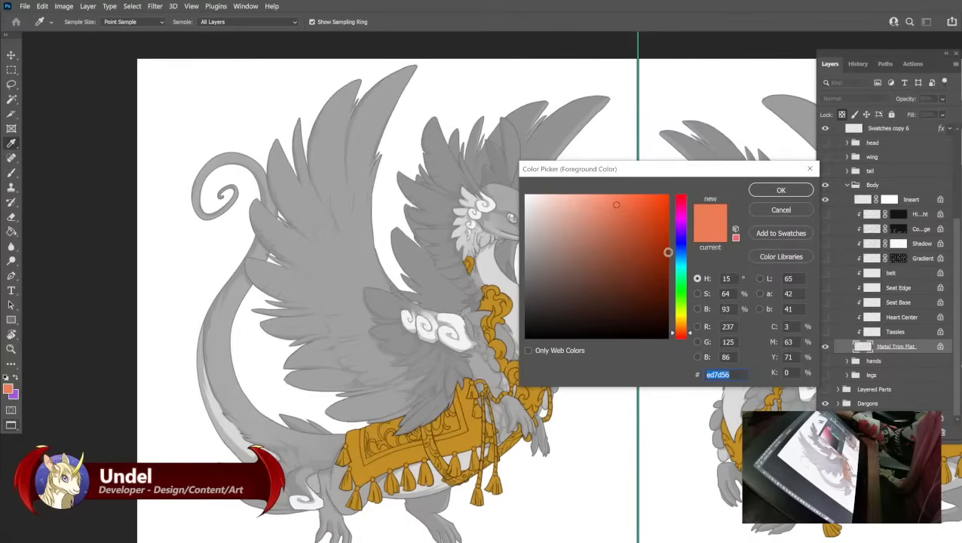
left_click(525, 263)
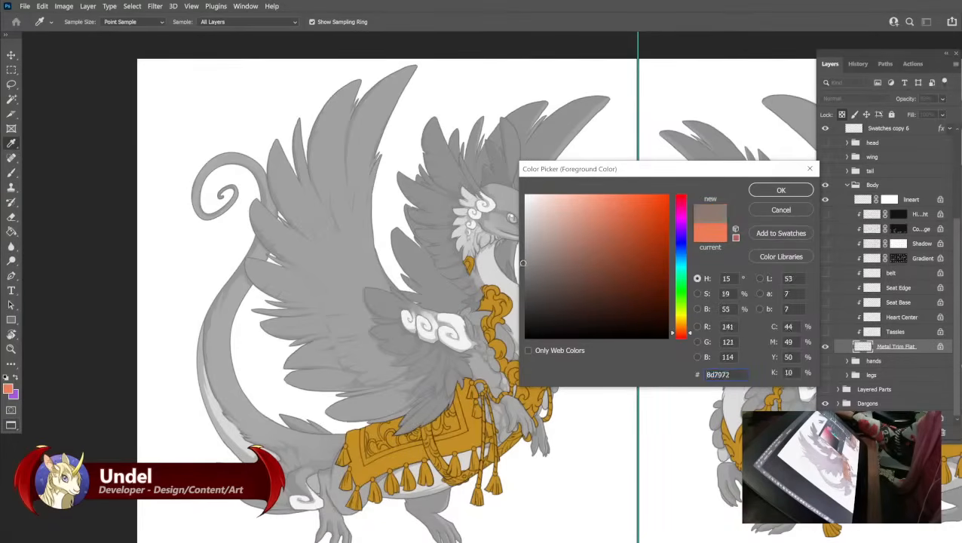
left_click_drag(525, 262, 526, 239)
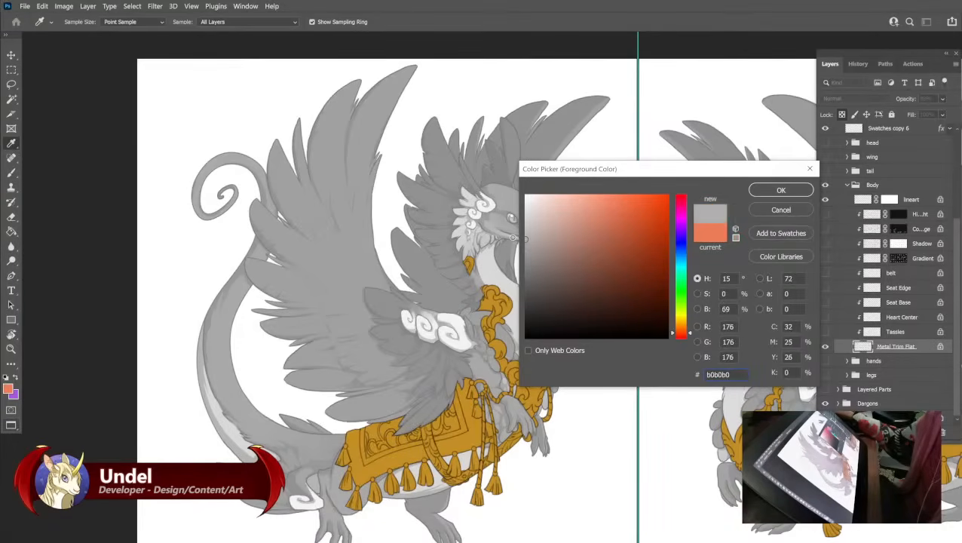
left_click(780, 190)
key("m")
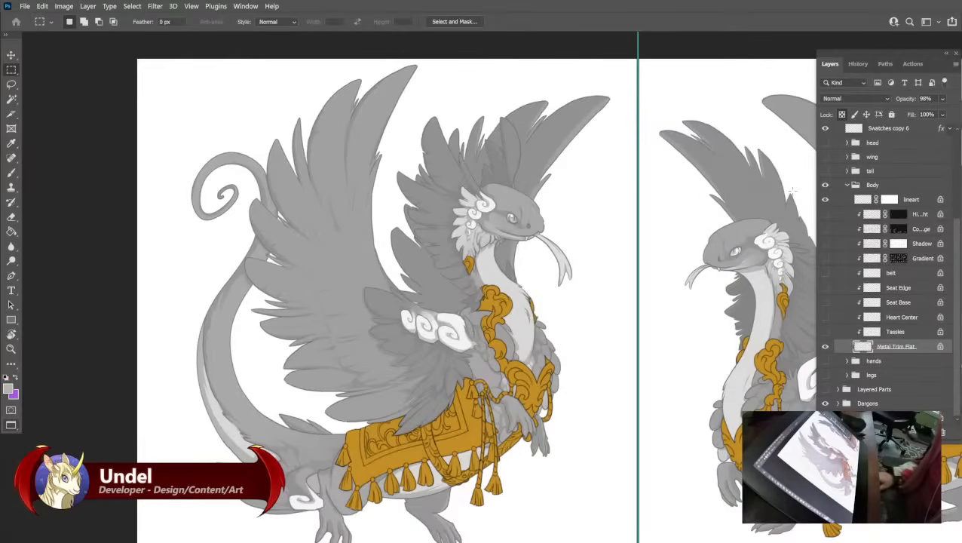
key("shift+BackSpace")
key("Return")
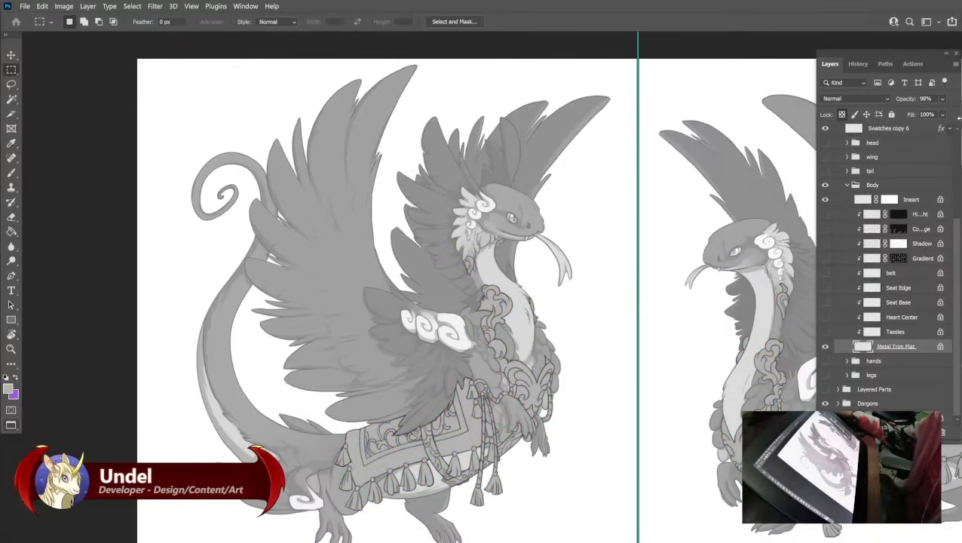
left_click(911, 198)
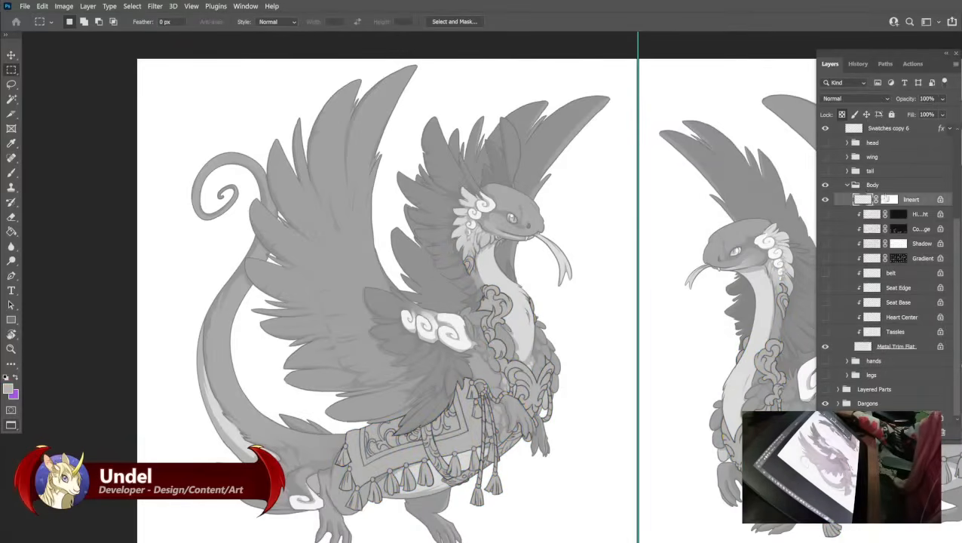
left_click(12, 172)
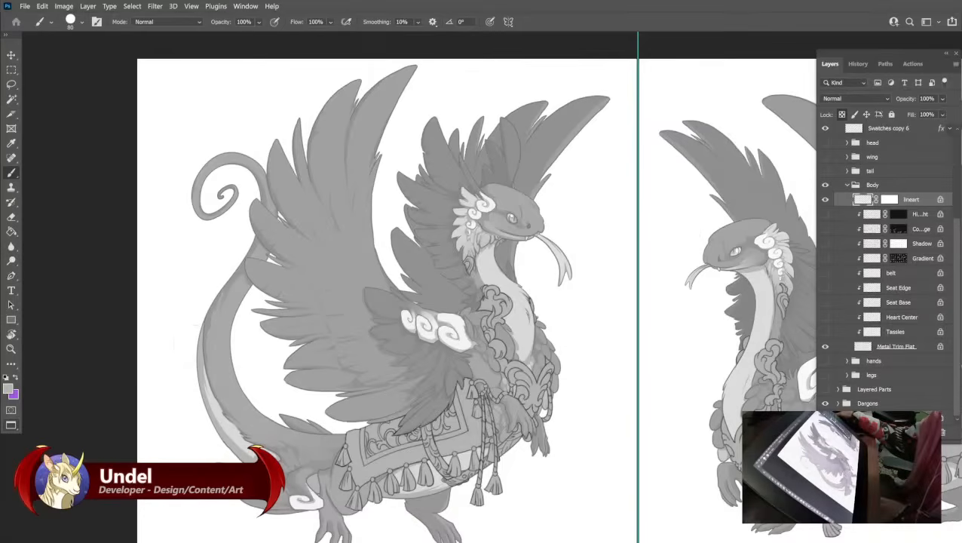
left_click(10, 387)
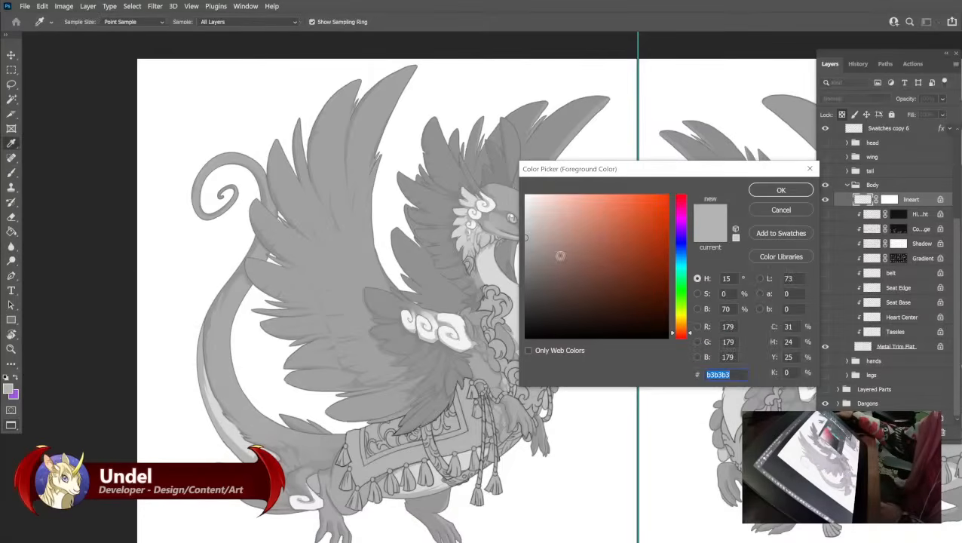
left_click(541, 238)
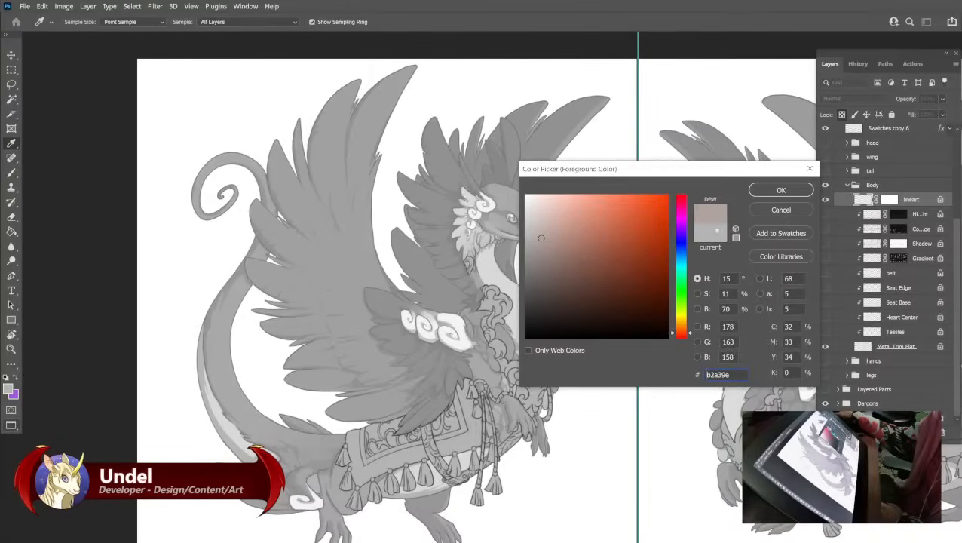
left_click(767, 210)
Stamp one light gray brush circle in the canvas's upper-left corner on the Layered Parts copy group's swatches layer.
key("b")
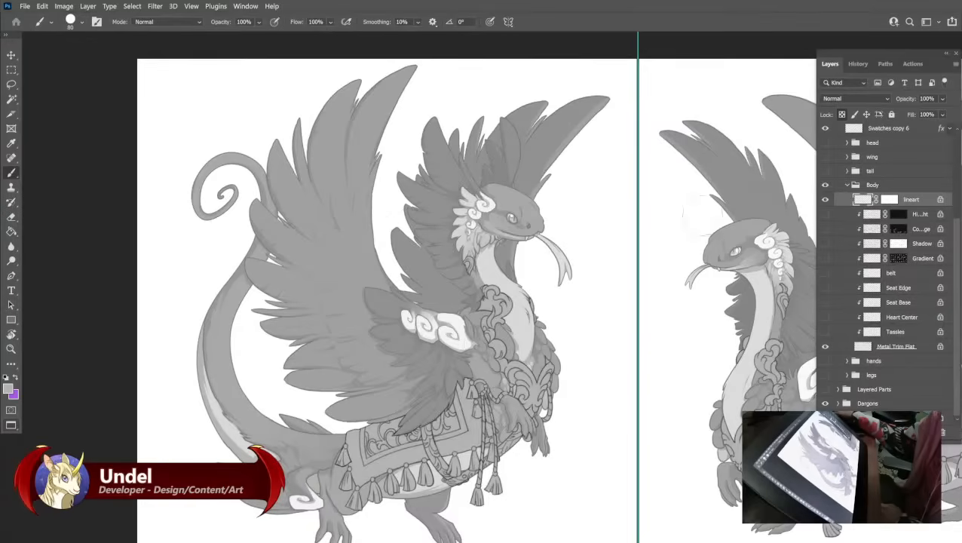
scroll(904, 197, "up", 3)
left_click(887, 174)
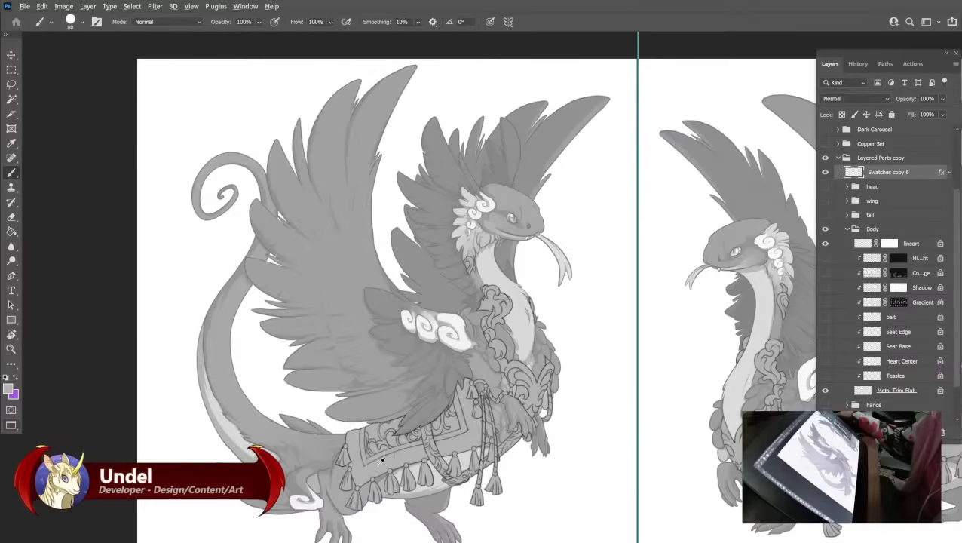
left_click(170, 84)
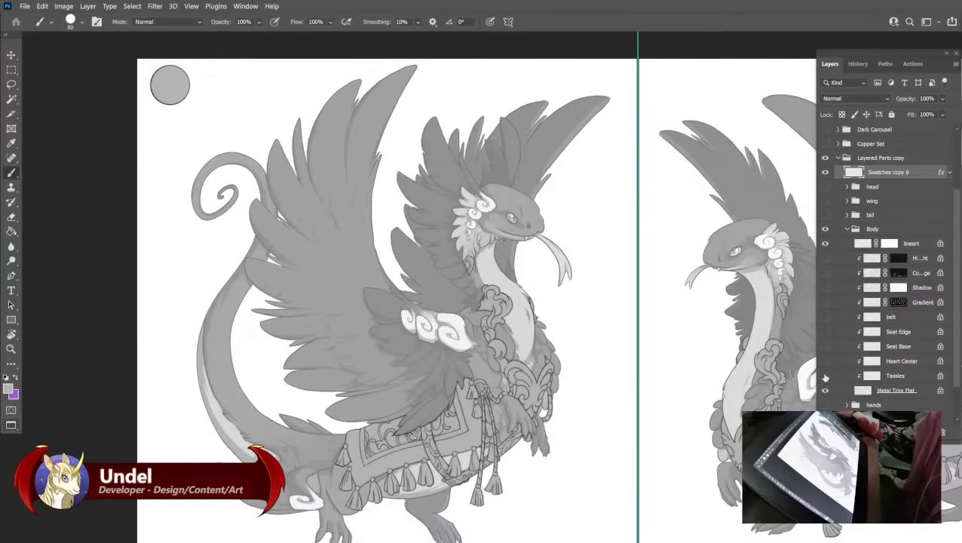
Show the Body group's Heart Center layer, keeping Tassles hidden, and make Heart Center the active layer.
left_click(825, 375)
left_click(824, 375)
left_click(825, 361)
left_click(859, 368)
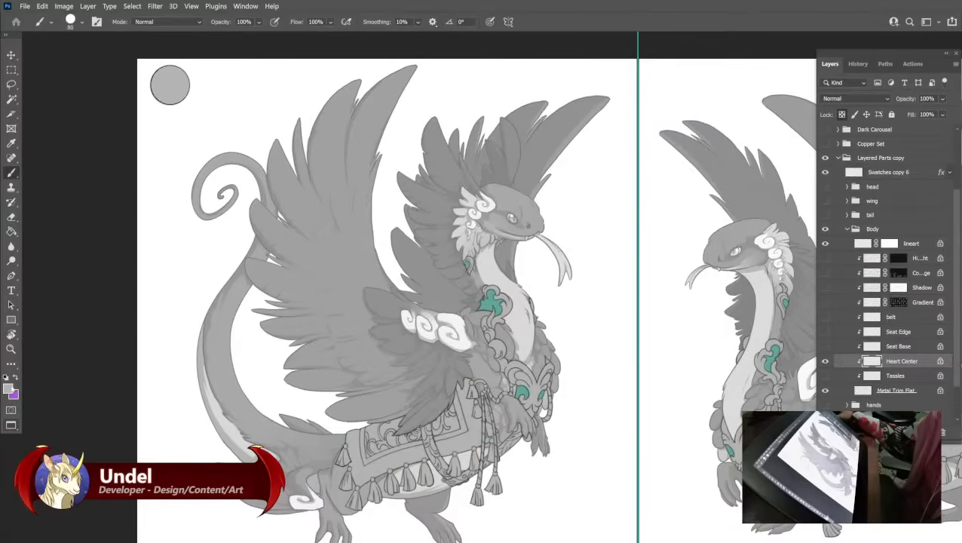
Set the foreground color to dark wine red 5a1d2d for the Heart Center layer.
left_click(9, 388)
mouse_move(631, 276)
left_mouse_down()
mouse_move(614, 294)
mouse_move(621, 288)
left_mouse_up()
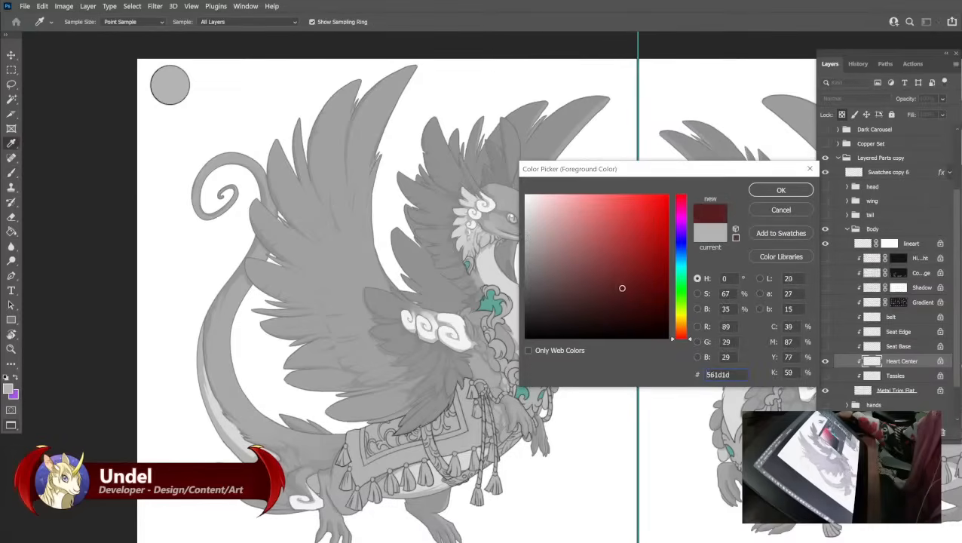
left_click(680, 202)
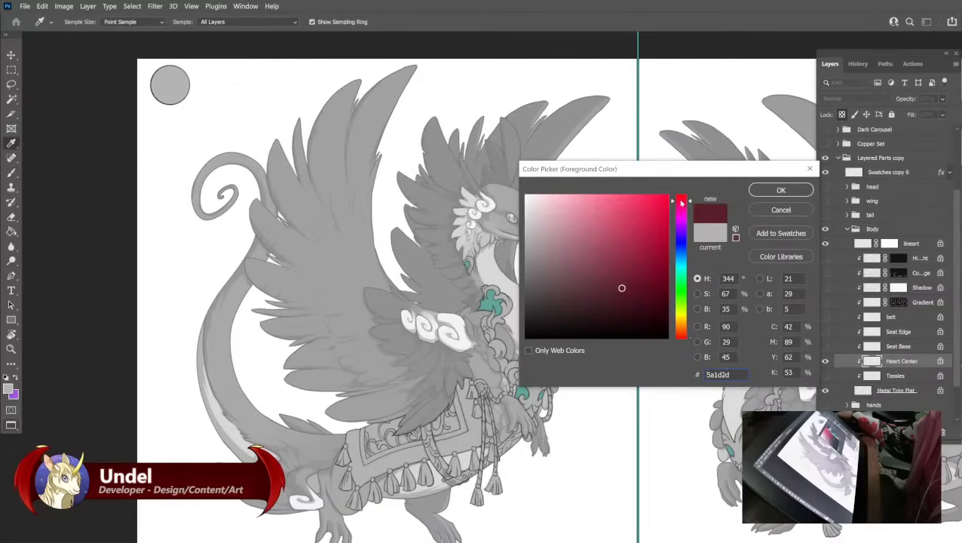
left_click(770, 191)
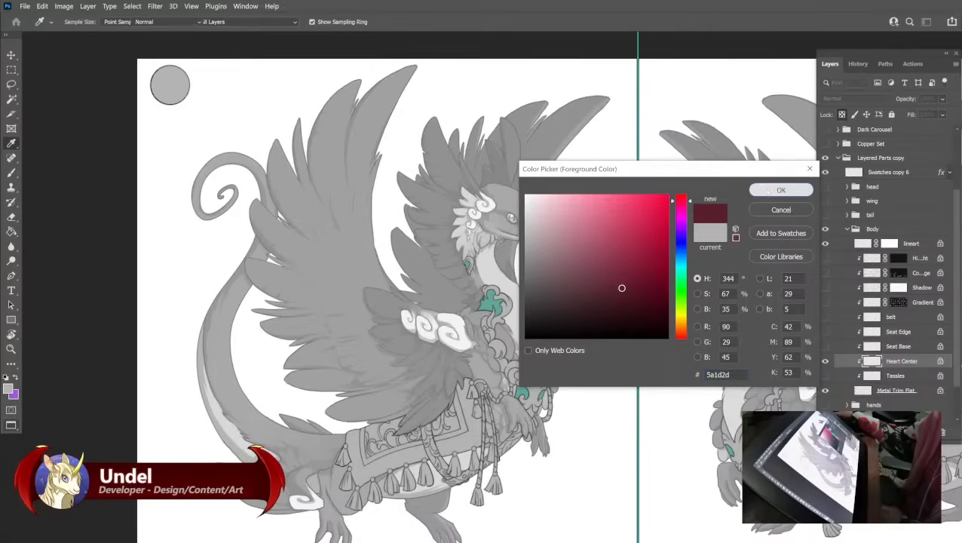
Fill the Heart Center layer with dark red 5a1d2d and paint a matching dot on Swatches copy 6, spaced away from the grey one.
key("shift+BackSpace")
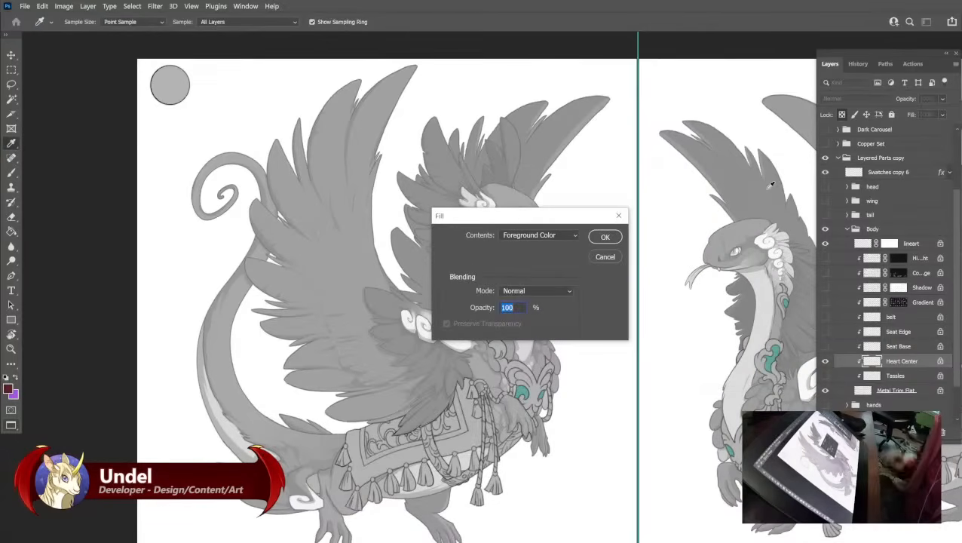
left_click(605, 238)
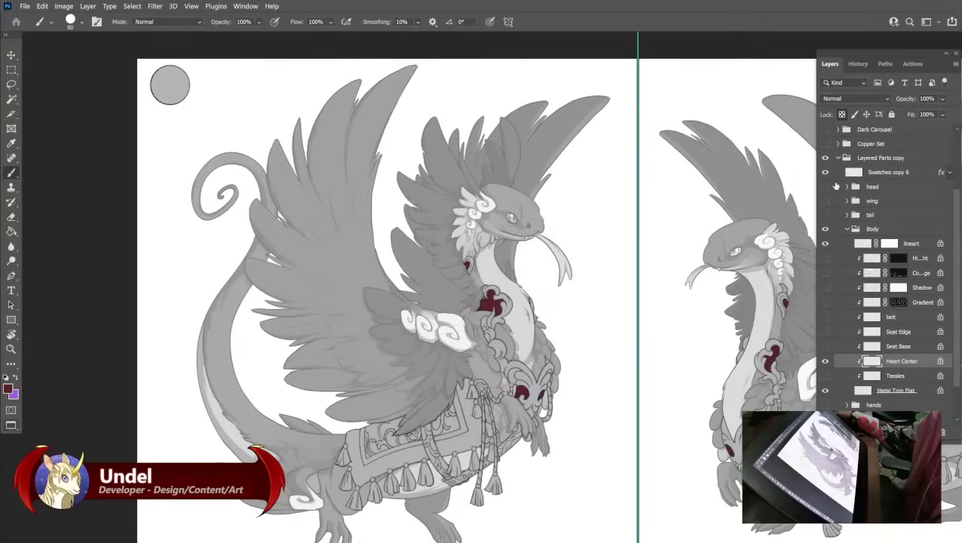
left_click(882, 173)
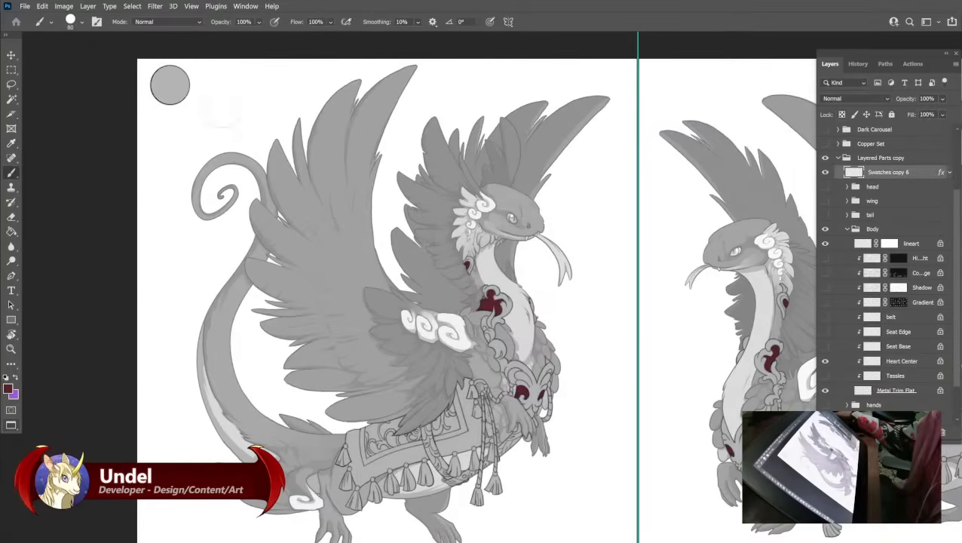
left_click(242, 84)
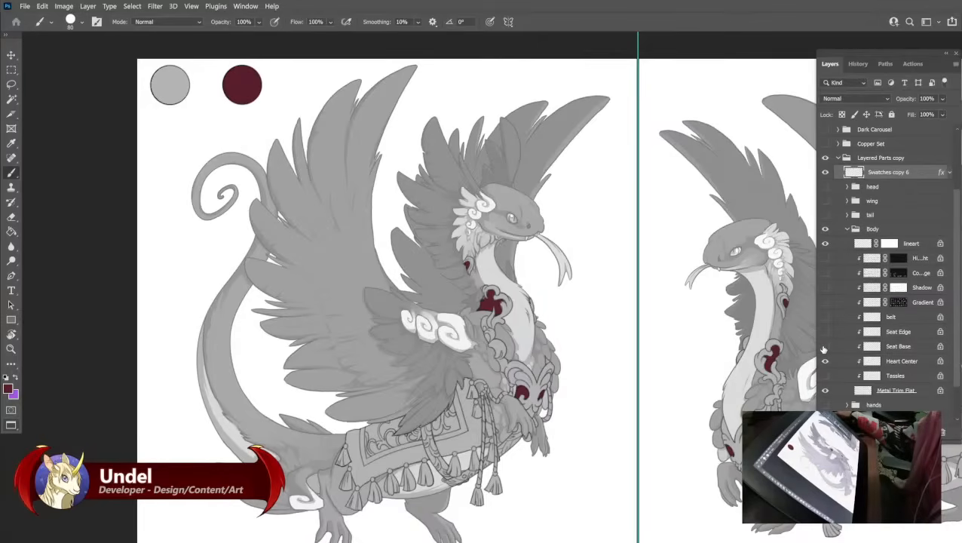
Show the Tassles layer and set the foreground color to the dark brownish red 3d1b1f.
left_click(825, 375)
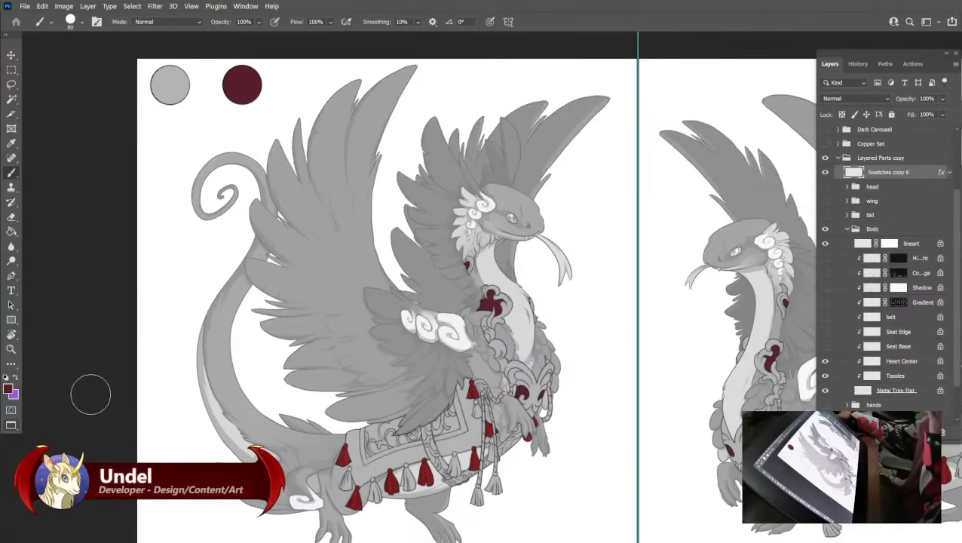
left_click(8, 389)
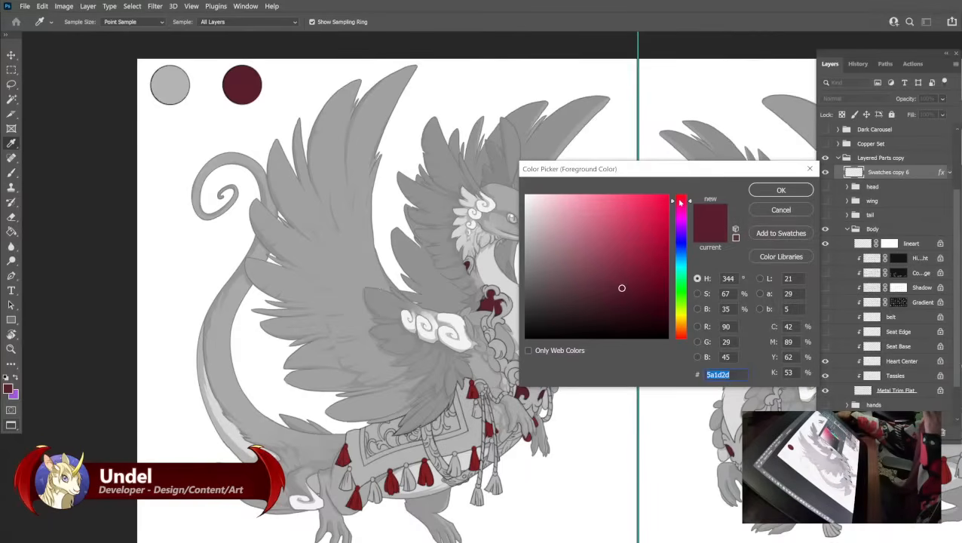
left_click_drag(680, 202, 680, 198)
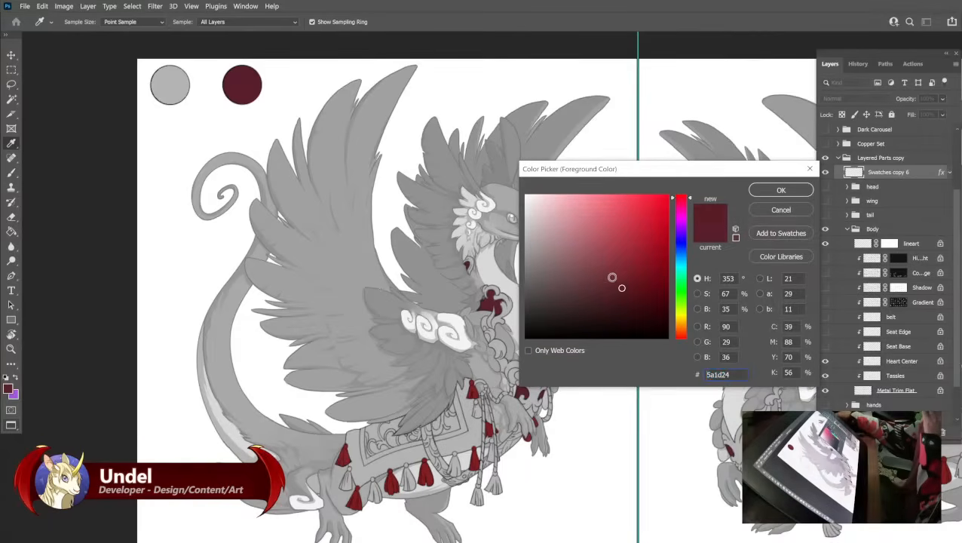
left_click(604, 304)
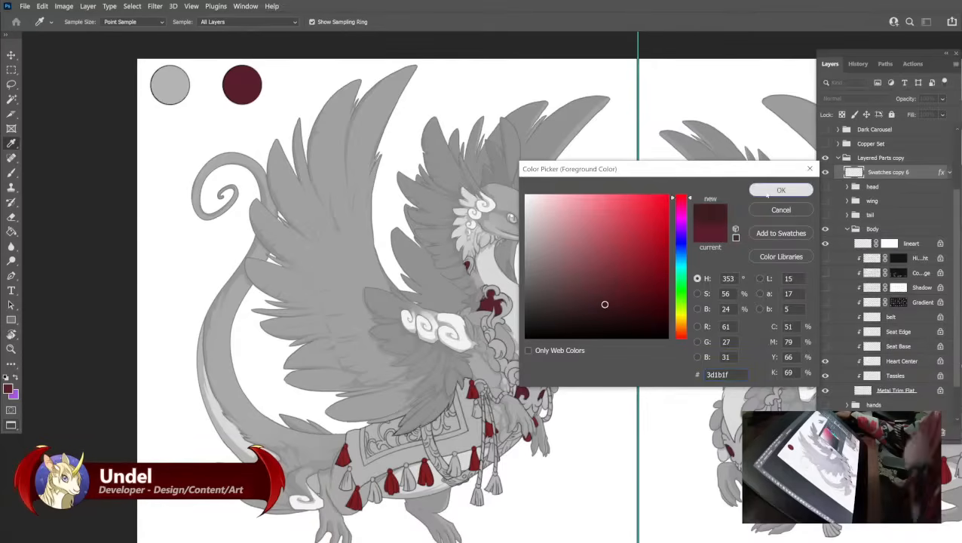
left_click(780, 190)
key("b")
key("shift+BackSpace")
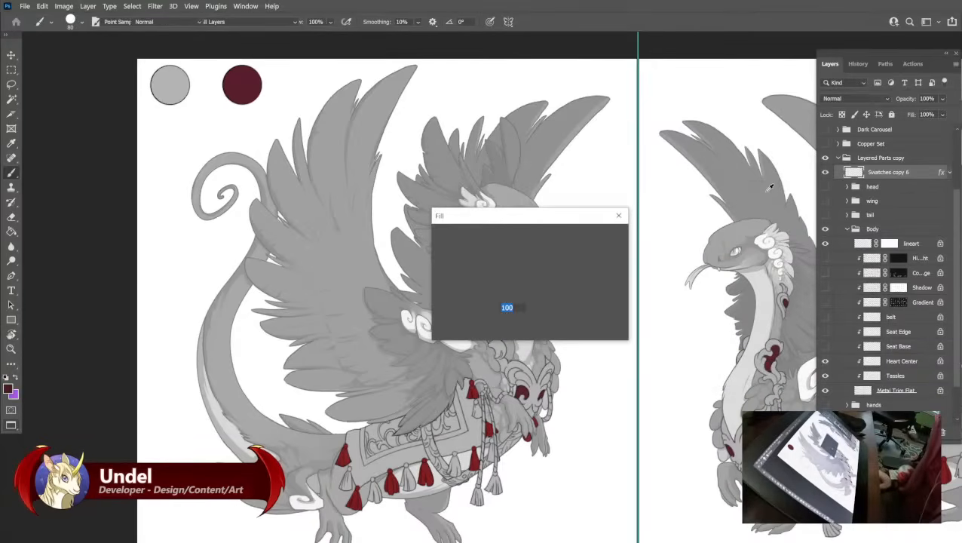
key("Return")
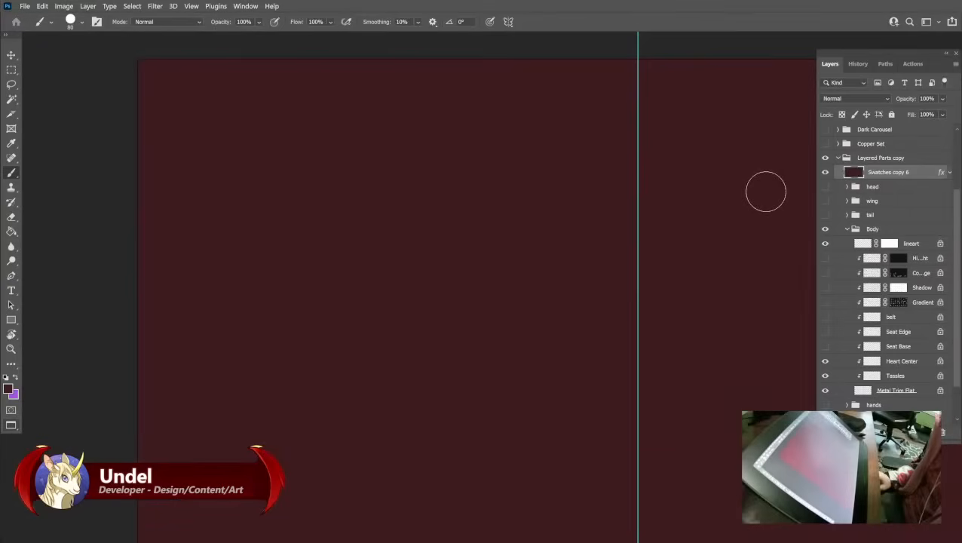
key("ctrl+z")
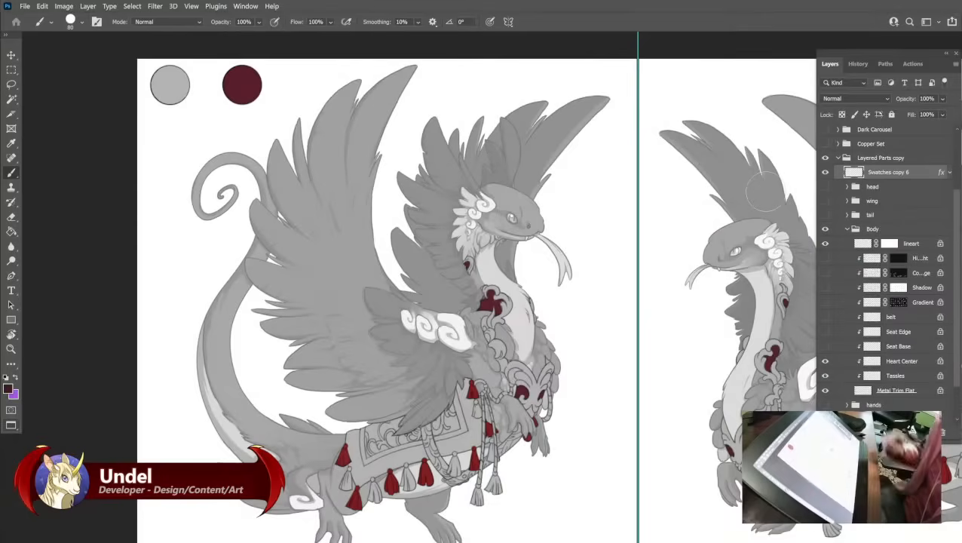
Fill the Tassles layer with the foreground color and add its dot between the grey and red ones on Swatches copy 6.
left_click(901, 376)
key("shift+F5")
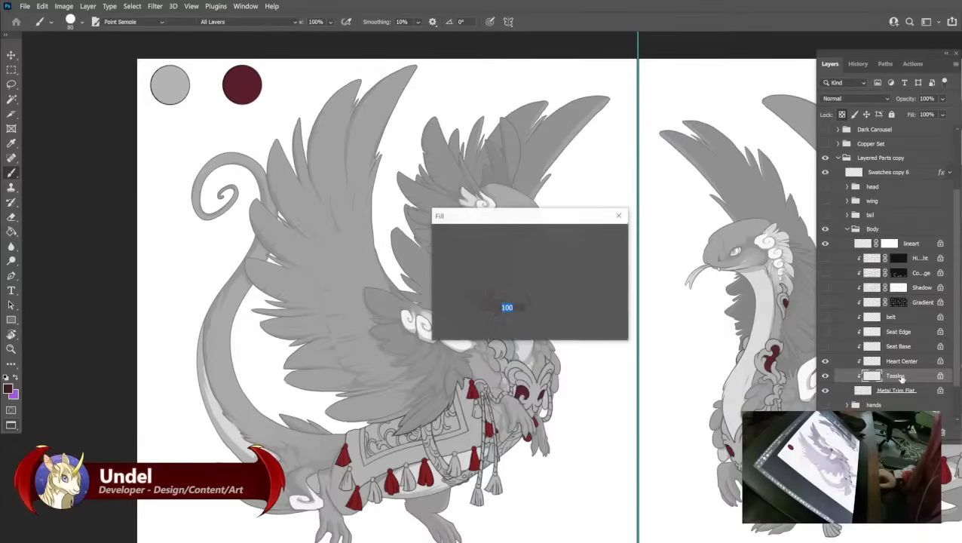
key("Return")
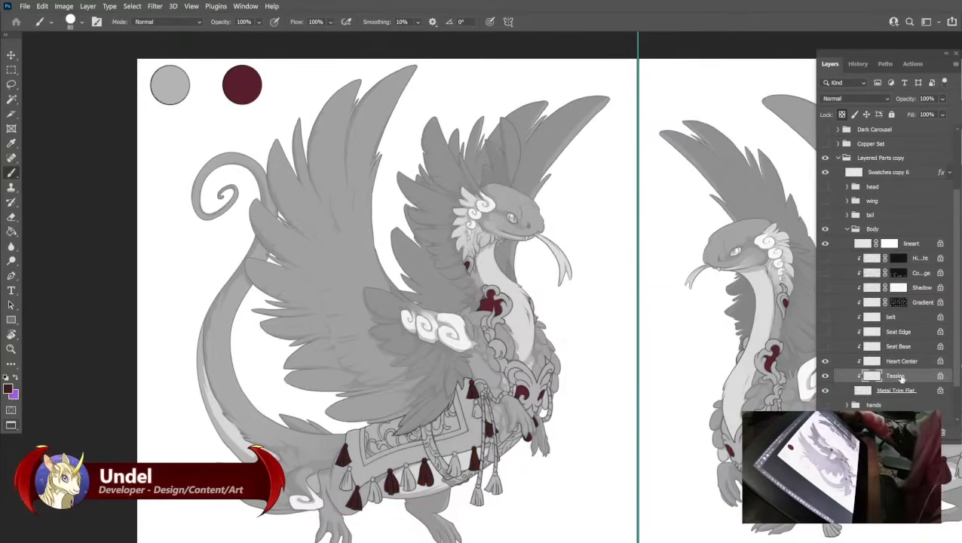
left_click(891, 173)
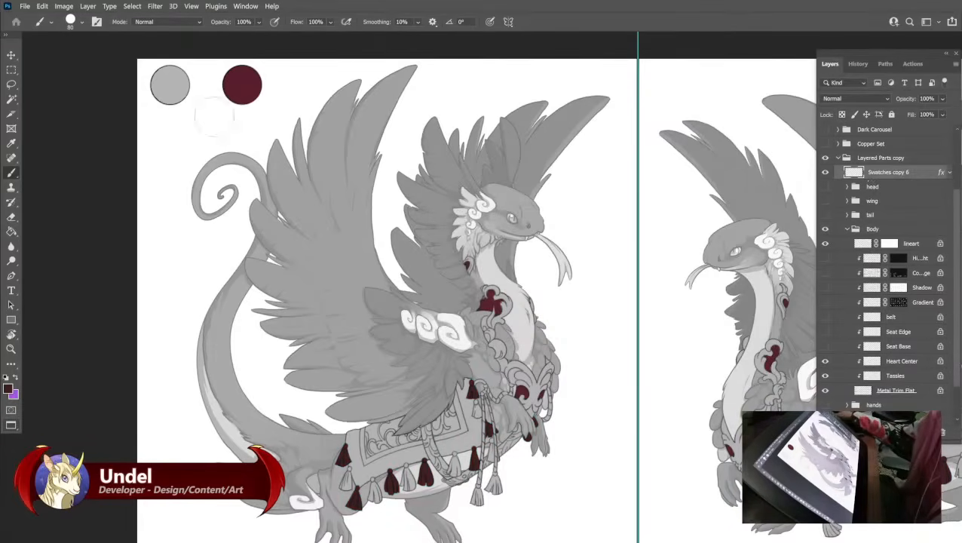
left_click_drag(206, 84, 206, 84)
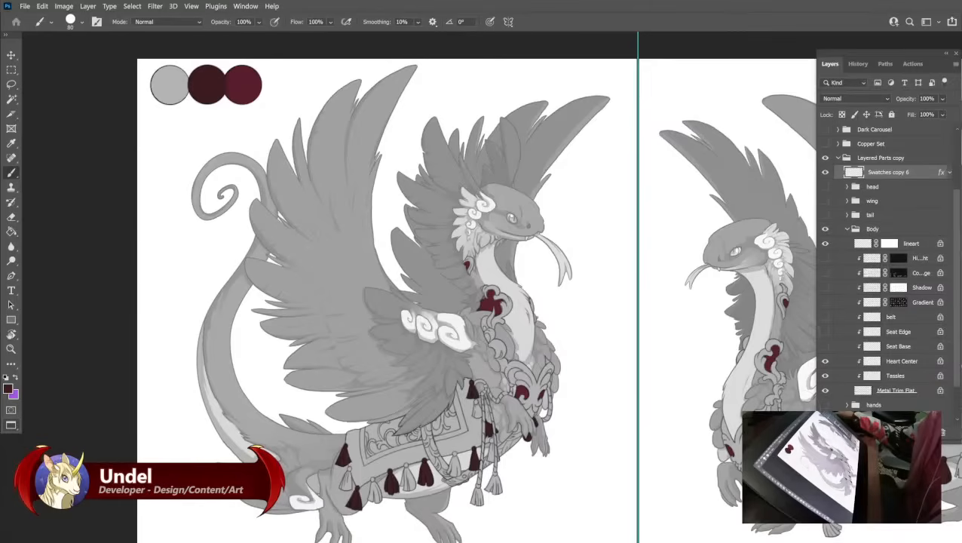
Show and select the Seat Base layer, and set the foreground color to the brighter red 7d292d based on the chest ornament's red.
left_click(825, 346)
left_click(887, 350)
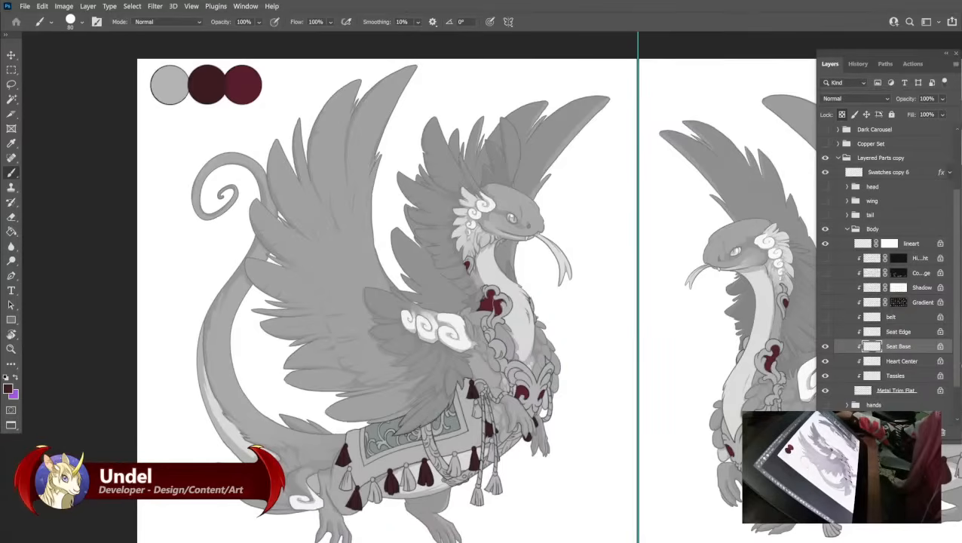
left_click(491, 300)
left_click(8, 388)
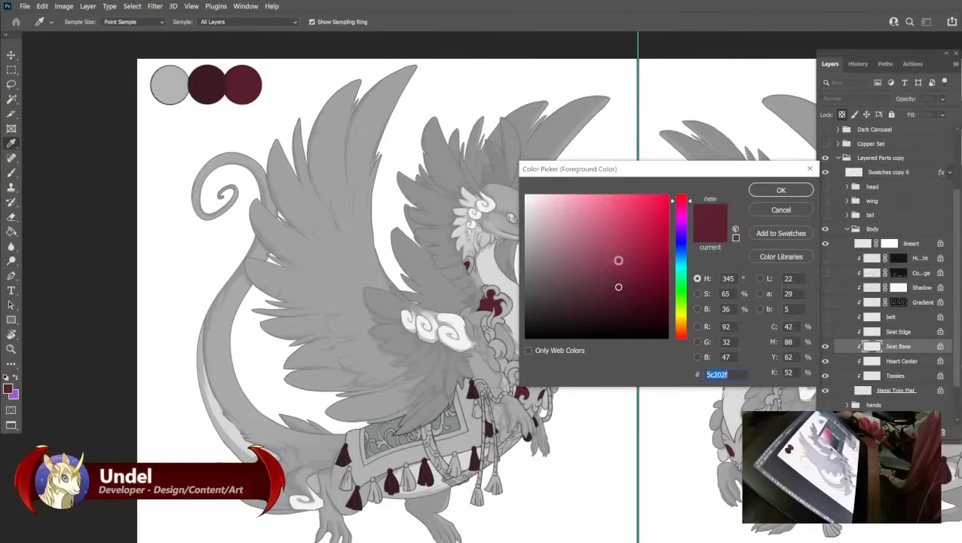
left_click(621, 267)
left_click(684, 197)
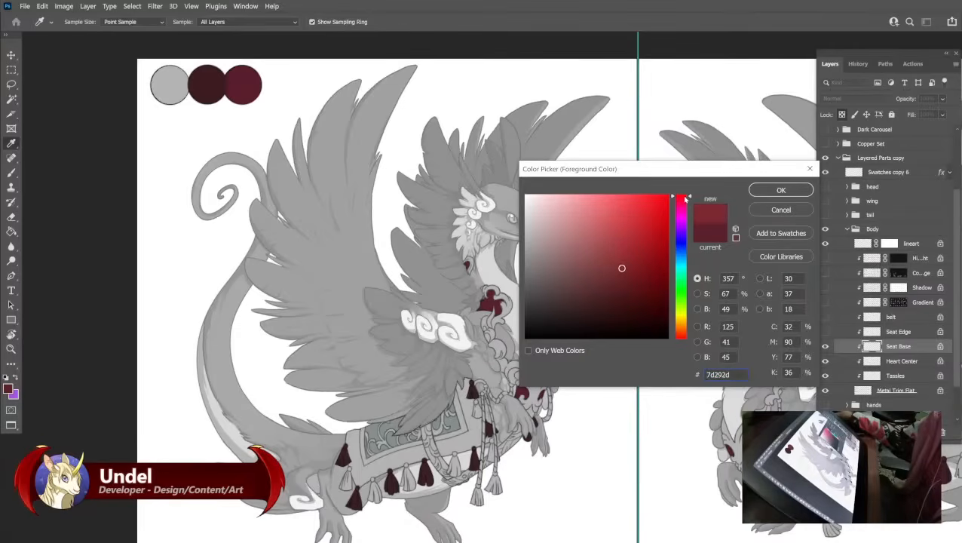
left_click(763, 189)
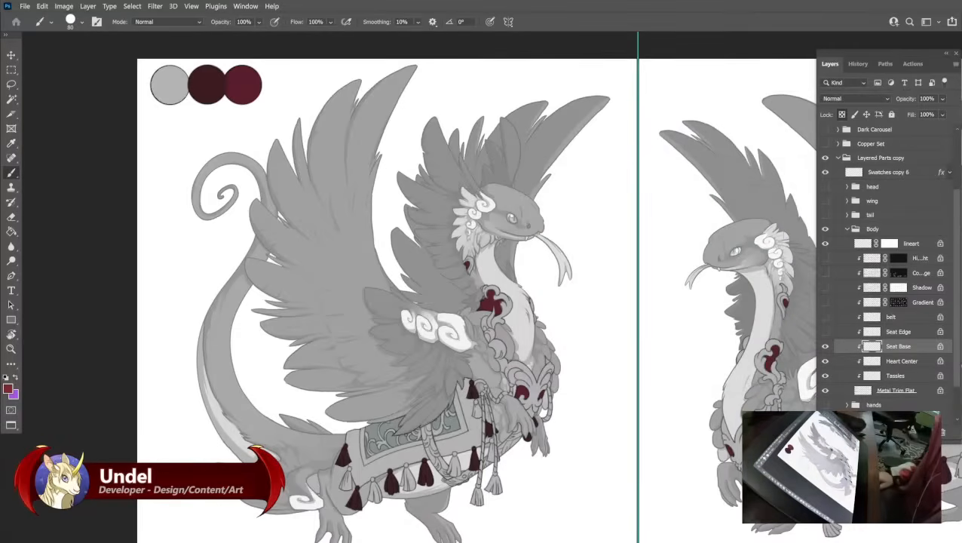
Fill the Seat Base layer with the foreground red and add a matching dot at the end of the swatch row on Swatches copy 6.
key("shift+BackSpace")
key("Return")
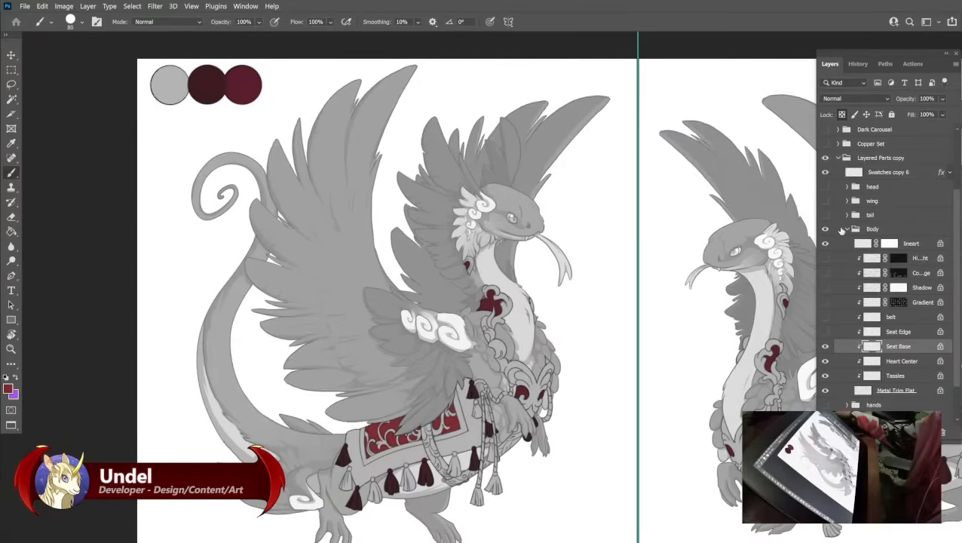
left_click(884, 175)
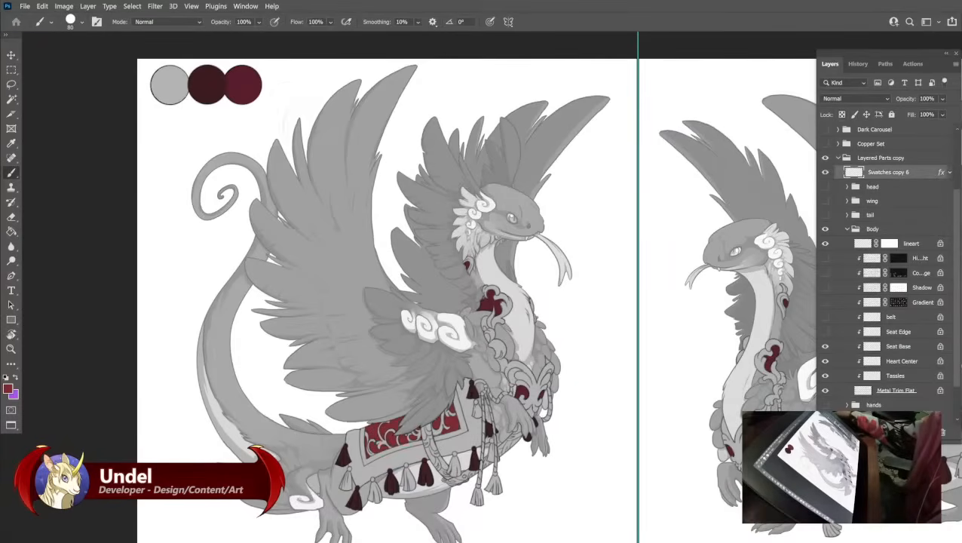
left_click(279, 84)
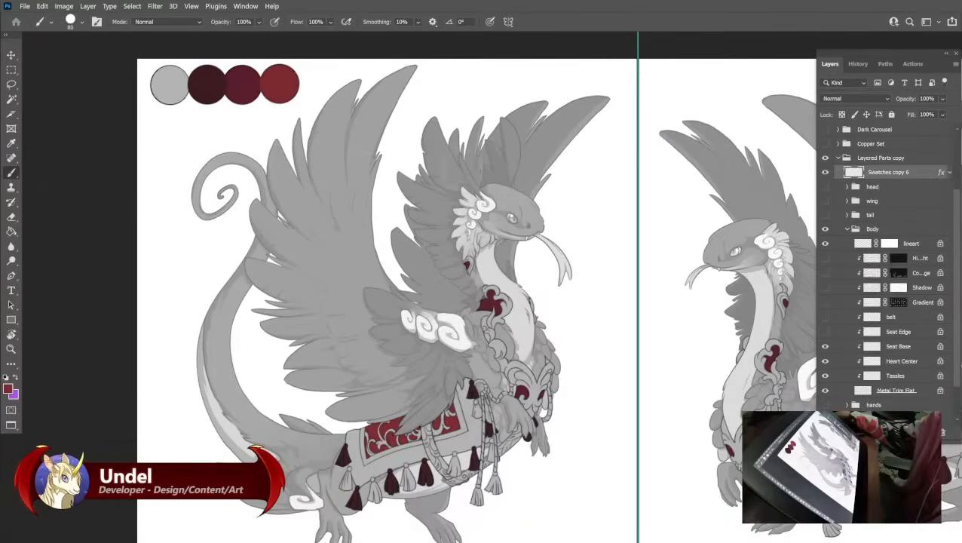
Show and select the Seat Edge layer, and set the foreground color to the very dark red 3a1213.
left_click(825, 333)
left_click(872, 334)
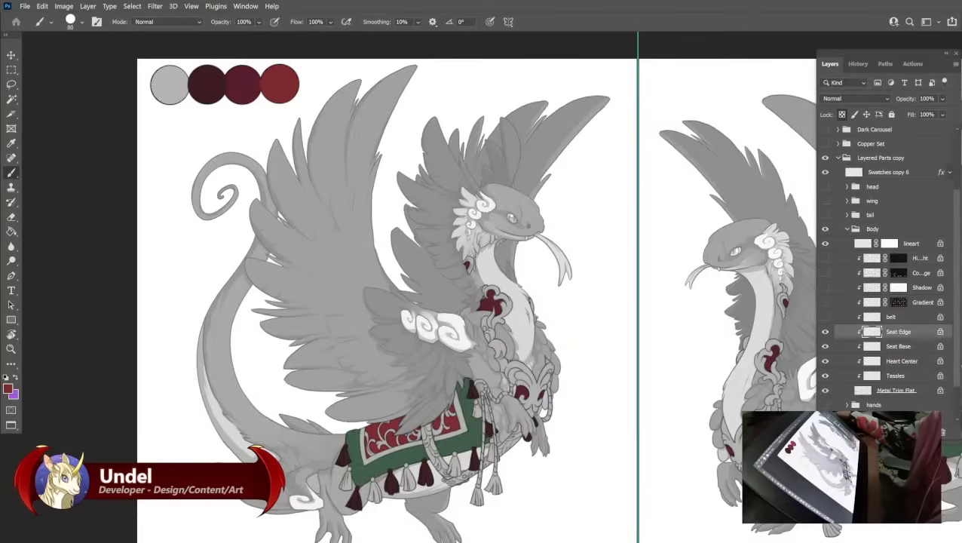
left_click(492, 301, "alt")
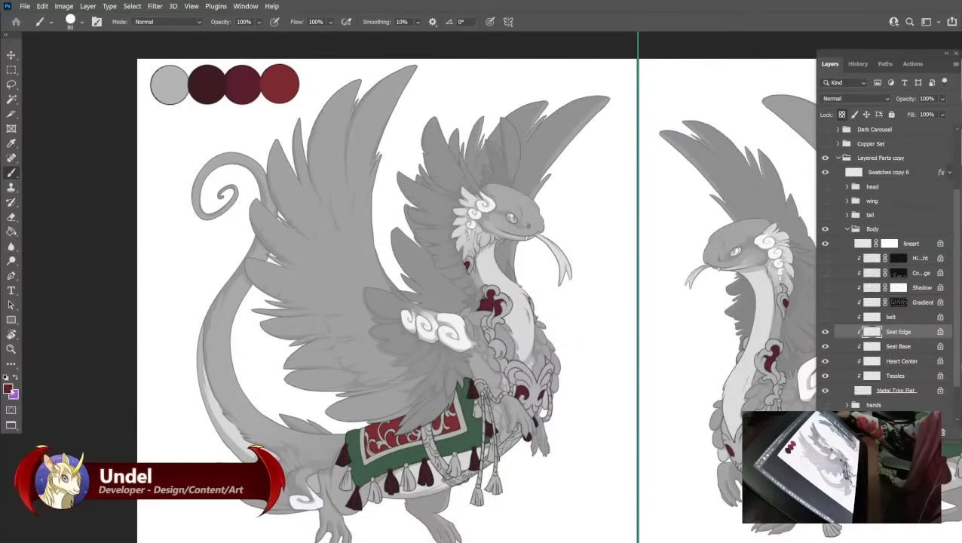
left_click(8, 389)
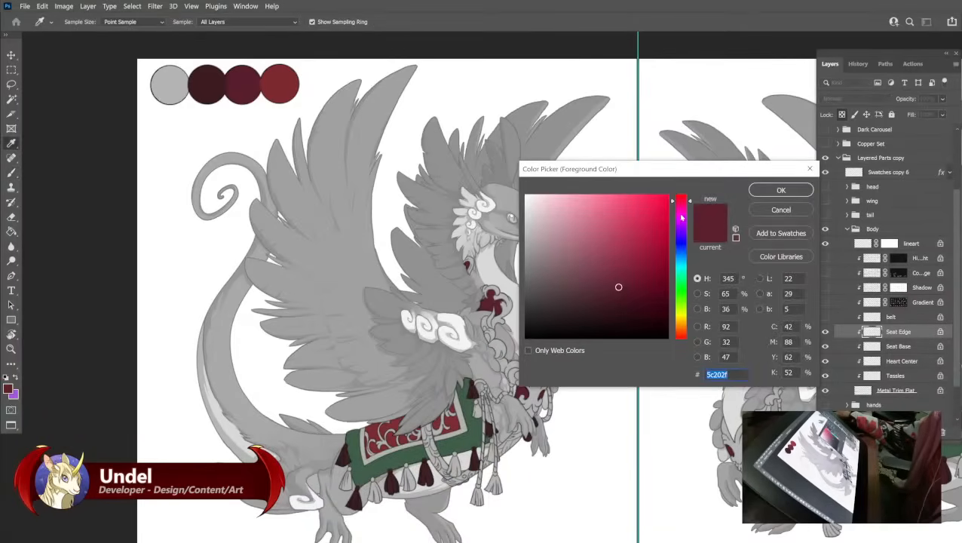
left_click(680, 210)
left_click_drag(681, 210, 682, 198)
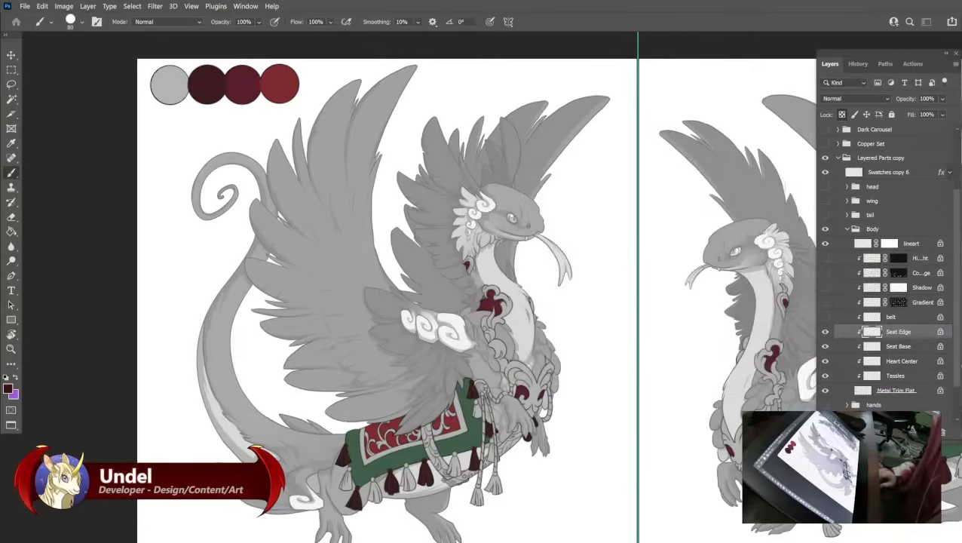
Fill the Seat Edge layer with the very dark red and add its dot to the end of the swatch row.
key("Return")
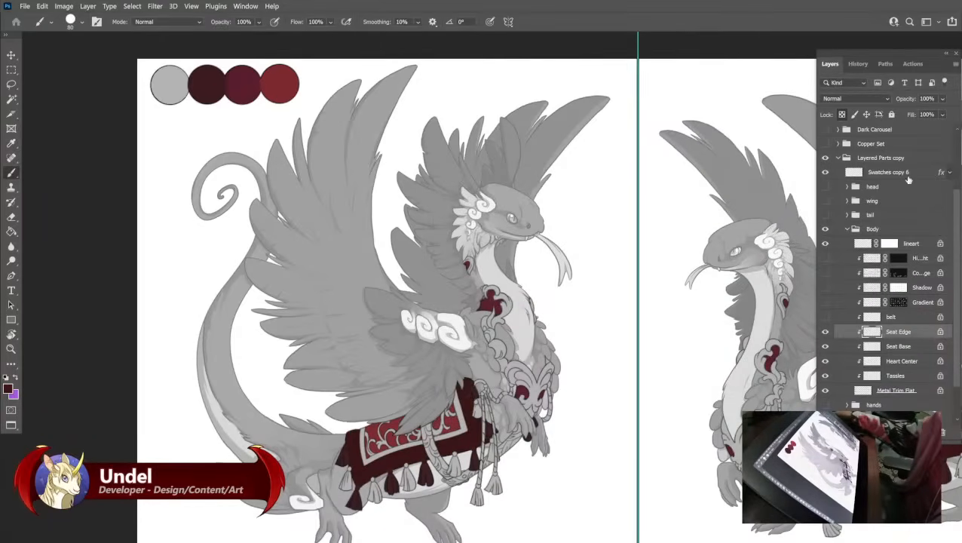
left_click(883, 174)
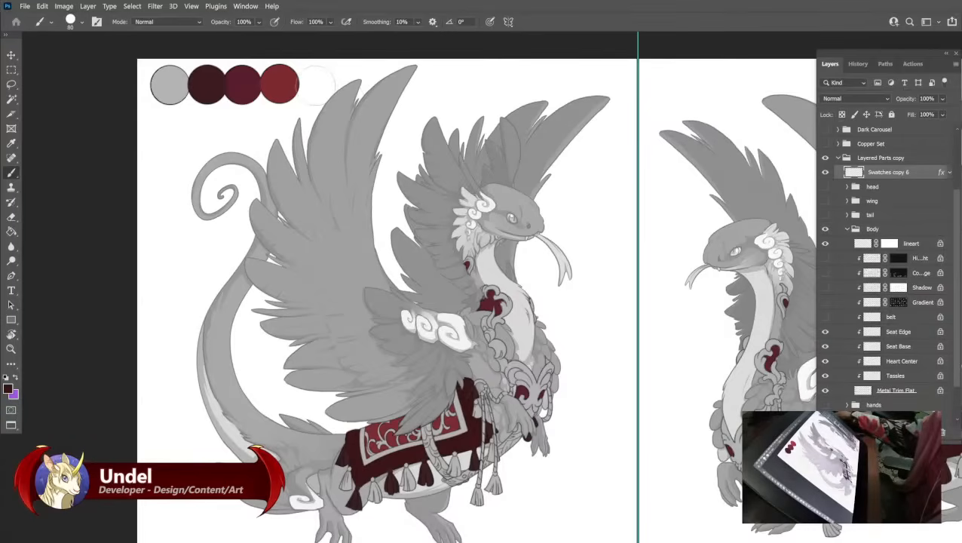
left_click(316, 82)
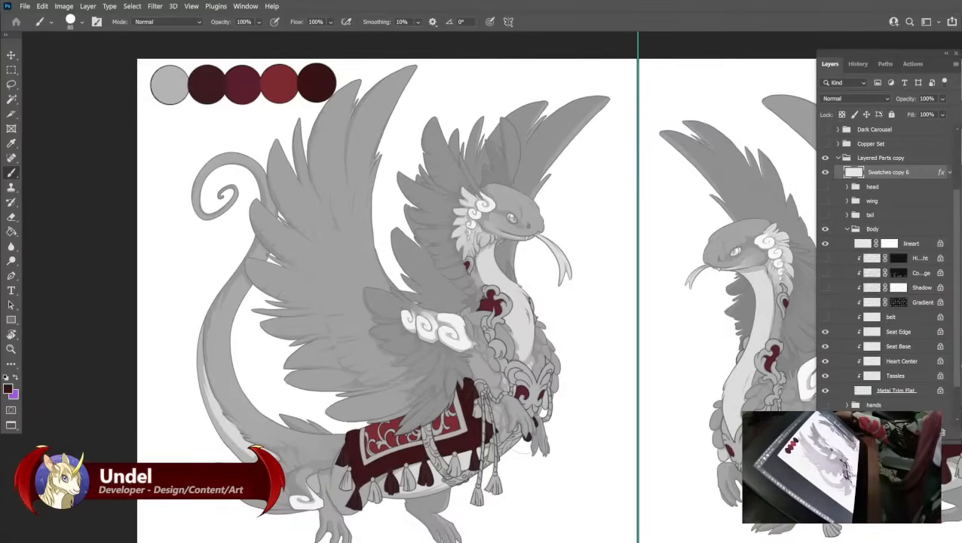
Show the belt layer and fill it with the muted greyish blue 999cb8, adjusted from the belt's own blue.
left_click(825, 317)
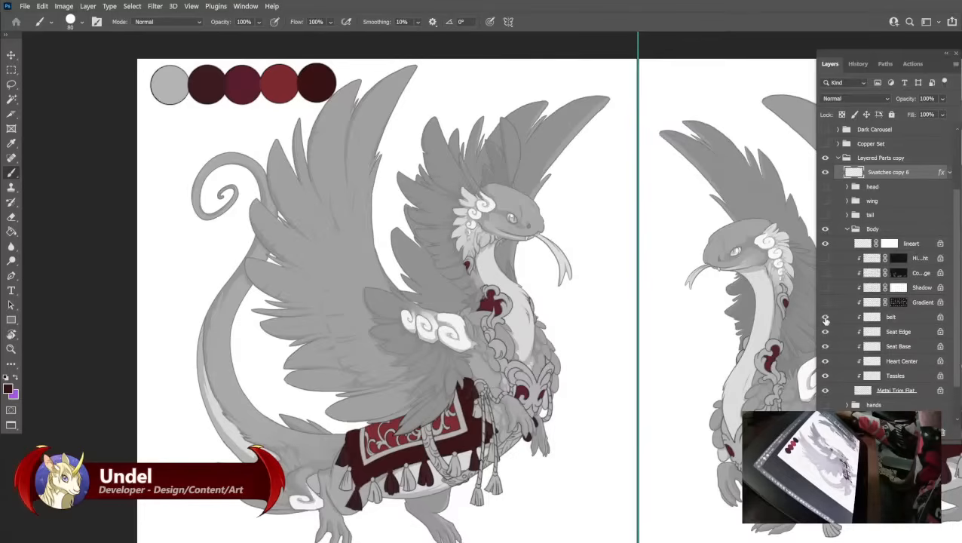
left_click(866, 321)
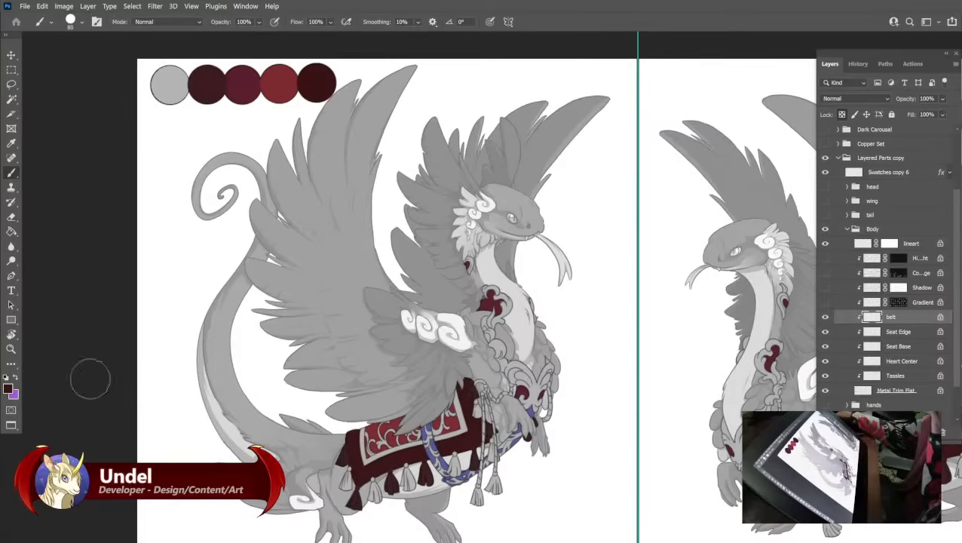
left_click(7, 388)
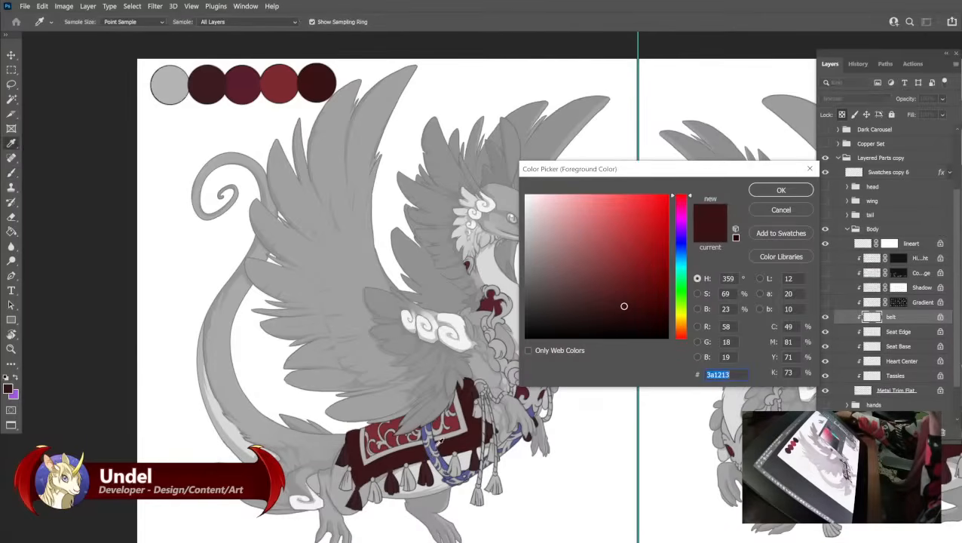
left_click(438, 441)
mouse_move(571, 221)
left_mouse_down()
mouse_move(548, 205)
mouse_move(549, 235)
left_mouse_up()
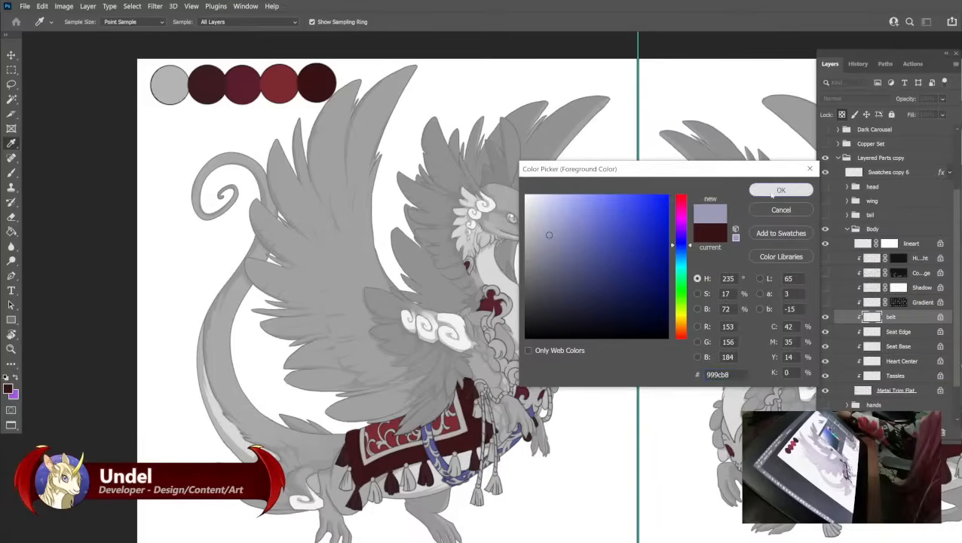
left_click(781, 190)
key("Return")
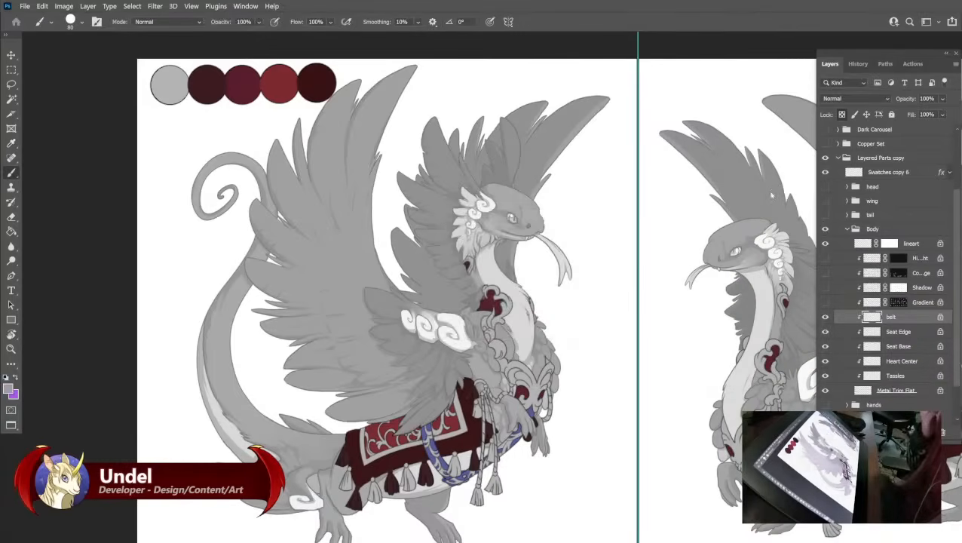
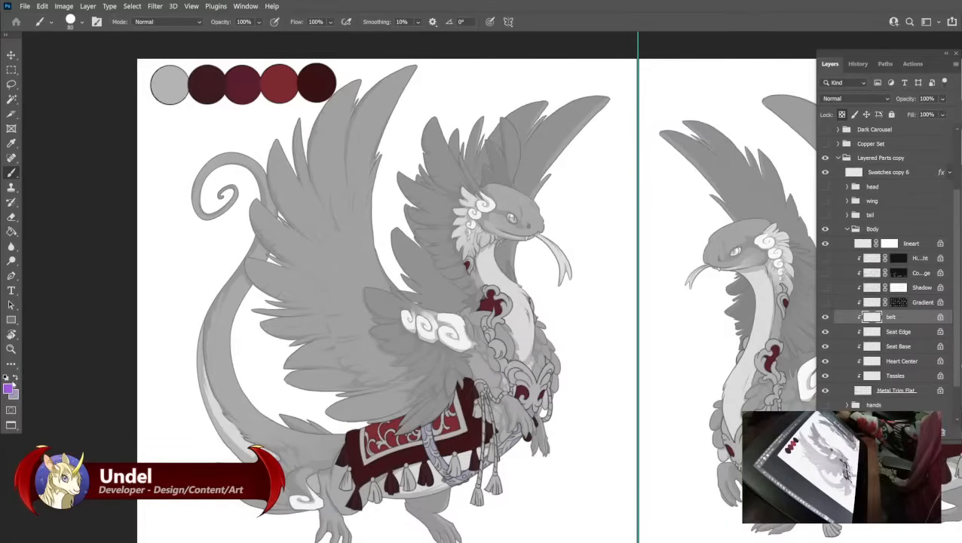
Fill the belt layer with the dark purple 382a43.
left_click(9, 388)
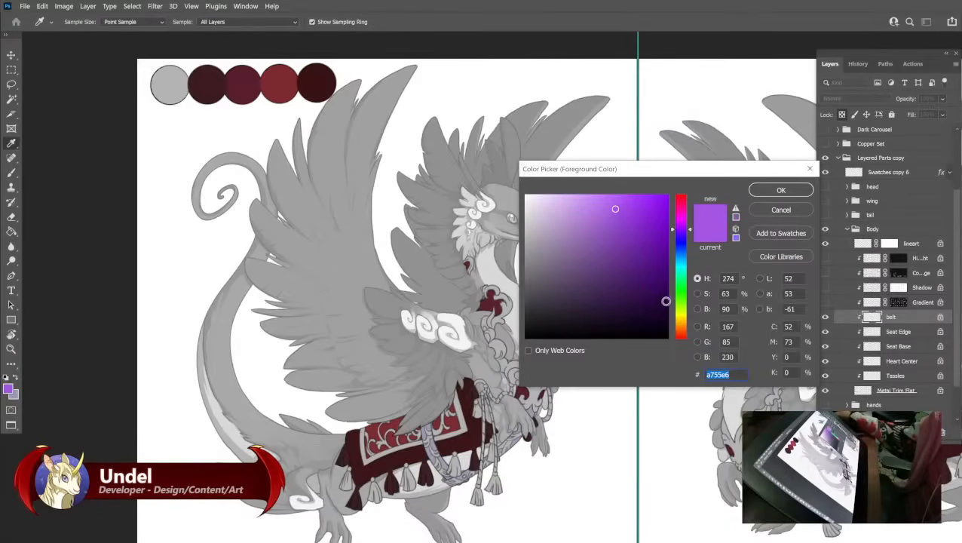
left_click(578, 294)
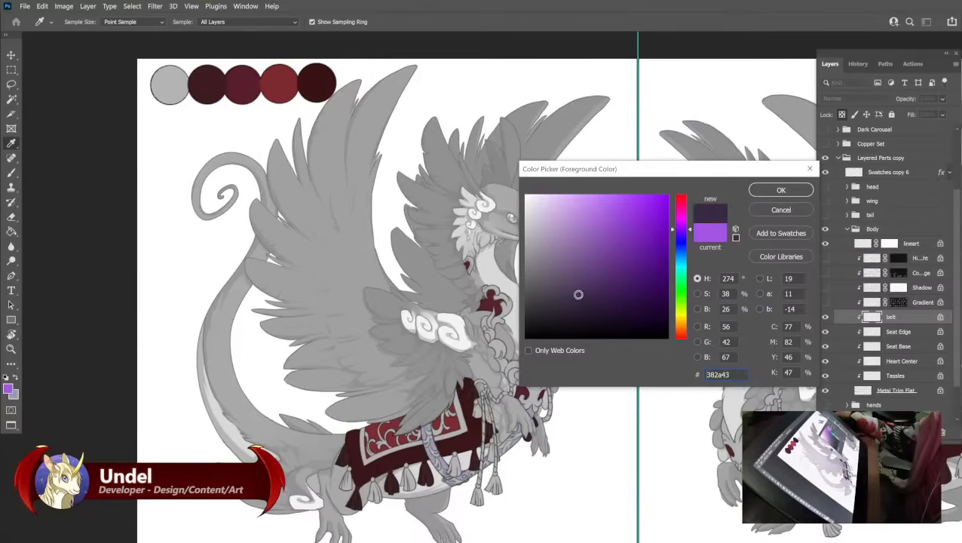
left_click(776, 193)
key("shift+BackSpace")
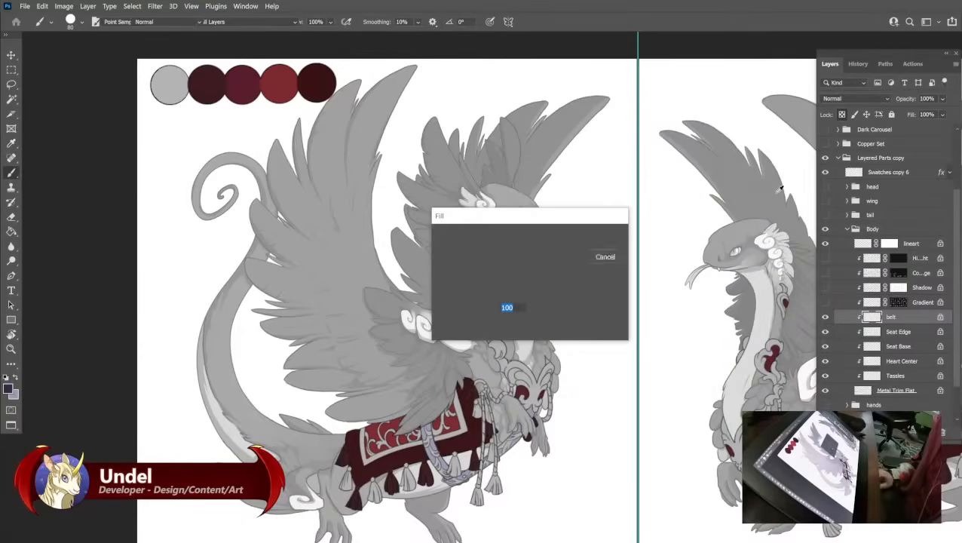
key("Return")
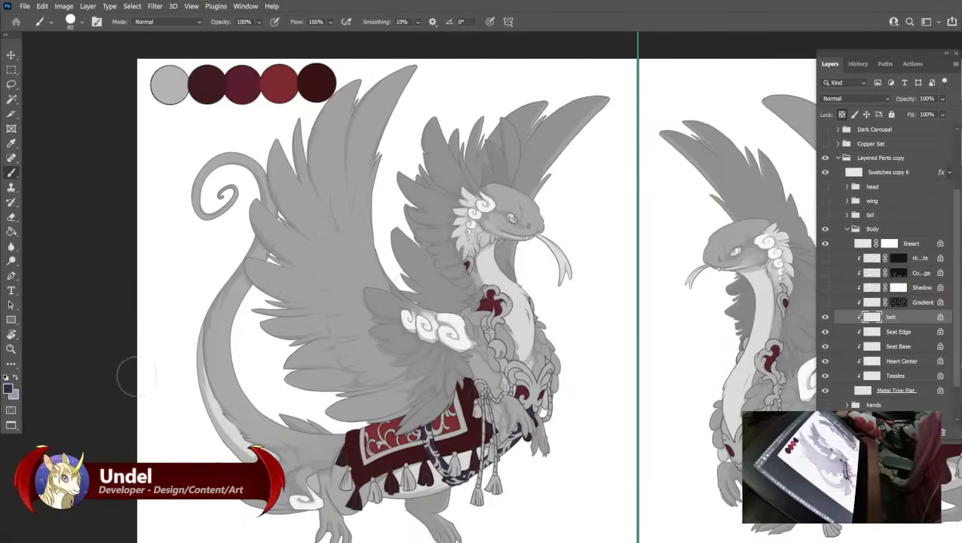
Refill the belt layer with a medium brown at hue 18° and add its dot to the end of the swatch row on Swatches copy 6.
left_click(7, 389)
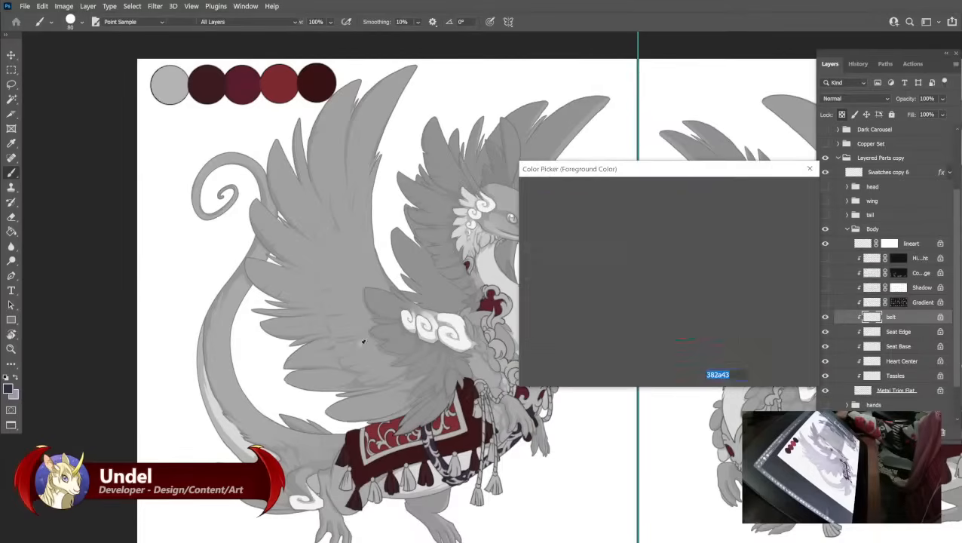
left_click(678, 331)
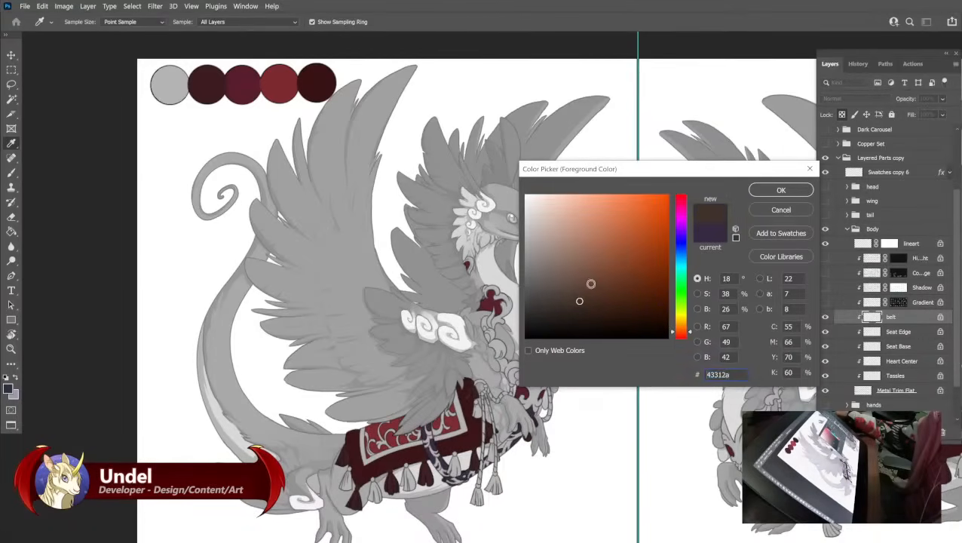
left_click_drag(590, 284, 590, 271)
left_click(781, 190)
key("b")
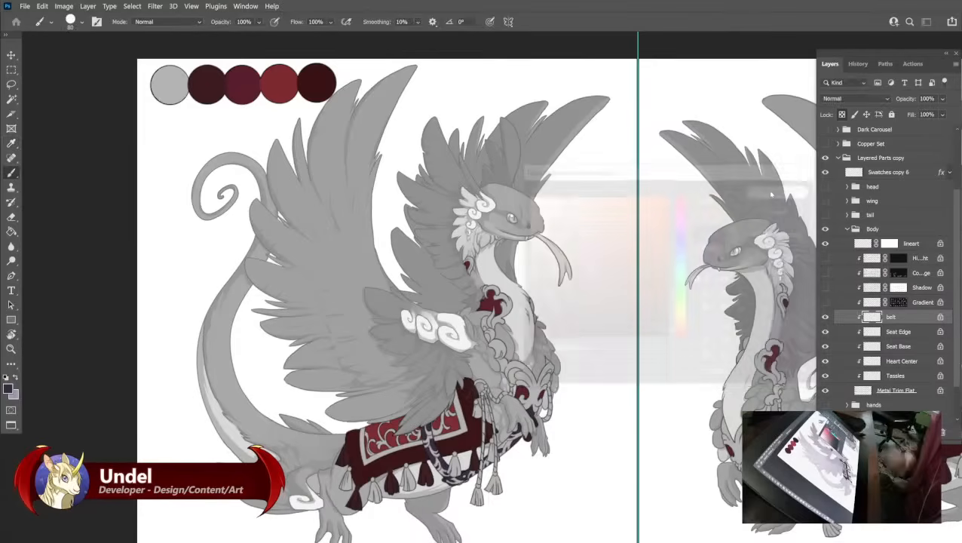
key("shift+BackSpace")
key("Return")
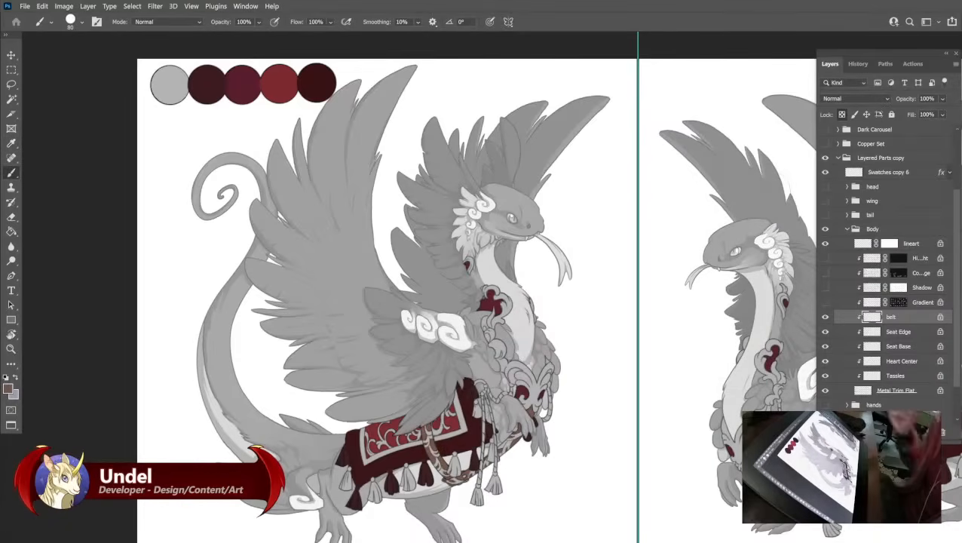
left_click(876, 172)
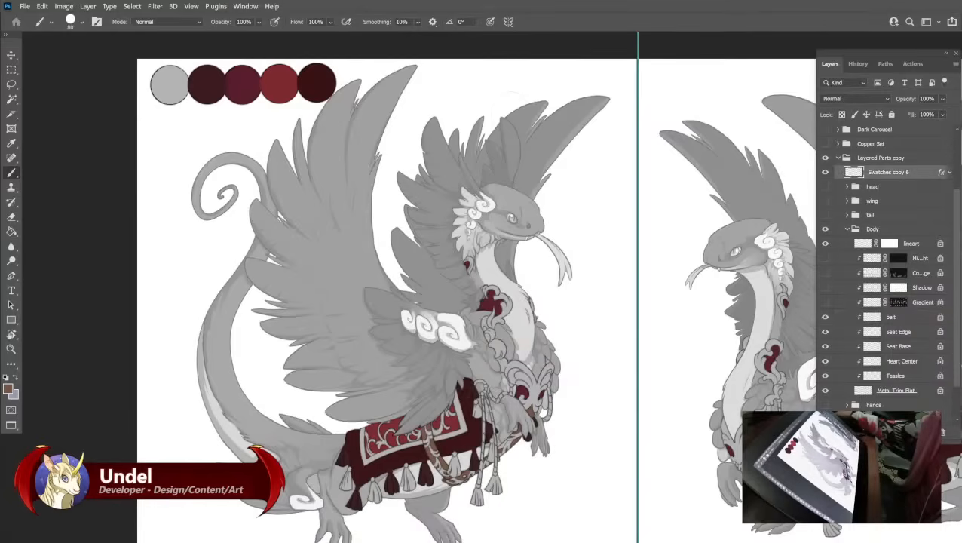
left_click(356, 83)
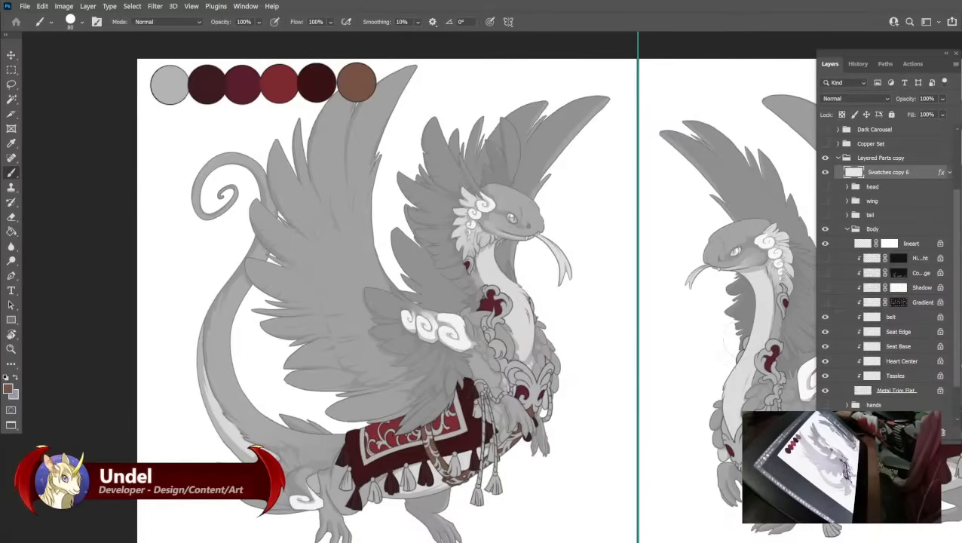
Show the Gradient layer and fill it with the same brown.
left_click(825, 302)
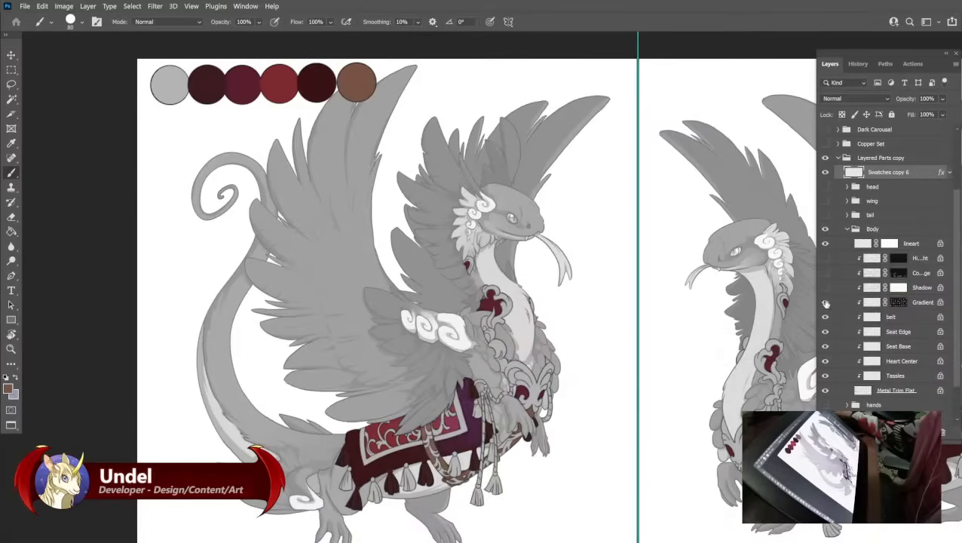
left_click(867, 303)
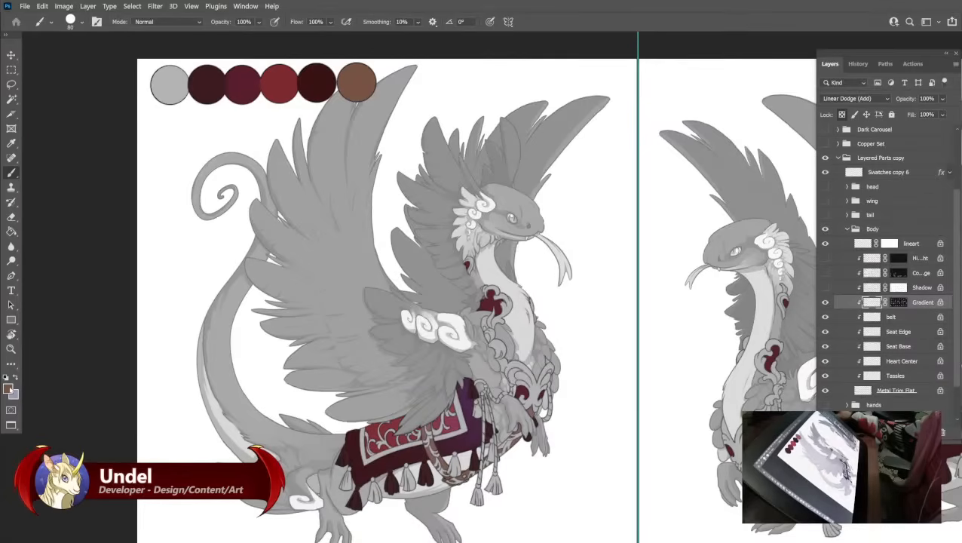
key("shift+F5")
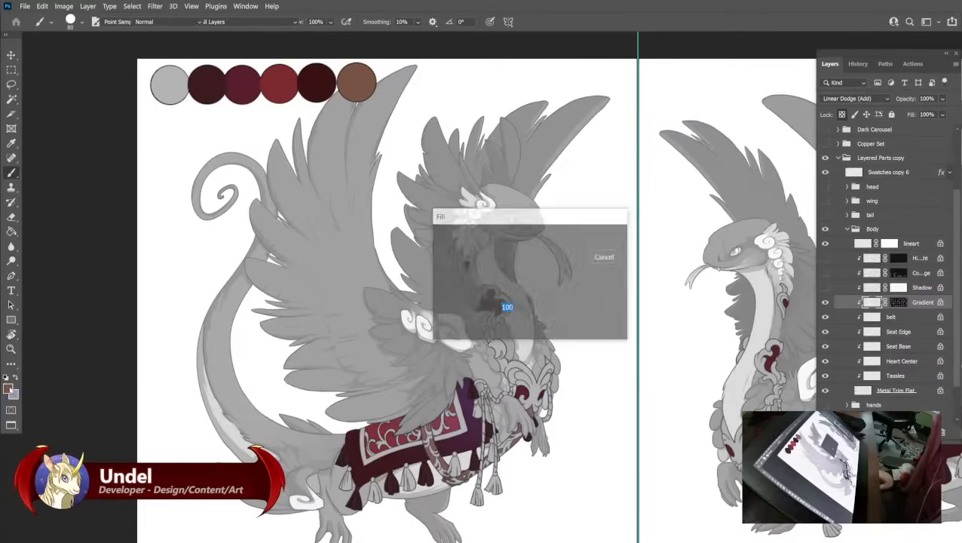
key("Return")
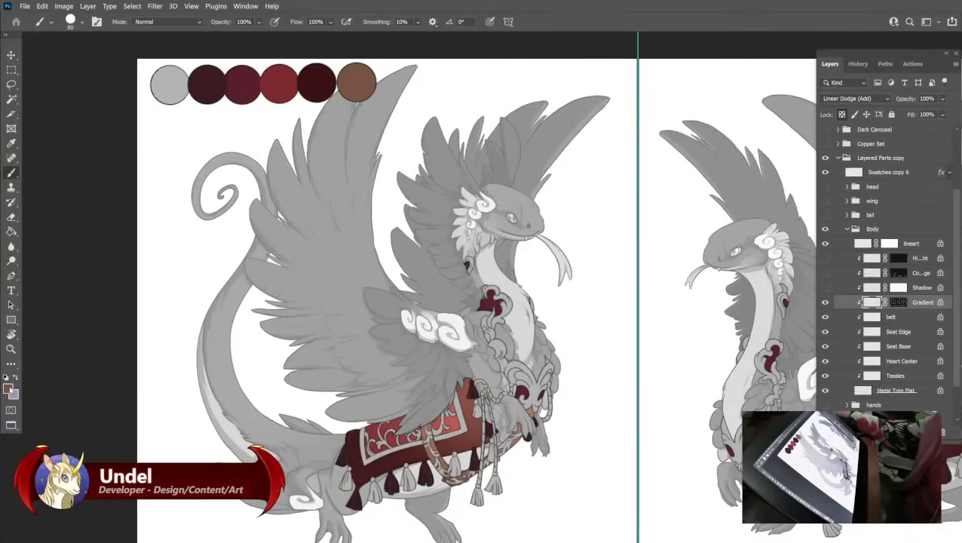
Try the muted red 79434d and the purple 5b4379 as fills for the Gradient layer.
left_click(8, 390)
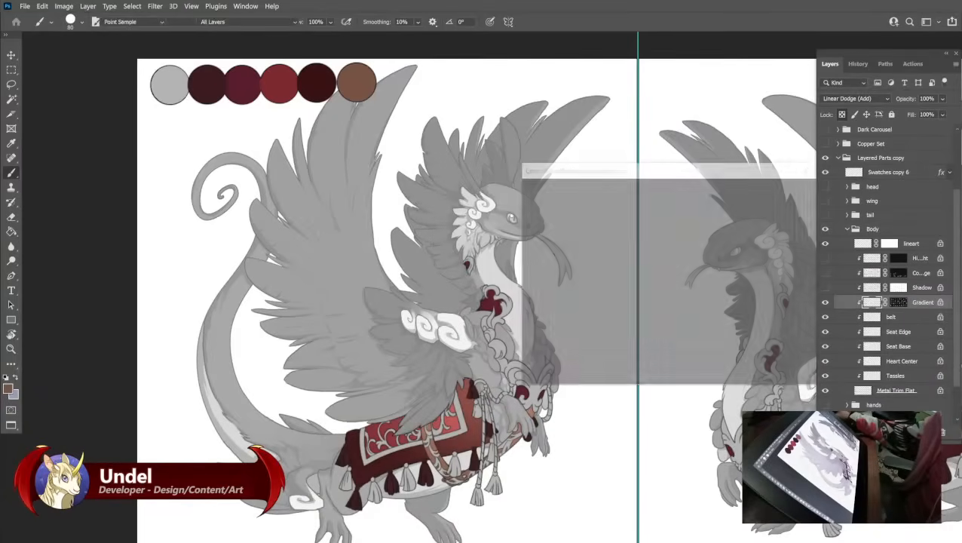
left_click(681, 201)
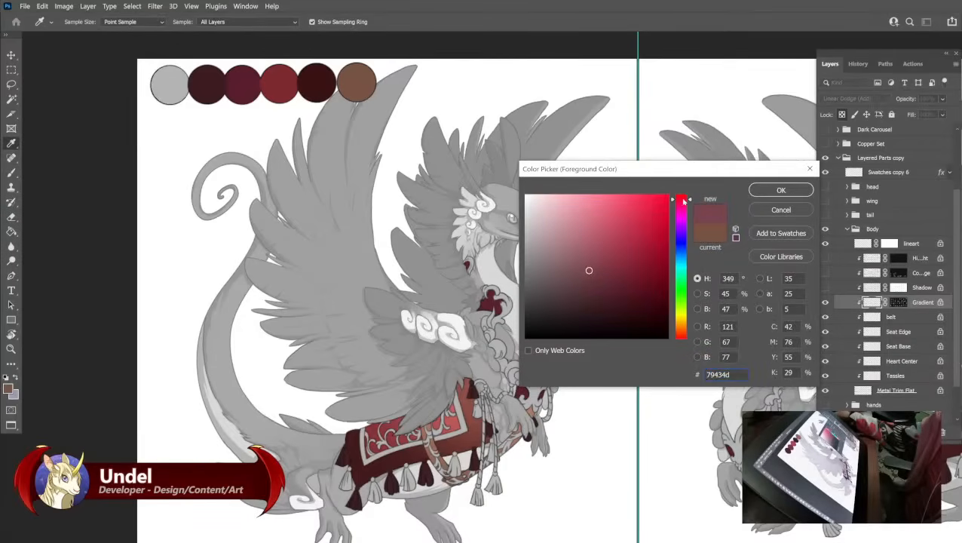
left_click(761, 193)
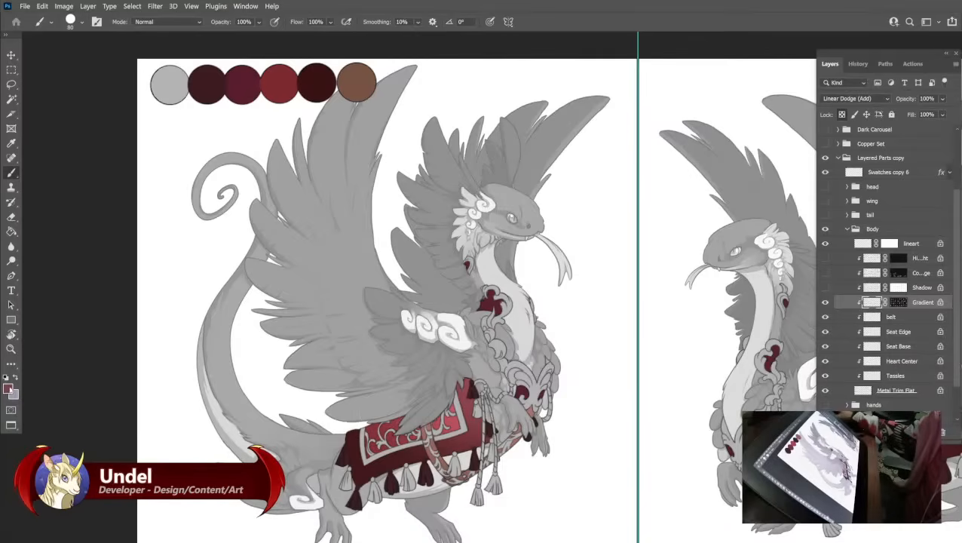
left_click(9, 389)
left_click(686, 233)
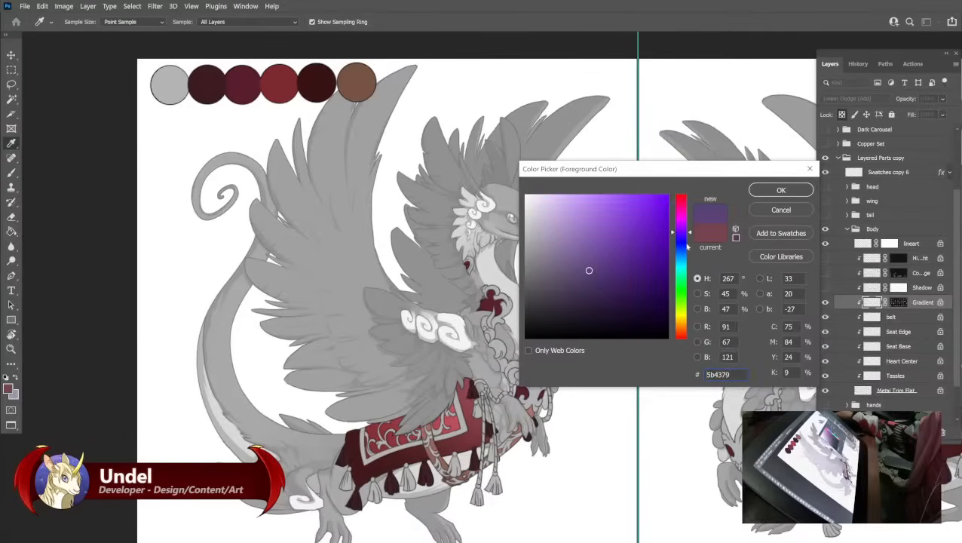
left_click(805, 192)
key("b")
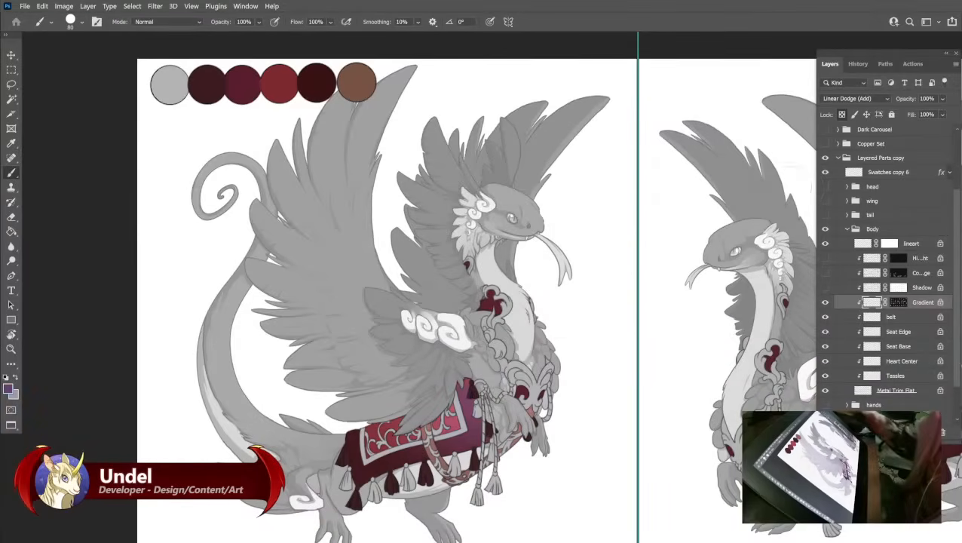
Fill the Gradient layer with the muted red 794348 and add its dot to the end of the swatch row on Swatches copy 6.
left_click(9, 388)
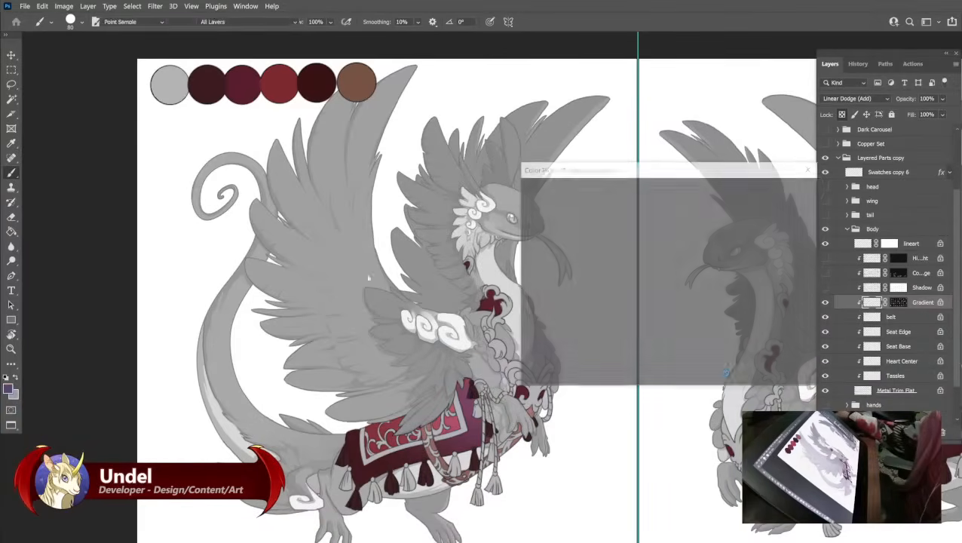
left_click(683, 199)
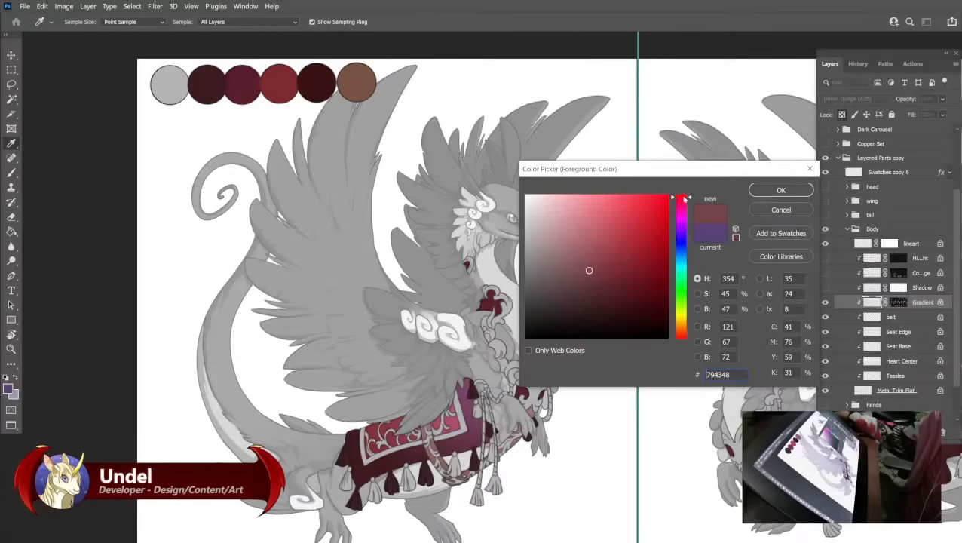
left_click(780, 190)
key("b")
key("shift+F5")
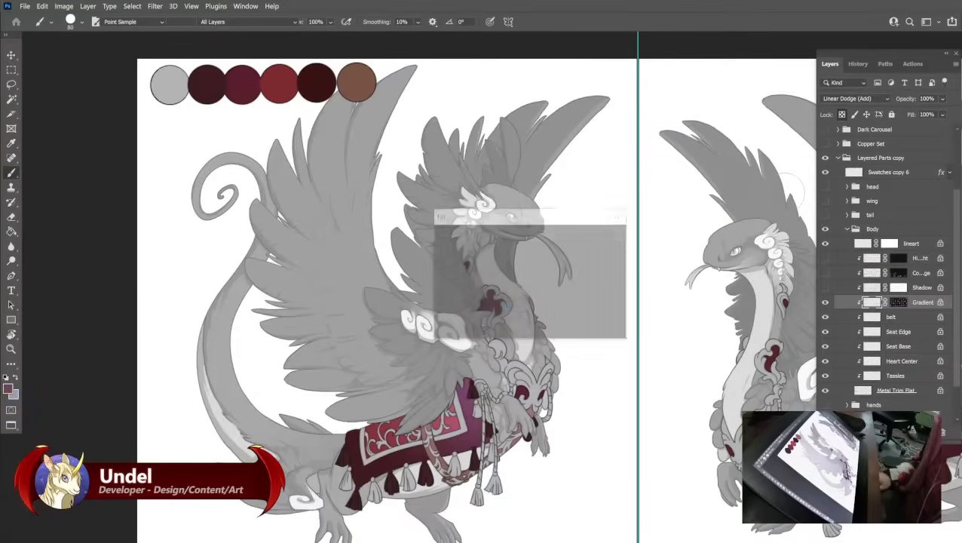
key("Return")
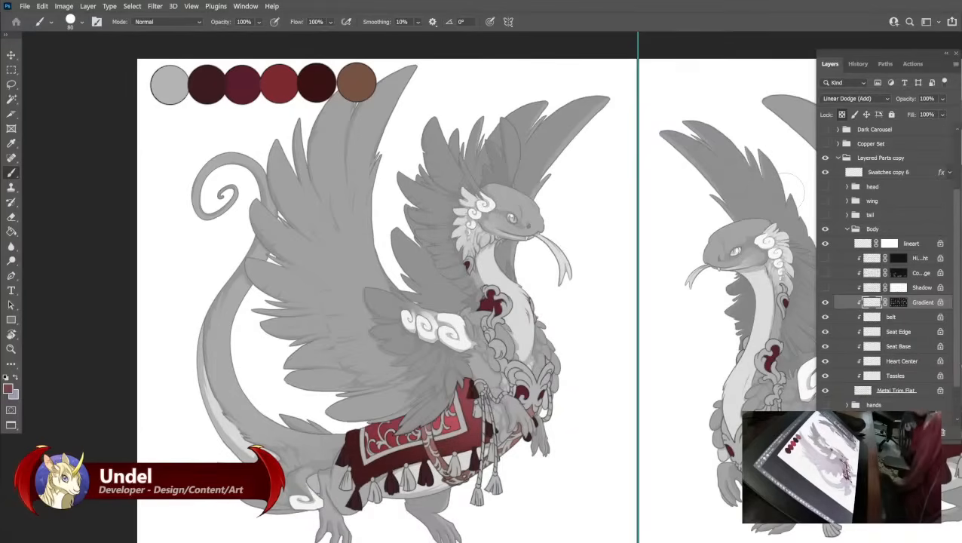
left_click(884, 175)
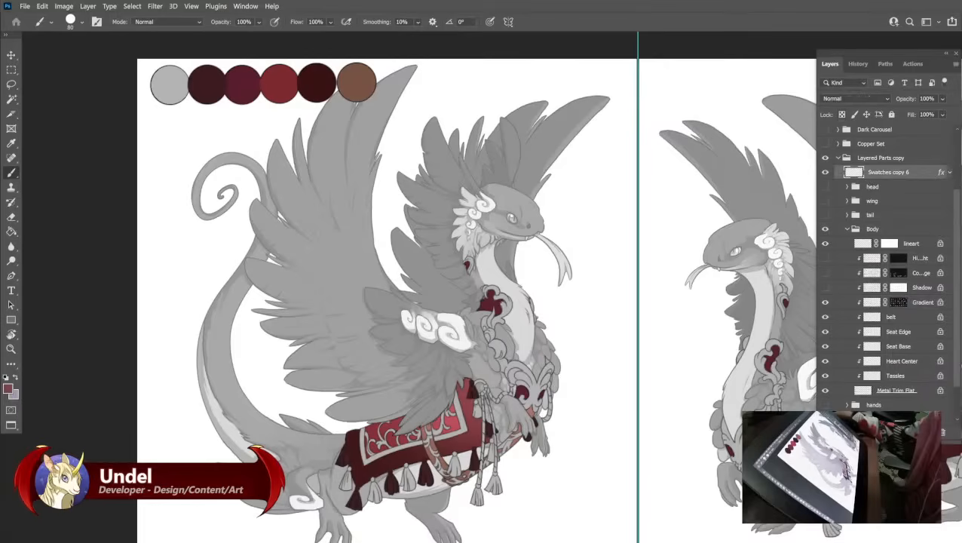
left_click(395, 83)
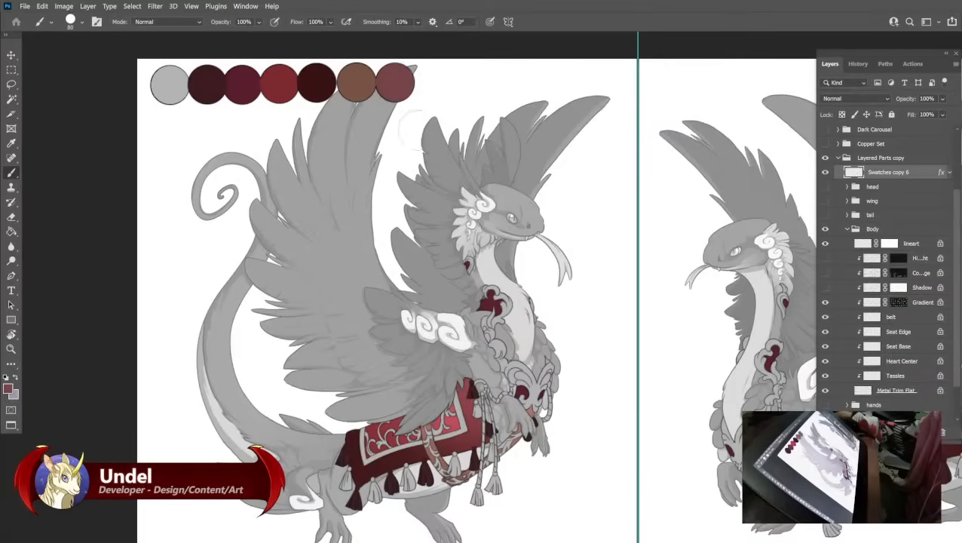
Show the Shadow layer and fill it with the greyish blue 8588a2, darkened from 999cb8.
left_click(870, 289)
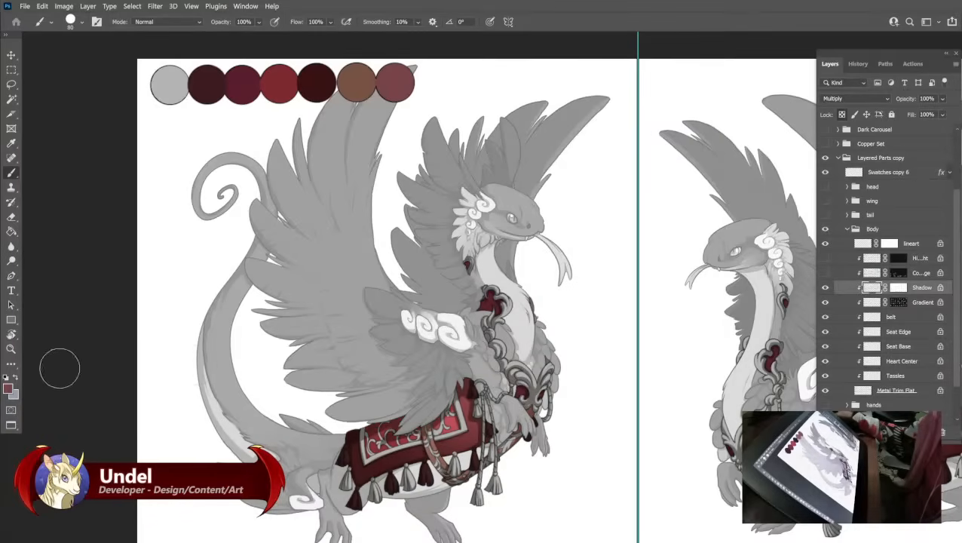
left_click(9, 389)
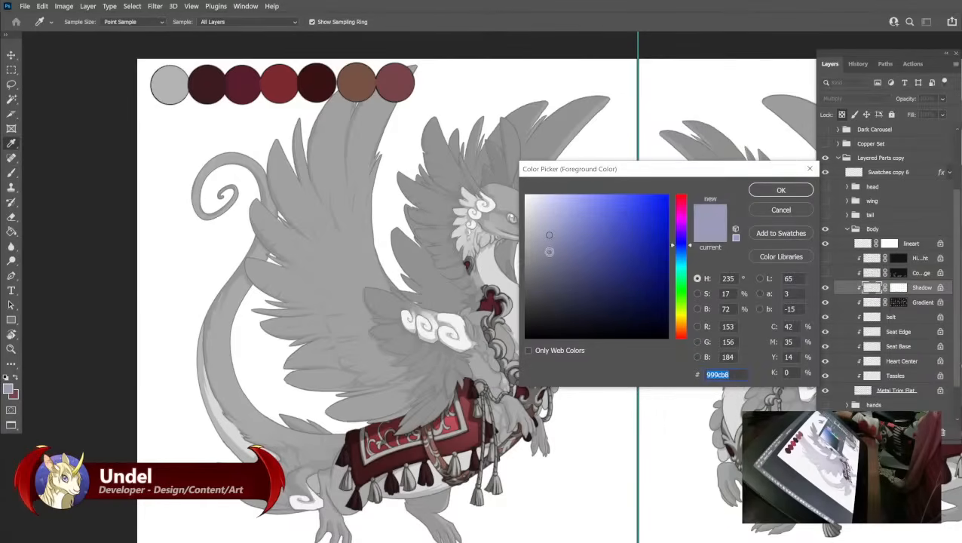
left_click_drag(548, 252, 565, 251)
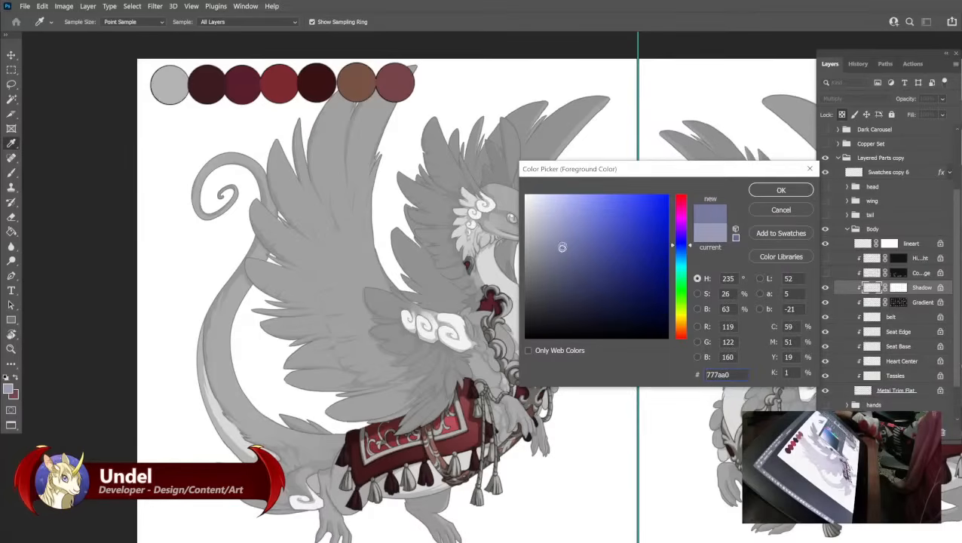
left_click_drag(561, 247, 550, 246)
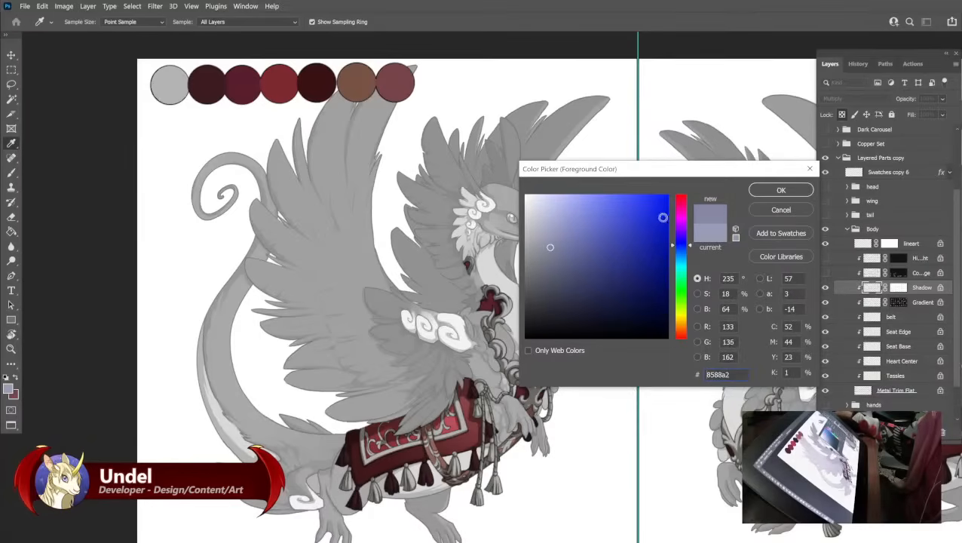
left_click(774, 193)
key("b")
key("shift+F5")
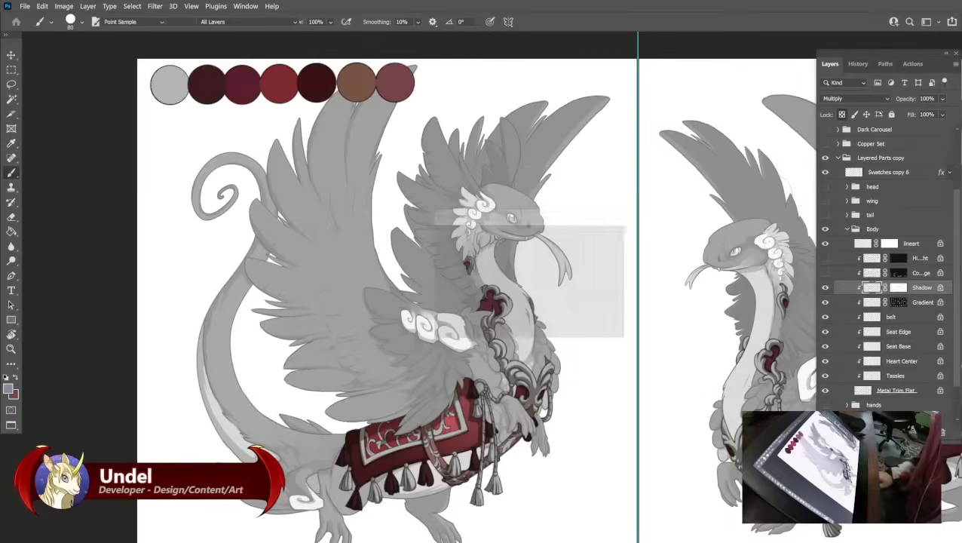
key("Return")
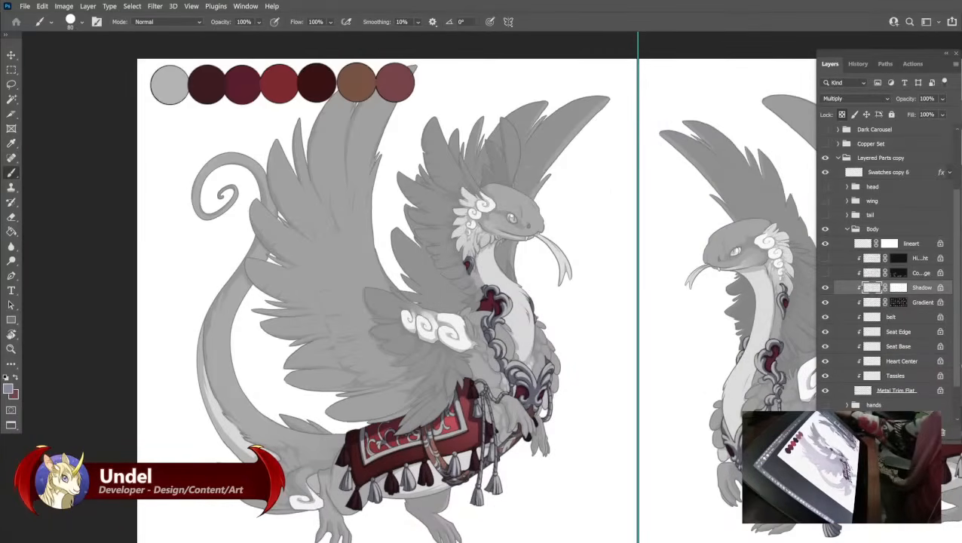
Fill the Shadow layer with the lighter greyish blue 9093af and add its dot to the end of the swatch row on Swatches copy 6.
left_click(9, 388)
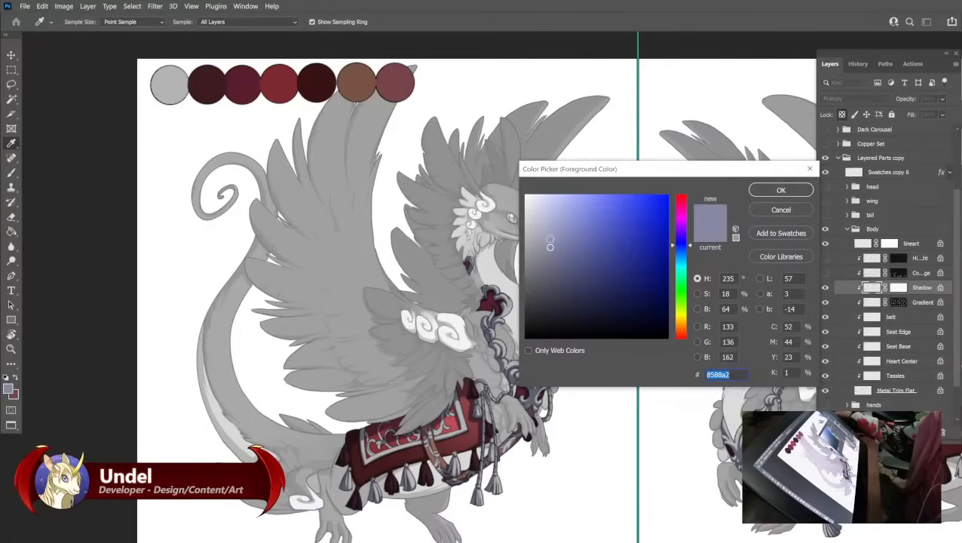
left_click(549, 239)
left_click(754, 192)
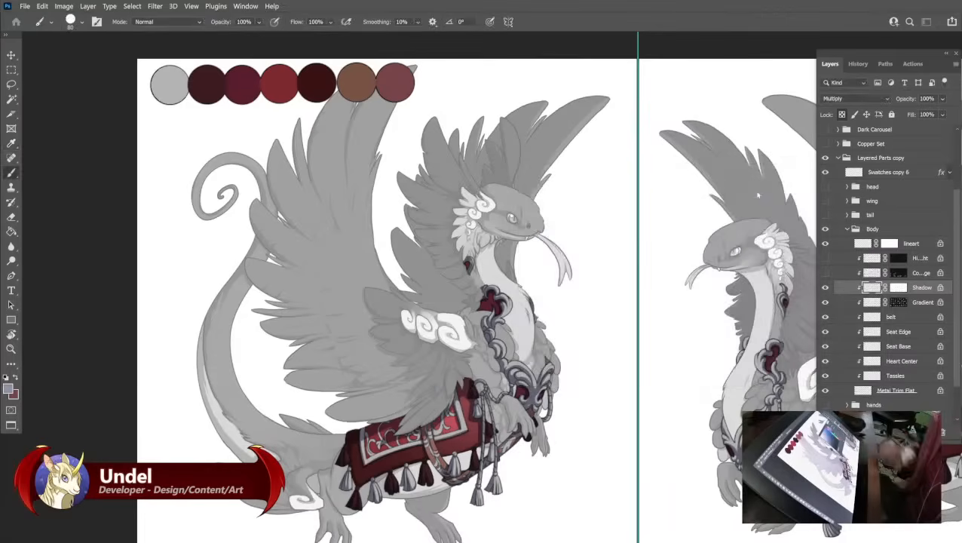
key("shift+F5")
key("Return")
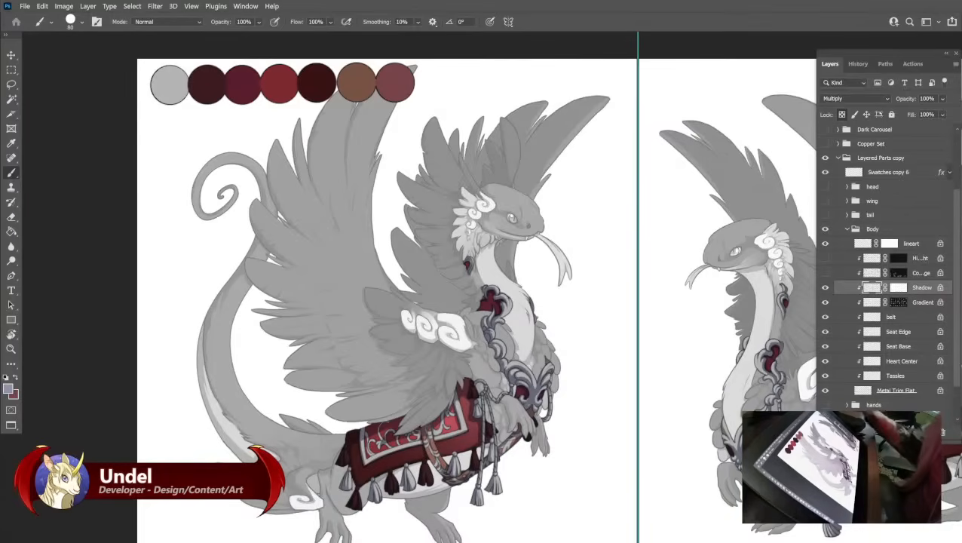
left_click(886, 177)
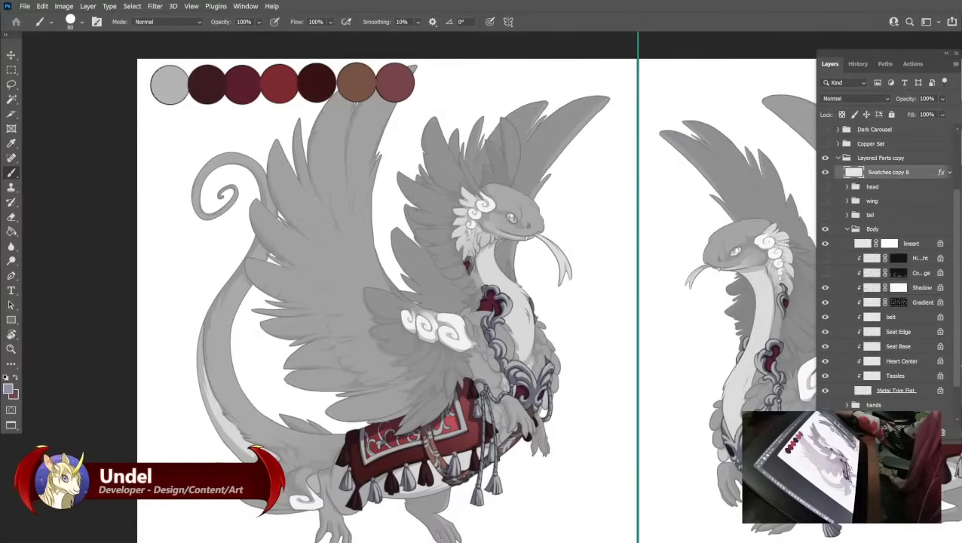
left_click(434, 85)
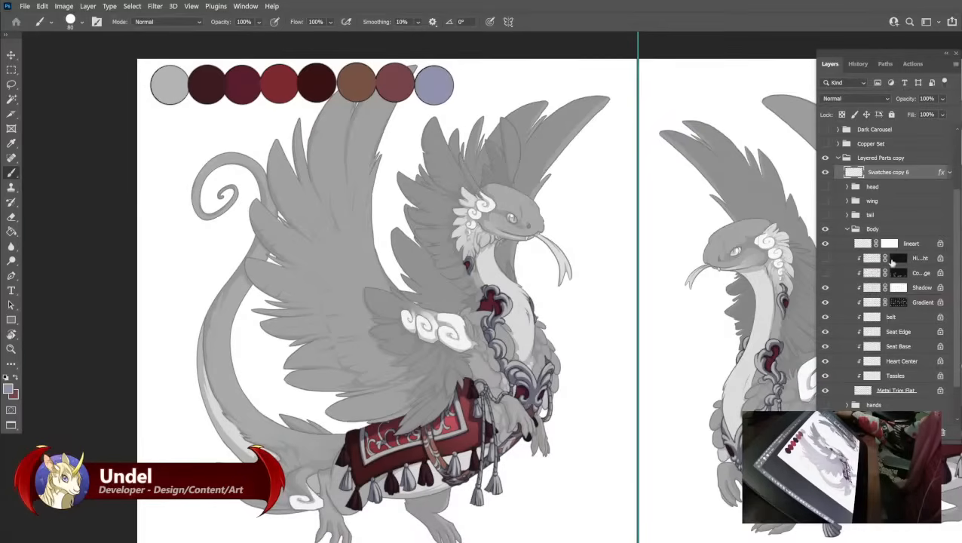
Show the Color Dodge layer above Shadow and toggle its visibility to compare its effect on the horned dragon's ornaments.
left_click(868, 274)
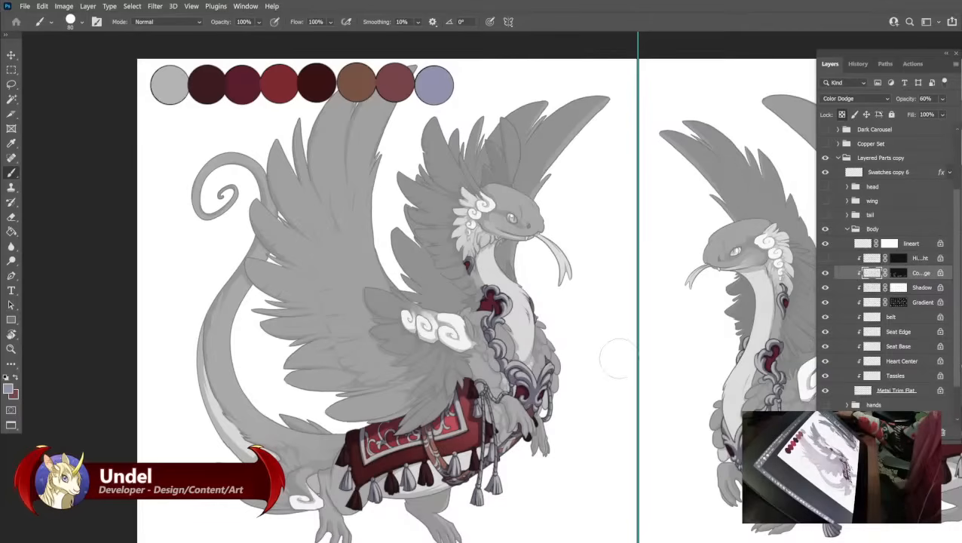
left_click_drag(650, 379, 558, 211)
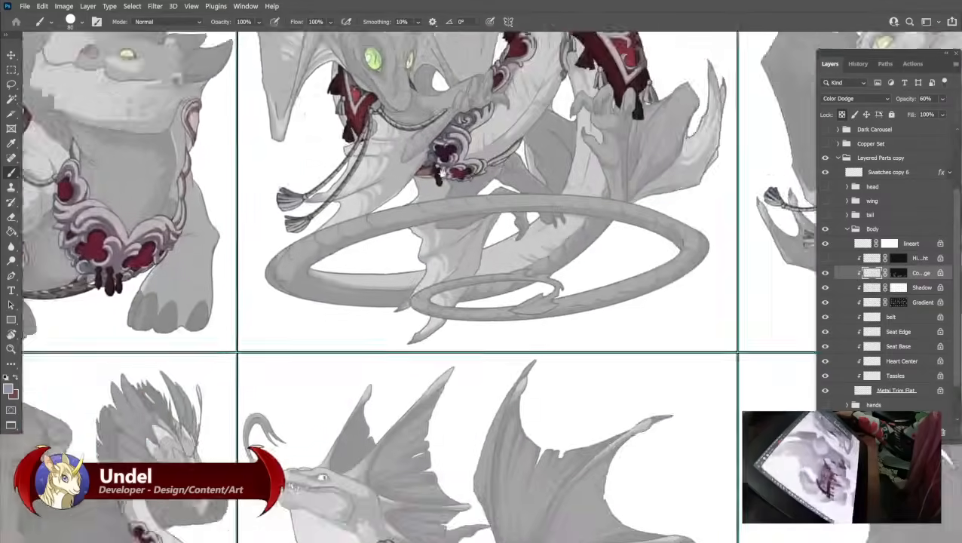
left_click_drag(641, 422, 304, 139)
left_click_drag(799, 411, 532, 286)
left_click_drag(362, 45, 535, 277)
left_click(825, 273)
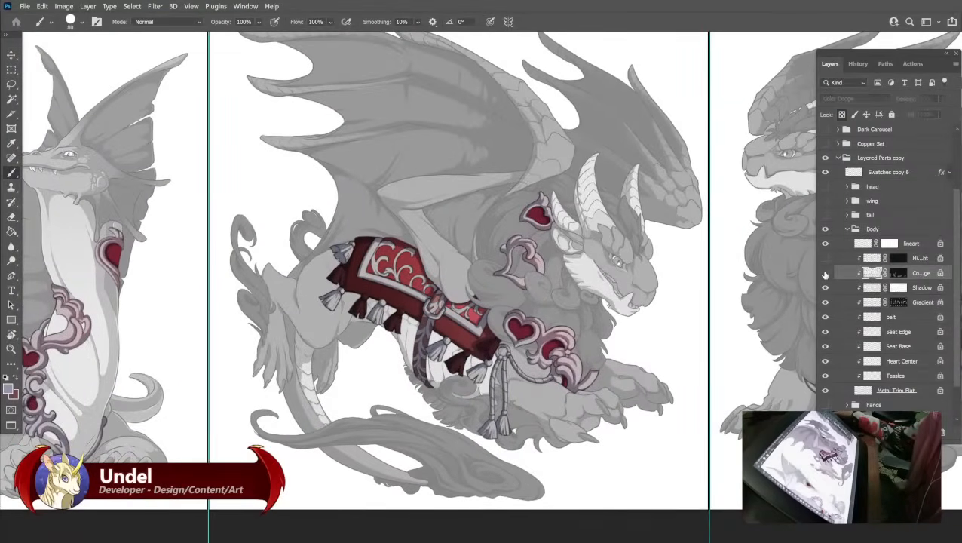
left_click(824, 273)
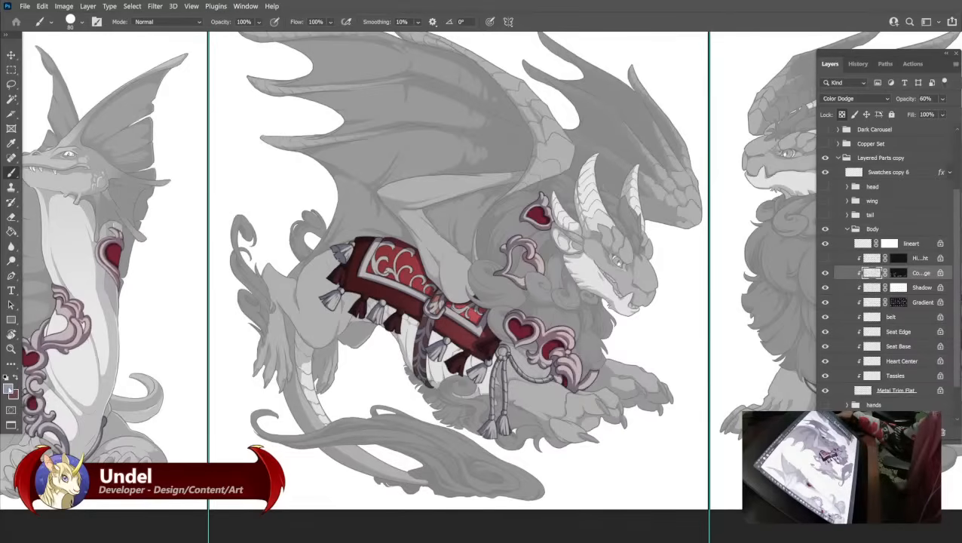
Try the blue 4850a2 and the muted red background color as fills for the Color Dodge layer.
left_click(9, 389)
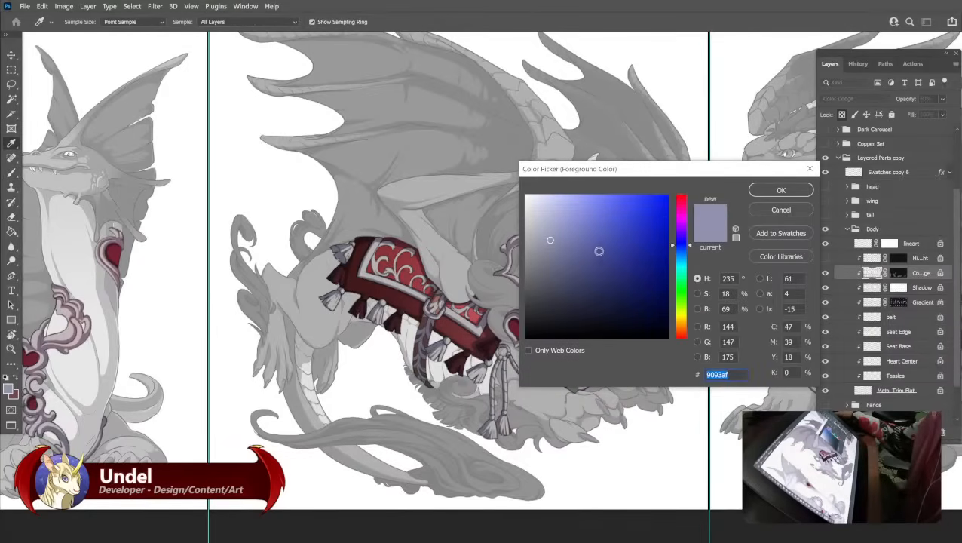
left_click(598, 251)
left_click(780, 190)
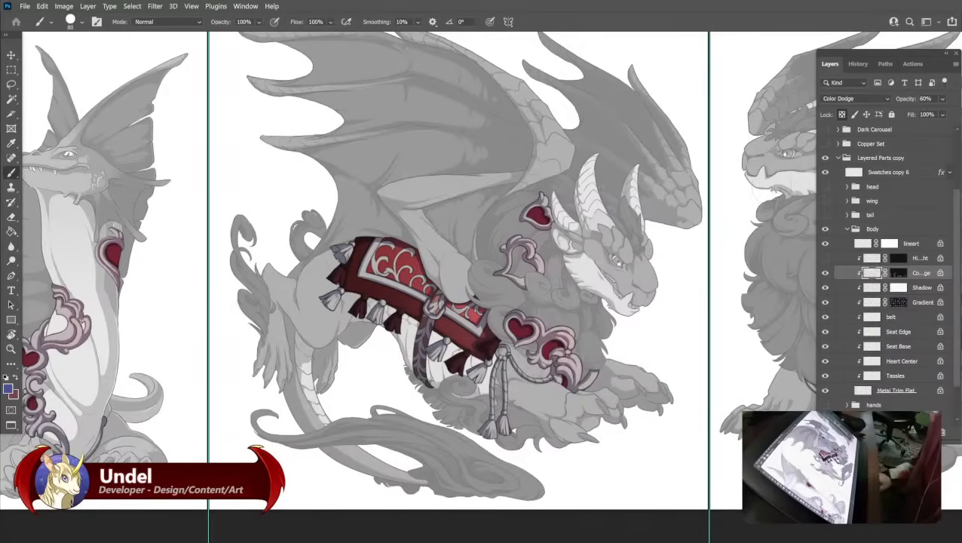
key("shift+F5")
key("Return")
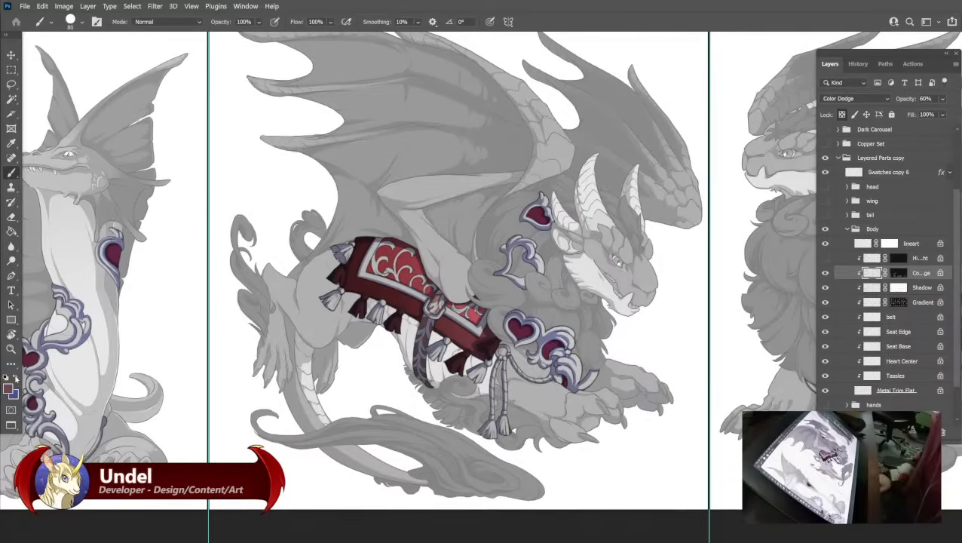
key("shift+F5")
key("Return")
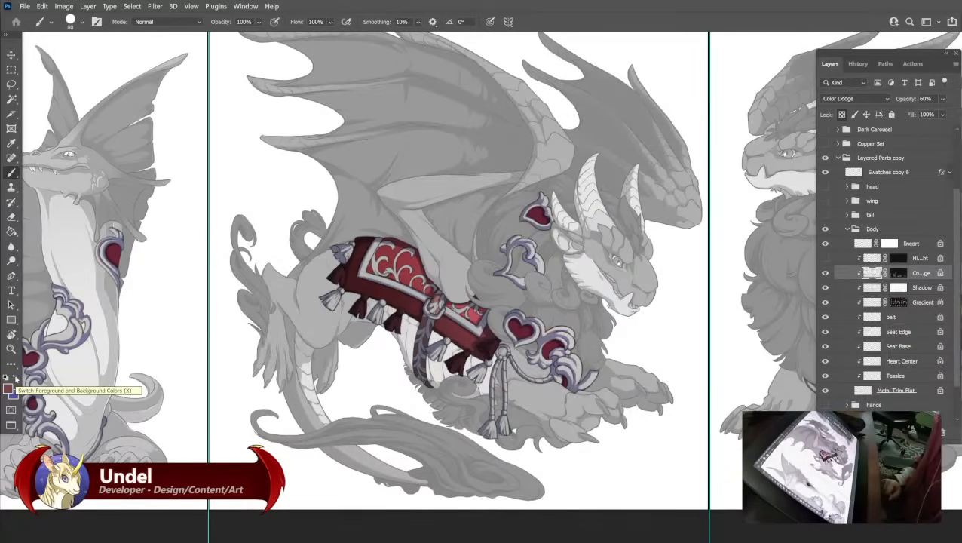
Examine the metal ornaments on the feathered serpent and the horned dragon with the muted red dodge fill.
left_click_drag(225, 336, 637, 527)
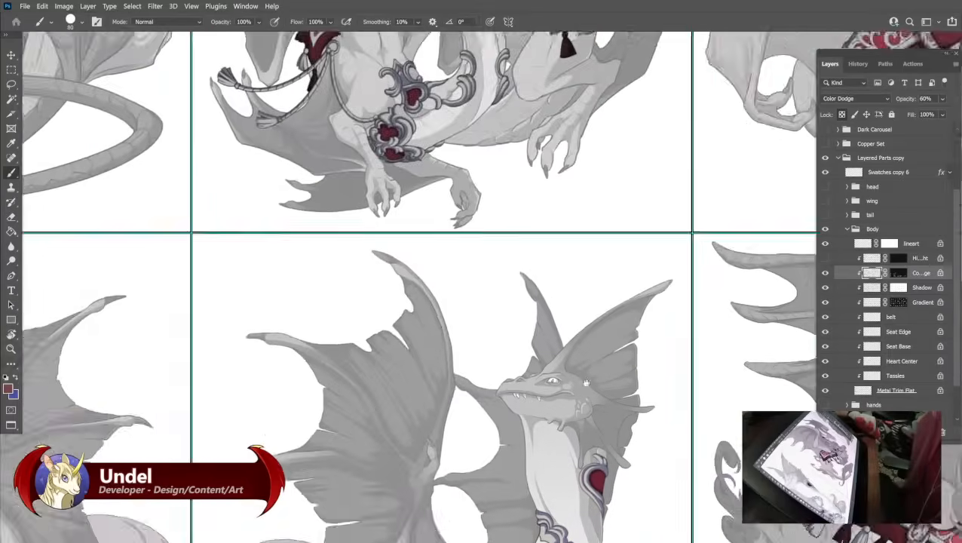
left_click_drag(136, 167, 573, 371)
left_click_drag(151, 68, 440, 294)
left_click_drag(268, 195, 326, 380)
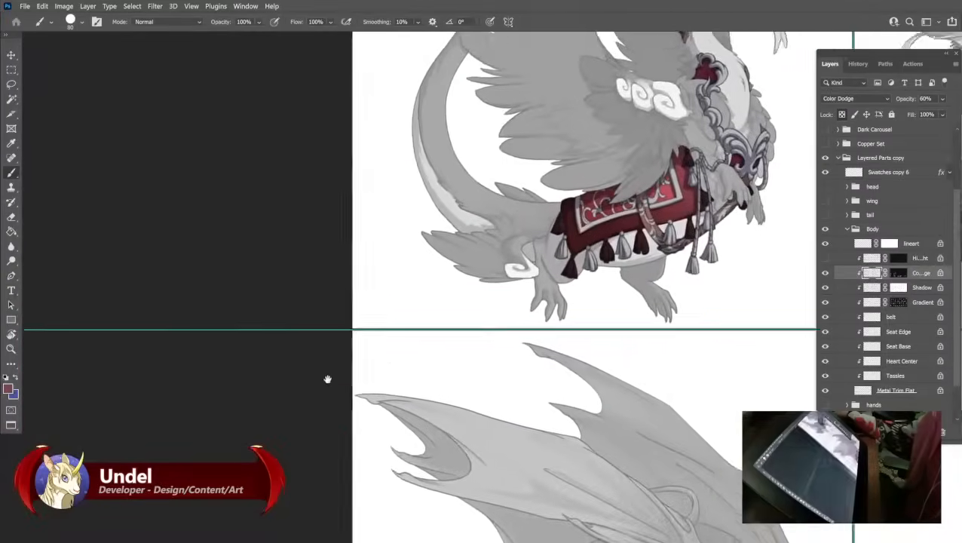
left_click_drag(612, 140, 408, 349)
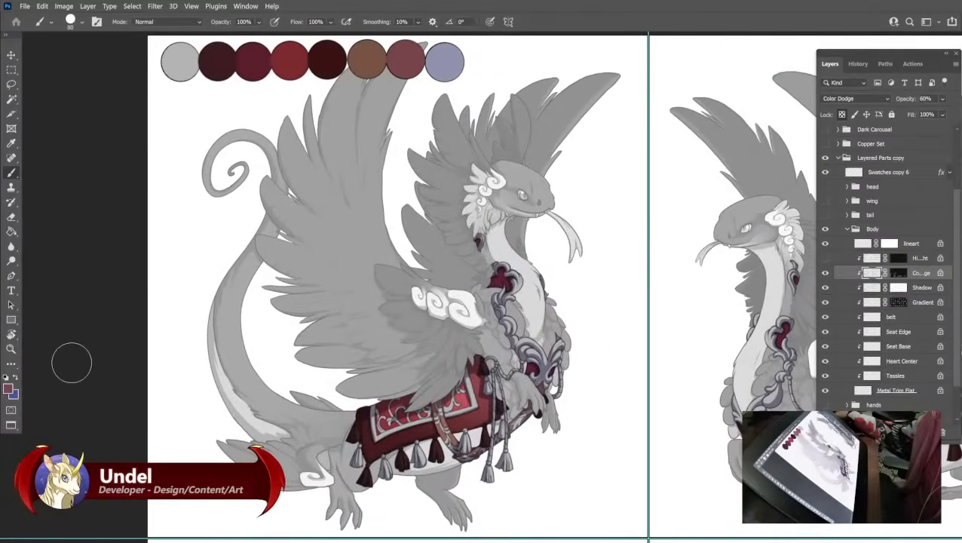
left_click_drag(558, 339, 374, 167)
left_click_drag(374, 452, 187, 261)
left_click_drag(227, 468, 264, 485)
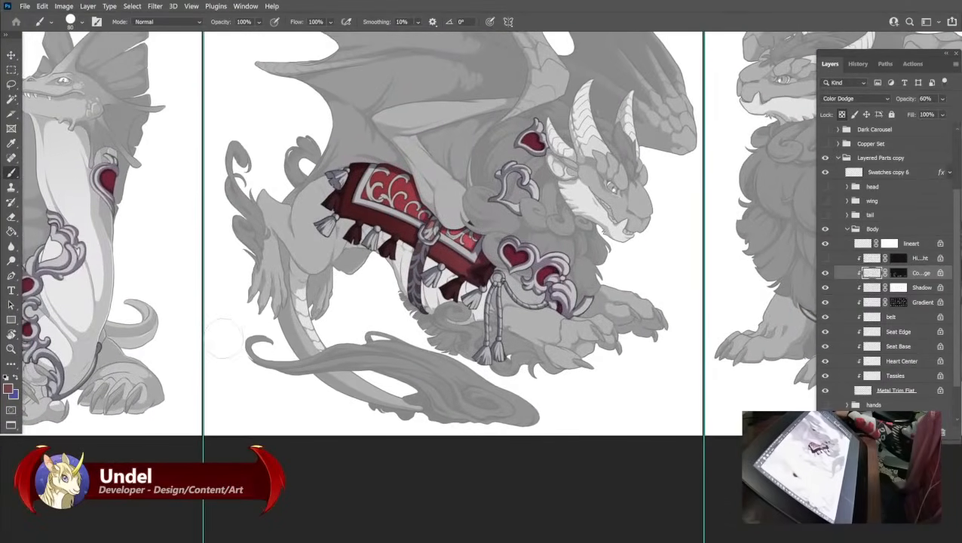
Fill the Color Dodge layer with the stronger red 923e46 and add its dot to the end of the swatch row on Swatches copy 6.
left_click(9, 389)
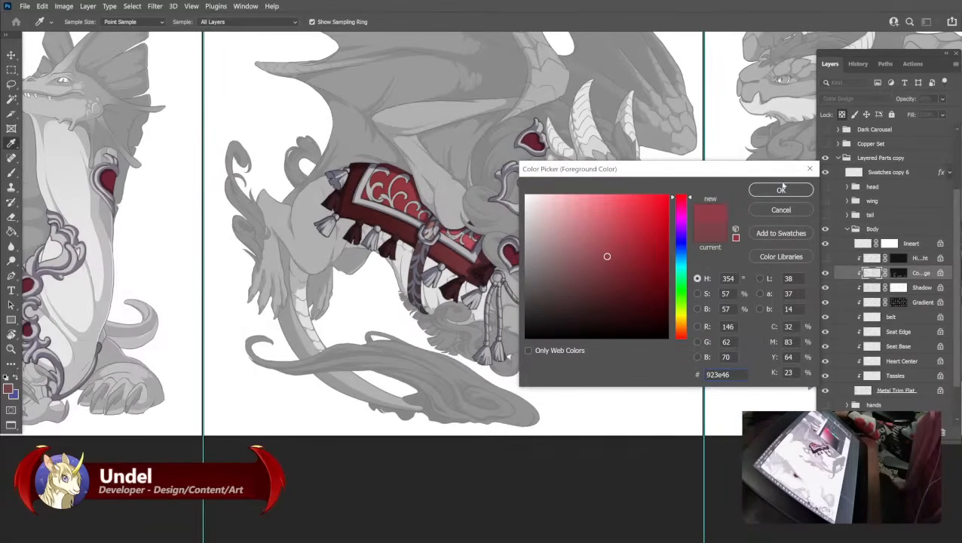
left_click(781, 189)
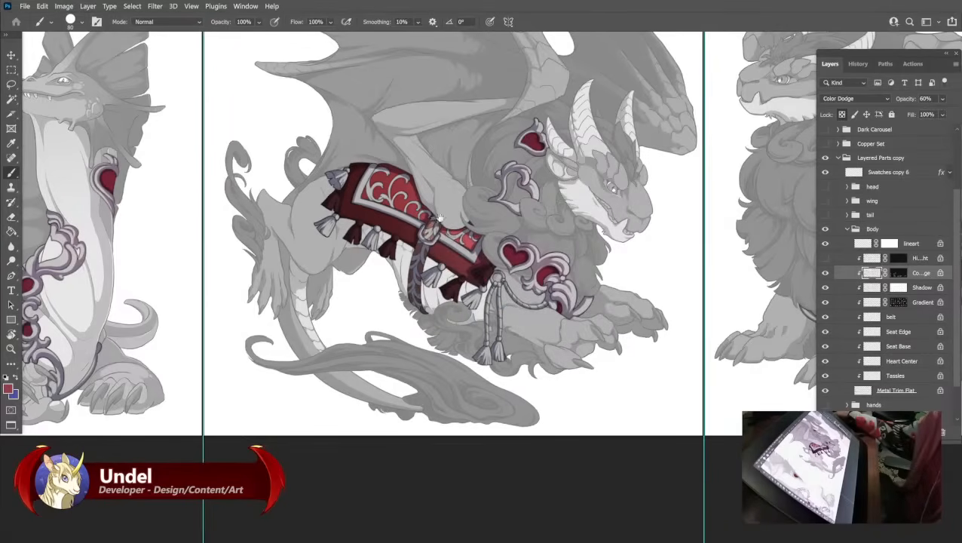
left_click_drag(440, 218, 520, 242)
left_click_drag(374, 171, 548, 299)
left_click_drag(317, 174, 597, 365)
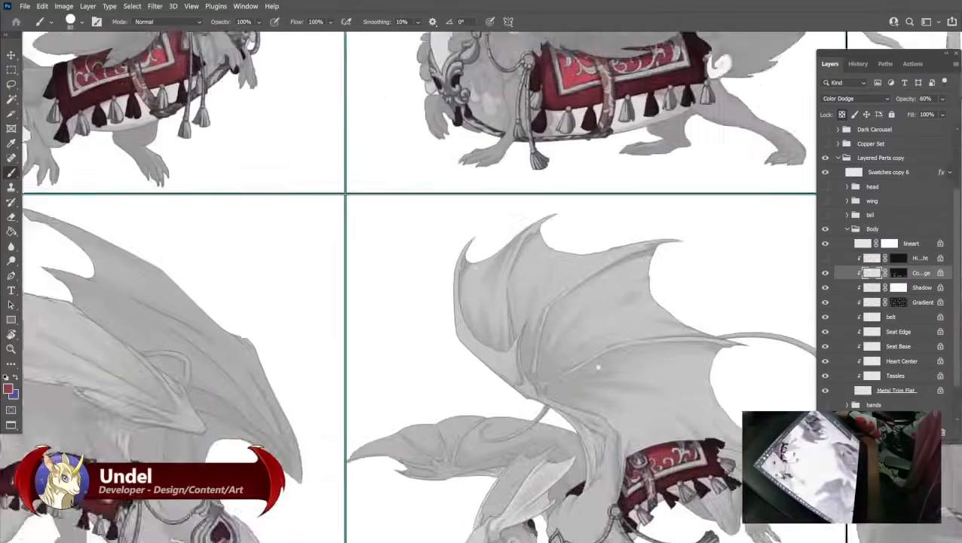
left_click_drag(339, 204, 436, 322)
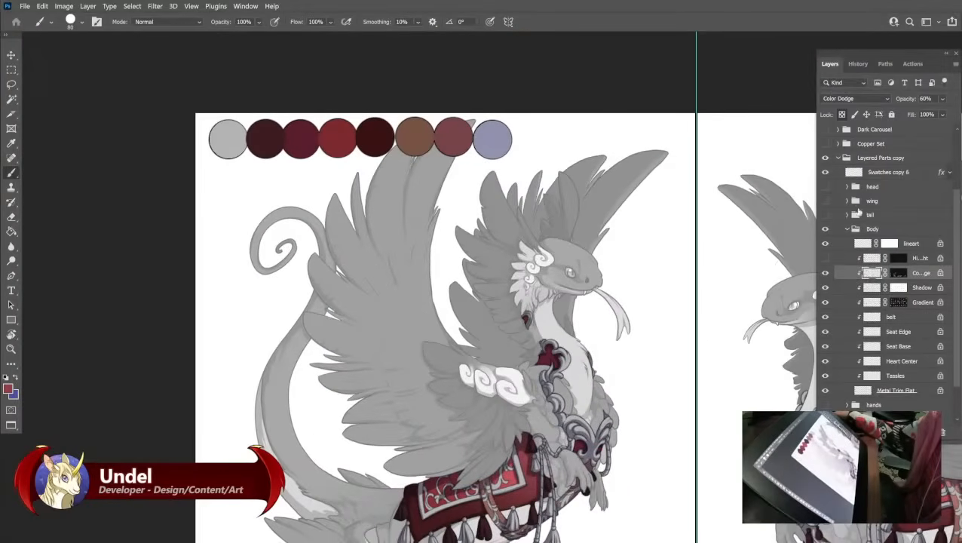
left_click(885, 174)
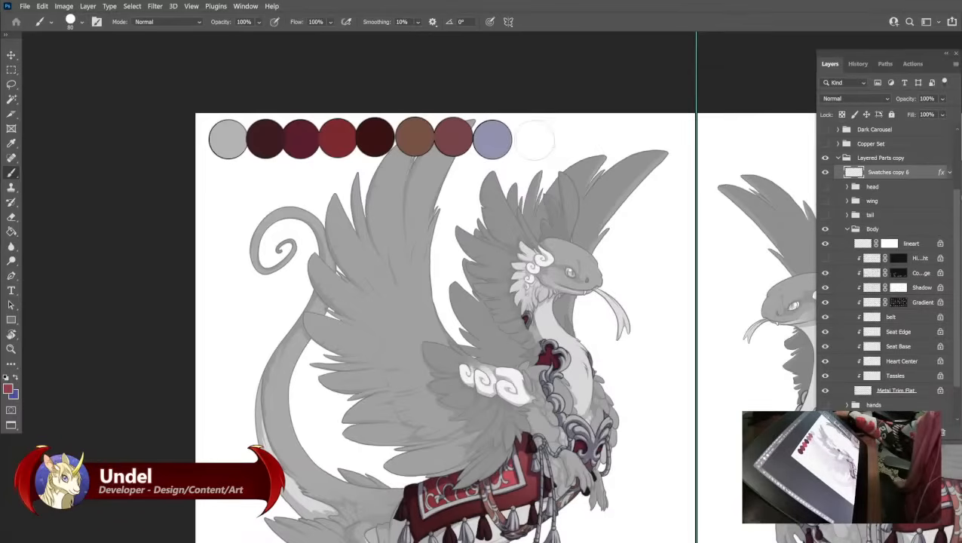
left_click(531, 139)
Show and select the Screen-mode highlight layer and set the foreground color to the pale blue-grey babbd3.
left_click_drag(632, 302, 577, 236)
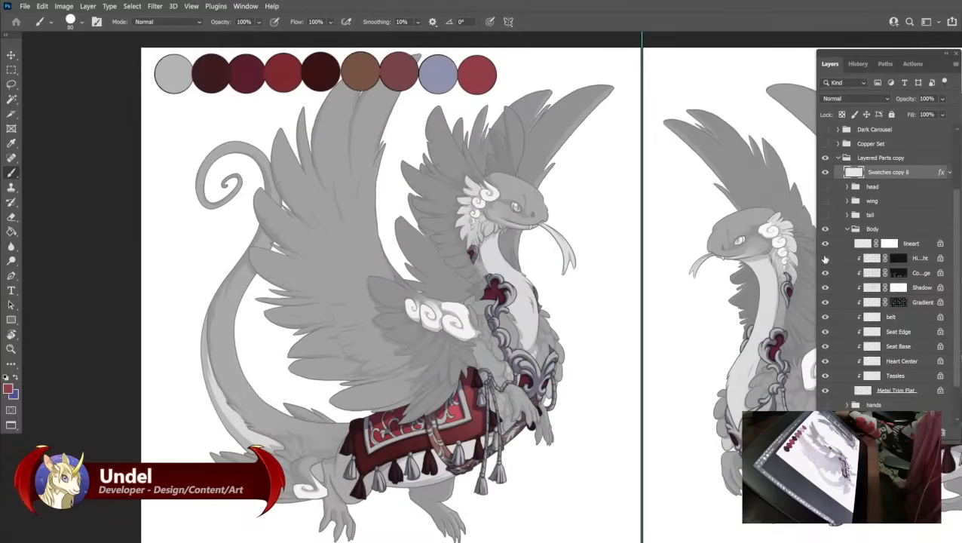
left_click(871, 260)
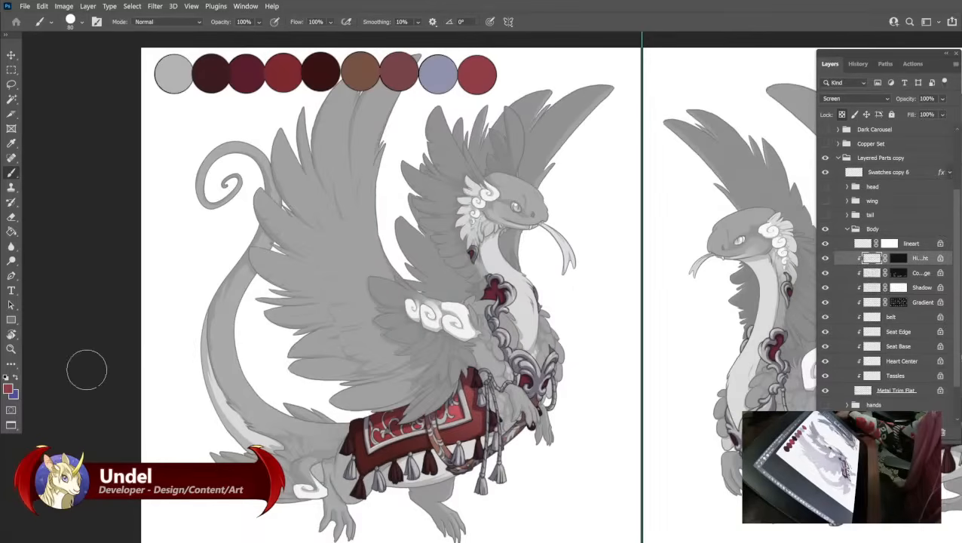
left_click(9, 390)
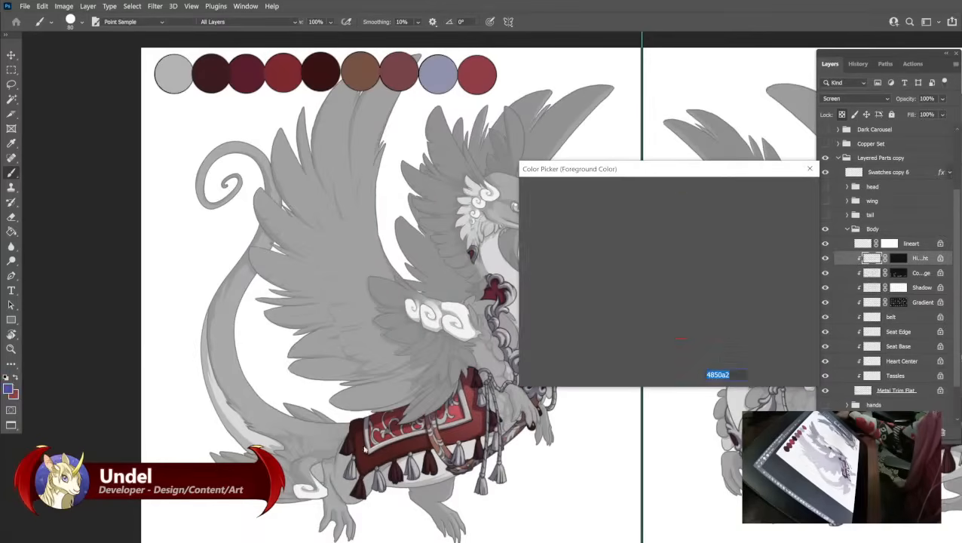
left_click(175, 73)
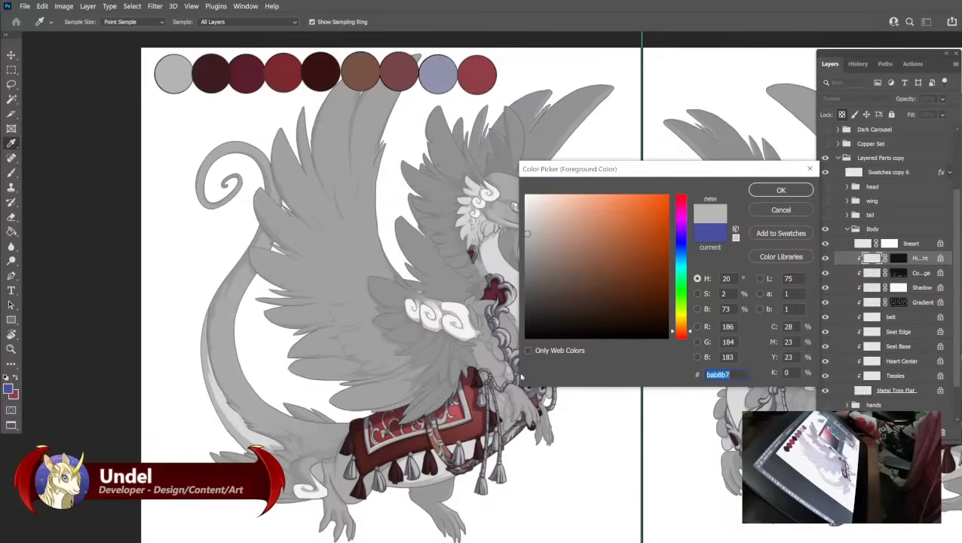
left_click(515, 343)
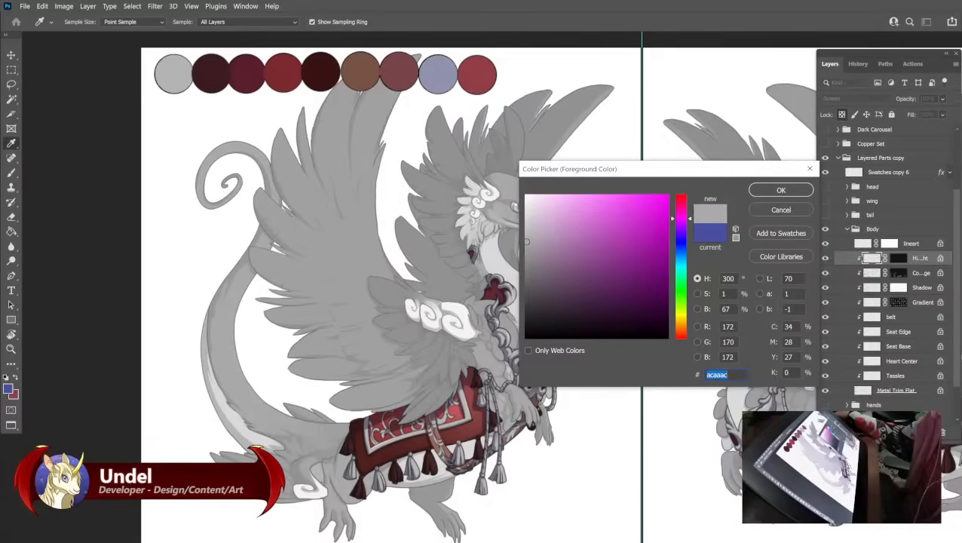
left_click(539, 215)
left_click(541, 219)
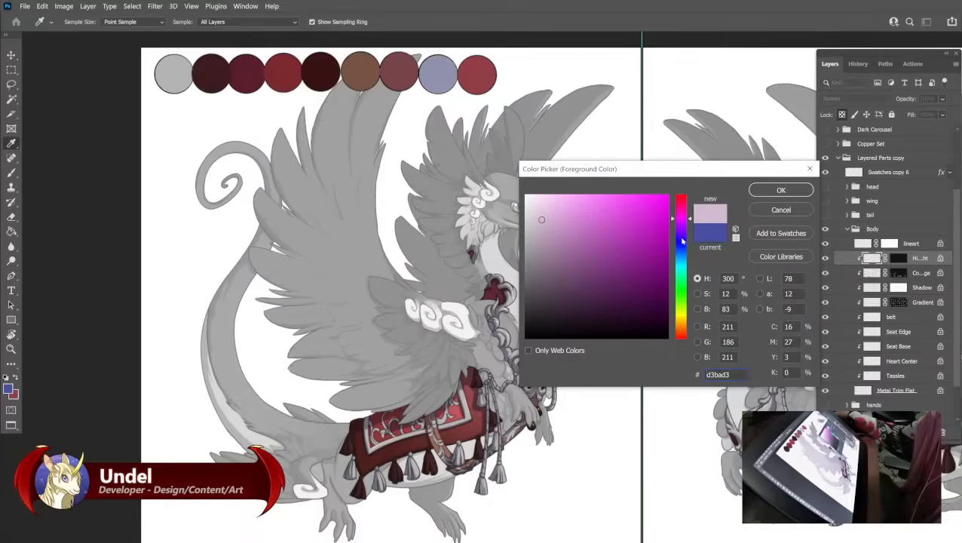
left_click_drag(682, 240, 681, 254)
left_click(781, 190)
key("b")
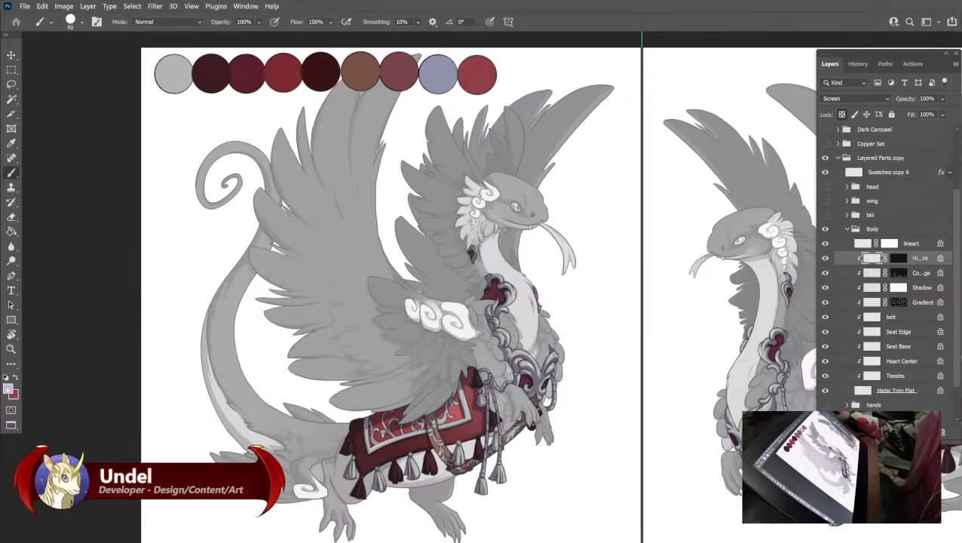
Lighten the foreground color to the pale lavender dedff2 and fill the highlight layer with it.
left_click(9, 388)
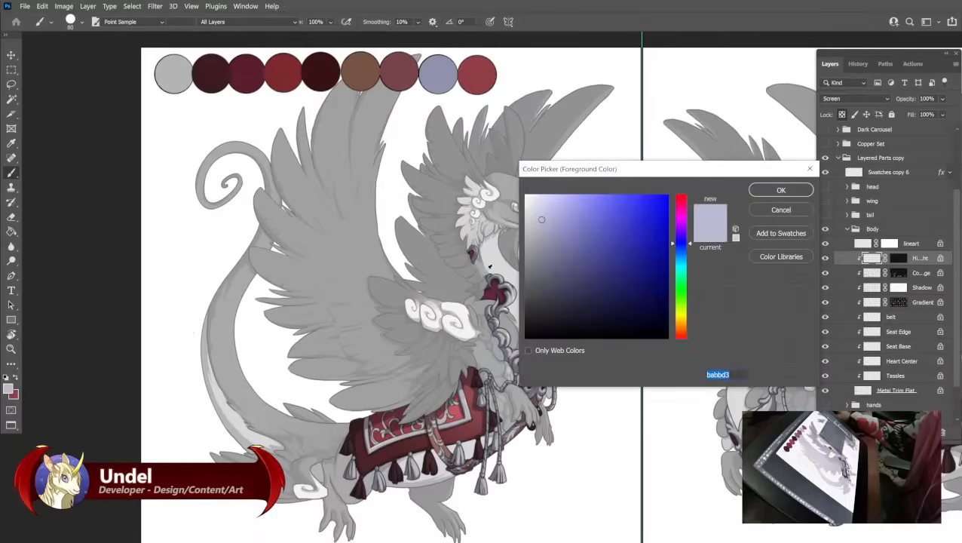
left_click(781, 190)
key("shift+F5")
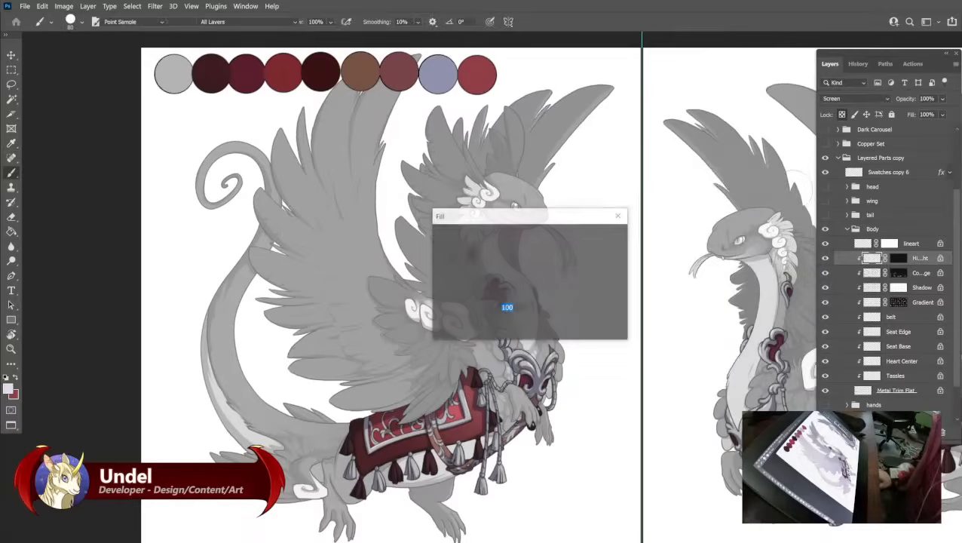
key("Return")
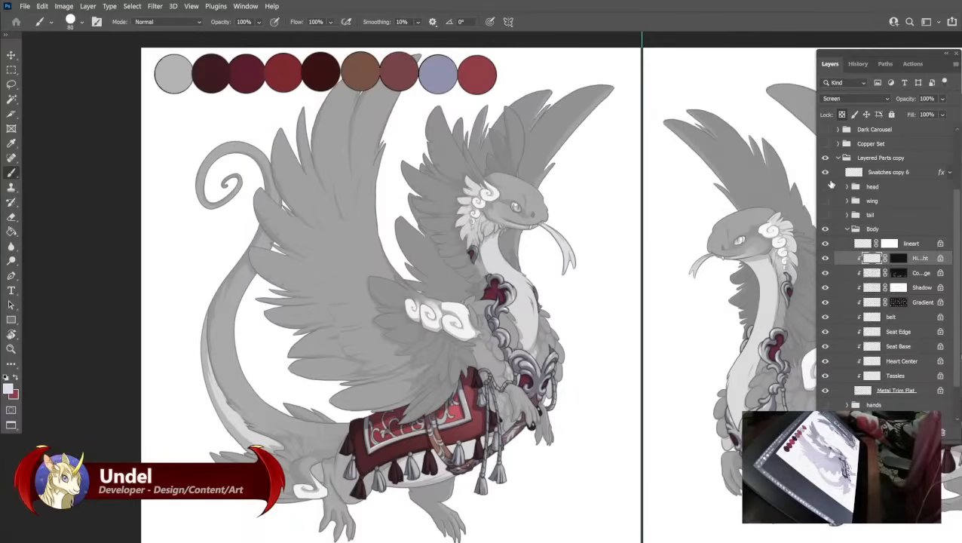
Lighten the foreground color to a near-white lavender and add its dot to the end of the swatch row on Swatches copy 6.
left_click(9, 389)
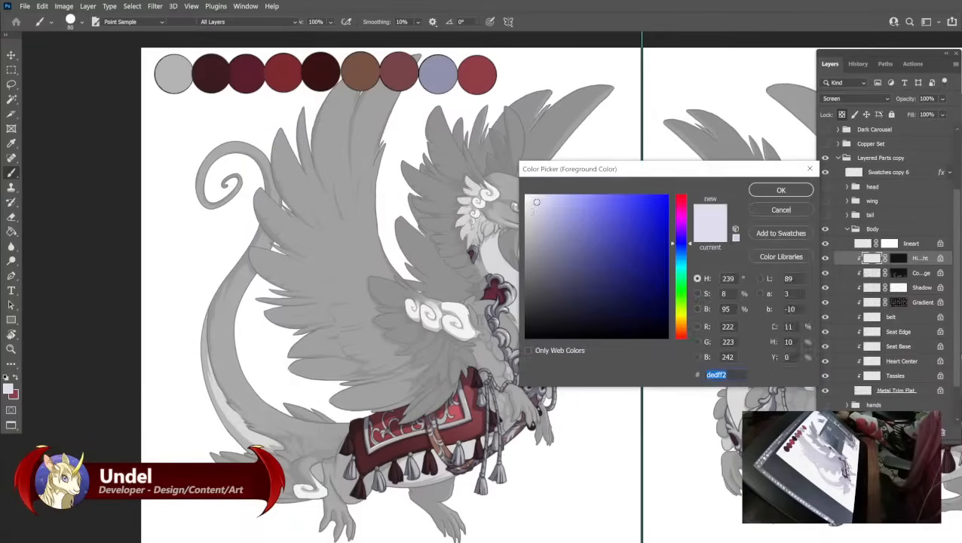
left_click(761, 191)
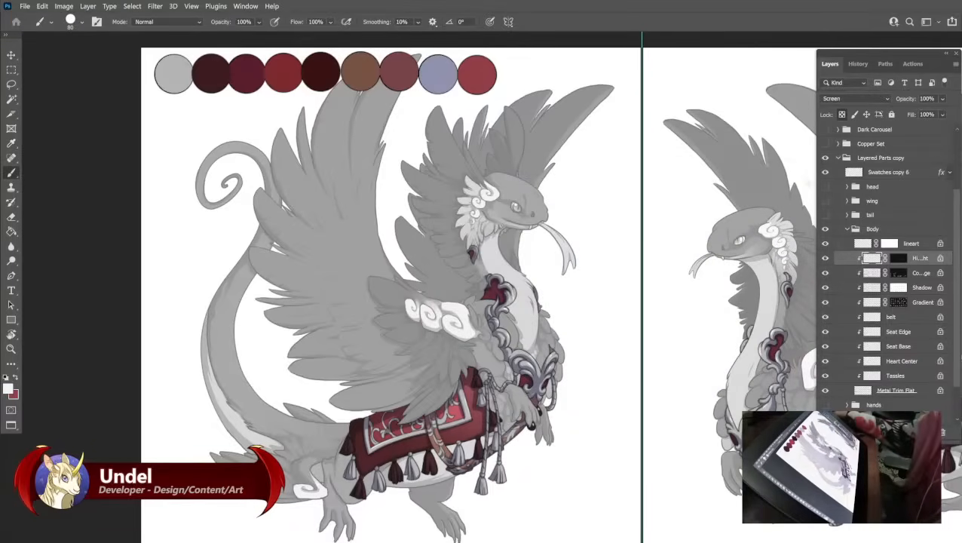
left_click(854, 173)
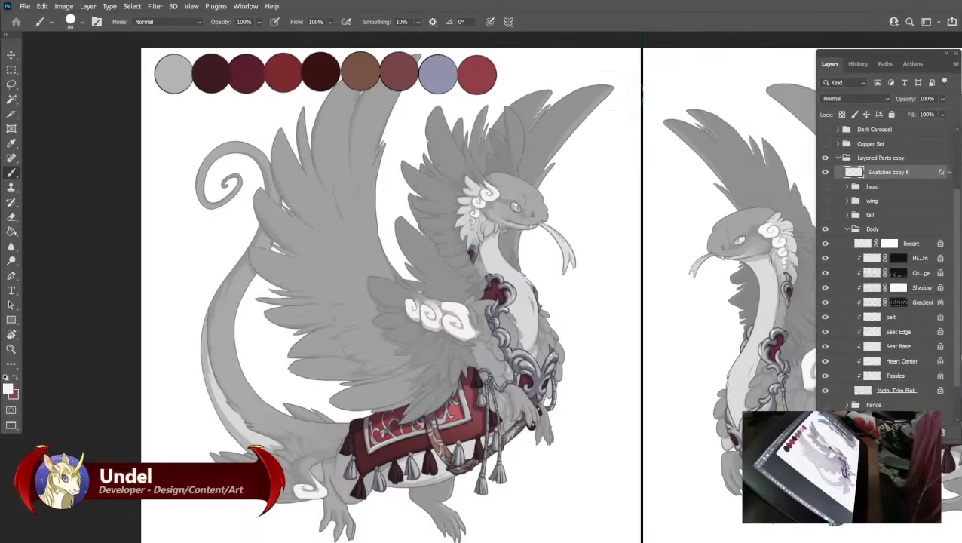
left_click(515, 75)
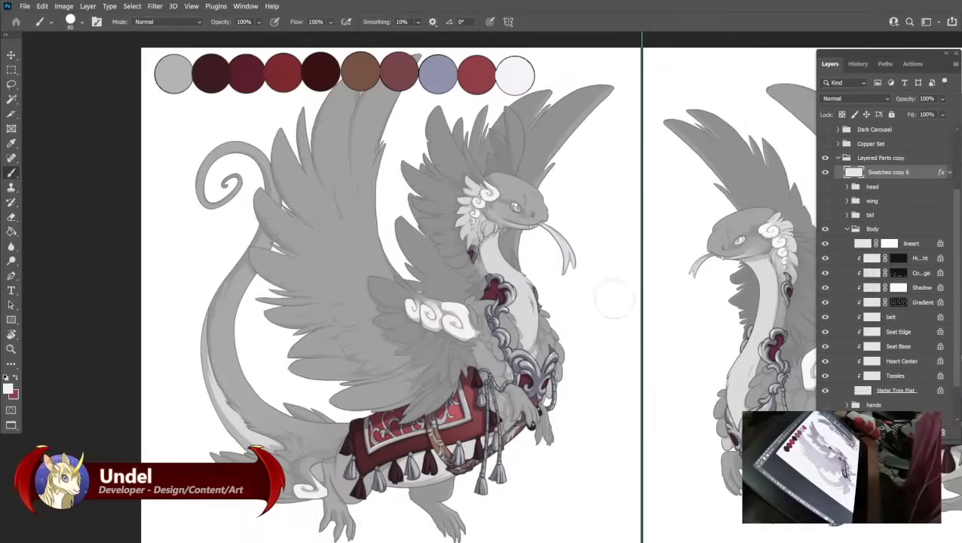
Try filling the Body group's Metal Trim Flat layer with the cool blue-grey c2c3ca.
left_click(885, 391)
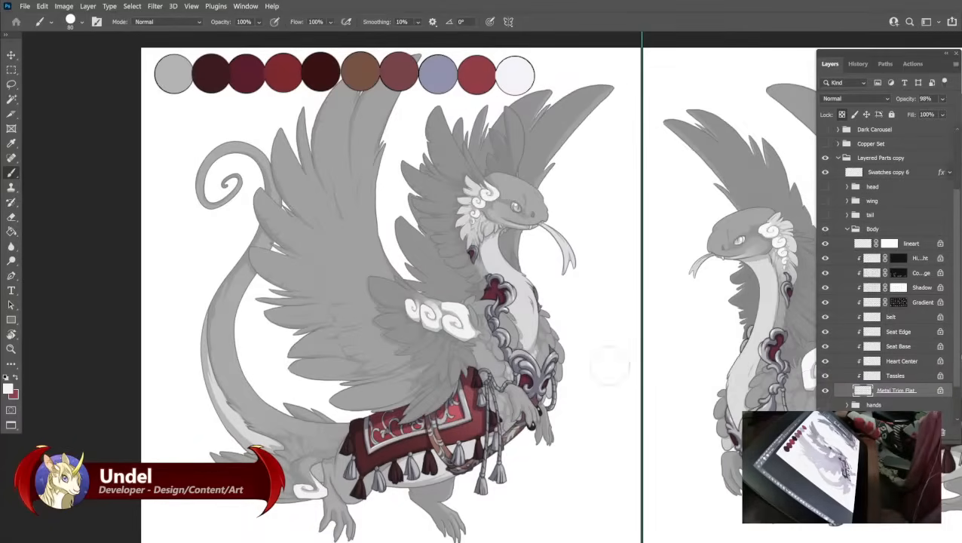
left_click(9, 388)
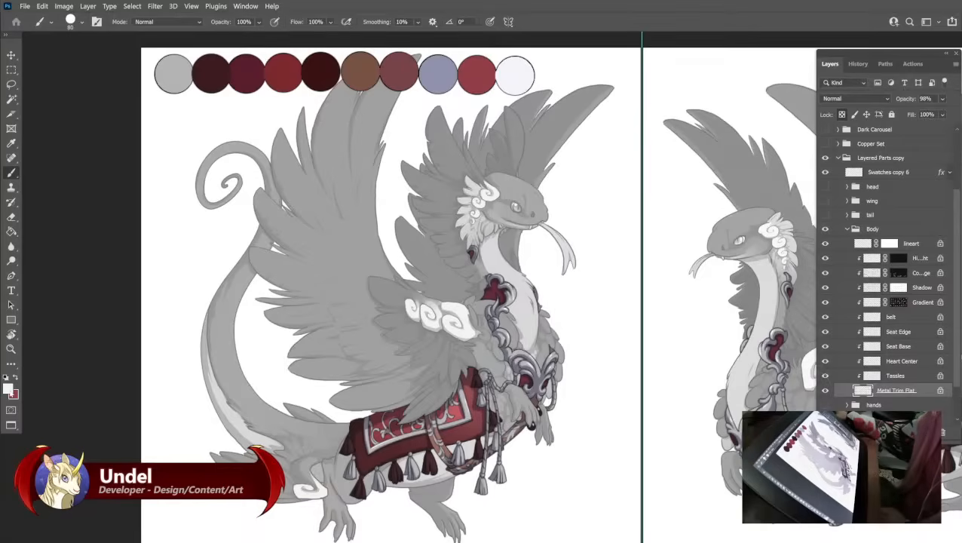
left_click(505, 332)
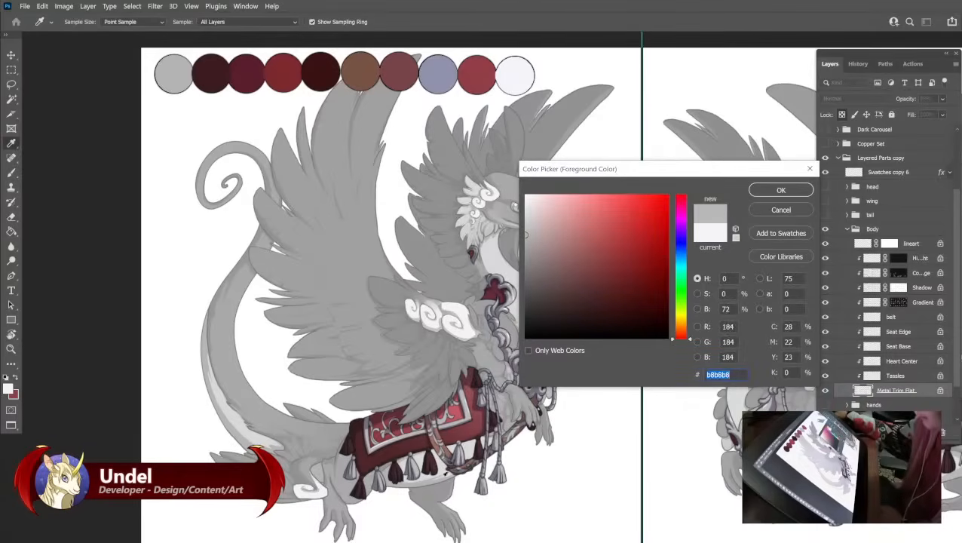
left_click(416, 454)
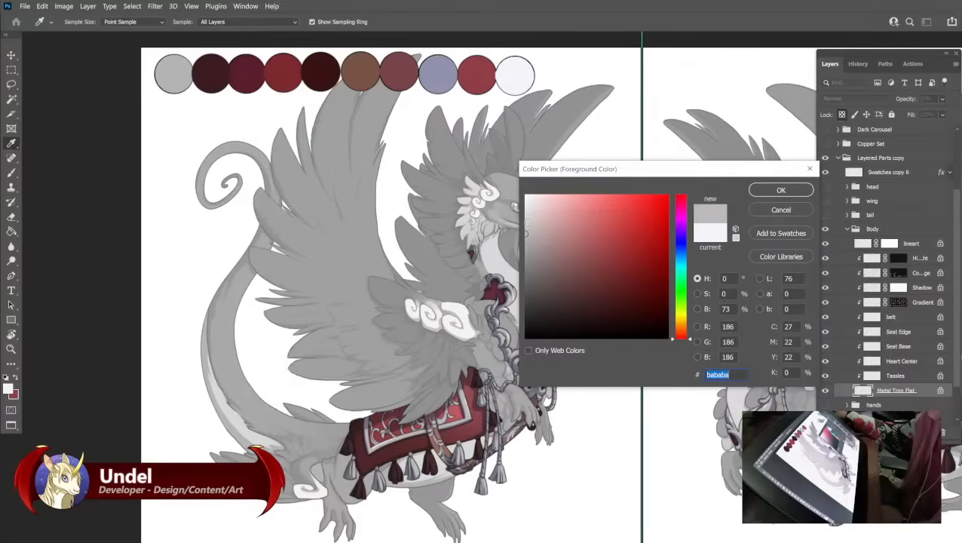
left_click(187, 66)
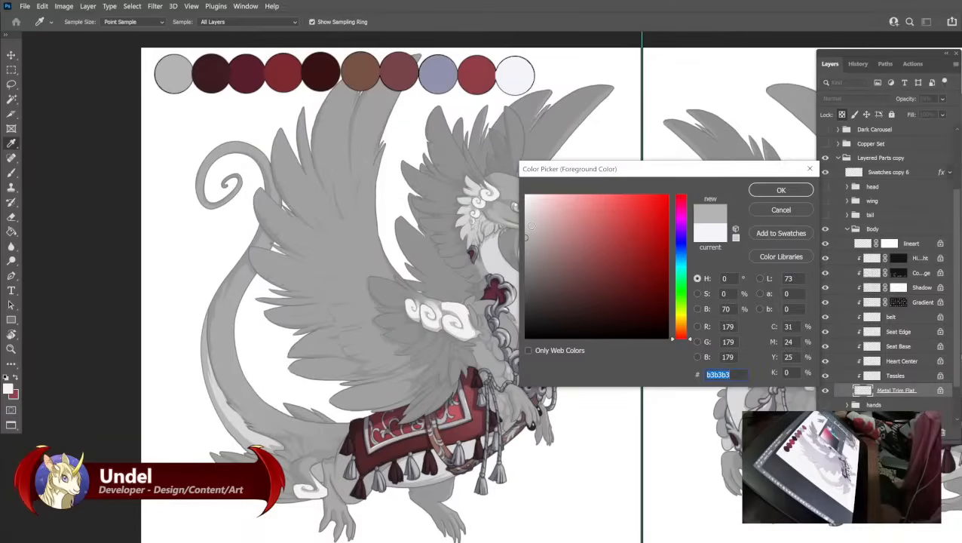
left_click(530, 224)
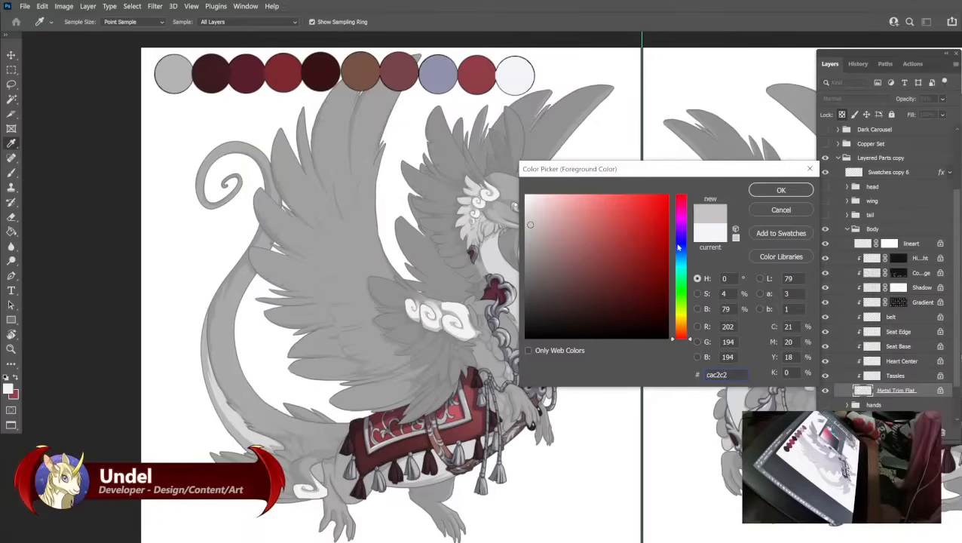
left_click(681, 244)
left_click(774, 190)
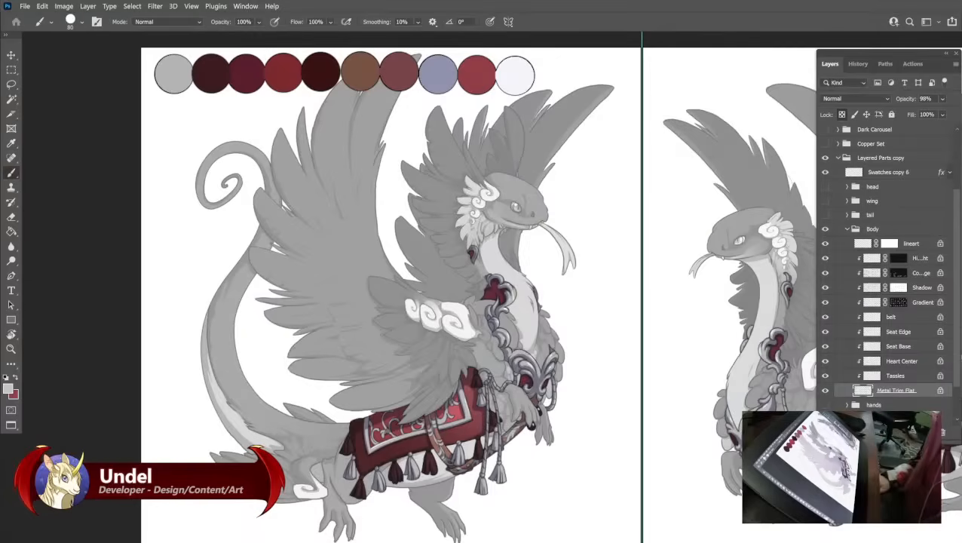
key("shift+F5")
key("Return")
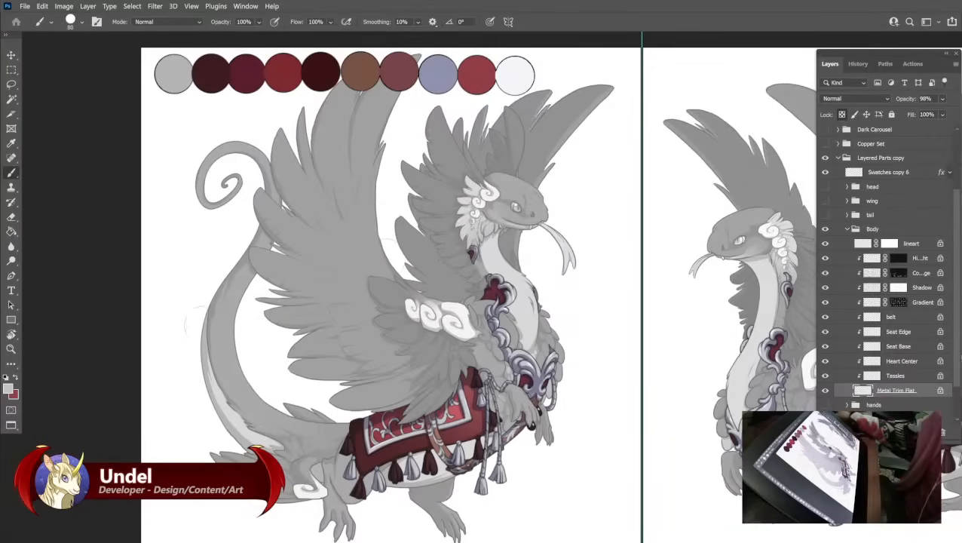
Try a slightly lighter blue-grey fill on the Body group's Metal Trim Flat layer.
left_click(8, 388)
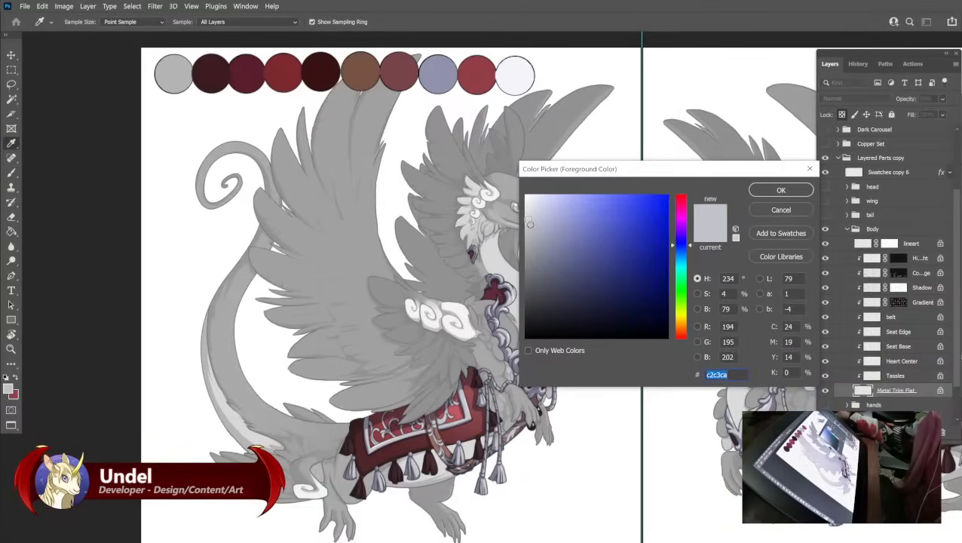
left_click(528, 220)
left_click(776, 190)
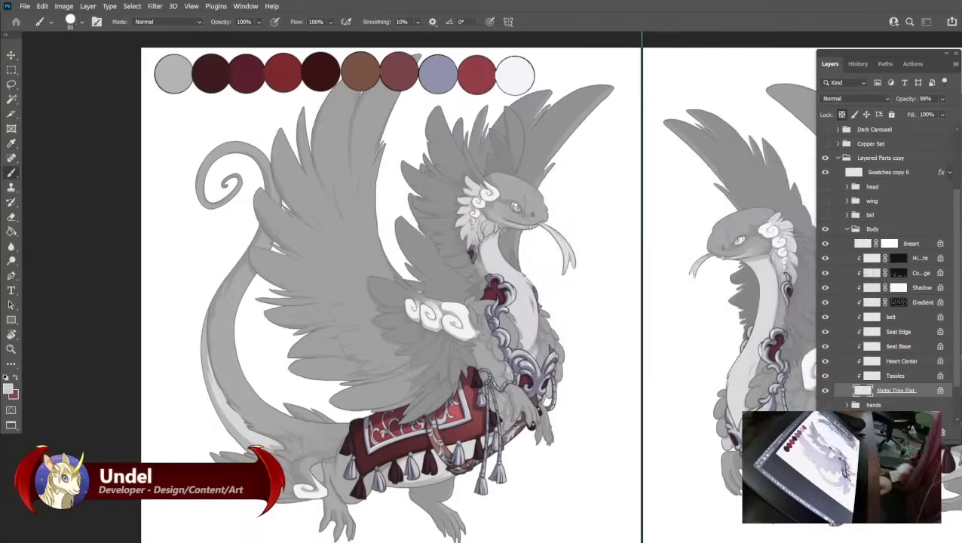
key("b")
key("shift+BackSpace")
key("Return")
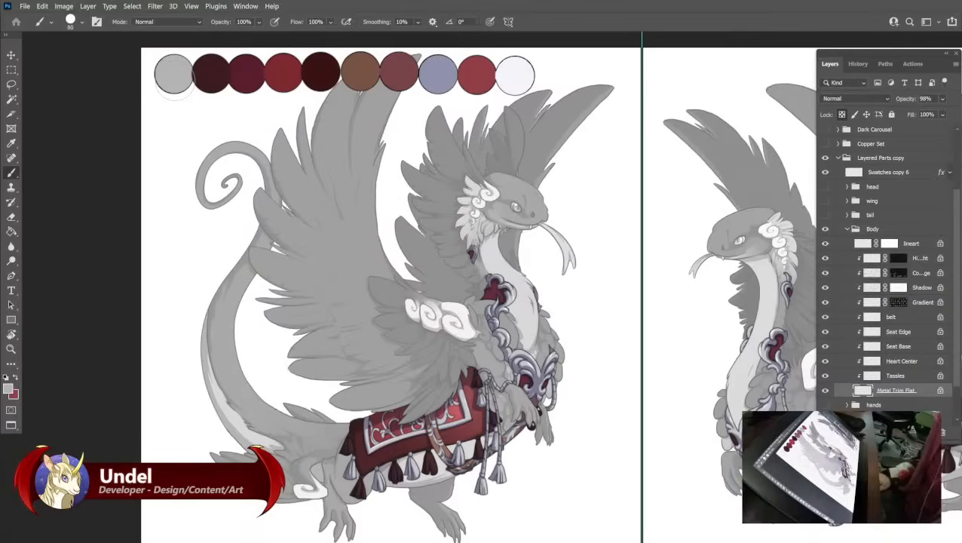
Refill the Metal Trim Flat layer with the neutral grey of the first swatch and collapse the Body group.
key("shift+F5")
key("Return")
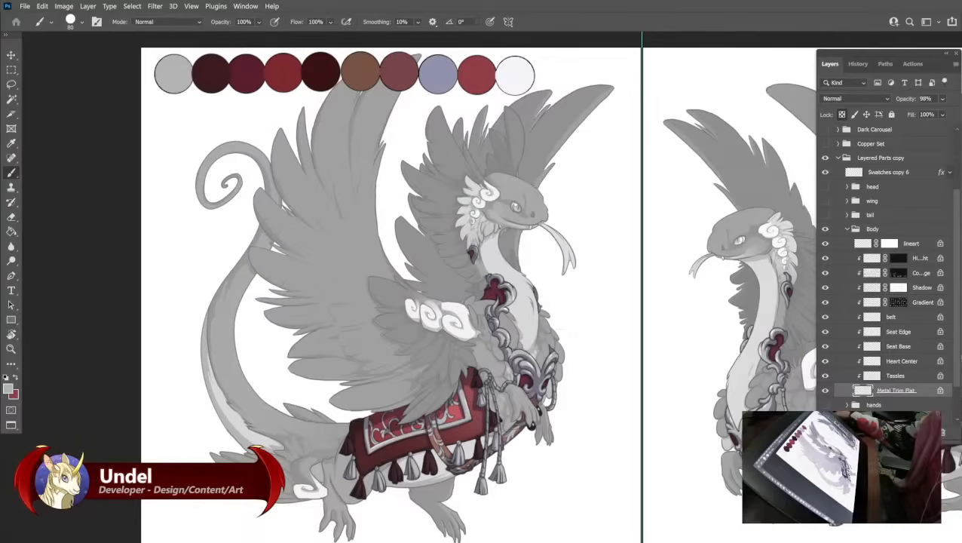
left_click_drag(536, 382, 519, 383)
left_click_drag(618, 339, 586, 313)
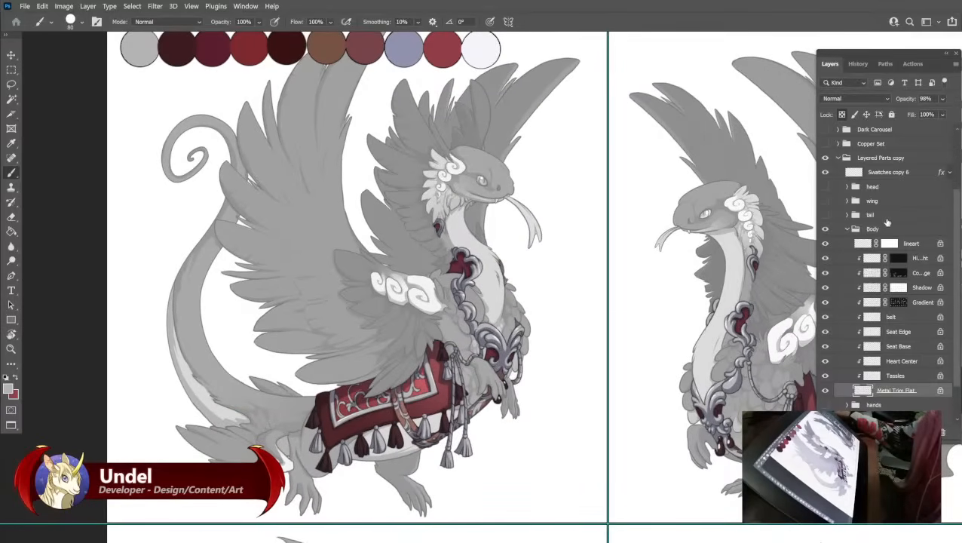
left_click(846, 229)
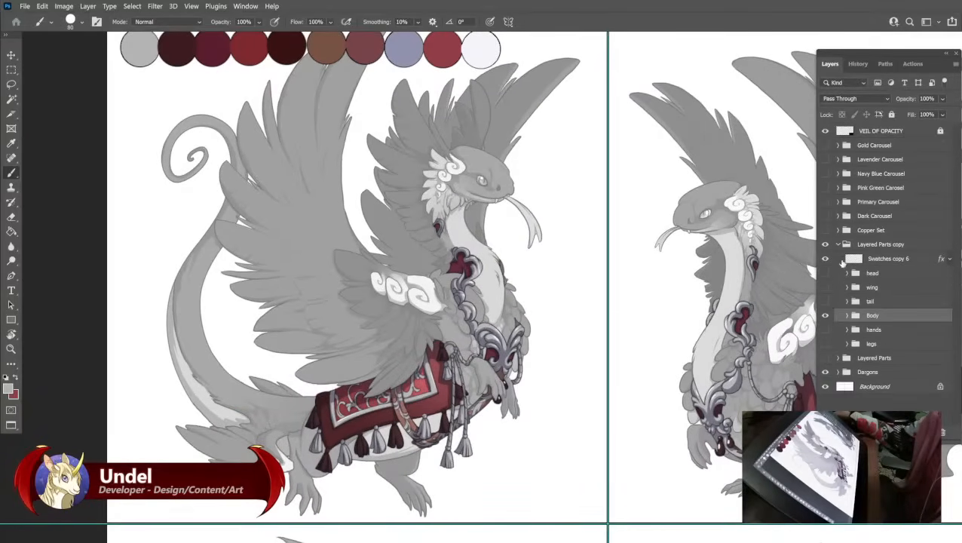
Compare the red body recolor with the Pink Green Carosel and Lavender Carousel sets by briefly showing each one.
left_click(824, 315)
left_click(825, 187)
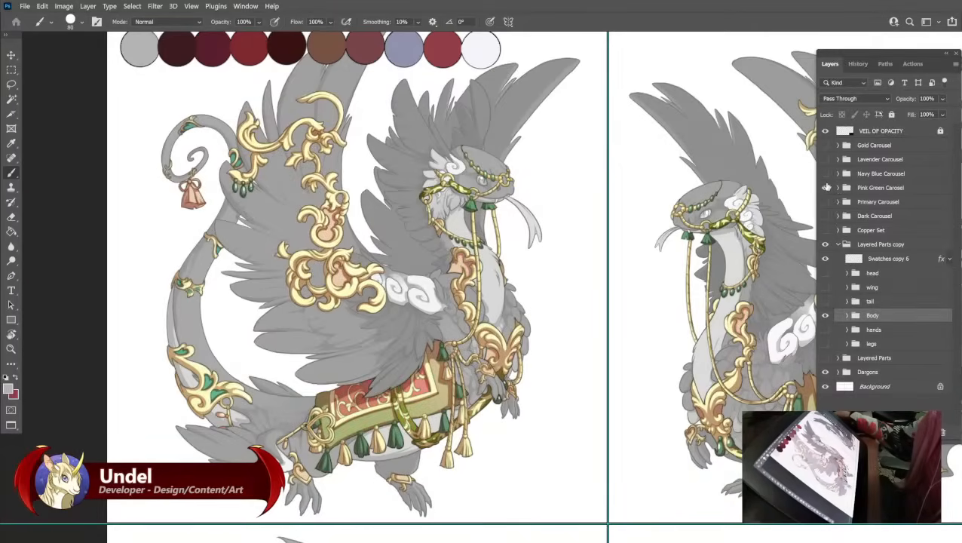
left_click(825, 187)
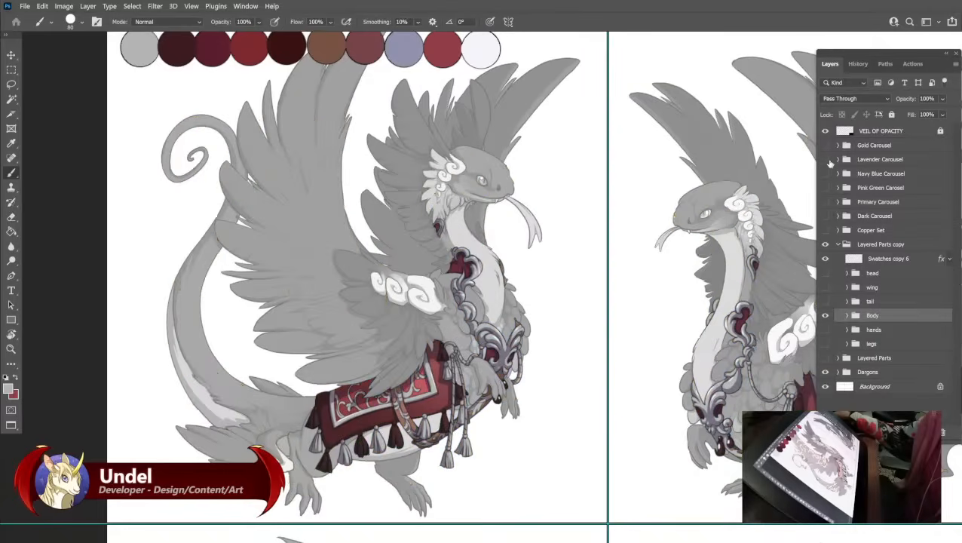
left_click(826, 159)
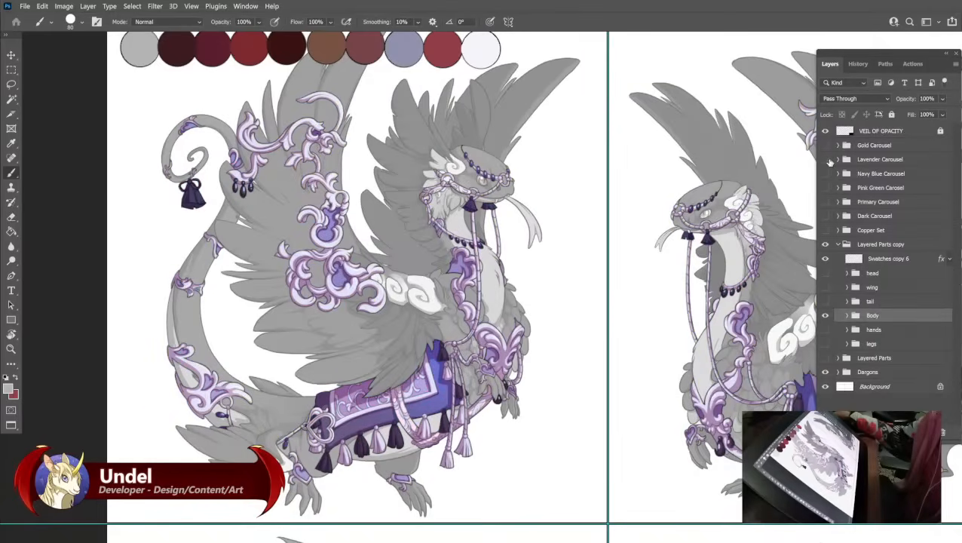
left_click(826, 159)
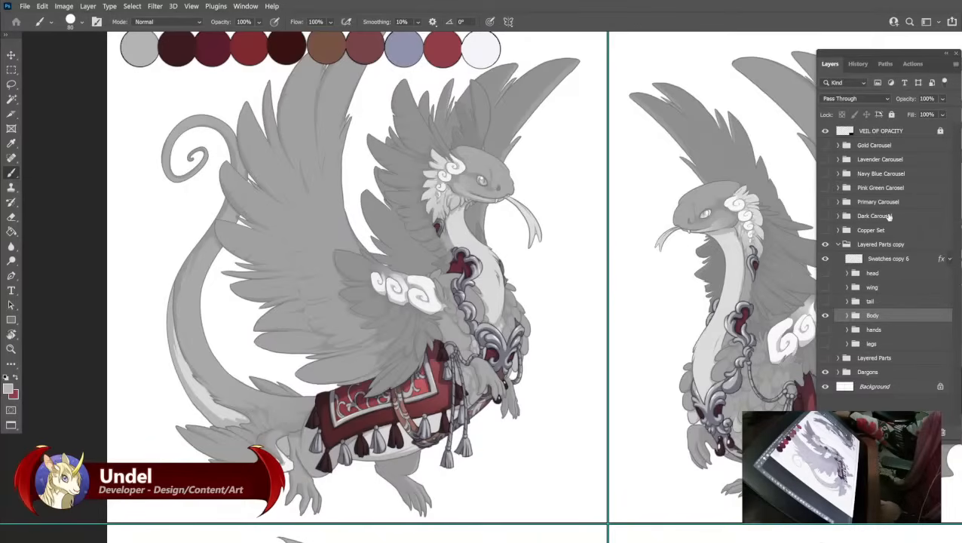
Show and expand the tail group and fill its Metal Trim Flat layer with the neutral grey of the first swatch.
left_click(882, 300)
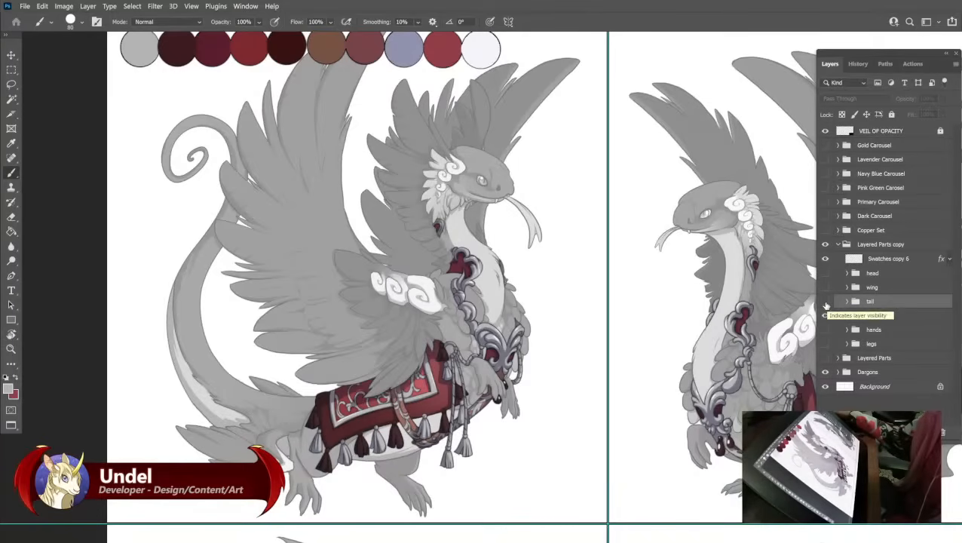
left_click(825, 302)
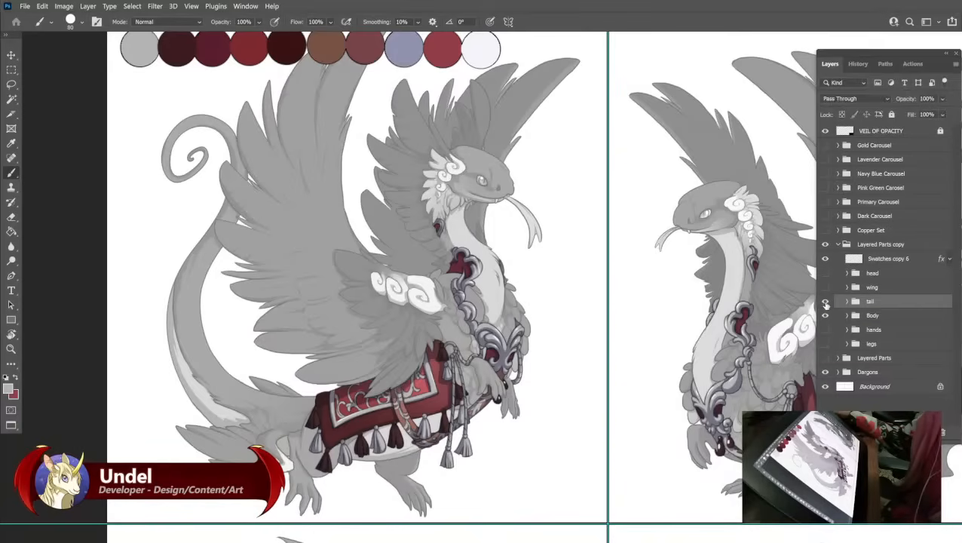
left_click(846, 301)
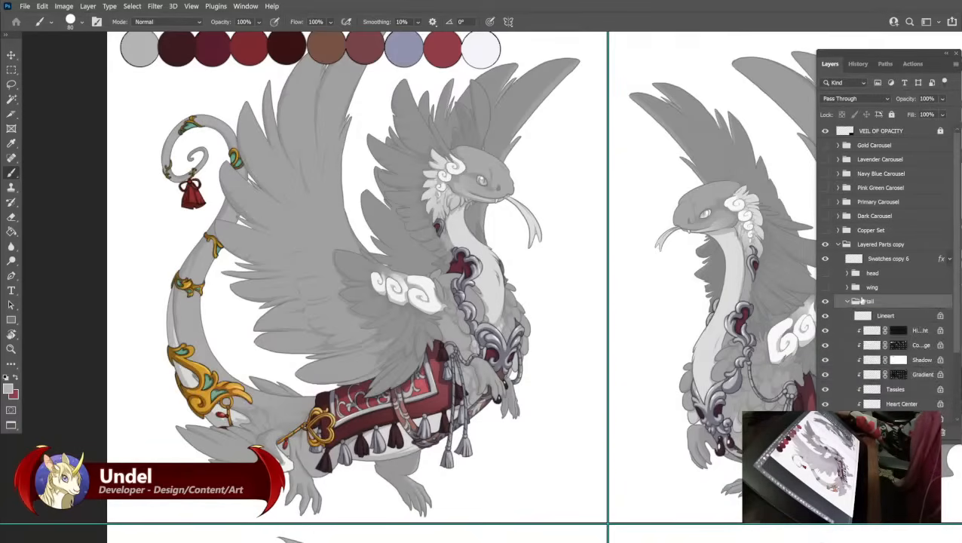
scroll(872, 334, "down", 2)
left_click(872, 348)
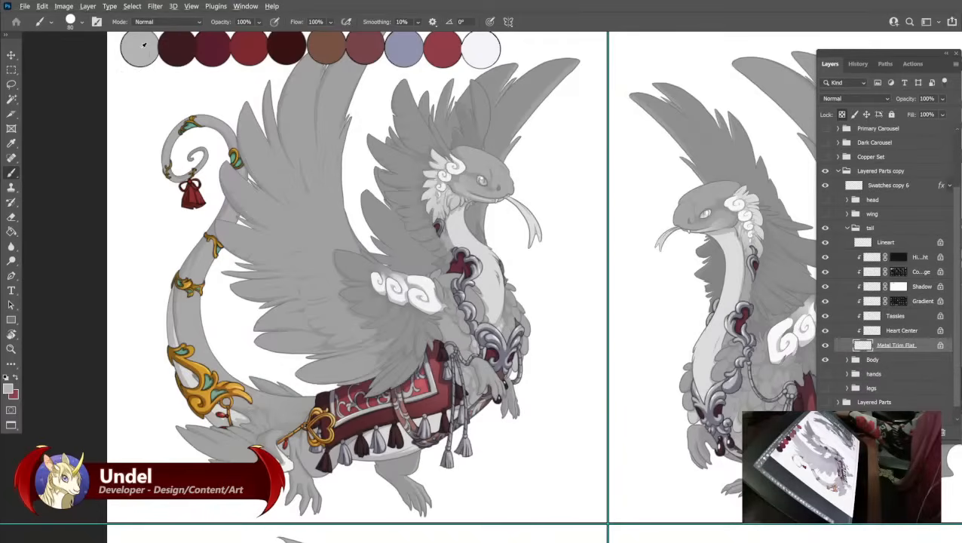
key("shift+BackSpace")
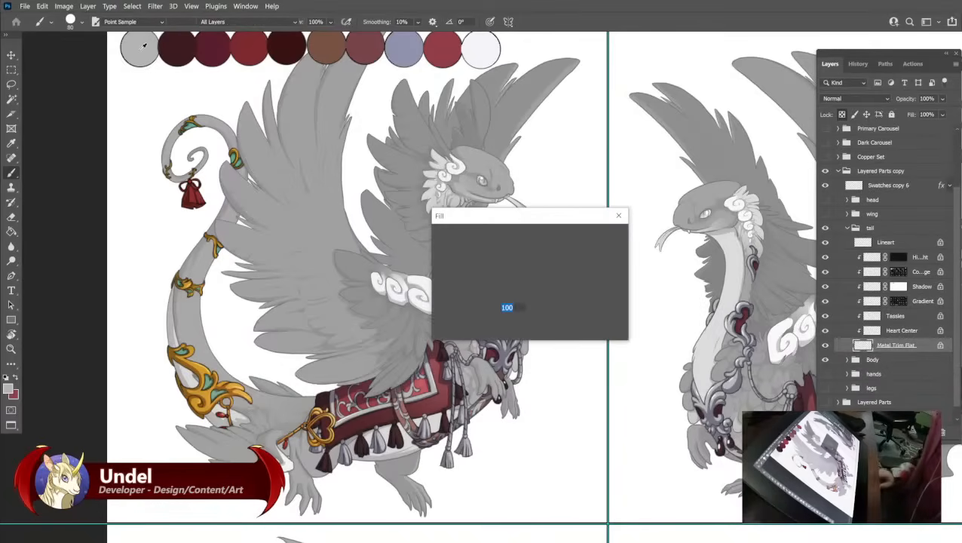
key("Return")
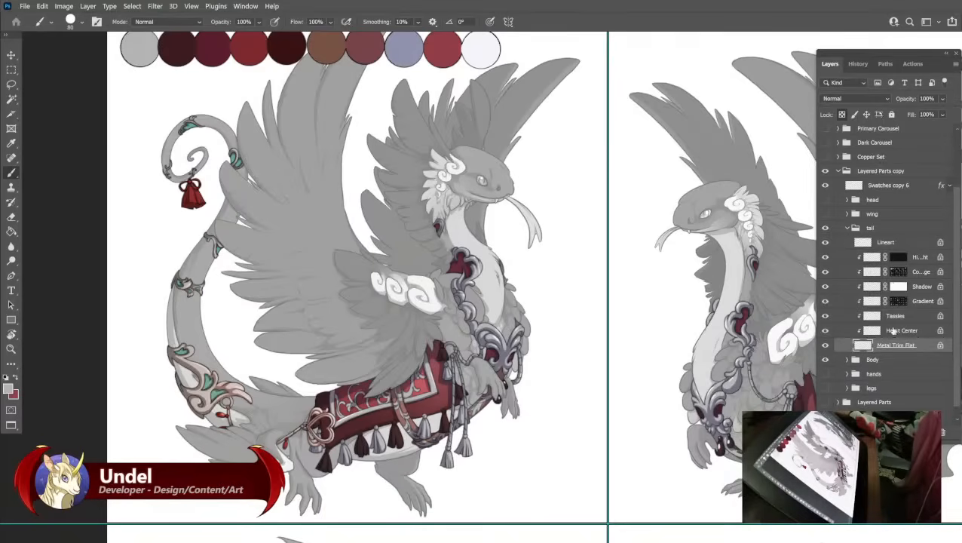
Fill the tail's Heart Center layer with the third swatch's wine red and its Tassles layer with the second swatch's dark maroon.
left_click(892, 332)
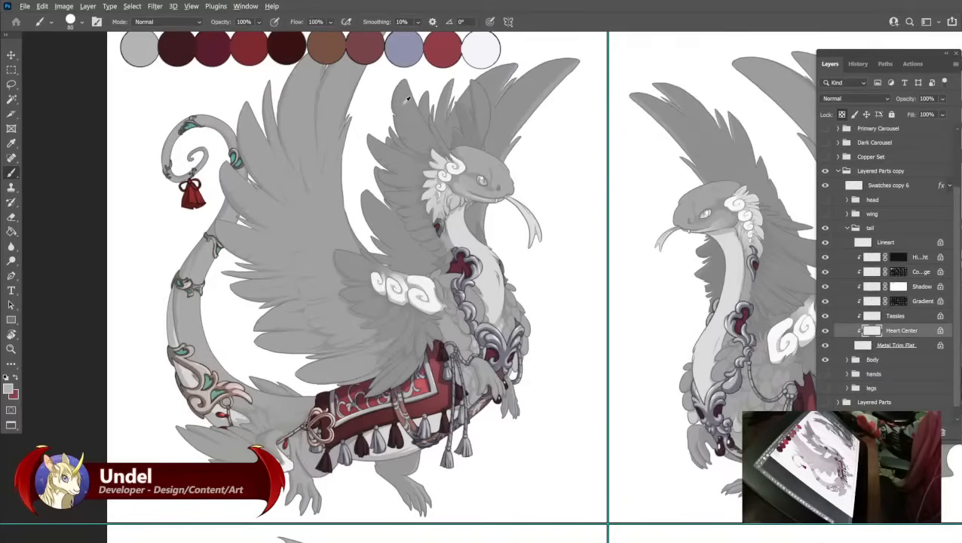
left_click(212, 48, "alt")
key("alt+BackSpace")
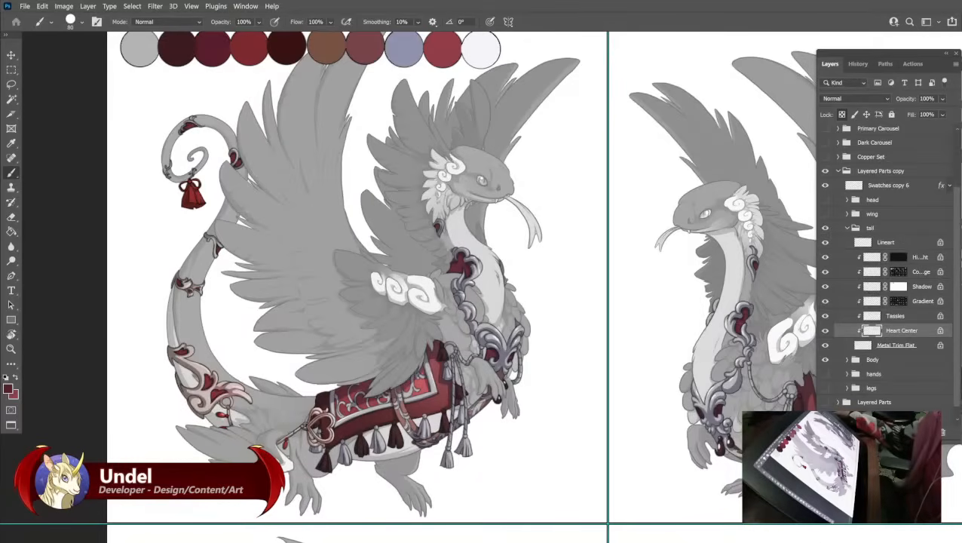
left_click(911, 316)
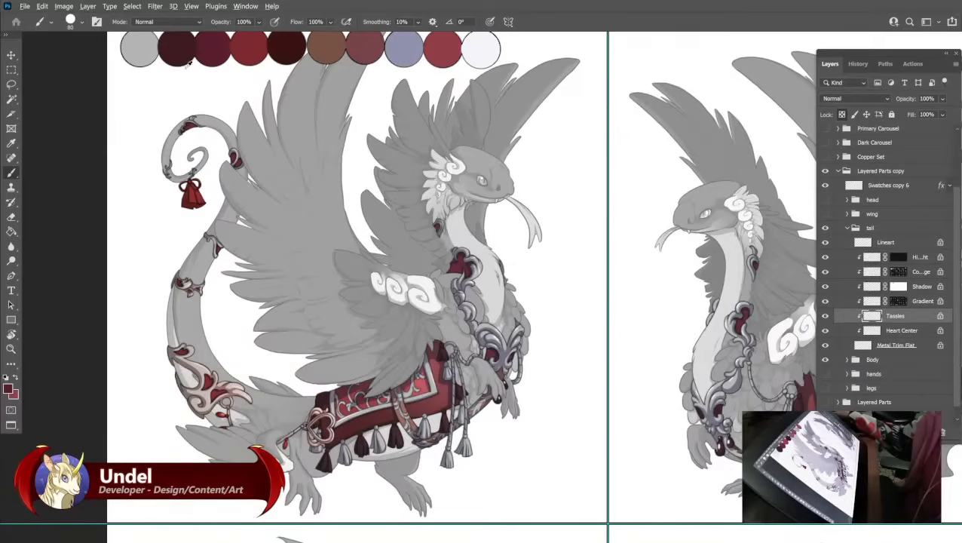
key("alt+BackSpace")
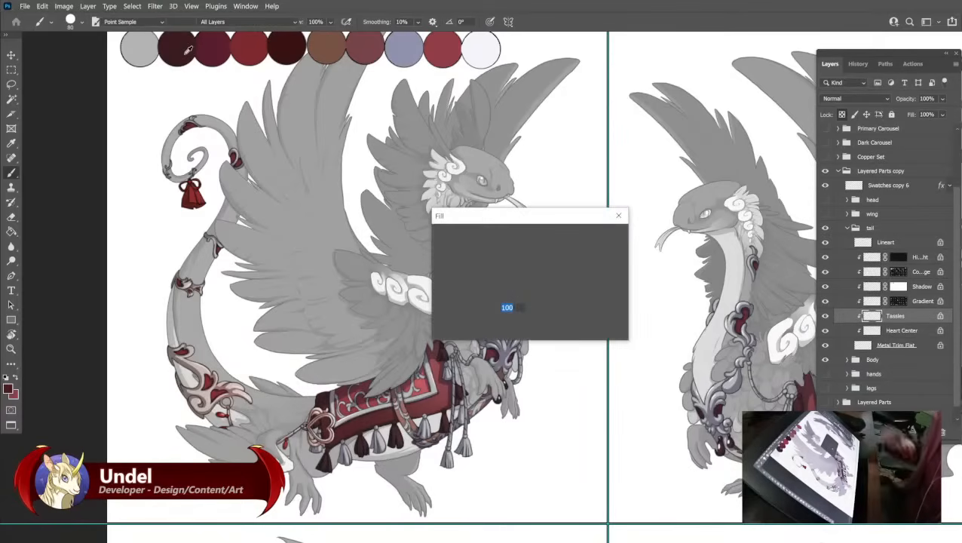
Fill the tail's Linear Dodge Gradient layer with the muted red of the seventh swatch.
left_click(874, 303)
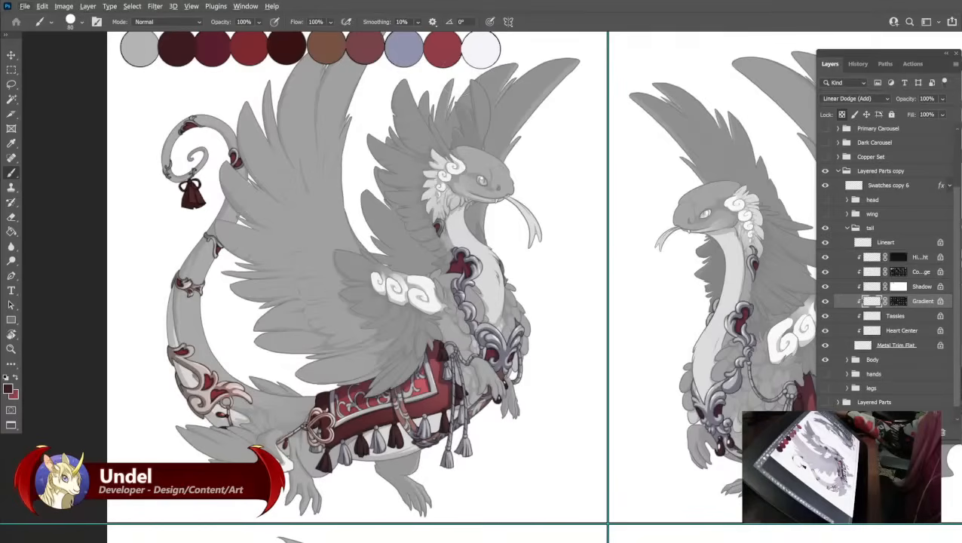
left_click(370, 47, "alt")
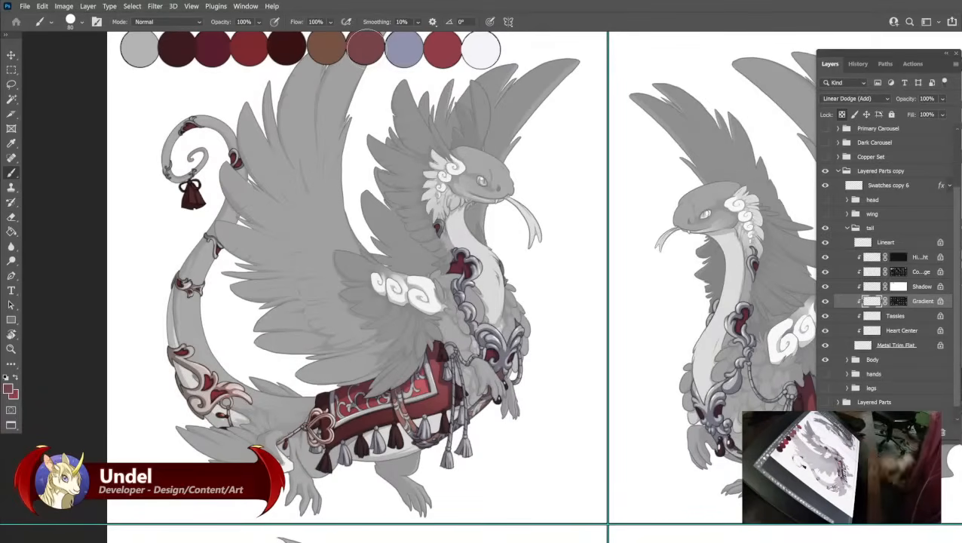
key("shift+F5")
key("Return")
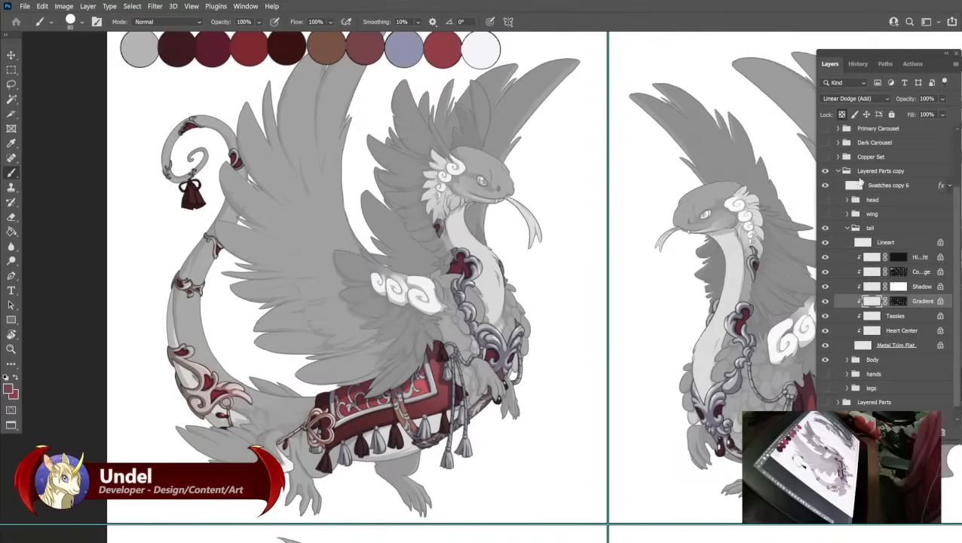
Fill the tail's Multiply Shadow layer with the greyish lavender of the eighth swatch.
left_click(872, 288)
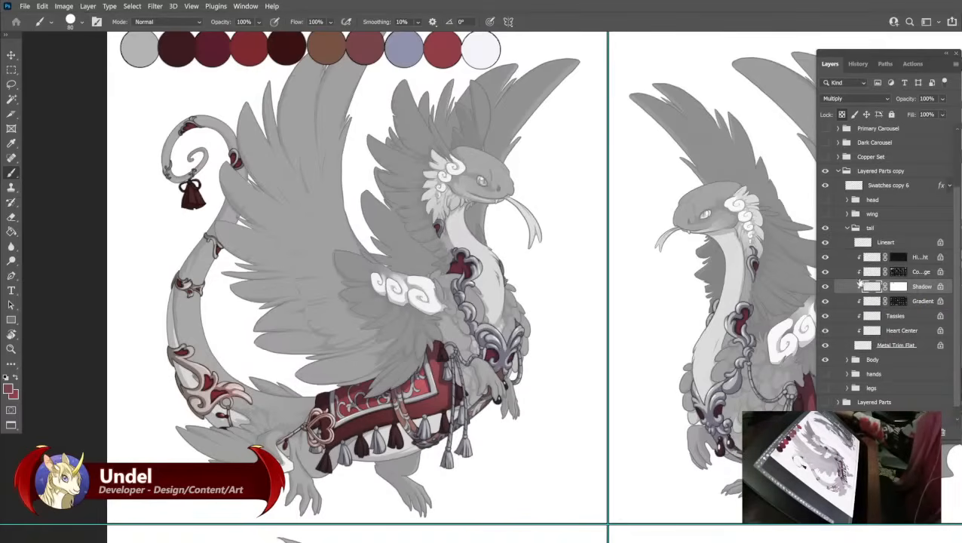
left_click(408, 47, "alt")
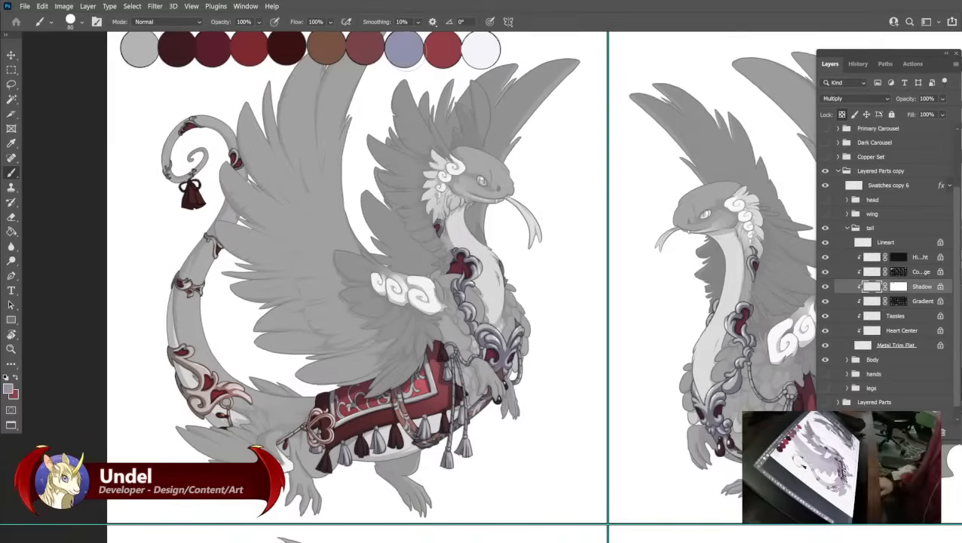
key("shift+F5")
key("Return")
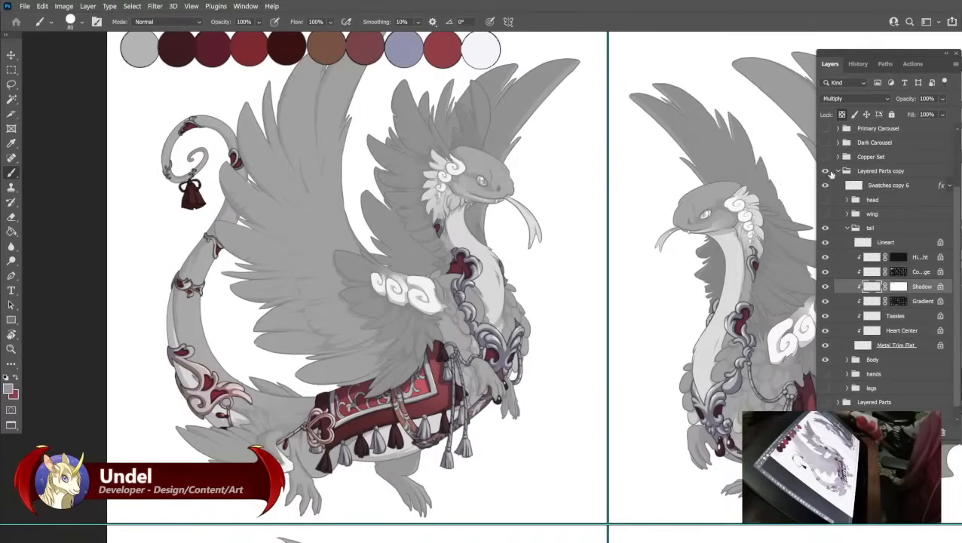
Check the tail's Color Dodge layer by toggling its visibility and fill it with the ninth swatch's bright red.
left_click(870, 271)
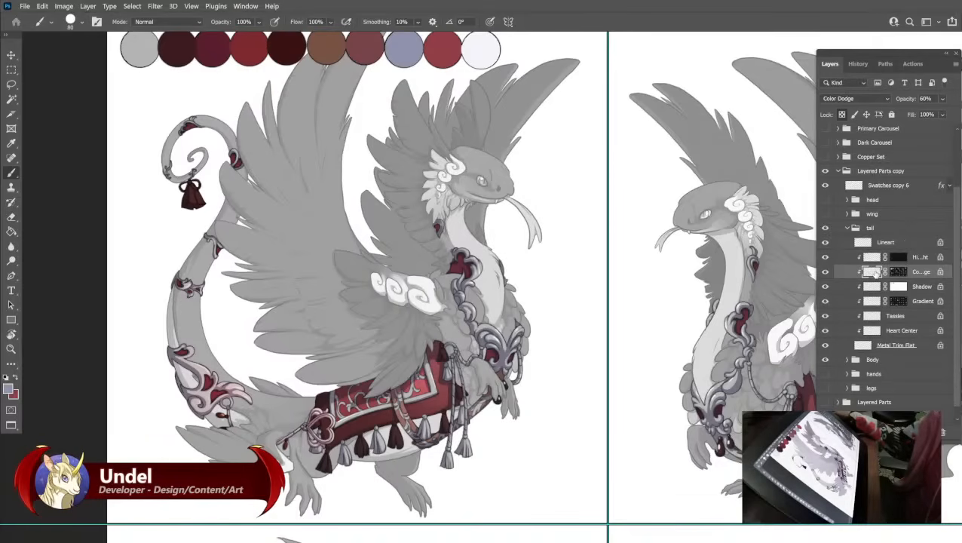
left_click(827, 272)
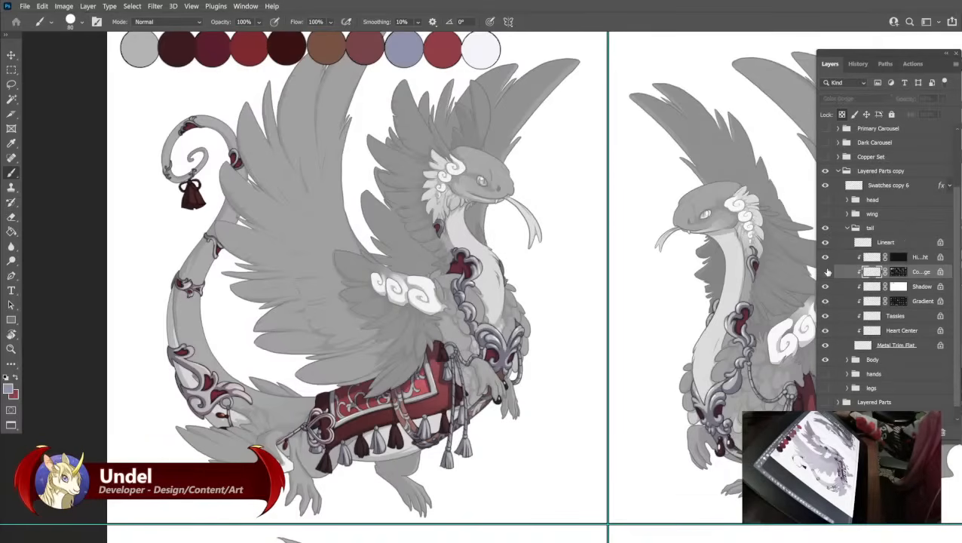
left_click(826, 272)
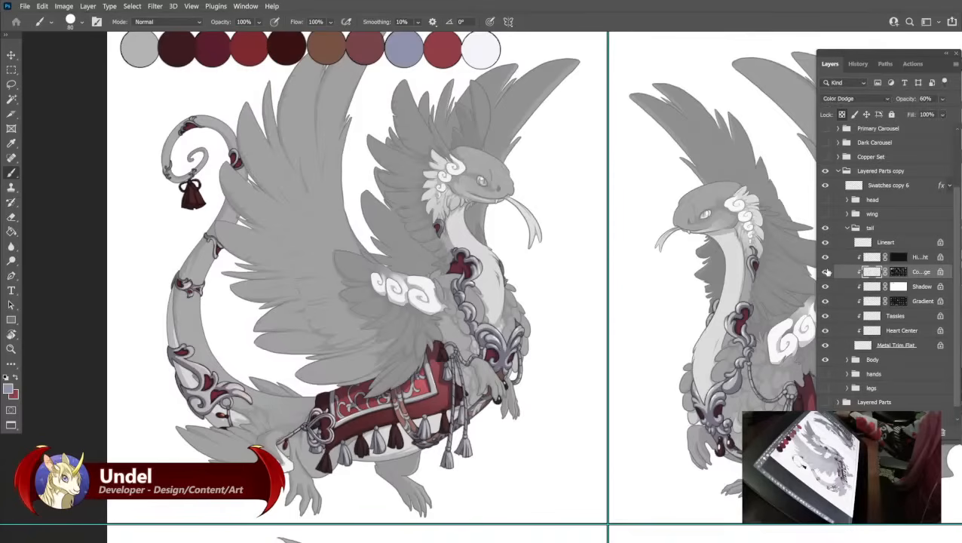
left_click(442, 48, "alt")
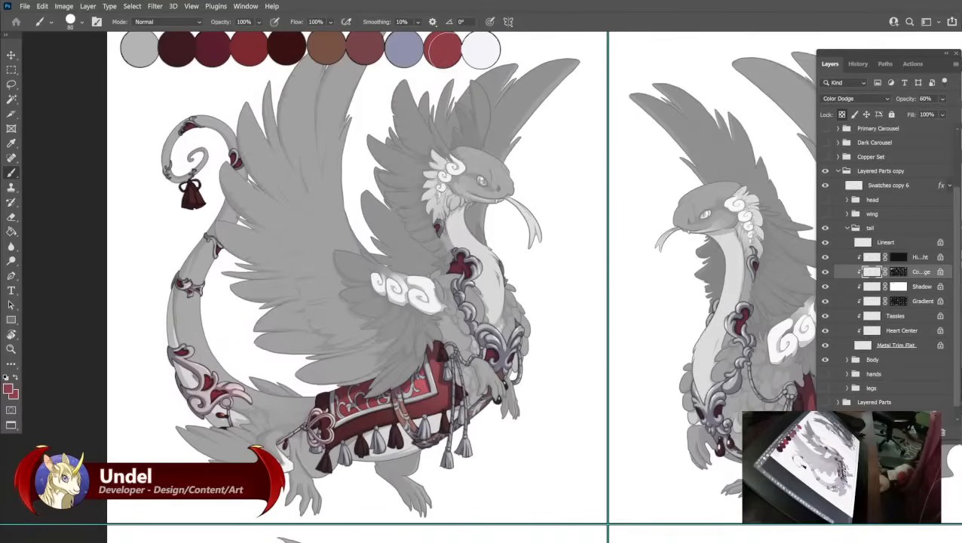
key("shift+BackSpace")
key("Return")
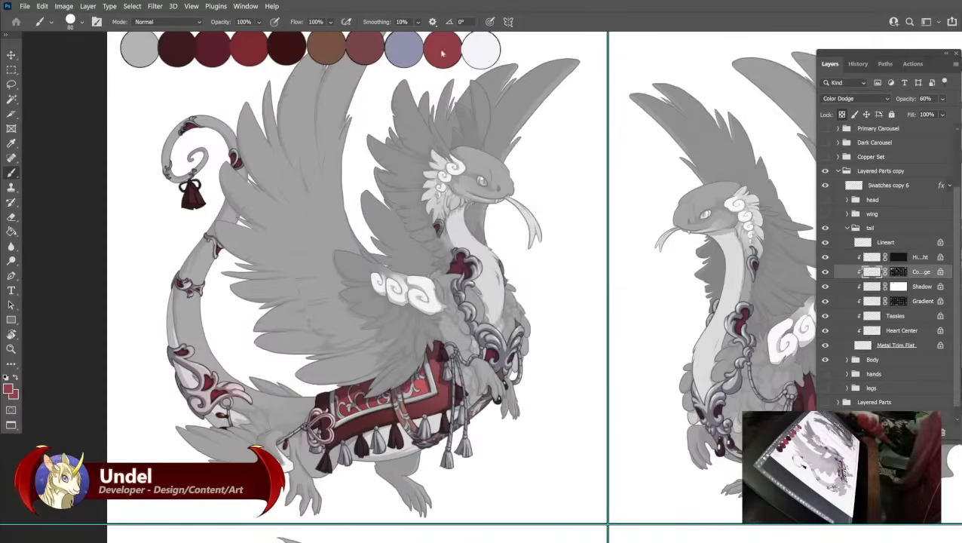
Fill the tail's Screen highlight layer with the near-white of the tenth swatch and collapse the tail group.
left_click(871, 257)
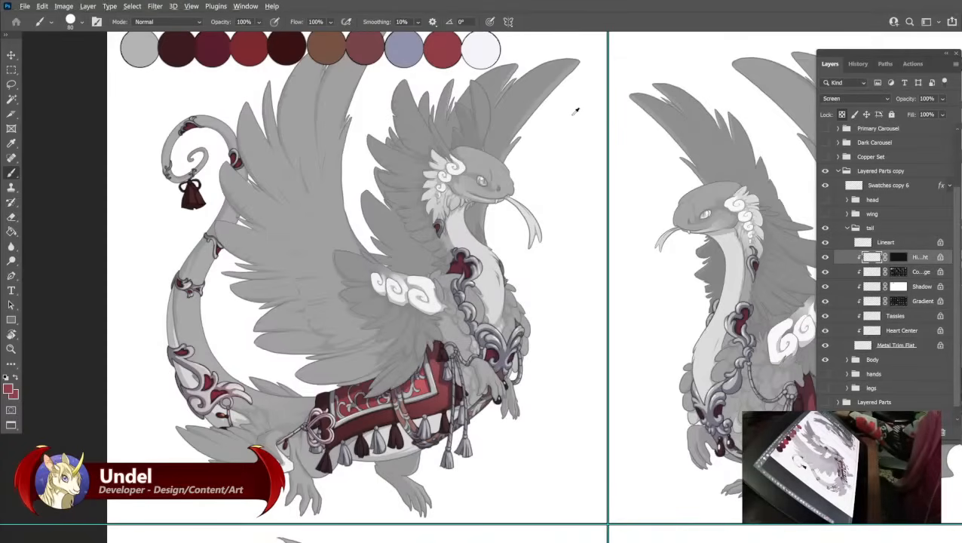
left_click(482, 48, "alt")
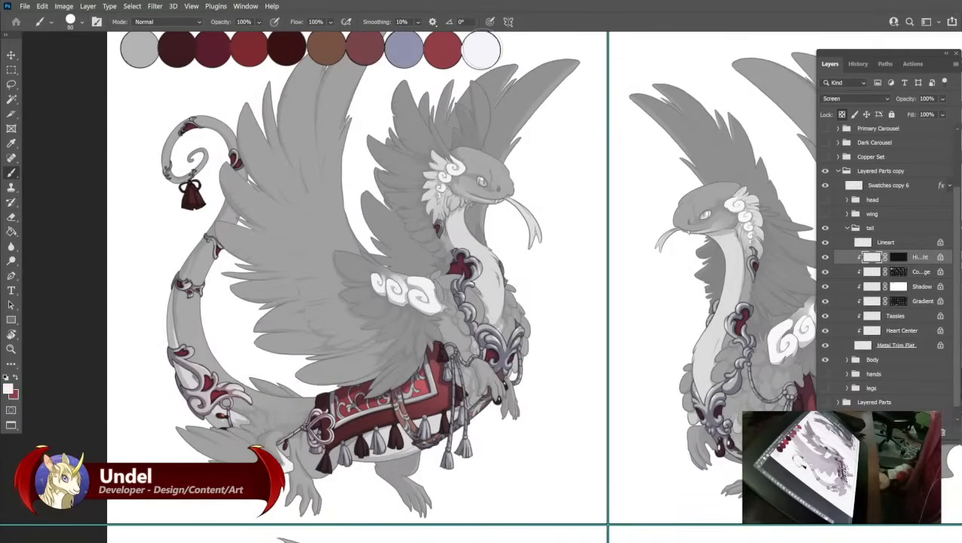
key("shift+BackSpace")
key("Return")
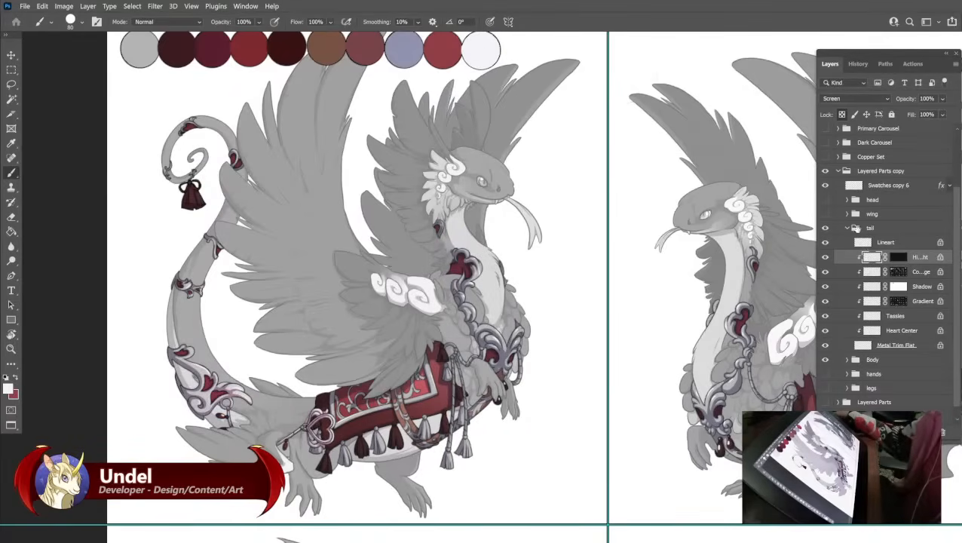
left_click(847, 228)
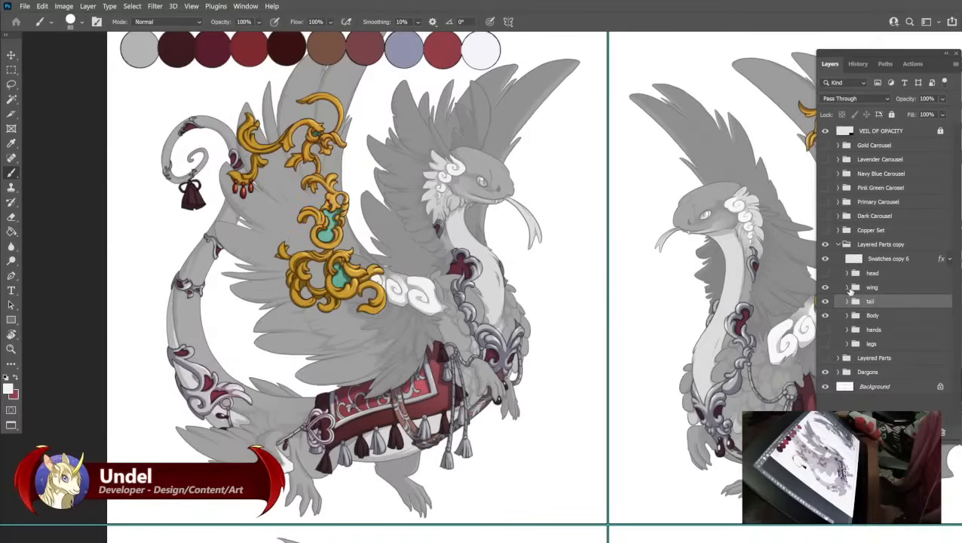
Expand the wing group and fill its Metal Trim Flat layer with the neutral grey of the first swatch.
left_click(848, 287)
scroll(859, 316, "down", 3)
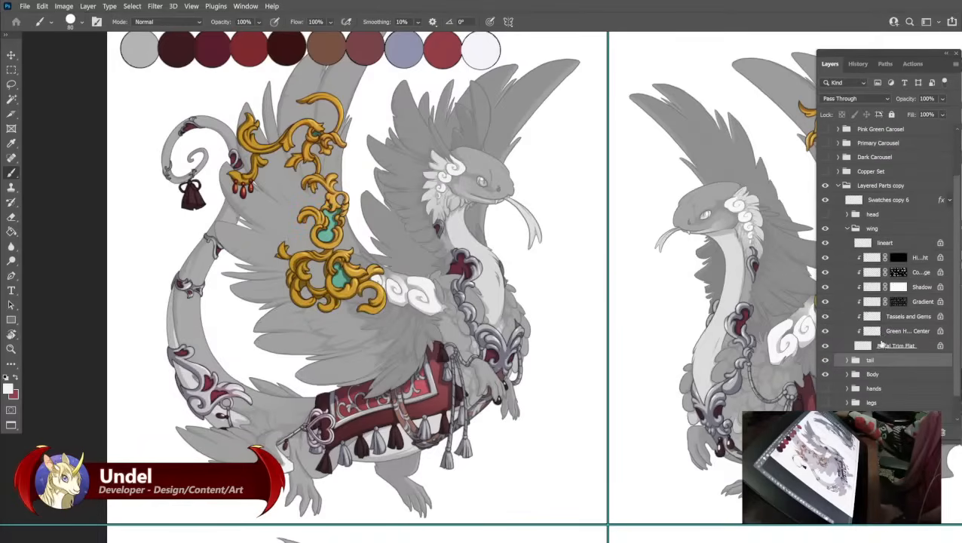
left_click(878, 345)
left_click(141, 49, "alt")
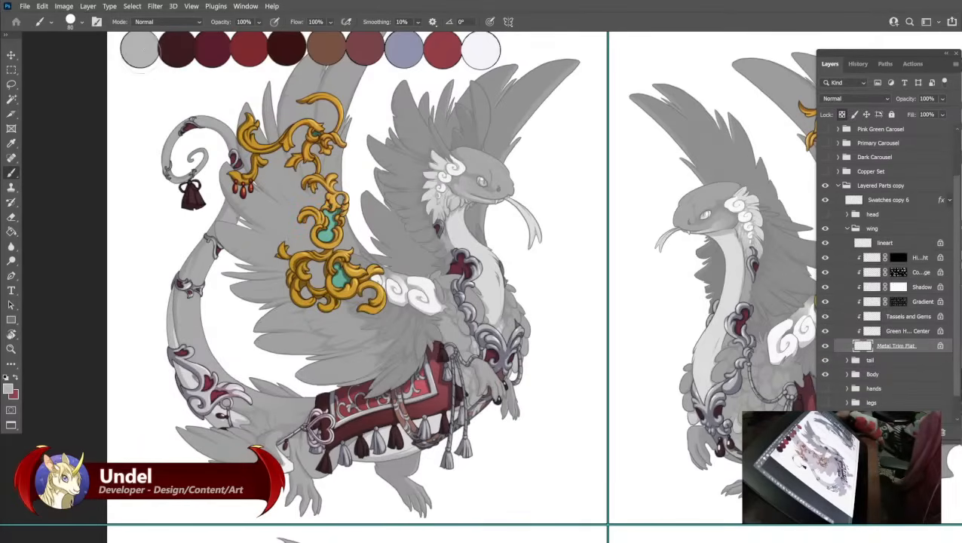
key("shift+F5")
key("Return")
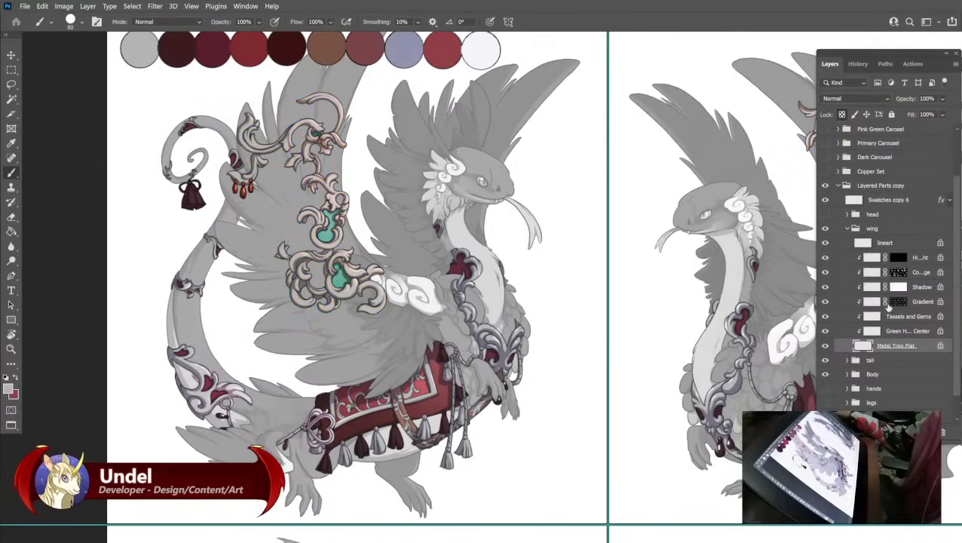
Fill the wing's Green Heart Center layer with the third swatch's wine red and its Tassels and Gems layer with the second swatch's dark maroon.
left_click(890, 330)
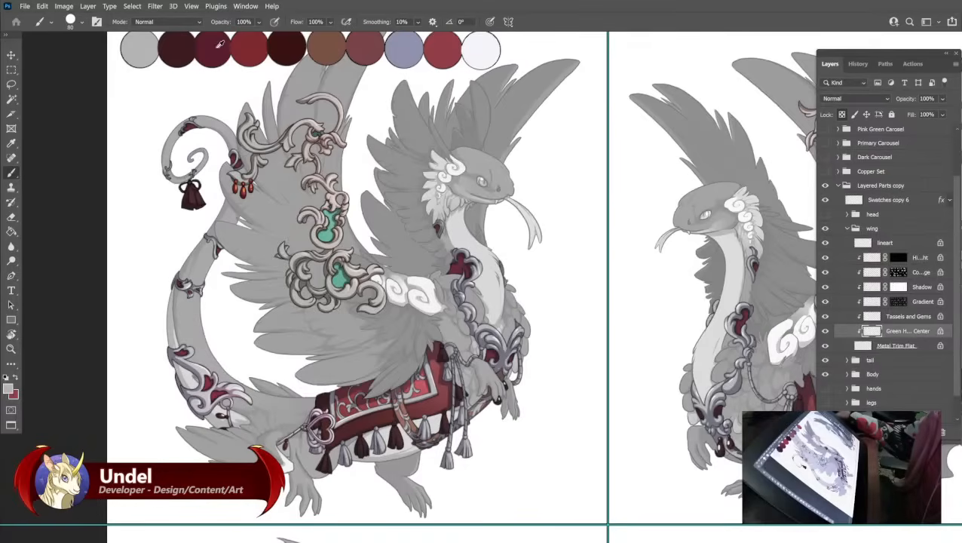
left_click(184, 48, "alt")
key("shift+F5")
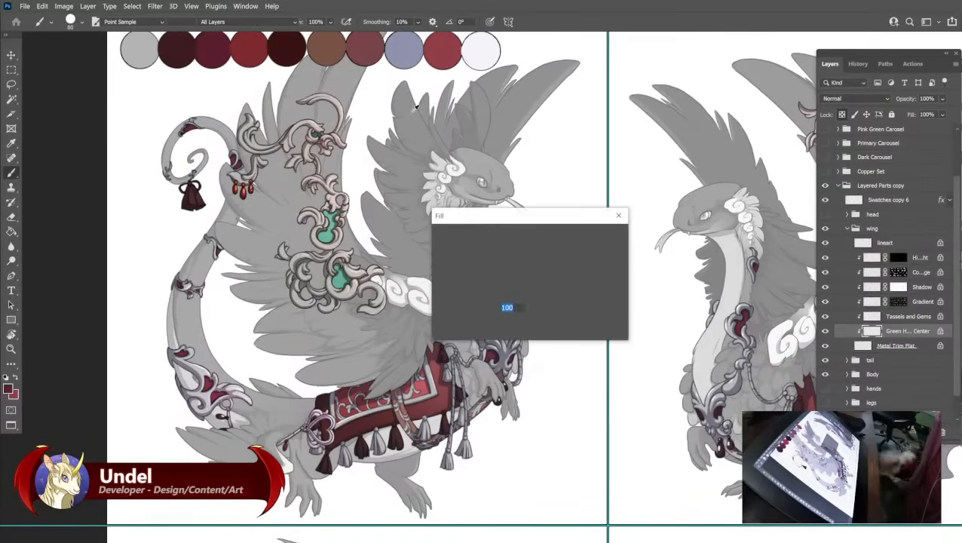
key("Return")
left_click(905, 316)
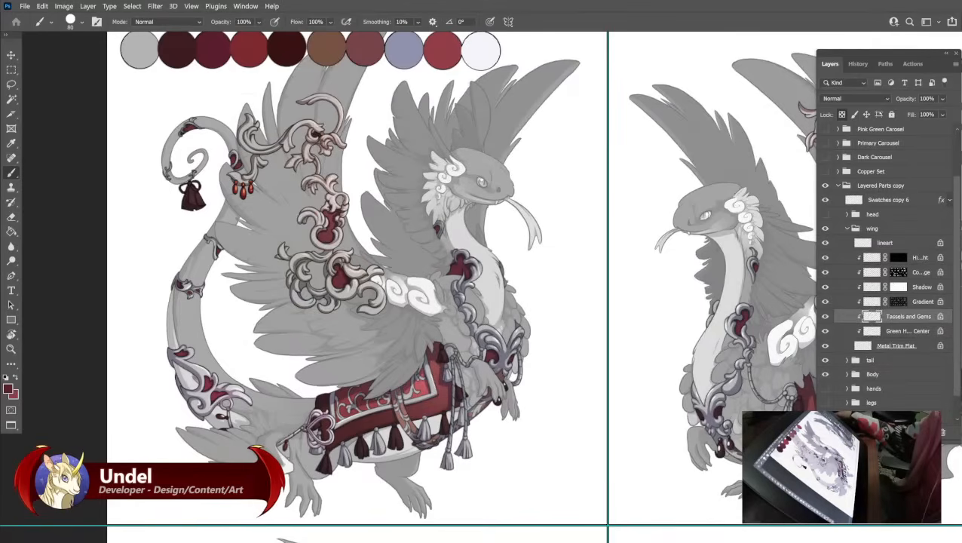
left_click(176, 50, "alt")
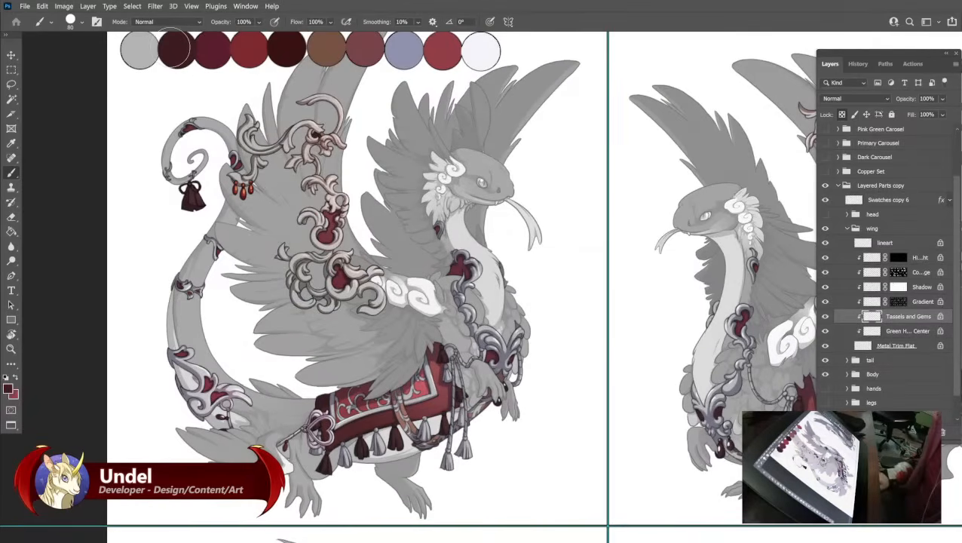
key("shift+F5")
key("Return")
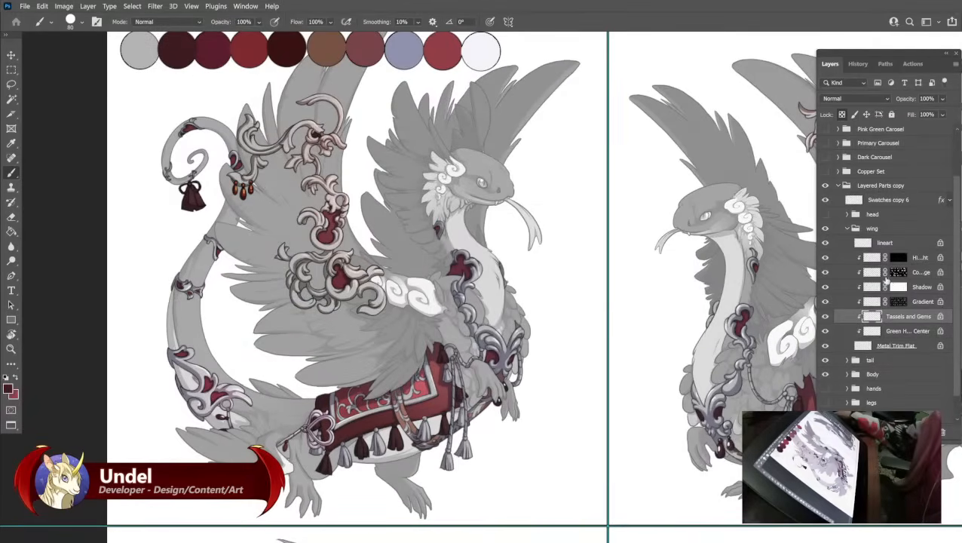
Fill the wing's Gradient layer with the seventh swatch's muted red and its Shadow layer with the eighth swatch's greyish lavender.
left_click(913, 303)
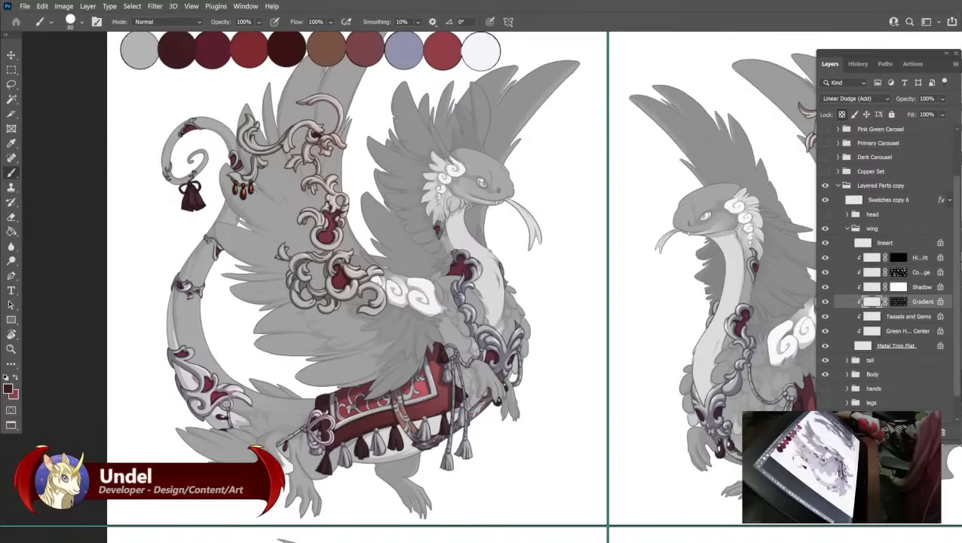
left_click(362, 50, "alt")
key("shift+F5")
key("Return")
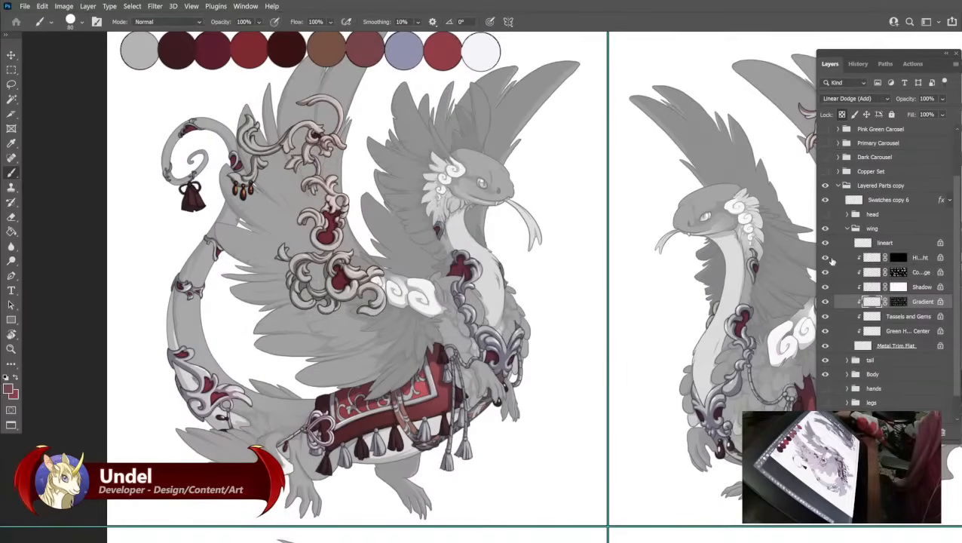
left_click(867, 287)
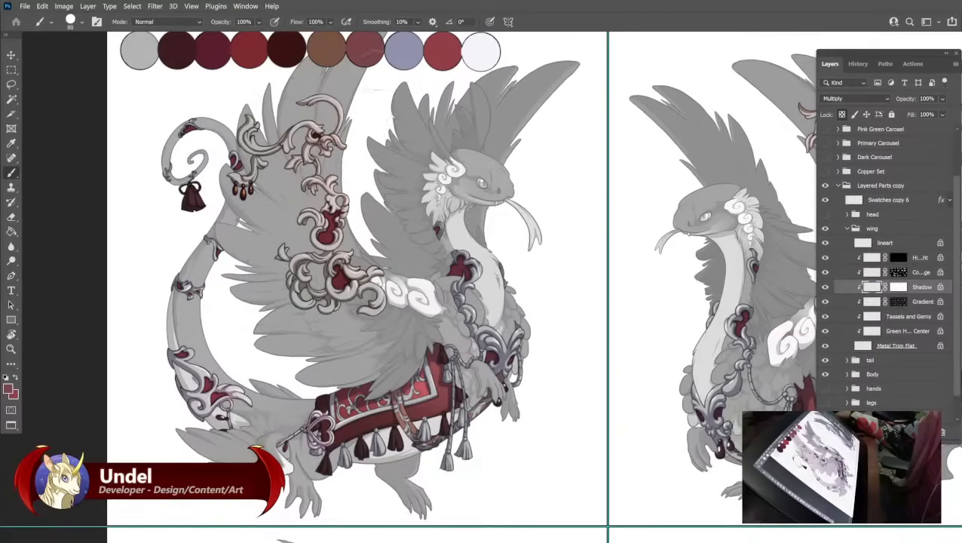
left_click(367, 46, "alt")
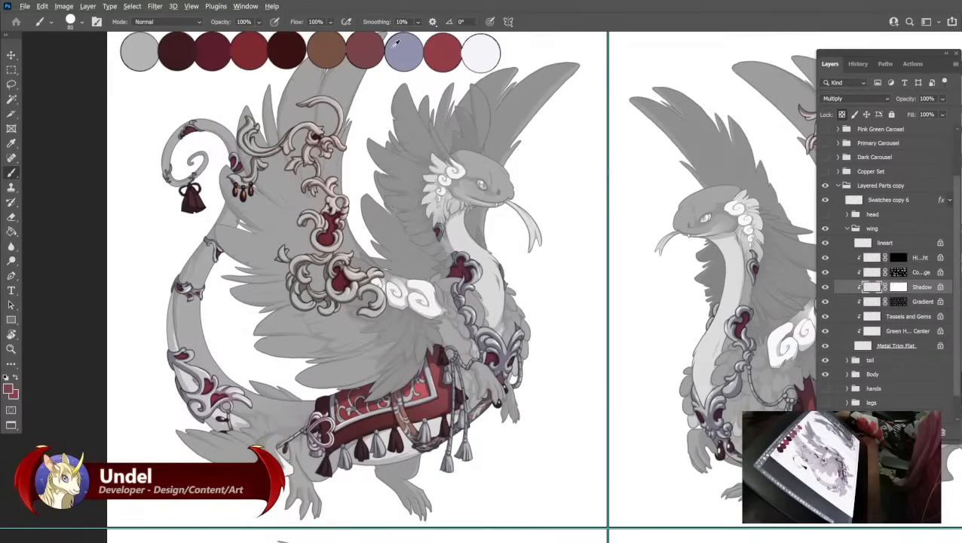
key("shift+BackSpace")
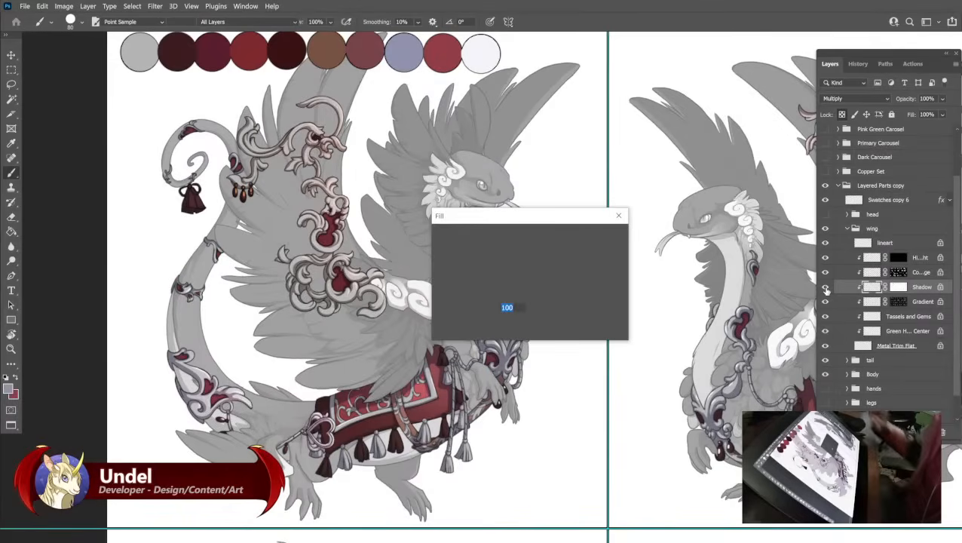
key("Return")
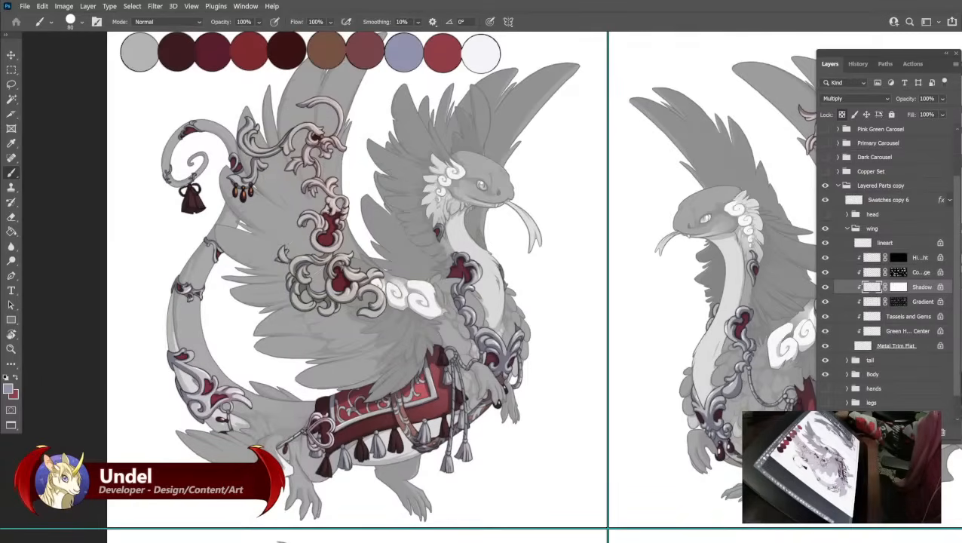
Fill the wing's Color Dodge layer with the bright red of the ninth swatch.
left_click(874, 271)
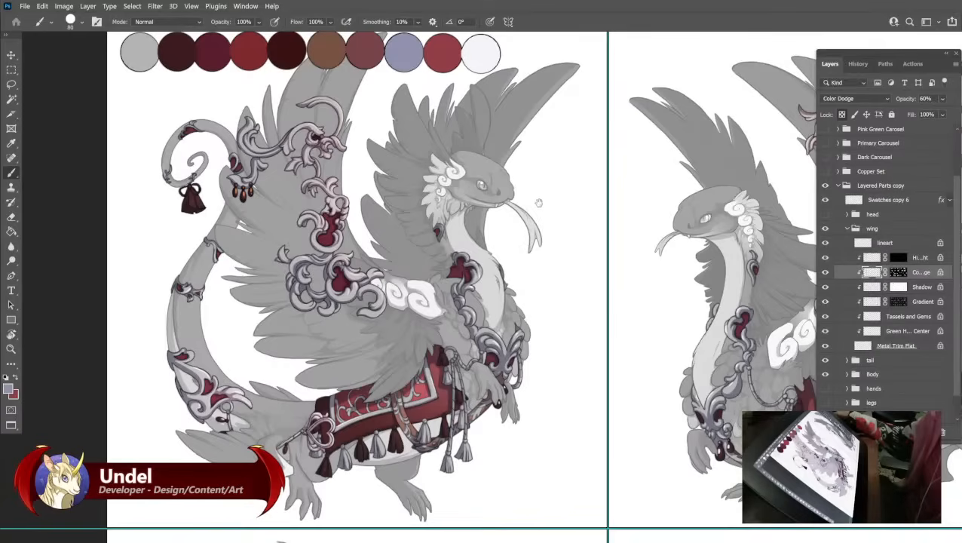
left_click_drag(539, 202, 535, 237)
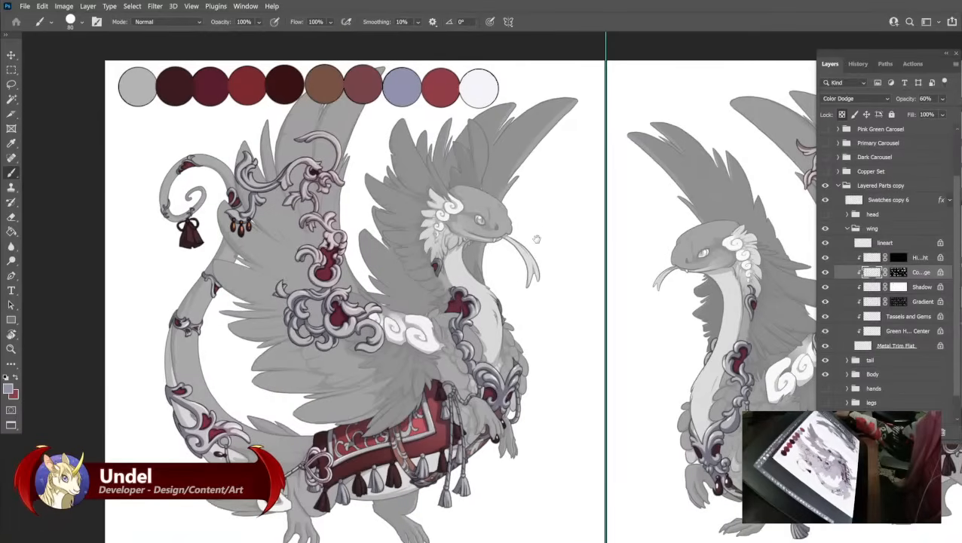
left_click(444, 78, "alt")
key("shift+BackSpace")
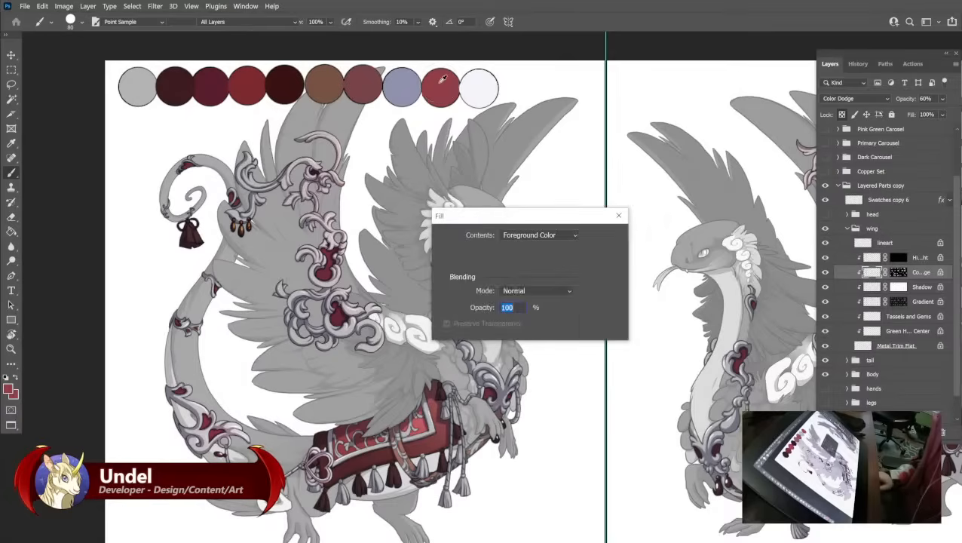
key("Return")
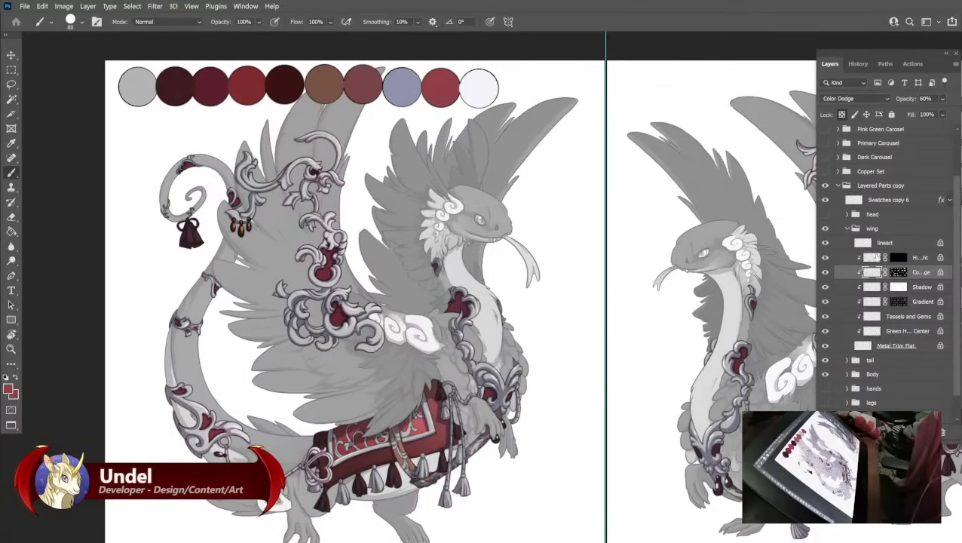
Fill the wing's Screen highlight layer with the tenth swatch's near-white, then select the lineart layer and collapse the wing group.
left_click(871, 257)
left_click(480, 87, "alt")
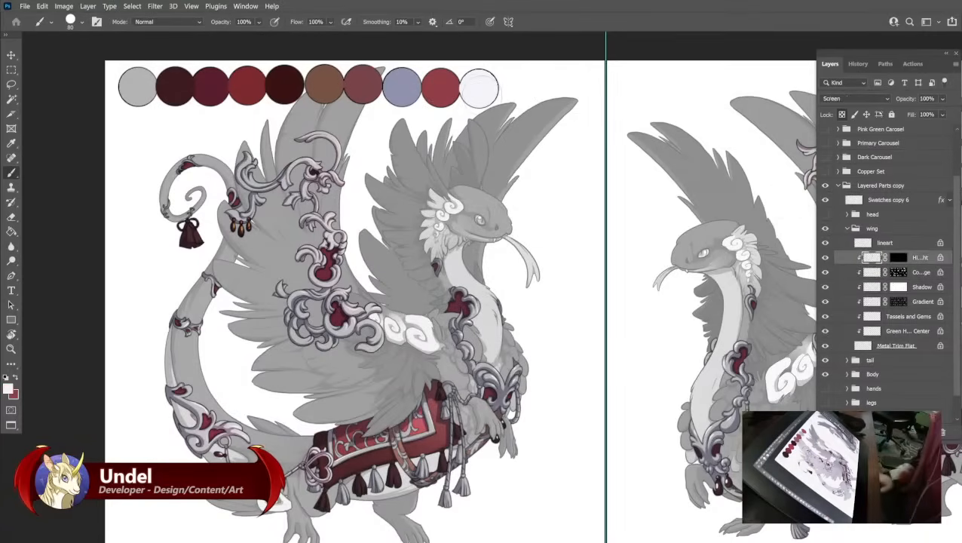
key("shift+BackSpace")
key("Return")
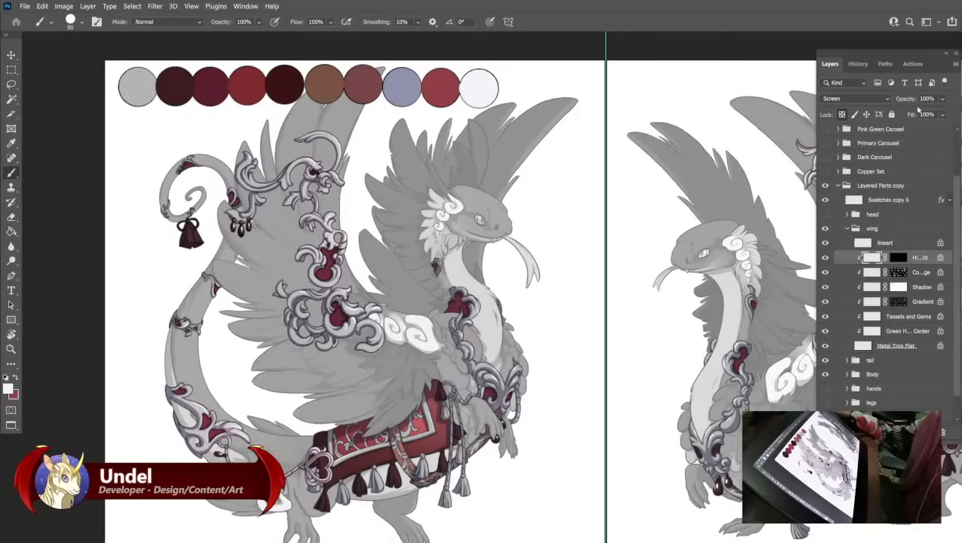
scroll(924, 109, "down", 1)
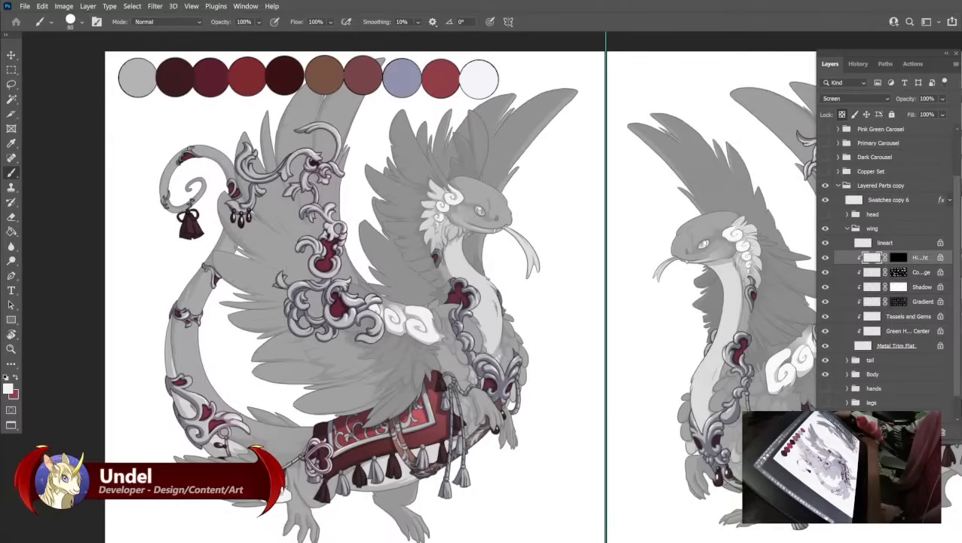
left_click(888, 245)
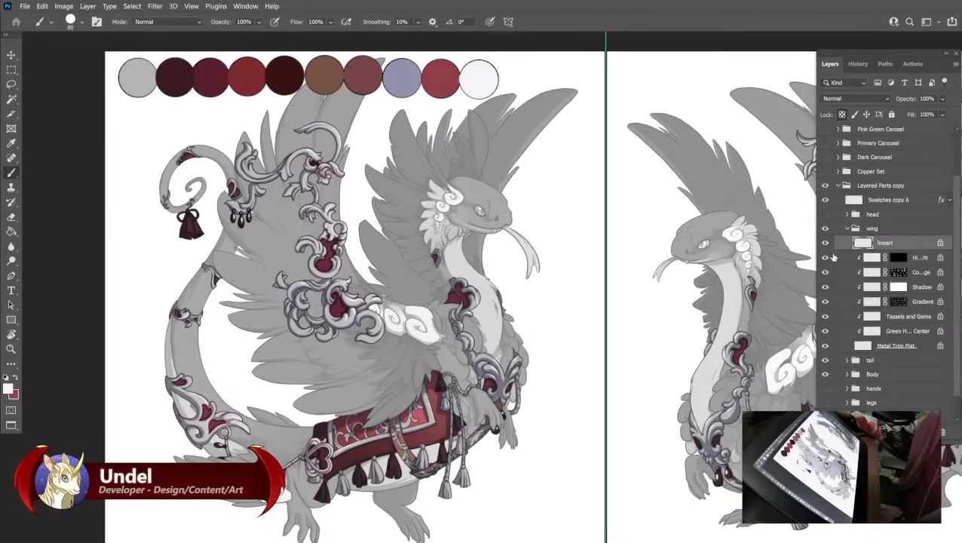
left_click(847, 228)
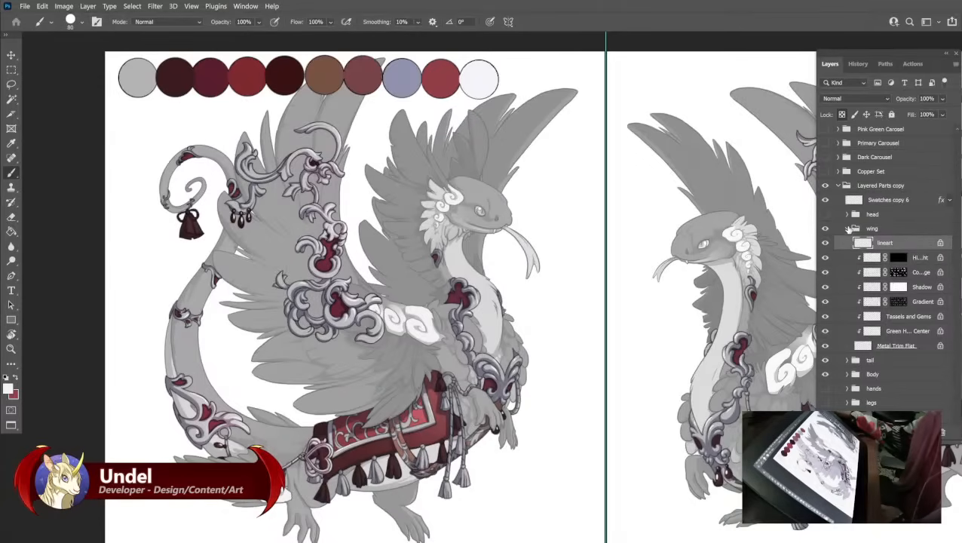
Show and expand the head group and fill its Metal Trim Flat layer with the first swatch's light grey.
left_click(825, 273)
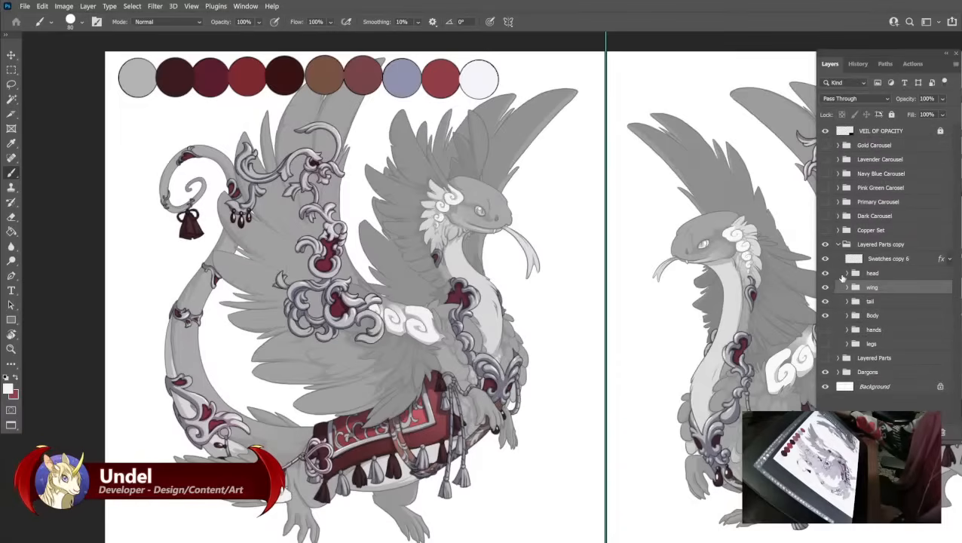
left_click(848, 274)
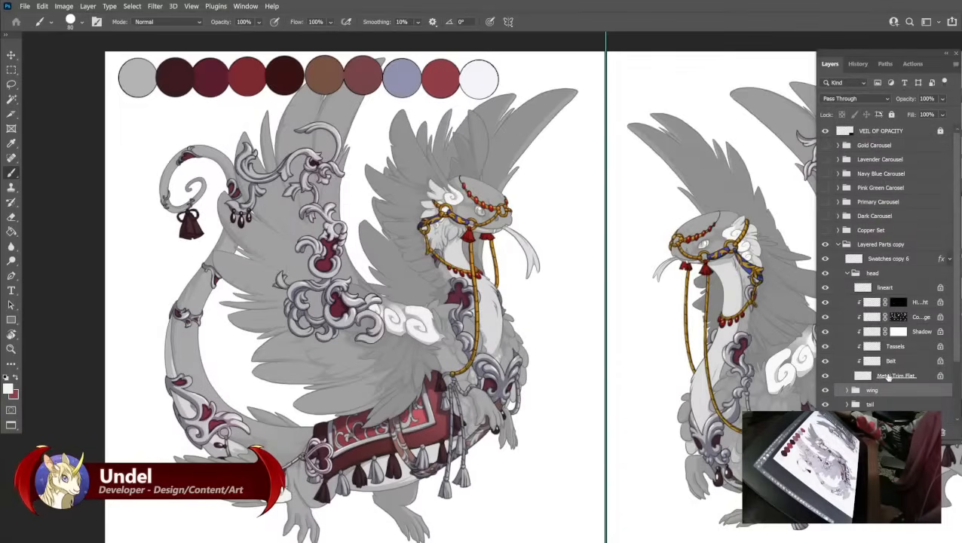
left_click(883, 376)
left_click(144, 73, "alt")
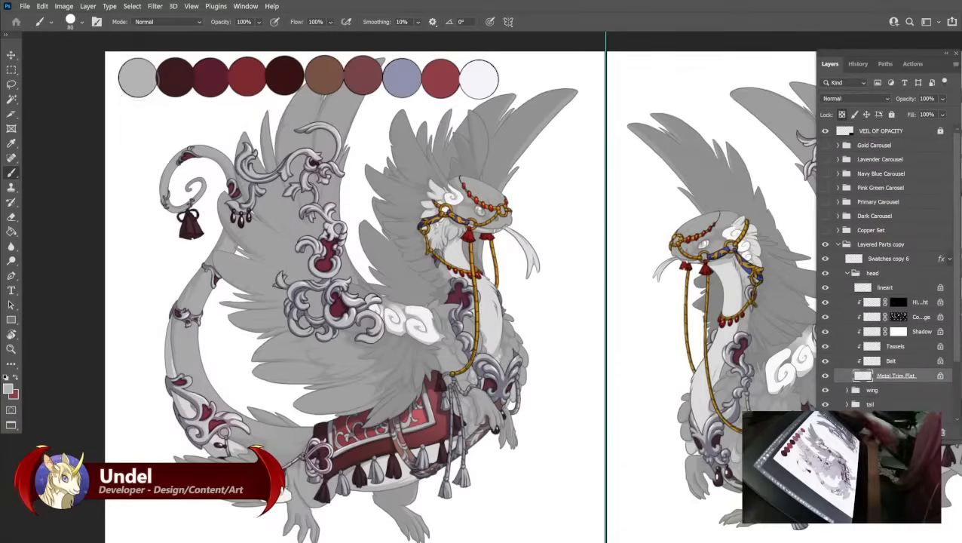
key("shift+BackSpace")
key("Return")
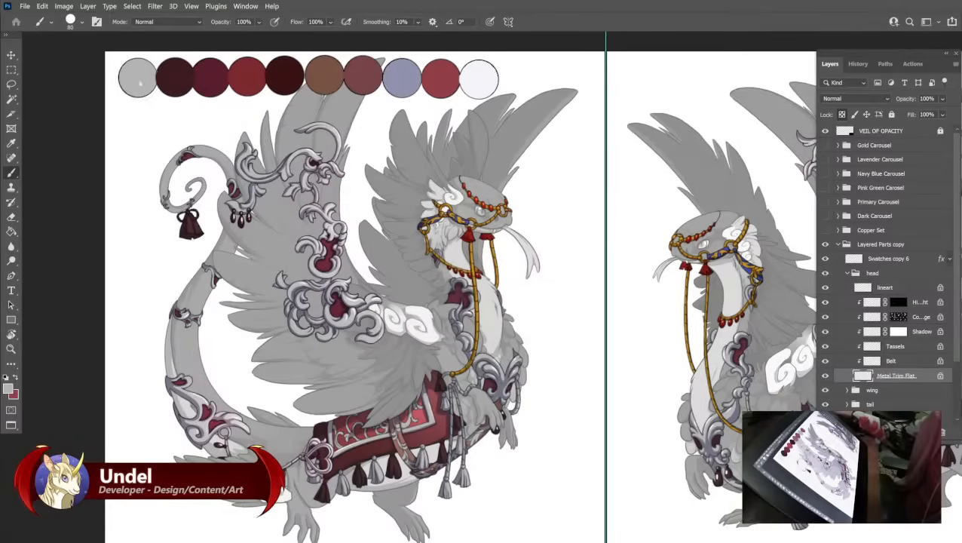
Fill the head's Belt layer with the sixth swatch's brown and its Tassels layer with the second swatch's dark maroon.
left_click(886, 361)
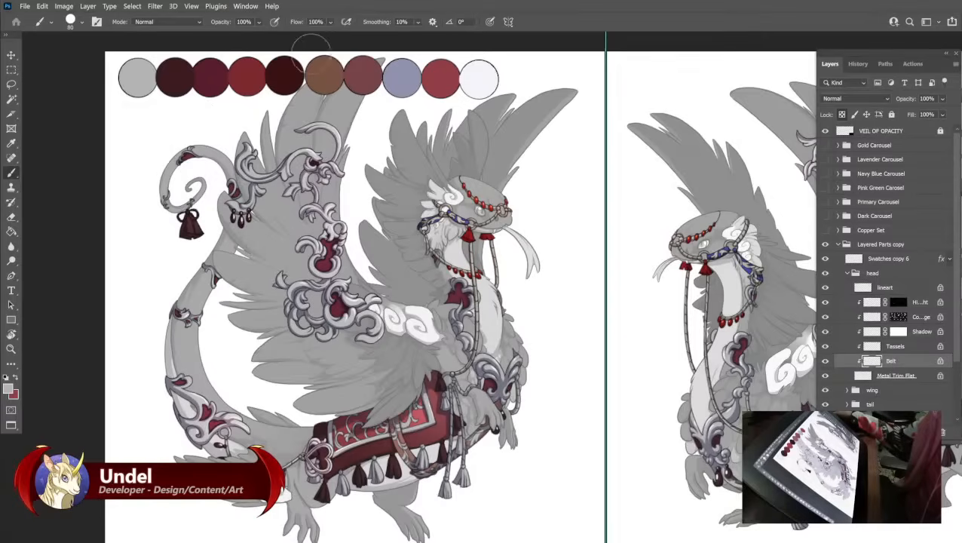
left_click(324, 75, "alt")
key("shift+F5")
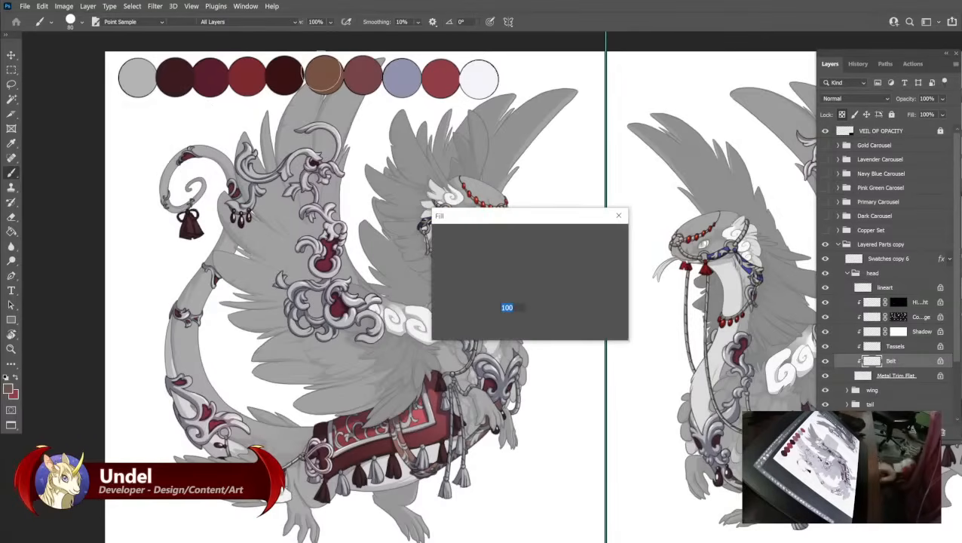
key("Return")
left_click(896, 347)
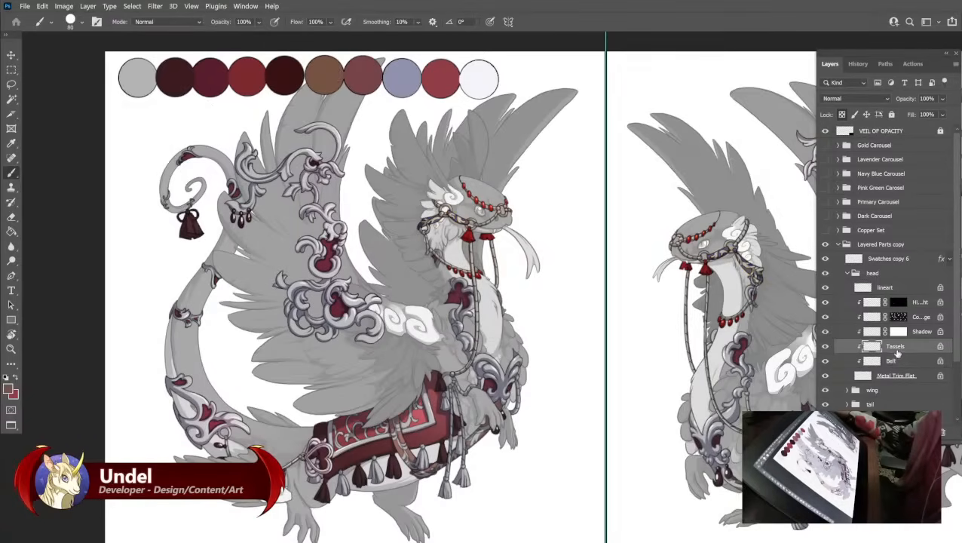
left_click(175, 77, "alt")
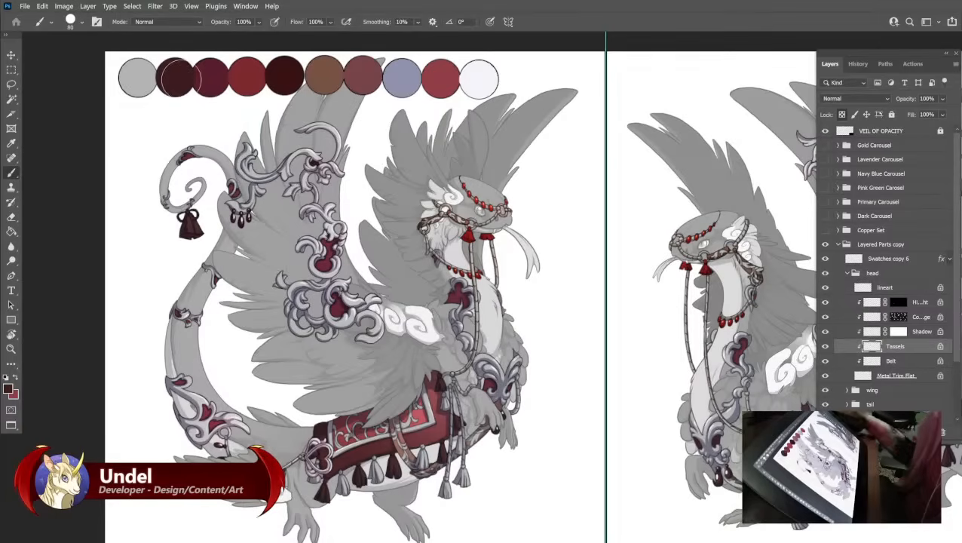
key("shift+F5")
key("Return")
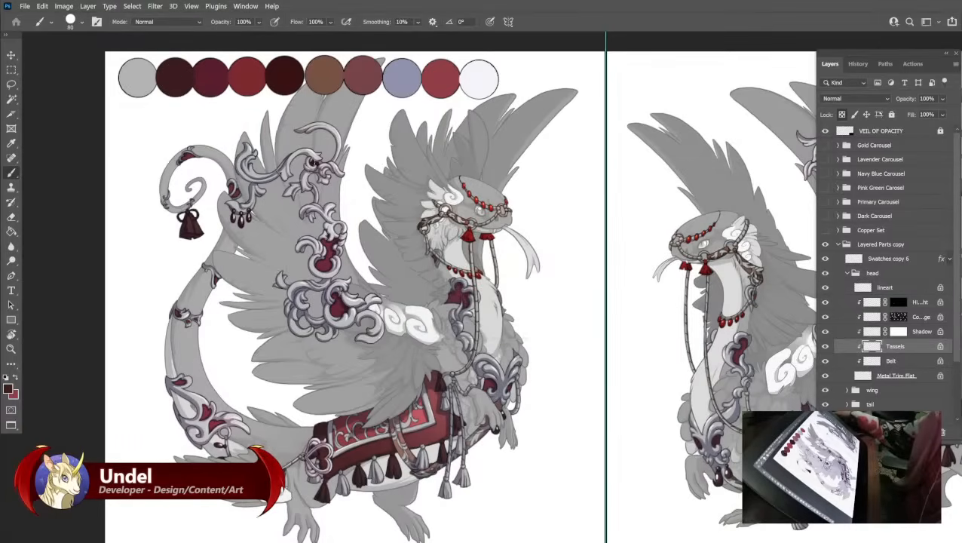
Fill the head's Shadow layer with the eighth swatch's greyish lavender and its Color Dodge layer with the ninth swatch's bright red.
left_click(863, 332)
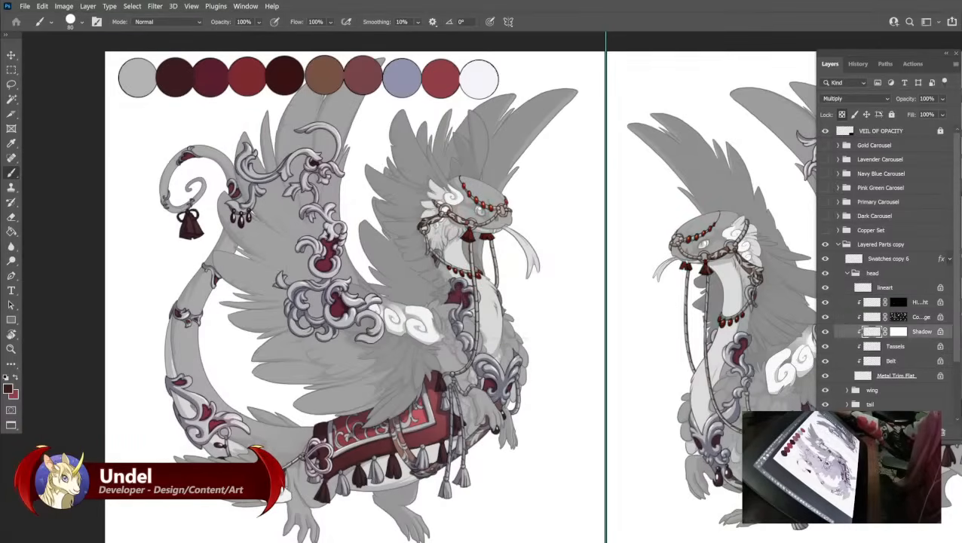
left_click(401, 69, "alt")
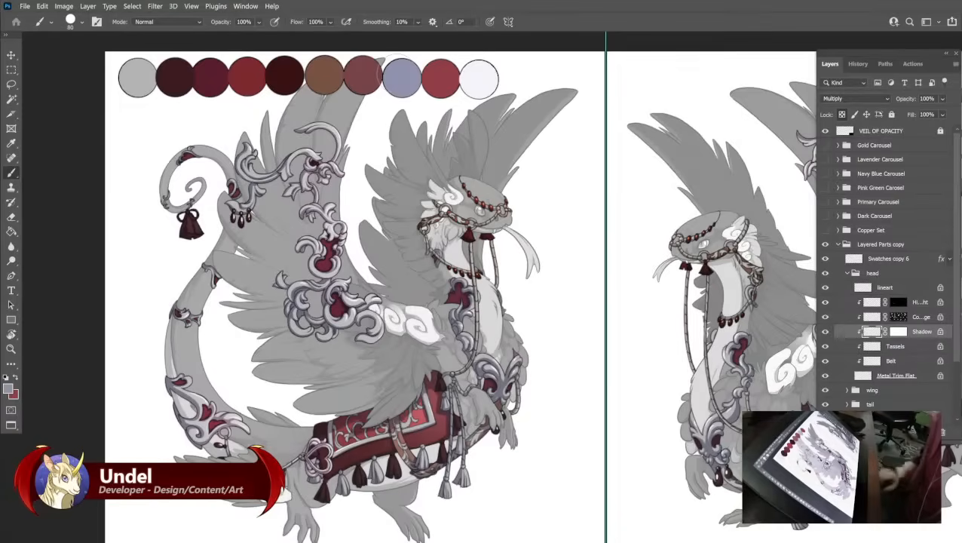
key("shift+F5")
key("Return")
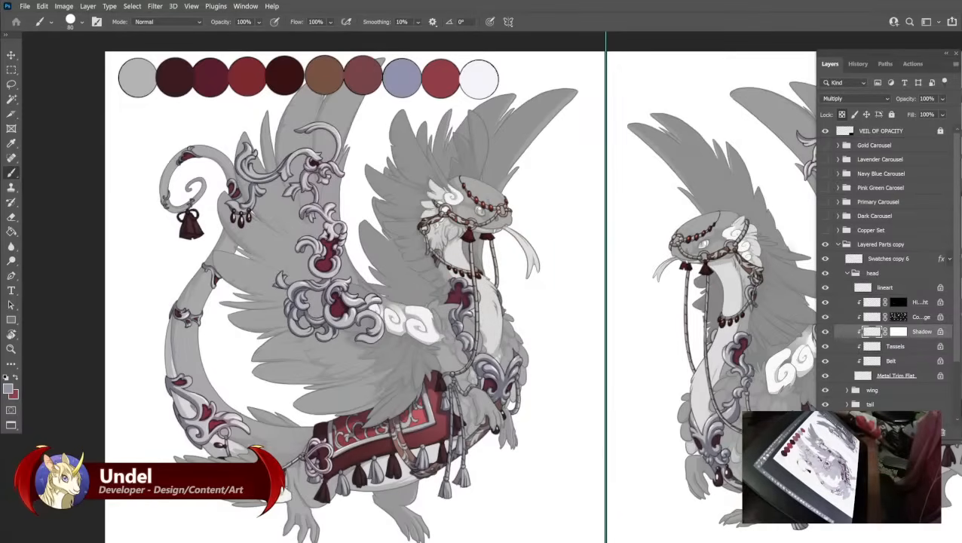
left_click(872, 316)
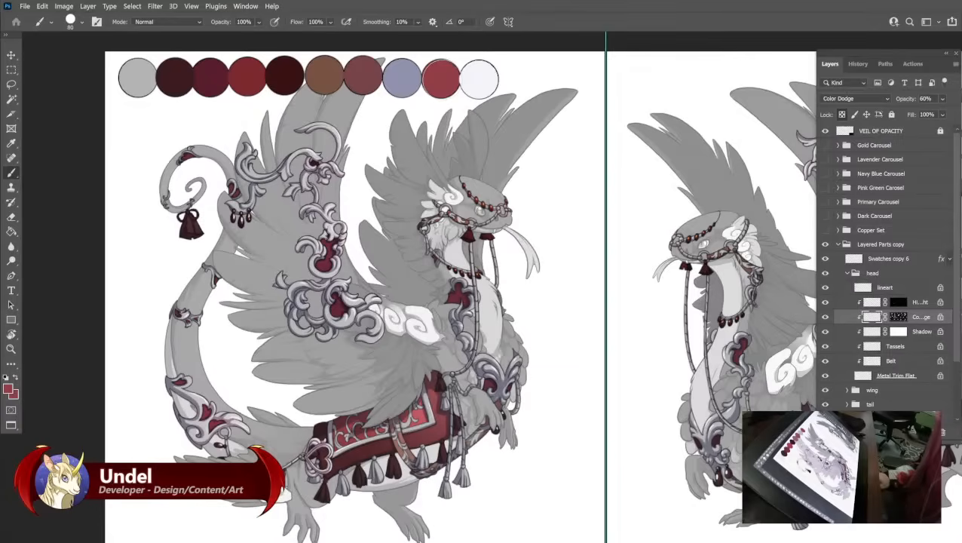
key("shift+F5")
key("Escape")
key("b")
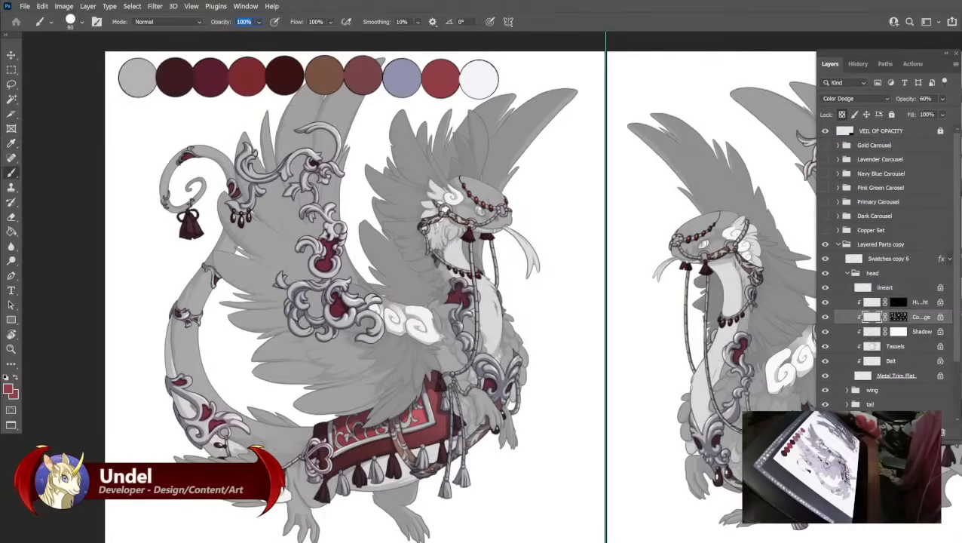
Fill the head's Screen highlight layer with the tenth swatch's near-white and collapse the head group.
left_click(873, 303)
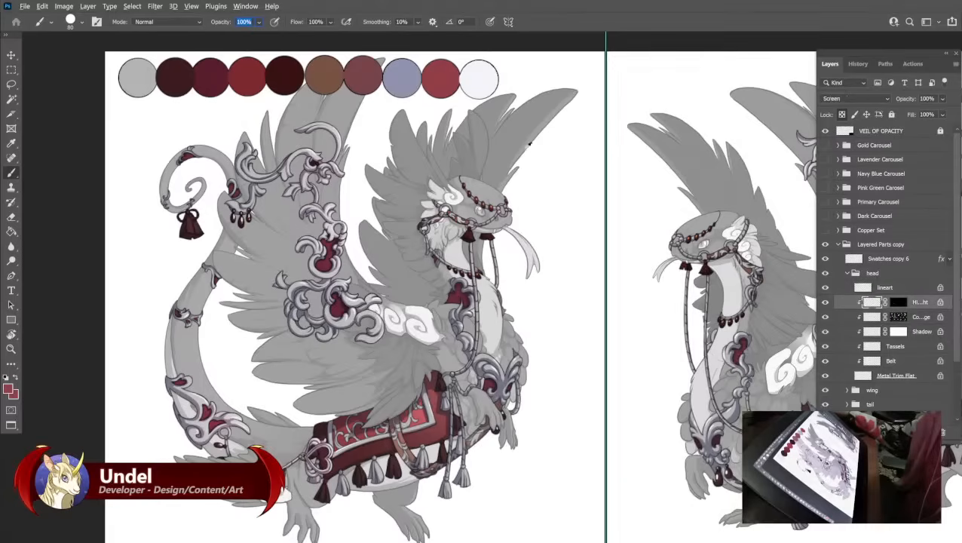
left_click(480, 80, "alt")
key("shift+F5")
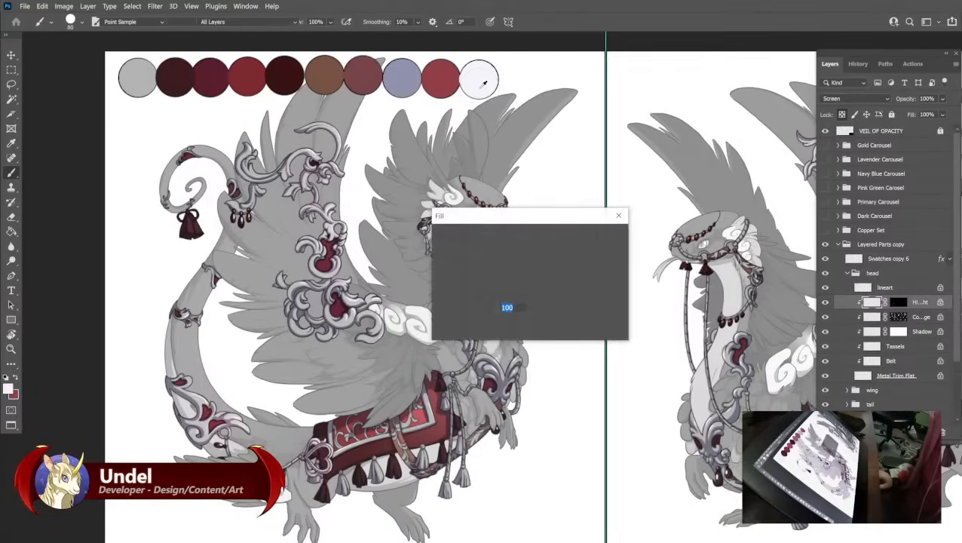
key("Return")
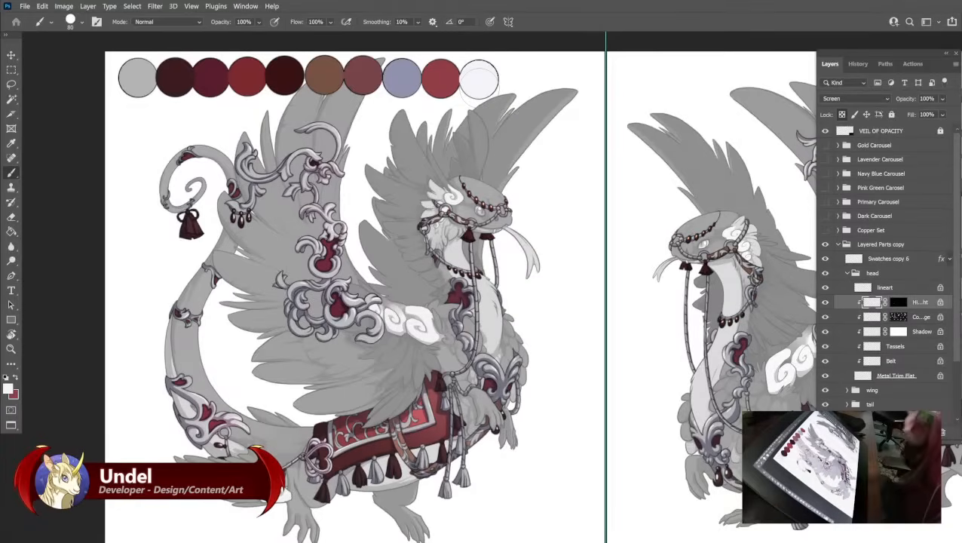
left_click(847, 274)
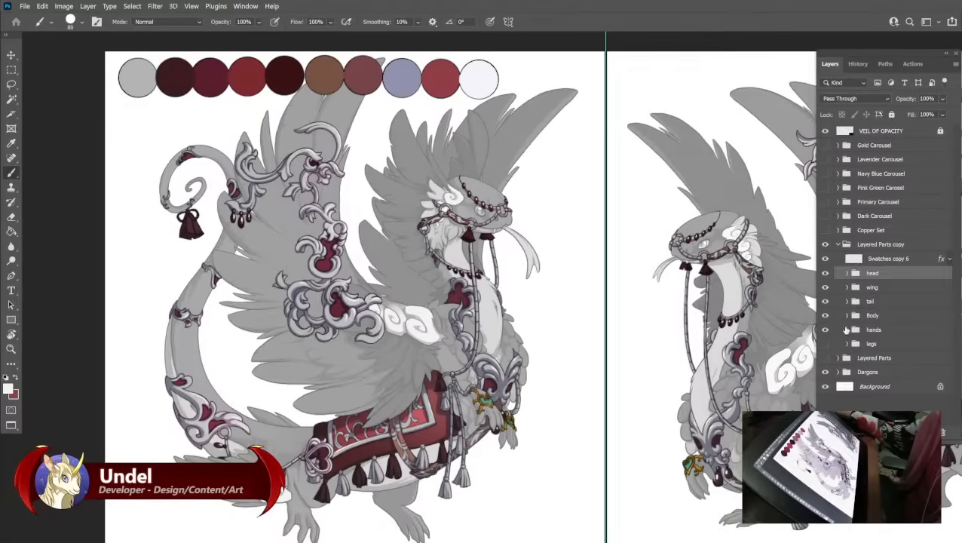
Expand the hands group and fill its Metal Trim Flat layer with the first swatch's light grey.
left_click(847, 329)
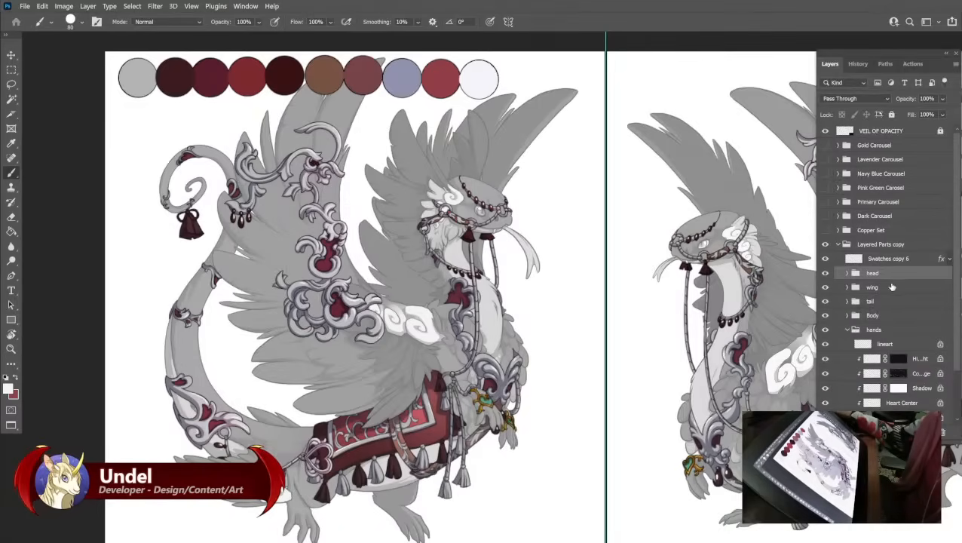
scroll(891, 287, "down", 2)
left_click(891, 360)
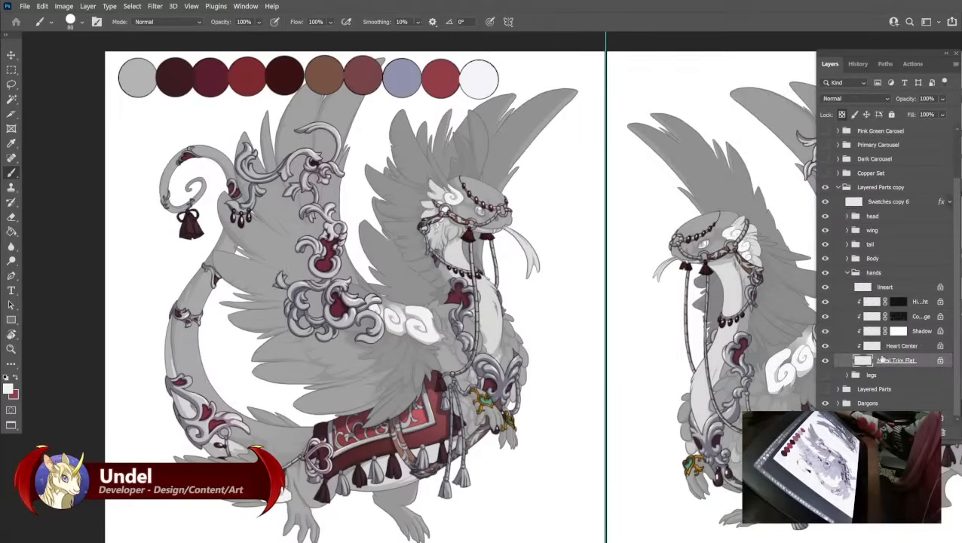
left_click(148, 79, "alt")
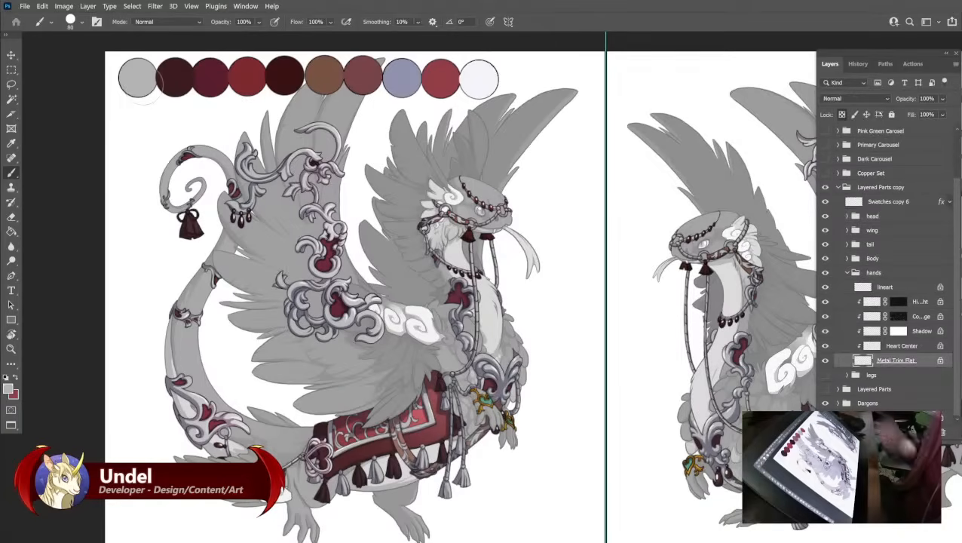
key("shift+BackSpace")
key("Return")
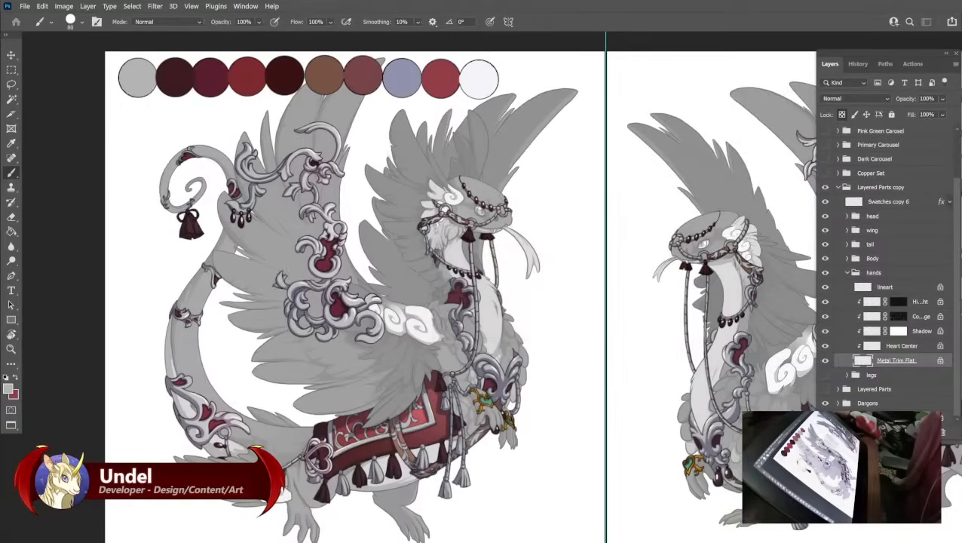
Fill the hands' Heart Center layer with the third swatch's wine red.
left_click(893, 345)
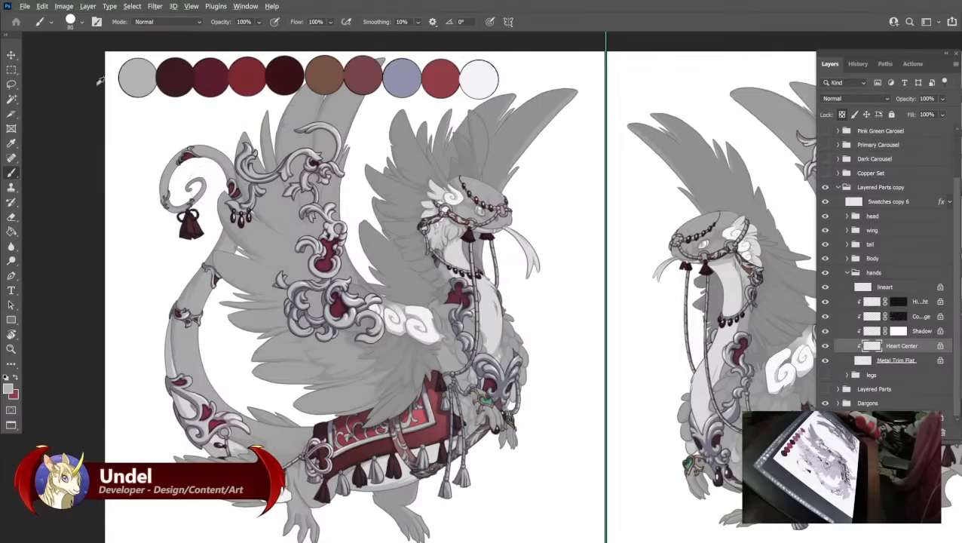
left_click(215, 70, "alt")
key("shift+BackSpace")
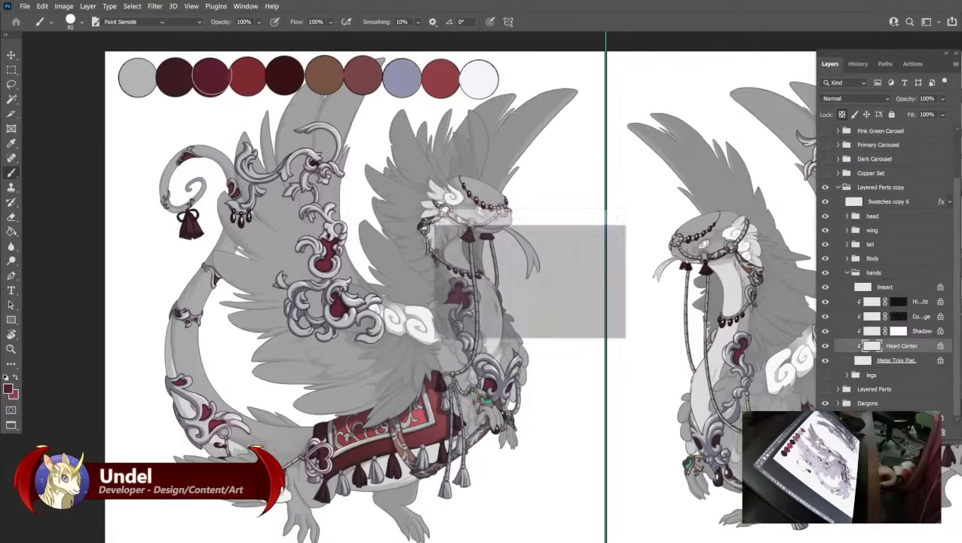
key("Return")
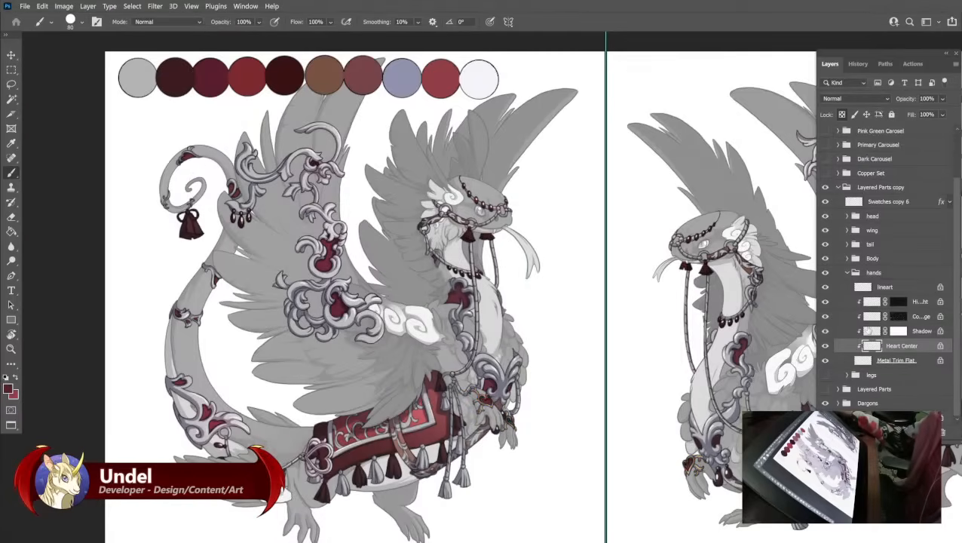
Fill the hands' Shadow layer with the eighth swatch's greyish lavender.
left_click(871, 317)
left_click(872, 330)
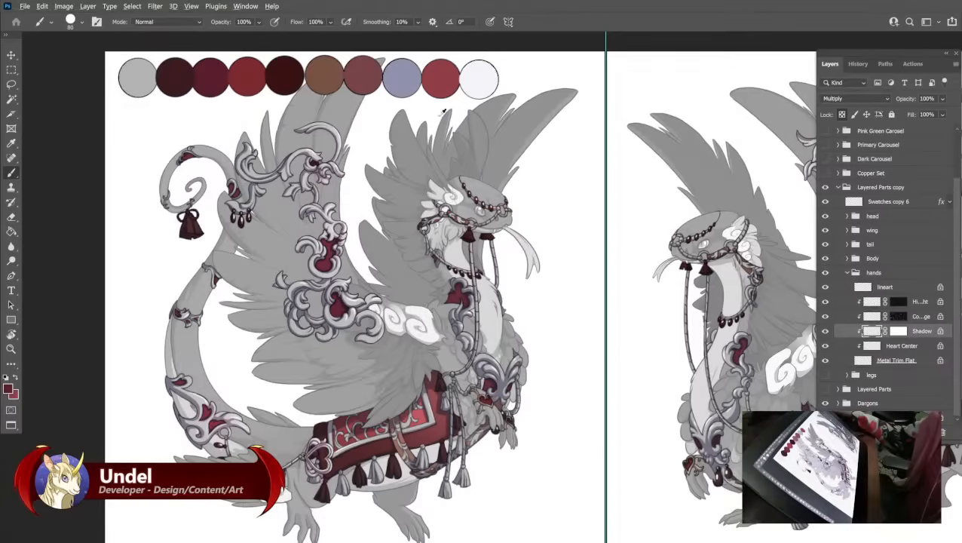
left_click(405, 72, "alt")
key("shift+BackSpace")
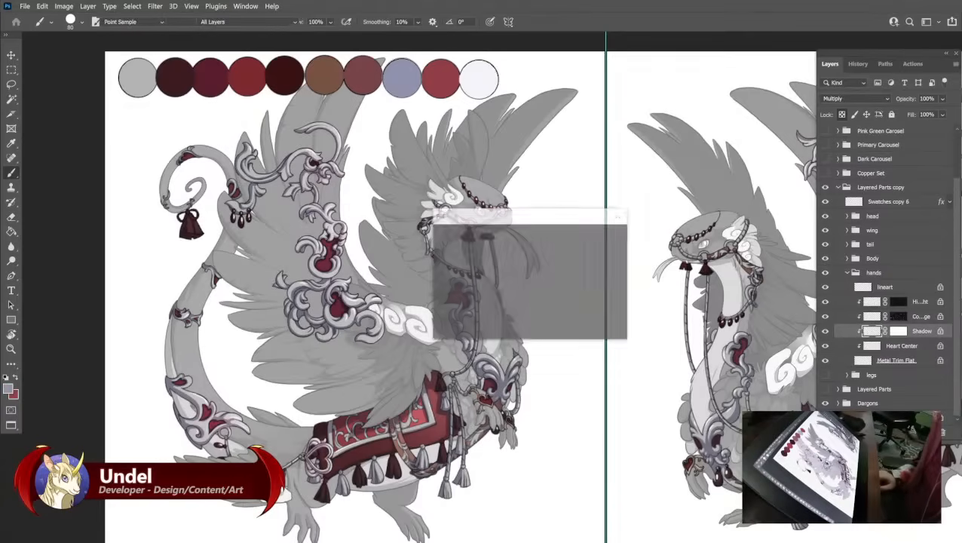
key("Return")
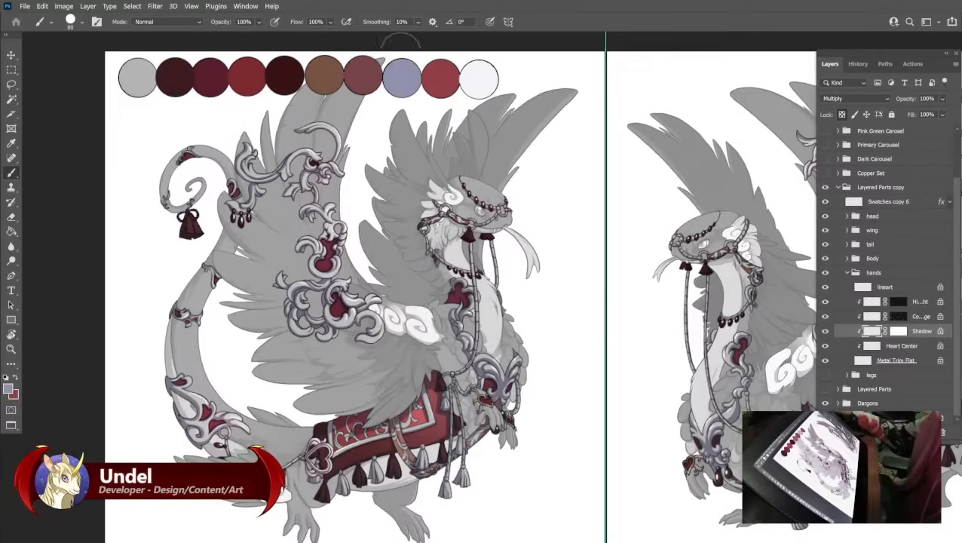
Fill the hands' Color Dodge layer with the ninth swatch's bright red and its Screen highlight layer with the tenth swatch's near-white.
left_click(874, 316)
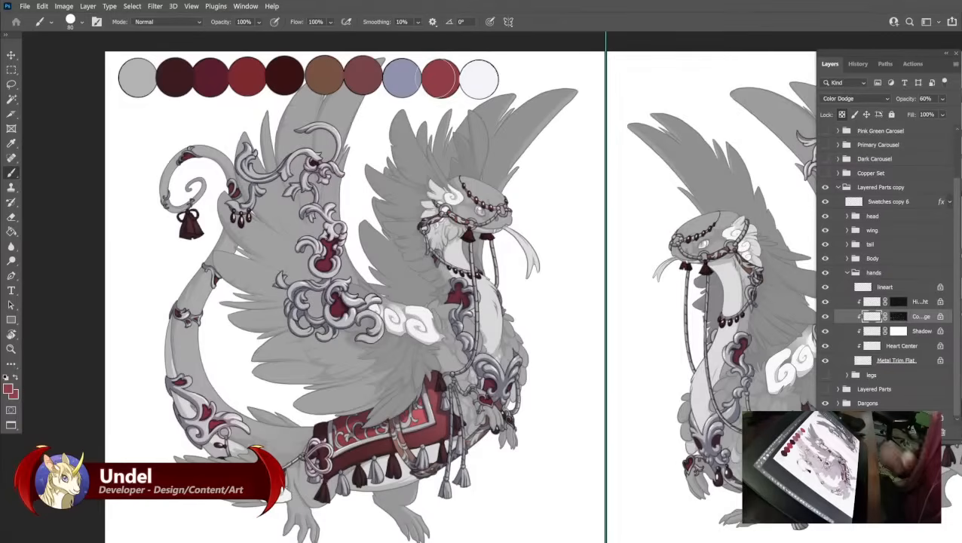
key("shift+F5")
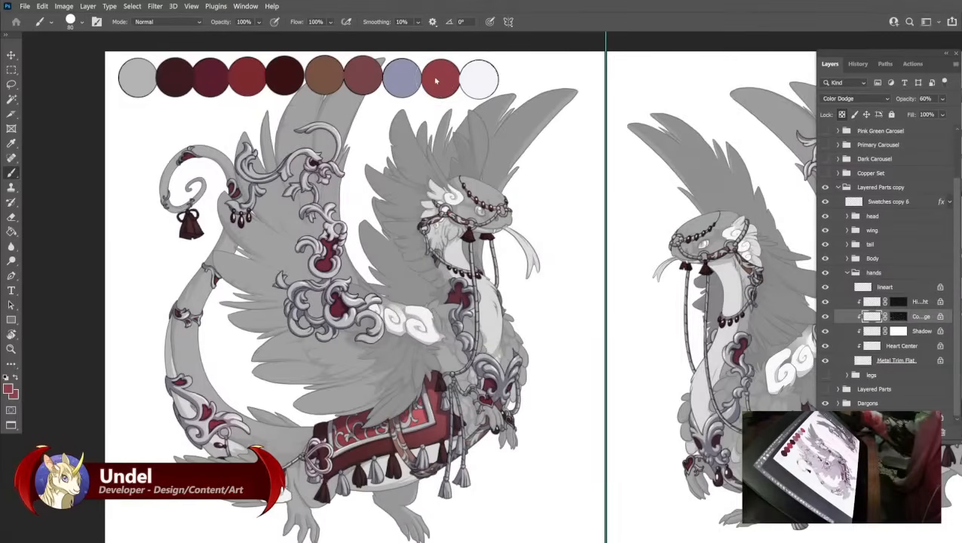
left_click(859, 300)
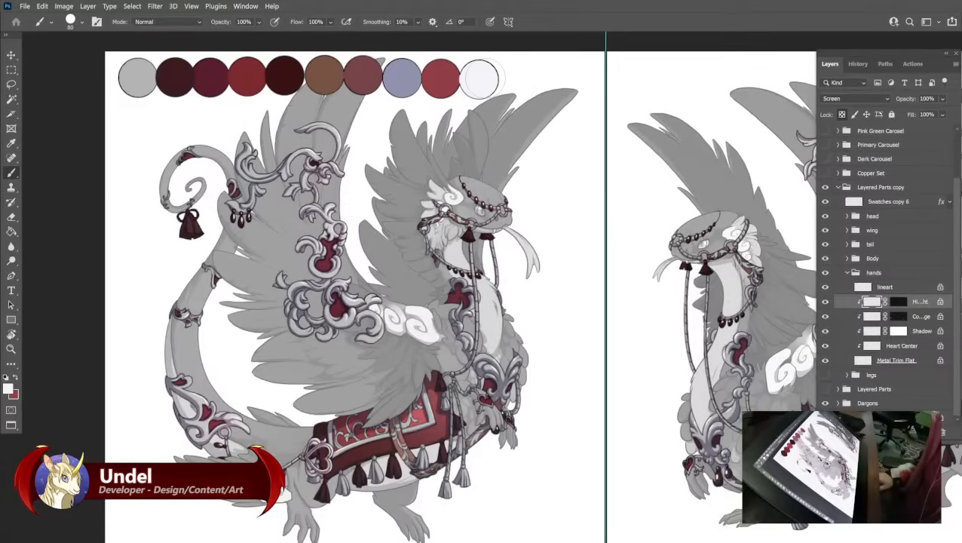
key("shift+F5")
key("Return")
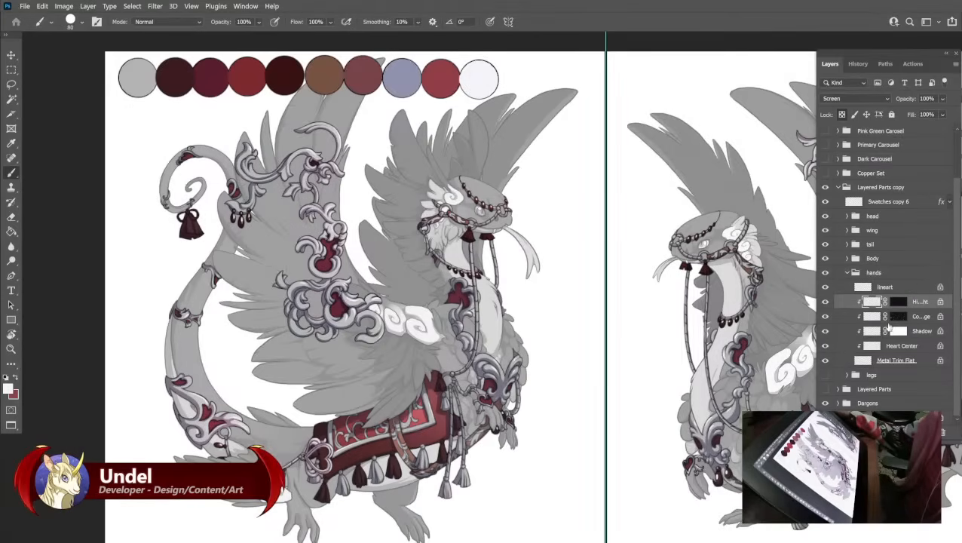
Collapse the hands group, and show and expand the legs group.
left_click(905, 361)
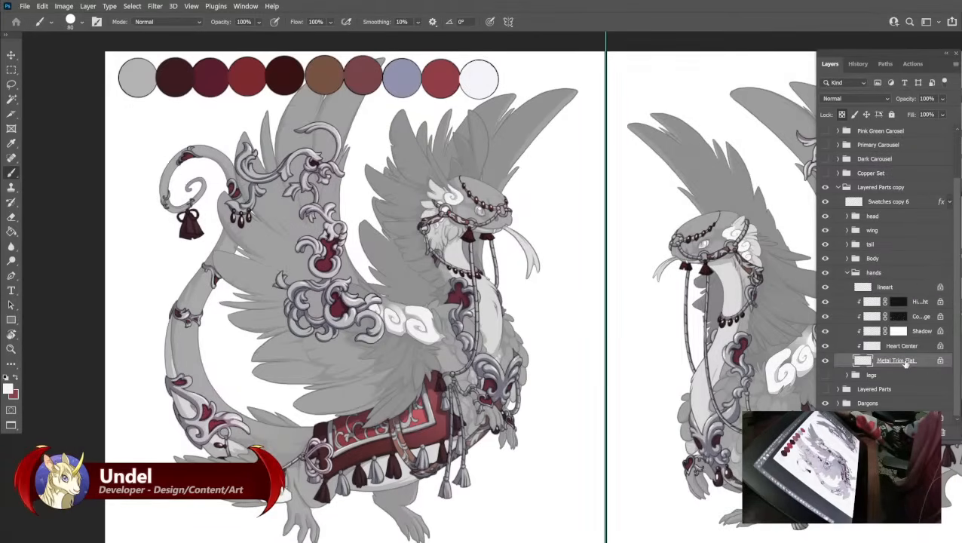
left_click(848, 274)
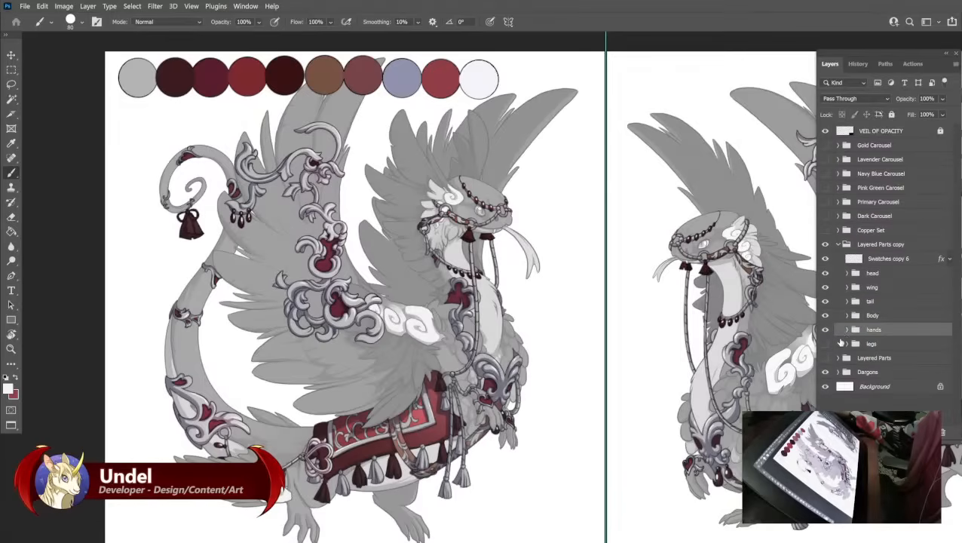
left_click(847, 344)
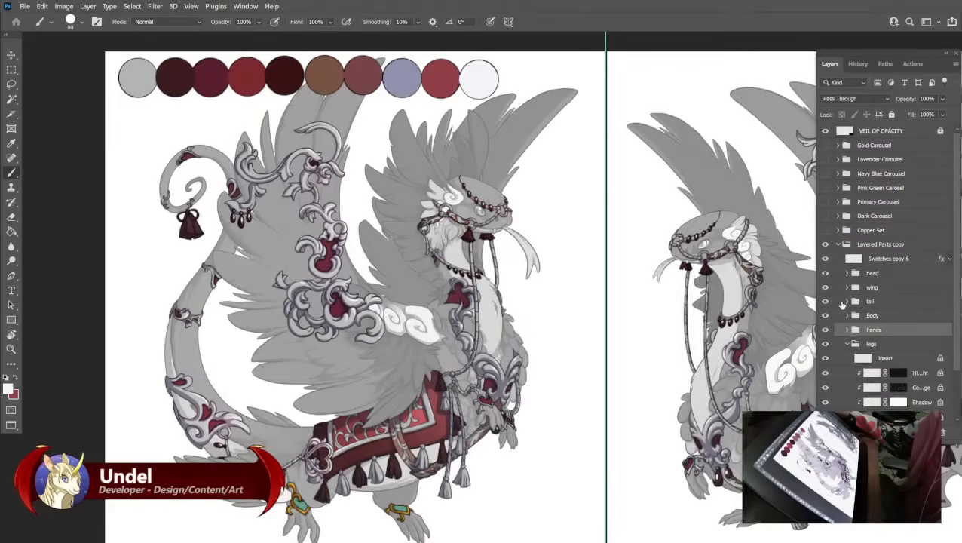
Fill the legs' Metal Trim Flat layer with the first swatch's light grey.
scroll(850, 317, "down", 2)
left_click(860, 372)
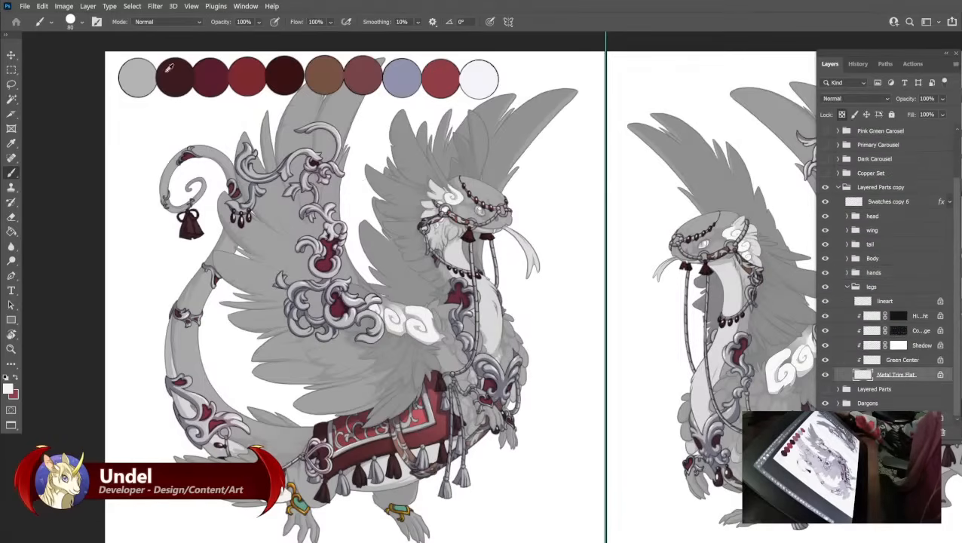
left_click(143, 67, "alt")
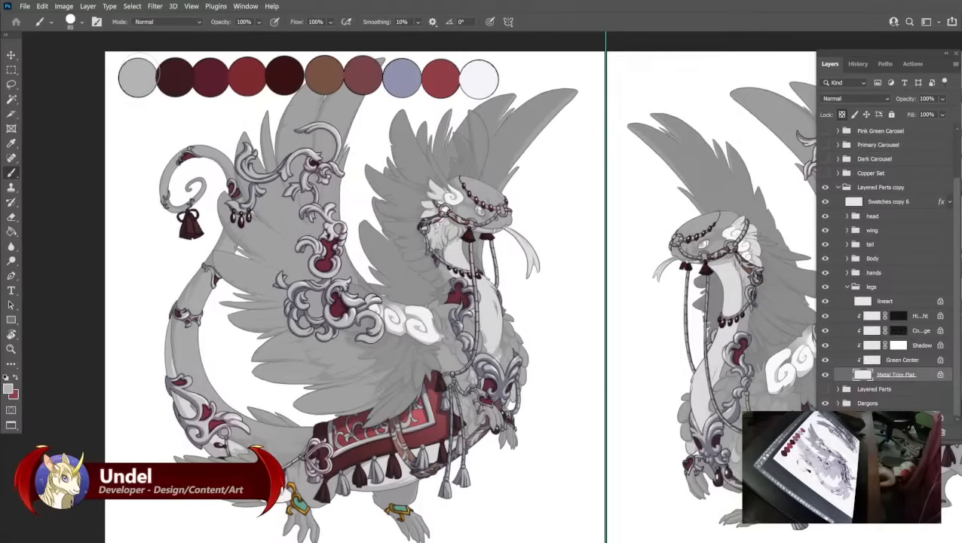
key("shift+BackSpace")
key("Return")
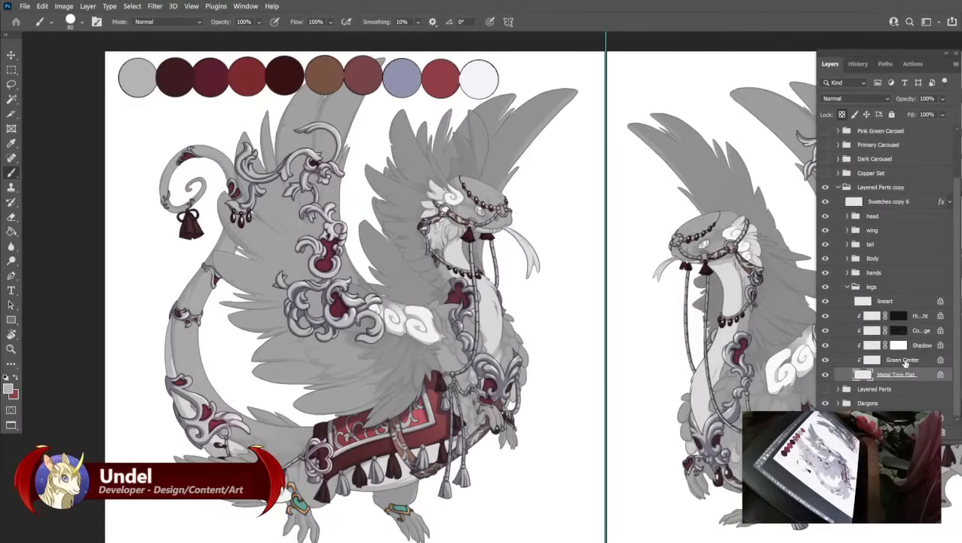
Fill the legs' Green Center layer with the third swatch's wine red.
key("alt+bracketright")
left_click(214, 77, "alt")
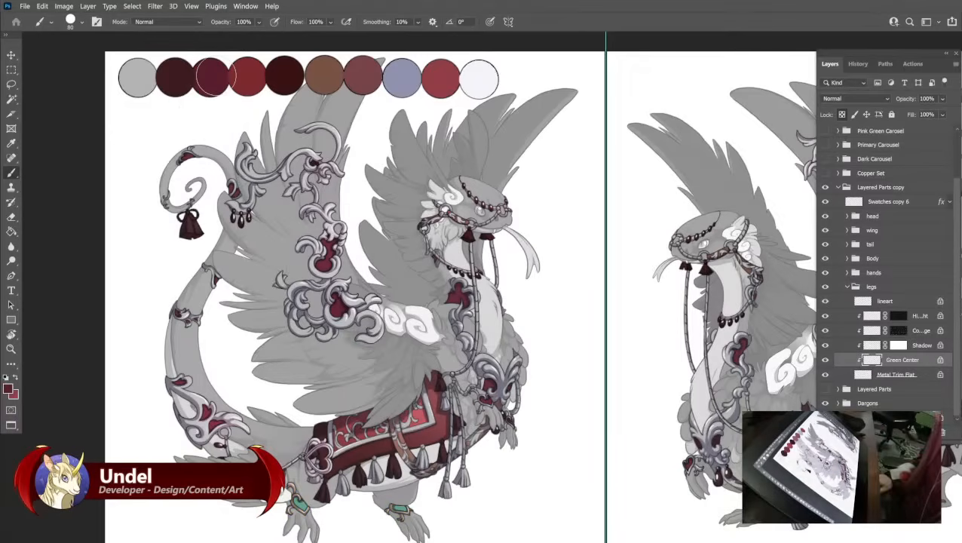
key("shift+BackSpace")
key("Return")
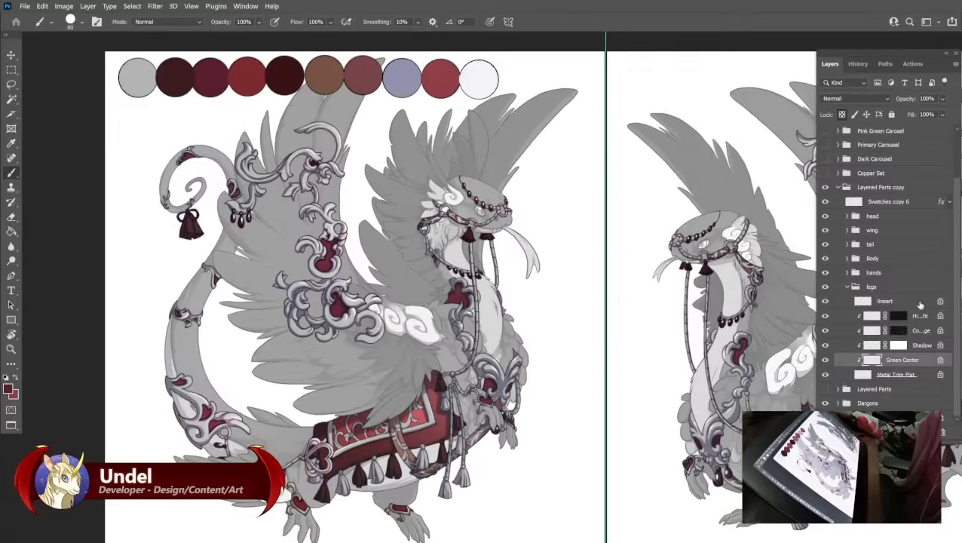
Fill the legs' Shadow layer with the eighth swatch's greyish lavender.
left_click(913, 344)
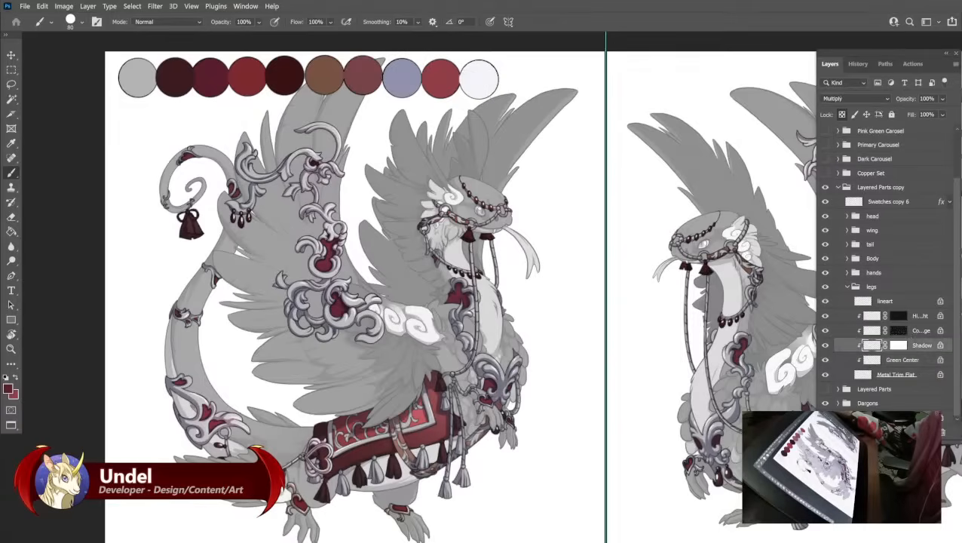
left_click(416, 72, "alt")
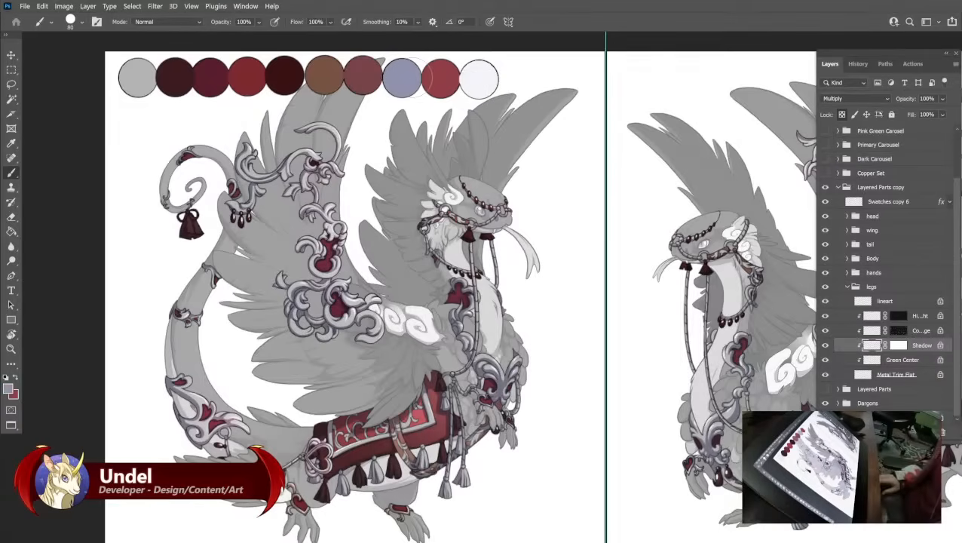
key("shift+F5")
key("Return")
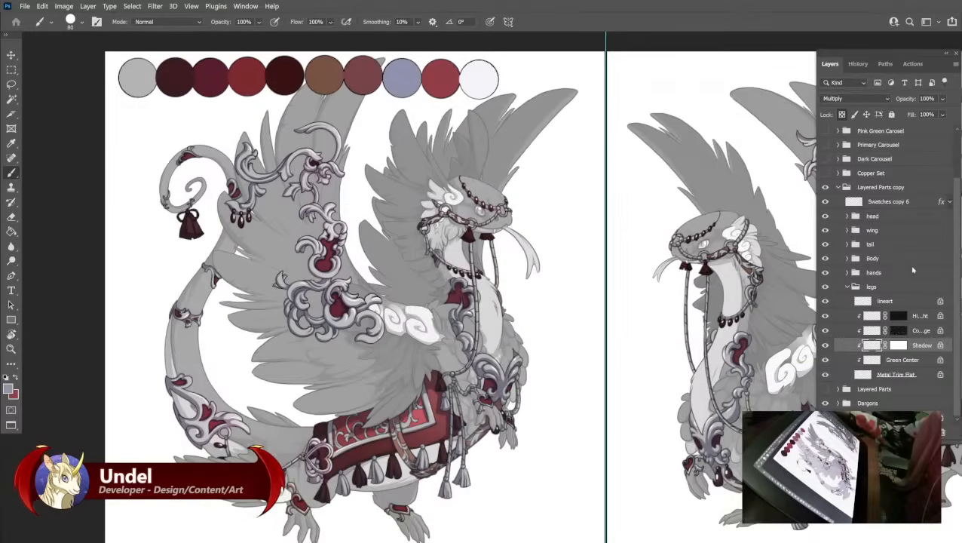
Fill the legs' Color Dodge layer with the ninth swatch's bright red and its Screen highlight layer with the tenth swatch's near-white.
left_click(870, 332)
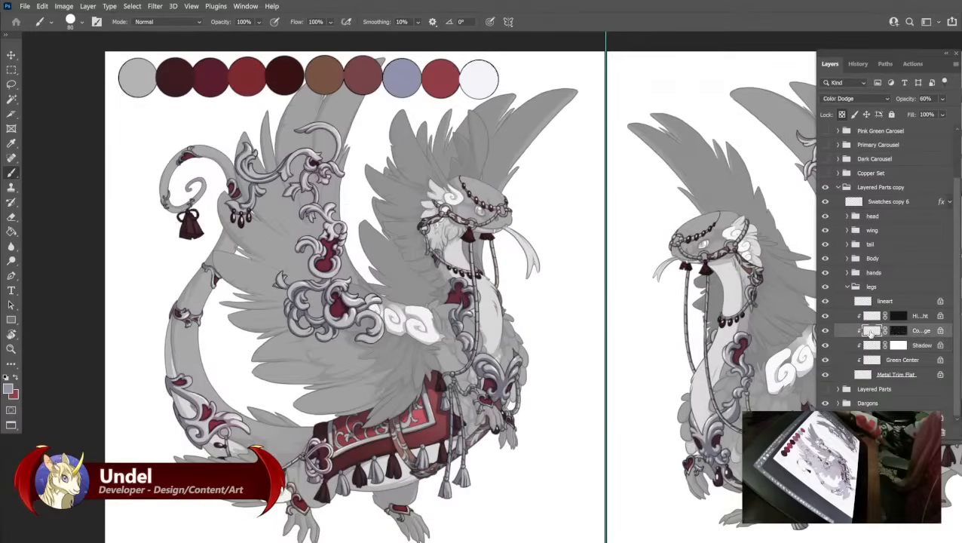
left_click(435, 72, "alt")
key("shift+F5")
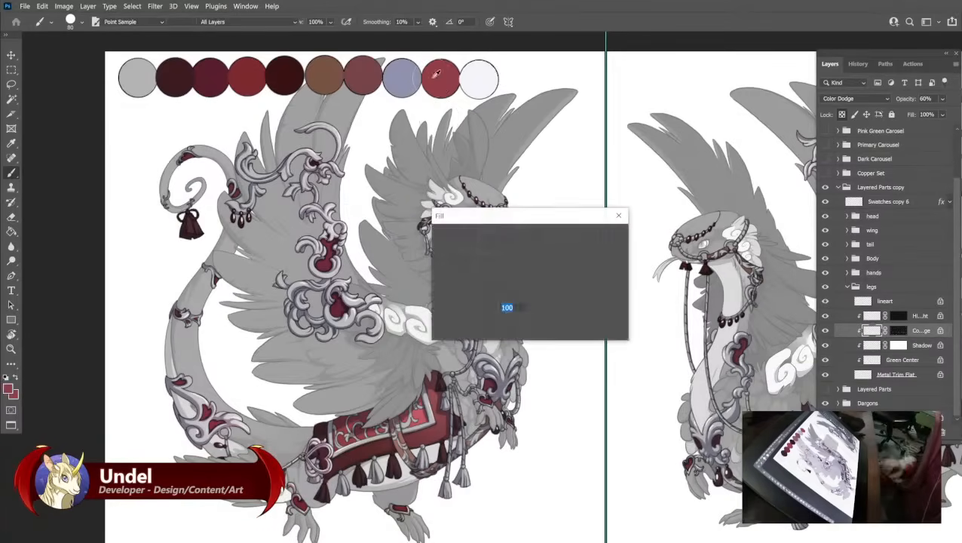
key("Return")
left_click(867, 315)
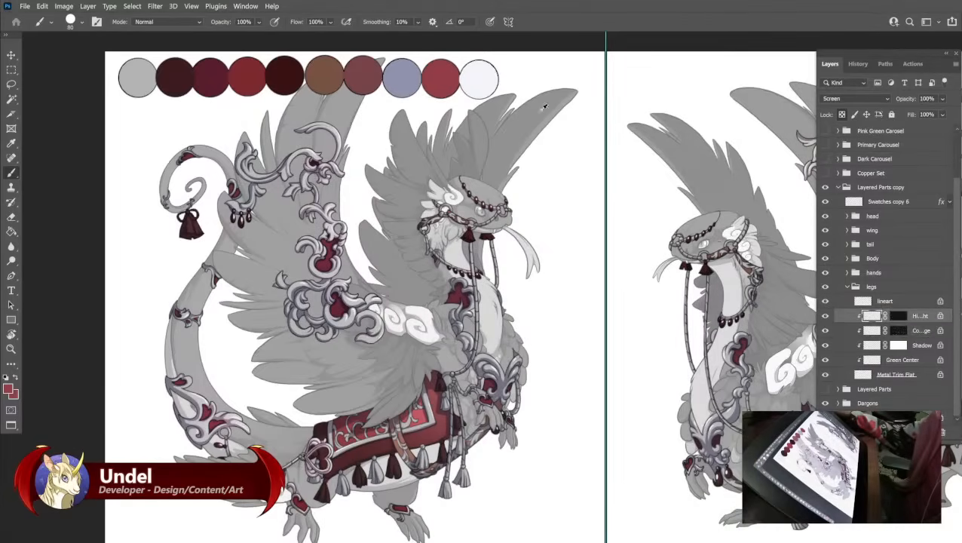
left_click(485, 73, "alt")
key("shift+F5")
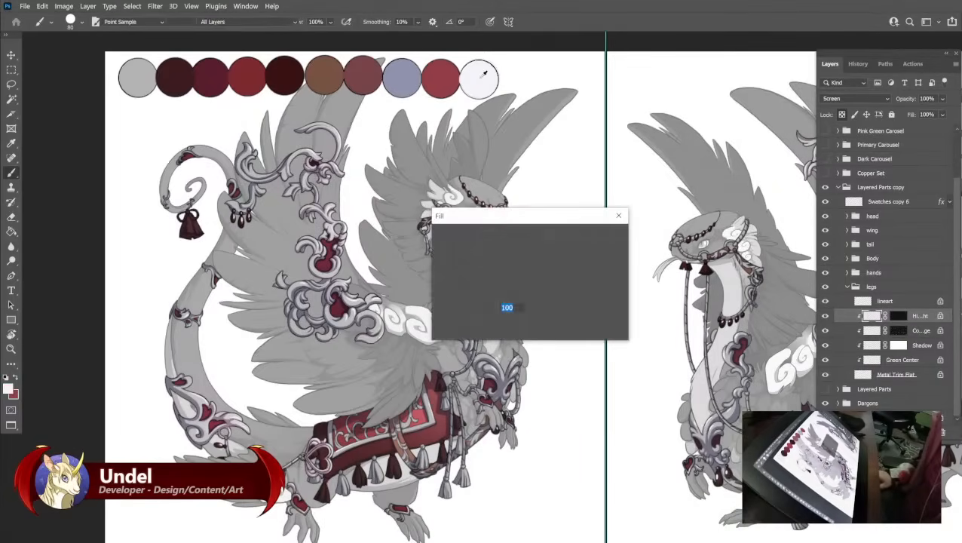
key("Return")
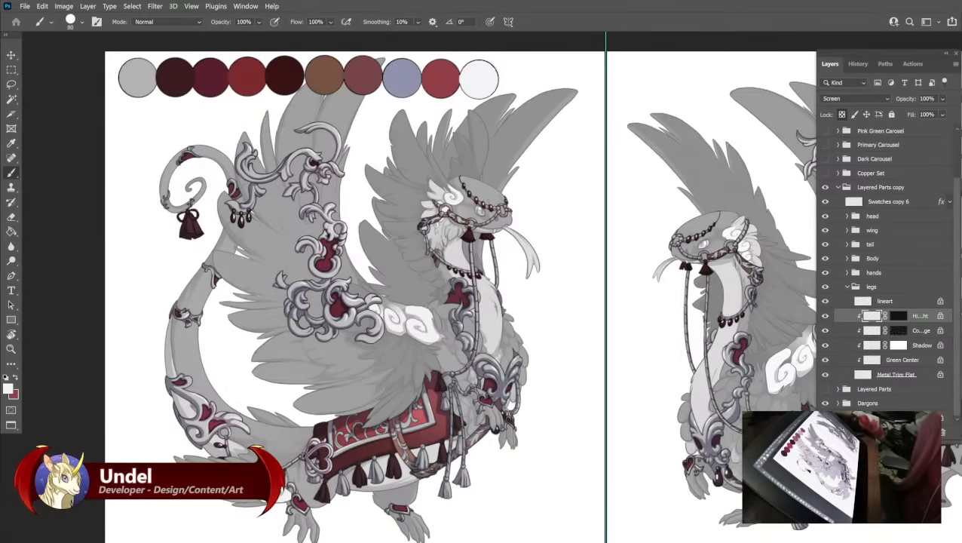
Collapse the legs group, rename the Layered Parts copy group as Red Silver and collapse it.
left_click_drag(525, 343, 547, 326)
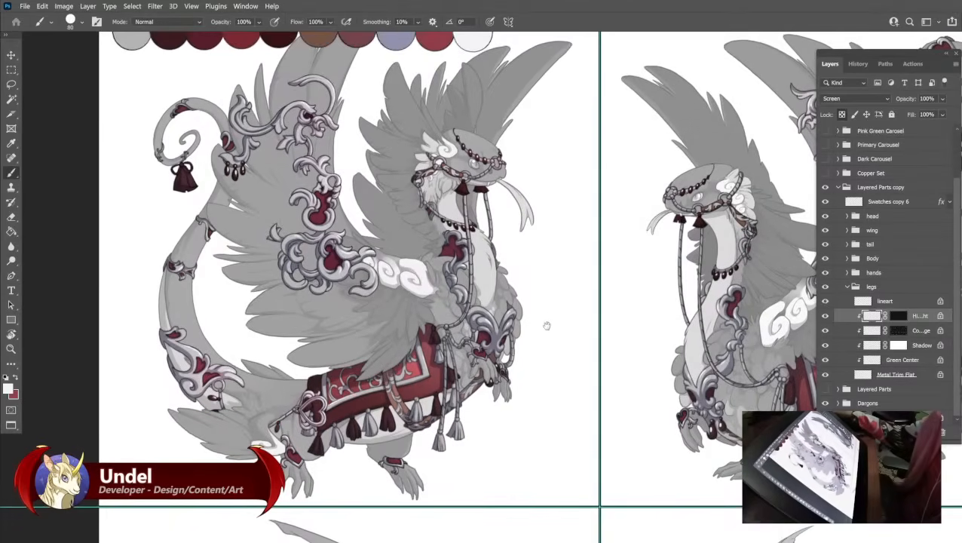
left_click(847, 287)
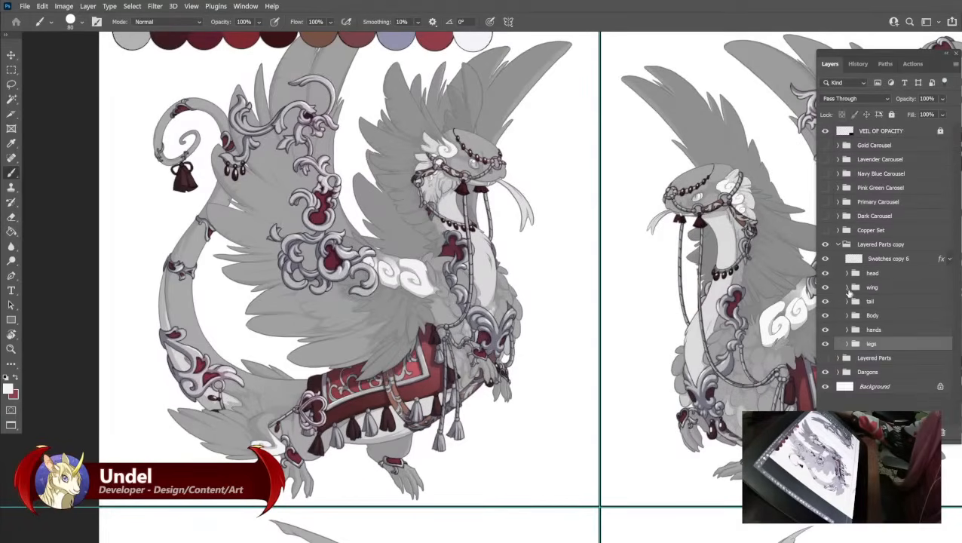
double_click(861, 246)
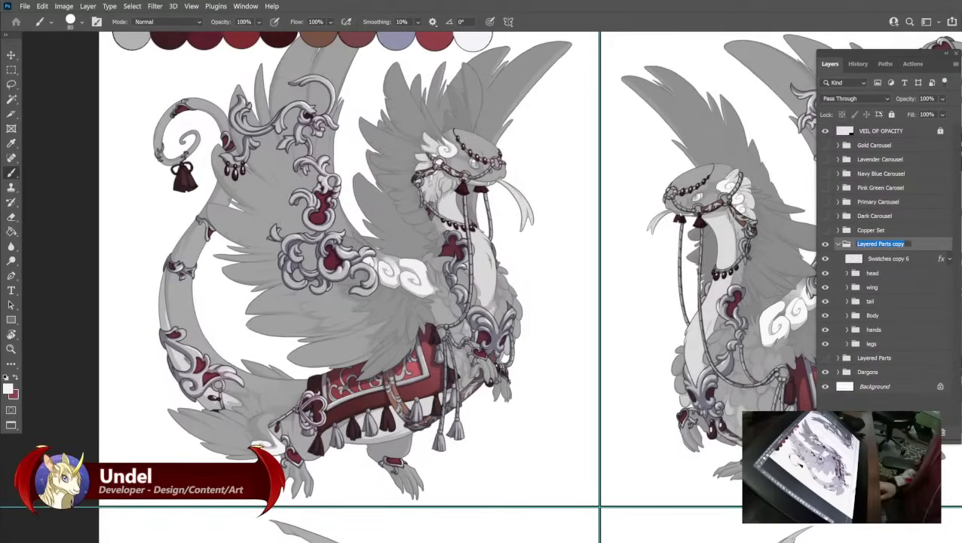
type("Red Silver")
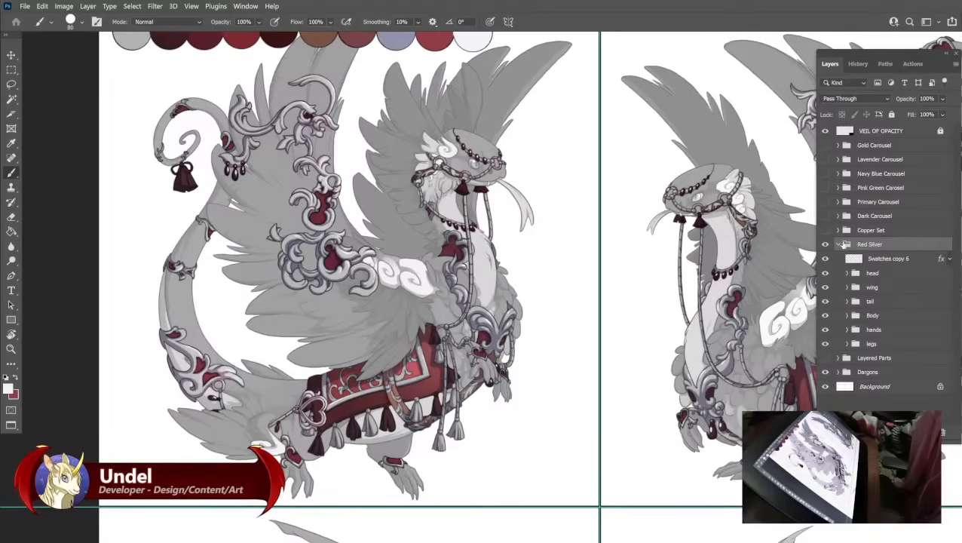
left_click(838, 244)
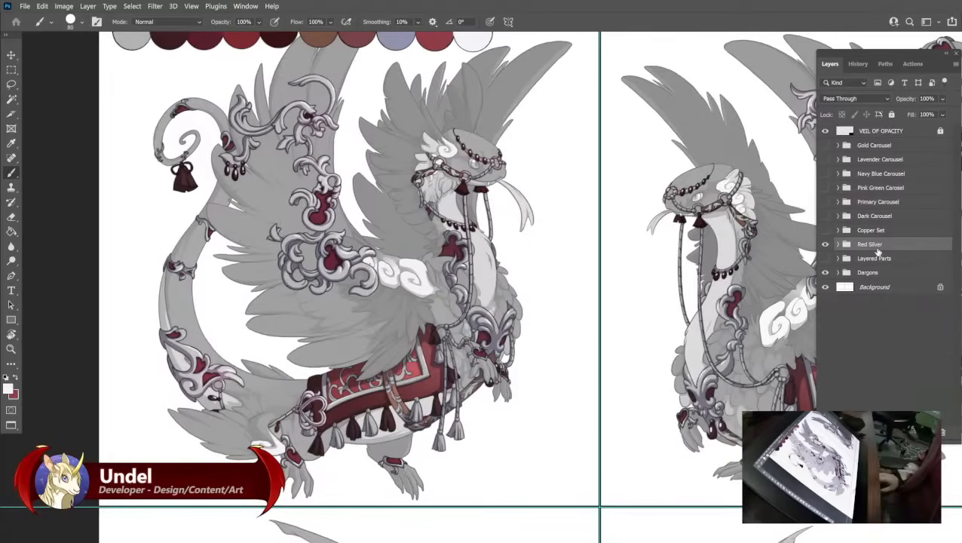
Duplicate the Red Silver group and expand the head, wing and tail groups inside the copy.
key("ctrl+j")
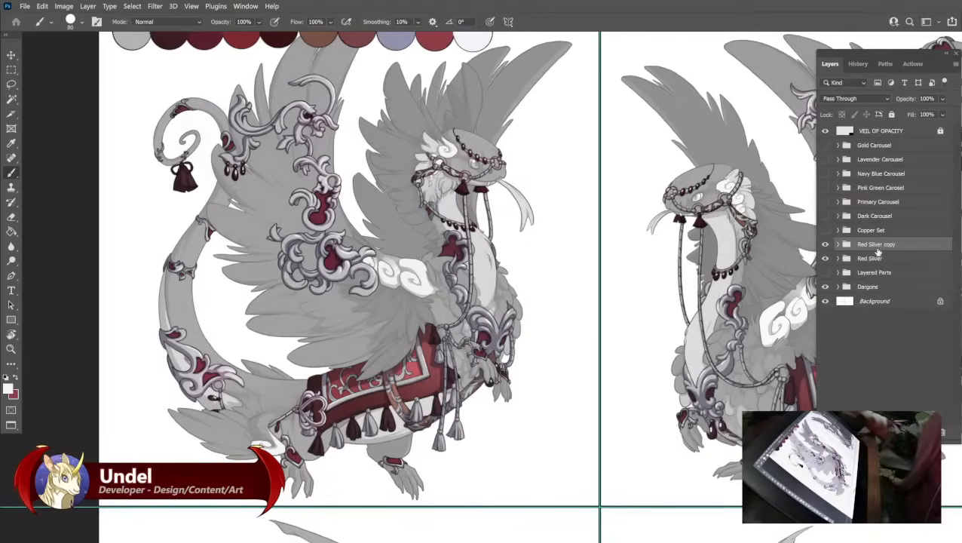
left_click(837, 244)
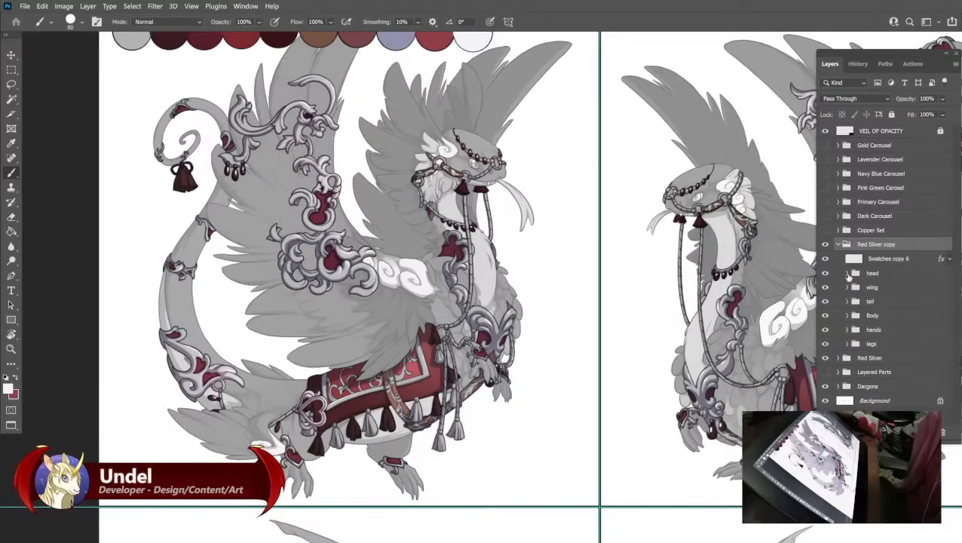
left_click(848, 274)
scroll(855, 302, "down", 1)
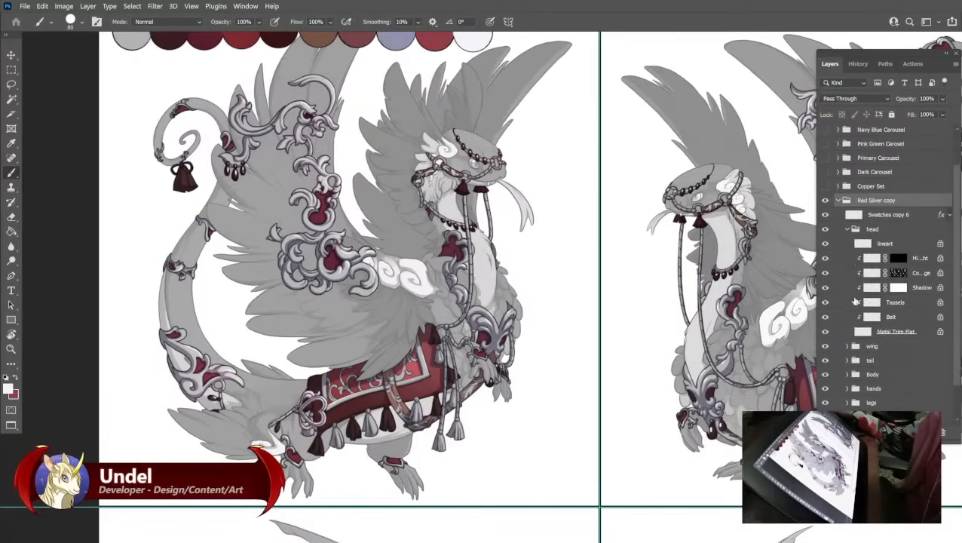
left_click(848, 348)
scroll(849, 354, "down", 3)
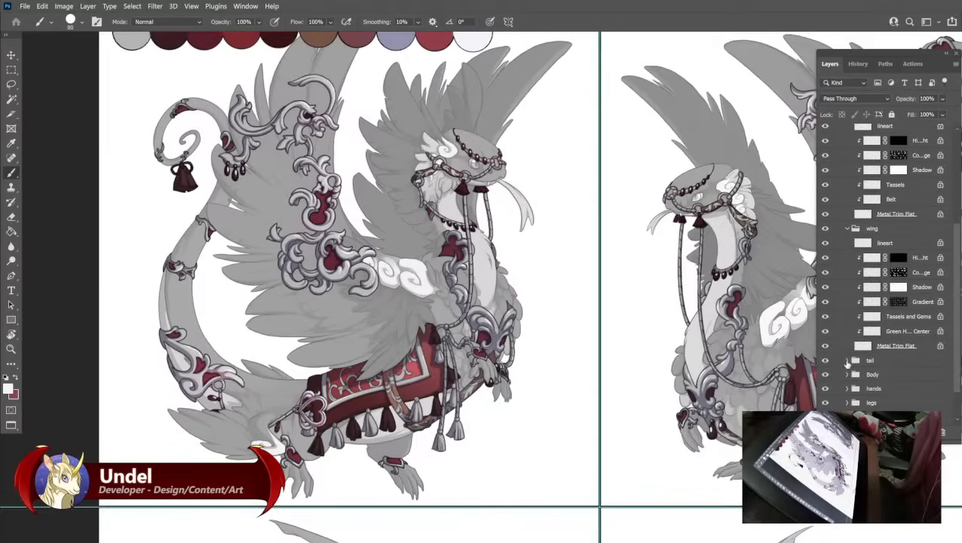
left_click(846, 360)
scroll(848, 354, "down", 4)
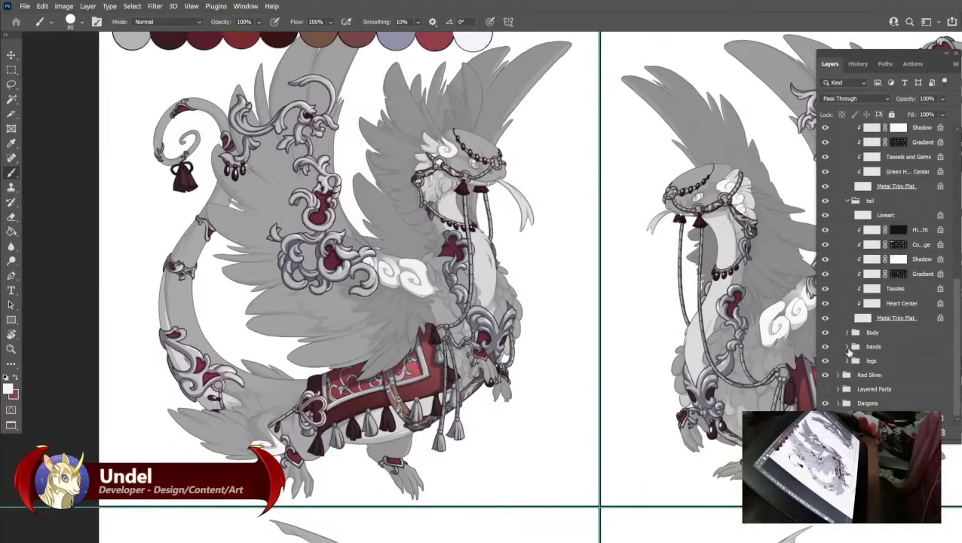
scroll(849, 358, "up", 6)
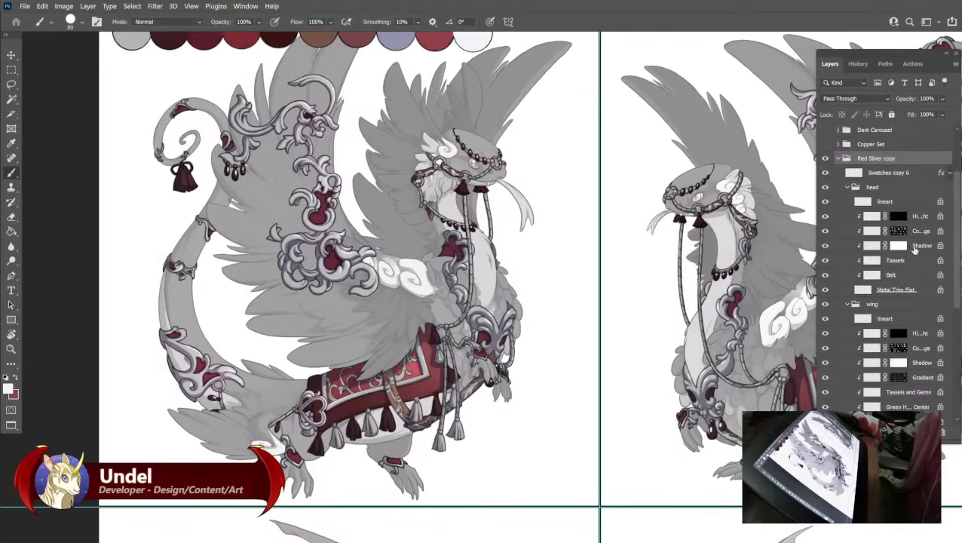
Set the foreground color to warm beige baaa9c and fill the Shadow layer of the copy's head group with it.
left_click(912, 247)
left_click(9, 388)
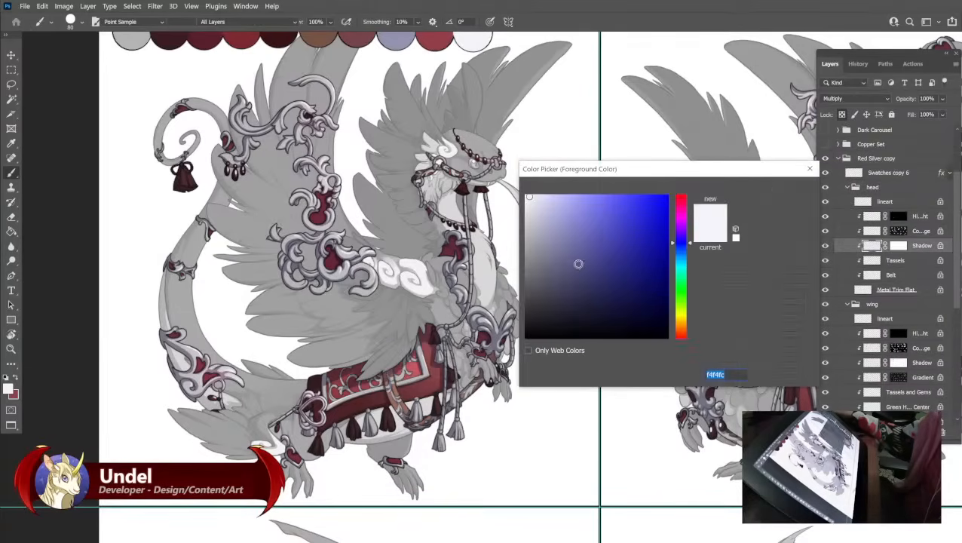
left_click(558, 242)
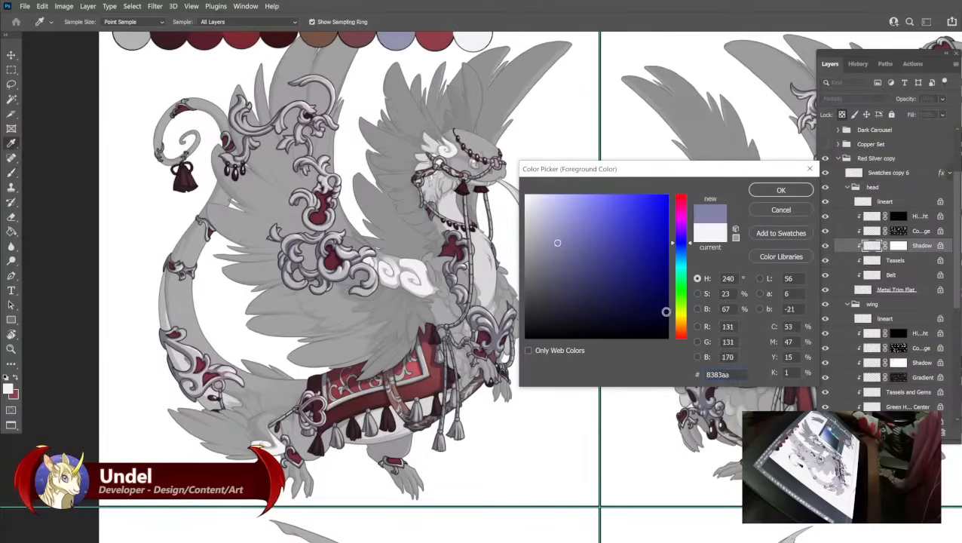
left_click(681, 327)
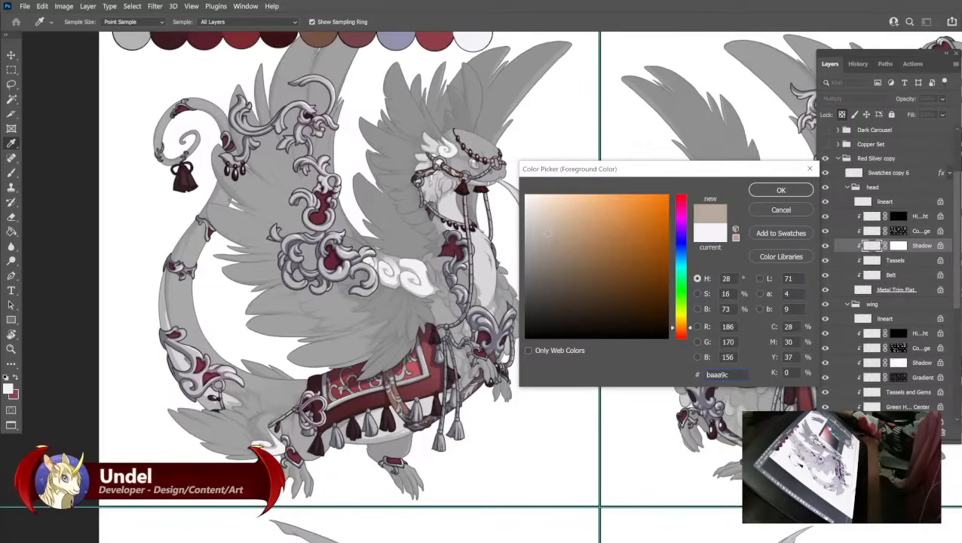
left_click(780, 190)
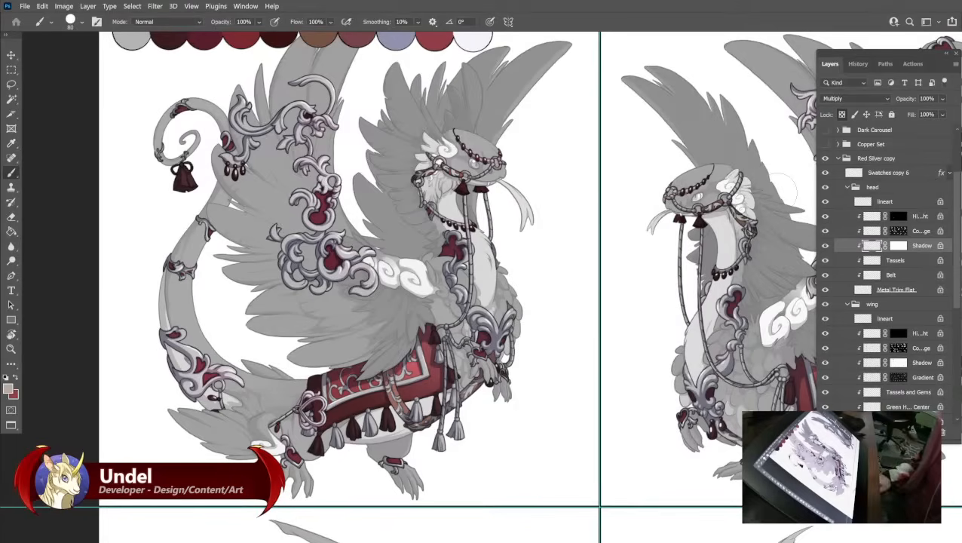
key("shift+F5")
key("Return")
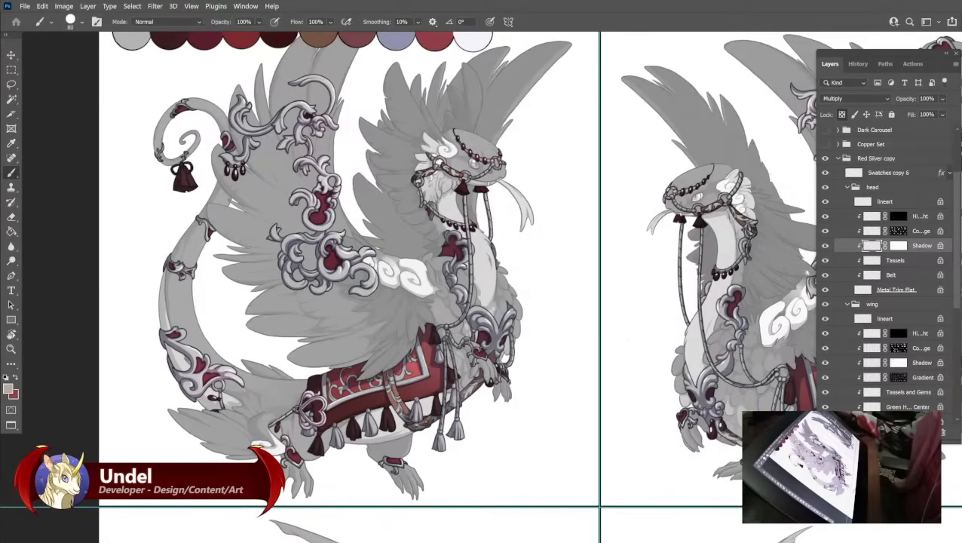
Fill the Shadow layer of the copy's wing group with the same warm beige.
left_click(915, 363)
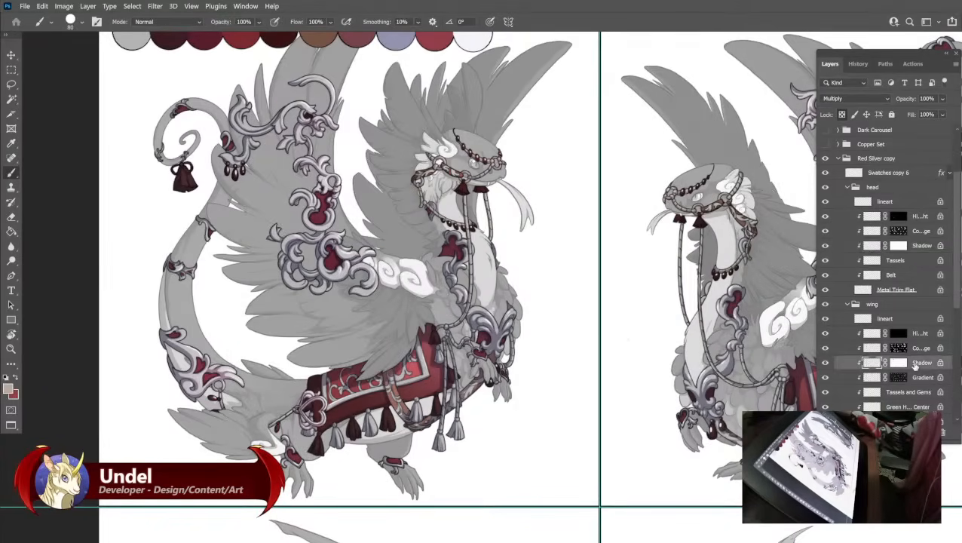
key("shift+F5")
key("Return")
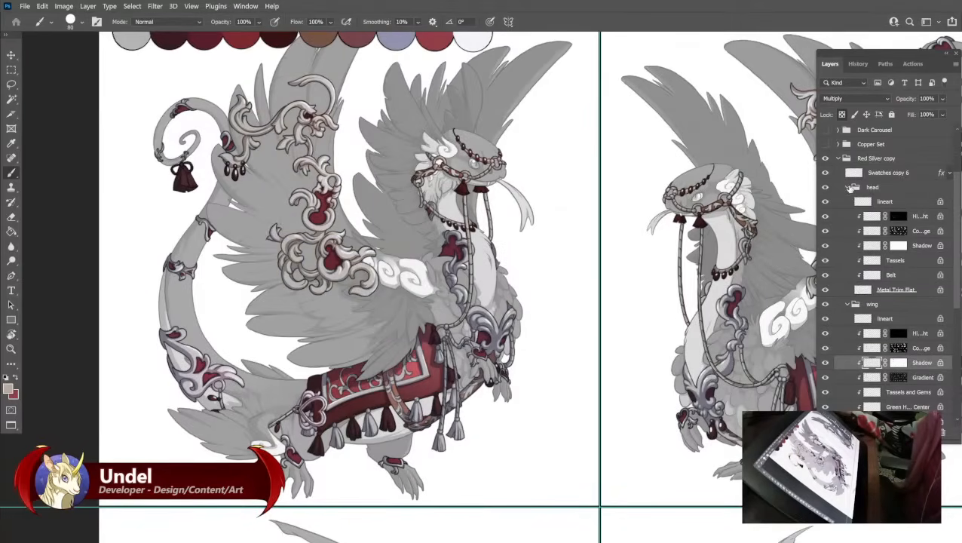
Collapse the head and wing groups and fill the tail group's Shadow layer with the warm beige.
left_click(848, 186)
left_click(847, 201)
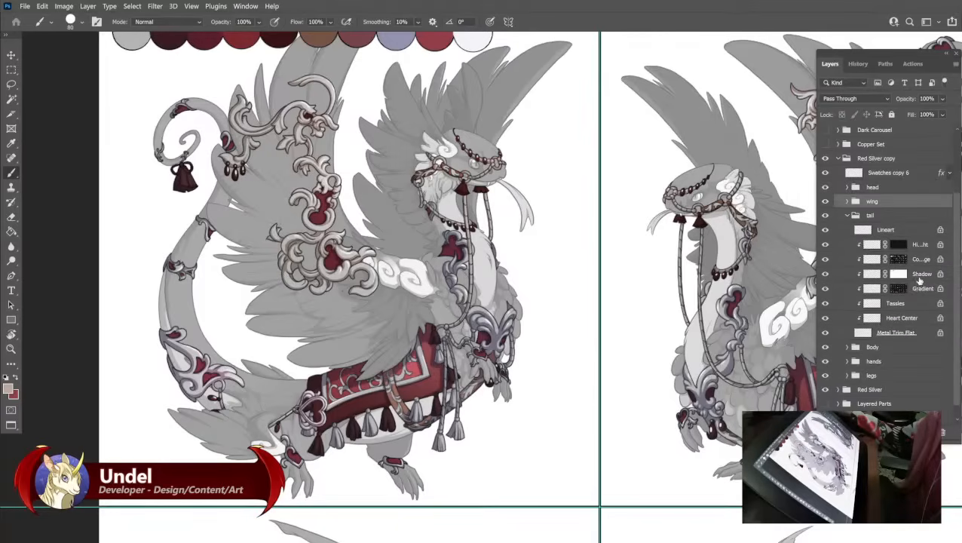
left_click(919, 276)
key("shift+BackSpace")
key("Return")
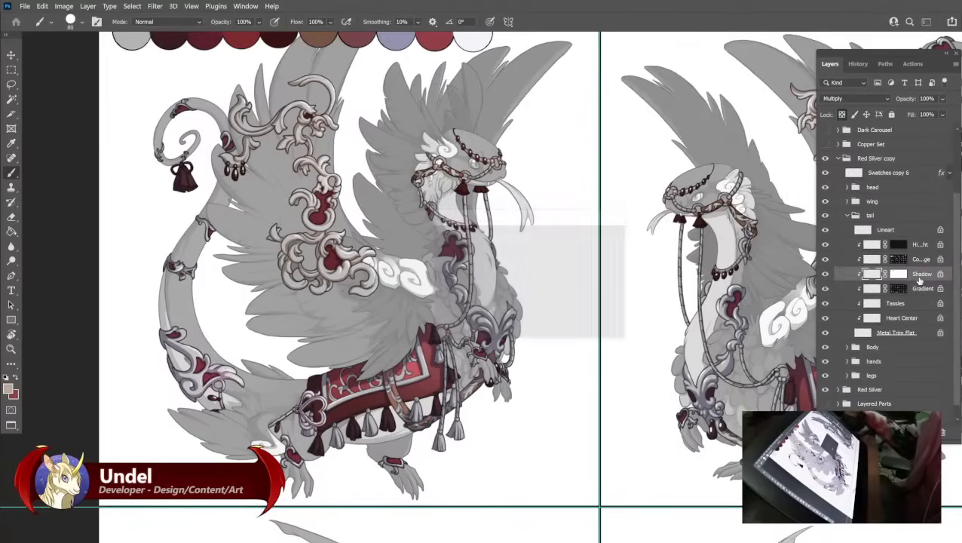
Collapse the copy's tail group and fill the Body group's Shadow layer with the warm beige foreground color.
left_click(848, 215)
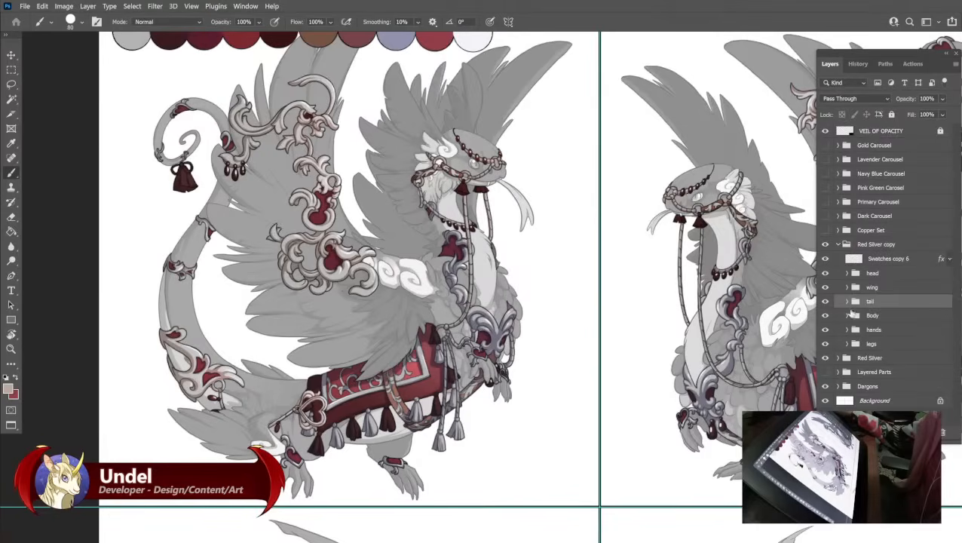
left_click(847, 316)
left_click(917, 374)
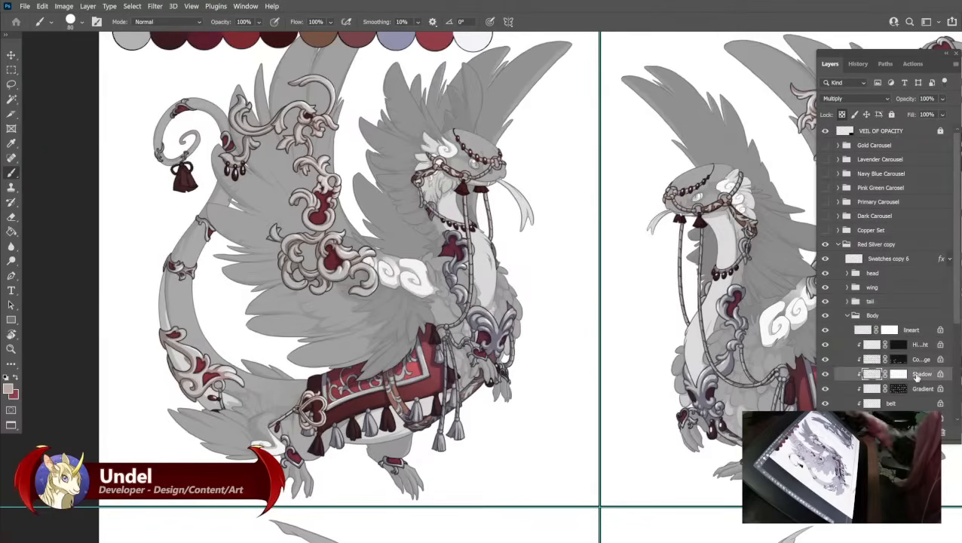
key("shift+BackSpace")
key("Return")
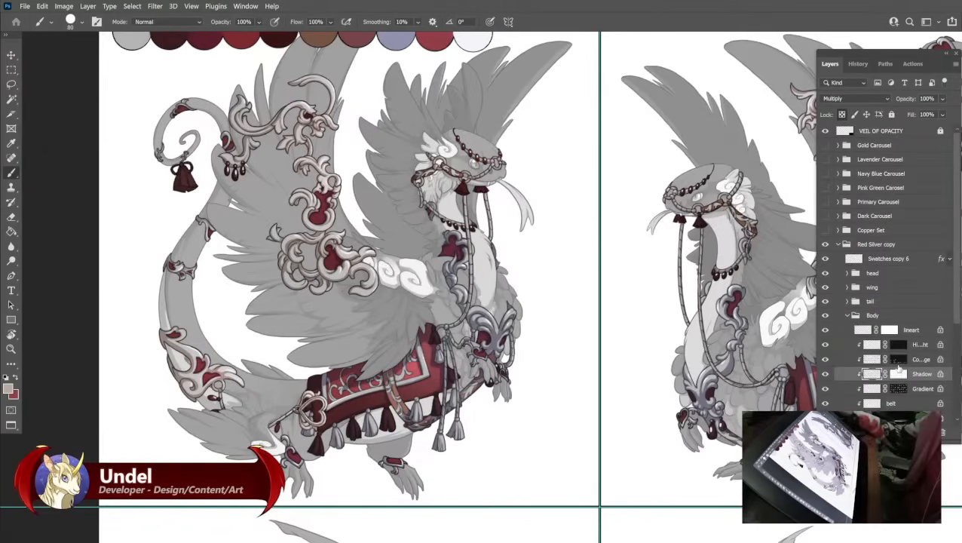
left_click(847, 317)
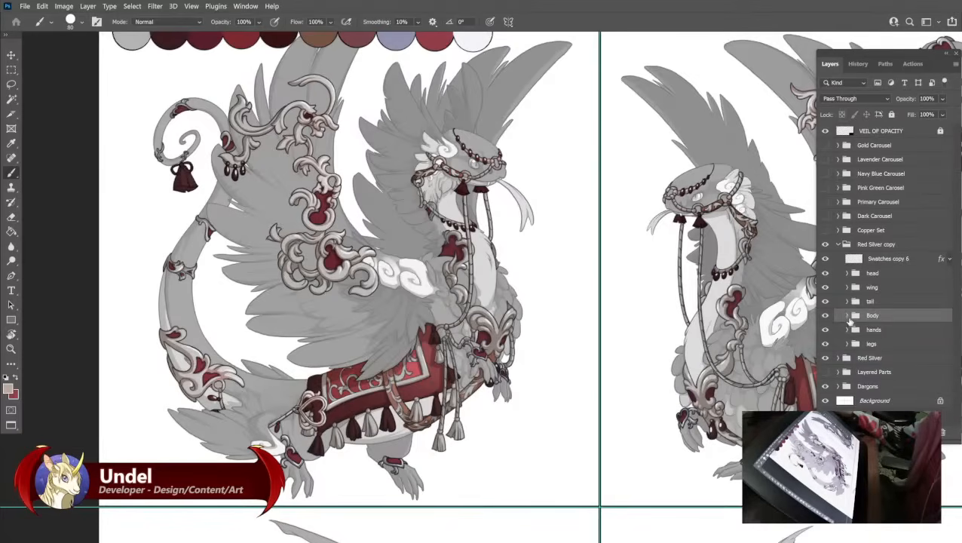
Fill the Shadow layer of the copy's hands group with the warm beige and collapse the group.
left_click(846, 329)
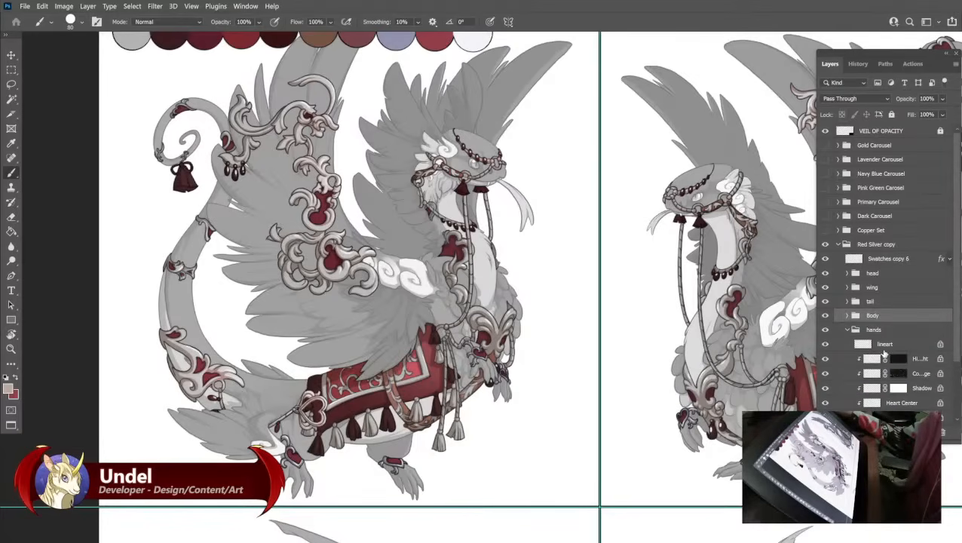
left_click(914, 389)
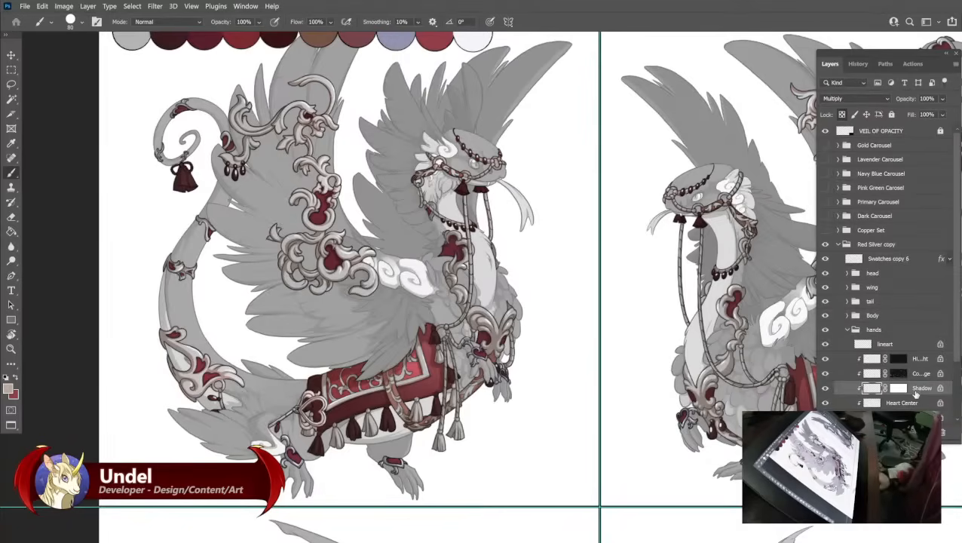
key("shift+F5")
key("Return")
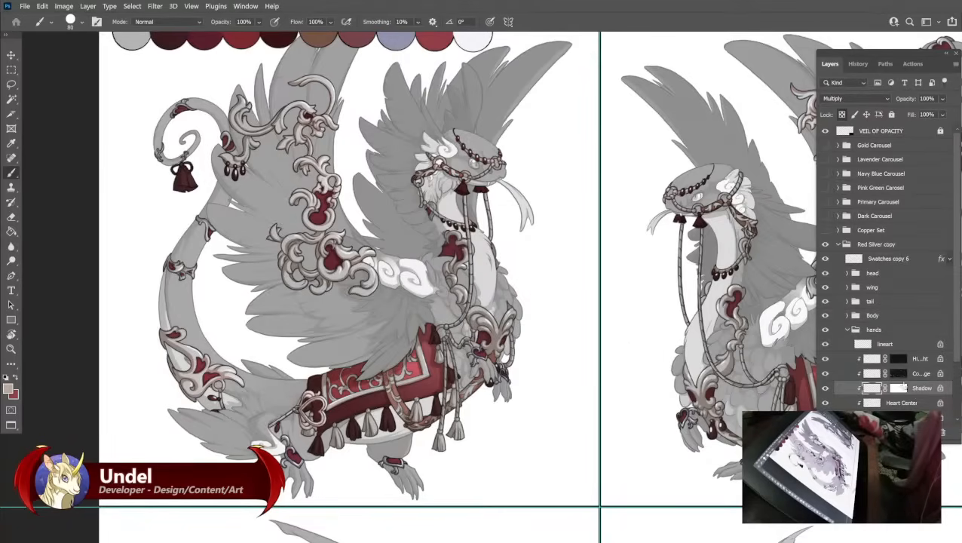
left_click(849, 332)
left_click(847, 330)
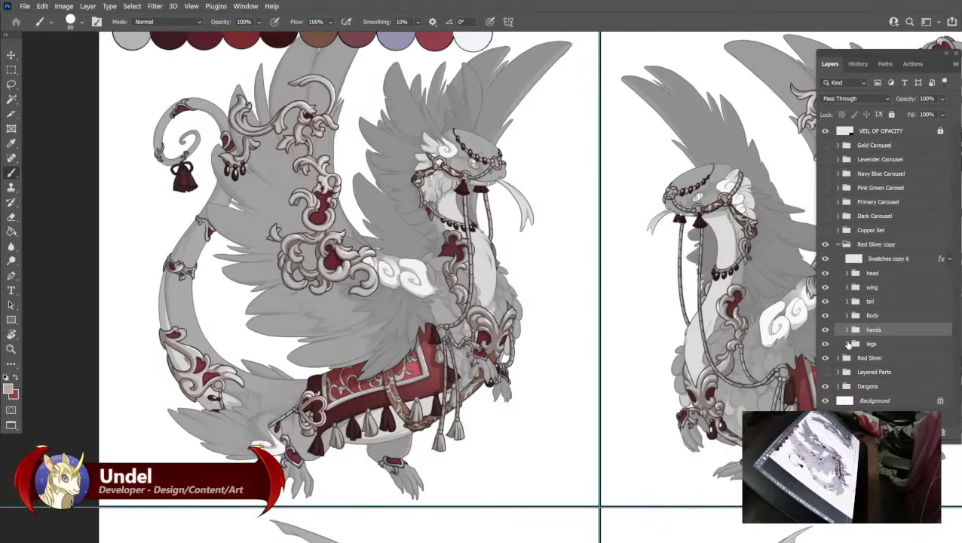
Fill the Shadow layer of the copy's legs group with the warm beige and collapse the group.
left_click(847, 343)
left_click(919, 404)
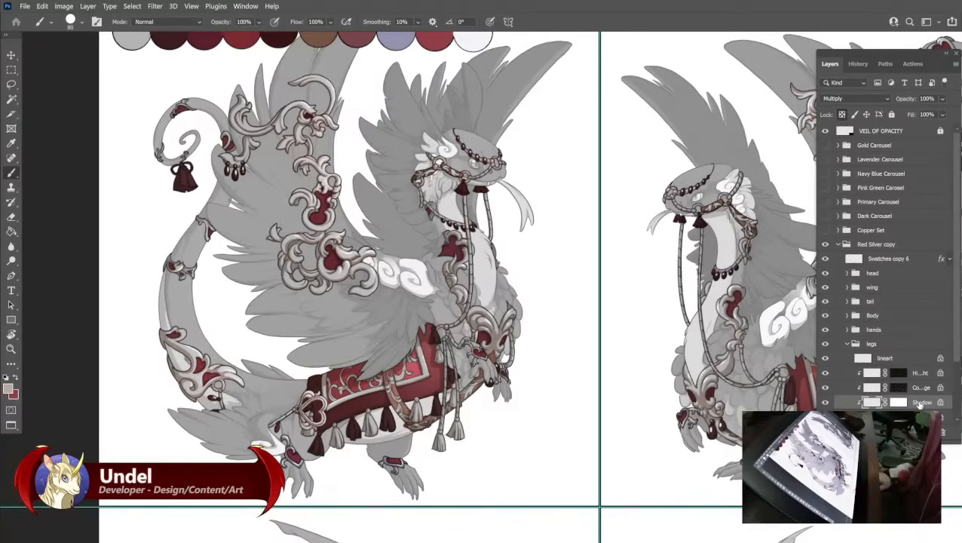
key("shift+F5")
key("Return")
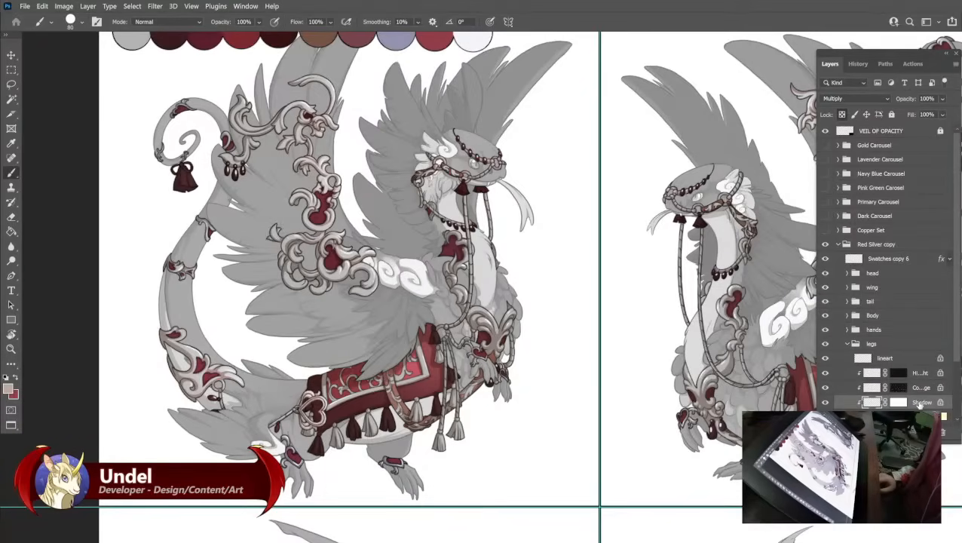
left_click(848, 344)
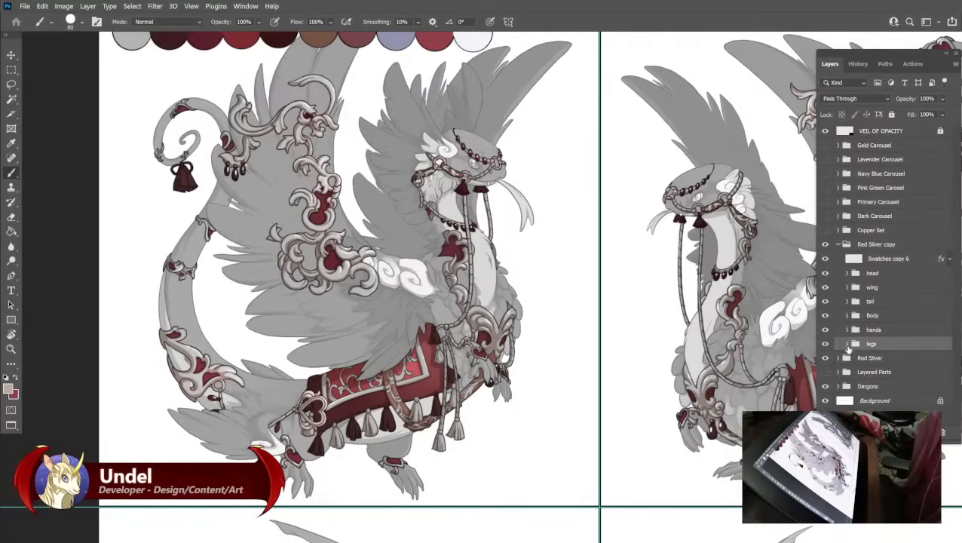
Recolor the lavender-blue circle on the Swatches copy 6 layer with the warm beige and collapse the Red Silver copy group.
left_click_drag(155, 76, 186, 237)
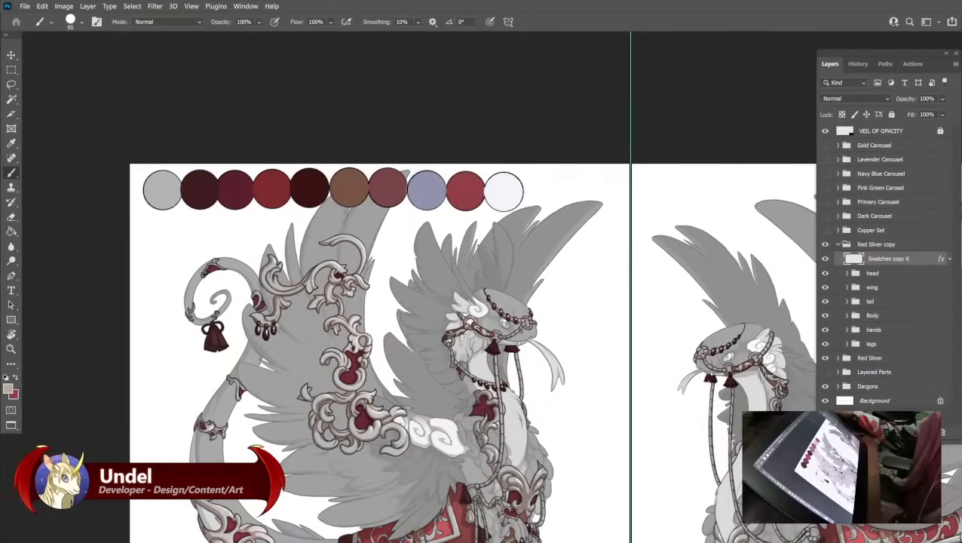
left_click(427, 189)
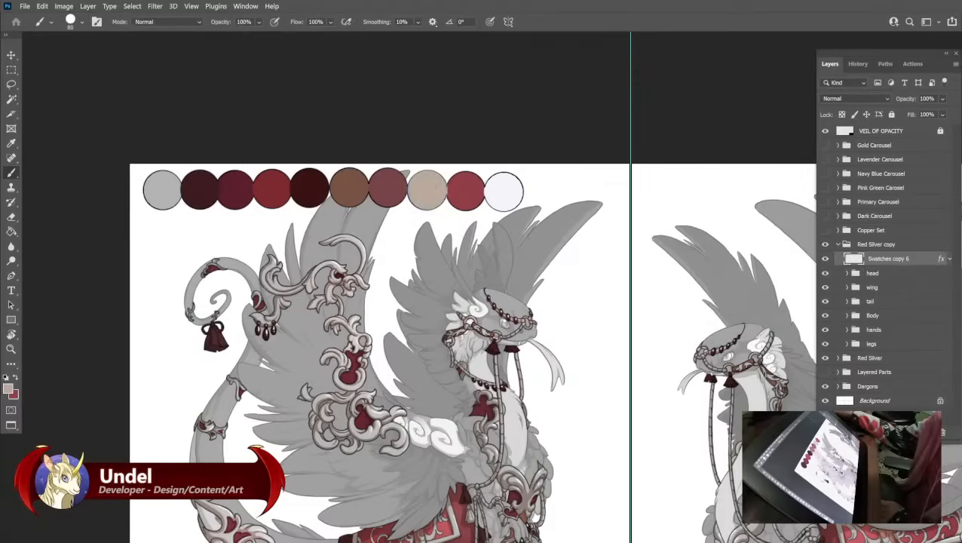
left_click(838, 247)
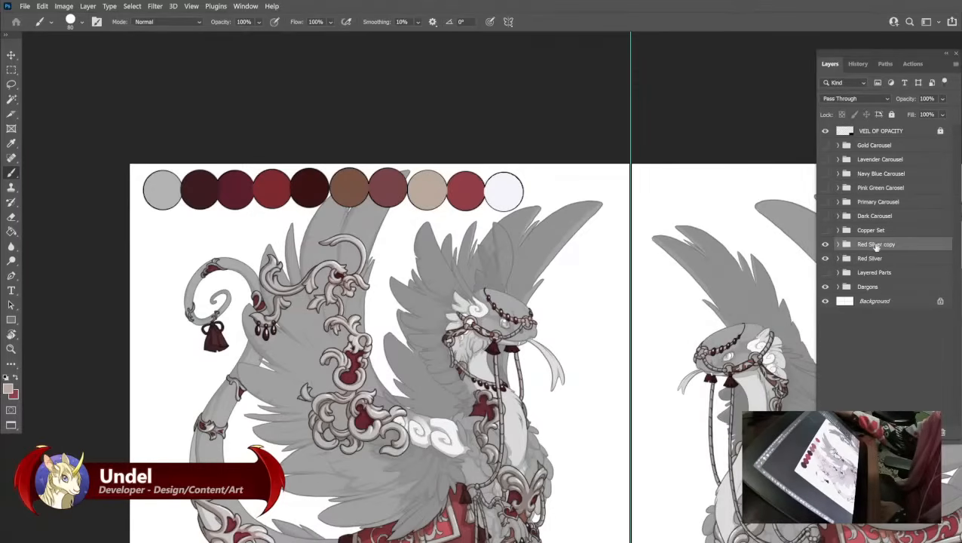
Rename the copied group Red Silver Warm and the original group Red Silver Cool.
left_click(878, 244)
left_click_drag(883, 243, 933, 245)
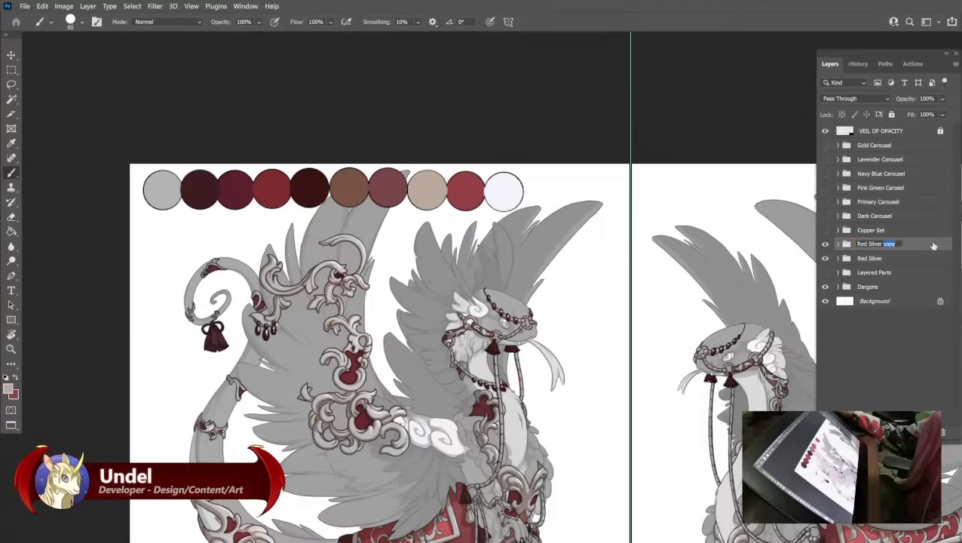
type("Warm")
key("Return")
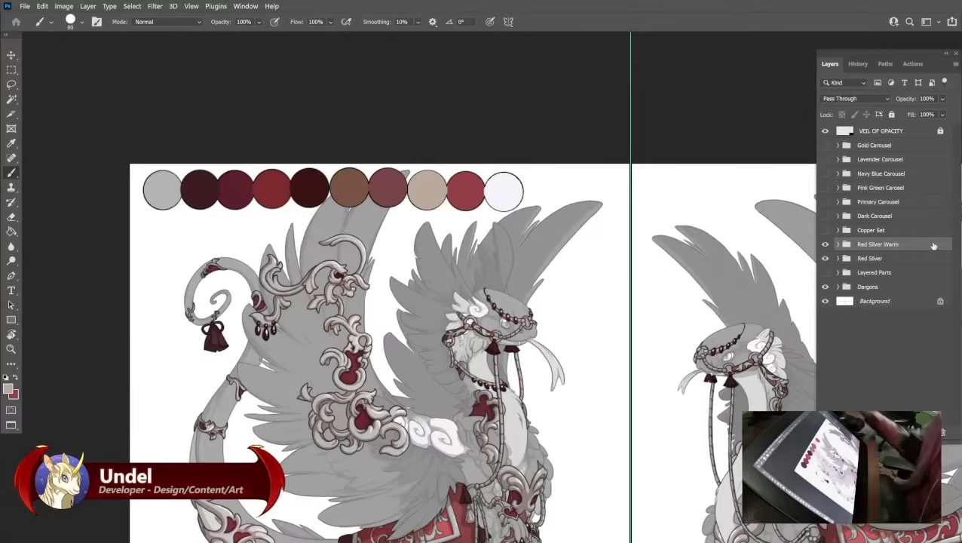
double_click(873, 258)
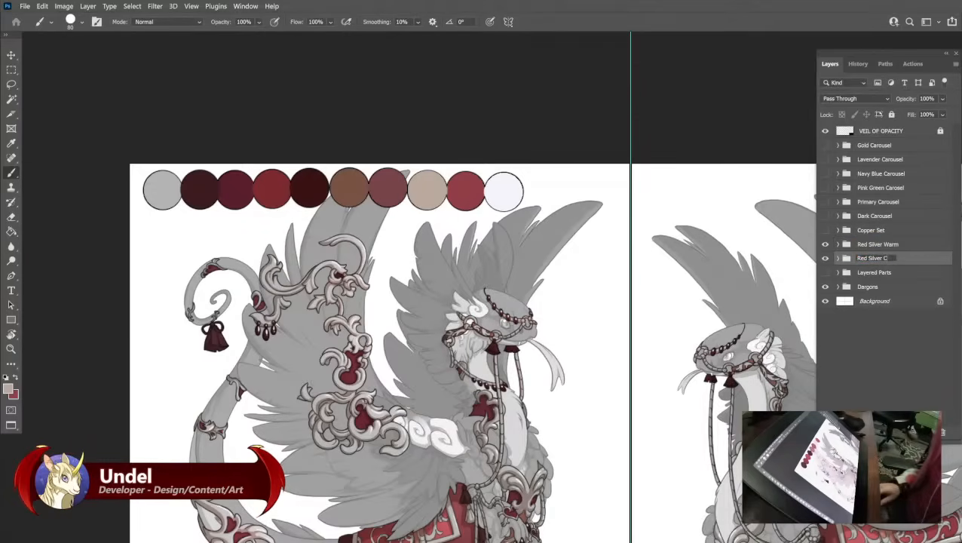
type("Cool")
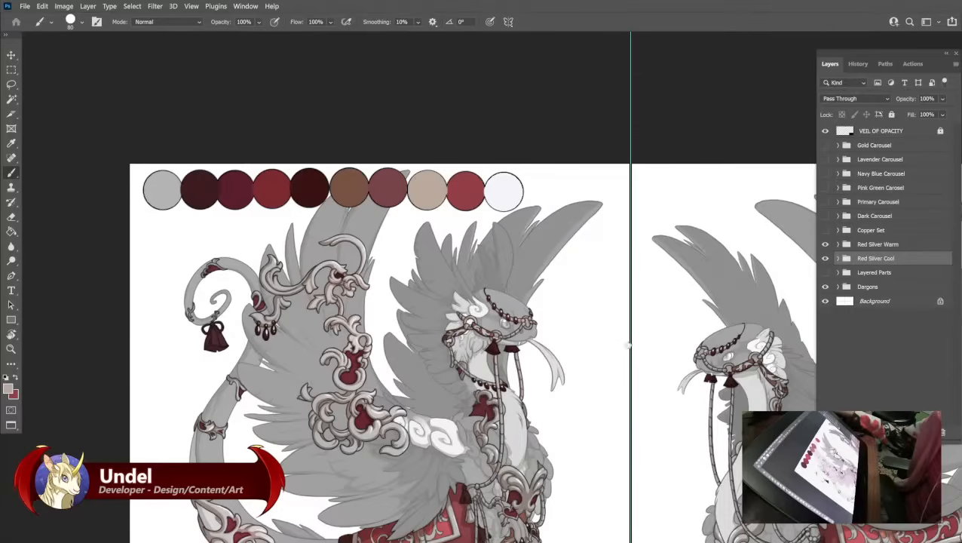
Compare the warm and cool silver variants across the dragon sheet by switching the Red Silver Warm group's visibility.
left_click_drag(646, 370, 526, 237)
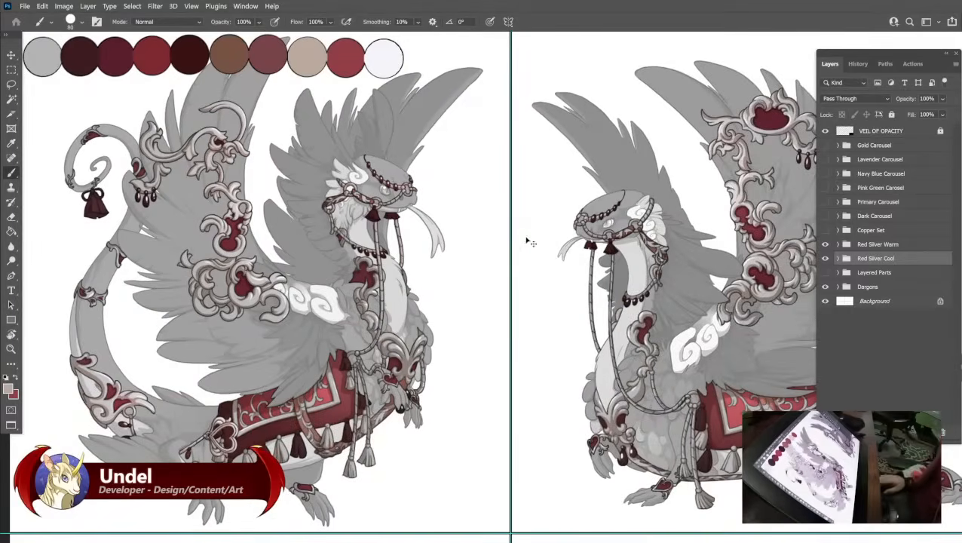
key("ctrl+minus")
key("ctrl+minus")
left_click_drag(575, 287, 352, 204)
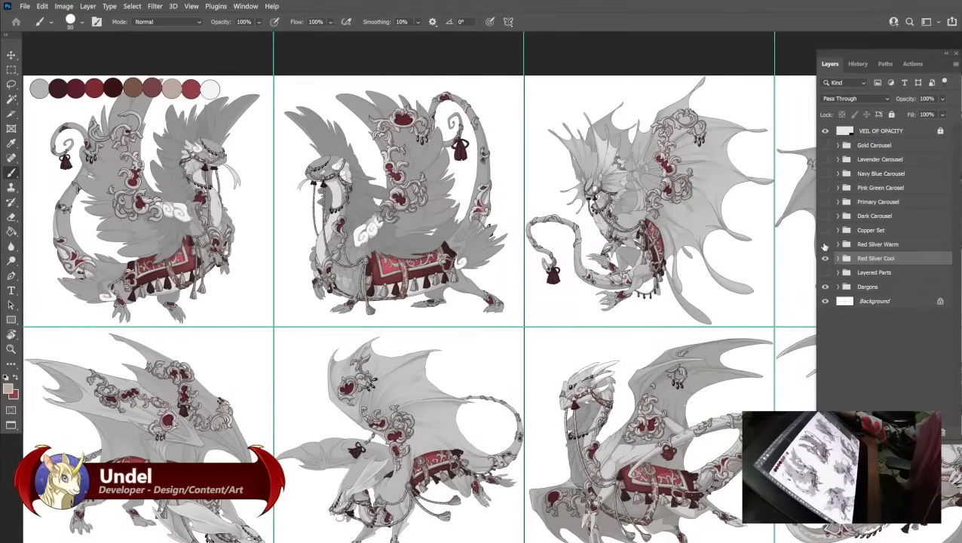
left_click(824, 246)
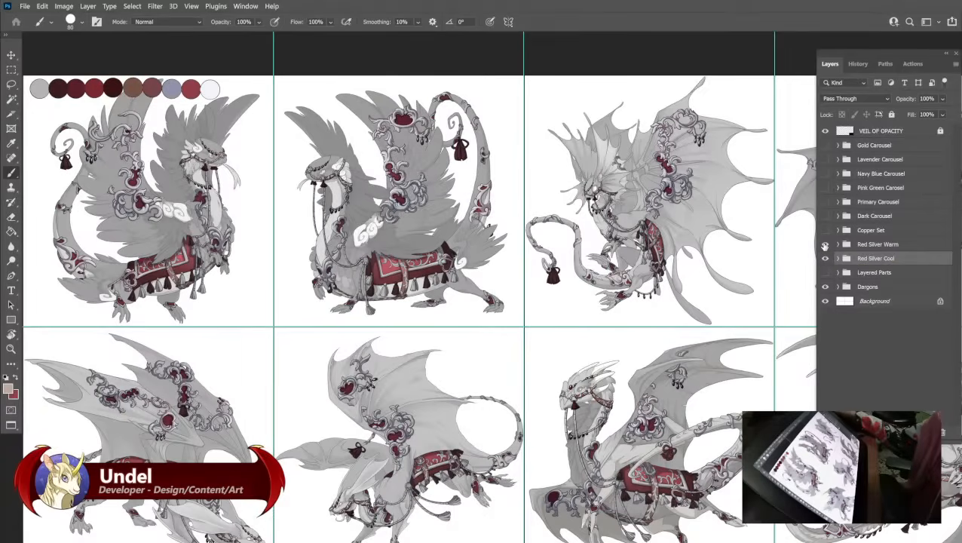
left_click(825, 247)
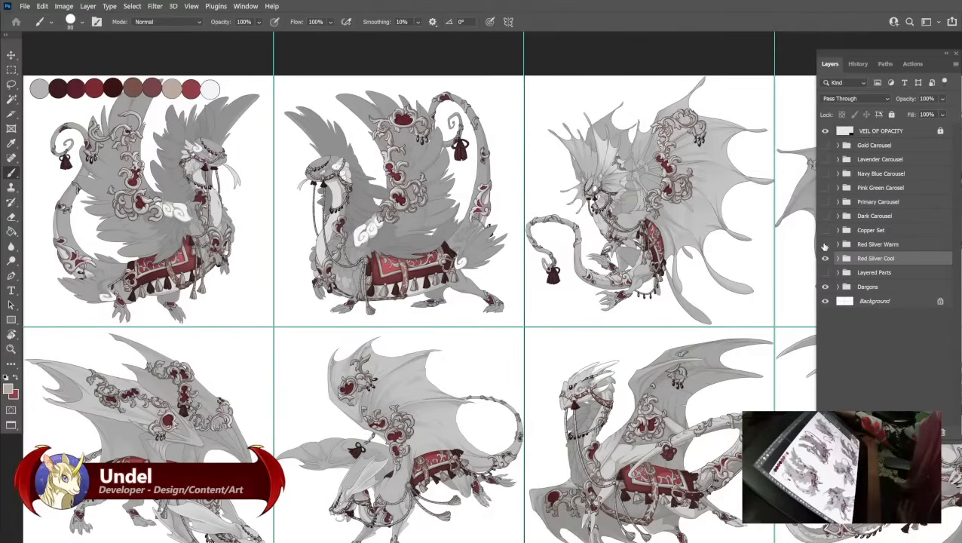
left_click(824, 246)
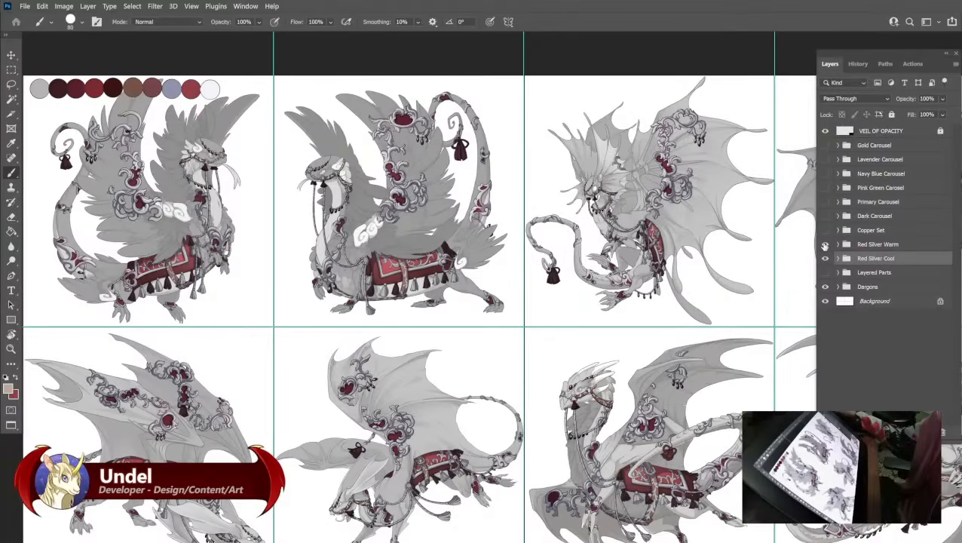
left_click(824, 247)
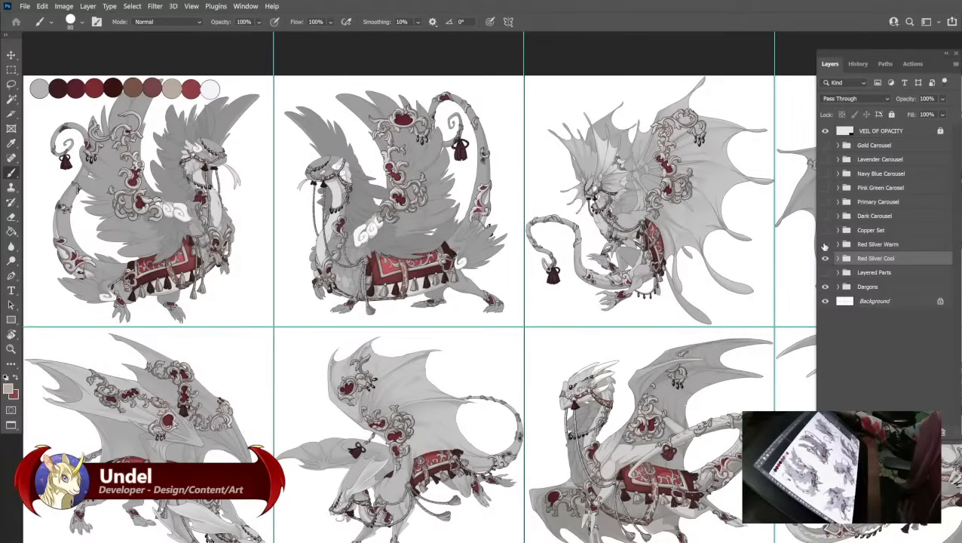
left_click(824, 246)
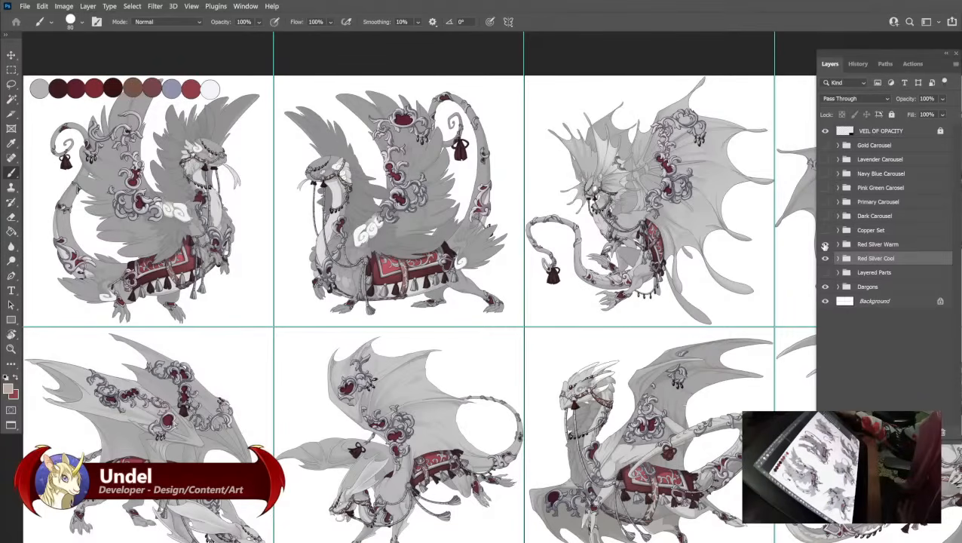
left_click(824, 247)
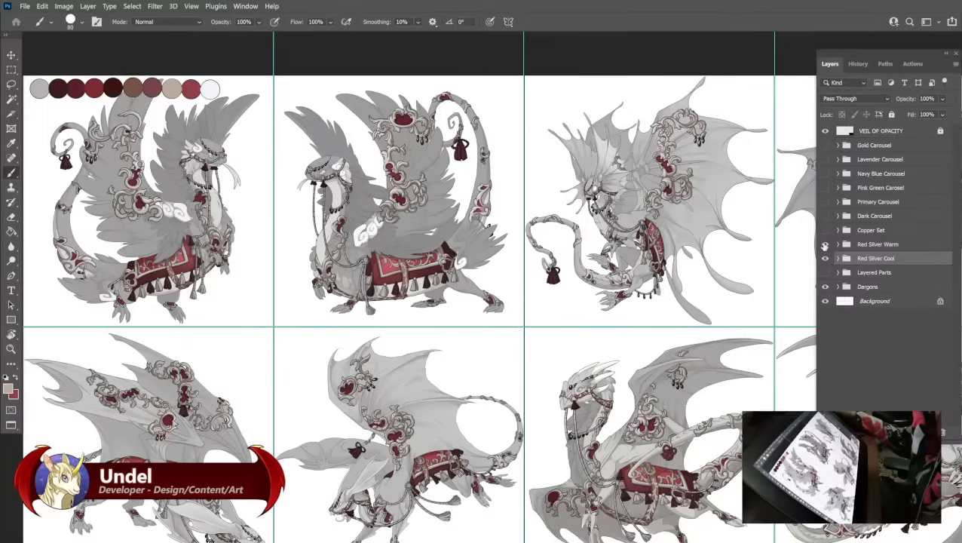
Delete the Red Silver Warm group.
left_click(878, 245)
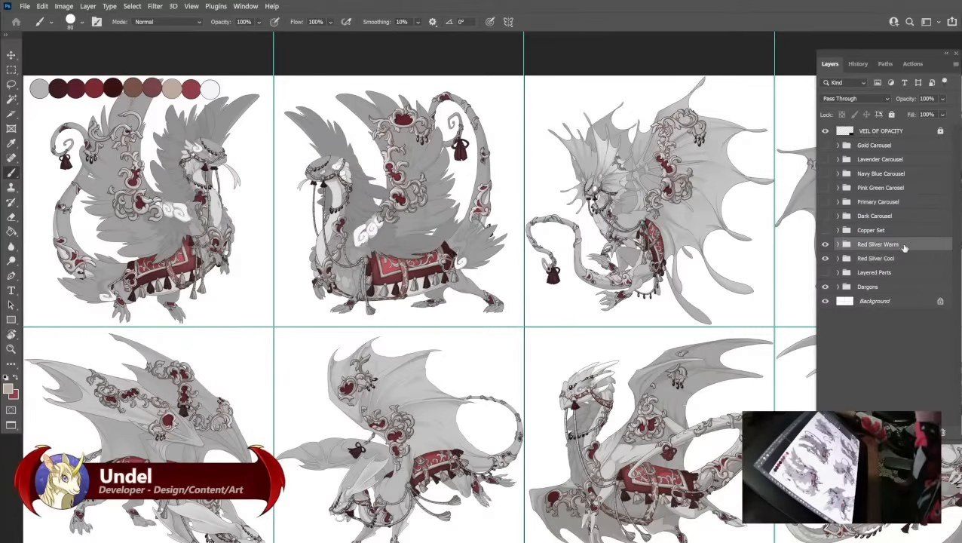
left_click_drag(943, 430, 942, 432)
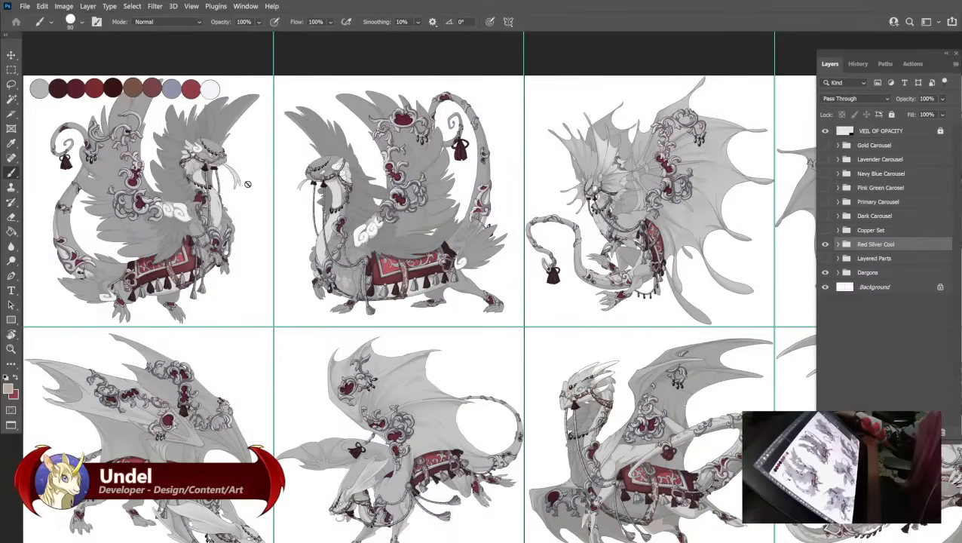
Compare the dragons without ornaments and with the Red Silver Cool, Navy Blue Carousel and Primary Carousel groups shown.
left_click_drag(229, 185, 312, 207)
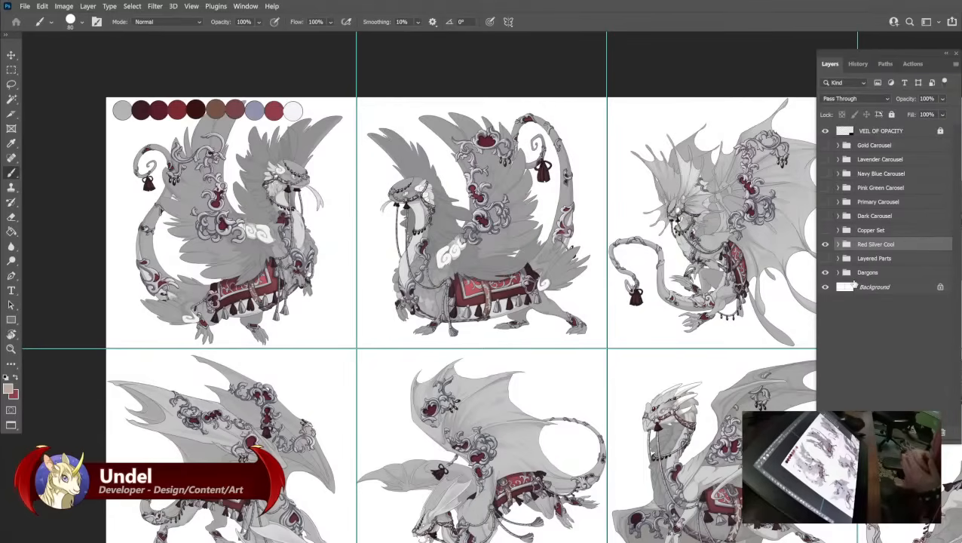
left_click(825, 244)
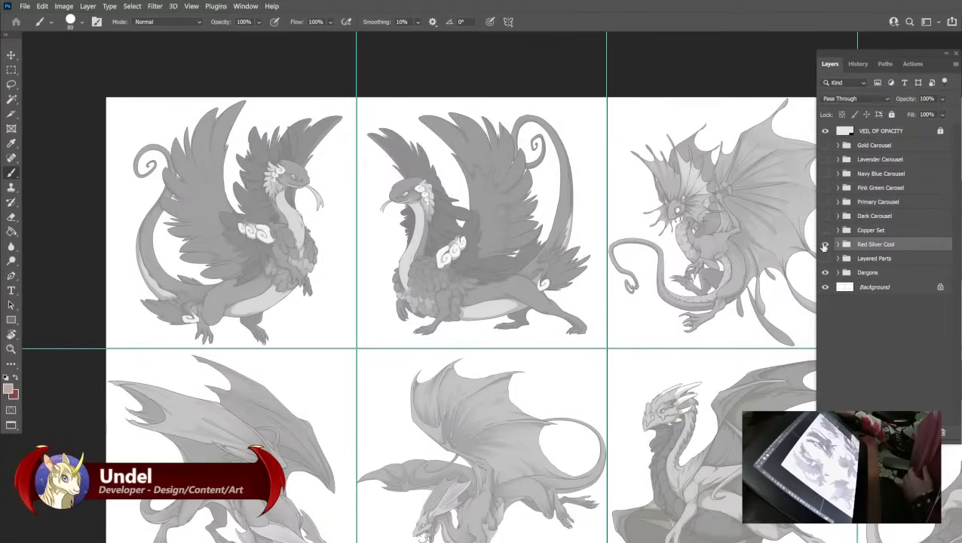
left_click(825, 244)
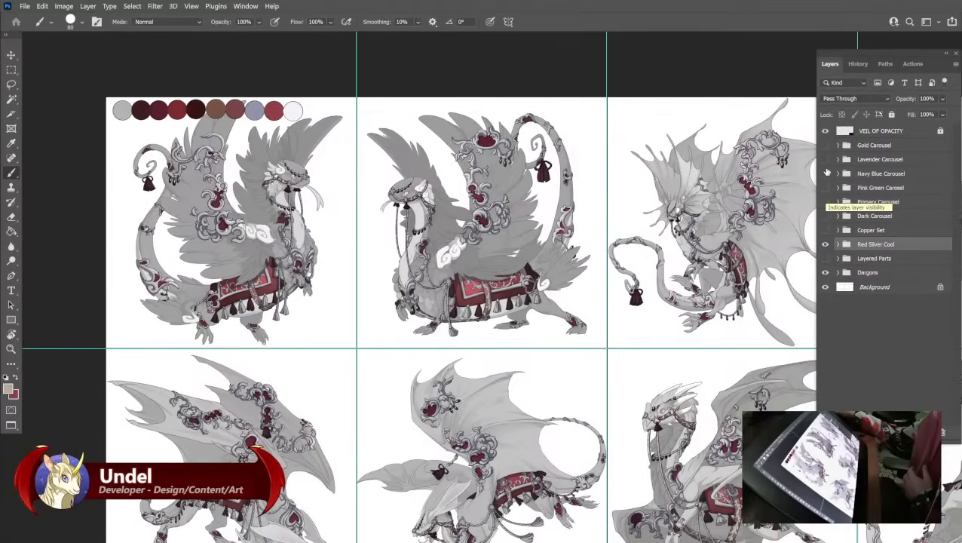
left_click(825, 173)
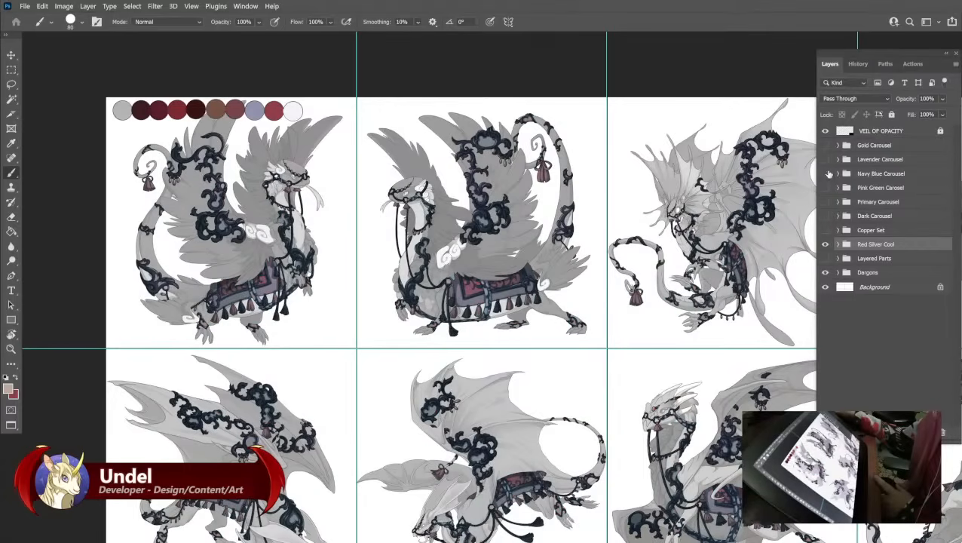
left_click(825, 173)
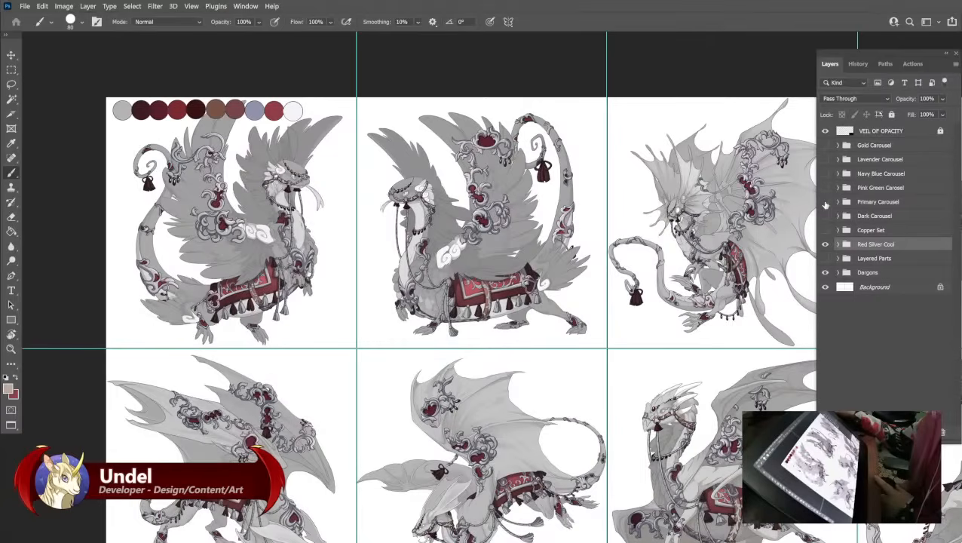
left_click(825, 202)
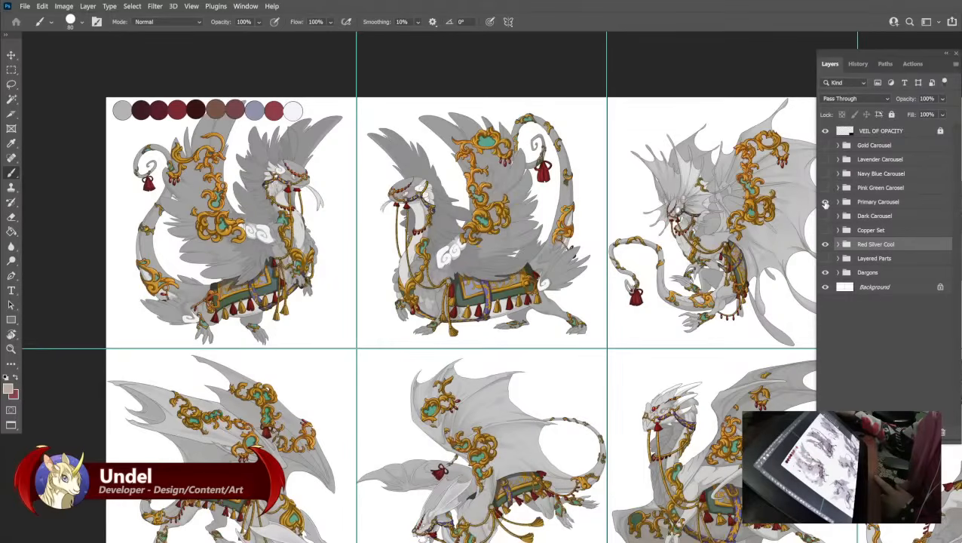
left_click(825, 202)
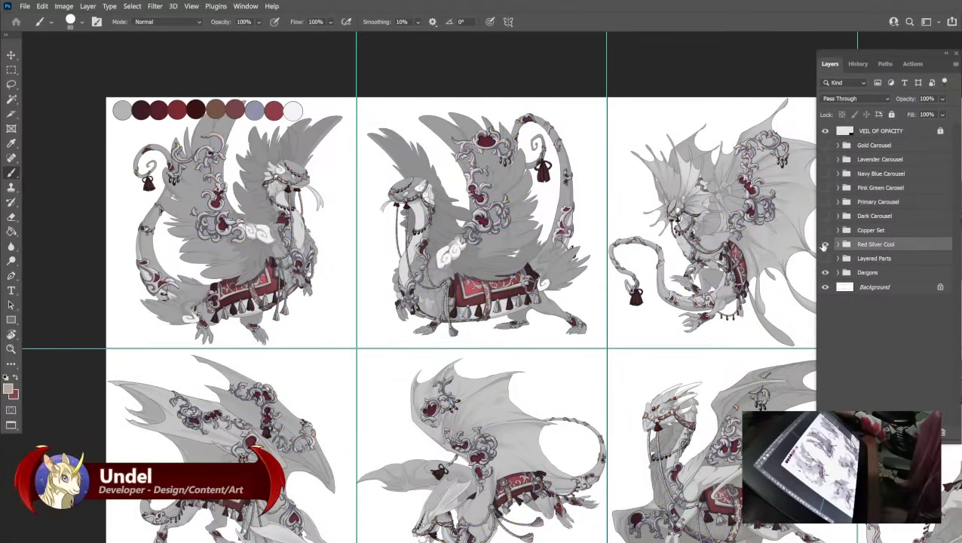
Hide the Red Silver Cool group, leaving the Layered Parts group selected, and save the document.
left_click(826, 244)
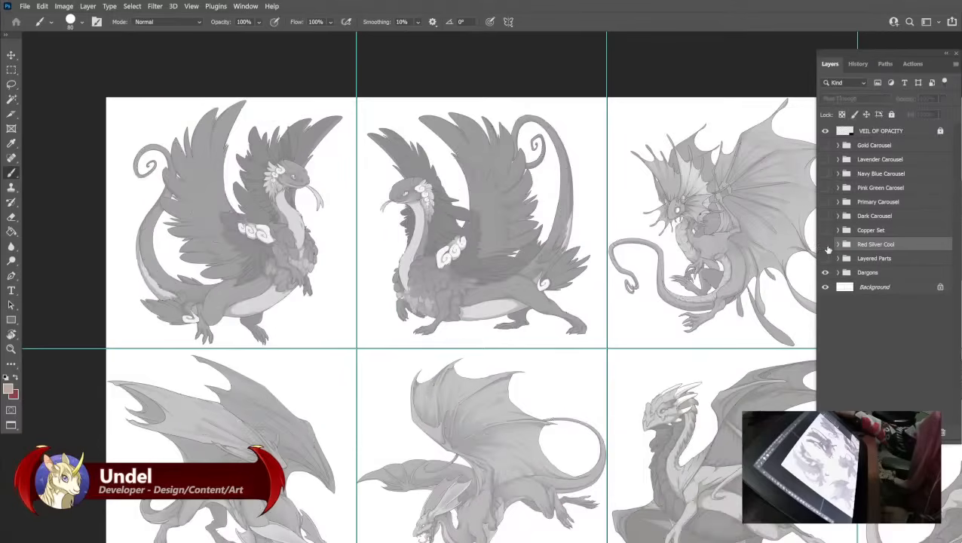
left_click(864, 258)
left_click(25, 6)
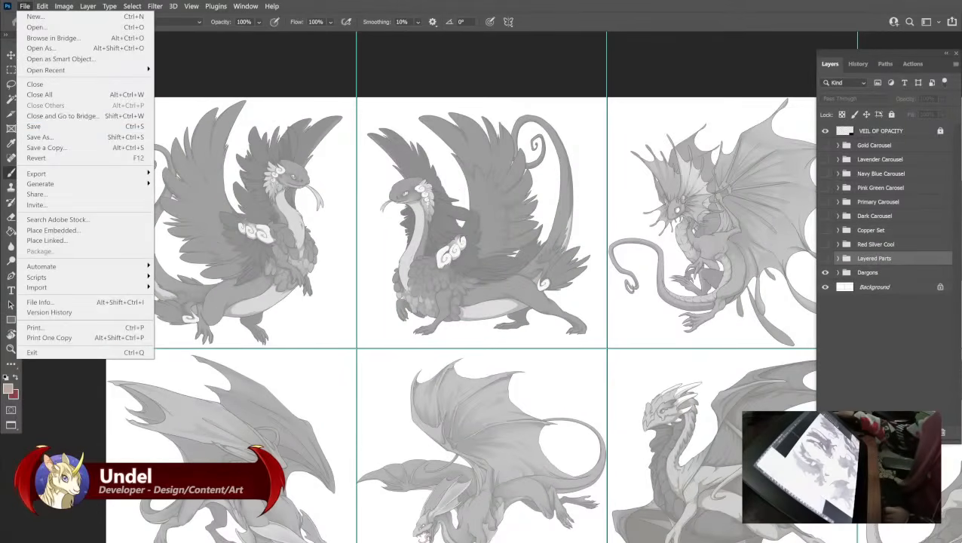
left_click(45, 125)
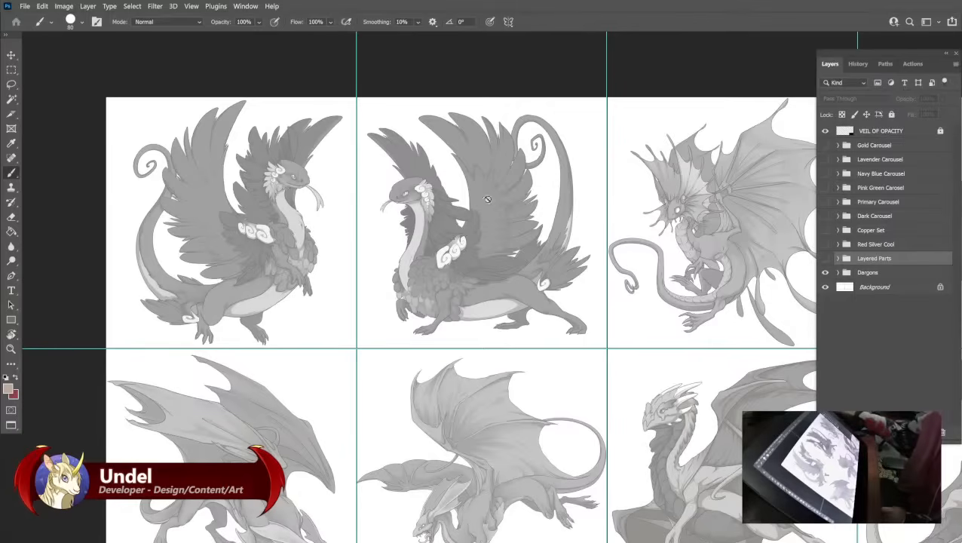
Review the Lavender Carousel, Gold Carousel, Navy Blue Carousel and Pink Green Carosel groups one at a time on the dragons.
left_click(824, 159)
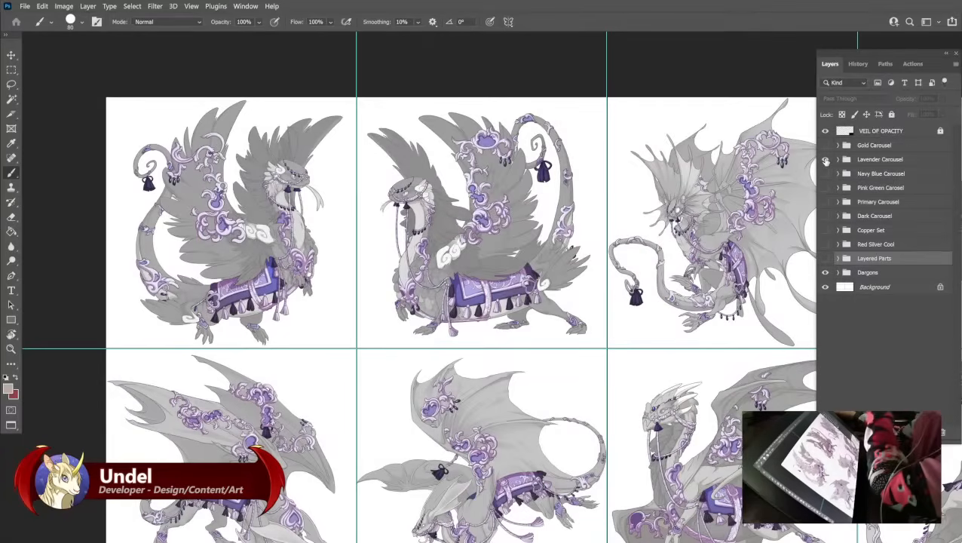
left_click(824, 159)
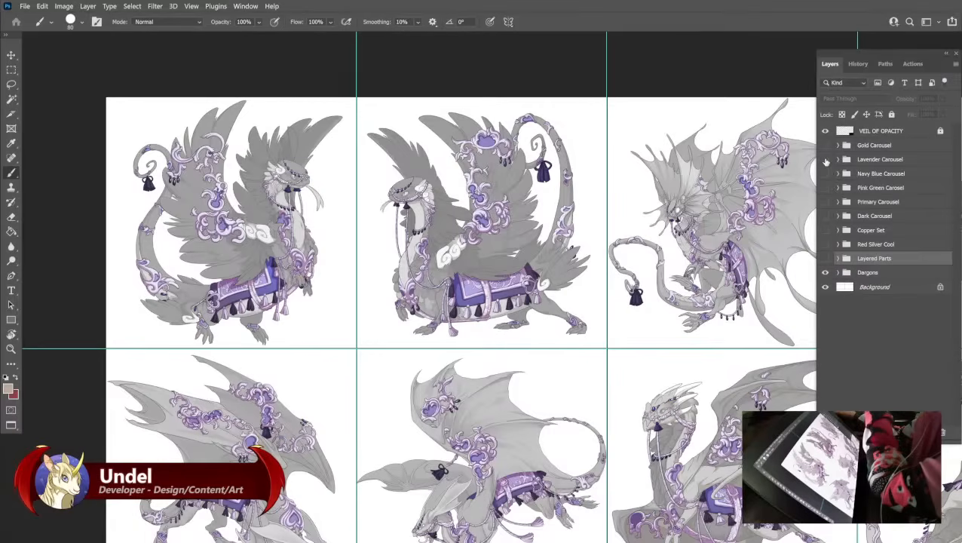
left_click(825, 145)
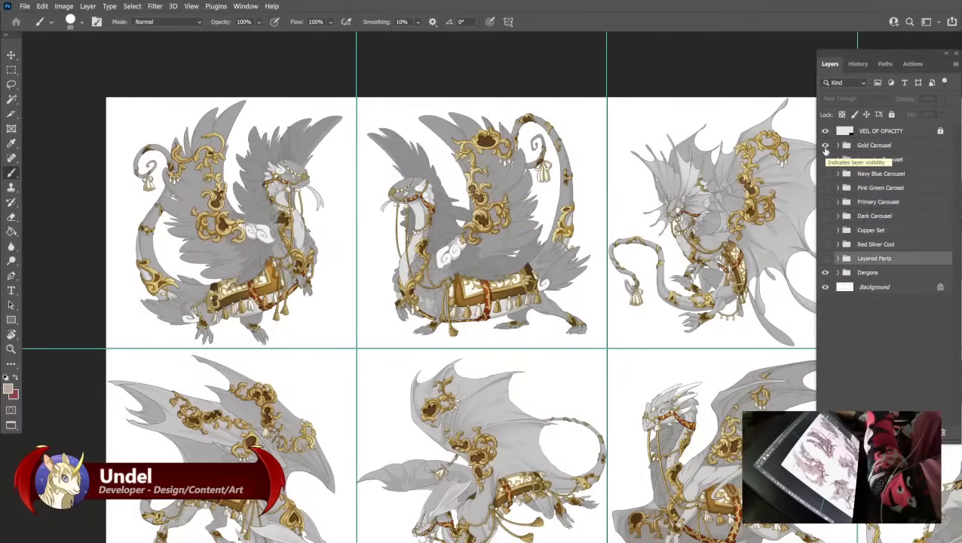
left_click(824, 145)
left_click(825, 174)
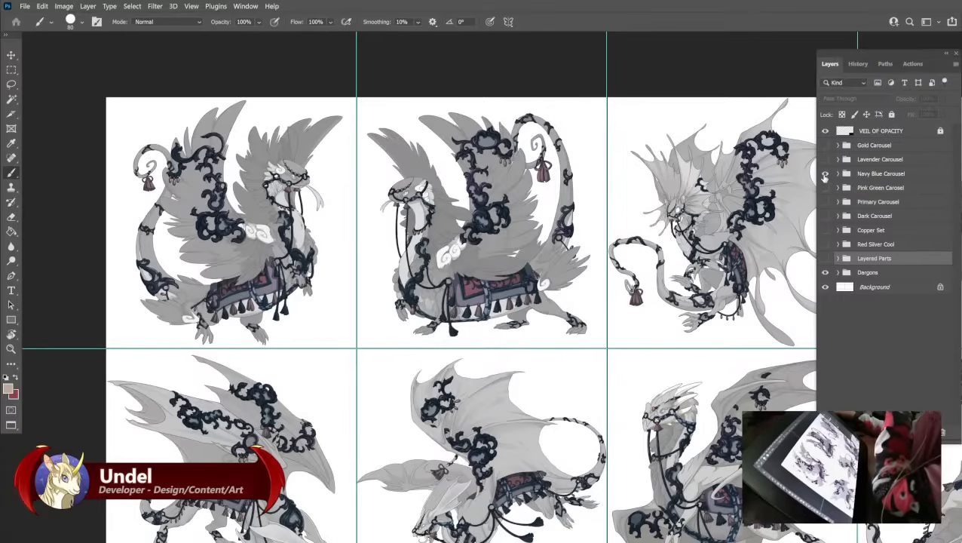
left_click(824, 174)
left_click(825, 188)
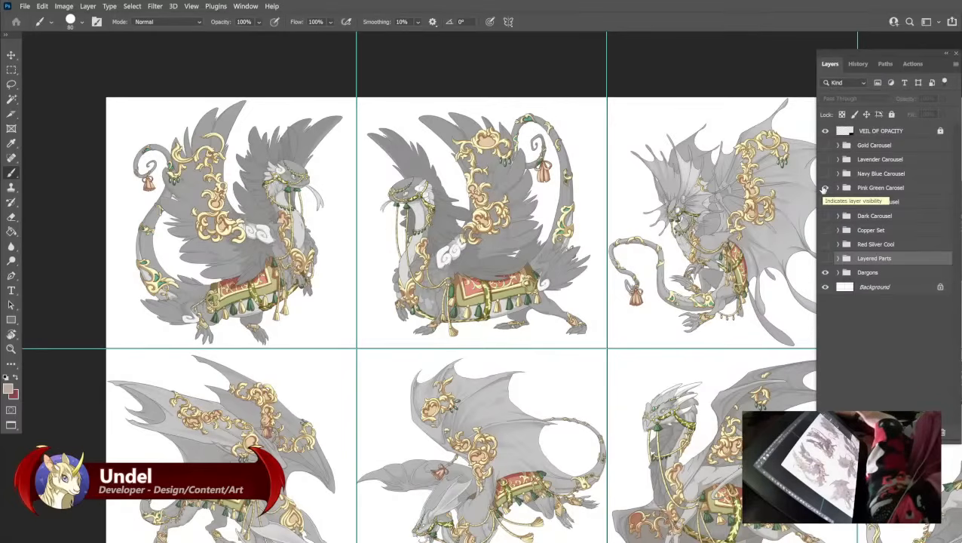
left_click(825, 187)
Review the Primary Carousel, Dark Carousel, Copper Set and Red Silver Cool groups one at a time, and recheck Navy Blue Carousel.
left_click(825, 202)
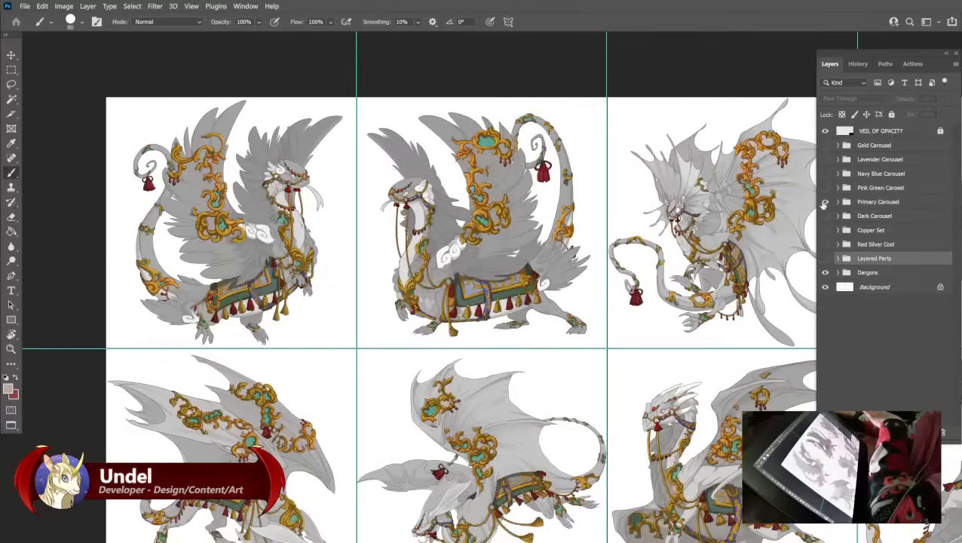
left_click(824, 202)
left_click(825, 215)
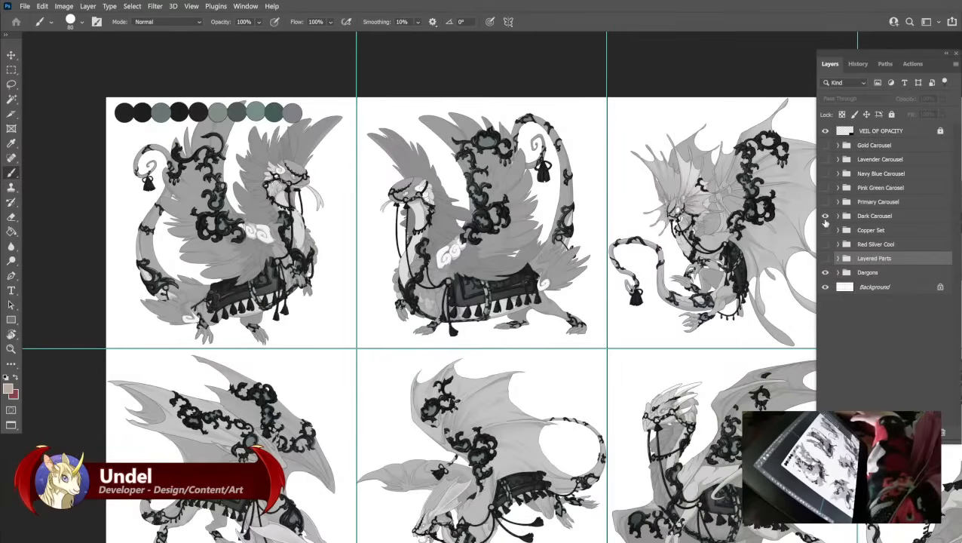
left_click(824, 216)
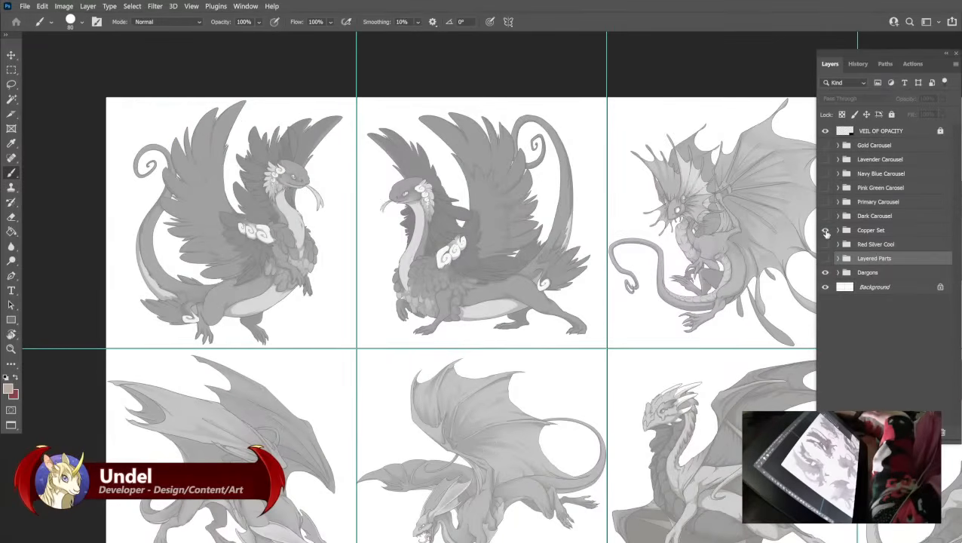
left_click(825, 230)
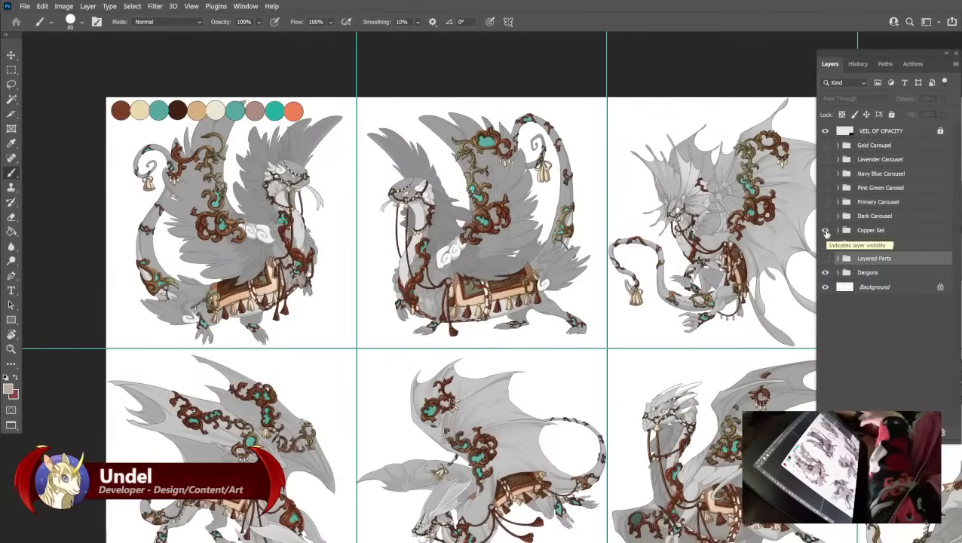
left_click(824, 230)
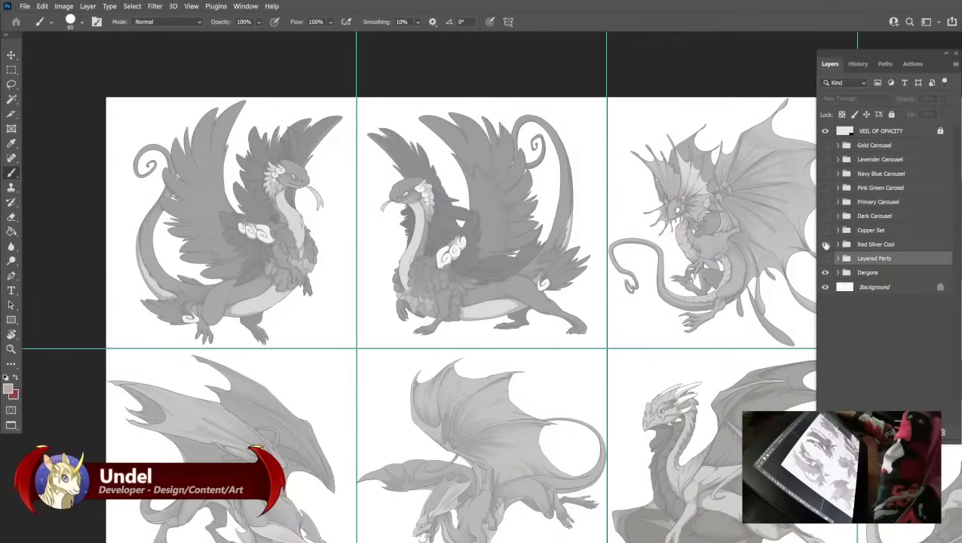
left_click(825, 244)
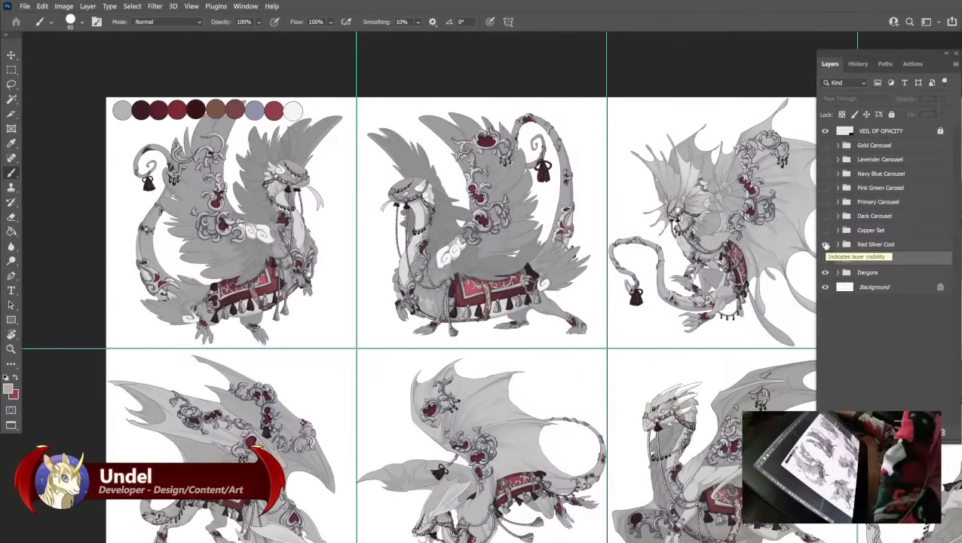
left_click(826, 245)
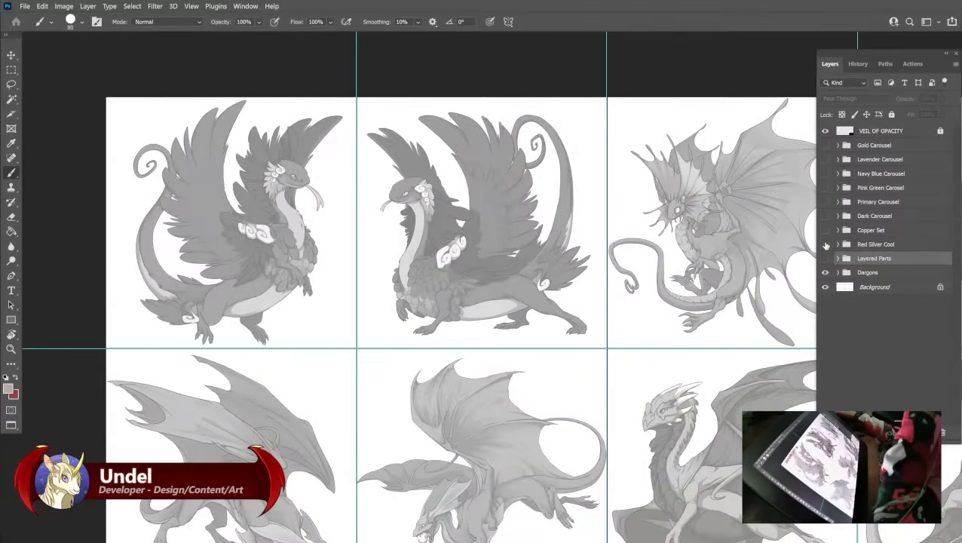
left_click(825, 173)
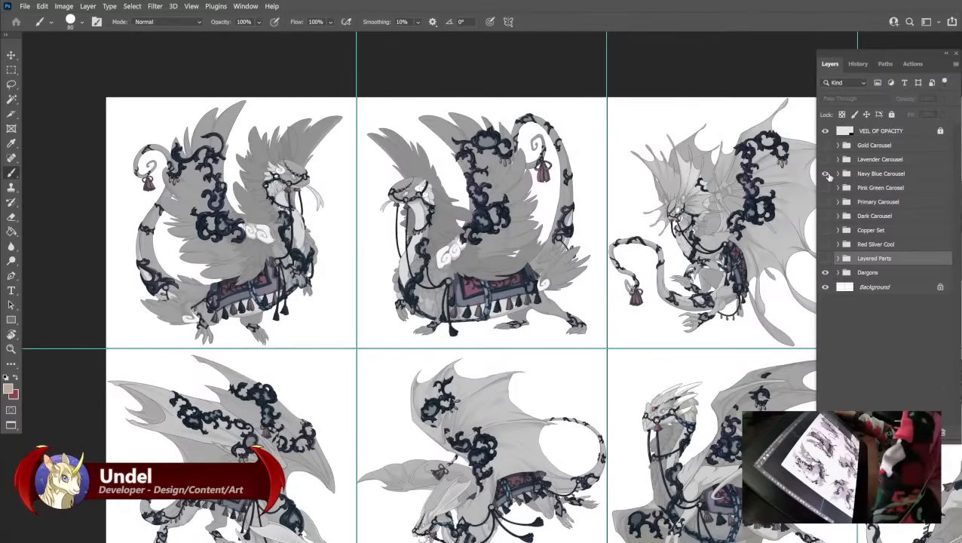
left_click(825, 173)
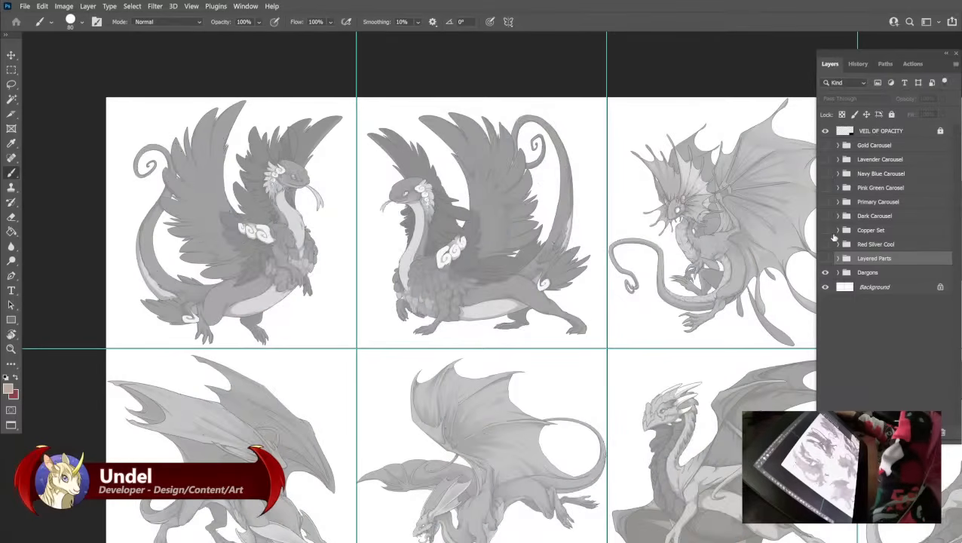
Duplicate the Layered Parts group and leave only the Body group visible inside the copy.
left_click(825, 258)
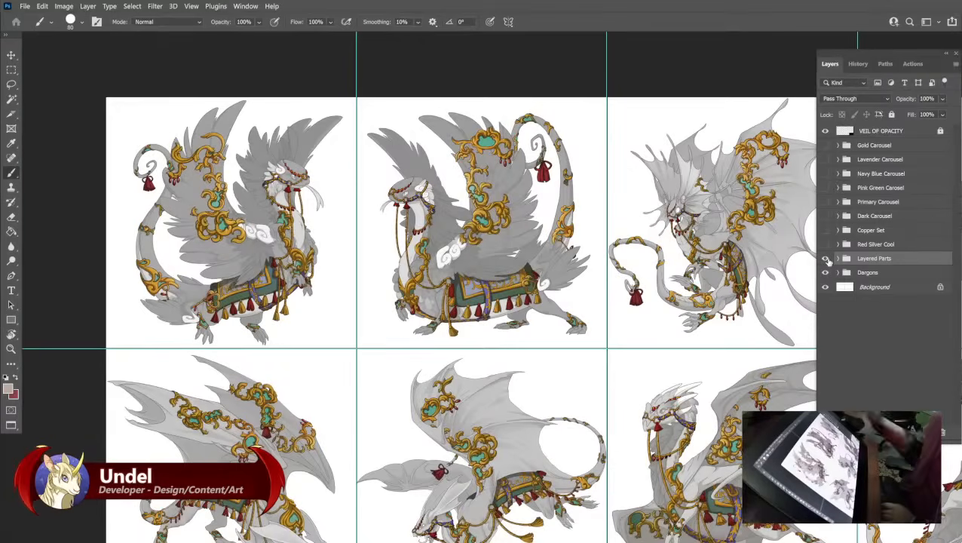
key("ctrl+j")
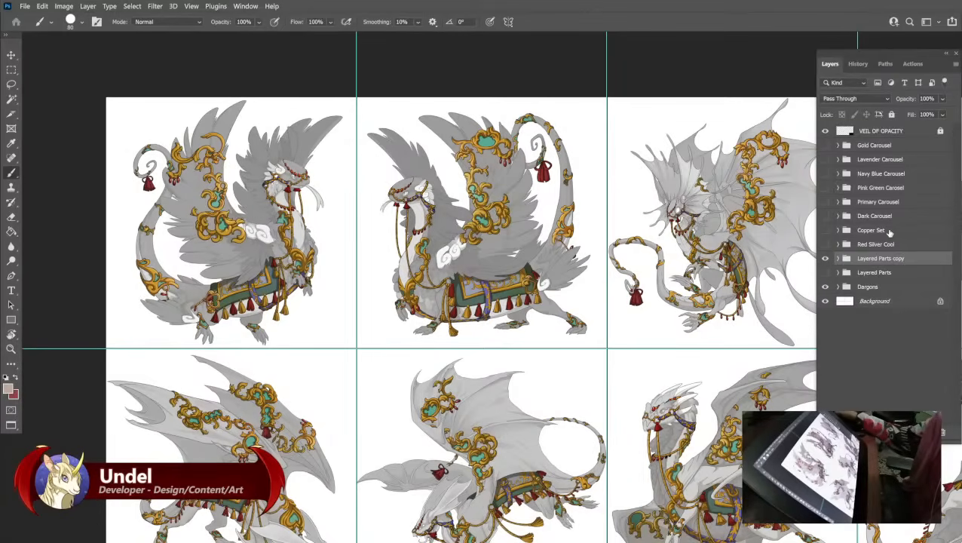
left_click(837, 258)
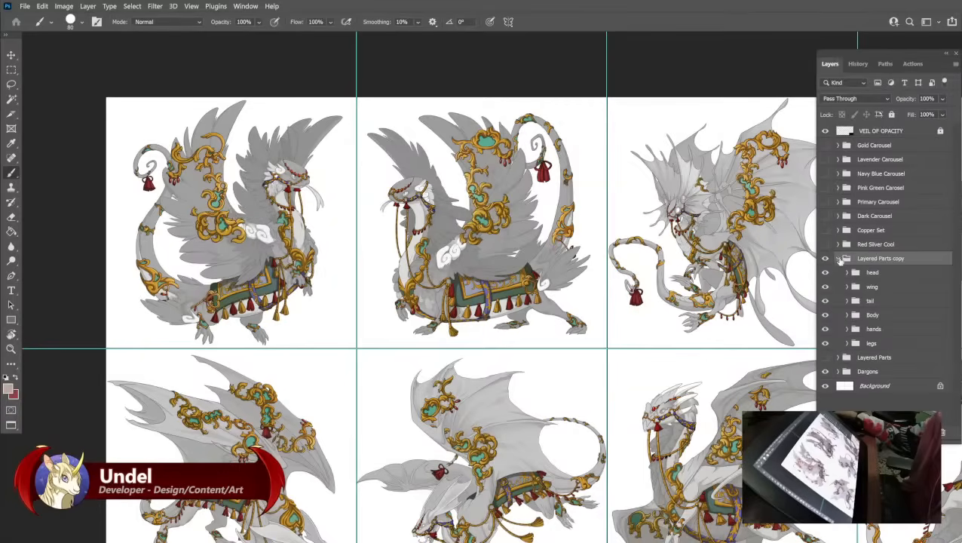
left_click_drag(825, 289, 825, 301)
left_click(824, 329)
left_click(825, 344)
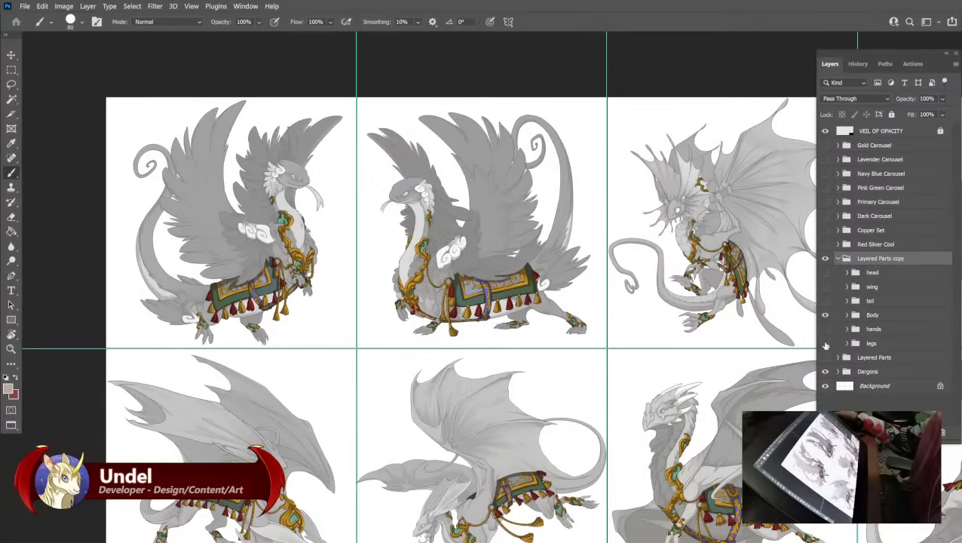
left_click_drag(531, 275, 598, 295)
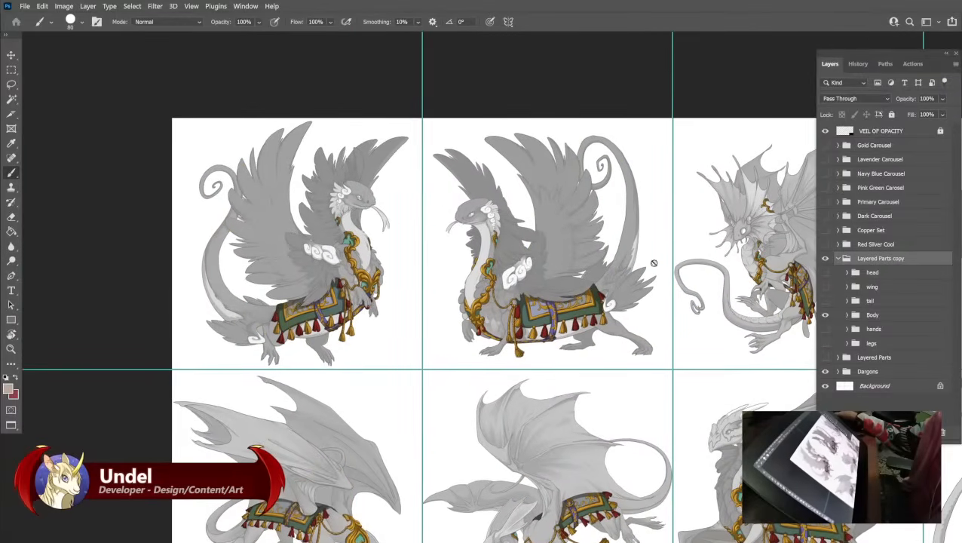
Rename the duplicated Layered Parts group "Blue Maybe?".
left_click(836, 245)
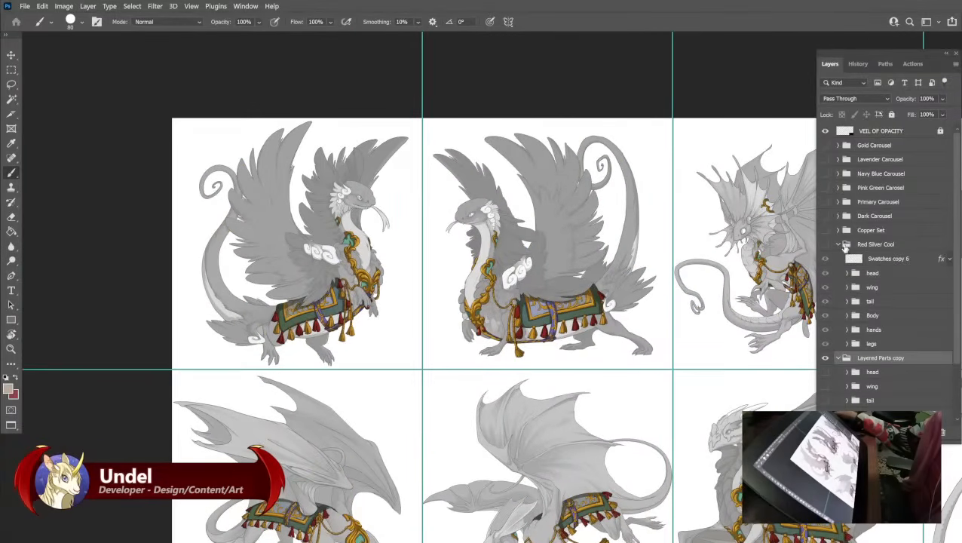
left_click(837, 244)
double_click(879, 258)
type("B")
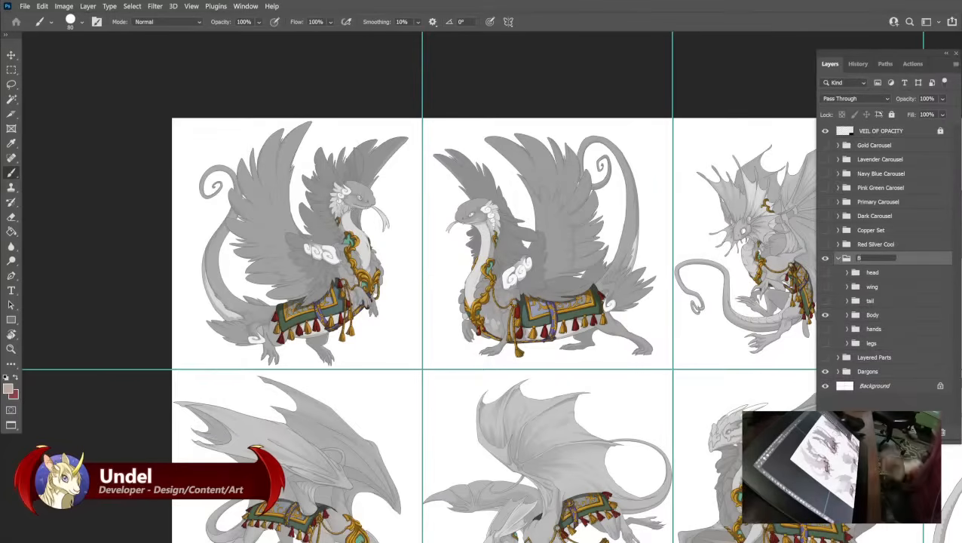
type("lue Maybe?")
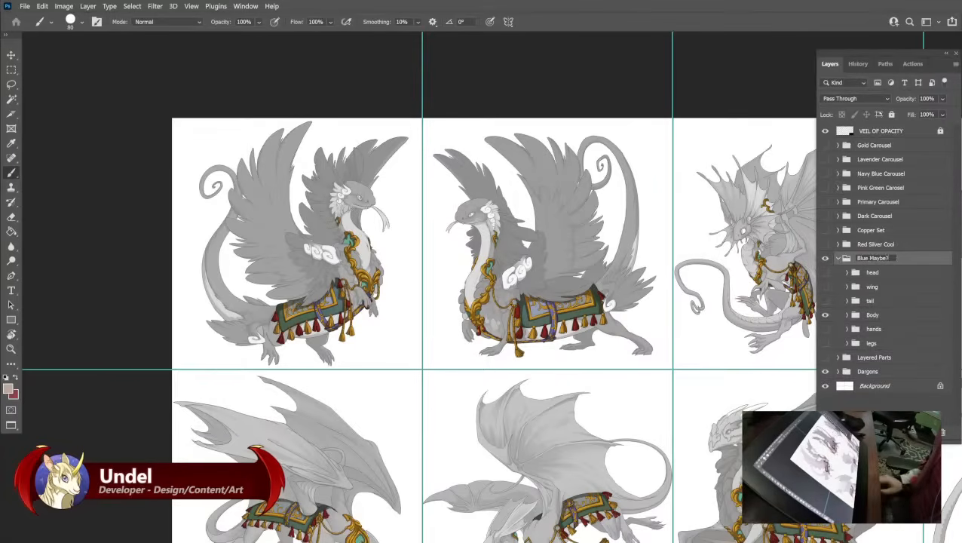
key("Return")
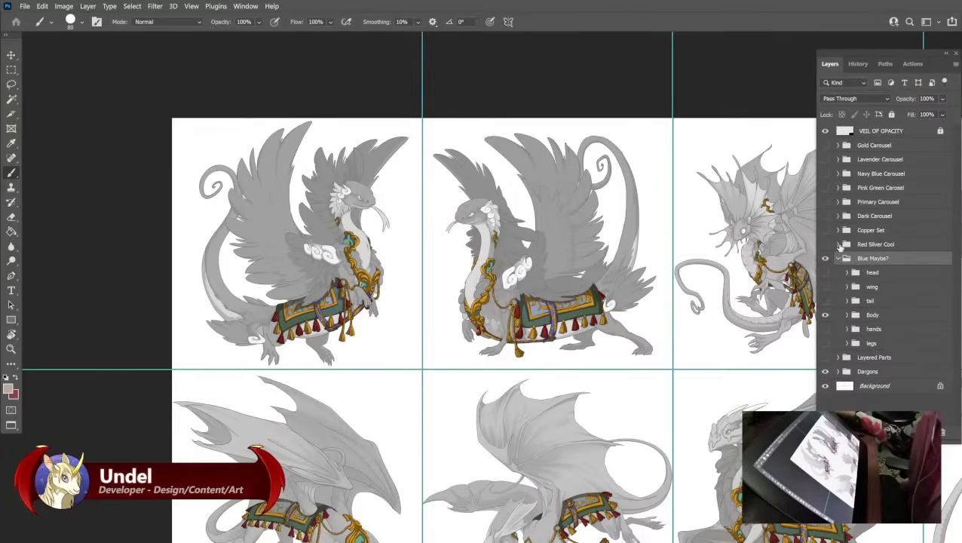
Duplicate the swatches layer of the Red Silver Cool group and move the duplicate into the Blue Maybe? group above head.
left_click(837, 244)
left_click(883, 259)
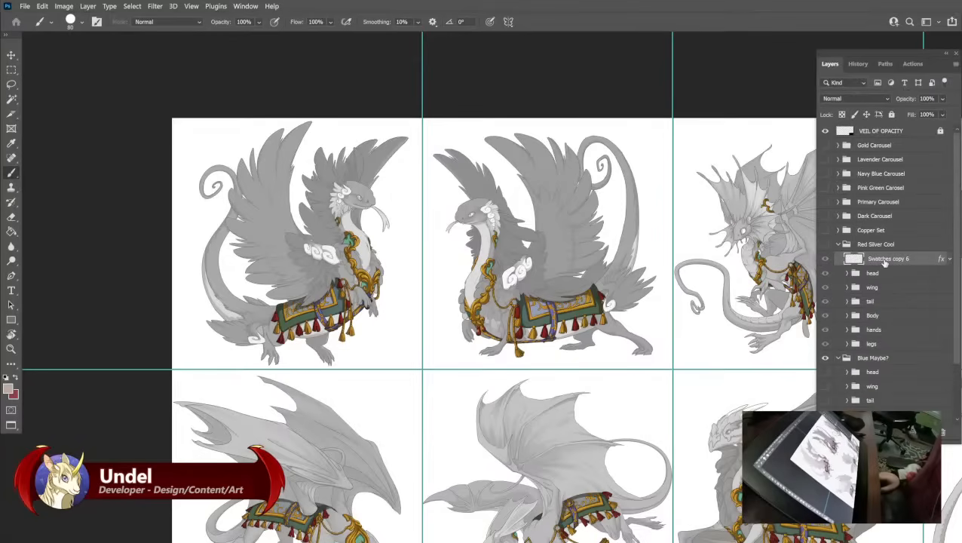
key("ctrl+j")
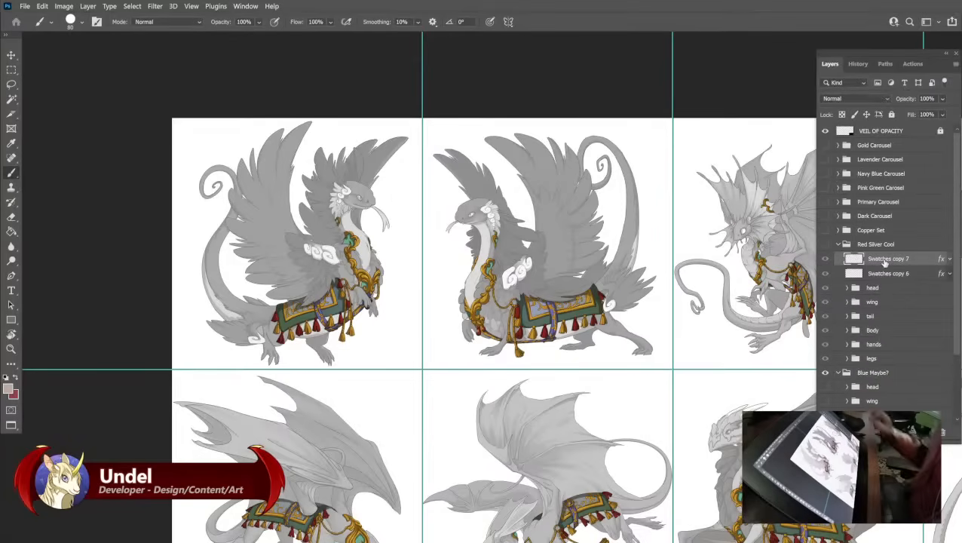
scroll(885, 261, "down", 1)
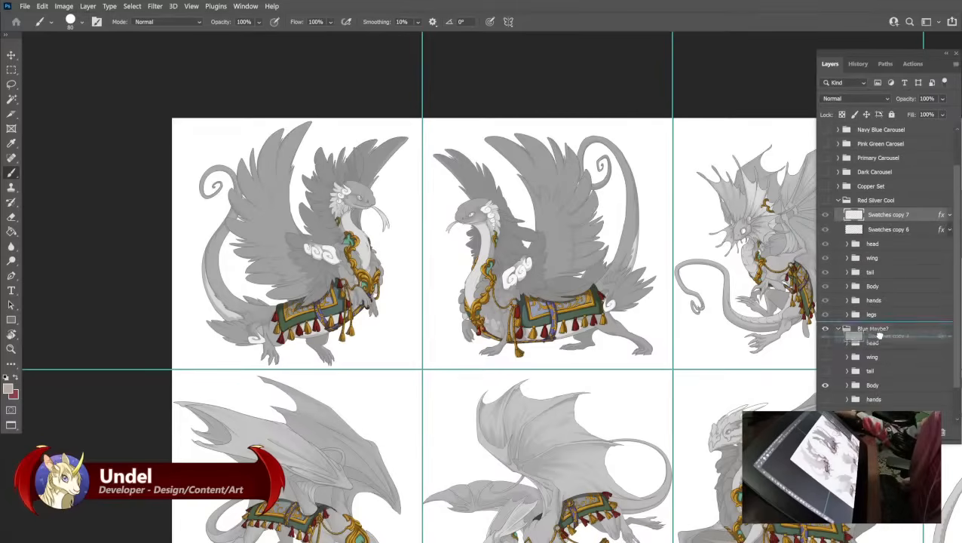
left_click_drag(877, 338, 875, 332)
left_click(838, 200)
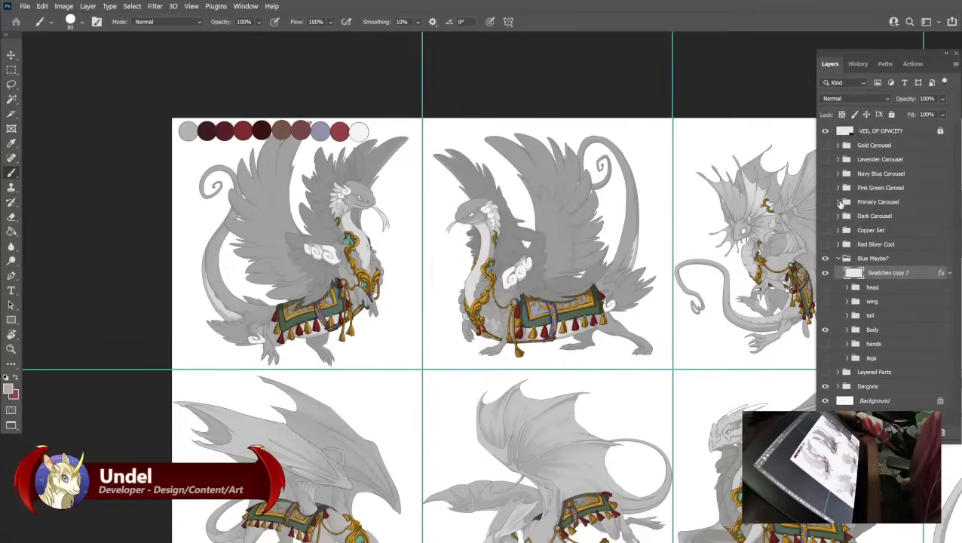
Check the dragons with and without the Blue Maybe? group and its Body ornaments by switching their visibility.
left_click(825, 258)
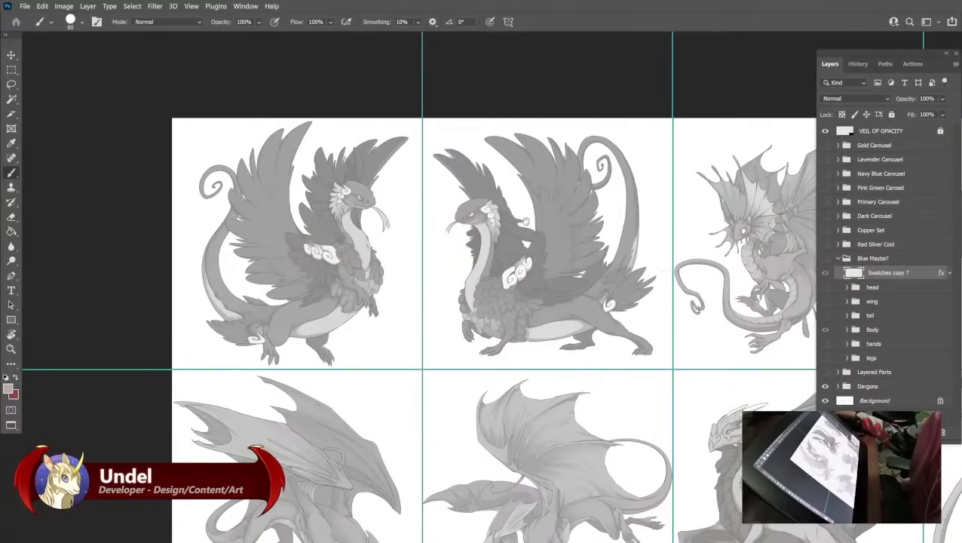
left_click(824, 259)
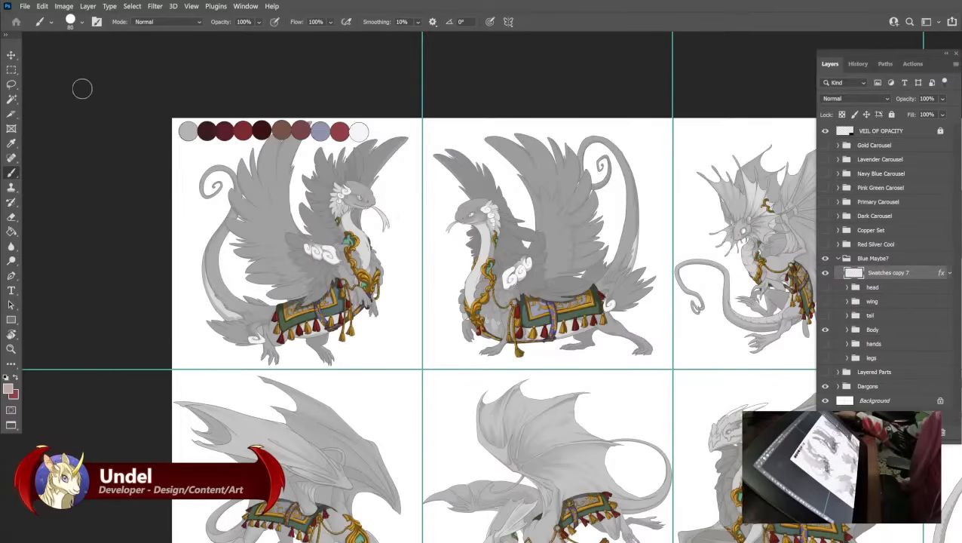
key("m")
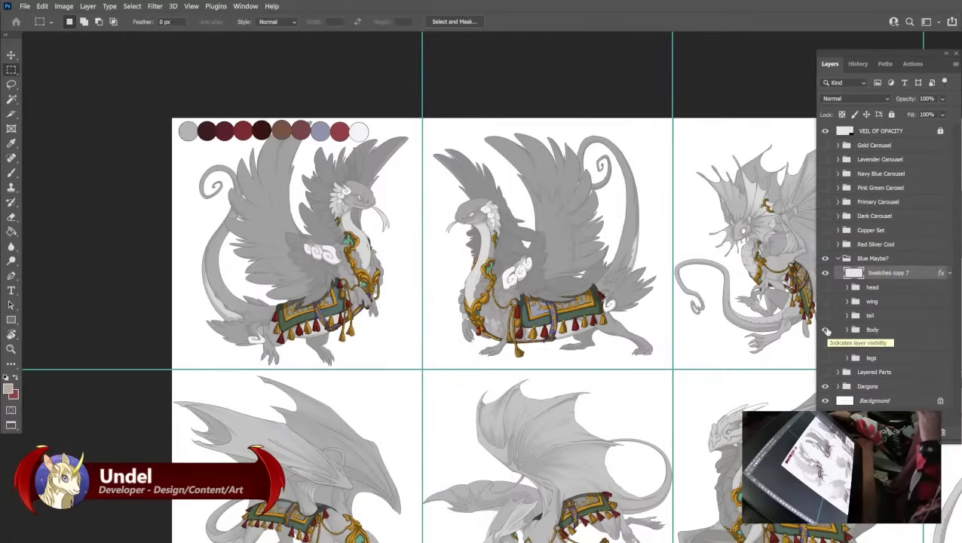
left_click(826, 331)
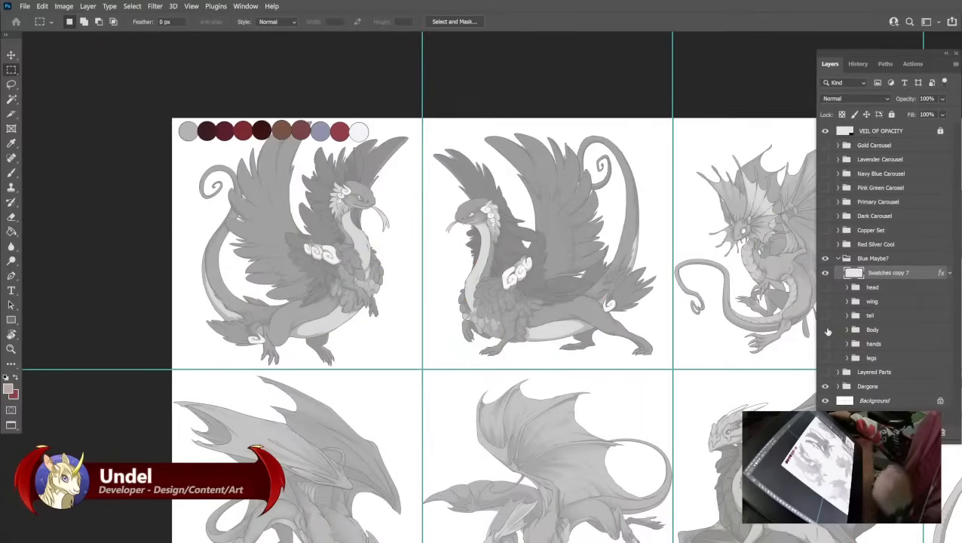
left_click(827, 331)
Expand the Body group of Blue Maybe? and clear all the old color swatches from the Swatches copy 7 layer.
left_click(847, 329)
scroll(849, 233, "down", 1)
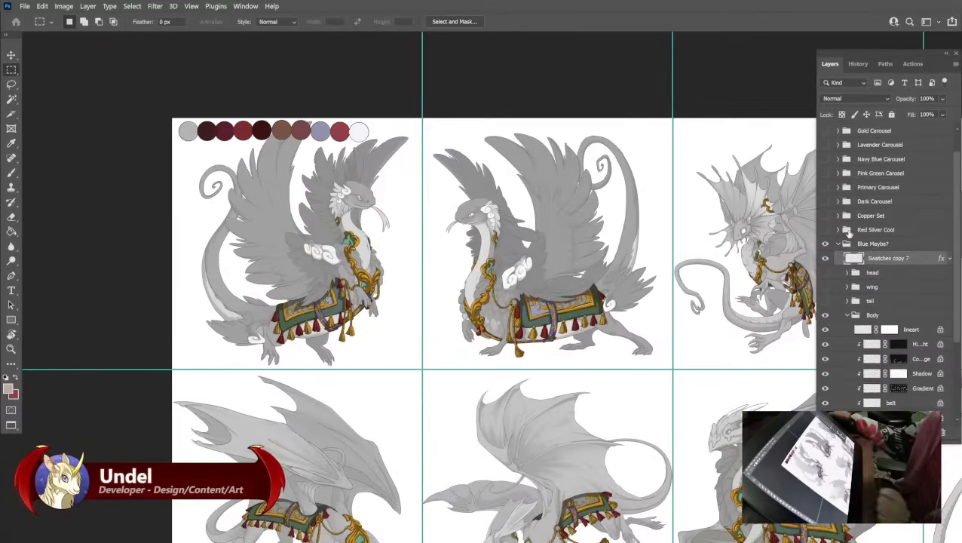
scroll(849, 233, "down", 9)
scroll(848, 233, "up", 4)
scroll(848, 233, "down", 3)
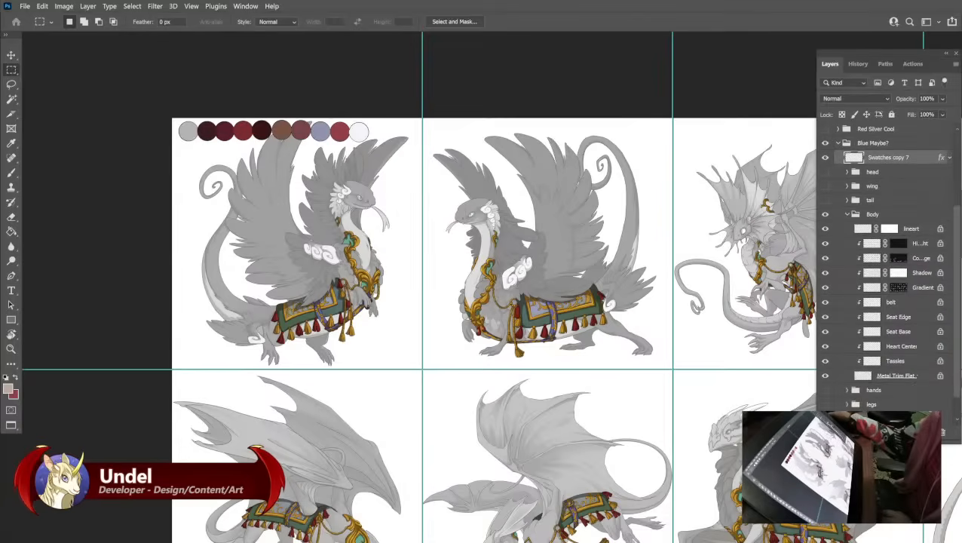
key("ctrl+a")
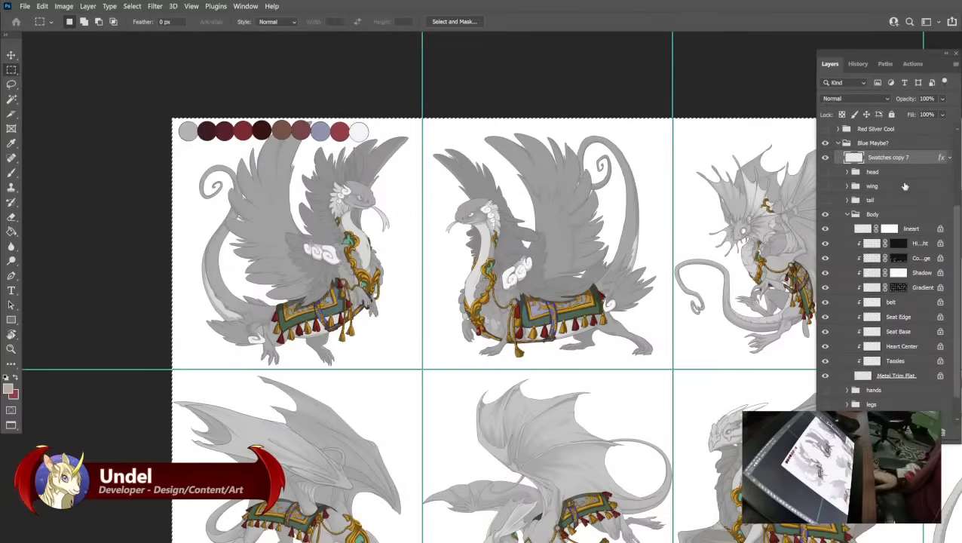
key("Delete")
key("ctrl+d")
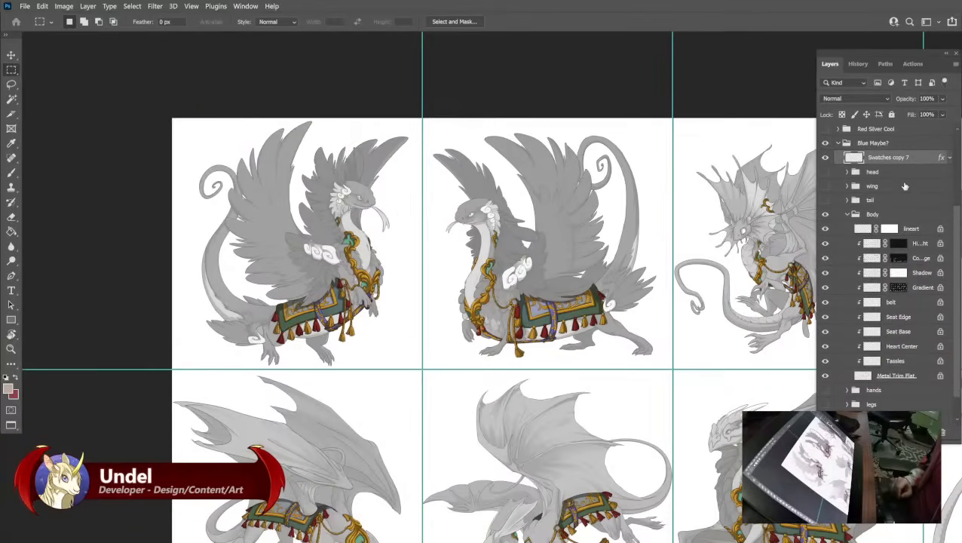
Switch to the Brush tool and set the foreground color to white (ffffff).
key("ctrl+plus")
key("ctrl+plus")
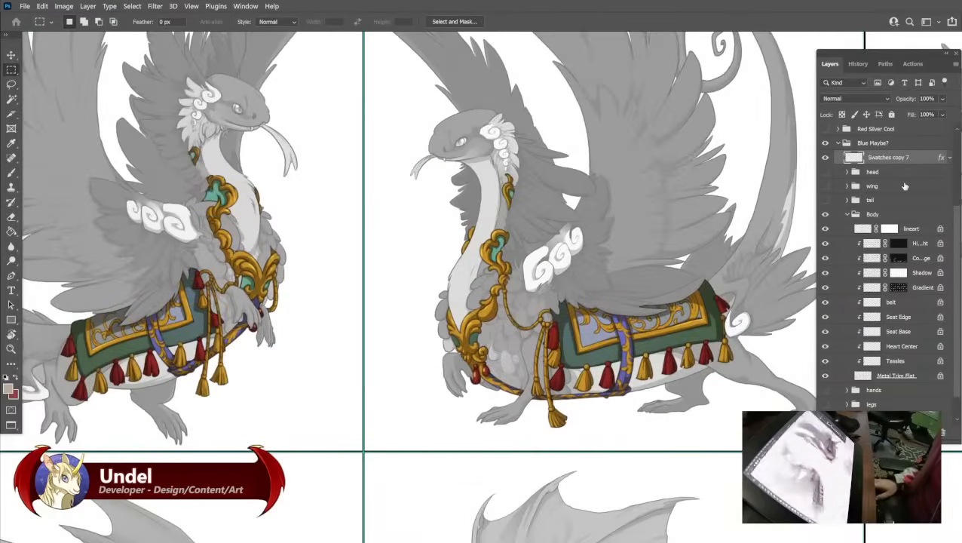
left_click_drag(385, 181, 560, 266)
mouse_move(246, 119)
left_mouse_down()
mouse_move(478, 248)
mouse_move(438, 239)
left_mouse_up()
left_click(11, 172)
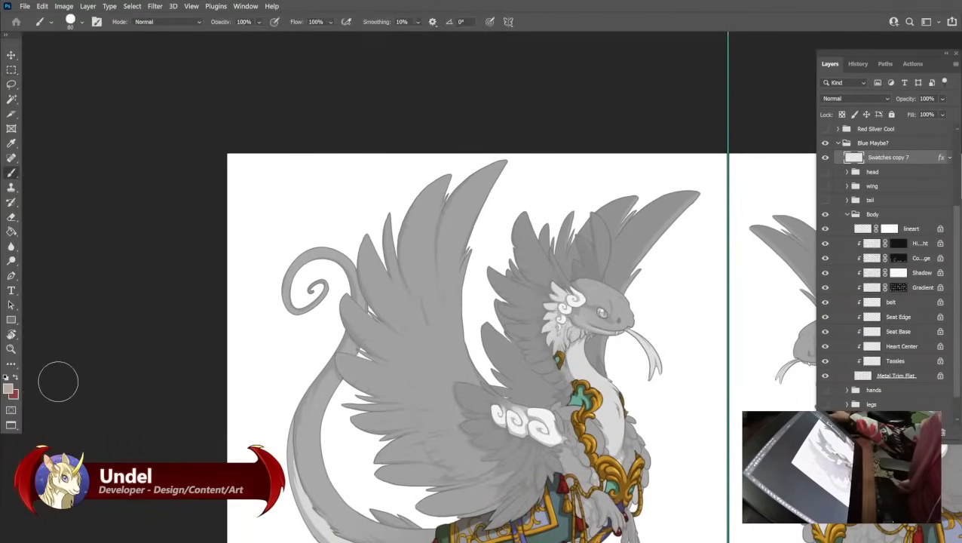
left_click(9, 388)
left_click(362, 214)
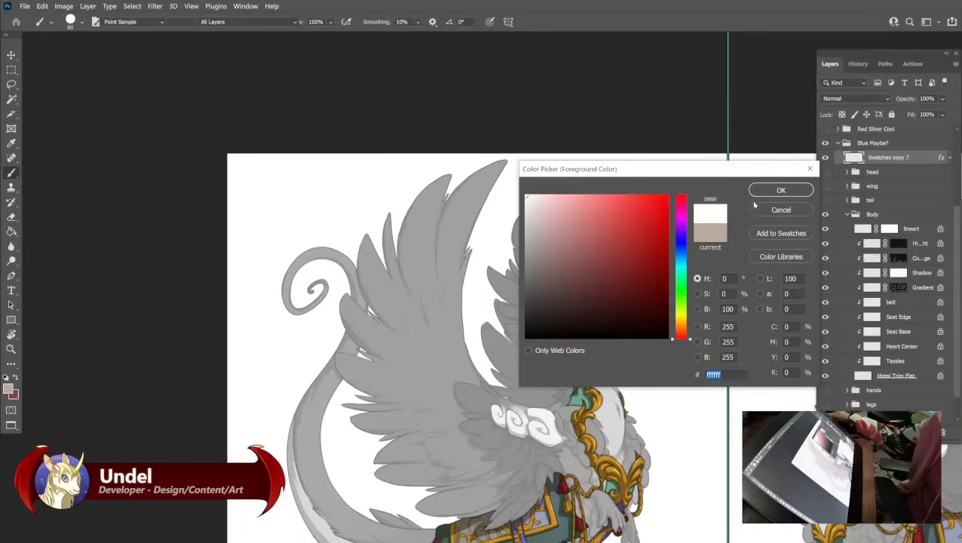
left_click(781, 190)
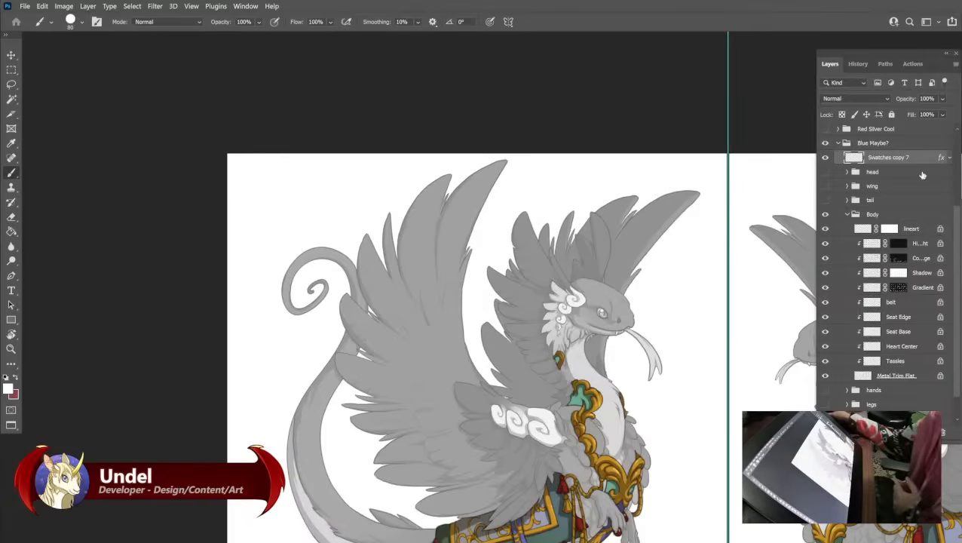
Hide every layer in the Body group except lineart and Metal Trim Flat.
left_click_drag(826, 362, 825, 347)
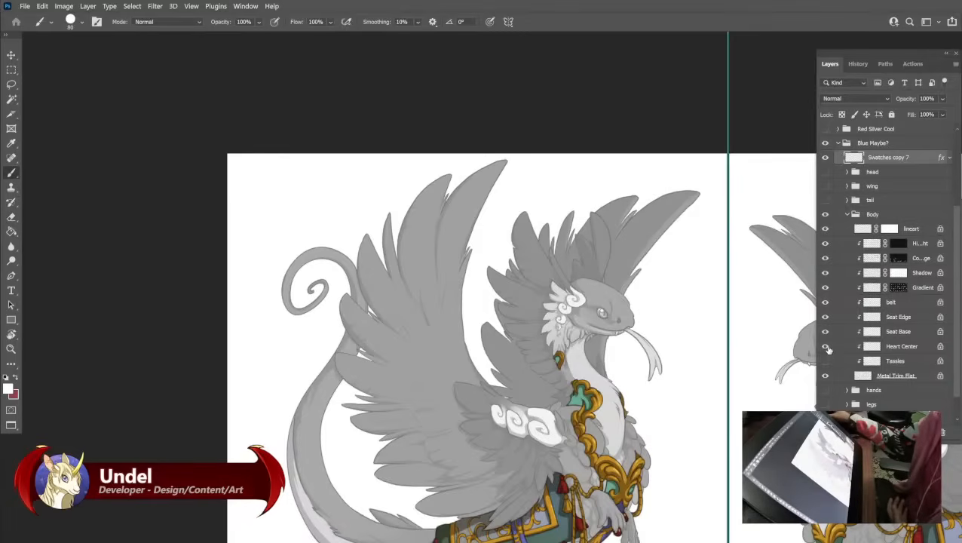
left_click(948, 158)
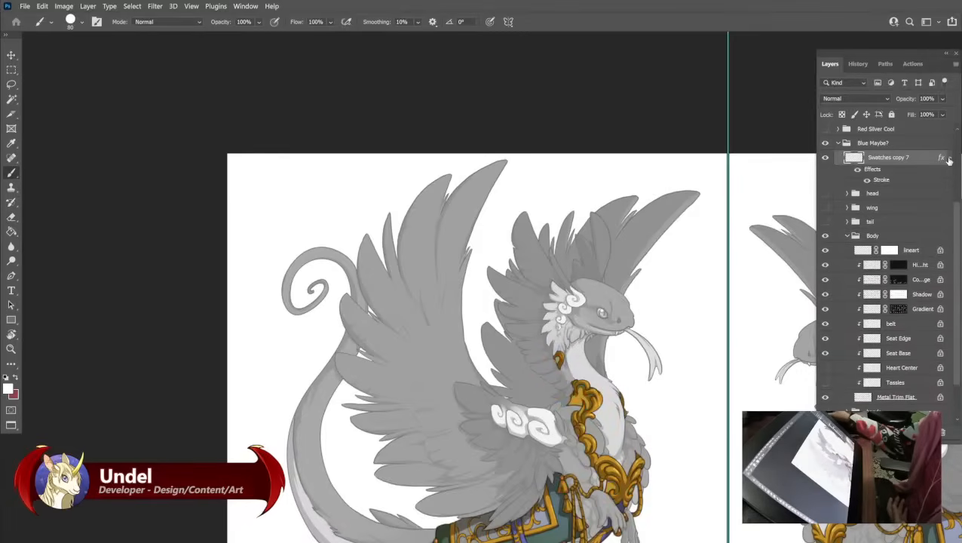
left_click(949, 158)
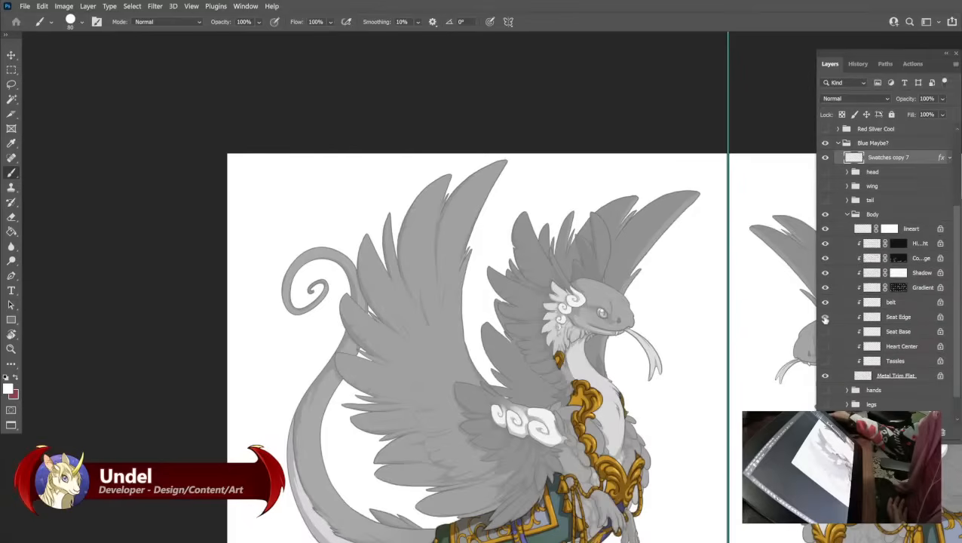
left_click_drag(824, 318, 824, 246)
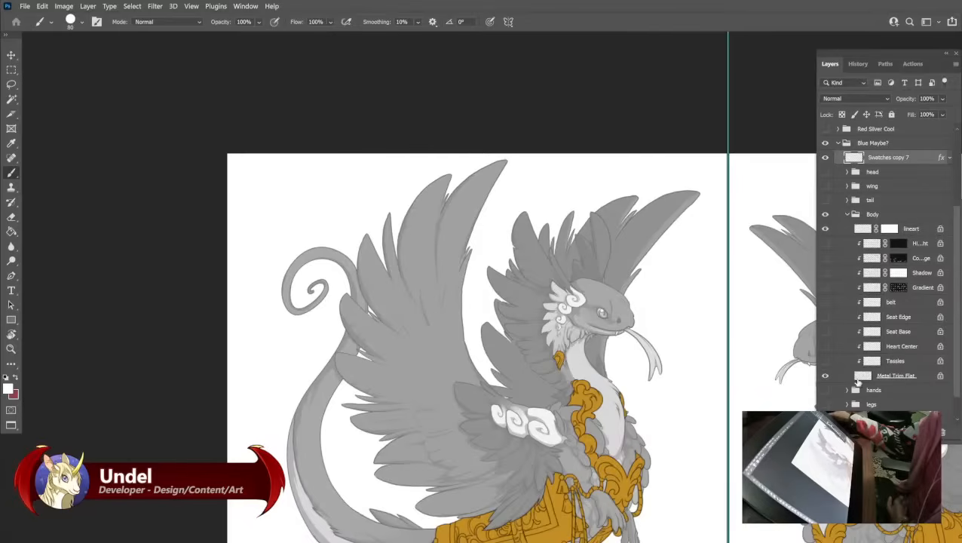
left_click_drag(601, 371, 556, 273)
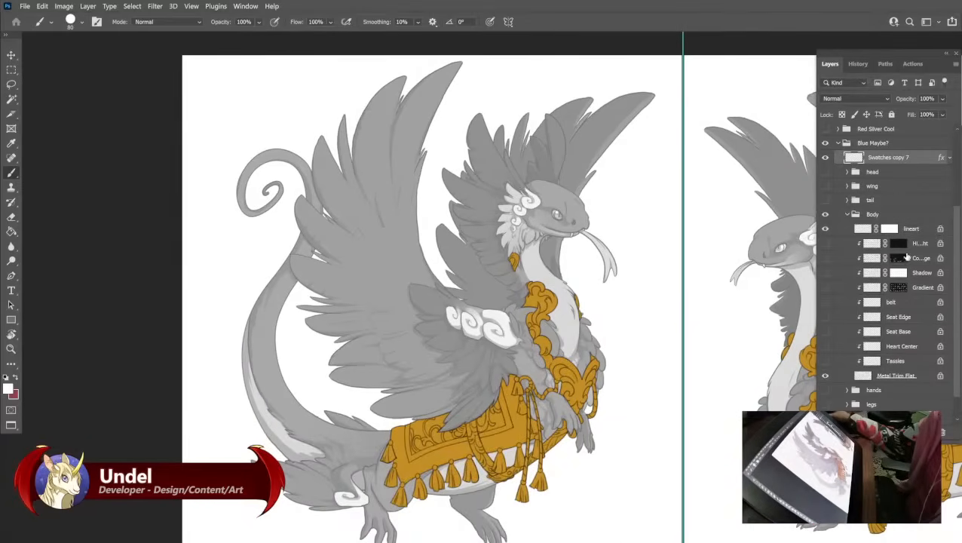
Set the foreground color's hue to 236 degrees while keeping it at white.
scroll(906, 258, "up", 5)
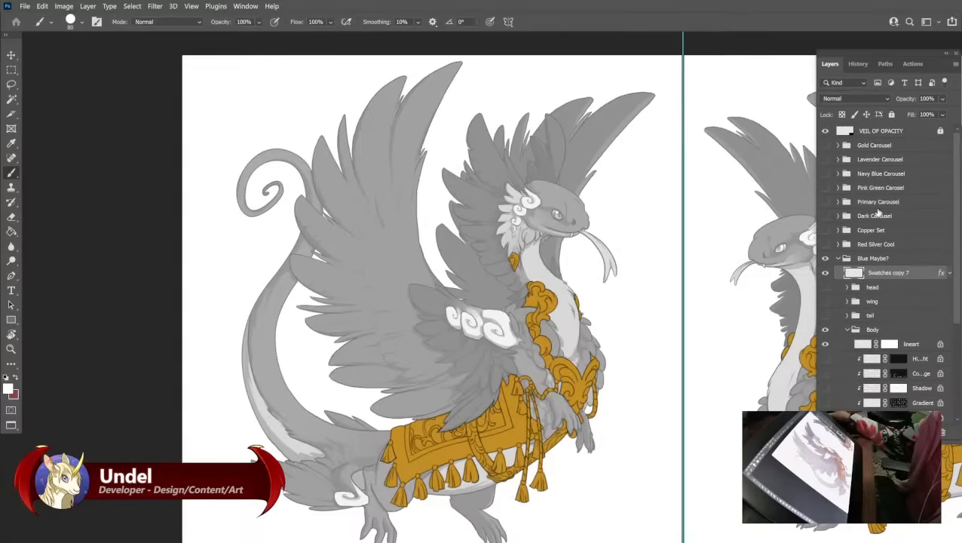
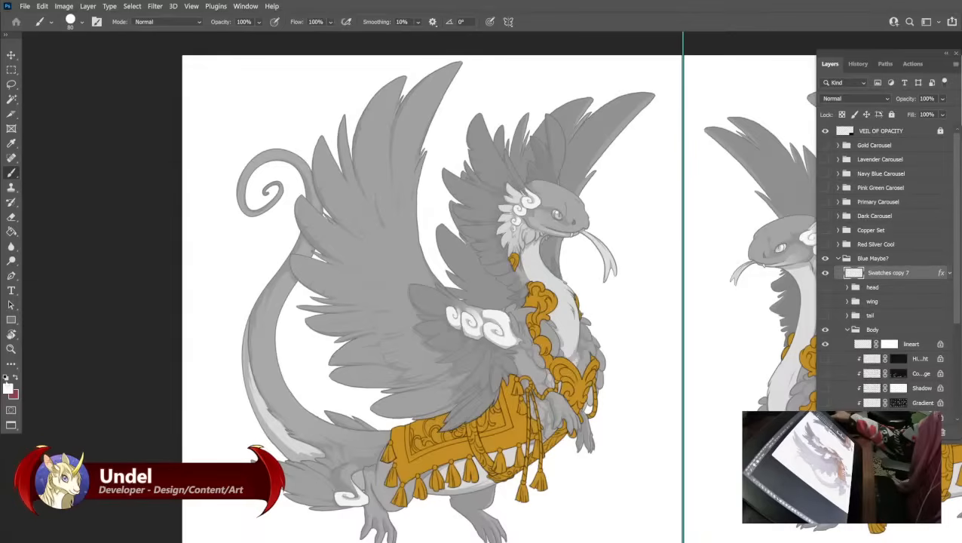
left_click(8, 388)
left_click(683, 246)
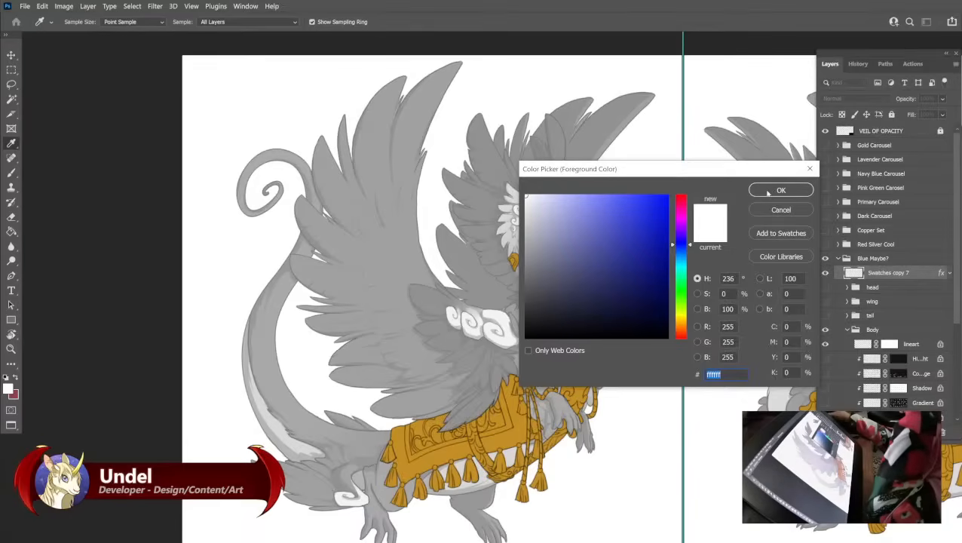
left_click(780, 190)
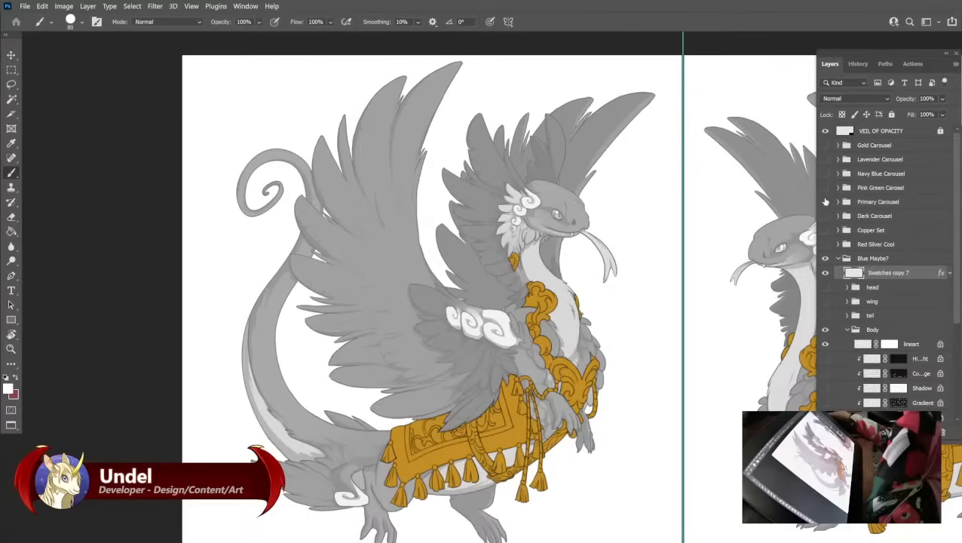
Preview the existing Primary Carousel and Pink Green Carosel sets on the dragons by switching their visibility on and off.
left_click(825, 203)
left_click(825, 189)
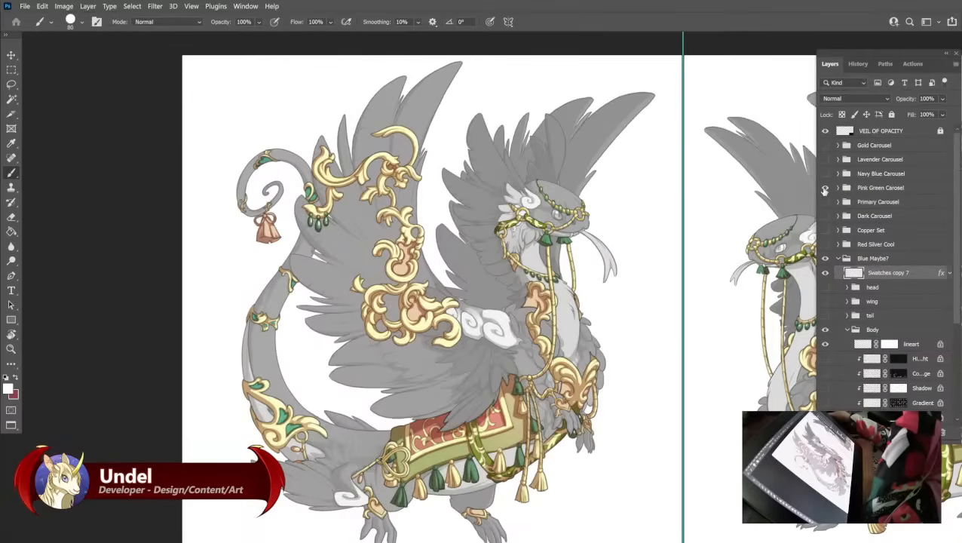
left_click(825, 190)
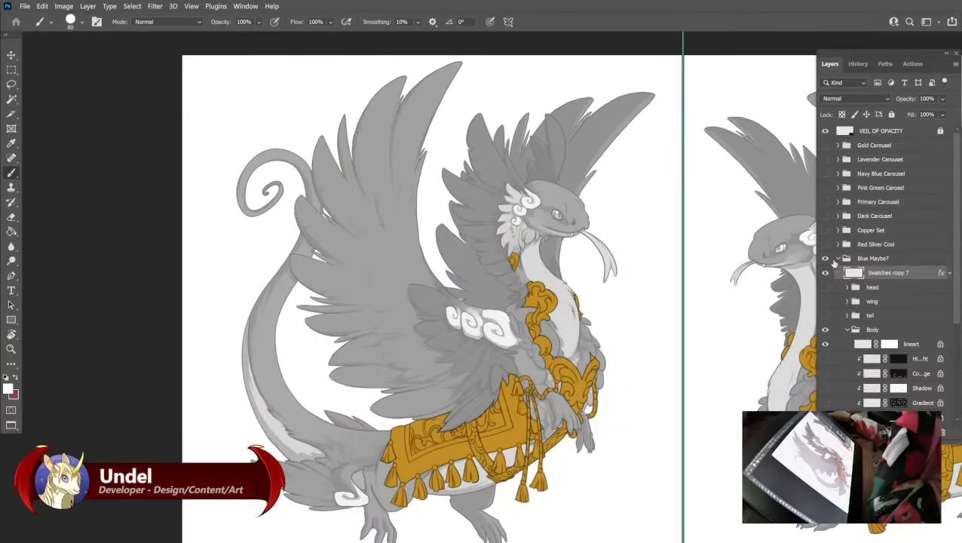
Select the Metal Trim Flat layer in the Body group of Blue Maybe?
scroll(430, 286, "down", 2)
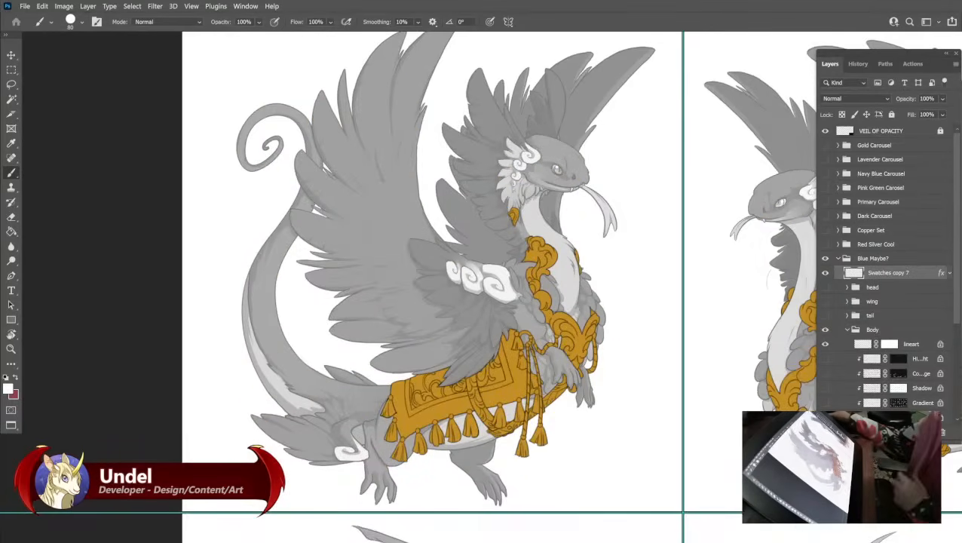
scroll(898, 375, "down", 5)
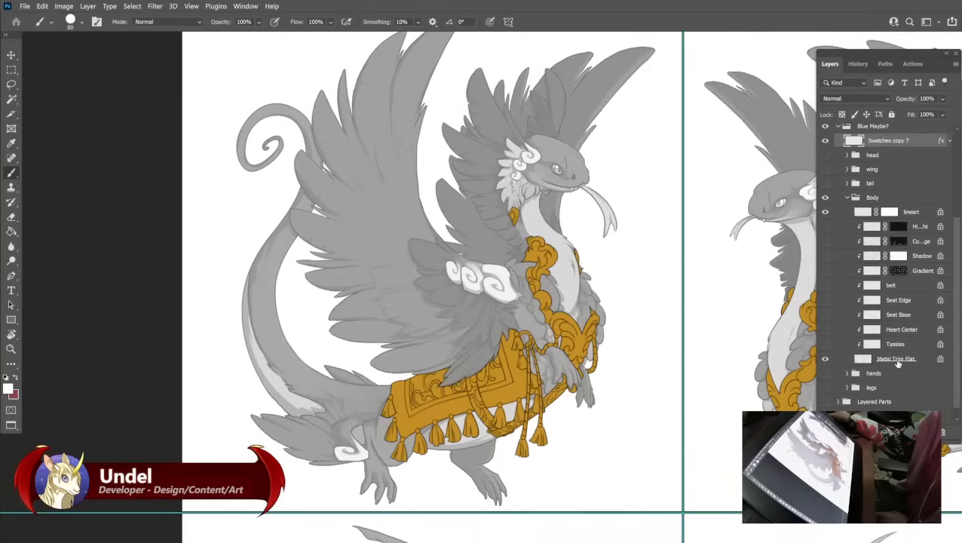
left_click(897, 360)
left_click_drag(504, 203, 486, 241)
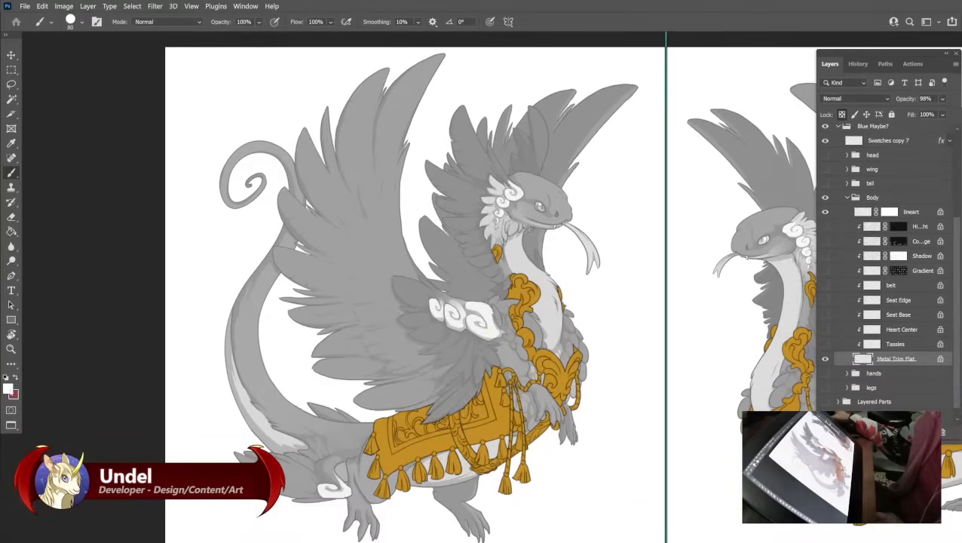
left_click(8, 389)
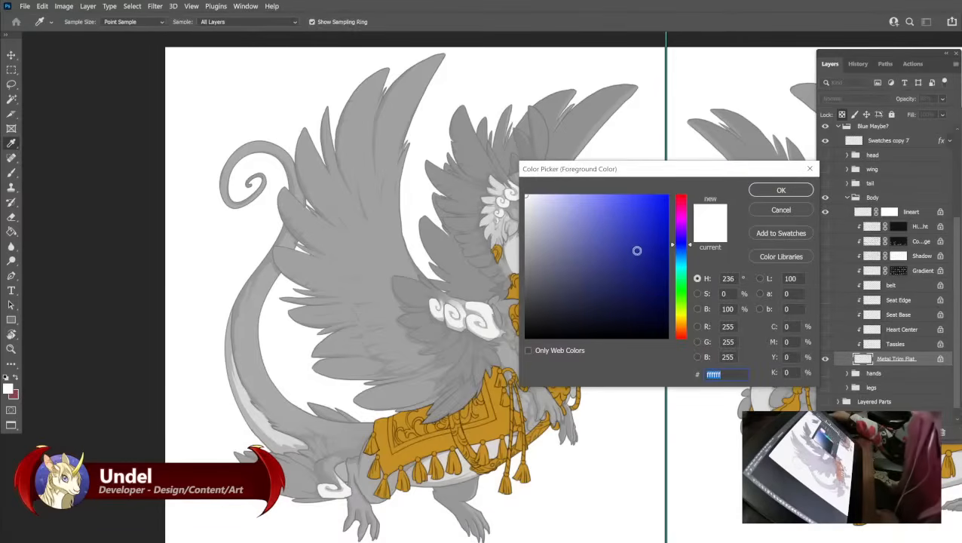
mouse_move(691, 246)
left_mouse_down()
mouse_move(688, 229)
mouse_move(687, 258)
mouse_move(685, 242)
left_mouse_up()
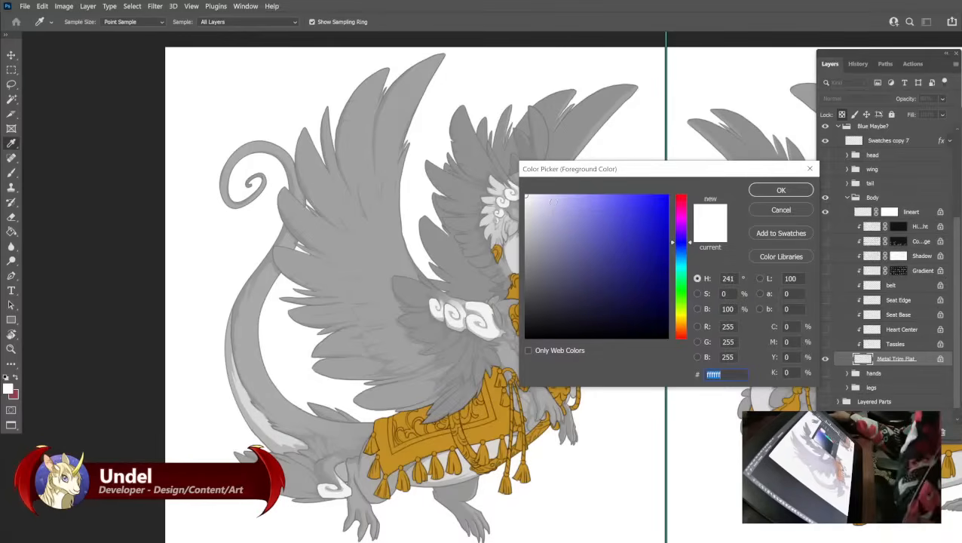
left_click(781, 213)
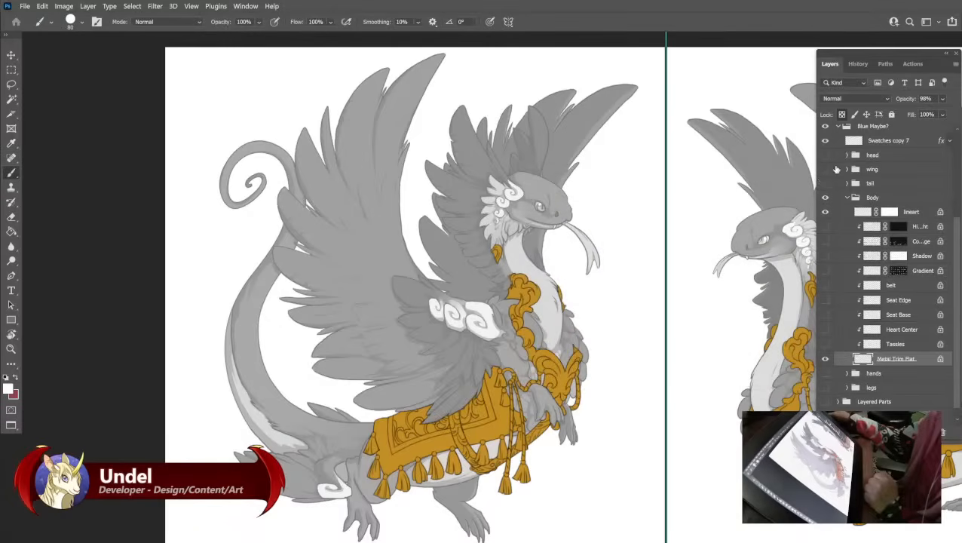
Preview the Navy Blue Carousel set on the dragons by switching its visibility on and off.
scroll(886, 195, "up", 3)
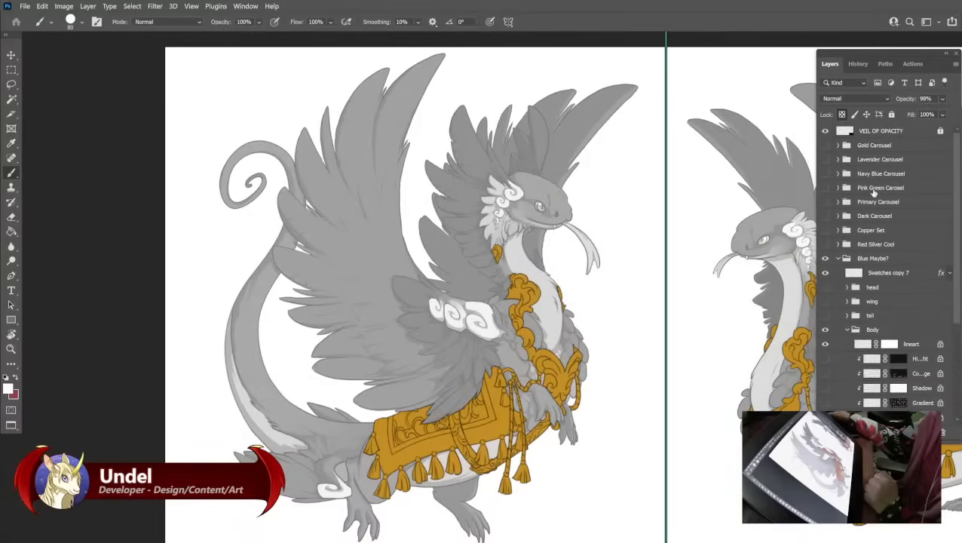
left_click(824, 173)
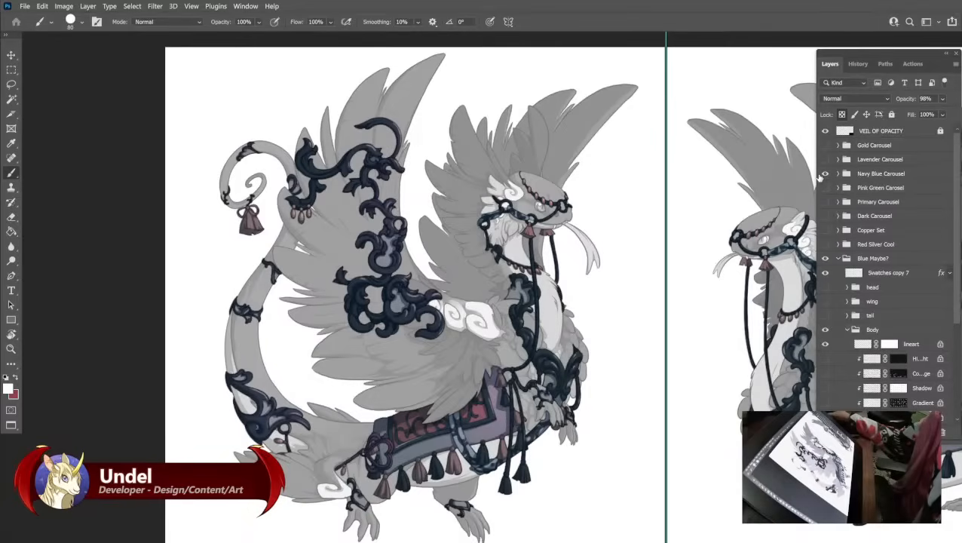
left_click(824, 175)
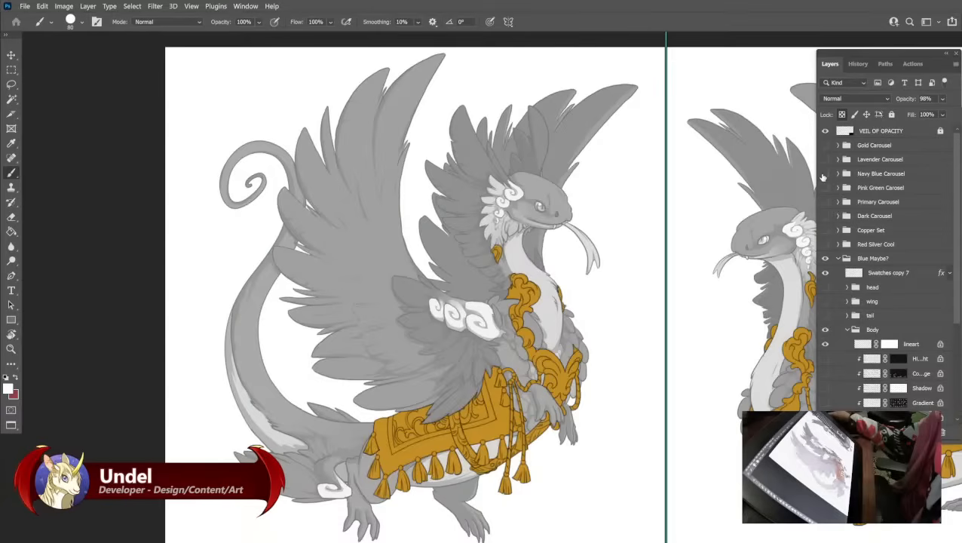
Set the foreground color to the light blue c2d8ff for the metal trim.
scroll(874, 277, "down", 2)
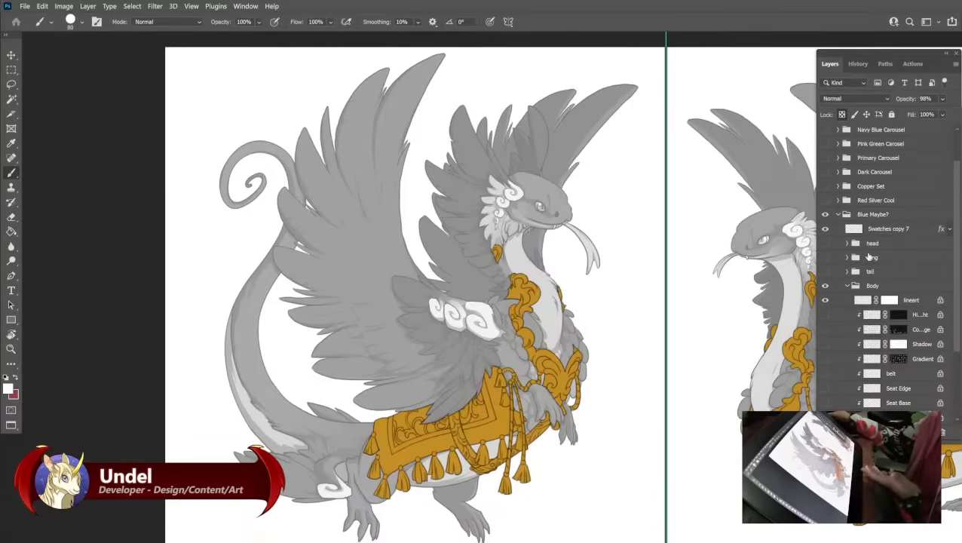
scroll(869, 257, "down", 4)
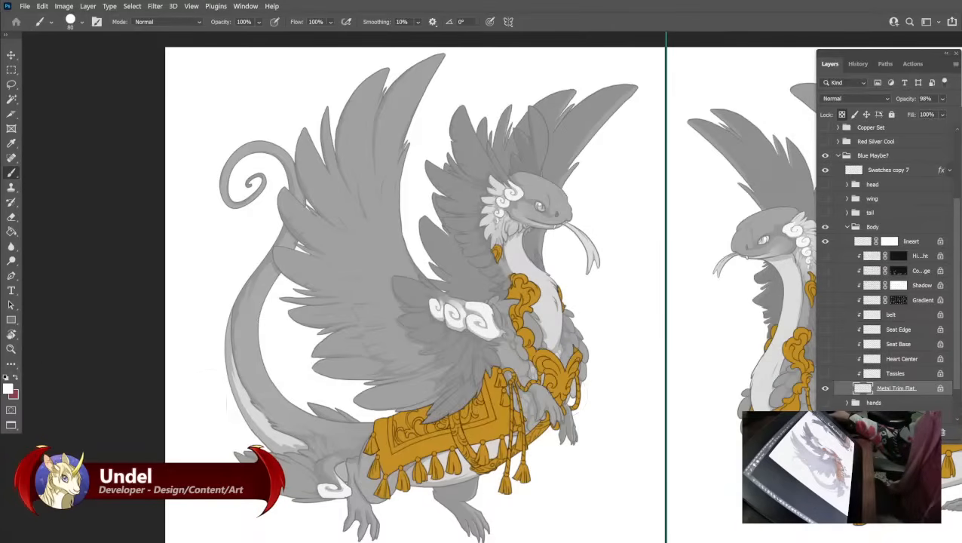
left_click(8, 388)
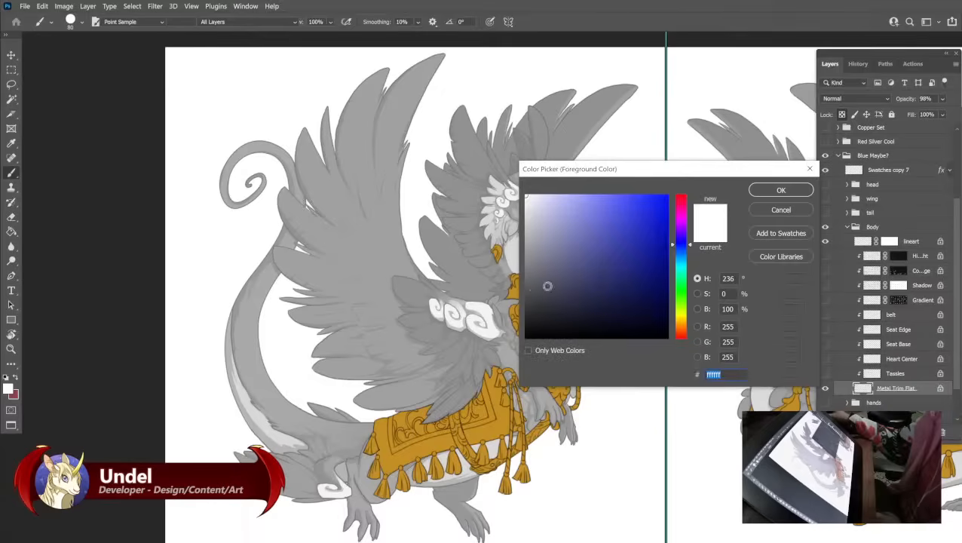
left_click_drag(577, 217, 577, 196)
left_click(679, 252)
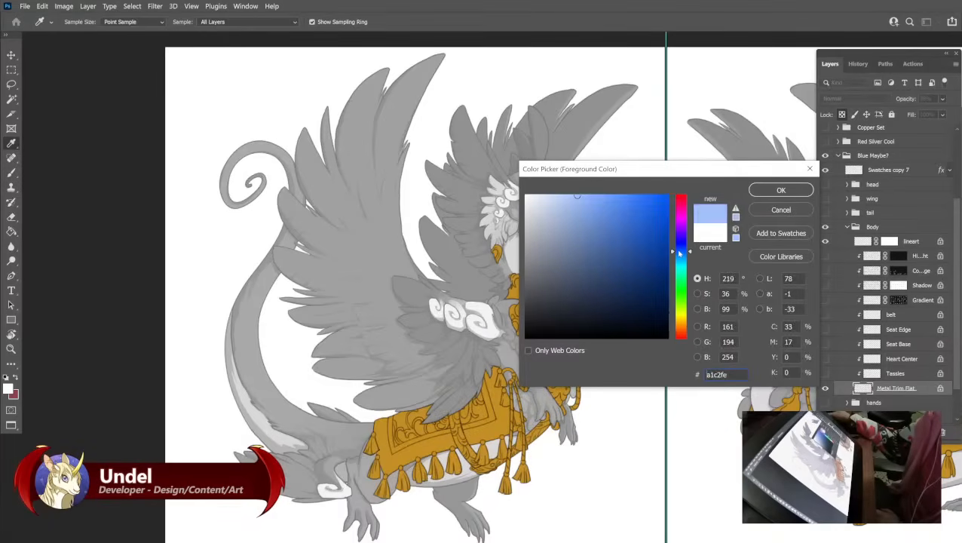
left_click(555, 212)
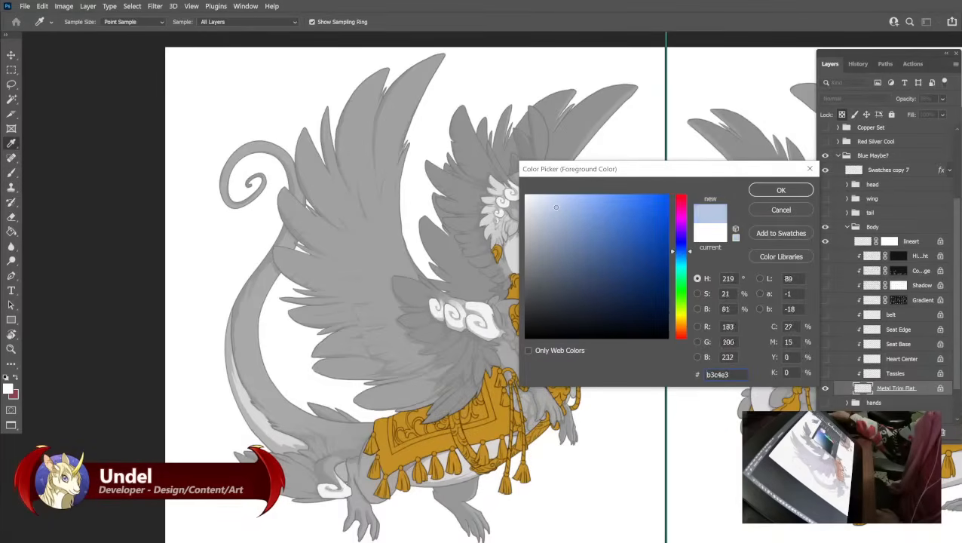
left_click_drag(555, 202, 559, 184)
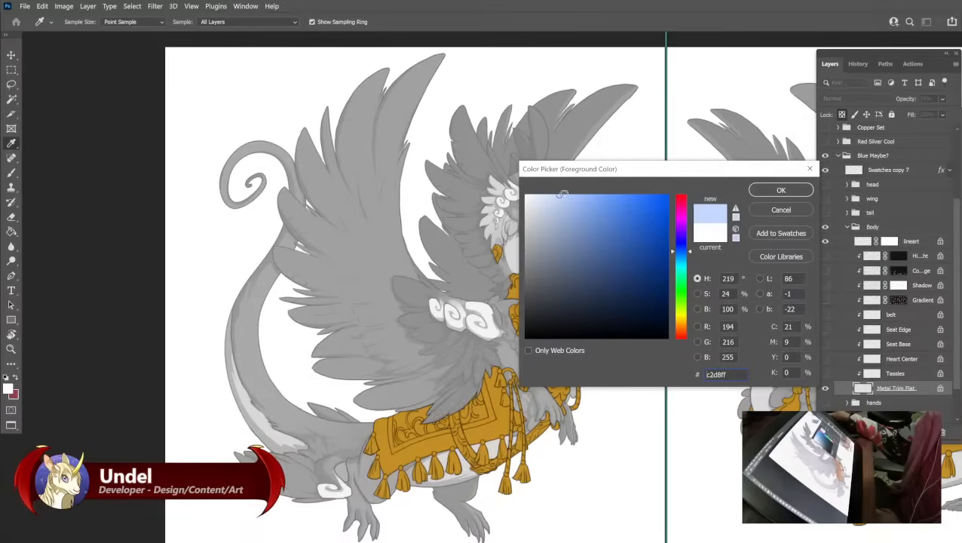
left_click(776, 191)
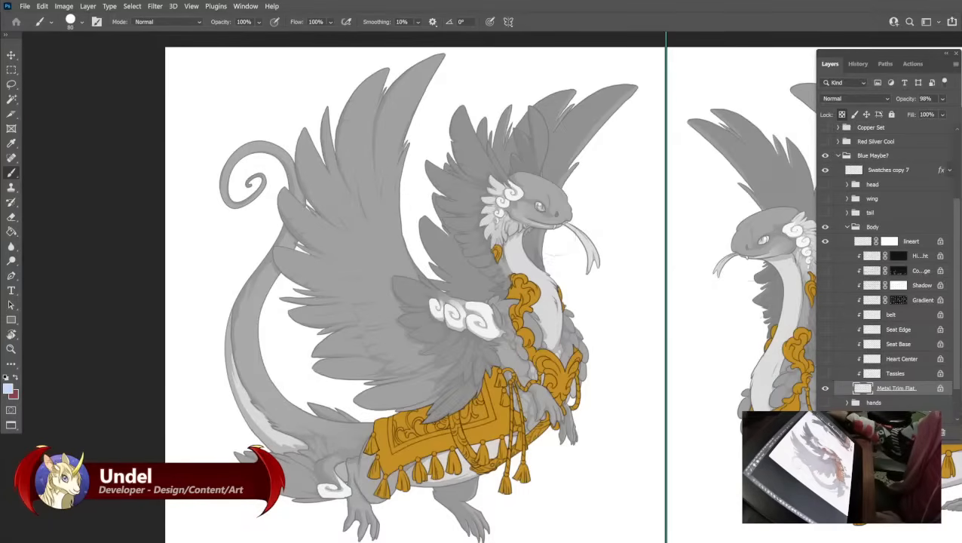
Fill the Metal Trim Flat layer with light blue 6ac5ff and paint its swatch on the Swatches copy 7 layer.
left_click(8, 389)
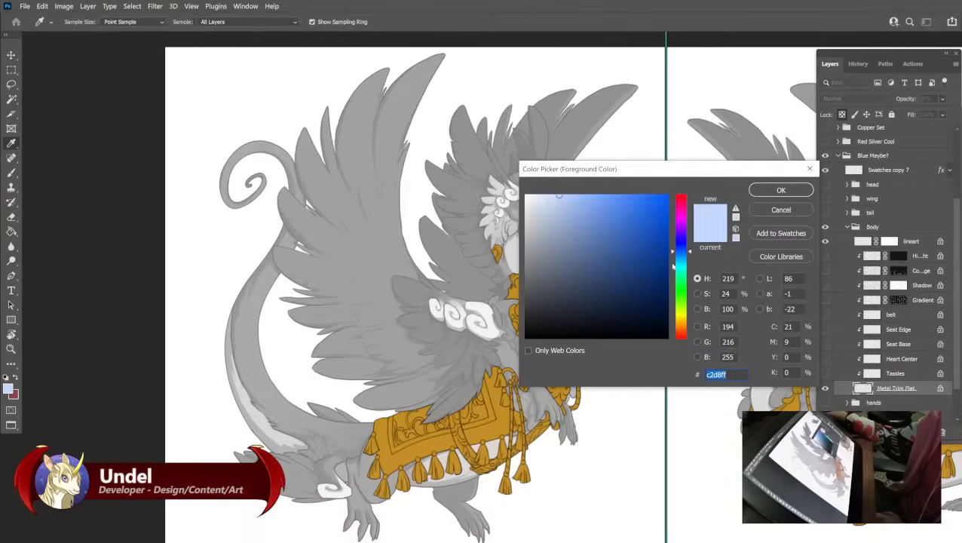
left_click(681, 257)
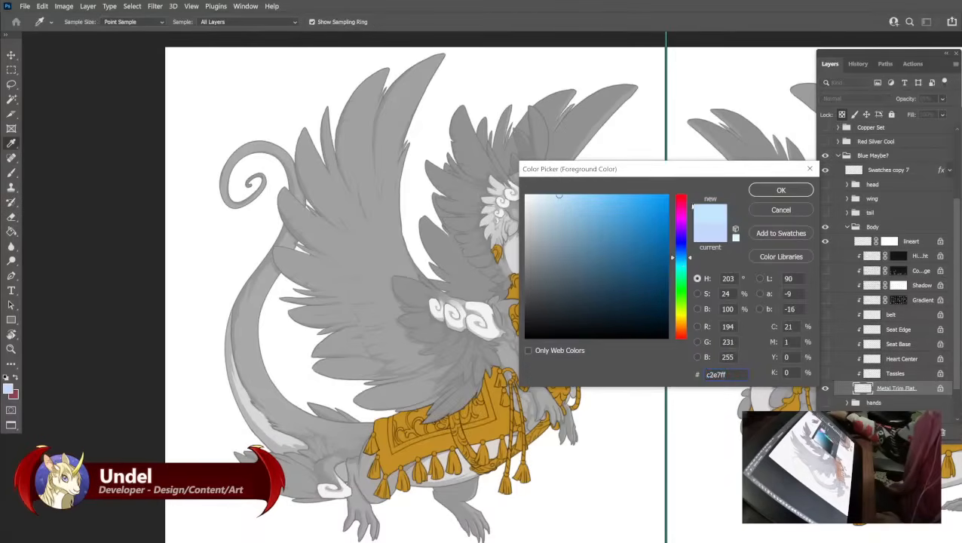
left_click_drag(559, 195, 609, 181)
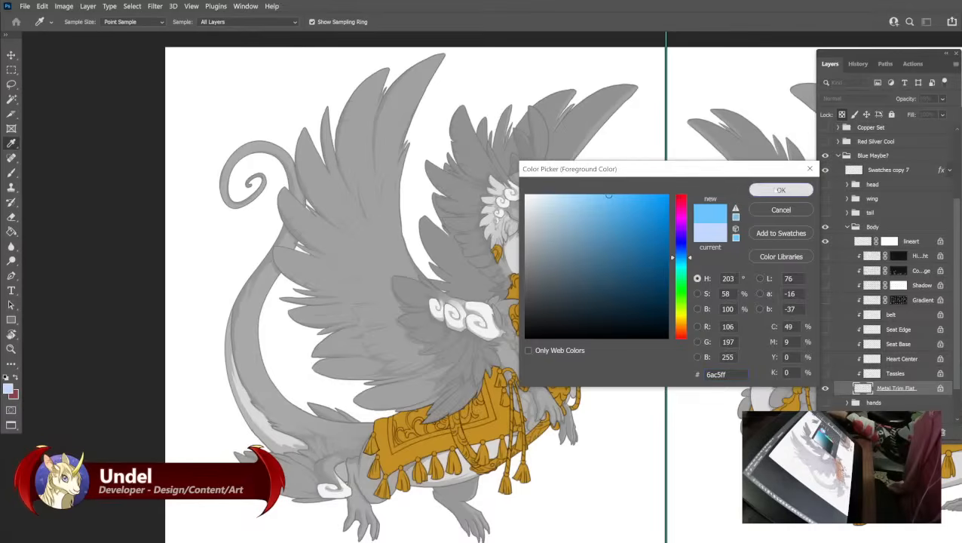
left_click(776, 191)
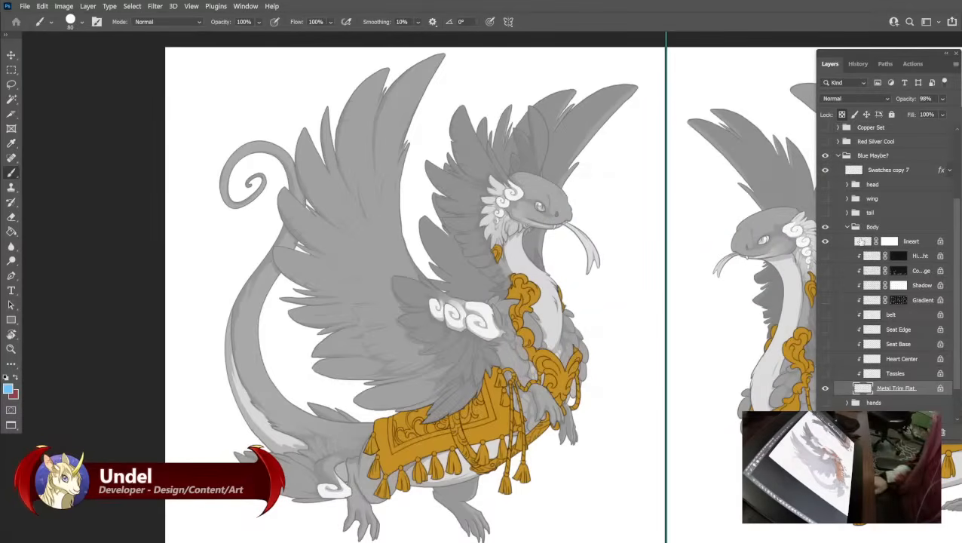
key("alt+BackSpace")
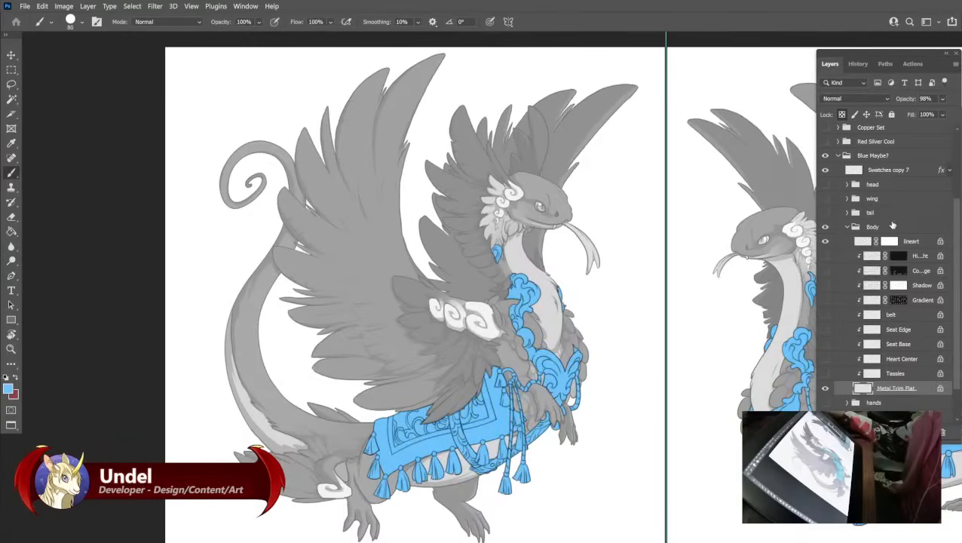
left_click(884, 175)
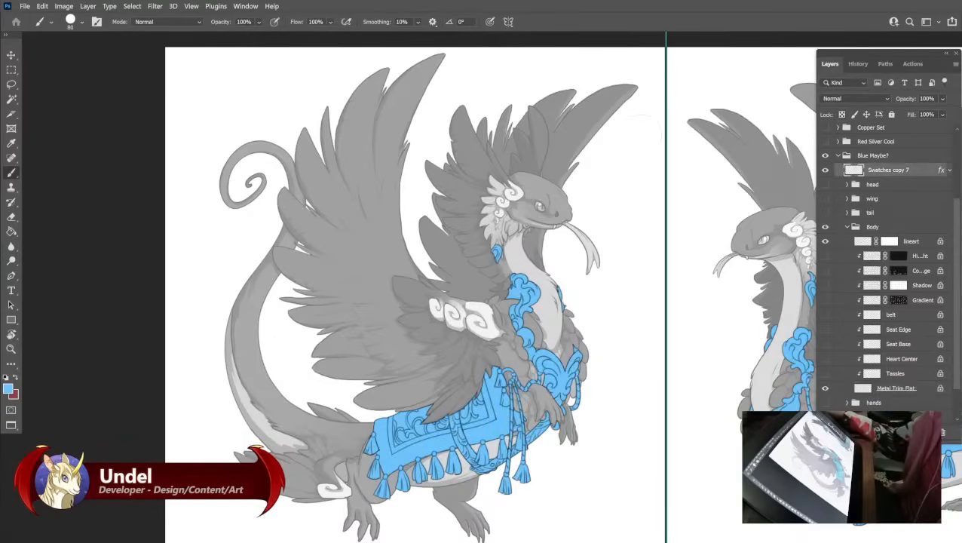
left_click(192, 69)
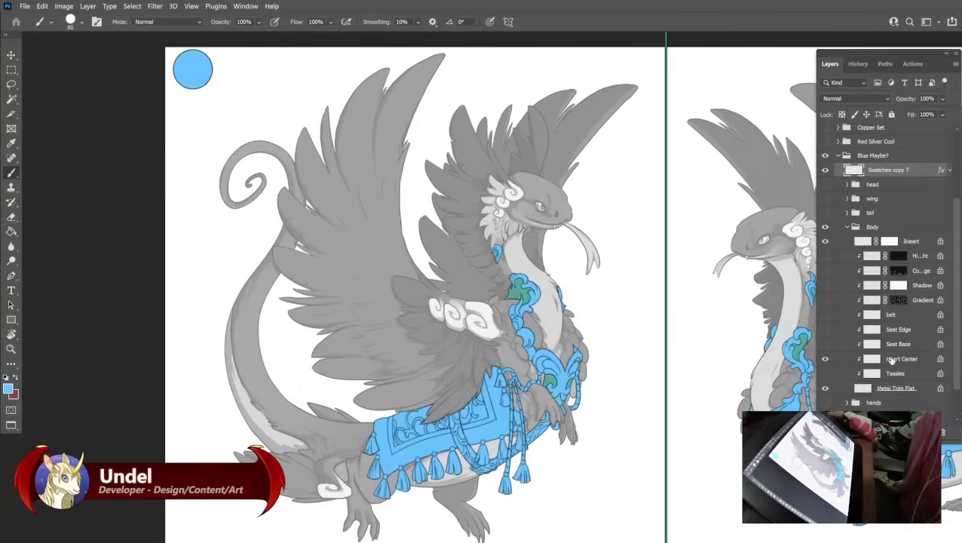
Select the Heart Center layer in the Body group and fill it with dark blue 162296.
left_click(872, 360)
left_click(9, 387)
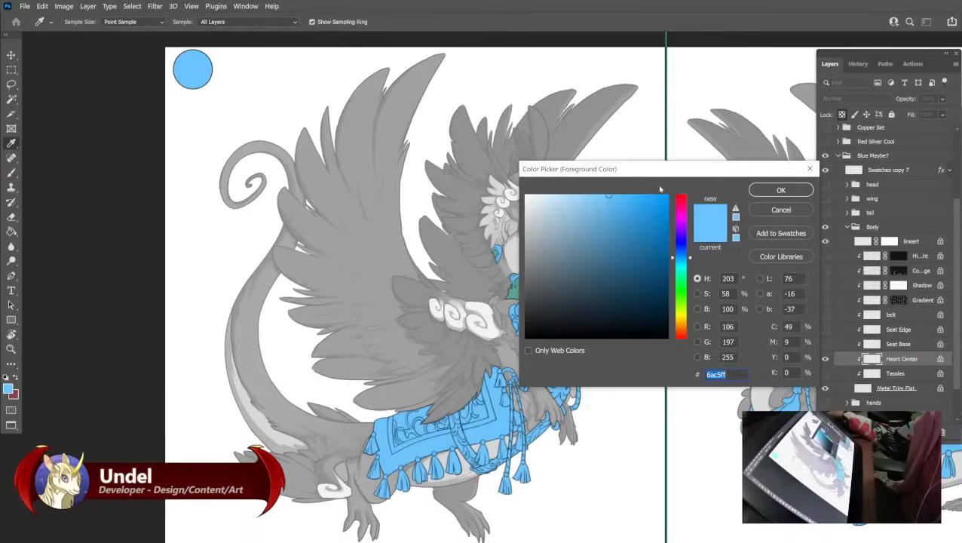
left_click_drag(659, 169, 713, 133)
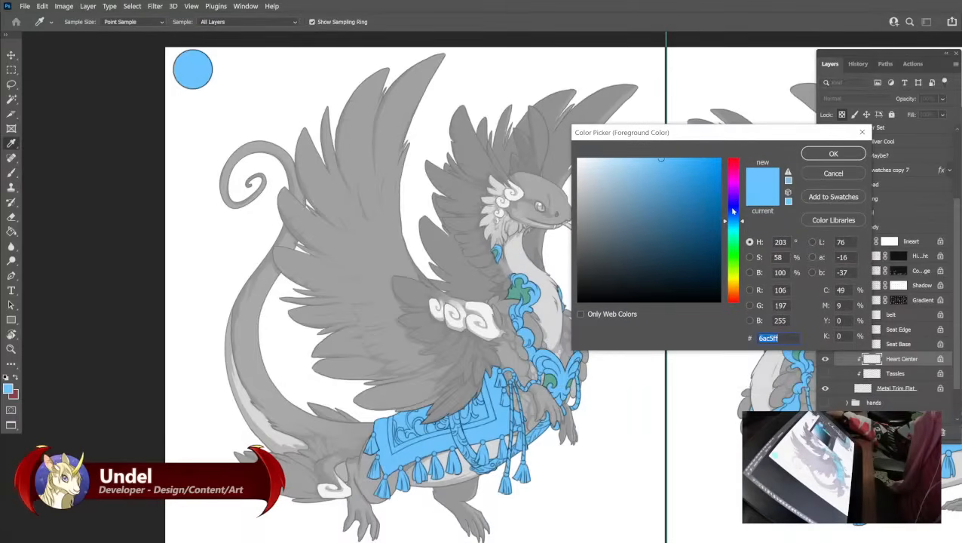
left_click(733, 209)
left_click_drag(664, 204, 700, 218)
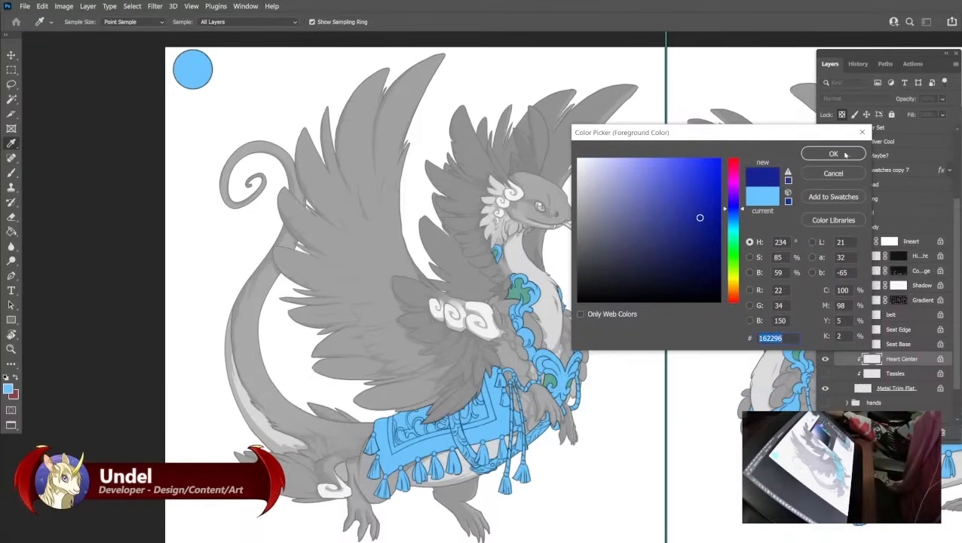
left_click(845, 154)
key("shift+BackSpace")
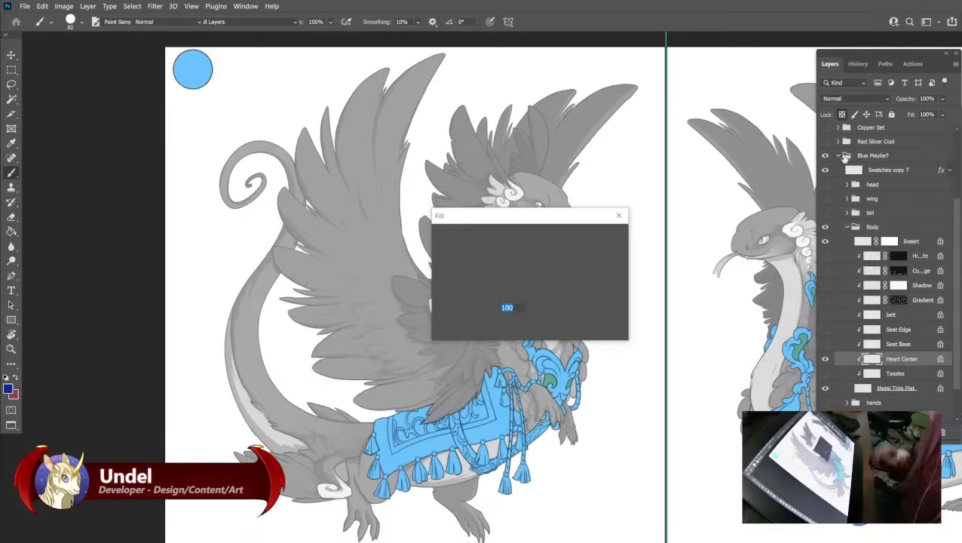
key("Return")
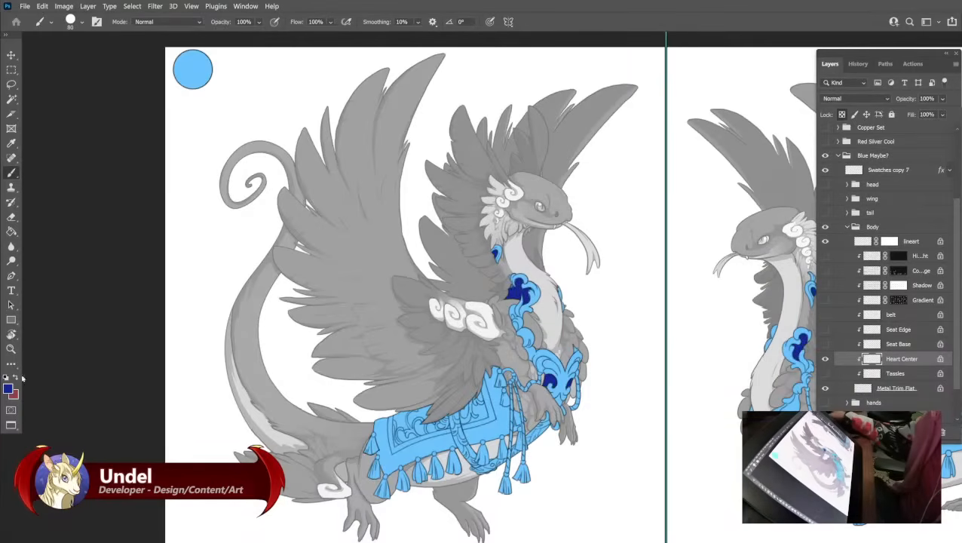
Refill the Heart Center layer with the less saturated dark blue 2f3999.
left_click(8, 389)
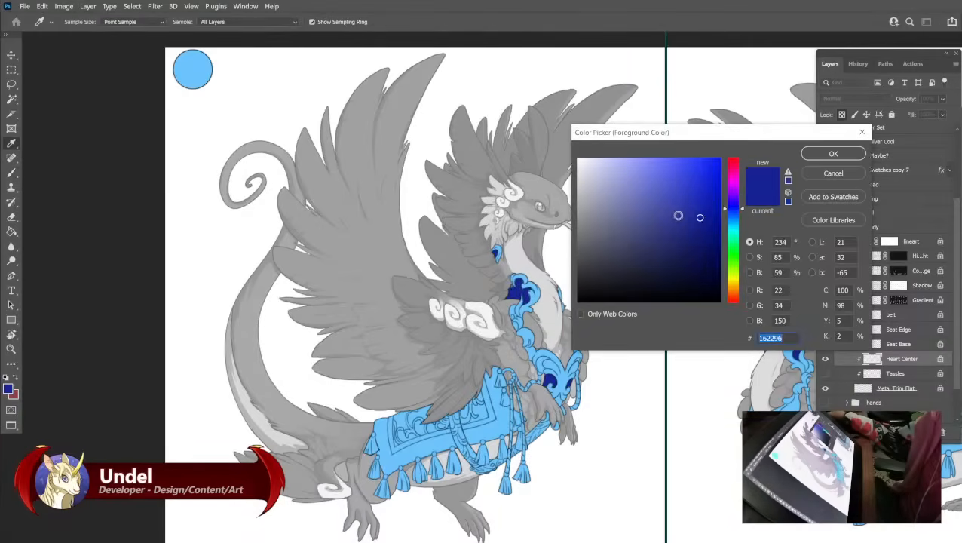
left_click(678, 216)
left_click(817, 155)
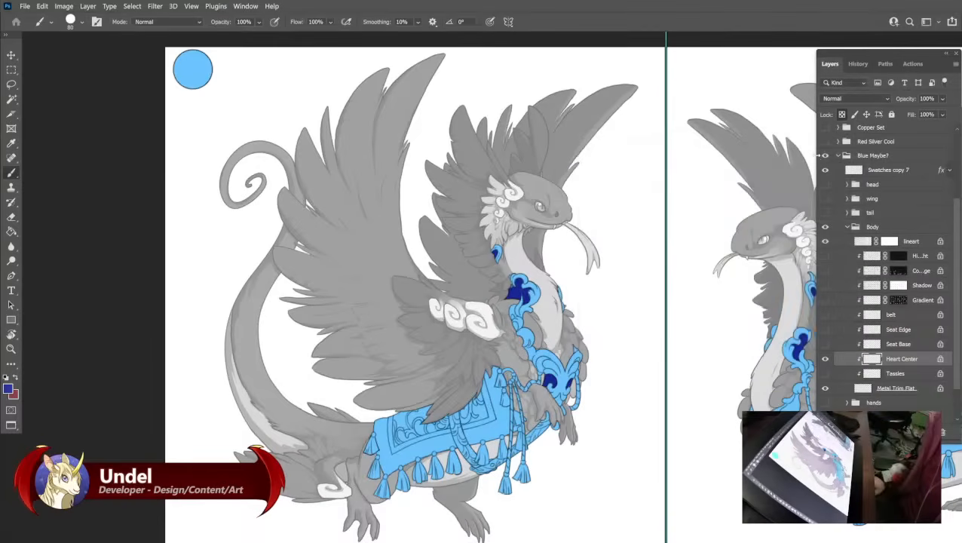
key("shift+BackSpace")
key("Return")
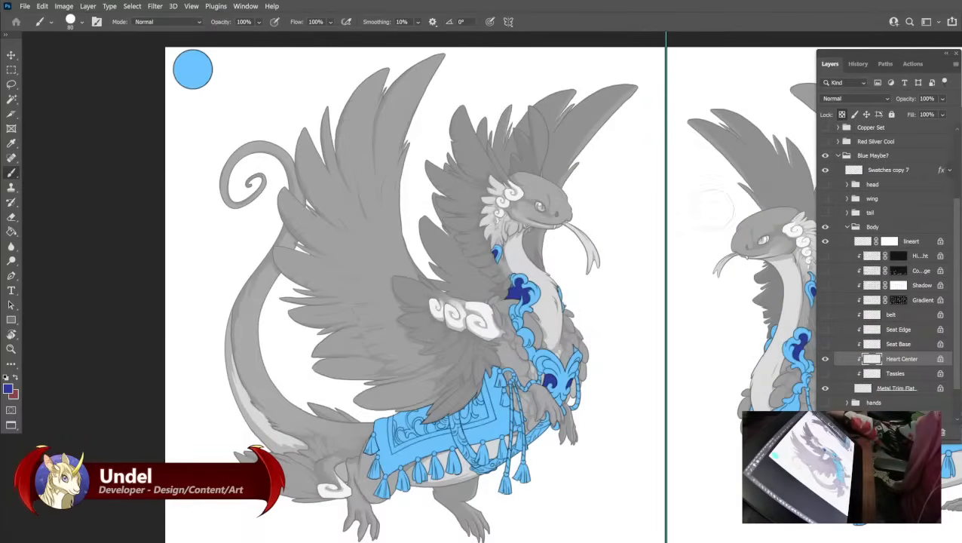
Try a pale light blue fill on the Heart Center layer, based on the metal trim's hue, and undo it.
left_click(8, 388)
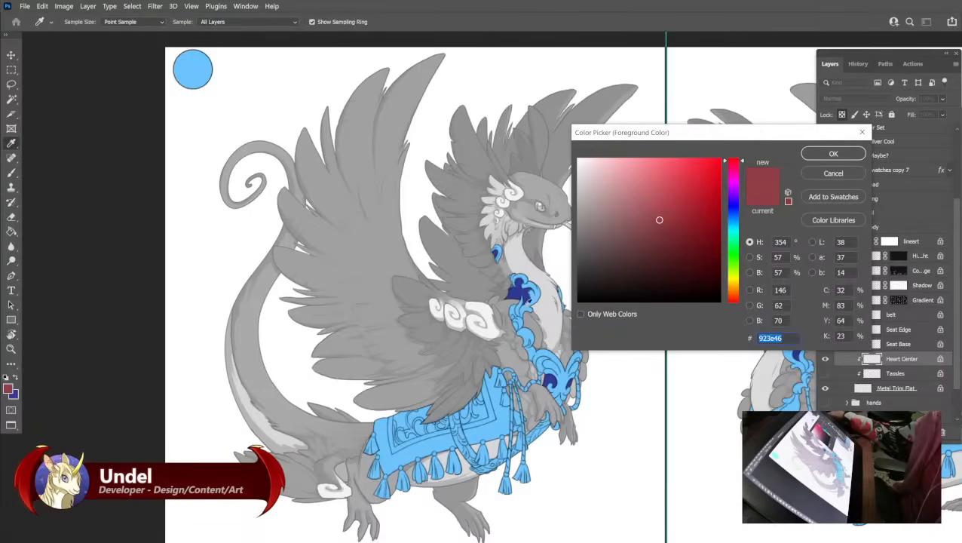
left_click(518, 291)
left_click(663, 175)
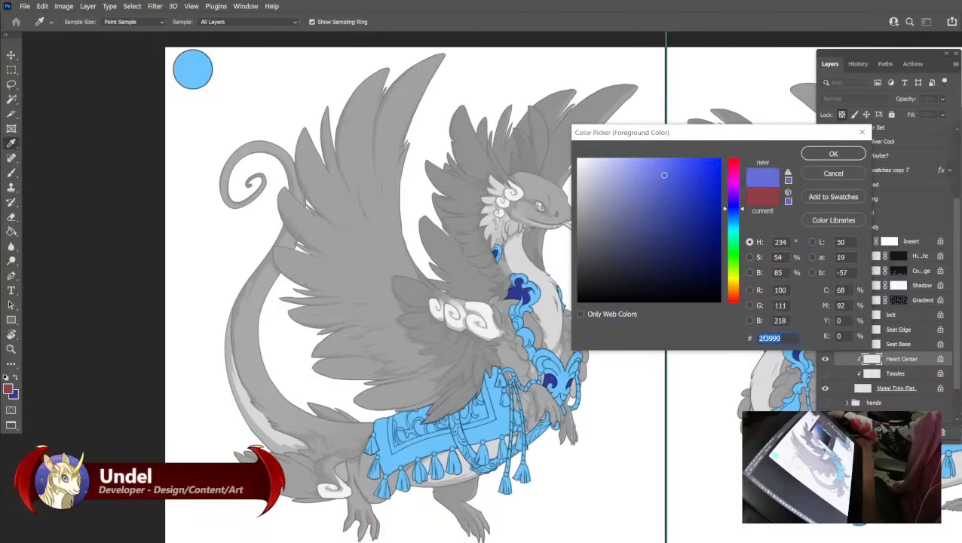
left_click(733, 216)
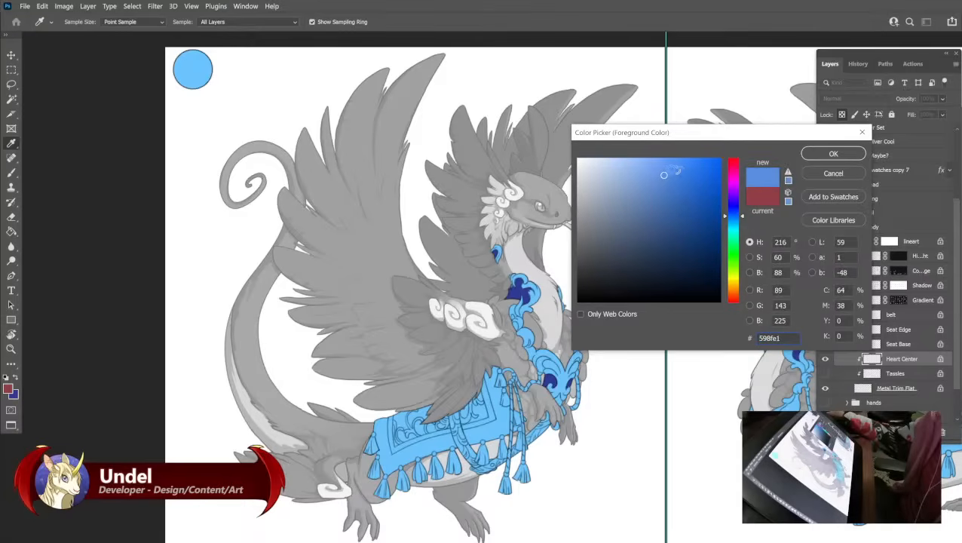
left_click(647, 165)
left_click(506, 370)
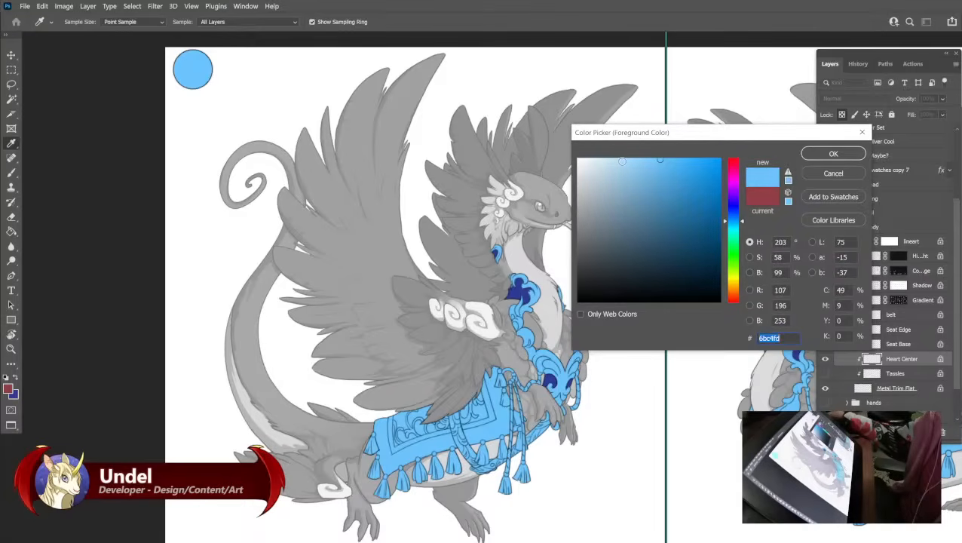
left_click_drag(622, 160, 612, 160)
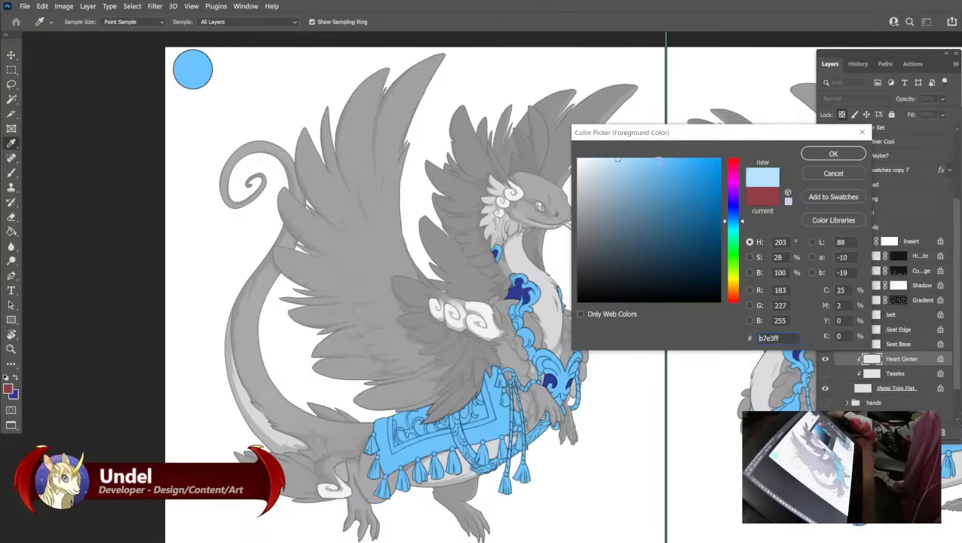
left_click(831, 154)
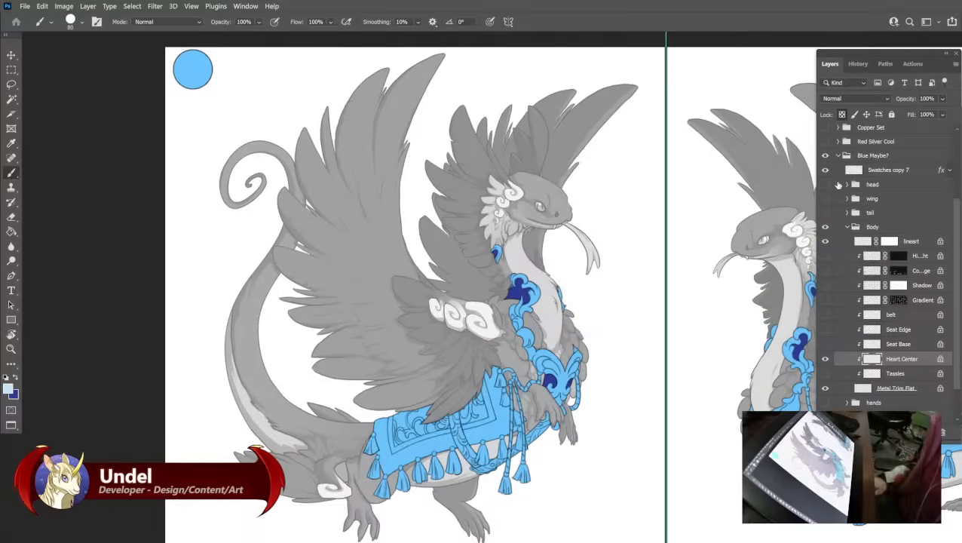
key("alt+shift+BackSpace")
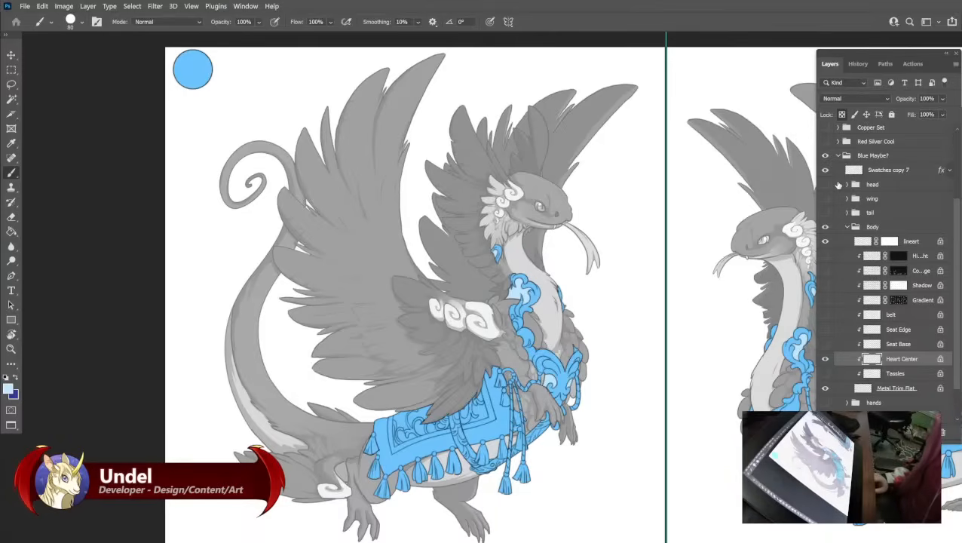
key("ctrl+z")
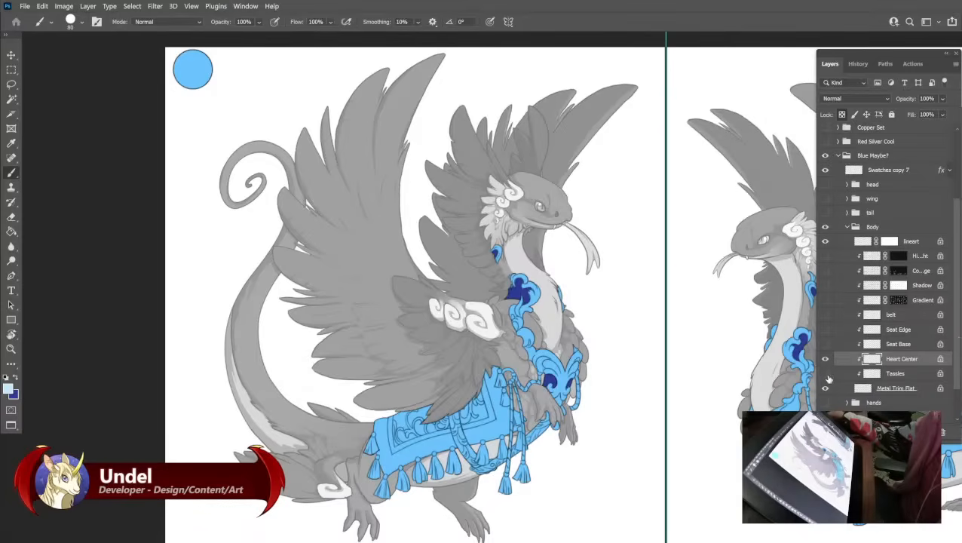
Fill the Tassles layer with medium blue 435bb1 and paint its swatch beside the light blue one on Swatches copy 7.
left_click(910, 373)
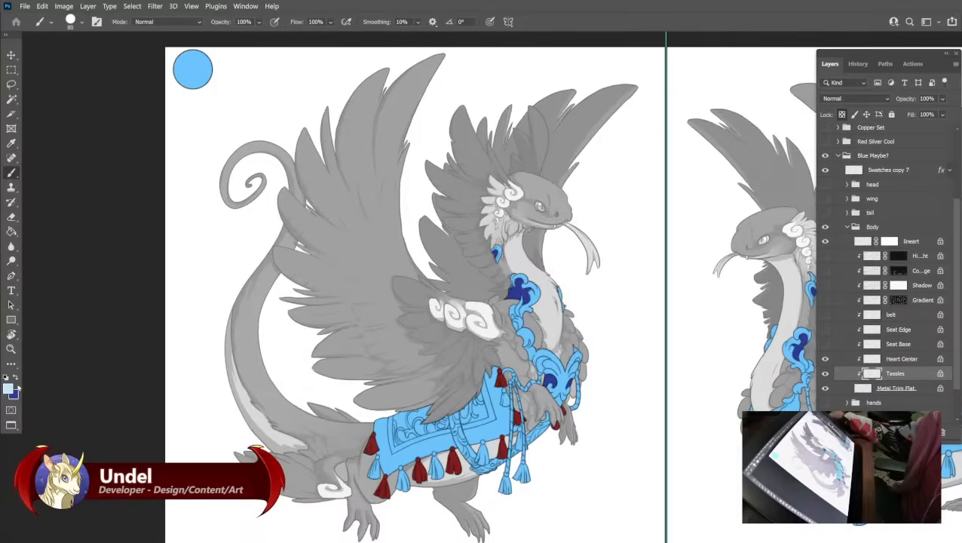
left_click(8, 388)
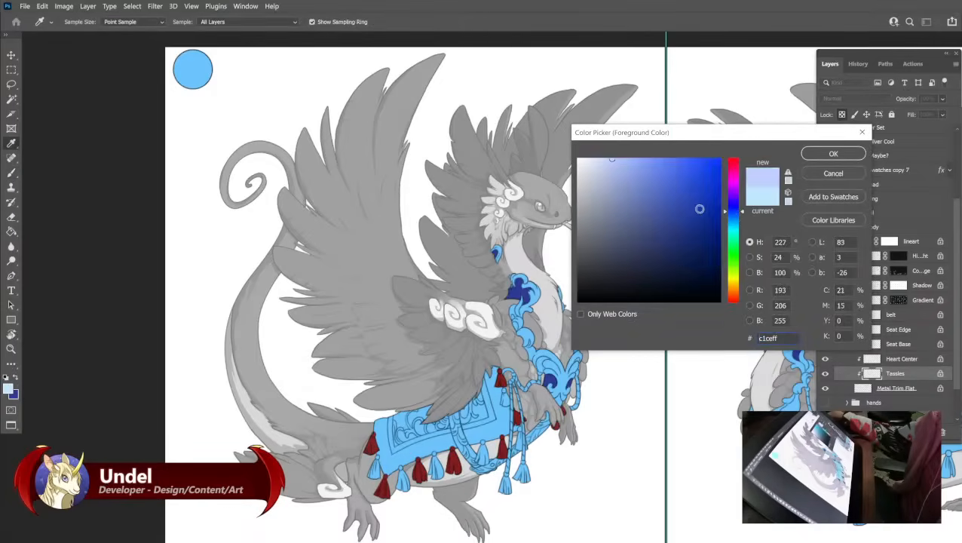
left_click_drag(660, 222, 666, 202)
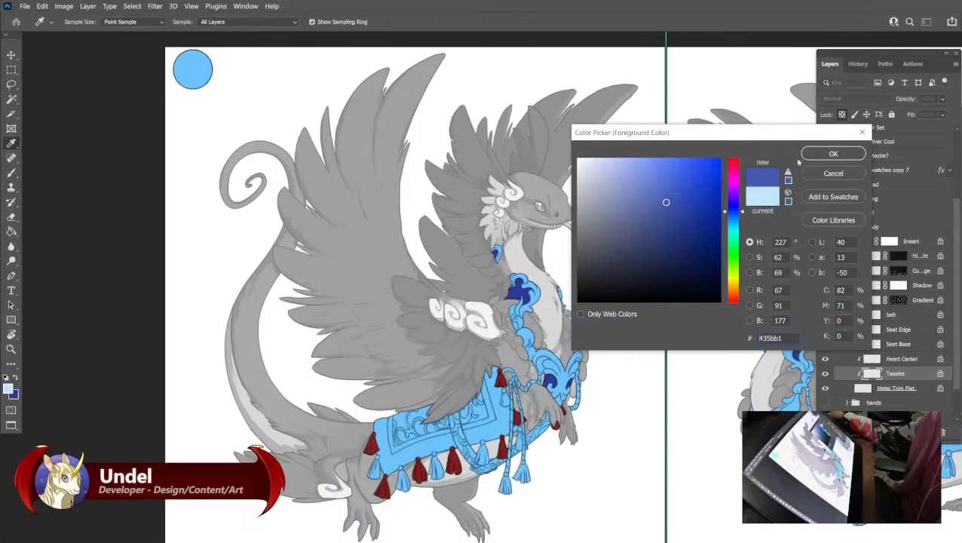
left_click(811, 155)
key("shift+BackSpace")
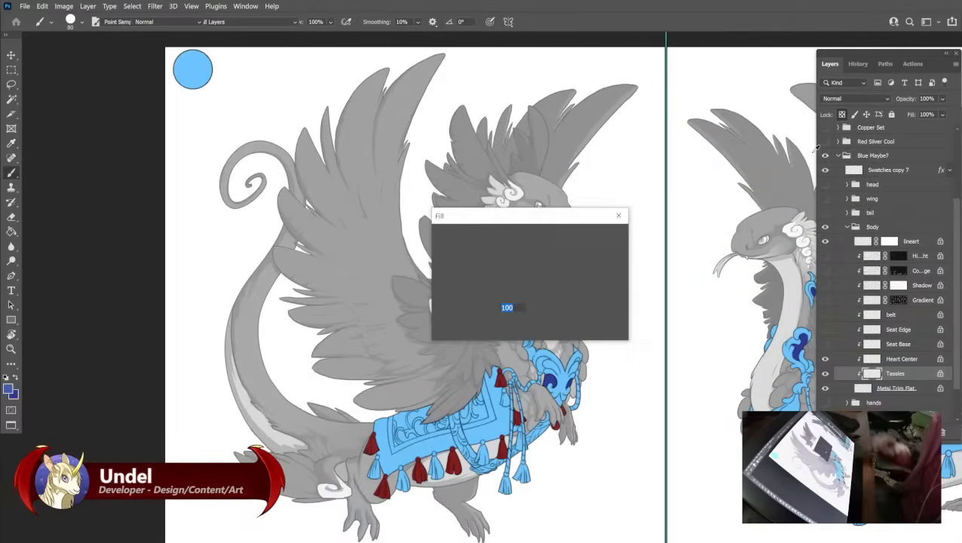
key("Return")
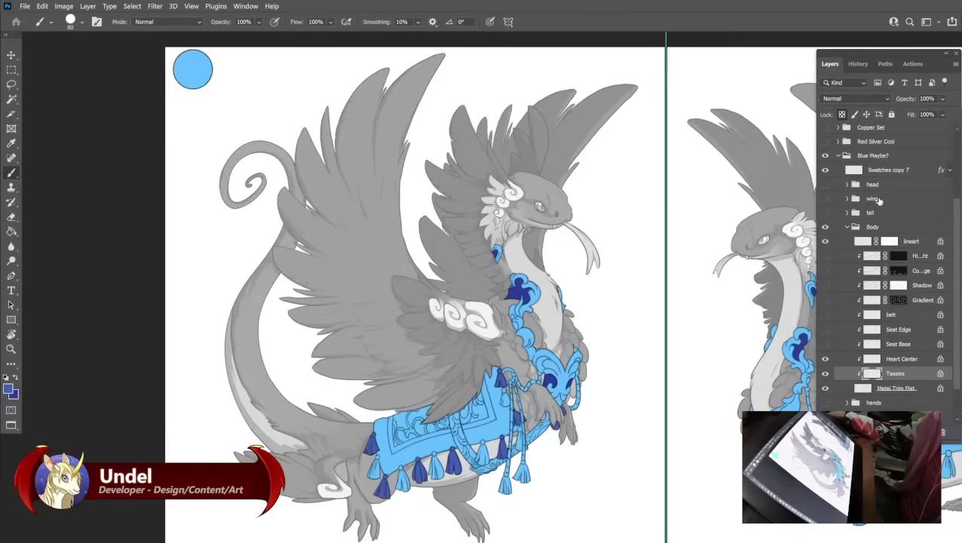
left_click(879, 171)
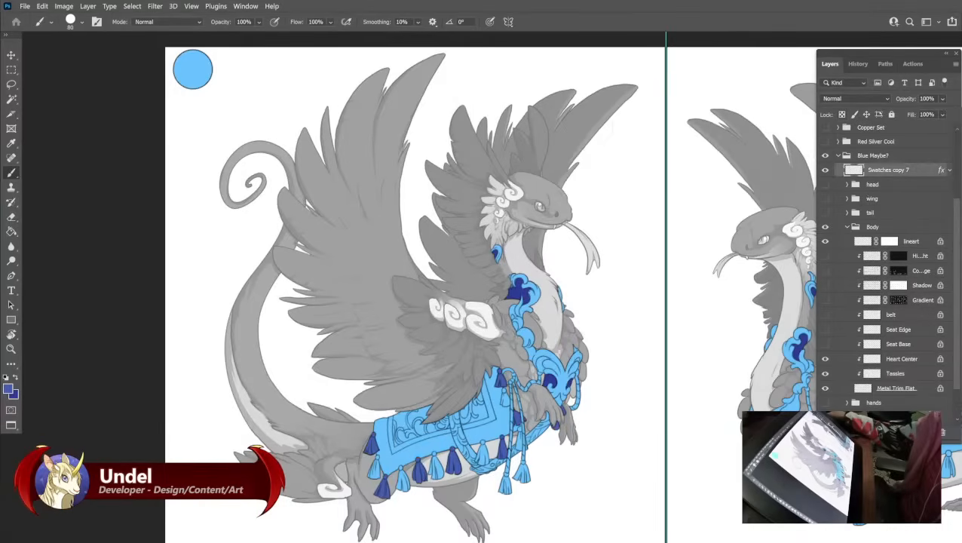
left_click(233, 69)
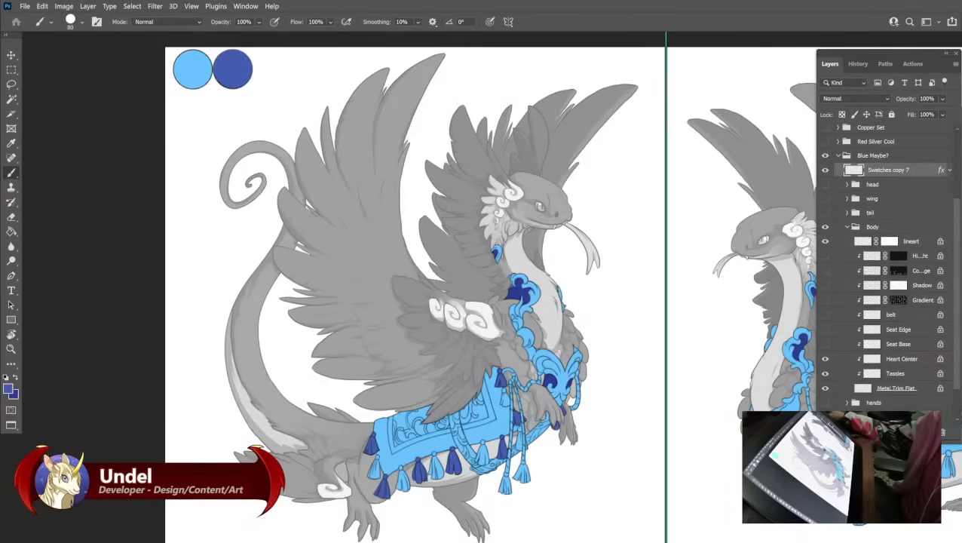
Add the Heart Center's dark blue as a third swatch on Swatches copy 7, right beside the medium blue one.
left_click(897, 356)
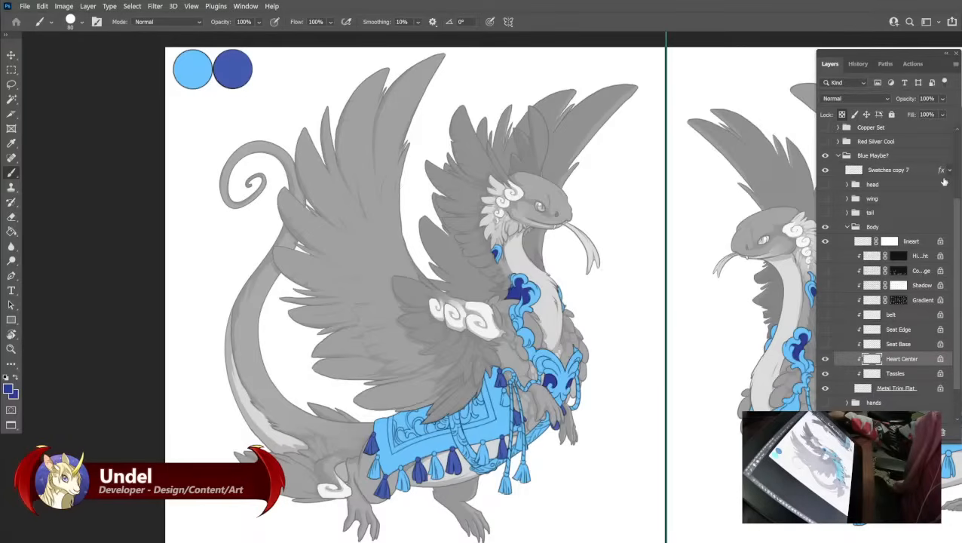
left_click(878, 172)
left_click(273, 69)
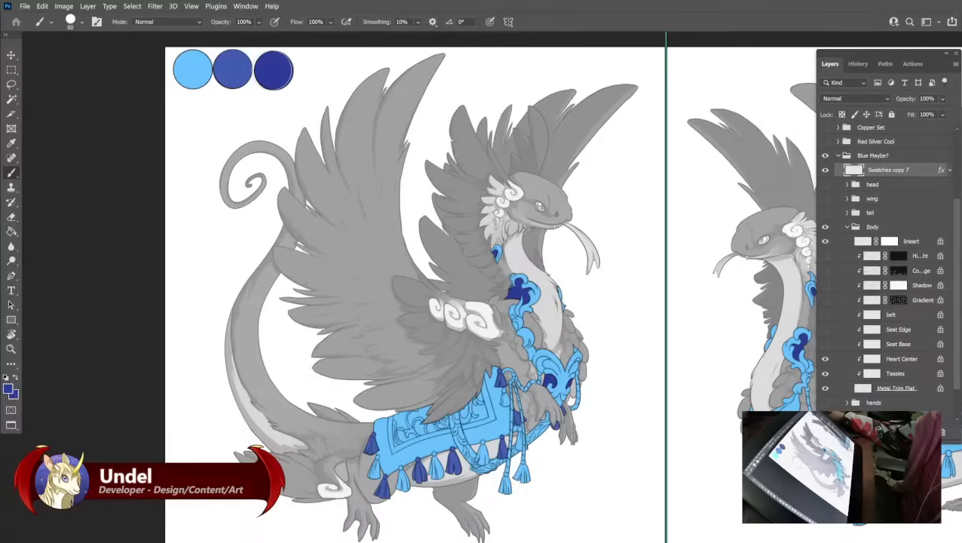
key("ctrl+z")
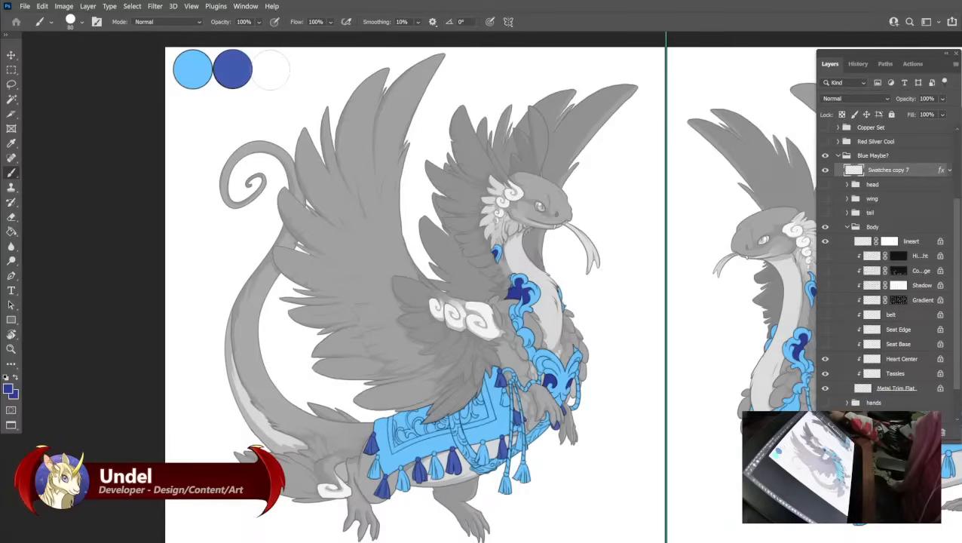
left_click(270, 69)
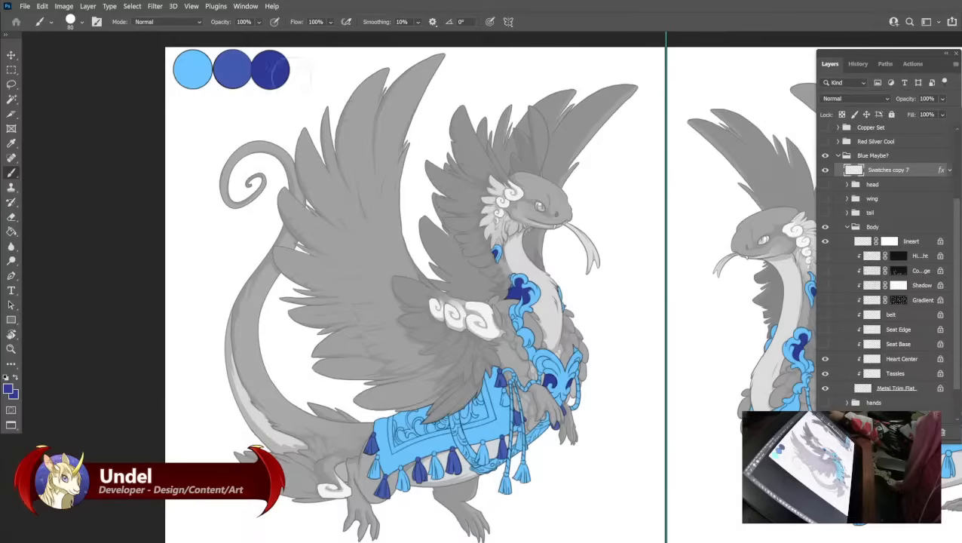
Show the Seat Base layer in the Body group and select it for recoloring.
left_click(824, 343)
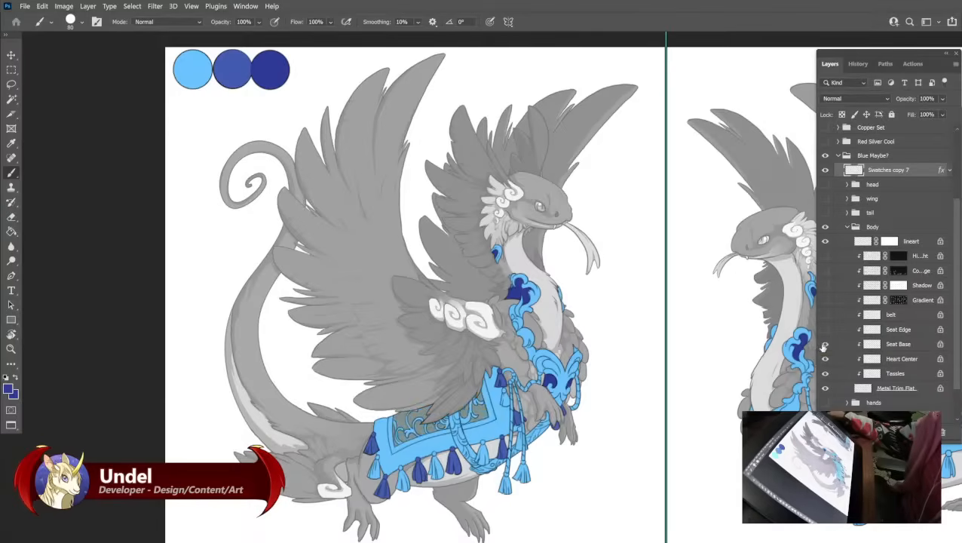
left_click(885, 350)
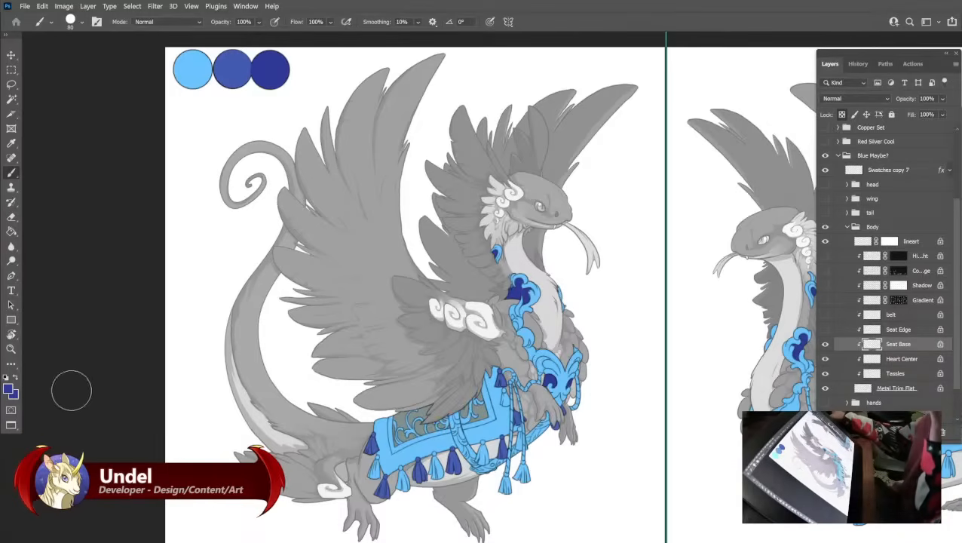
Fill the Seat Base layer with pale blue d4eeff and add a matching dot to the palette on the Swatches copy 7 layer.
left_click(7, 388)
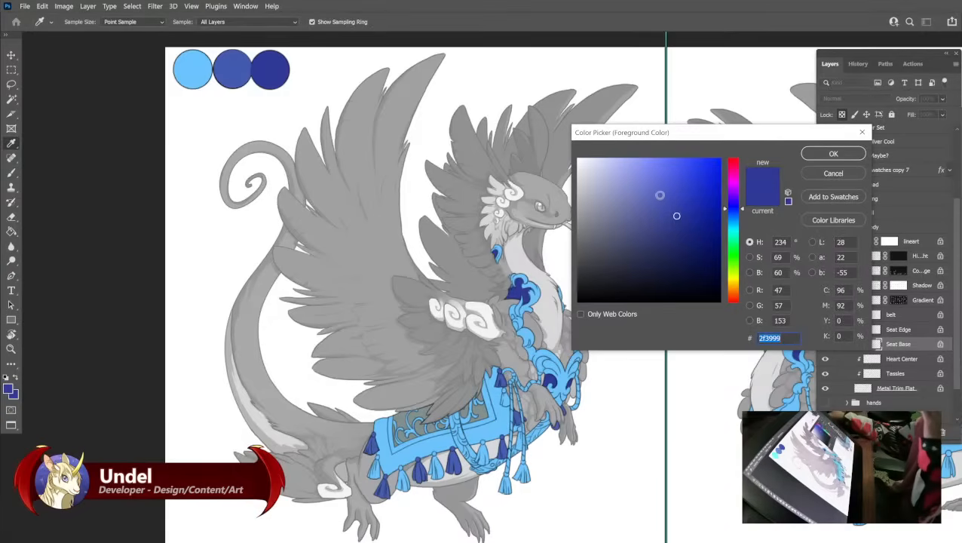
left_click(662, 176)
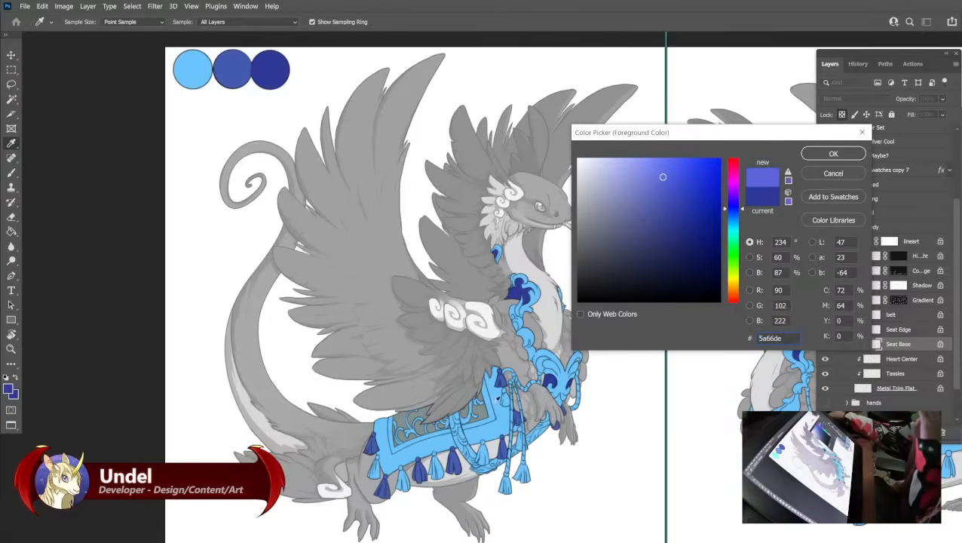
left_click(497, 396)
left_click(601, 159)
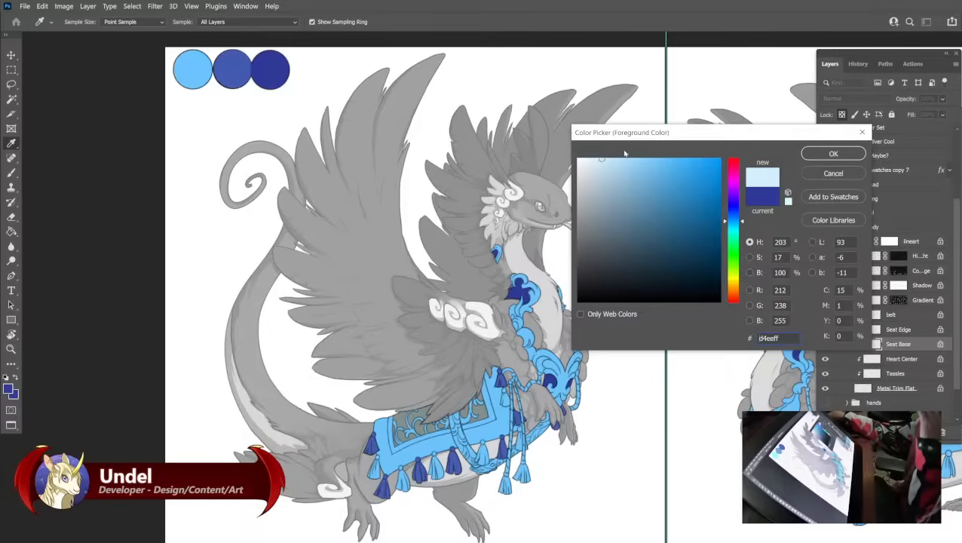
left_click(821, 153)
key("b")
key("shift+BackSpace")
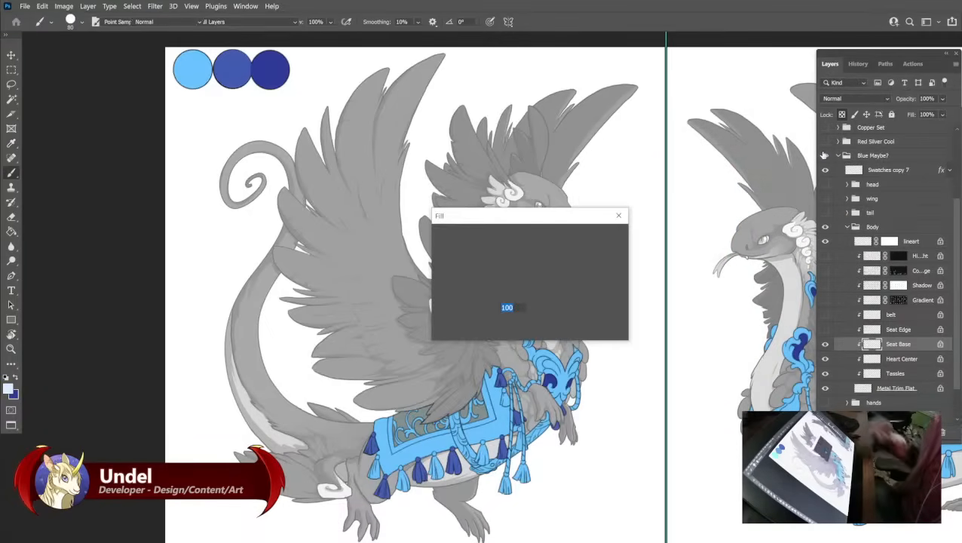
key("Return")
left_click(897, 170)
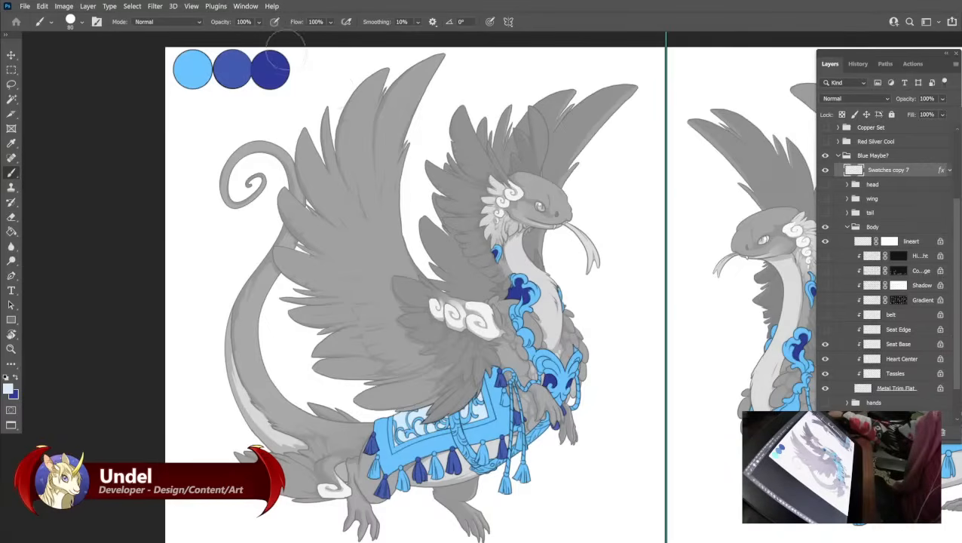
left_click(307, 73)
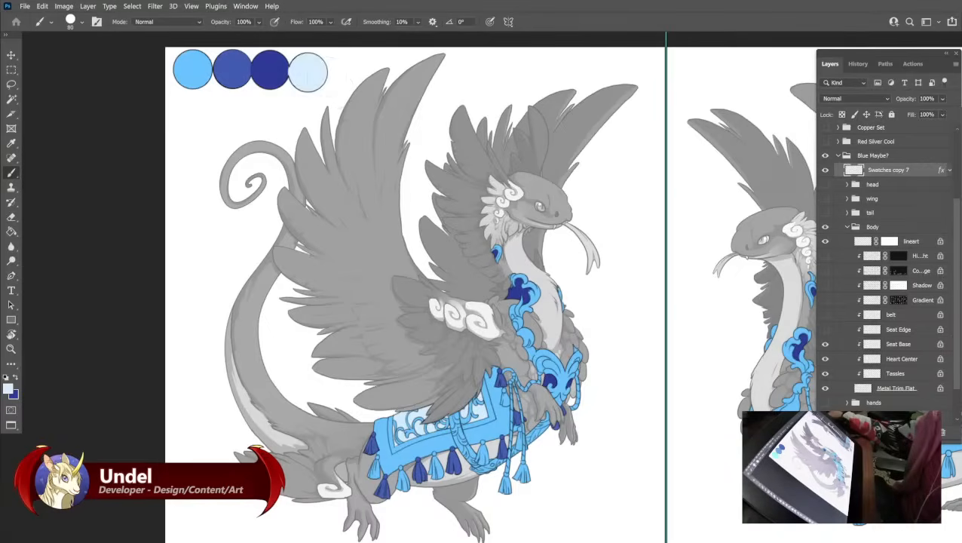
Show the Seat Edge layer, fill it with dark navy 2e325e, and add a matching dot to the swatch row.
left_click(871, 330)
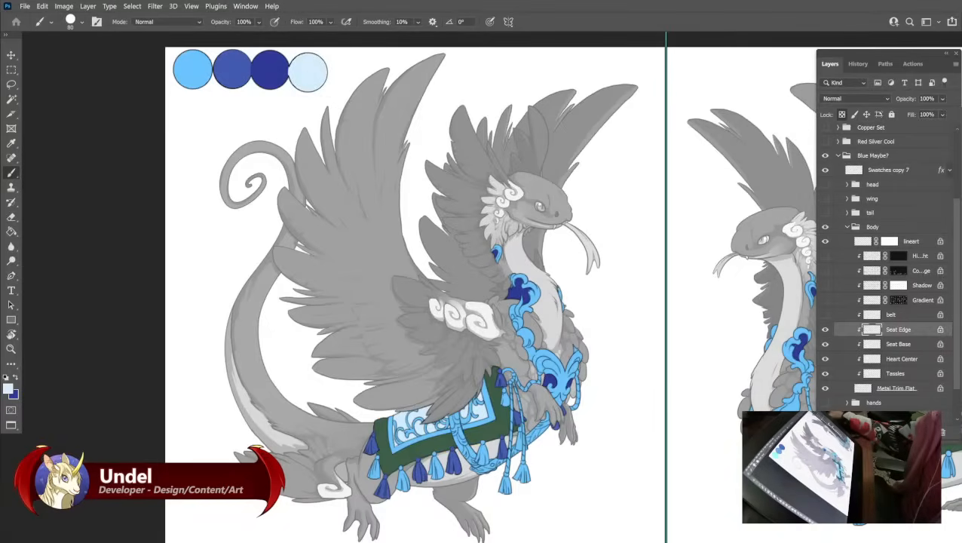
left_click(8, 389)
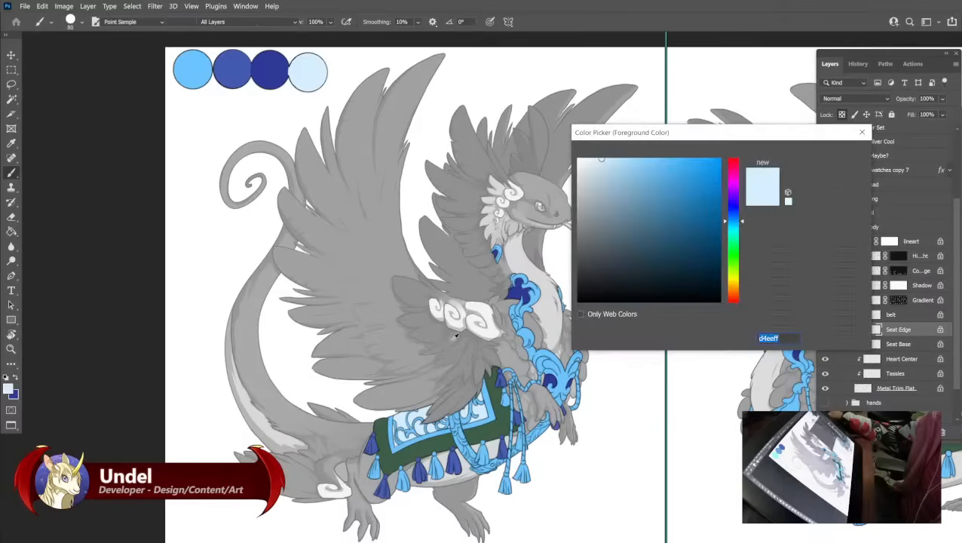
left_click(513, 294)
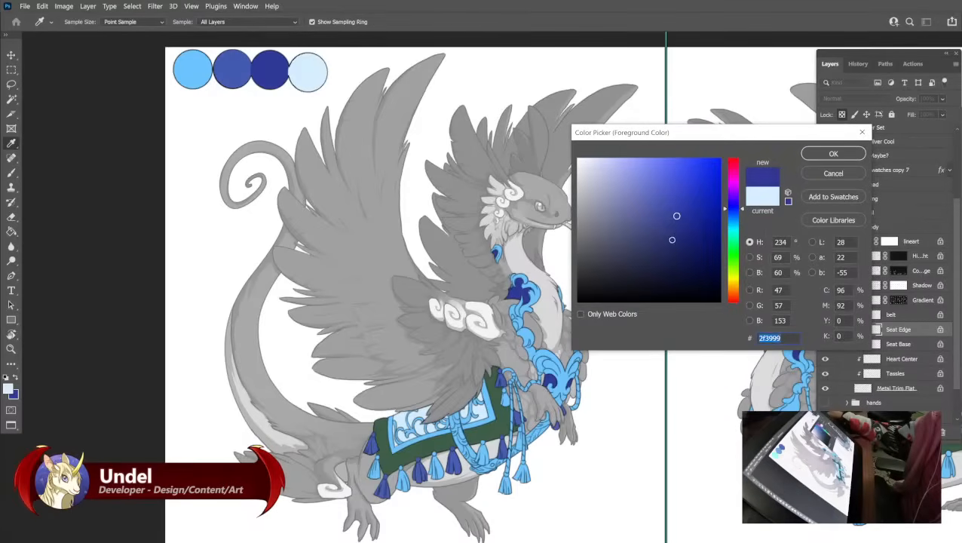
mouse_move(676, 215)
left_mouse_down()
mouse_move(674, 244)
mouse_move(651, 249)
left_mouse_up()
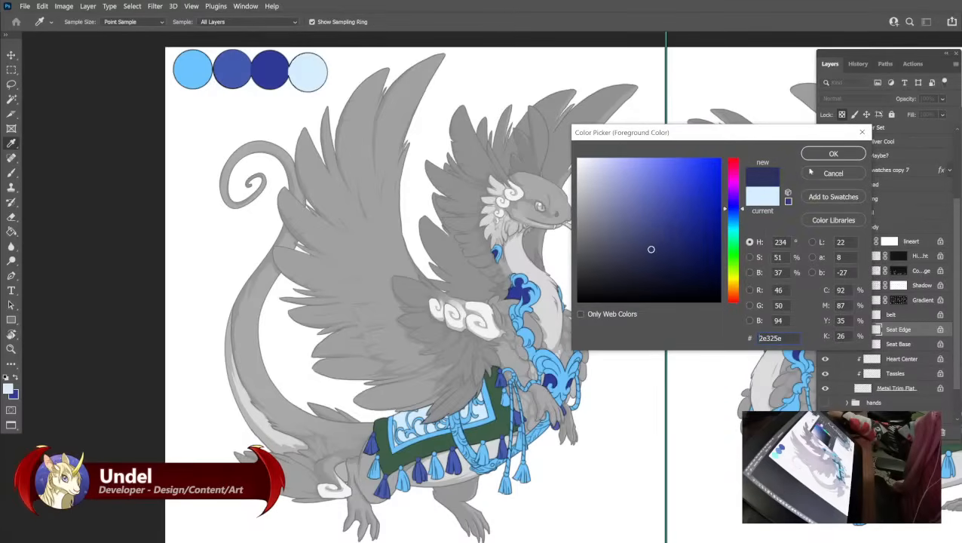
left_click(823, 154)
key("b")
key("shift+F5")
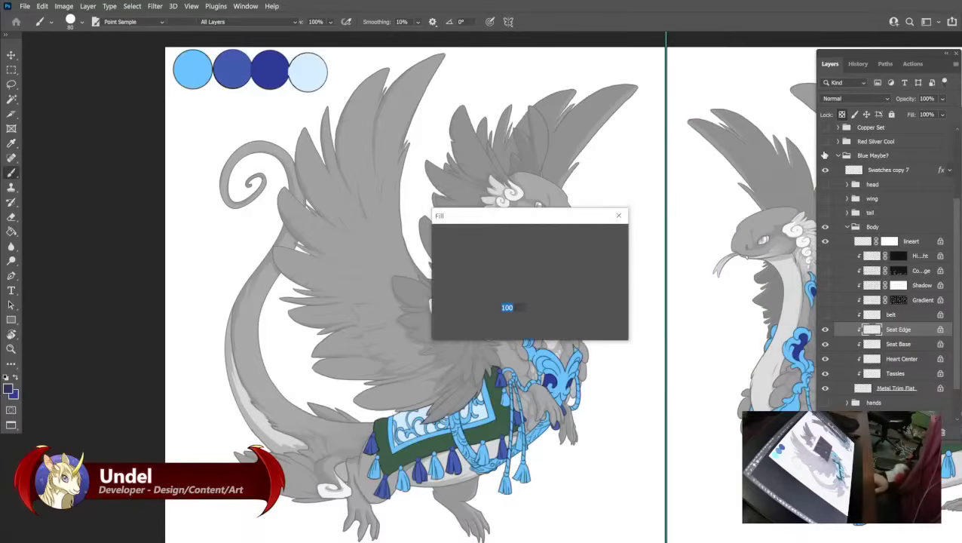
key("Return")
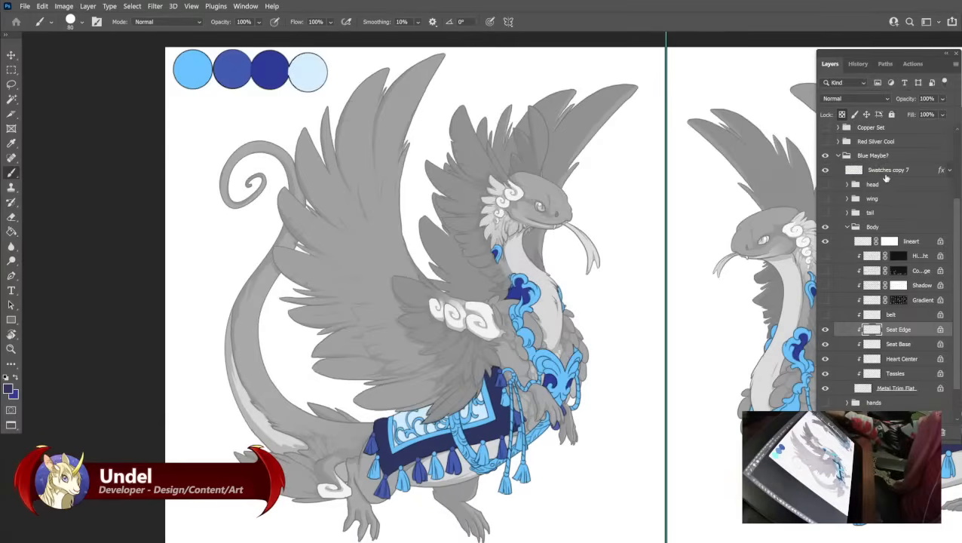
left_click(884, 170)
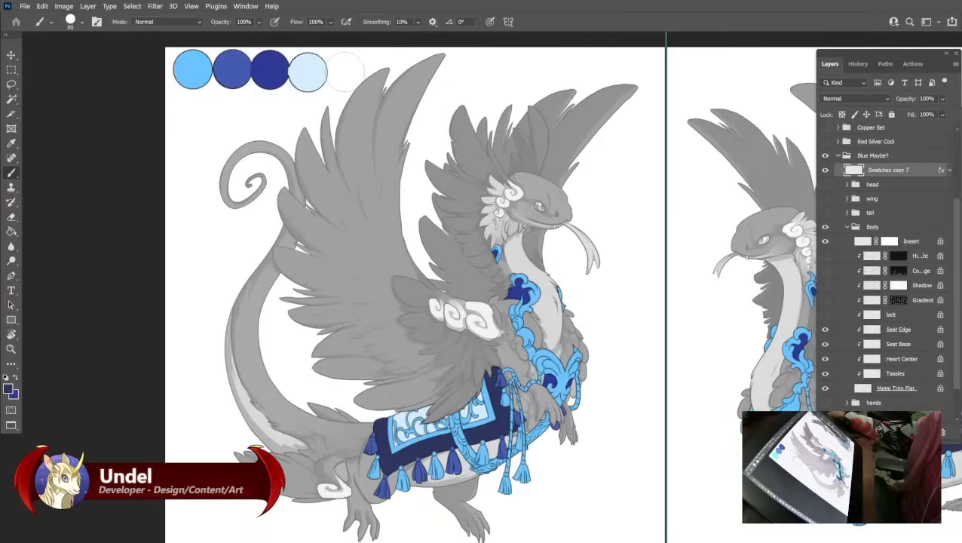
left_click(345, 71)
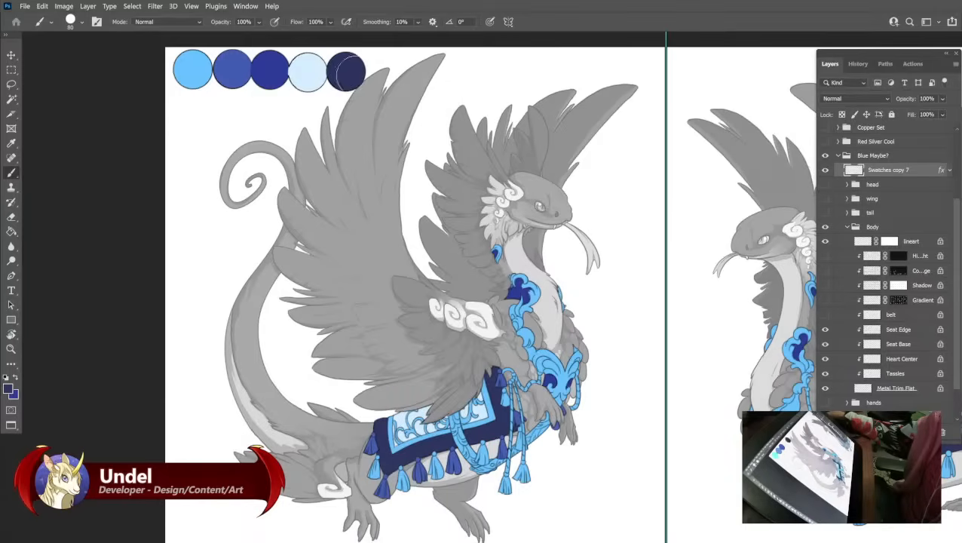
Show the belt layer and fill it with a muted grey-purple.
left_click(825, 315)
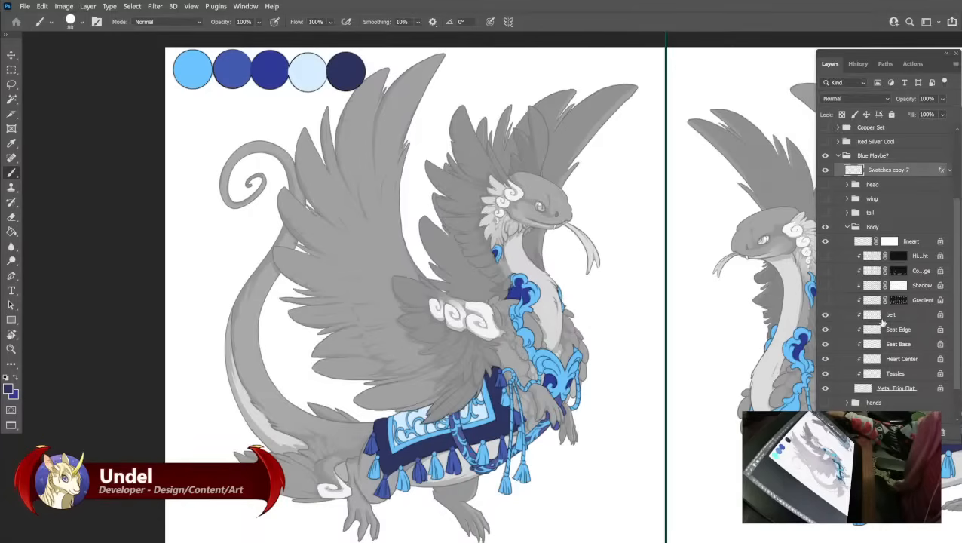
left_click(874, 319)
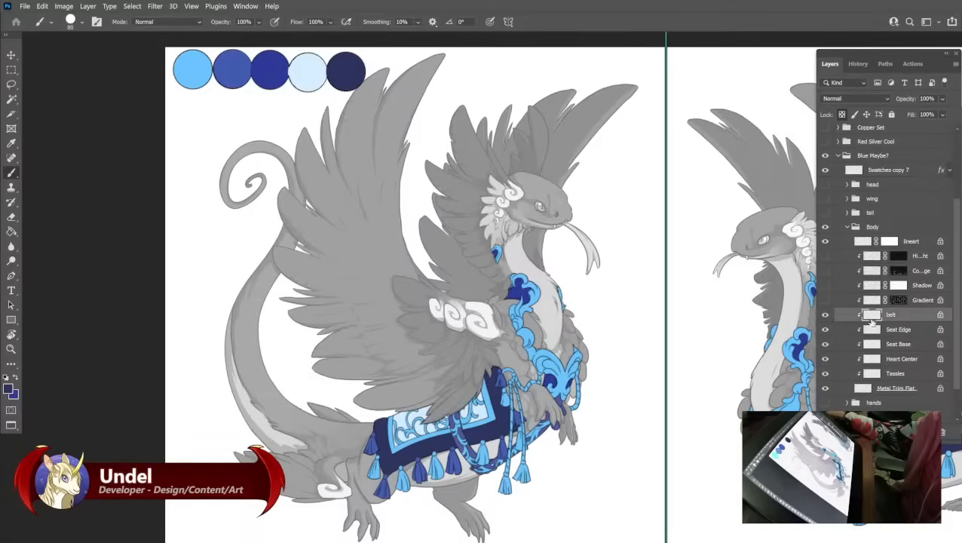
left_click(9, 389)
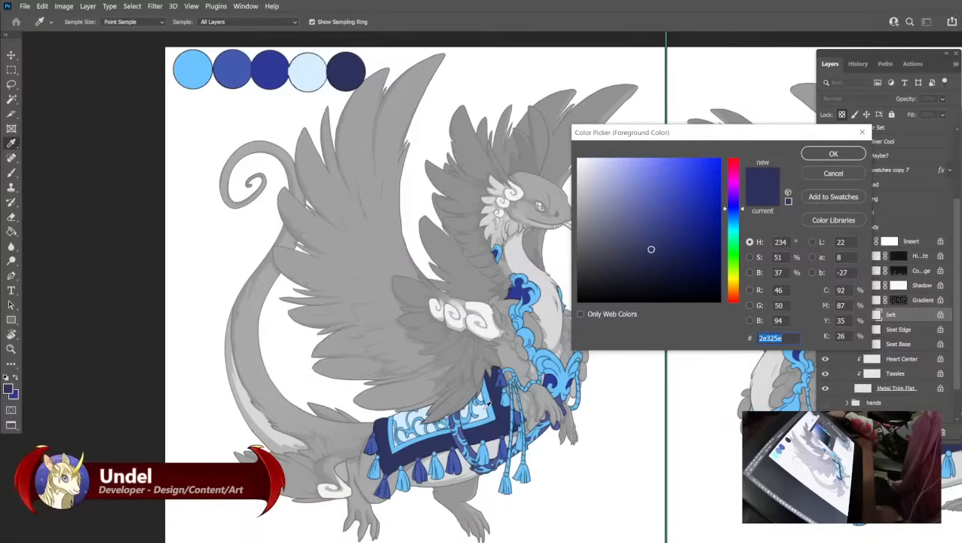
left_click(462, 419)
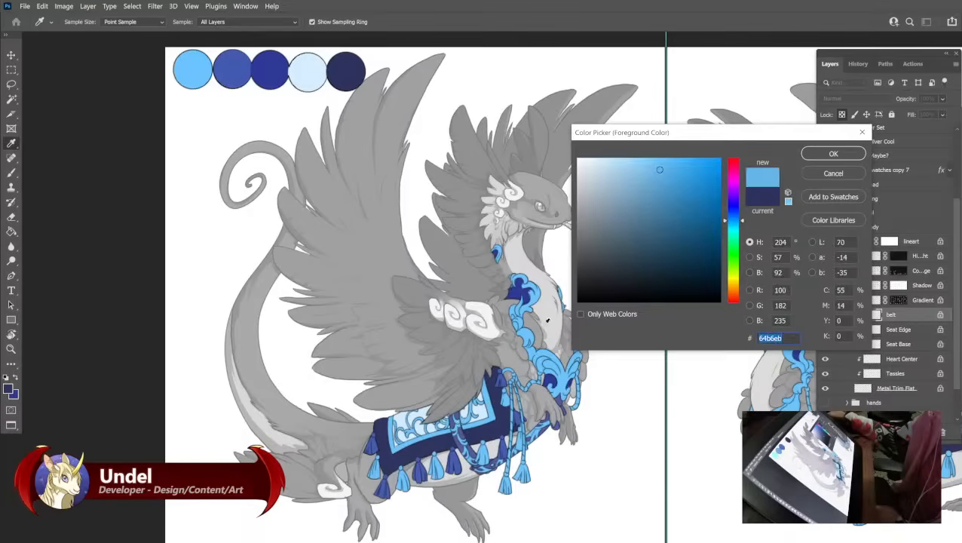
left_click(615, 211)
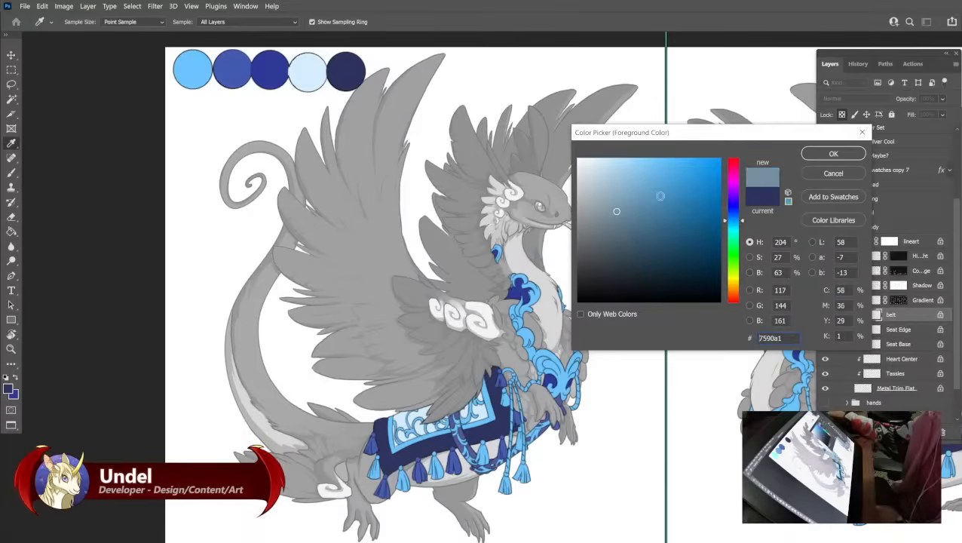
left_click(726, 206)
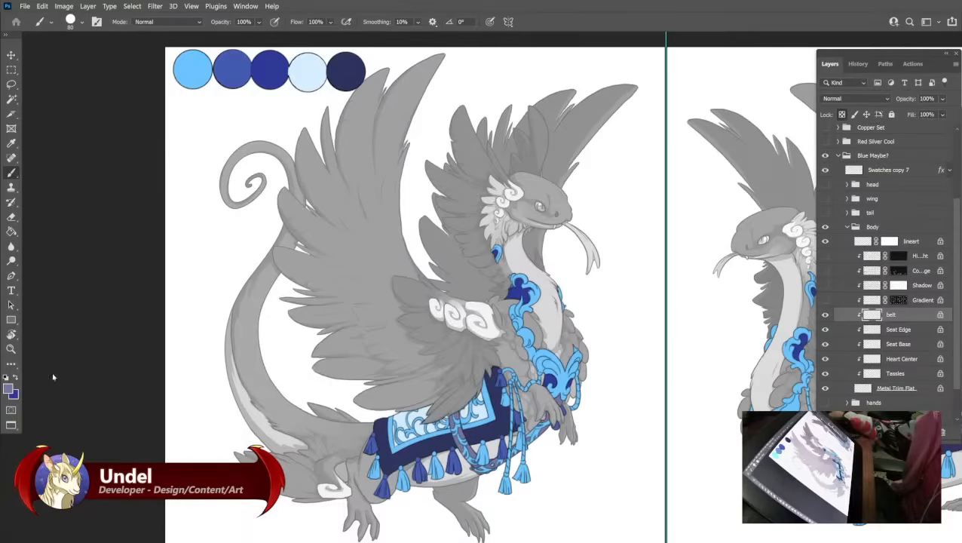
Refill the belt layer with pale lavender cac9e0.
left_click(8, 388)
left_click(592, 176)
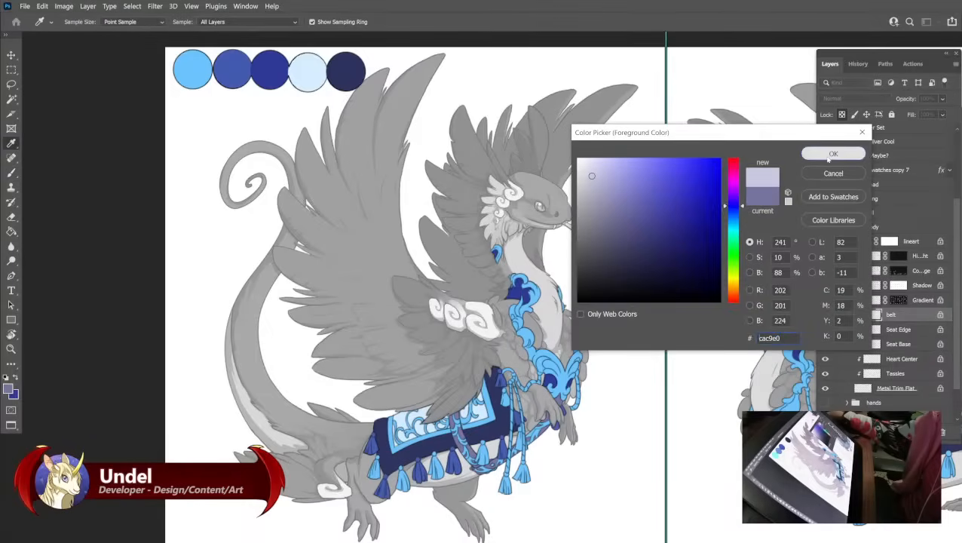
left_click(832, 153)
key("b")
key("shift+BackSpace")
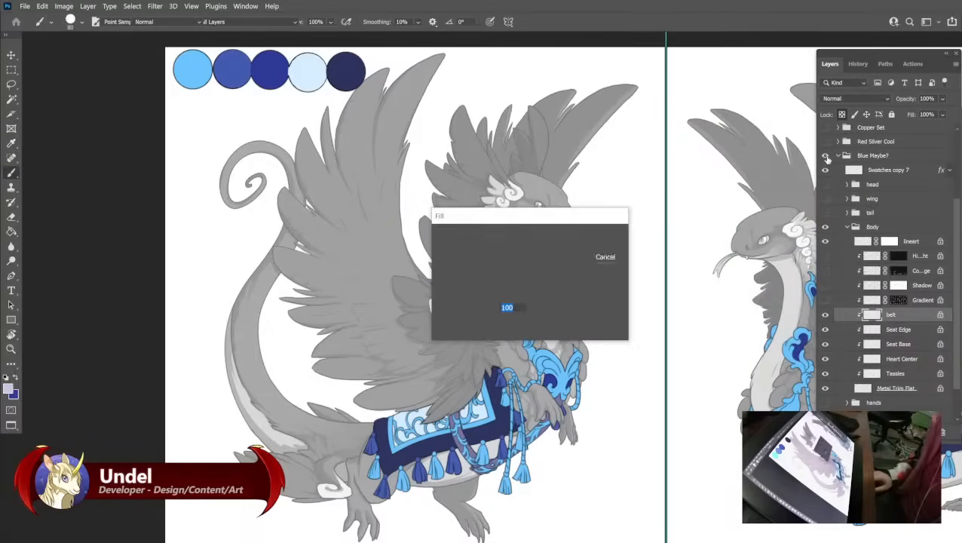
key("Return")
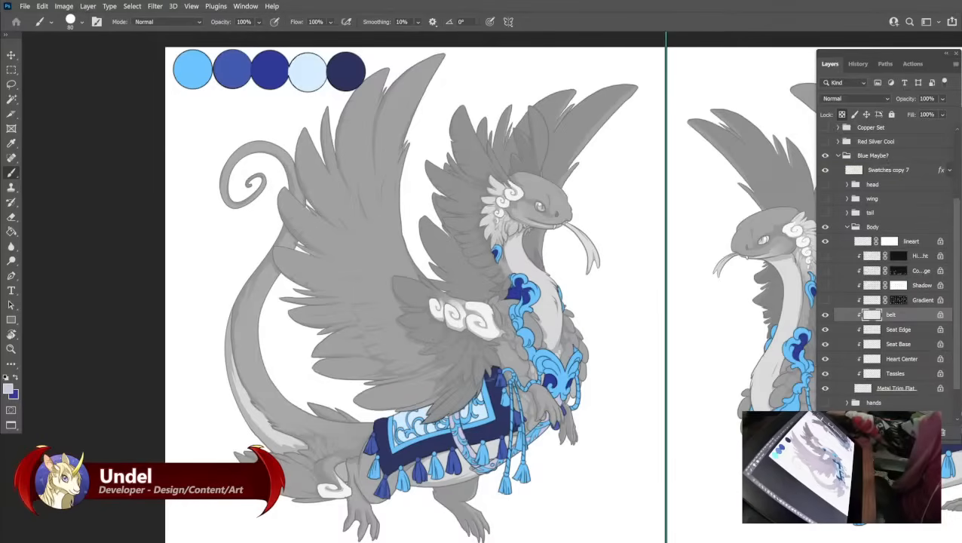
Shift the belt's fill colour to pale blue-grey c9dae0 and refill the layer.
left_click(9, 389)
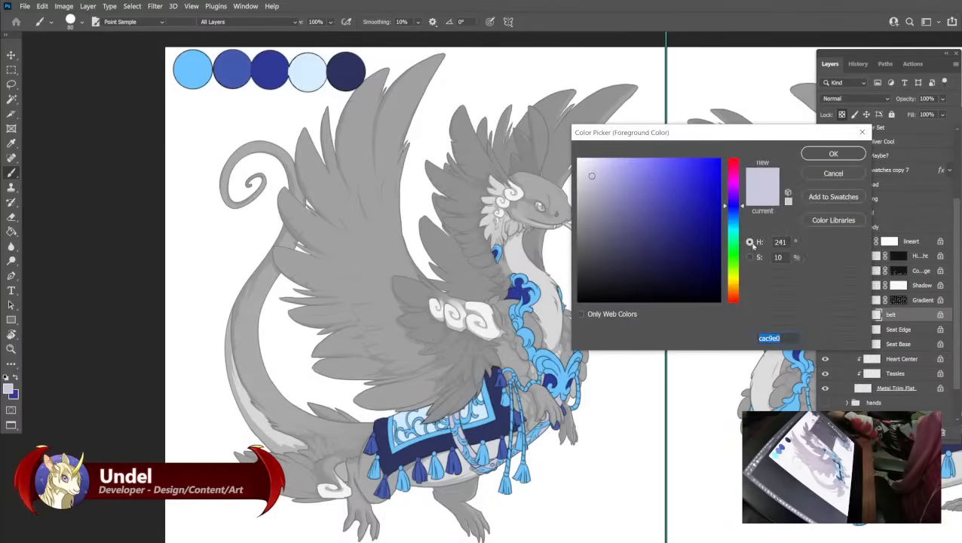
left_click(735, 224)
left_click(822, 153)
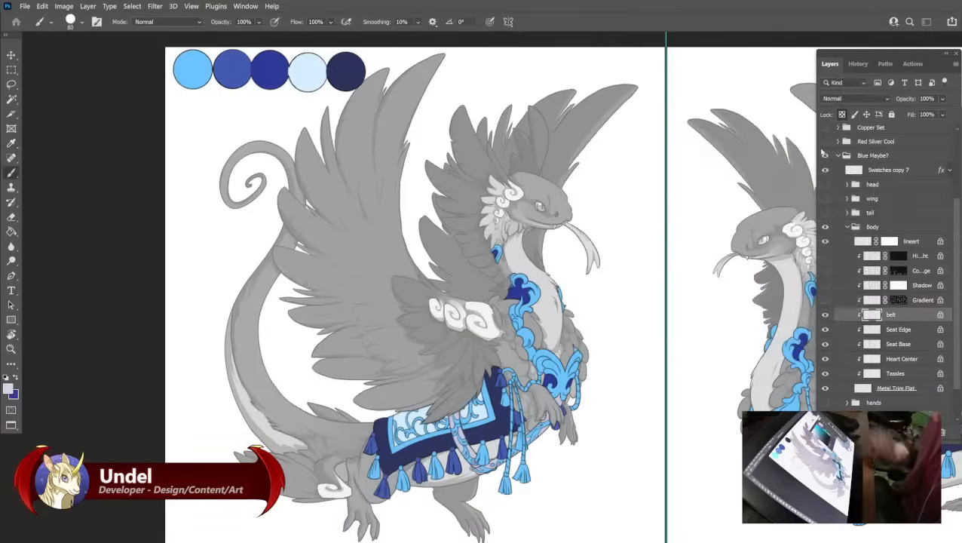
key("shift+F5")
key("Return")
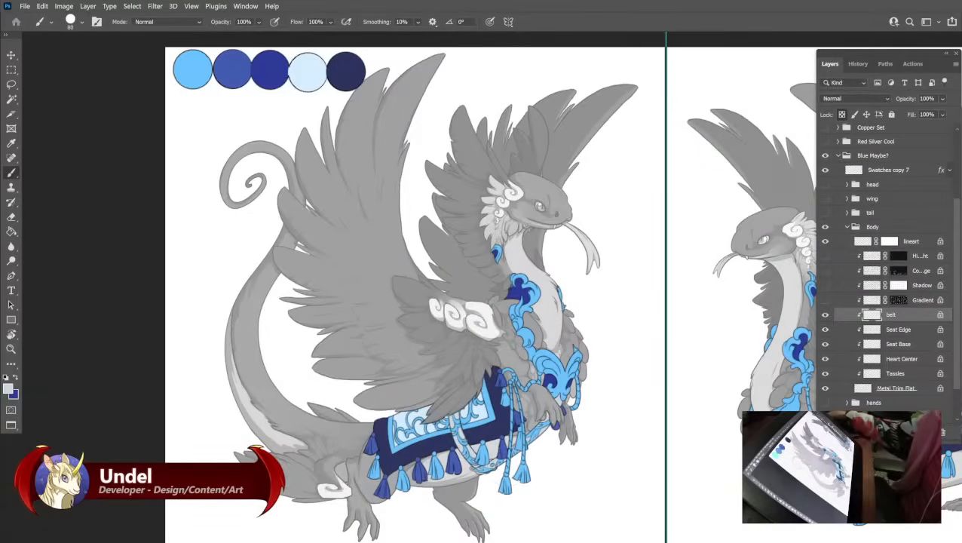
Lighten the belt's fill colour to dfedf1 and add a matching dot to the end of the swatch row.
left_click(9, 389)
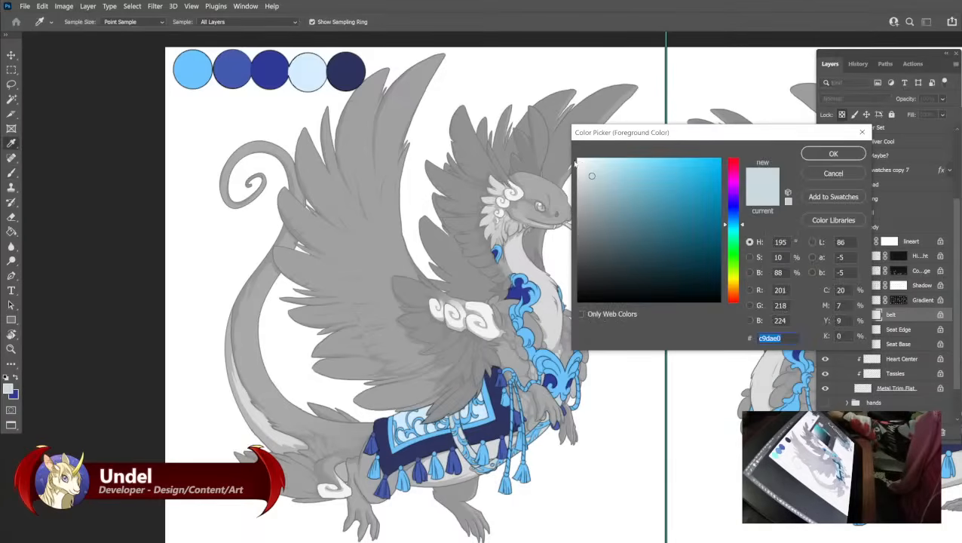
left_click(821, 154)
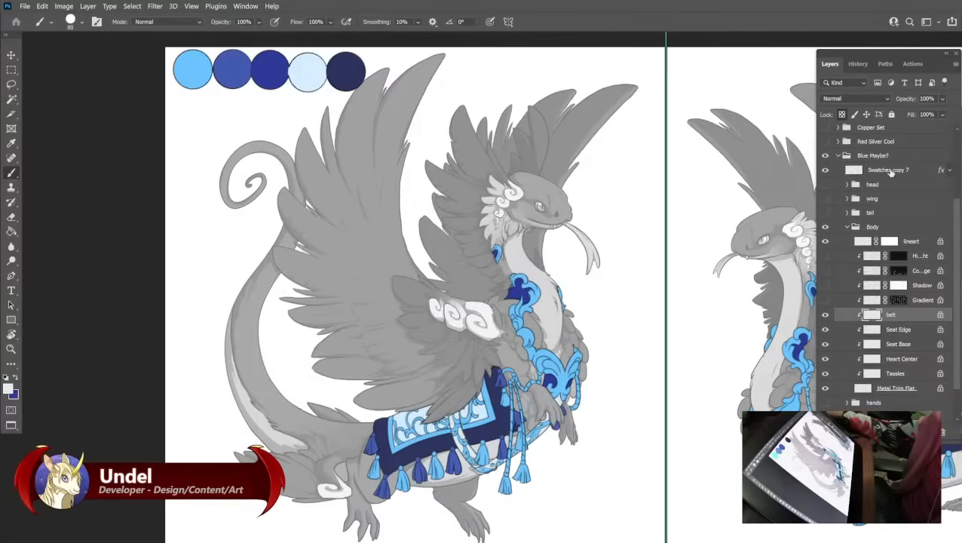
left_click(891, 170)
left_click(382, 71)
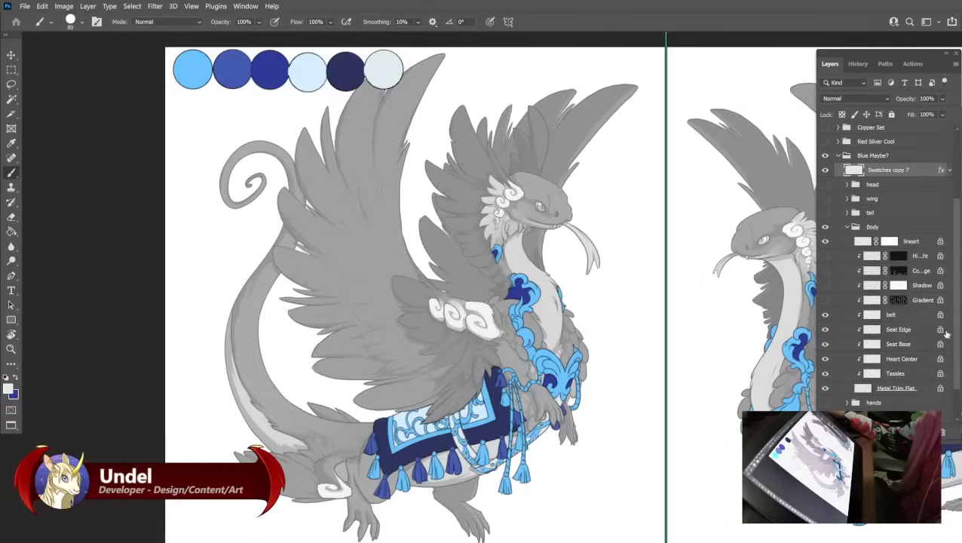
Show the Gradient layer in the Body group and fill it with green 5fb77a.
left_click(826, 300)
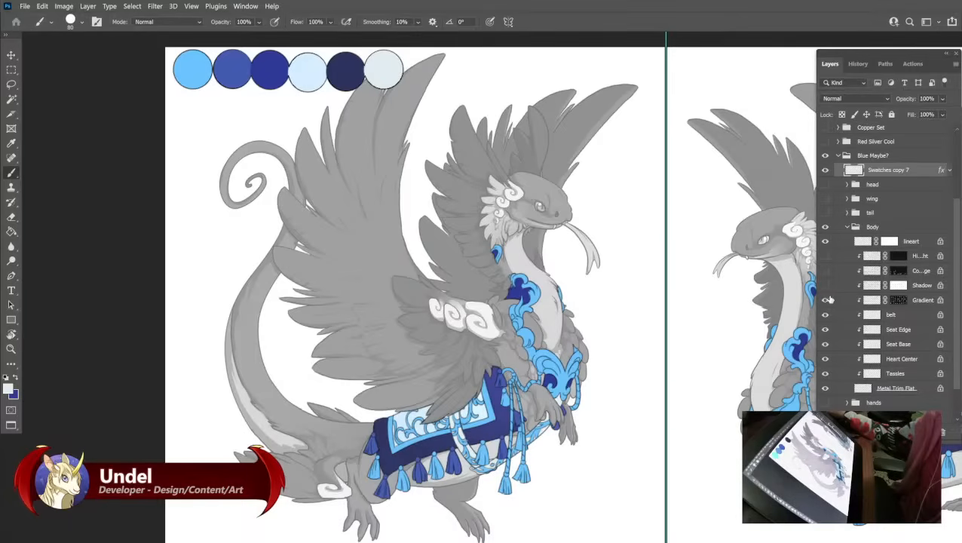
left_click(864, 300)
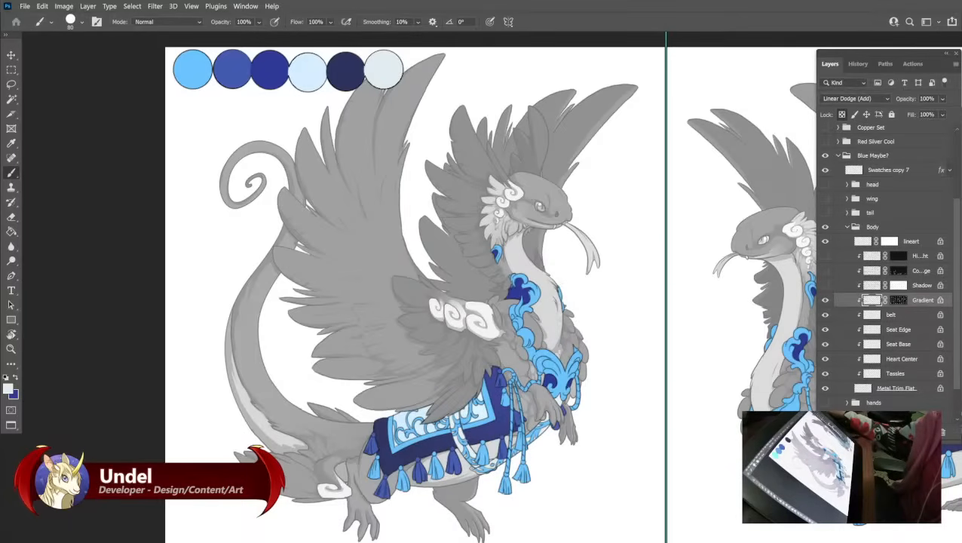
left_click(9, 389)
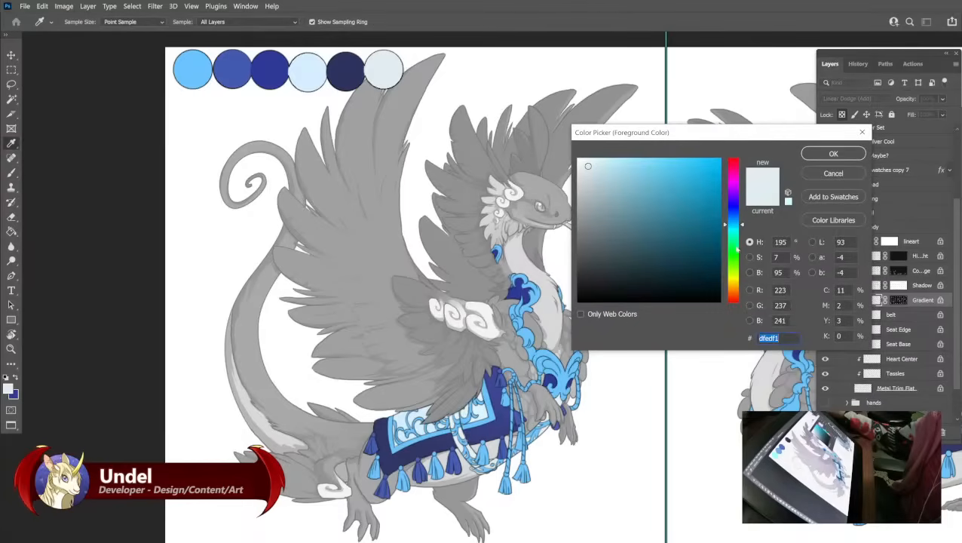
left_click(731, 246)
left_click(647, 199)
left_click(813, 153)
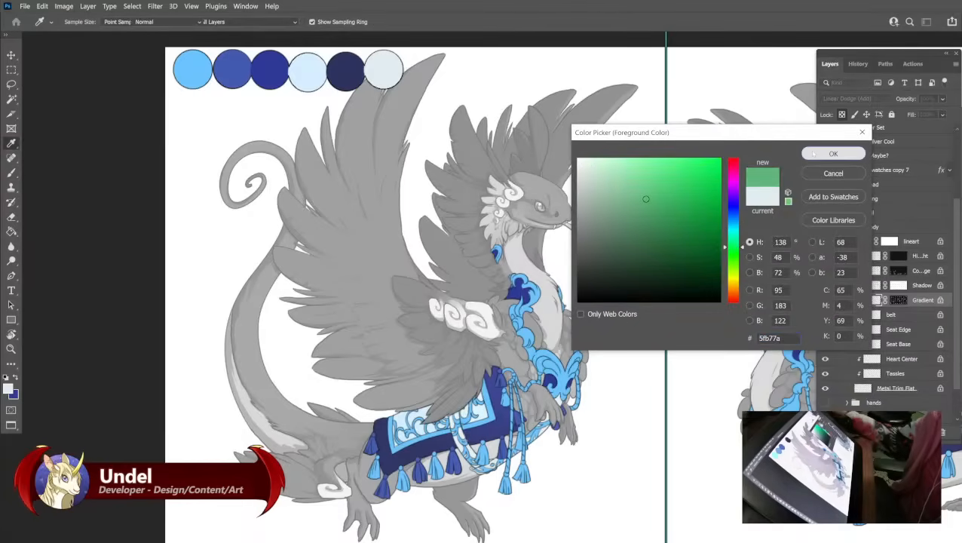
key("shift+F5")
key("Return")
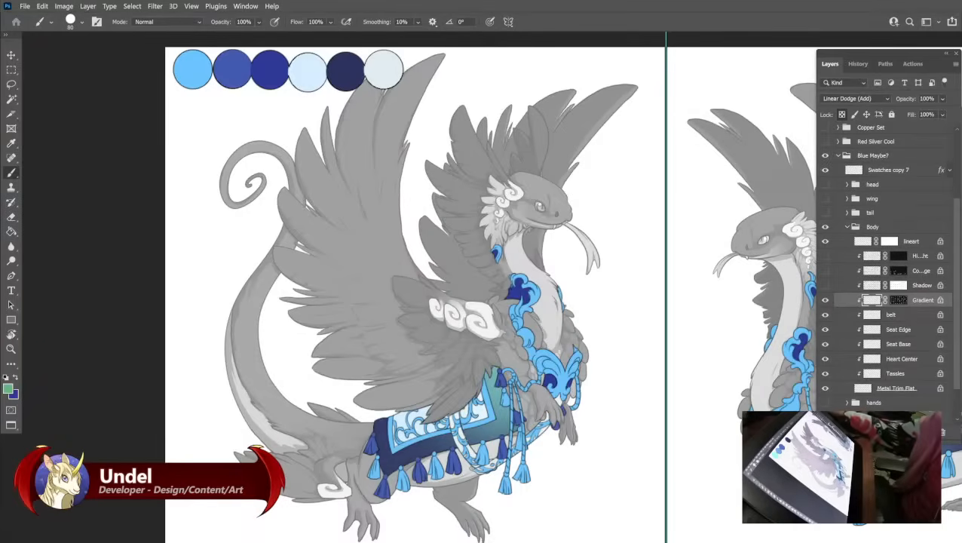
Refill the Gradient layer with purple 955fb7.
left_click(8, 388)
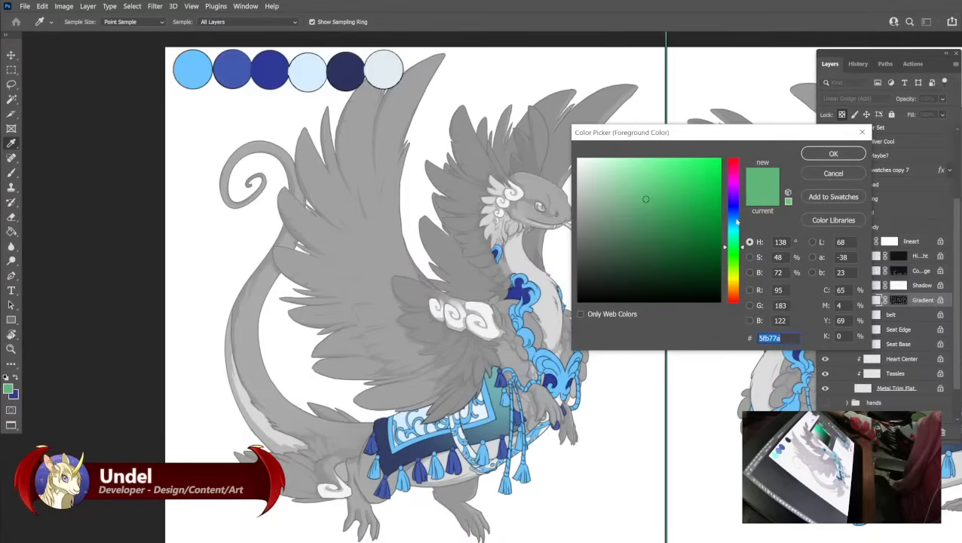
left_click(735, 194)
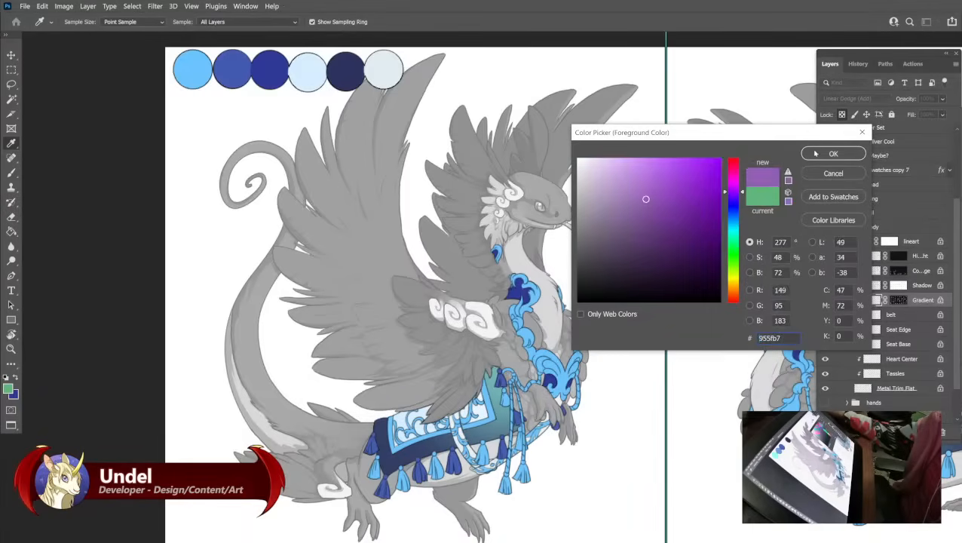
left_click(820, 153)
key("shift+F5")
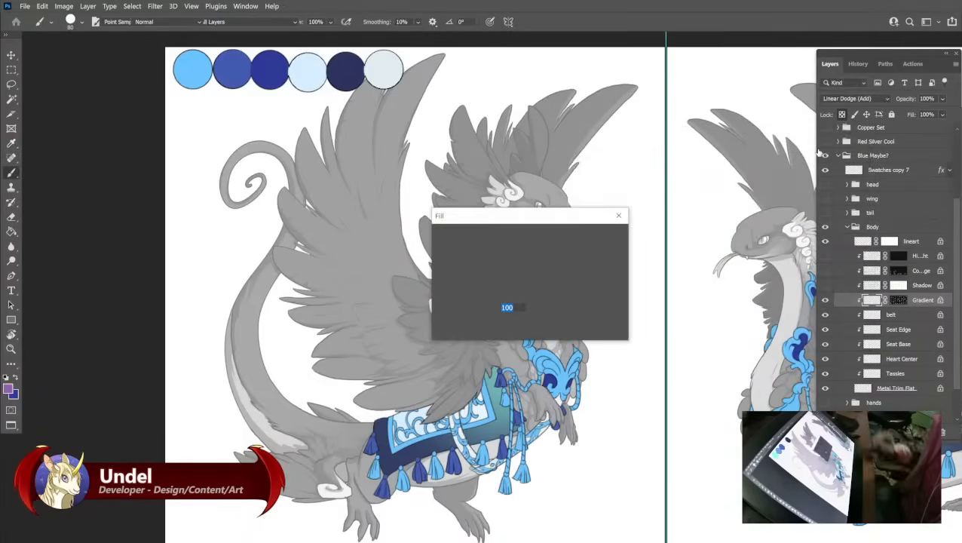
key("Return")
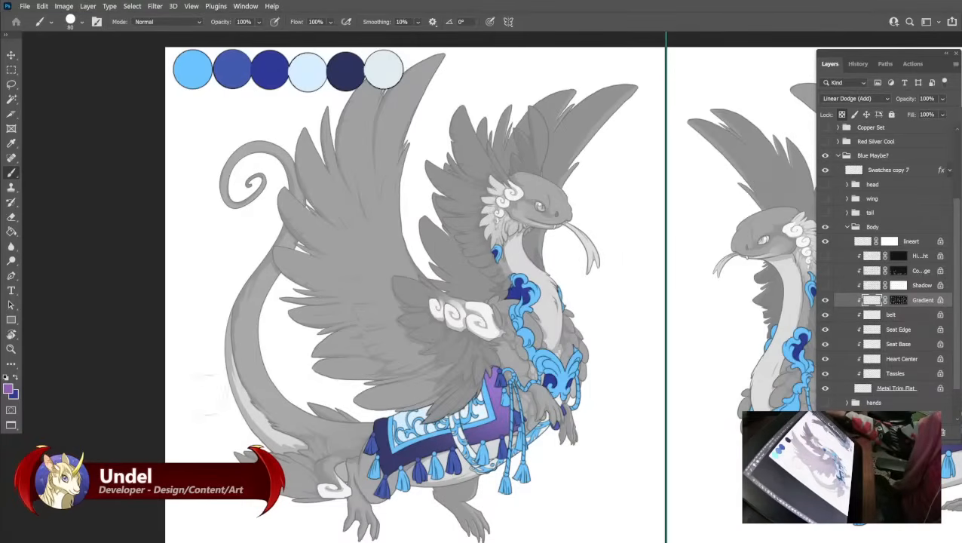
Shift the fill colour's hue to olive yellow b7b45f and refill the Gradient layer.
left_click(9, 388)
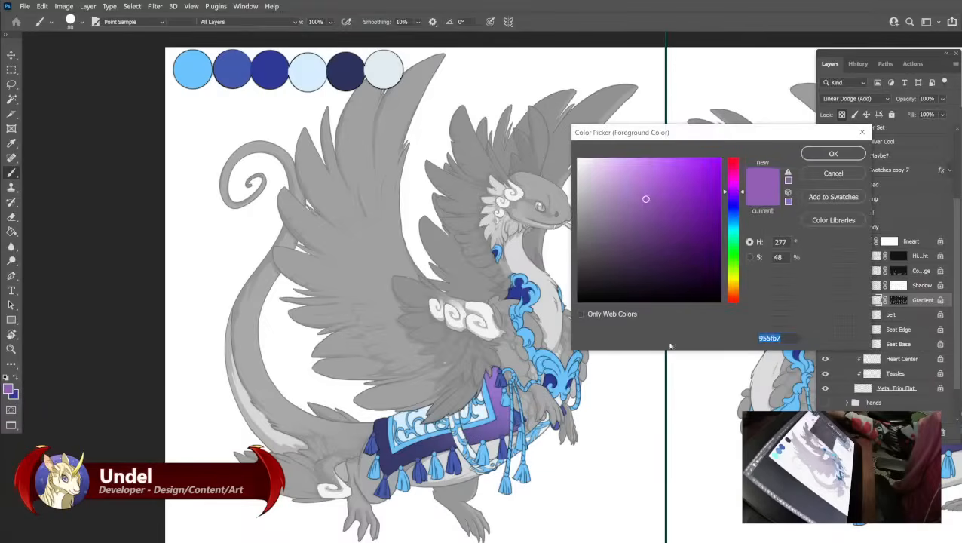
left_click_drag(733, 191, 733, 278)
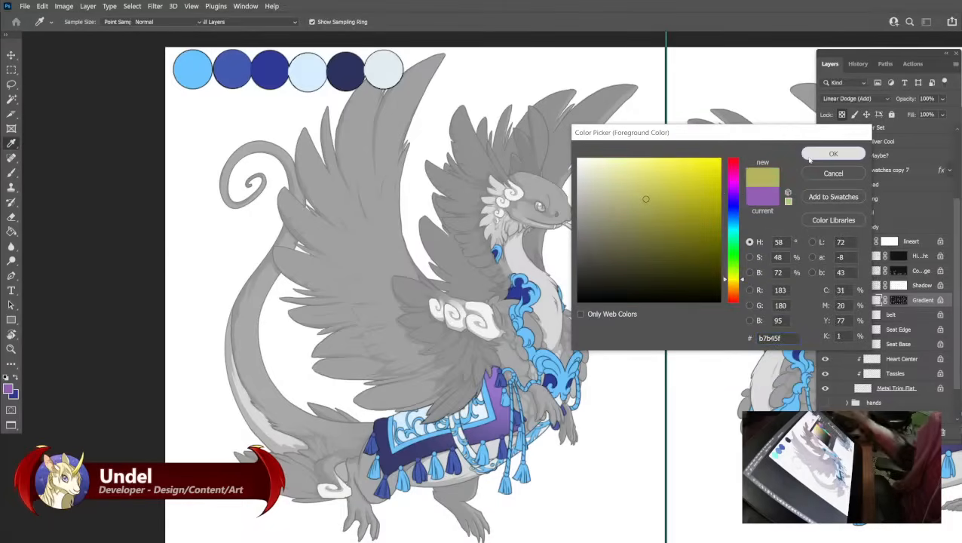
left_click(830, 154)
key("alt+BackSpace")
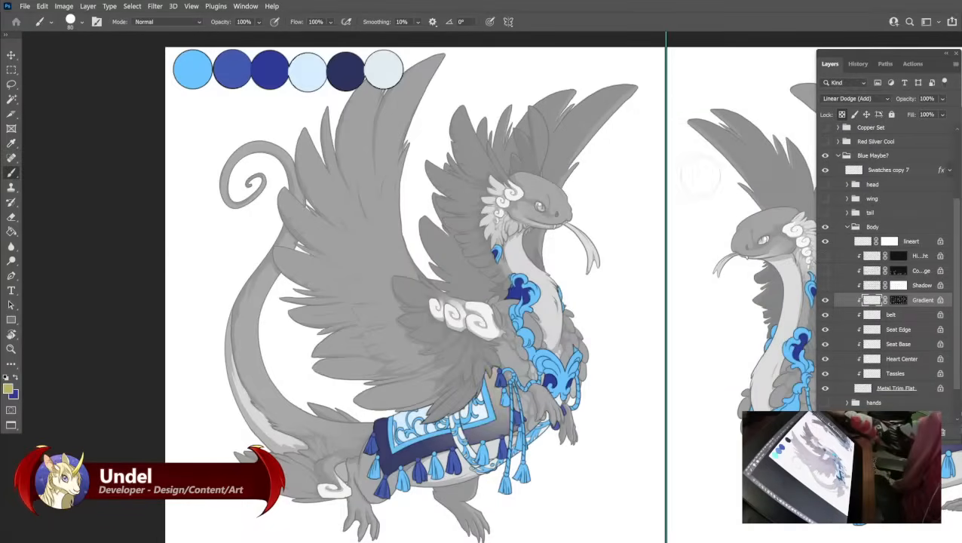
Lighten the fill colour, shift its hue to pale periwinkle blue b2bee1, and refill the Gradient layer.
left_click(8, 389)
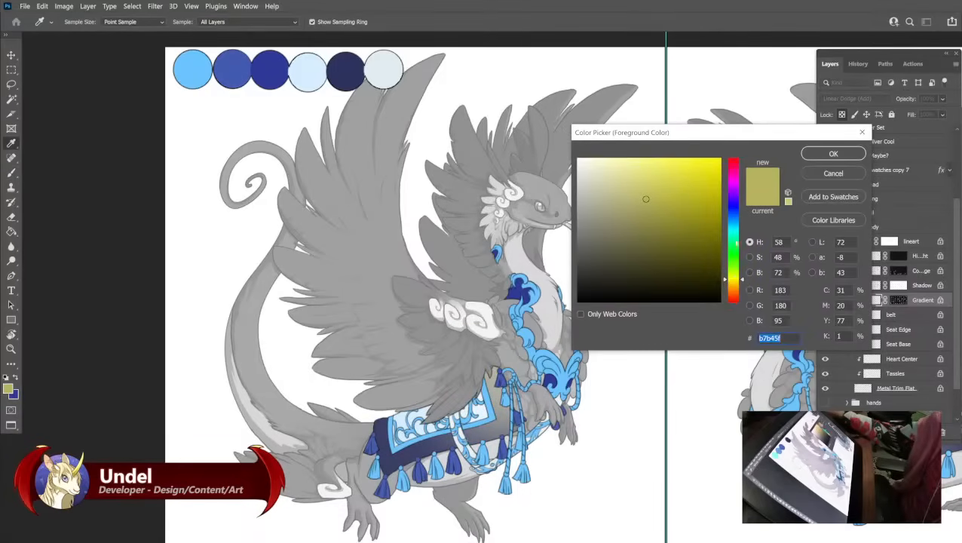
left_click(607, 175)
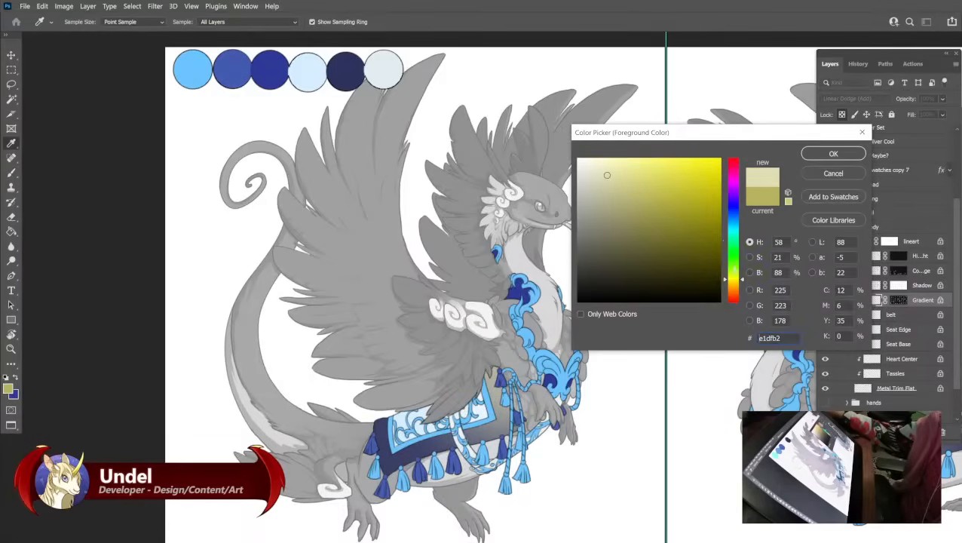
left_click(729, 214)
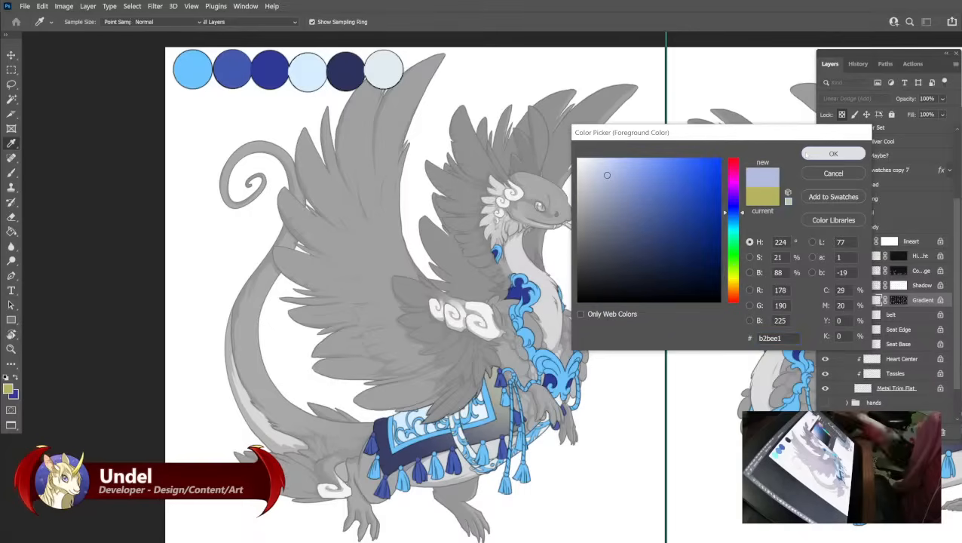
left_click(832, 154)
key("b")
key("shift+BackSpace")
key("Return")
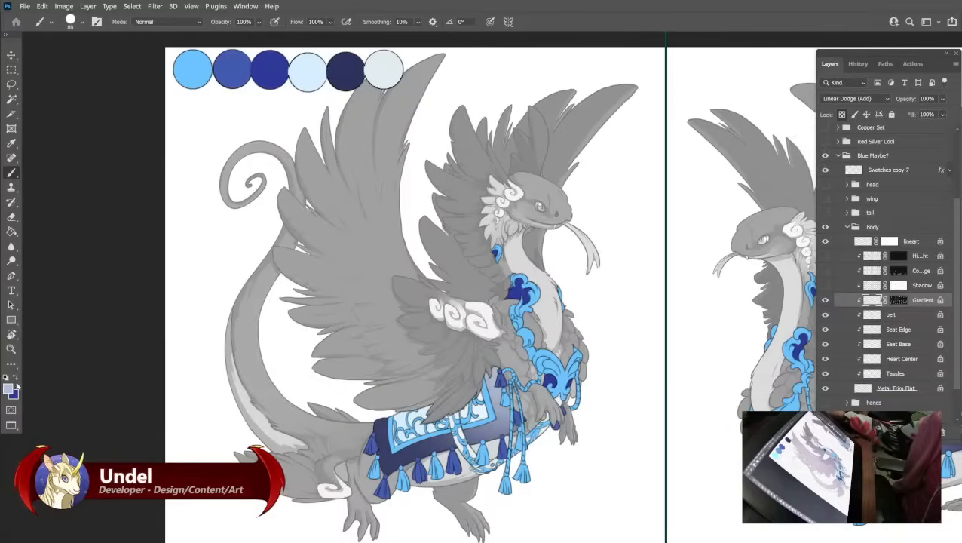
Sample the blanket's dark blue, adjust it to muted indigo 40488a, and refill the Gradient layer.
left_click(12, 387)
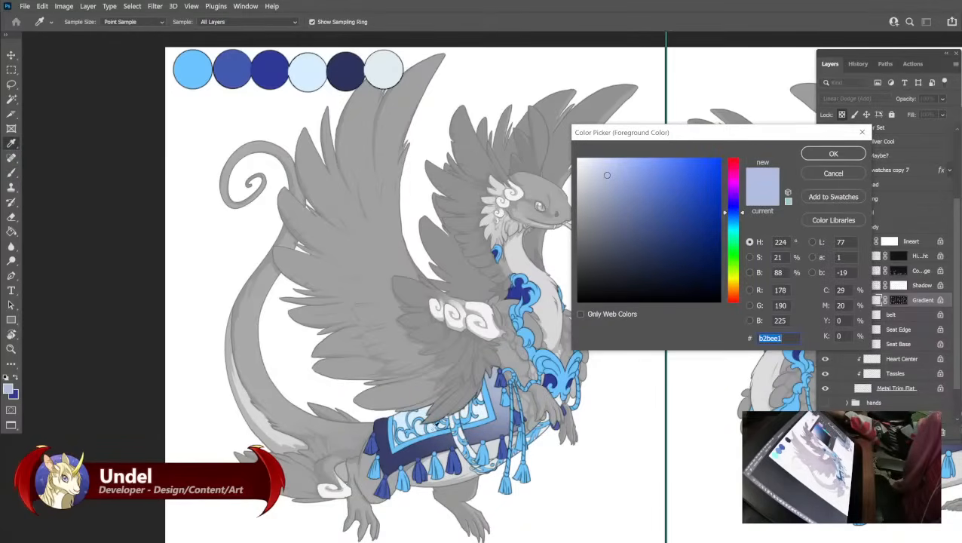
left_click(403, 450)
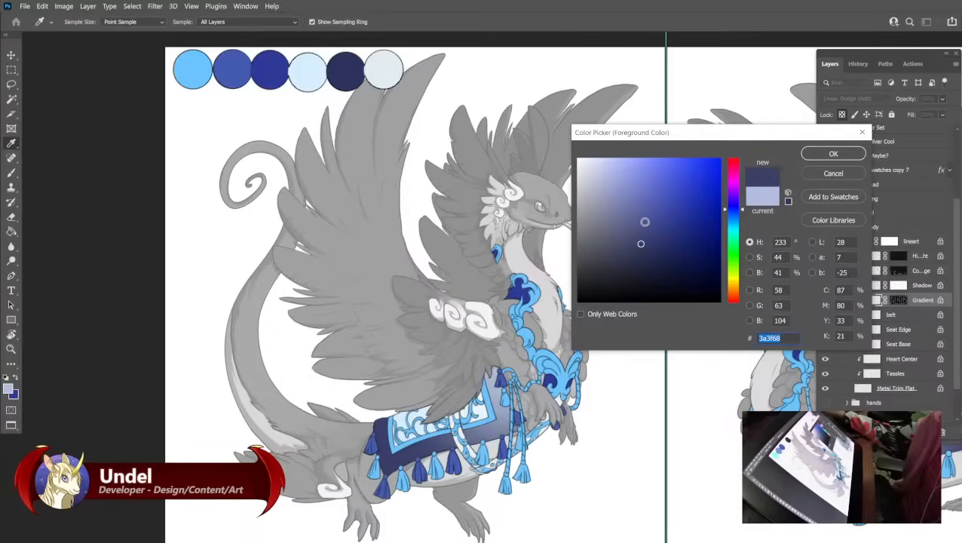
left_click(833, 154)
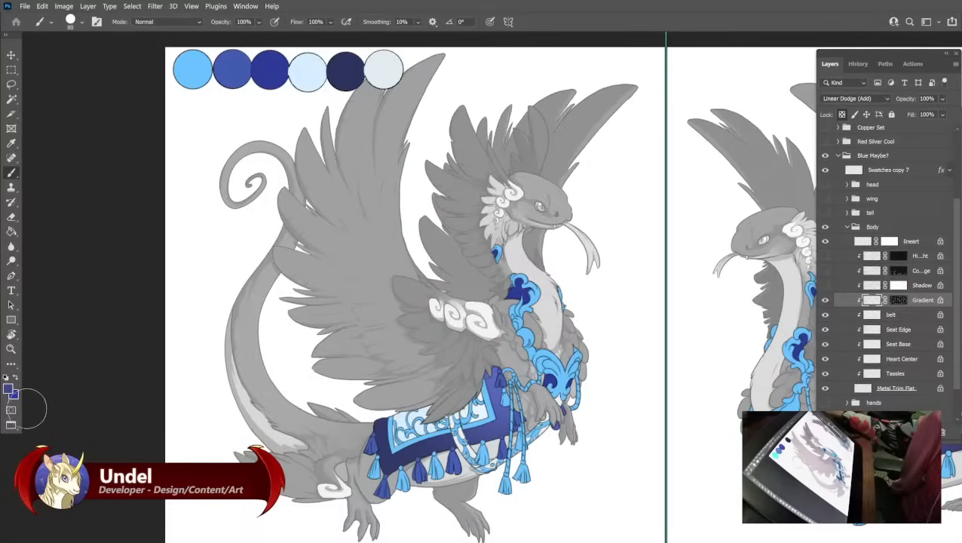
Refill the Gradient layer with steel blue 405c8a and add a matching dot to the end of the swatch row.
left_click(10, 390)
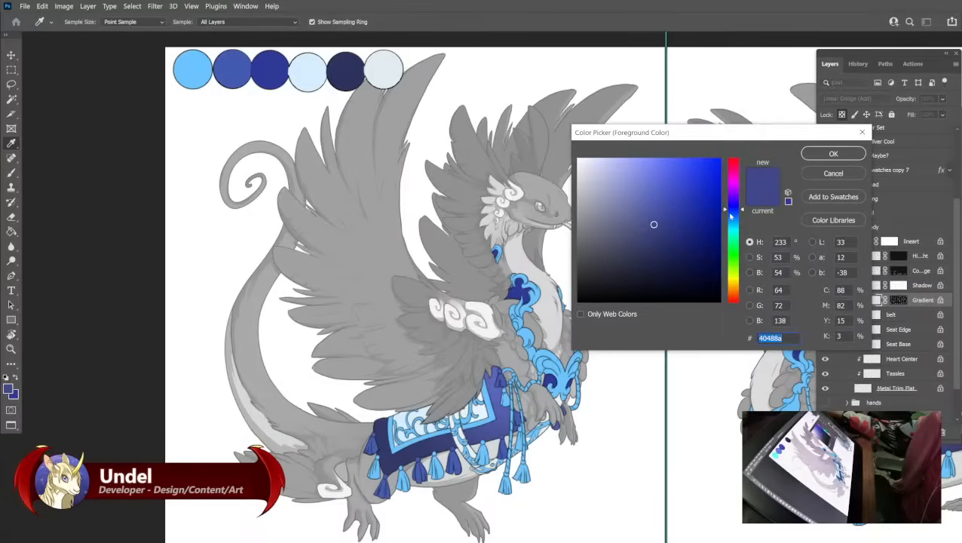
left_click(730, 216)
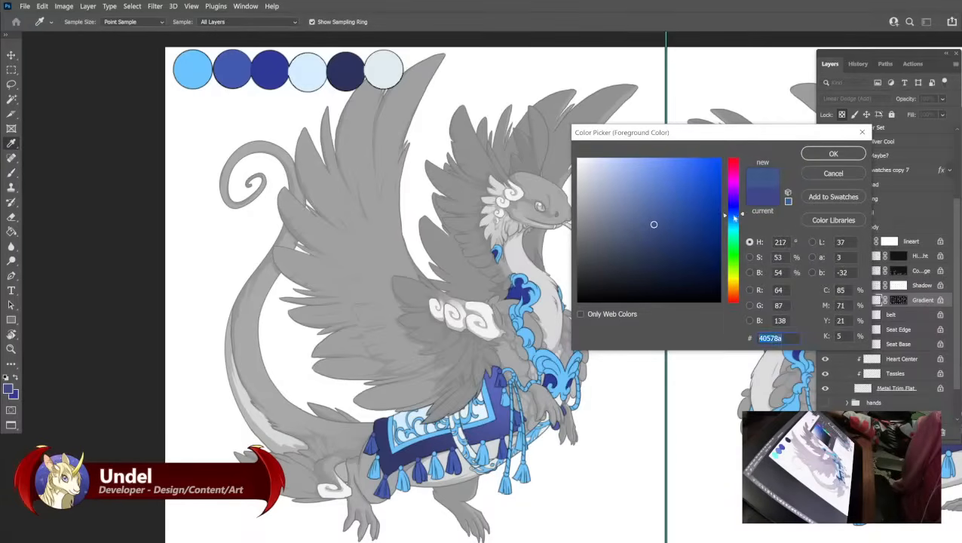
left_click(835, 154)
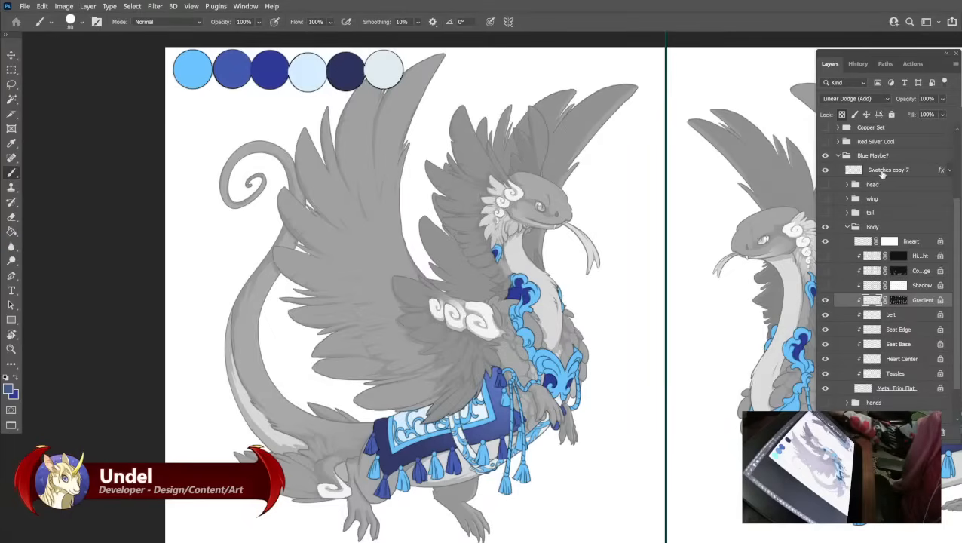
left_click(882, 173)
left_click(422, 71)
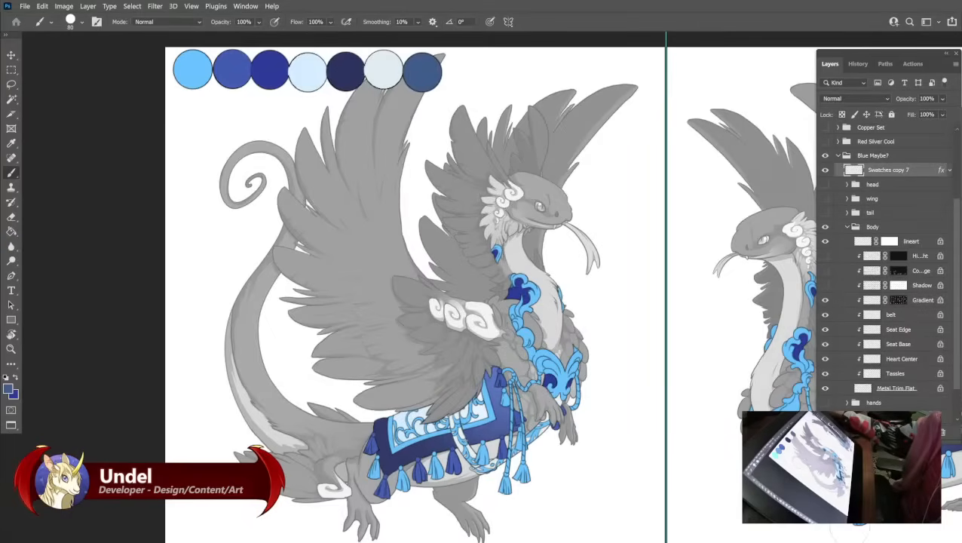
Show the Shadow layer in the Body group and fill it with grey-blue 8495b2.
left_click(825, 285)
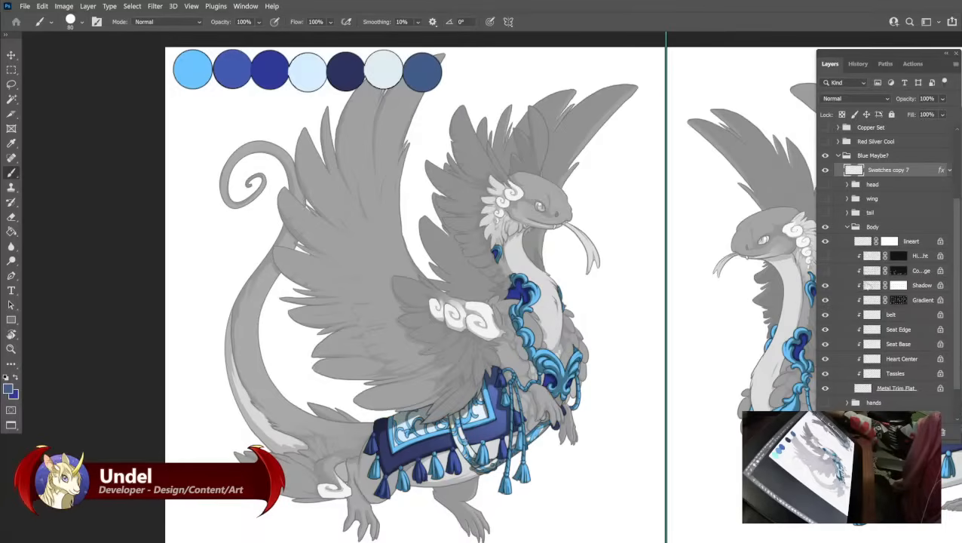
left_click(866, 285)
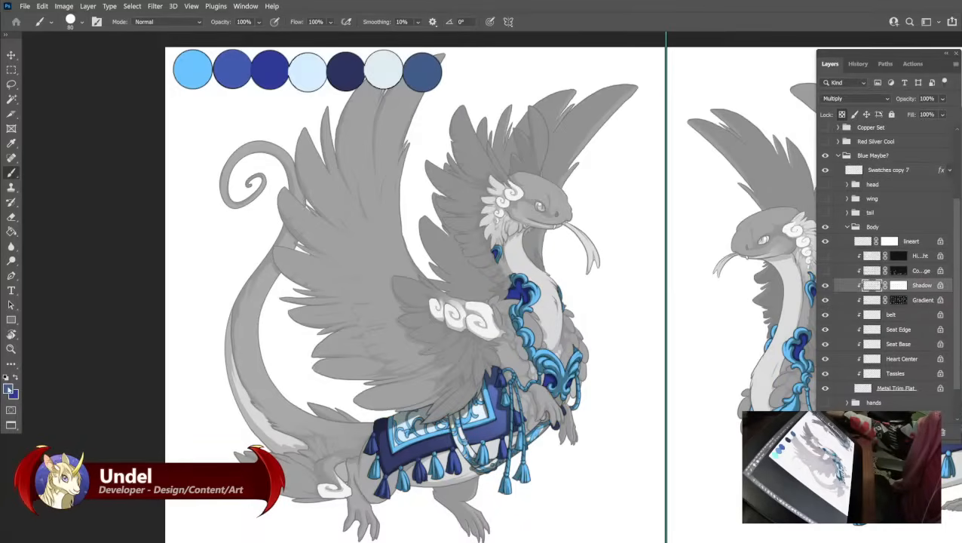
left_click(8, 388)
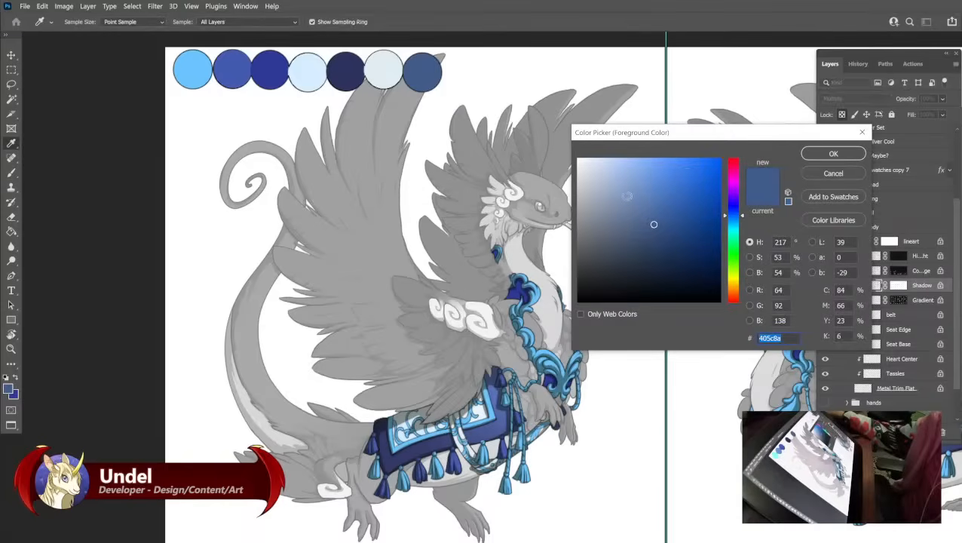
left_click_drag(626, 211, 612, 206)
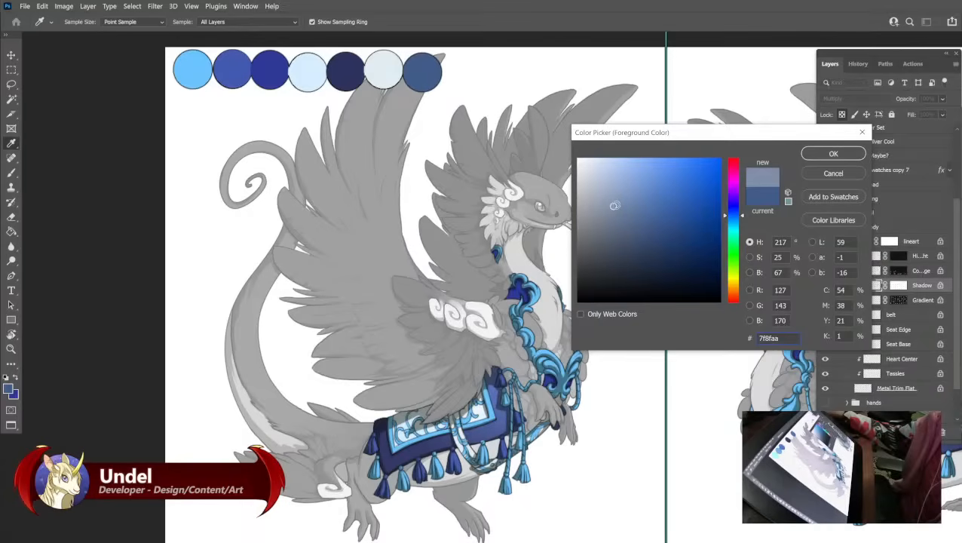
left_click_drag(616, 204, 614, 202)
left_click(816, 154)
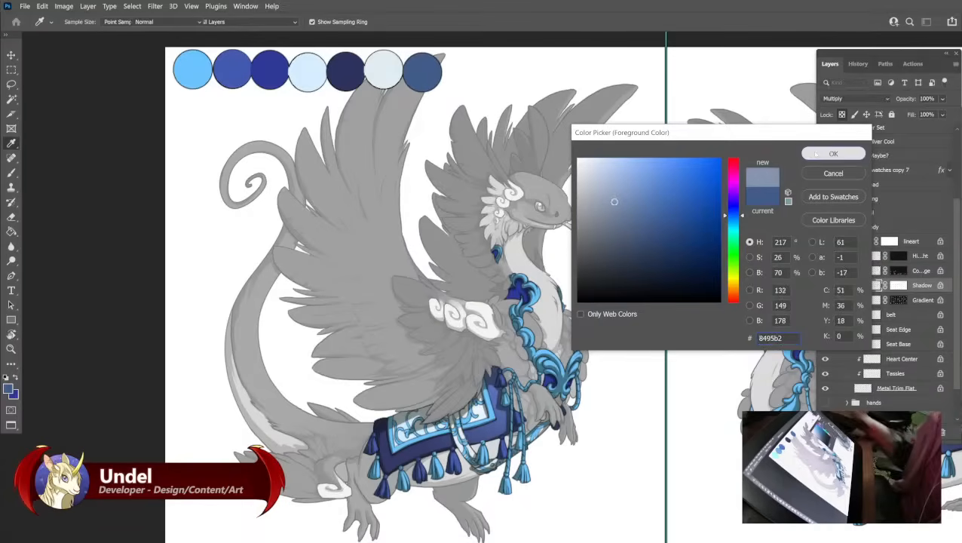
key("b")
key("shift+BackSpace")
key("Return")
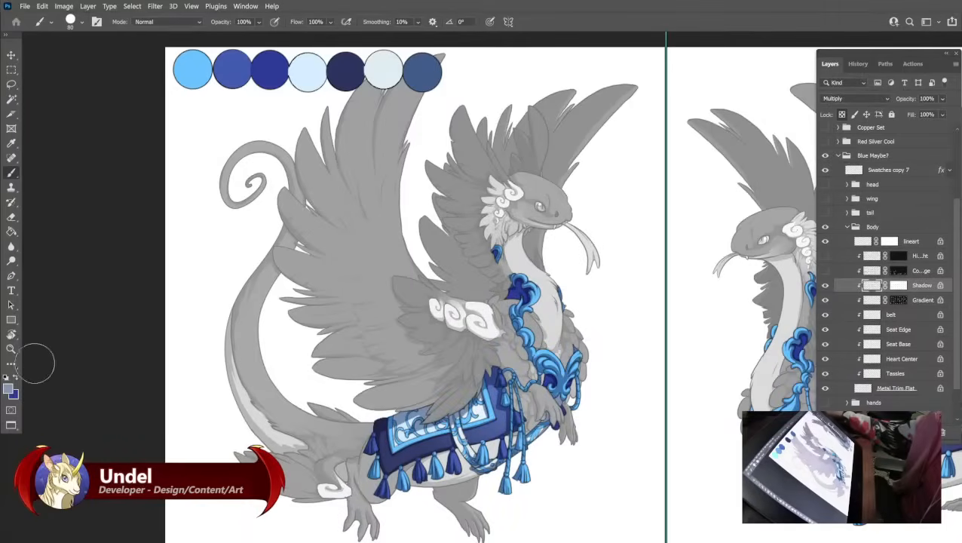
Refill the Shadow layer with greyish teal 7ea1aa.
left_click(9, 387)
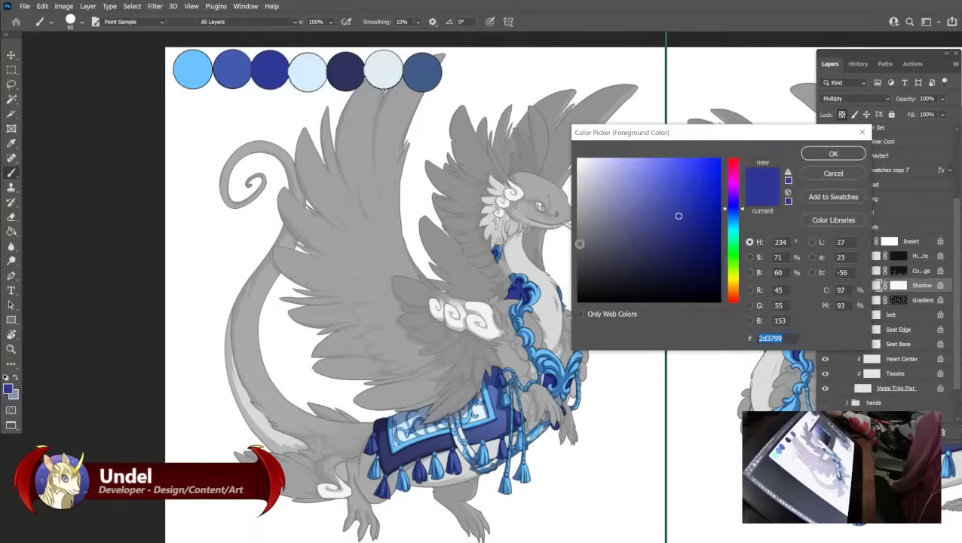
left_click(730, 231)
left_click_drag(725, 229, 725, 224)
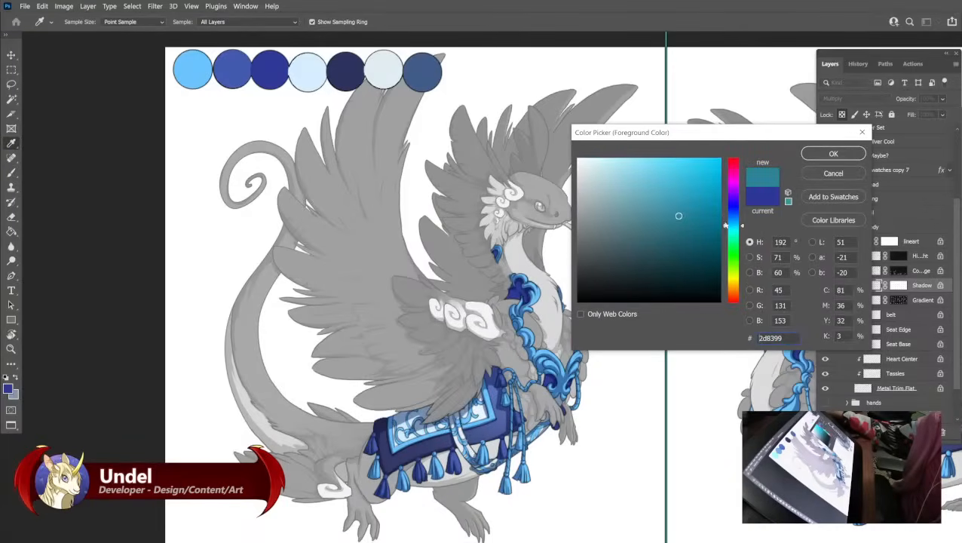
left_click_drag(634, 208, 614, 206)
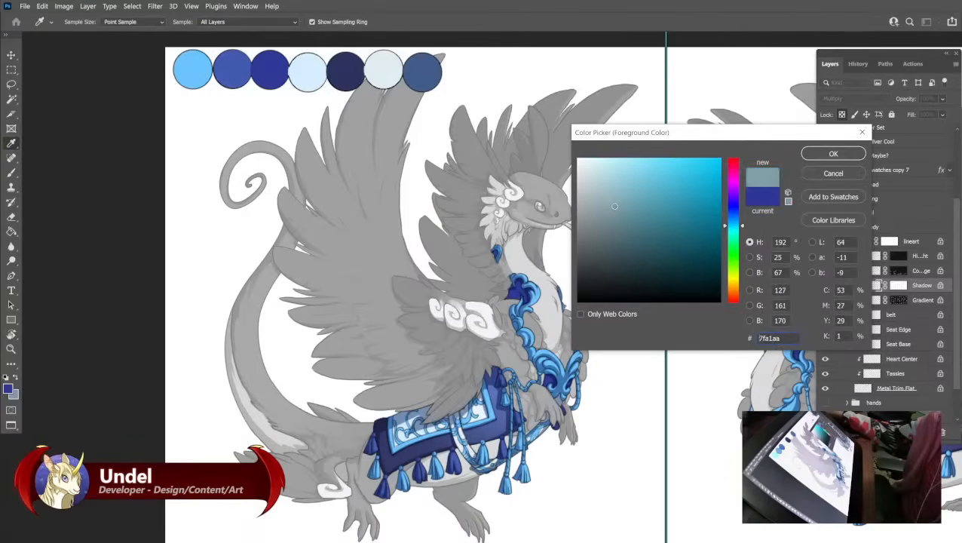
left_click(816, 155)
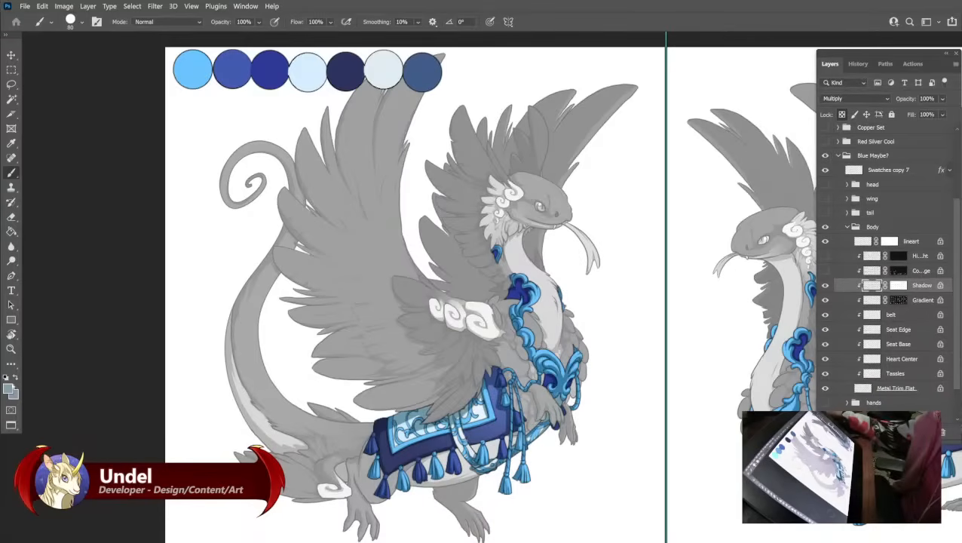
Shift the fill colour's hue to a muted purple and refill the Shadow layer.
left_click(8, 389)
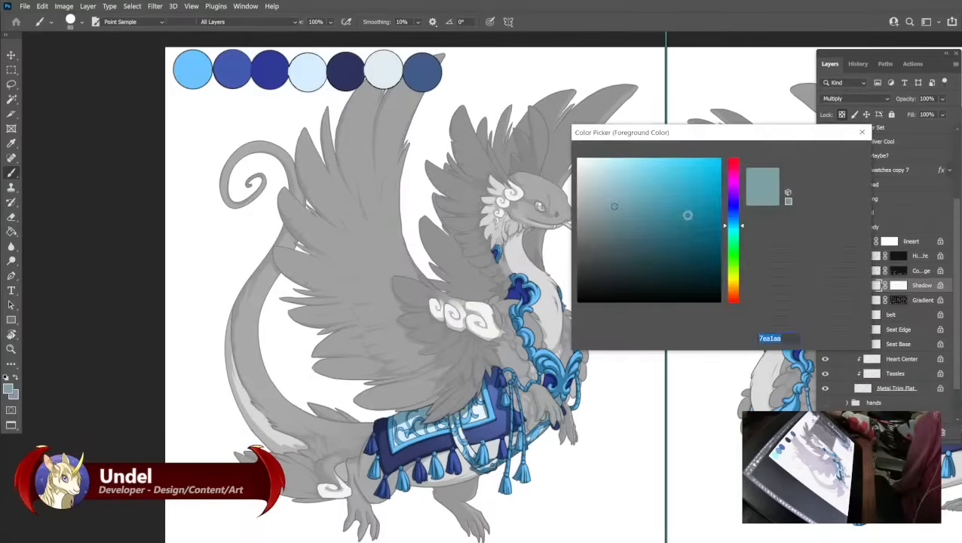
left_click(735, 203)
left_click(822, 154)
key("b")
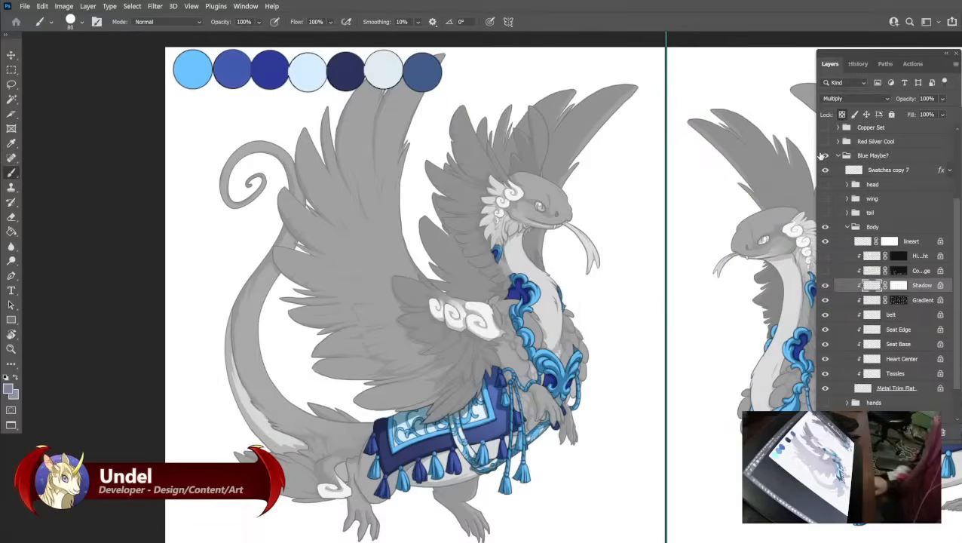
key("shift+F5")
key("Return")
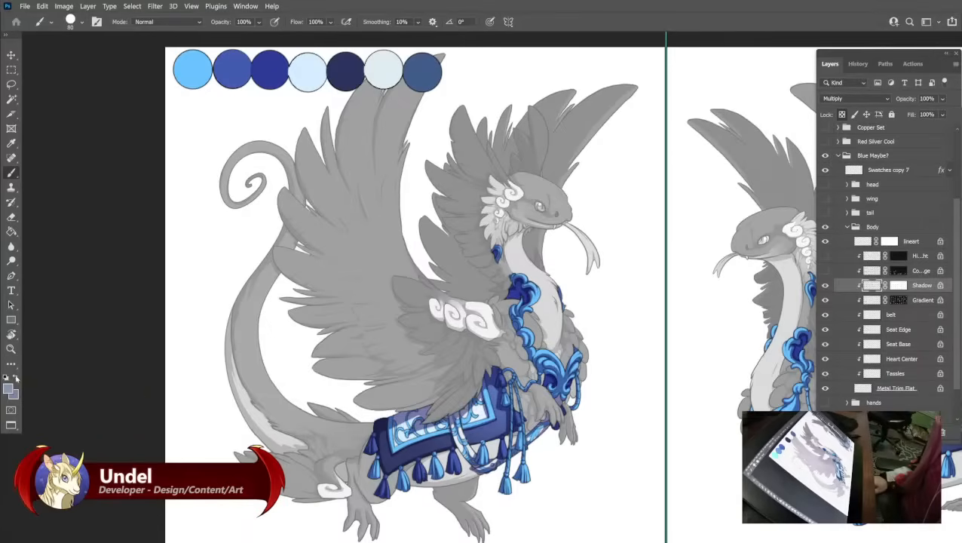
Settle on the muted purple fill for the Shadow layer and add a matching dot to the end of the swatch row.
key("shift+F5")
key("Return")
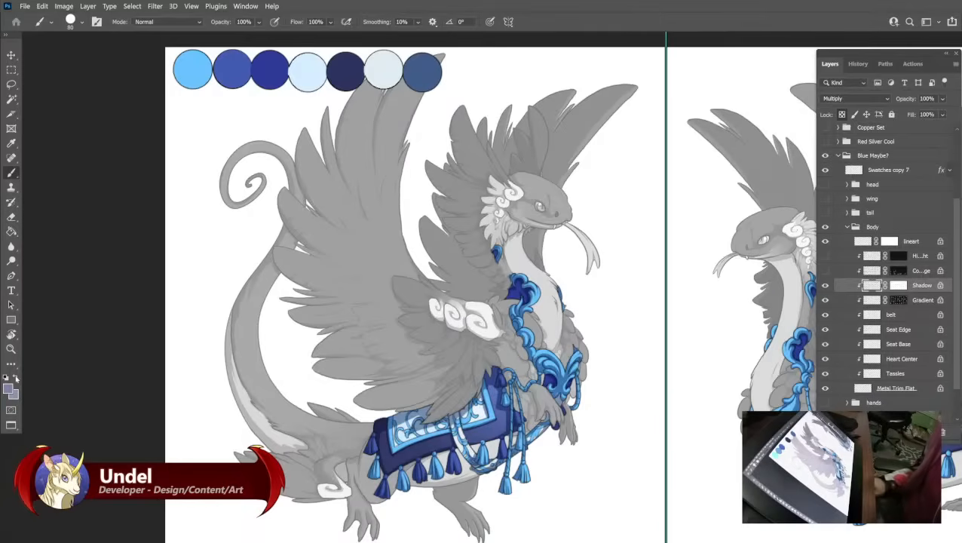
key("alt+BackSpace")
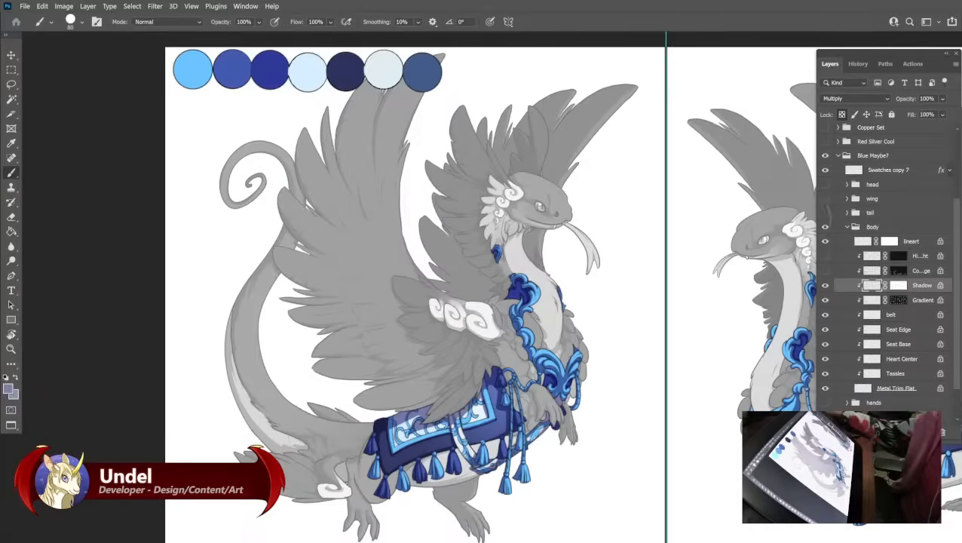
left_click(850, 172)
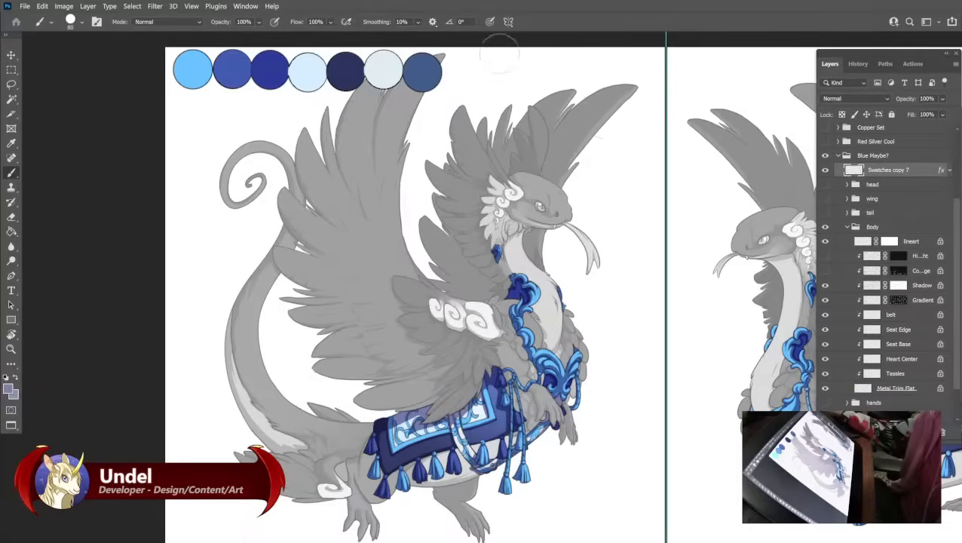
left_click(460, 72)
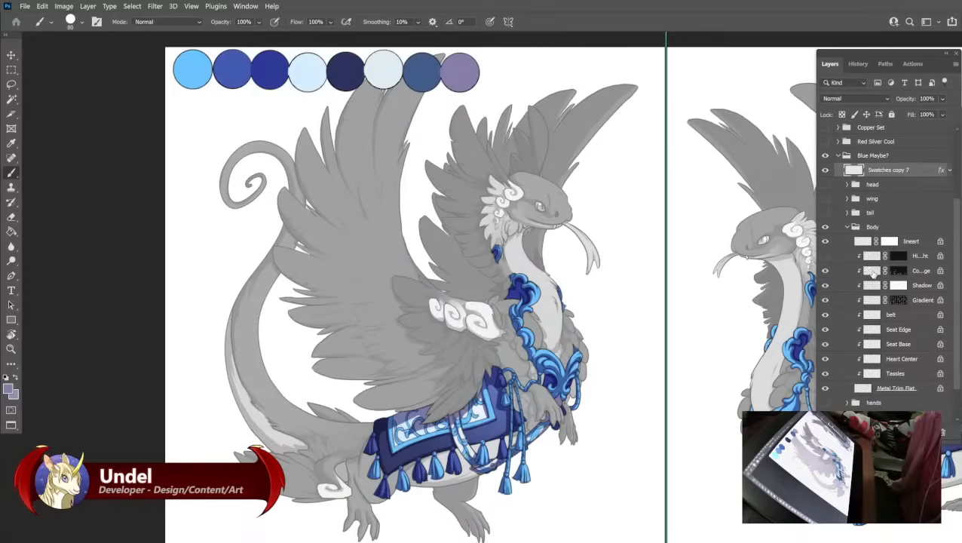
Select the Color Dodge layer in the Body group and fill it with pale teal abd5d3.
left_click(872, 272)
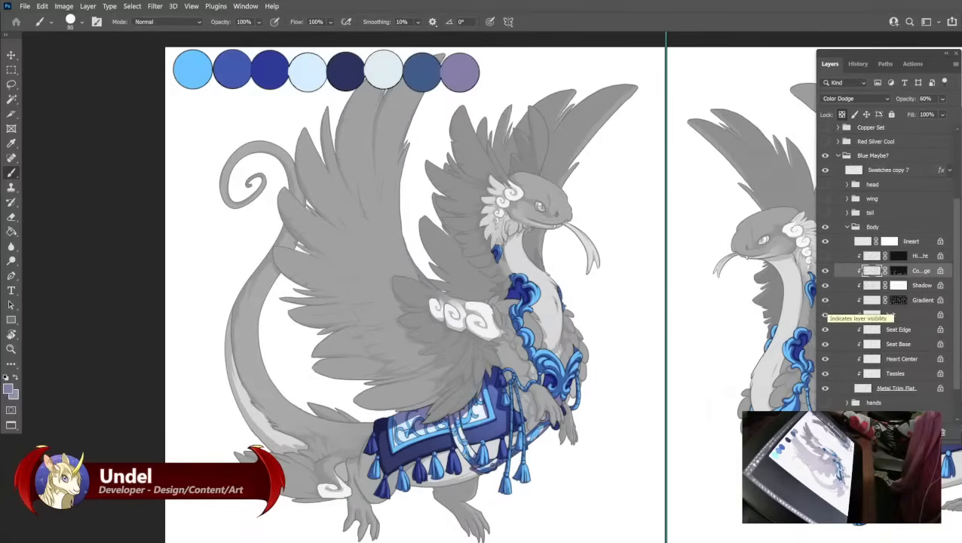
left_click_drag(595, 520, 423, 193)
left_click_drag(453, 490, 506, 146)
left_click_drag(799, 437, 558, 249)
left_click_drag(788, 405, 513, 278)
left_click_drag(520, 162, 529, 233)
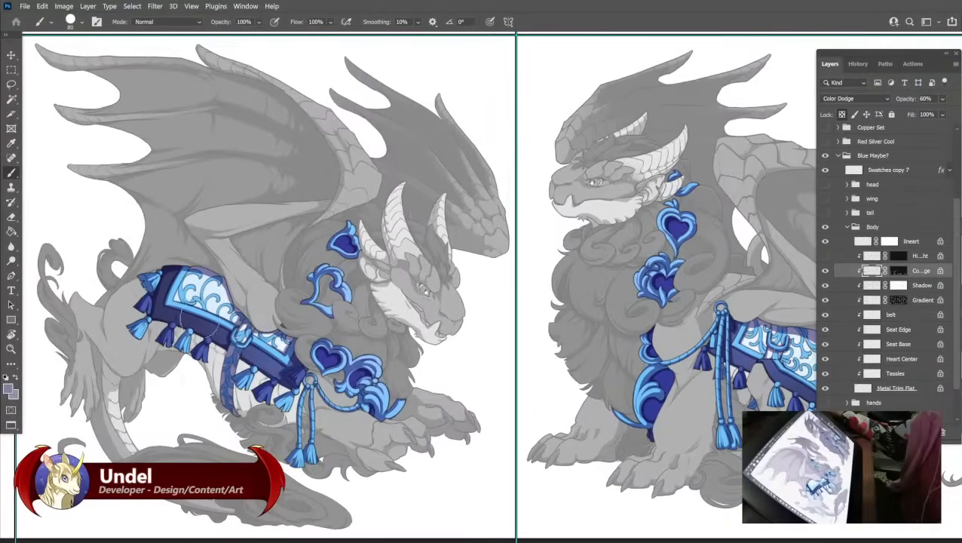
left_click(9, 389)
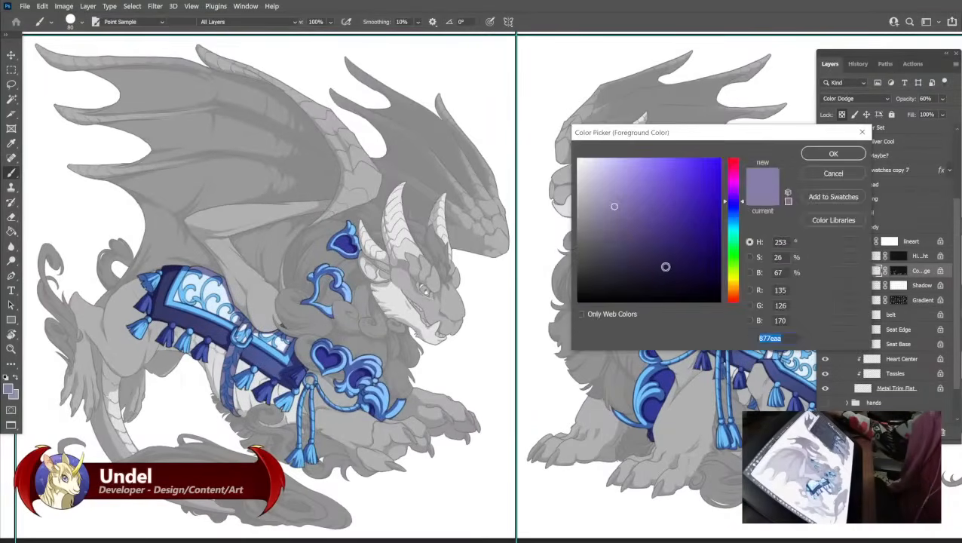
left_click(734, 233)
left_click(605, 182)
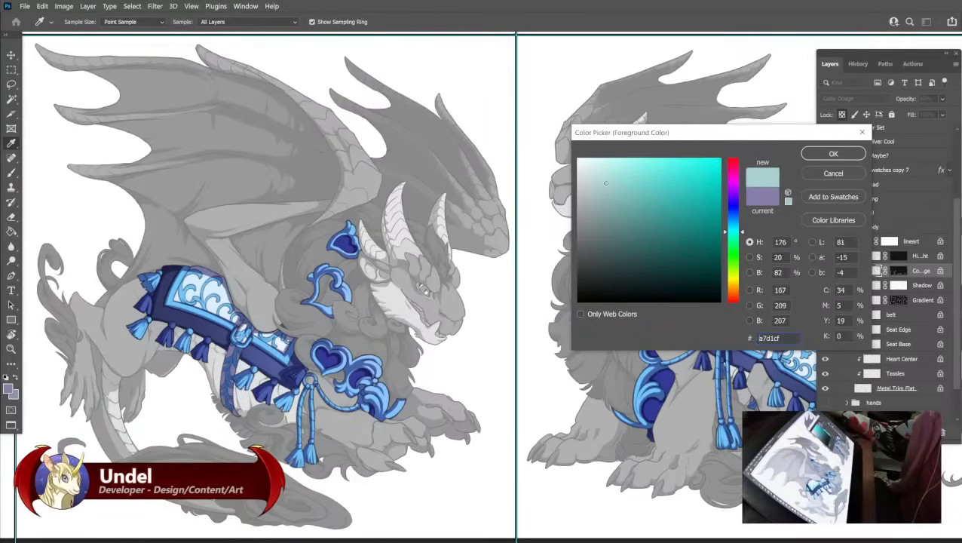
left_click(834, 155)
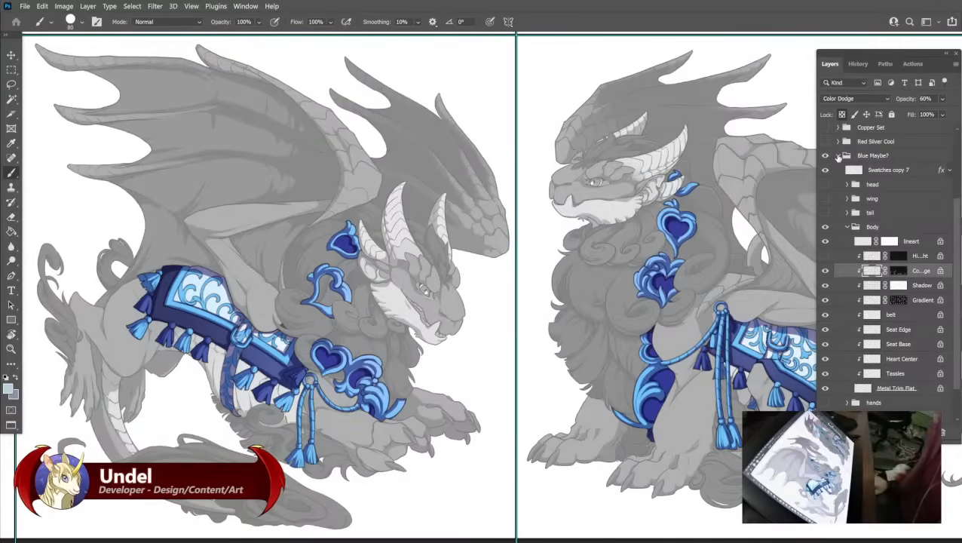
key("shift+BackSpace")
key("Return")
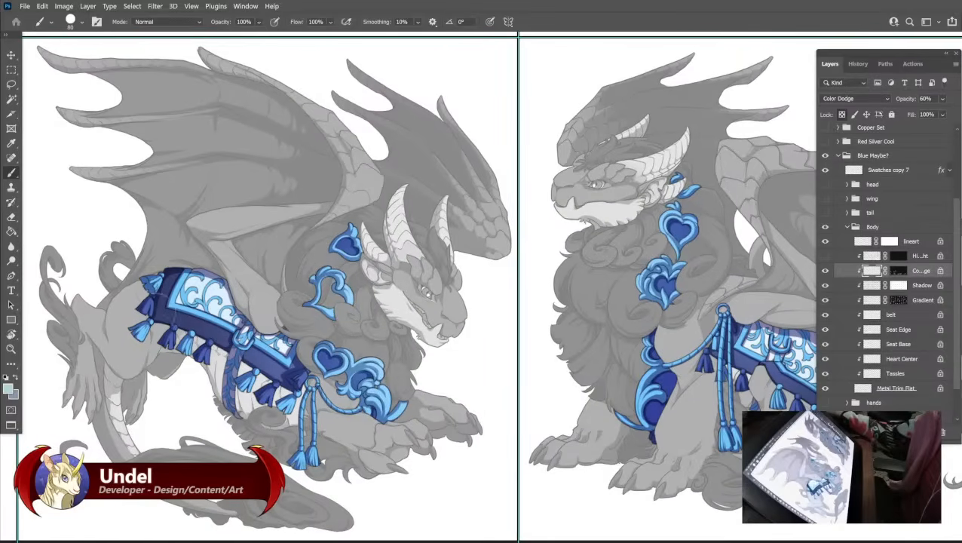
Refill the Color Dodge layer with pale periwinkle b8beeb.
left_click(9, 390)
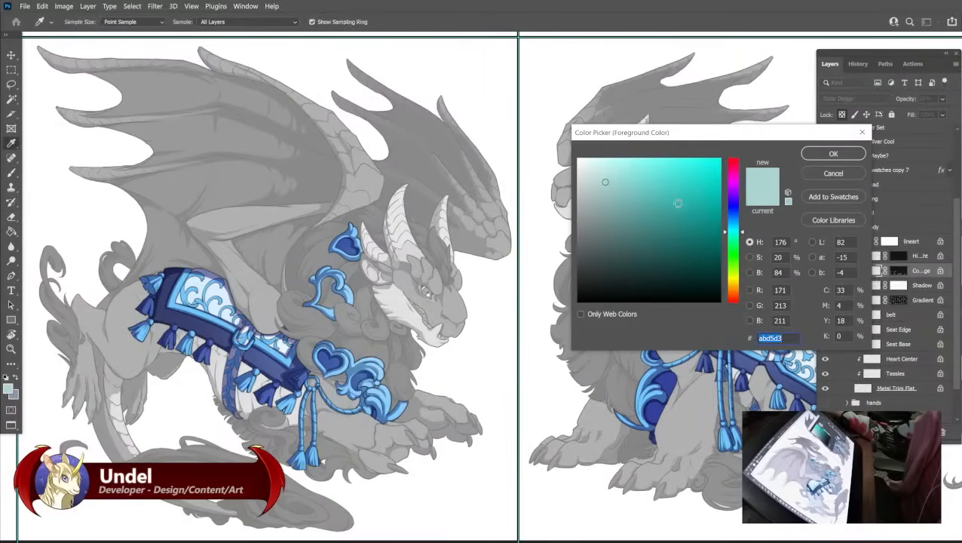
left_click(607, 170)
left_click(734, 209)
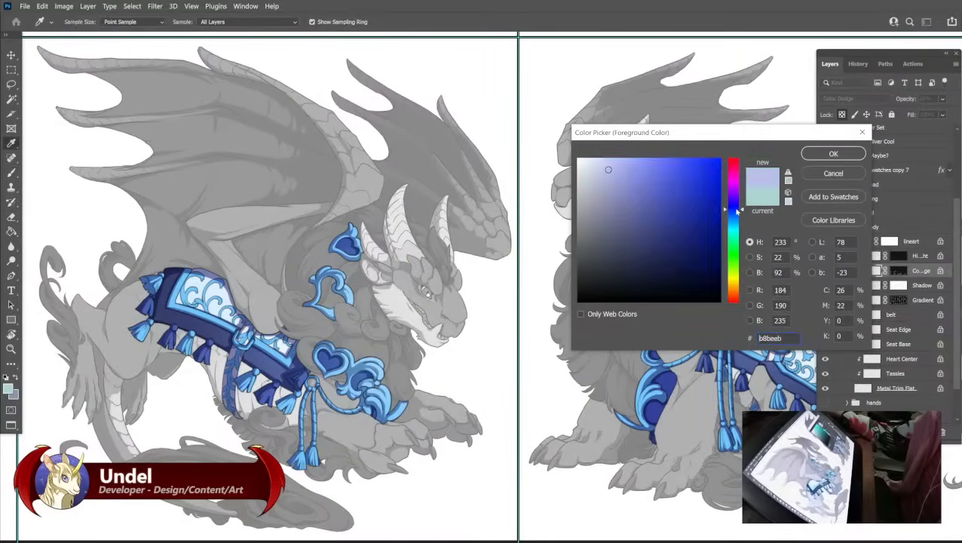
left_click(829, 153)
key("b")
key("shift+BackSpace")
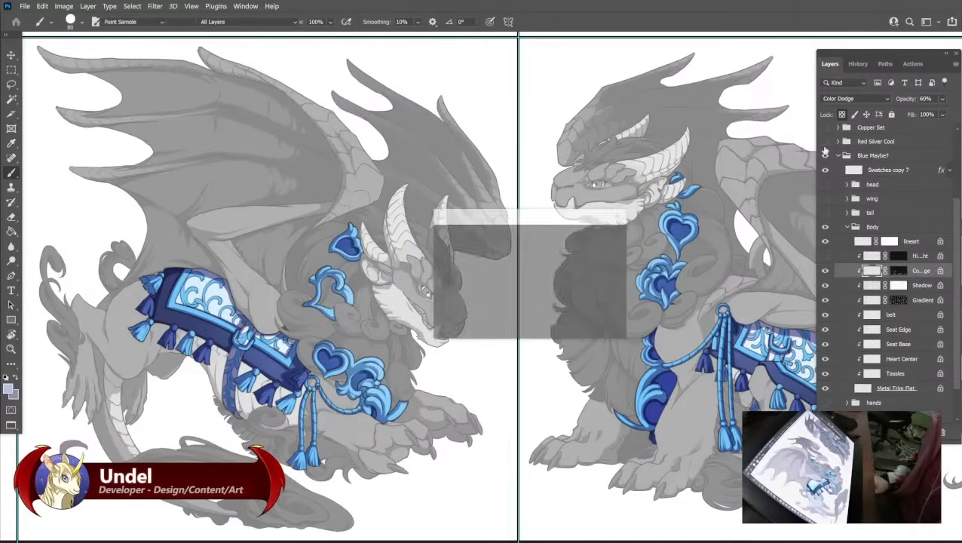
key("Return")
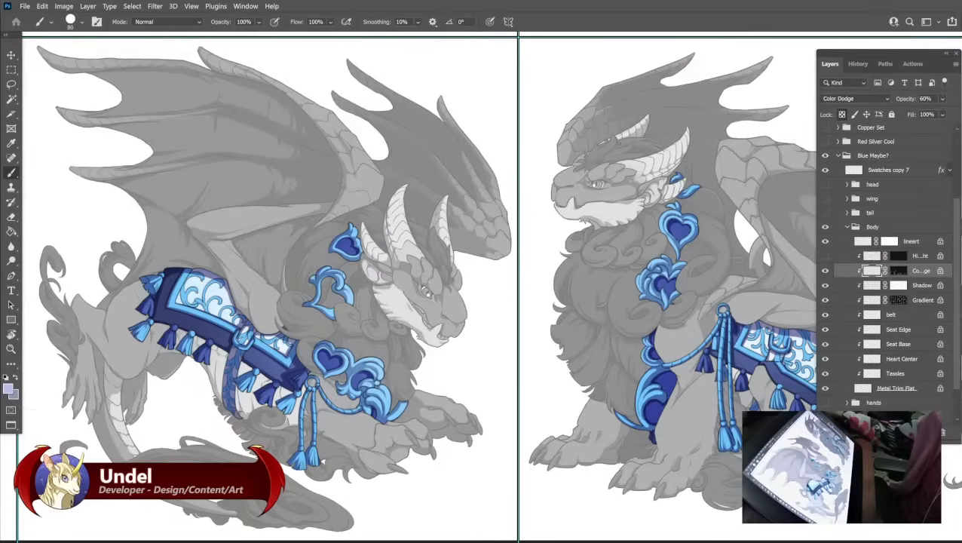
Switch the fill colour to copper orange c17d4b and refill the Color Dodge layer with it.
left_click(8, 388)
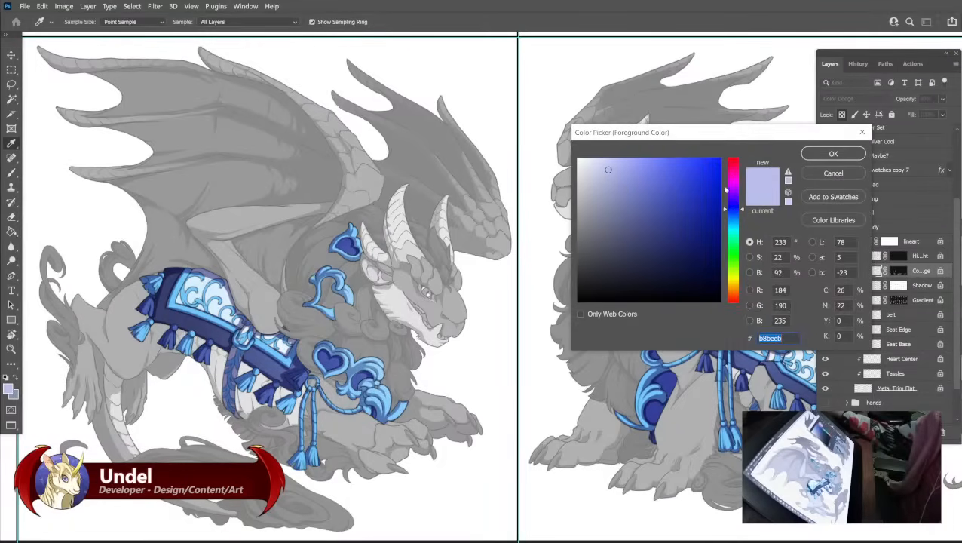
left_click(732, 291)
left_click(665, 193)
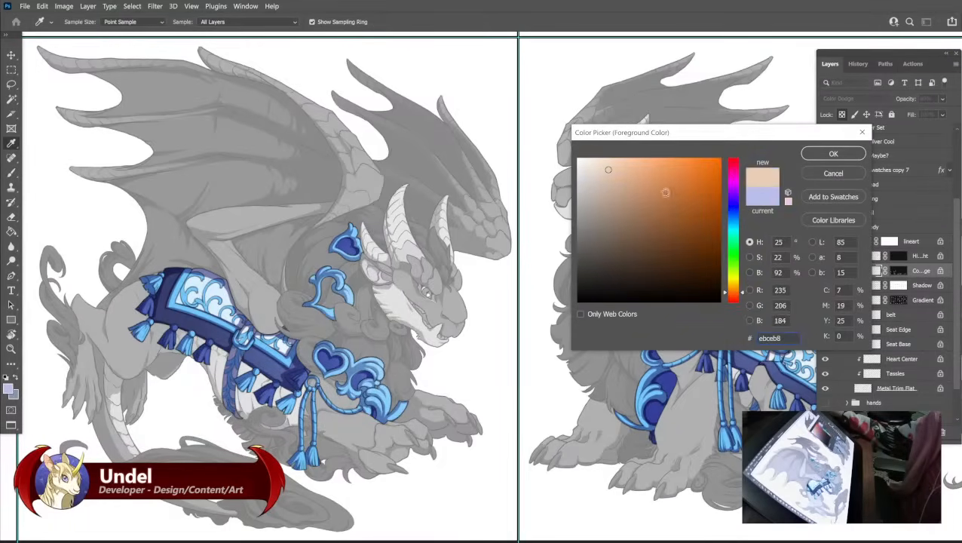
left_click(833, 153)
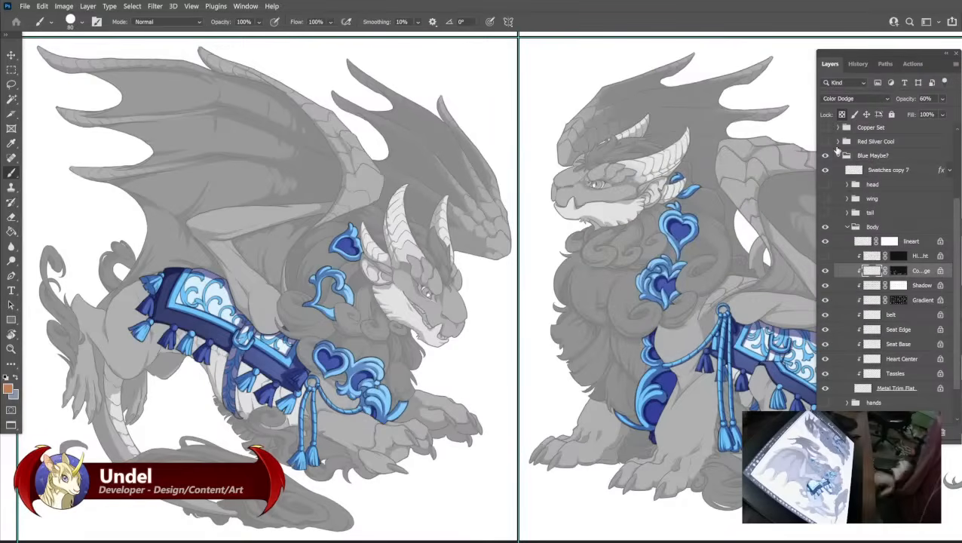
key("shift+BackSpace")
key("Return")
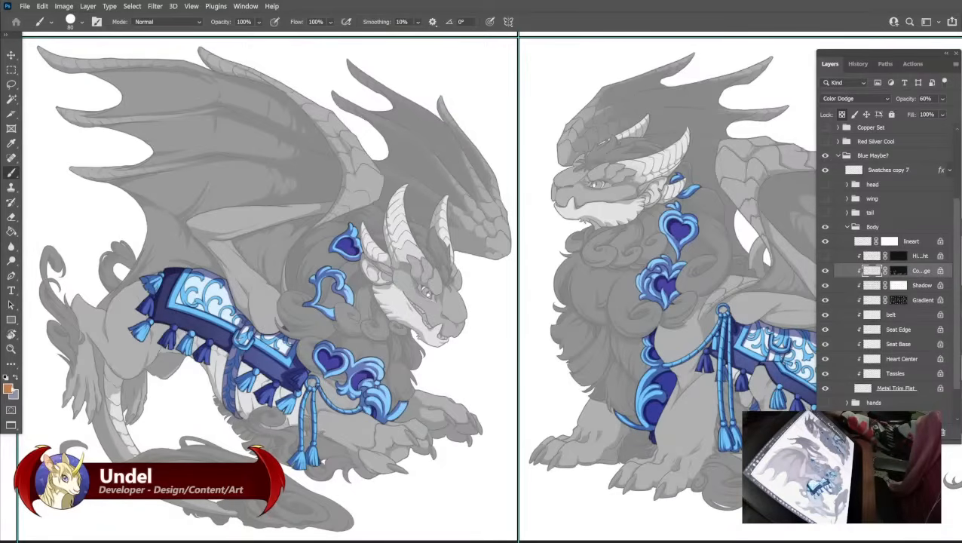
Try rose red c14b61 as the fill for the Color Dodge layer.
left_click(10, 389)
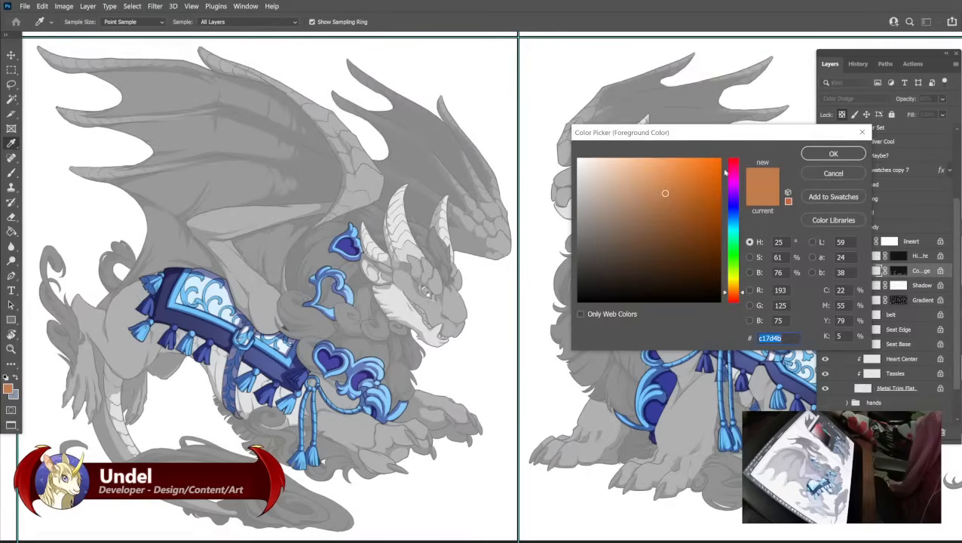
left_click(734, 164)
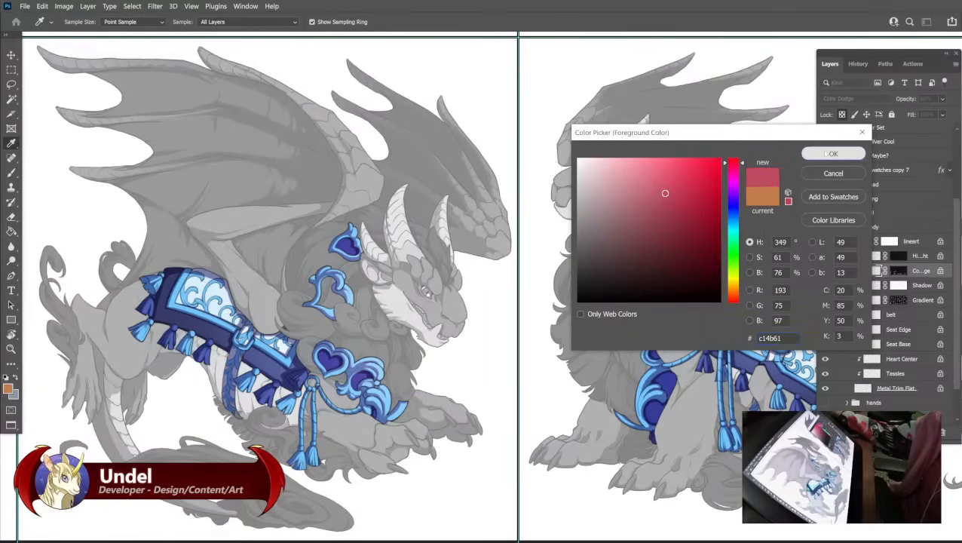
left_click(823, 154)
key("b")
key("shift+BackSpace")
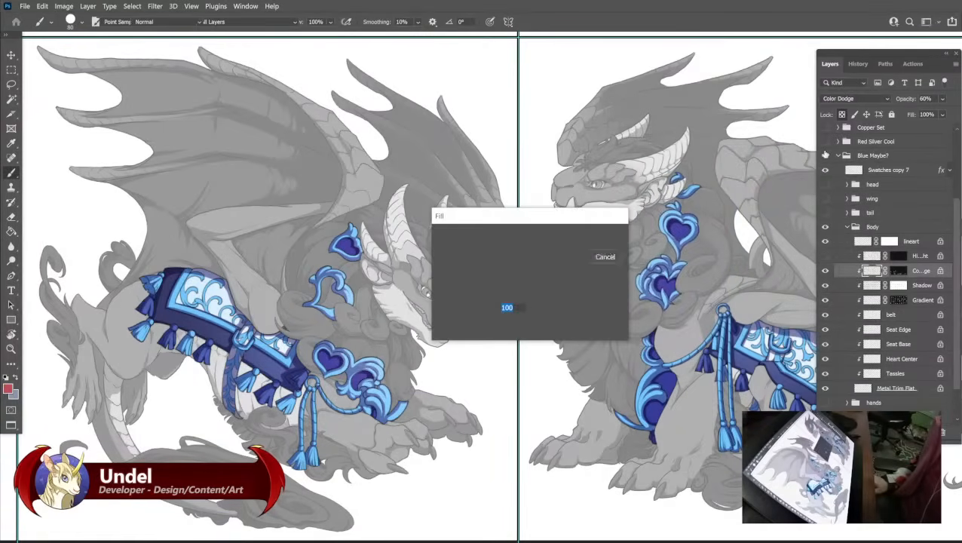
key("Escape")
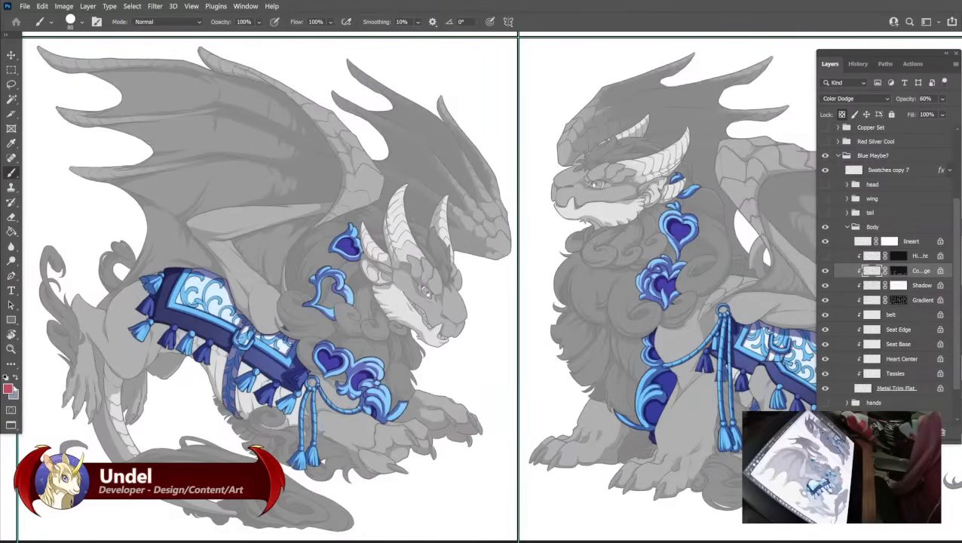
Shift the fill colour to terracotta orange cf7154 and refill the Color Dodge layer with it.
left_click(9, 390)
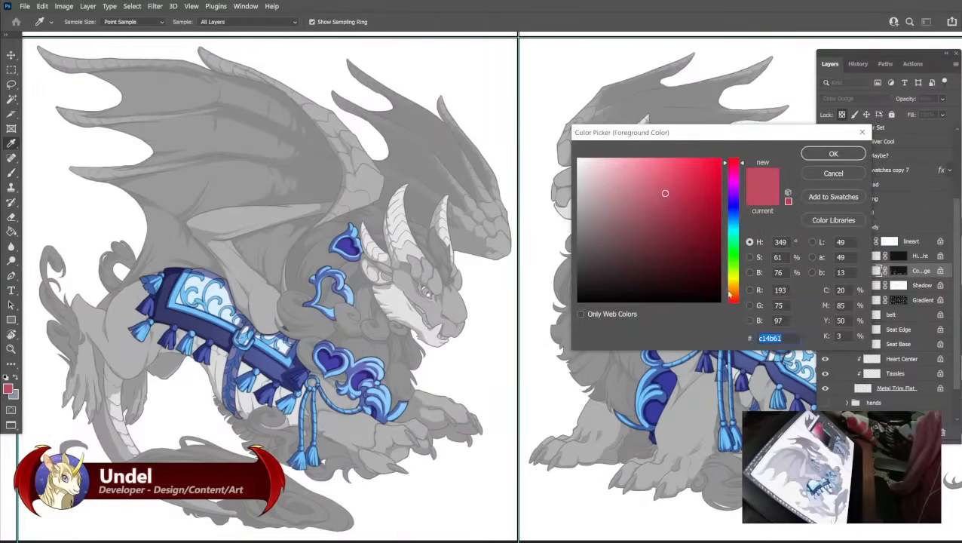
left_click(737, 297)
left_click(833, 154)
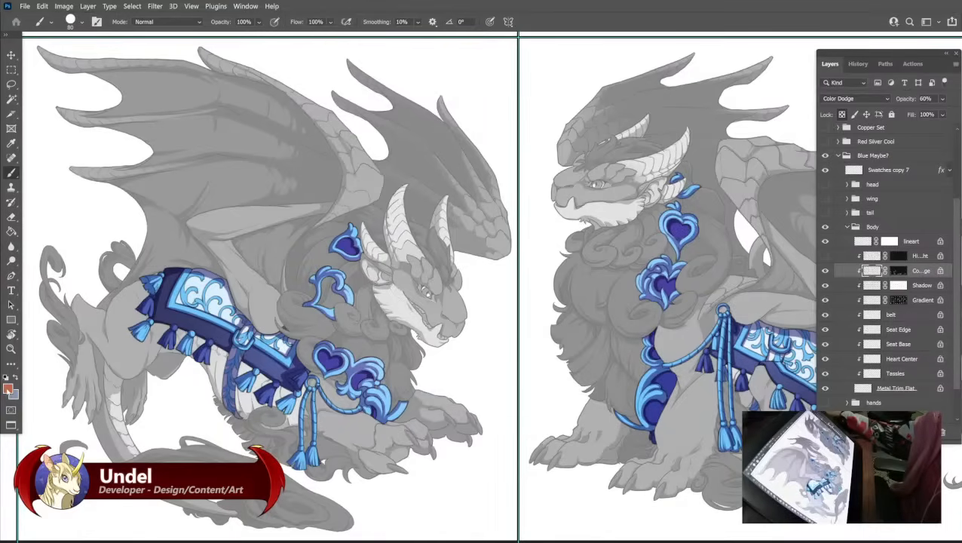
left_click(7, 389)
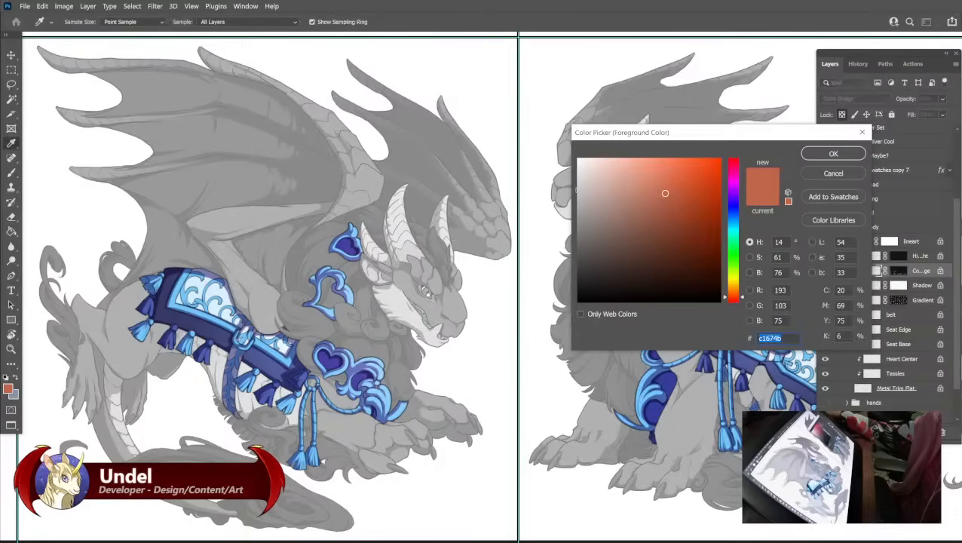
left_click(662, 185)
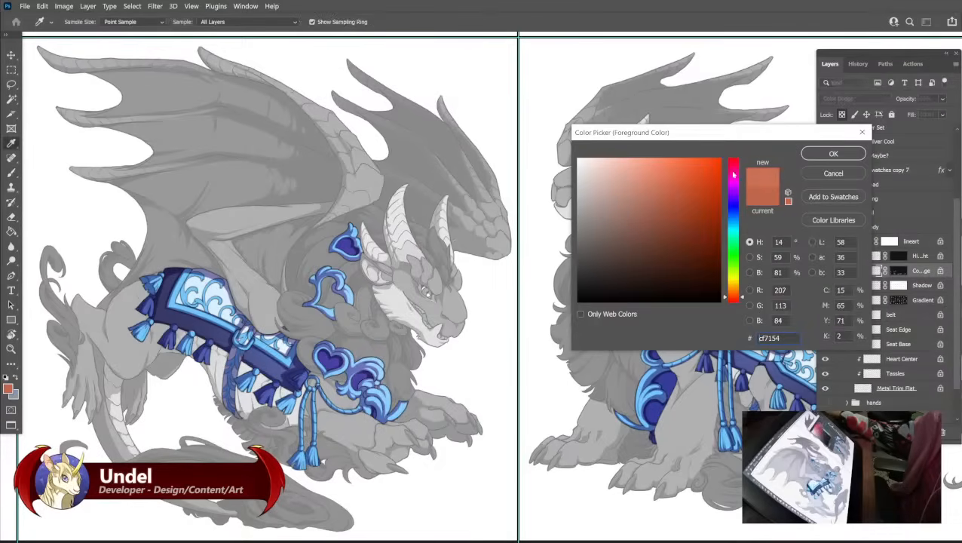
left_click(856, 154)
key("shift+BackSpace")
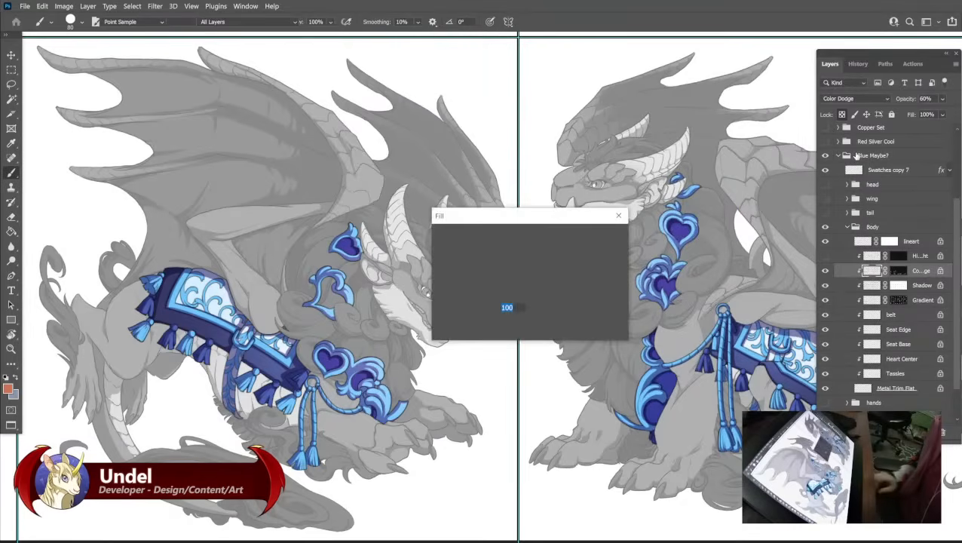
key("Return")
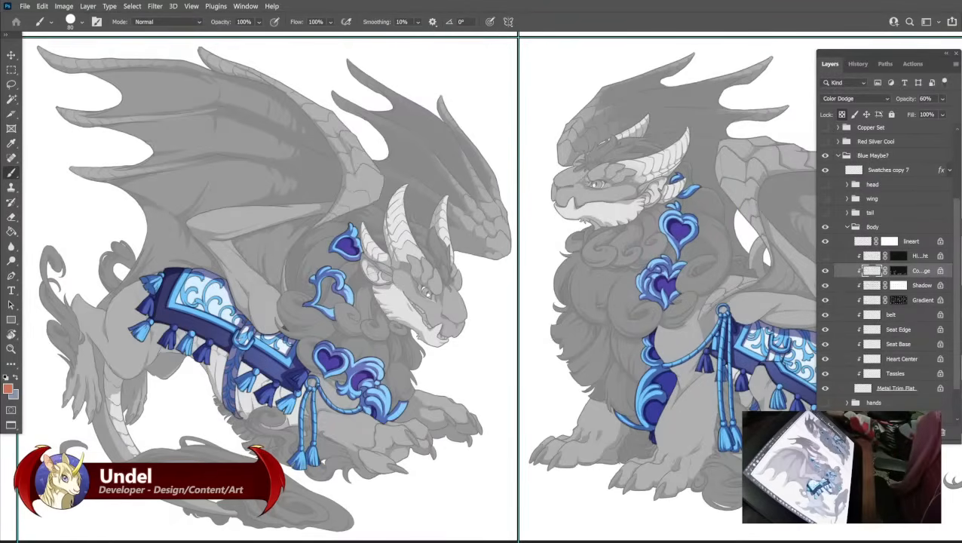
Check the orange glow on the other dragons and add a matching orange dot to the end of the swatch row.
left_click_drag(219, 278, 270, 285)
left_click_drag(246, 221, 455, 344)
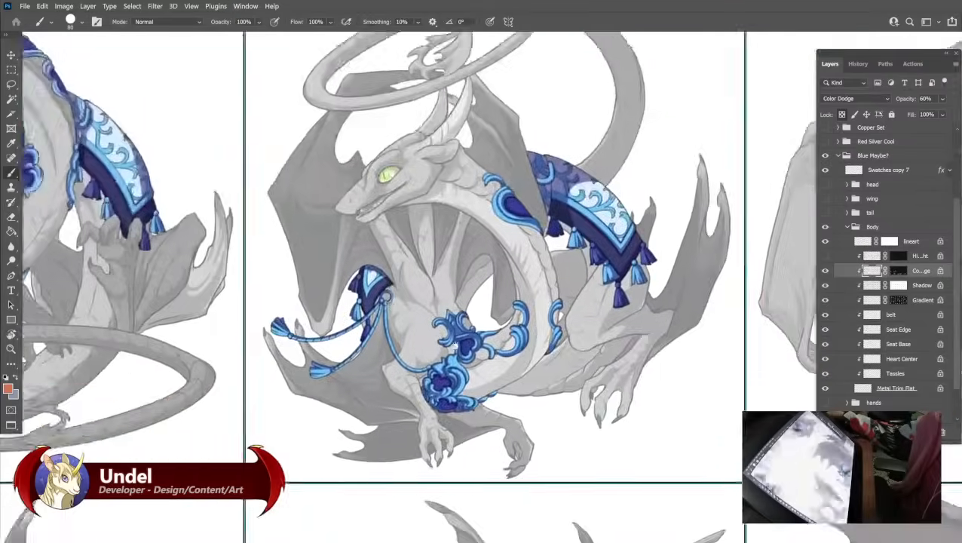
left_click_drag(316, 188, 422, 392)
left_click_drag(370, 136, 393, 413)
left_click(890, 174)
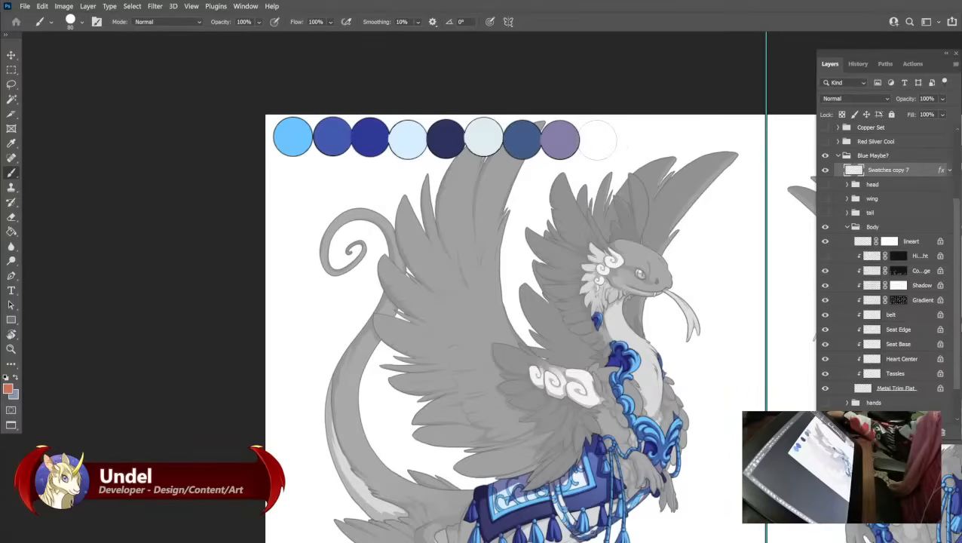
left_click(598, 140)
Show the Highlight layer in the Body group and fill it with a bright pale aqua.
mouse_move(766, 349)
left_mouse_down()
mouse_move(635, 250)
mouse_move(607, 245)
left_mouse_up()
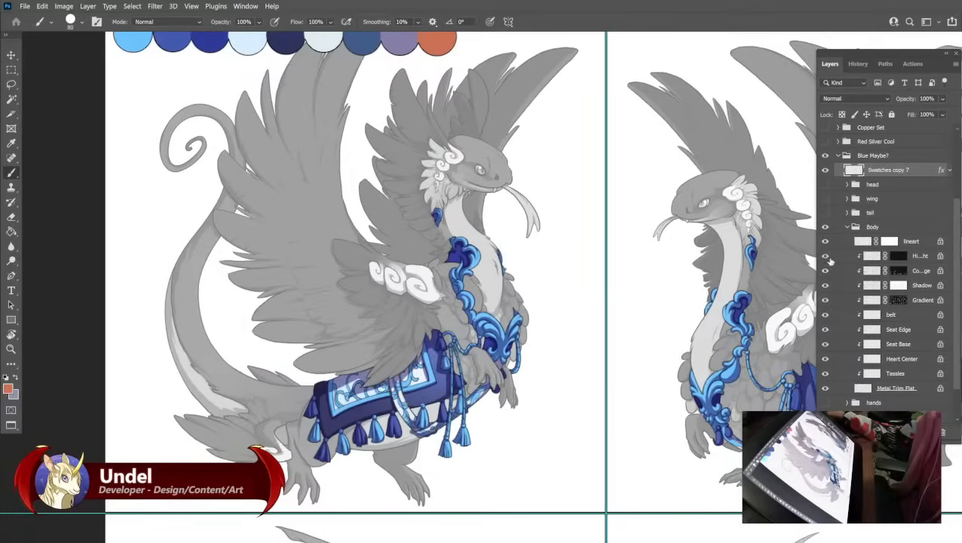
left_click(871, 257)
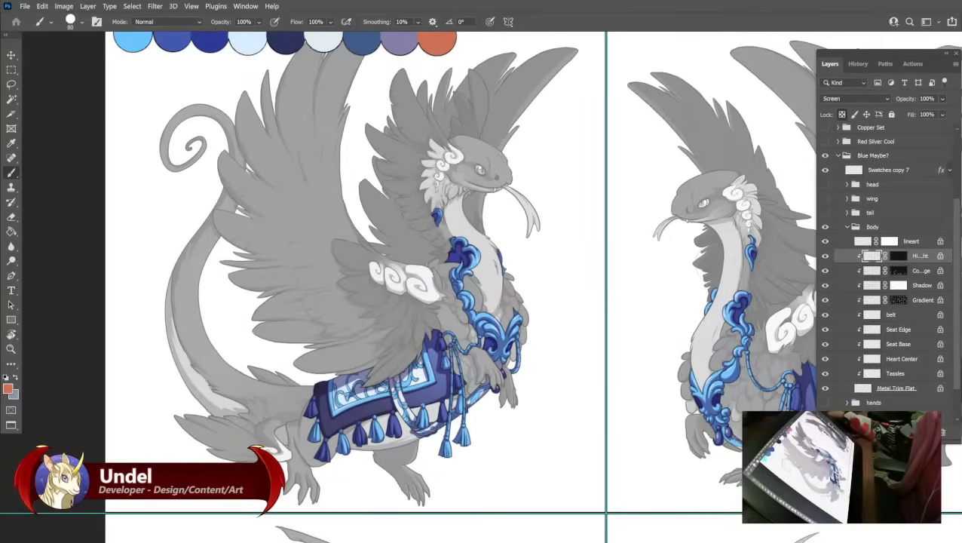
left_click(9, 389)
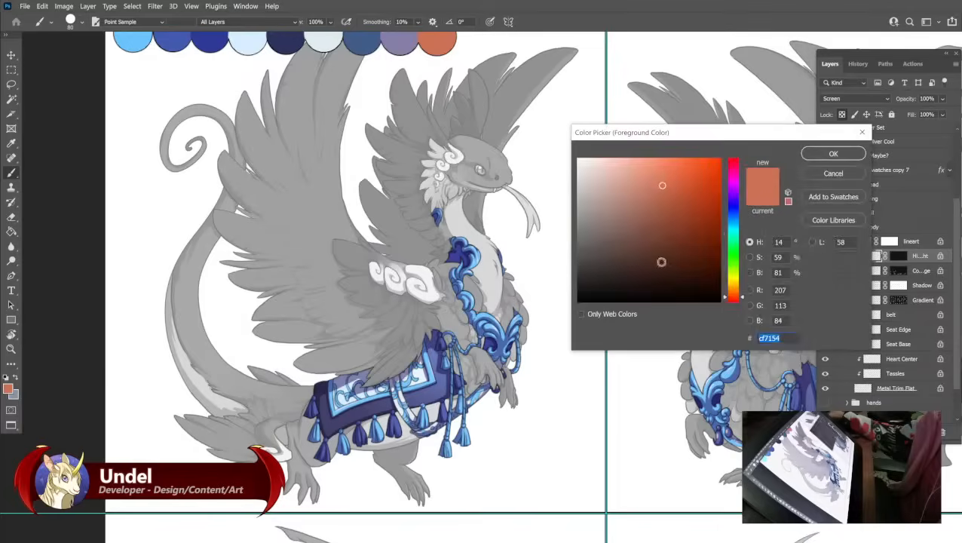
left_click(733, 231)
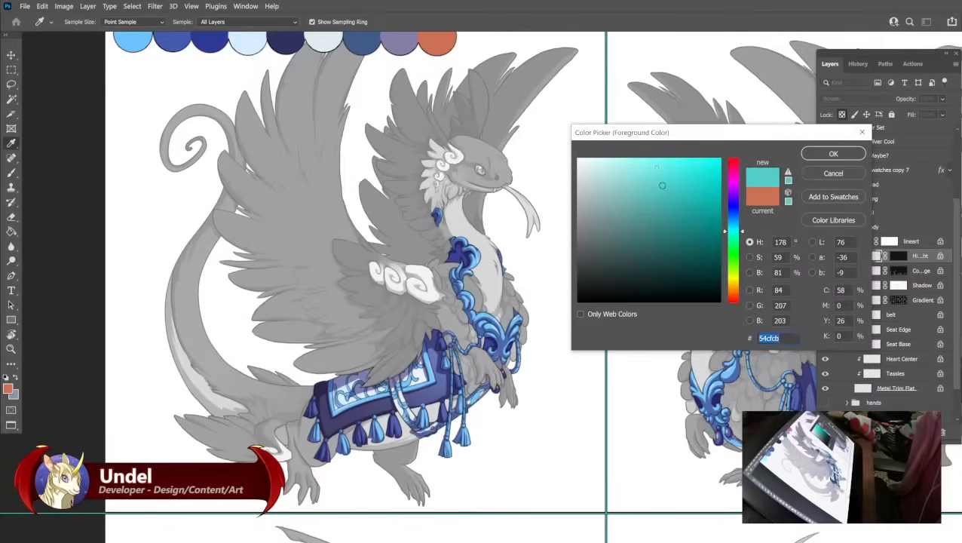
left_click(632, 159)
left_click(818, 153)
key("b")
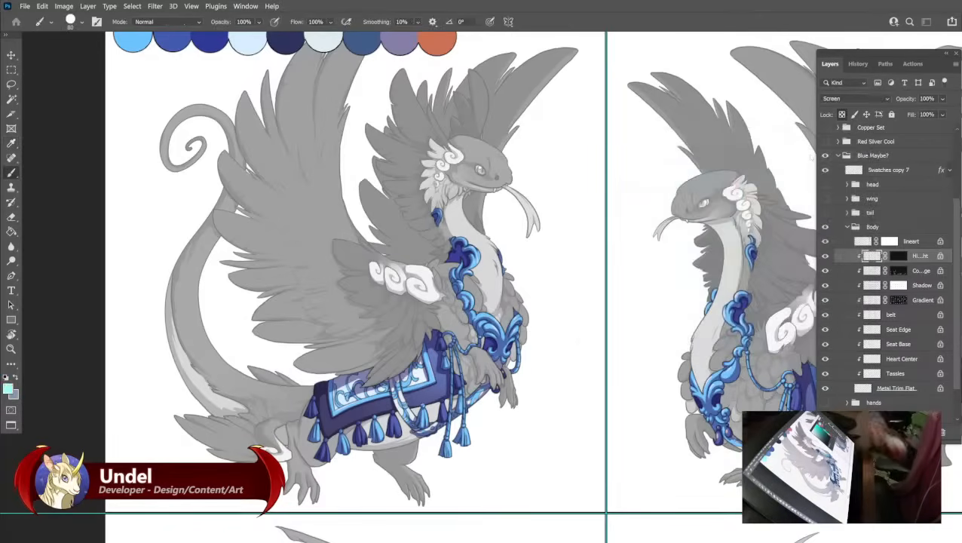
key("shift+BackSpace")
key("Return")
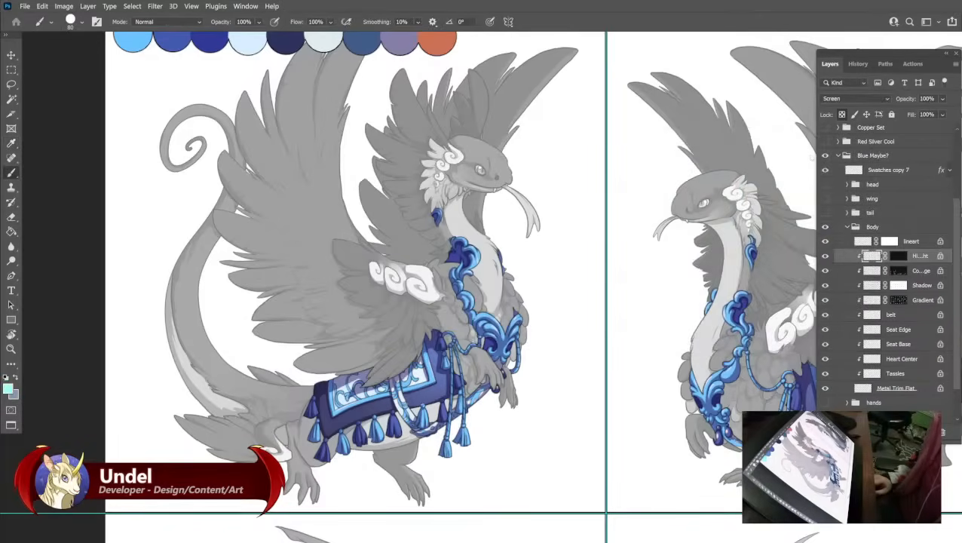
Add a dot in the Highlight layer's pale aqua to the end of the row on the swatches layer.
left_click_drag(661, 170, 627, 215)
left_click(878, 172)
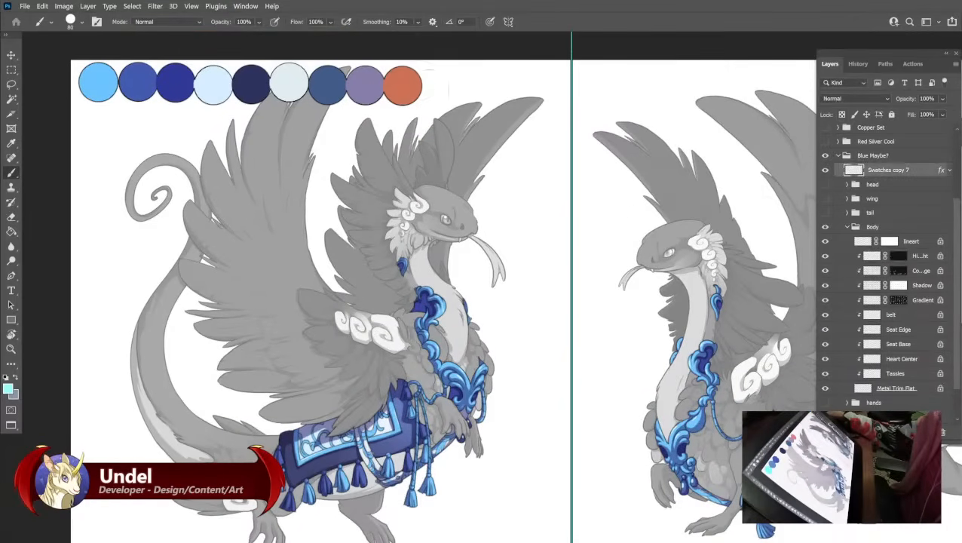
left_click(441, 84)
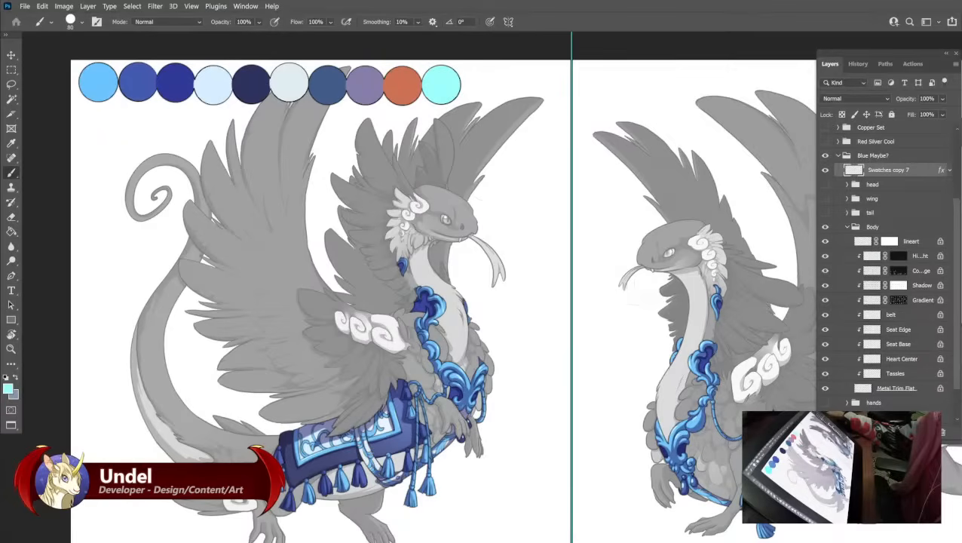
scroll(868, 173, "up", 5)
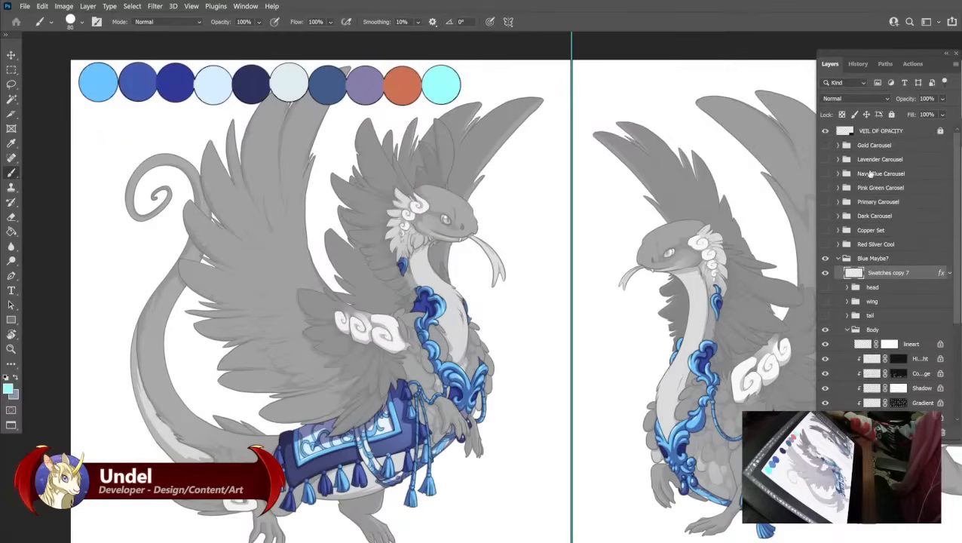
Compare the blue set against the Gold Carousel set by repeatedly showing and hiding the Gold Carousel group.
left_click(824, 146)
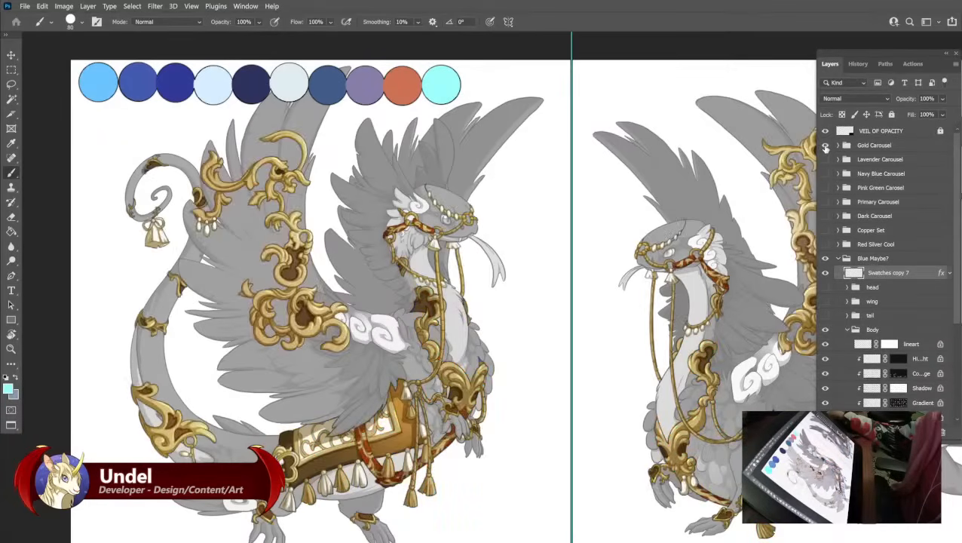
left_click(825, 147)
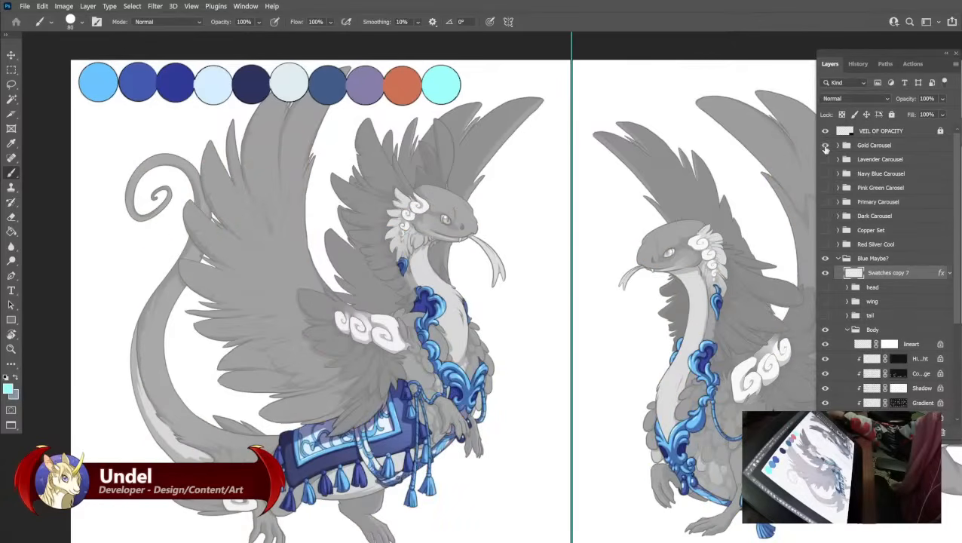
left_click(825, 147)
left_click(826, 147)
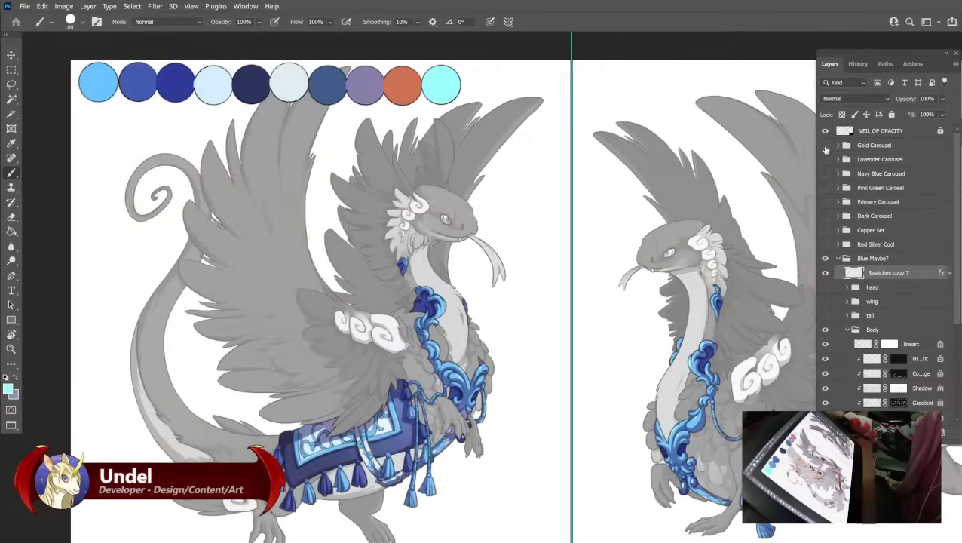
left_click(826, 147)
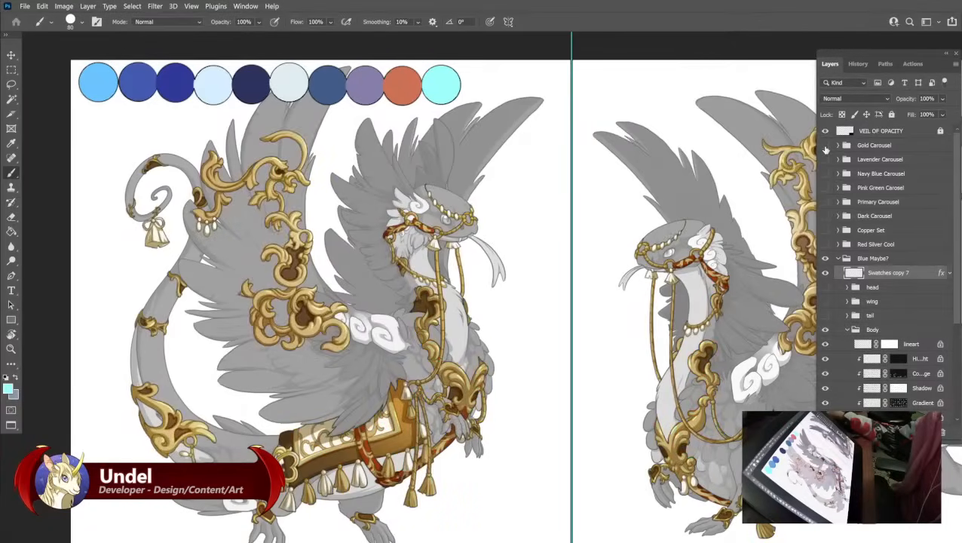
left_click(825, 147)
left_click(825, 147)
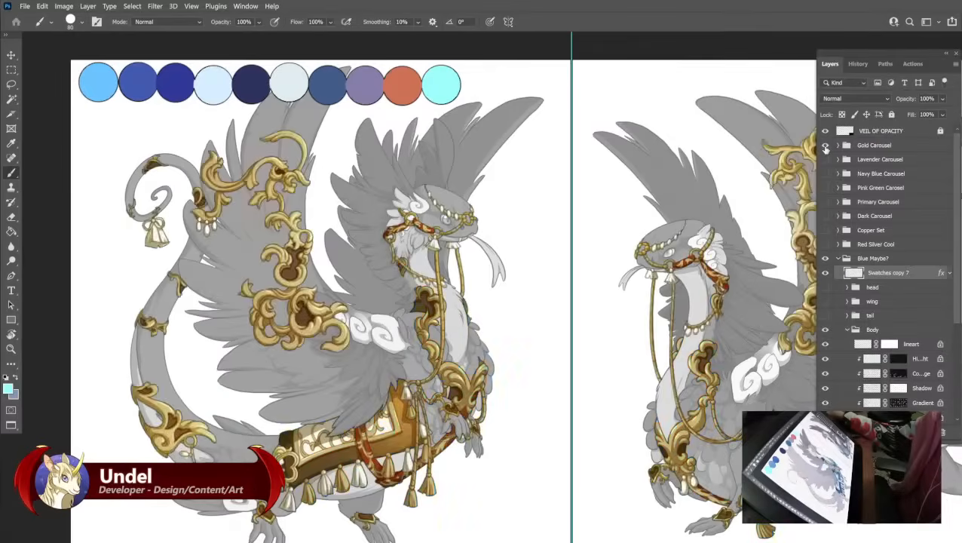
left_click(825, 147)
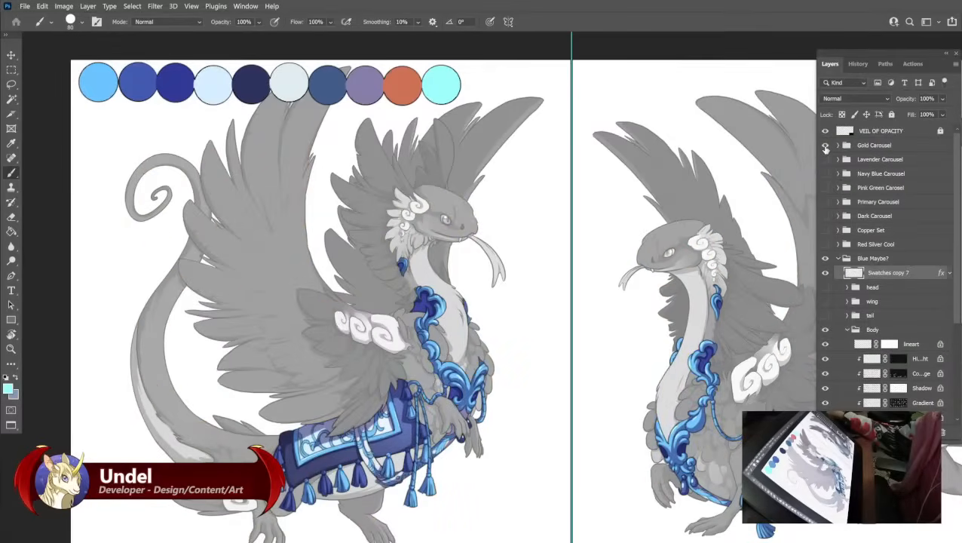
left_click(825, 147)
left_click(825, 147)
Darken the Body group's Tassles layer with a Hue/Saturation adjustment, setting Lightness to -66.
left_click_drag(512, 429, 499, 362)
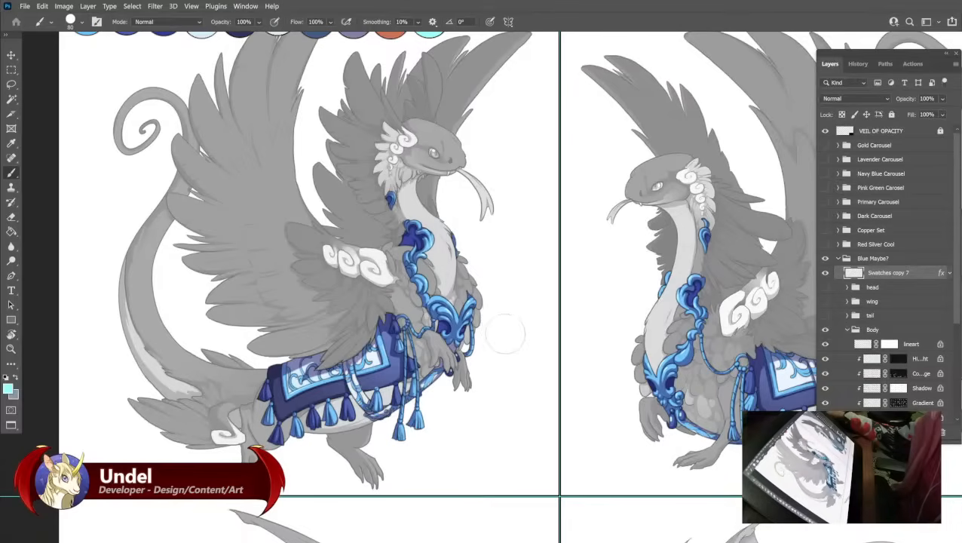
scroll(865, 315, "down", 3)
scroll(870, 320, "down", 2)
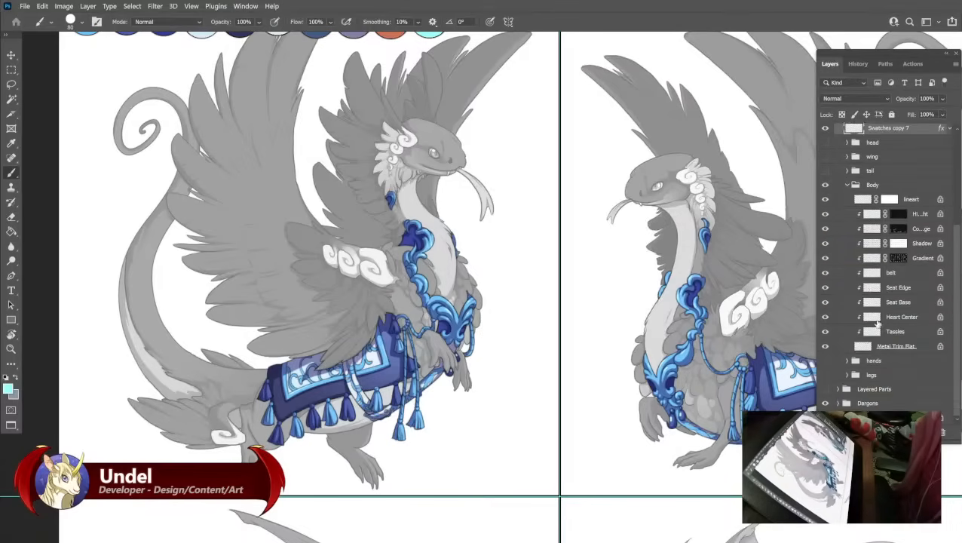
left_click(896, 332)
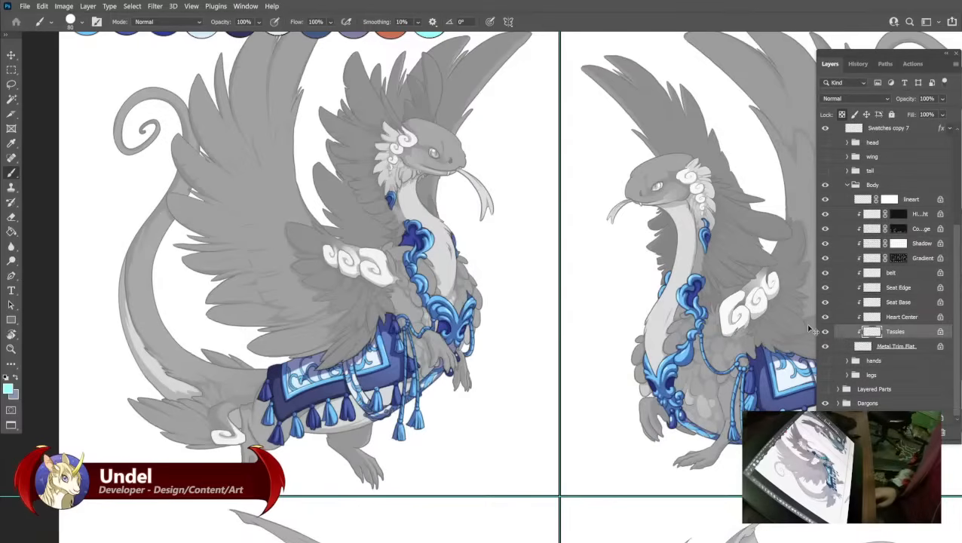
key("ctrl+u")
left_click_drag(661, 283, 625, 285)
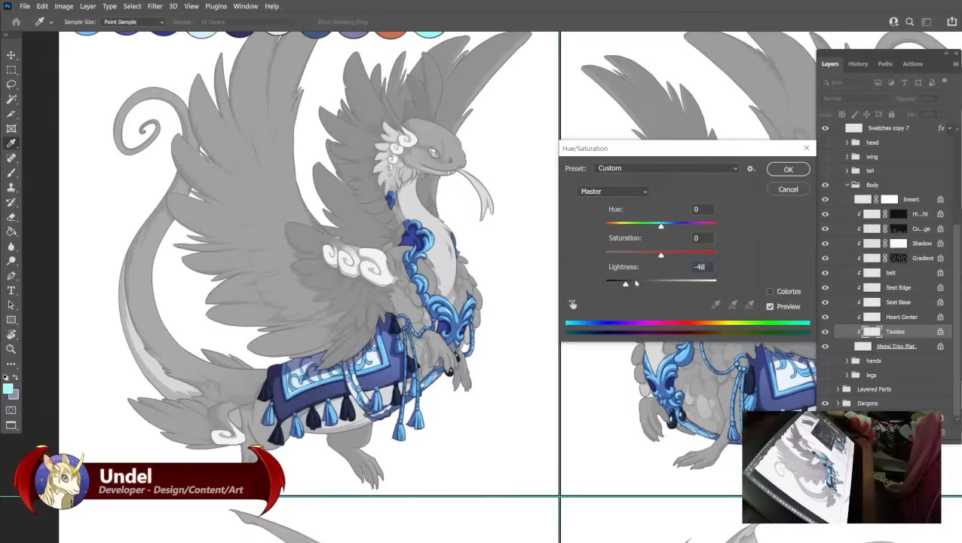
left_click(636, 283)
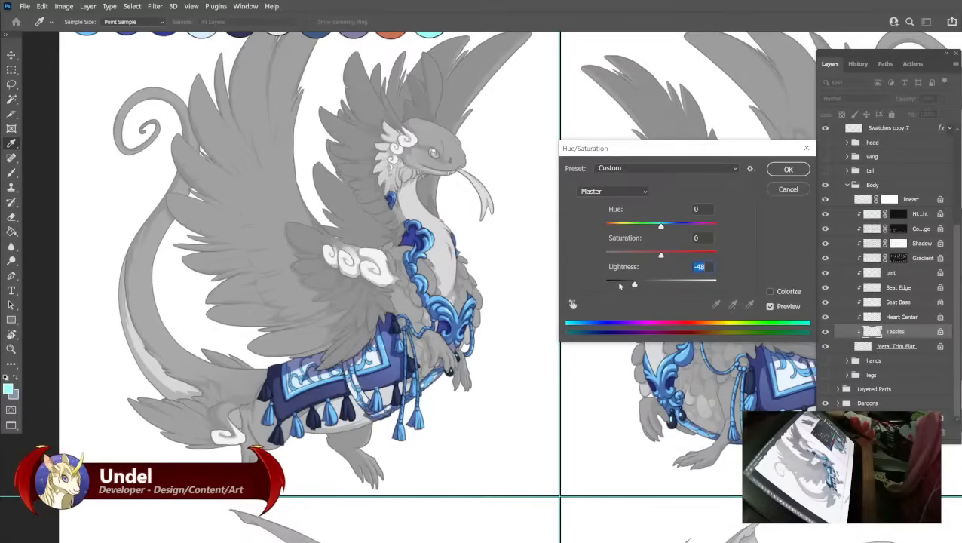
left_click(623, 285)
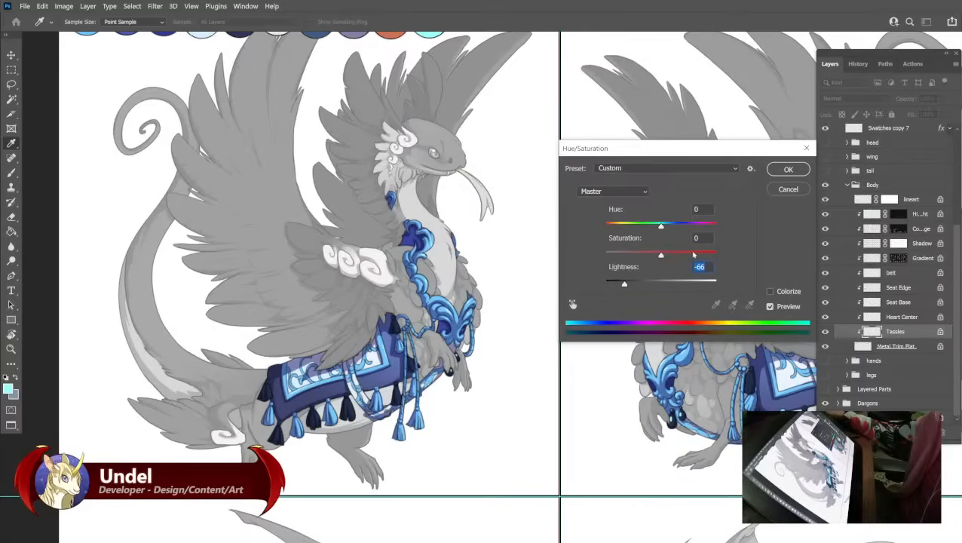
Try purple, red, green and teal hue shifts on the tassels, settle on Hue +2 and apply the adjustment.
left_click(686, 226)
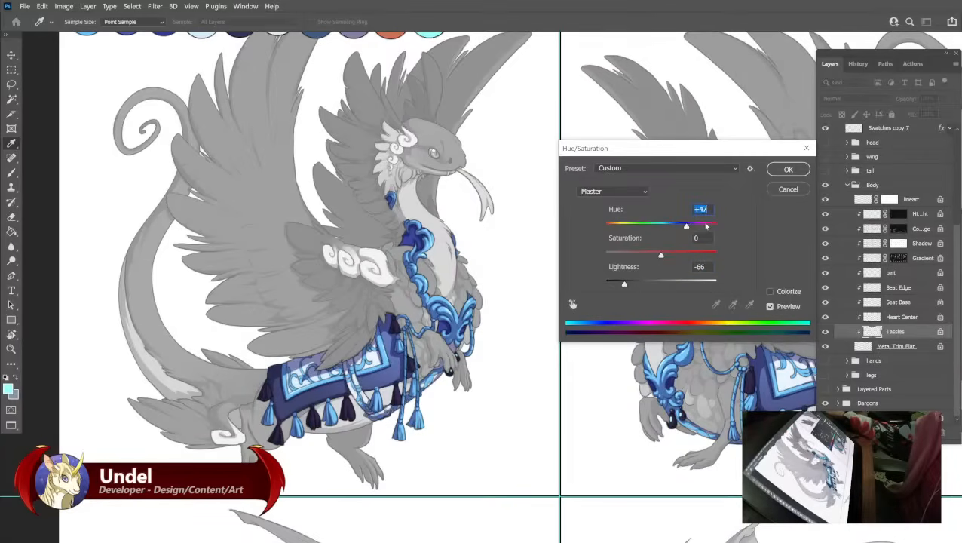
left_click(707, 226)
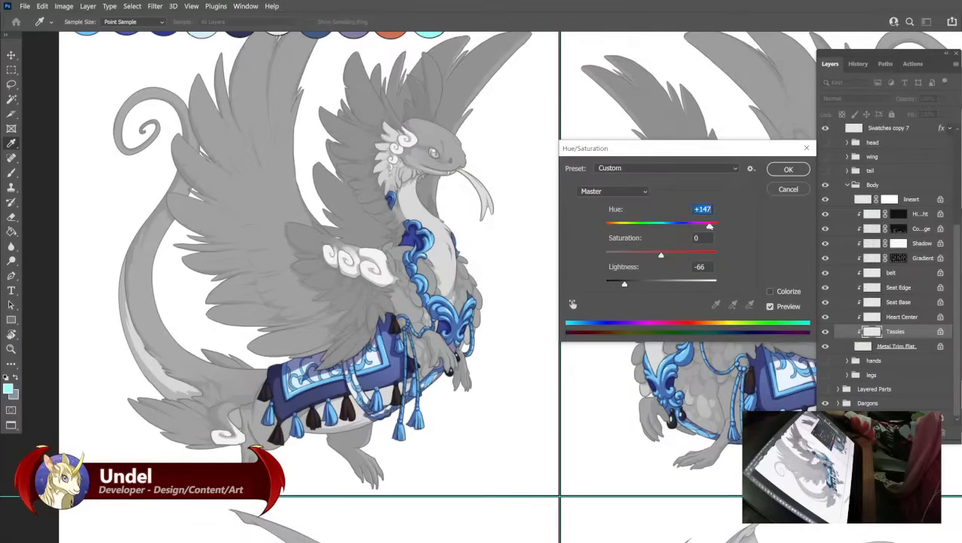
left_click(617, 225)
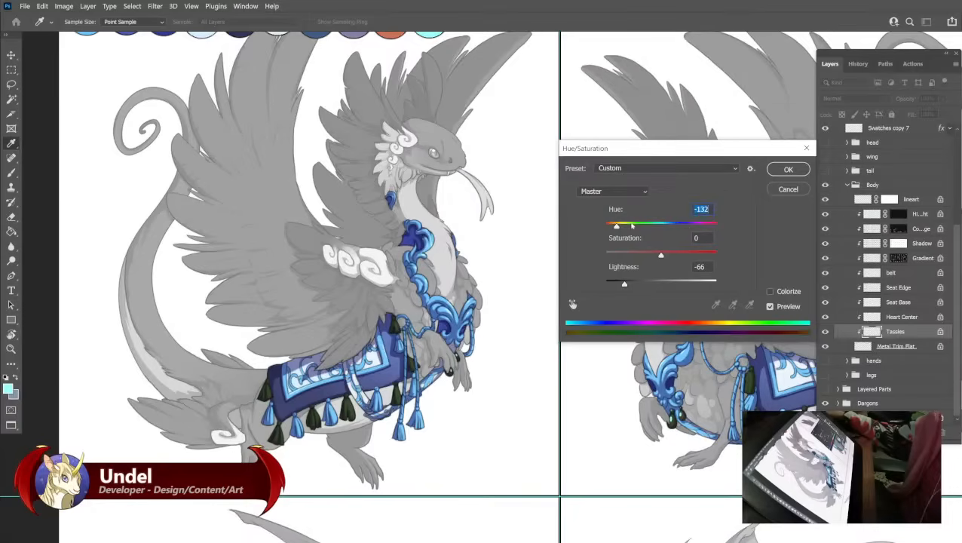
left_click(647, 225)
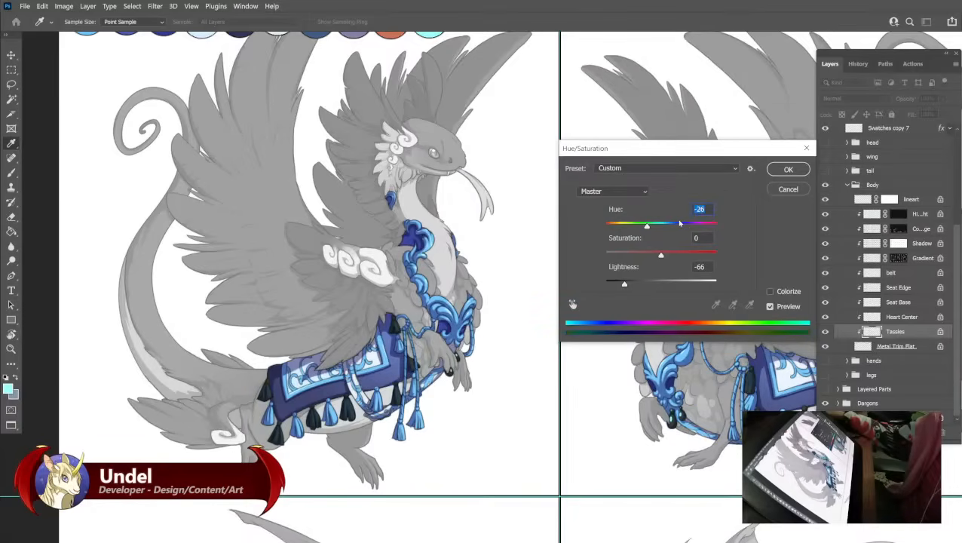
left_click(690, 225)
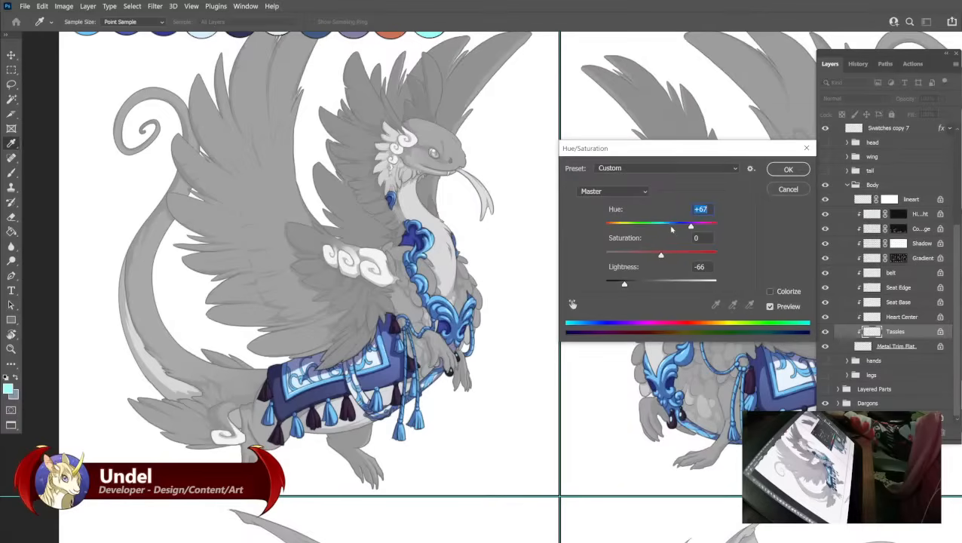
left_click(662, 225)
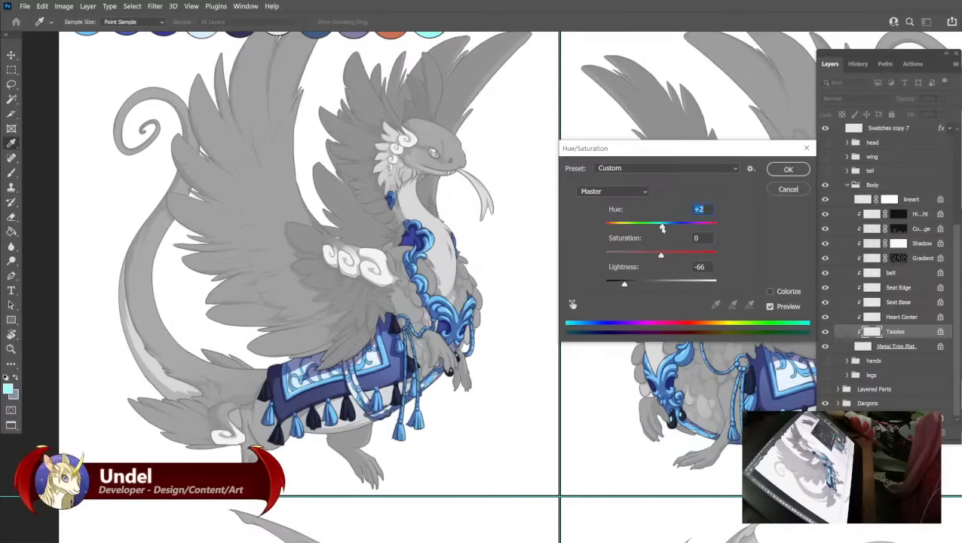
left_click(787, 169)
Sample the tassels' dark navy and repaint the second dot of the swatch row with it on the Swatches copy 7 layer.
key("b")
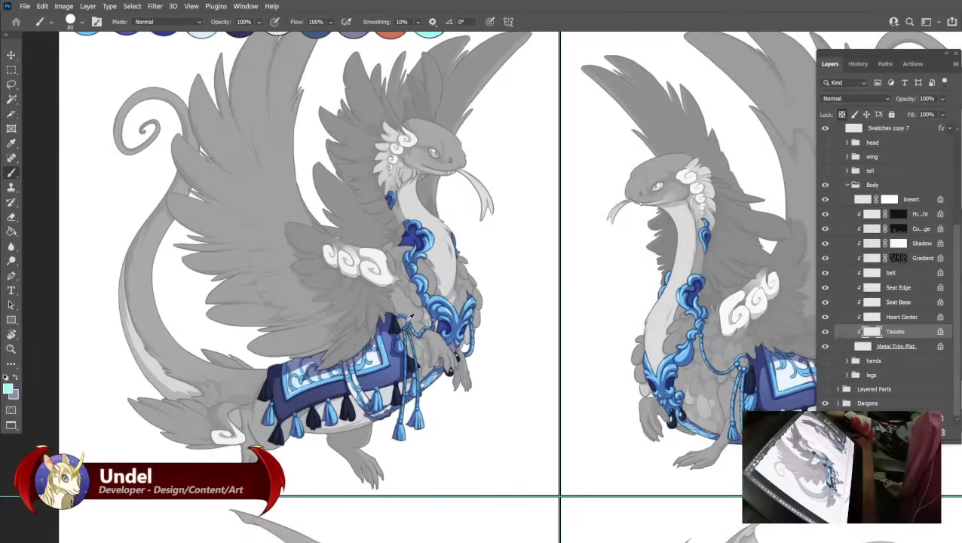
left_click(397, 322, "alt")
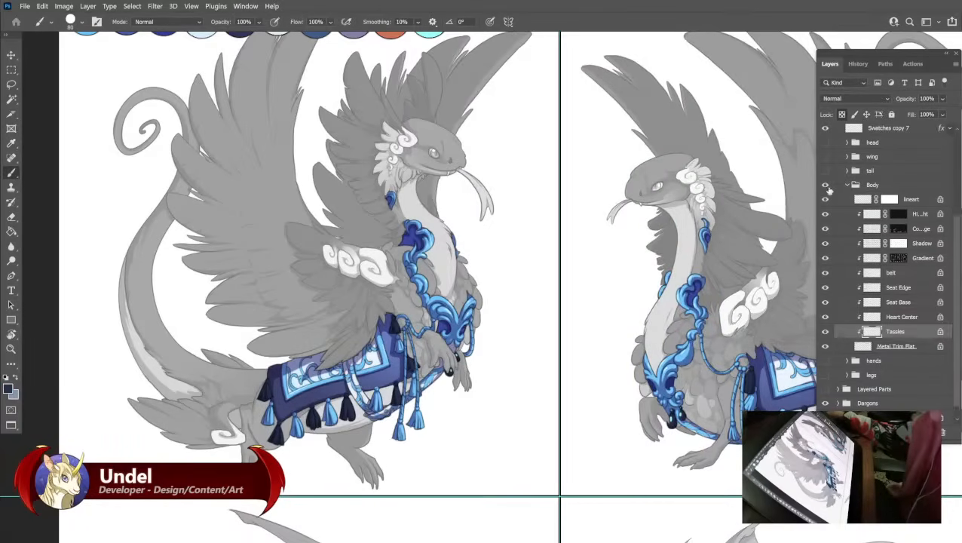
scroll(829, 188, "up", 2)
left_click(874, 187)
left_click_drag(499, 217, 508, 277)
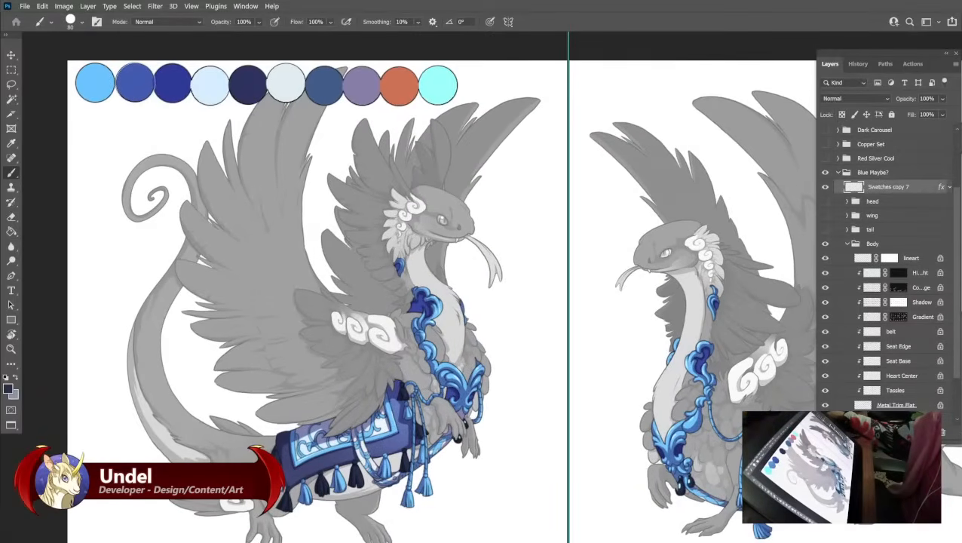
left_click_drag(126, 78, 143, 89)
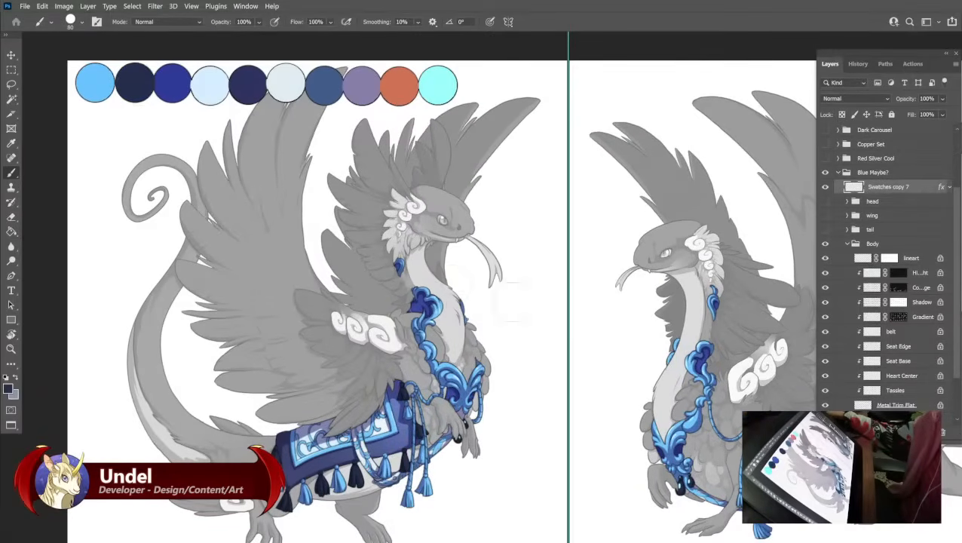
left_click_drag(642, 317, 561, 274)
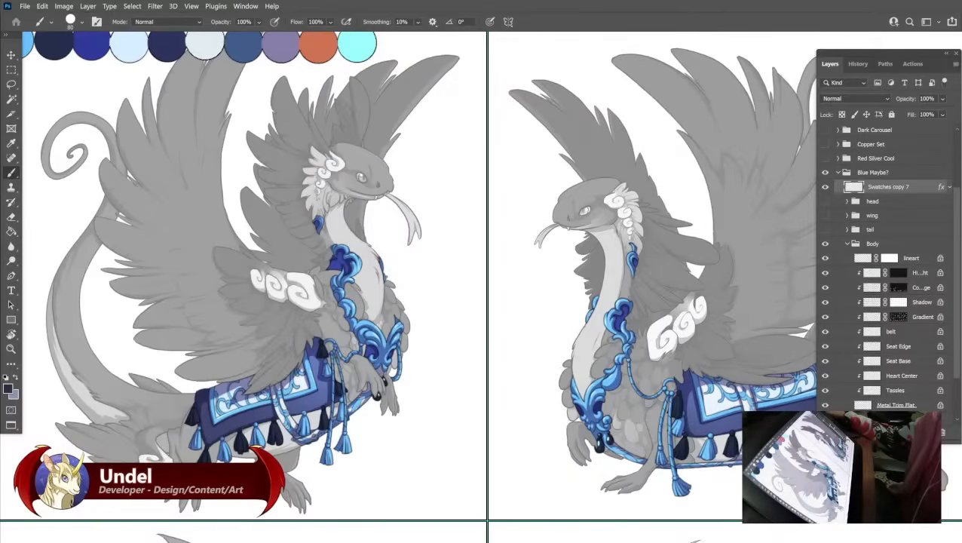
left_click(897, 379)
key("ctrl+u")
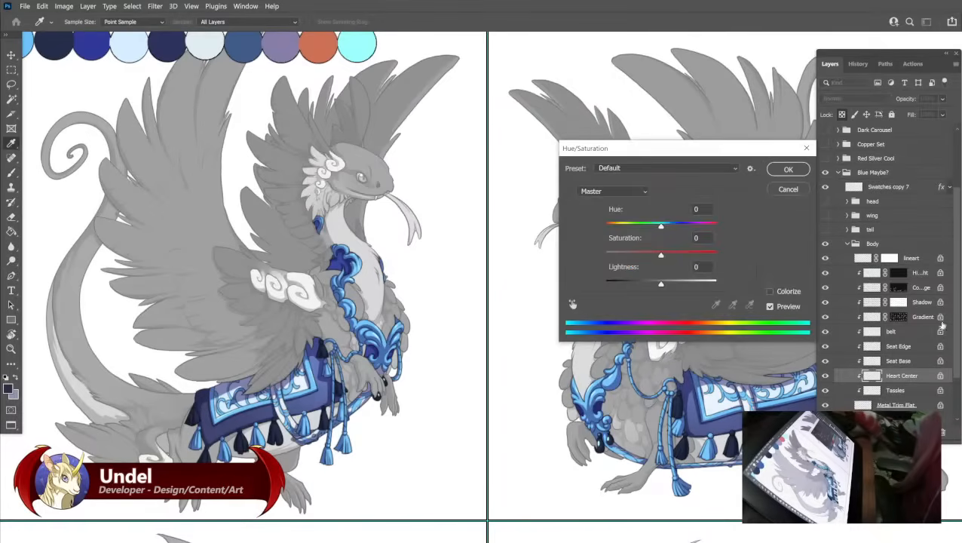
left_click(675, 226)
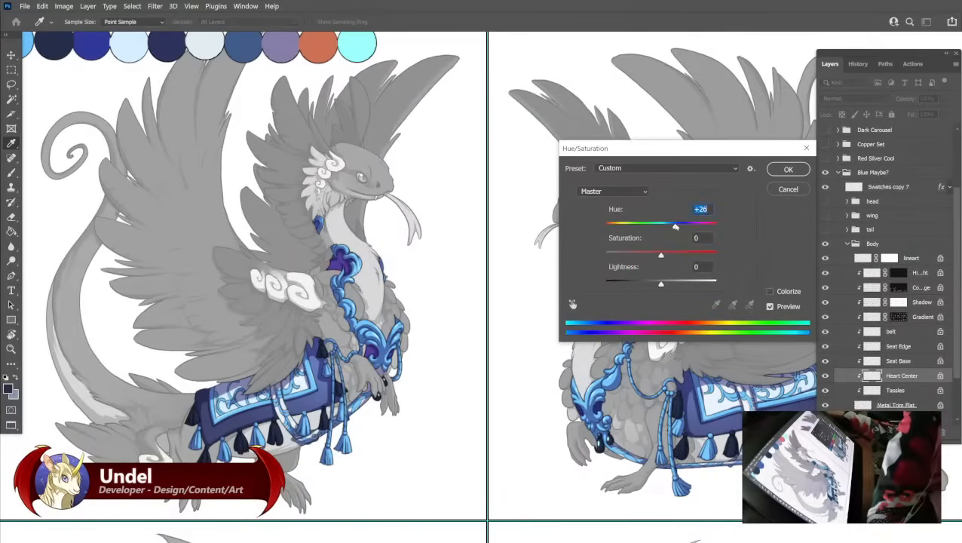
left_click_drag(677, 227, 707, 225)
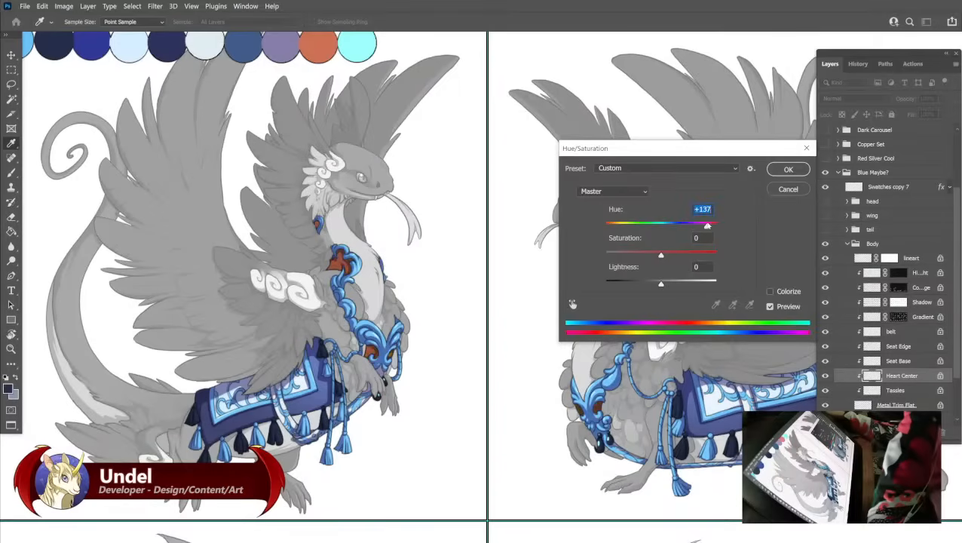
left_click(679, 283)
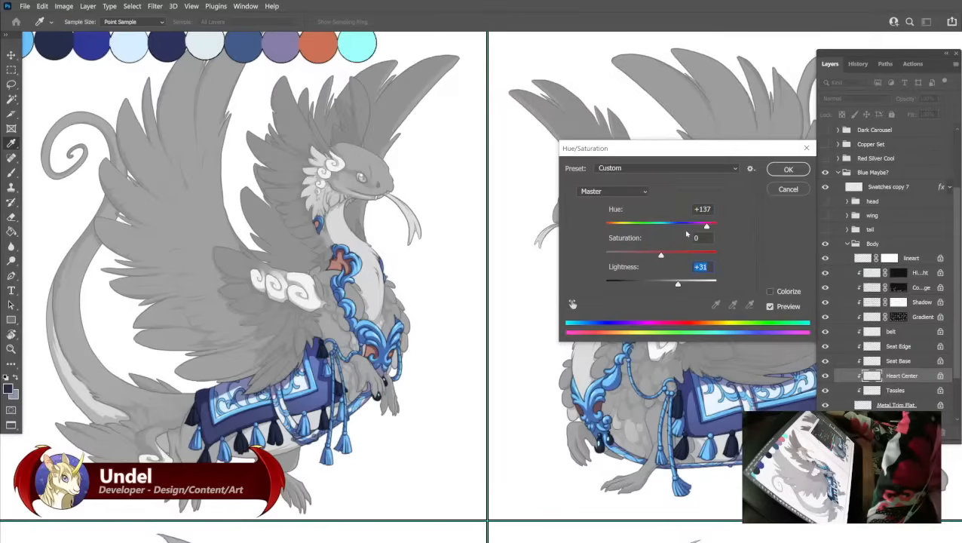
left_click(678, 255)
left_click(614, 227)
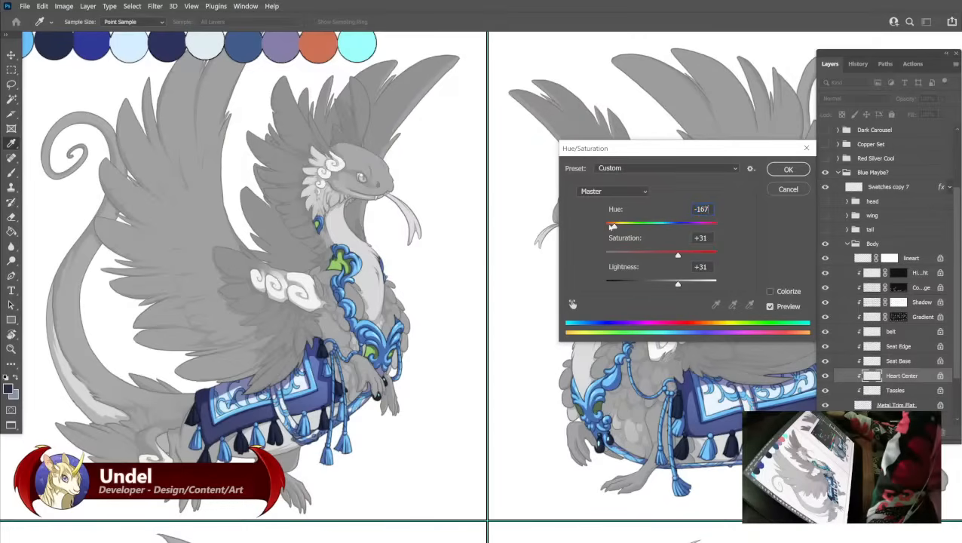
left_click_drag(612, 226, 608, 227)
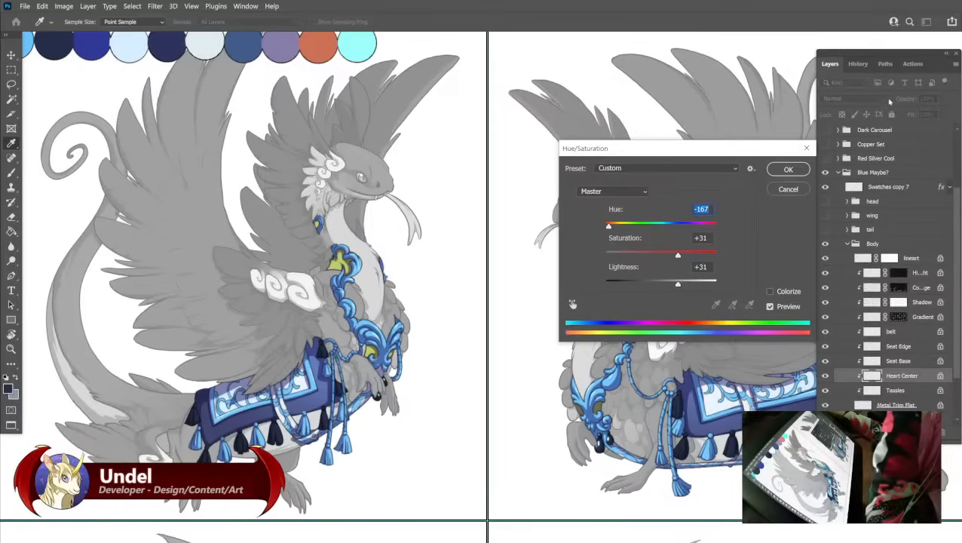
left_click(788, 189)
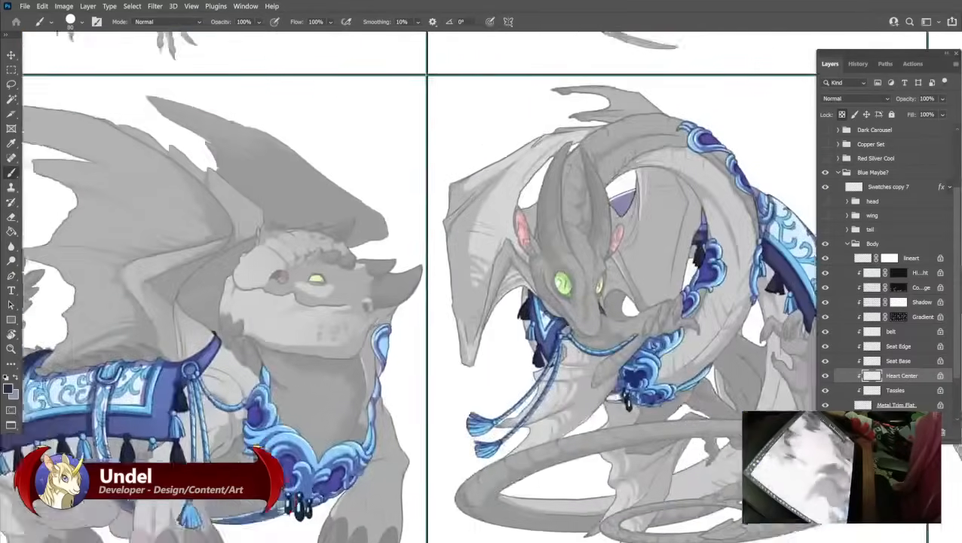
Examine how the blue apparel with dark navy tassels looks on the other dragons across the sheet.
left_click_drag(426, 392, 430, 186)
left_click_drag(340, 453, 446, 194)
left_click_drag(352, 375, 450, 187)
left_click_drag(542, 293, 204, 263)
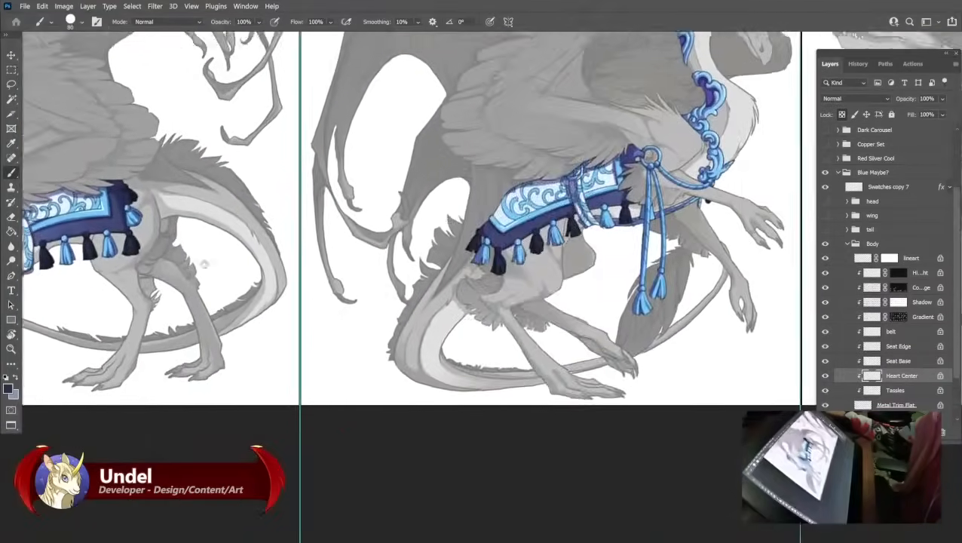
left_click_drag(784, 98, 297, 153)
left_click_drag(27, 198, 374, 179)
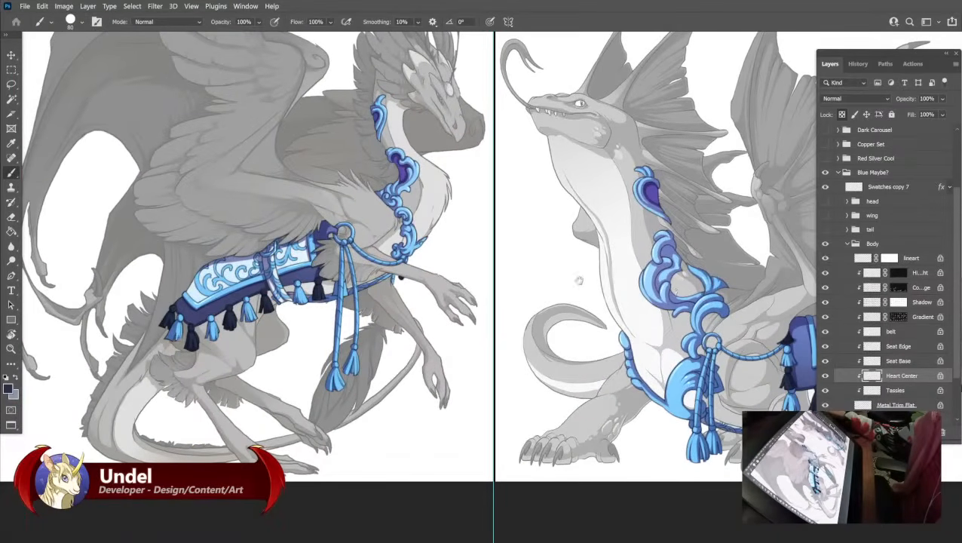
left_click_drag(579, 280, 857, 246)
left_click_drag(101, 287, 354, 482)
left_click_drag(454, 49, 388, 297)
left_click_drag(409, 232, 431, 326)
left_click_drag(641, 263, 211, 361)
left_click_drag(504, 298, 25, 312)
left_click_drag(740, 357, 315, 269)
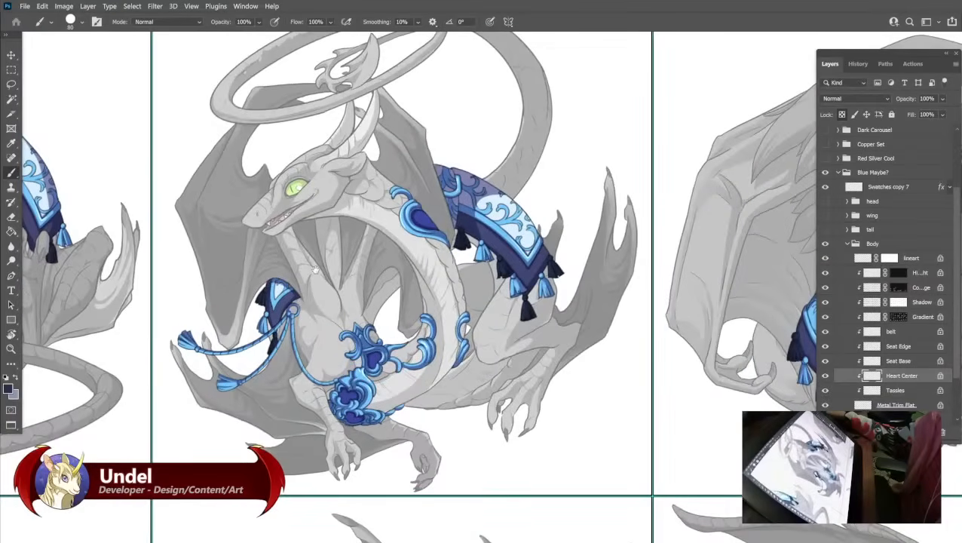
left_click_drag(666, 321, 325, 305)
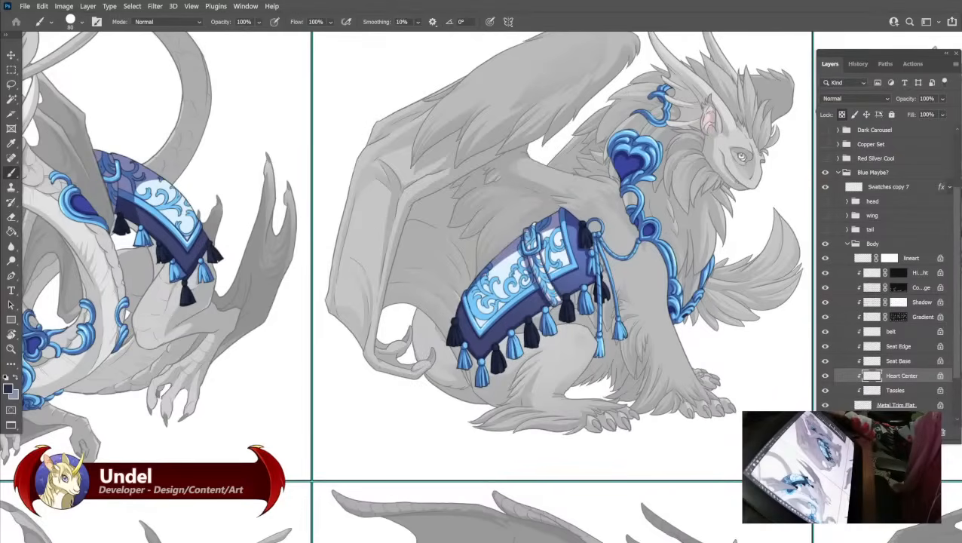
left_click_drag(716, 113, 355, 467)
mouse_move(625, 41)
left_mouse_down()
mouse_move(444, 255)
mouse_move(444, 245)
left_mouse_up()
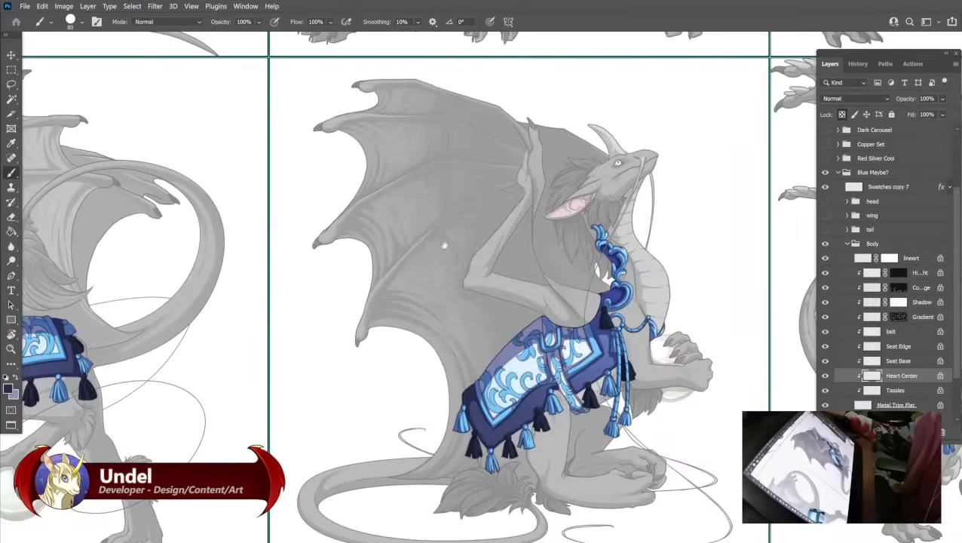
Examine the blue body apparel on the remaining dragons, down to the sheet's last row and back to the first.
left_click_drag(193, 63, 615, 401)
left_click_drag(375, 320, 788, 338)
left_click_drag(226, 319, 439, 330)
left_click_drag(268, 319, 716, 321)
mouse_move(273, 320)
left_mouse_down()
mouse_move(560, 319)
mouse_move(645, 306)
left_mouse_up()
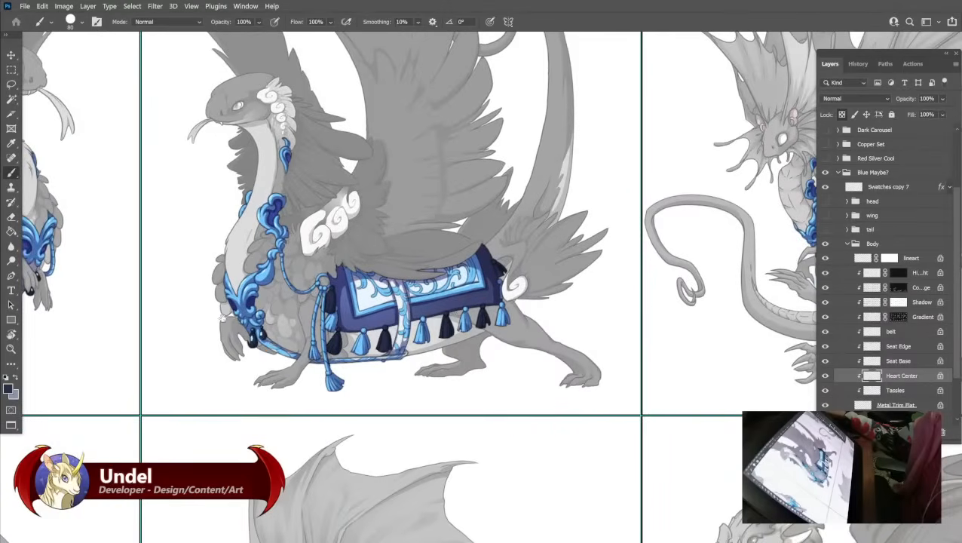
left_click_drag(223, 317, 541, 113)
left_click_drag(399, 309, 615, 45)
left_click_drag(754, 422, 343, 190)
left_click_drag(590, 362, 362, 45)
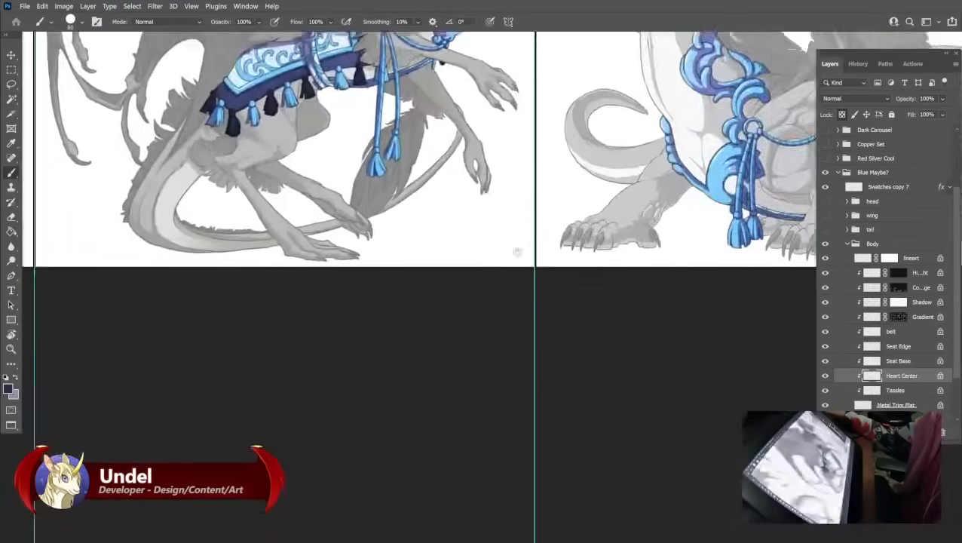
left_click_drag(517, 252, 339, 38)
mouse_move(528, 301)
left_mouse_down()
mouse_move(418, 395)
mouse_move(143, 482)
left_mouse_up()
mouse_move(461, 253)
left_mouse_down()
mouse_move(478, 329)
mouse_move(554, 410)
left_mouse_up()
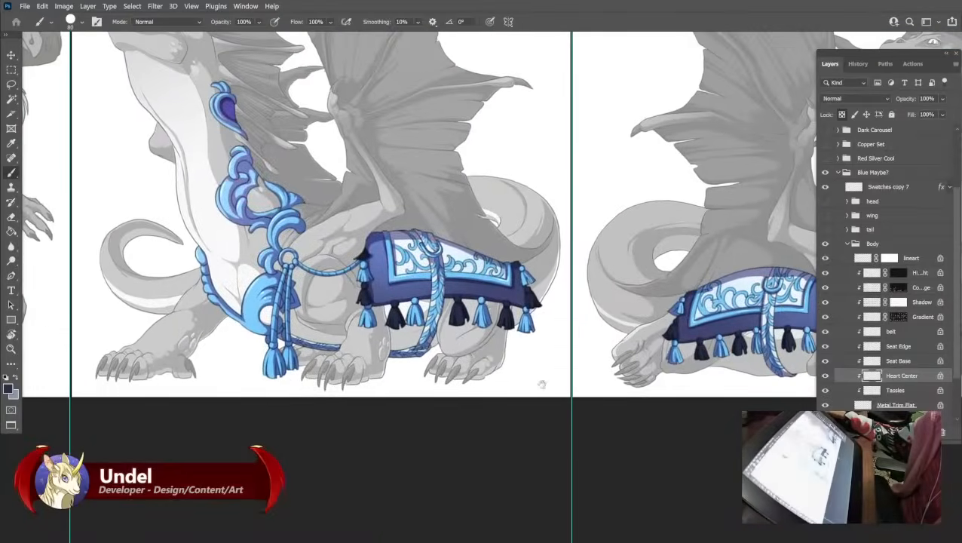
left_click_drag(428, 284, 503, 364)
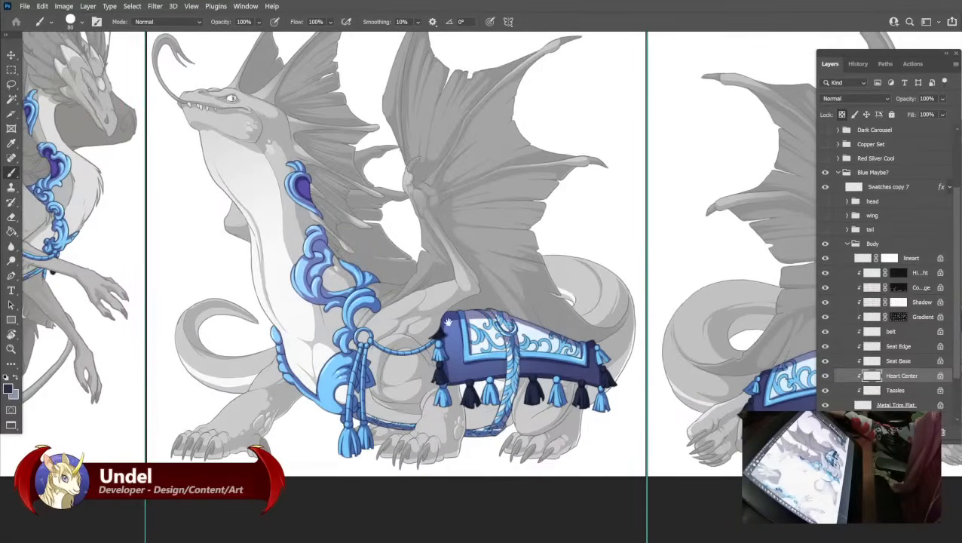
left_click_drag(450, 321, 461, 337)
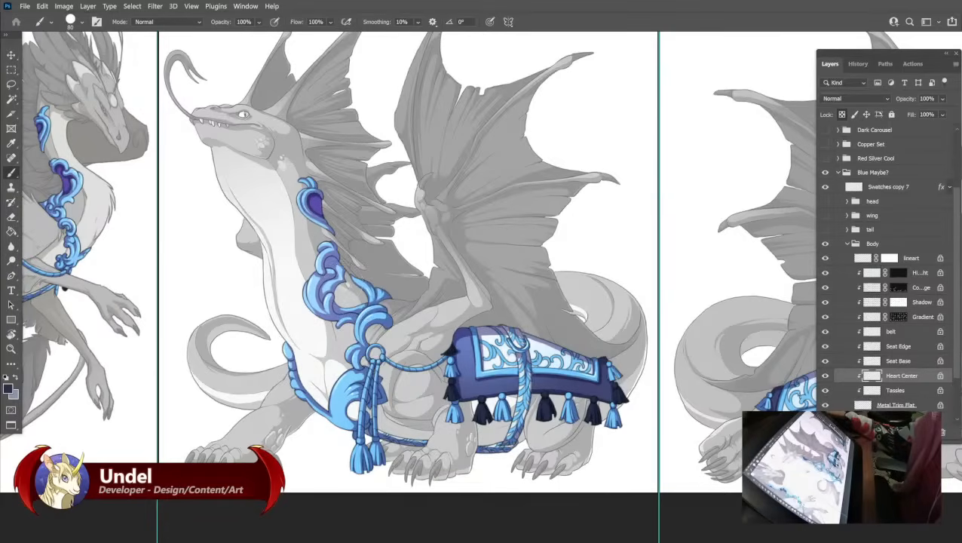
left_click_drag(222, 243, 364, 283)
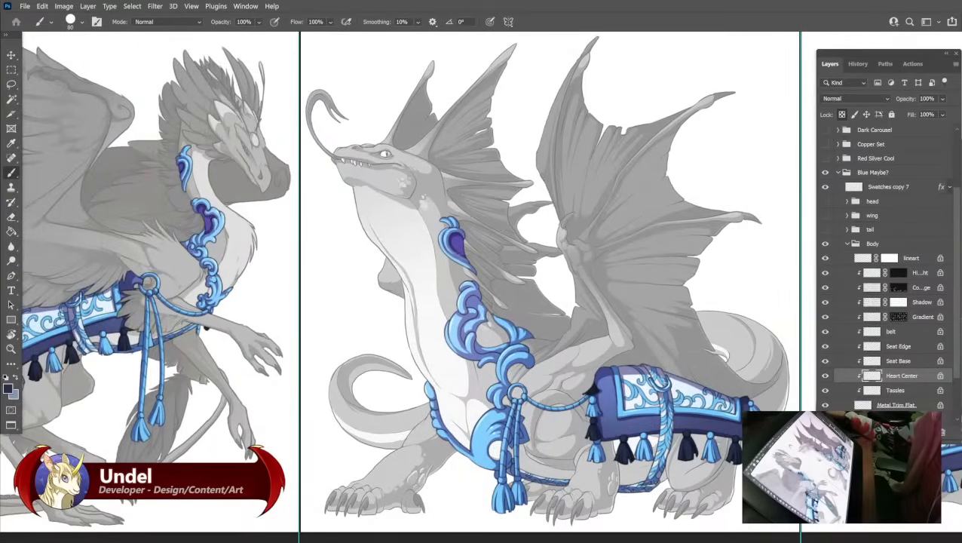
left_click_drag(765, 262, 469, 521)
left_click_drag(489, 154, 475, 512)
left_click_drag(493, 155, 483, 314)
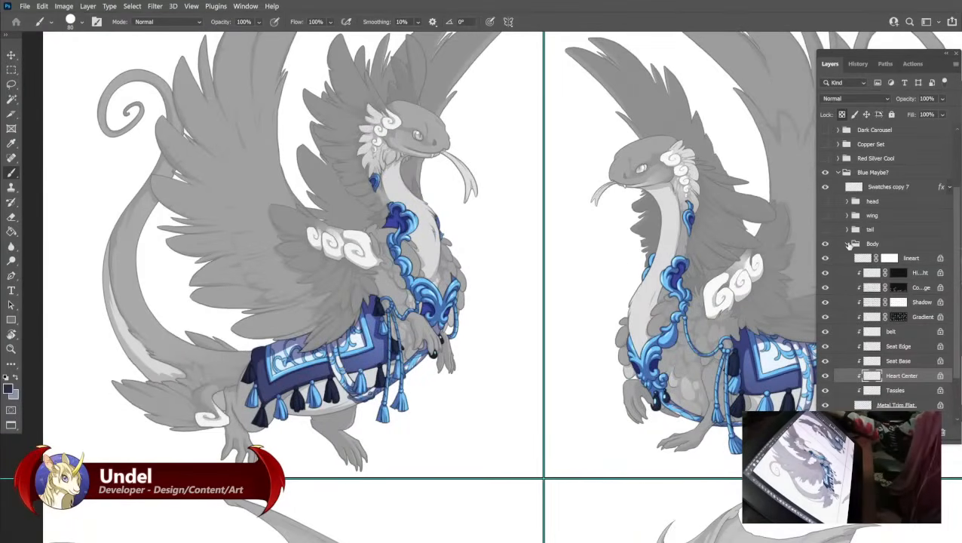
Collapse the Body group, show and expand the tail group, and fill its Metal Trim Flat layer with the first swatch dot's light blue.
left_click(847, 244)
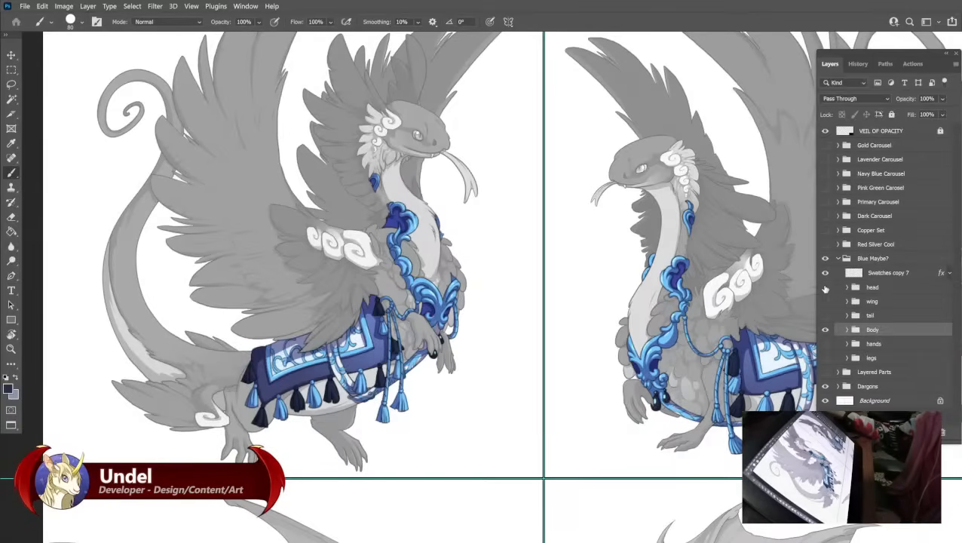
left_click(824, 315)
left_click(846, 315)
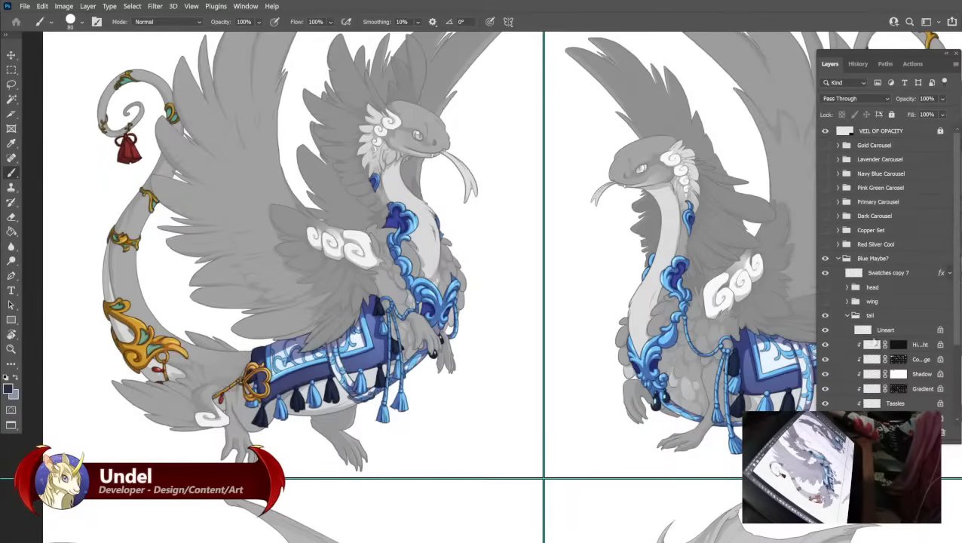
scroll(897, 352, "down", 1)
scroll(897, 353, "down", 3)
left_click(895, 346)
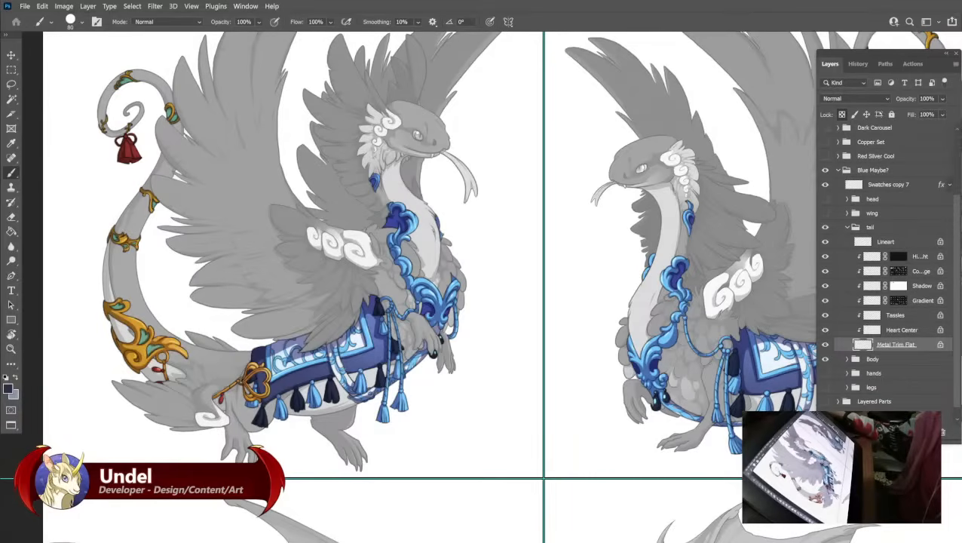
left_click_drag(389, 279, 398, 336)
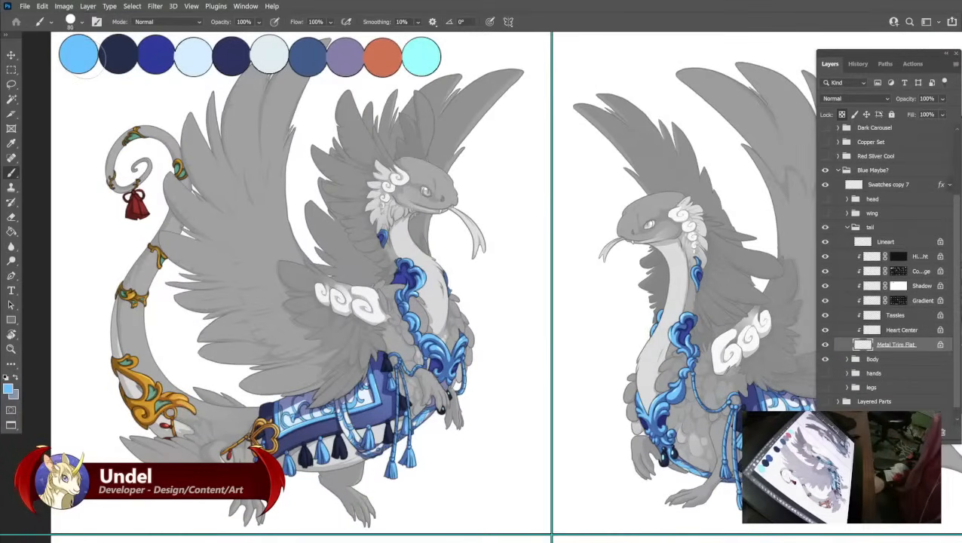
key("alt+BackSpace")
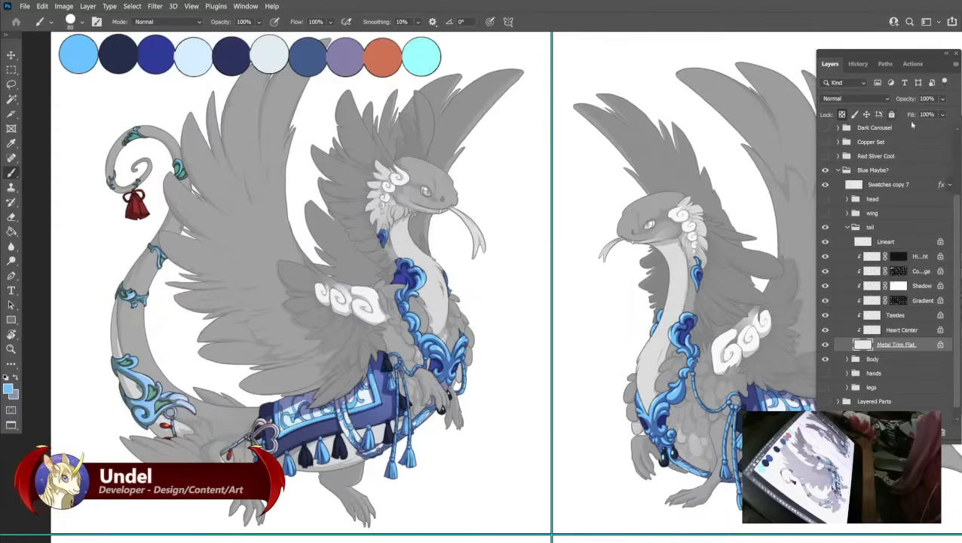
Fill the tail group's Heart Center layer with the third dot's royal blue and its Tassles layer with the second dot's dark navy.
left_click(888, 330)
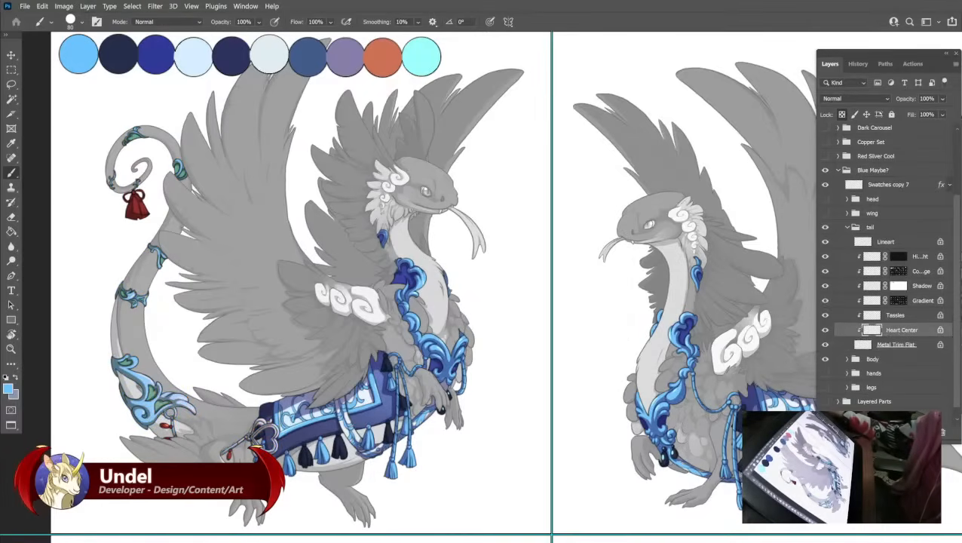
left_click(163, 53, "alt")
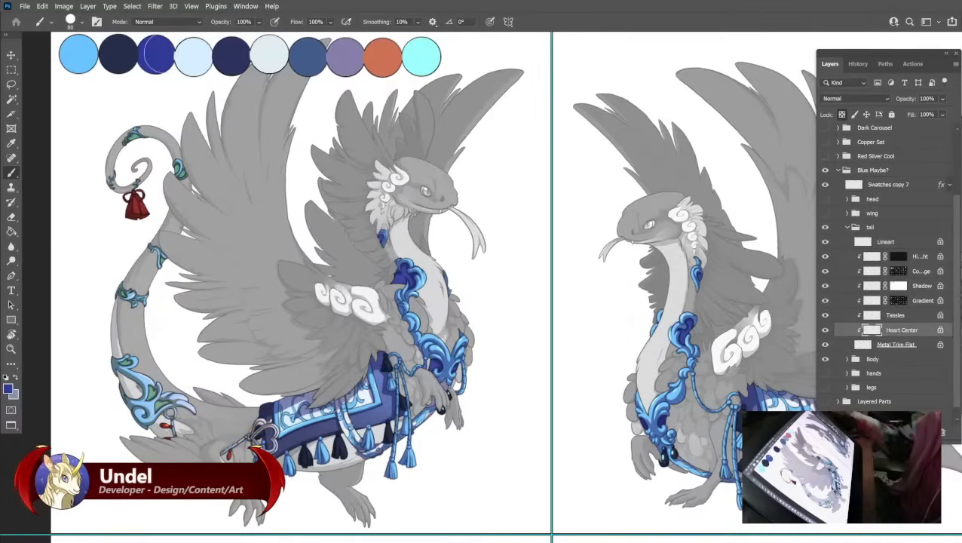
key("alt+BackSpace")
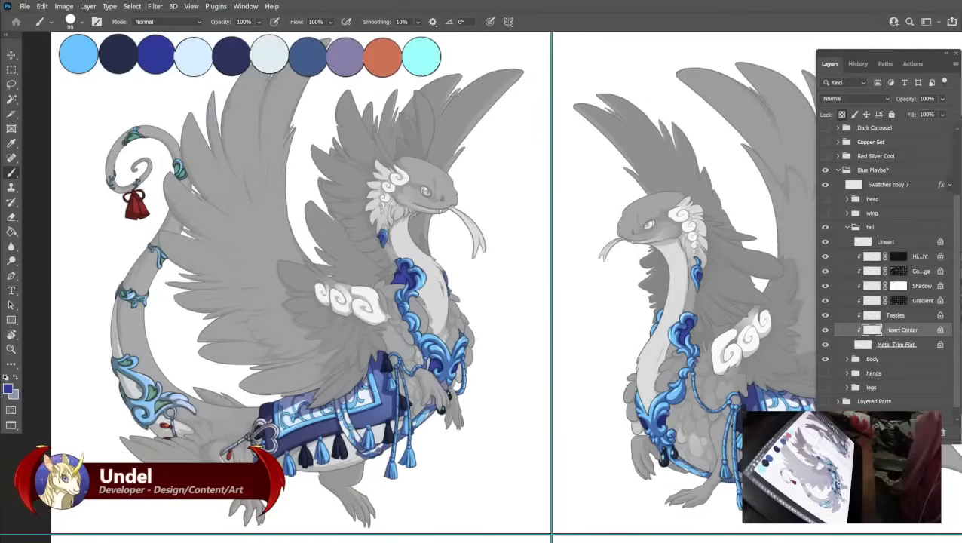
left_click(914, 315)
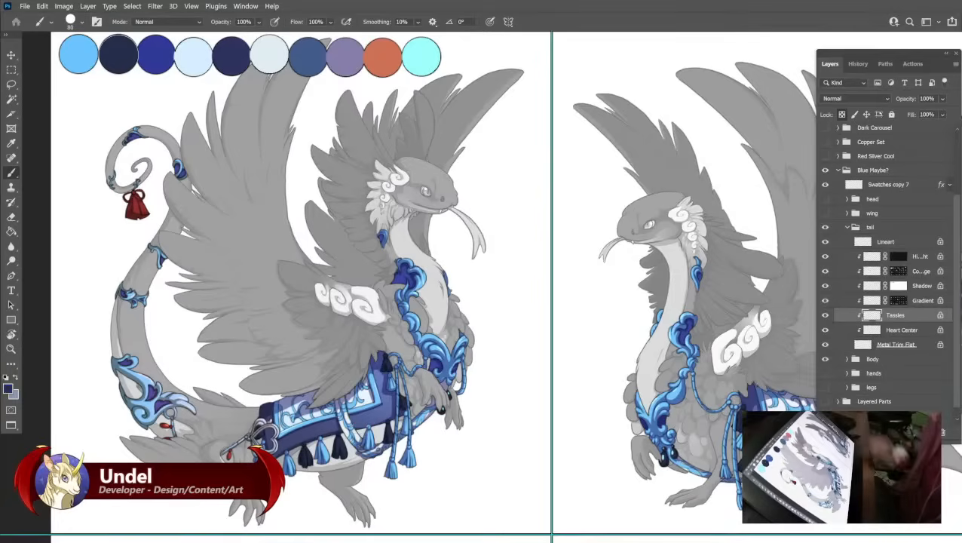
key("alt+BackSpace")
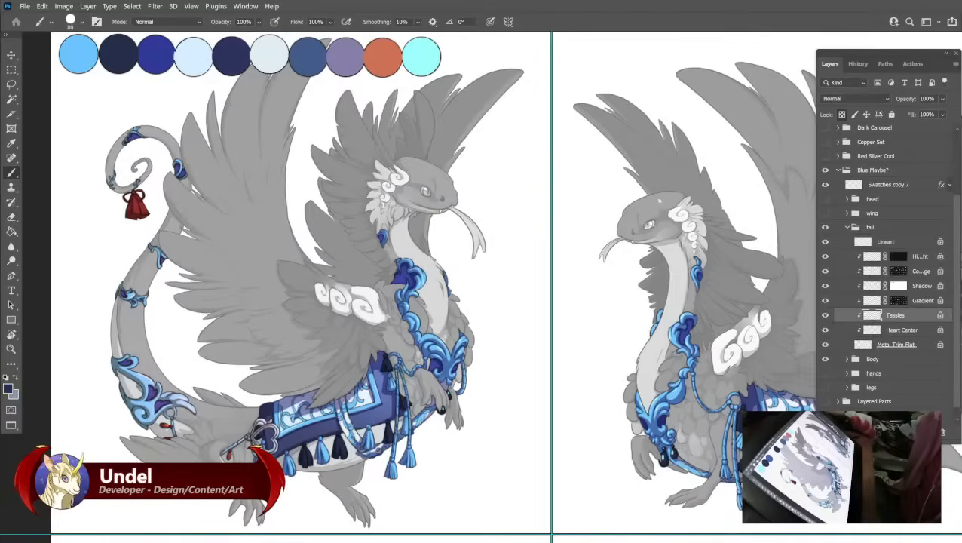
Fill the tail group's Gradient layer with the seventh dot's slate blue and its Shadow layer with the eighth dot's muted purple.
left_click(865, 301)
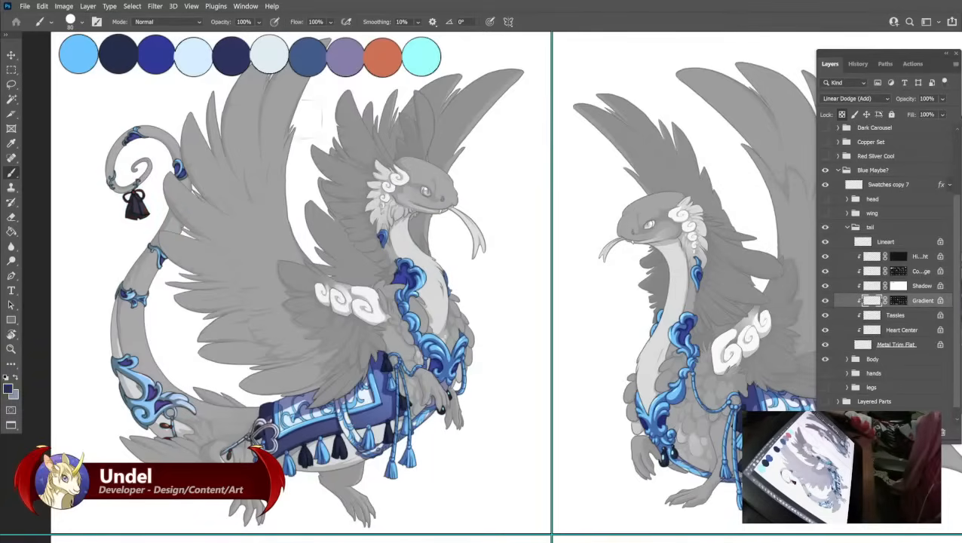
left_click(317, 48, "alt")
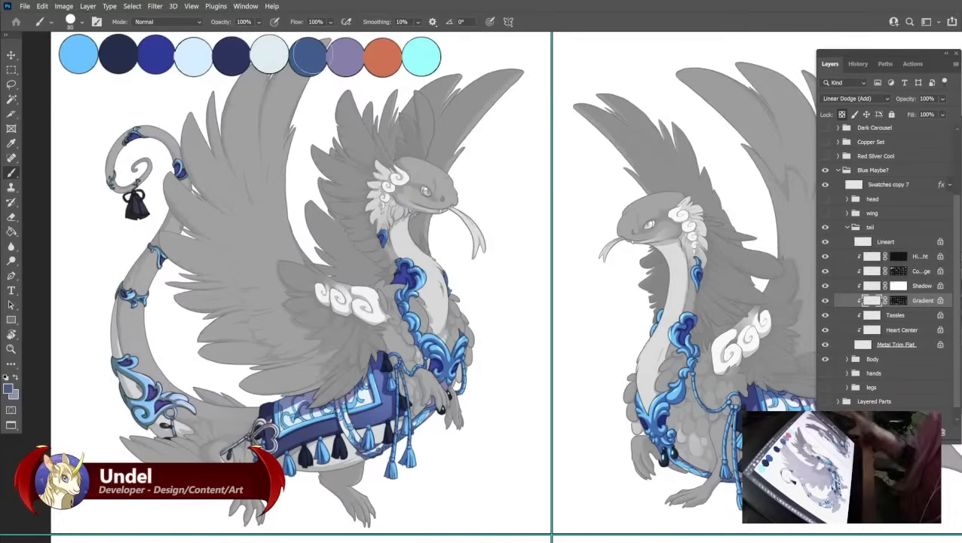
key("alt+BackSpace")
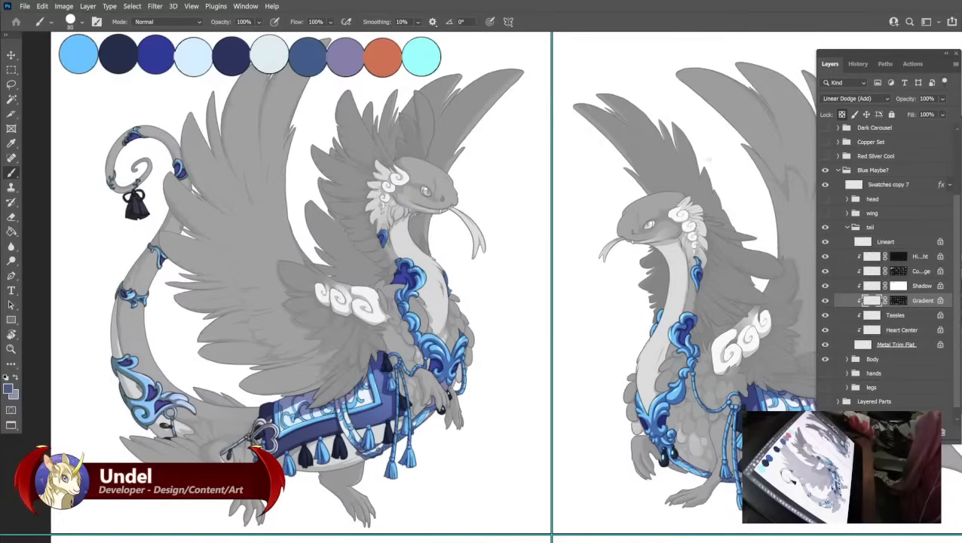
left_click(866, 286)
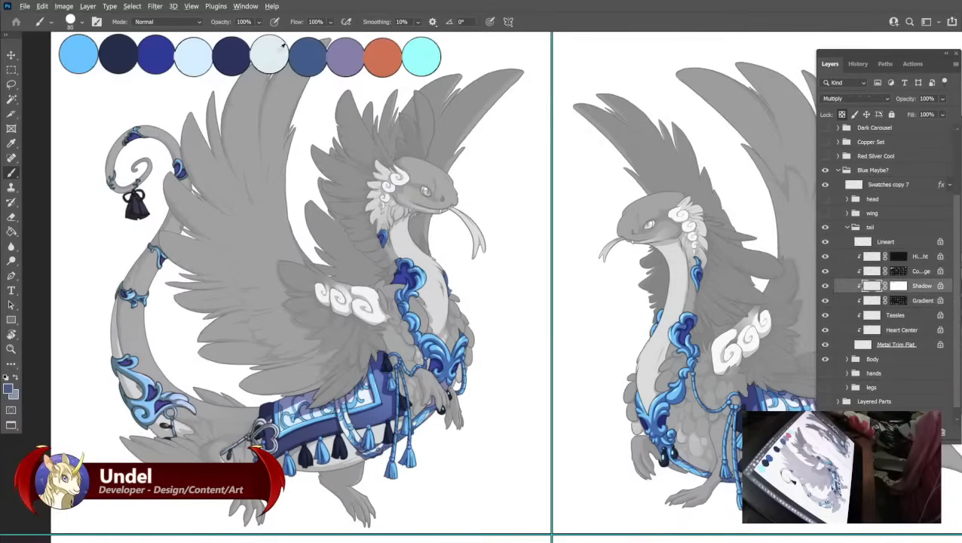
left_click(360, 49, "alt")
key("alt+BackSpace")
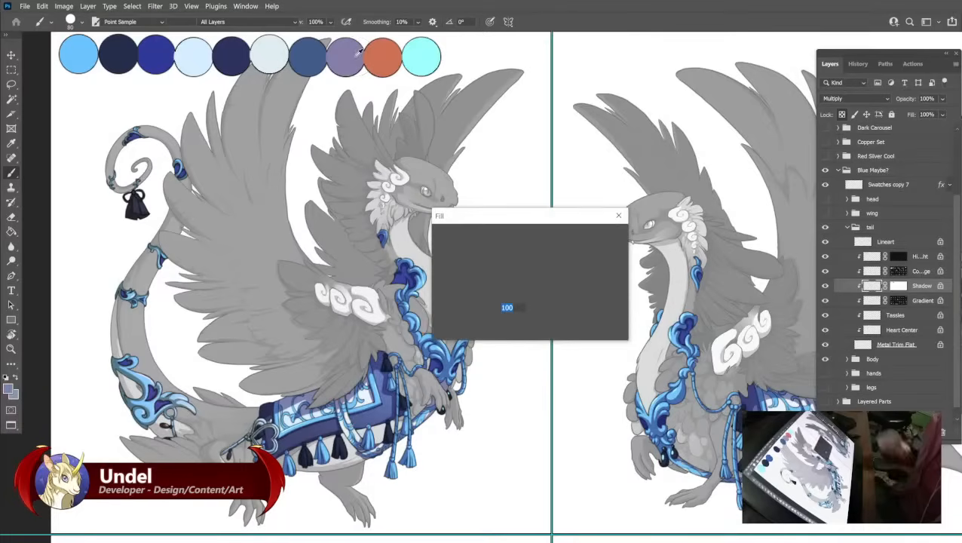
Fill the tail group's Color Dodge layer with the ninth dot's orange-red and its Screen-mode highlight layer with the tenth dot's aqua.
left_click(867, 270)
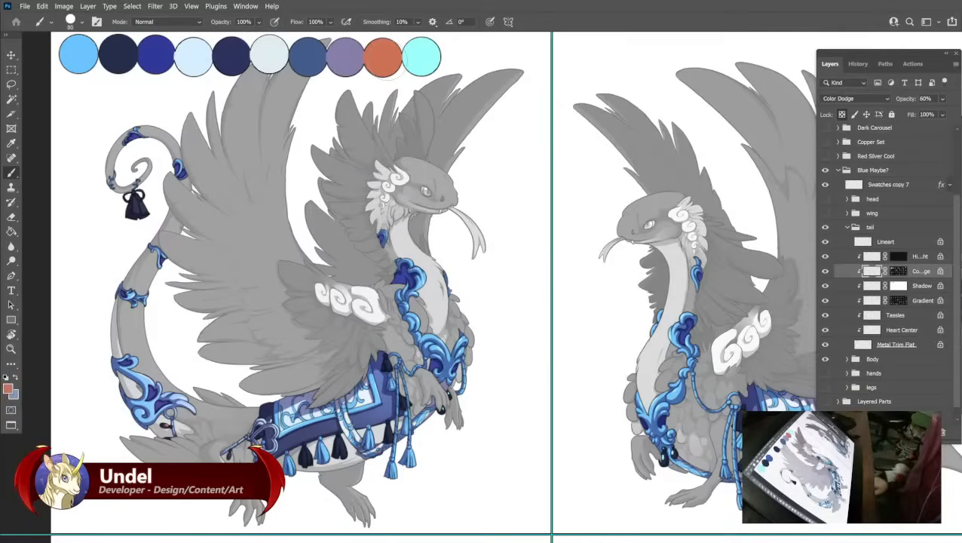
left_click(384, 52, "alt")
key("alt+BackSpace")
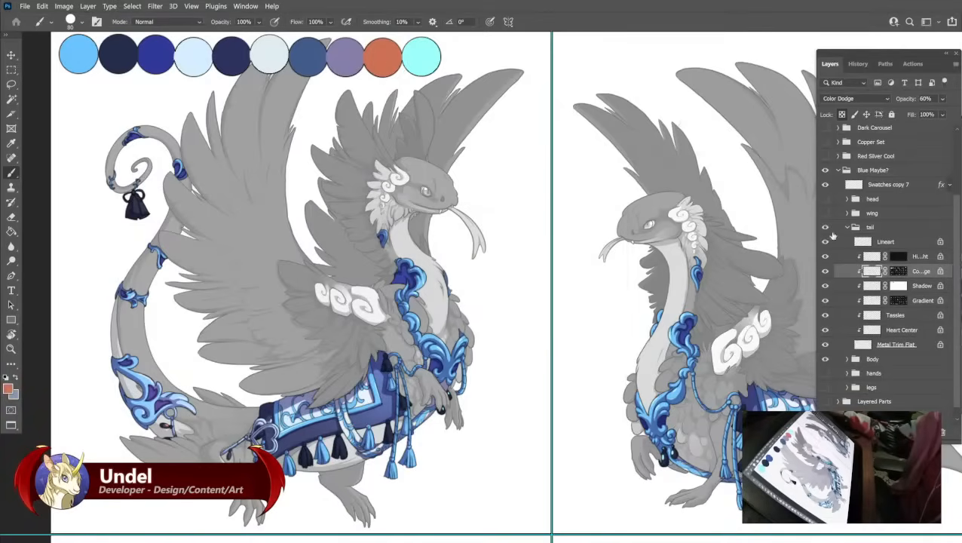
left_click(876, 256)
left_click(423, 57, "alt")
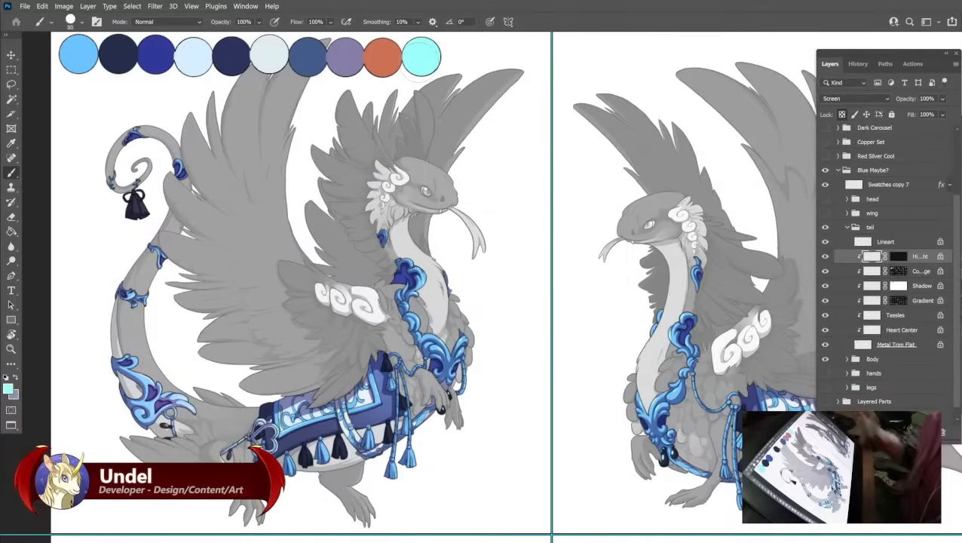
key("alt+BackSpace")
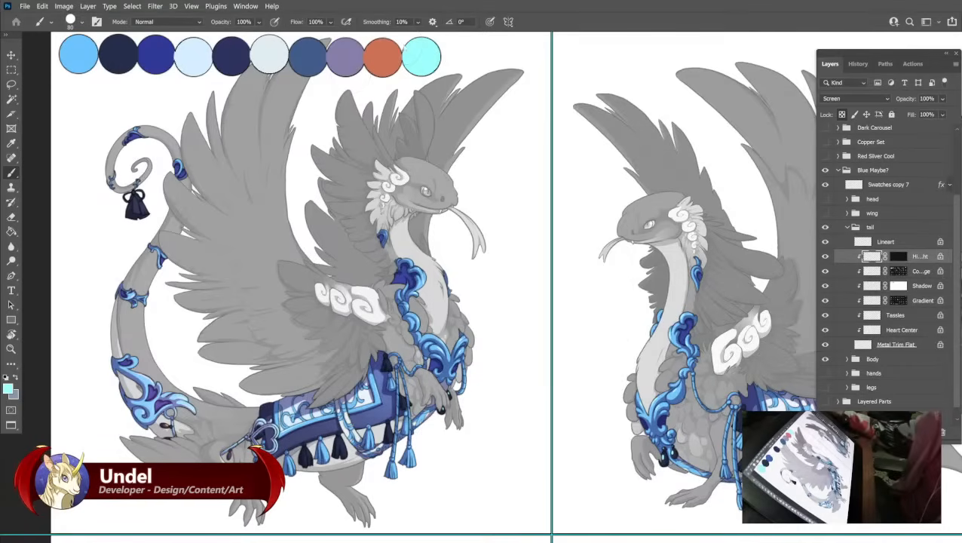
Collapse the tail group, show and expand the wing group, and fill its Metal Trim Flat layer with the first dot's light blue.
left_click_drag(96, 243, 83, 231)
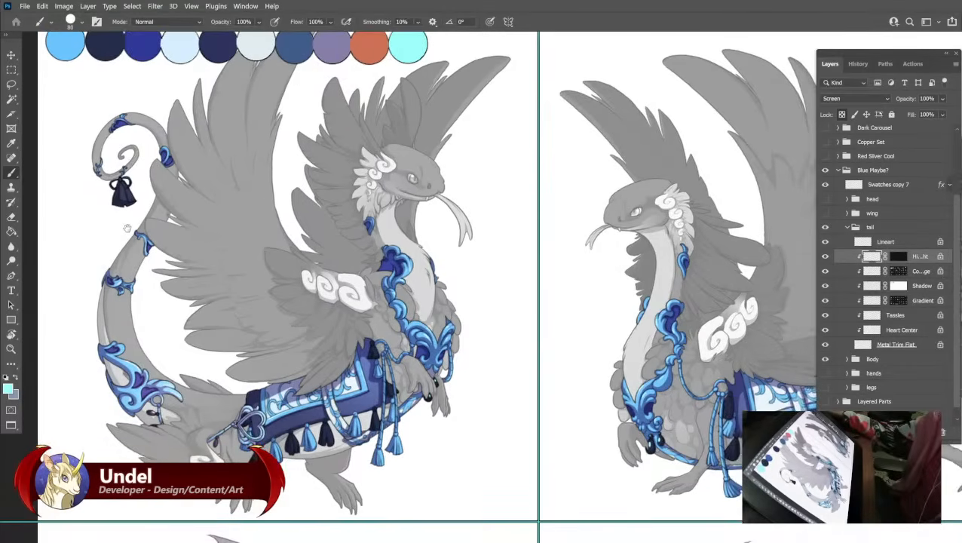
left_click(844, 228)
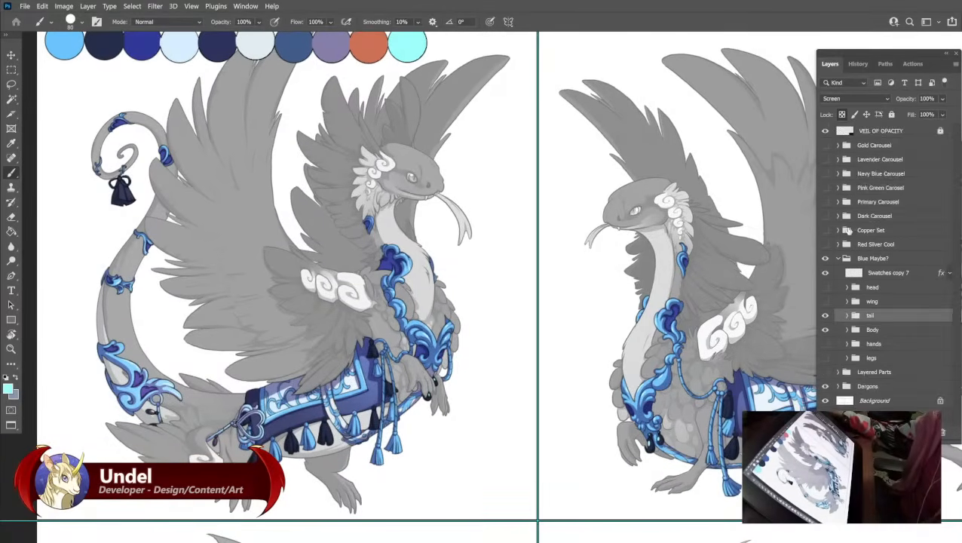
left_click(847, 301)
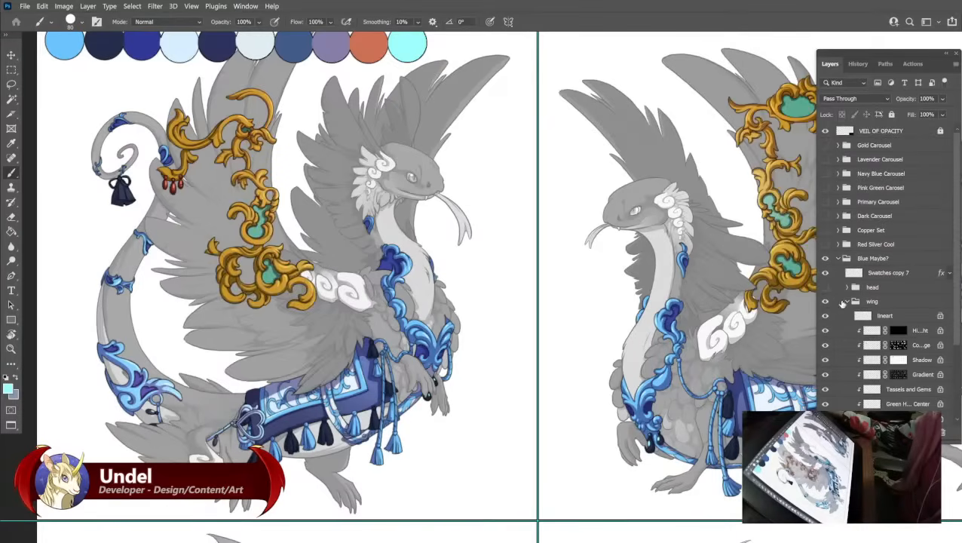
scroll(886, 339, "down", 3)
left_click(889, 359)
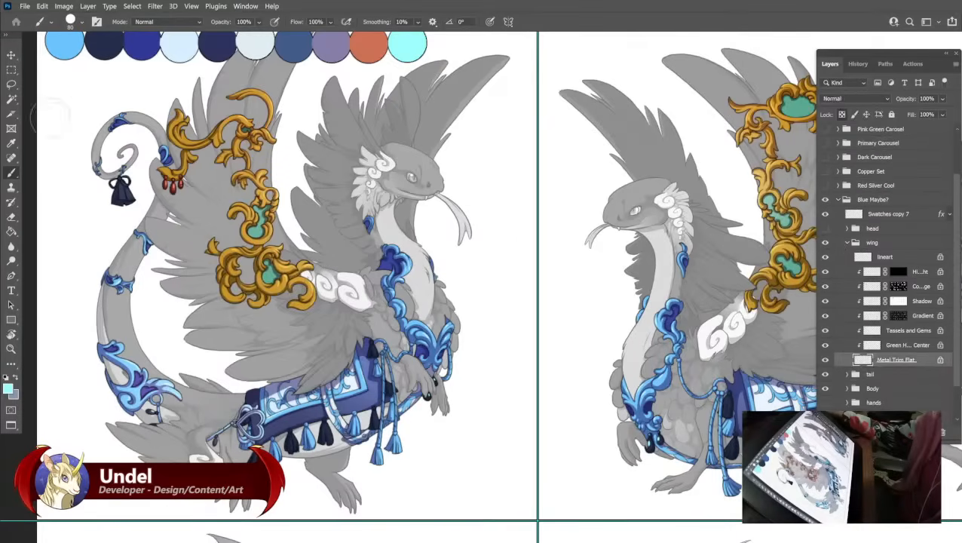
left_click(62, 46, "alt")
key("shift+F5")
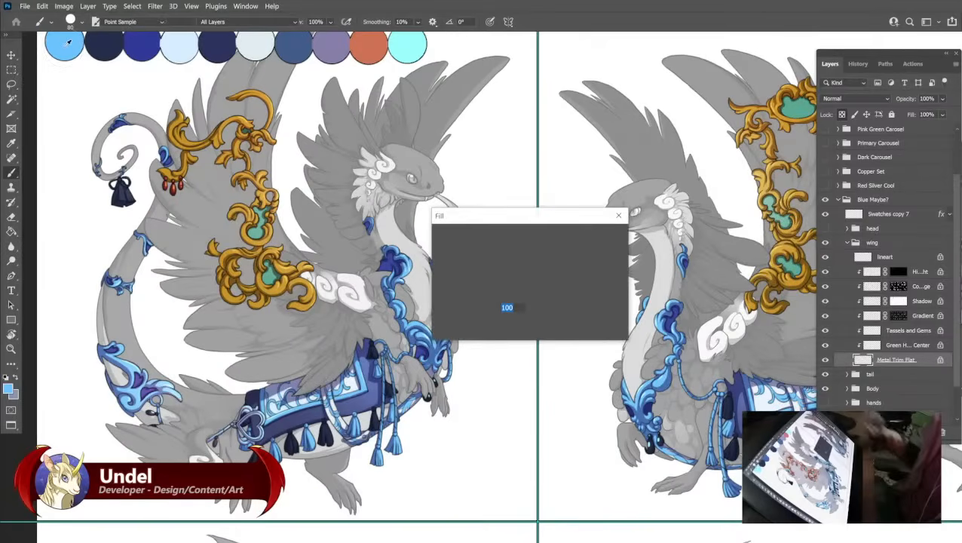
key("Return")
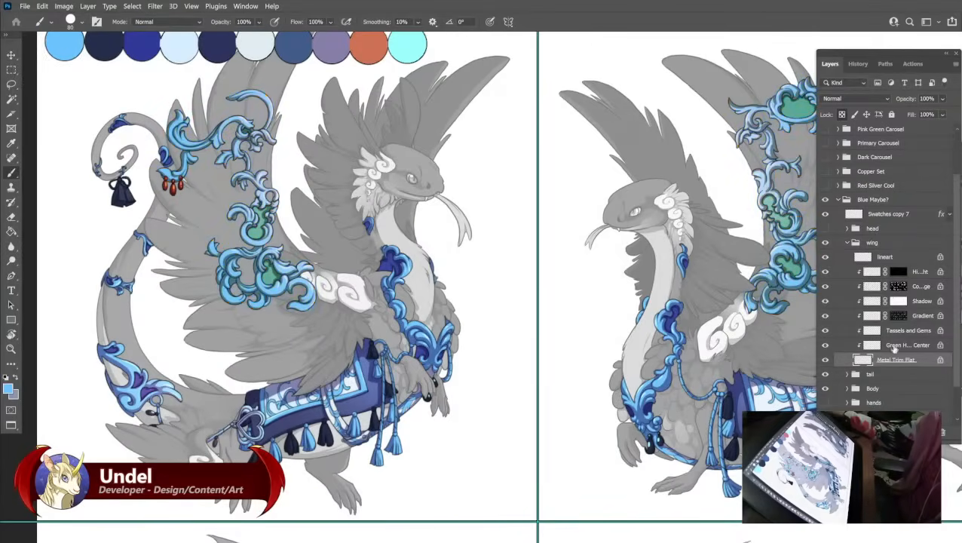
Fill the wing group's Heart Center layer with the third dot's royal blue and its Tassels and Gems layer with the second dot's dark navy.
left_click(894, 345)
left_click(139, 43, "alt")
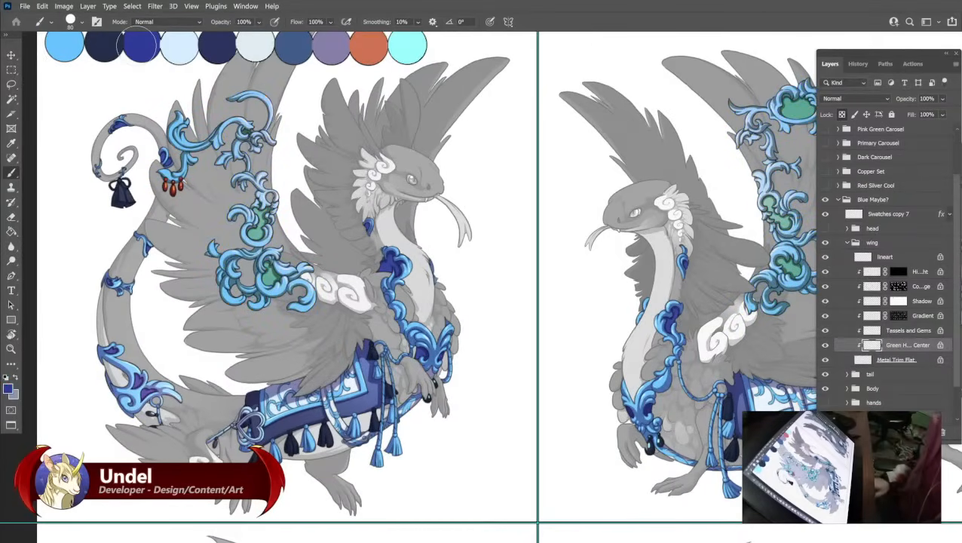
key("shift+F5")
key("Return")
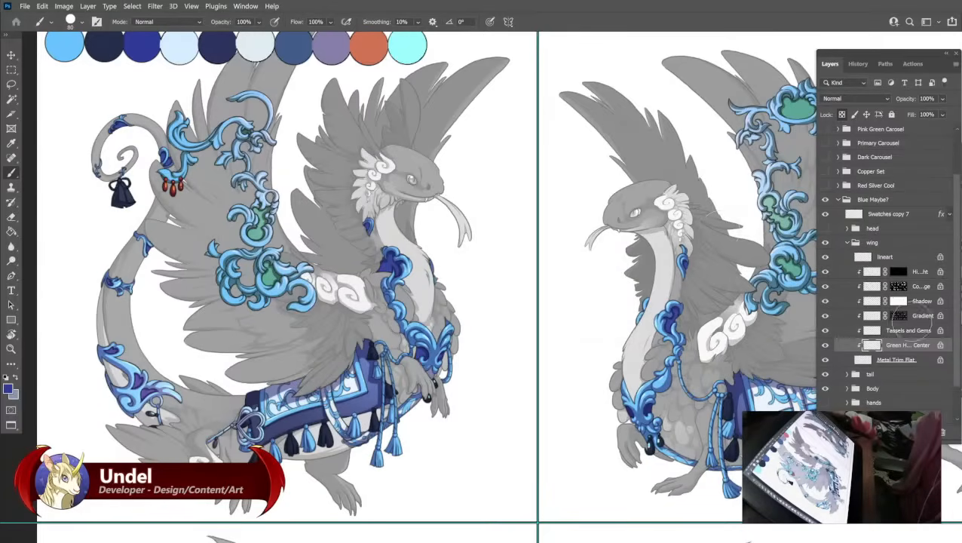
left_click(904, 329)
left_click(97, 38, "alt")
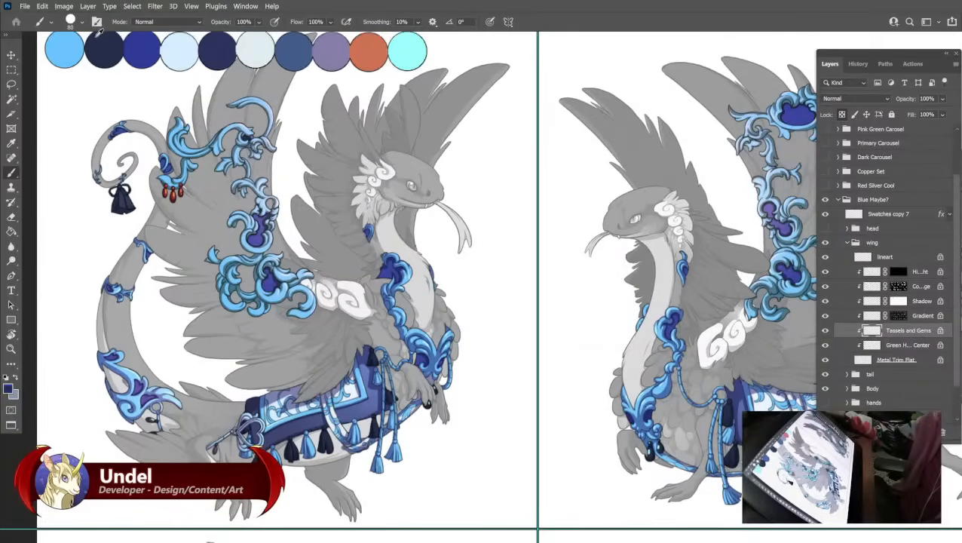
key("shift+F5")
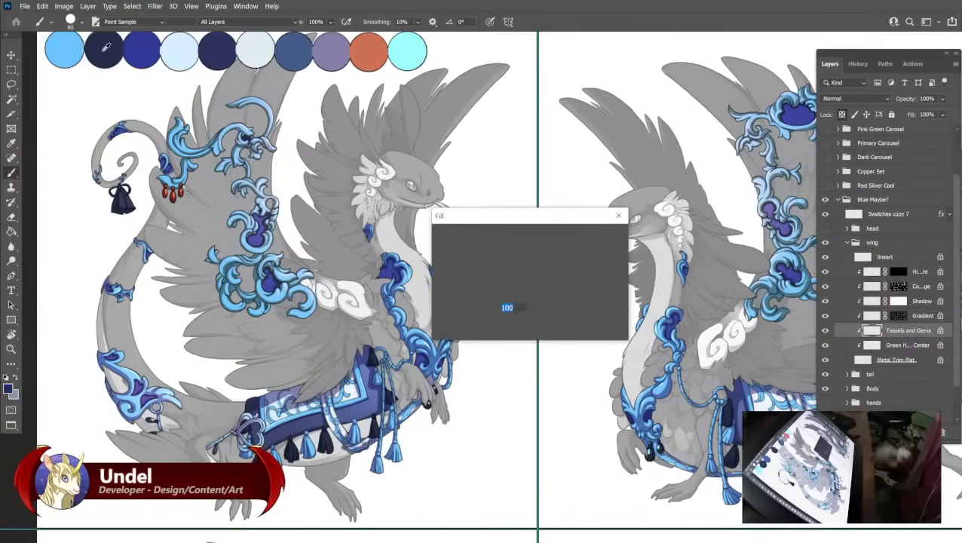
key("Return")
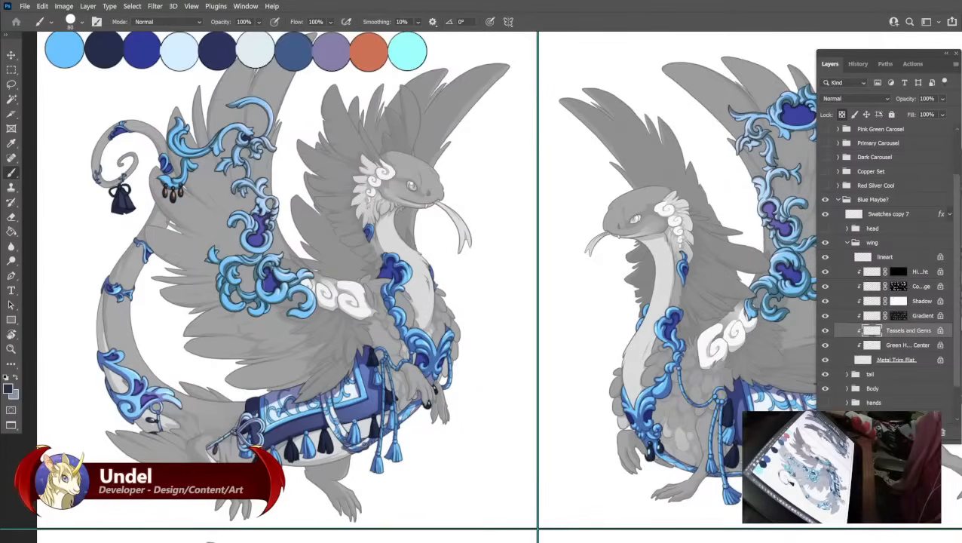
Fill the wing group's Gradient layer with the seventh dot's slate blue and its Shadow layer with the eighth dot's muted purple.
left_click_drag(462, 268, 374, 268)
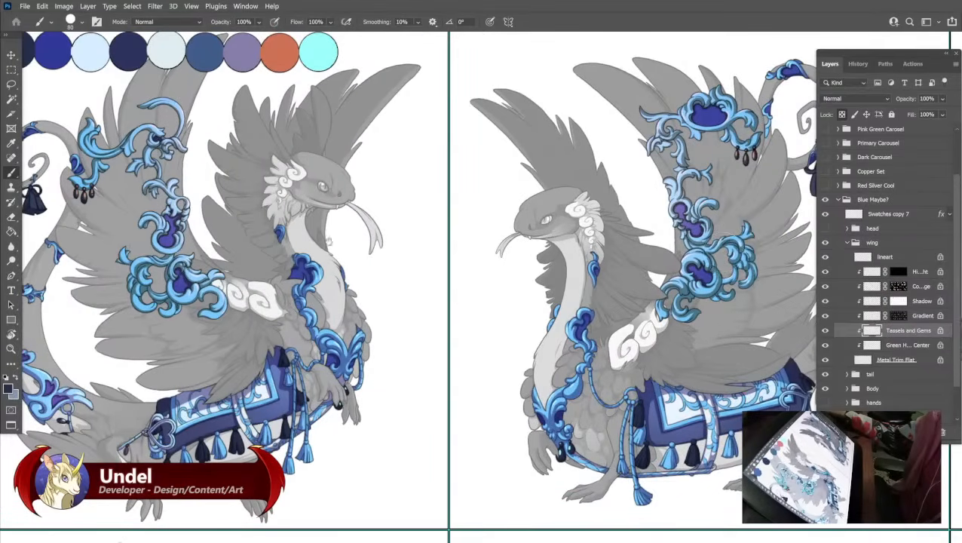
left_click_drag(329, 241, 482, 261)
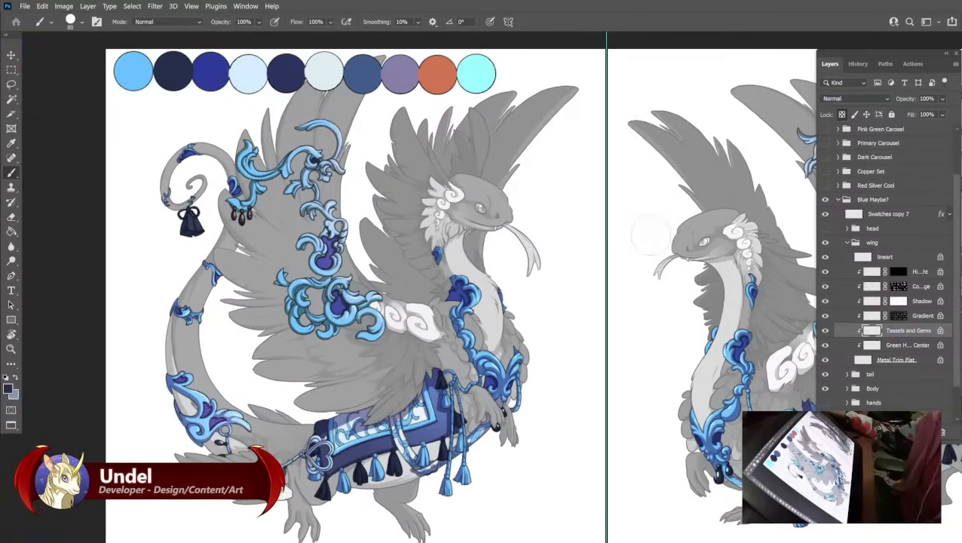
left_click(876, 315)
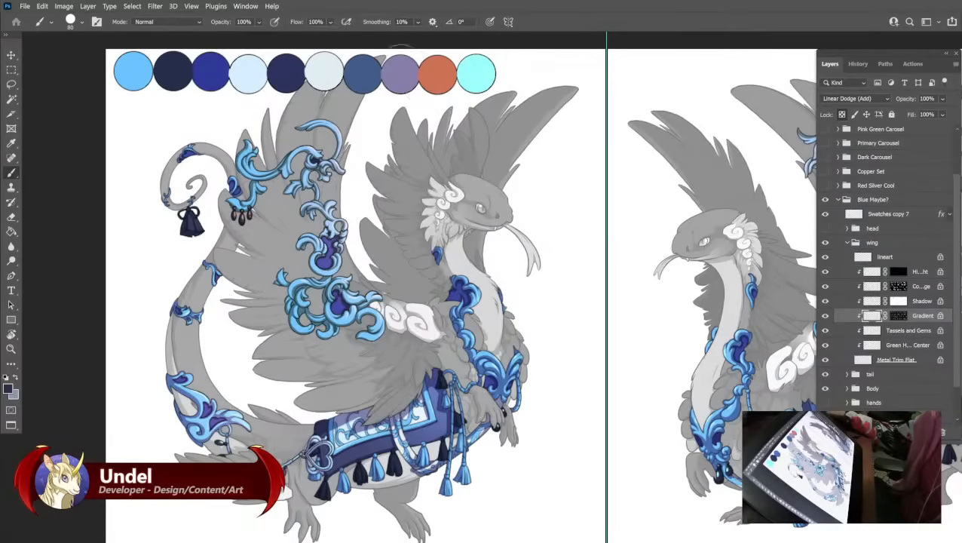
left_click(366, 68, "alt")
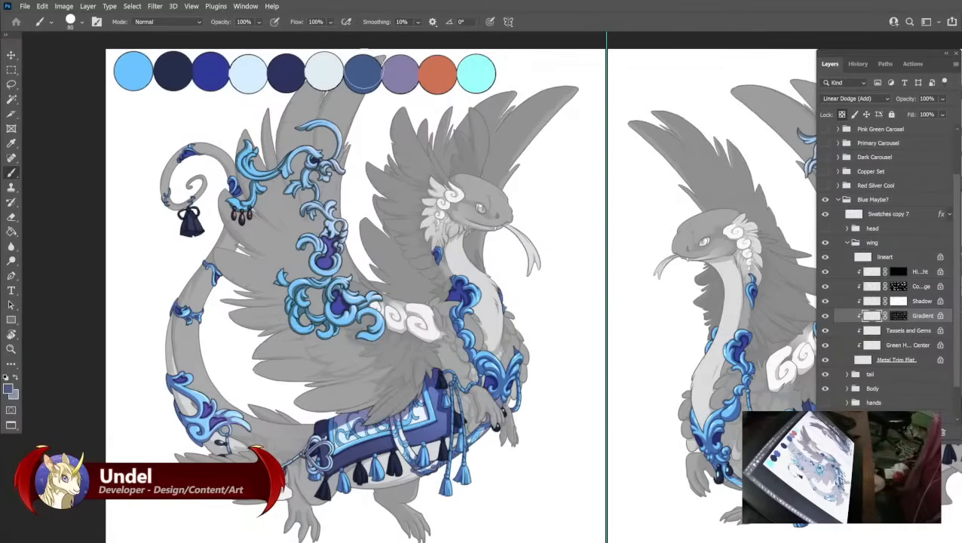
key("shift+F5")
key("Return")
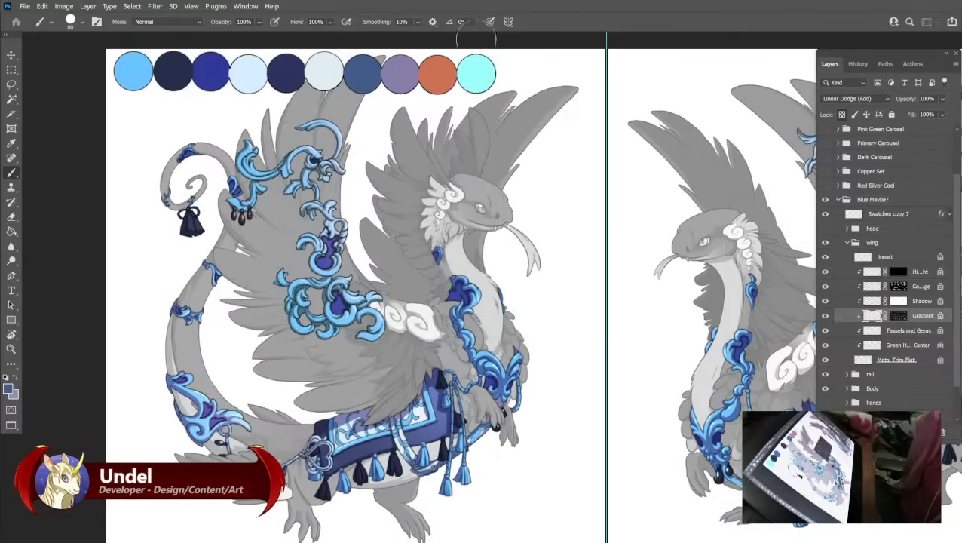
left_click(882, 300)
left_click(399, 73, "alt")
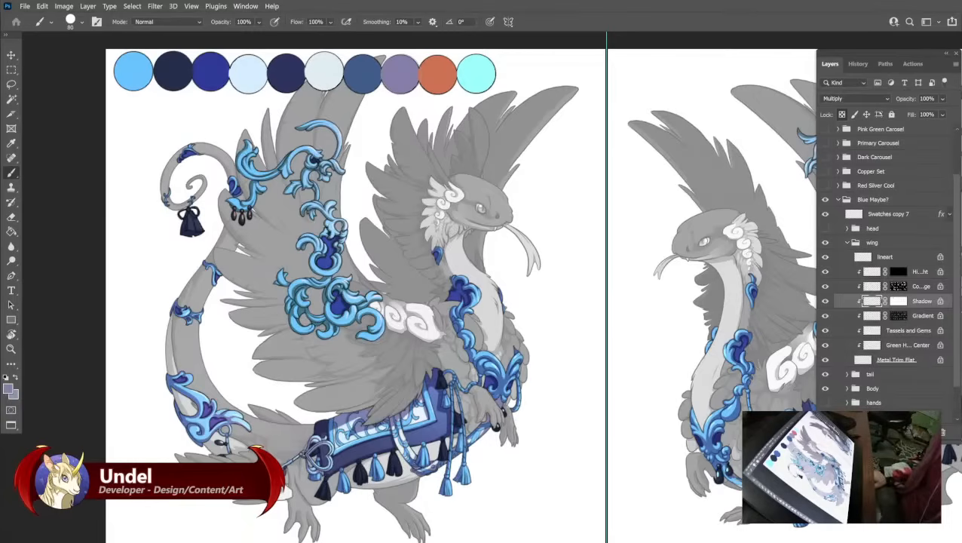
key("shift+F5")
key("Return")
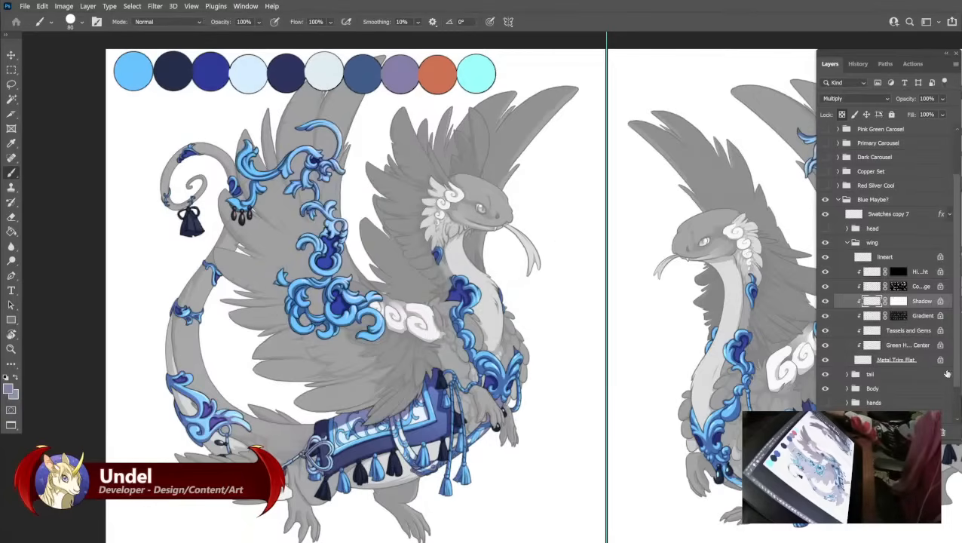
Fill the wing group's Color Dodge layer with the ninth dot's orange-red and its Screen-mode highlight layer with the tenth dot's aqua.
left_click(871, 287)
left_click(448, 69, "alt")
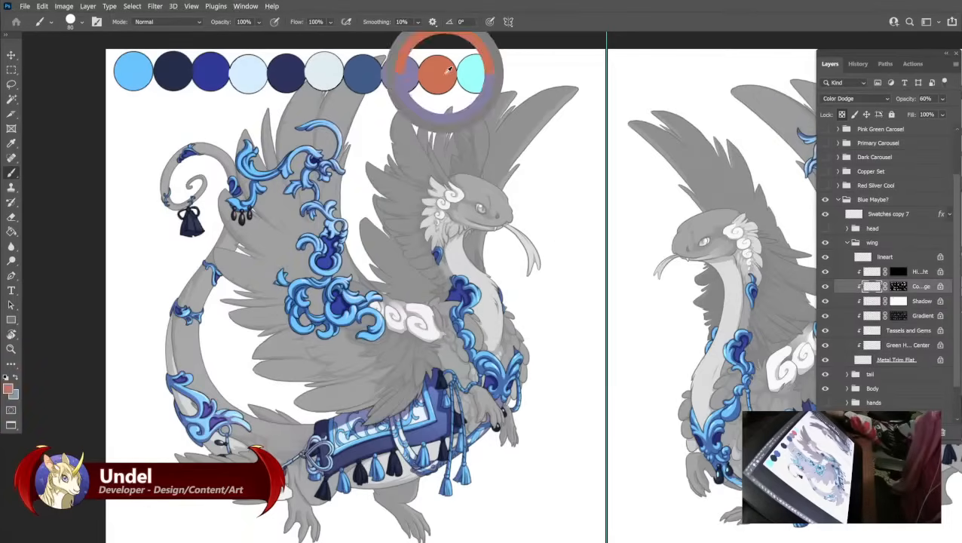
key("shift+F5")
key("Return")
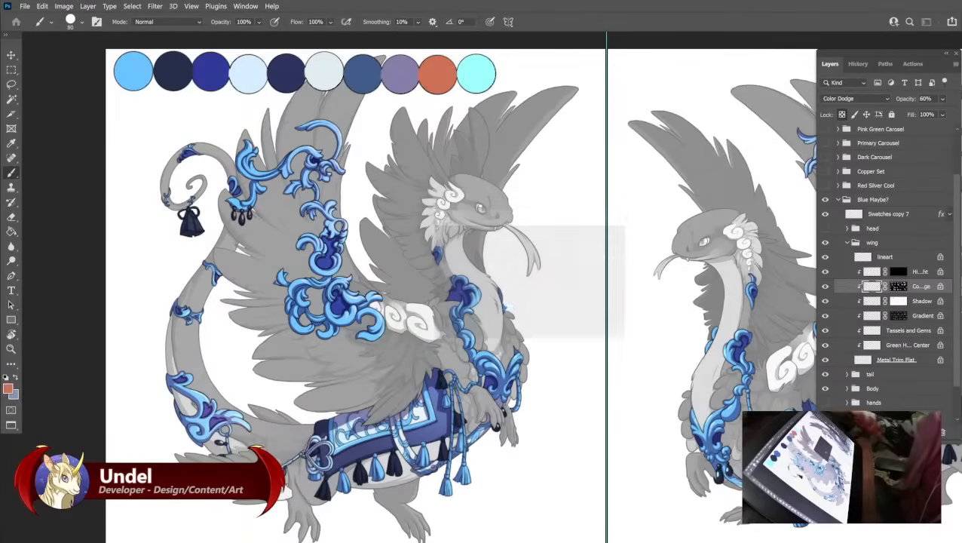
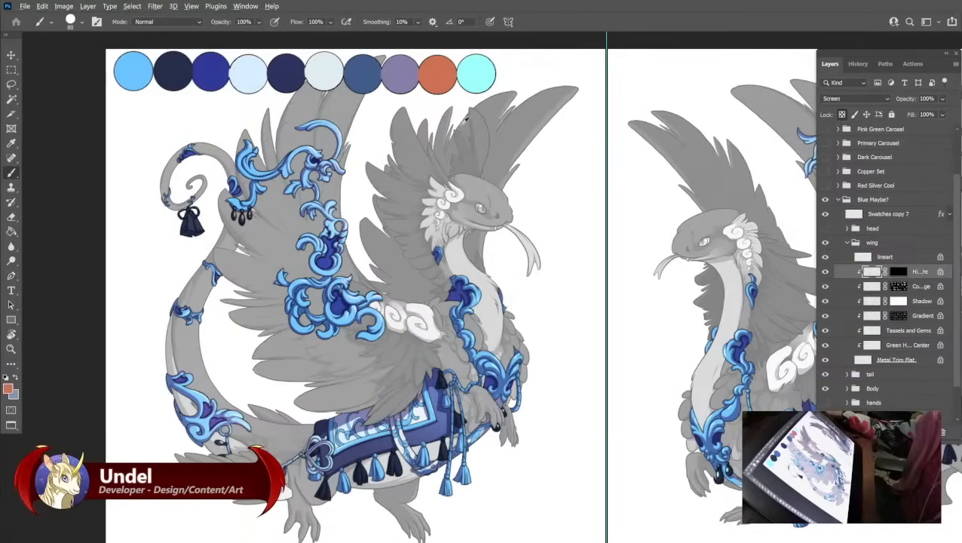
left_click(489, 69, "alt")
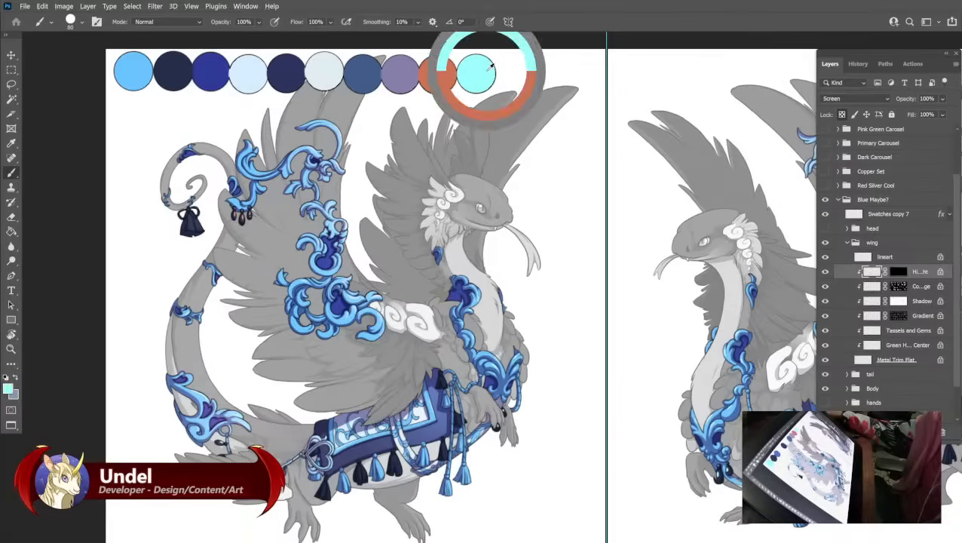
key("shift+F5")
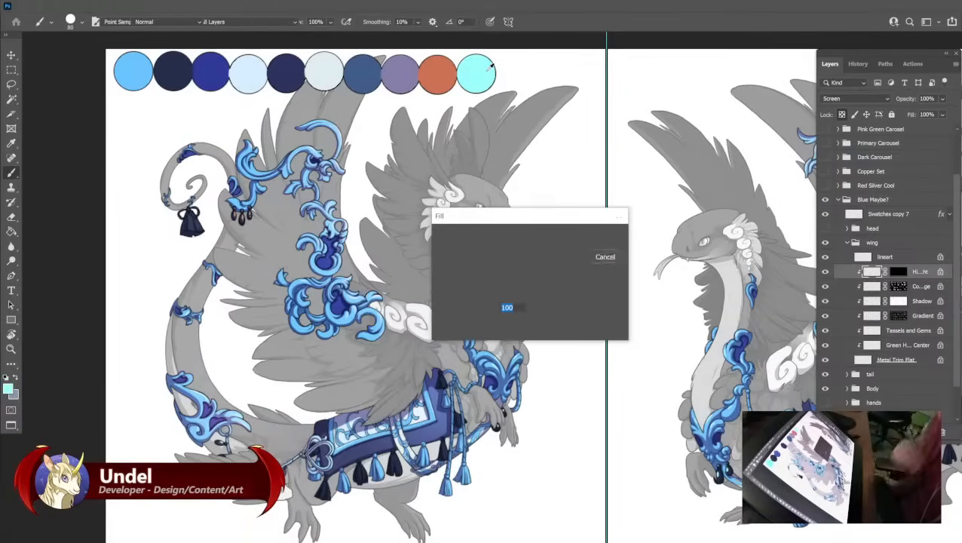
key("Return")
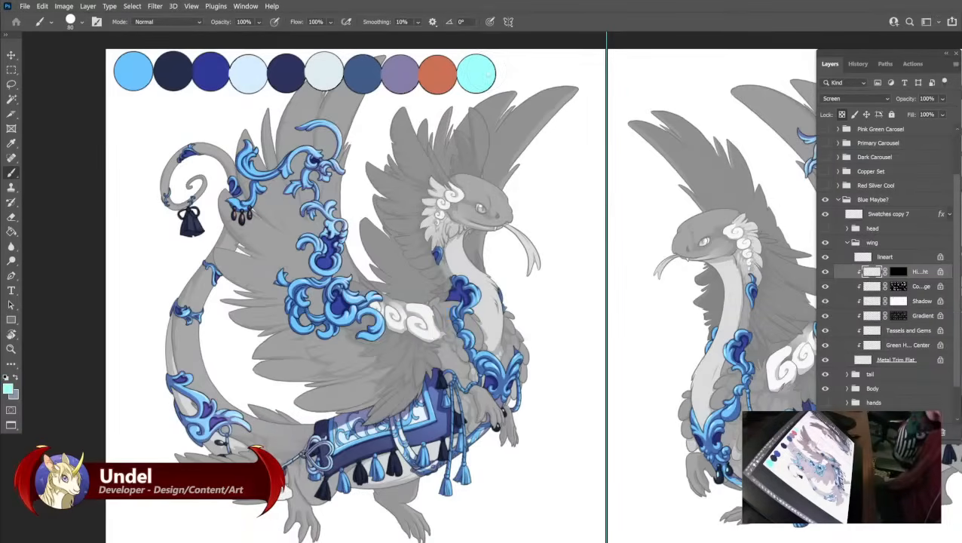
Collapse the wing group, show and expand the head group, and fill its Metal Trim Flat layer with the first dot's light blue.
left_click(887, 361)
left_click(848, 241)
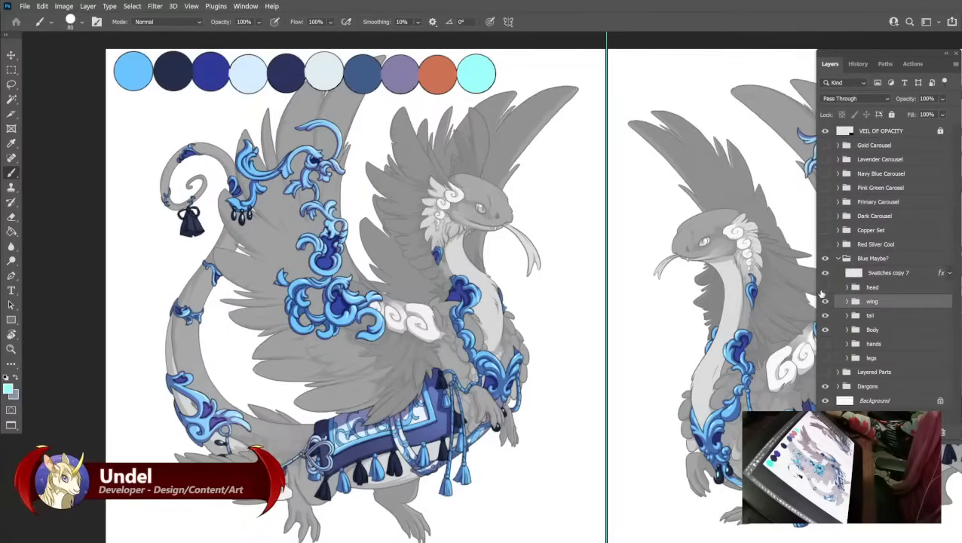
left_click(846, 287)
scroll(861, 329, "down", 4)
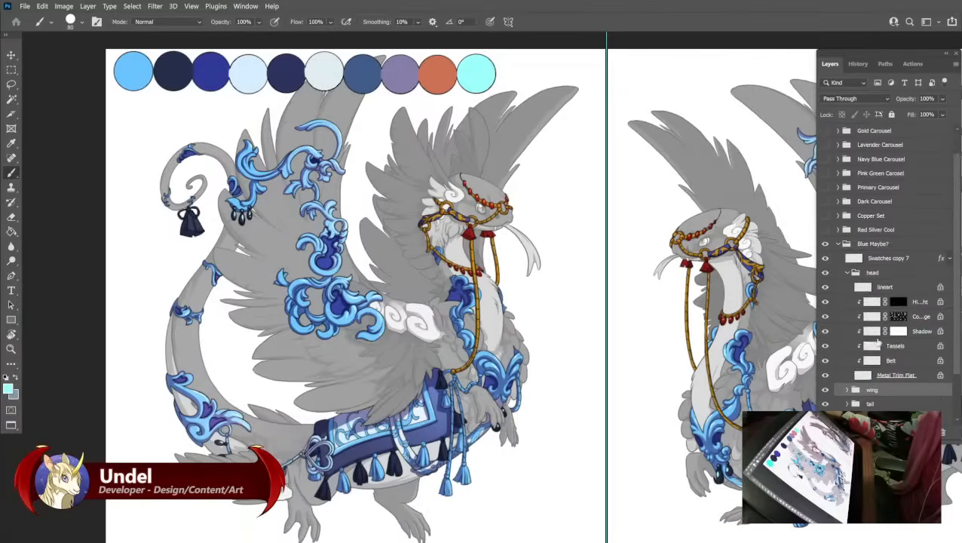
left_click(892, 333)
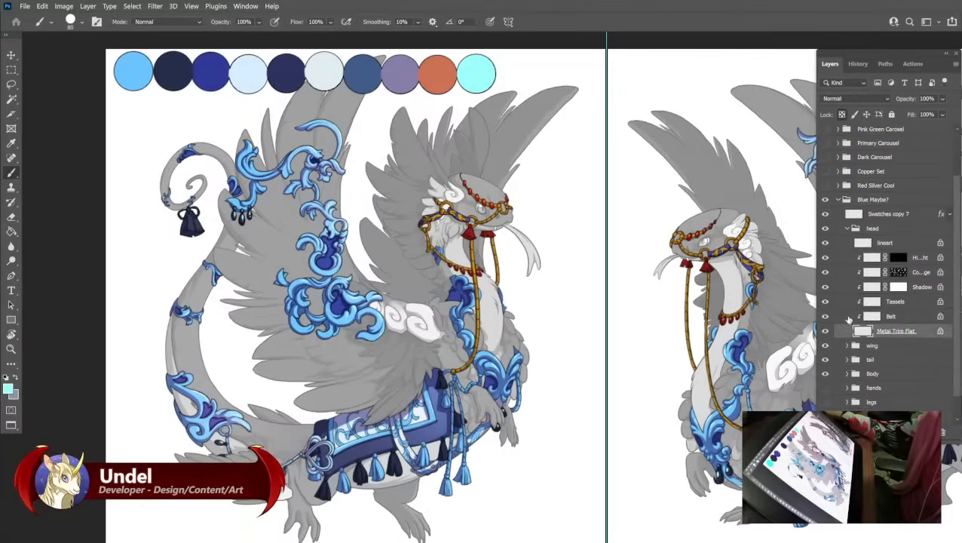
left_click(141, 67, "alt")
key("shift+BackSpace")
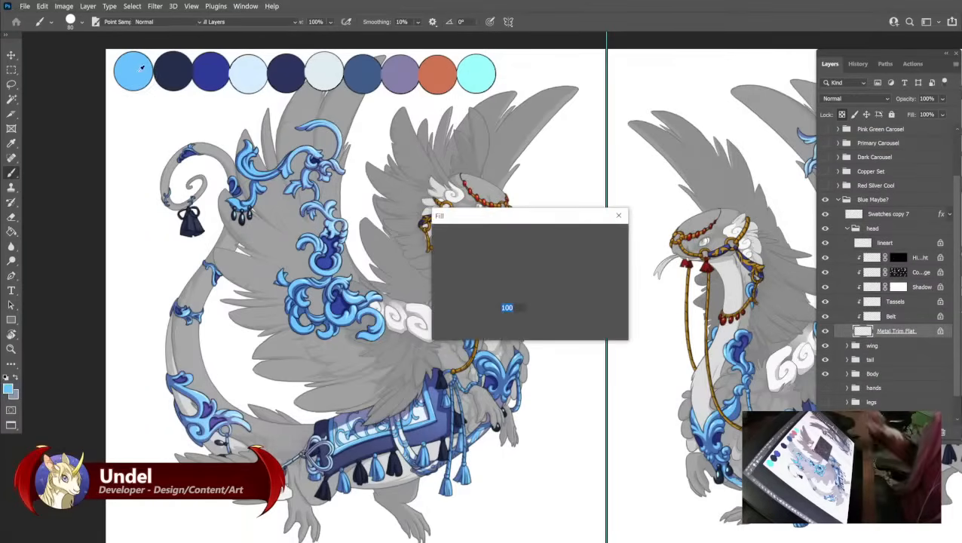
key("Return")
Fill the head group's Belt layer with the sixth dot's pale grey and its Tassels layer with the second dot's dark navy.
key("alt+bracketright")
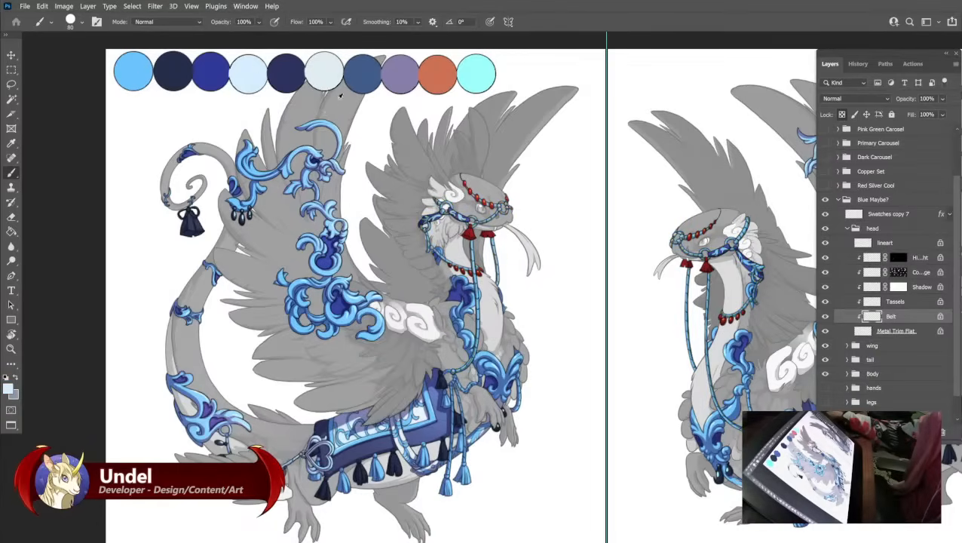
left_click(324, 72, "alt")
key("shift+BackSpace")
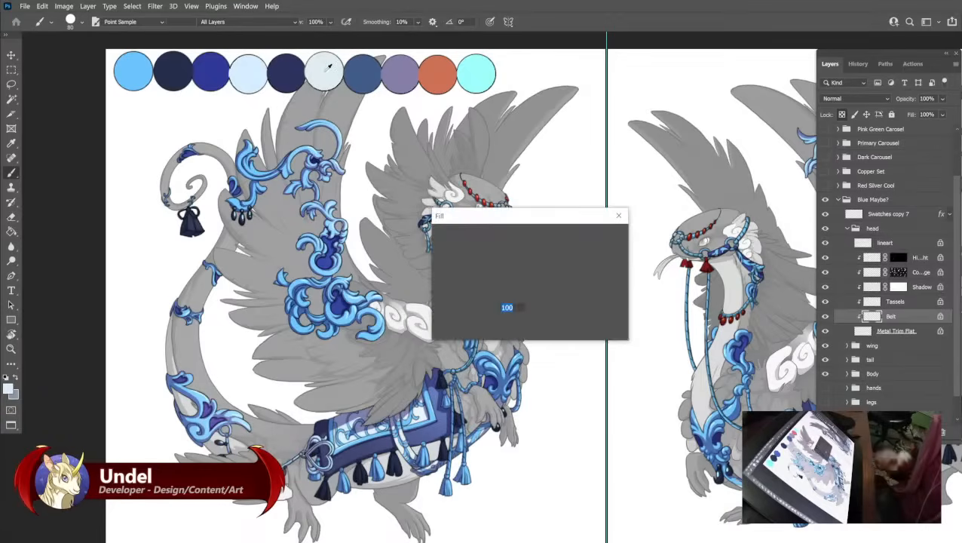
key("Return")
left_click(877, 300)
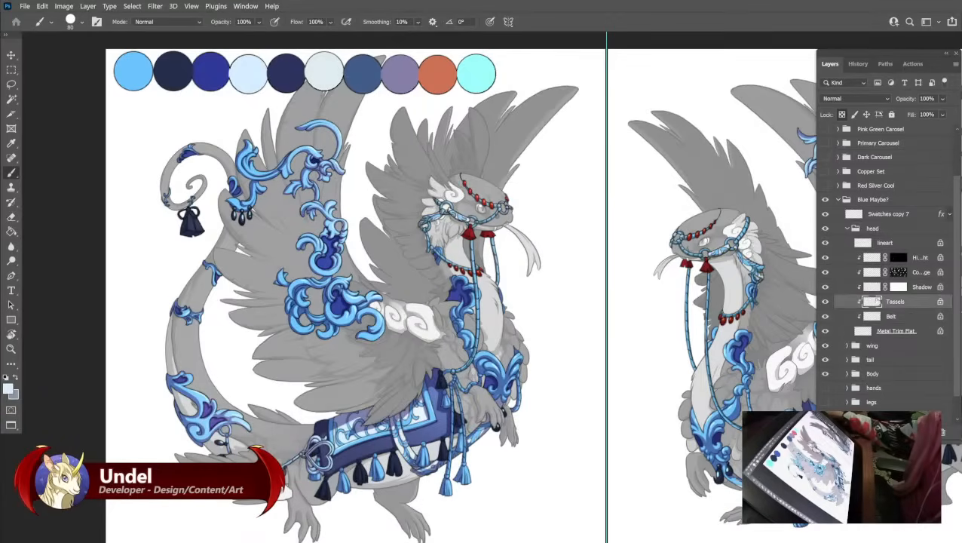
left_click(170, 76, "alt")
key("shift+BackSpace")
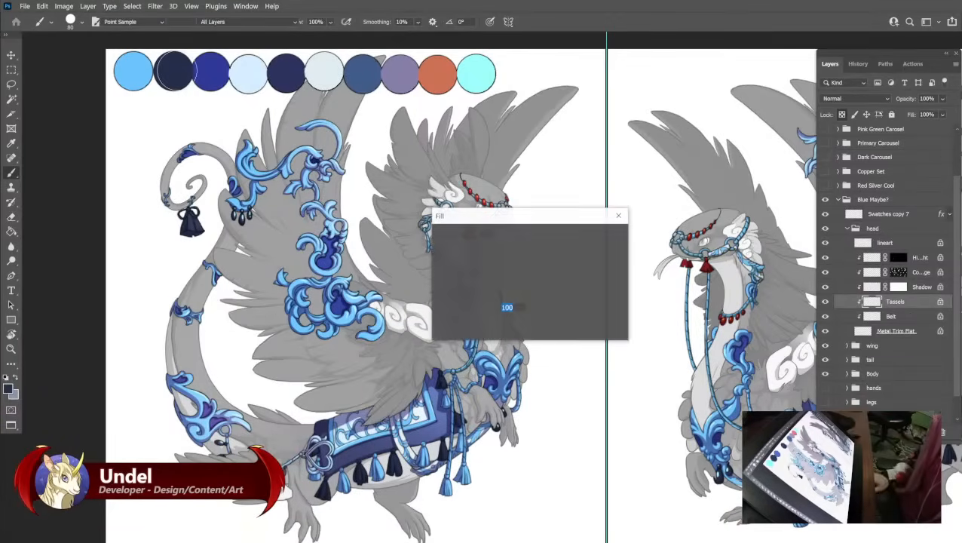
key("Return")
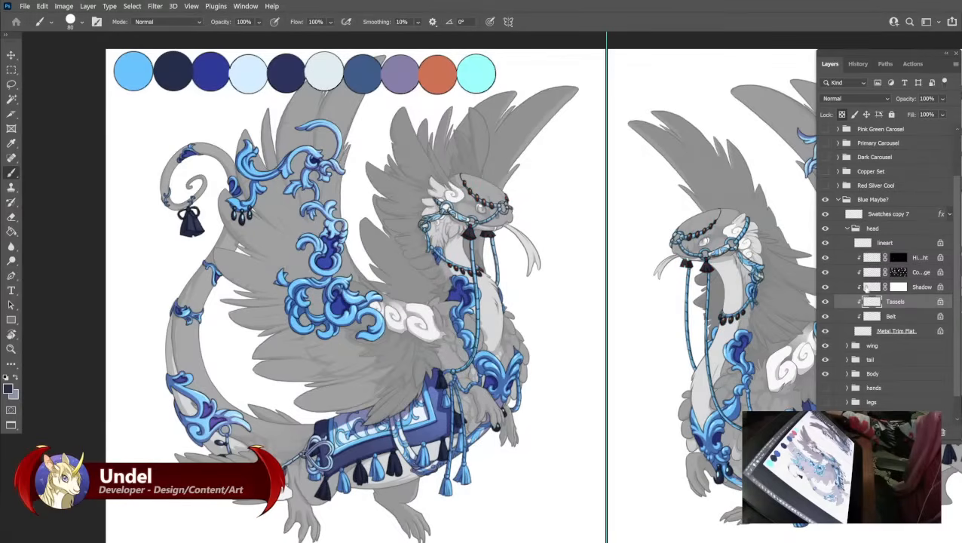
Fill the head group's Shadow layer with the eighth dot's muted purple and its Color Dodge layer with the ninth dot's orange-red.
left_click(866, 287)
left_click(401, 65, "alt")
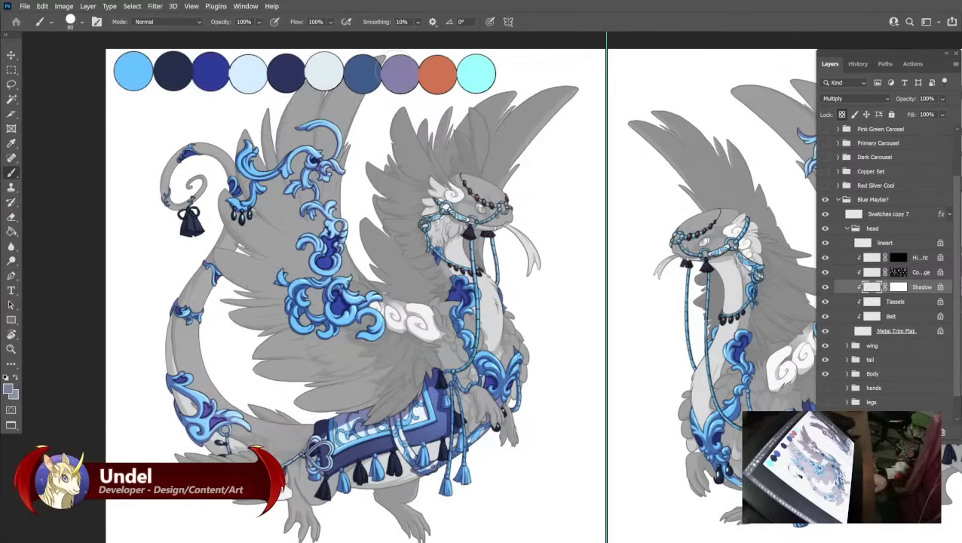
key("shift+BackSpace")
key("Return")
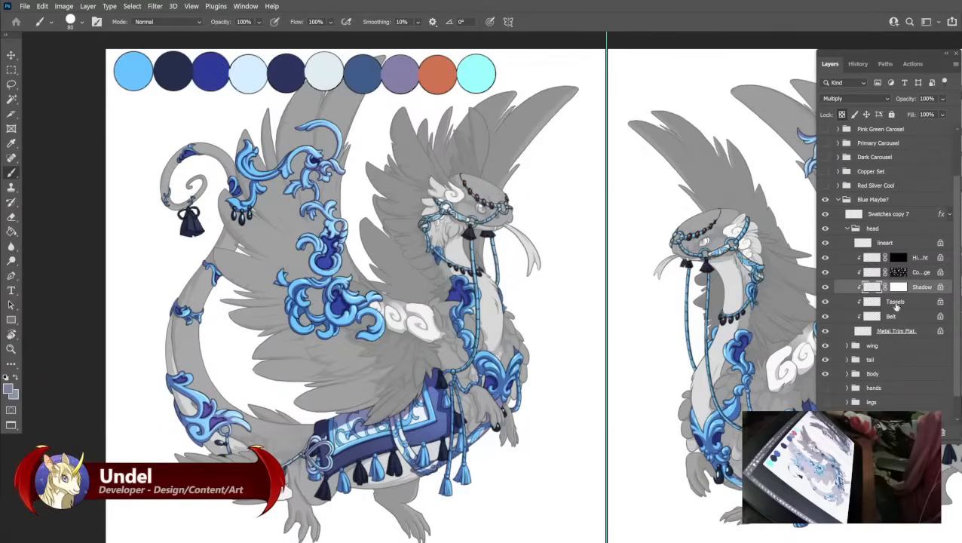
left_click(872, 273)
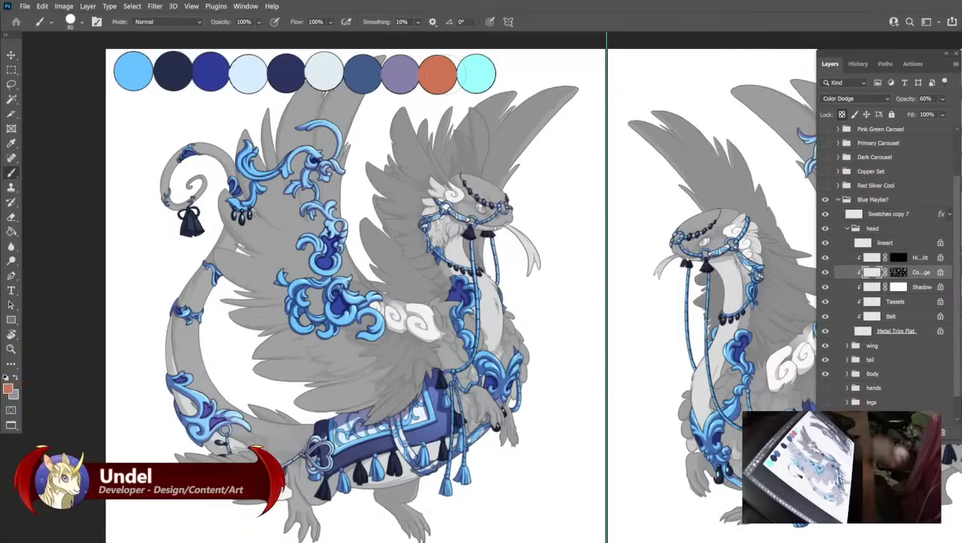
key("shift+BackSpace")
key("Return")
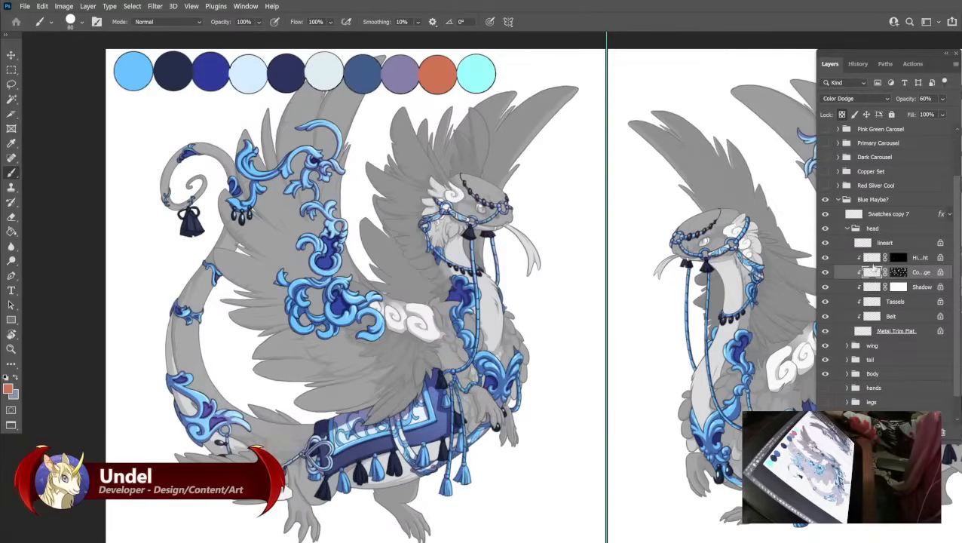
Fill the head group's Screen-mode highlight layer with the tenth dot's aqua and collapse the group.
left_click(872, 258)
left_click(485, 66, "alt")
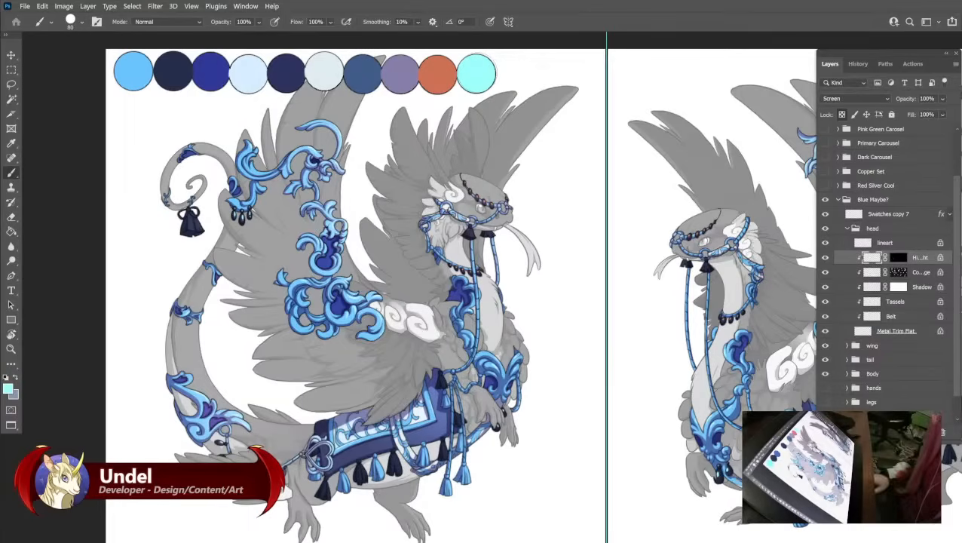
key("shift+BackSpace")
key("Return")
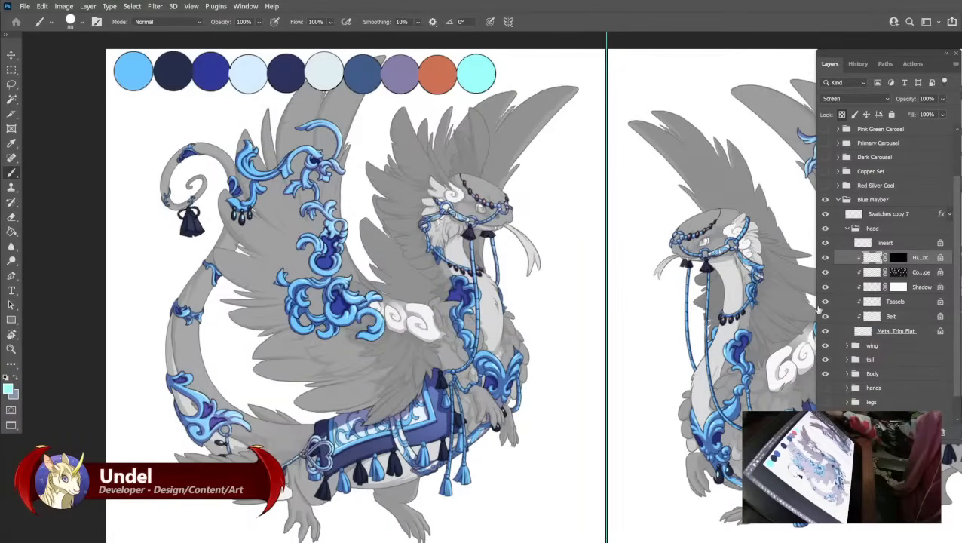
left_click(845, 231)
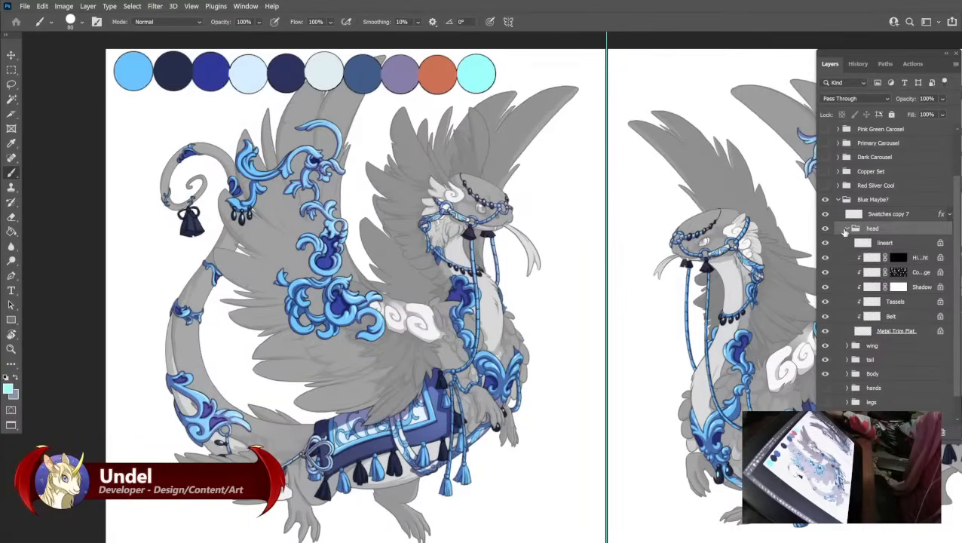
left_click(846, 229)
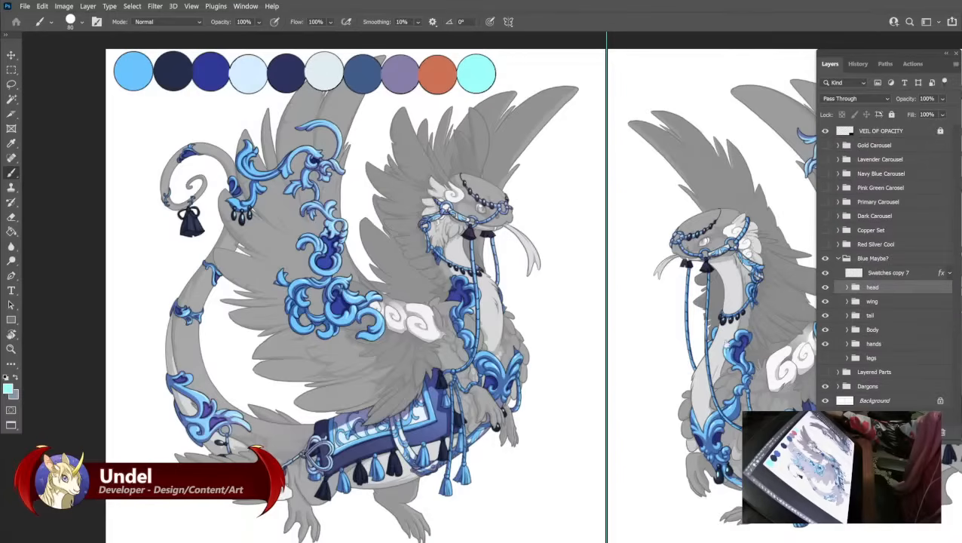
Show and expand the hands group and fill its Metal Trim Flat layer with the first dot's light blue.
left_click(825, 349)
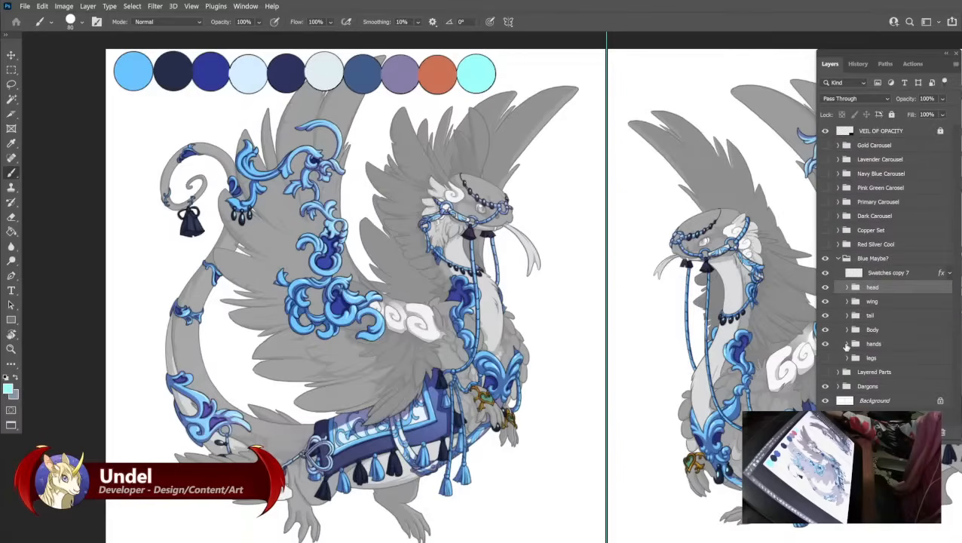
left_click(846, 344)
scroll(854, 311, "down", 3)
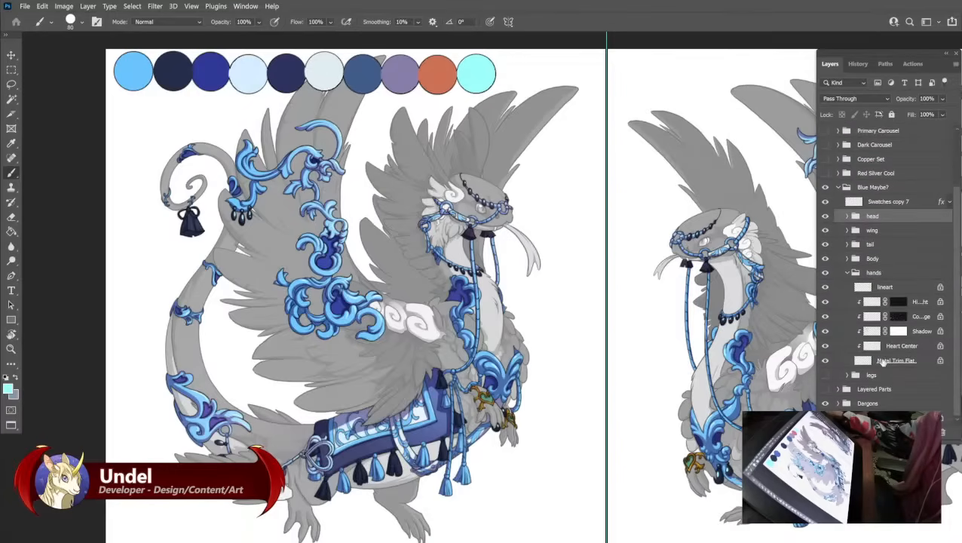
left_click(882, 361)
left_click(136, 72, "alt")
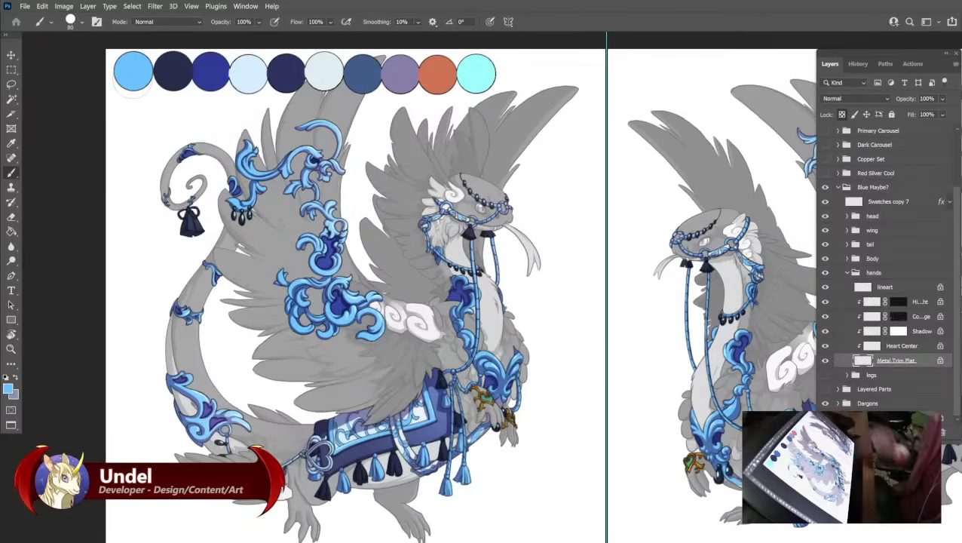
key("shift+F5")
key("Return")
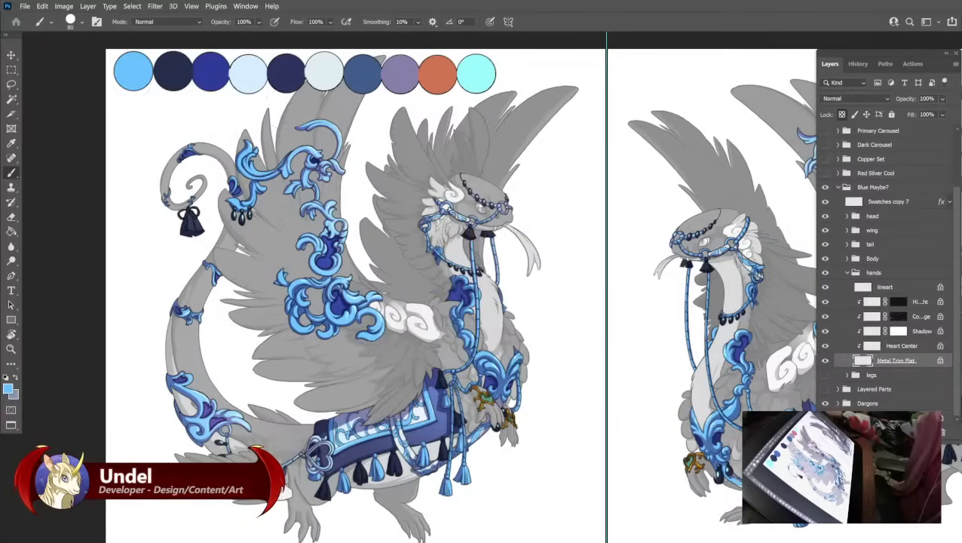
Try filling the hands group's Heart Center layer with the second dot's dark navy.
left_click(871, 345)
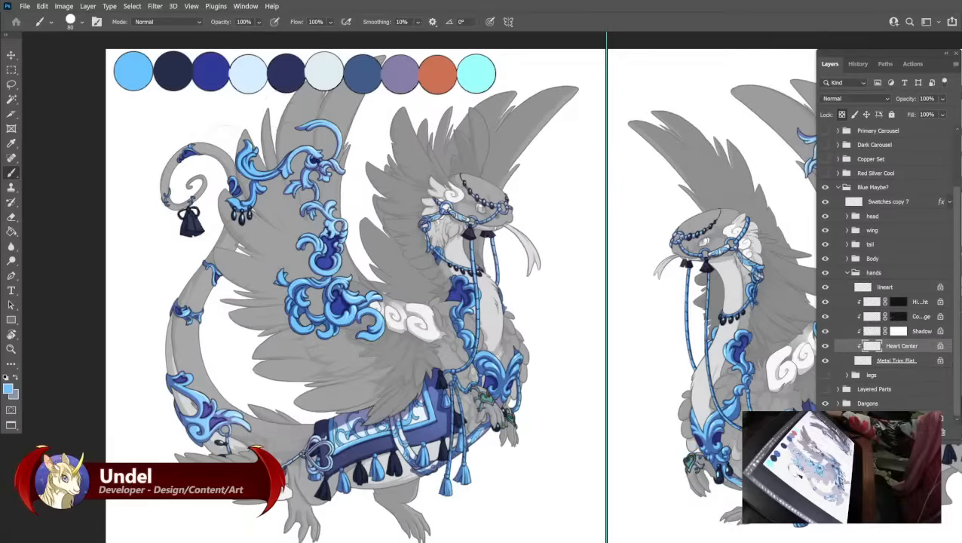
left_click(179, 67, "alt")
key("shift+F5")
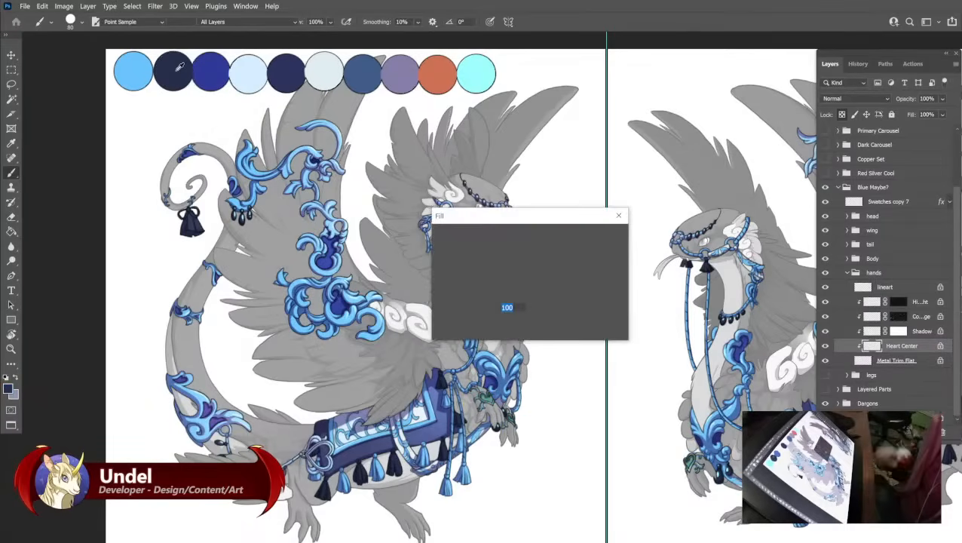
key("Return")
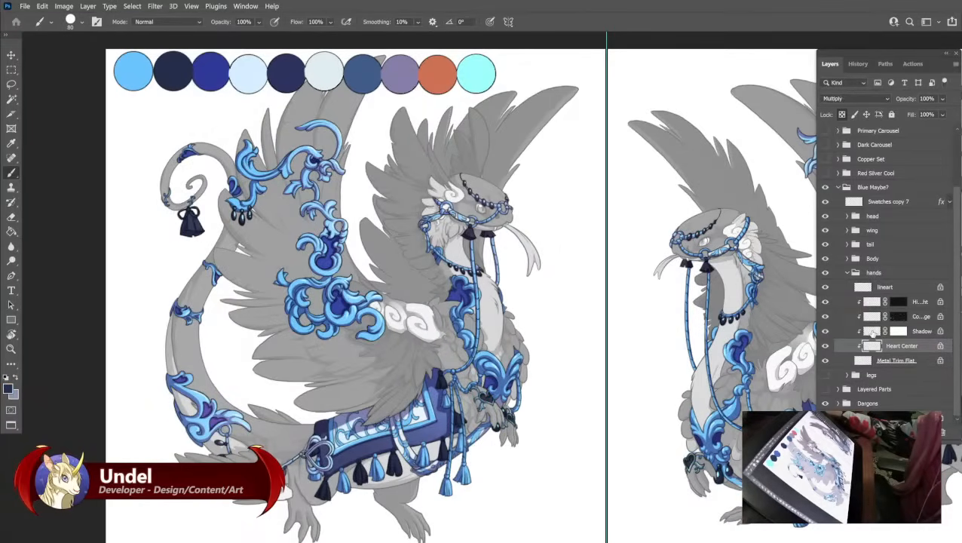
left_click(873, 332)
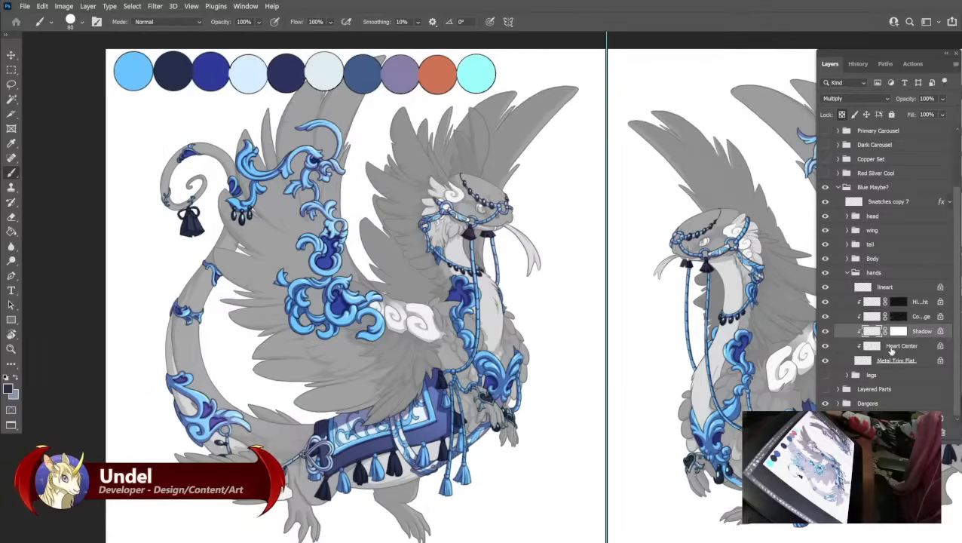
Fill the hands group's Heart Center layer with the third dot's royal blue.
left_click(891, 346)
left_click(211, 70, "alt")
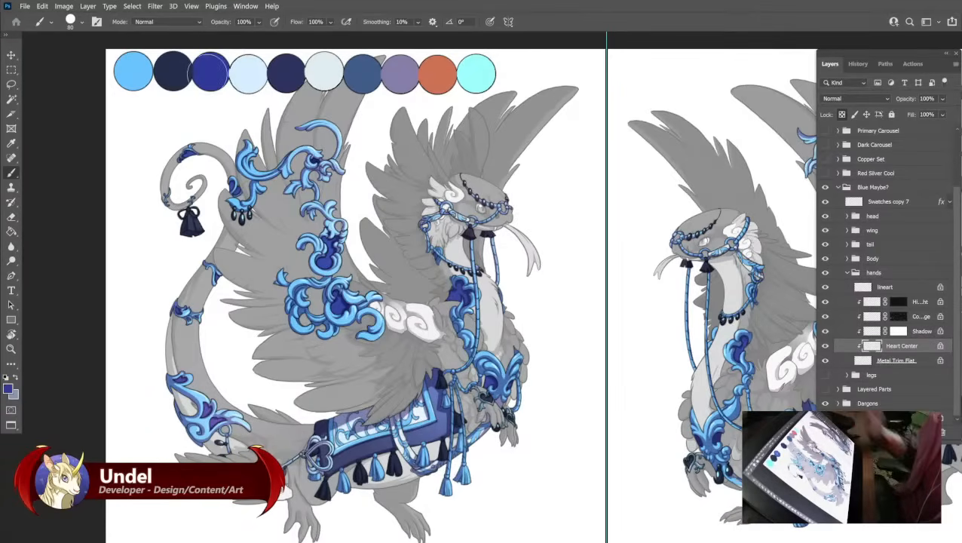
key("shift+F5")
key("Return")
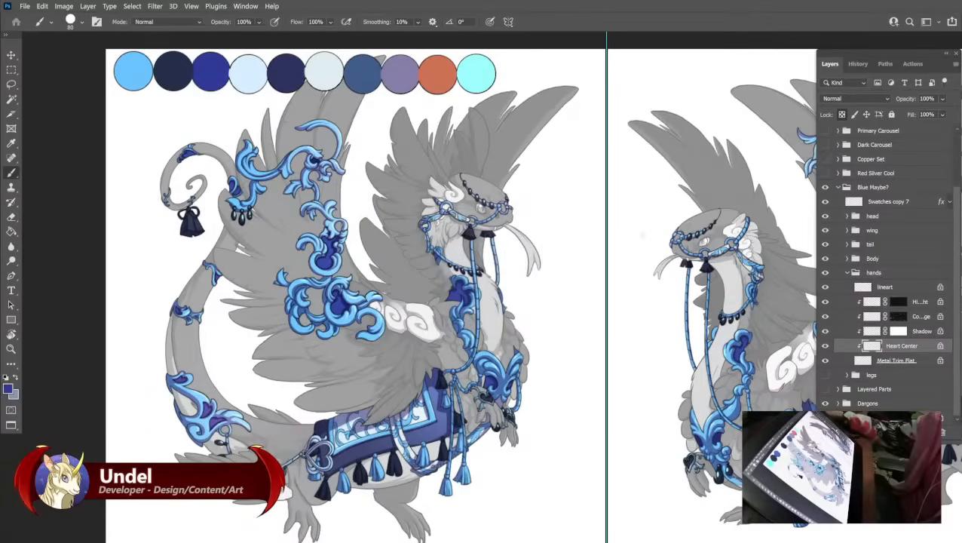
Fill the hands group's Shadow layer with the eighth dot's muted purple and its Color Dodge layer with the ninth dot's orange-red.
left_click(872, 332)
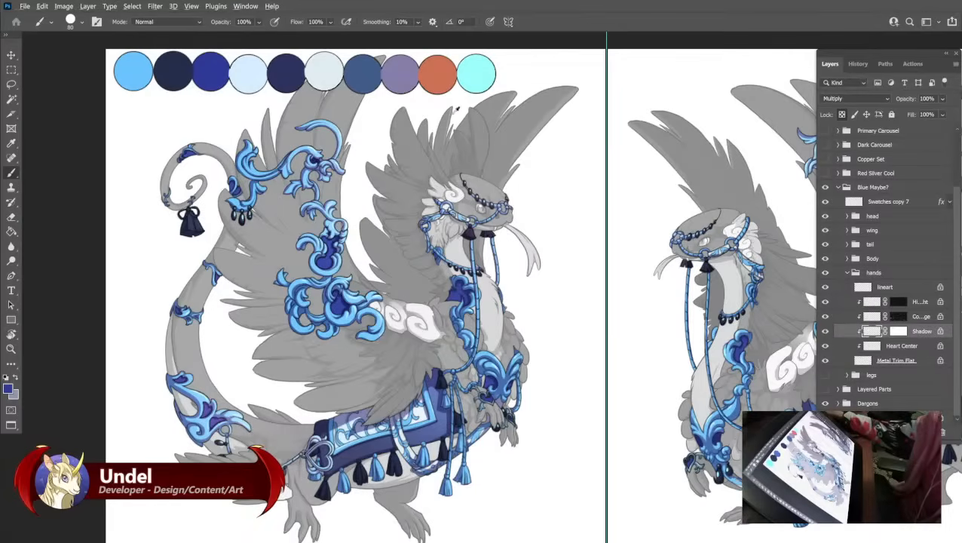
left_click(404, 72, "alt")
key("shift+F5")
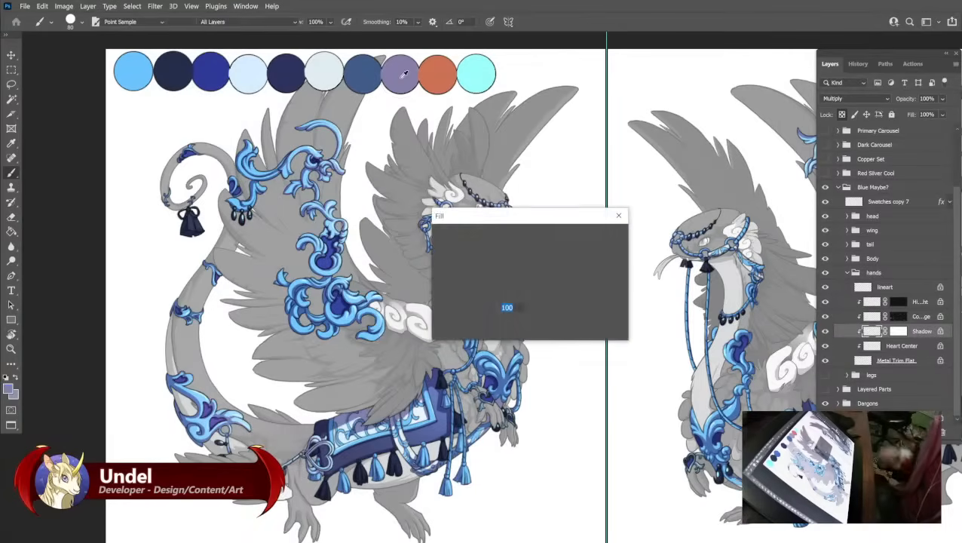
key("Return")
left_click(874, 316)
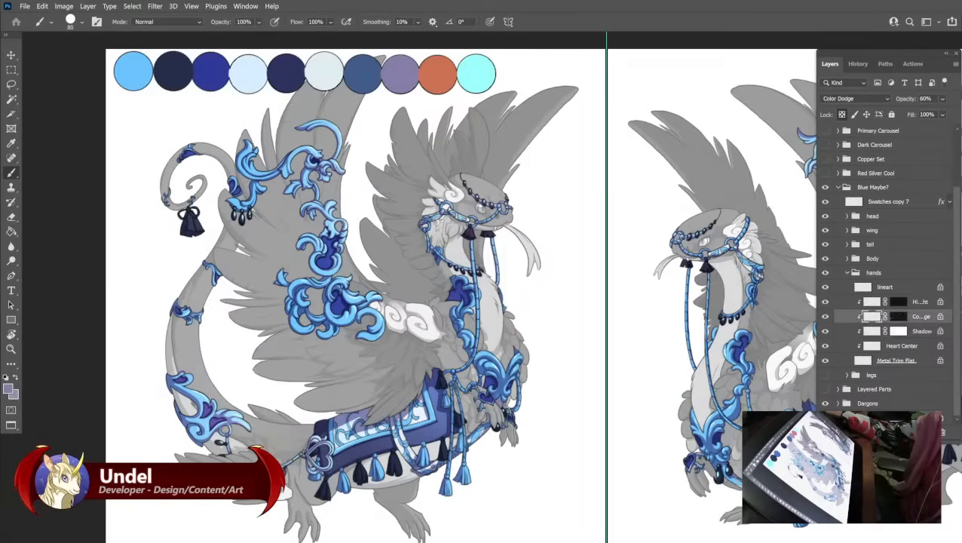
left_click(442, 65, "alt")
key("shift+F5")
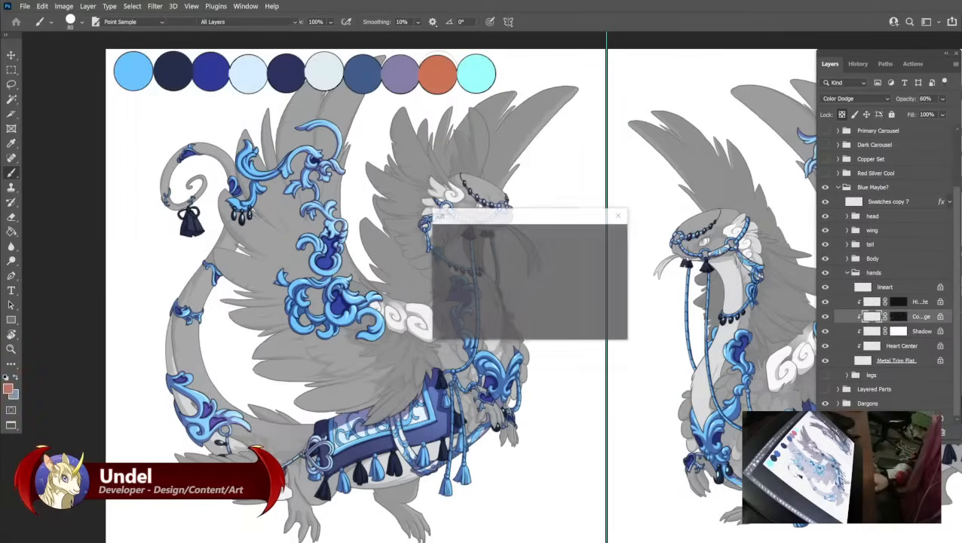
key("Return")
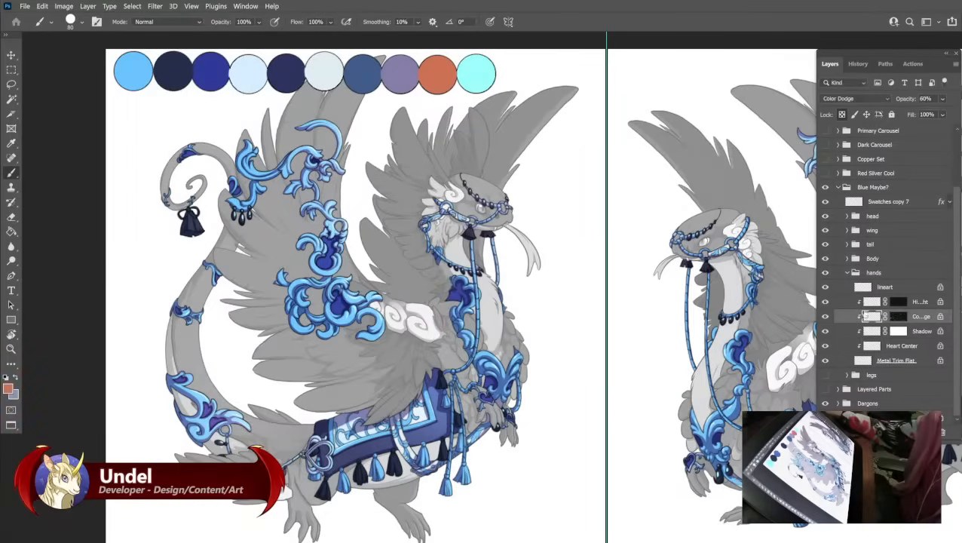
Fill the hands group's Screen-mode highlight layer with the tenth dot's aqua and collapse the group.
left_click(871, 301)
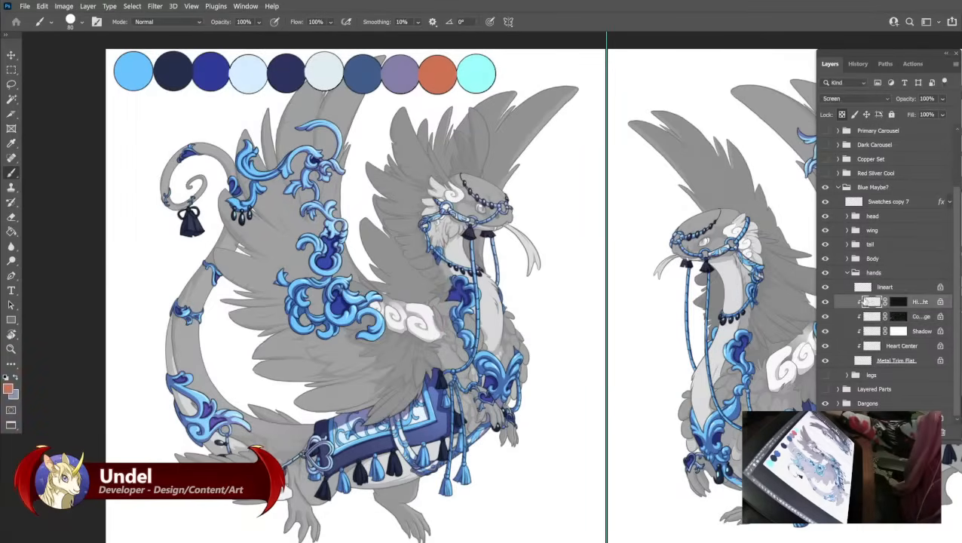
left_click(476, 74, "alt")
key("shift+F5")
key("Return")
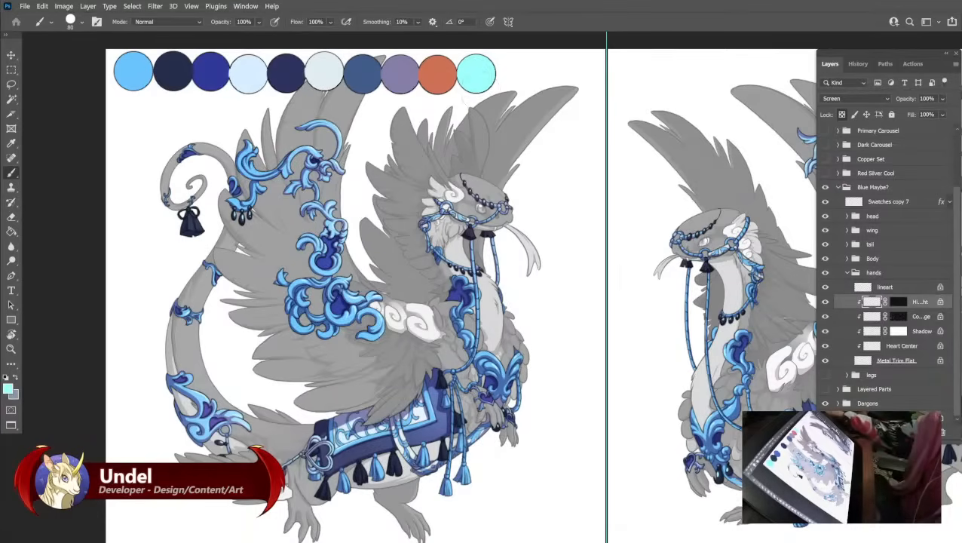
left_click(846, 273)
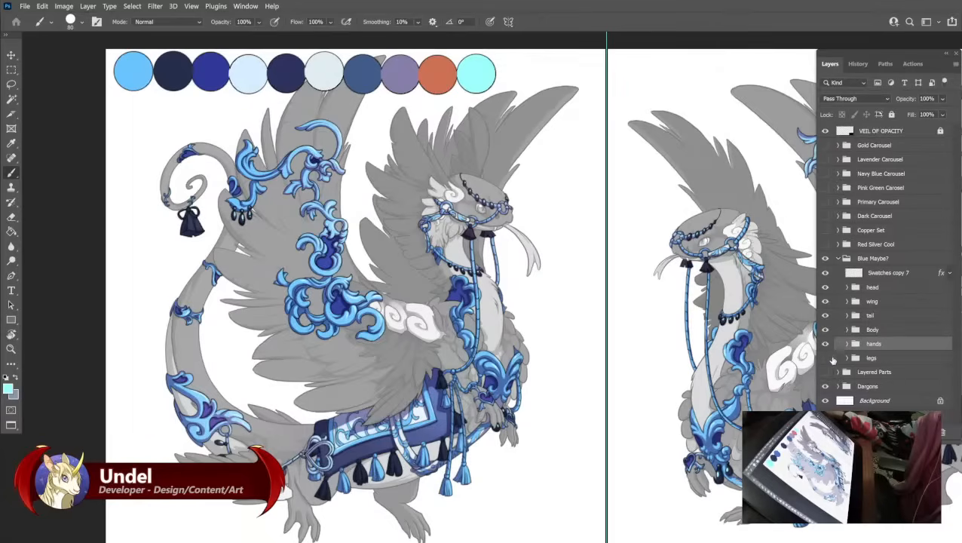
Make the legs group visible and hide the guides on the canvas.
left_click(825, 358)
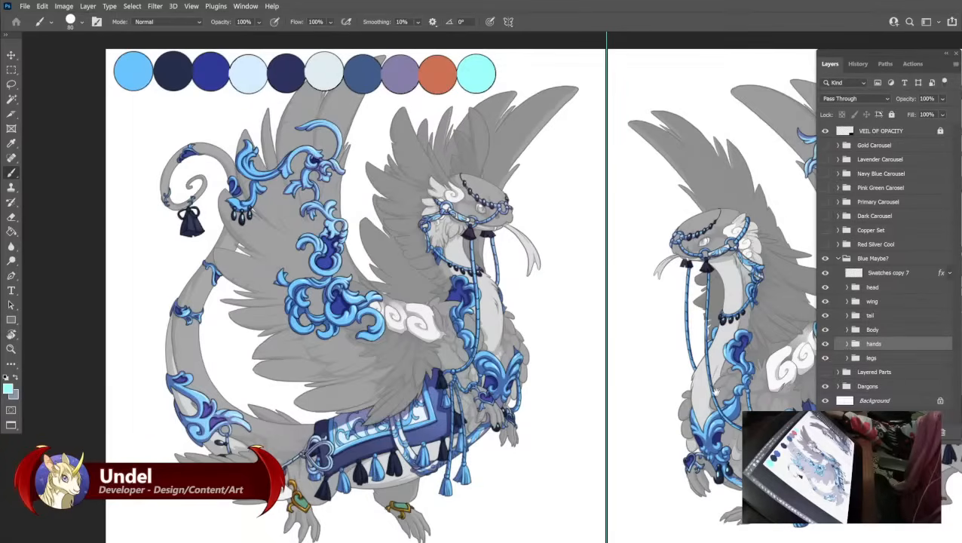
left_click_drag(714, 391, 672, 359)
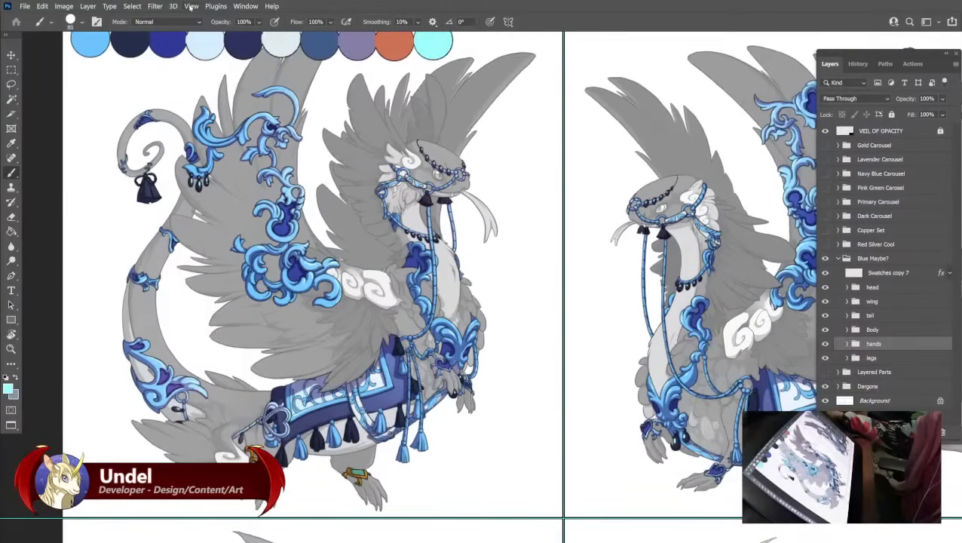
left_click(190, 6)
left_click(204, 217)
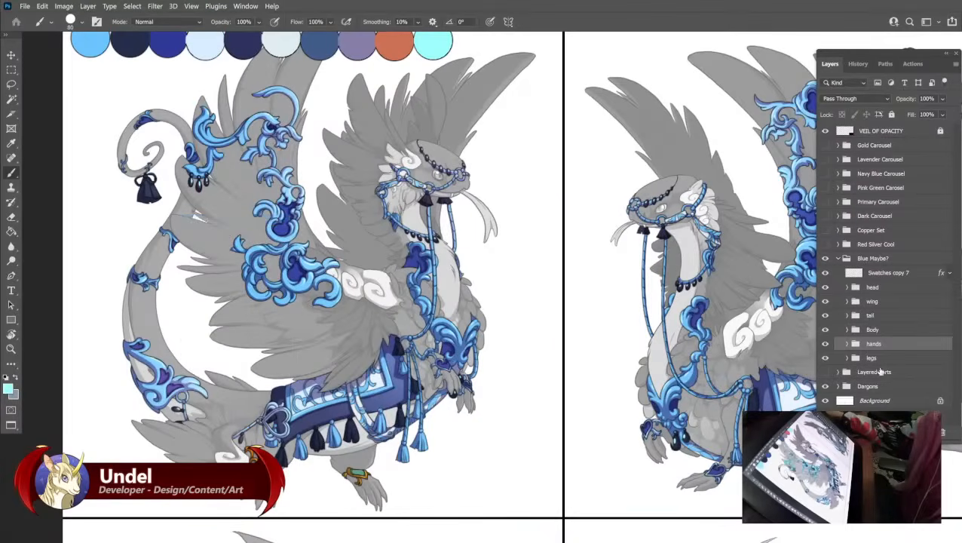
Expand the legs group and fill its Metal Trim Flat layer with the first dot's light blue.
left_click(845, 358)
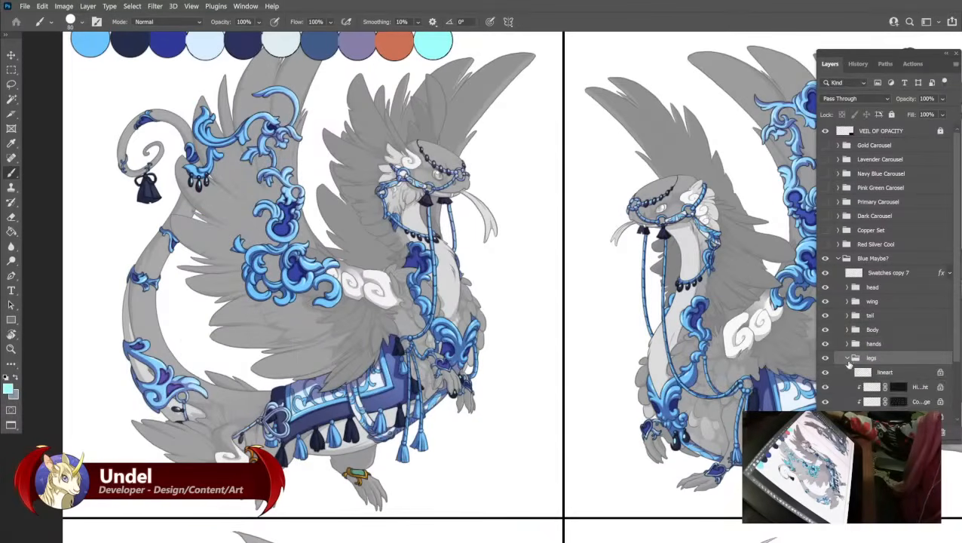
scroll(918, 317, "down", 1)
scroll(918, 318, "down", 4)
left_click(882, 373)
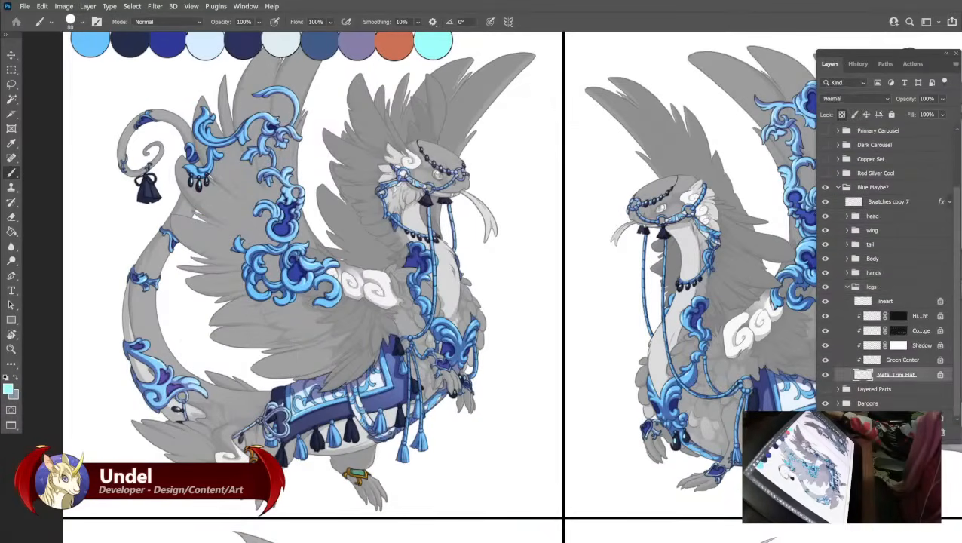
left_click(98, 43, "alt")
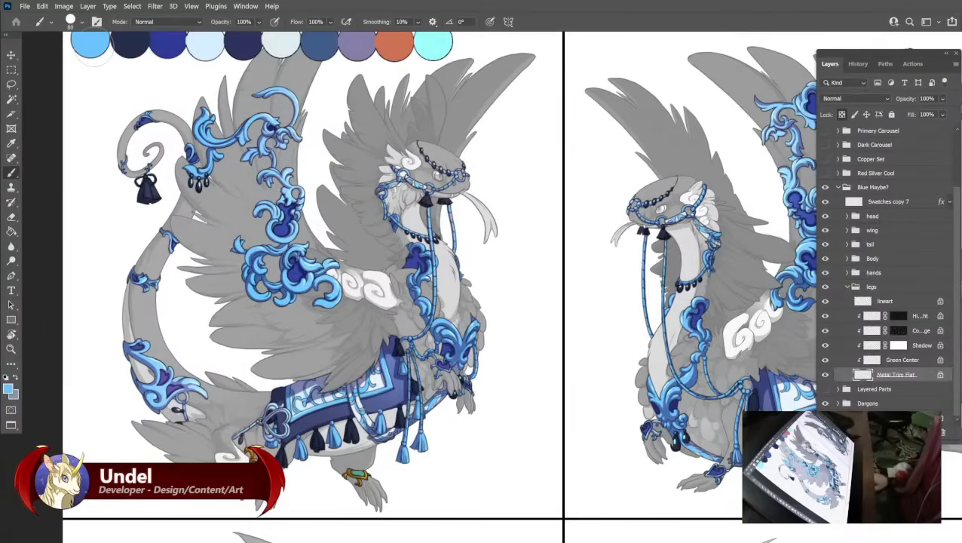
key("shift+F5")
key("Return")
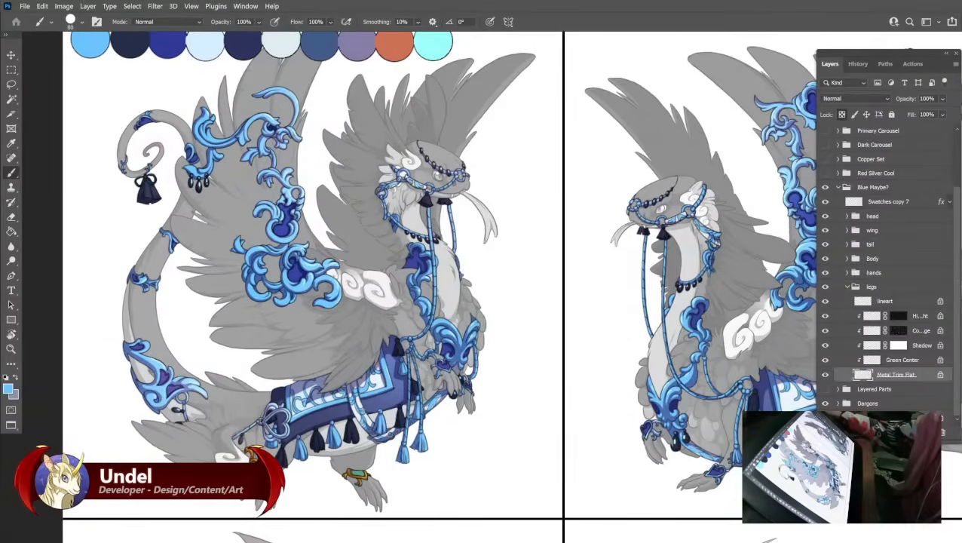
Fill the legs group's Green Center layer with the third dot's royal blue.
left_click(900, 360)
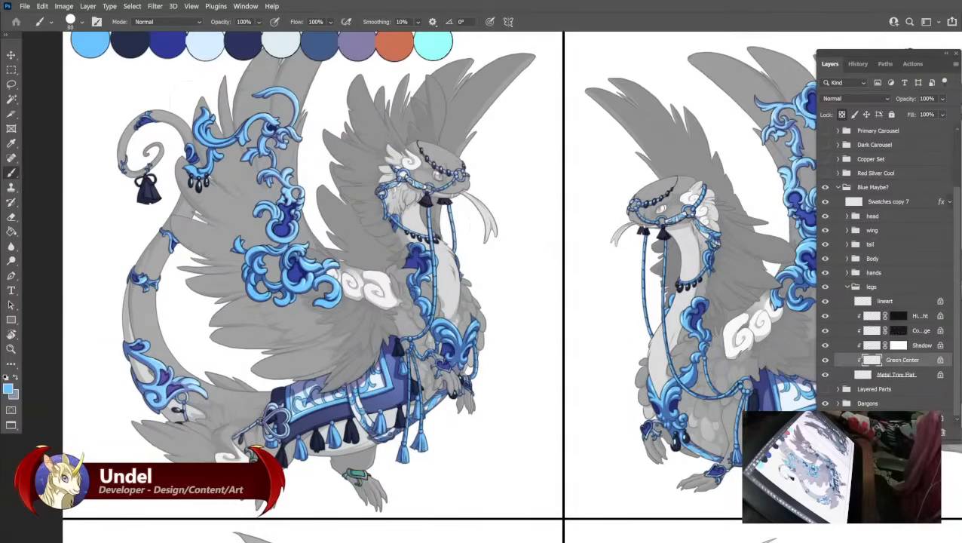
left_click(171, 42, "alt")
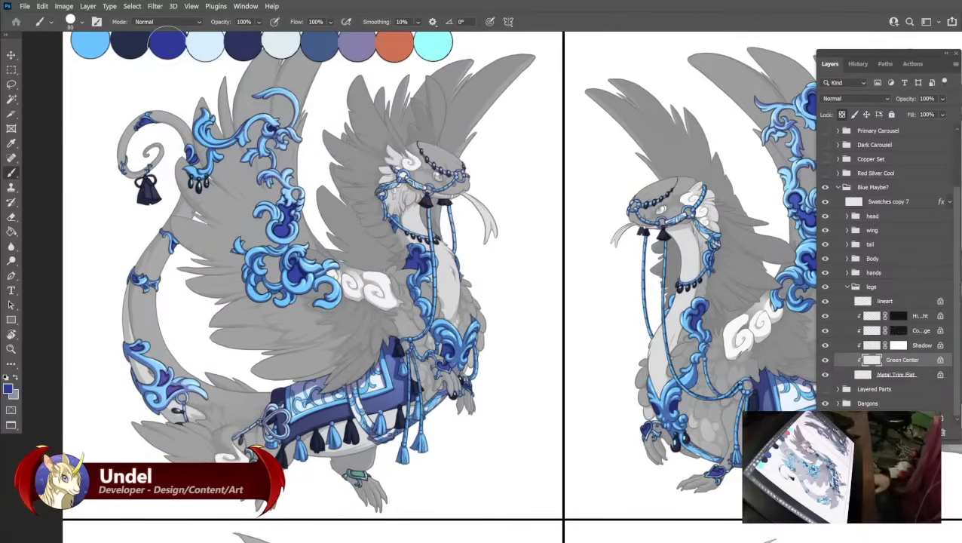
key("shift+F5")
key("Return")
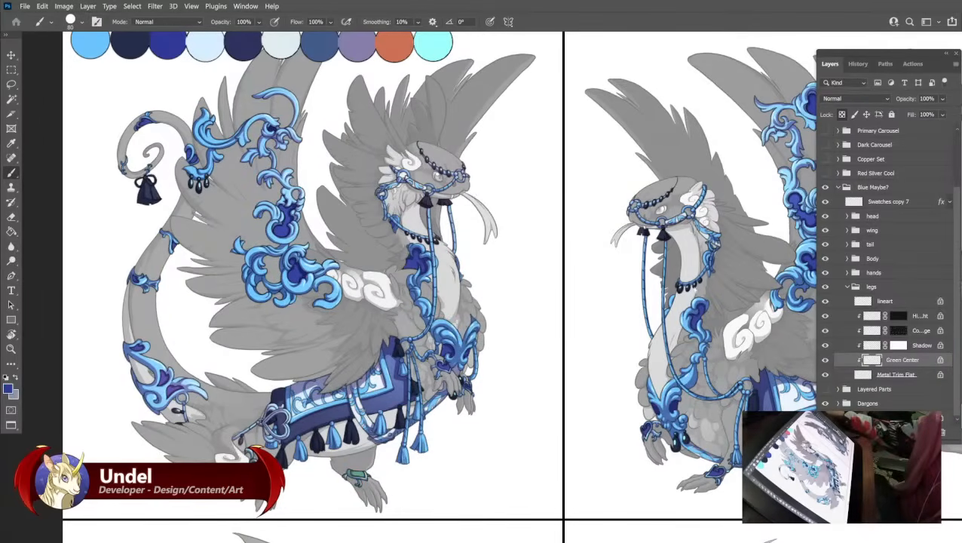
Fill the legs group's Shadow layer with the eighth dot's muted purple and its Color Dodge layer with the ninth dot's orange-red.
left_click(897, 346)
left_click(366, 47, "alt")
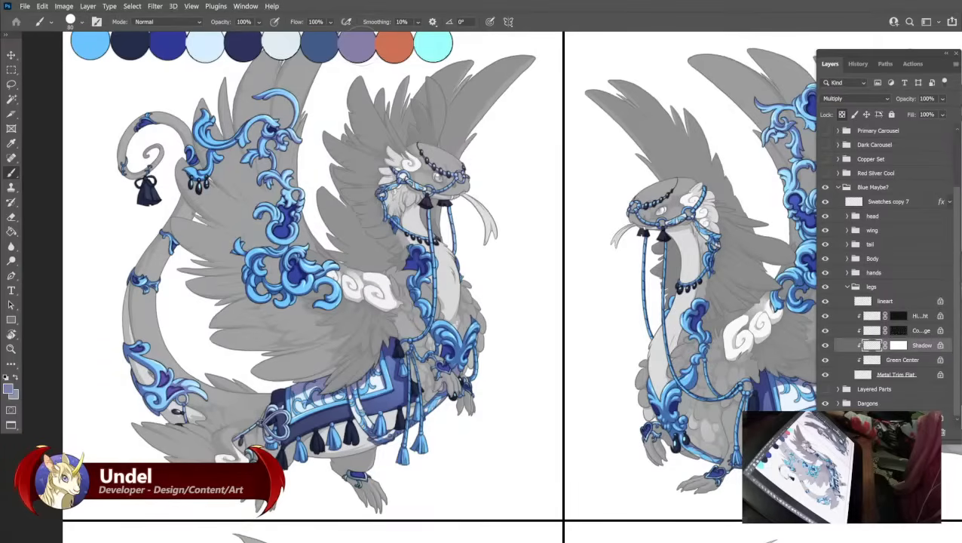
key("shift+F5")
key("Return")
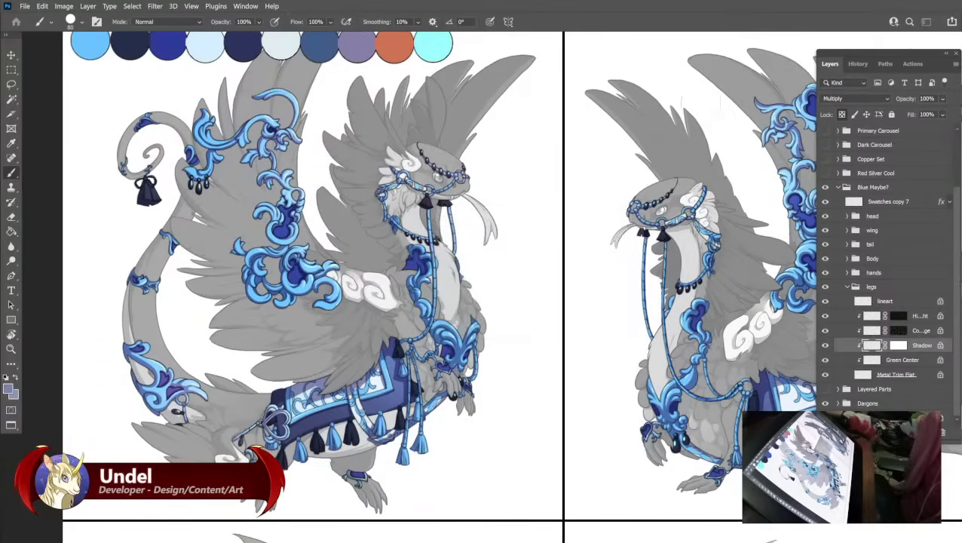
left_click(916, 333)
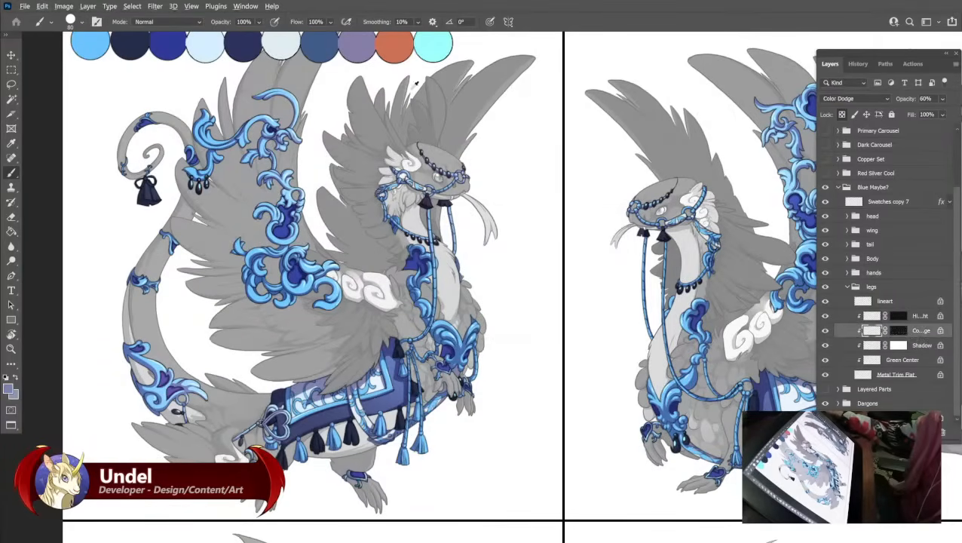
left_click(395, 46, "alt")
key("shift+F5")
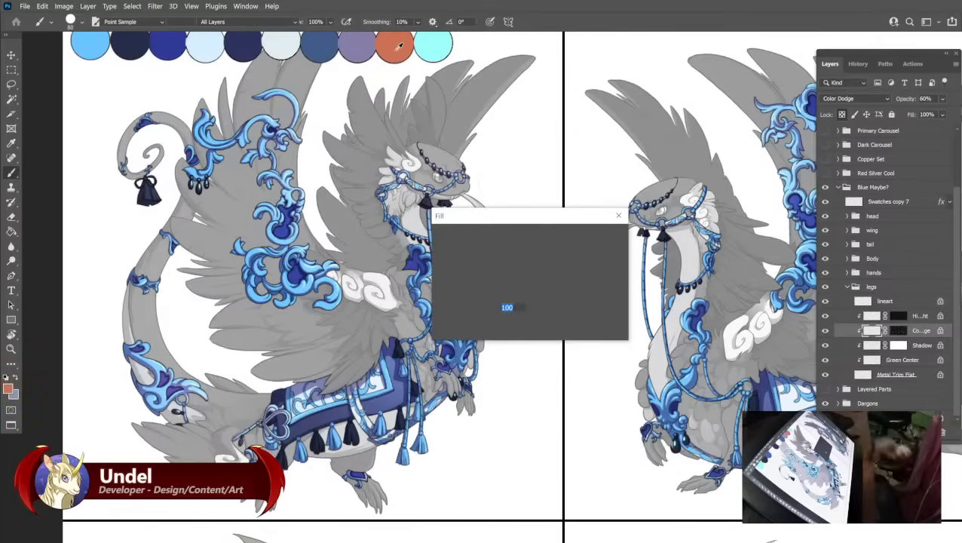
key("Return")
Fill the legs group's Screen-mode highlight layer with the tenth dot's aqua.
left_click(918, 315)
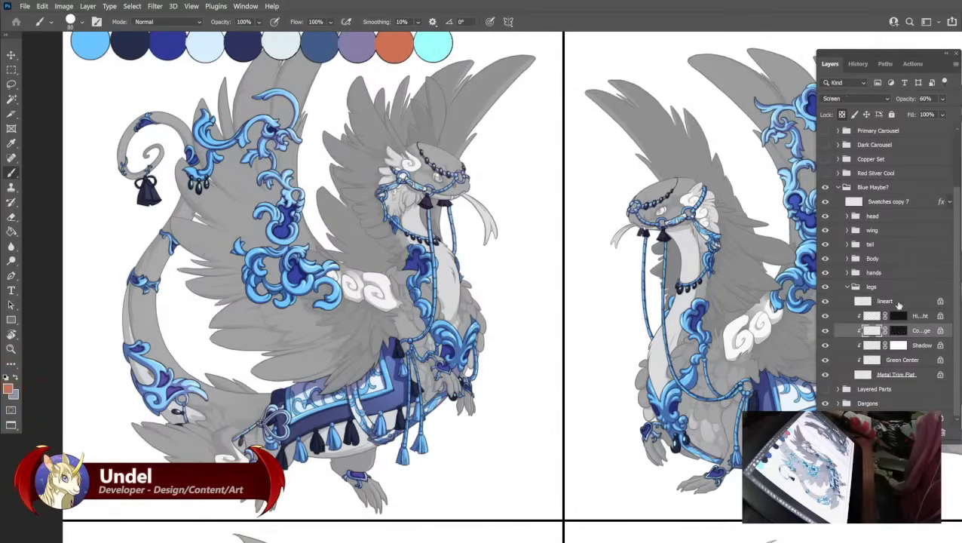
left_click(433, 47, "alt")
key("alt+BackSpace")
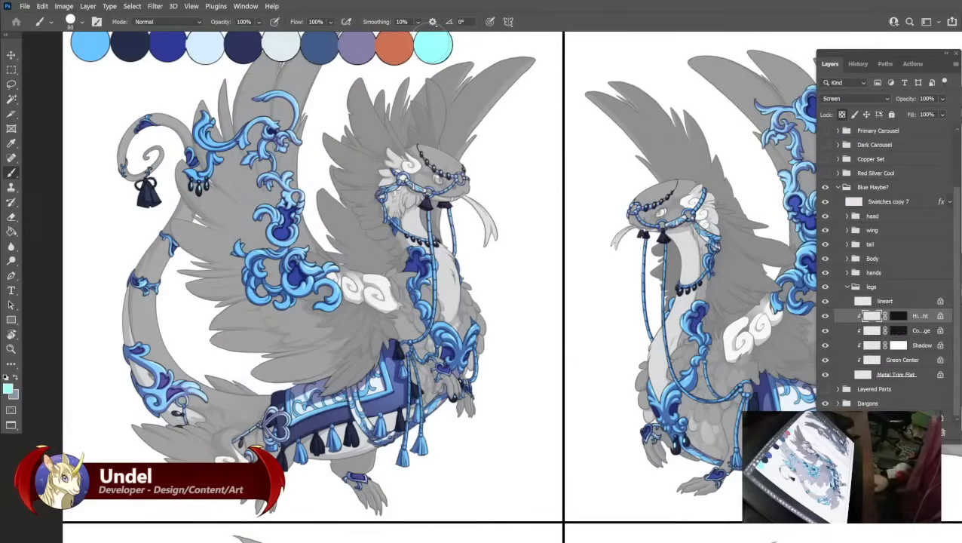
key("shift+F5")
key("Return")
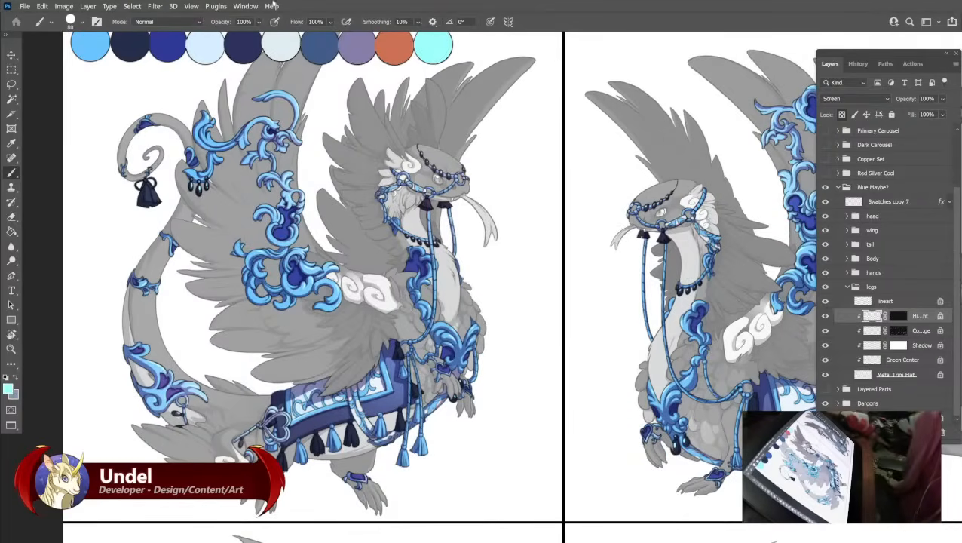
Collapse the legs group and the Blue Maybe? group that contains it.
left_click(846, 287)
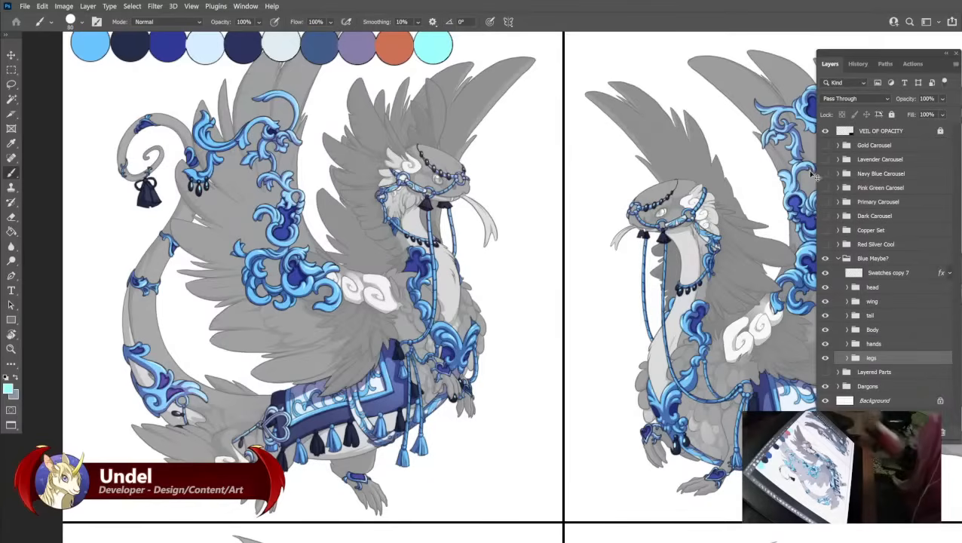
key("ctrl+minus")
key("ctrl+minus")
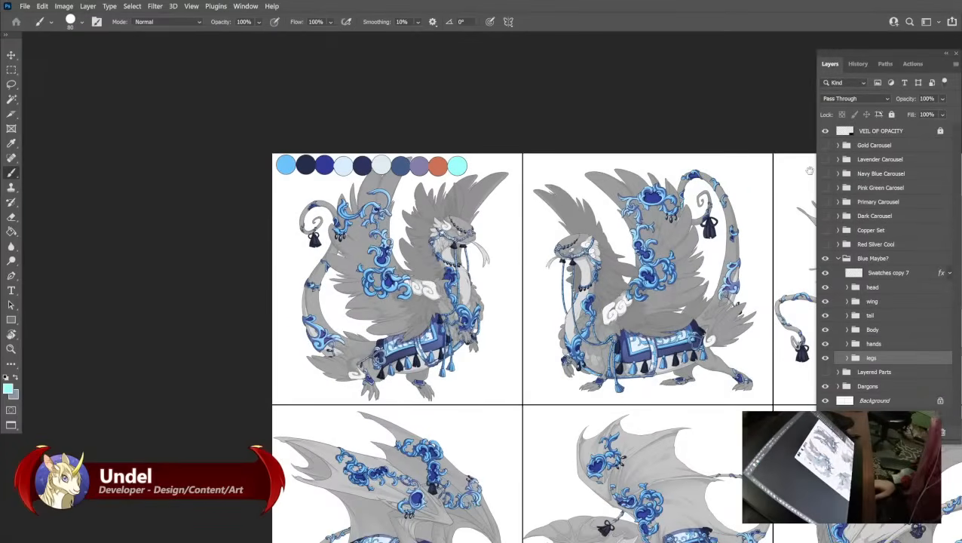
left_click_drag(809, 171, 675, 157)
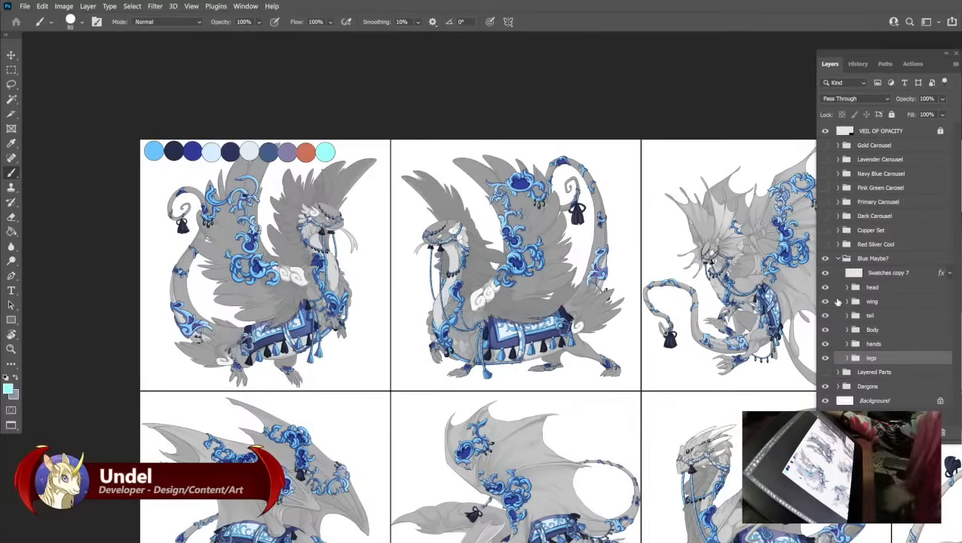
left_click(839, 259)
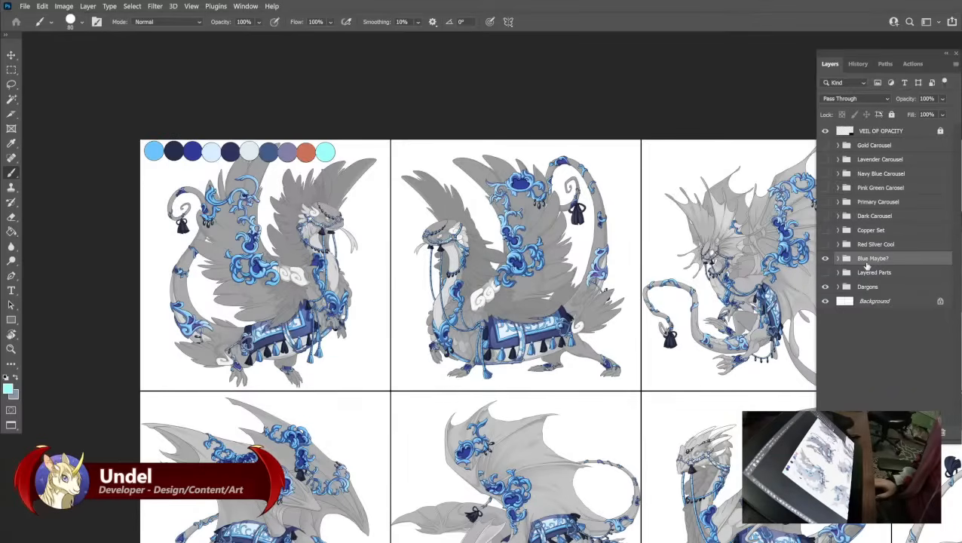
Duplicate the Blue Maybe? group and rename the copy "Silver Maybe?".
key("ctrl+j")
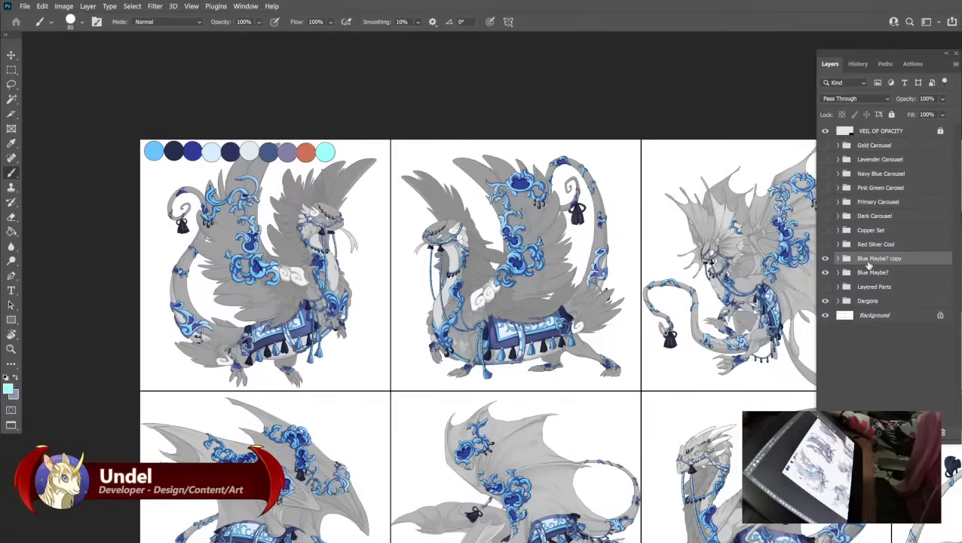
type("Silver")
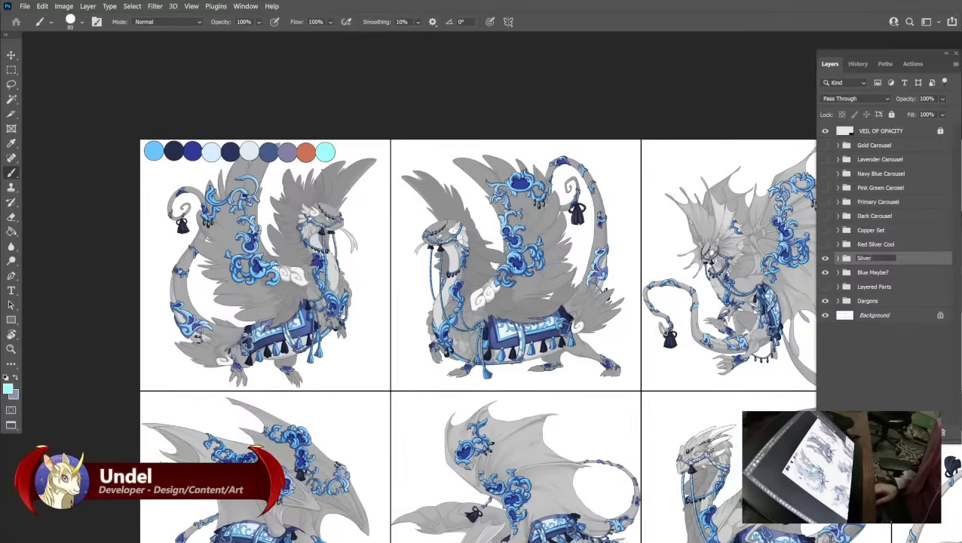
type(" Maybe?")
key("Return")
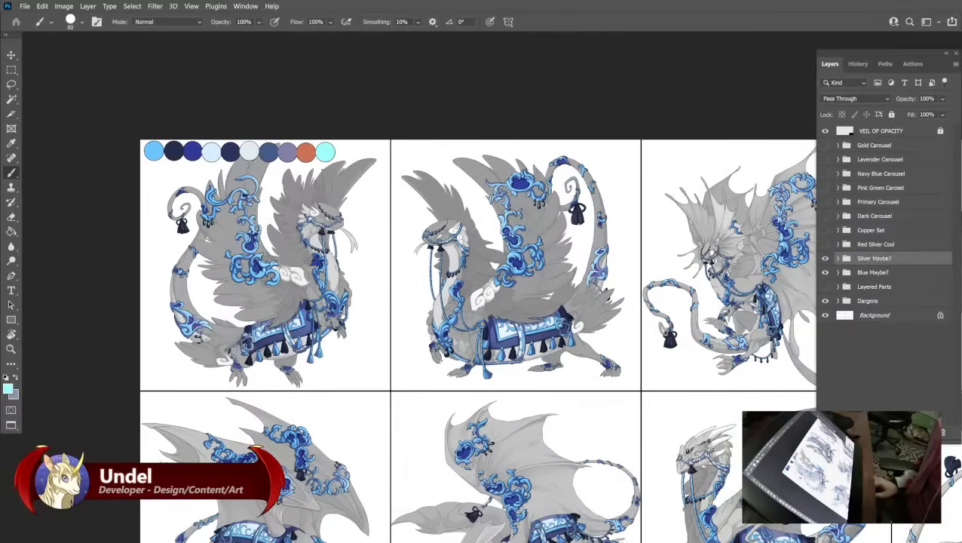
Expand the Silver Maybe? group and its wing group, and select the wing's Metal Trim Flat layer.
left_click(837, 258)
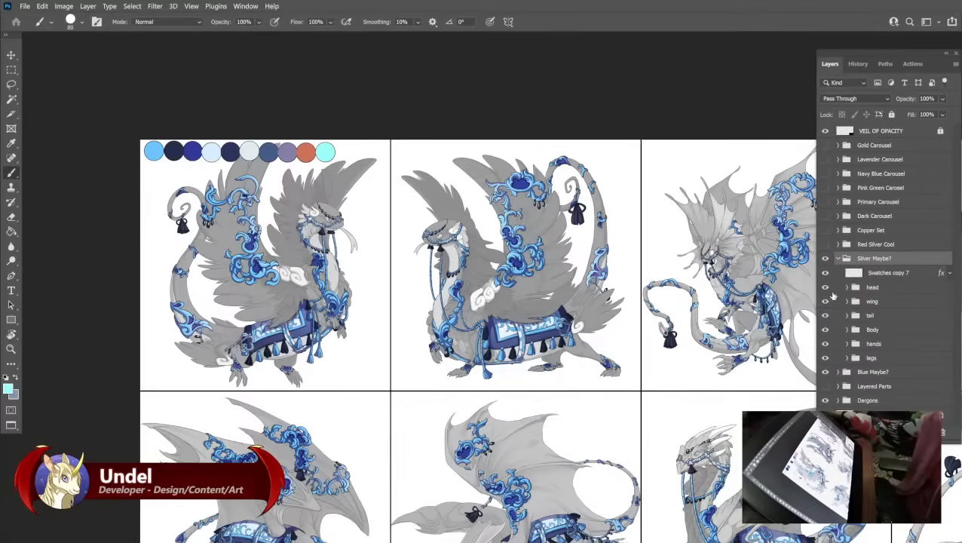
key("ctrl+plus")
key("ctrl+plus")
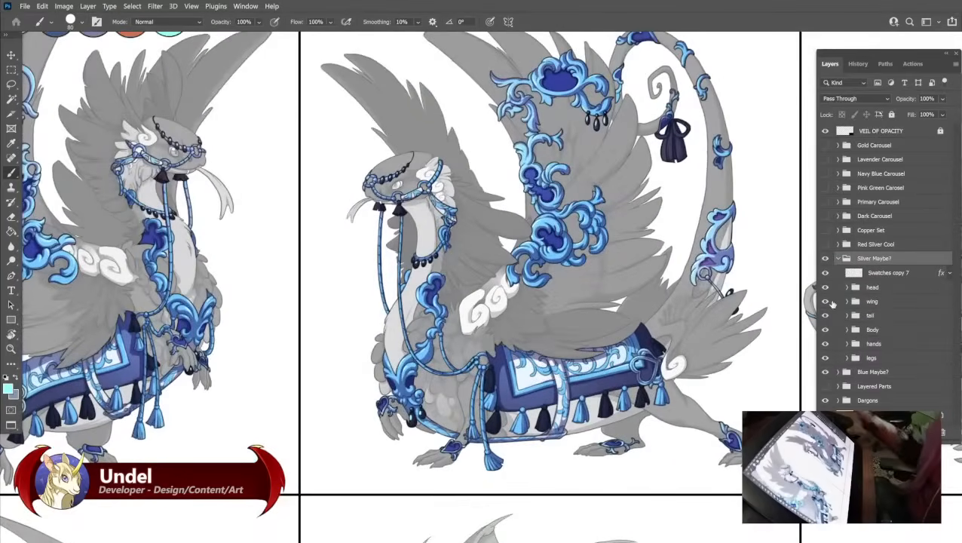
left_click_drag(274, 267, 562, 320)
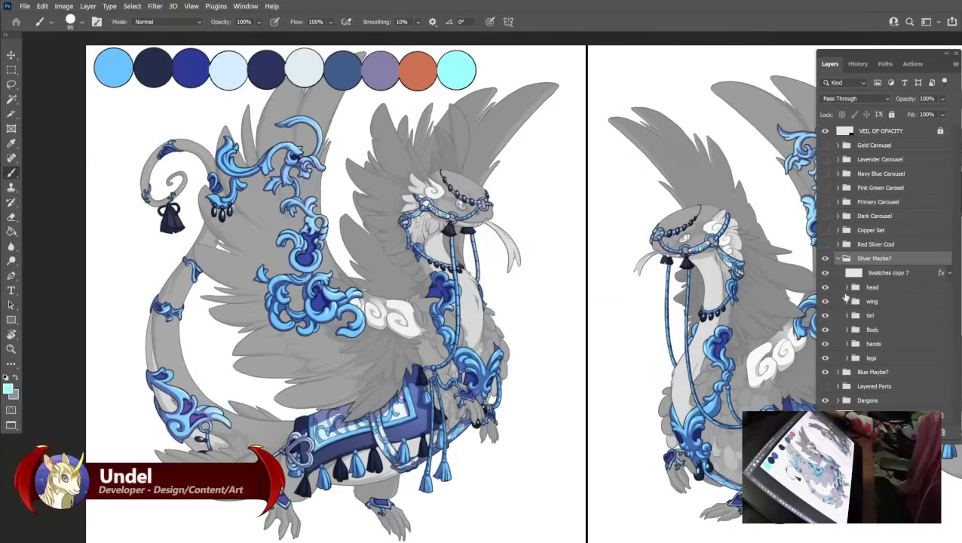
left_click(847, 301)
scroll(872, 360, "down", 3)
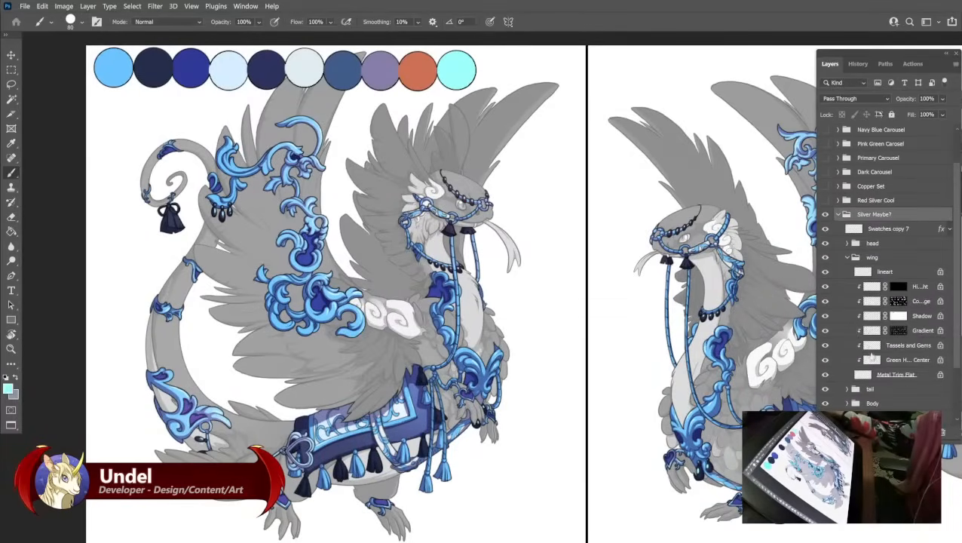
left_click(881, 377)
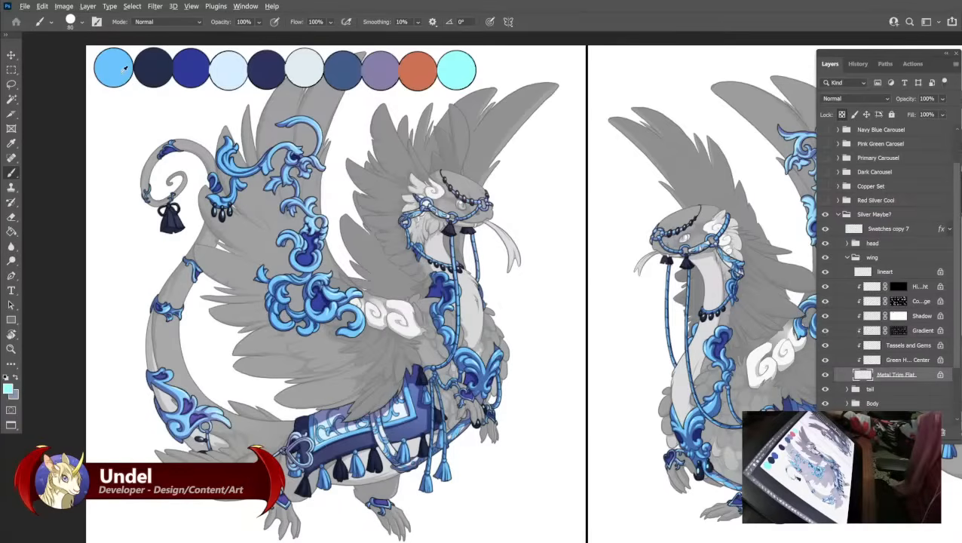
Try filling the wing group's Metal Trim Flat layer with the desaturated light blue #acd4ee.
left_click(8, 387)
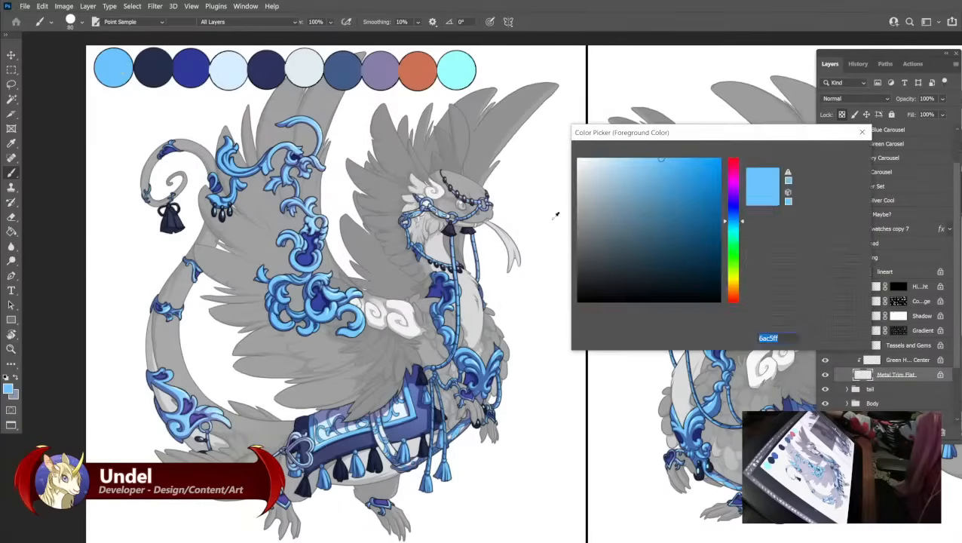
left_click(619, 165)
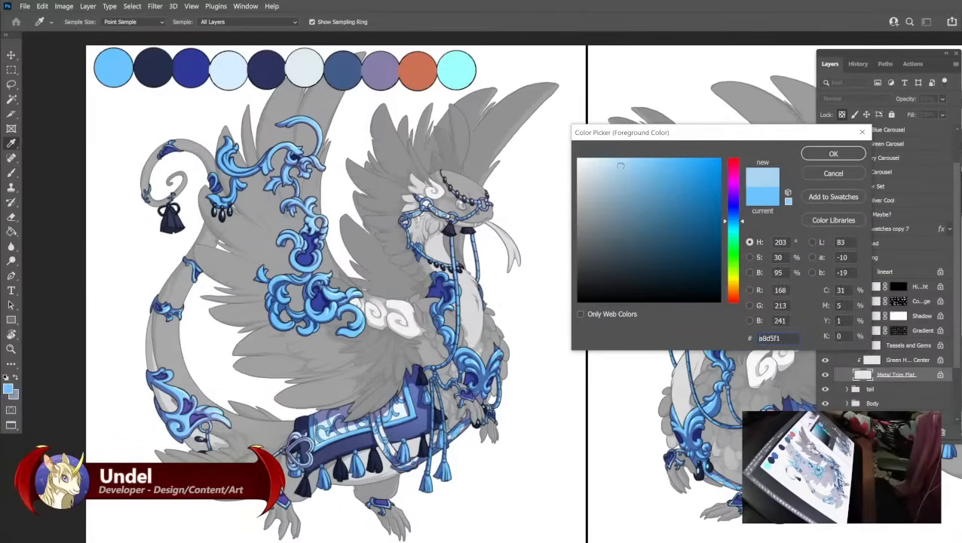
left_click_drag(620, 165, 617, 166)
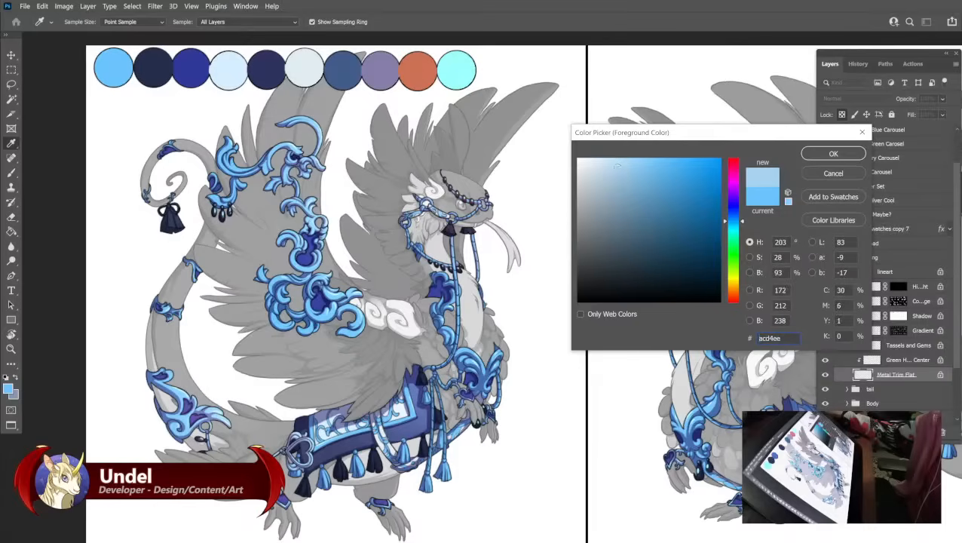
left_click(805, 156)
key("shift+BackSpace")
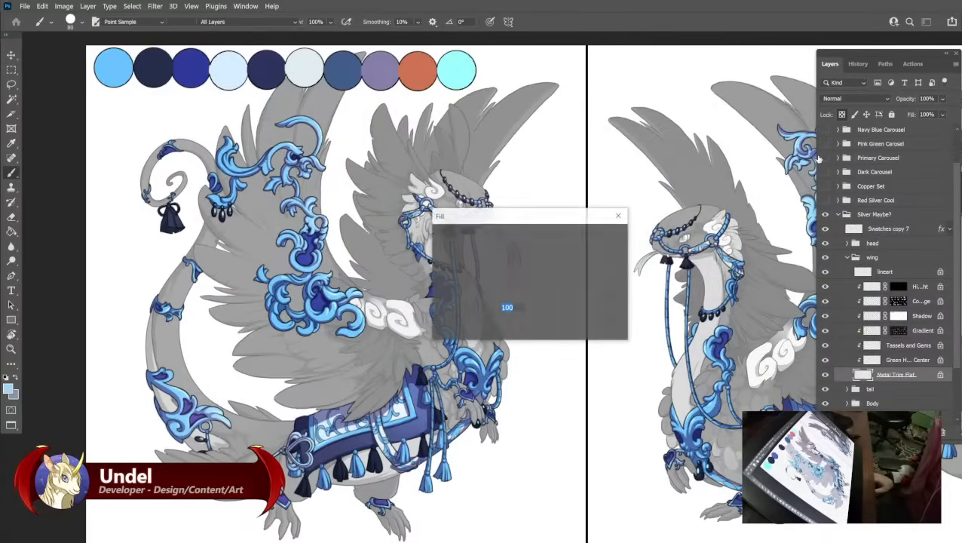
key("Return")
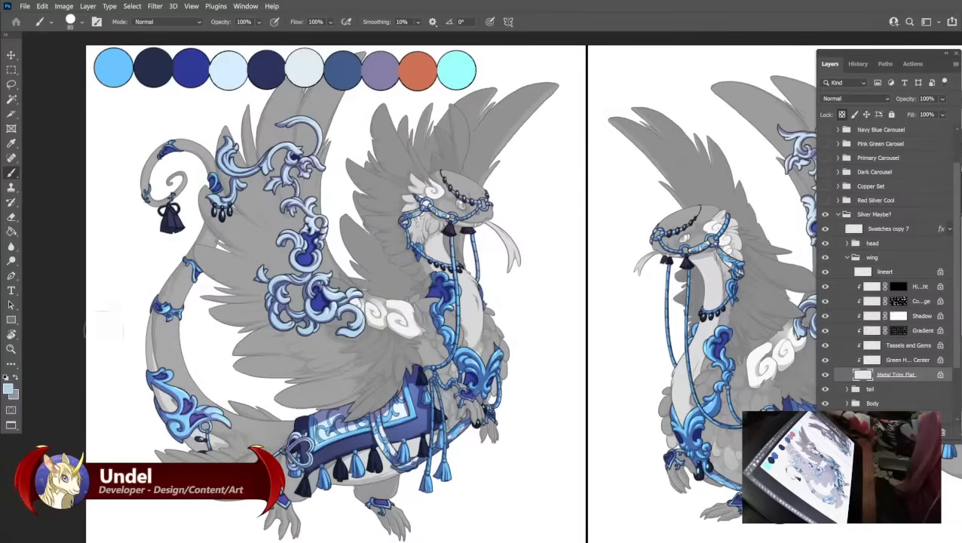
Fill the wing group's Metal Trim Flat layer with the brighter pale blue #bae4ff.
left_click(9, 387)
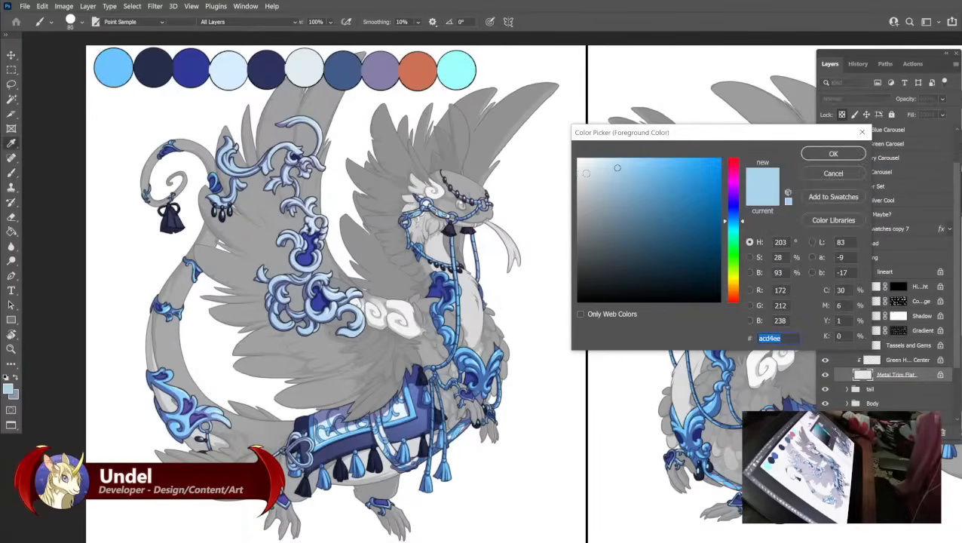
left_click(618, 160)
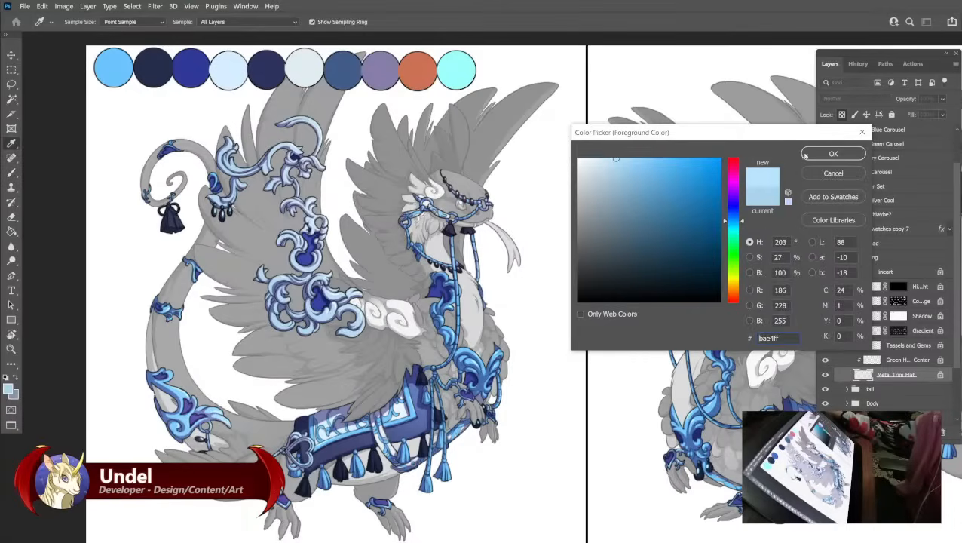
left_click(804, 155)
key("shift+F5")
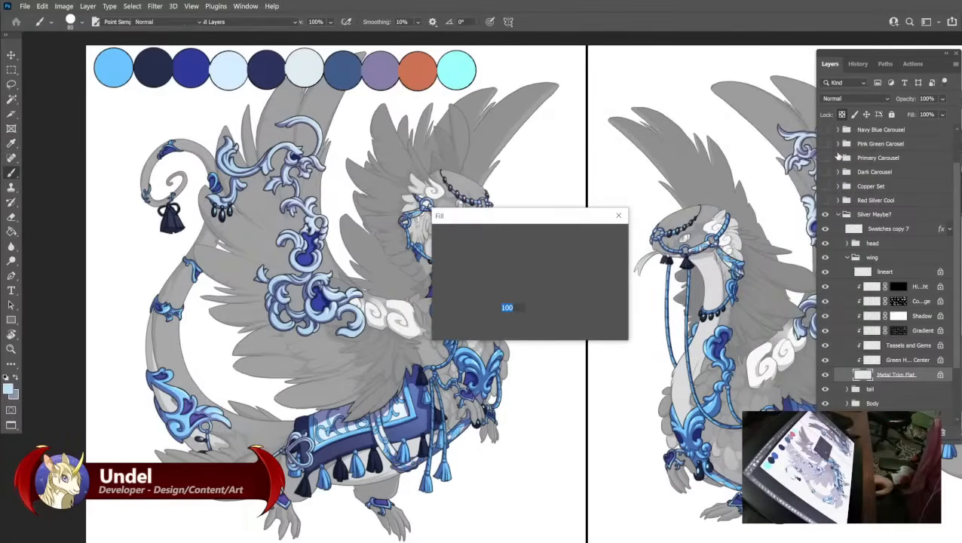
key("Return")
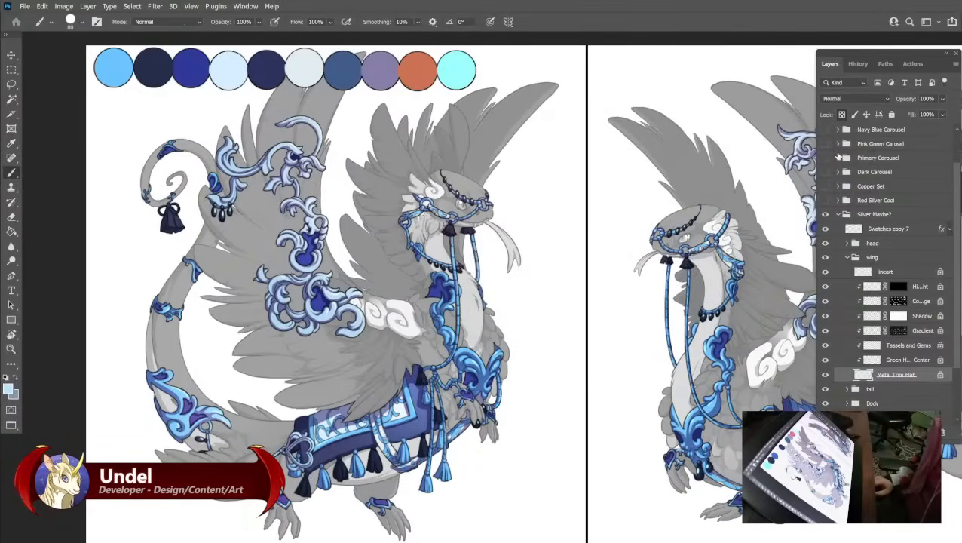
Collapse the wing group, expand the head group and fill its Metal Trim Flat layer with the pale blue foreground colour.
left_click(847, 258)
left_click(848, 287)
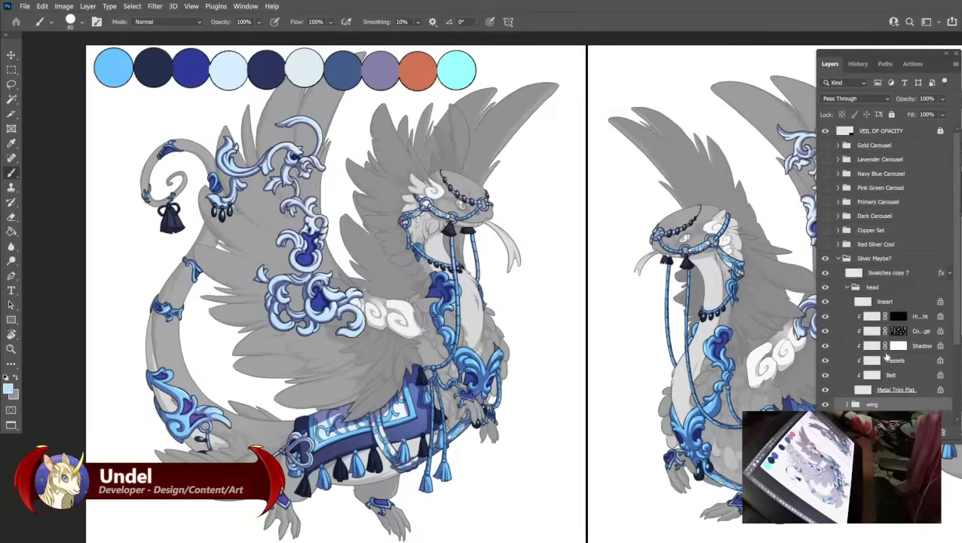
left_click(904, 390)
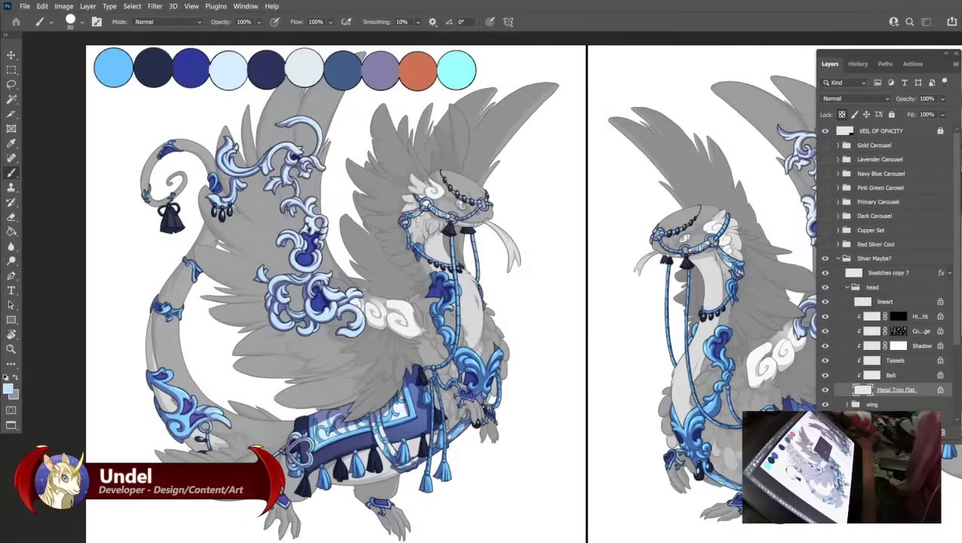
key("alt+BackSpace")
Collapse the head group and recolour the first dot on the Swatches copy 7 layer with the pale blue #bae4ff.
left_click(847, 287)
left_click(869, 276)
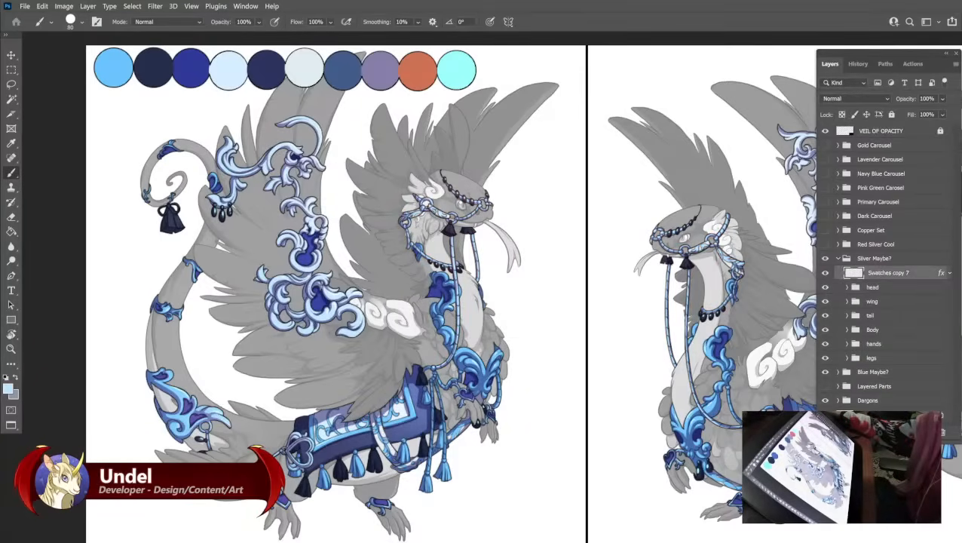
left_click(114, 68)
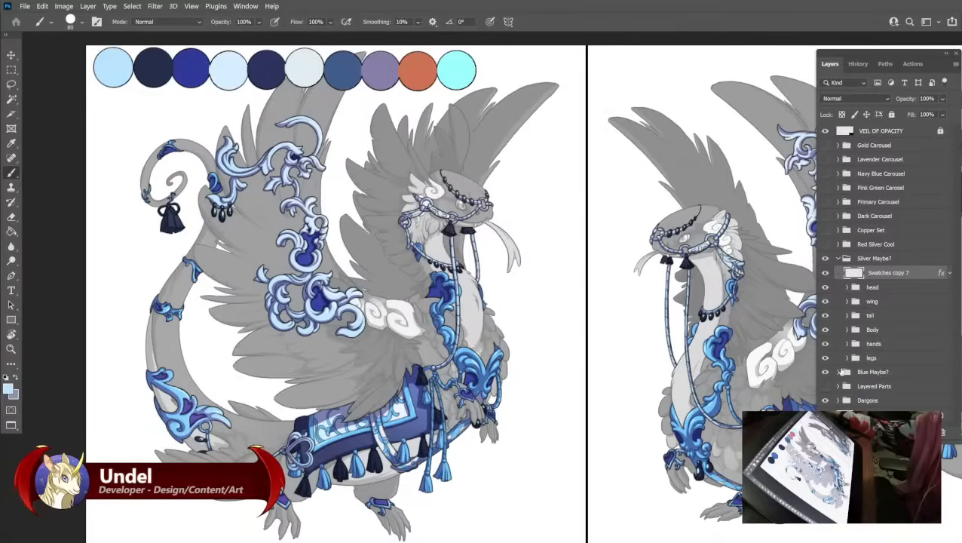
Fill the tail group's Metal Trim Flat layer with the pale blue foreground colour and collapse the group.
scroll(452, 286, "down", 2)
left_click(847, 316)
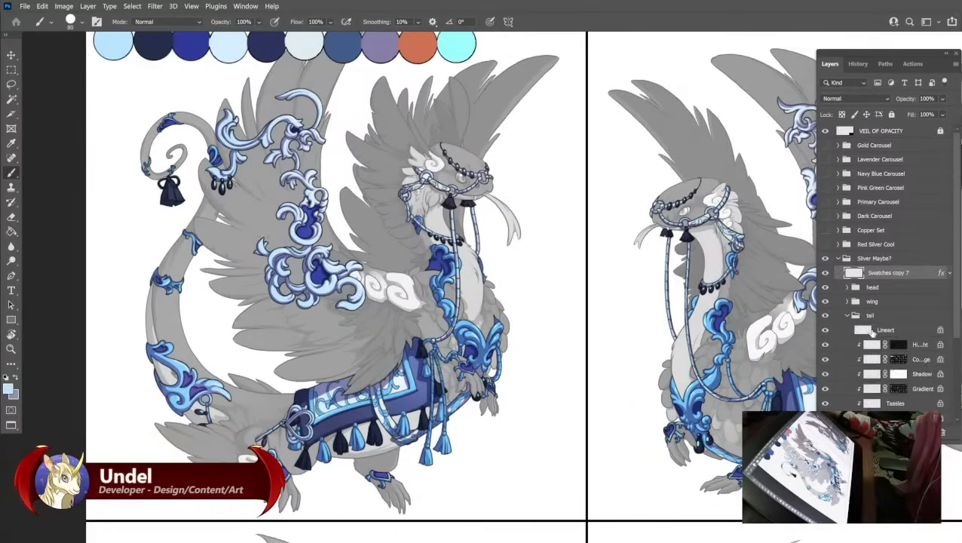
scroll(894, 409, "down", 1)
left_click(897, 418)
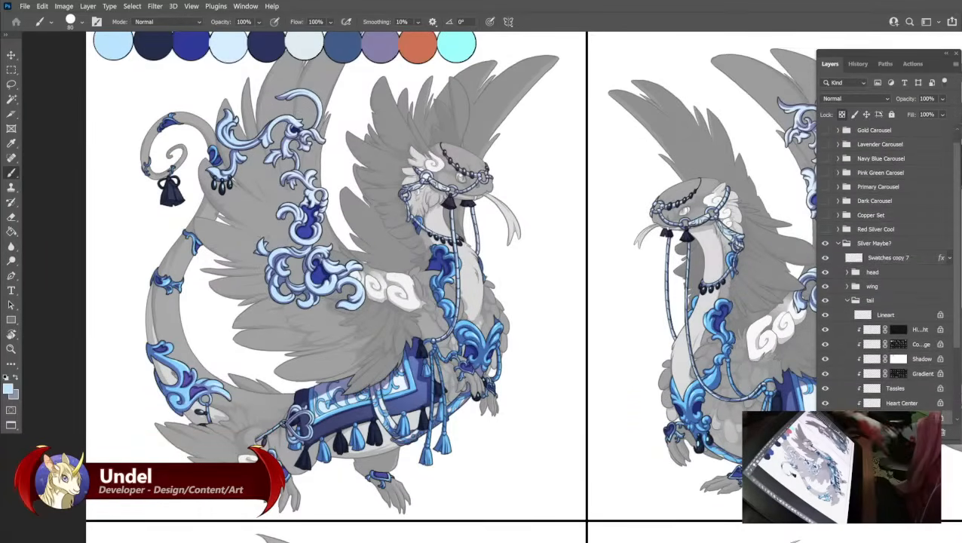
key("shift+F5")
key("Return")
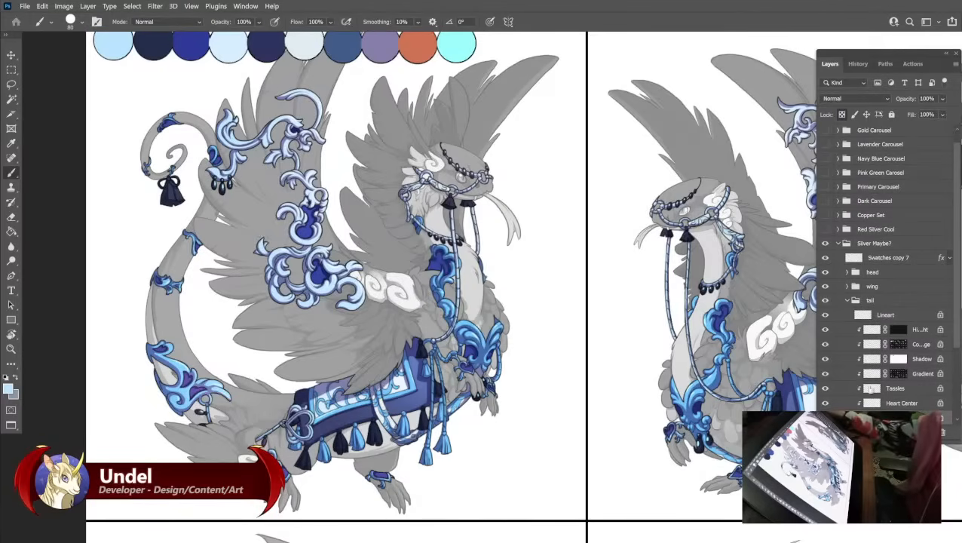
left_click(847, 302)
Fill the Body group's Metal Trim Flat layer with the pale blue foreground colour and collapse the group.
scroll(337, 271, "down", 1)
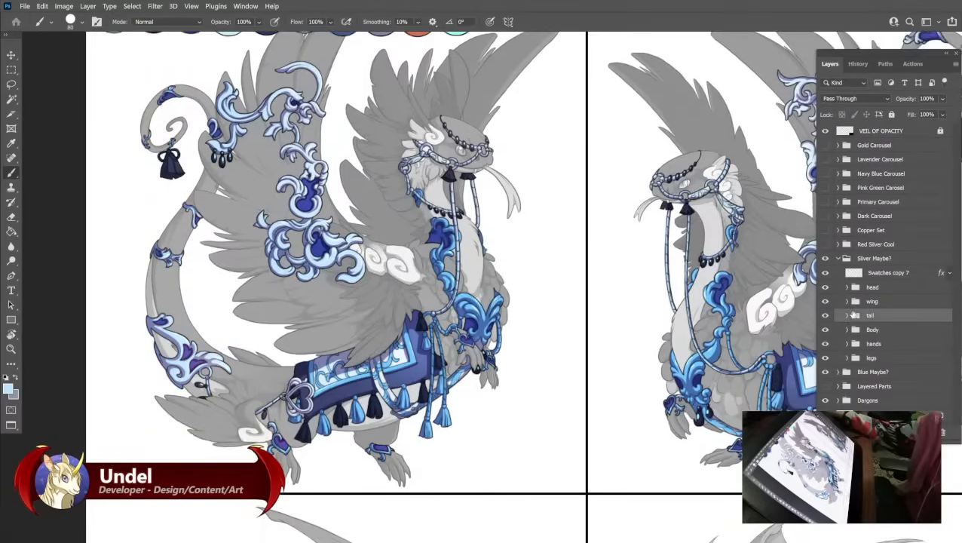
left_click(847, 329)
scroll(897, 360, "down", 3)
scroll(897, 360, "down", 2)
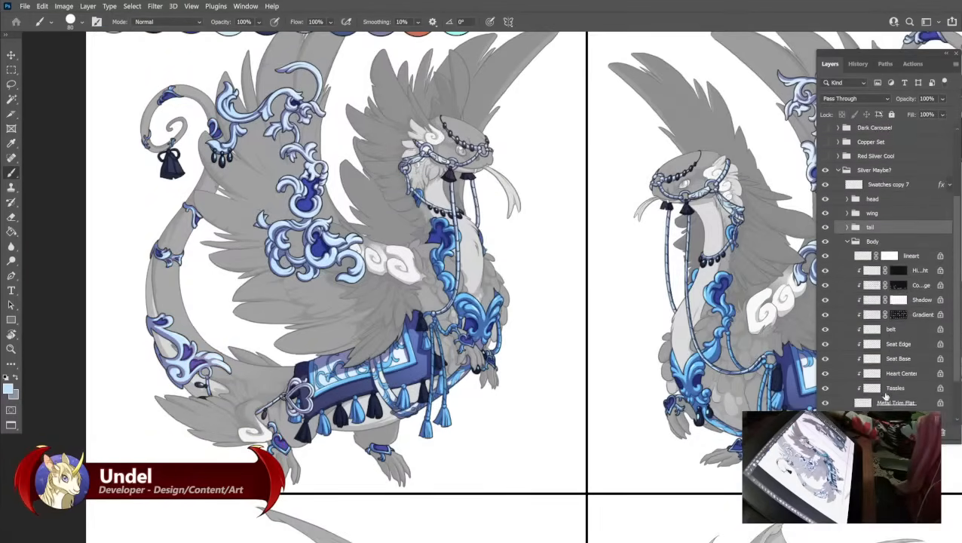
left_click(887, 388)
key("shift+F5")
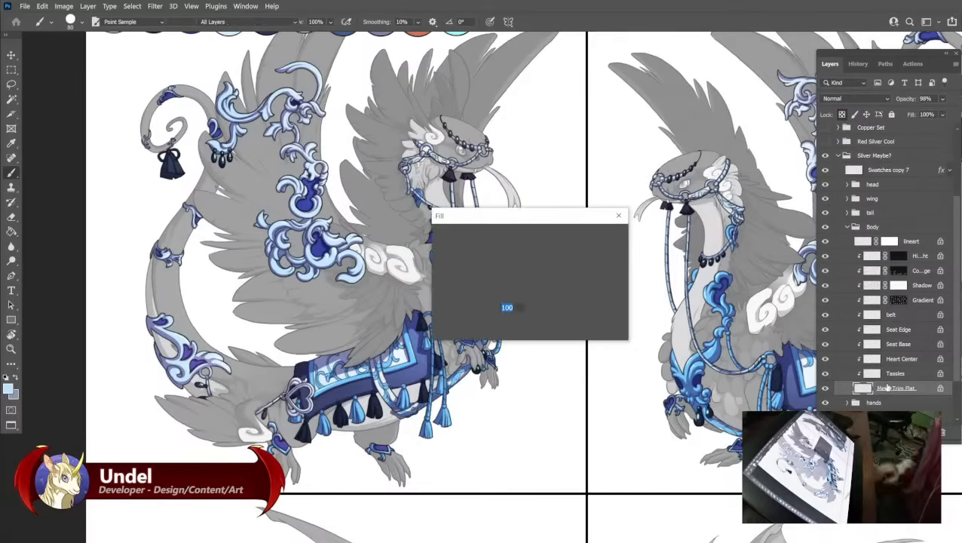
key("Escape")
scroll(842, 264, "up", 1)
left_click(847, 241)
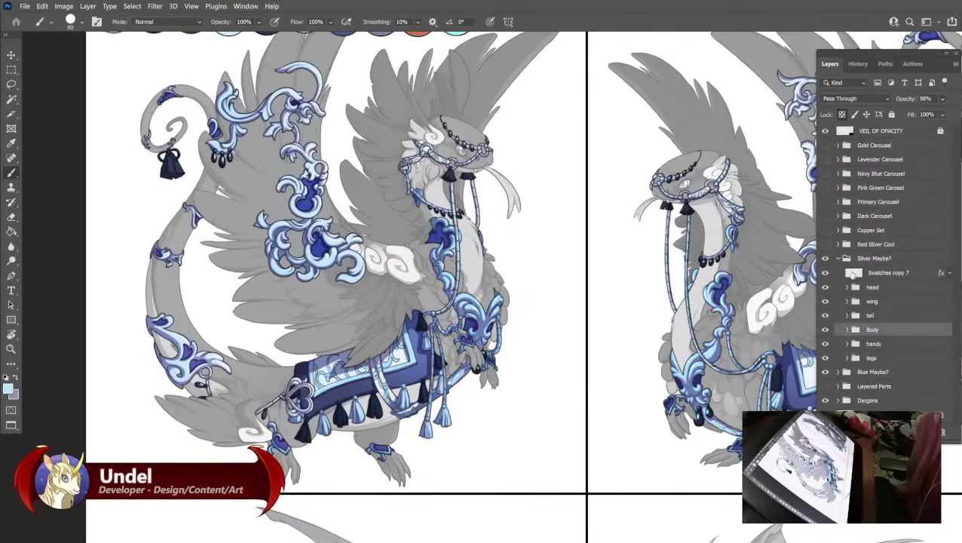
Fill the hands group's Metal Trim Flat layer with the pale blue foreground colour and collapse the group.
scroll(336, 271, "down", 3)
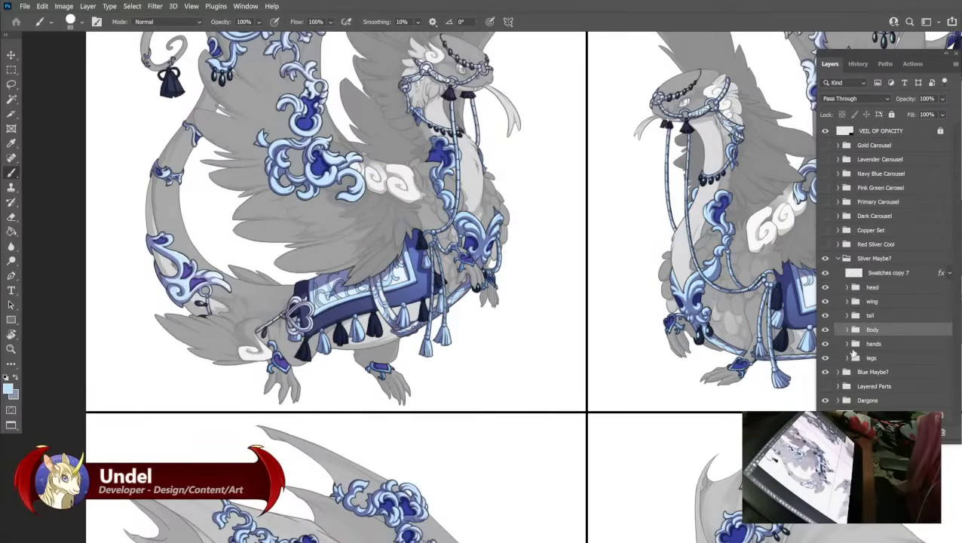
left_click(847, 343)
scroll(890, 387, "down", 2)
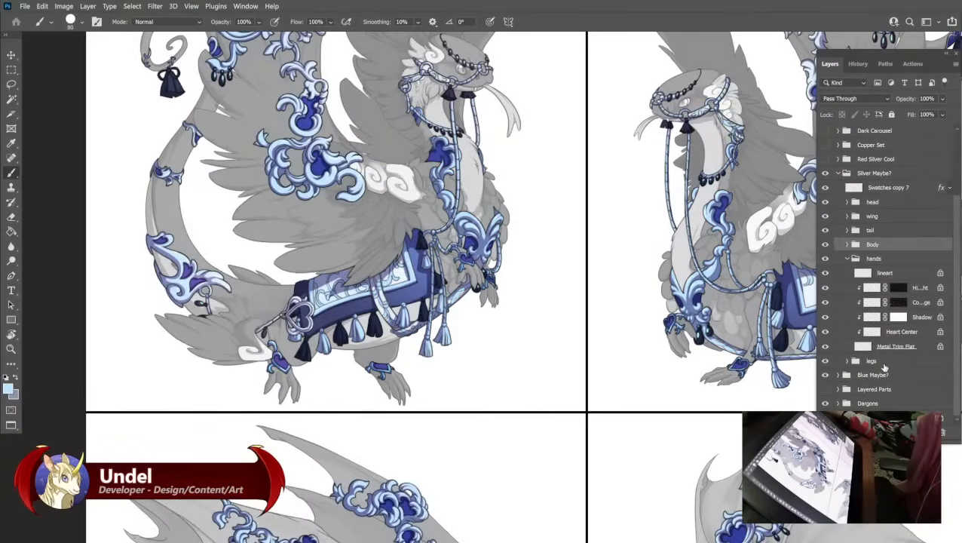
left_click(889, 351)
key("shift+BackSpace")
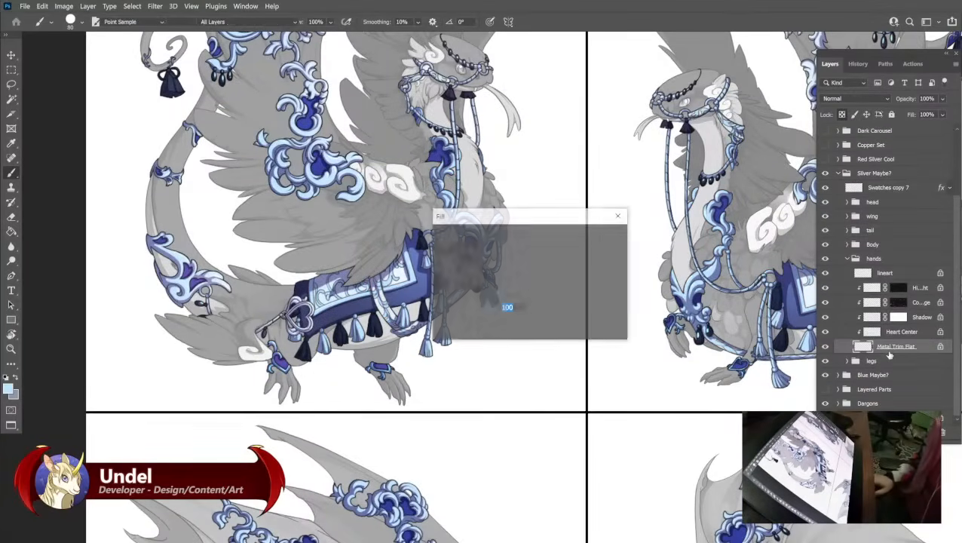
key("Return")
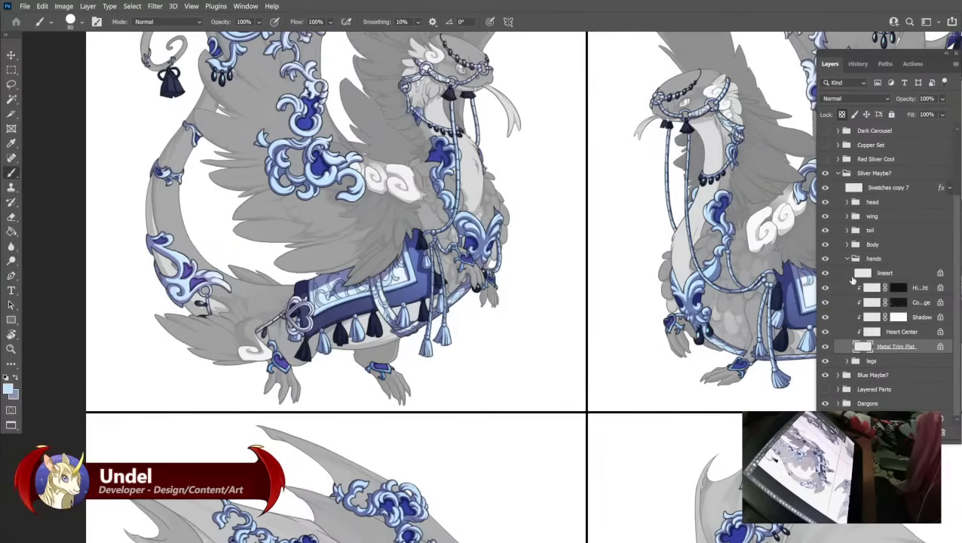
left_click(847, 259)
Fill the legs group's Metal Trim Flat layer with the pale blue foreground colour, collapsing legs and the Silver Maybe? group.
left_click(847, 358)
scroll(883, 375, "down", 3)
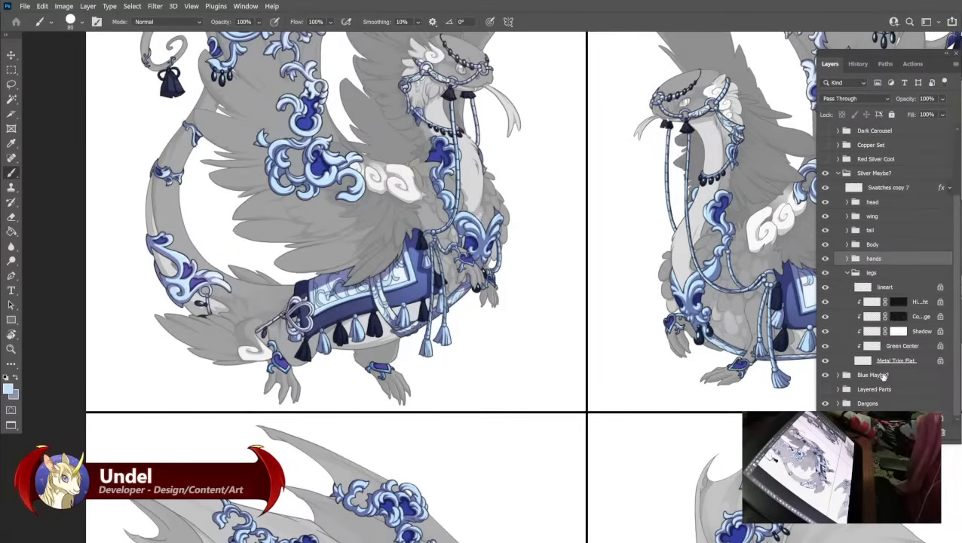
left_click(883, 361)
key("shift+BackSpace")
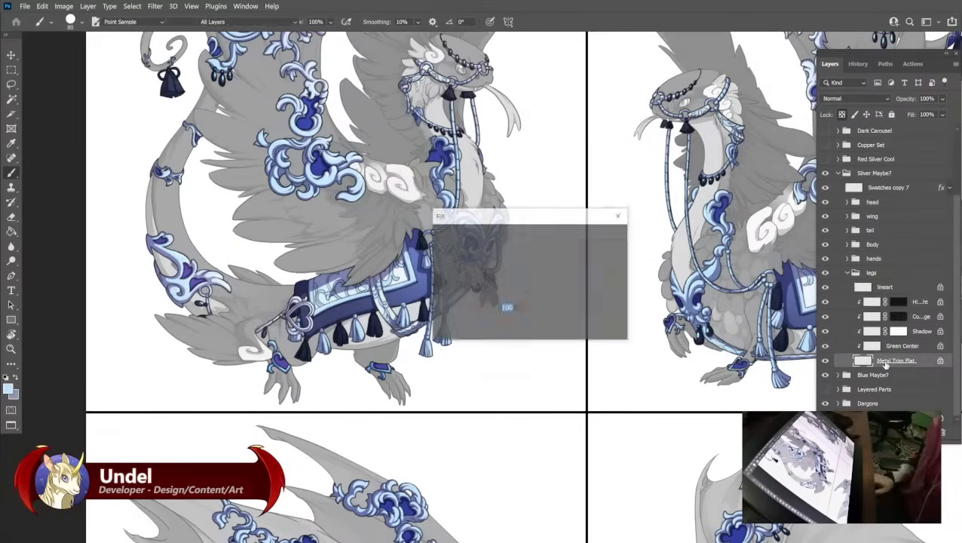
key("Return")
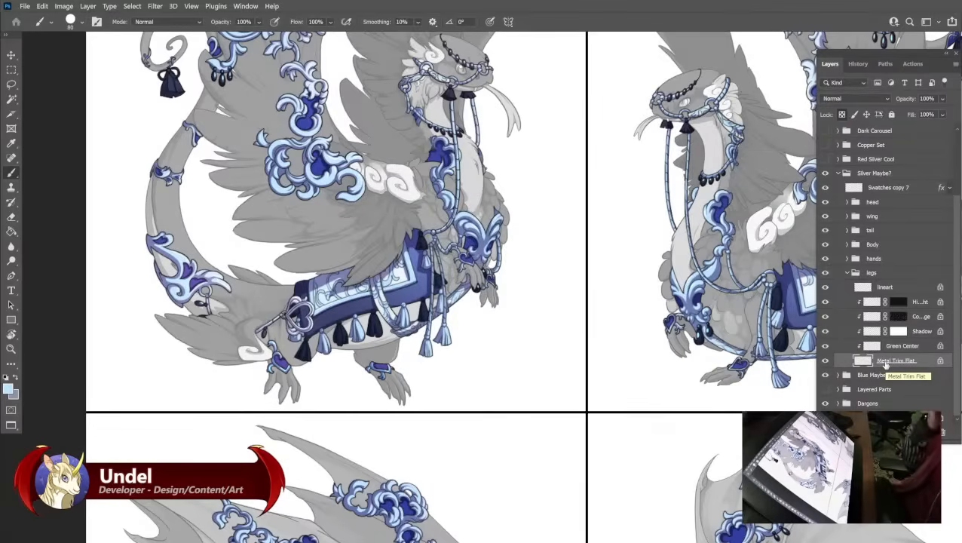
left_click(846, 274)
left_click_drag(618, 276, 614, 338)
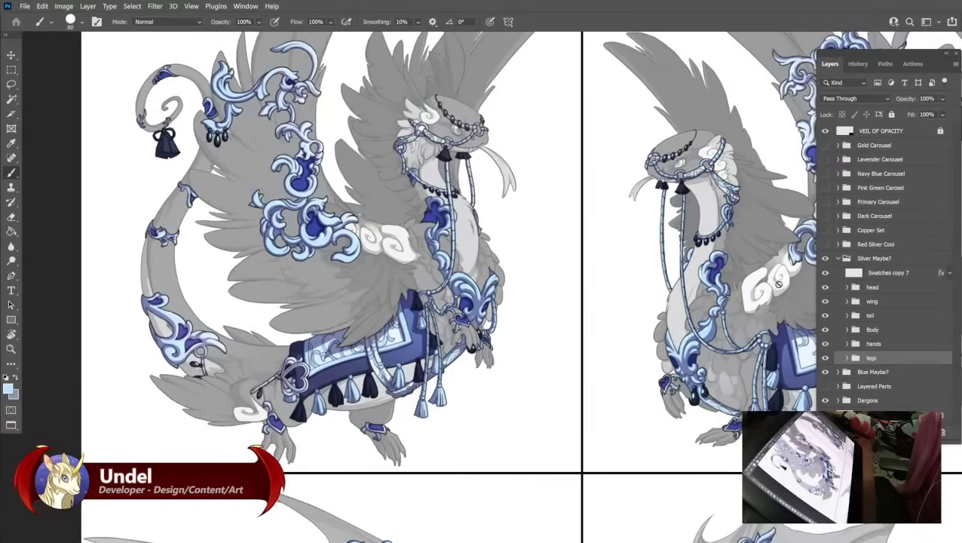
left_click(838, 258)
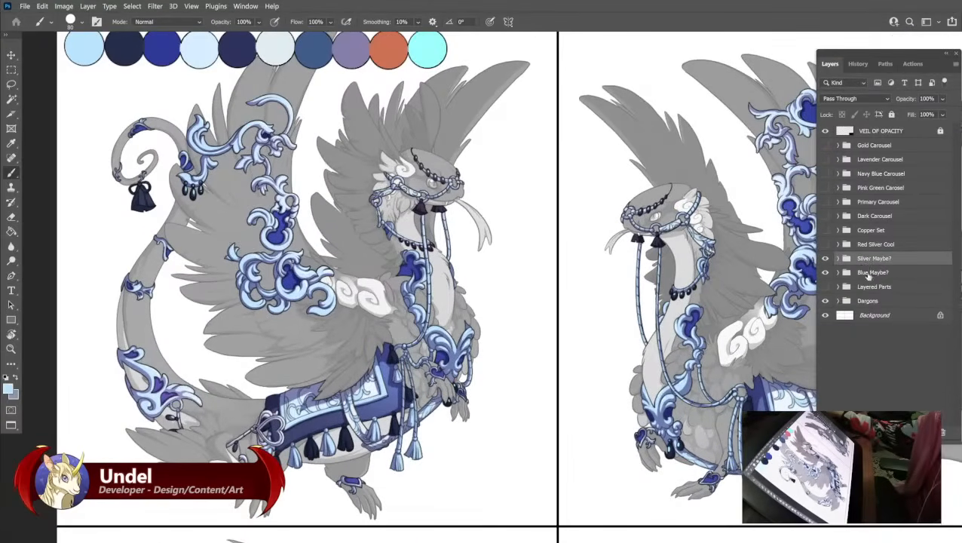
Toggle the Silver Maybe? group's visibility off and on to compare its trim with the Blue Maybe? version.
key("ctrl+minus")
key("ctrl+minus")
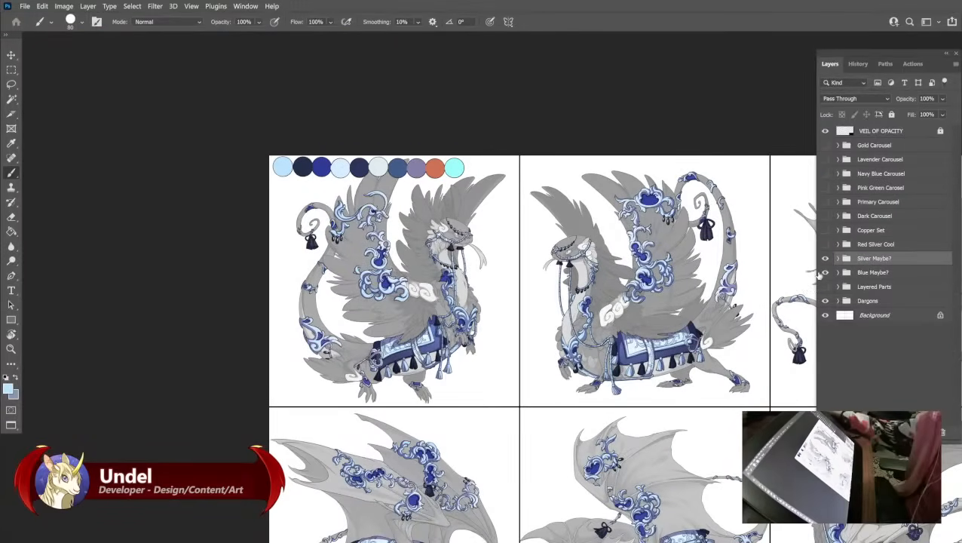
left_click(824, 259)
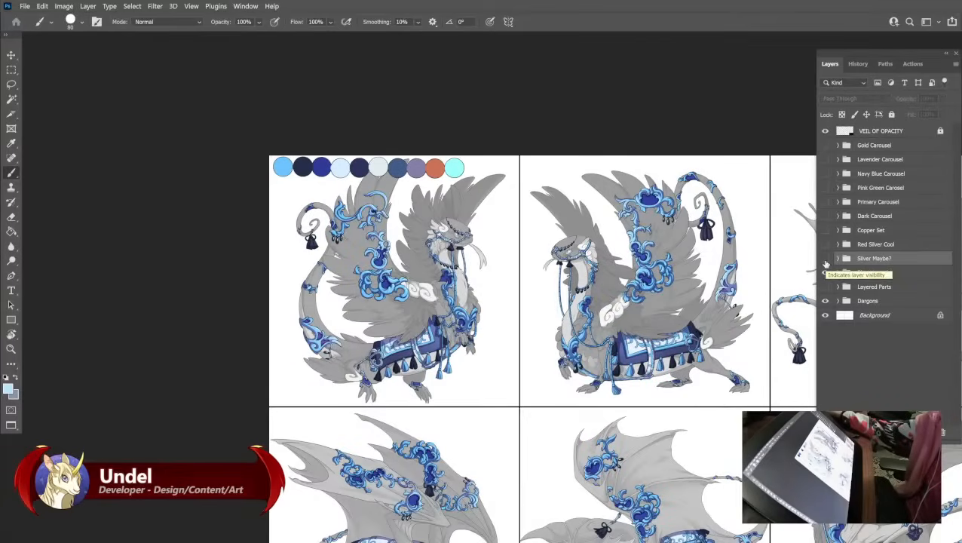
left_click(825, 261)
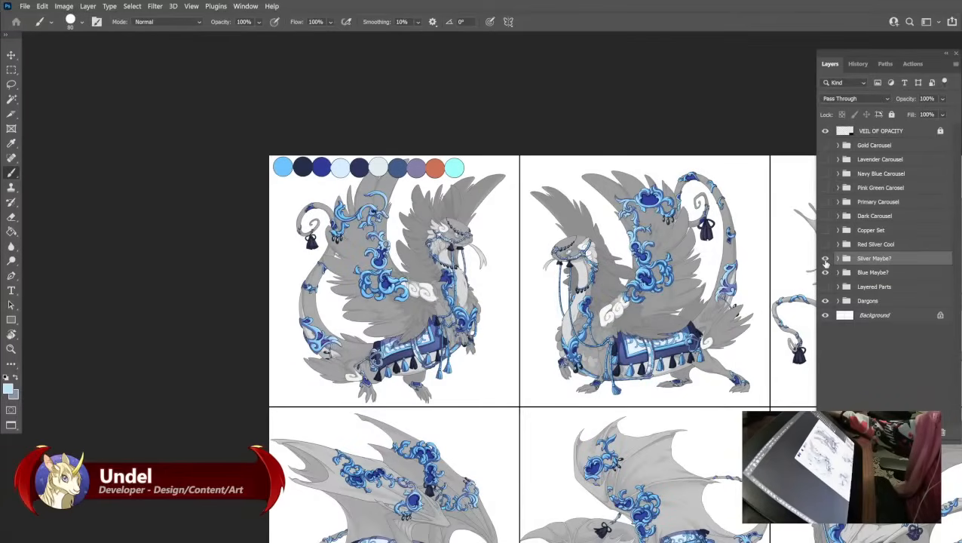
left_click(826, 267)
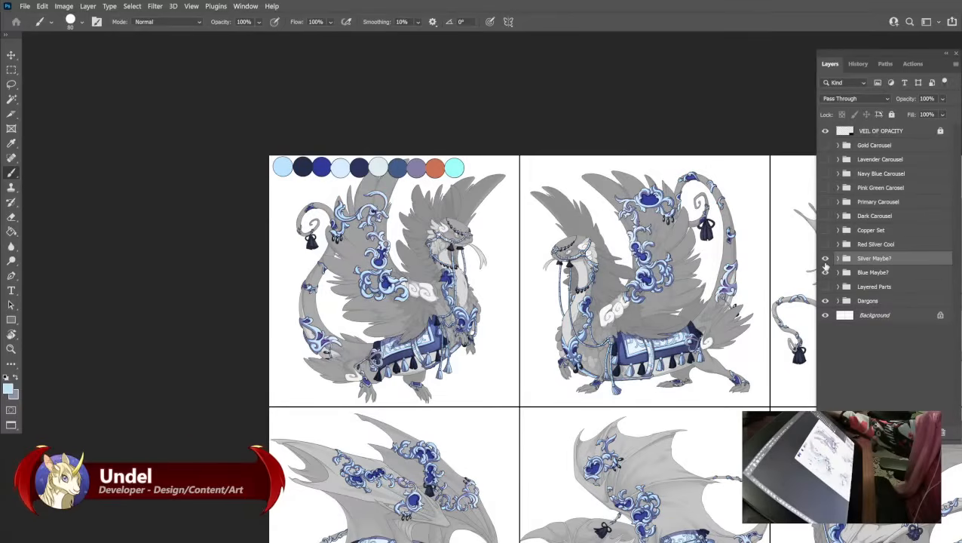
left_click(826, 265)
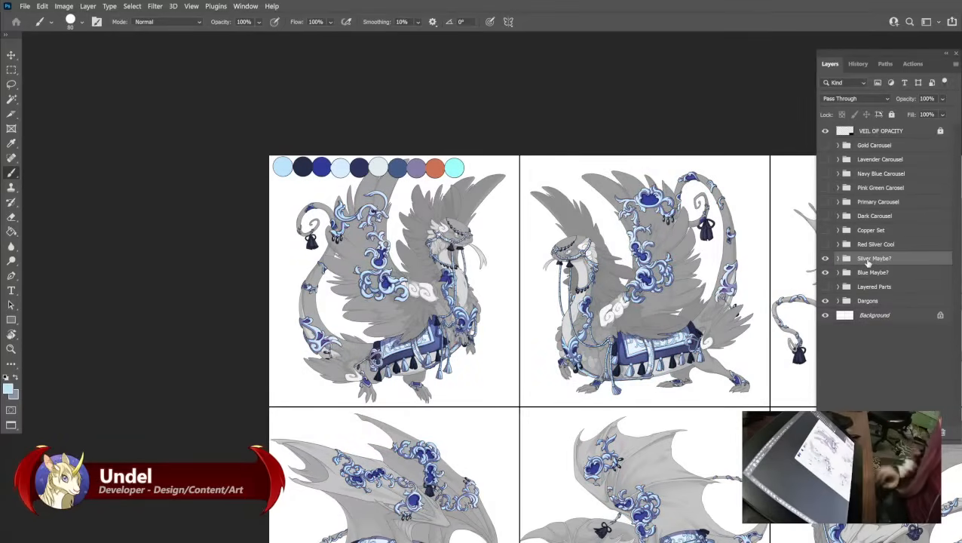
Duplicate the Silver Maybe? group and rename the copy "Real Silver Maybe?".
key("ctrl+j")
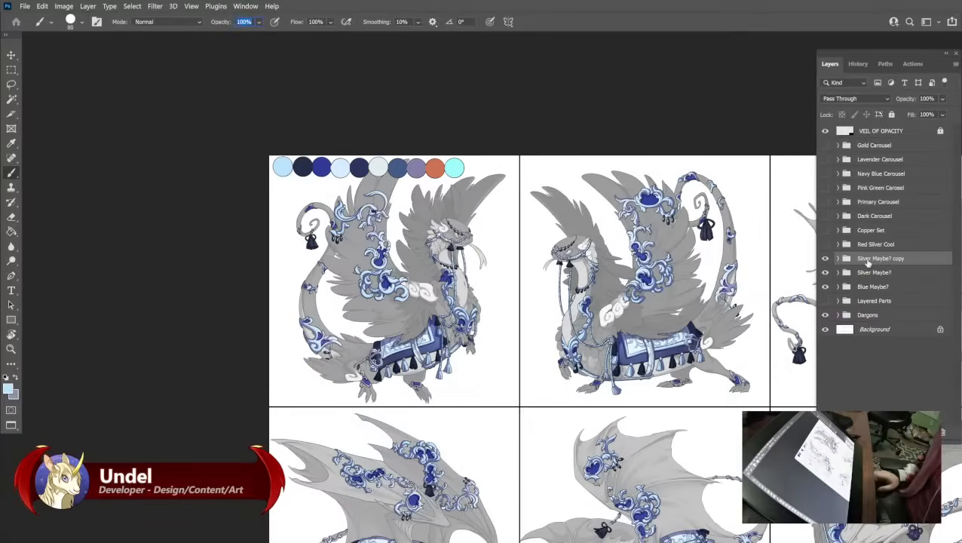
double_click(866, 260)
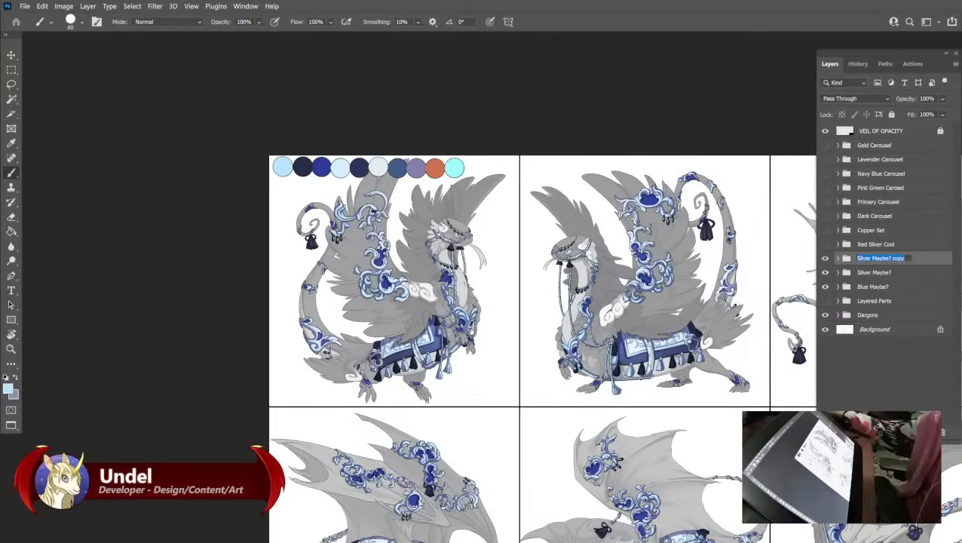
type("Real Silver M")
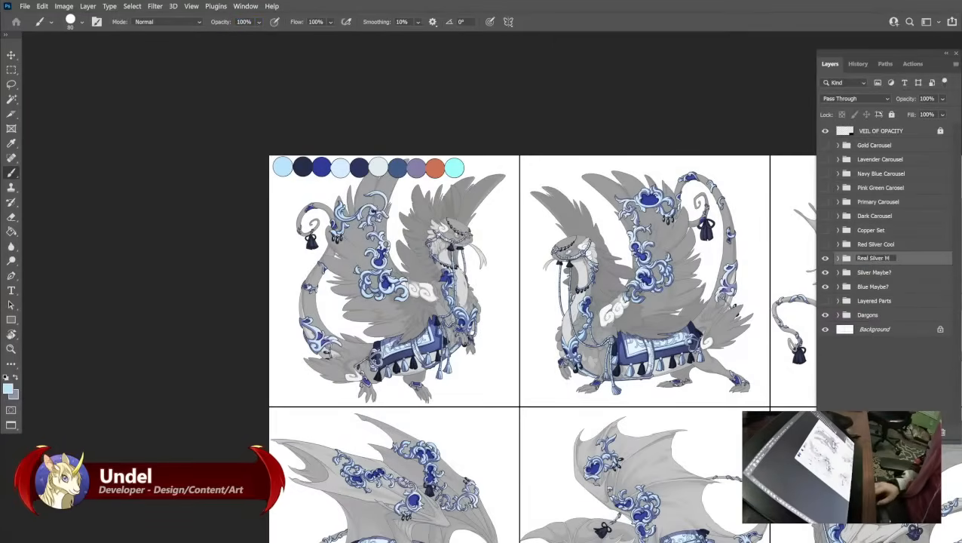
type("aybe?")
key("Return")
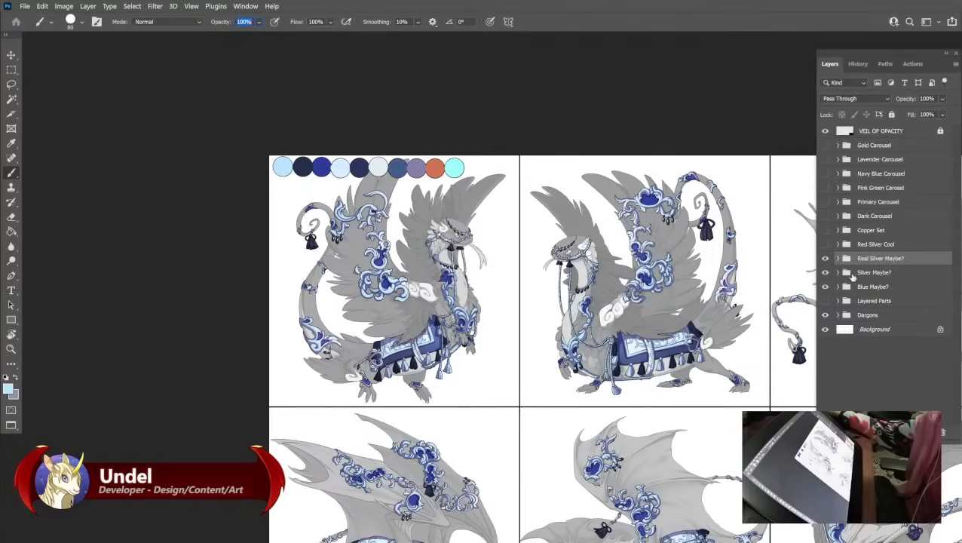
Expand the Real Silver Maybe? group and its head, wing and tail subgroups to expose their layers.
left_click(837, 259)
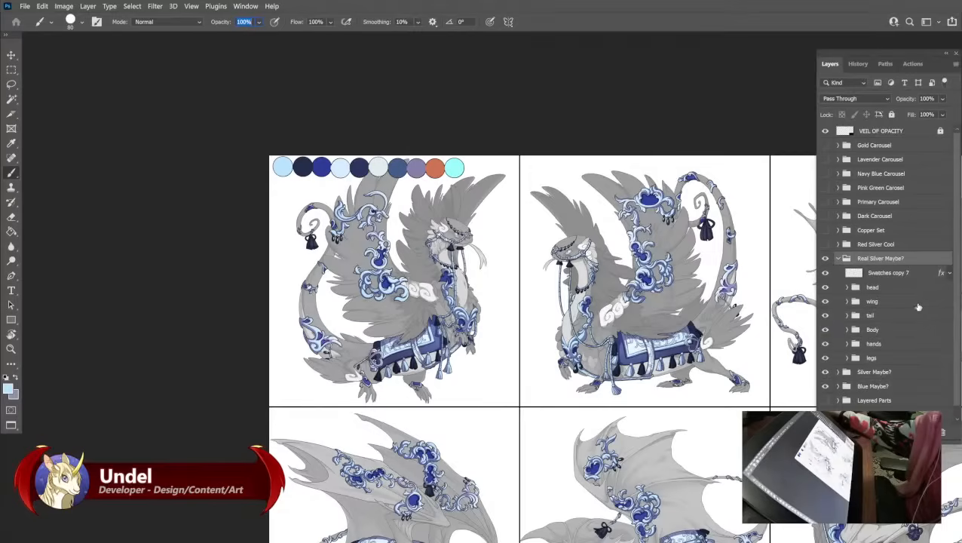
scroll(867, 335, "down", 1)
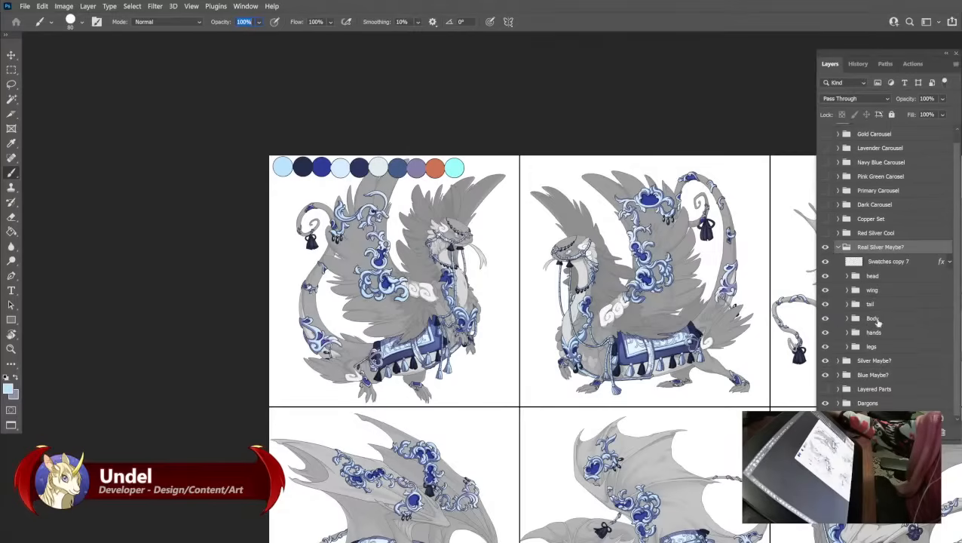
left_click(845, 276)
scroll(855, 305, "down", 3)
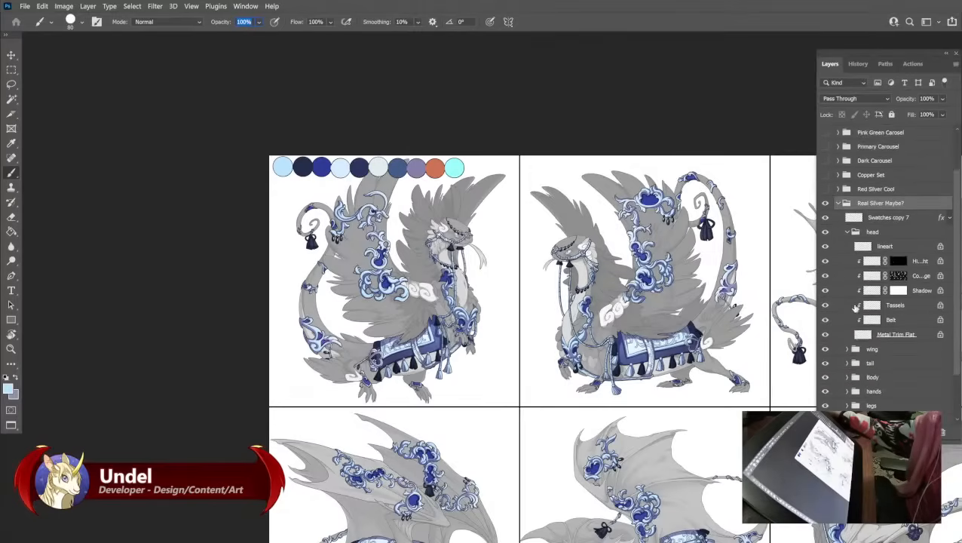
left_click(850, 349)
left_click(847, 349)
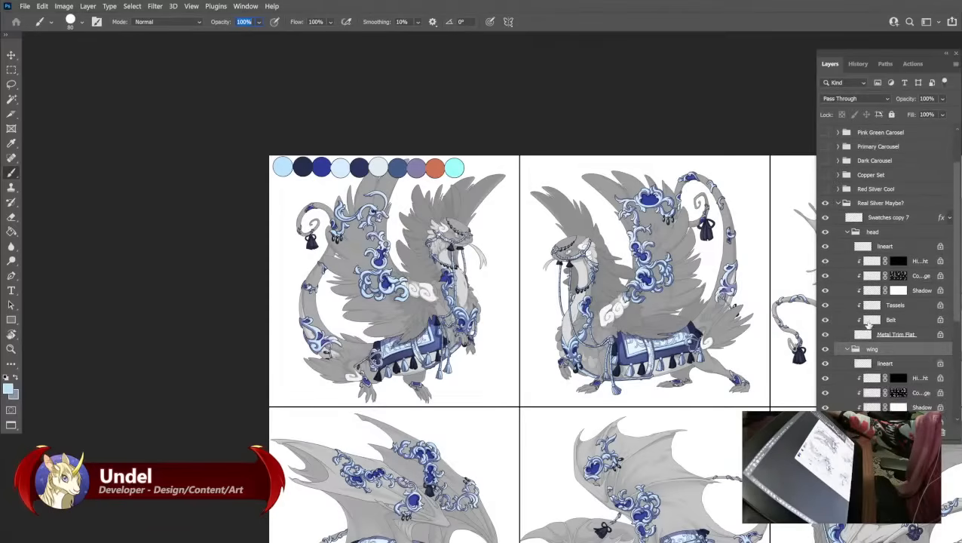
scroll(849, 345, "down", 8)
left_click(846, 349)
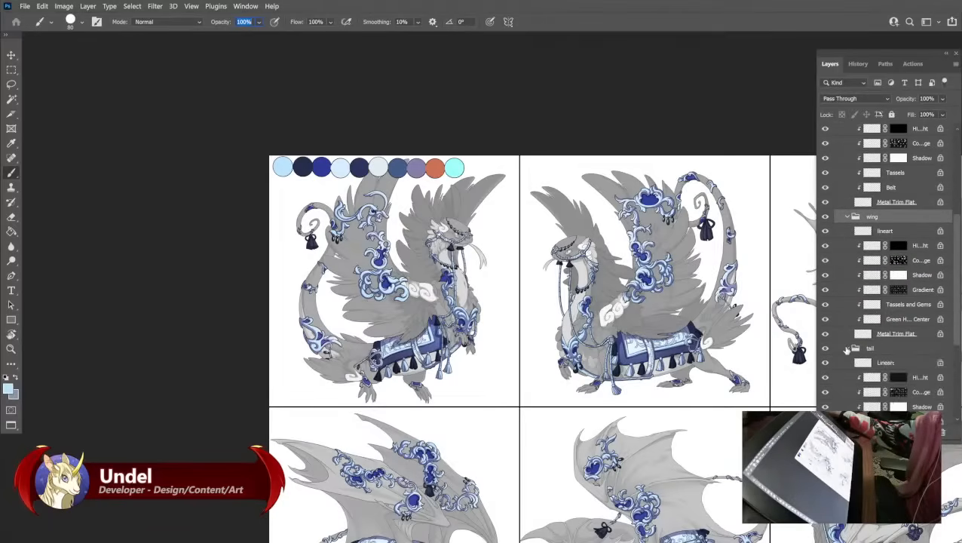
scroll(855, 311, "up", 5)
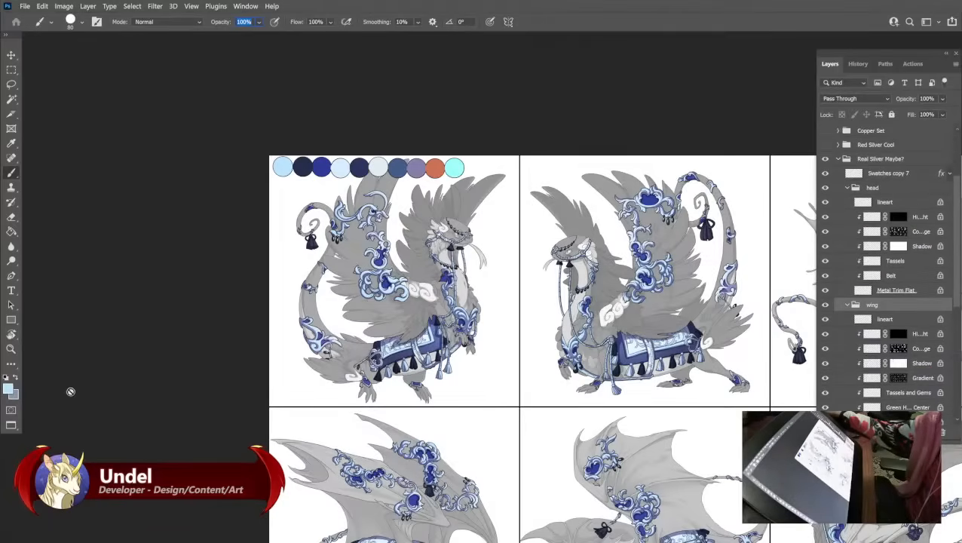
Change the foreground colour to a light neutral grey and fill the head group's Metal Trim Flat layer with it.
left_click(8, 389)
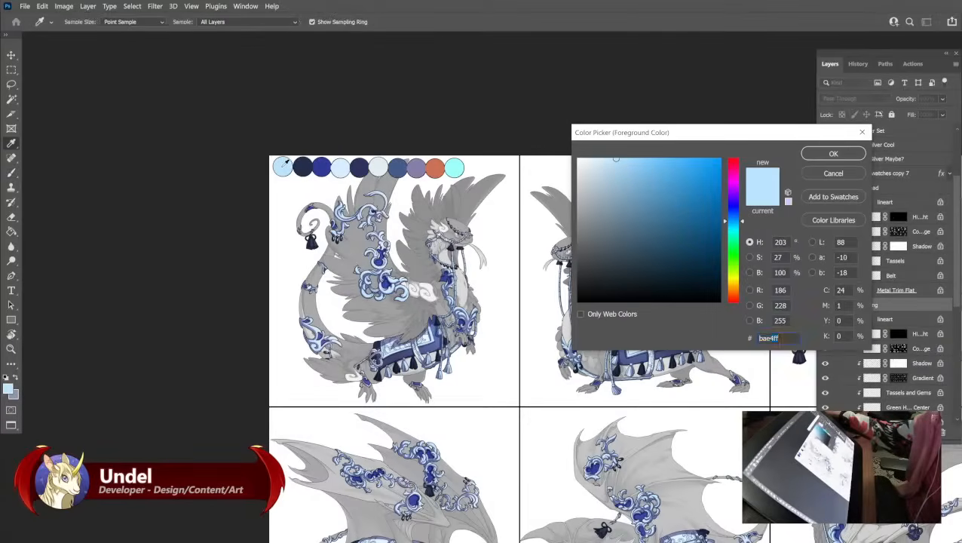
left_click_drag(587, 180, 577, 179)
left_click(814, 153)
key("b")
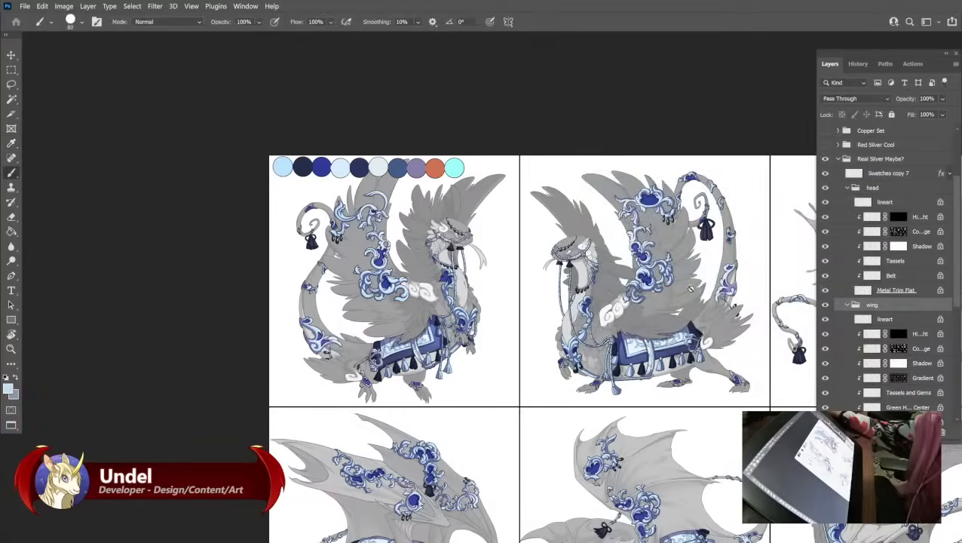
left_click(897, 291)
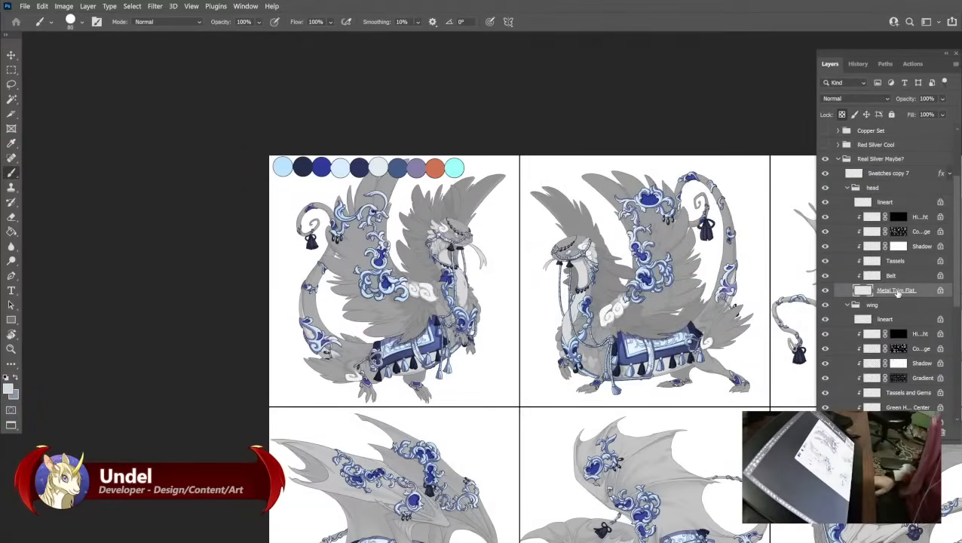
key("shift+F5")
key("Return")
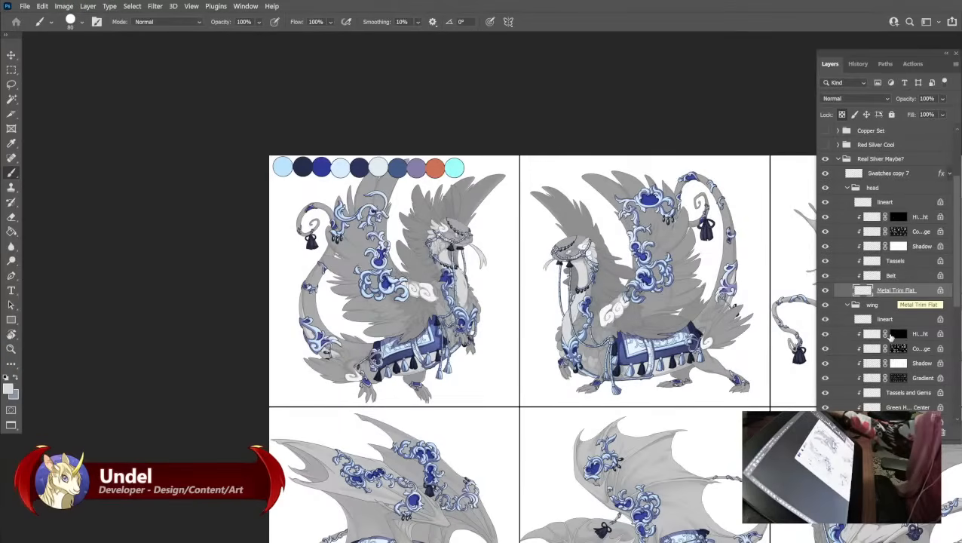
Fill the wing group's Metal Trim Flat layer with the light grey foreground colour.
scroll(892, 379, "down", 2)
left_click(896, 351)
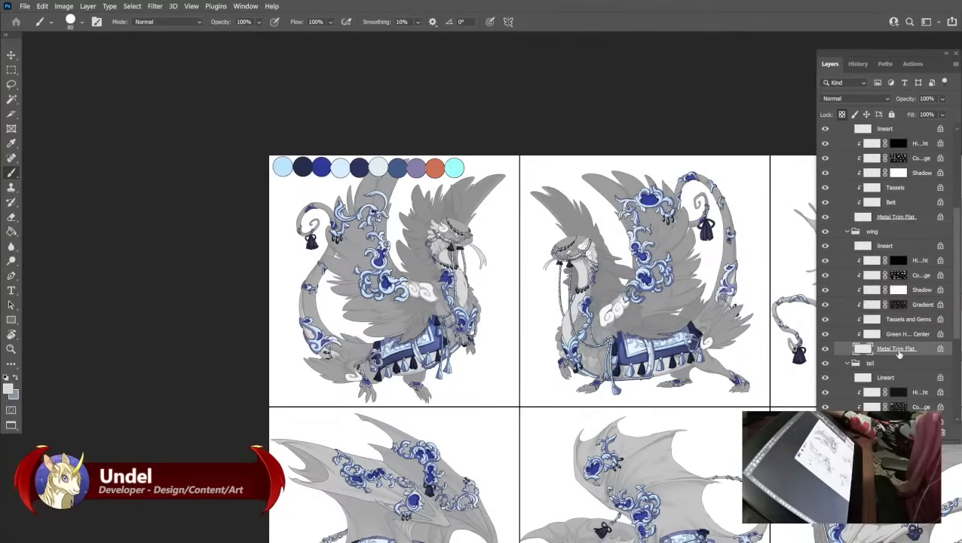
key("shift+F5")
key("Return")
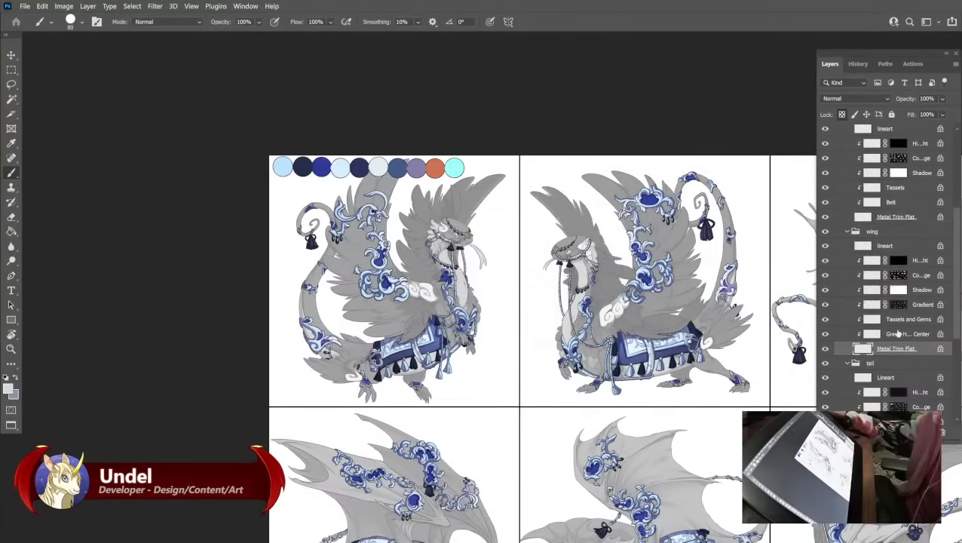
Fill the tail group's Metal Trim Flat layer with the light grey foreground colour.
scroll(904, 347, "down", 5)
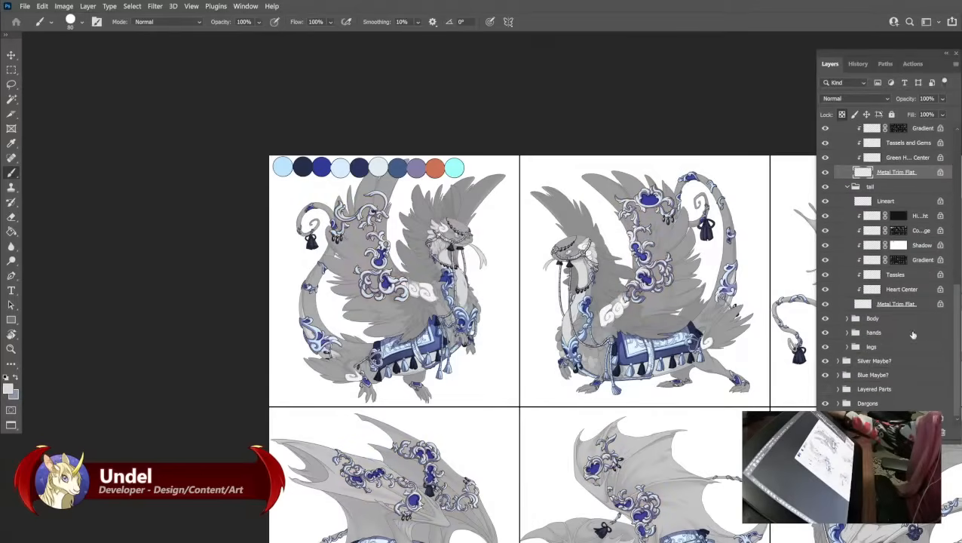
left_click(896, 305)
key("shift+F5")
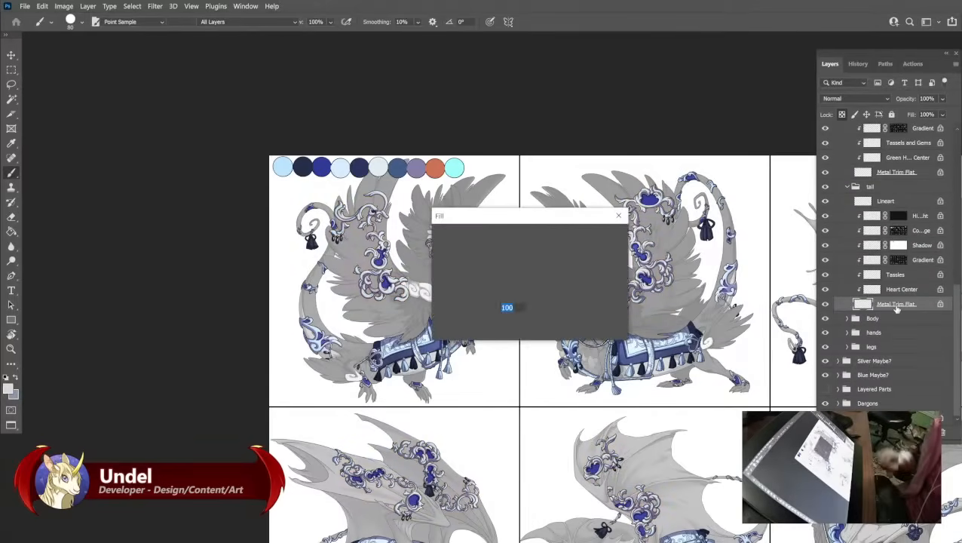
key("Return")
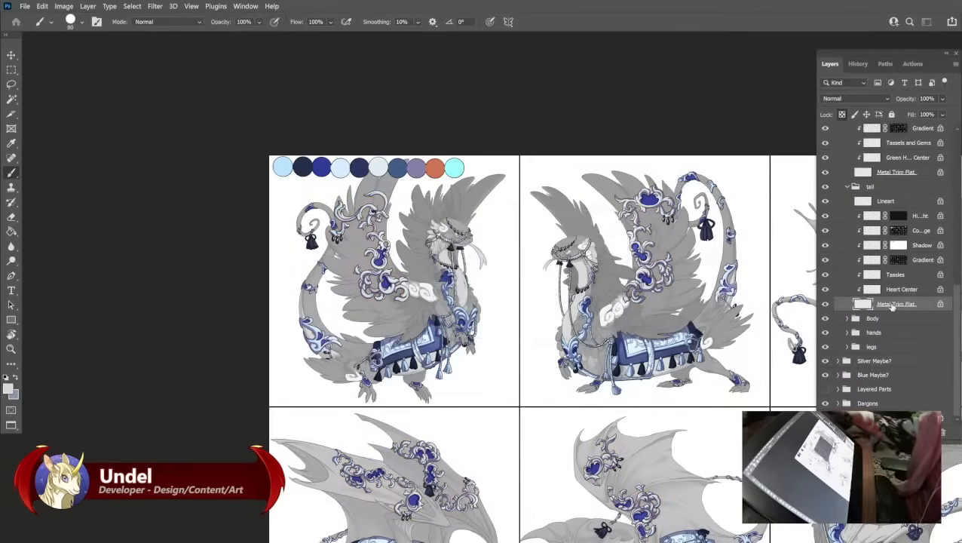
Expand the Body group and fill its Metal Trim Flat layer with the light grey foreground colour.
left_click(845, 319)
scroll(859, 324, "down", 2)
left_click(887, 406)
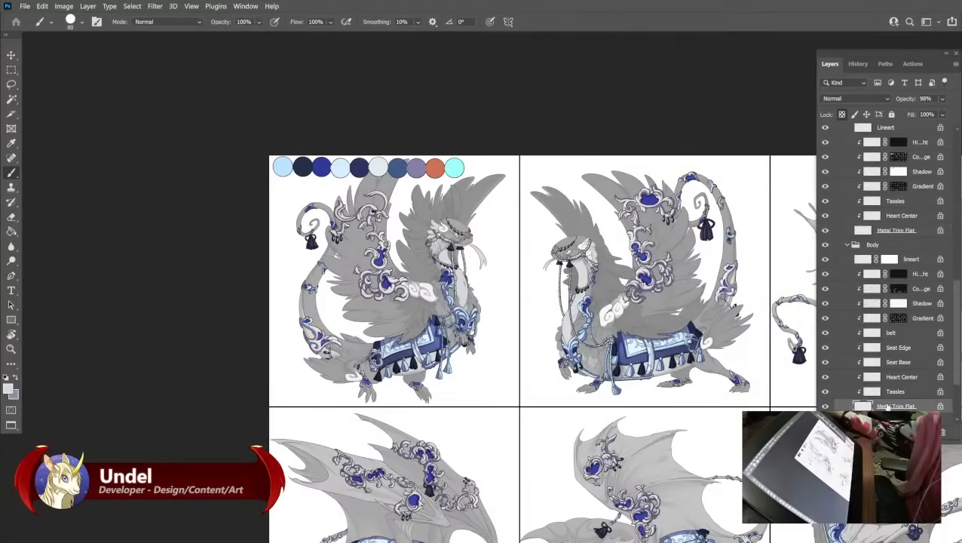
key("shift+F5")
key("Return")
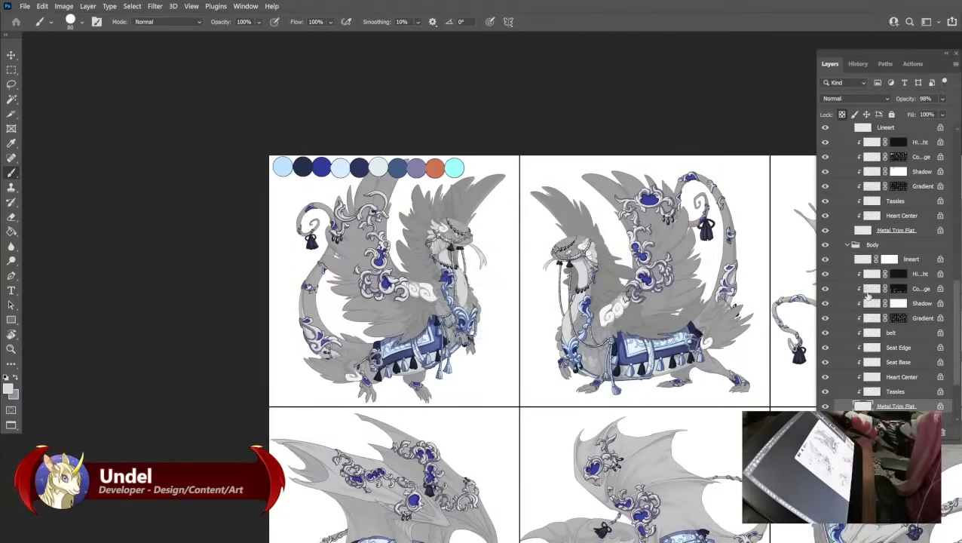
Collapse the Body, tail, wing and head groups inside the Real Silver Maybe? group.
left_click(846, 244)
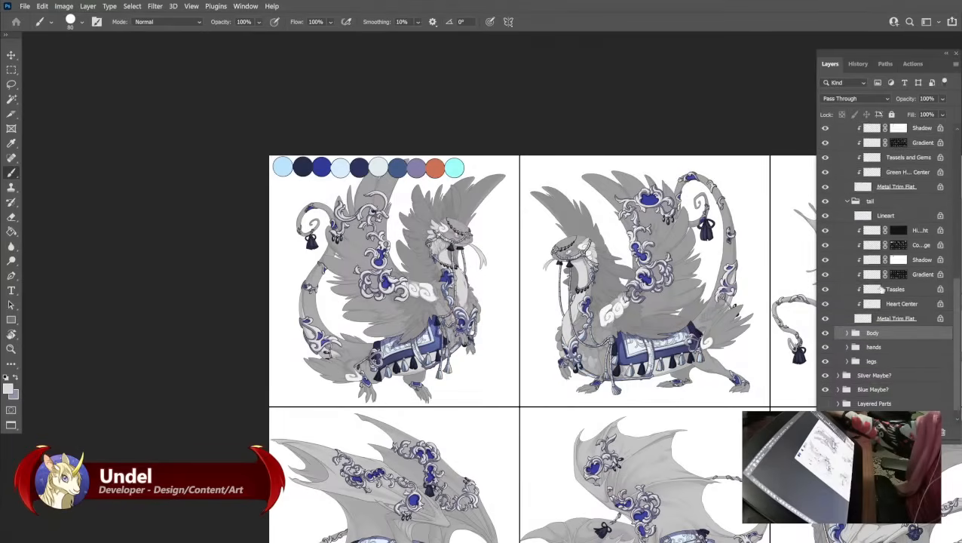
scroll(867, 279, "up", 3)
left_click(846, 246)
scroll(855, 246, "up", 5)
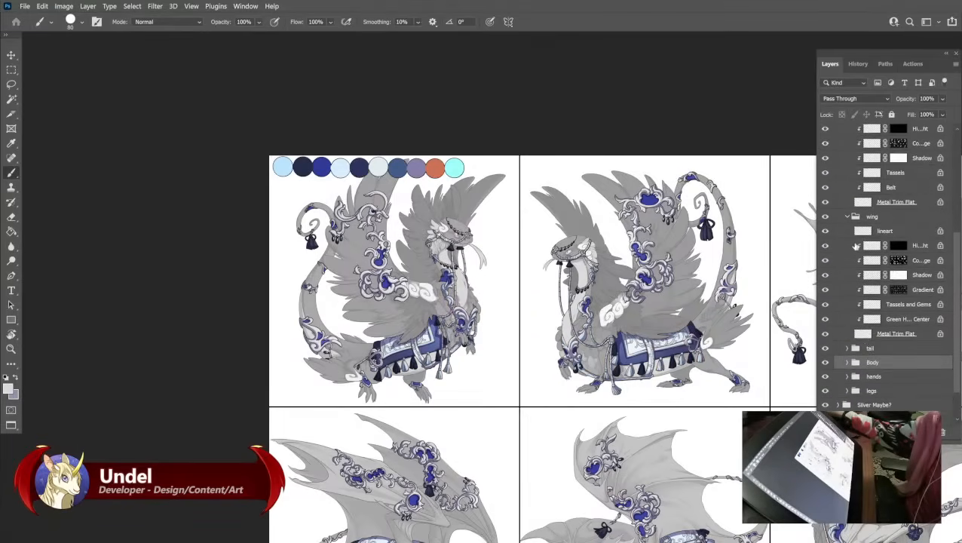
left_click(847, 216)
scroll(854, 254, "up", 3)
left_click(848, 174)
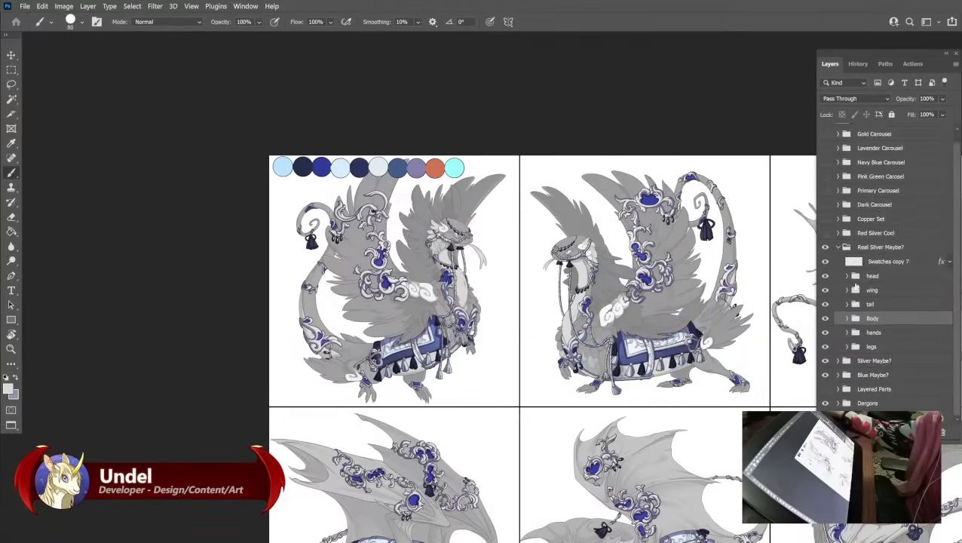
Expand the hands group and fill its Metal Trim Flat layer with the light grey foreground colour.
left_click(846, 334)
scroll(910, 349, "down", 3)
scroll(910, 349, "down", 3)
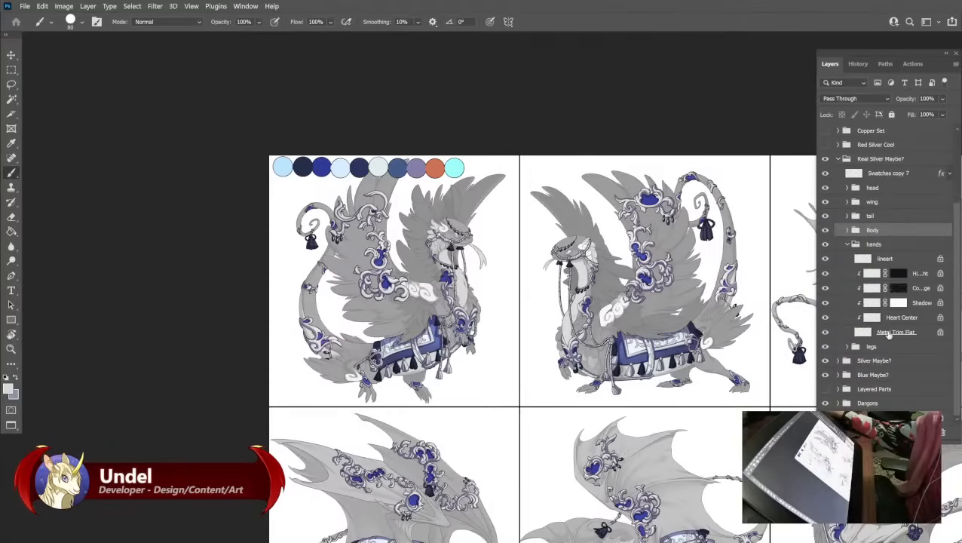
left_click(891, 333)
key("shift+BackSpace")
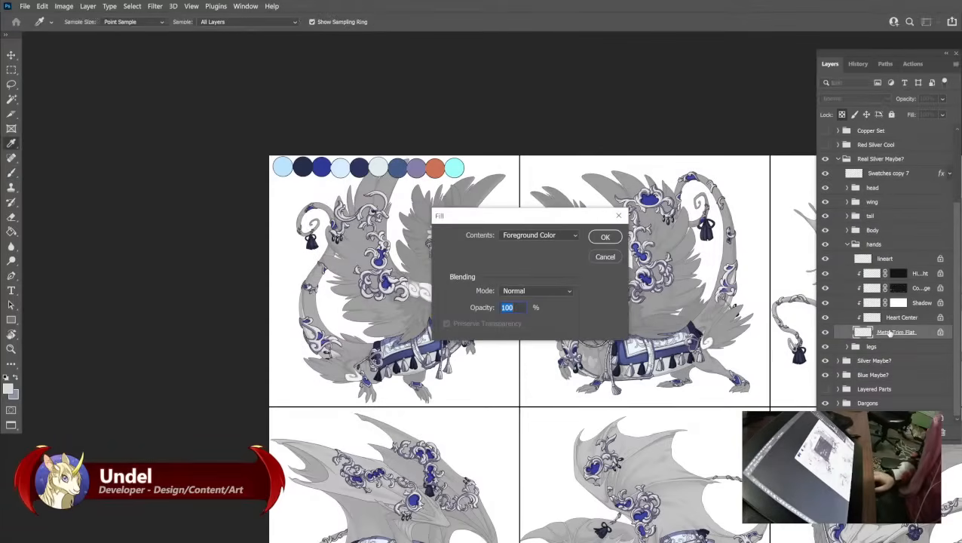
key("Return")
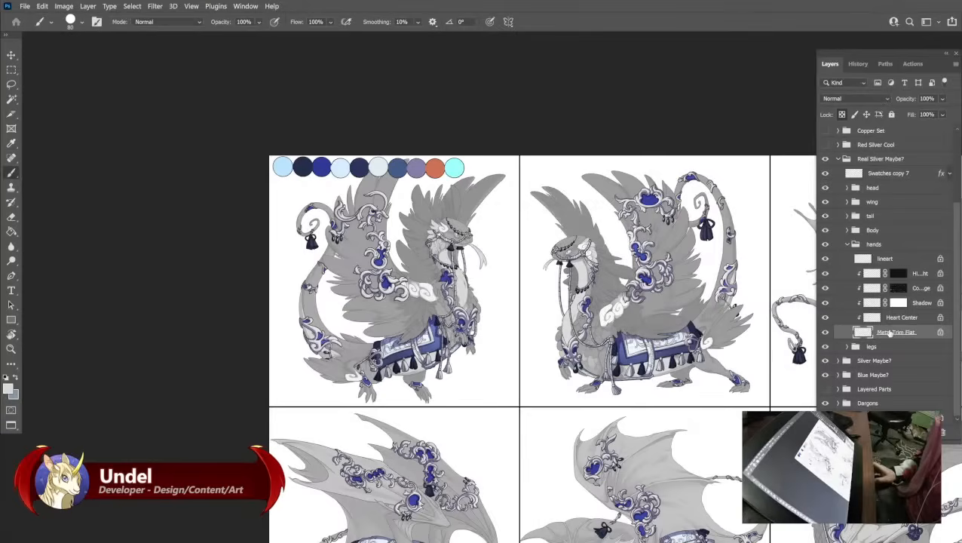
Expand the legs group and fill its Metal Trim Flat layer with the light grey foreground colour.
left_click(847, 346)
scroll(874, 354, "down", 3)
left_click(879, 376)
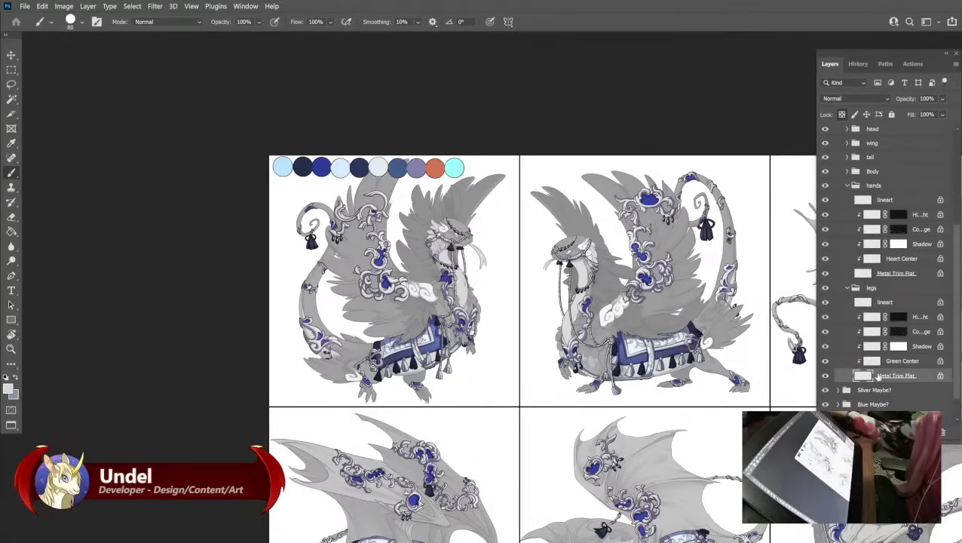
key("shift+BackSpace")
key("Return")
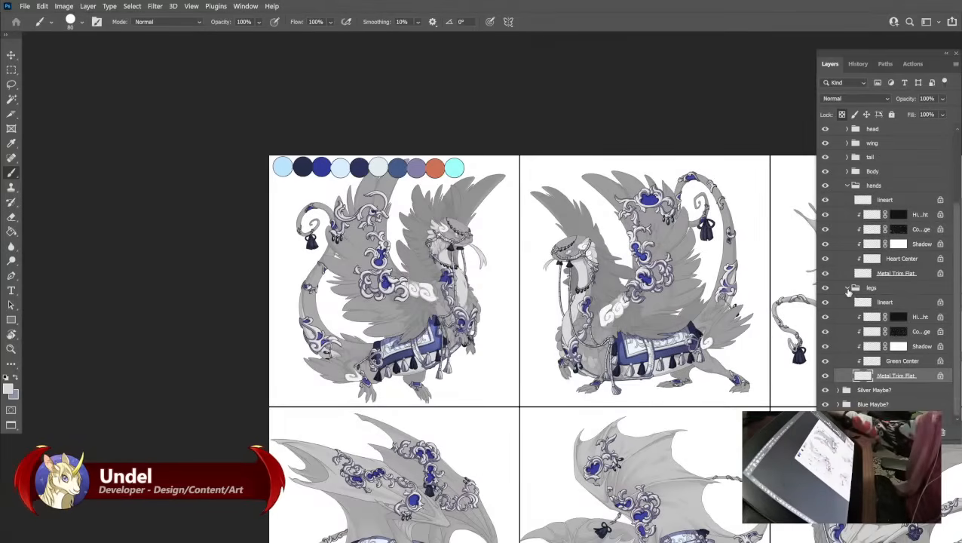
Collapse the legs and hands groups, as well as their parent Real Silver Maybe? group.
left_click(848, 289)
left_click(848, 245)
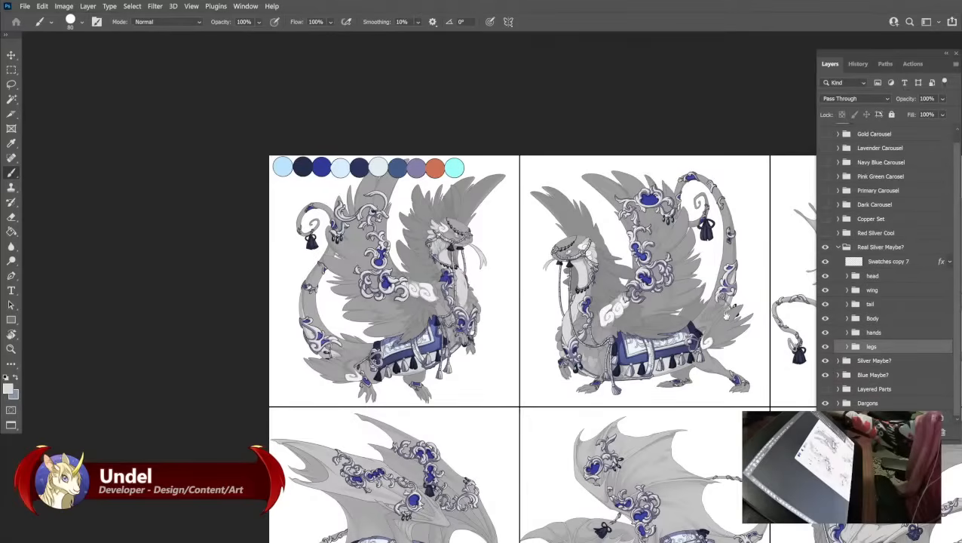
left_click(840, 248)
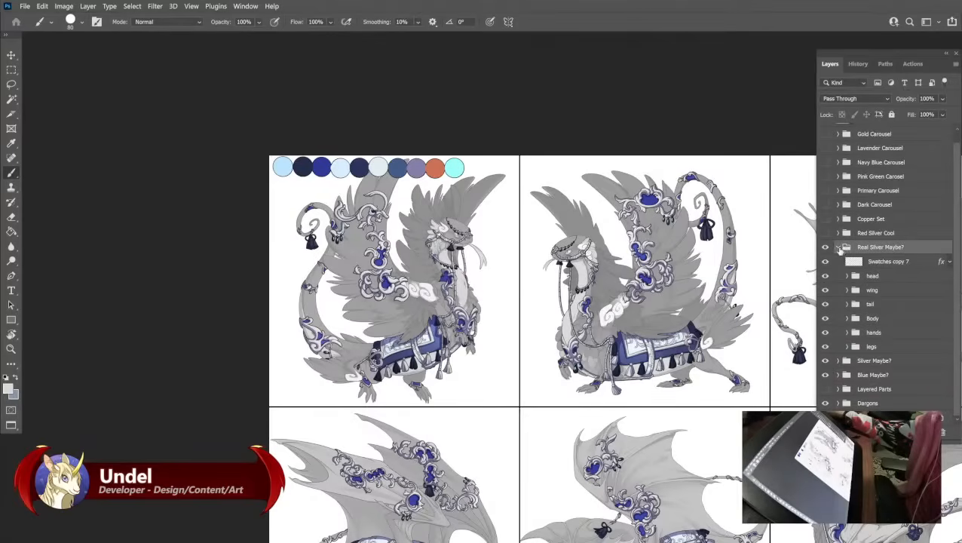
left_click(838, 247)
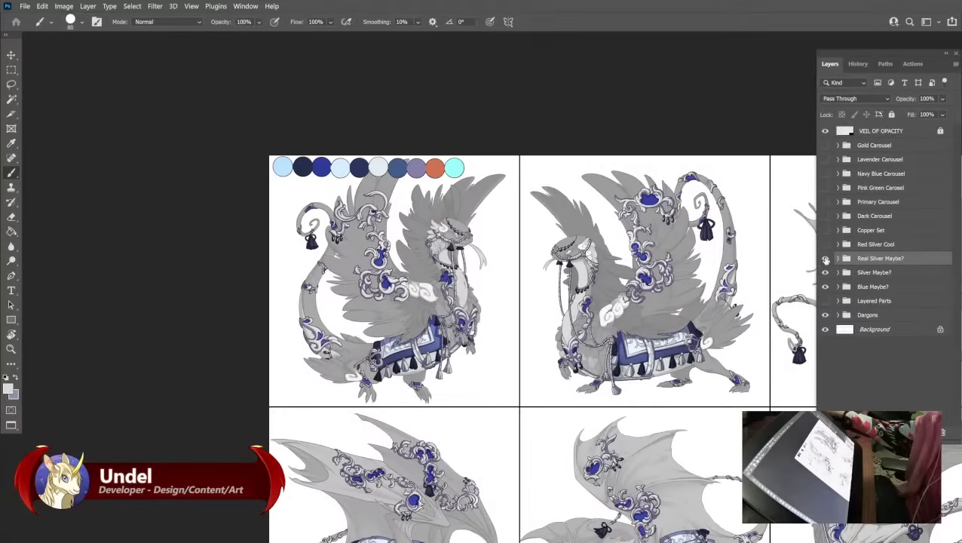
Hide the Silver Maybe? group and compare the Real Silver Maybe? variant with the silver and blue ones by toggling visibility.
left_click(824, 258)
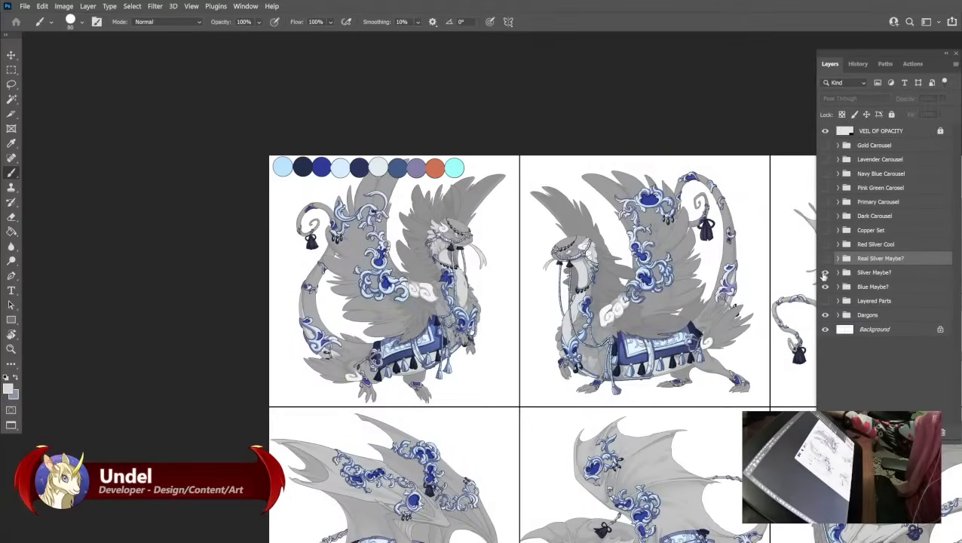
left_click(825, 272)
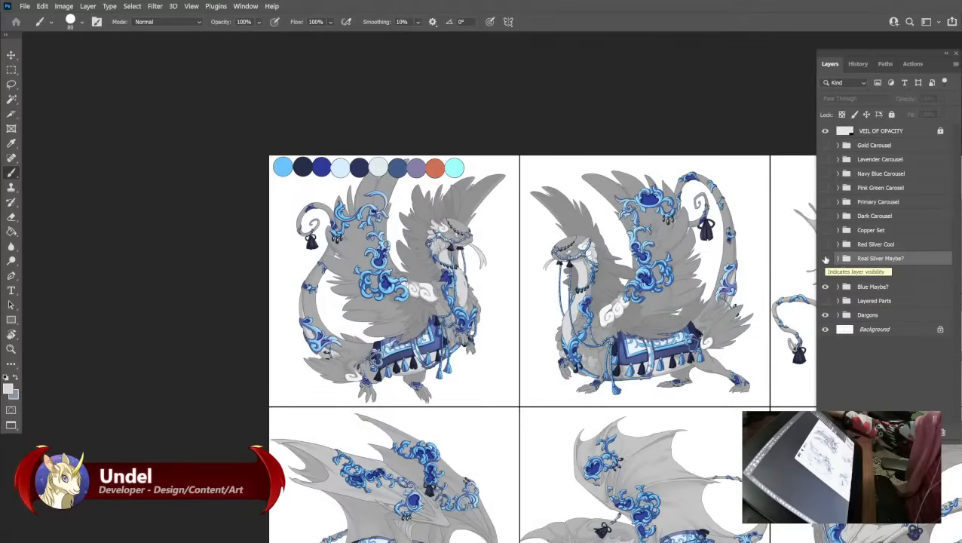
left_click(825, 259)
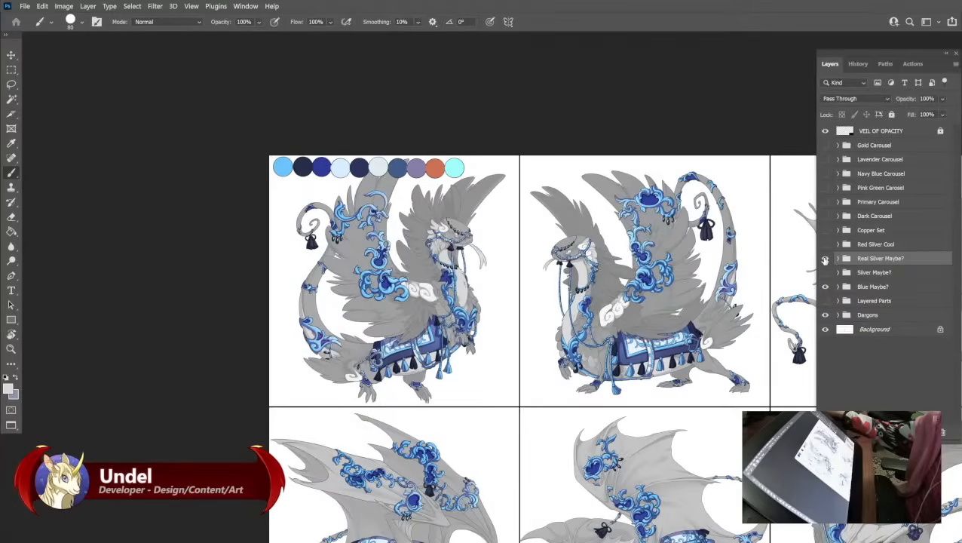
left_click(824, 259)
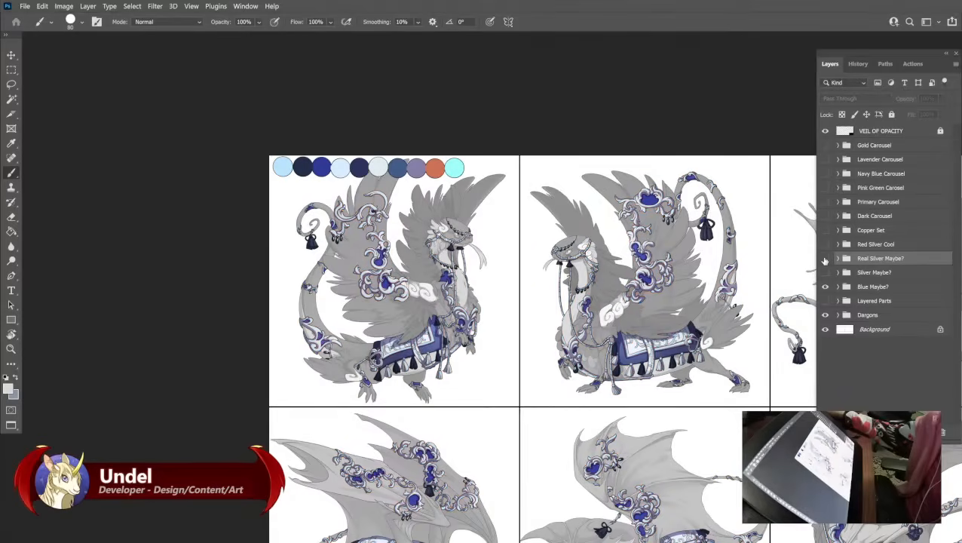
left_click(825, 259)
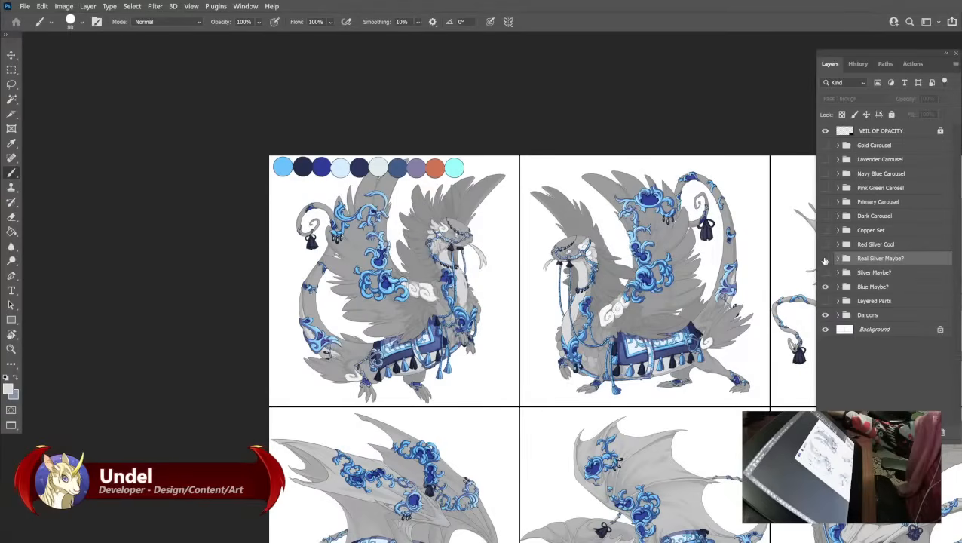
left_click(824, 259)
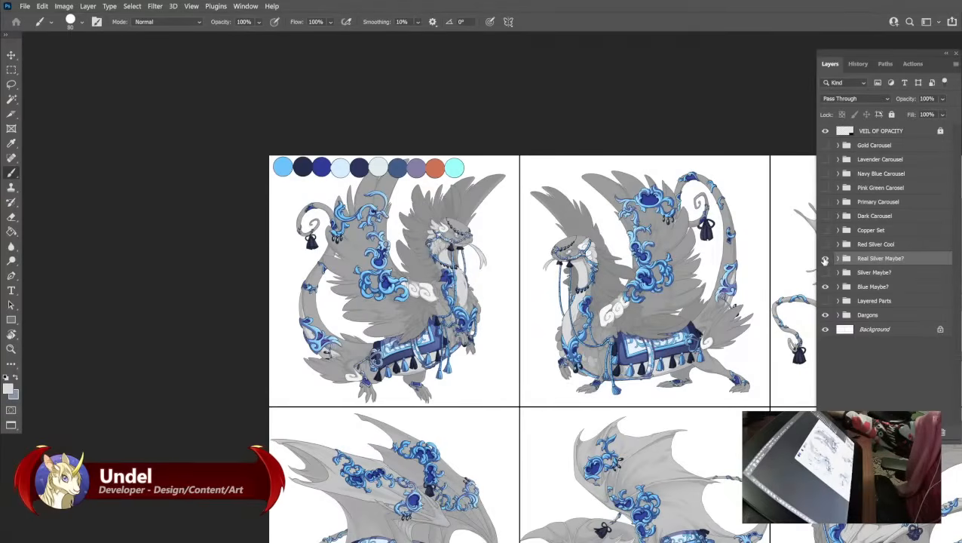
left_click(825, 259)
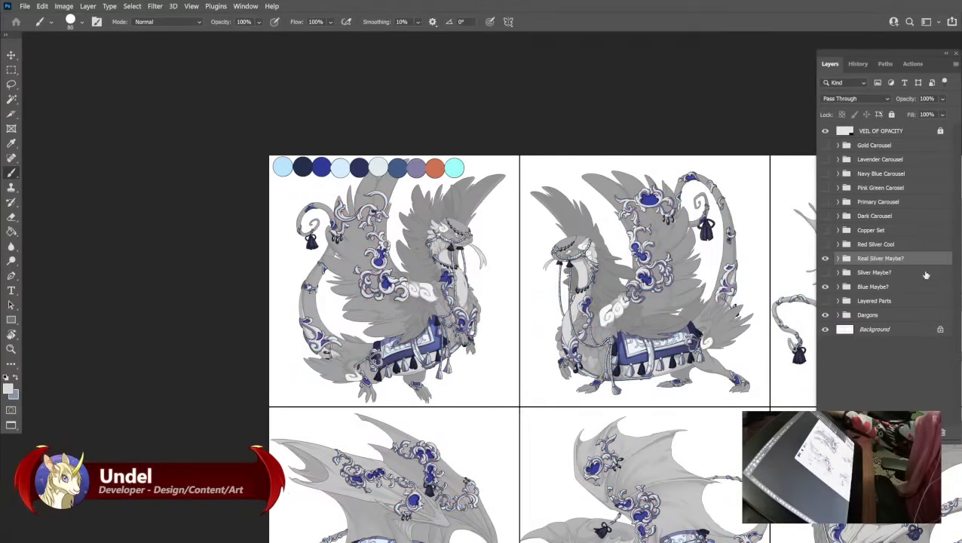
Compare the Real Silver Maybe? variant with the Red Silver Cool set by briefly showing that group.
scroll(920, 273, "up", 1)
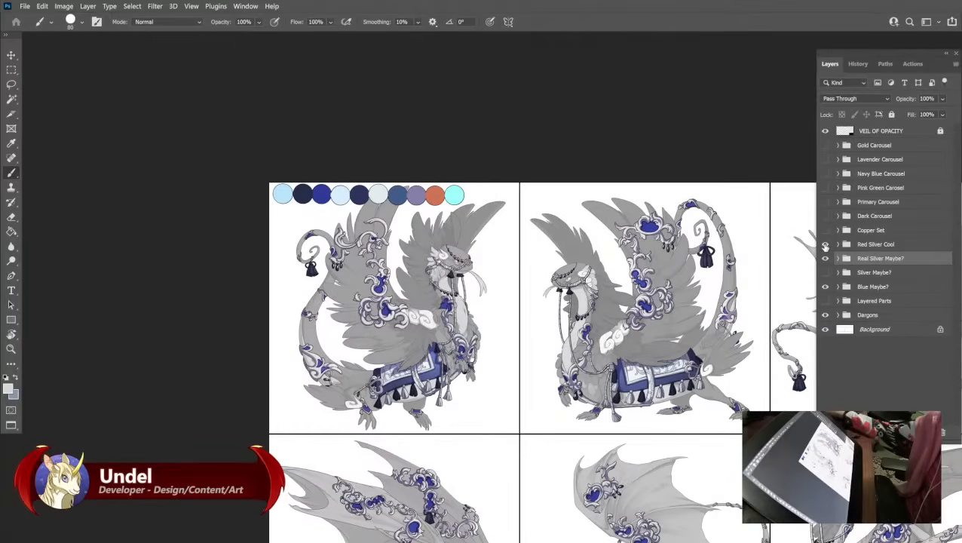
left_click(825, 246)
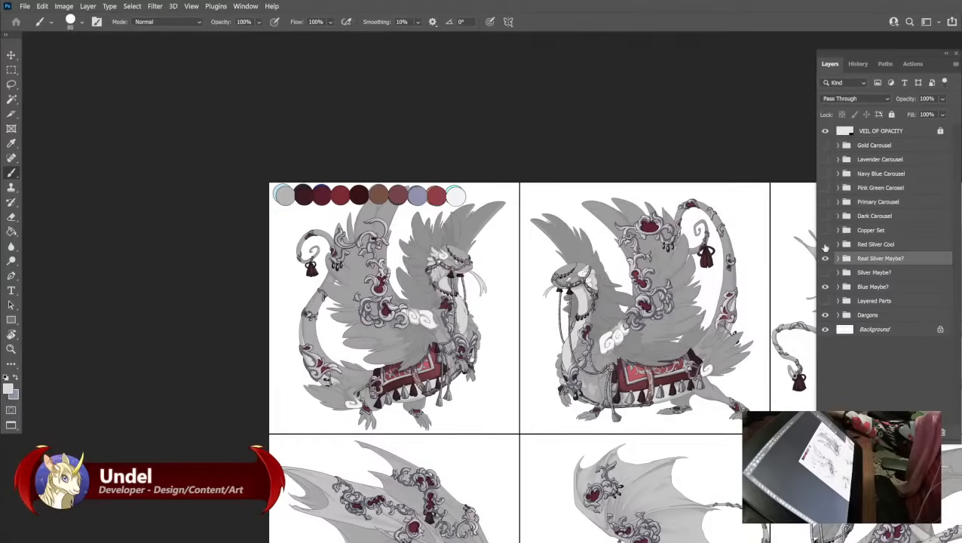
left_click(826, 246)
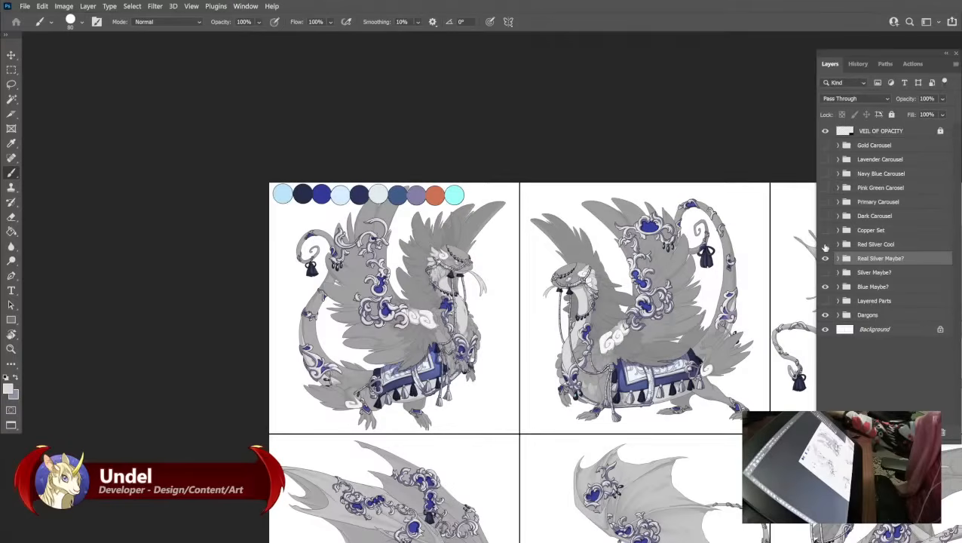
Delete the Real Silver Maybe? group.
left_click(870, 274)
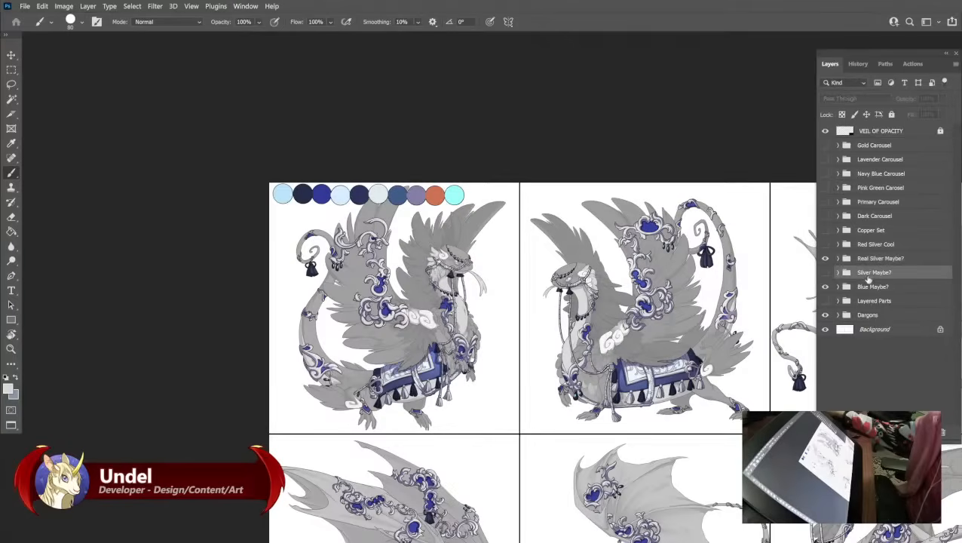
left_click(865, 261)
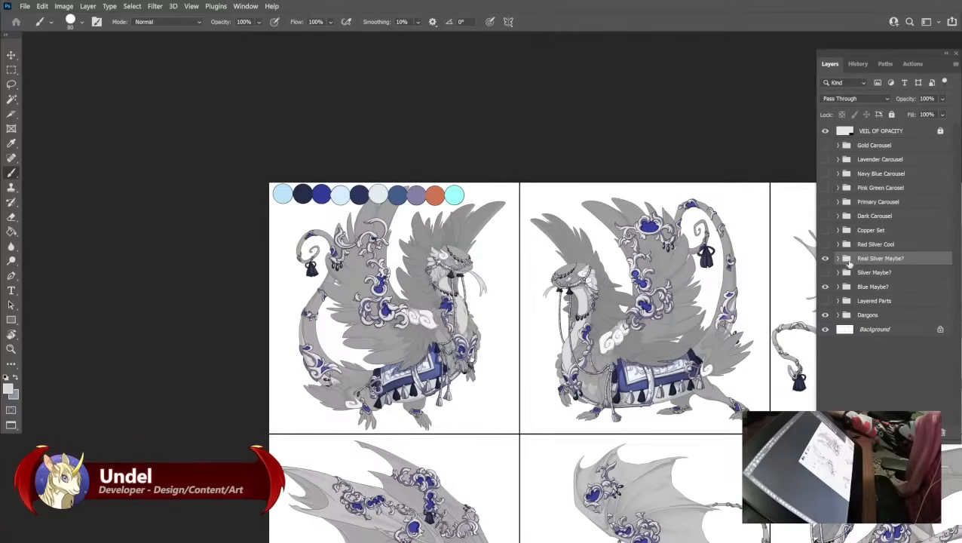
left_click_drag(850, 261, 942, 432)
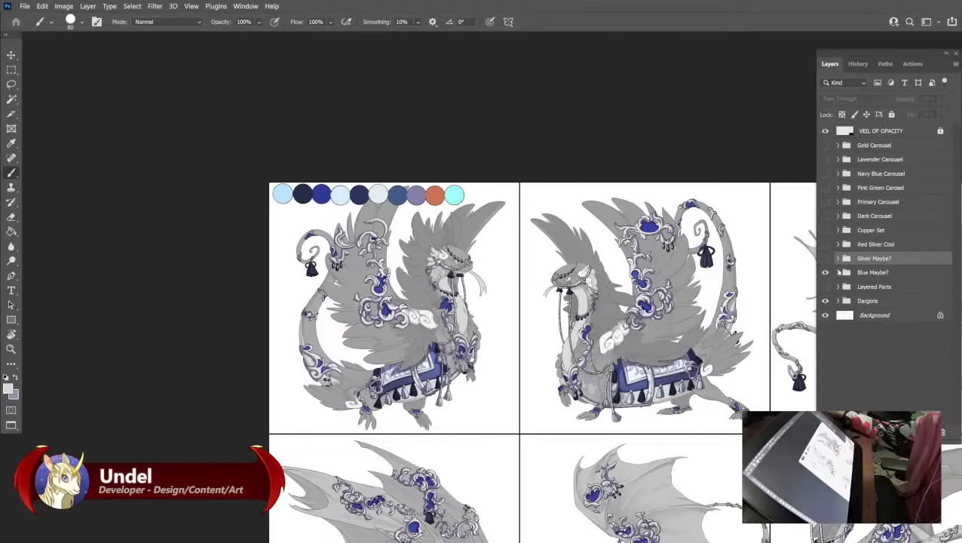
Show the Silver Maybe? group and compare it with the Blue Maybe? and Red Silver Cool variants by toggling visibility.
left_click(825, 259)
left_click(825, 259)
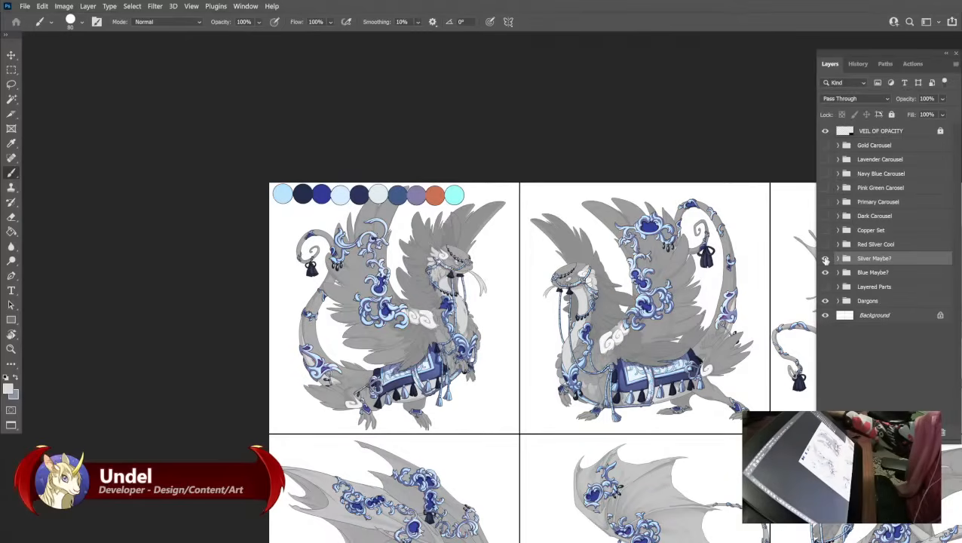
left_click(825, 259)
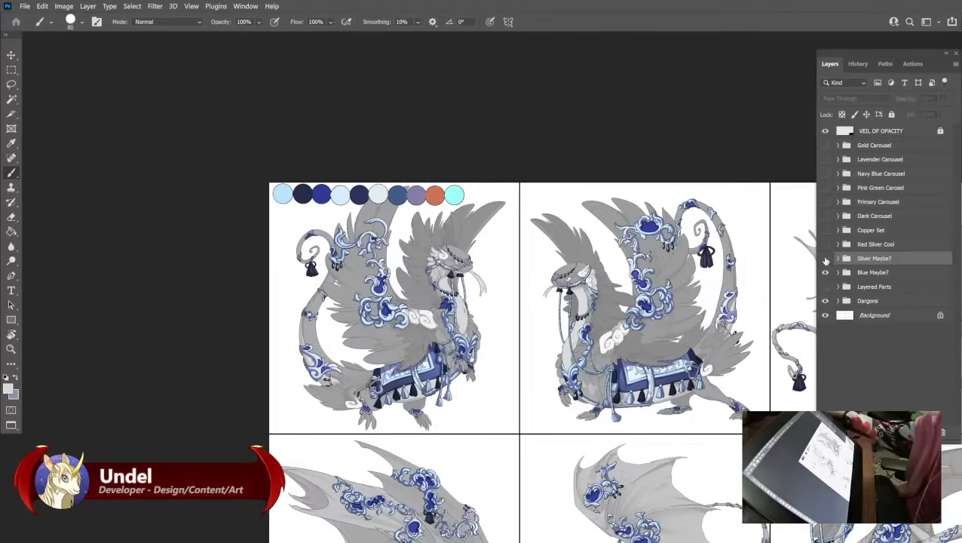
left_click(825, 259)
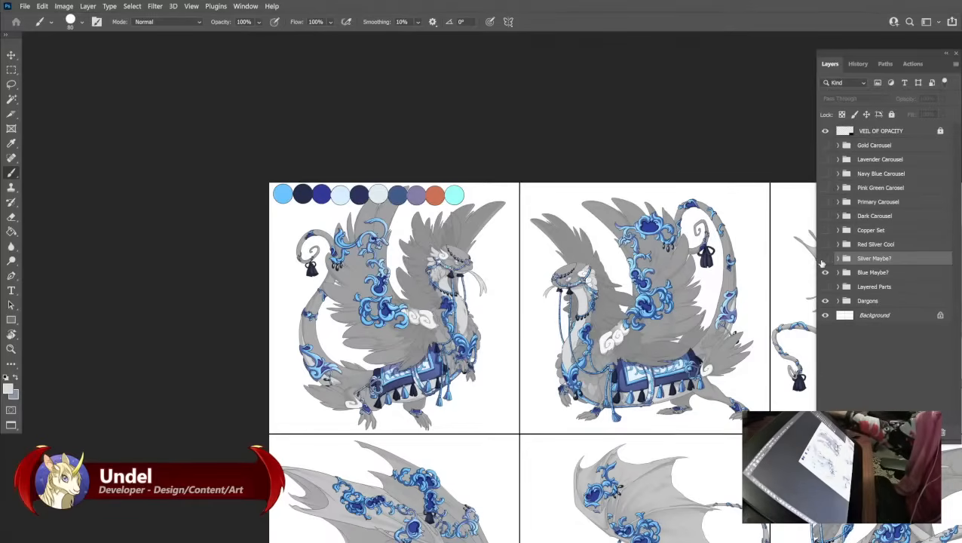
left_click(824, 259)
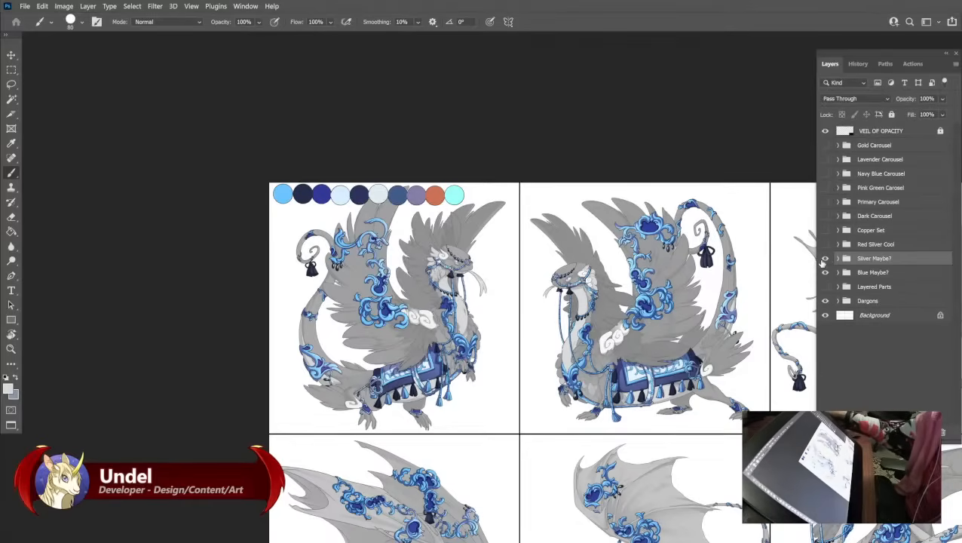
left_click(824, 259)
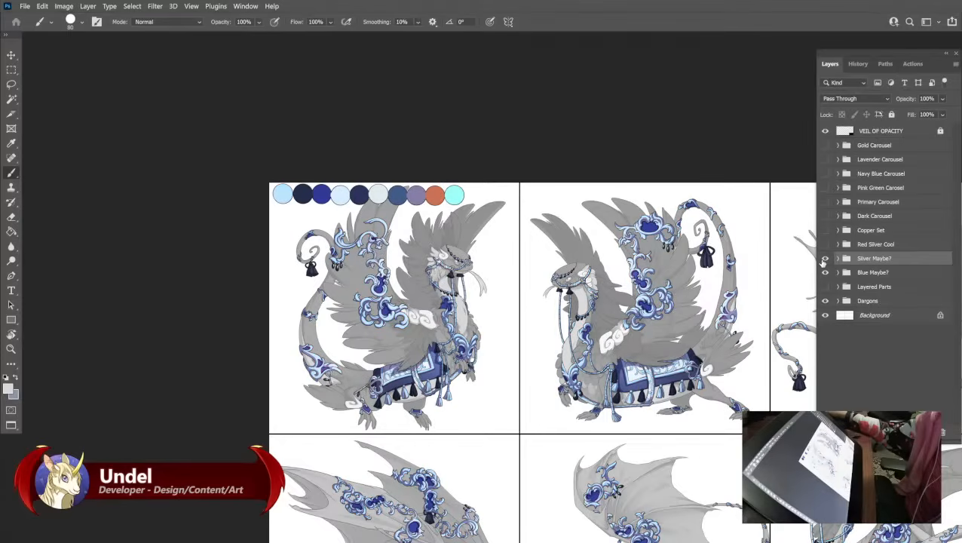
left_click(823, 258)
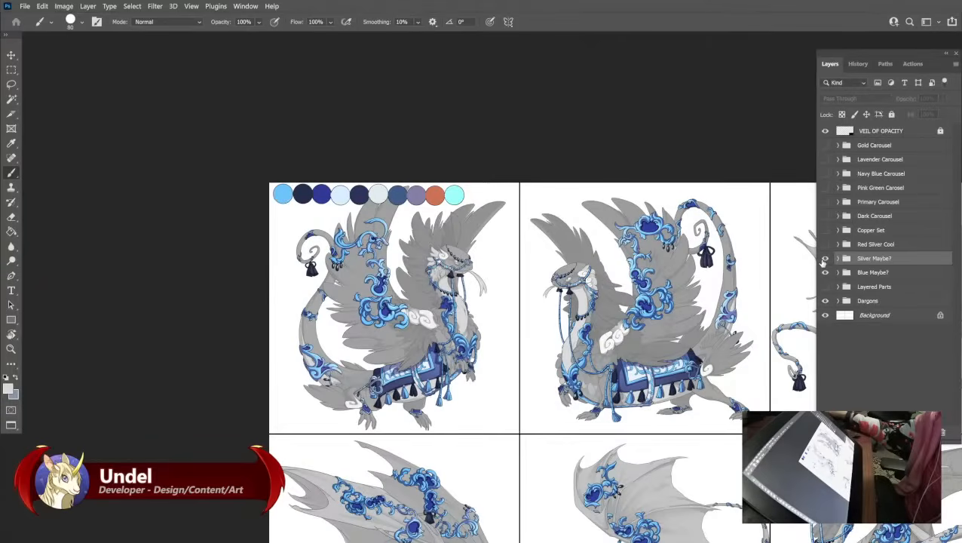
left_click(824, 259)
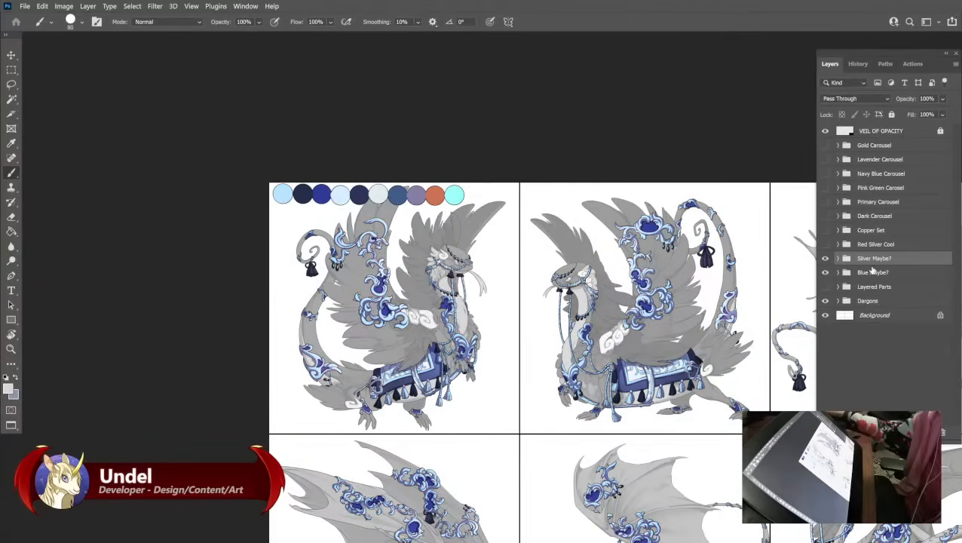
left_click(824, 245)
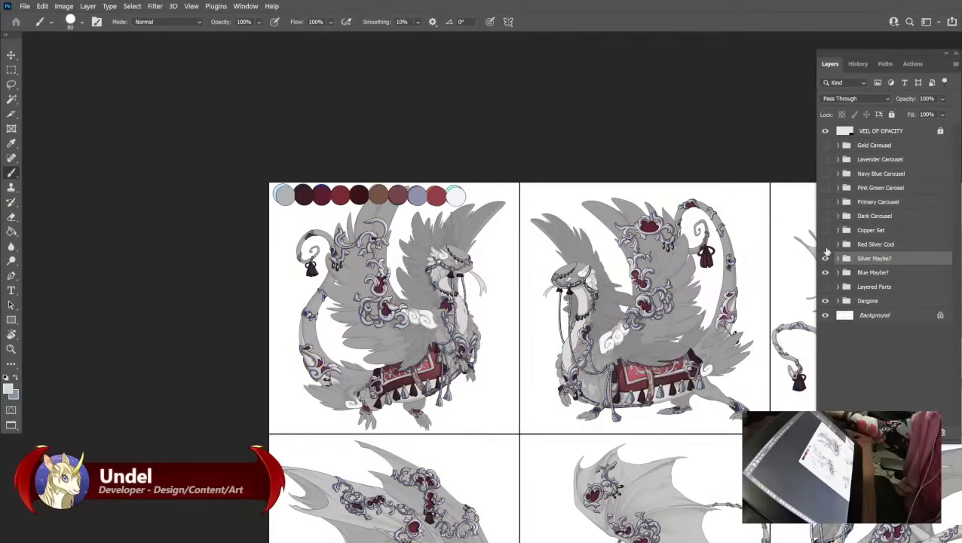
left_click(824, 245)
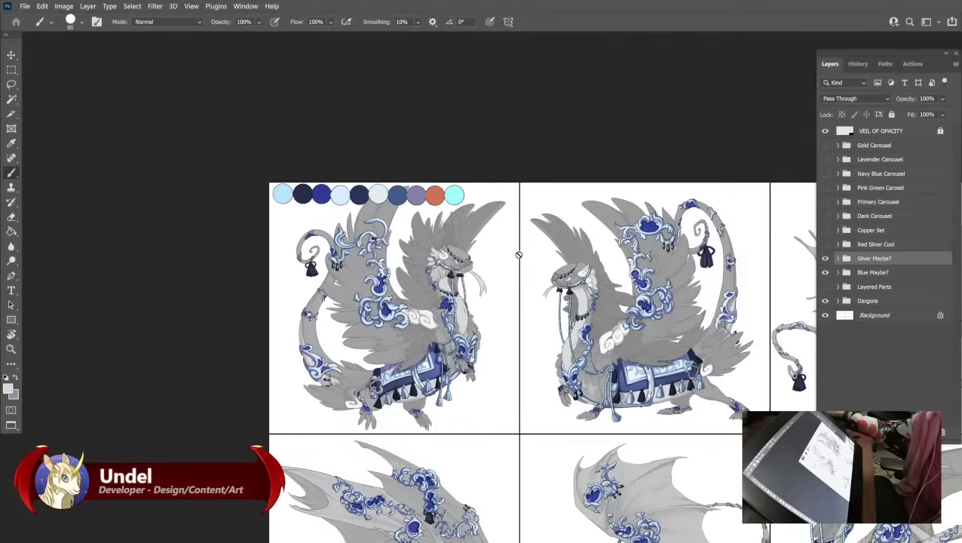
Sample the Blue Maybe? palette's first light blue swatch as foreground colour with Silver Maybe? temporarily hidden, then show Silver Maybe? again.
left_click(825, 258)
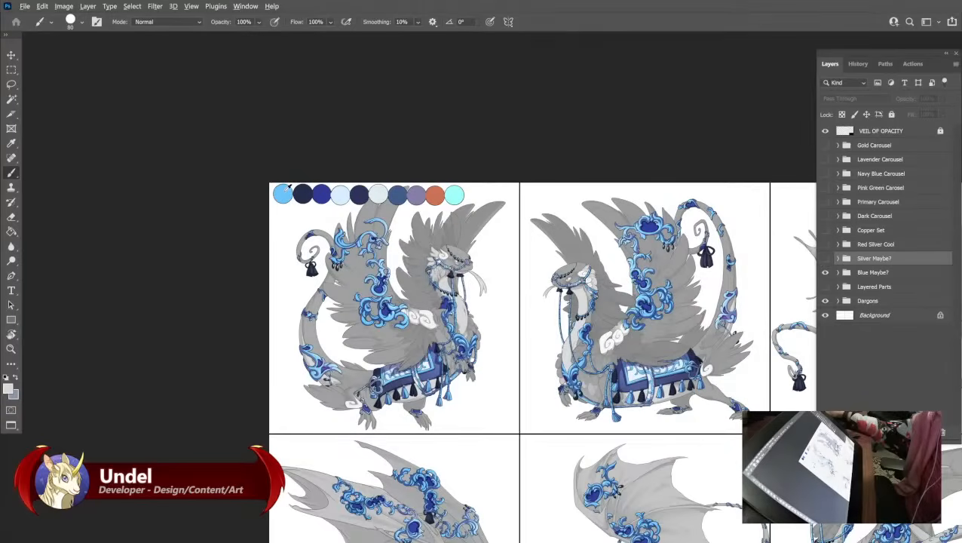
left_click(283, 193, "alt")
left_click(825, 258)
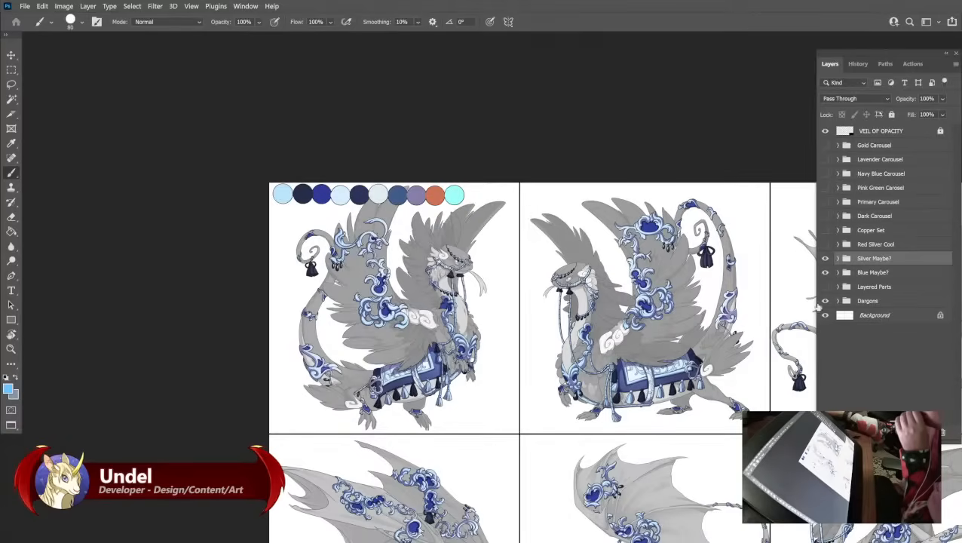
Fill the belt layer in the Silver Maybe? Body group with the sampled light blue 6ac5ff.
left_click(837, 258)
scroll(897, 338, "down", 1)
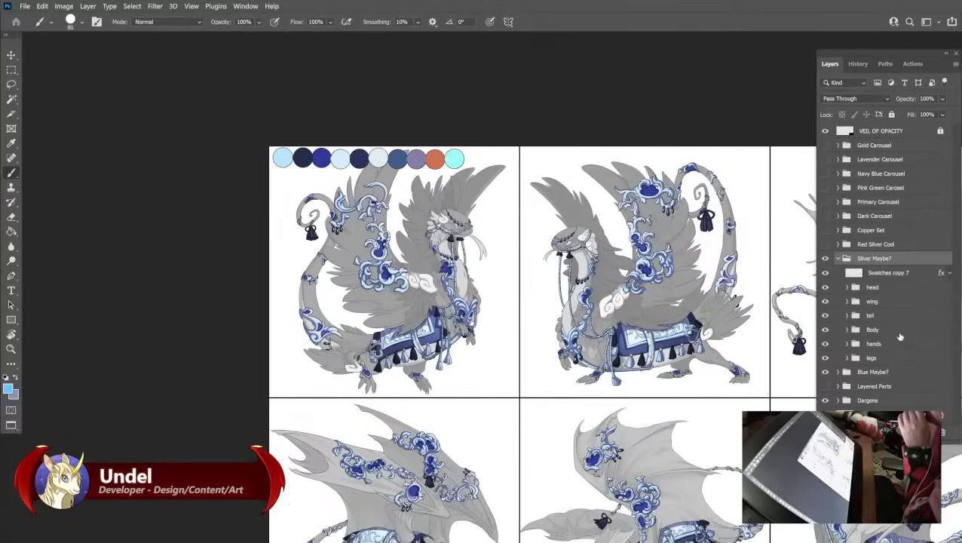
left_click(846, 330)
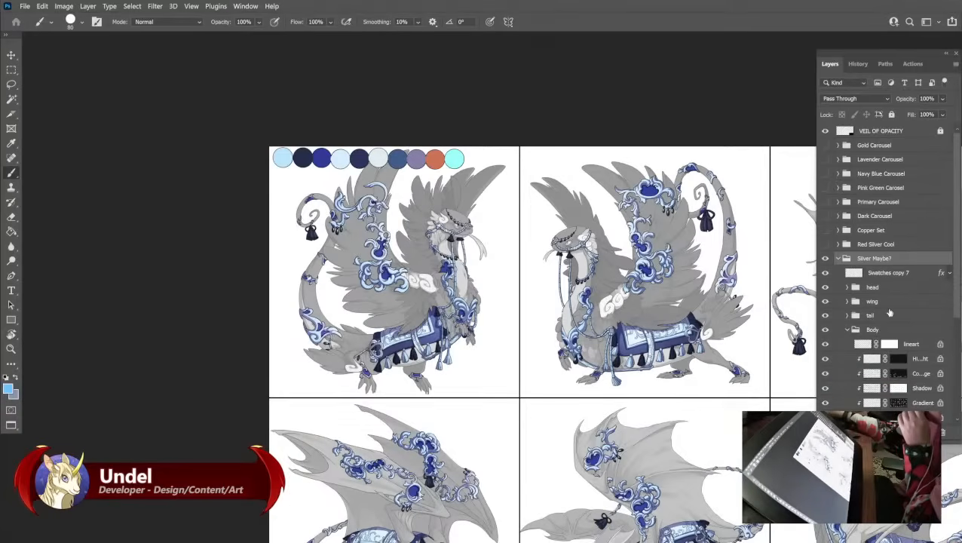
scroll(889, 313, "down", 8)
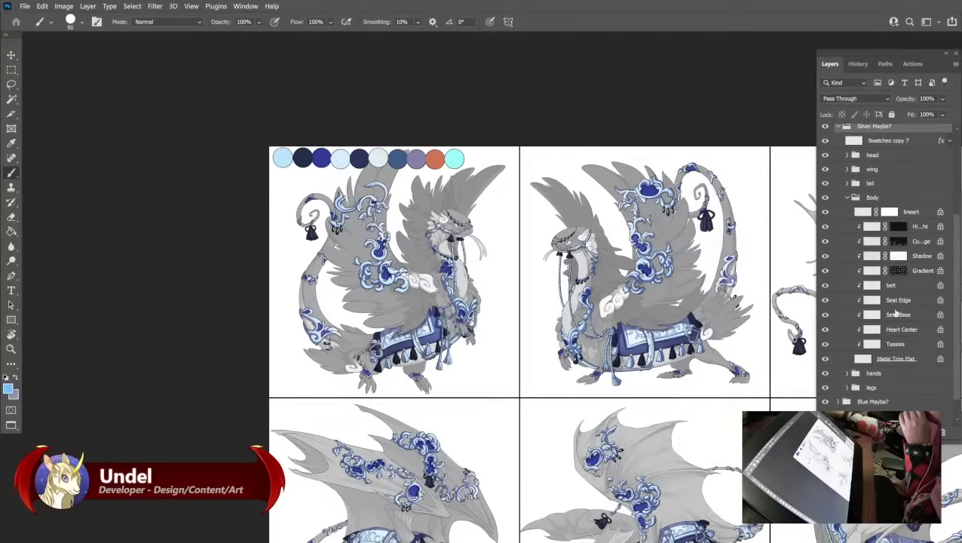
scroll(895, 312, "down", 2)
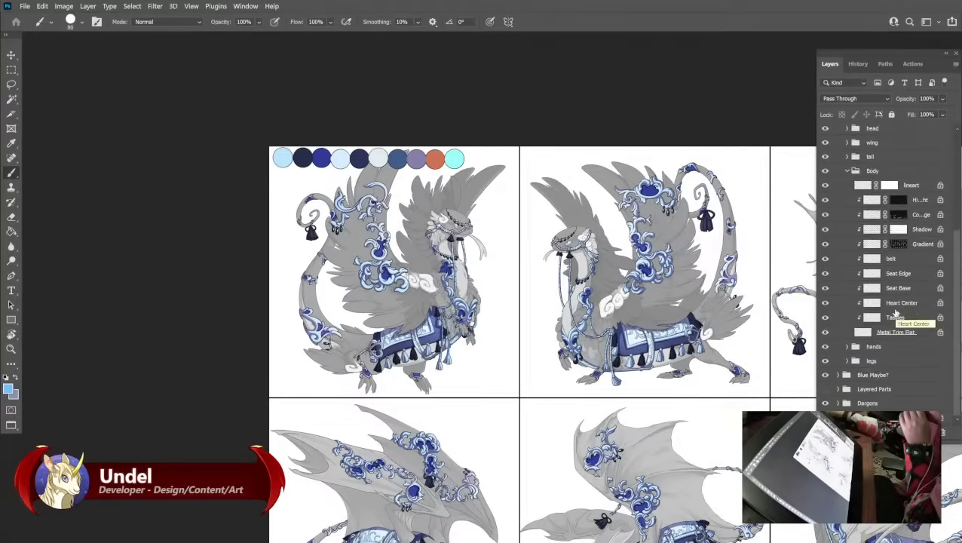
left_click(898, 260)
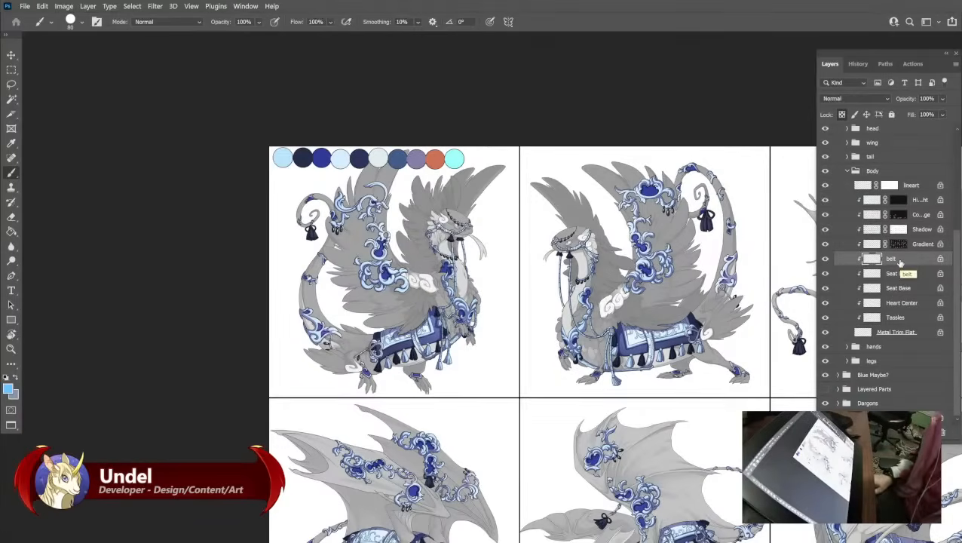
key("shift+F5")
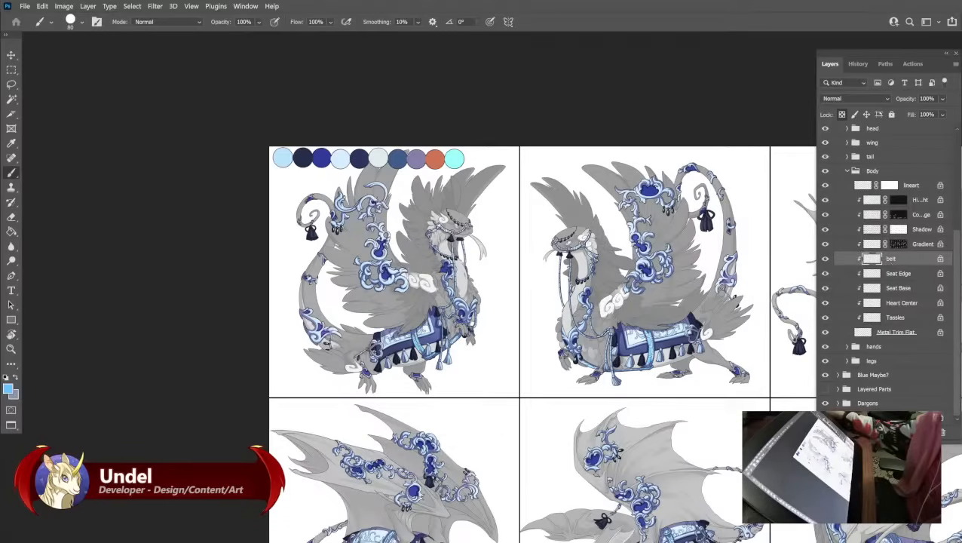
Set the foreground colour to the deeper blue 3c96cf and refill the Body group's belt layer with it.
left_click(9, 389)
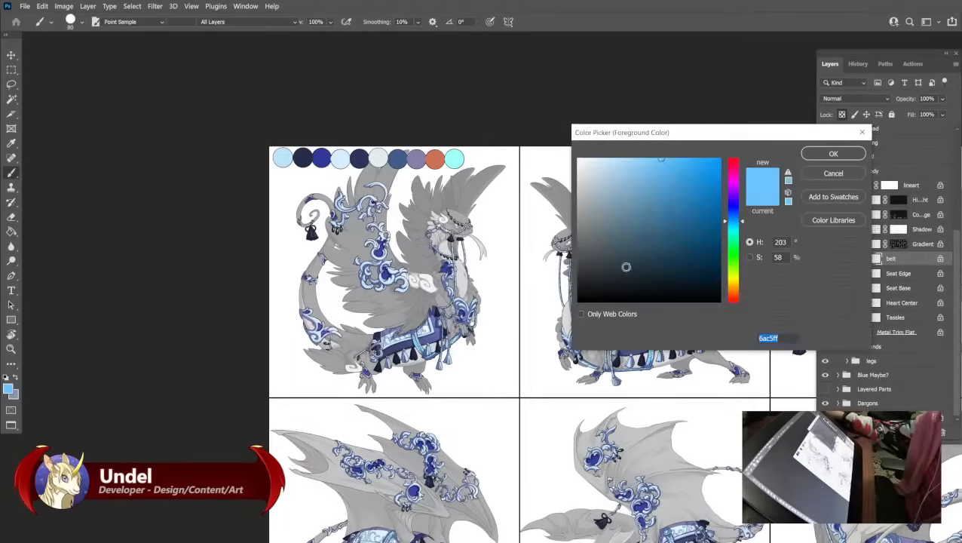
left_click(679, 185)
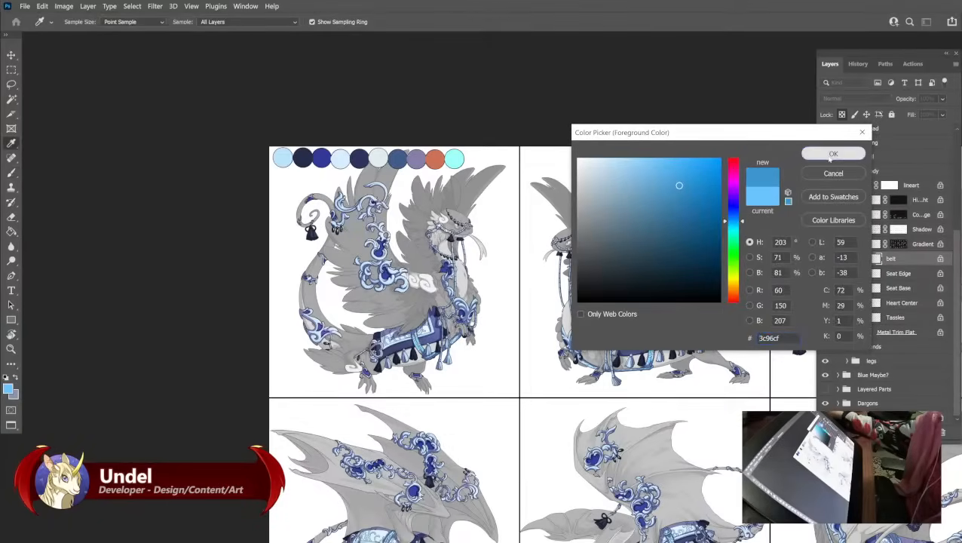
left_click(833, 154)
key("shift+F5")
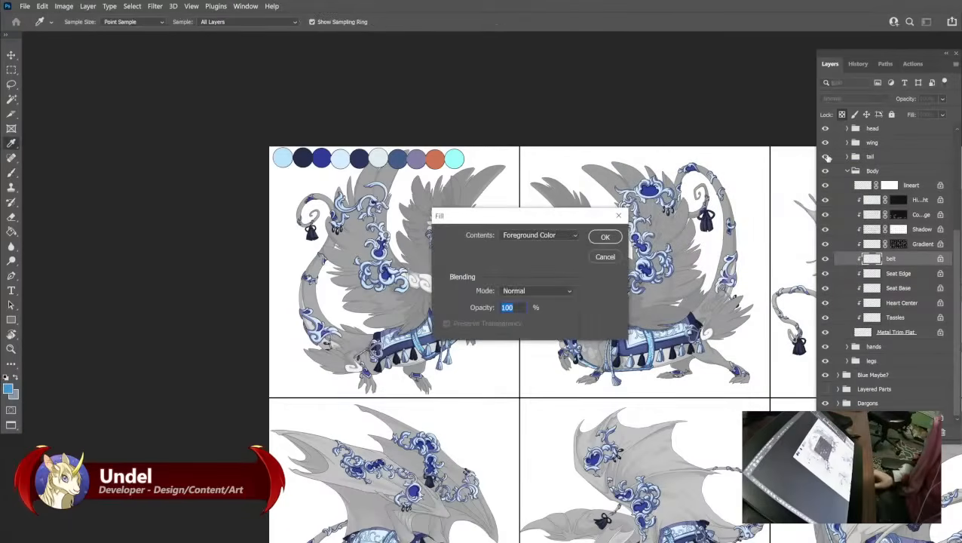
key("Return")
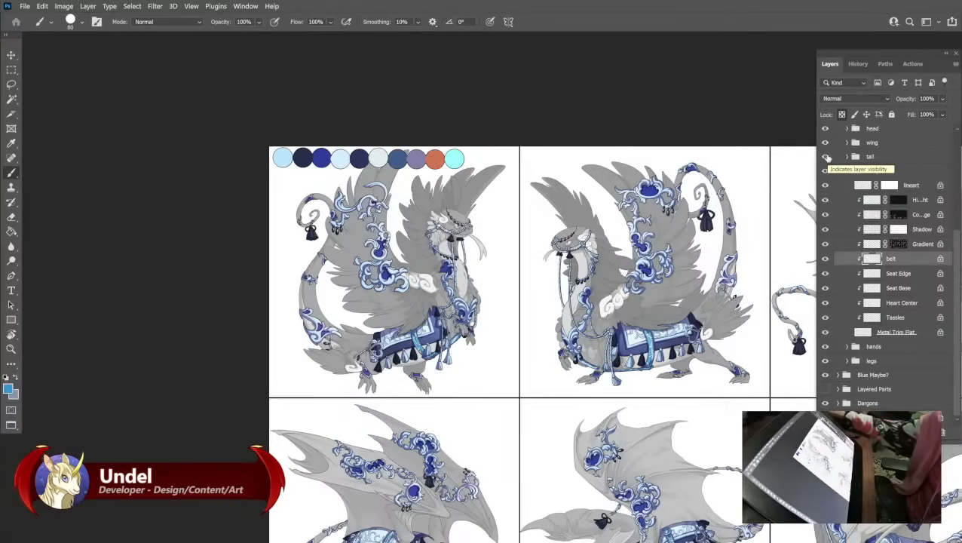
Compare the belt with and without the blue fill by stepping through the document history, ending on the state before the fill.
left_click(858, 64)
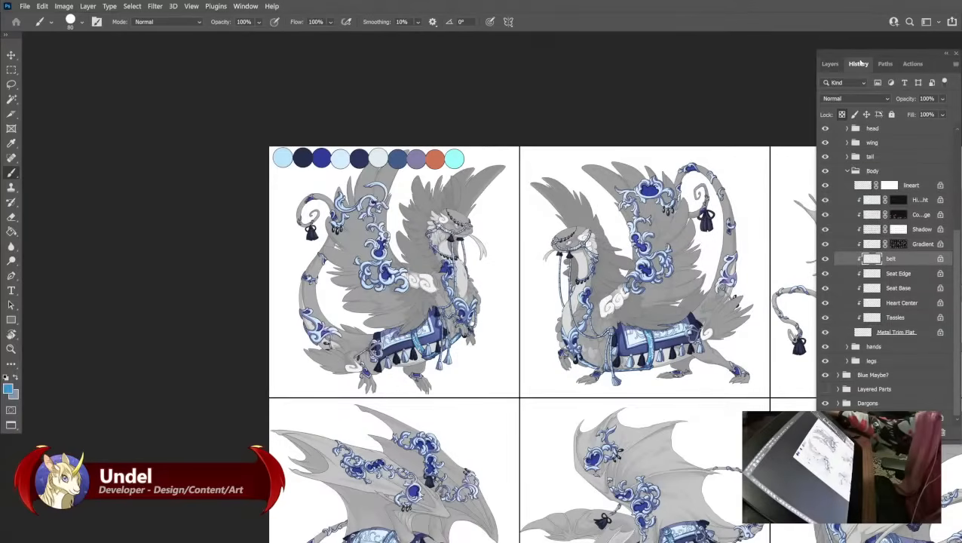
left_click(858, 392)
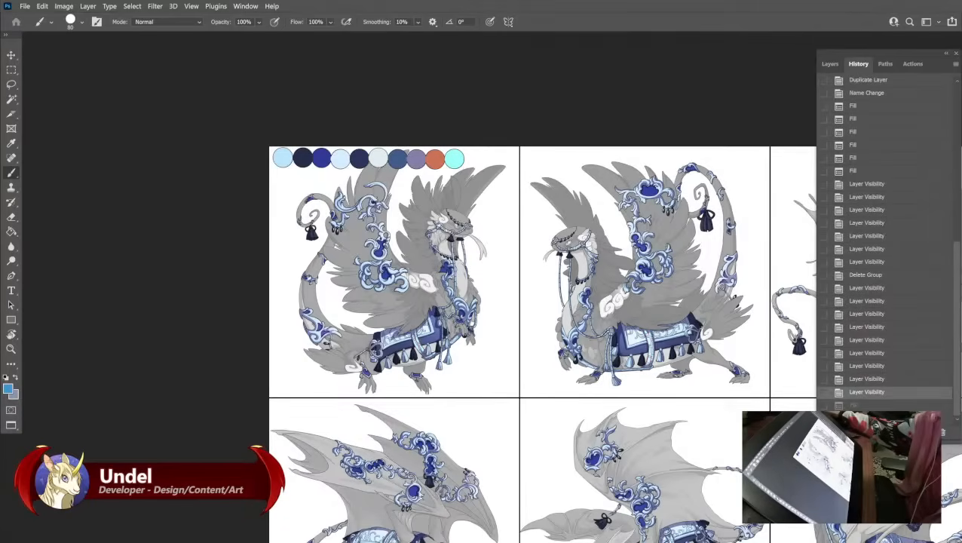
key("ctrl+shift+z")
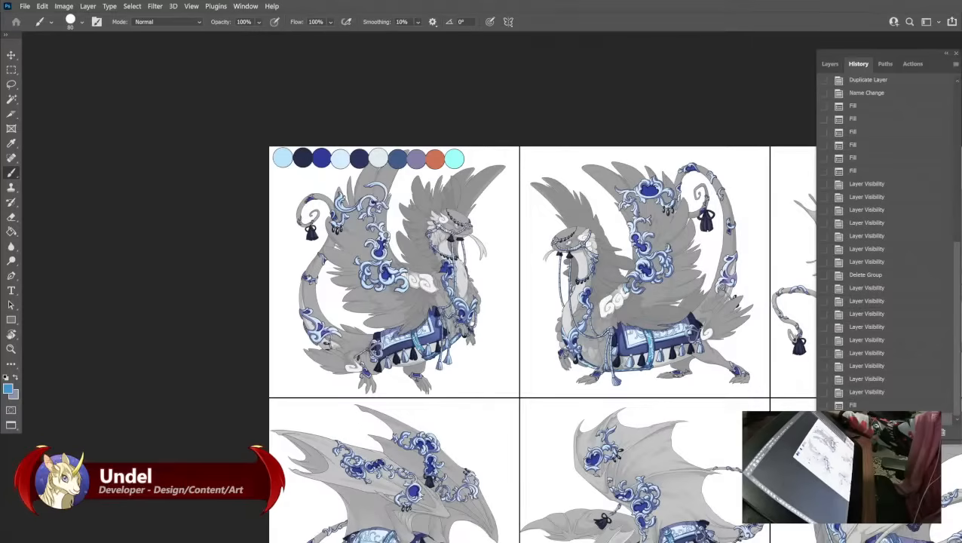
left_click(867, 393)
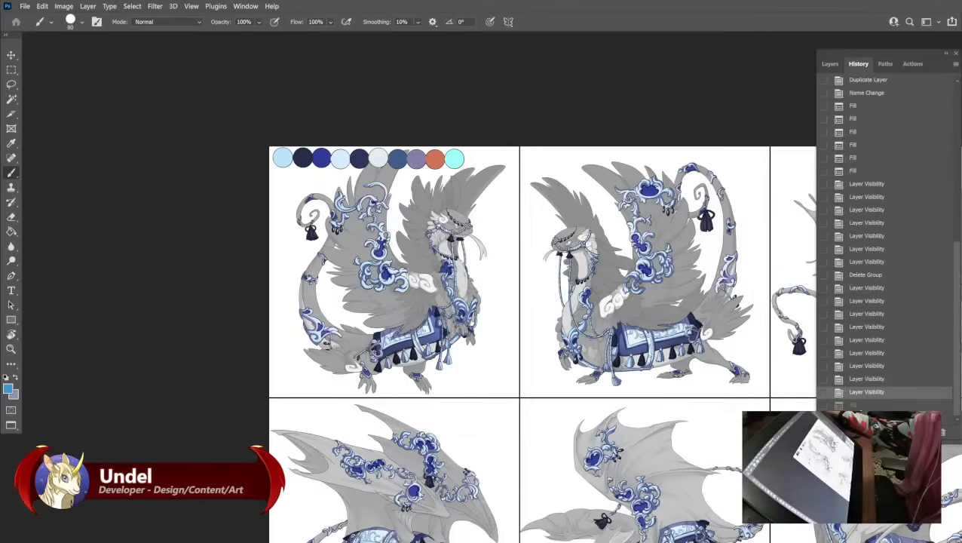
left_click(866, 417)
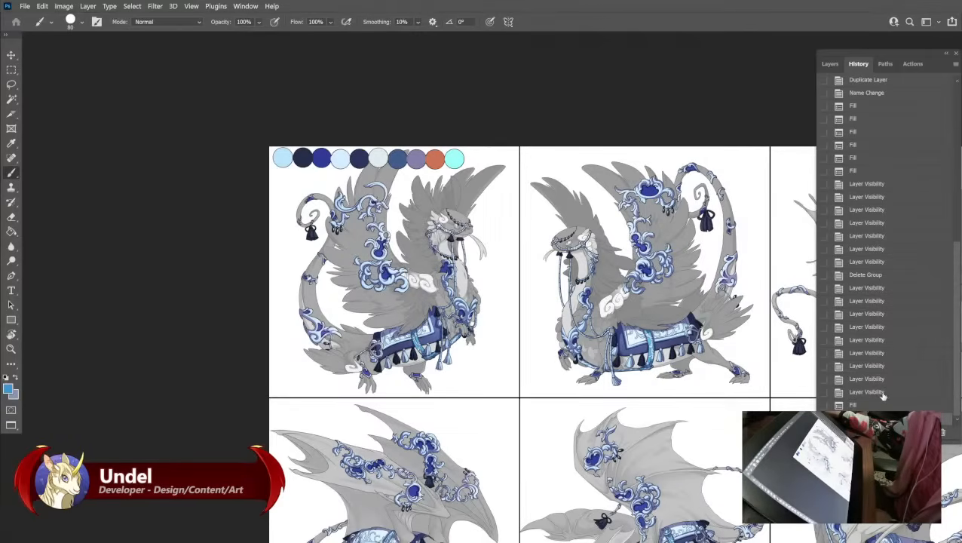
left_click(881, 392)
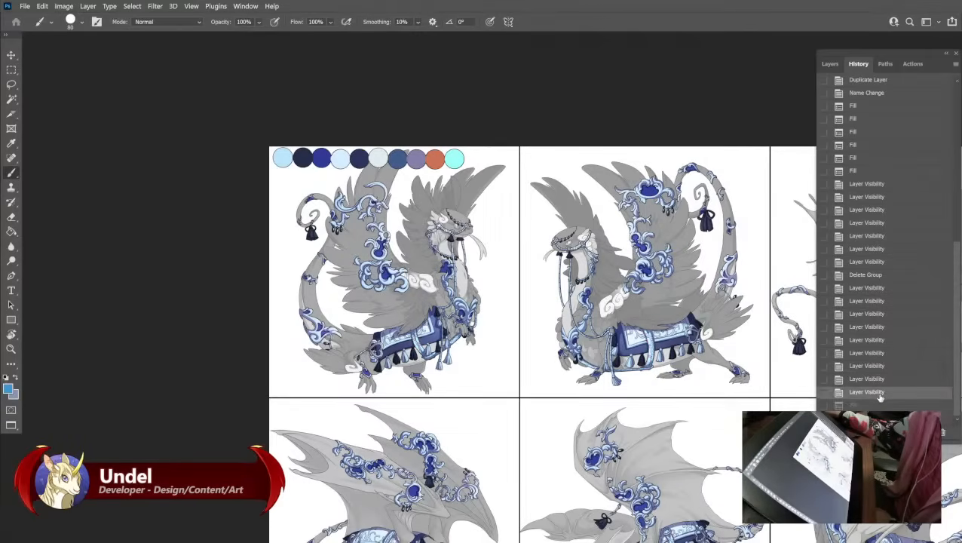
Try filling the Body group's Heart Center layer with blue 3c96cf, then undo the fill.
left_click(830, 64)
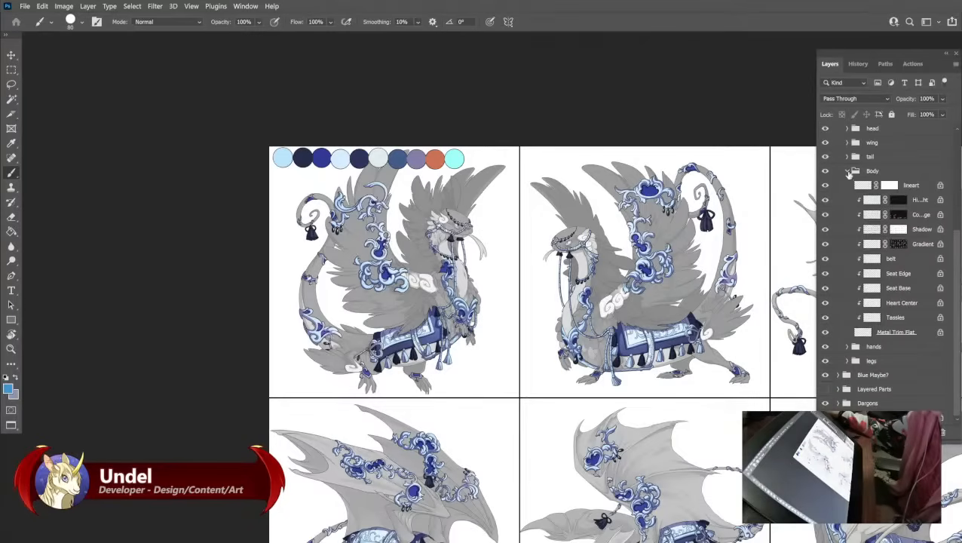
left_click(898, 304)
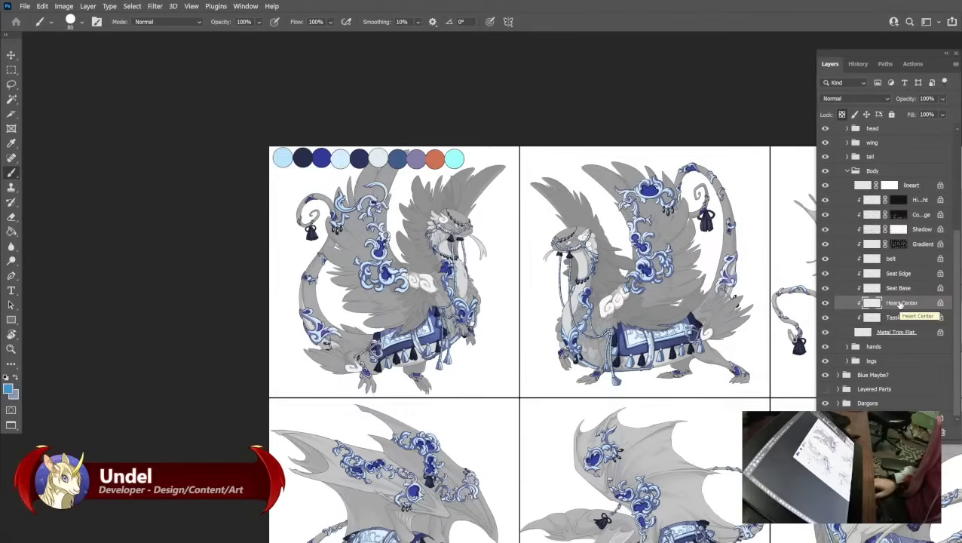
key("ctrl+s")
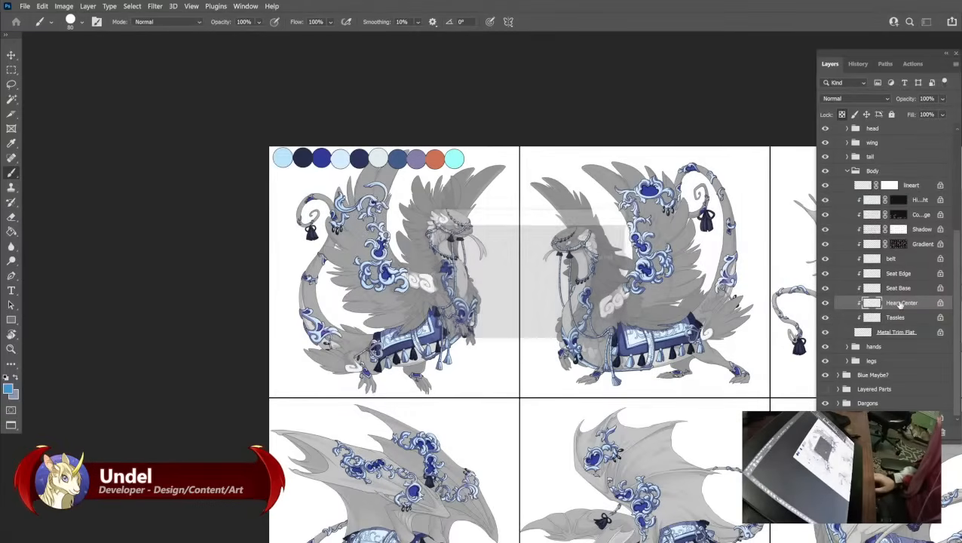
key("alt+BackSpace")
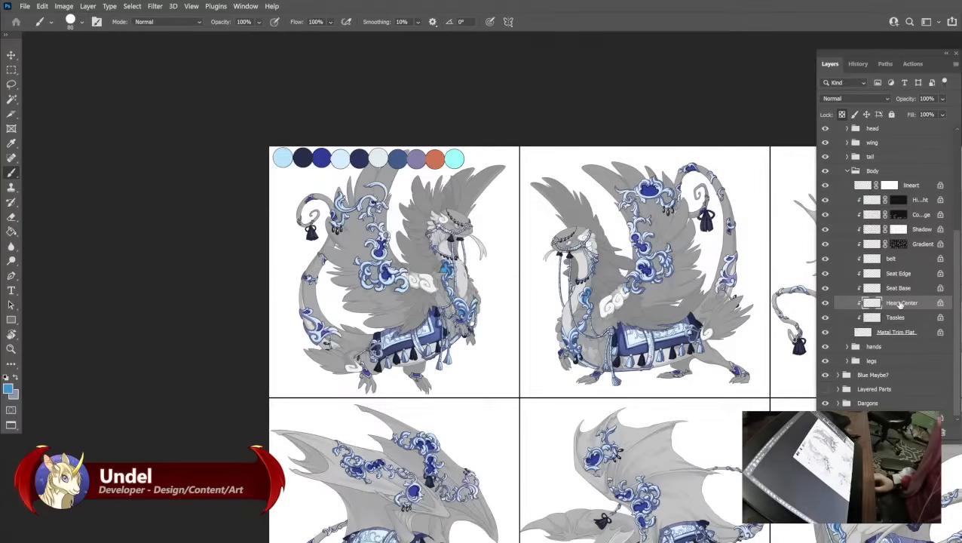
key("ctrl+z")
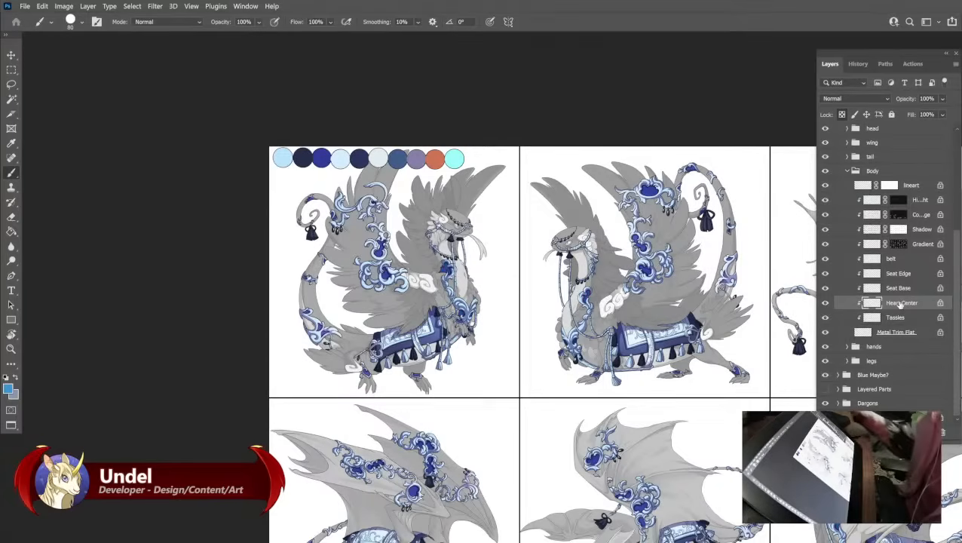
Try filling the Body group's Seat Edge layer with blue 3c96cf, then undo the fill.
left_click(900, 290)
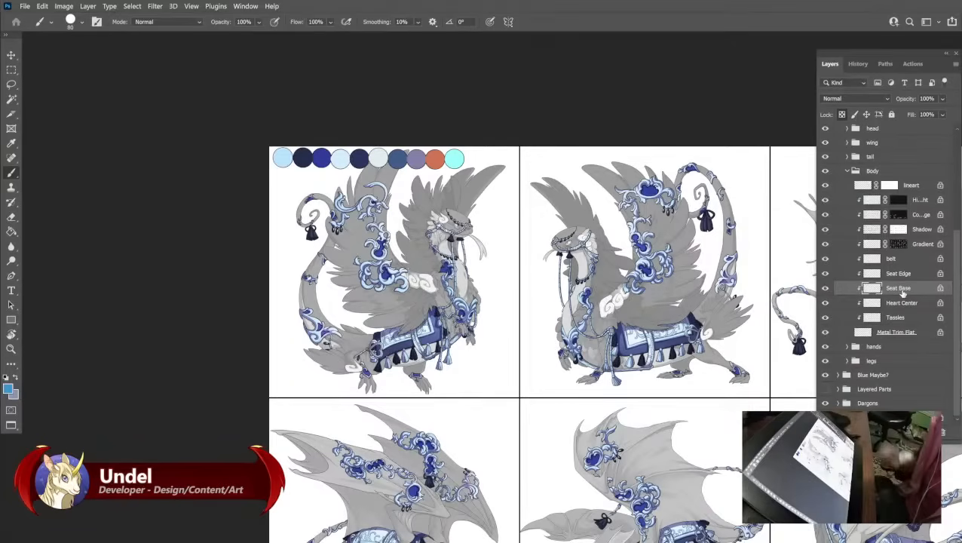
left_click(895, 274)
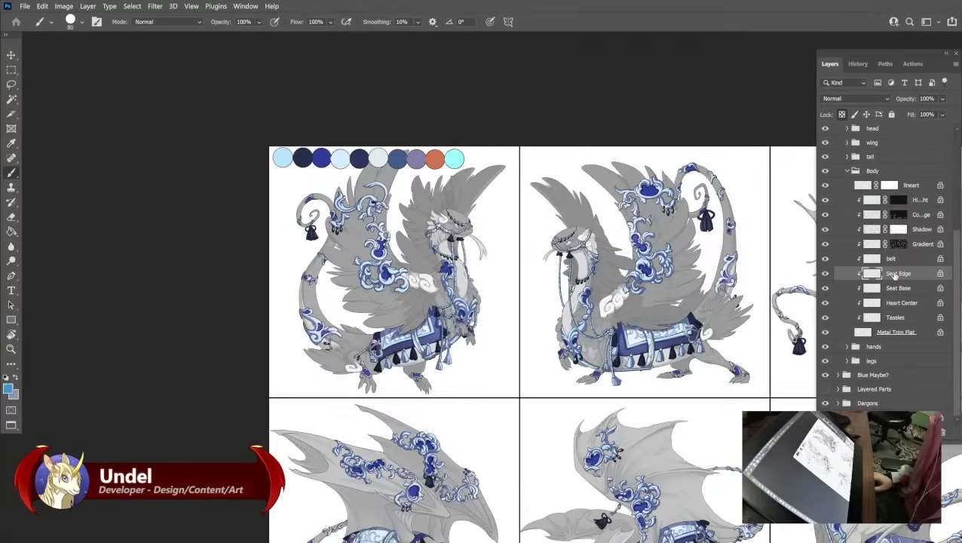
key("alt+BackSpace")
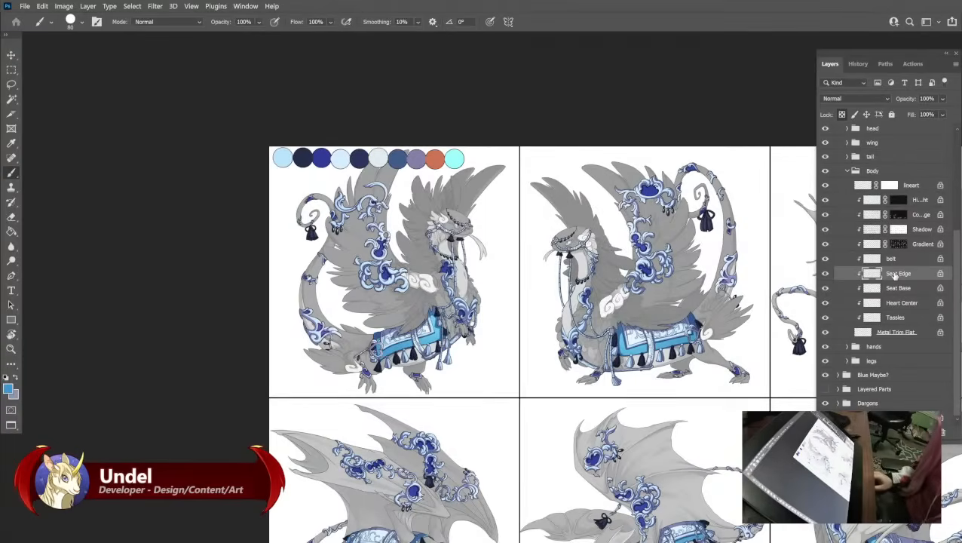
key("ctrl+z")
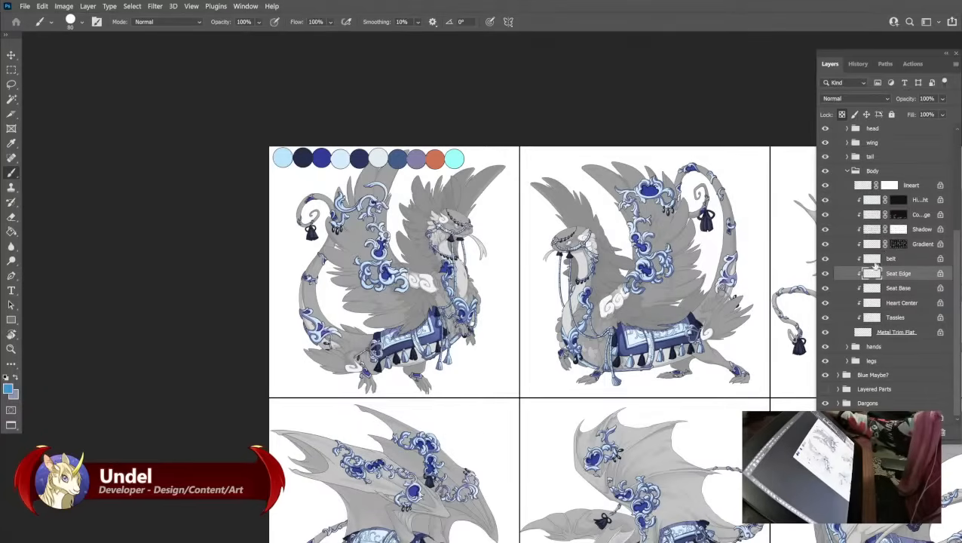
Fill the wing group's Color Dodge layer in Silver Maybe? with a more saturated turquoise based on the palette's last cyan swatch.
left_click(923, 217)
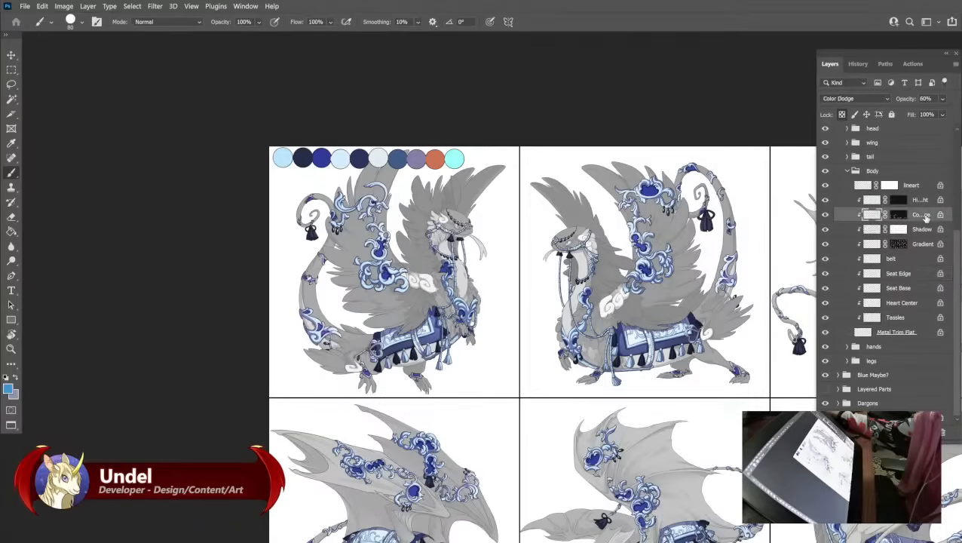
left_click(846, 171)
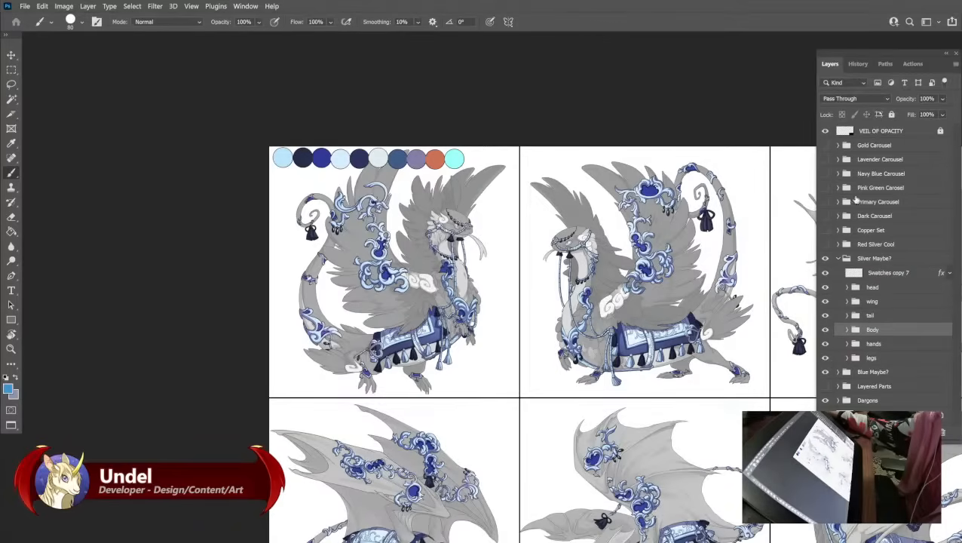
left_click(845, 302)
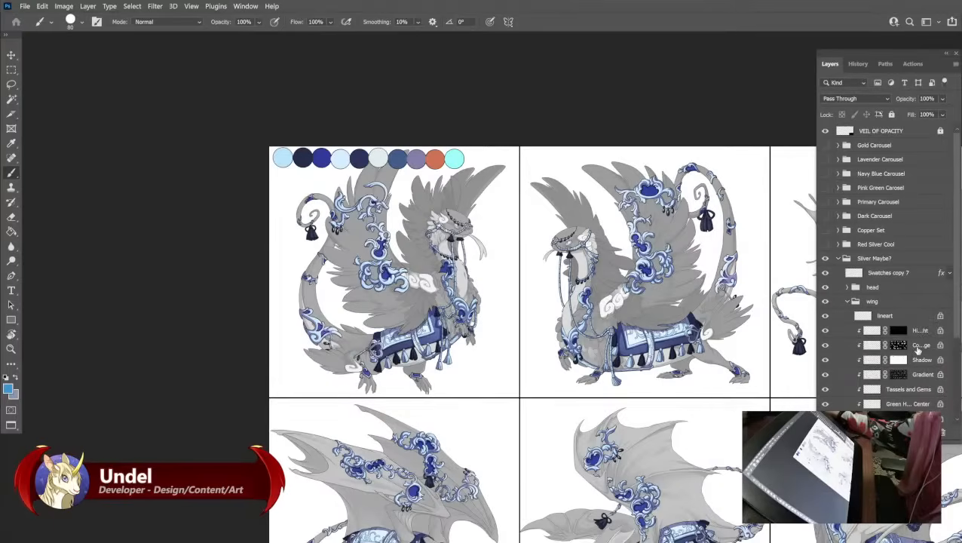
left_click(915, 347)
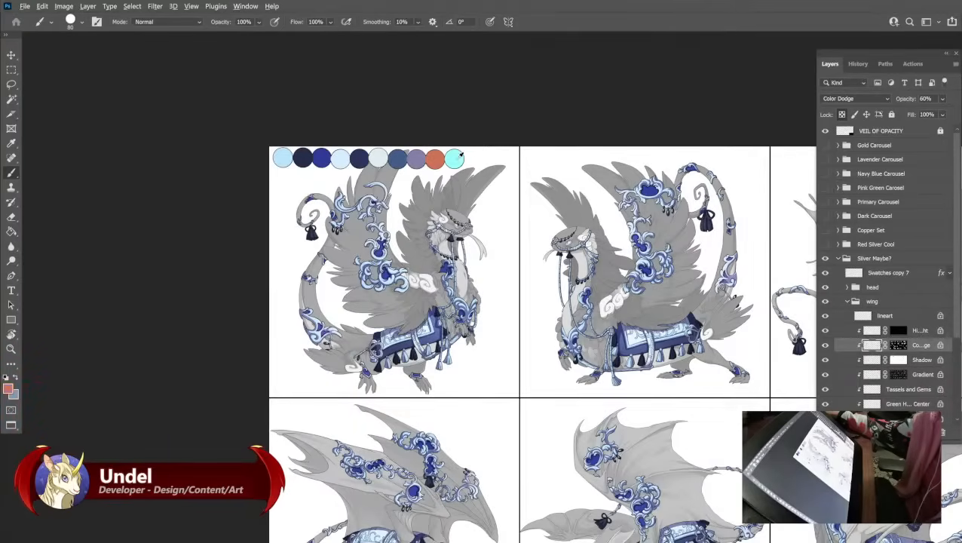
left_click(458, 155, "alt")
left_click(8, 389)
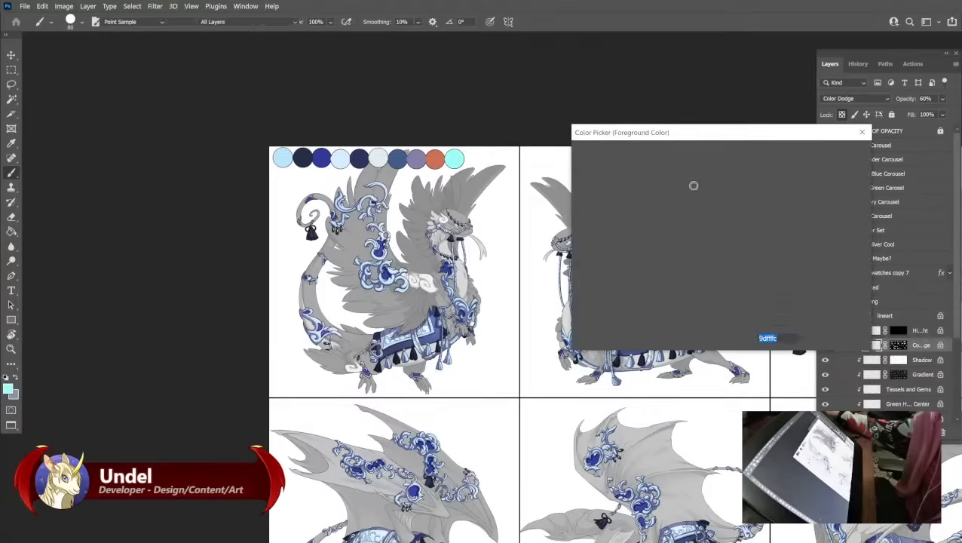
left_click(805, 153)
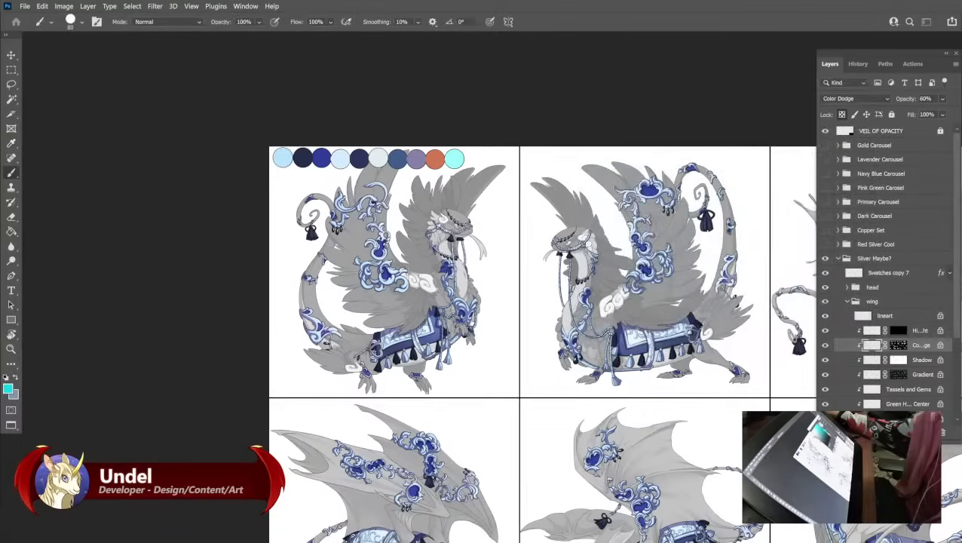
key("shift+BackSpace")
key("Return")
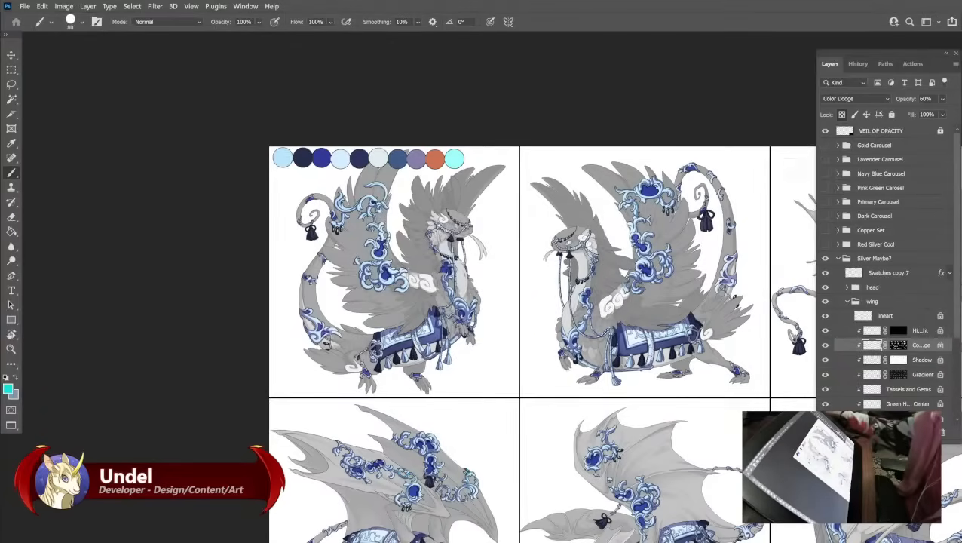
key("ctrl+plus")
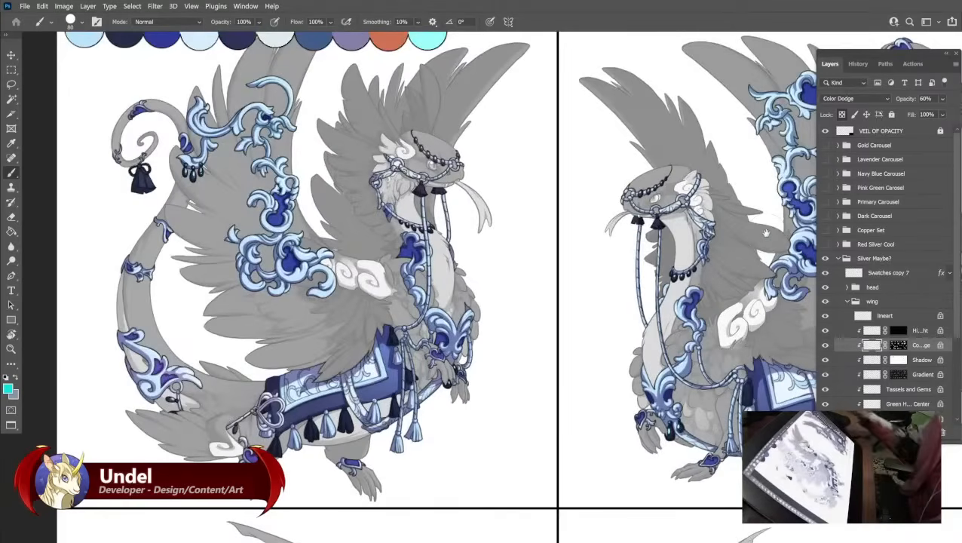
Toggle the wing group's Color Dodge layer off and on to examine its effect on the wing ornaments.
left_click_drag(356, 294, 379, 341)
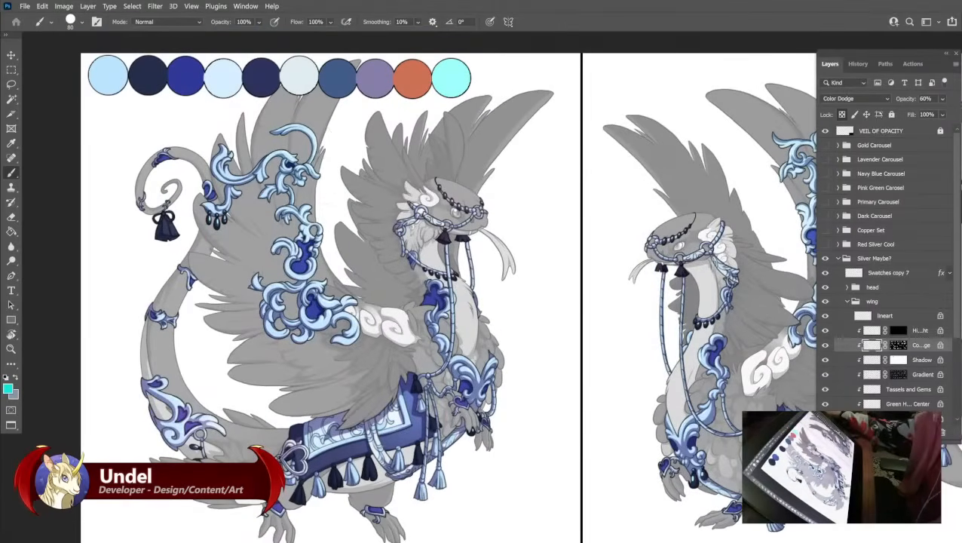
left_click(825, 344)
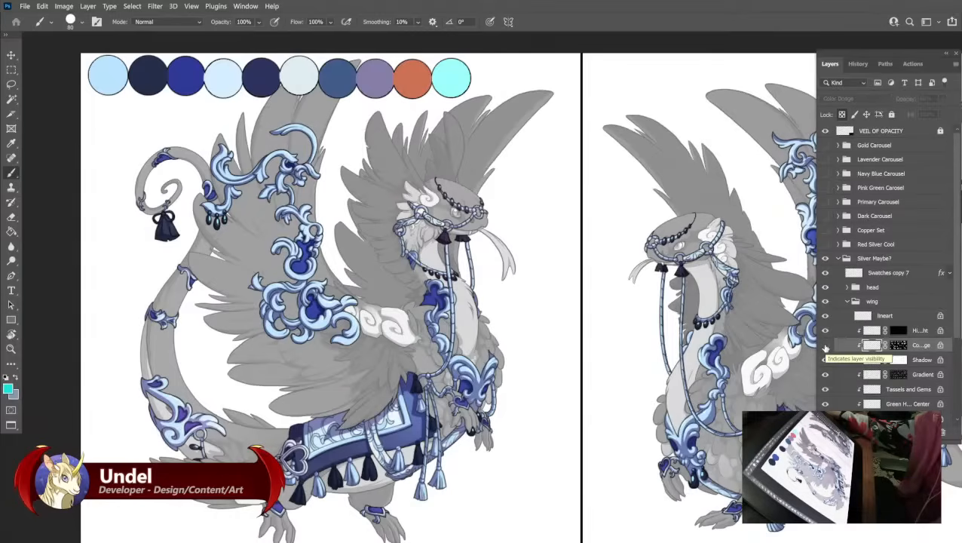
left_click(825, 346)
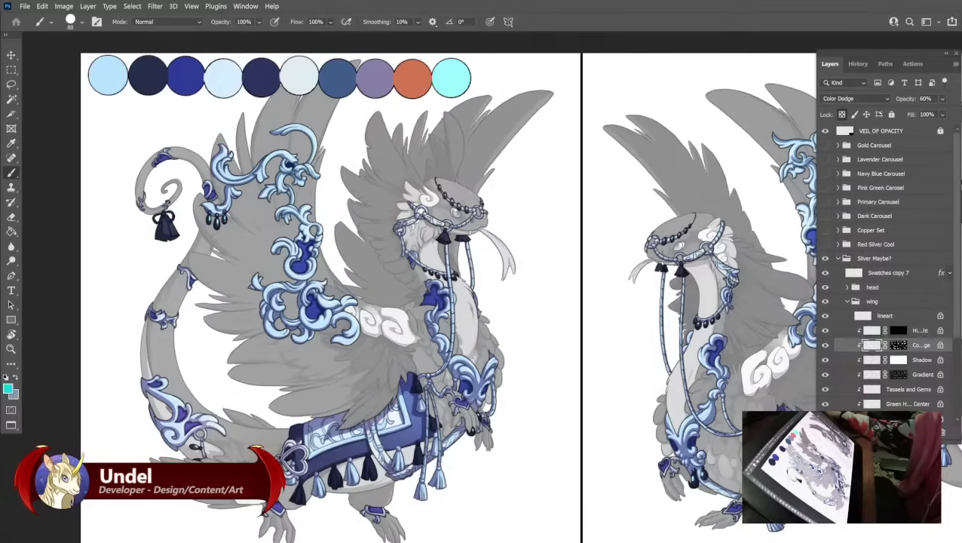
Set the foreground color to green 14e668 and fill the wing group's Color Dodge layer with it.
left_click(8, 388)
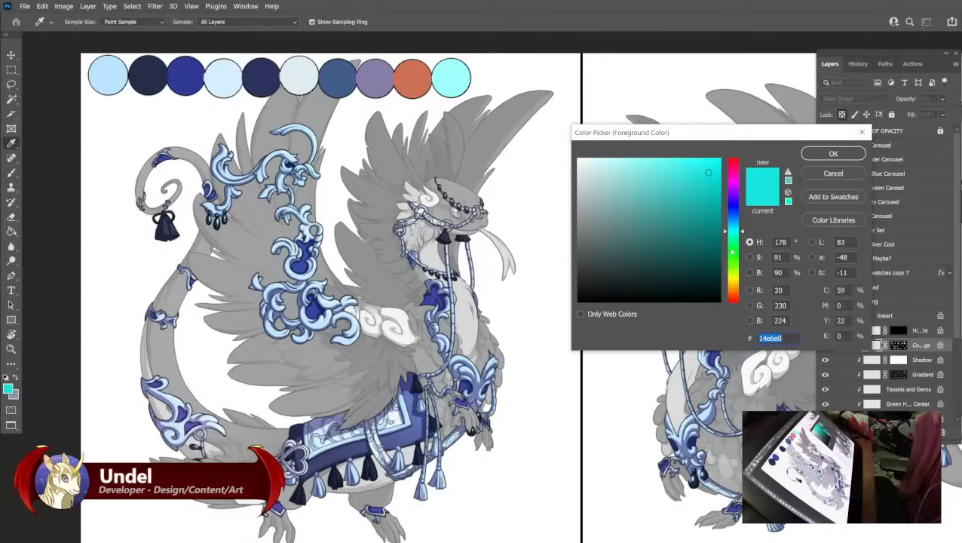
left_click(733, 242)
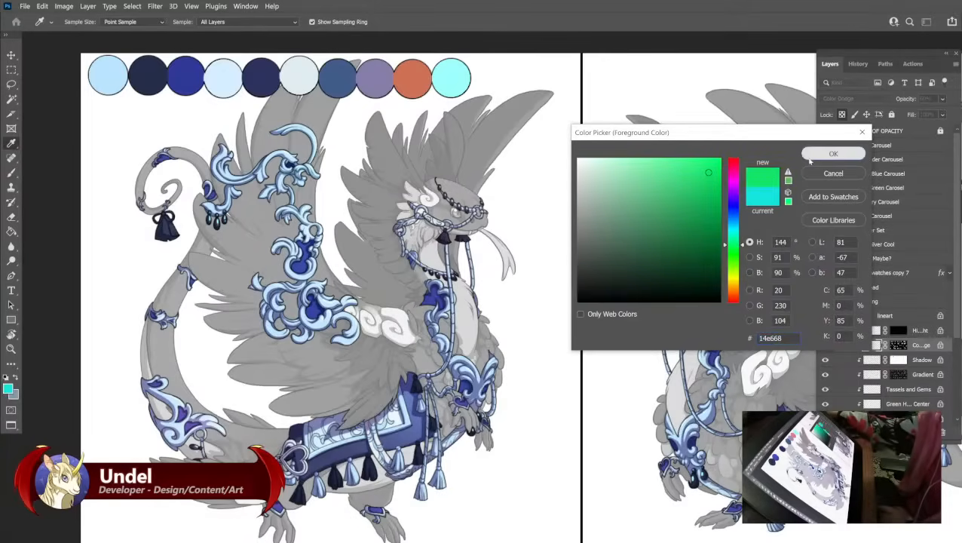
left_click(832, 153)
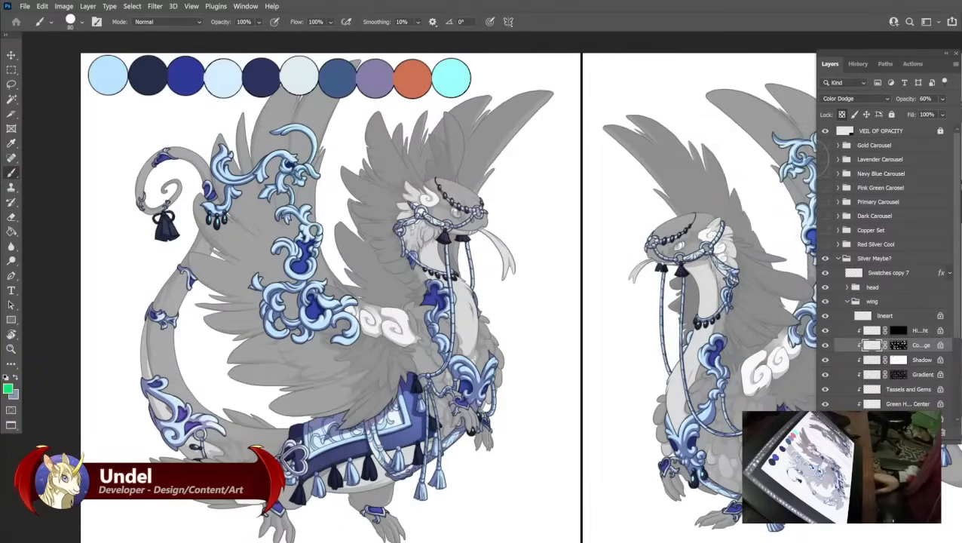
key("shift+F5")
key("Return")
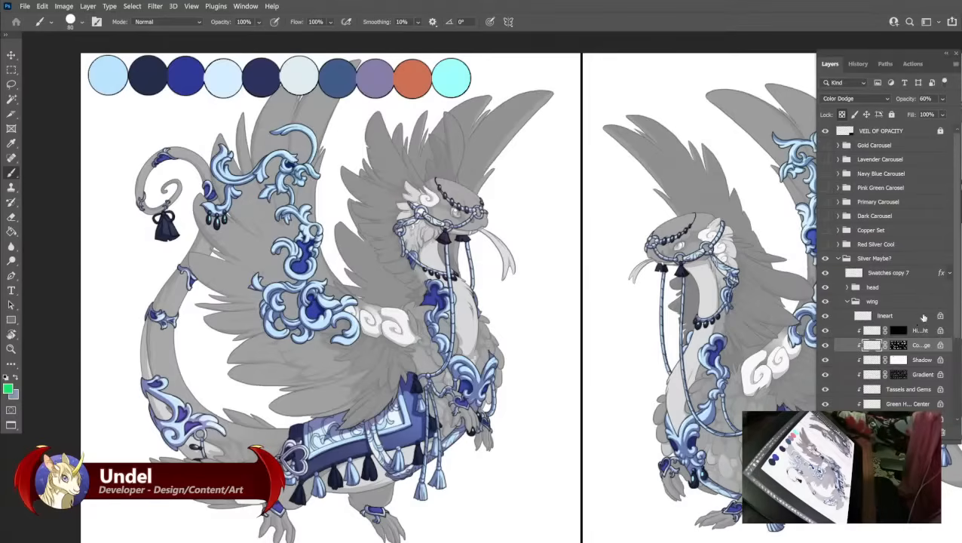
Compare the wing ornaments with and without the green Color Dodge layer by toggling its visibility.
left_click(826, 345)
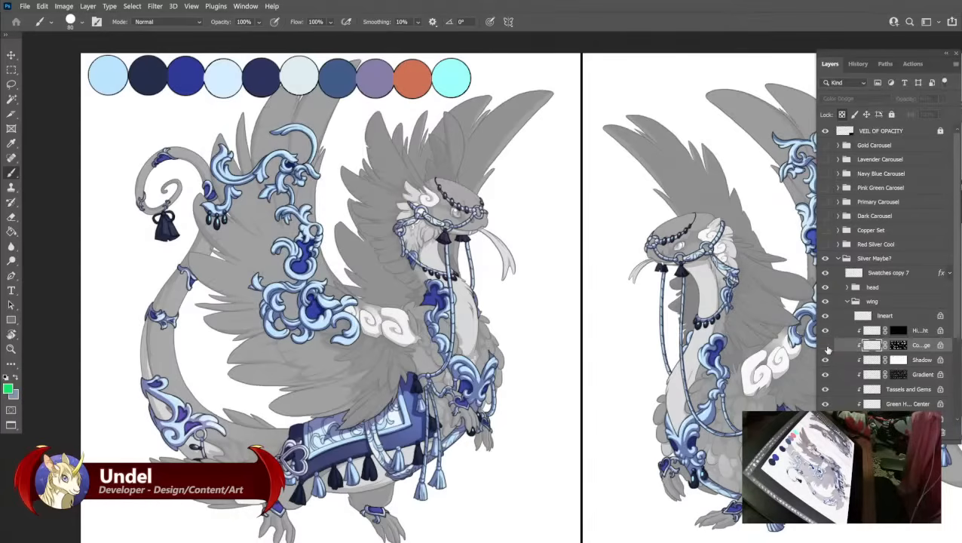
left_click(826, 345)
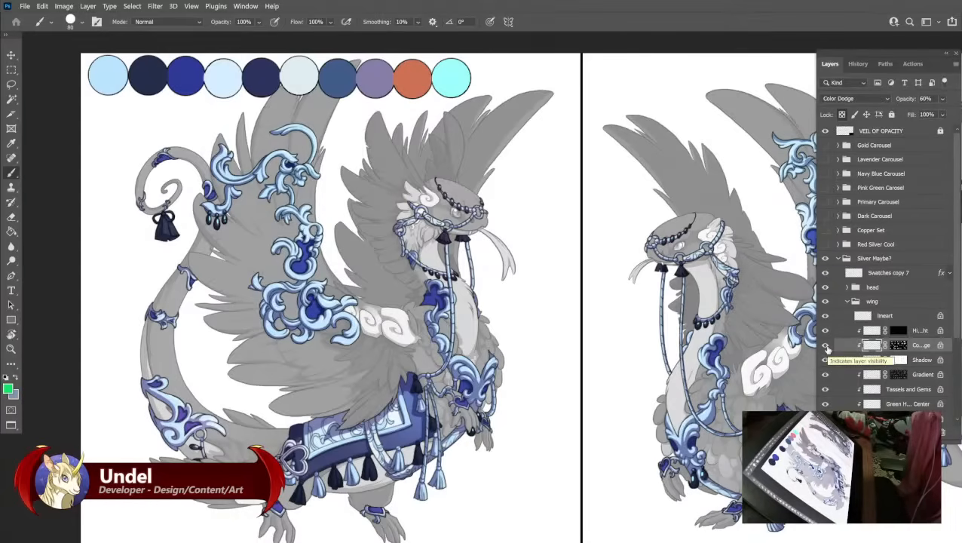
left_click(826, 345)
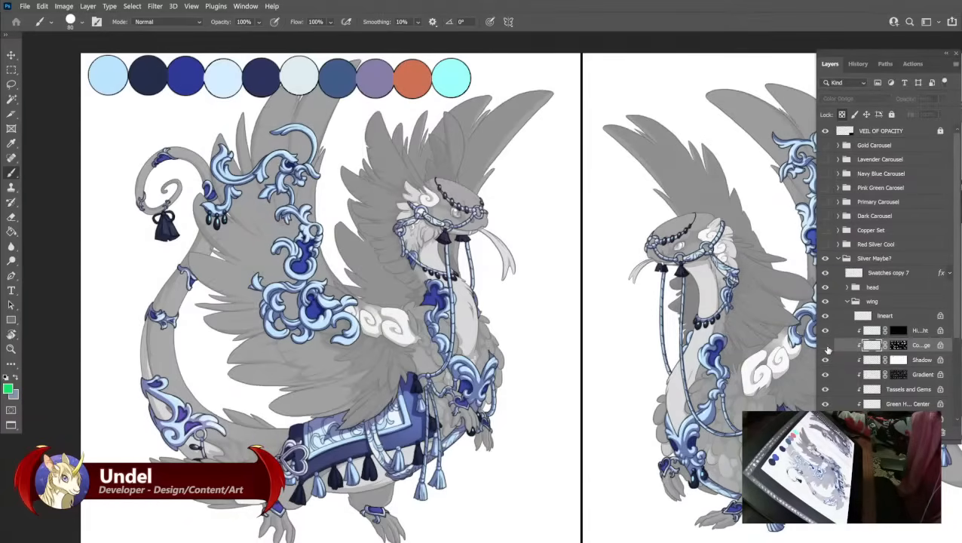
left_click(826, 345)
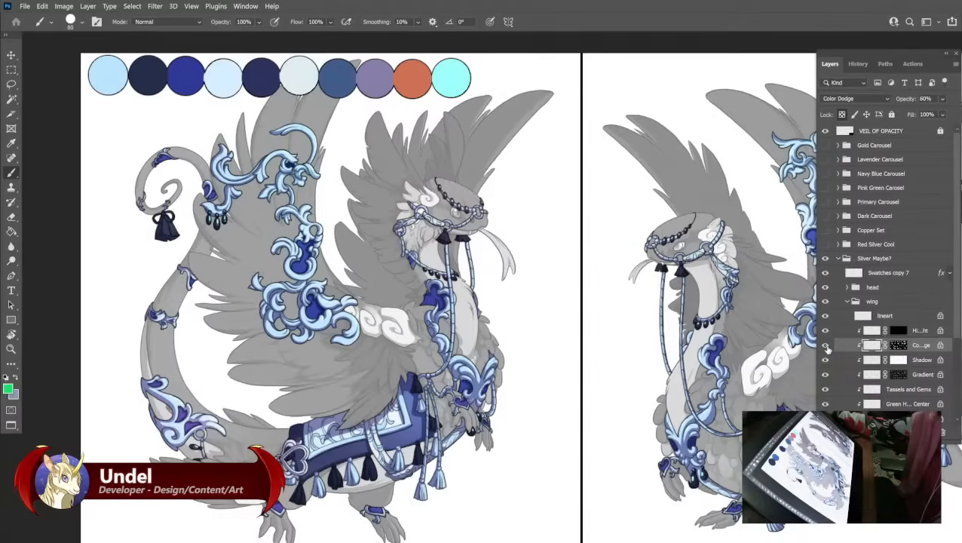
Sample the orange swatch and fill the wing group's Color Dodge layer with that color.
left_click(411, 79, "alt")
key("ctrl+s")
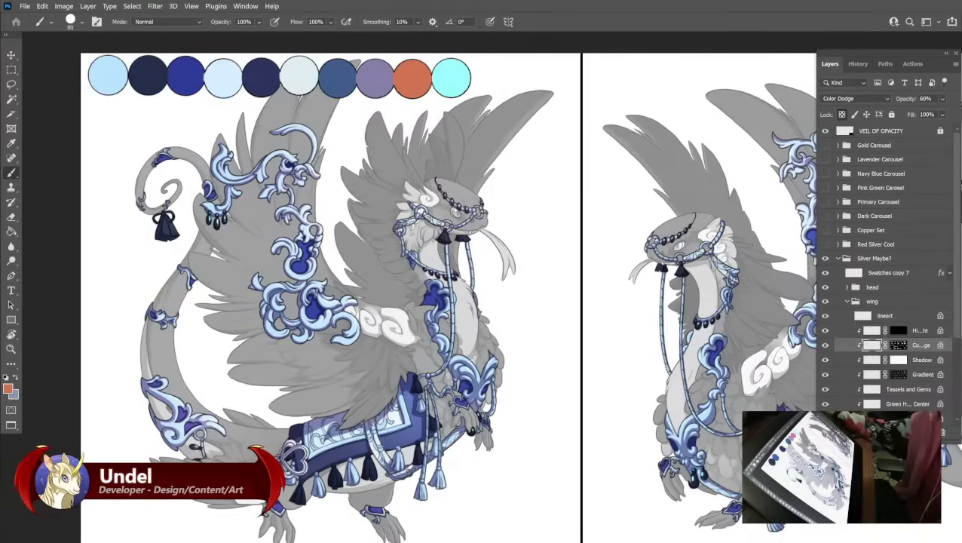
Swap the foreground and background colors, set the foreground to mint green 3bffb3, and fill the wing's Color Dodge layer with it.
left_click(15, 377)
left_click(11, 386)
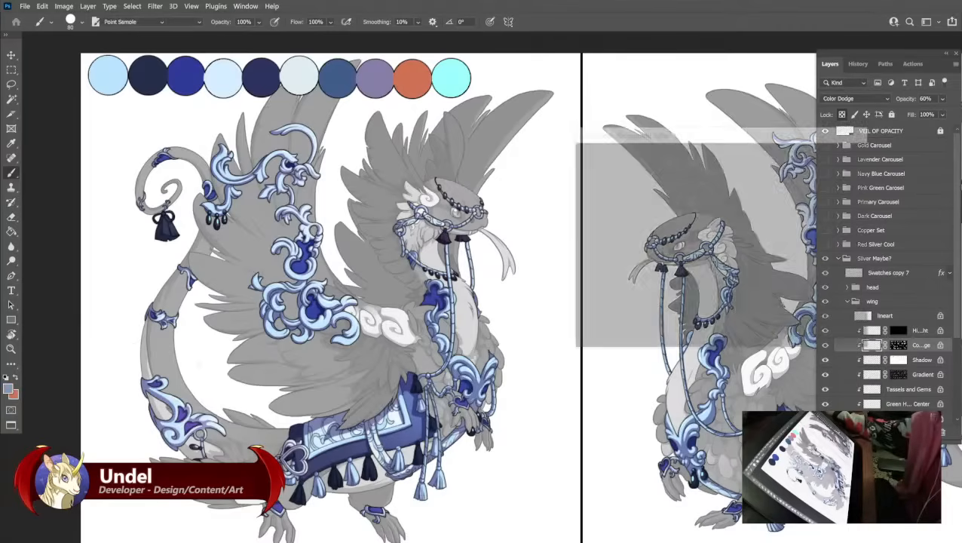
left_click(736, 240)
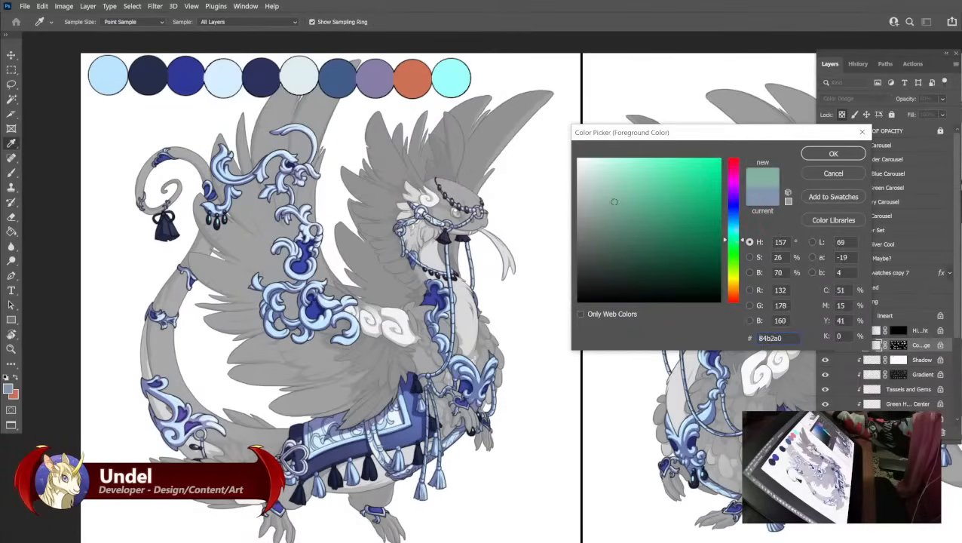
mouse_move(691, 179)
left_mouse_down()
mouse_move(681, 174)
mouse_move(700, 158)
mouse_move(687, 154)
left_mouse_up()
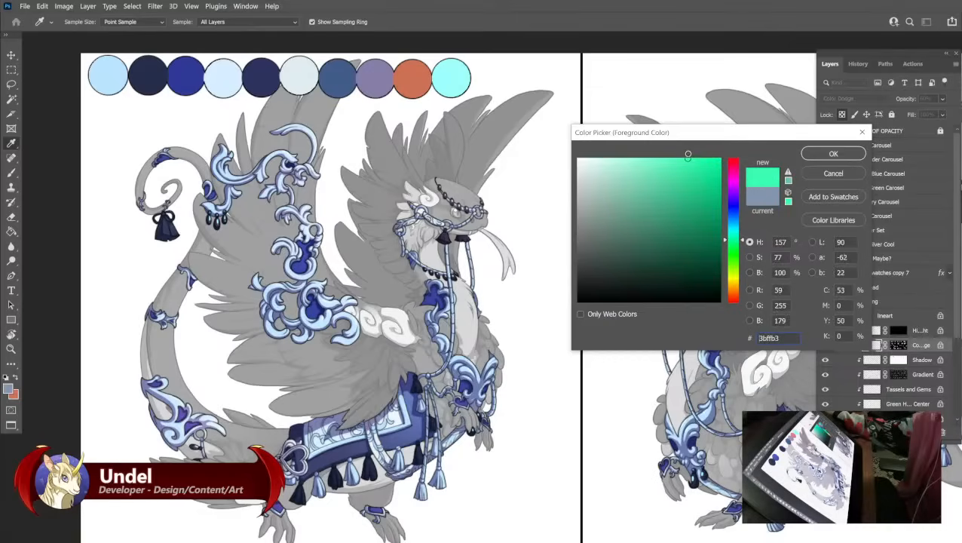
left_click(829, 154)
key("b")
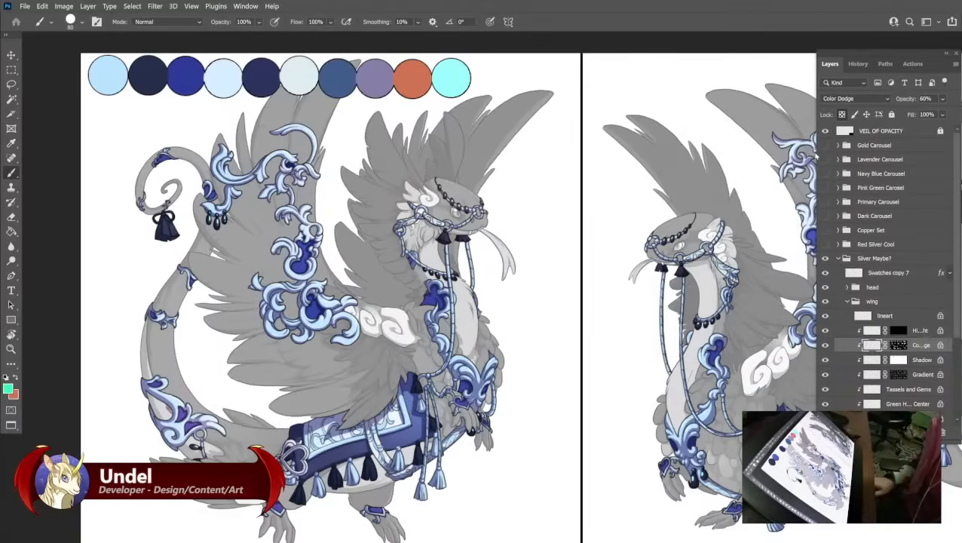
key("shift+F5")
key("Return")
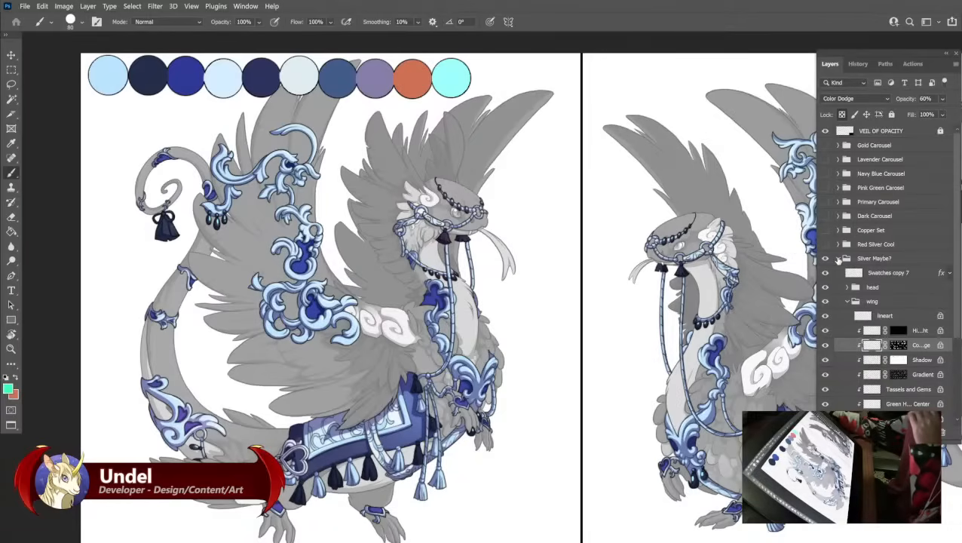
Resample the orange swatch and refill the wing group's Color Dodge layer with orange for comparison.
left_click(412, 78, "alt")
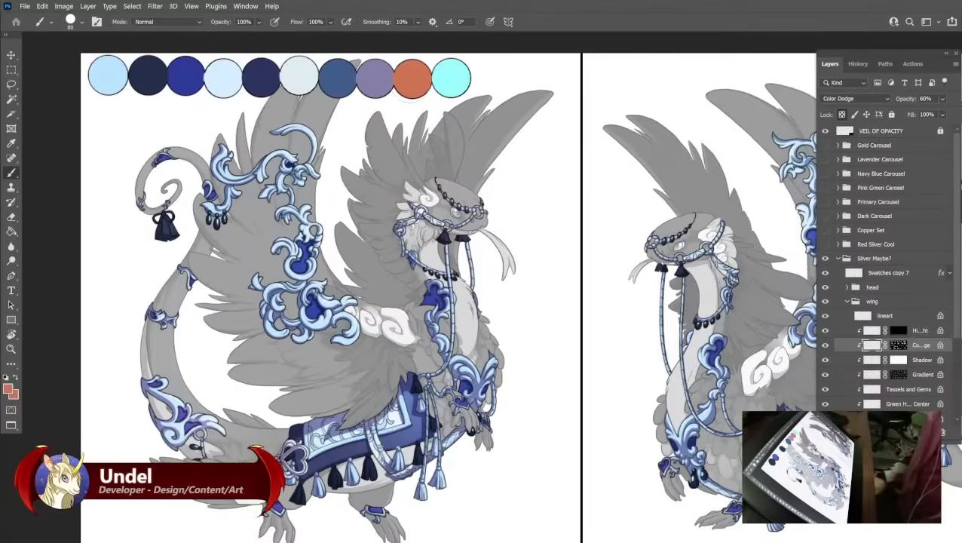
key("shift+F5")
key("Return")
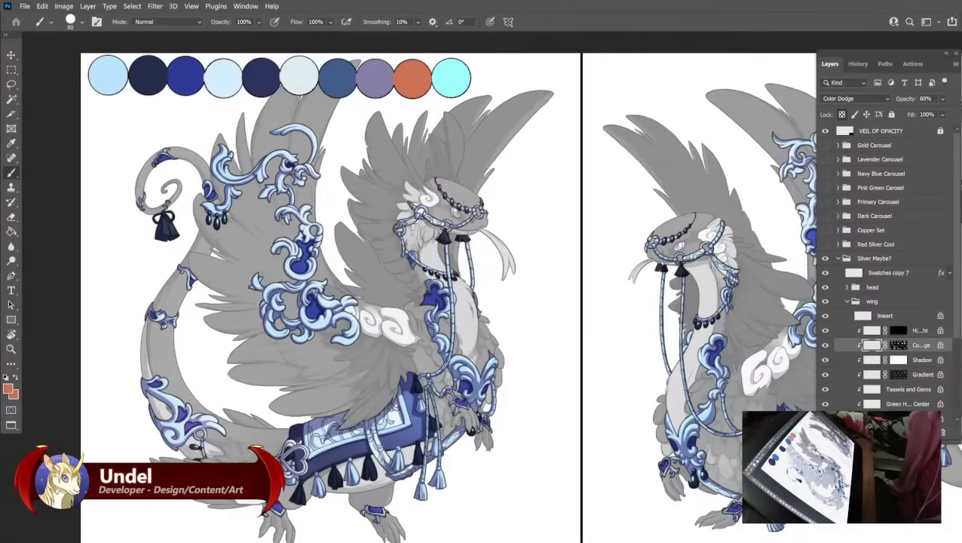
Set the foreground to a bright green with hue 148 and recolor the orange swatch on the Swatches copy 7 layer with it.
left_click(9, 387)
left_click(726, 238)
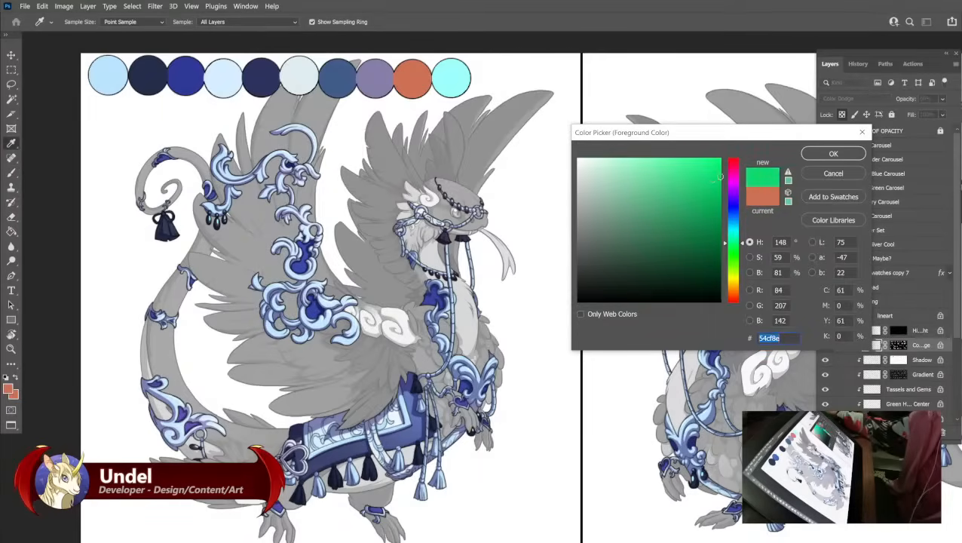
left_click(833, 154)
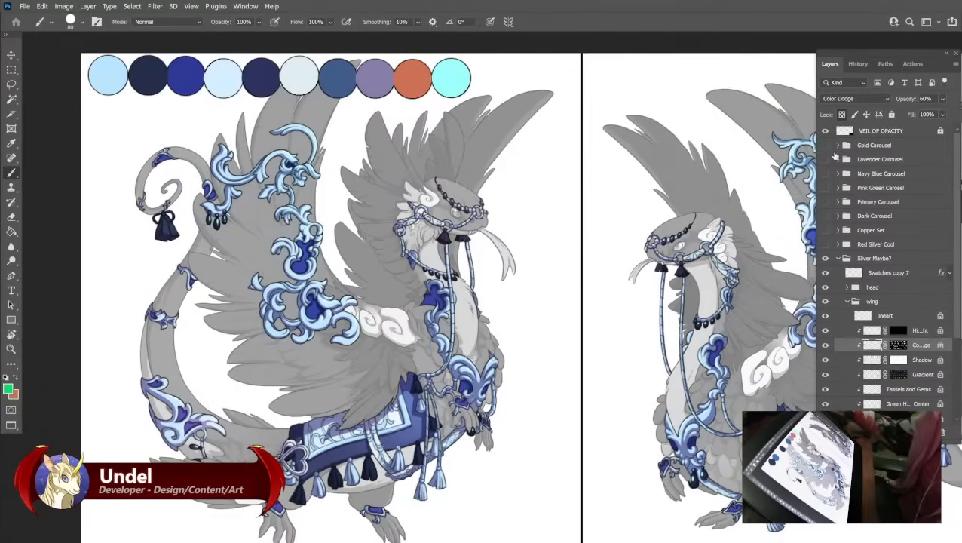
left_click(867, 272)
left_click(411, 79)
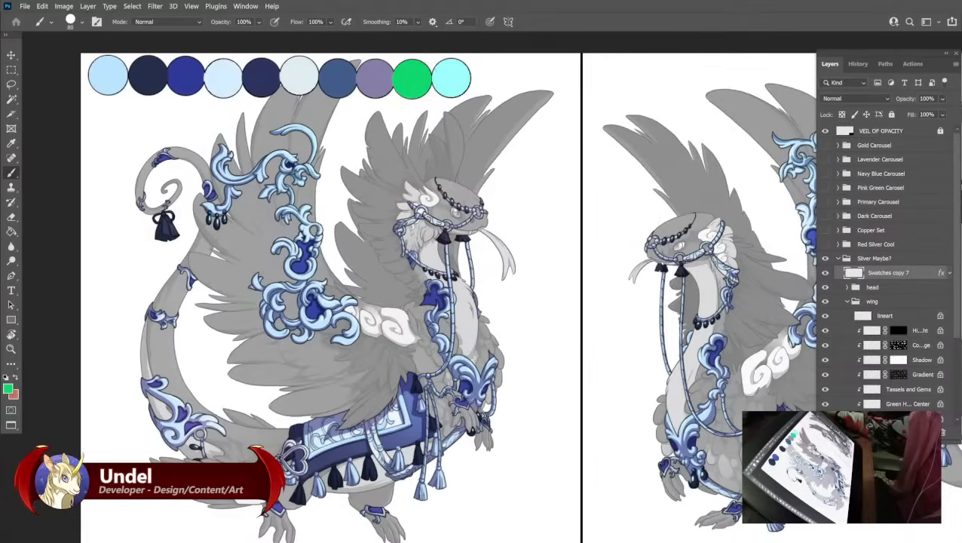
Collapse the wing group and fill the head group's Color Dodge layer with the bright green foreground color.
left_click(847, 302)
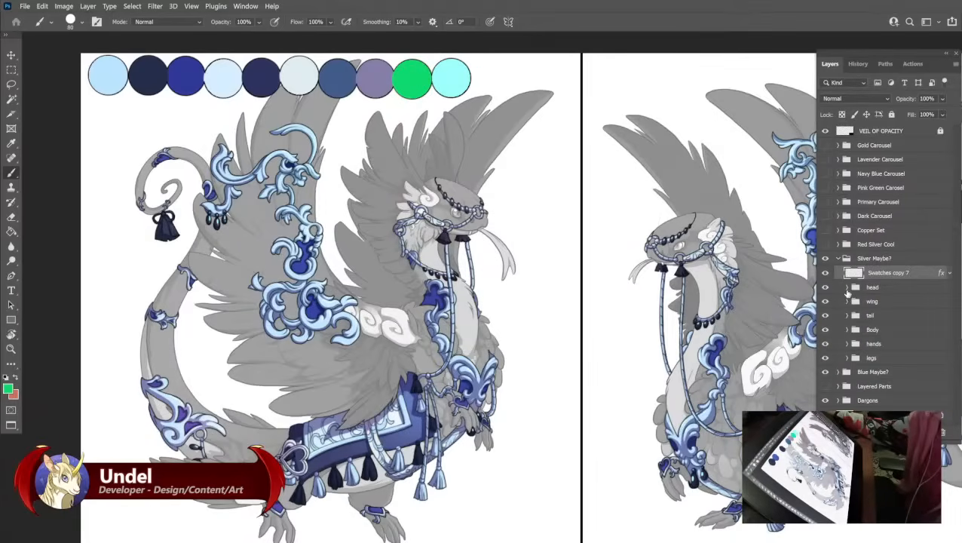
left_click(845, 289)
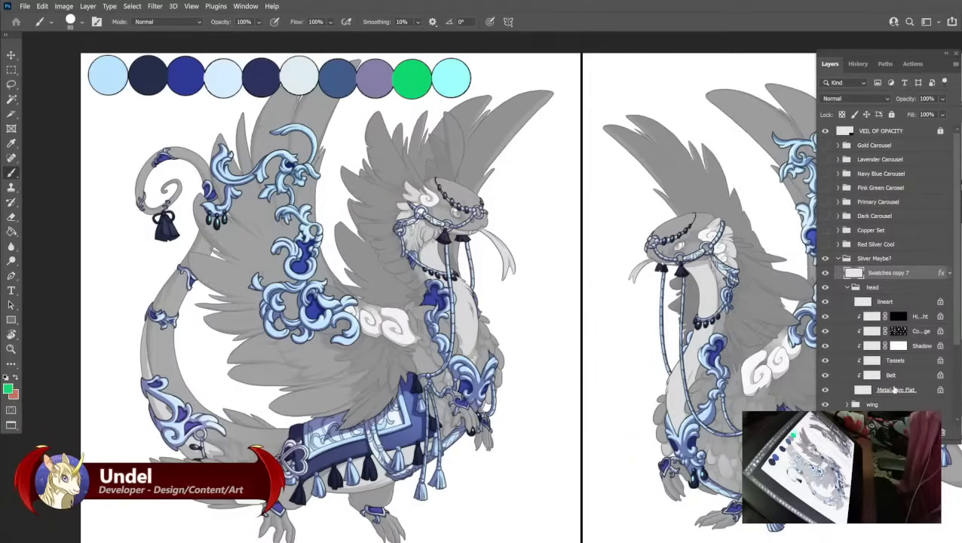
left_click(917, 333)
key("shift+BackSpace")
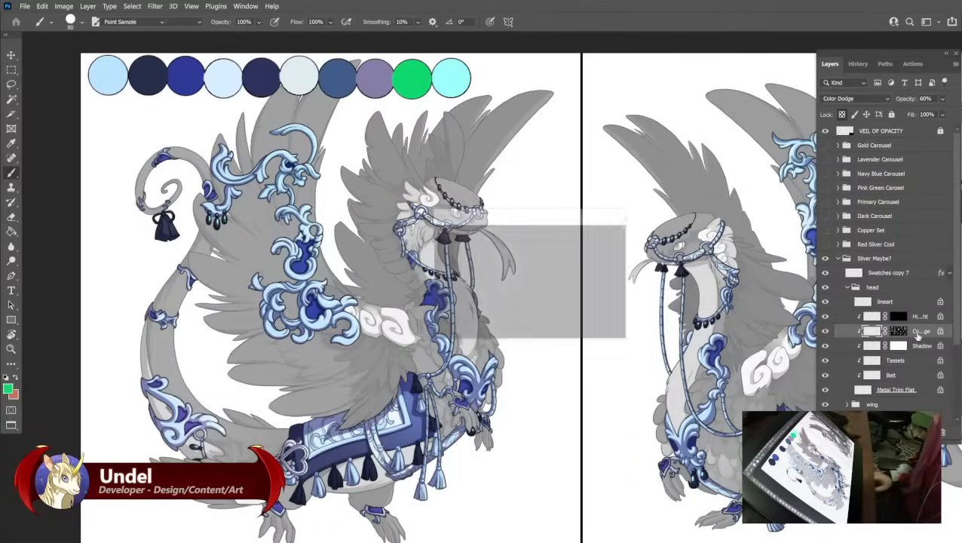
key("Return")
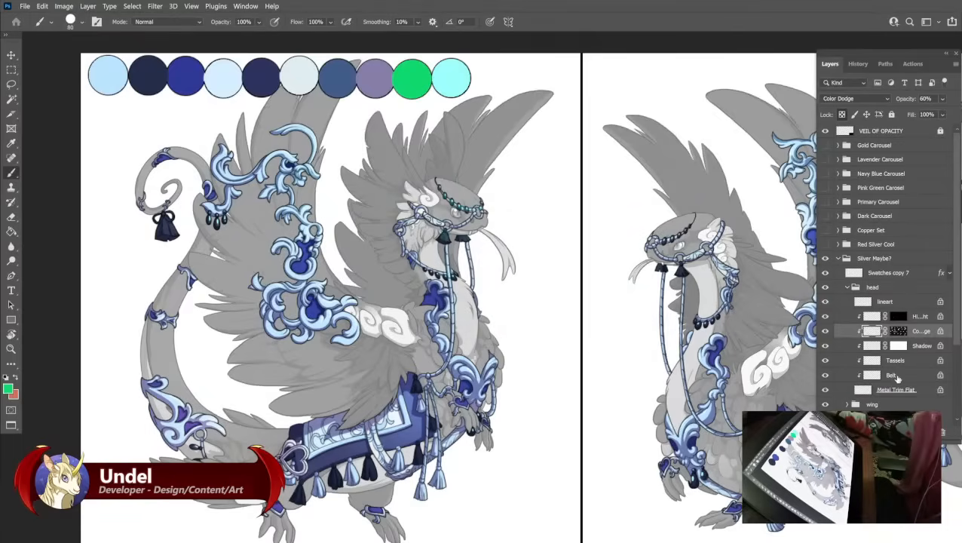
Fill the head group's Tassels layer with the dark navy sampled from the second swatch.
left_click(903, 364)
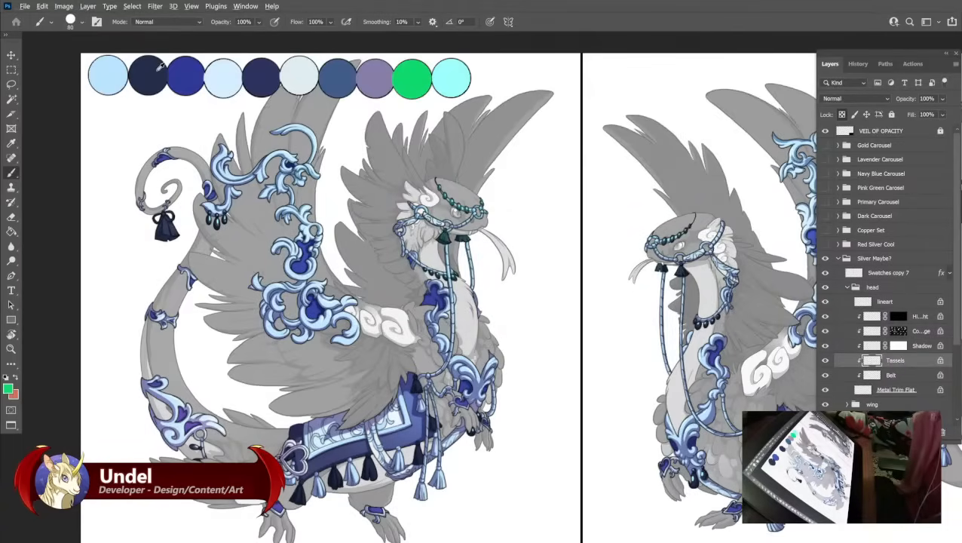
left_click(155, 71, "alt")
key("shift+BackSpace")
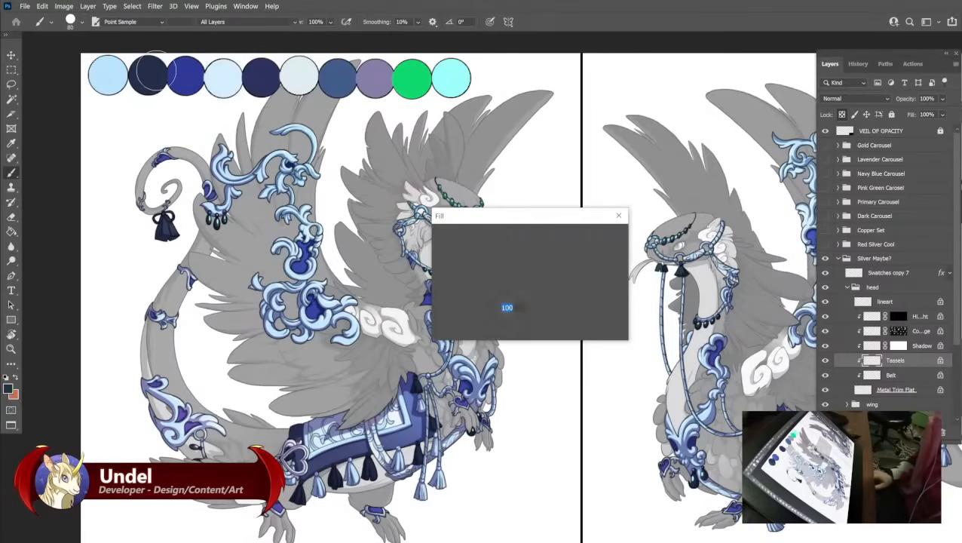
key("Return")
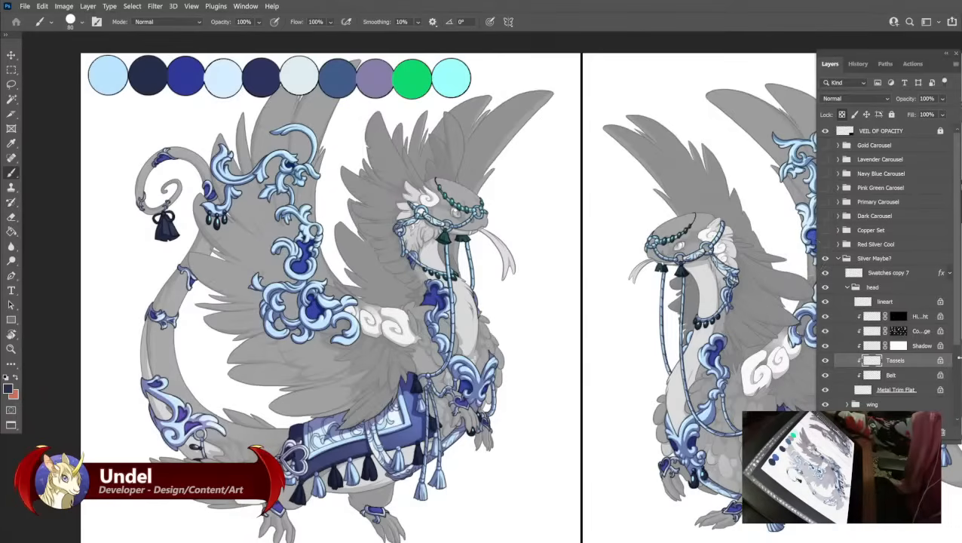
Swap the foreground and background colors and fill the head group's Color Dodge layer with orange.
left_click(916, 331)
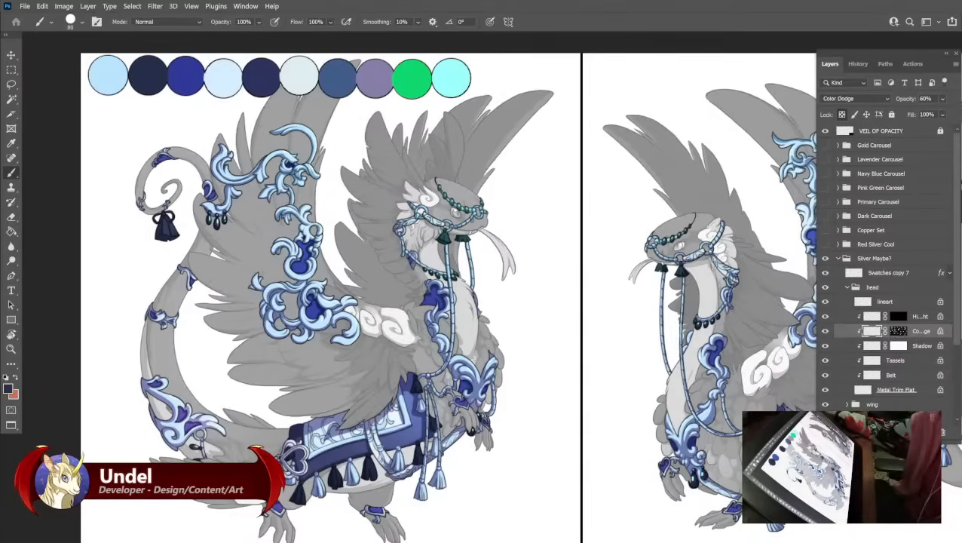
key("x")
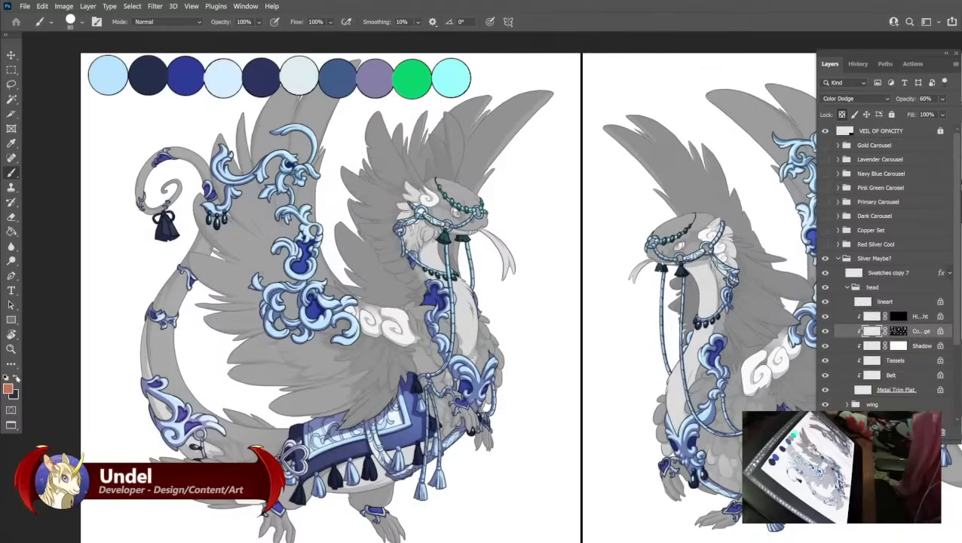
key("alt+BackSpace")
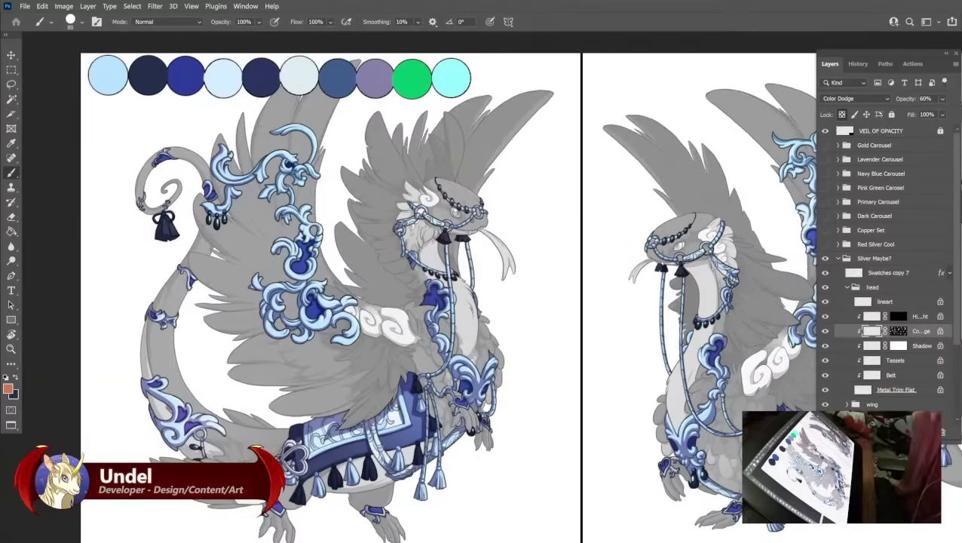
Collapse the head group and fill the wing group's Color Dodge layer with the orange foreground color.
left_click(846, 287)
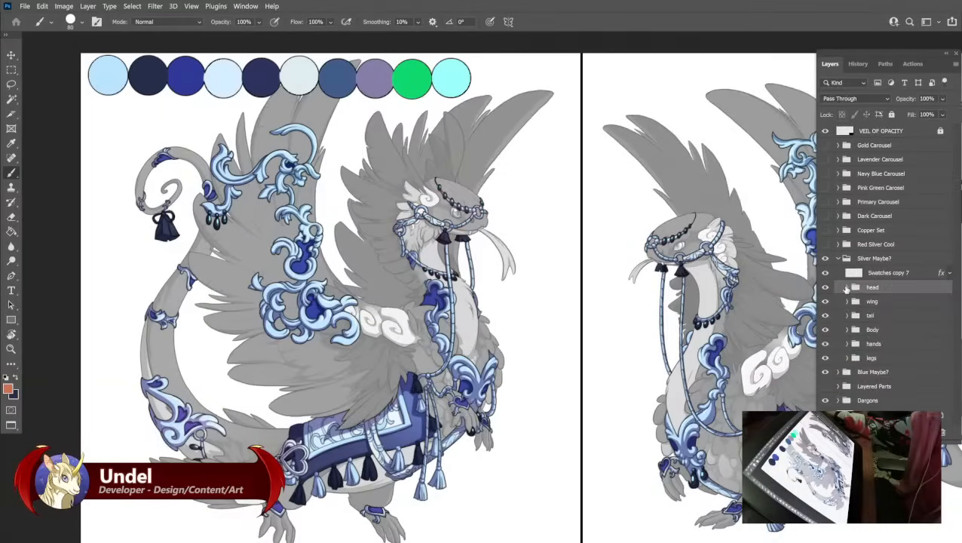
left_click(847, 301)
left_click(904, 345)
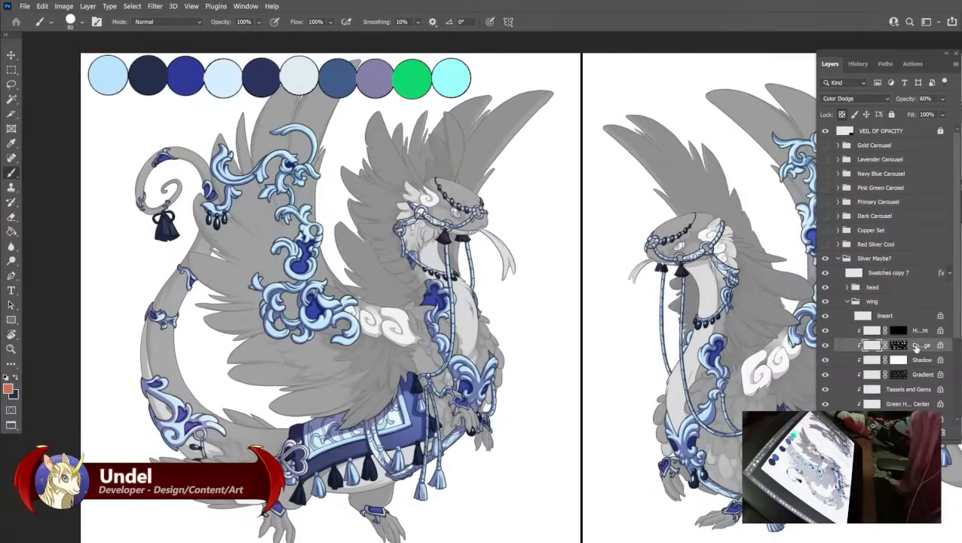
key("alt+BackSpace")
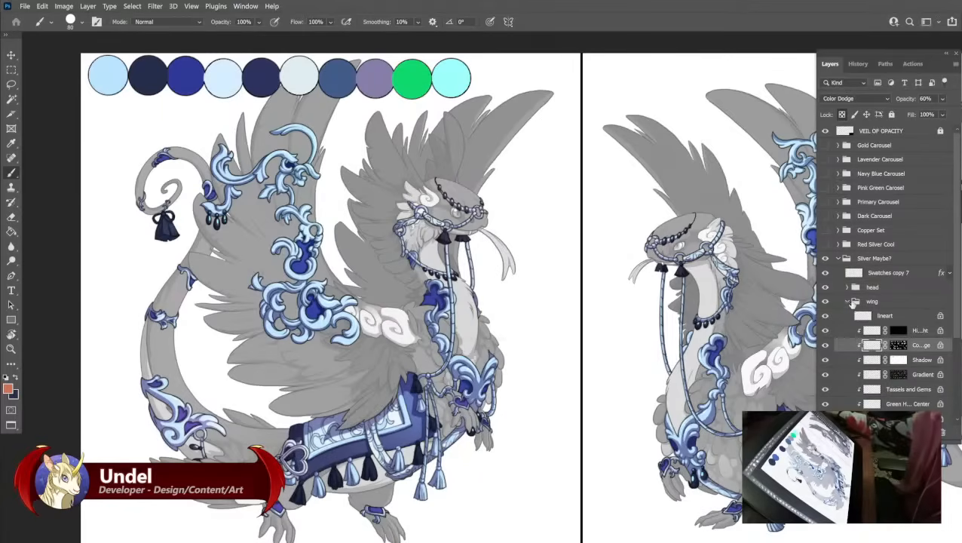
Collapse the wing group and recolor the green swatch on the Swatches copy 7 layer with the orange foreground color.
left_click(846, 301)
left_click(878, 275)
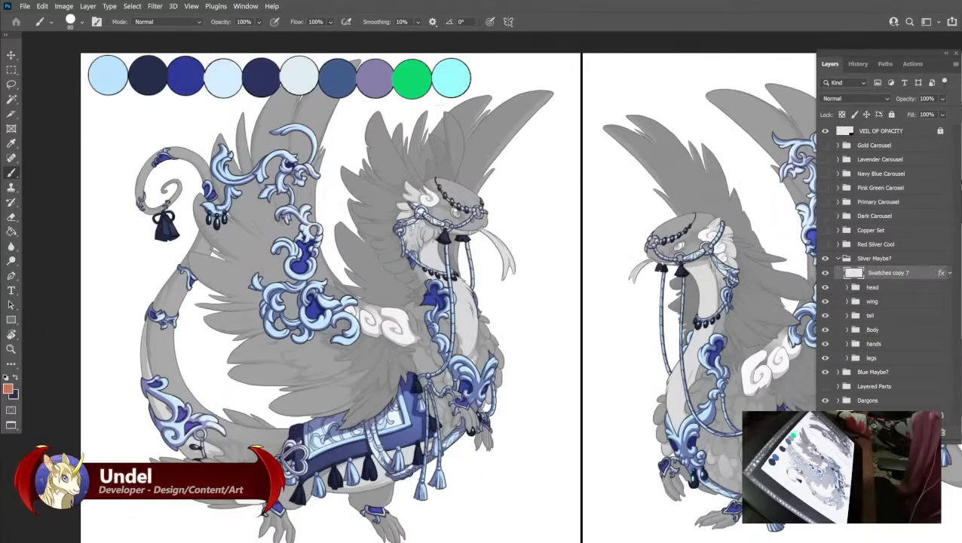
key("alt+BackSpace")
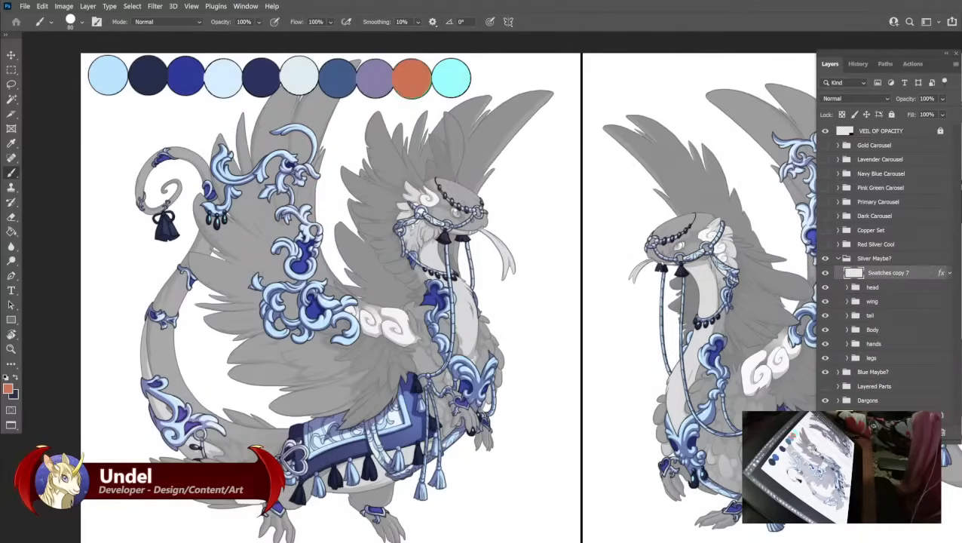
Refill the wing group's Color Dodge layer with the orange foreground color and collapse the wing group.
left_click(847, 316)
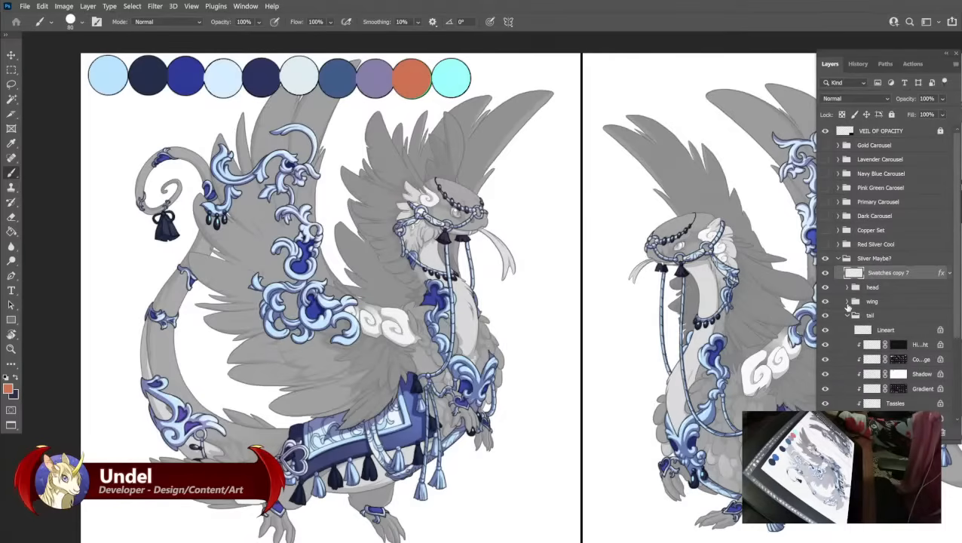
left_click(847, 302)
left_click(914, 344)
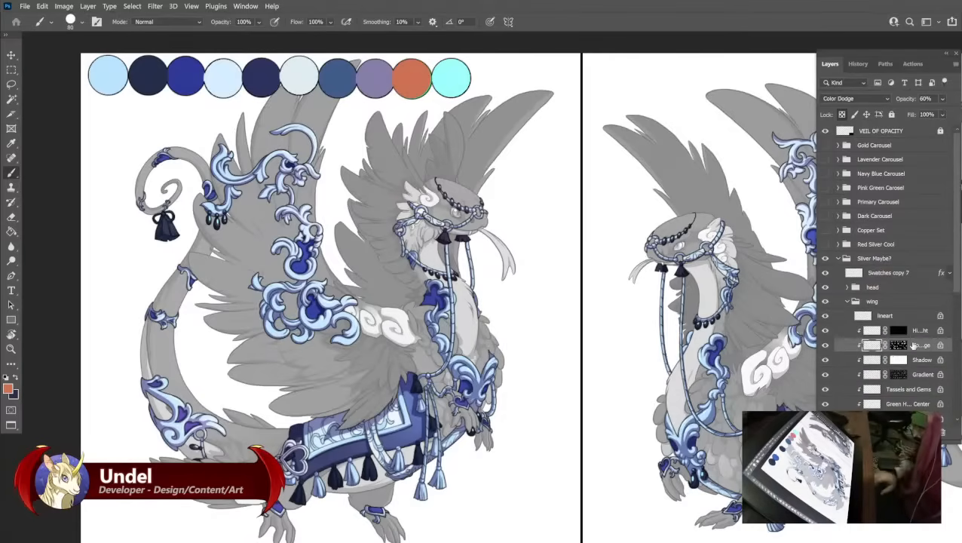
key("alt")
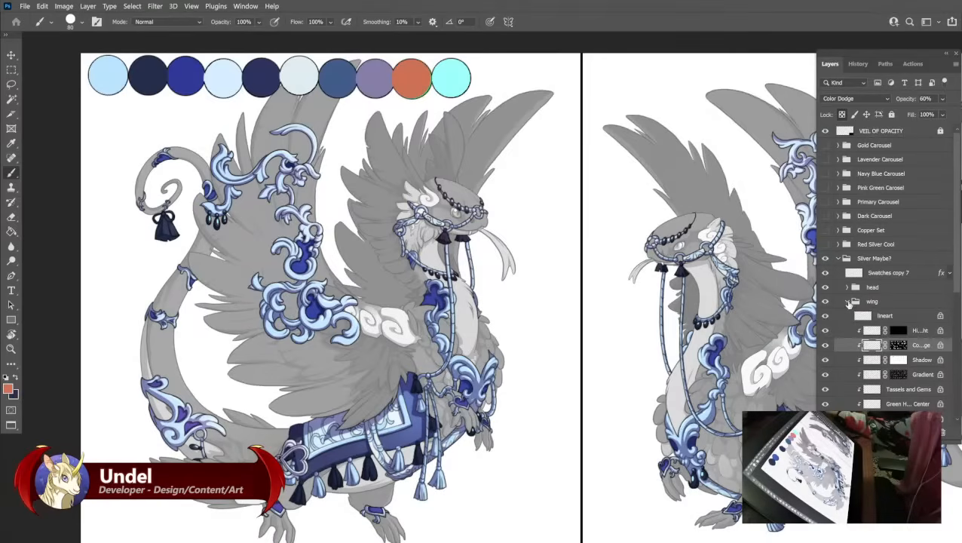
left_click(847, 302)
Fill the tail group's Color Dodge layer with the orange foreground color and collapse the tail group.
left_click(912, 360)
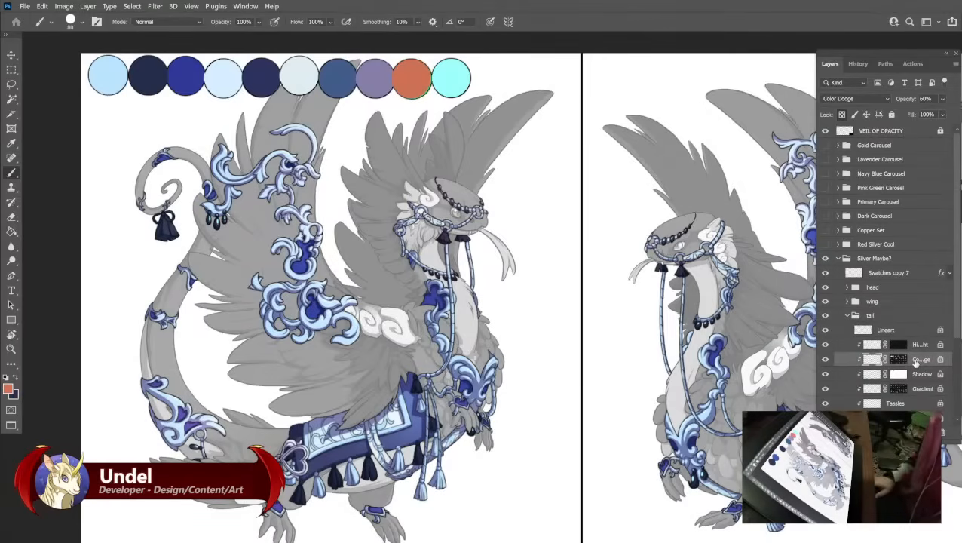
key("alt")
key("Return")
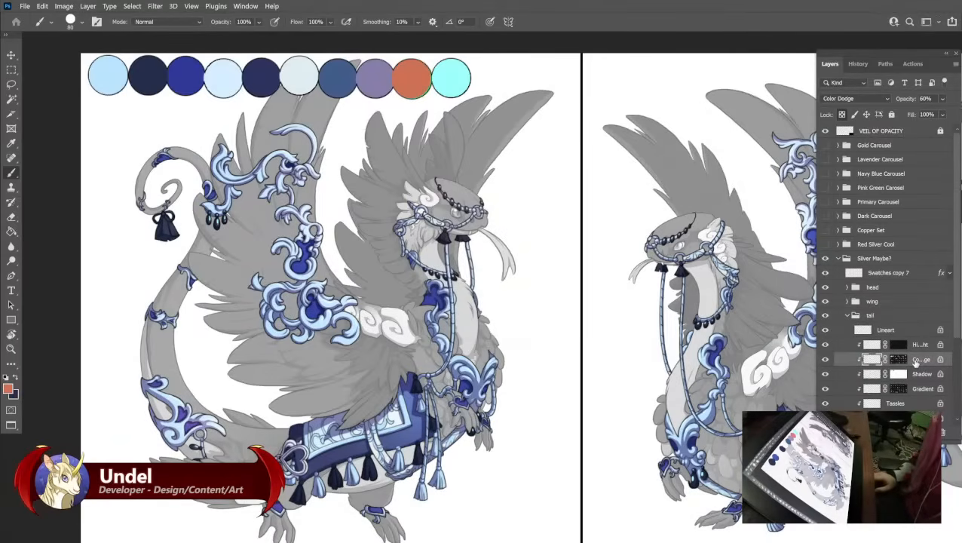
left_click(847, 316)
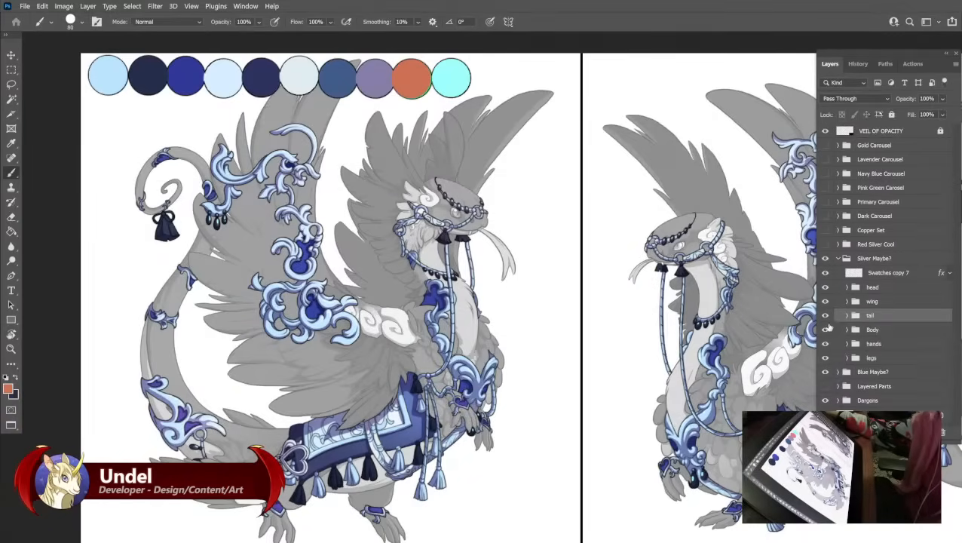
Compare the Silver Maybe? recolor across the dragons with the Blue Maybe?, Red Silver Cool and Navy Blue Carousel versions by toggling group visibility.
key("ctrl+minus")
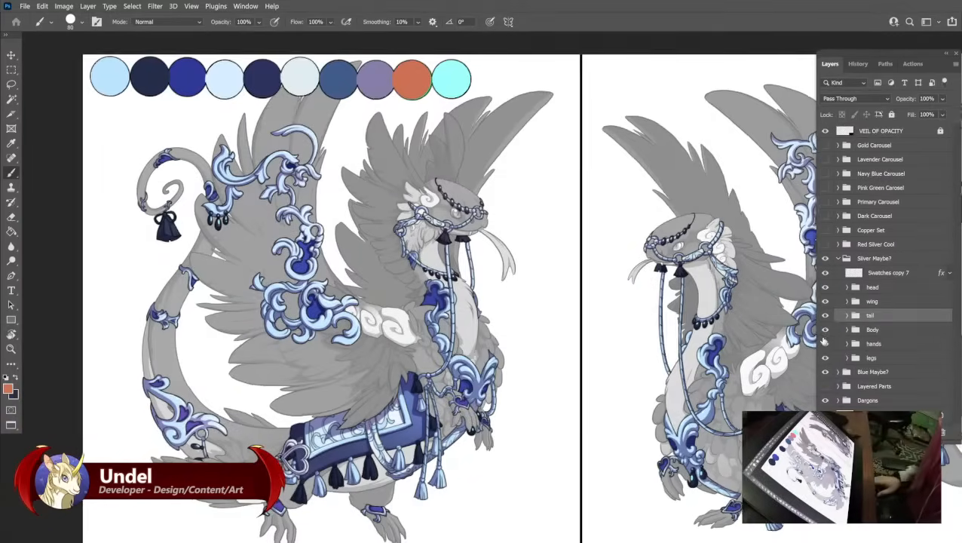
key("ctrl+minus")
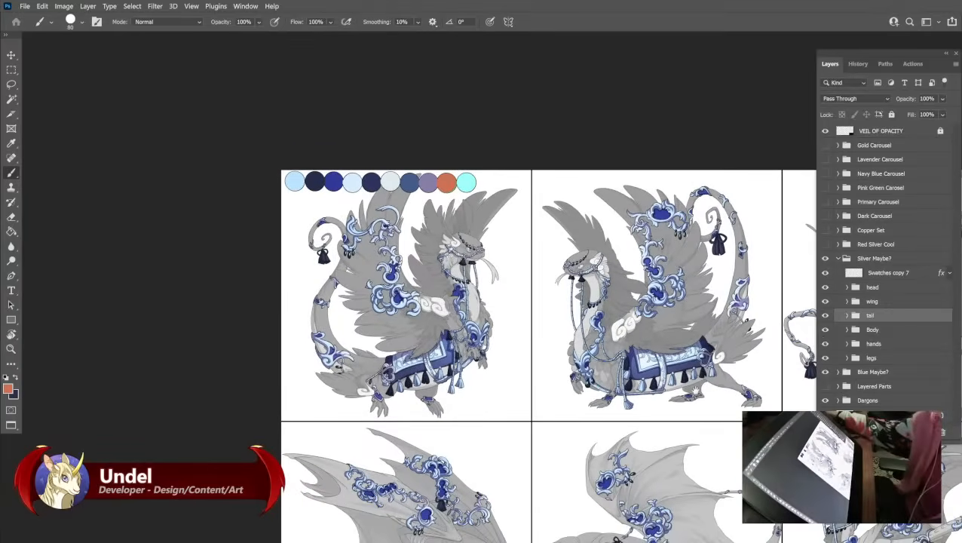
left_click_drag(695, 390, 146, 197)
left_click_drag(455, 288, 728, 435)
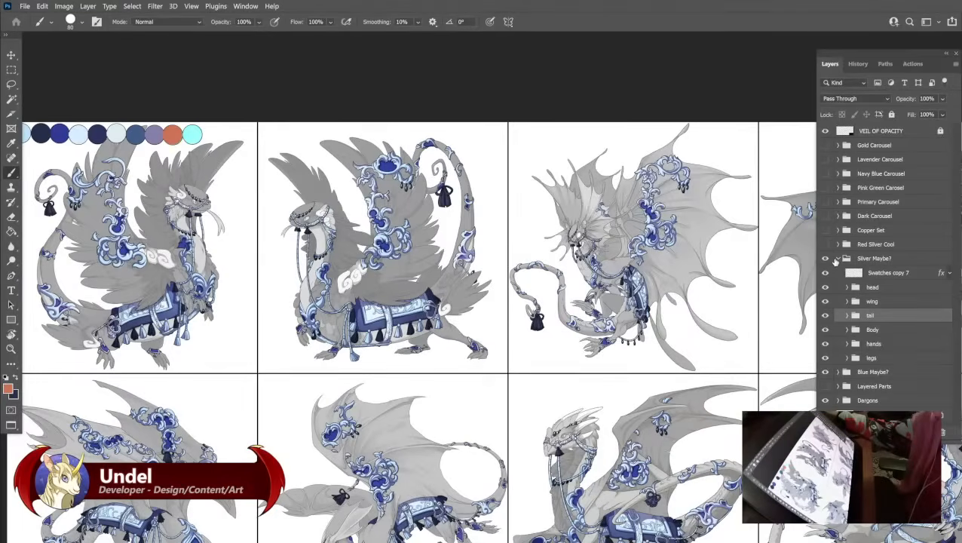
left_click(836, 259)
left_click(825, 259)
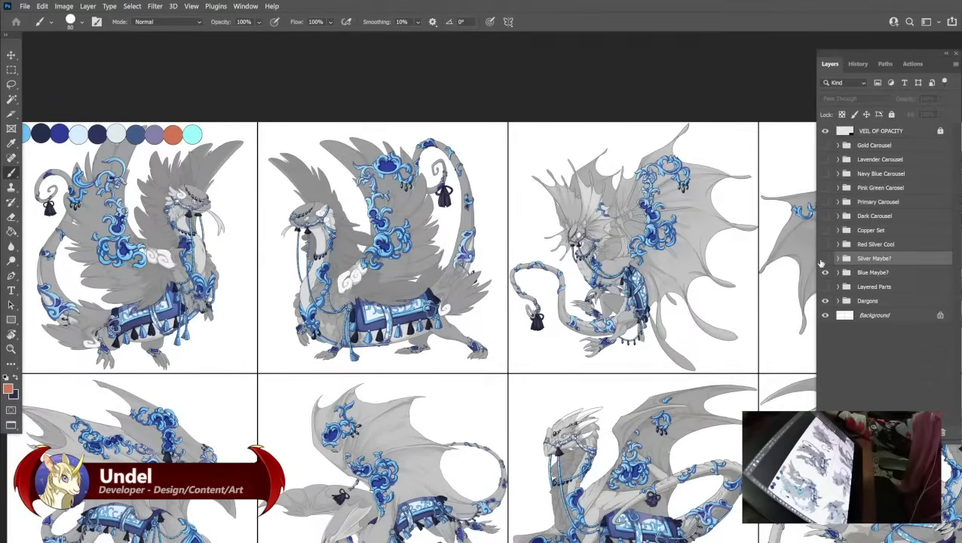
left_click(823, 244)
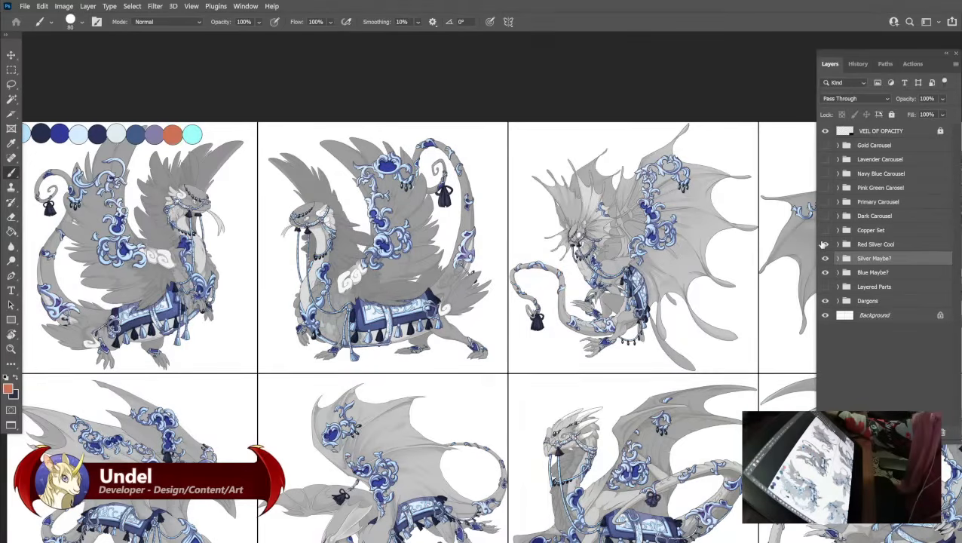
left_click(824, 244)
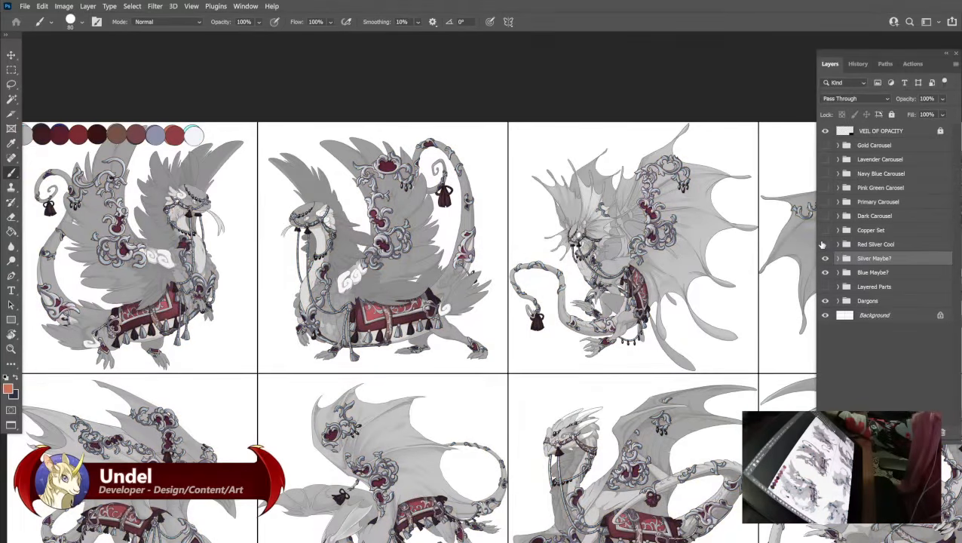
left_click(824, 244)
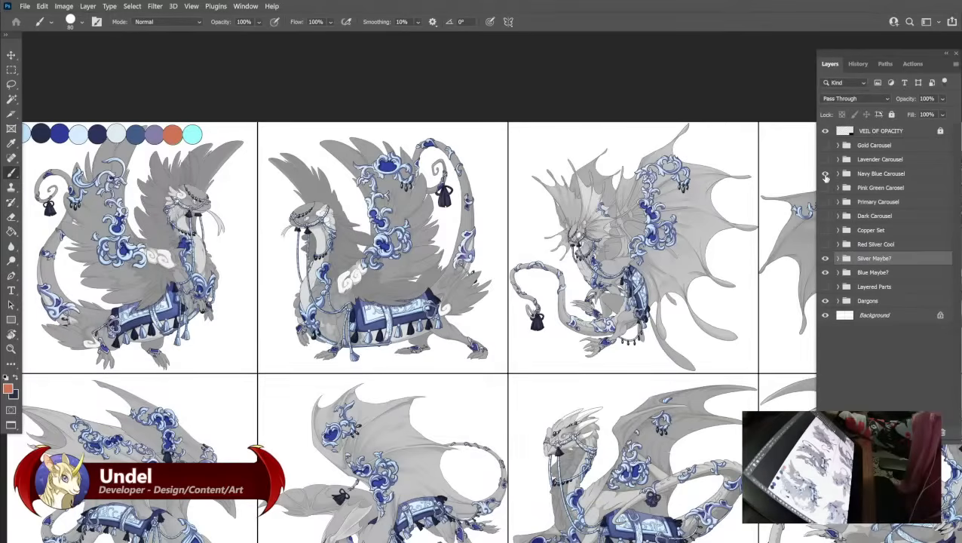
left_click(825, 175)
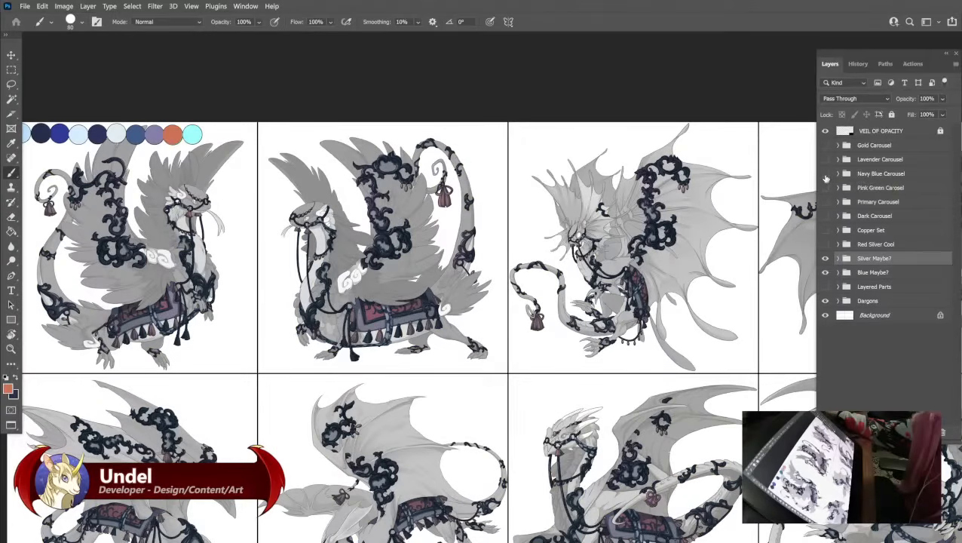
left_click(824, 174)
Compare the Blue Maybe? recolor with Silver Maybe? by toggling the silver group's visibility, leaving it hidden.
left_click(865, 273)
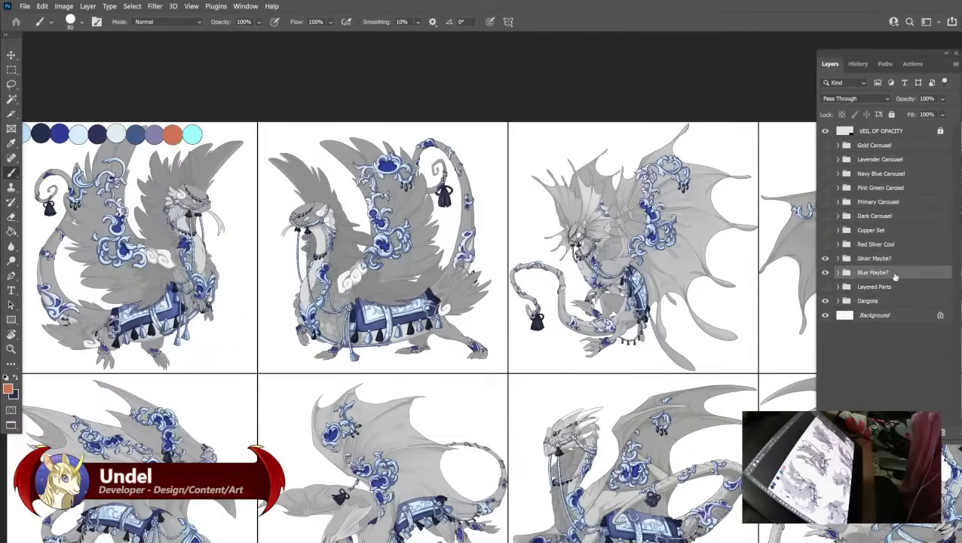
left_click(823, 258)
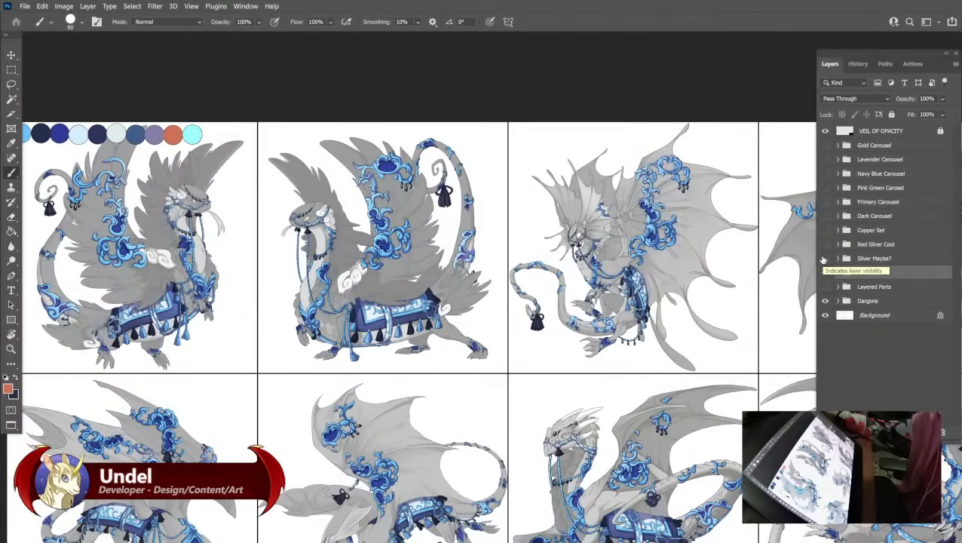
left_click(823, 260)
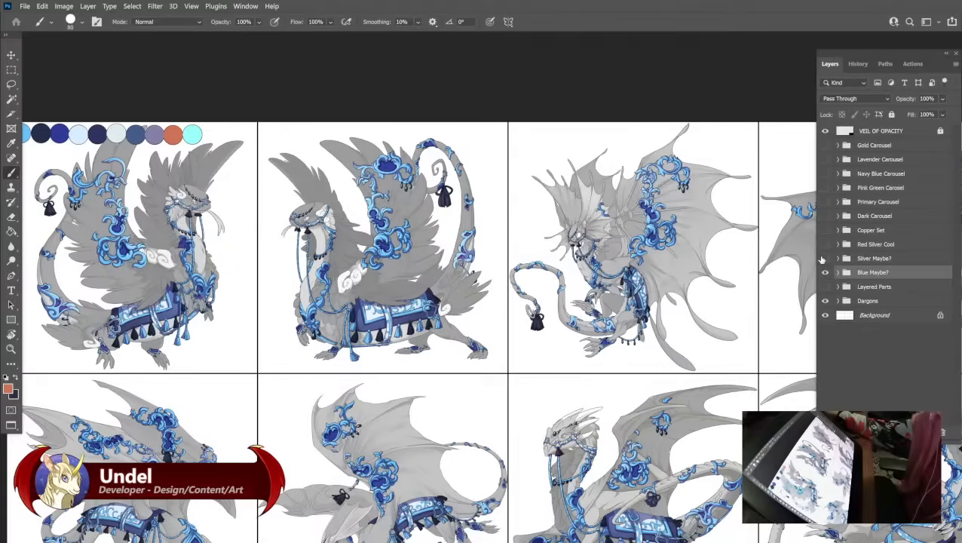
left_click(823, 258)
left_click_drag(456, 287, 614, 292)
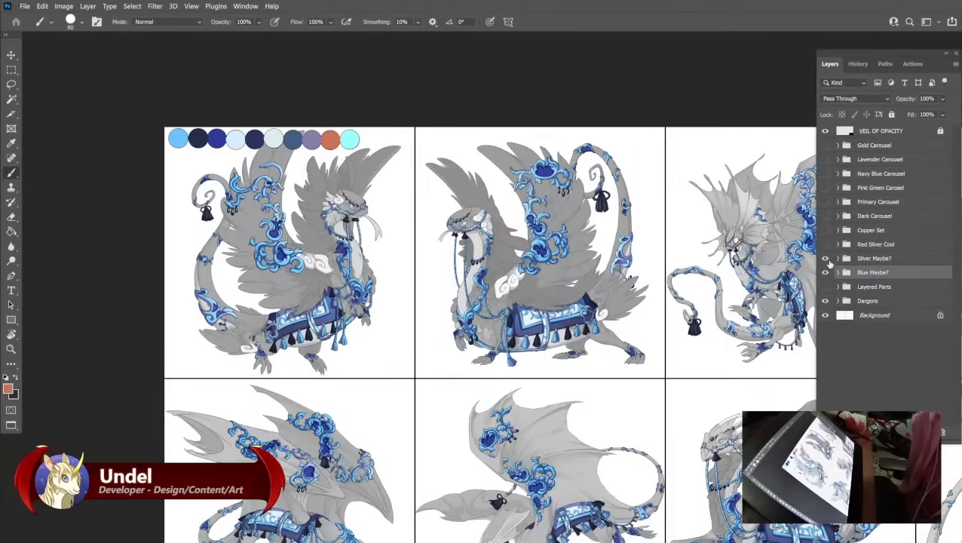
left_click(827, 260)
left_click(828, 261)
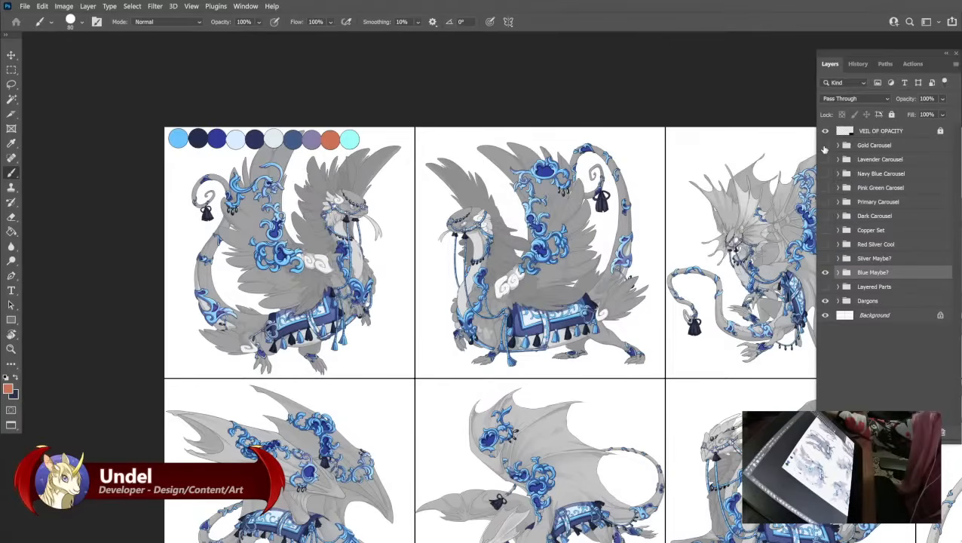
Show all the recolor groups and hide them one by one from Gold Carousel to Silver Maybe? to review each colorway.
left_click_drag(824, 149, 825, 176)
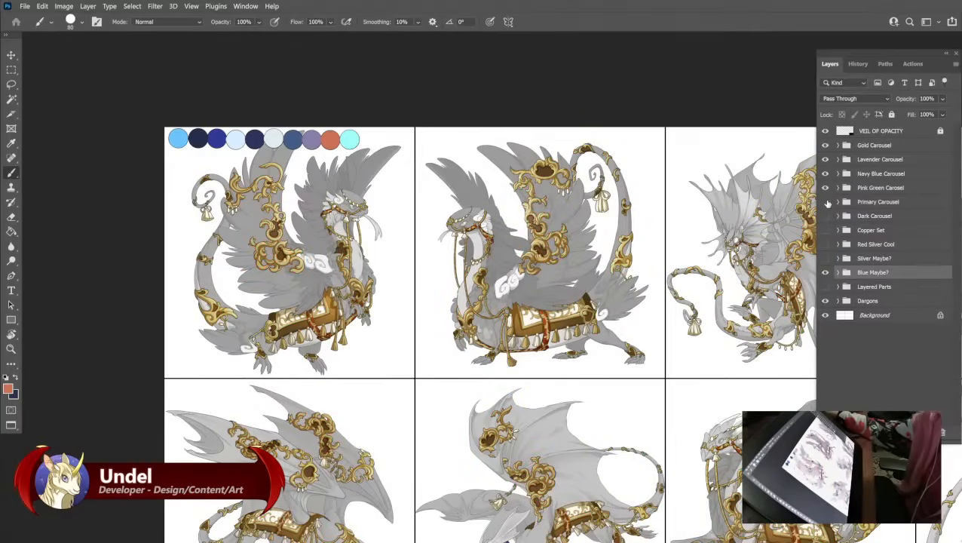
left_click_drag(825, 217, 827, 254)
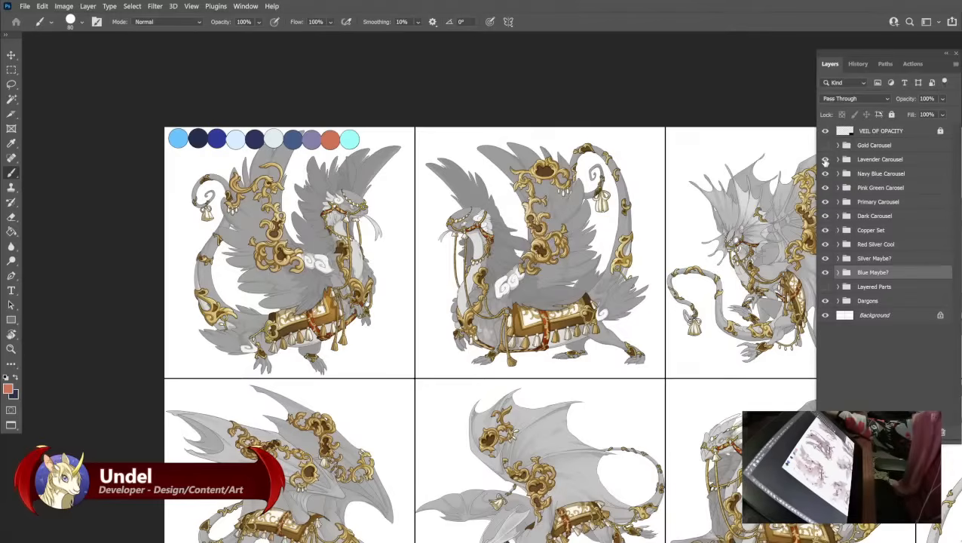
left_click(825, 160)
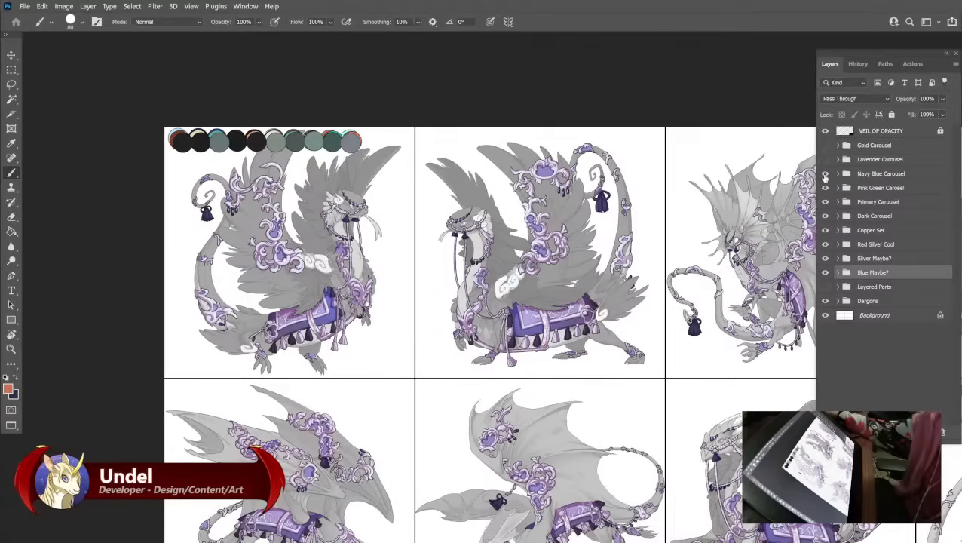
left_click(825, 173)
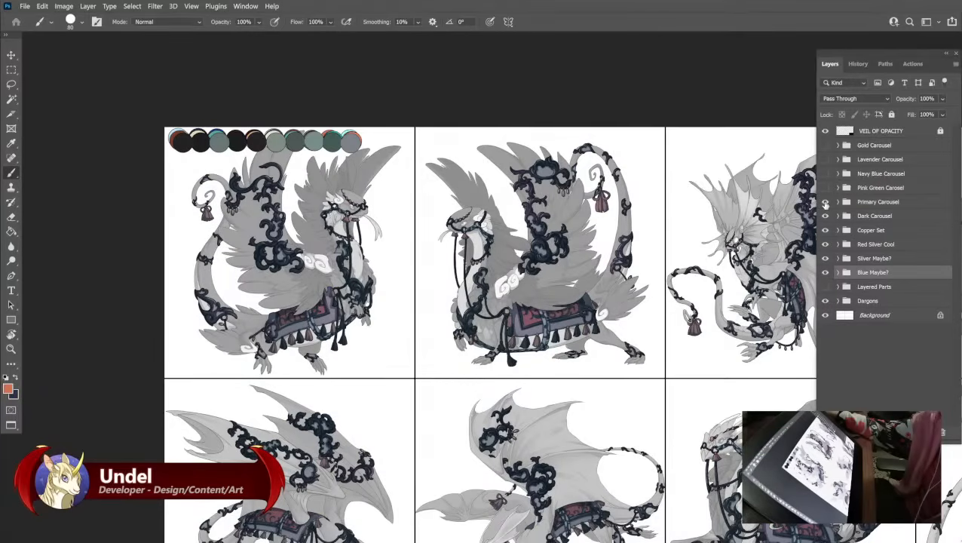
left_click(825, 202)
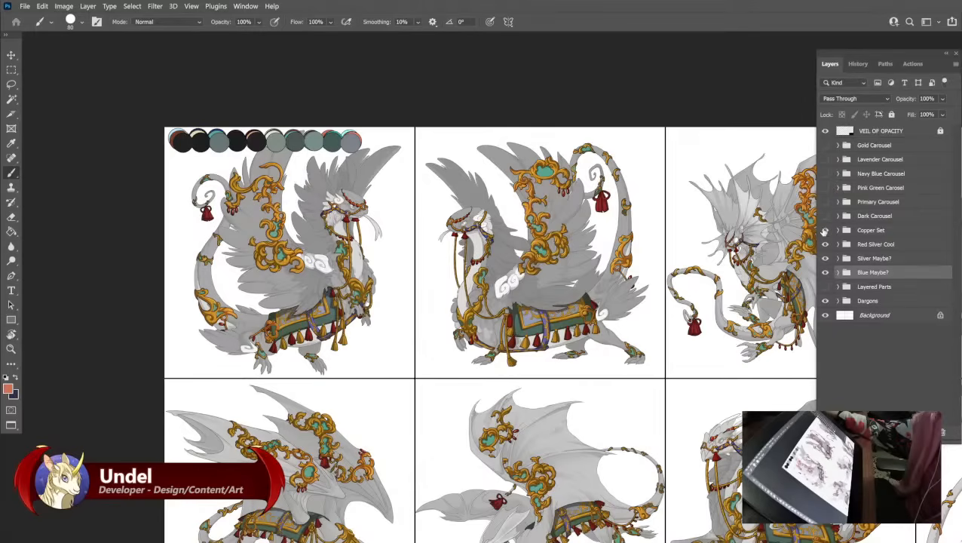
left_click(824, 231)
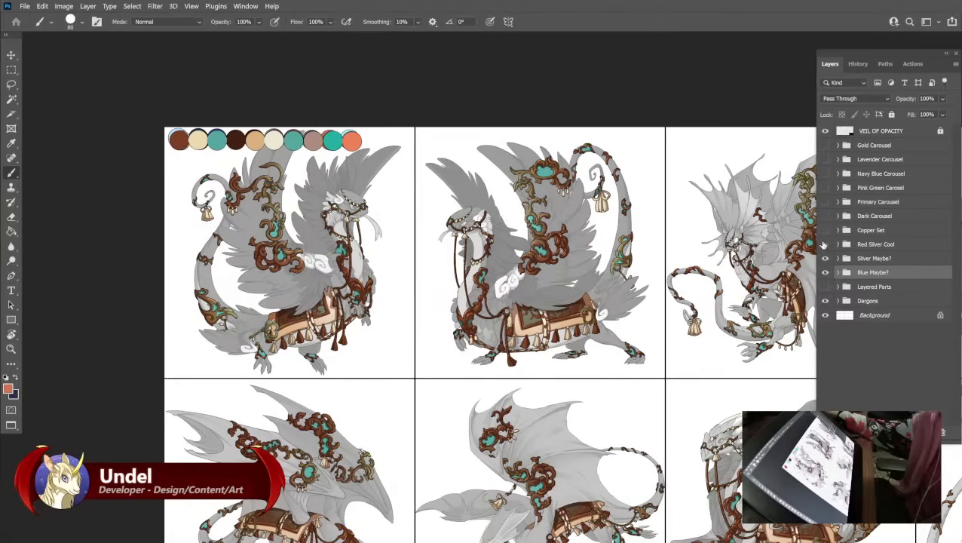
left_click(824, 258)
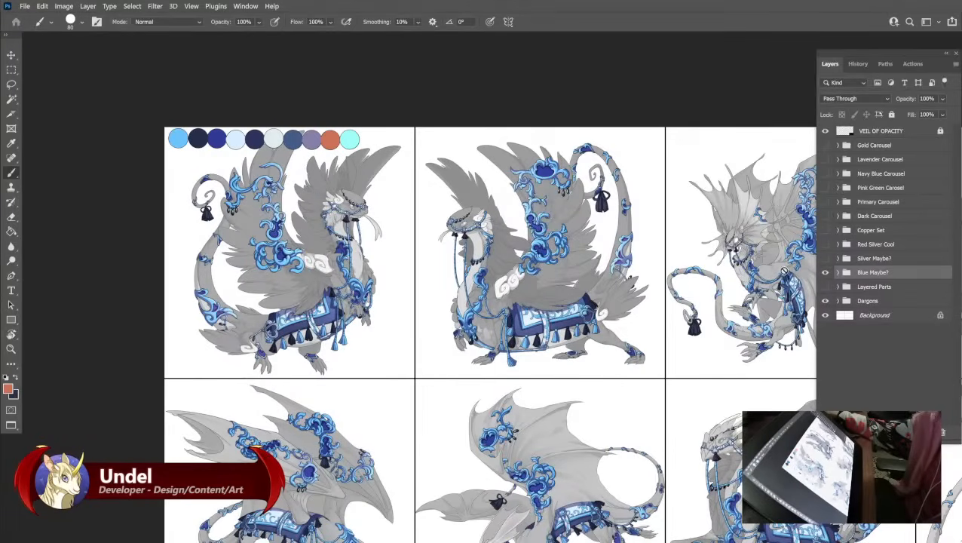
Check the Silver Maybe? group once more against Blue Maybe? and delete the Silver Maybe? group.
left_click(871, 258)
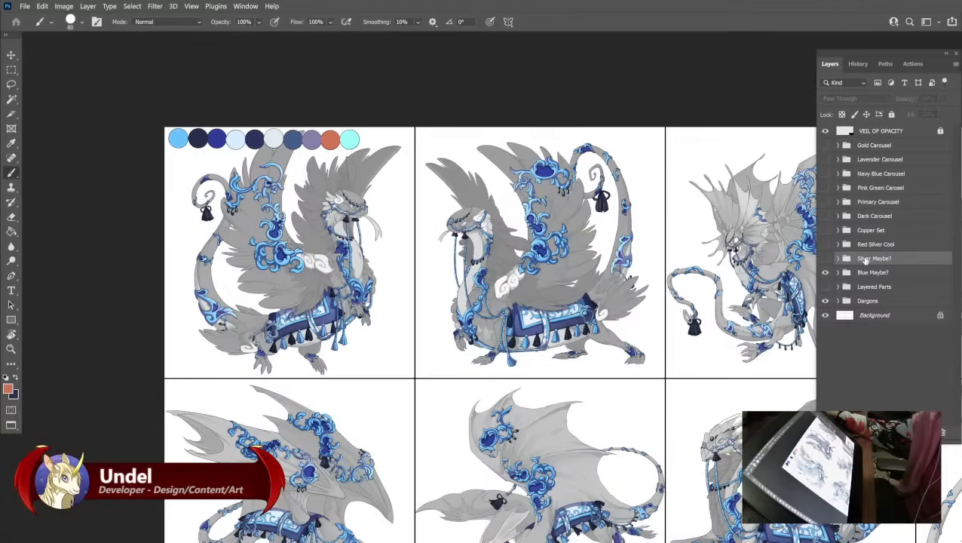
left_click(825, 259)
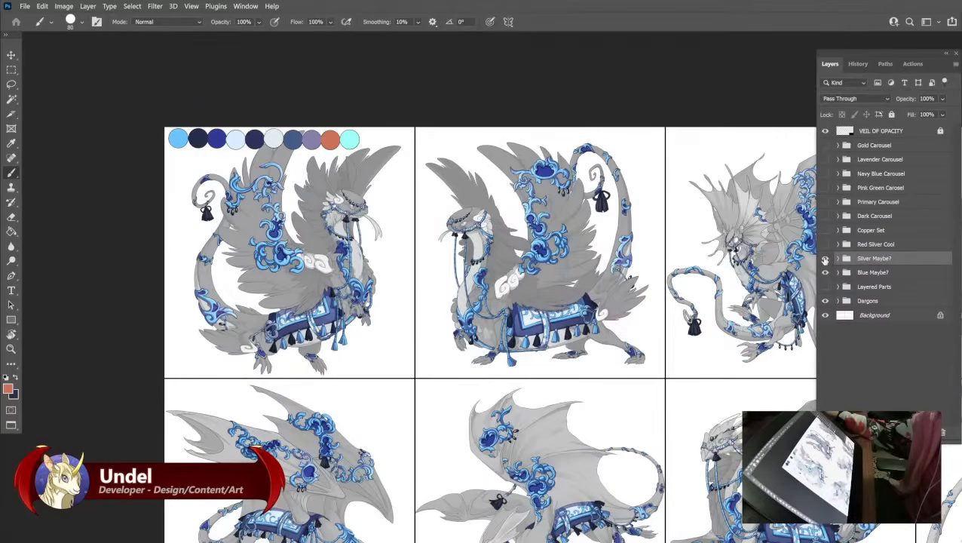
left_click(824, 259)
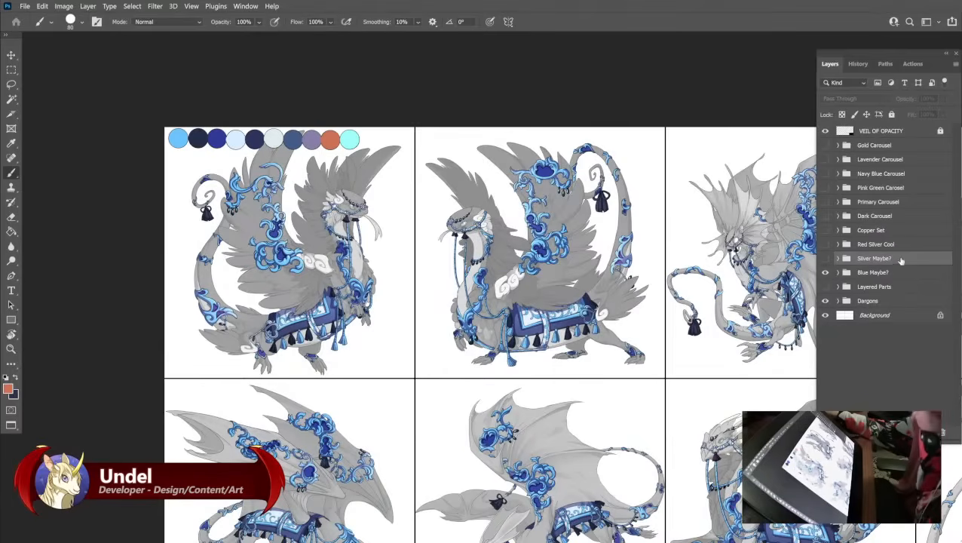
left_click_drag(895, 260, 942, 432)
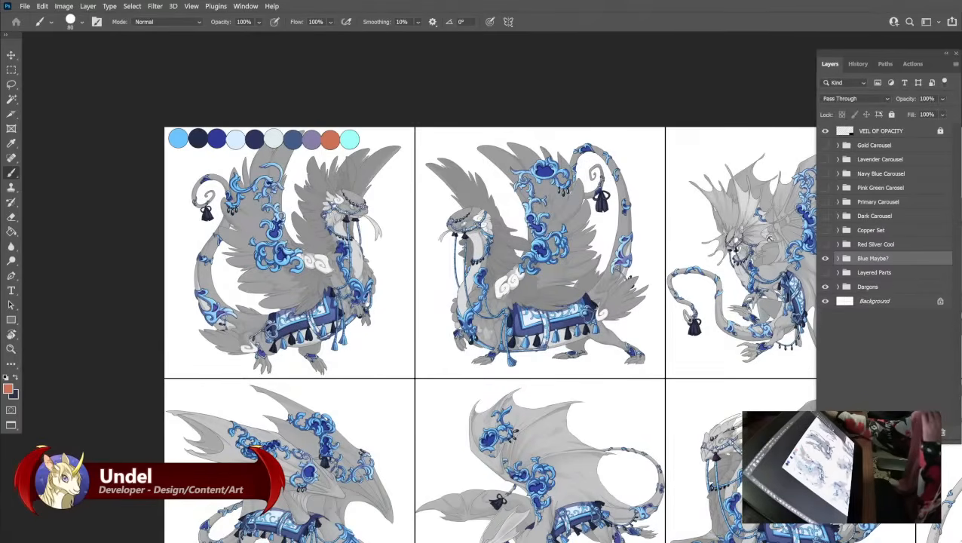
Save the document and select the Layered Parts group.
left_click(25, 6)
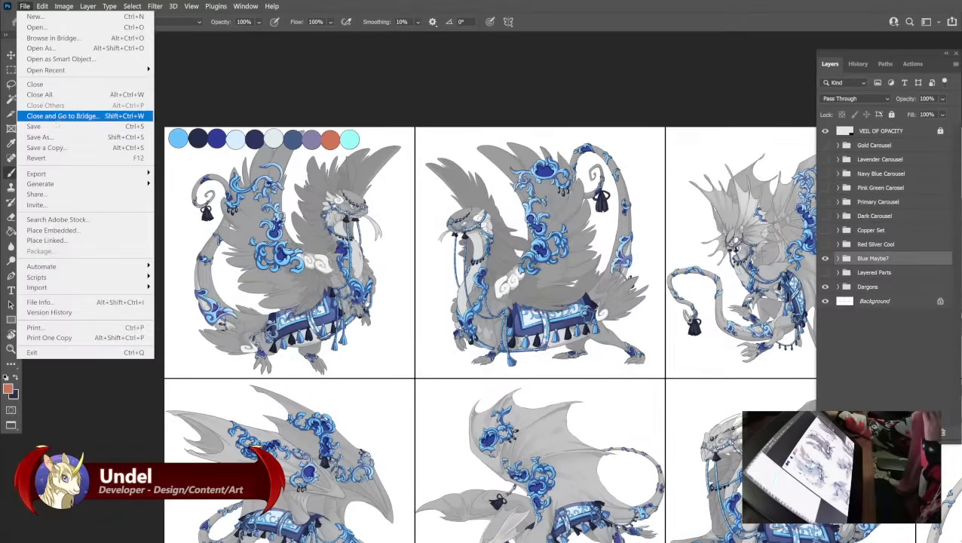
left_click(64, 120)
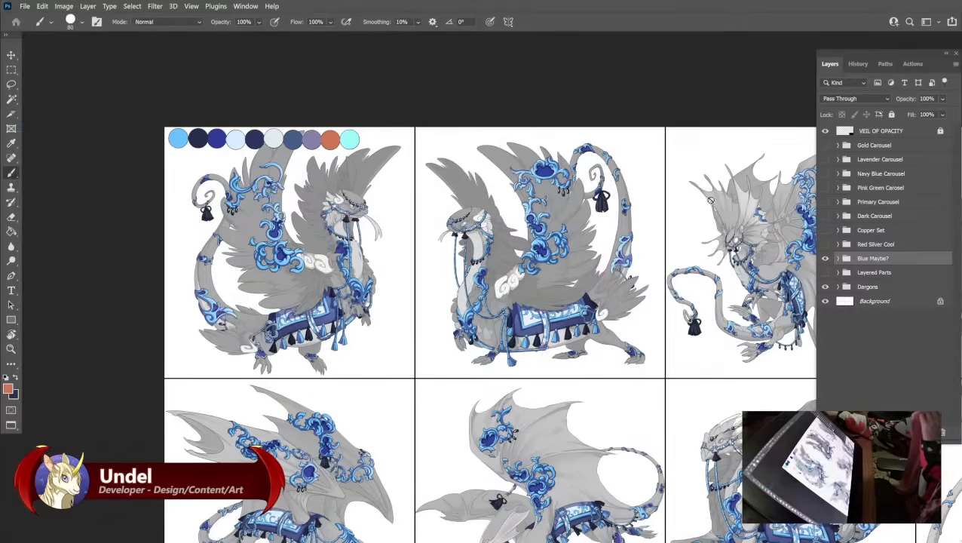
left_click(865, 273)
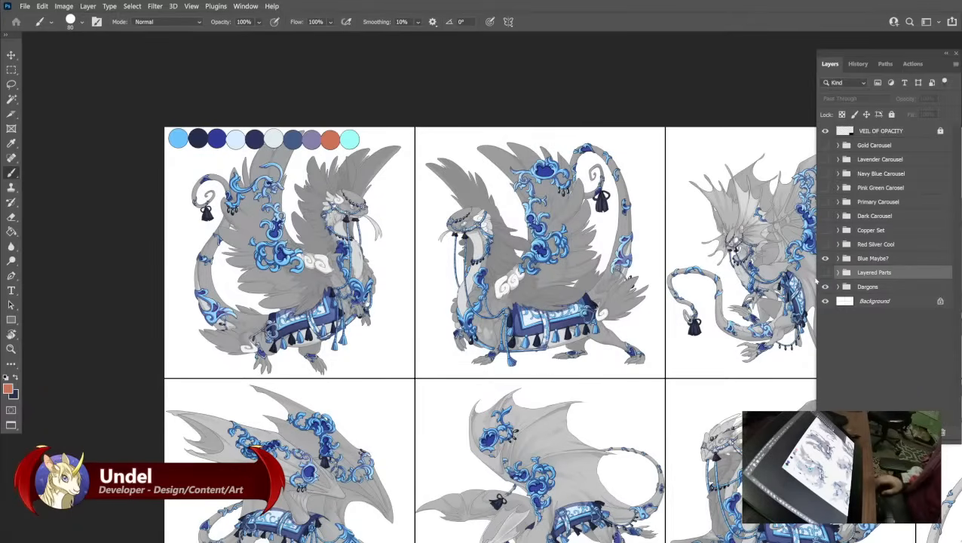
Duplicate the Layered Parts group and rename the Blue Maybe? group to Blue and Blue.
key("ctrl+j")
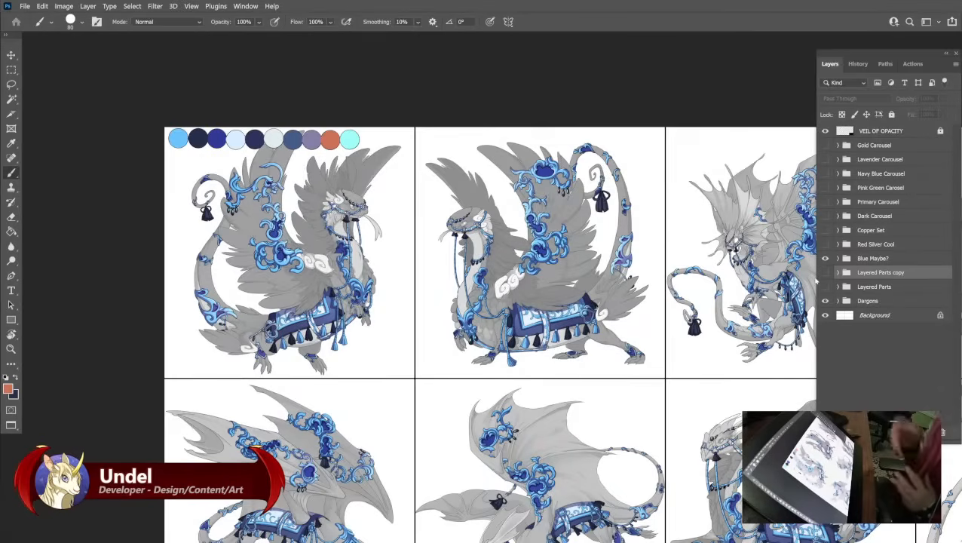
double_click(866, 258)
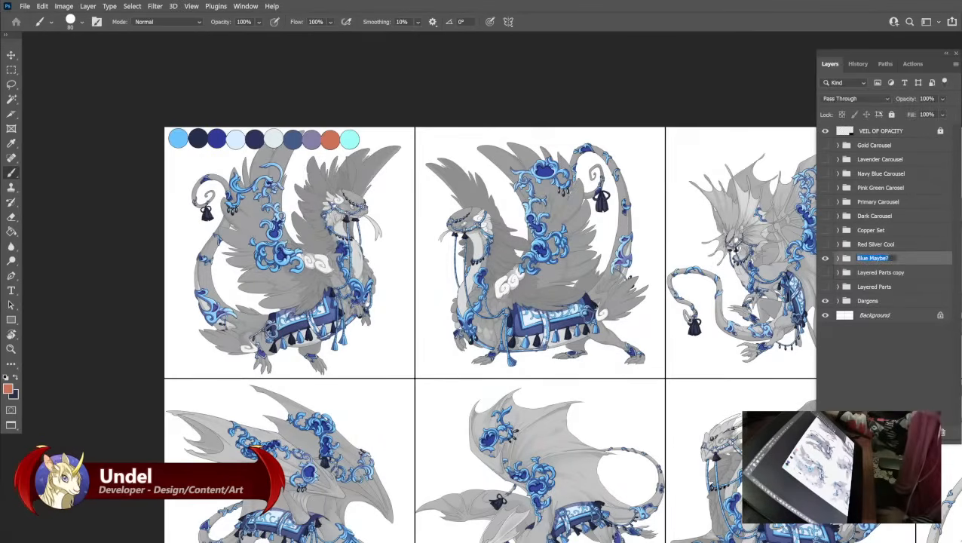
type("Blue an")
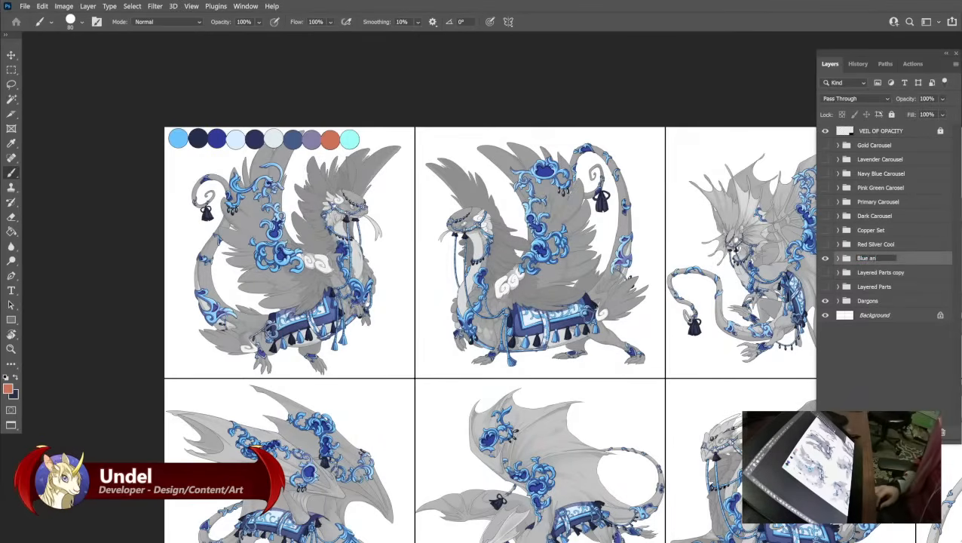
type("d Blue")
key("Return")
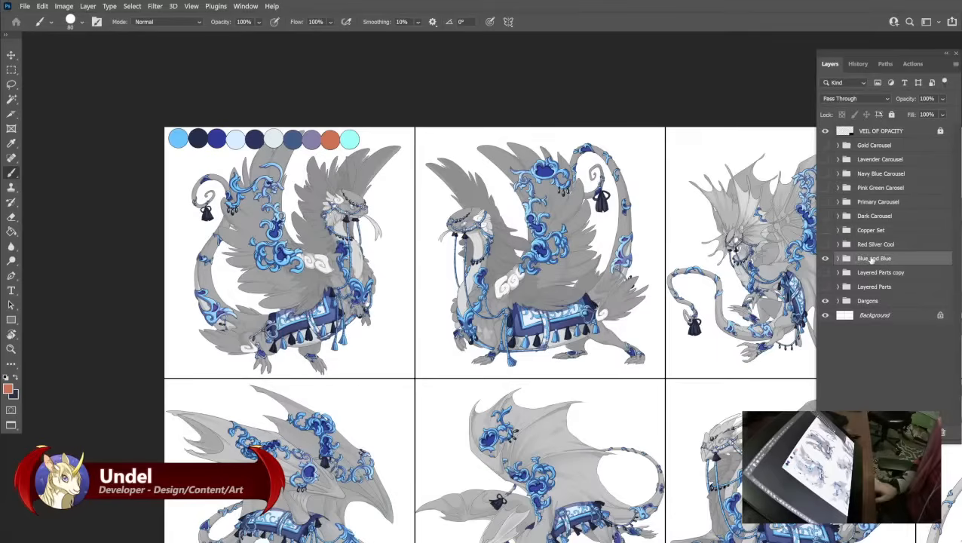
Hide the Blue and Blue group and show the Layered Parts copy group.
left_click(825, 259)
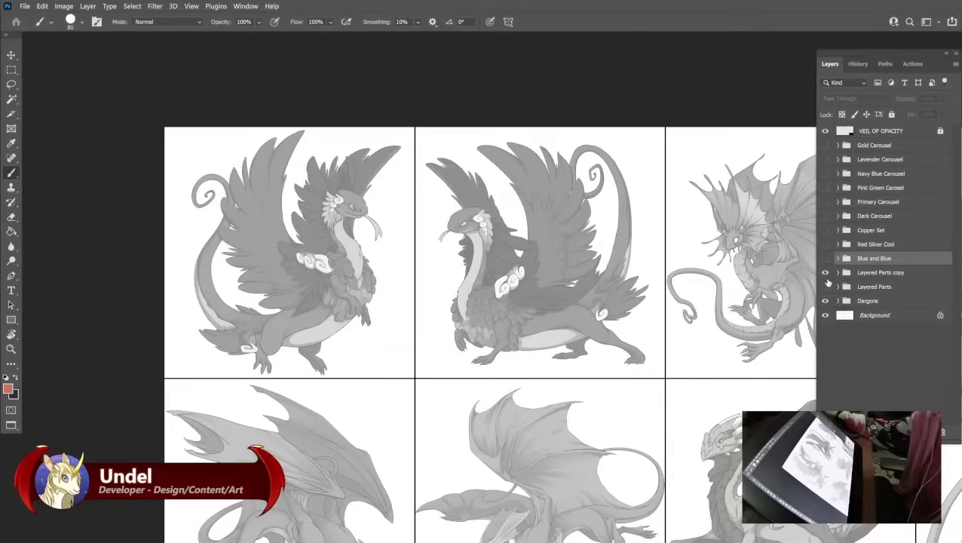
left_click(825, 273)
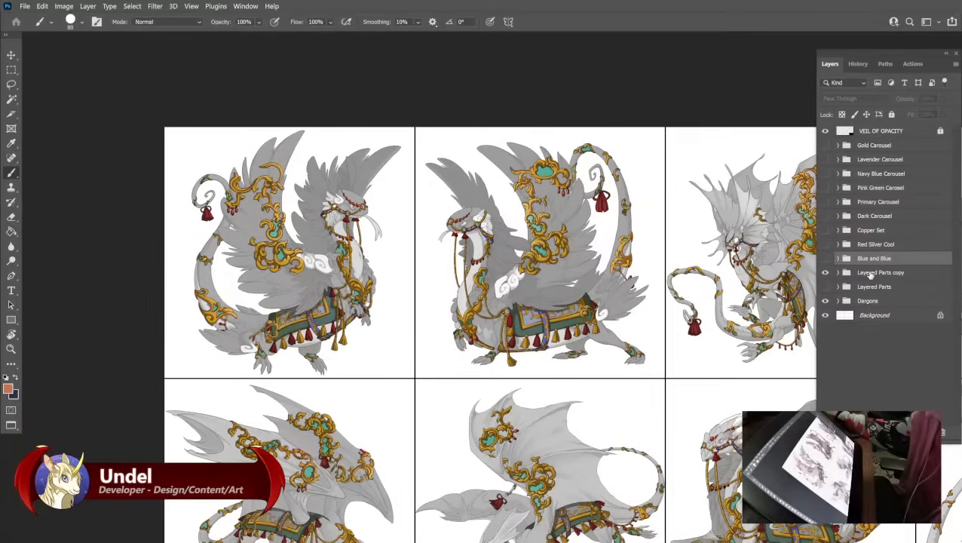
double_click(870, 274)
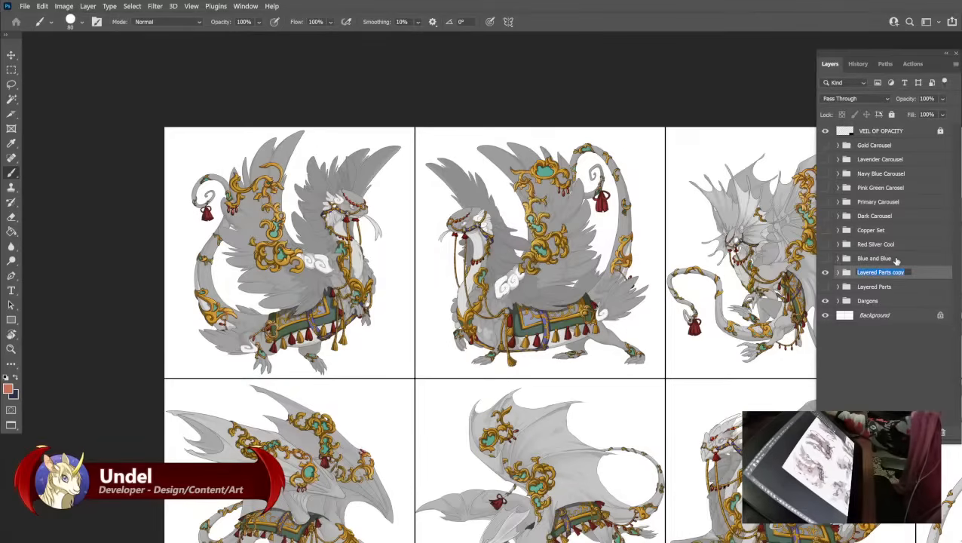
left_click(888, 258)
Show all the recolor groups from Blue and Blue to Gold Carousel and toggle the uppermost ones to compare their colorways.
left_click(824, 144)
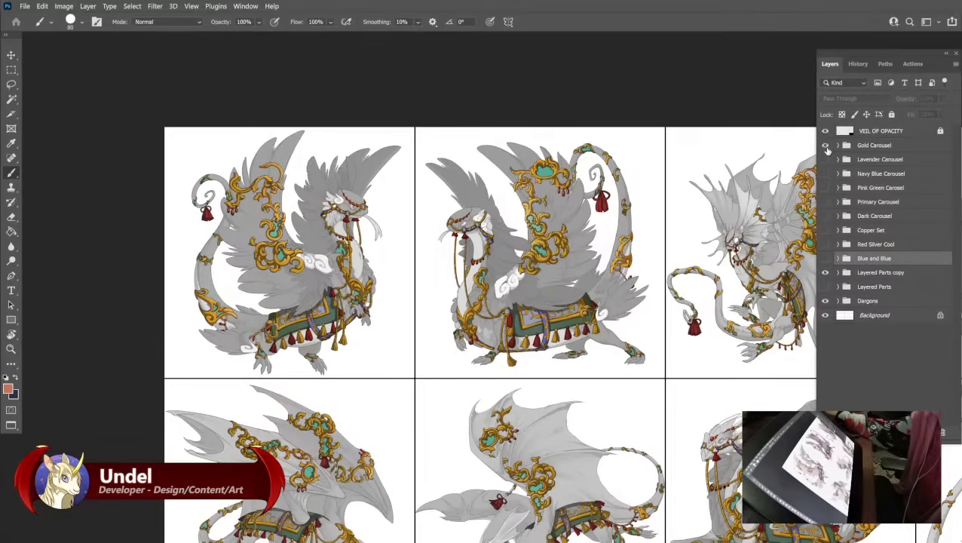
left_click_drag(825, 258, 825, 147)
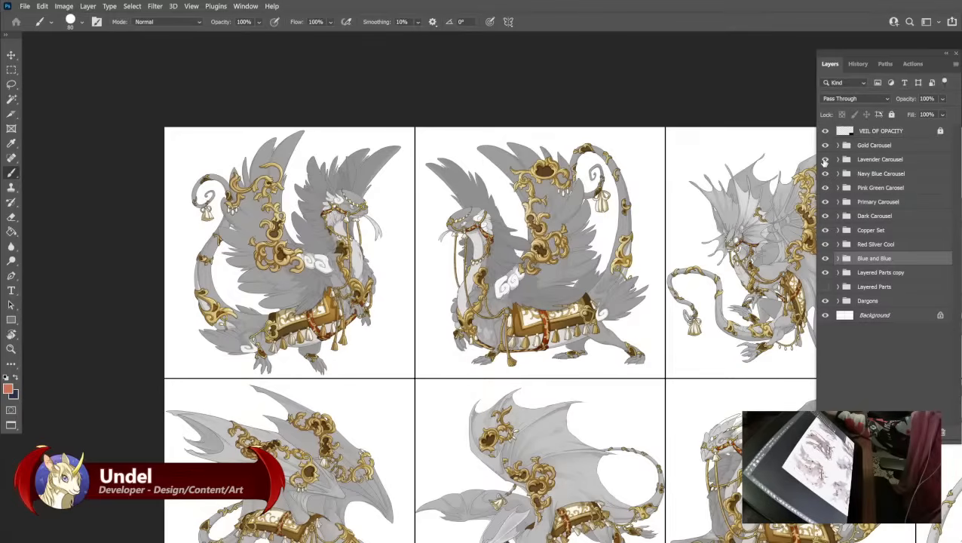
left_click(825, 159)
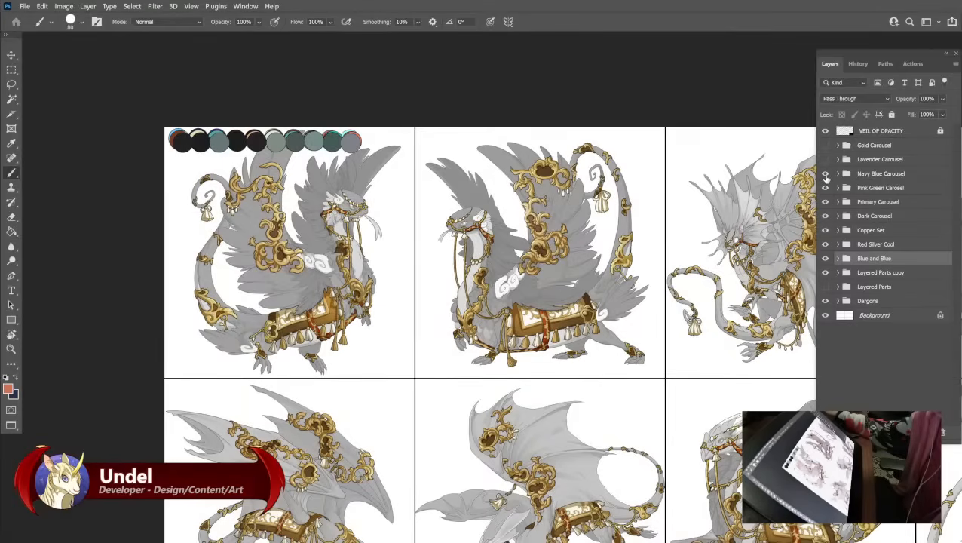
left_click(824, 175)
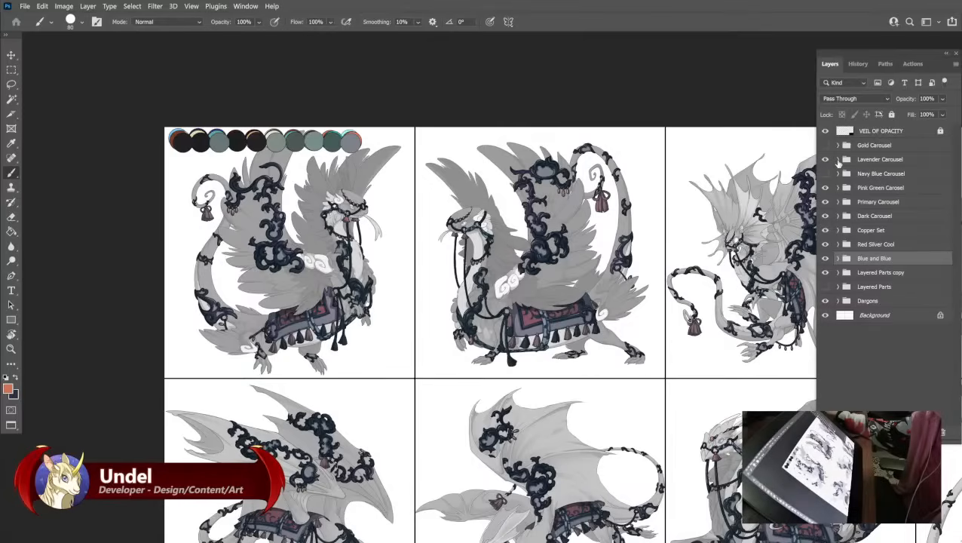
left_click(838, 160)
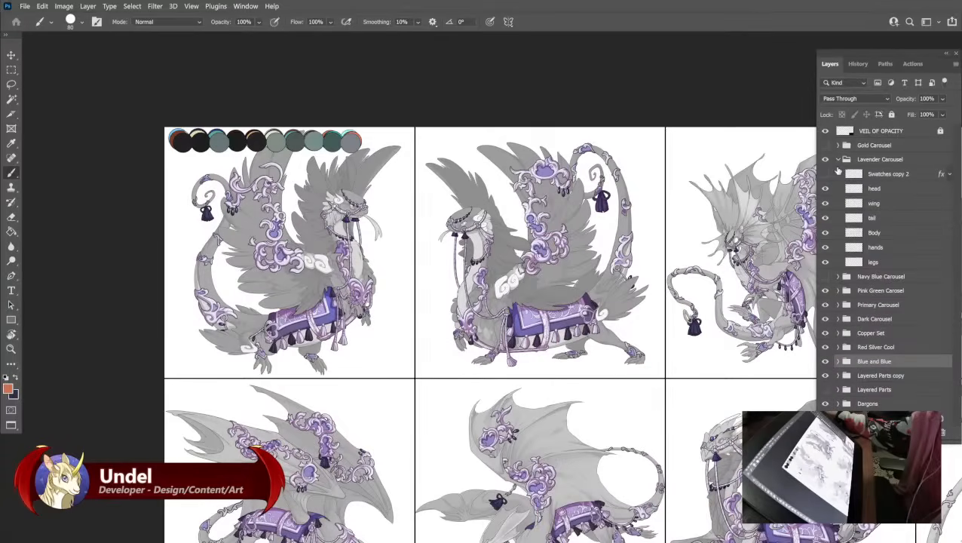
left_click(839, 160)
left_click(839, 160)
left_click(839, 160)
left_click(839, 160)
left_click(838, 160)
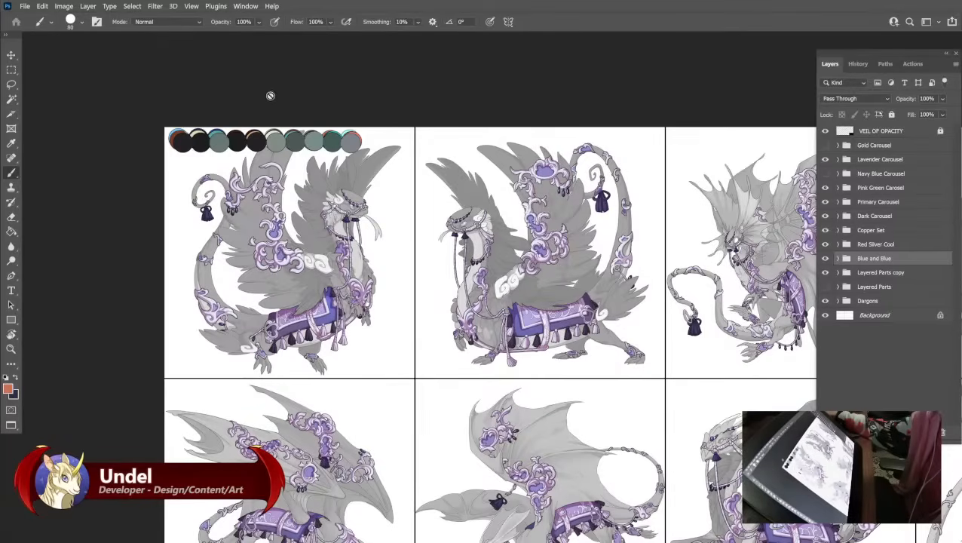
Hide the recolor groups from Pink Green Carousel to Blue and Blue one by one, and show Copper Set for review.
left_click(825, 187)
left_click(825, 215)
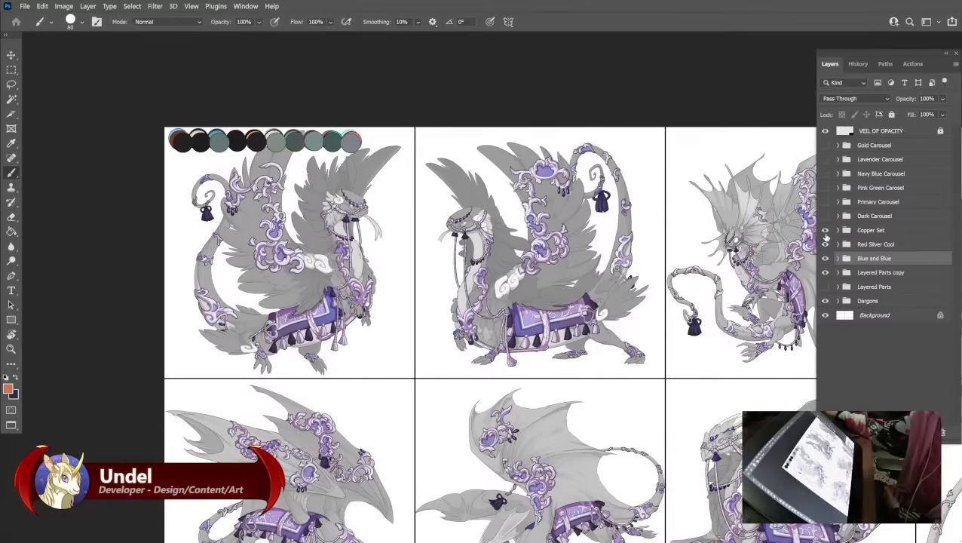
left_click_drag(825, 232, 824, 264)
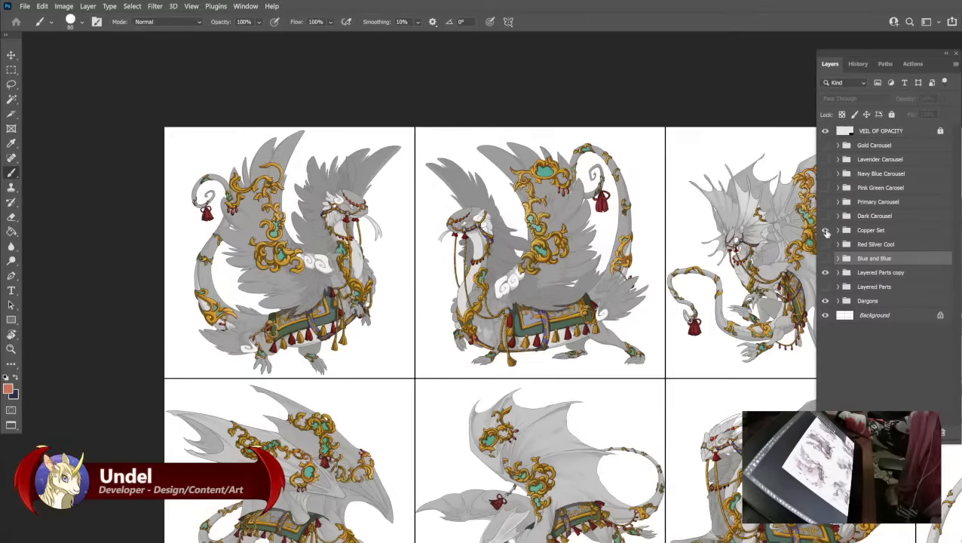
left_click(825, 230)
left_click(824, 145)
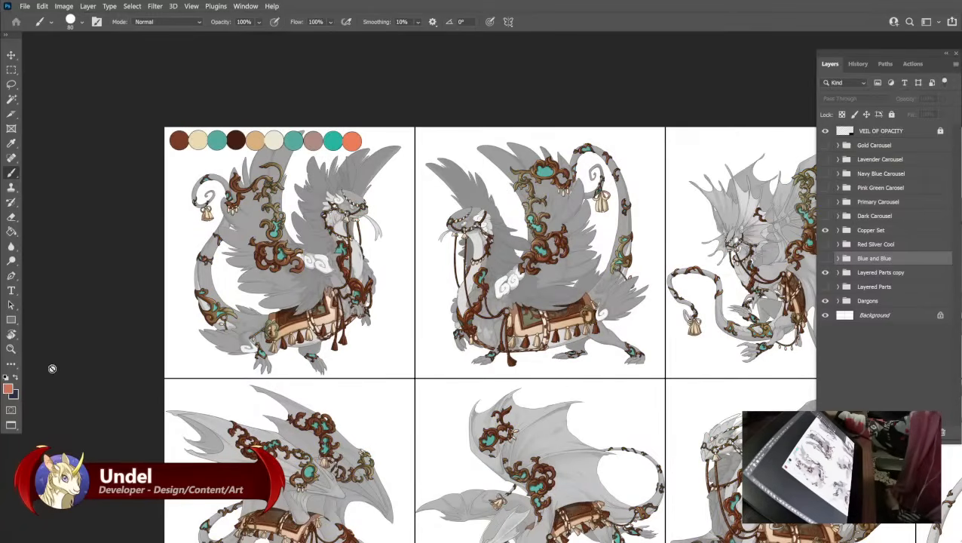
left_click(10, 389)
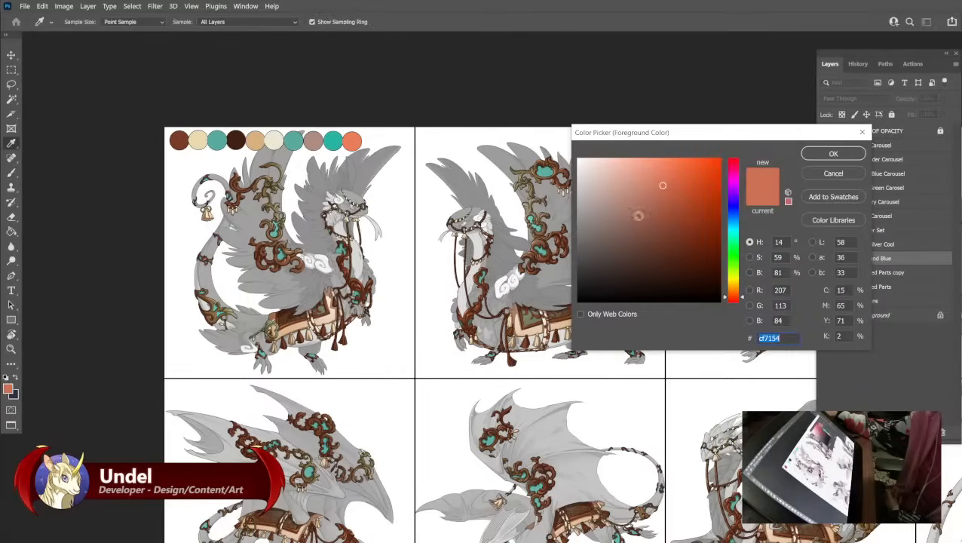
left_click_drag(733, 288, 733, 291)
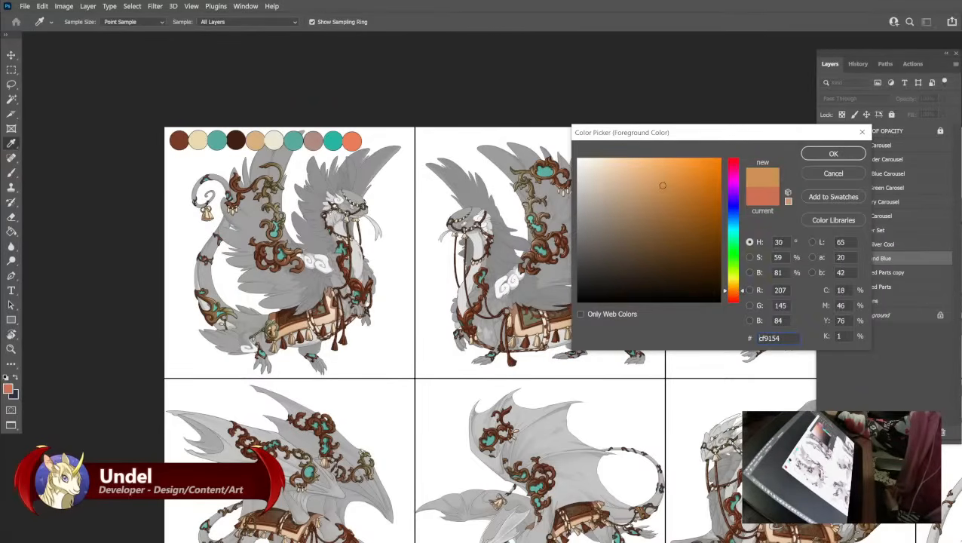
mouse_move(679, 164)
left_mouse_down()
mouse_move(696, 237)
mouse_move(671, 215)
mouse_move(693, 193)
mouse_move(702, 226)
left_mouse_up()
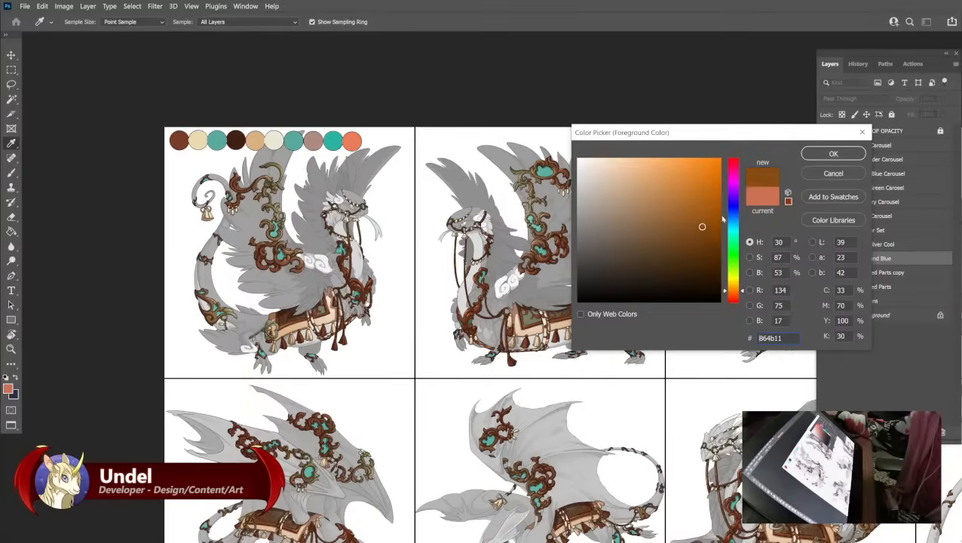
mouse_move(705, 179)
left_mouse_down()
mouse_move(702, 161)
mouse_move(678, 165)
mouse_move(708, 162)
left_mouse_up()
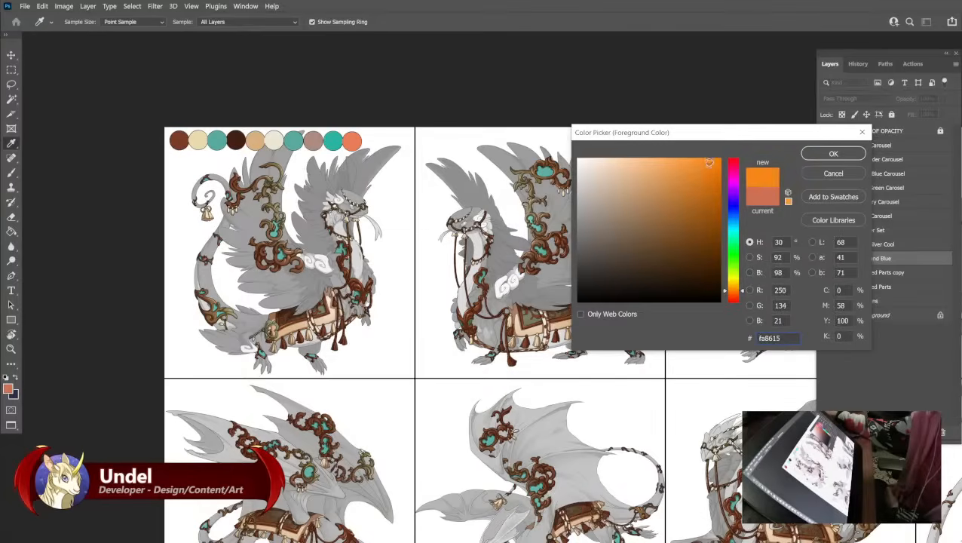
mouse_move(681, 191)
left_mouse_down()
mouse_move(676, 165)
mouse_move(655, 164)
left_mouse_up()
left_click(702, 199)
left_click(683, 198)
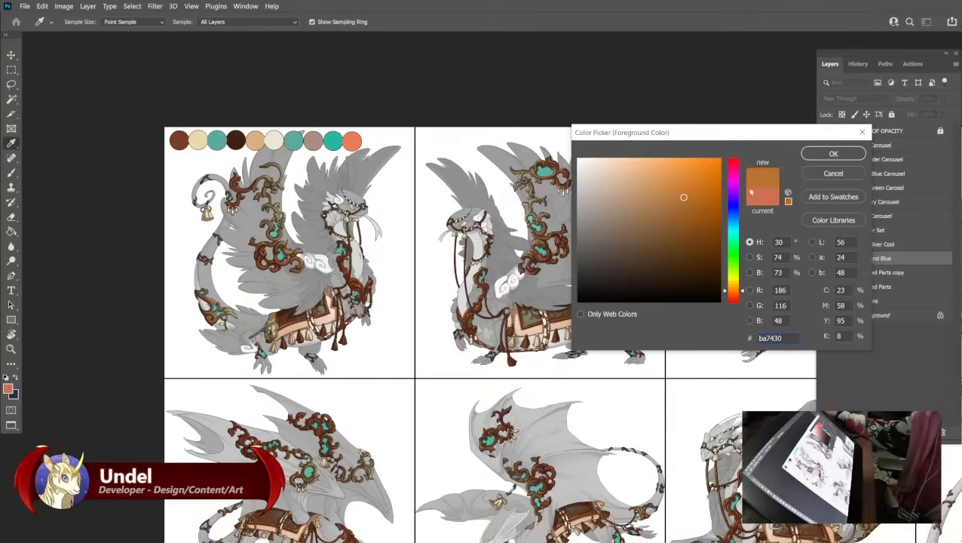
left_click(819, 177)
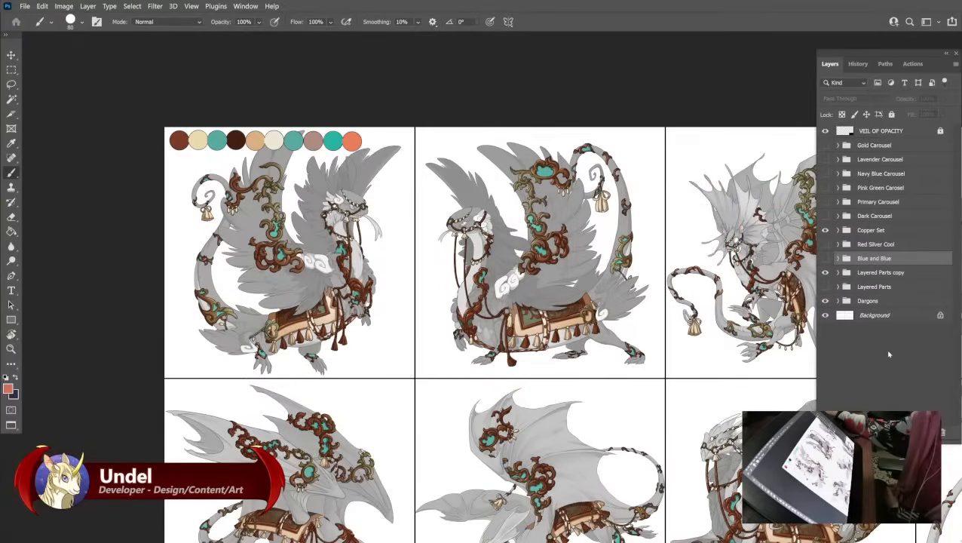
Hide the Copper Set group and rename the Layered Parts copy group to Autumn.
left_click(827, 232)
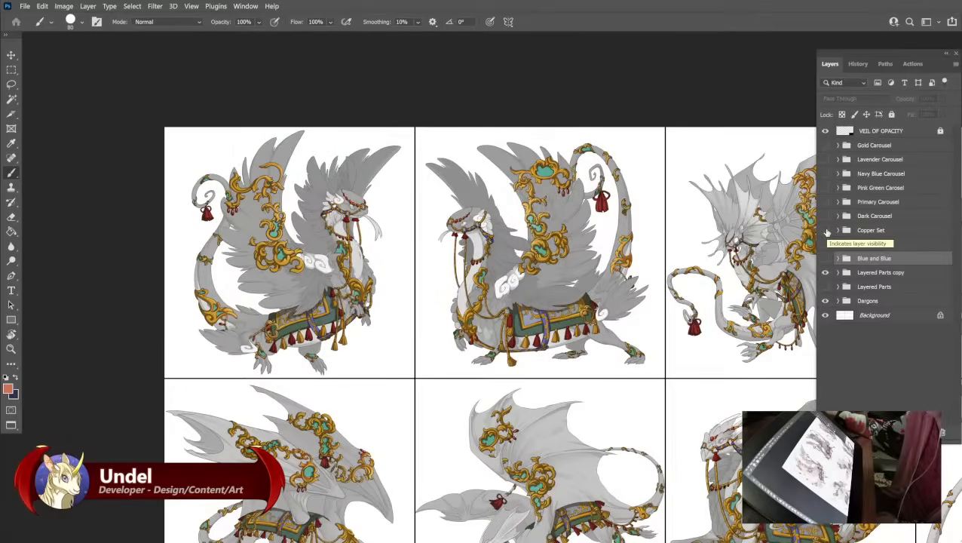
left_click(845, 275)
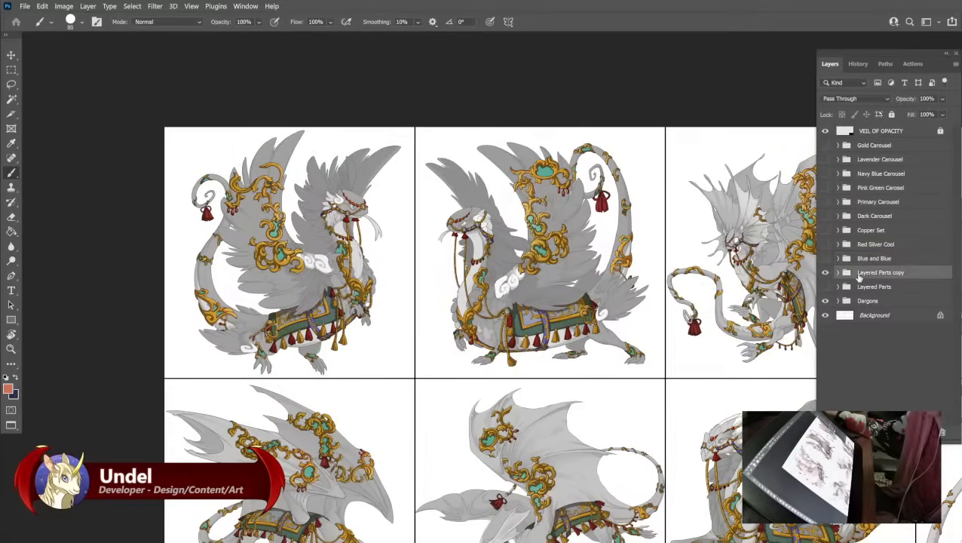
left_click(837, 273)
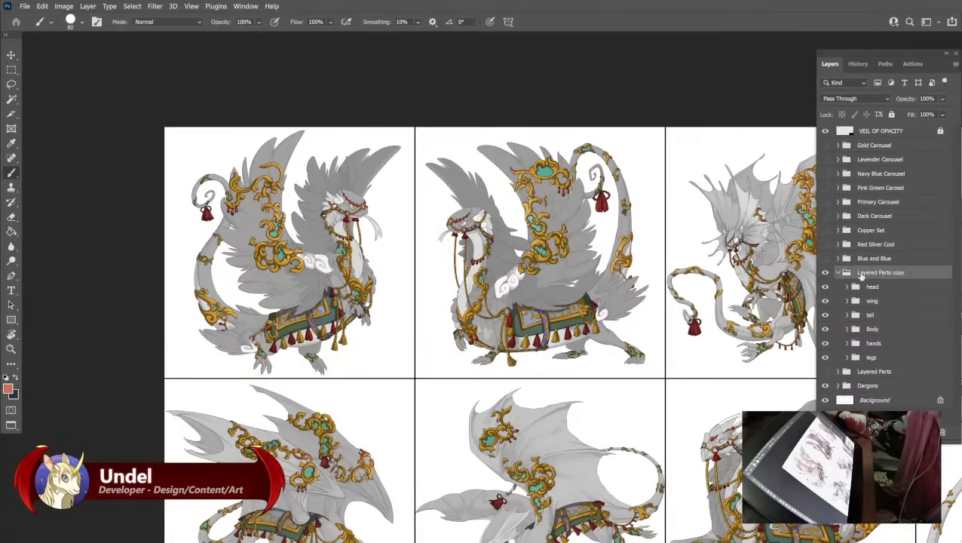
double_click(860, 275)
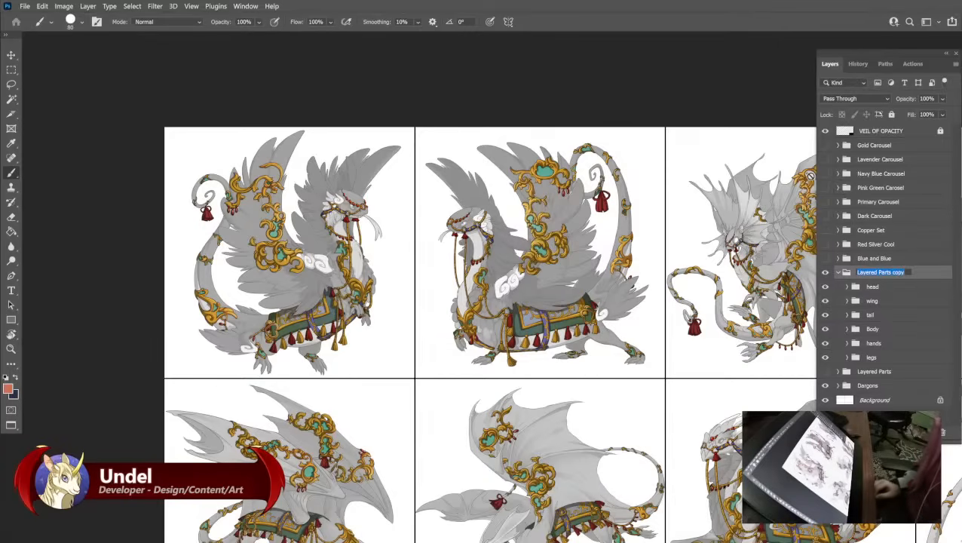
type("Autumn")
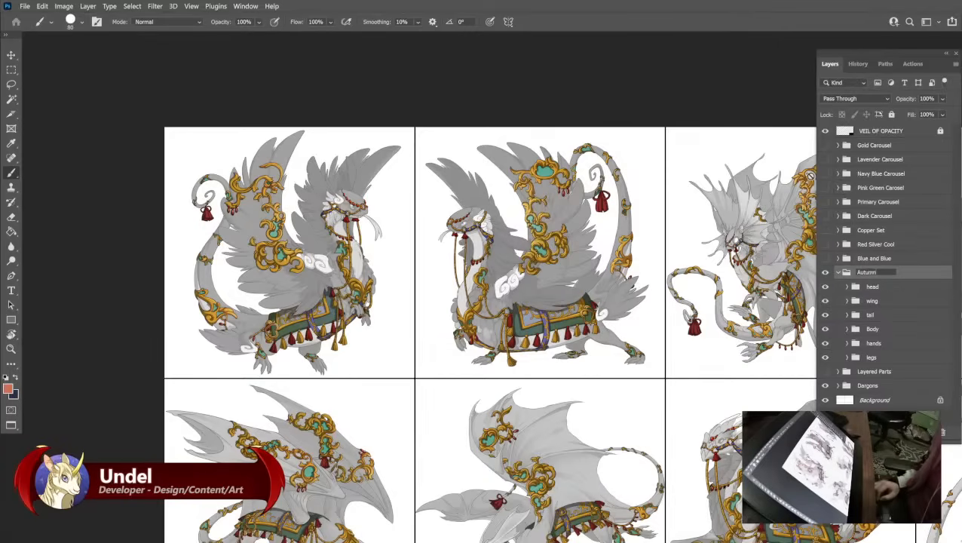
key("Return")
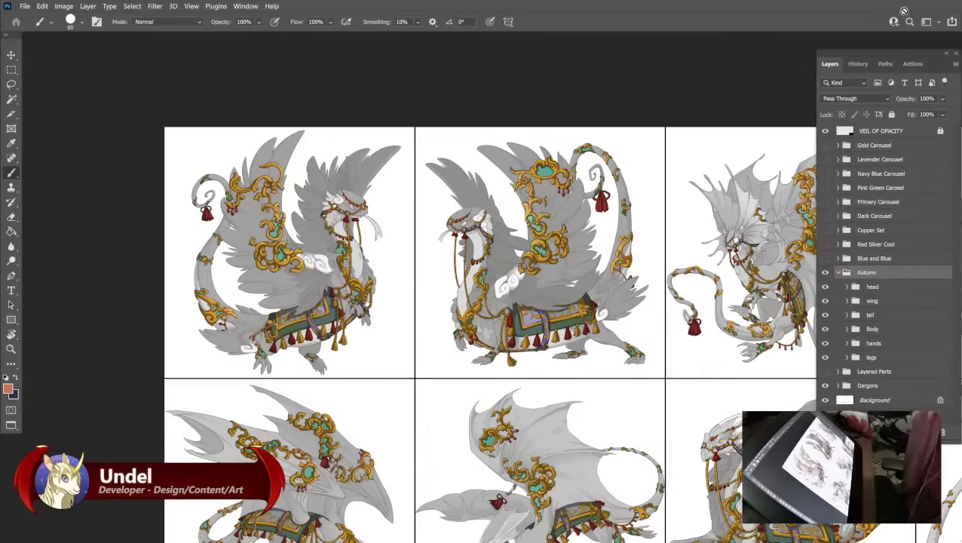
Duplicate the swatches layer of the Blue and Blue group and move the duplicate into the Autumn group above its head group.
left_click(837, 258)
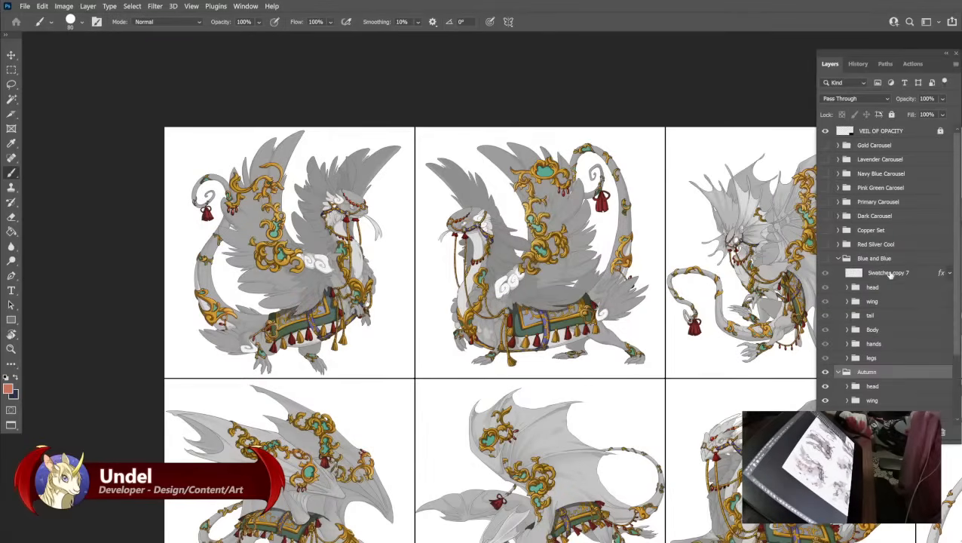
left_click(886, 274)
key("ctrl+j")
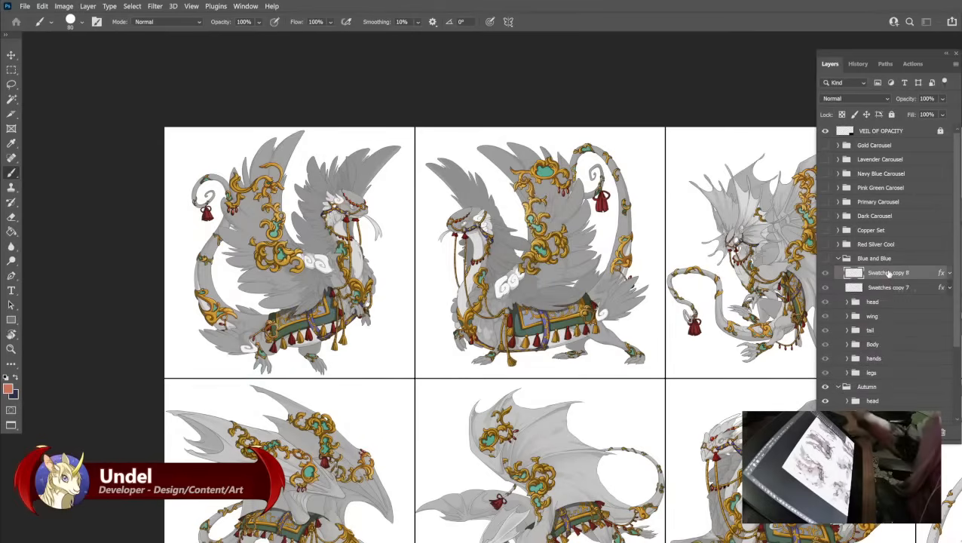
left_click_drag(877, 356, 875, 358)
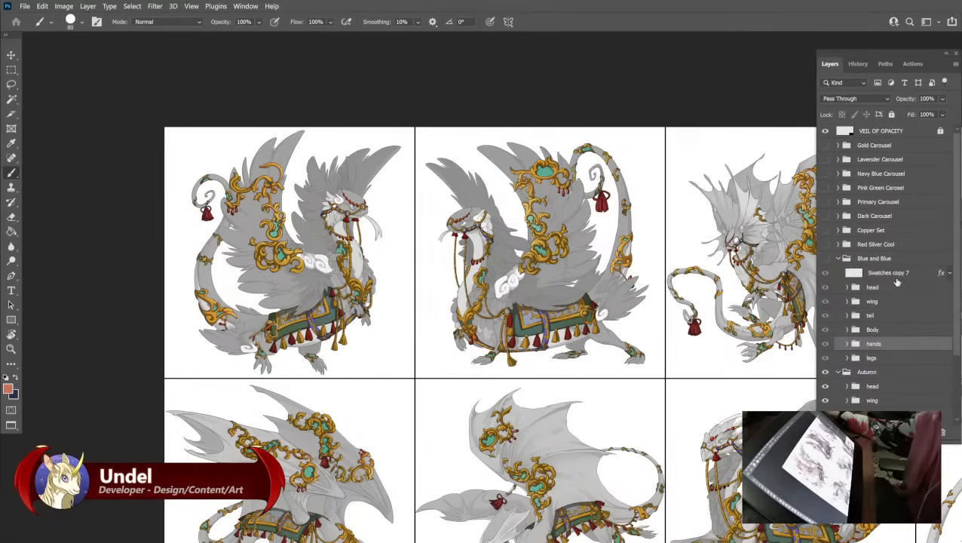
key("ctrl+z")
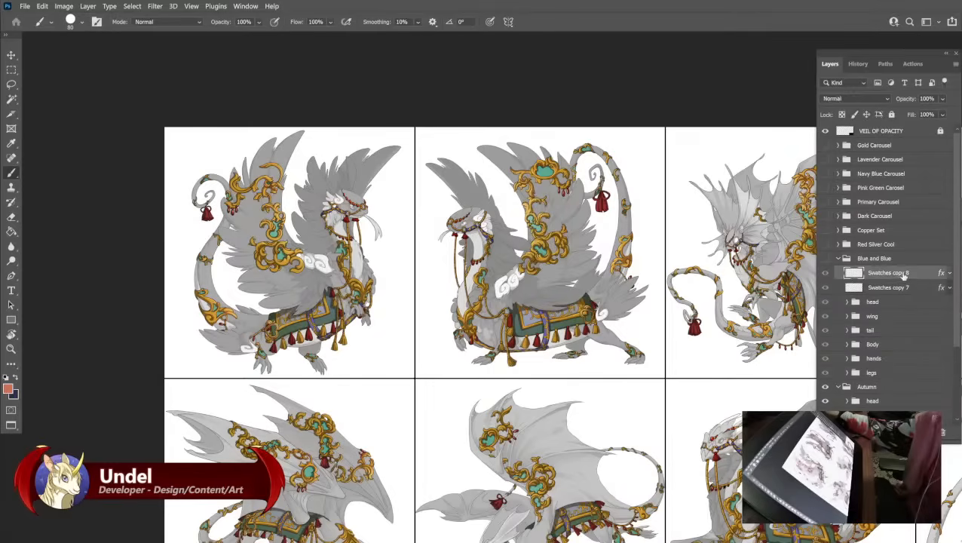
left_click_drag(896, 276, 880, 388)
left_click(880, 361)
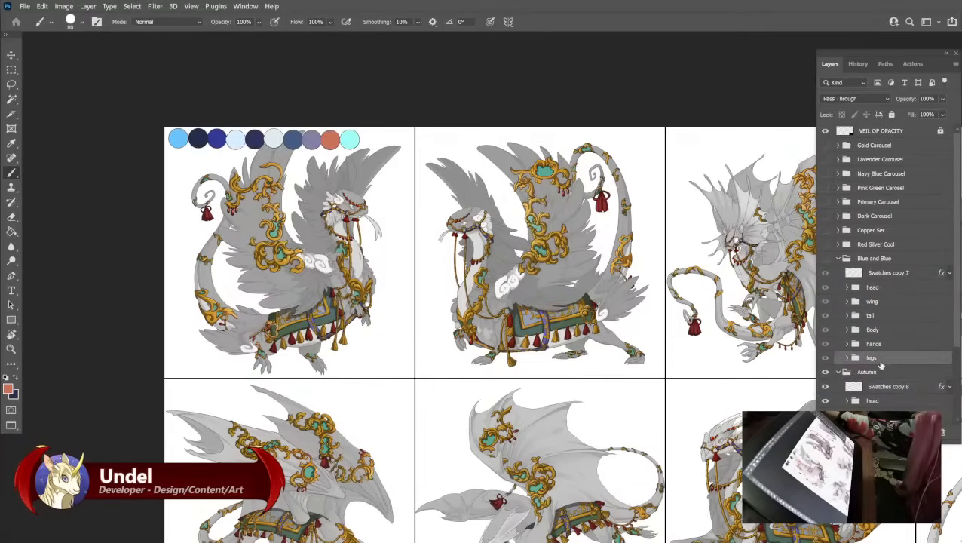
scroll(850, 305, "down", 2)
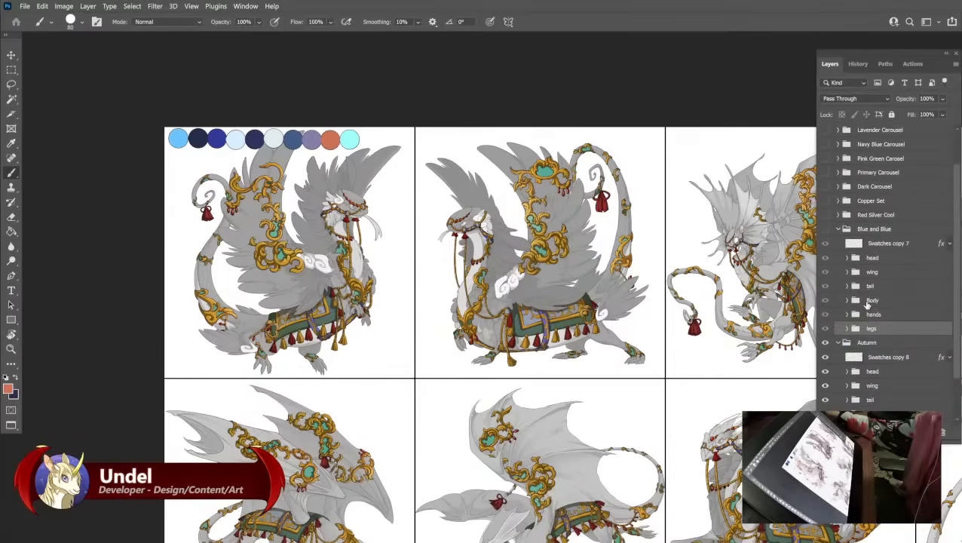
scroll(867, 304, "down", 1)
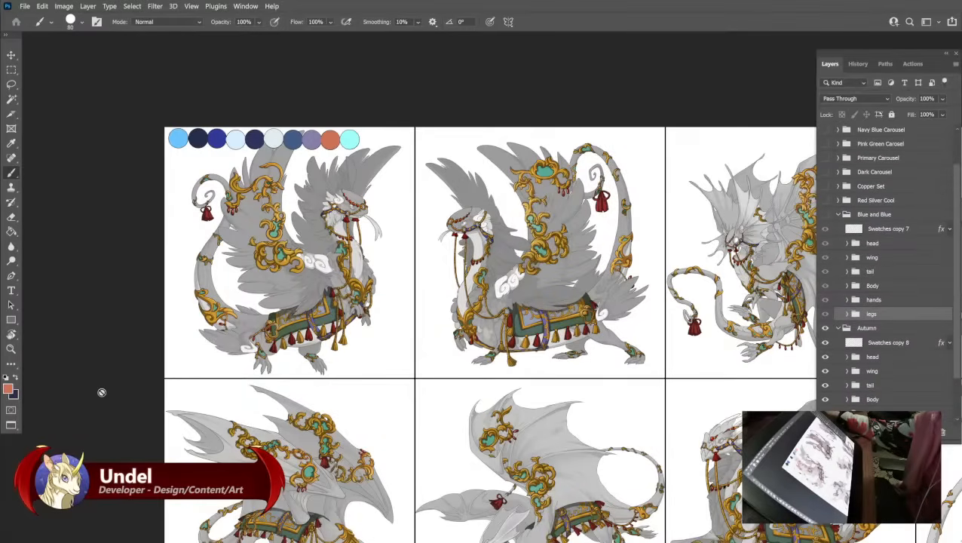
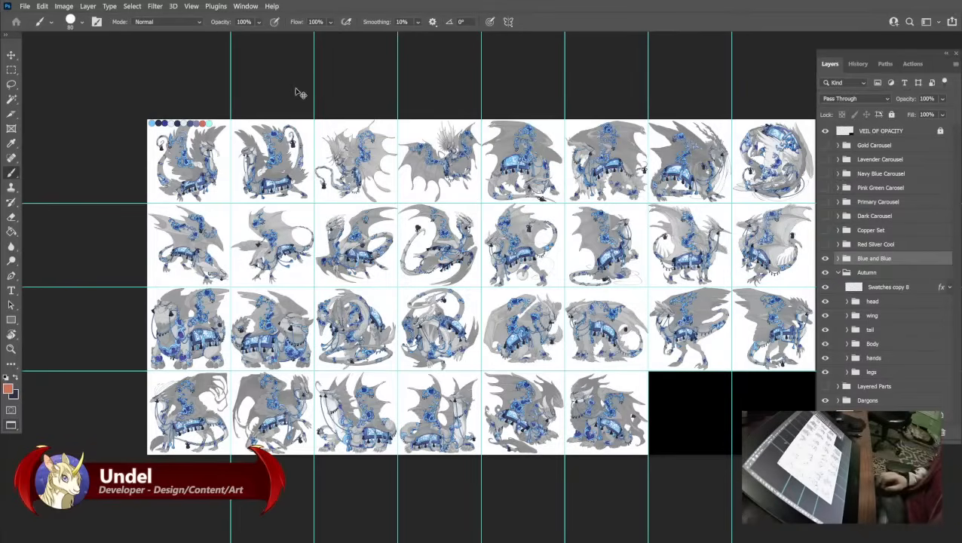
Check the Blue and Blue recolor on the dragon sheet, and hide the Blue and Blue group.
key("ctrl+plus")
key("ctrl+plus")
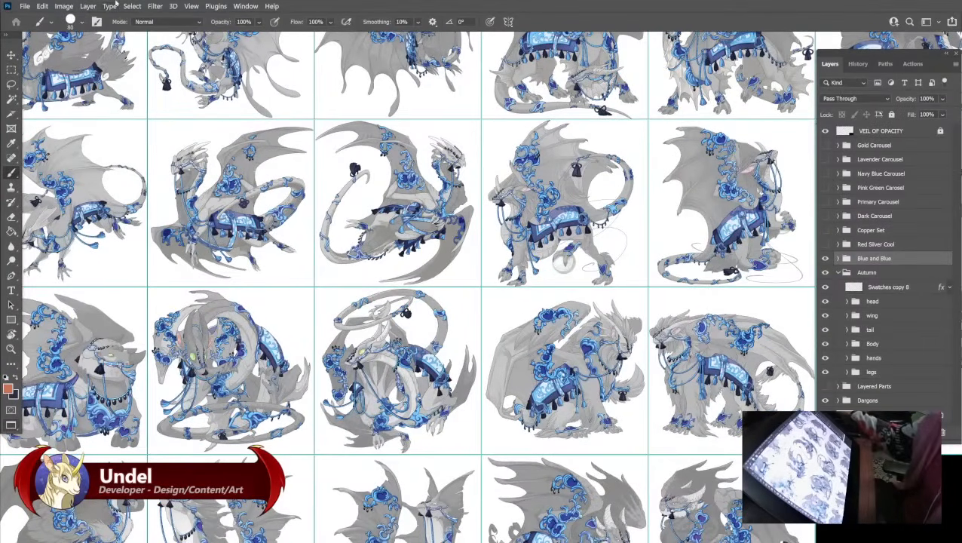
left_click_drag(127, 126, 503, 305)
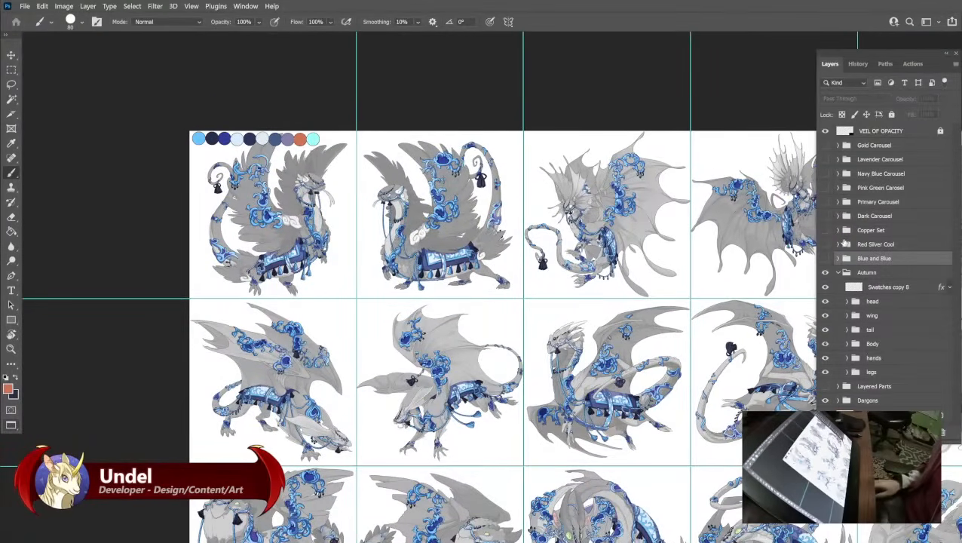
Hide the head, wing, tail, hands and legs groups in the Autumn group, leaving only its Body group visible.
key("ctrl+plus")
key("ctrl+plus")
key("ctrl+plus")
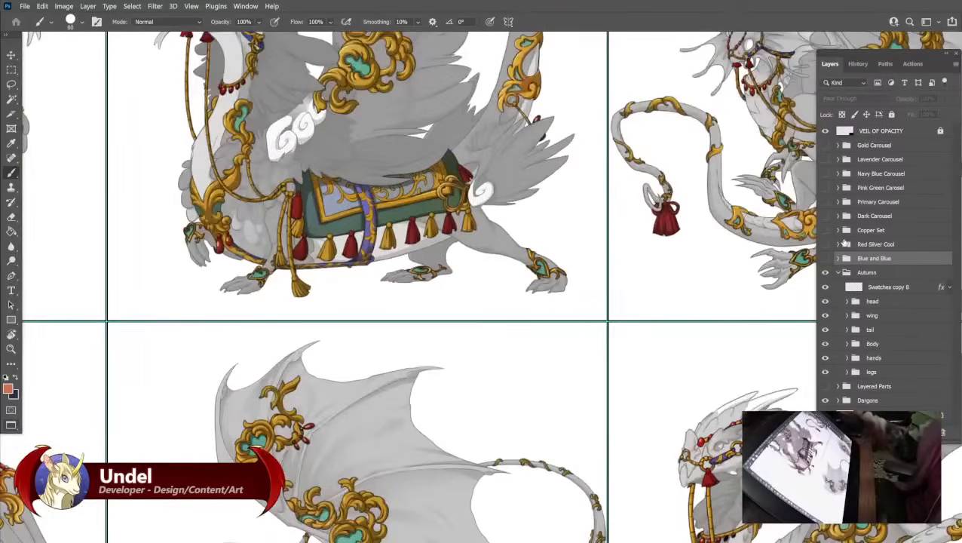
left_click_drag(432, 309, 753, 422)
left_click_drag(487, 335, 277, 337)
key("ctrl+minus")
key("ctrl+minus")
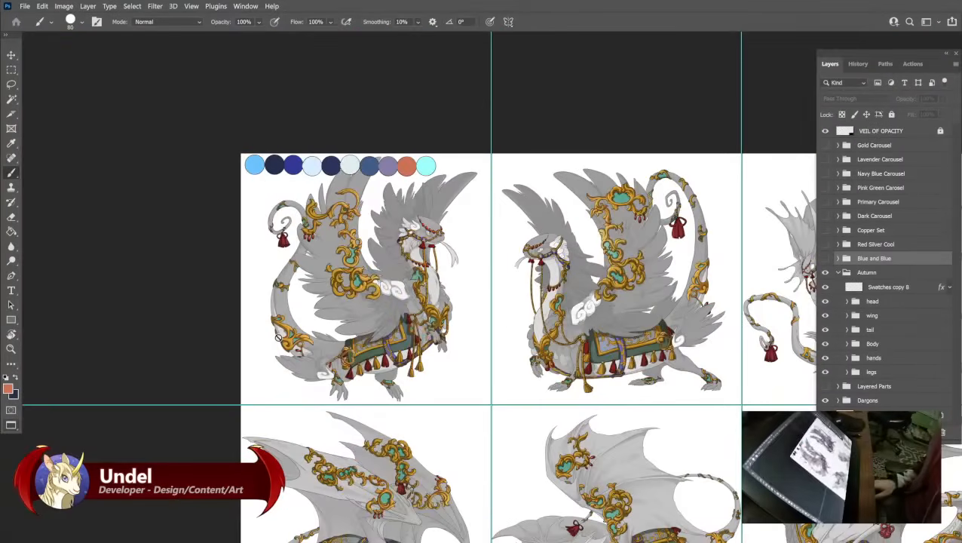
left_click_drag(448, 324, 453, 362)
key("ctrl+plus")
key("ctrl+plus")
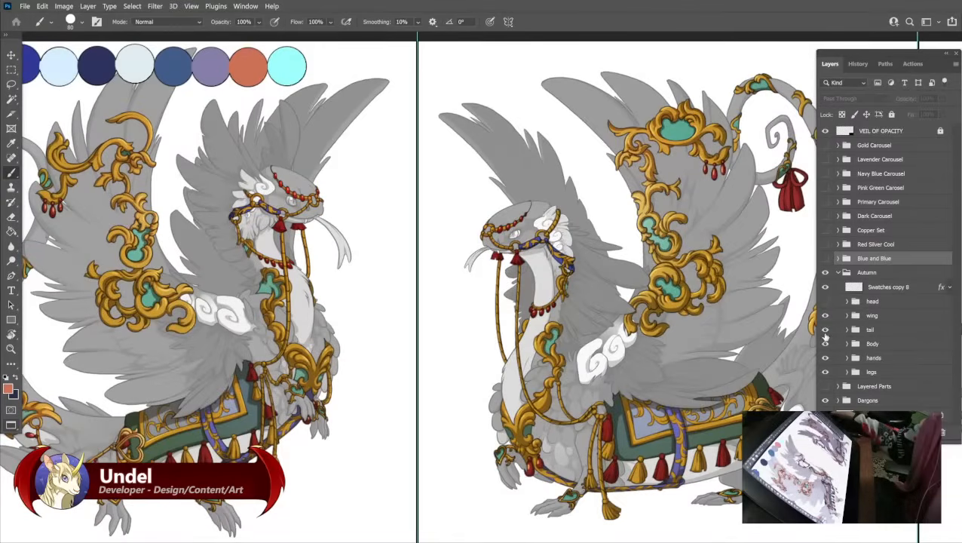
left_click(824, 315)
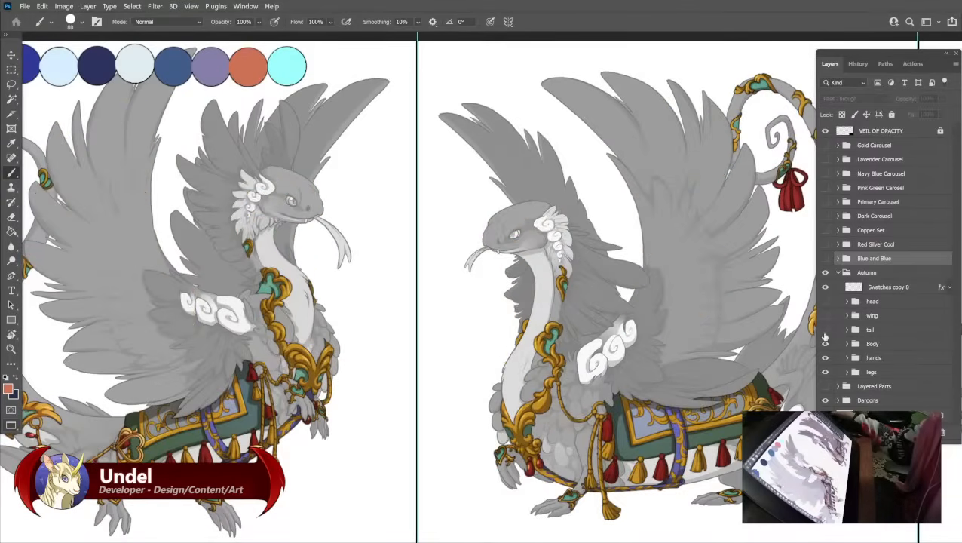
left_click(824, 358)
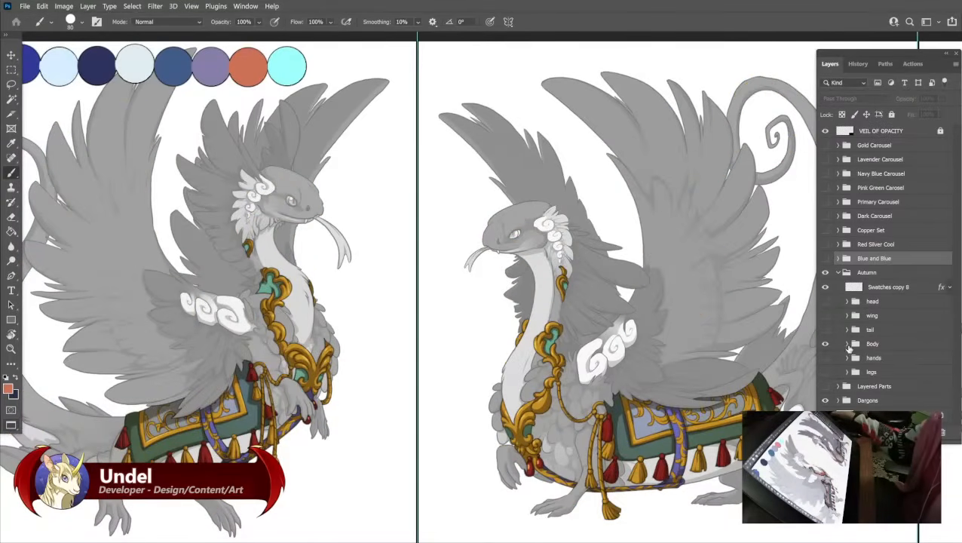
Expand the Body group in Autumn and select its Metal Trim Flat layer.
left_click(847, 344)
scroll(867, 344, "down", 4)
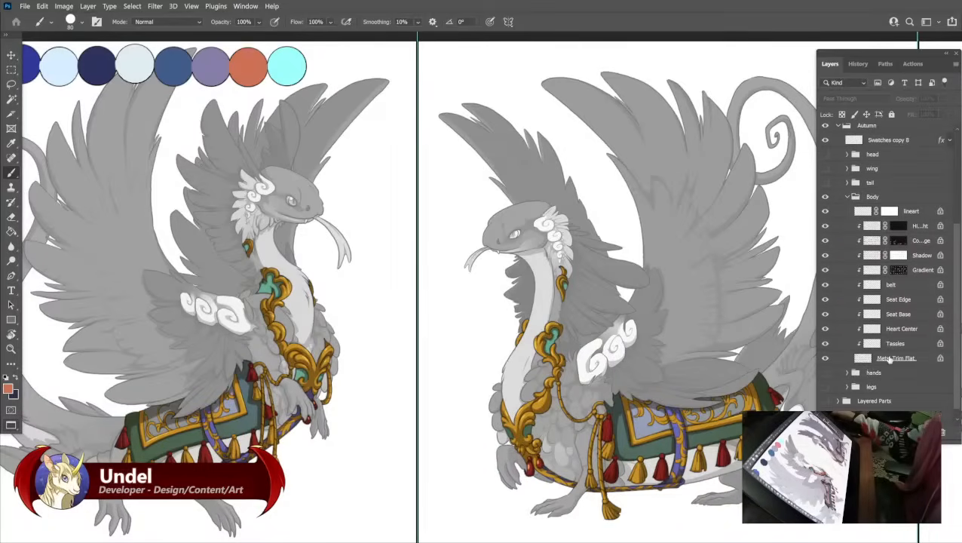
left_click(889, 358)
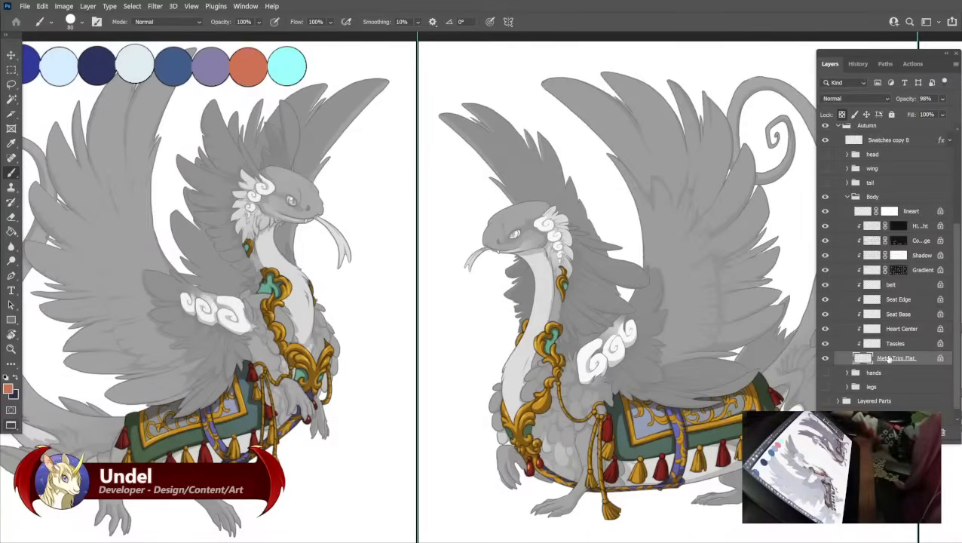
Erase the row of blue swatches from the Autumn group's swatches layer using a rectangular selection, and deselect.
left_click_drag(534, 307, 621, 309)
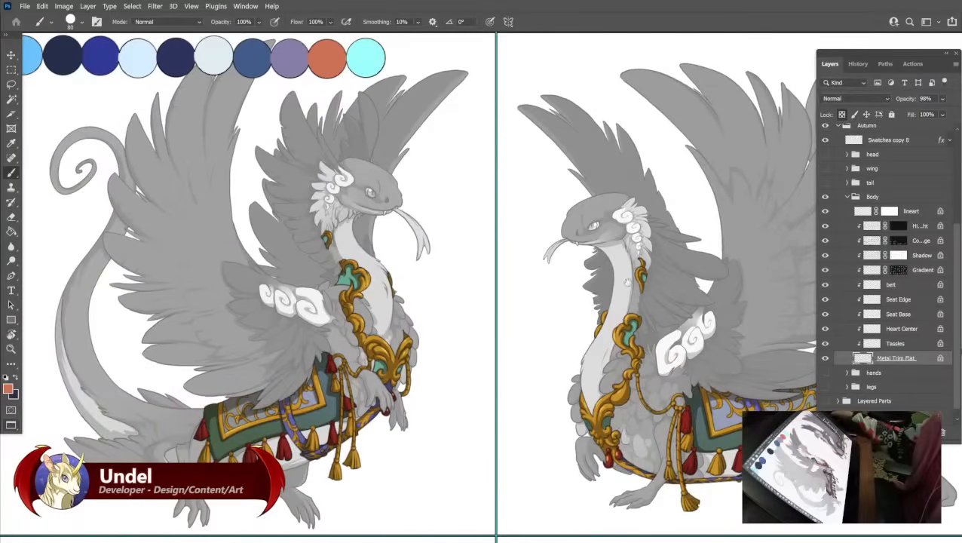
left_click(877, 143)
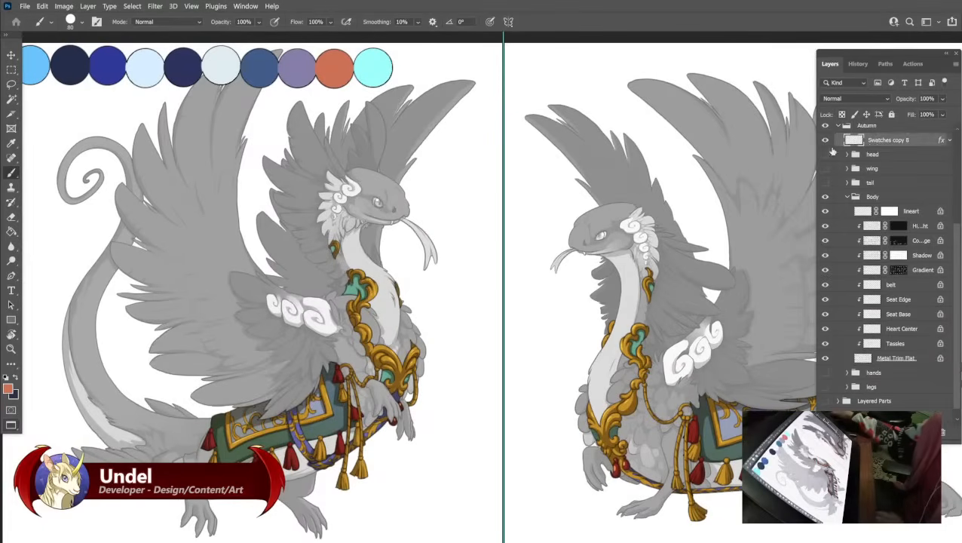
left_click_drag(227, 227, 332, 246)
left_click_drag(27, 77, 44, 81)
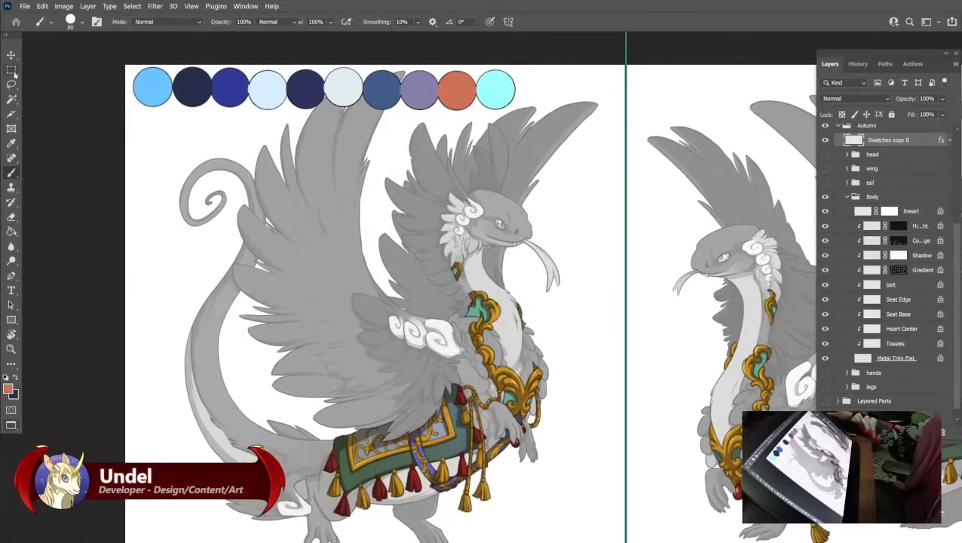
key("m")
left_click_drag(125, 65, 550, 128)
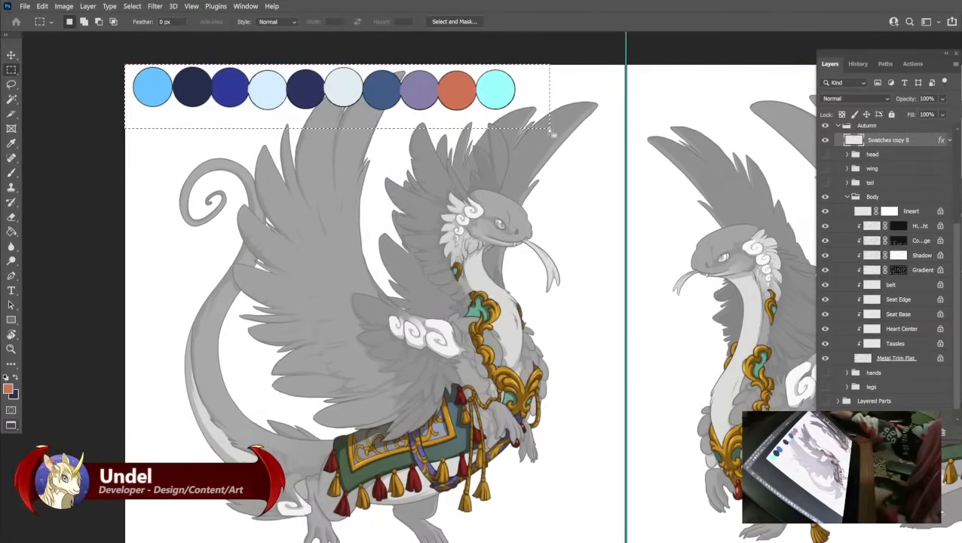
key("Delete")
key("ctrl+d")
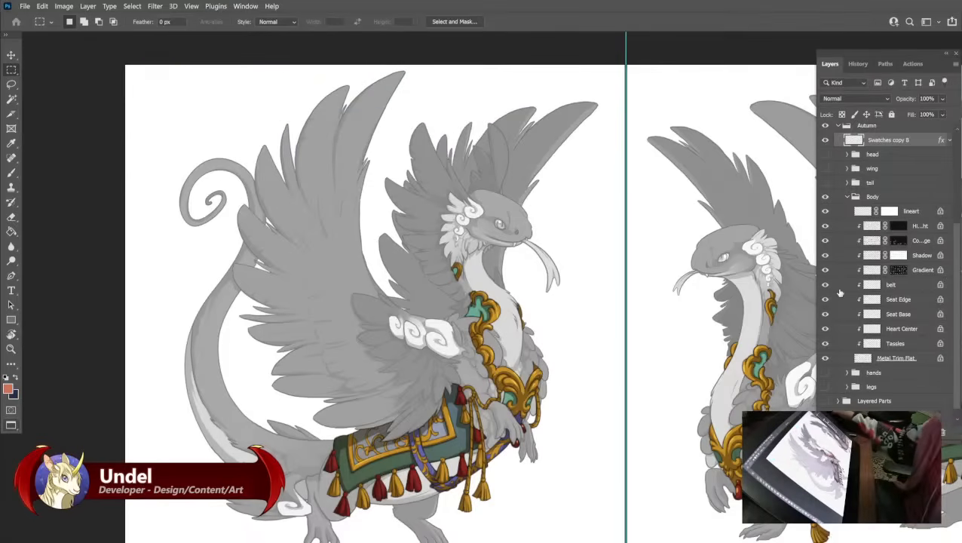
Hide the clipped layers in the Body group from the highlight down to Tassles, and select Metal Trim Flat.
left_click_drag(682, 324, 652, 284)
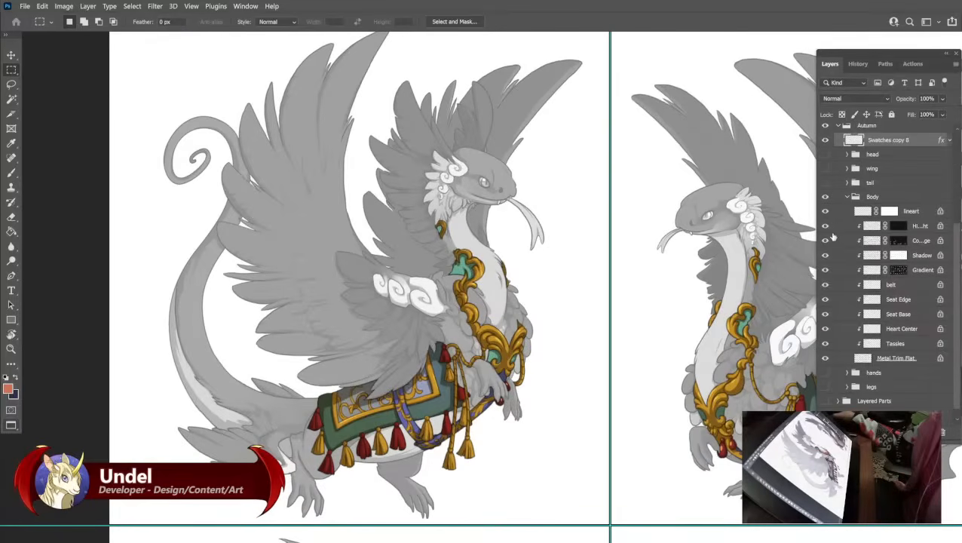
left_click_drag(824, 226, 828, 345)
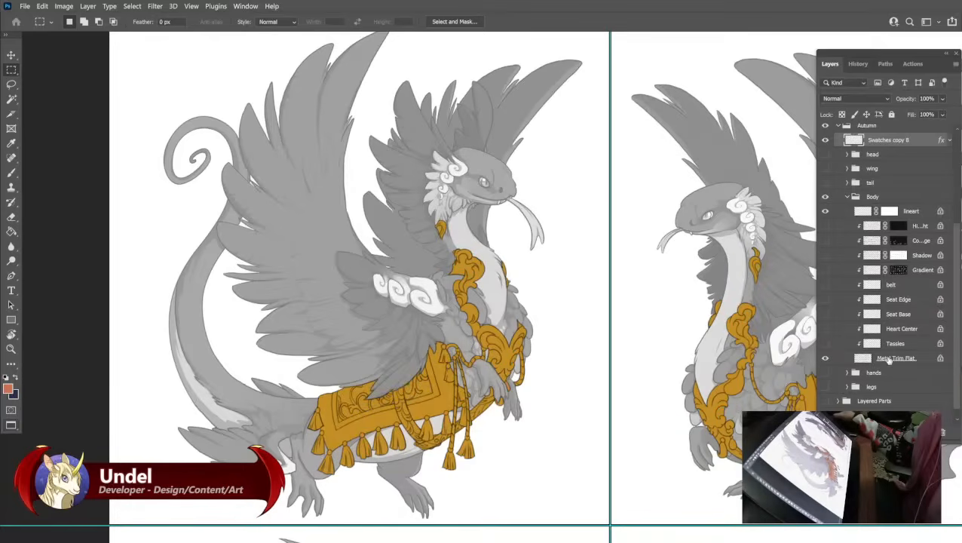
left_click(889, 359)
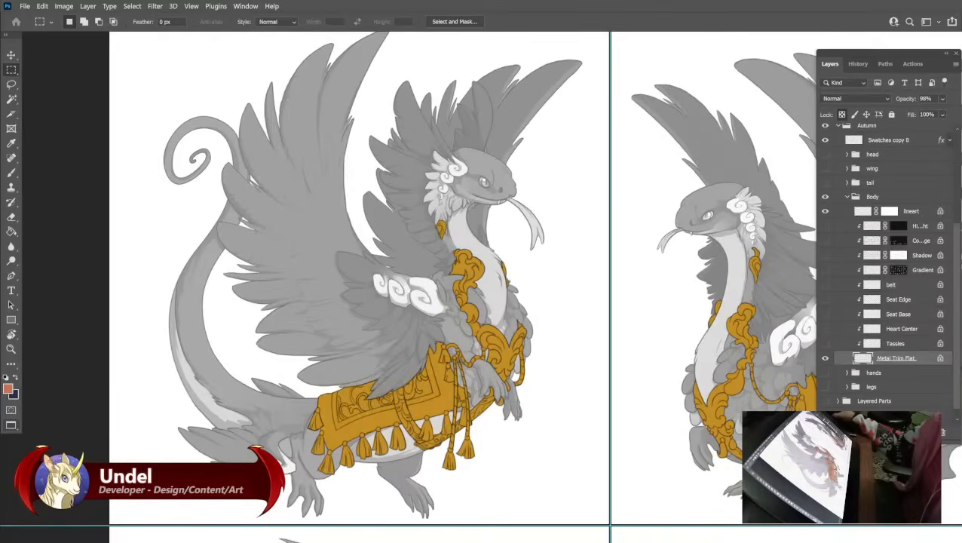
Set the foreground color to dark plum 4d3e47 and fill the Body group's Metal Trim Flat layer with it.
left_click(8, 388)
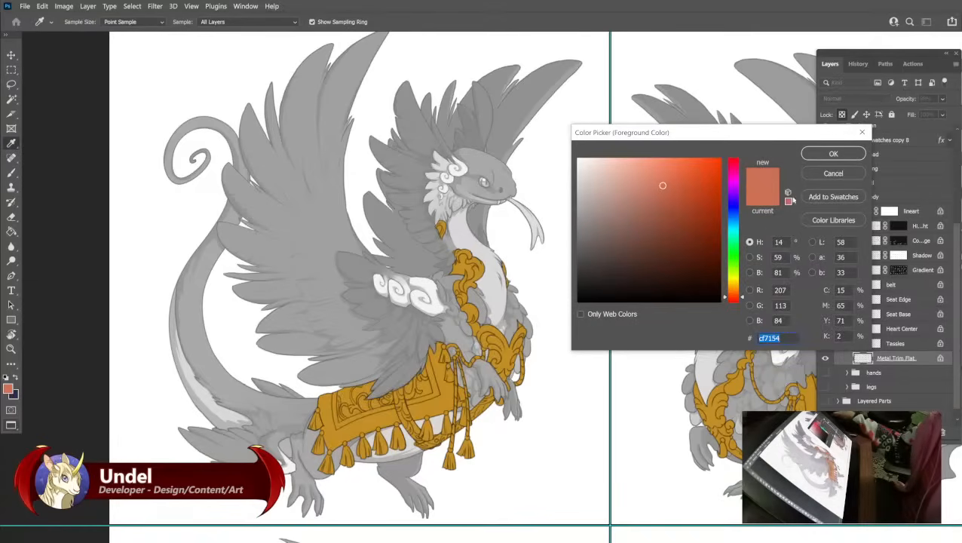
left_click_drag(760, 138, 697, 179)
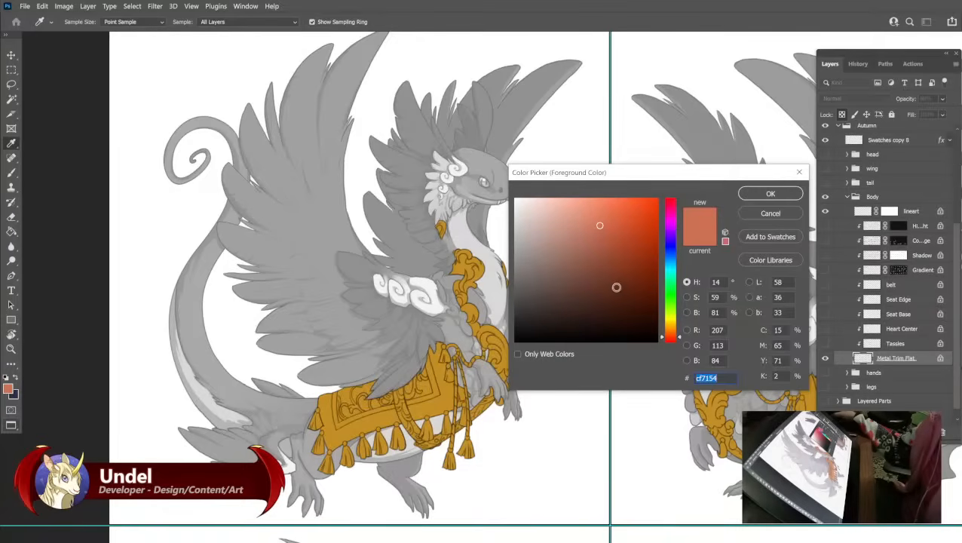
left_click(667, 240)
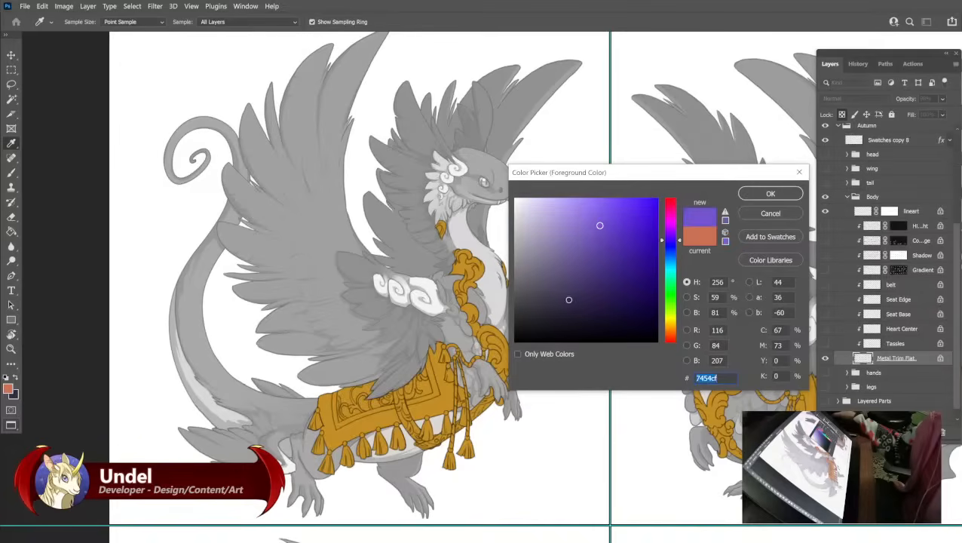
left_click(560, 292)
left_click(670, 223)
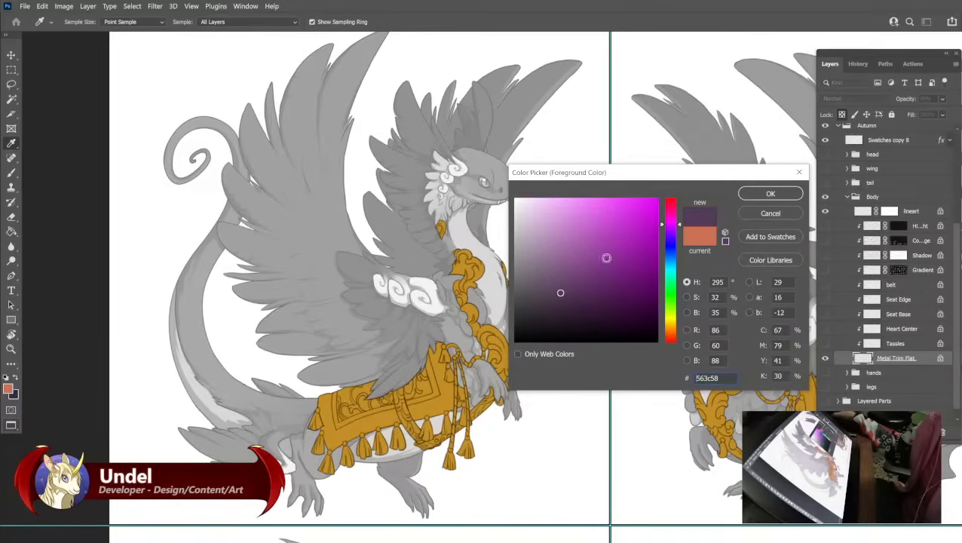
left_click_drag(568, 284, 542, 298)
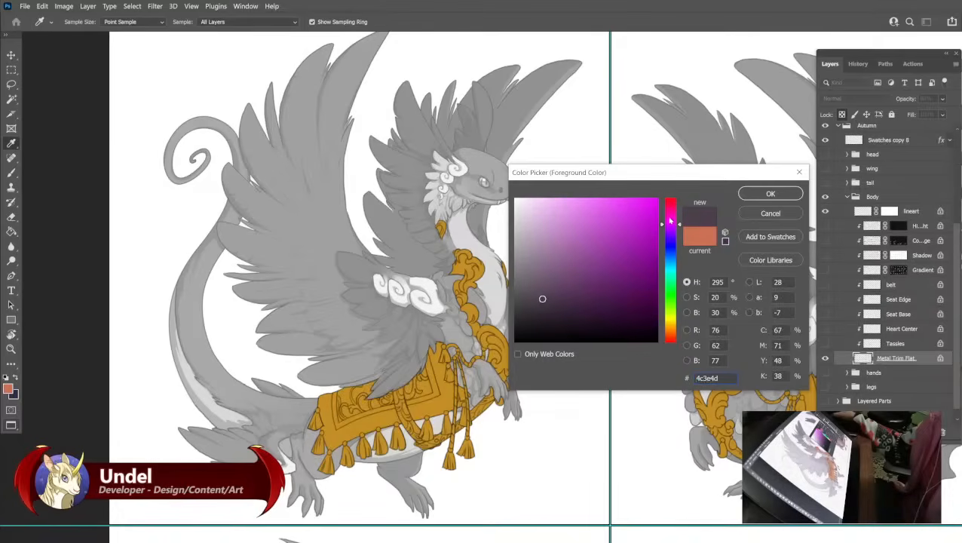
left_click_drag(670, 220, 670, 211)
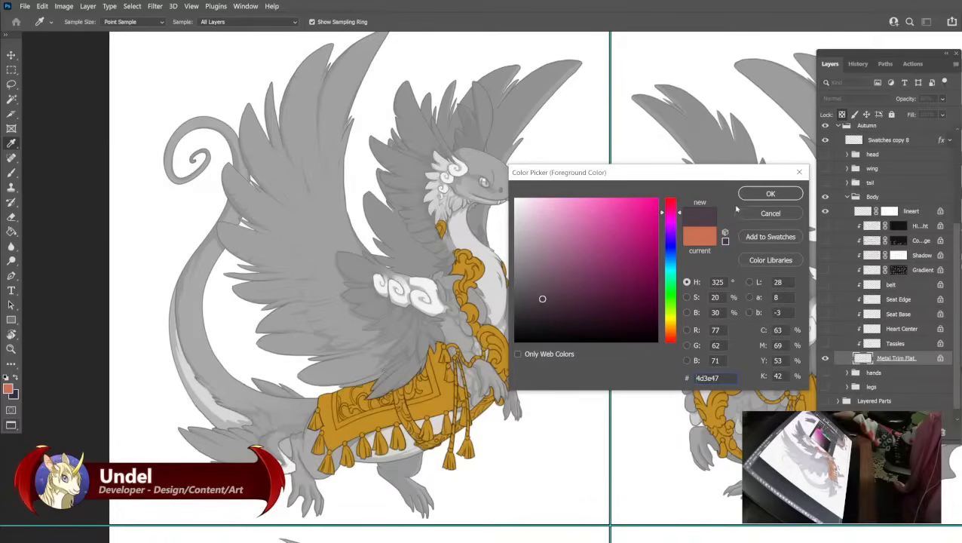
left_click(770, 193)
key("m")
key("shift+F5")
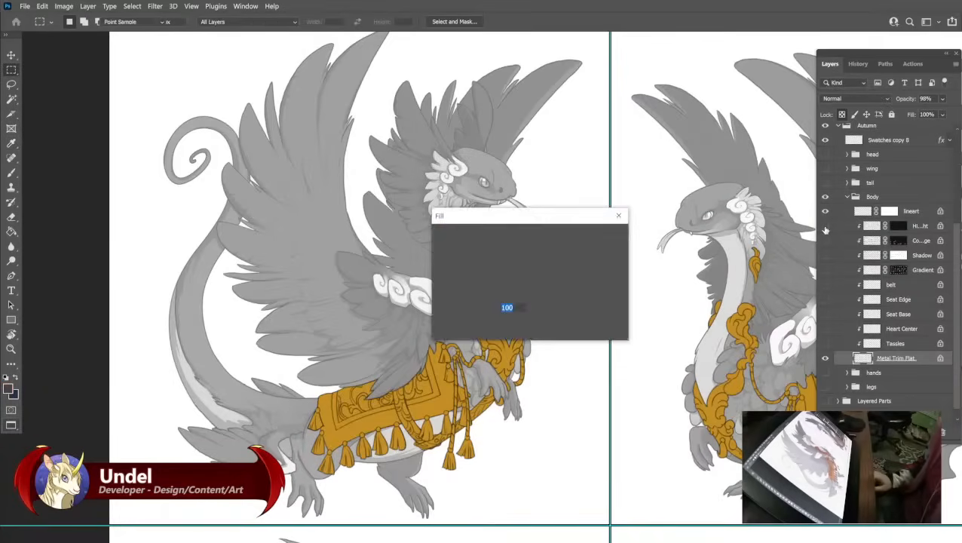
key("Return")
Paint a round swatch of the dark plum on the Autumn swatches layer in the first dragon cell's upper corner.
left_click_drag(422, 109, 437, 135)
left_click(882, 142)
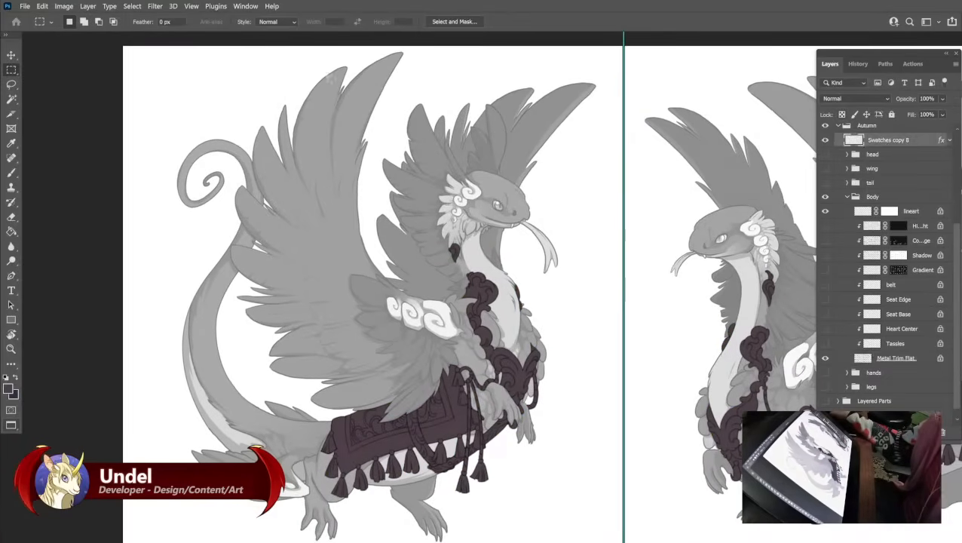
key("b")
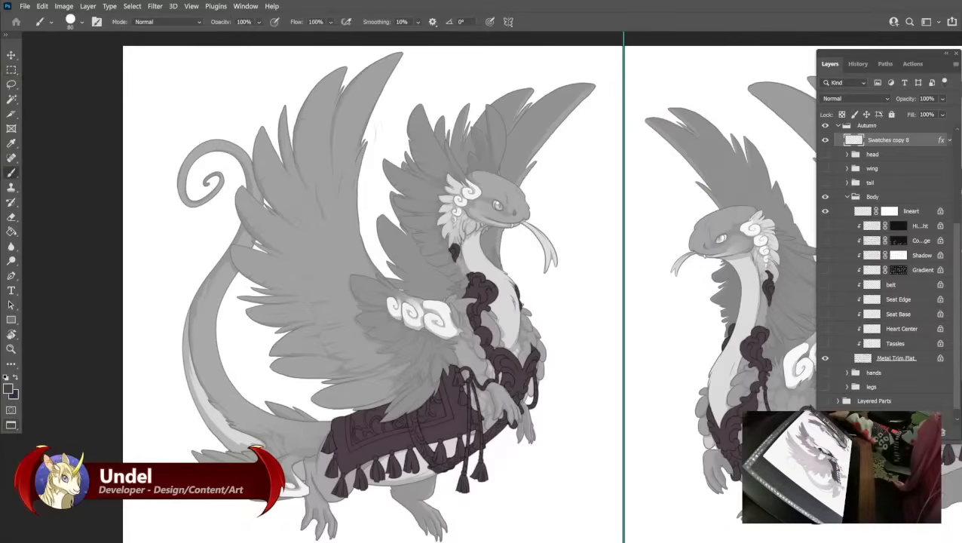
left_click(155, 75)
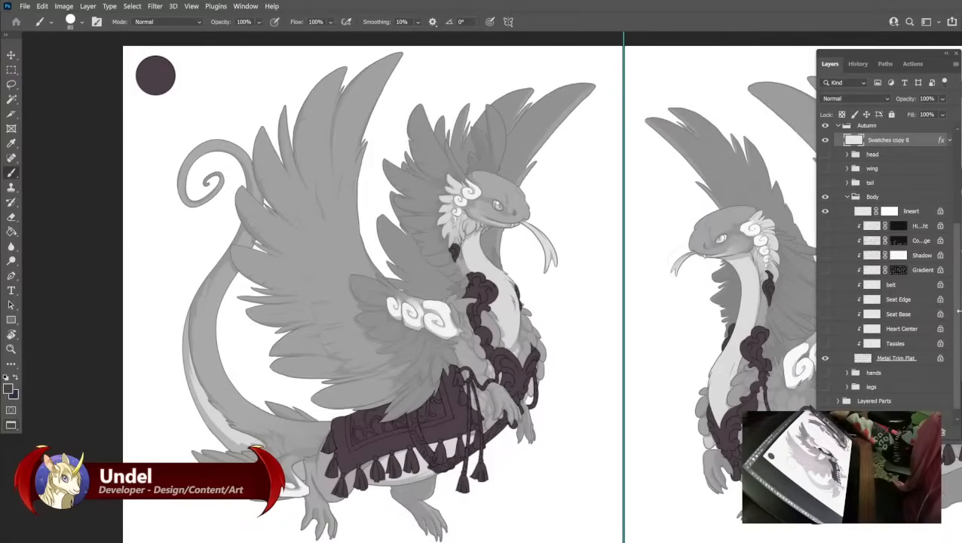
Show the Body group's Tassles layer and fill it with a muted olive green.
left_click(824, 343)
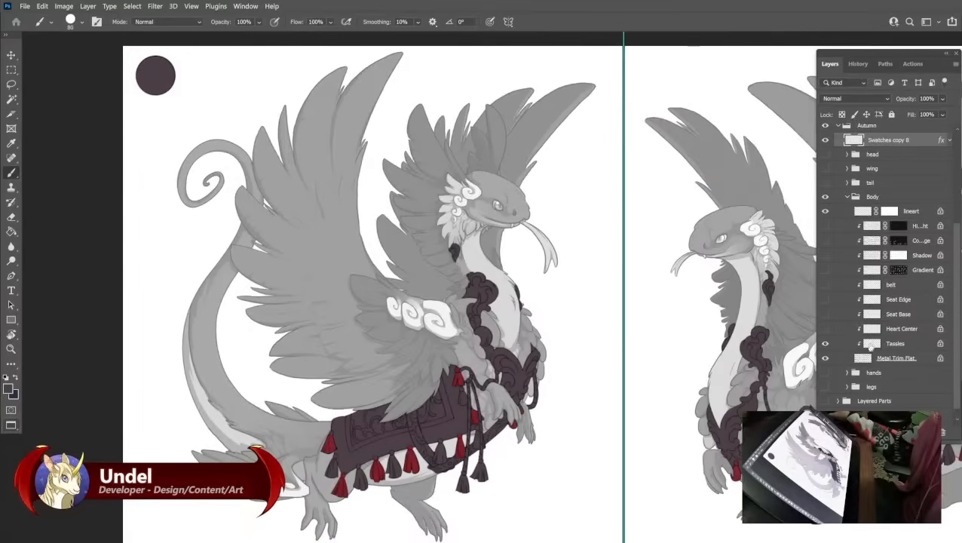
left_click(838, 345)
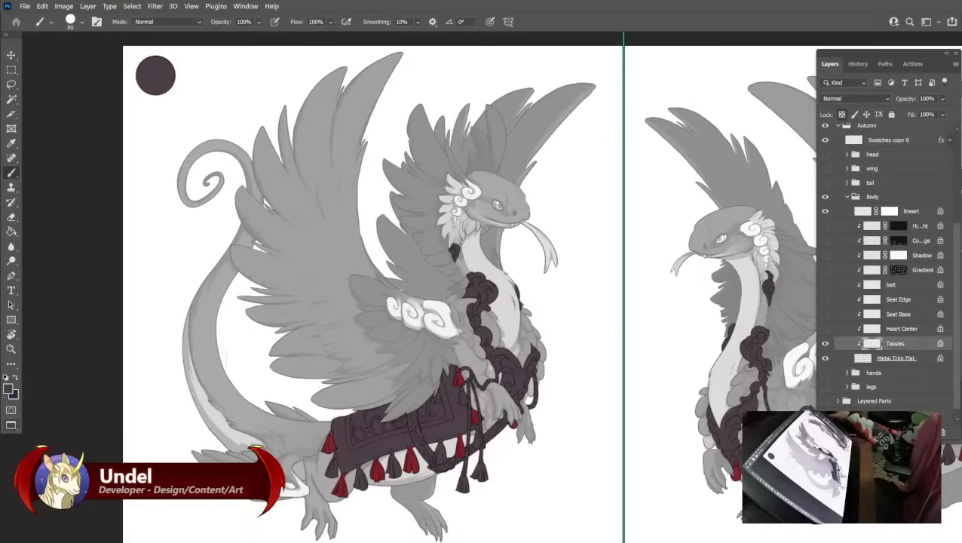
left_click(9, 388)
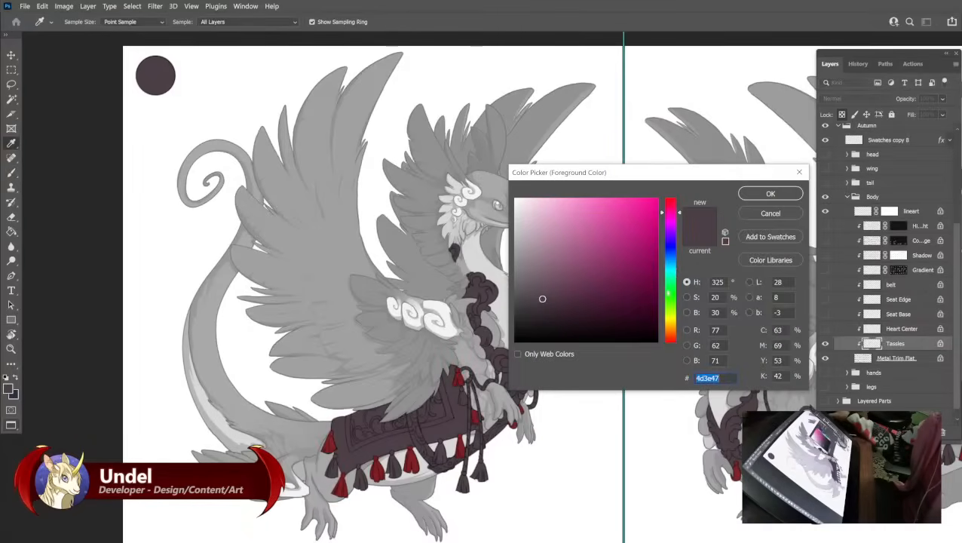
left_click(668, 293)
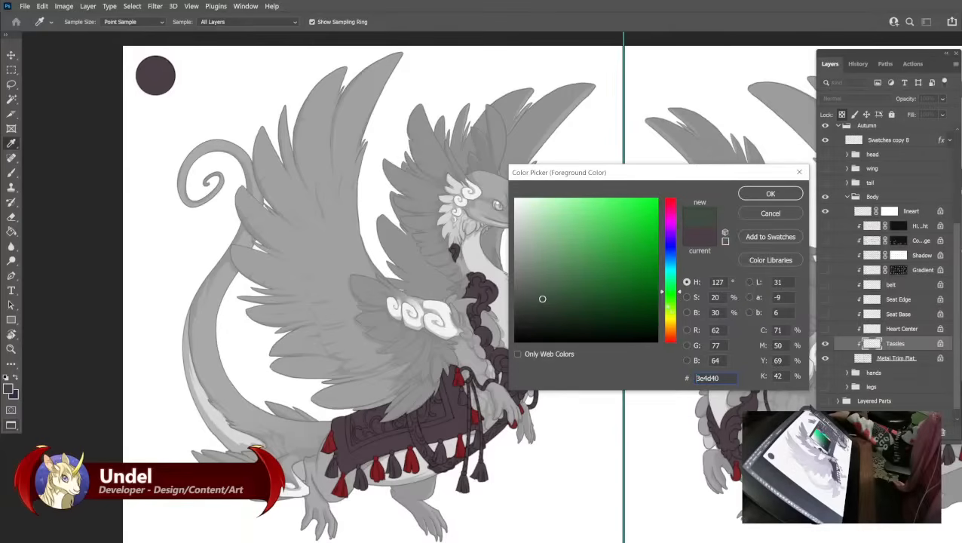
left_click(667, 313)
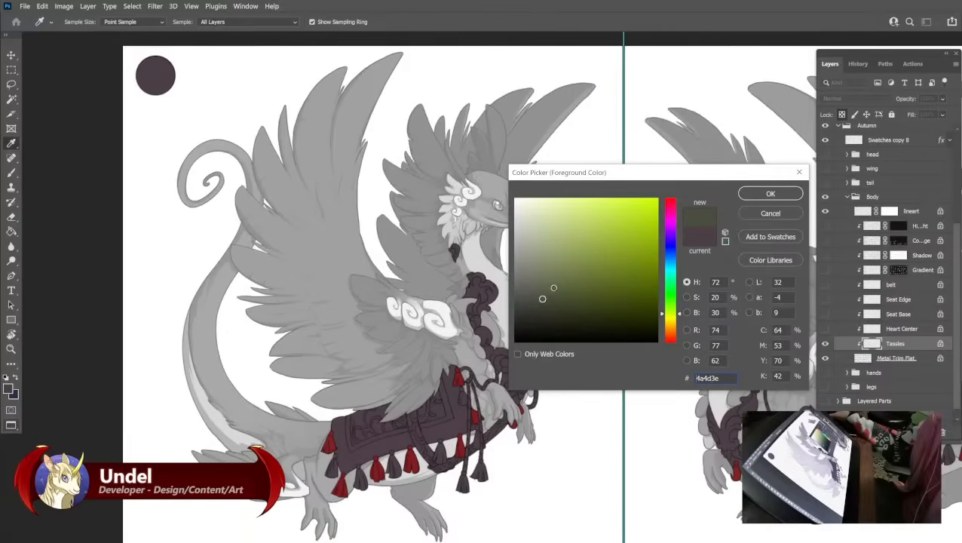
mouse_move(557, 289)
left_mouse_down()
mouse_move(554, 275)
mouse_move(564, 286)
left_mouse_up()
left_click(764, 198)
key("b")
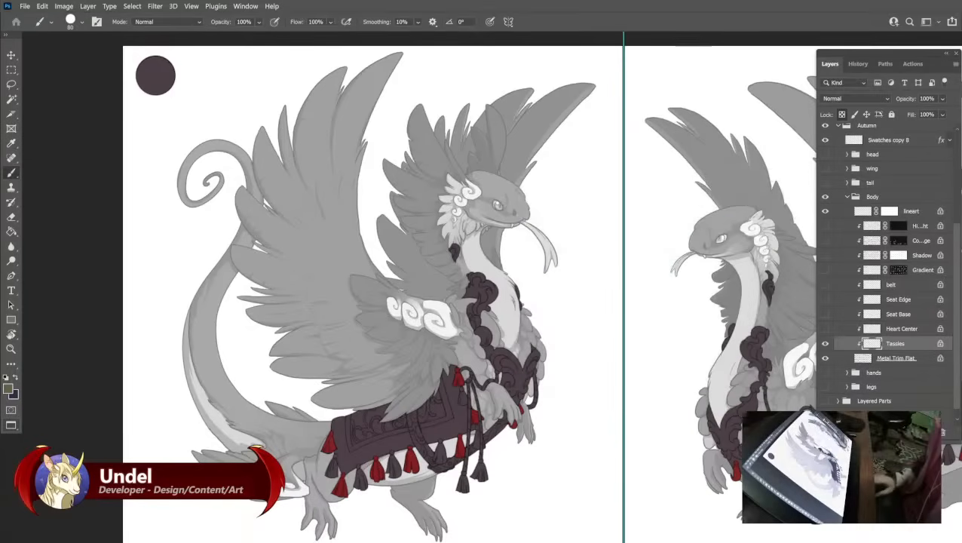
key("shift+BackSpace")
key("Return")
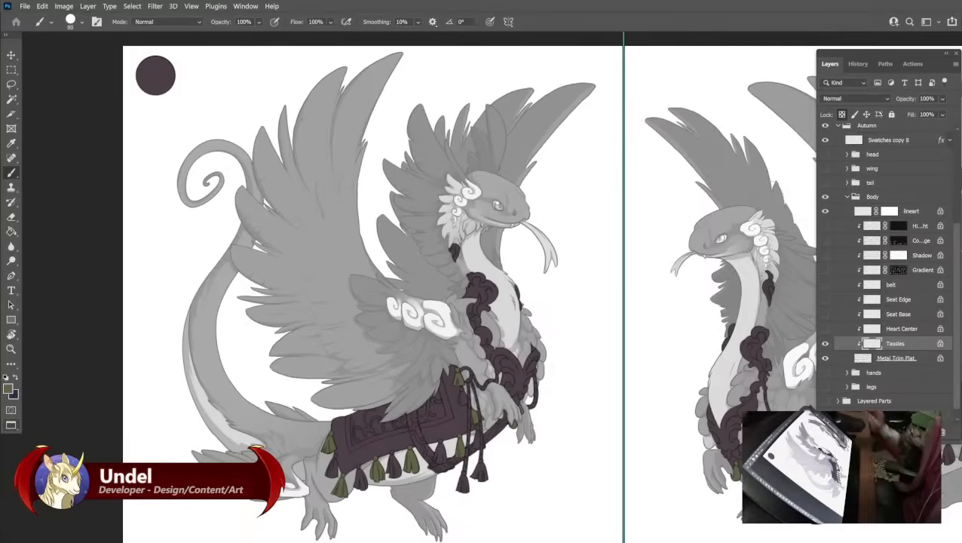
Paint a round olive green swatch beside the dark plum one on the Autumn swatches layer.
left_click(889, 143)
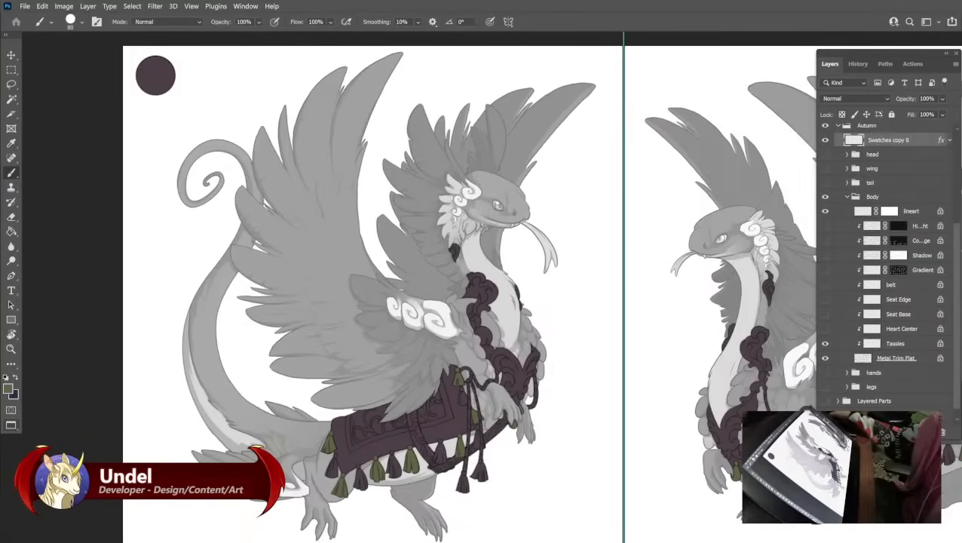
left_click(193, 75)
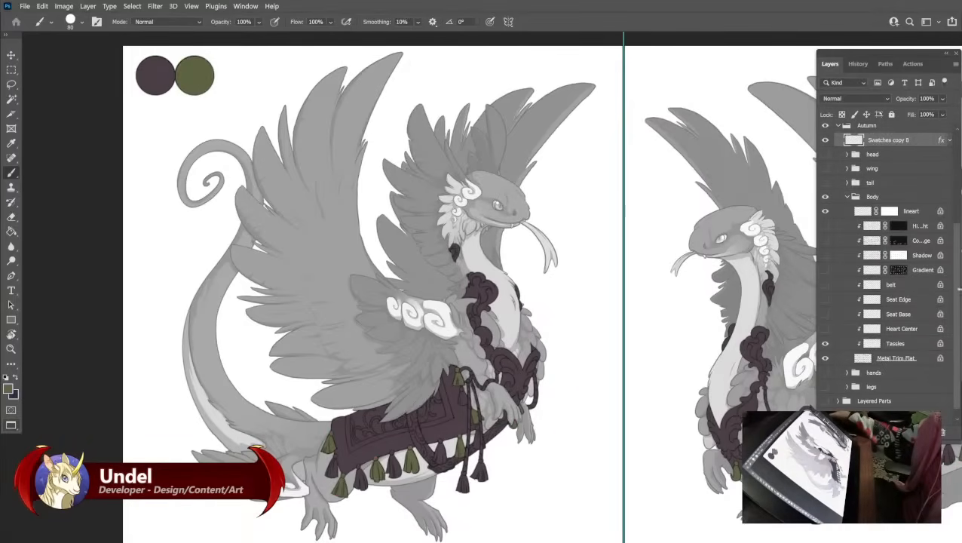
Show and select the Body group's Heart Center layer, and set the foreground color to a bright orange.
left_click(825, 328)
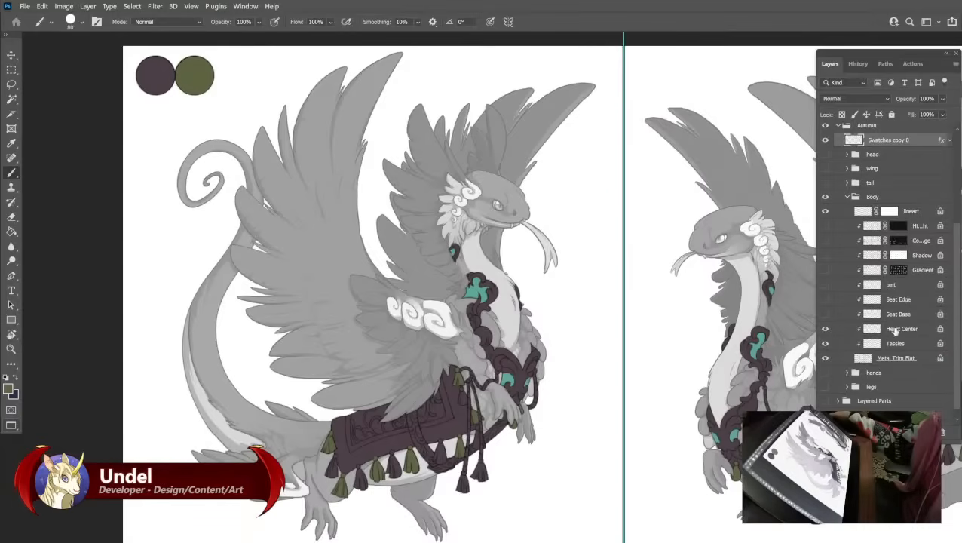
left_click(889, 329)
left_click(9, 389)
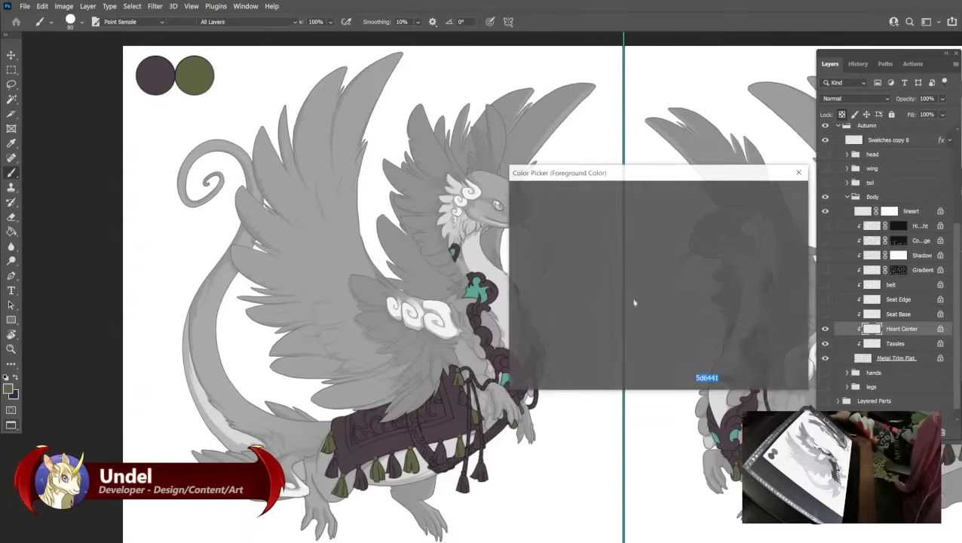
left_click(670, 327)
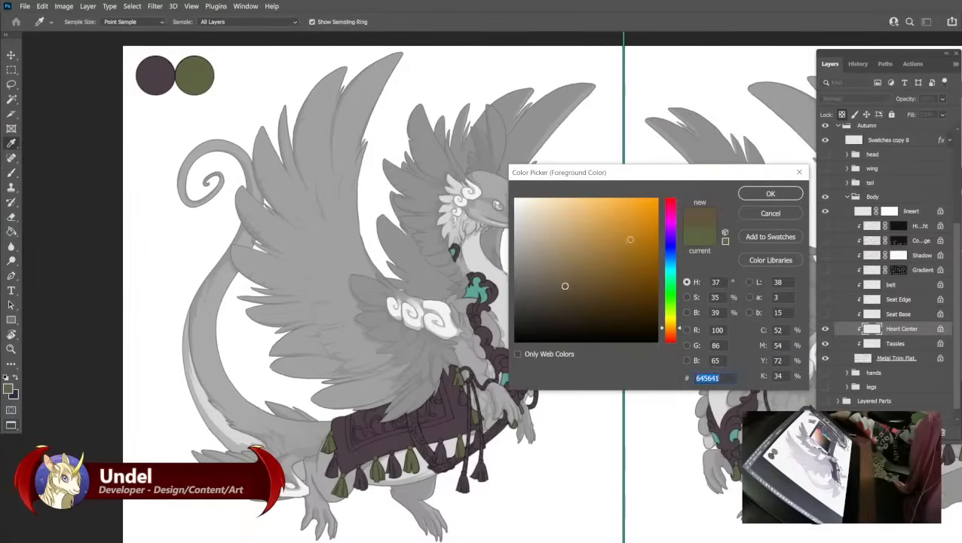
left_click(636, 231)
left_click(670, 331)
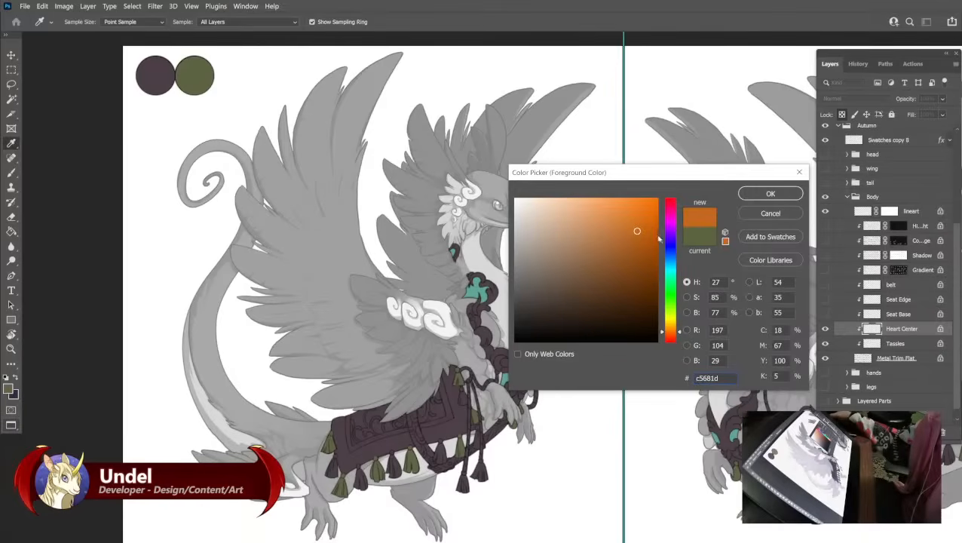
left_click_drag(637, 230, 633, 213)
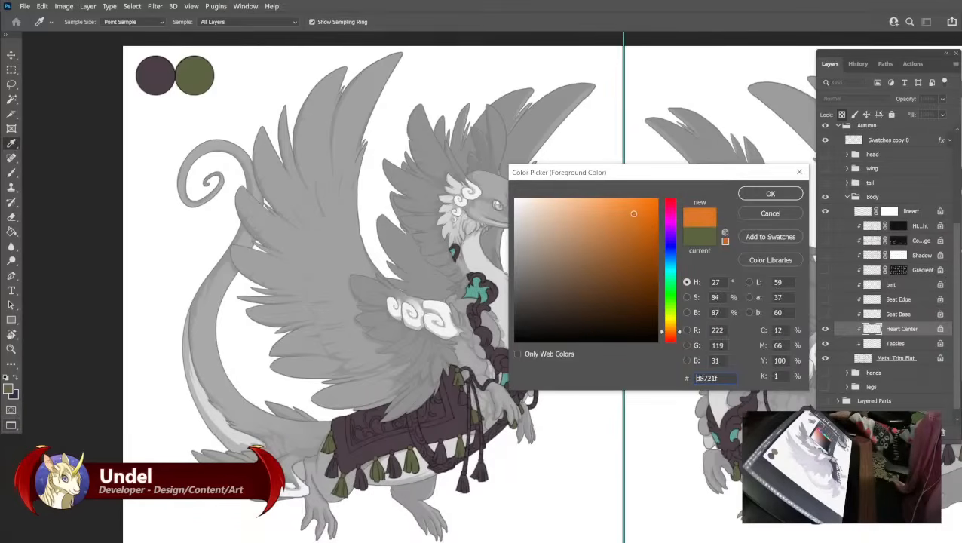
left_click(670, 325)
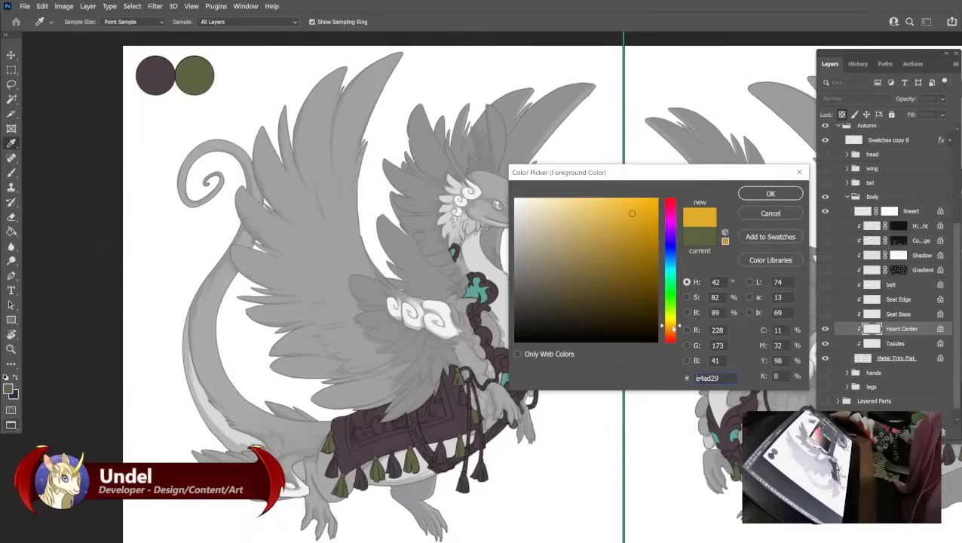
left_click_drag(672, 328, 673, 332)
left_click(768, 194)
Fill the Heart Center layer with the orange and paint a matching swatch beside the olive one on the swatches layer.
key("b")
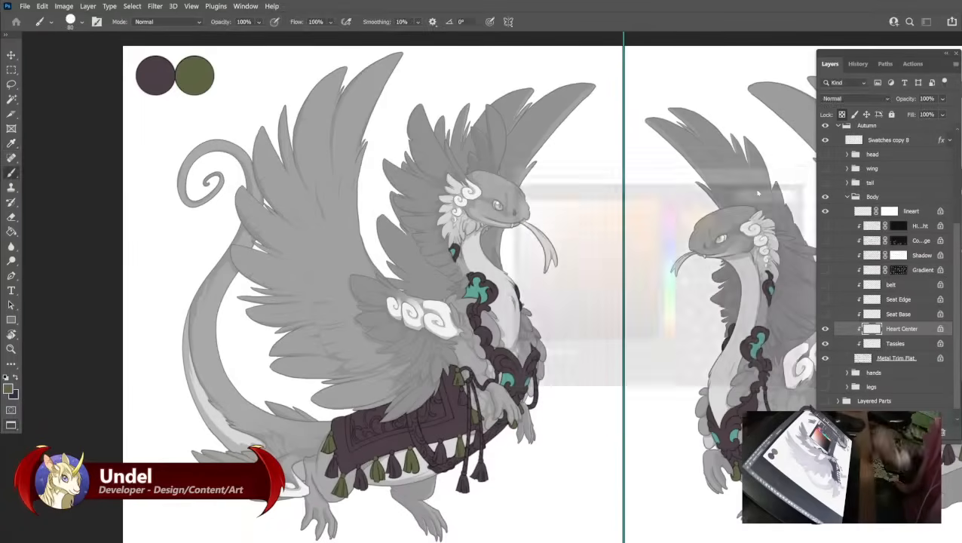
key("shift+F5")
key("Return")
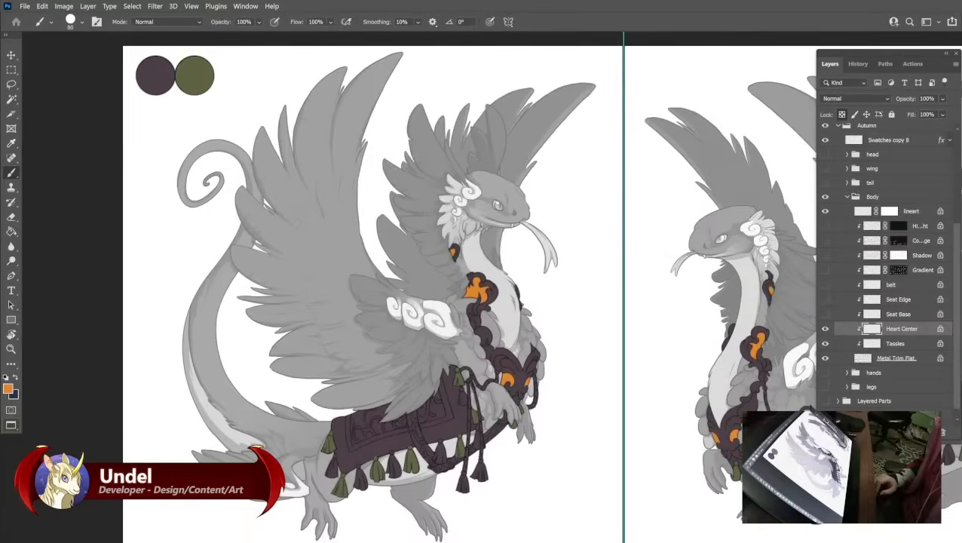
left_click(876, 144)
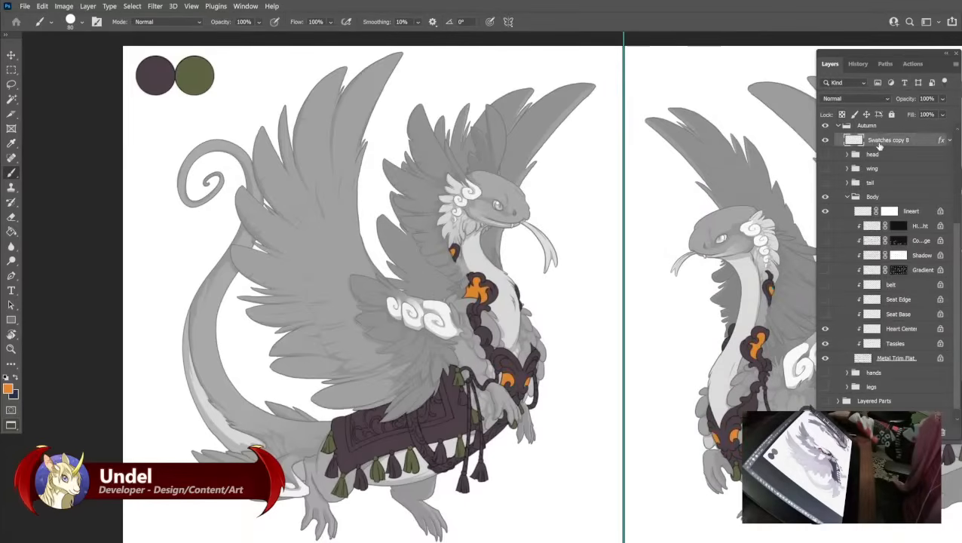
left_click(233, 74)
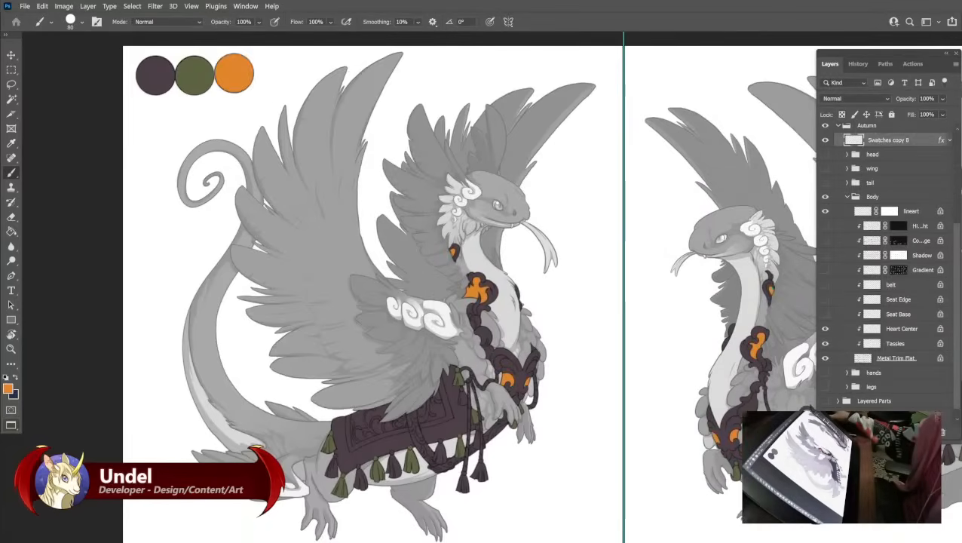
Show the Body group's Seat Base layer and fill it with dark red 7a393c.
left_click(824, 313)
left_click(891, 315)
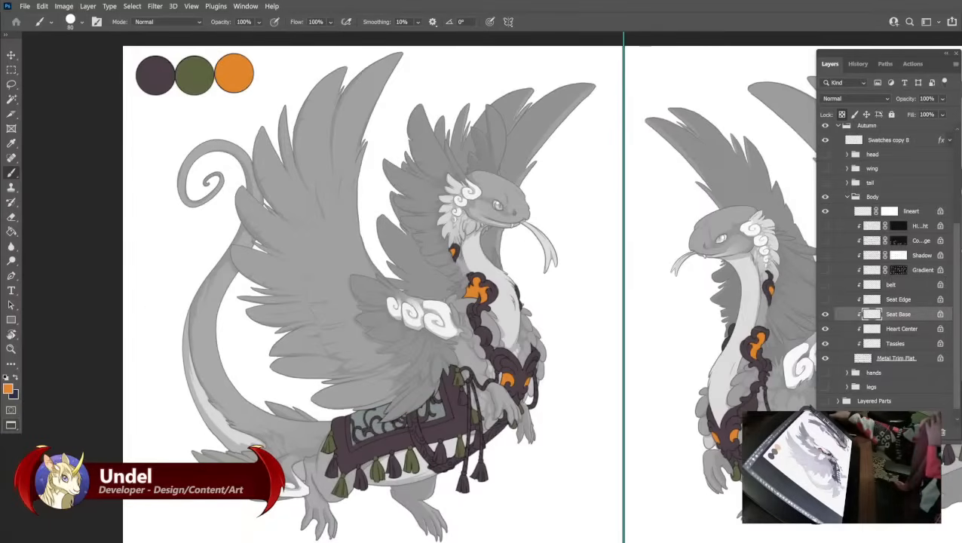
left_click(10, 390)
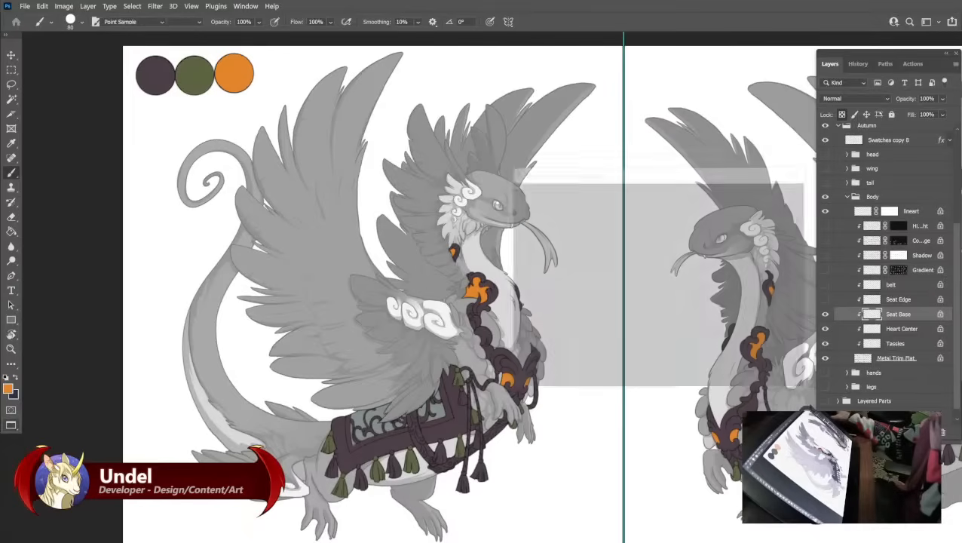
left_click(670, 203)
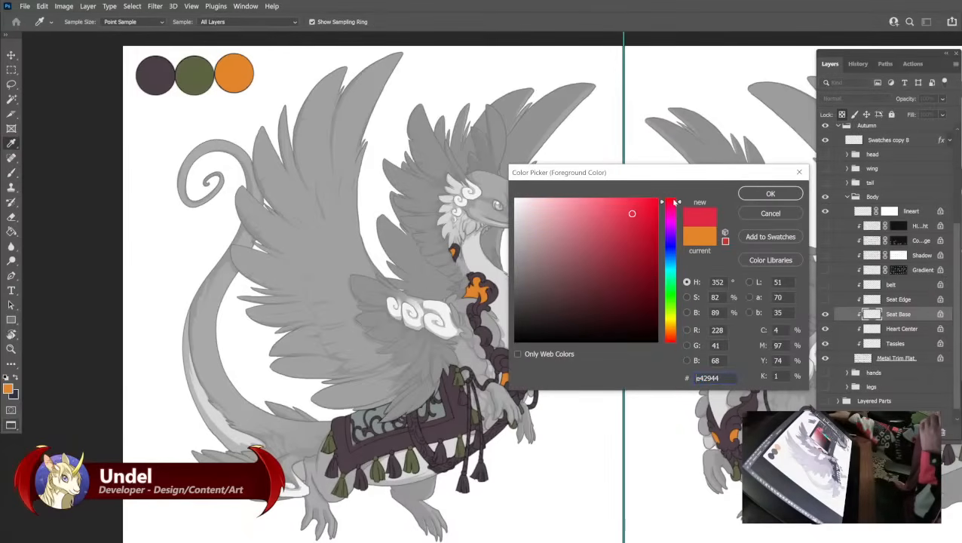
left_click(565, 291)
mouse_move(564, 291)
left_mouse_down()
mouse_move(575, 272)
mouse_move(591, 273)
left_mouse_up()
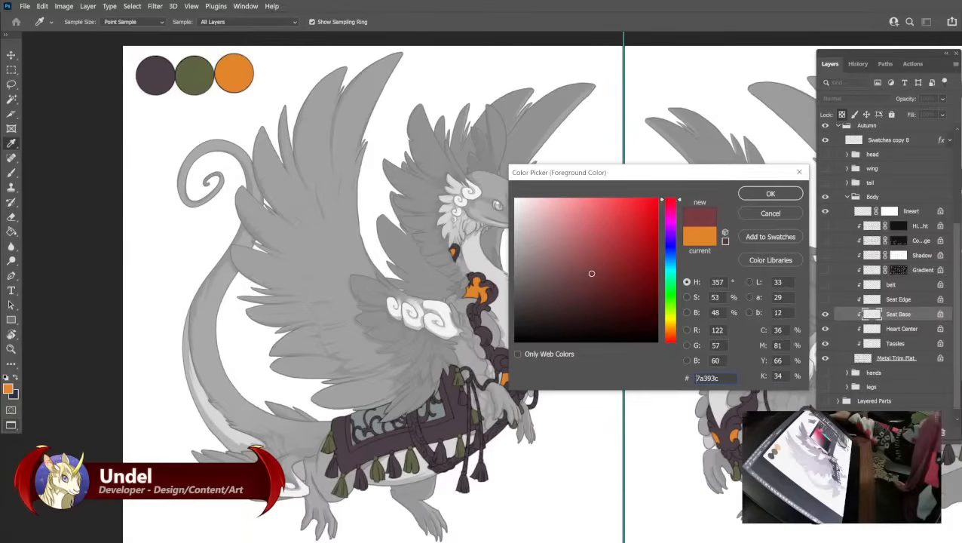
left_click(768, 194)
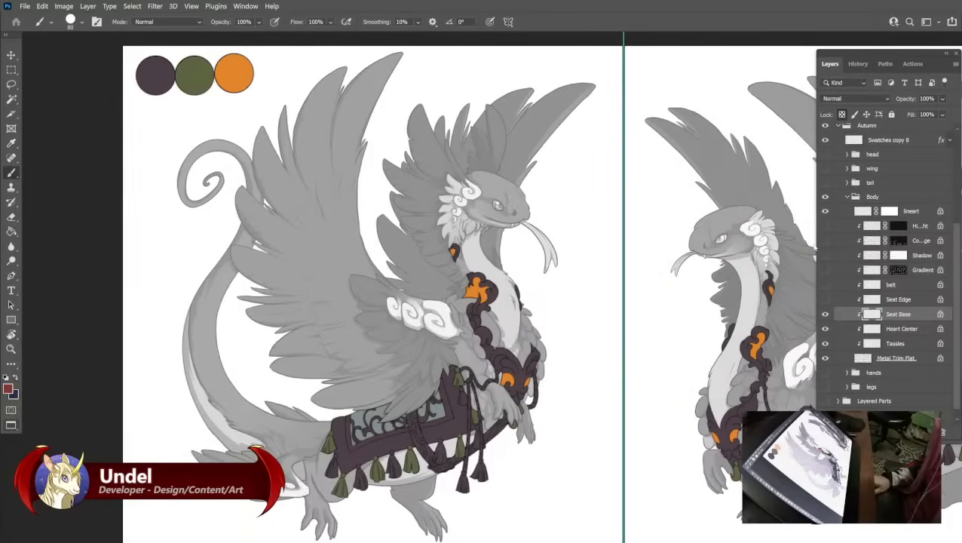
key("shift+F5")
key("Return")
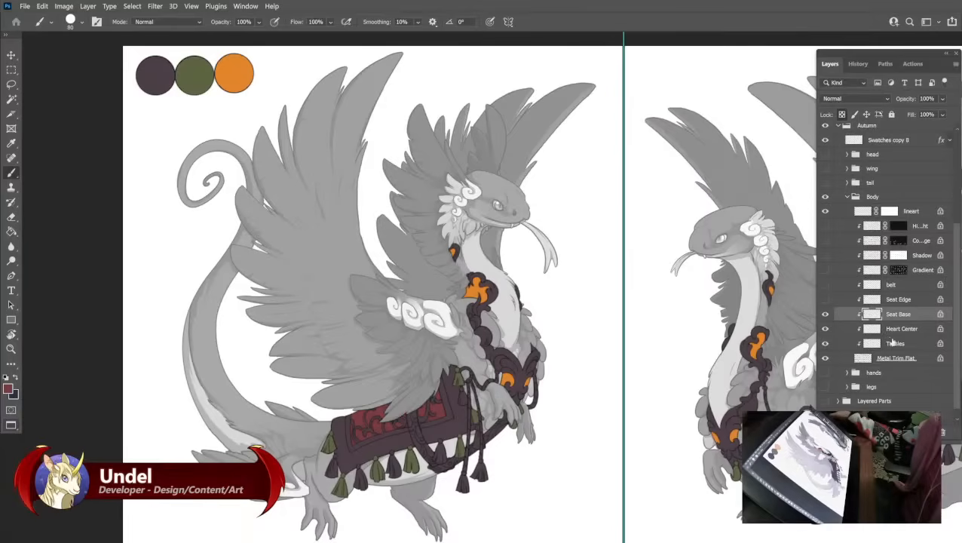
Fill the Body group's Tassles layer with the same dark red.
left_click(894, 345)
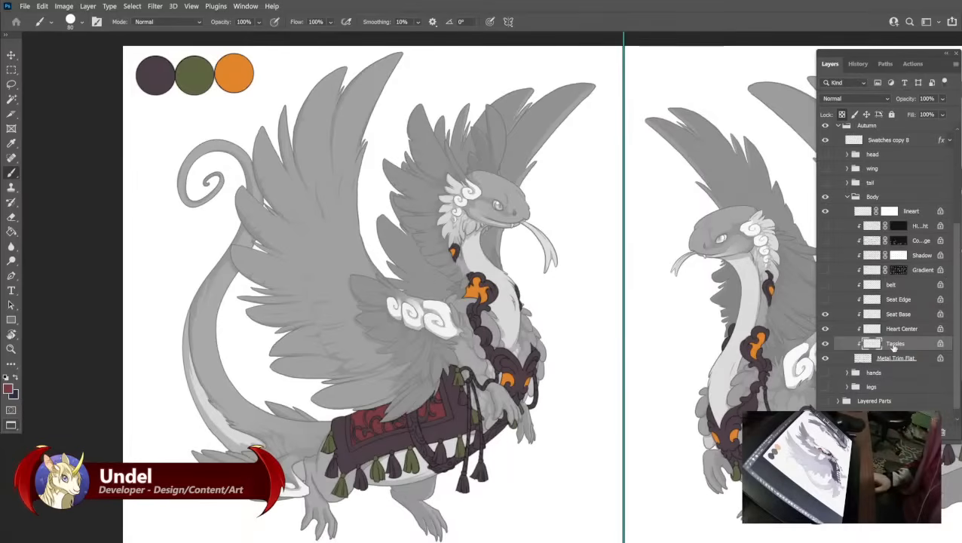
key("shift+BackSpace")
key("Return")
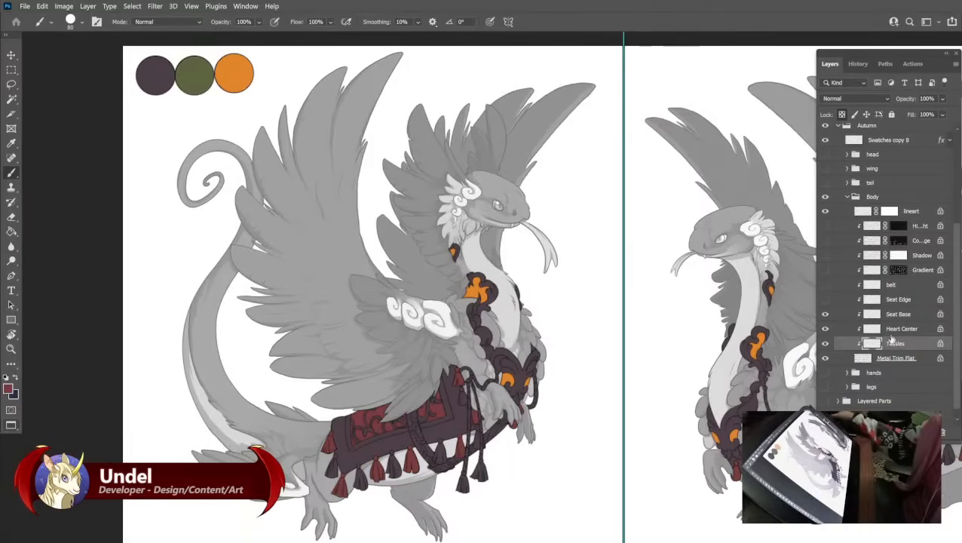
Paint a round dark red swatch over the first dragon's tail curl on the Autumn swatches layer.
left_click(896, 315)
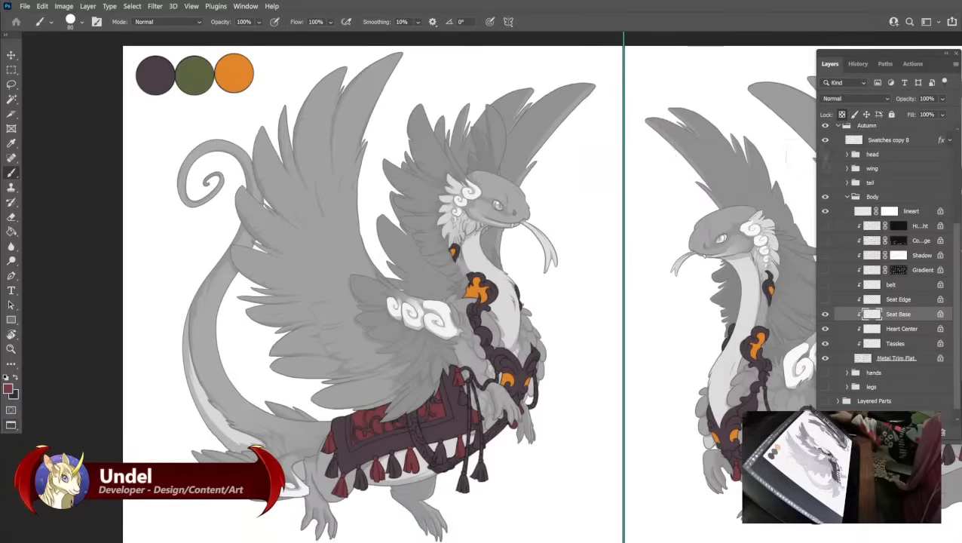
left_click(899, 143)
left_click(191, 161)
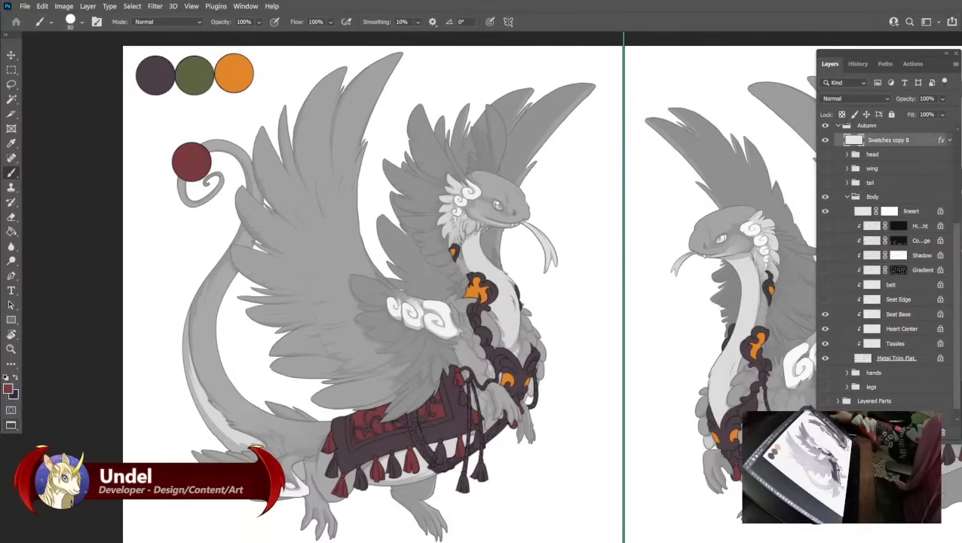
Sample the olive green swatch, try it as the Seat Base layer's fill, and undo that fill.
left_click(198, 71, "alt")
left_click(892, 315)
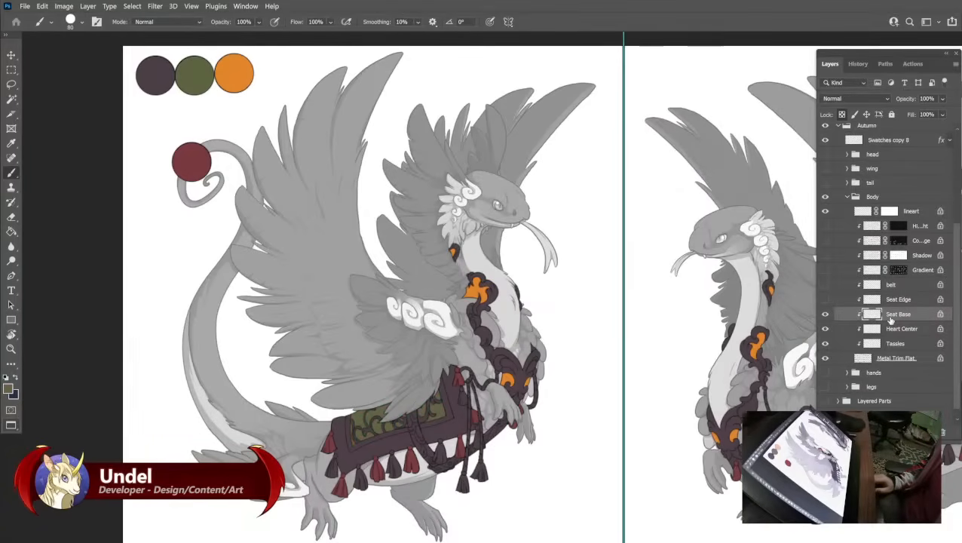
key("ctrl+z")
Show the Body group's Seat Edge layer and fill it with the sampled olive green.
left_click(825, 300)
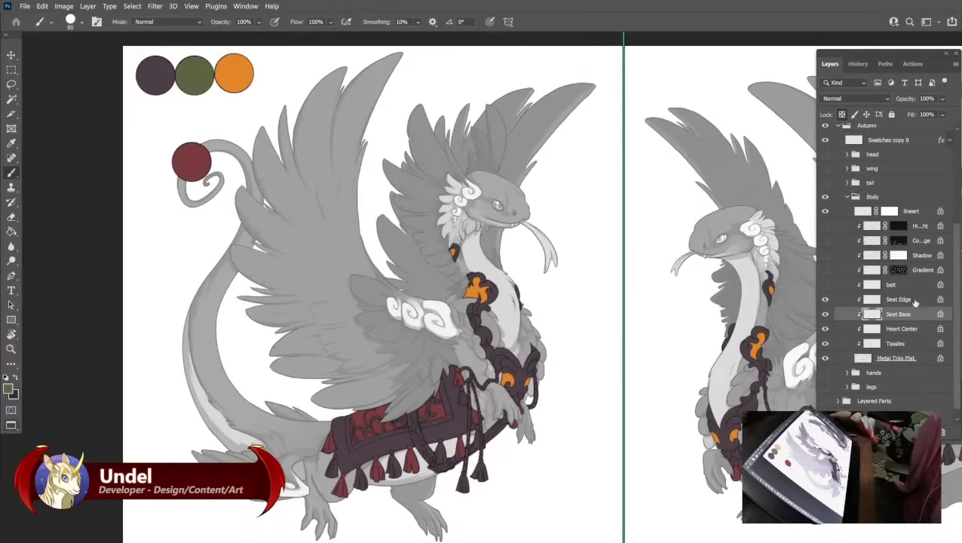
left_click(915, 302)
key("shift+BackSpace")
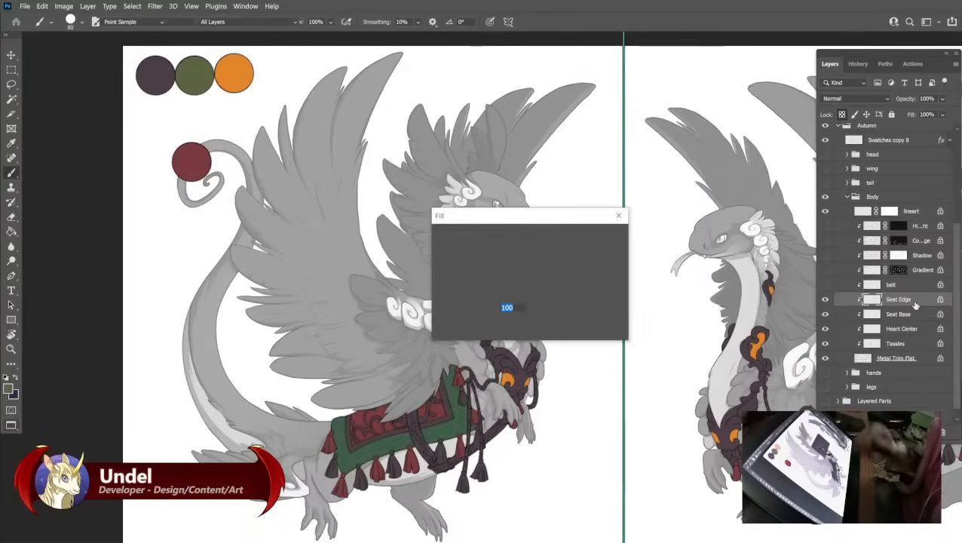
key("Return")
Set the foreground color to tan b28e60 and fill the Seat Base layer with it.
left_click(908, 314)
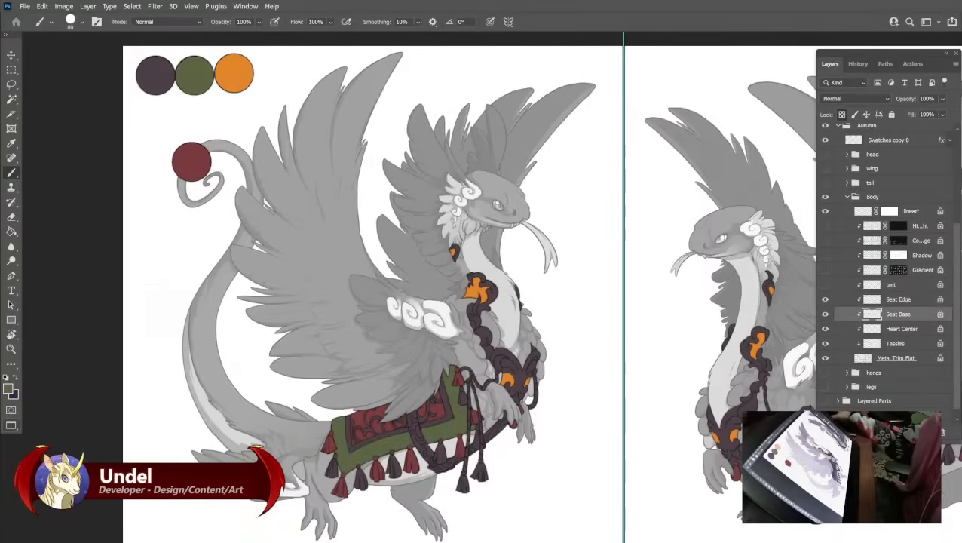
left_click(10, 388)
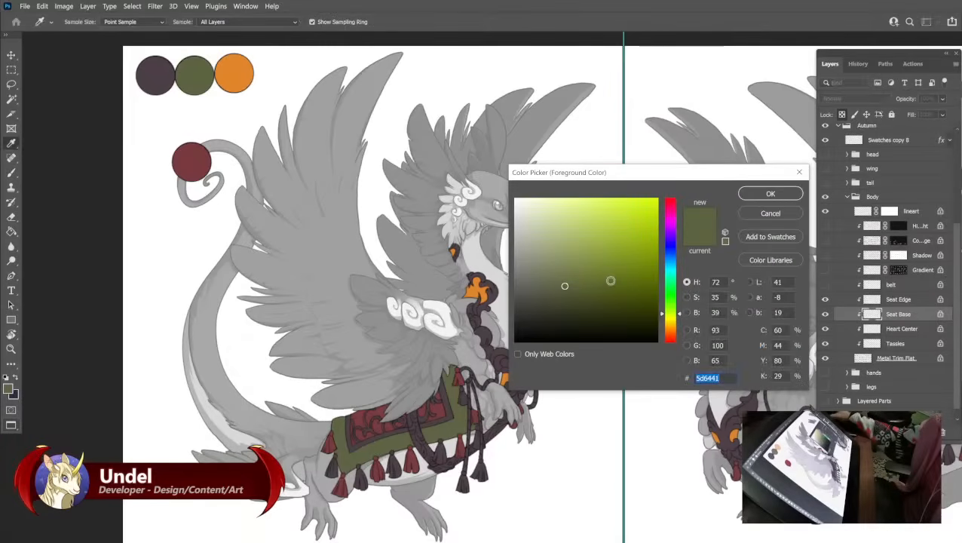
left_click(671, 329)
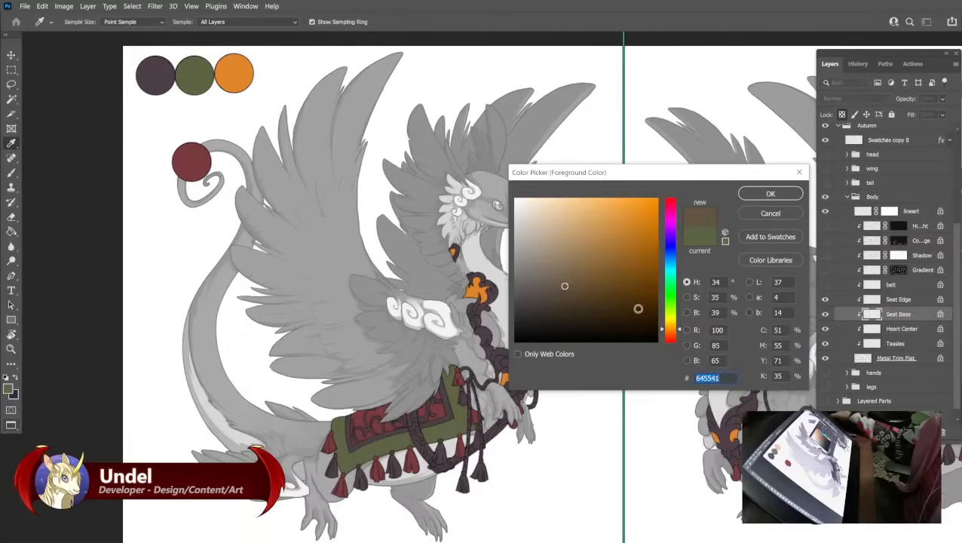
left_click(577, 243)
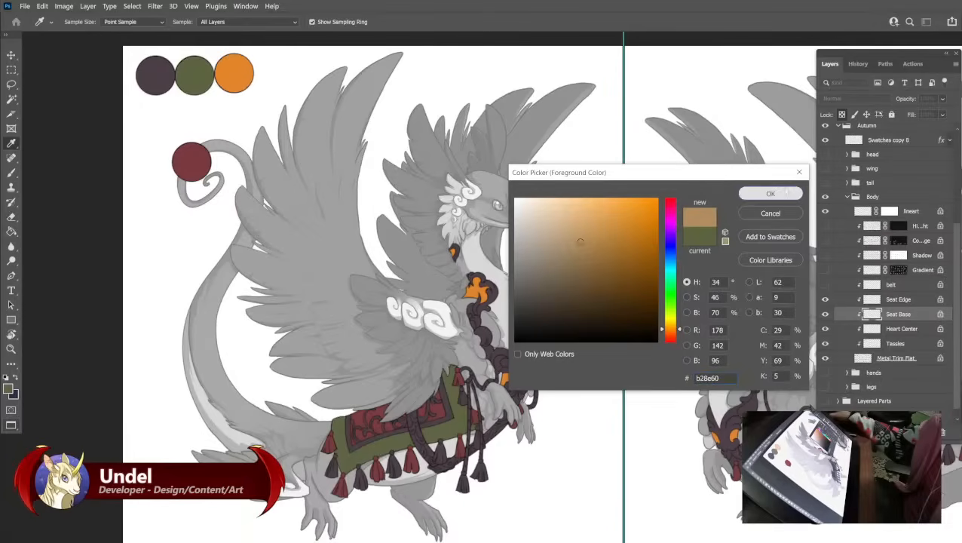
left_click(771, 194)
key("shift+F5")
key("Return")
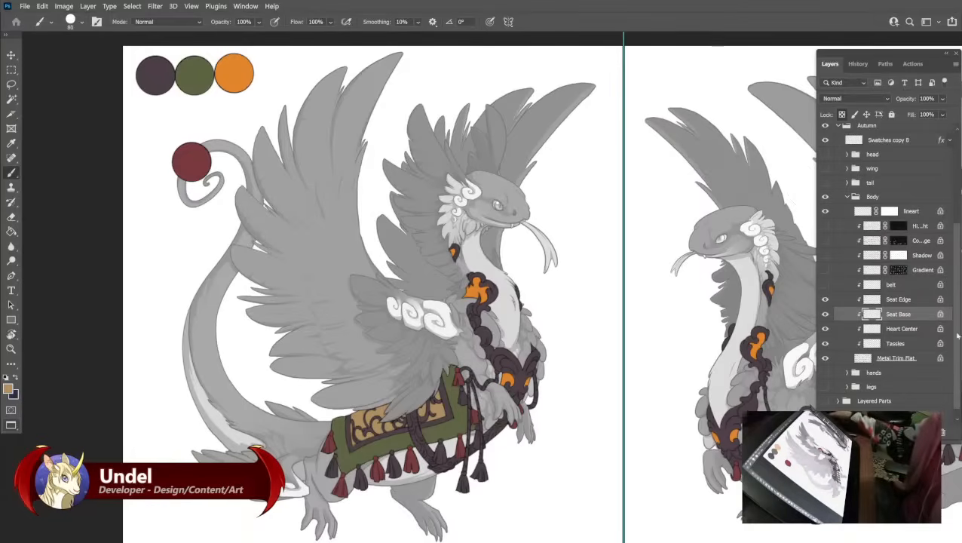
Sample the olive green swatch and fill the Tassles layer with it.
left_click(908, 301)
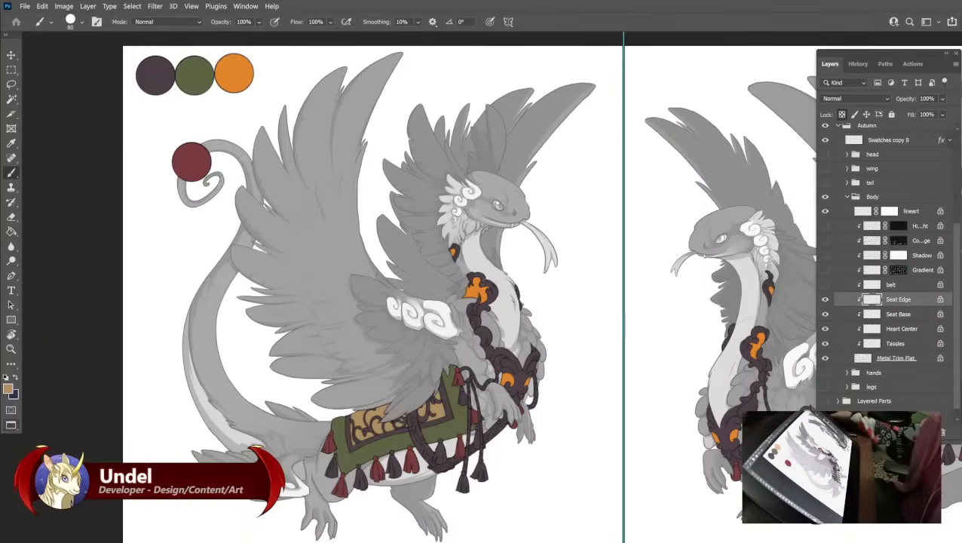
left_click(198, 78, "alt")
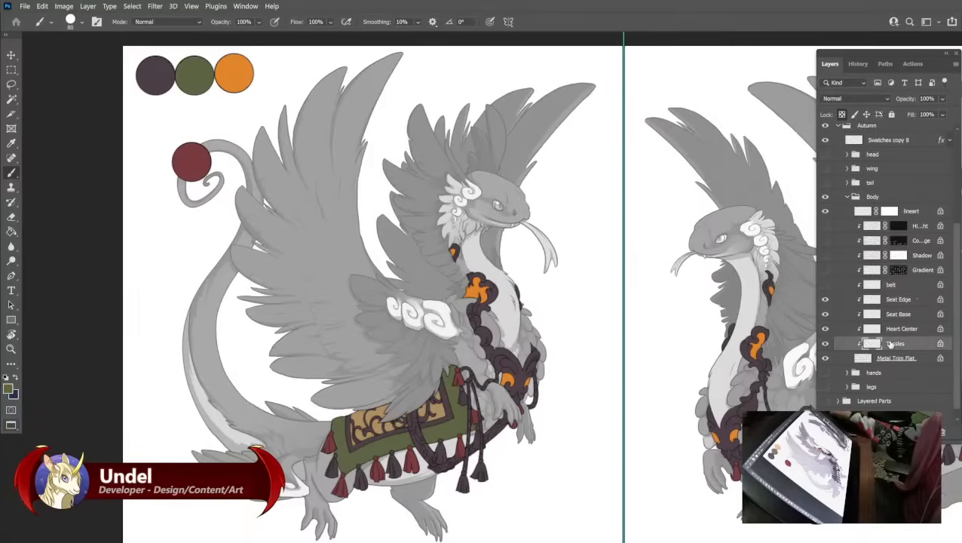
left_click(894, 343)
key("shift+BackSpace")
key("Return")
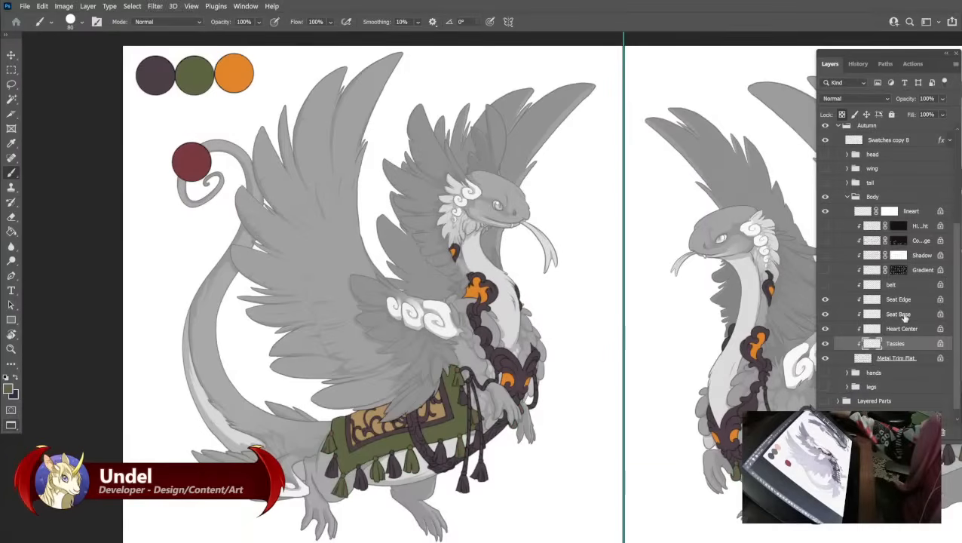
Sample the dark red swatch and fill the Seat Edge layer with it.
left_click(897, 299)
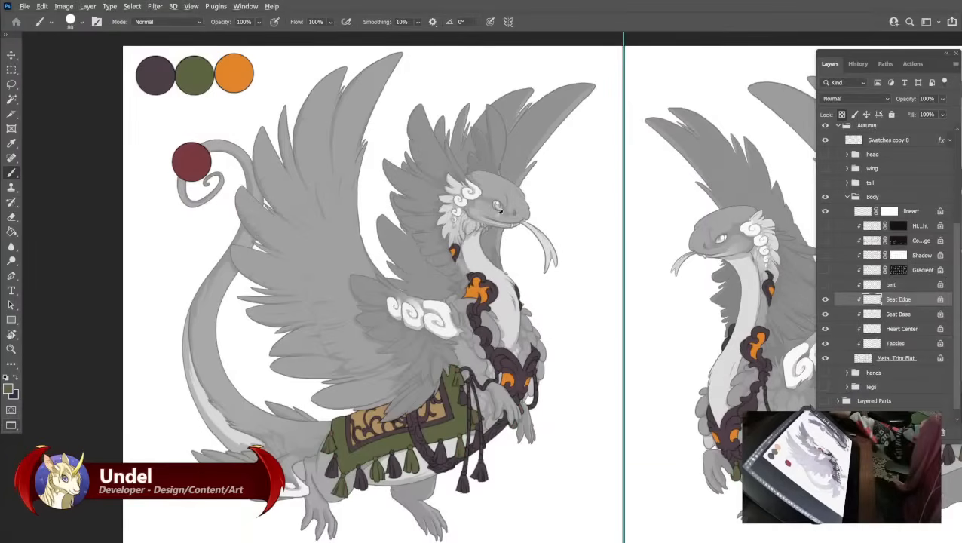
left_click(189, 161, "alt")
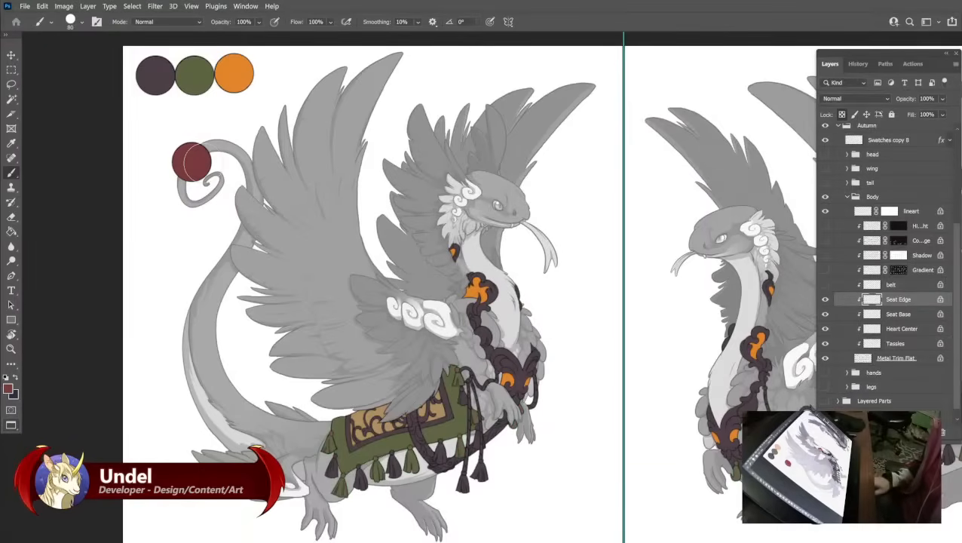
key("shift+F5")
key("Return")
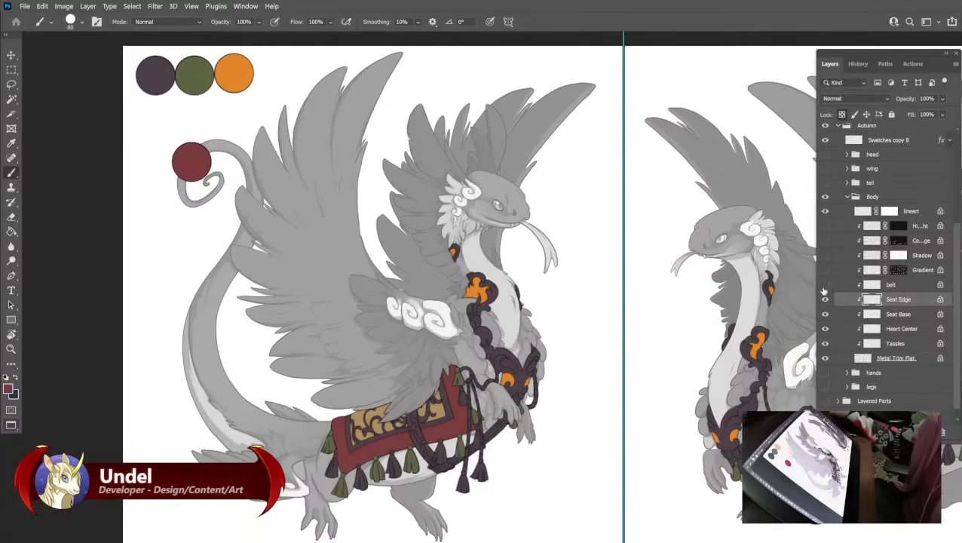
Show the Body group's belt layer and fill it with muted brown 8e6e64.
left_click(825, 286)
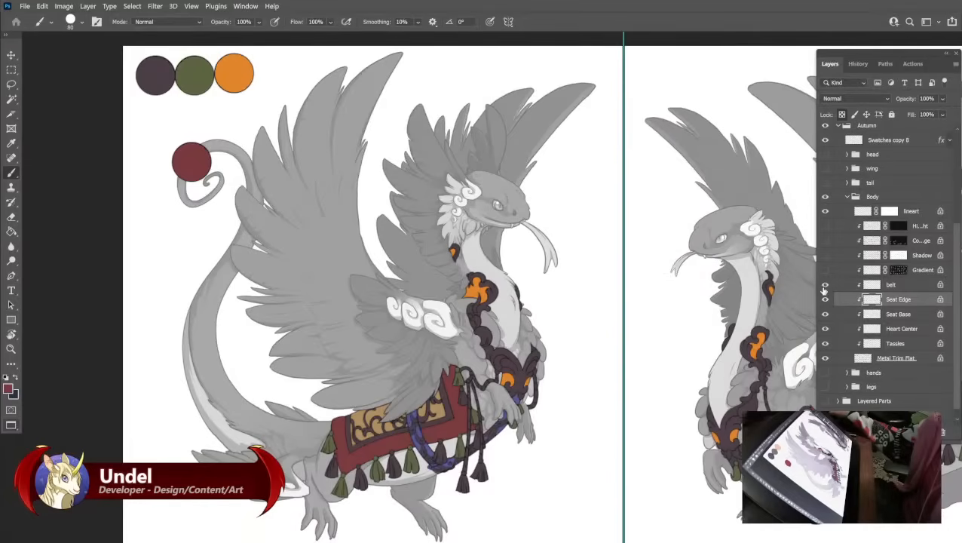
left_click(895, 286)
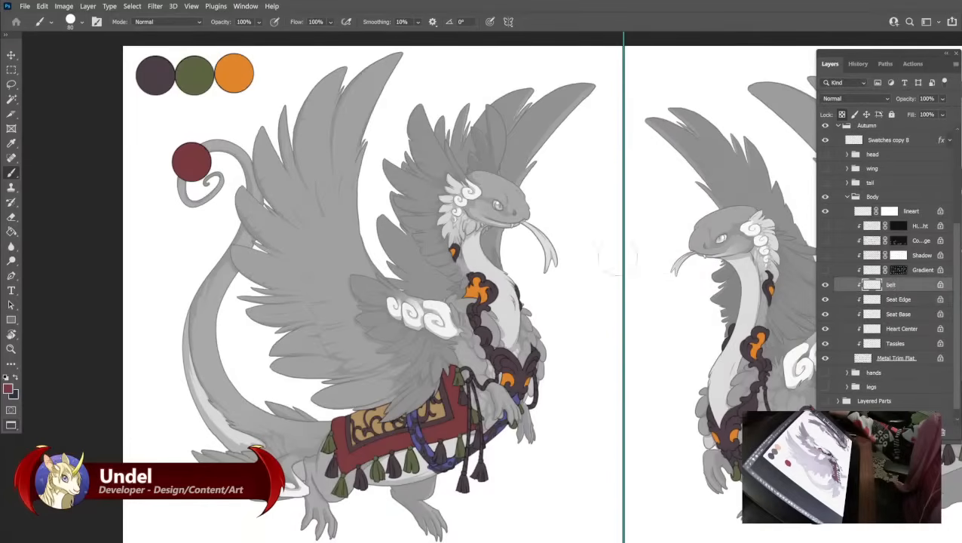
left_click(9, 389)
mouse_move(627, 268)
left_mouse_down()
mouse_move(582, 249)
mouse_move(540, 260)
mouse_move(556, 262)
left_mouse_up()
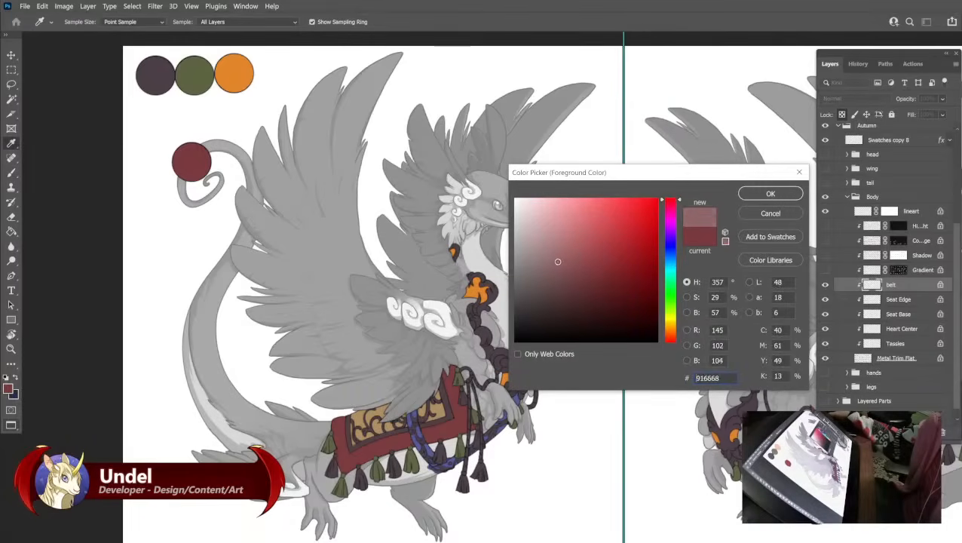
left_click(669, 336)
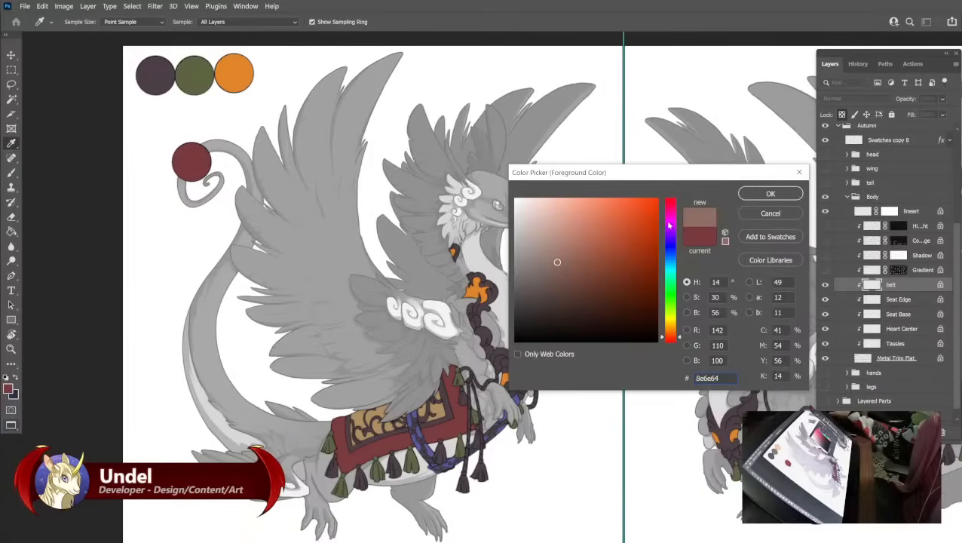
left_click(769, 194)
key("b")
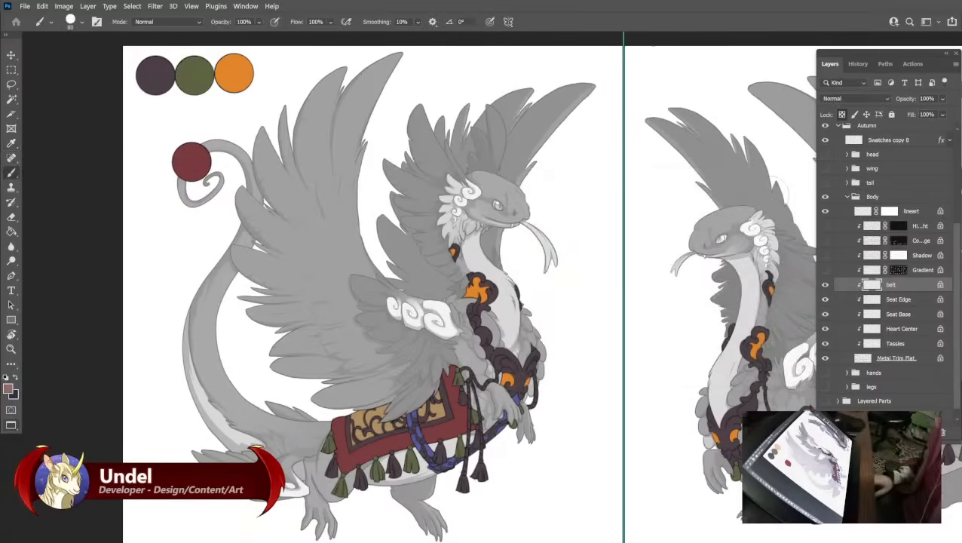
key("shift+BackSpace")
key("Return")
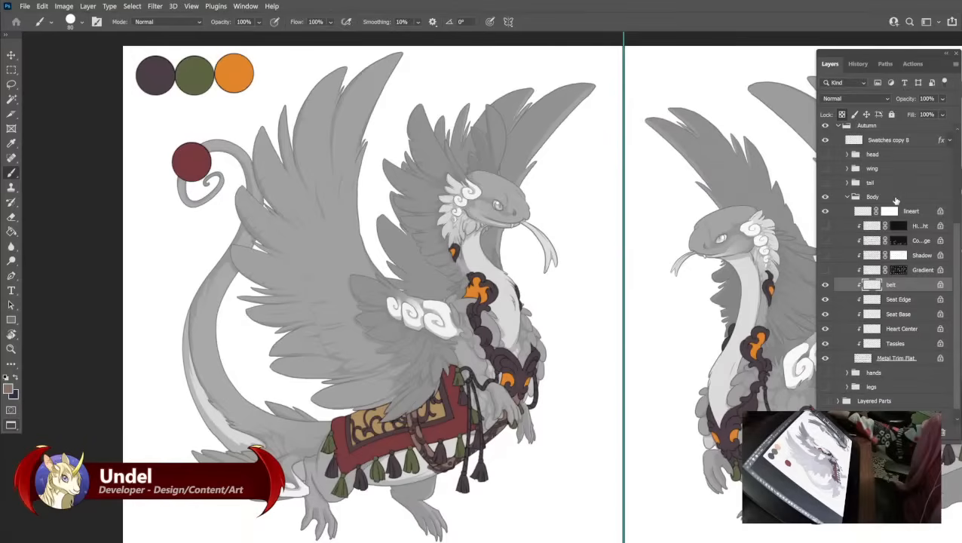
On the Swatches copy 8 layer, add the belt's brown and the Seat Base's tan as swatches, placing the tan directly beside the orange.
left_click(884, 142)
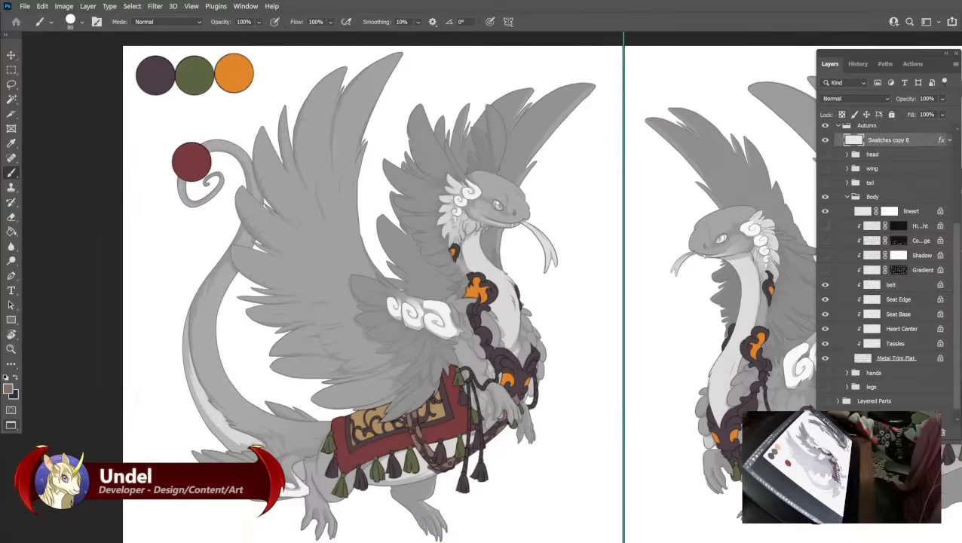
left_click(309, 73)
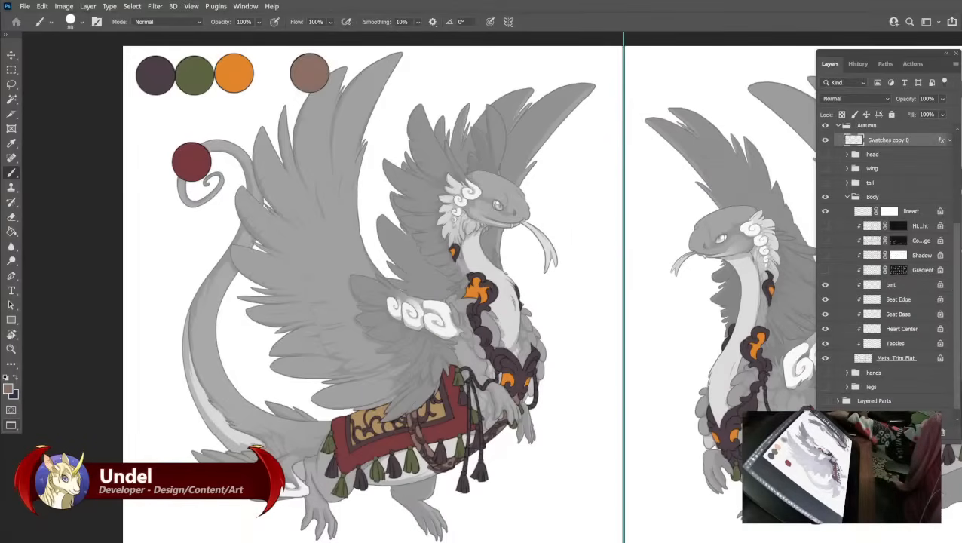
left_click(900, 301)
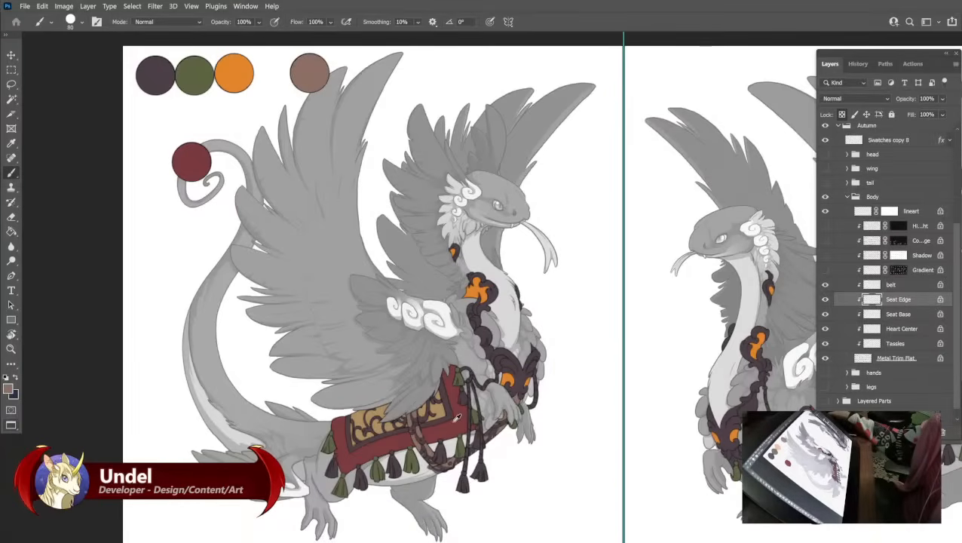
left_click(902, 315)
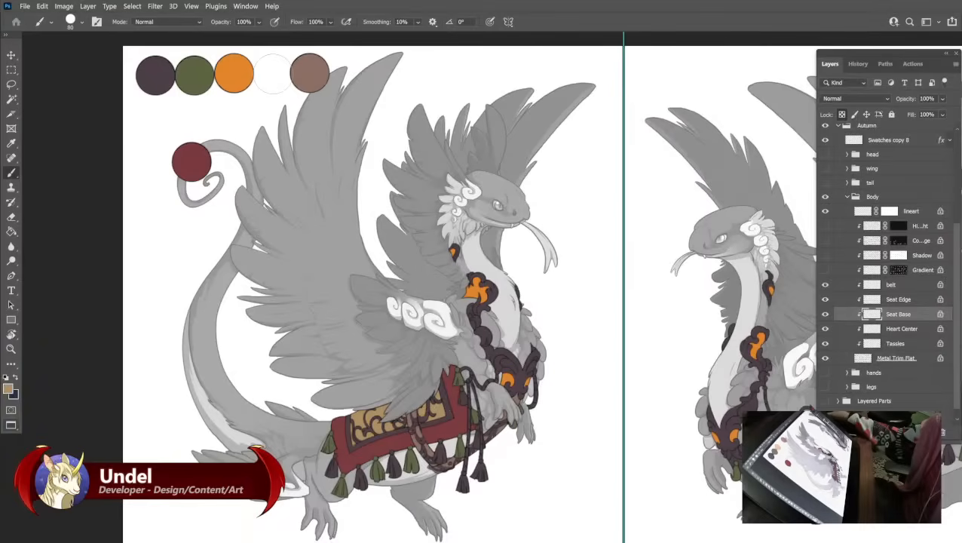
left_click(890, 141)
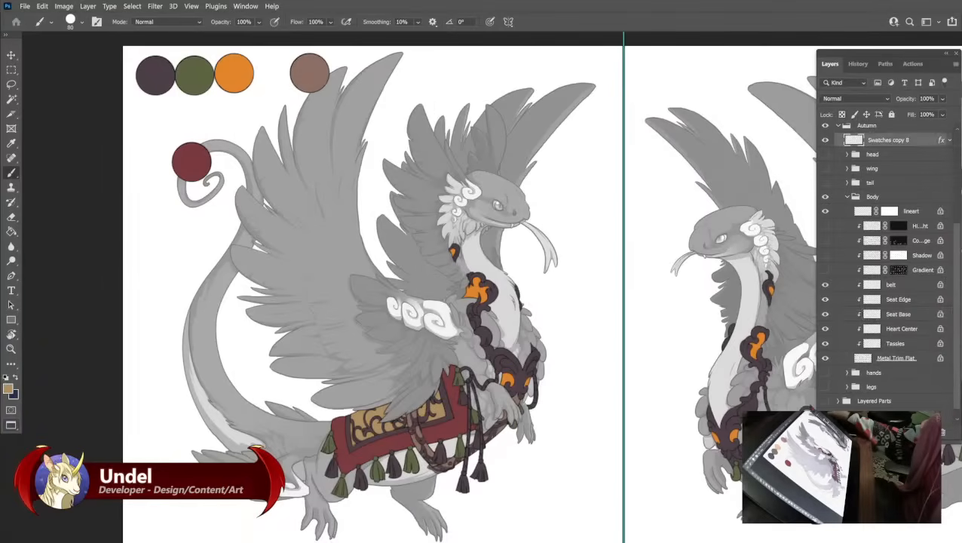
left_click(272, 73)
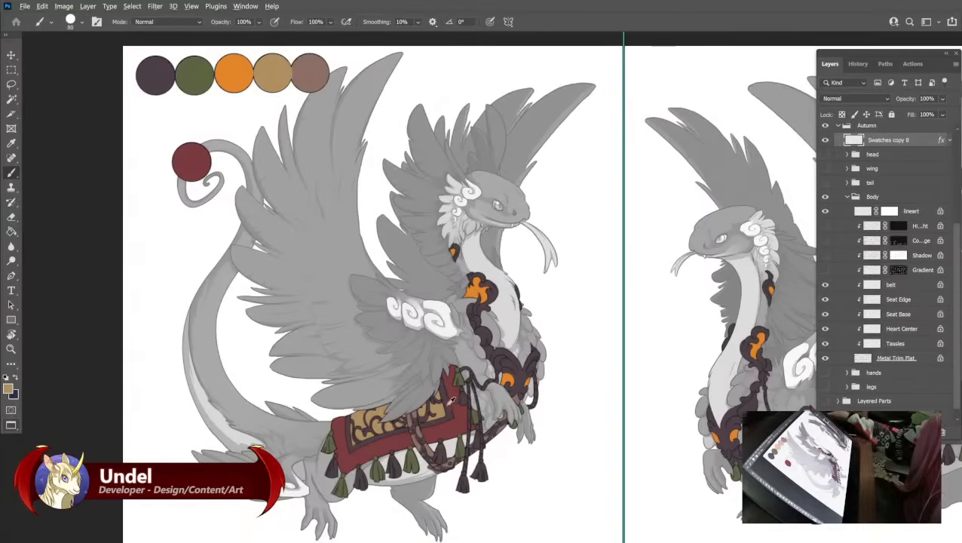
Cover the brown swatch with the seat edge's dark red and add the belt's brown as a swatch beside it.
left_click(453, 422, "alt")
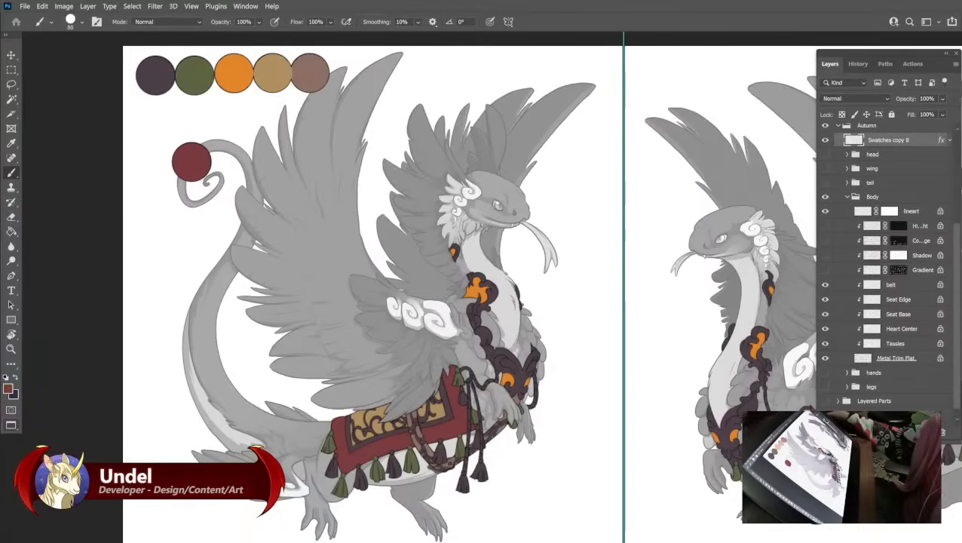
left_click(309, 74)
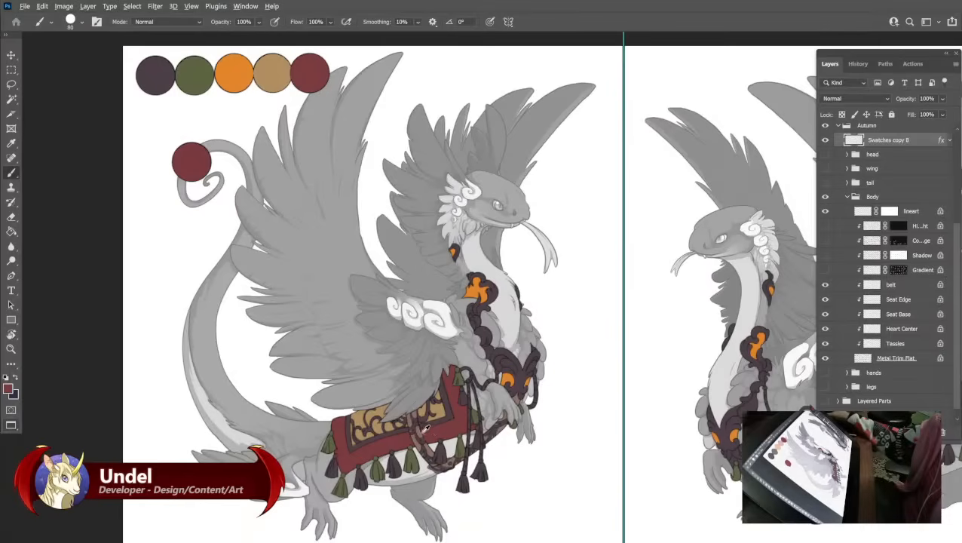
left_click(348, 73)
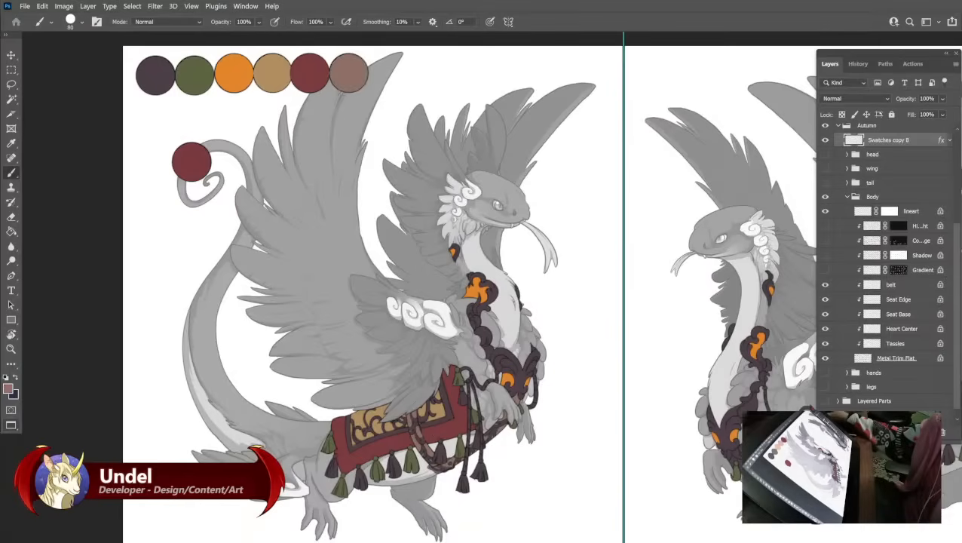
Select the stray dark red swatch over the dragon's tail, delete it, and clear the selection.
left_click(12, 69)
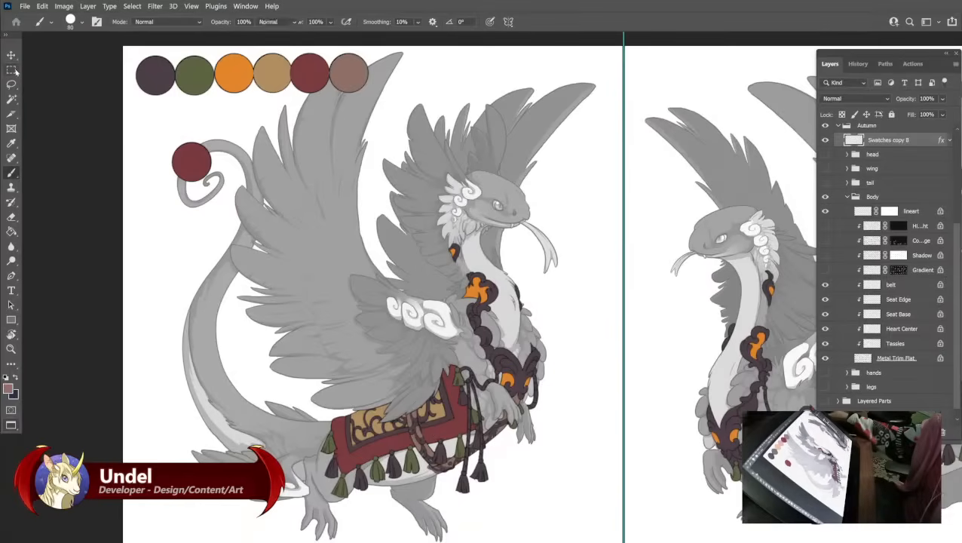
left_click_drag(150, 134, 254, 197)
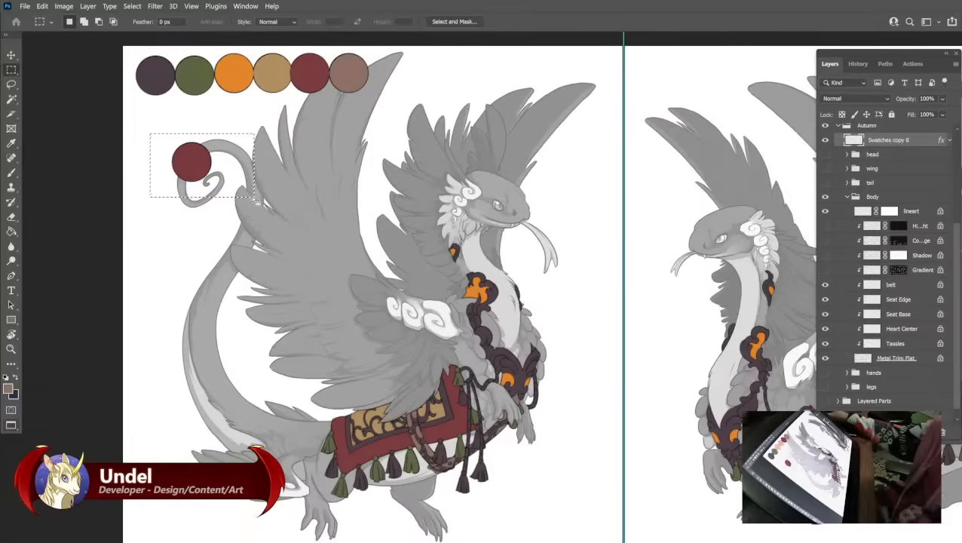
key("Delete")
key("ctrl+d")
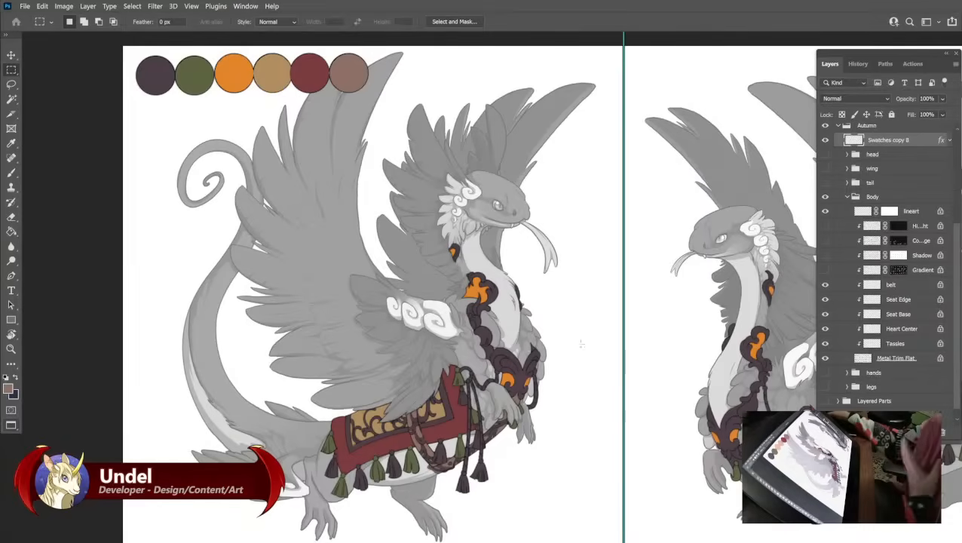
Show the Body group's Gradient layer and fill it with the sampled olive green swatch color.
left_click(825, 269)
left_click(866, 273)
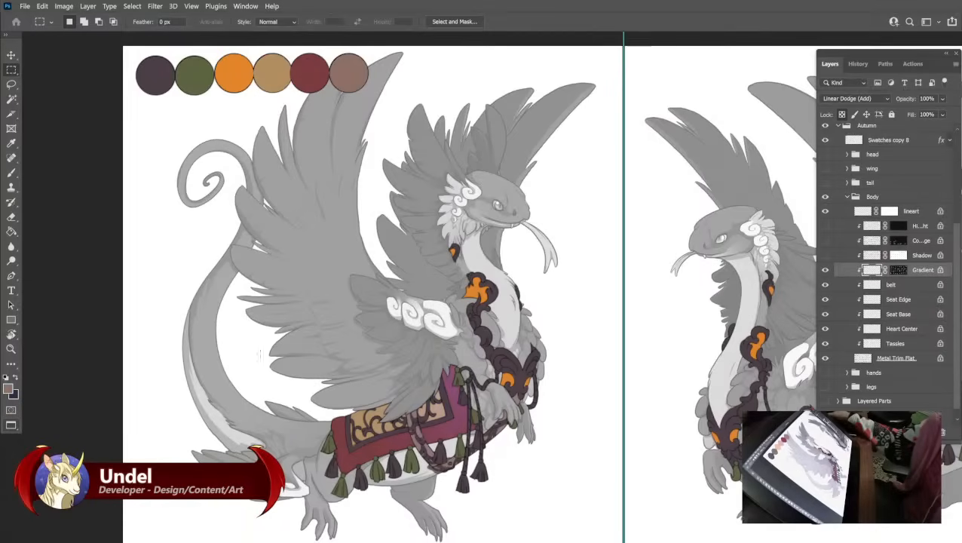
left_click(12, 173)
left_click(194, 74, "alt")
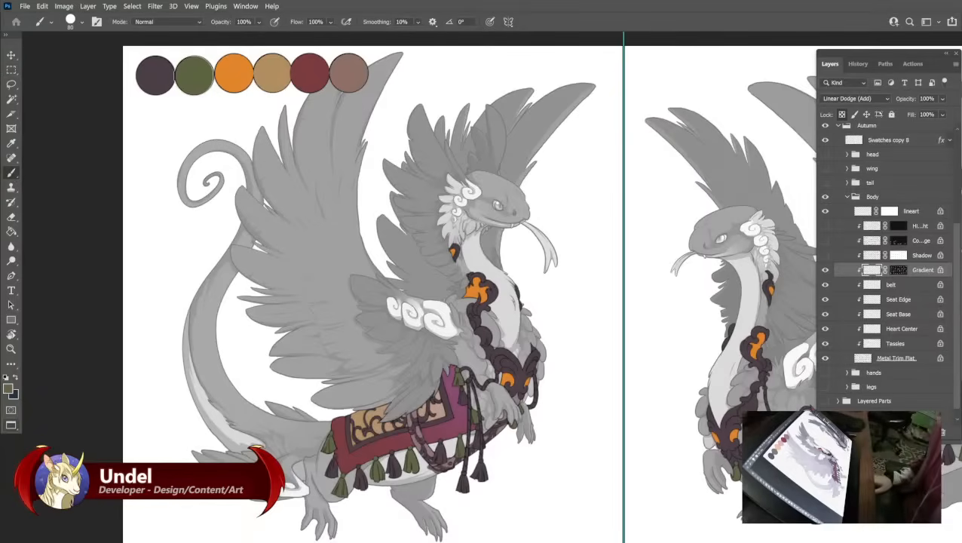
key("shift+F5")
key("Return")
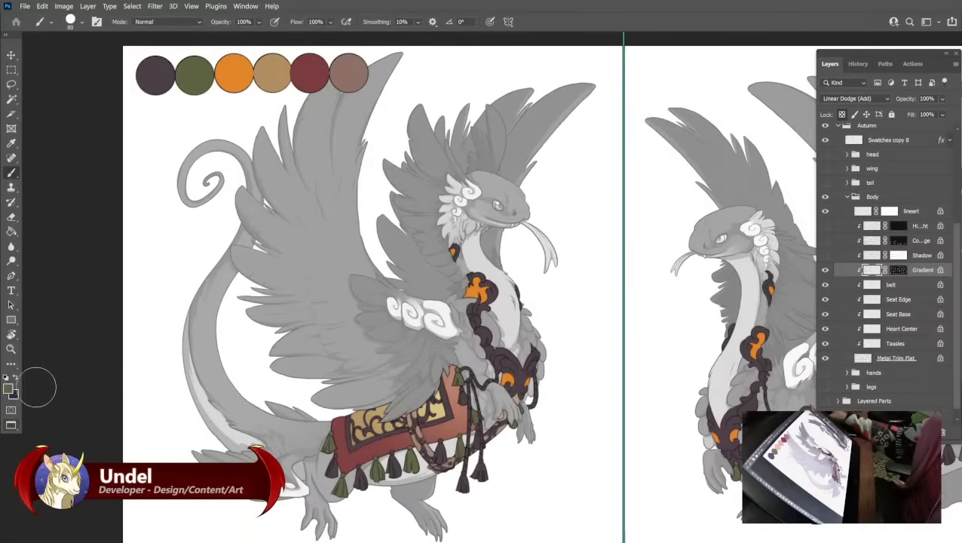
Revisit the foreground color, refill the Gradient layer with olive green, and record that green as a swatch beside the brown.
left_click(10, 389)
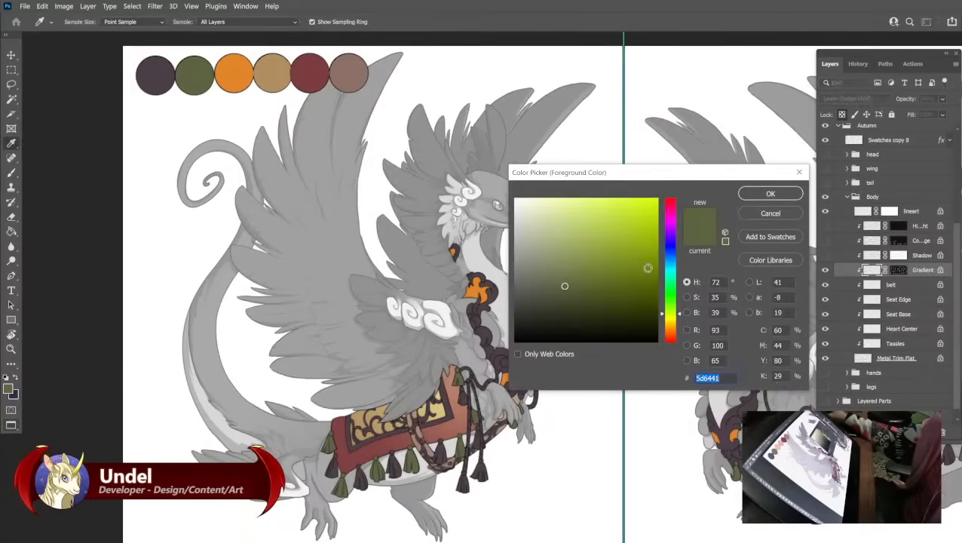
left_click(668, 265)
left_click(771, 194)
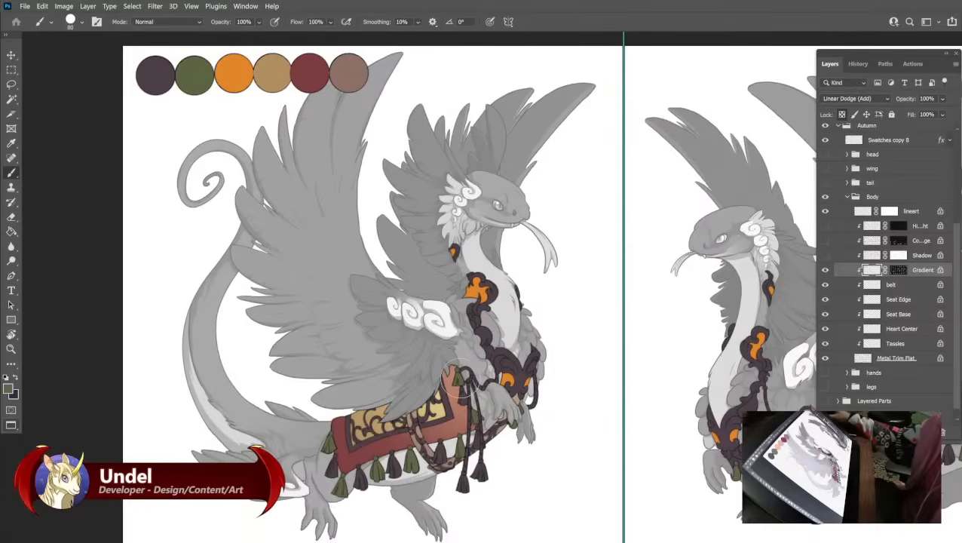
key("shift+BackSpace")
key("Return")
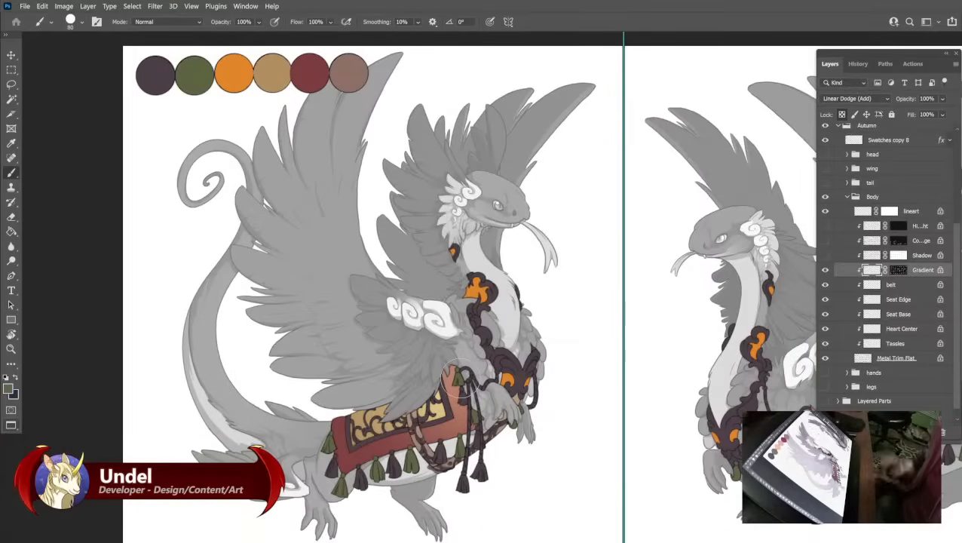
left_click(905, 140)
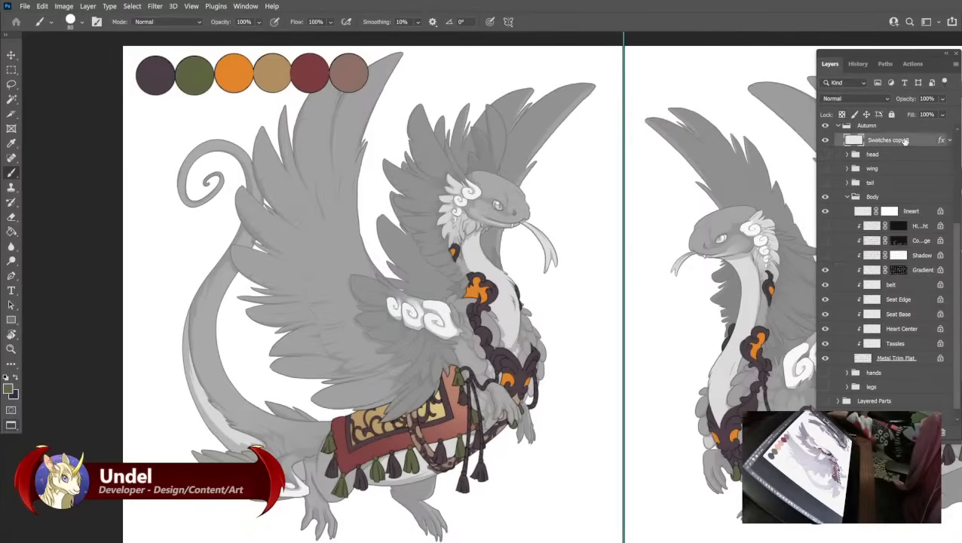
left_click(386, 73)
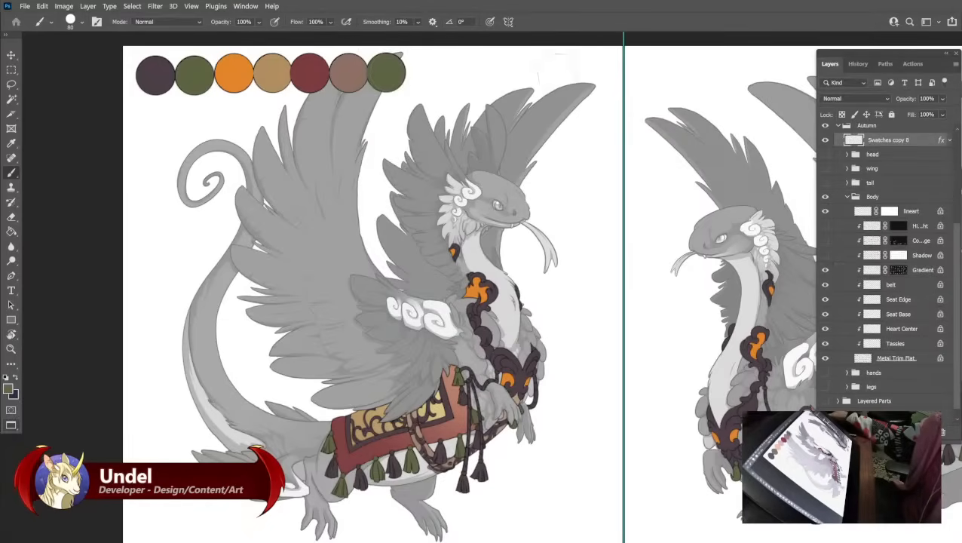
Show the Body group's Shadow layer and fill it with warm brown a47d6e.
left_click(825, 256)
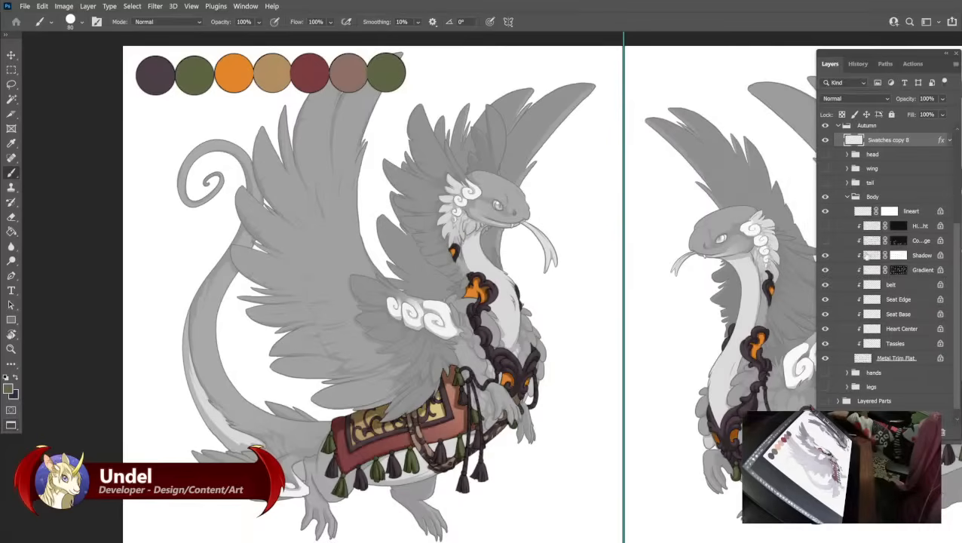
left_click(868, 257)
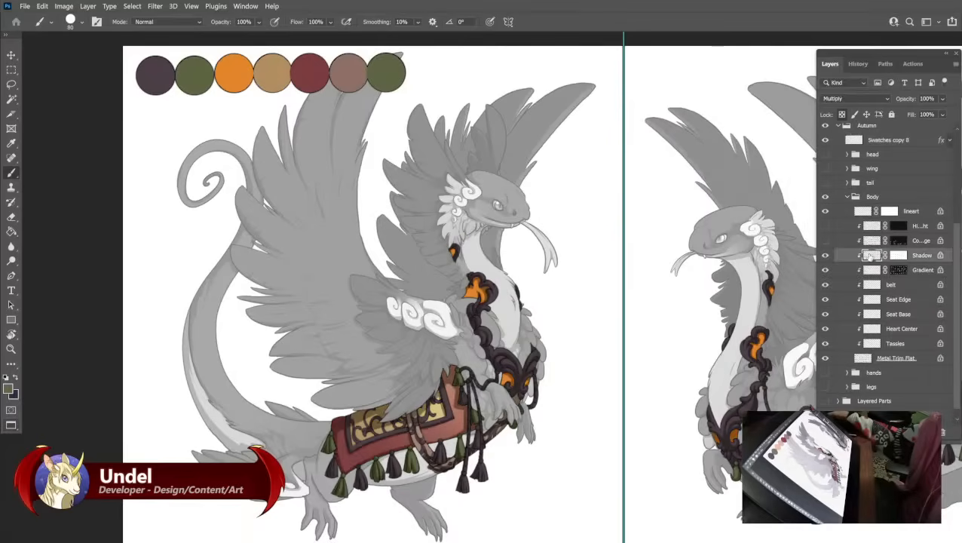
left_click(9, 388)
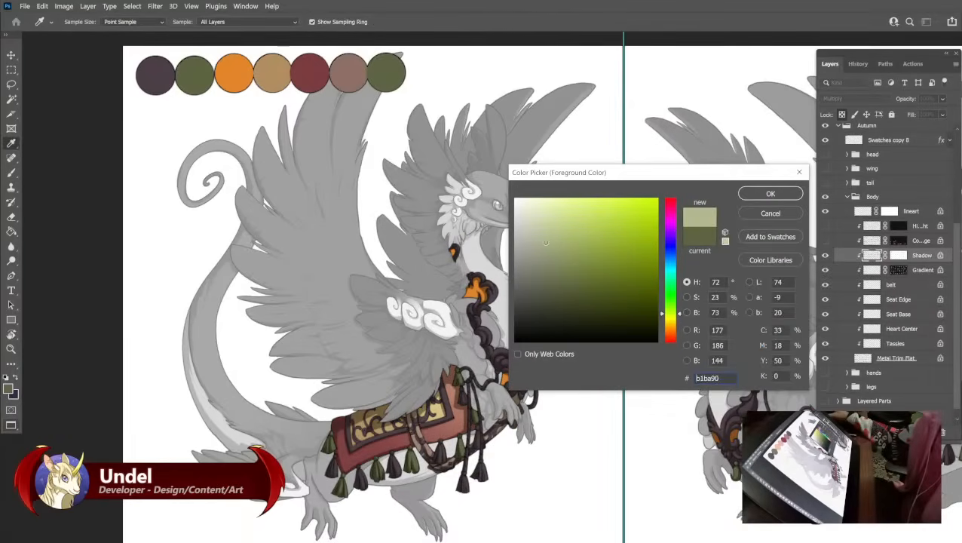
left_click_drag(670, 315, 670, 335)
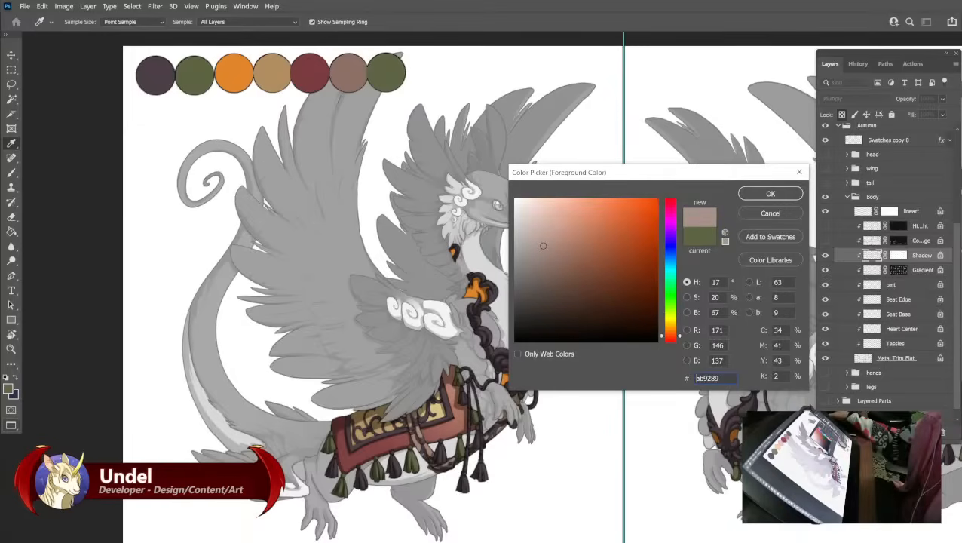
left_click(561, 249)
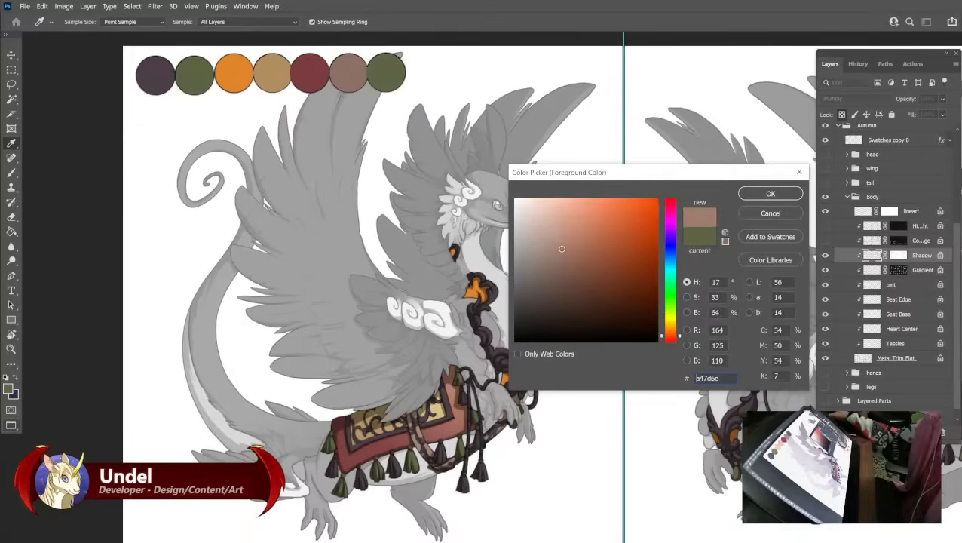
left_click(769, 193)
key("shift+BackSpace")
key("Return")
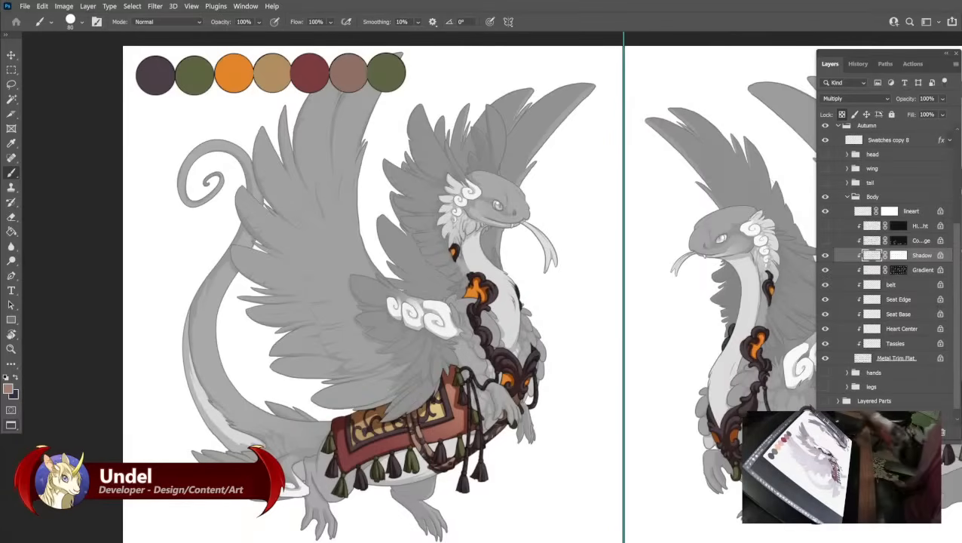
Record the warm brown as a swatch at the end of the row on the Swatches copy 8 layer.
left_click(899, 141)
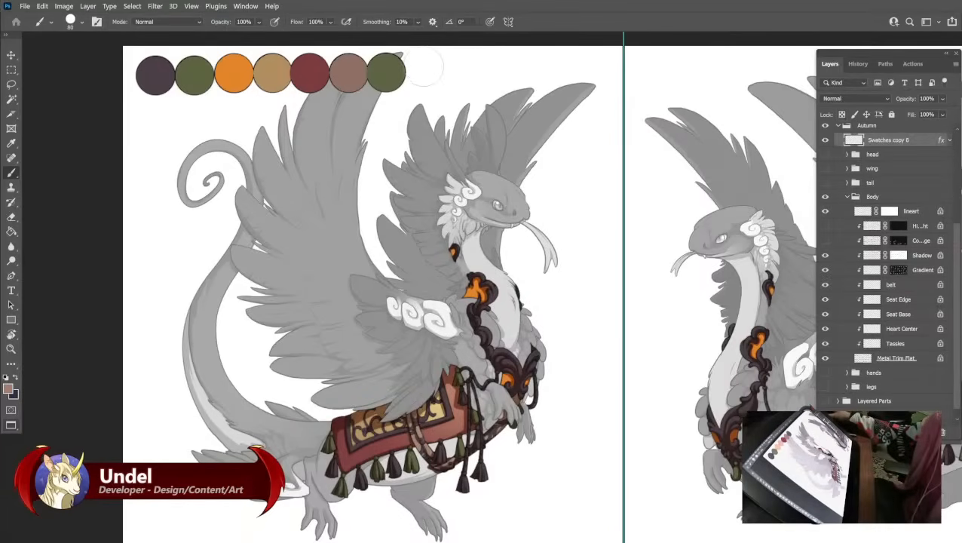
left_click(425, 73)
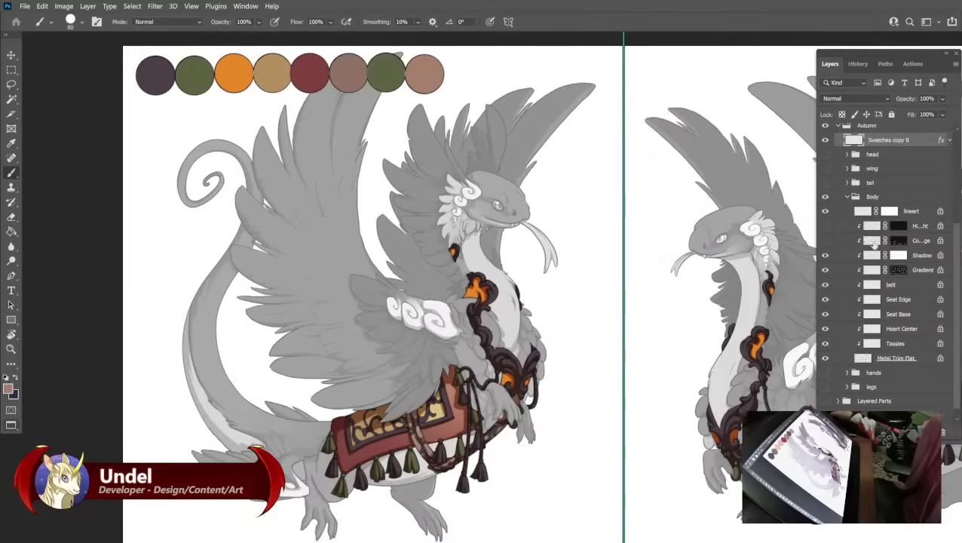
Show the Body group's Color Dodge layer and fill it with light green b8e884.
left_click(869, 244)
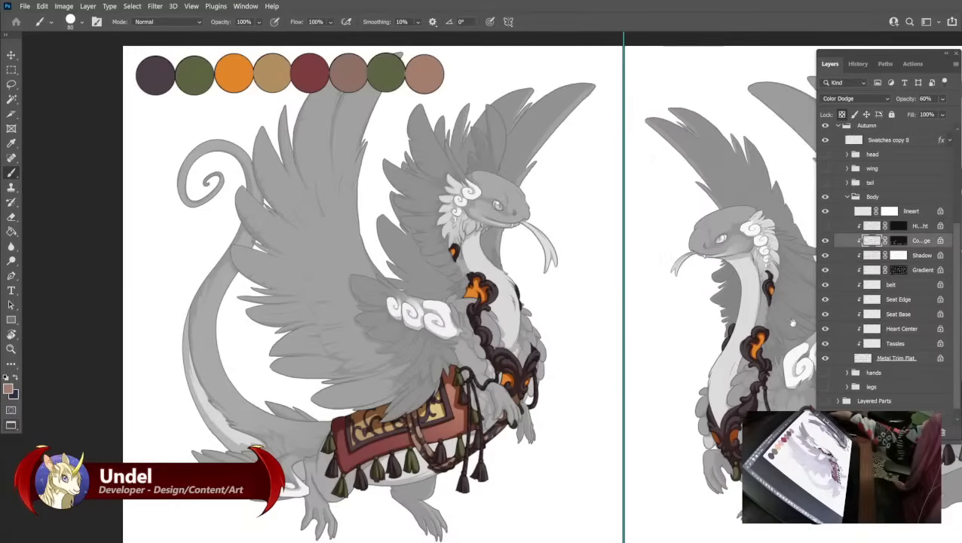
left_click_drag(754, 422, 440, 45)
left_click_drag(769, 453, 376, 90)
mouse_move(801, 395)
left_mouse_down()
mouse_move(603, 242)
mouse_move(508, 144)
left_mouse_up()
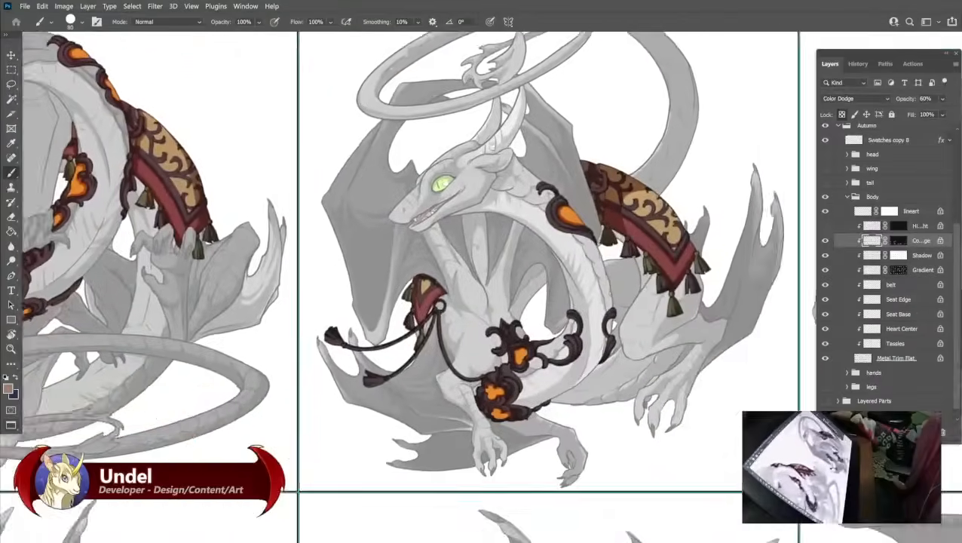
left_click_drag(649, 505, 437, 45)
left_click_drag(317, 38, 364, 177)
left_click(9, 388)
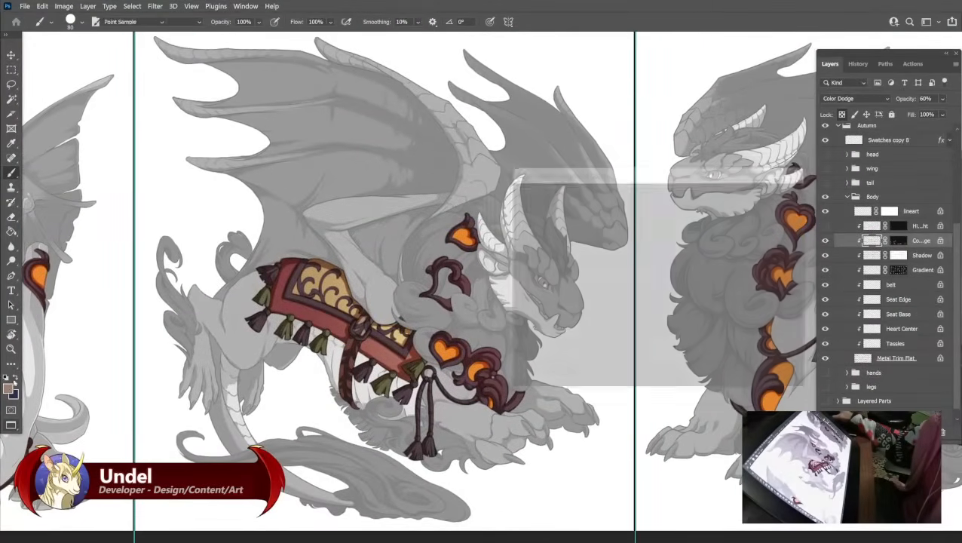
left_click(671, 291)
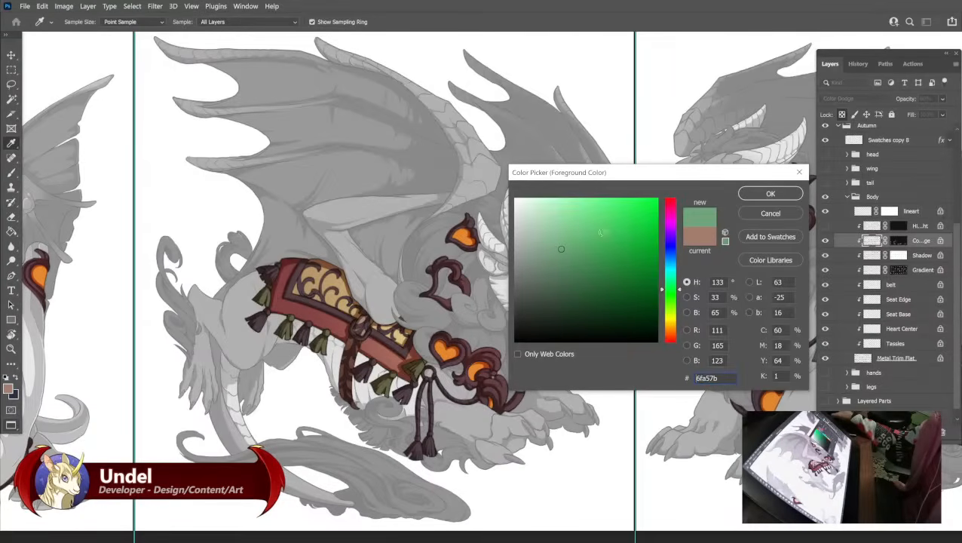
left_click(576, 212)
left_click(670, 306)
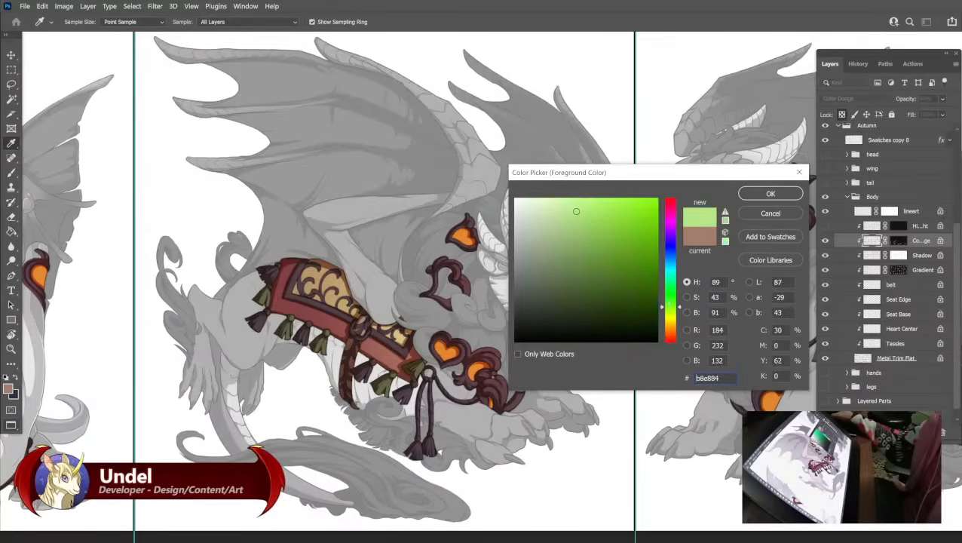
left_click(763, 195)
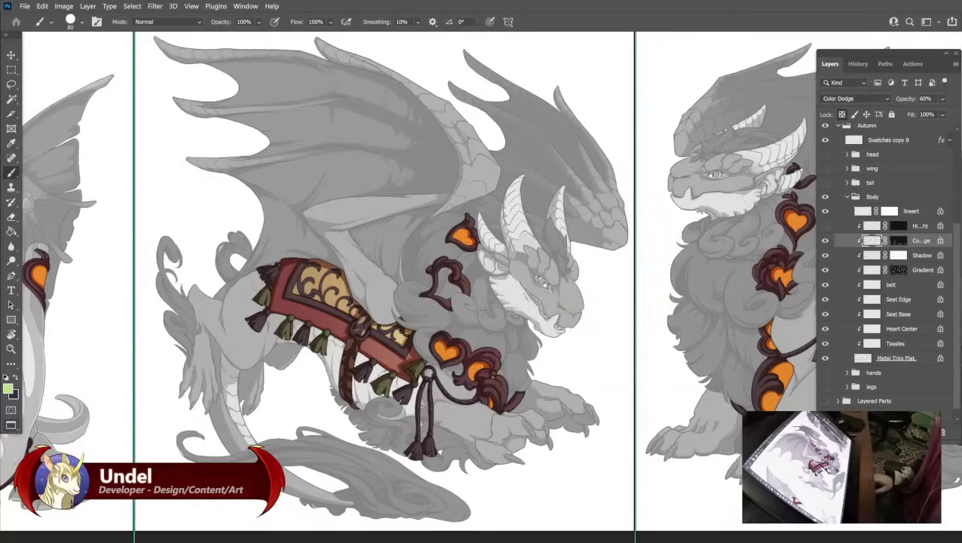
key("shift+F5")
key("Return")
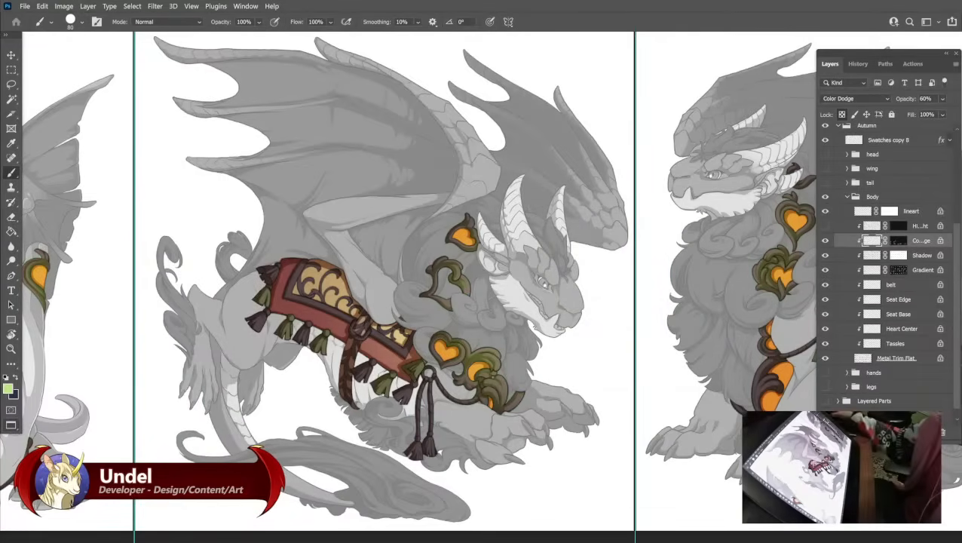
Replace the Color Dodge layer's green with golden brown b48128.
left_click(8, 389)
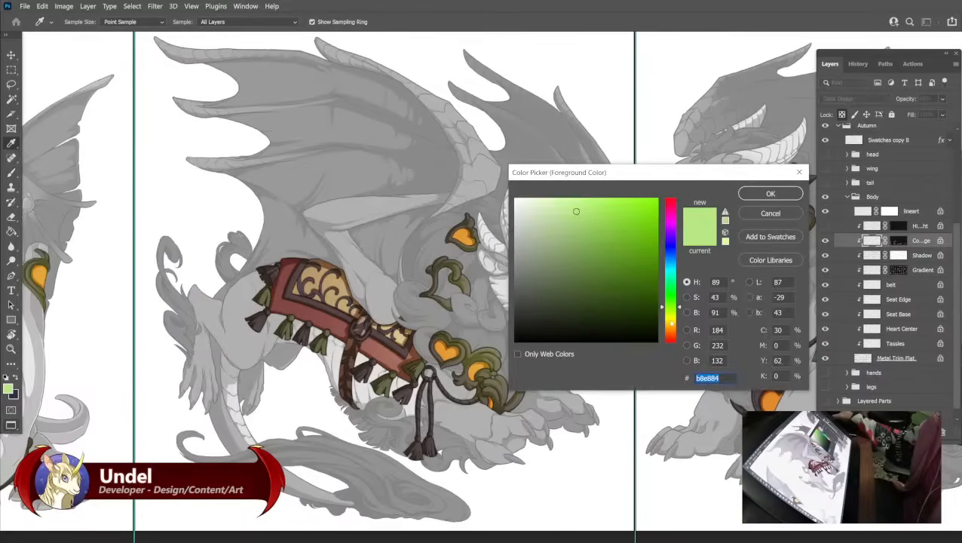
left_click(670, 322)
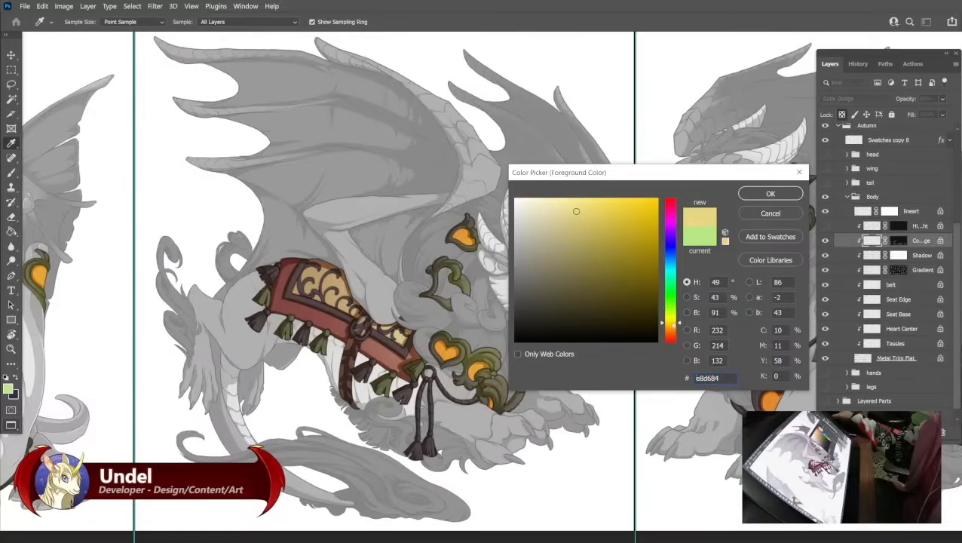
left_click_drag(670, 323, 670, 328)
mouse_move(626, 249)
left_mouse_down()
mouse_move(621, 215)
mouse_move(626, 241)
left_mouse_up()
left_click(756, 193)
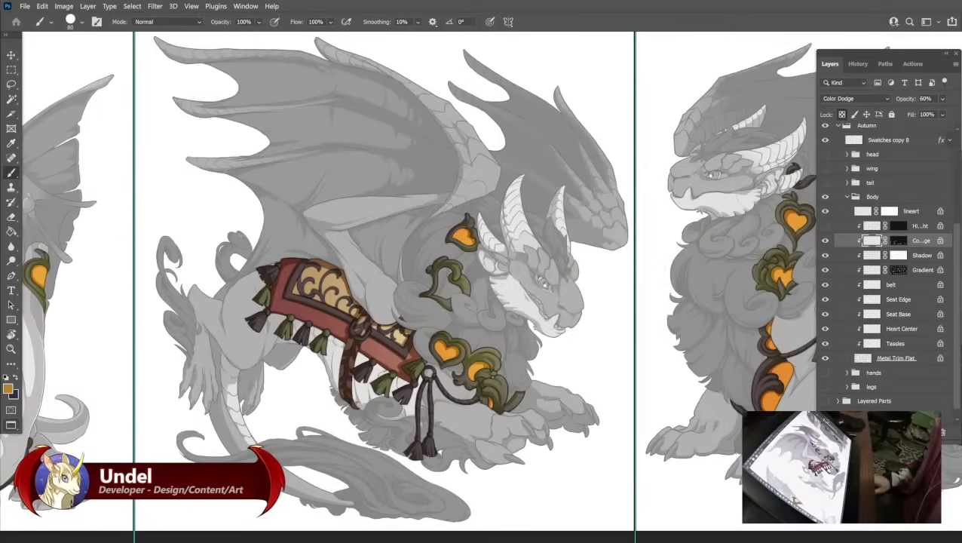
key("b")
key("ctrl+z")
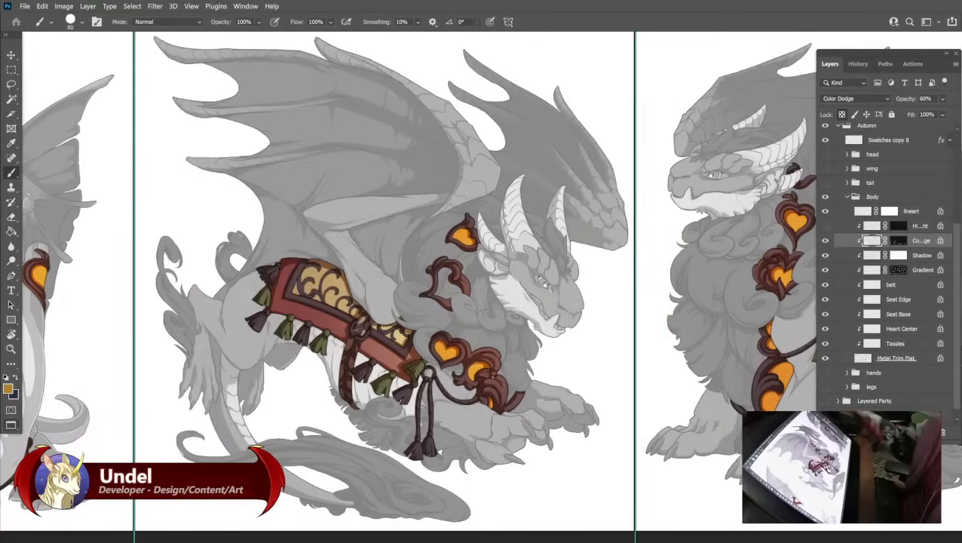
Record the golden brown as a swatch beside the warm brown one on the Swatches copy 8 layer.
left_click_drag(260, 162, 753, 422)
left_click_drag(330, 220, 753, 445)
left_click_drag(62, 93, 354, 232)
left_click_drag(221, 198, 180, 452)
left_click_drag(642, 56, 429, 221)
left_click(874, 142)
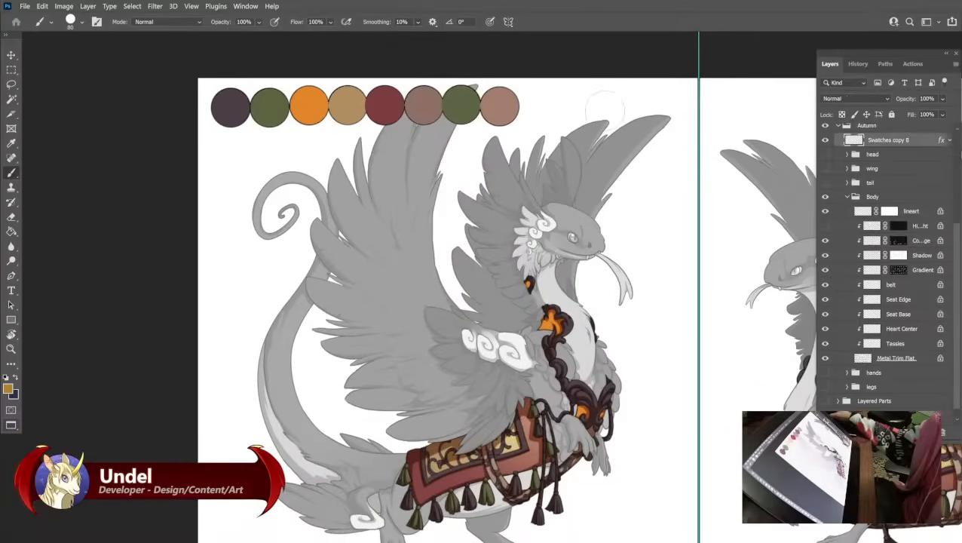
left_click(539, 105)
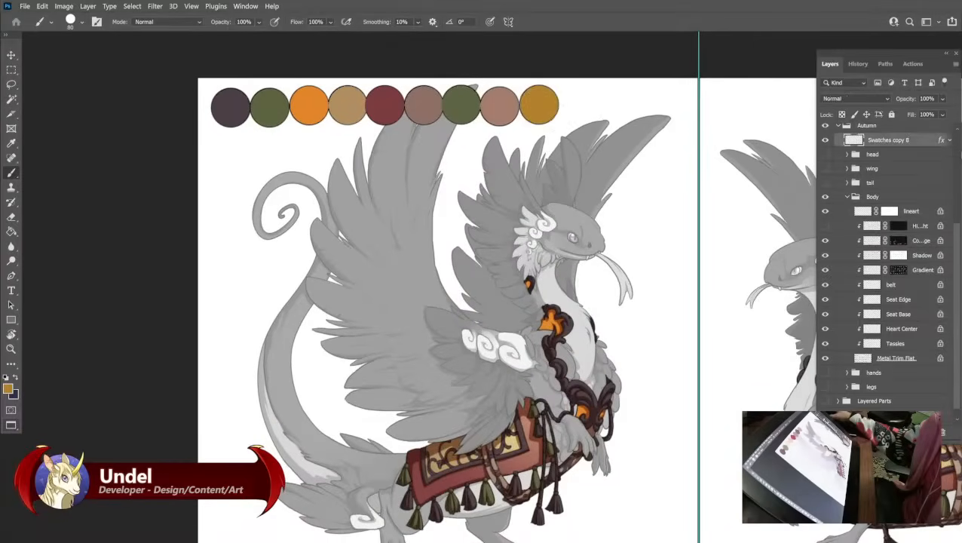
Show the Body group's Highlight layer, select it, and mix muted purple a677a8 from the dark plum swatch.
left_click(826, 226)
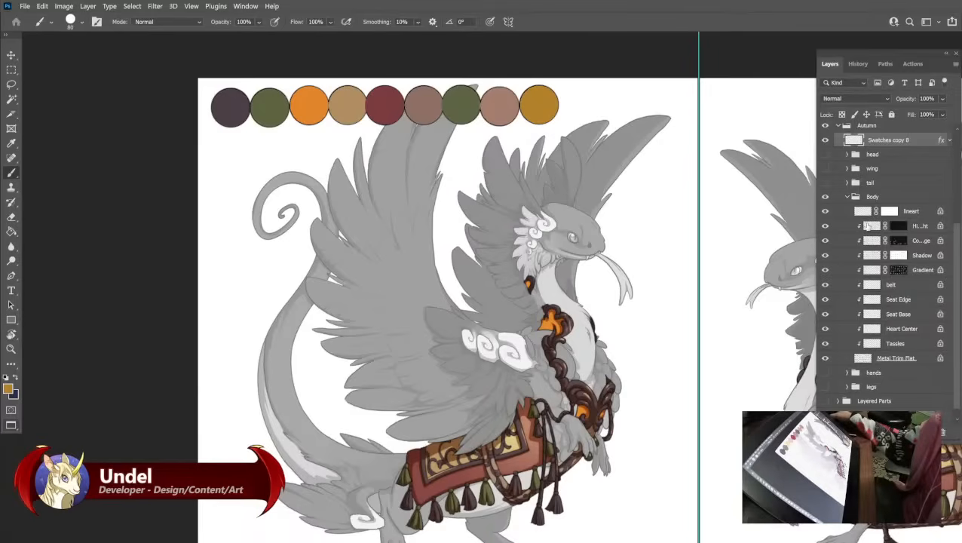
left_click(866, 225)
left_click(9, 388)
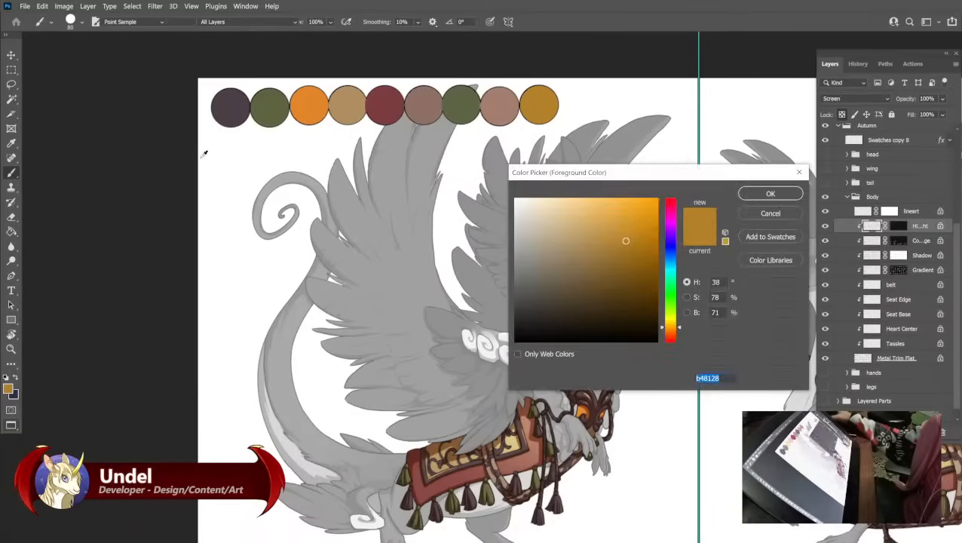
left_click(229, 107)
left_click_drag(556, 261, 556, 247)
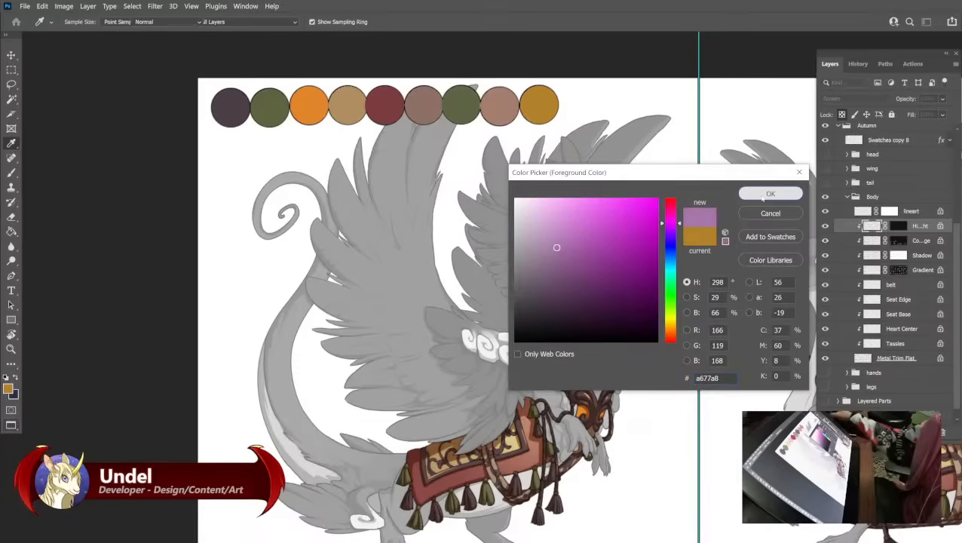
left_click(765, 195)
key("b")
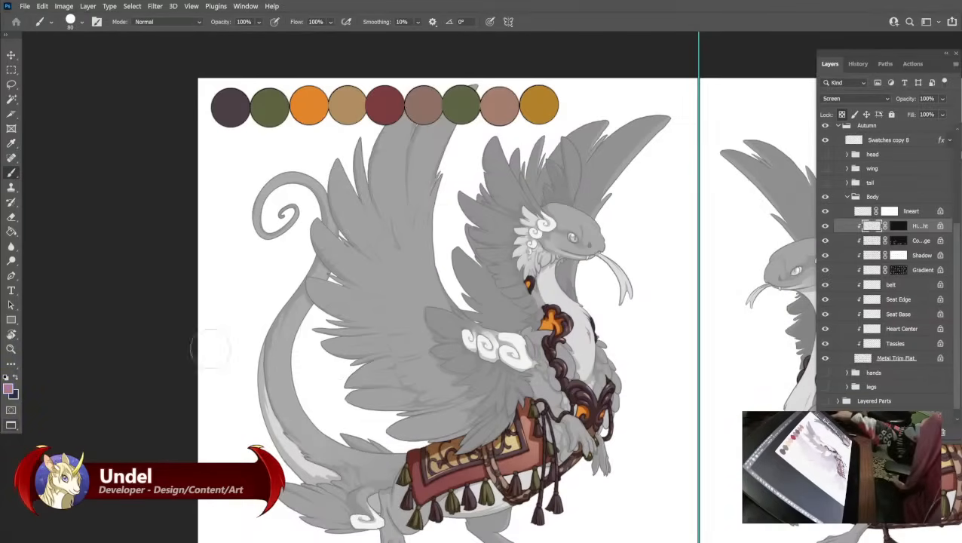
Brighten the foreground purple to bf7ac2 and fill the Highlight layer with it.
left_click(10, 387)
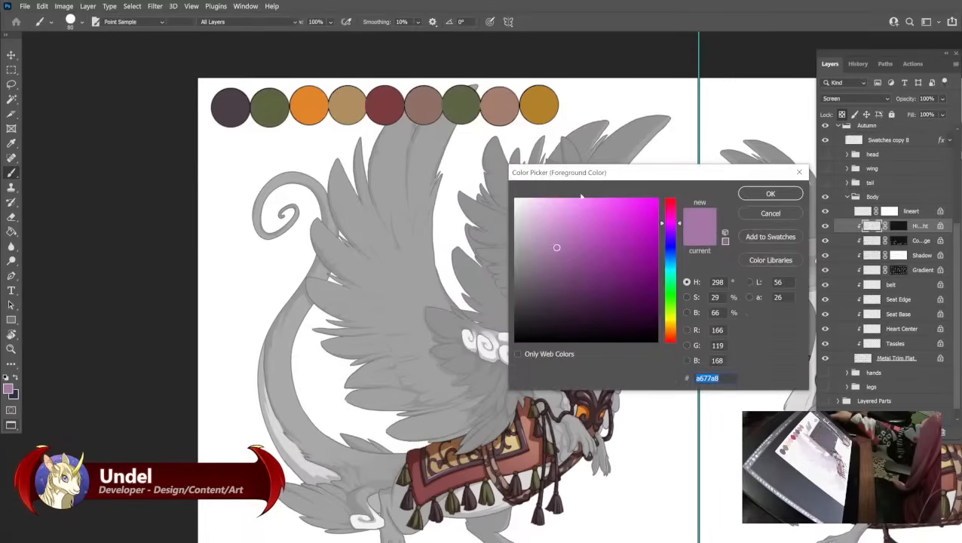
left_click(567, 232)
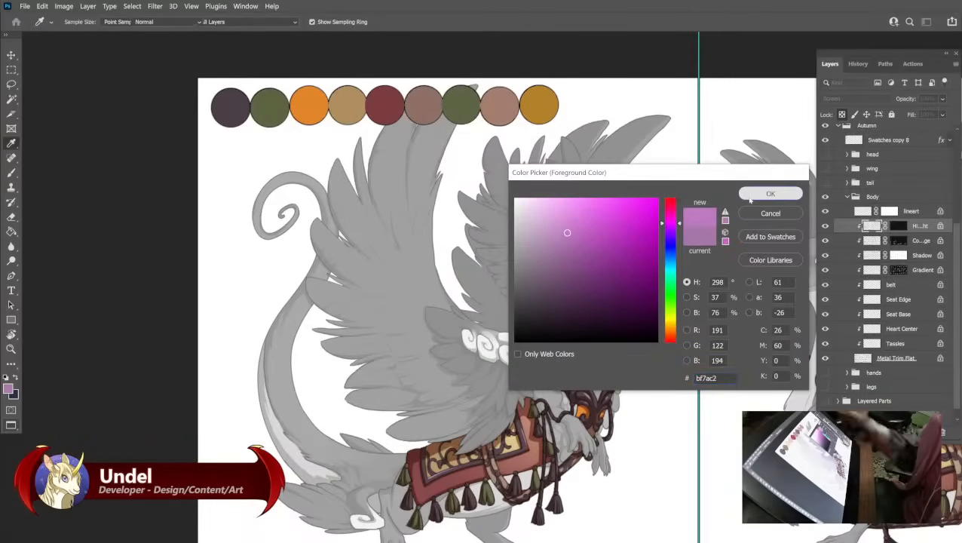
left_click(753, 196)
key("shift+BackSpace")
key("Return")
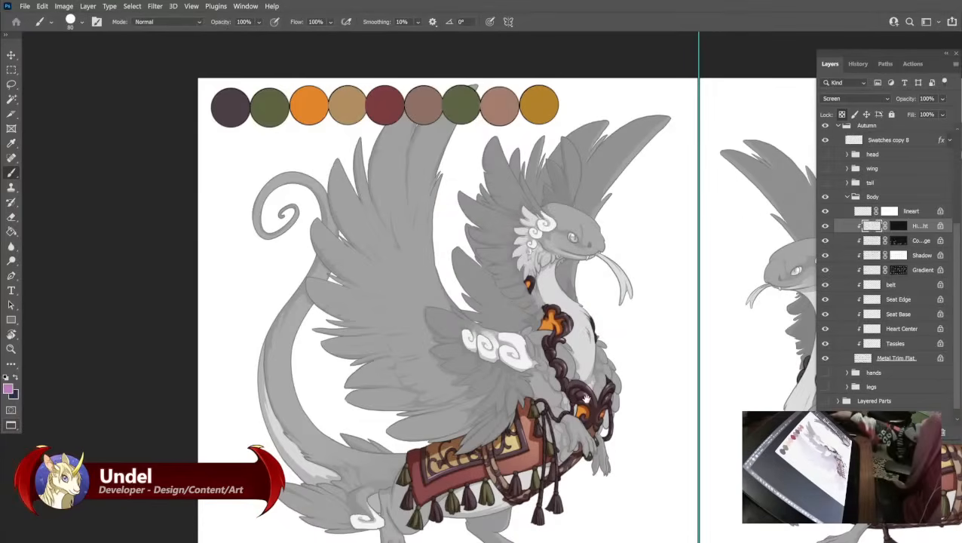
Fill the Metal Trim Flat layer with darker plum 3e2936, mixed from the first swatch, and repaint that swatch to match.
left_click_drag(585, 398, 532, 347)
left_click_drag(551, 301, 551, 314)
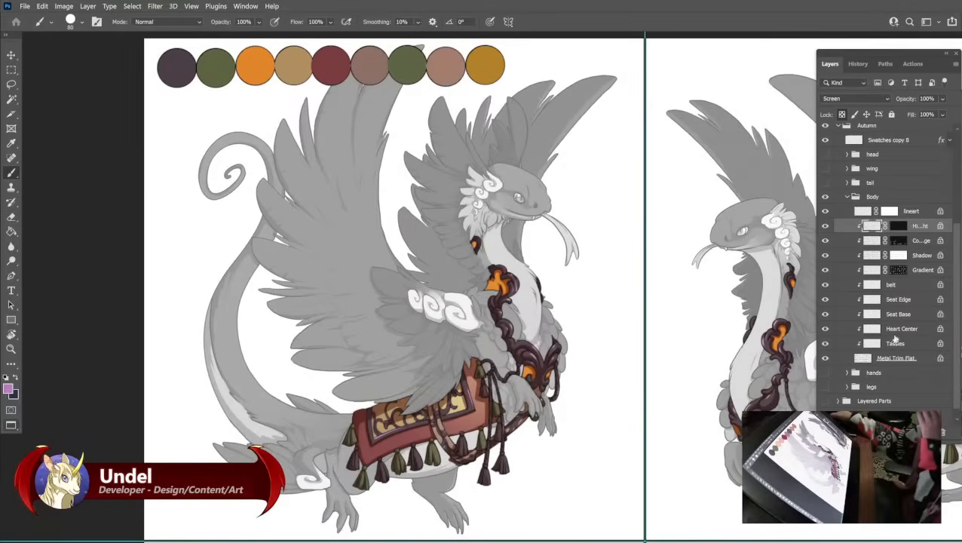
left_click(890, 358)
left_click(173, 64, "alt")
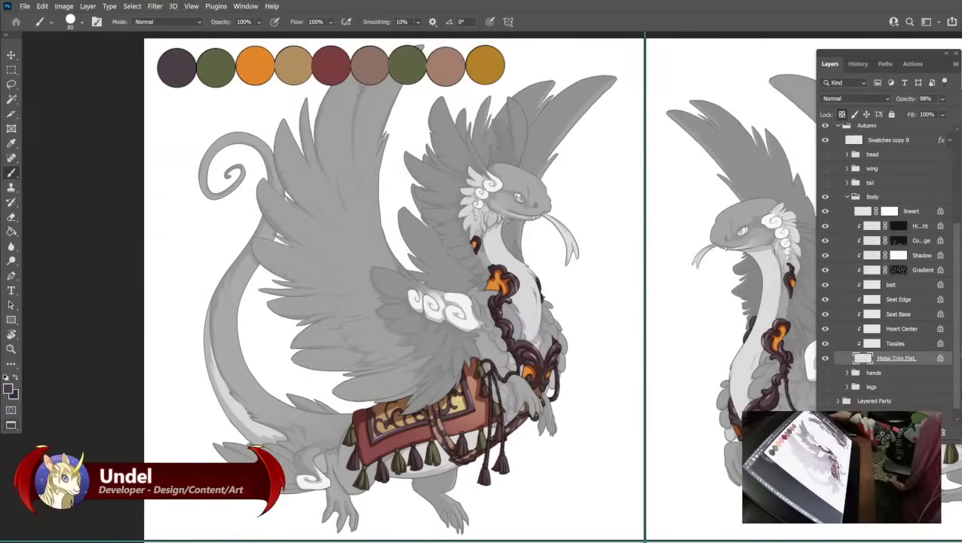
left_click(10, 389)
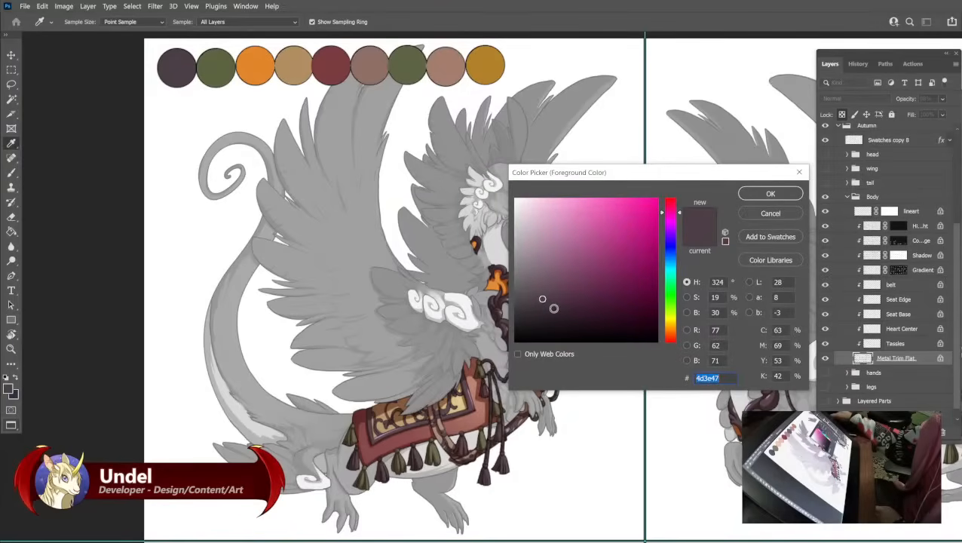
left_click(553, 308)
left_click(561, 308)
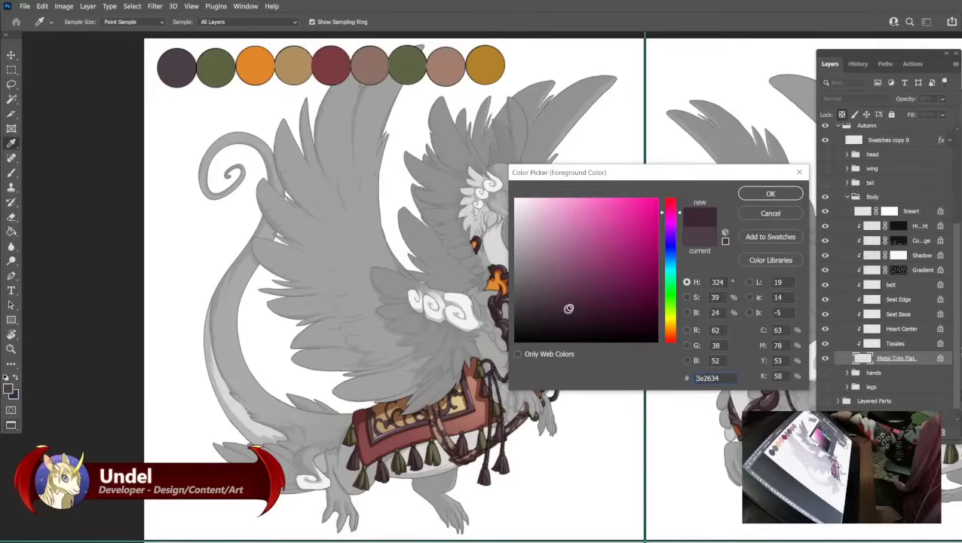
left_click(563, 307)
left_click(769, 194)
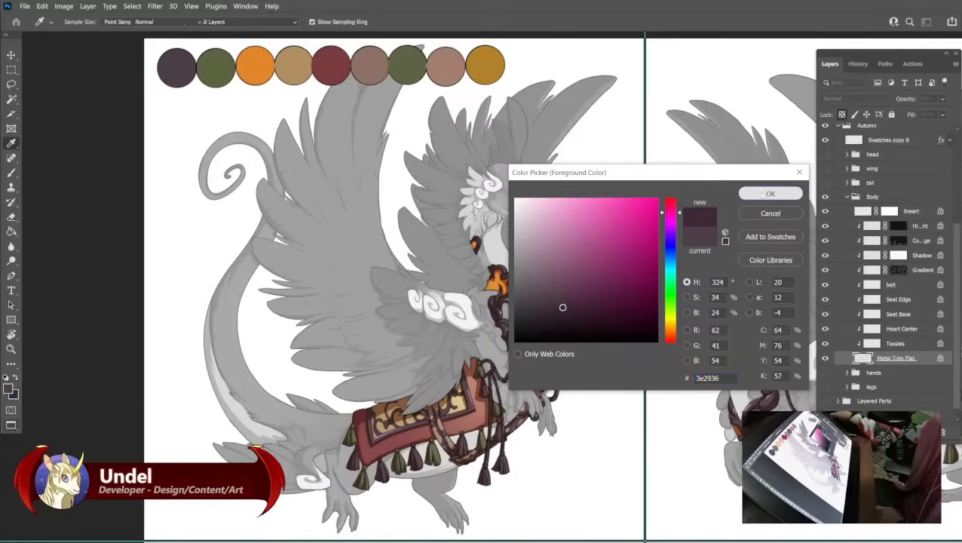
key("shift+F5")
key("Return")
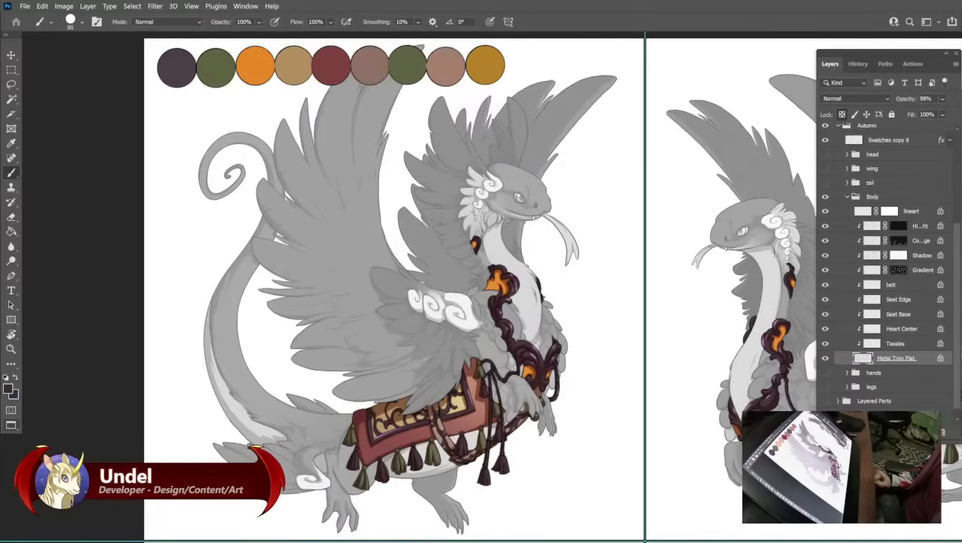
left_click(895, 146)
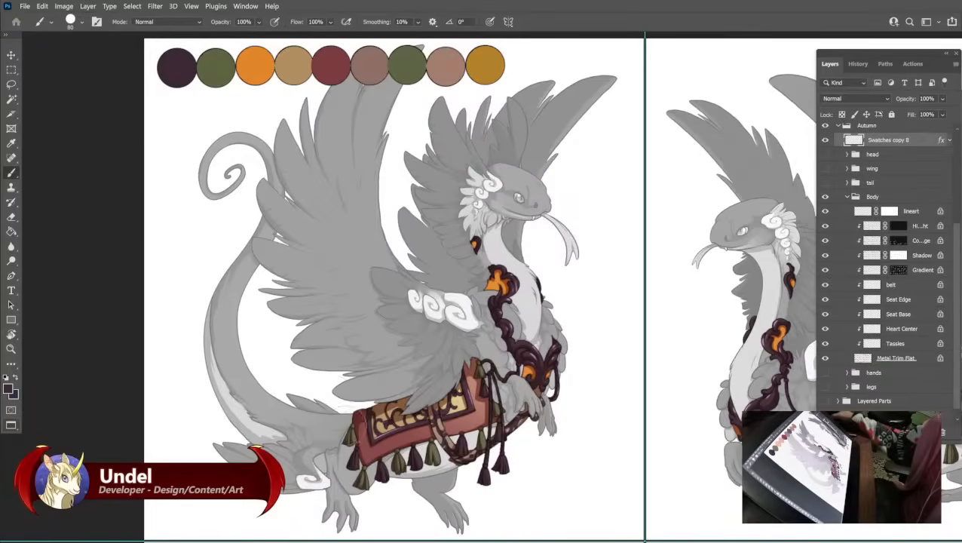
Mix dark maroon 4f2527 from the dark red swatch and try it as the Seat Base layer's fill.
left_click(904, 315)
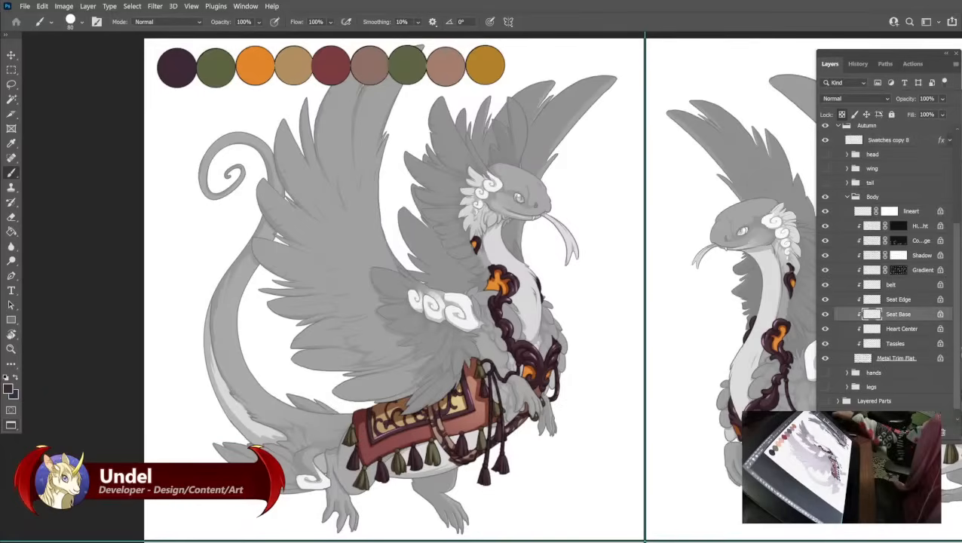
left_click(331, 64, "alt")
left_click(9, 387)
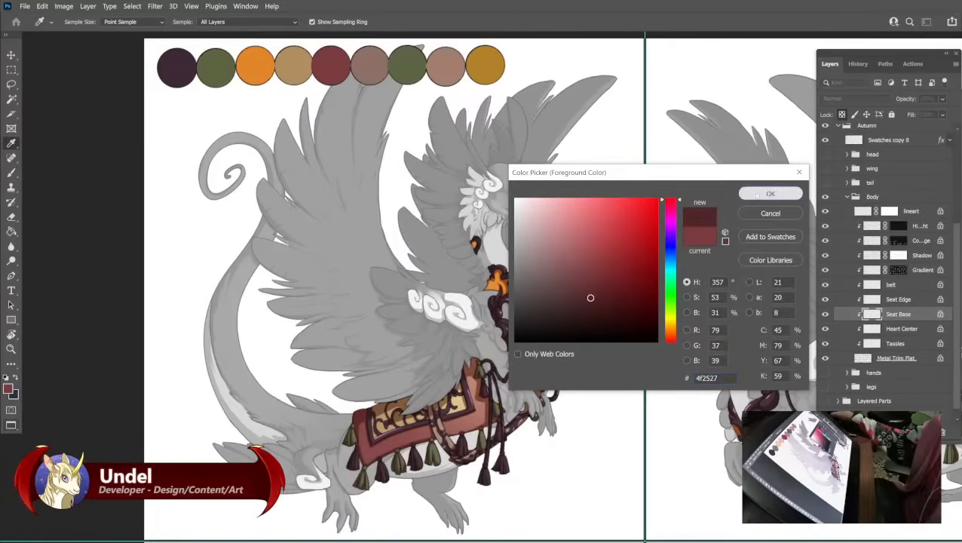
key("Return")
key("b")
key("shift+F5")
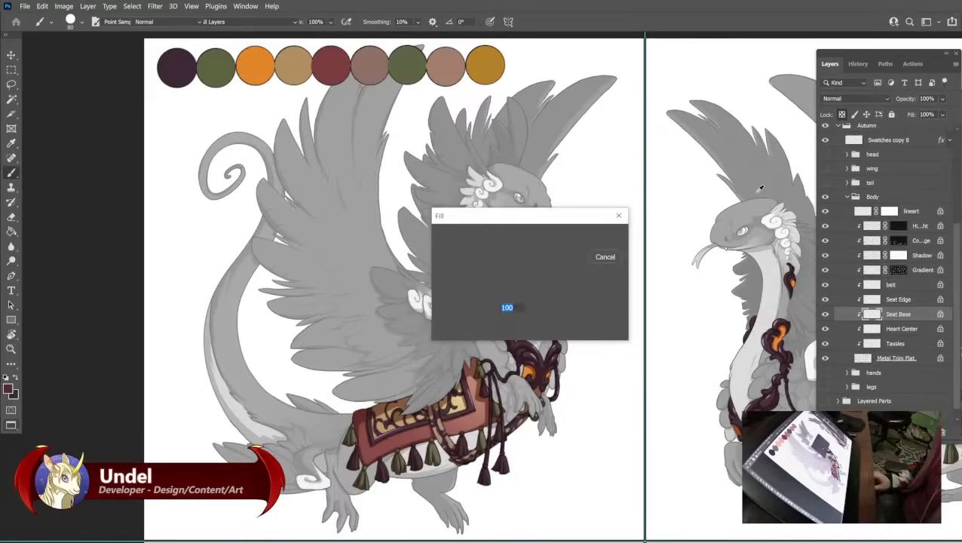
key("Return")
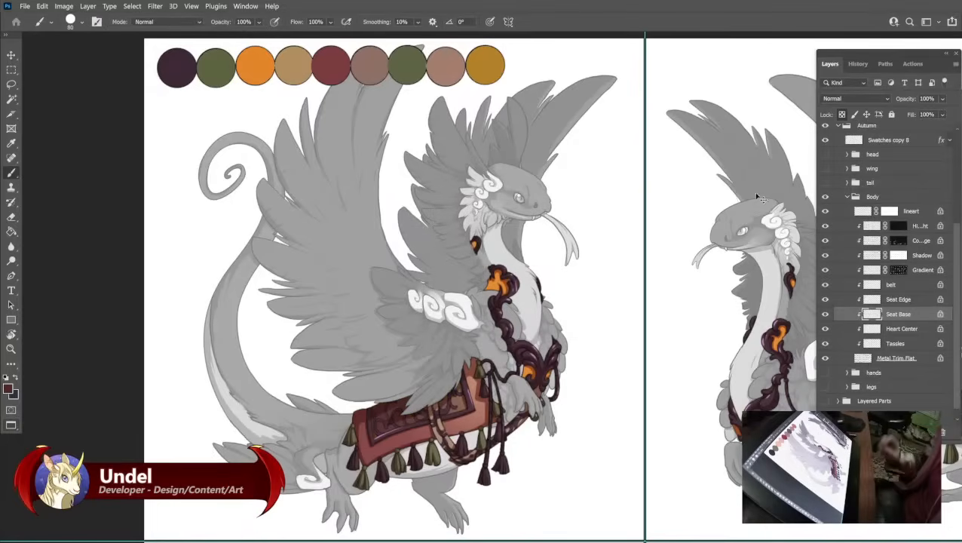
key("ctrl+z")
Fill the Seat Edge layer with the dark maroon foreground color.
left_click(897, 299)
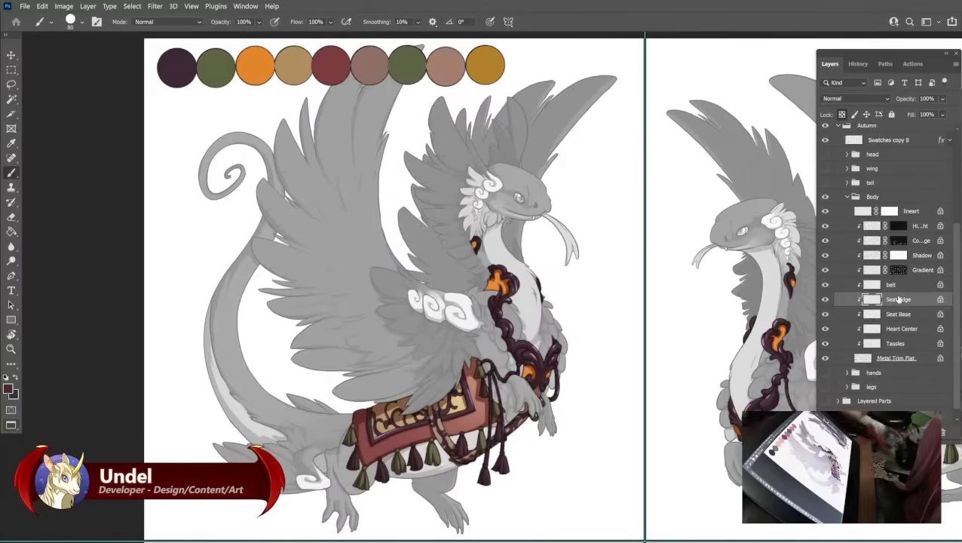
key("shift+F5")
key("Return")
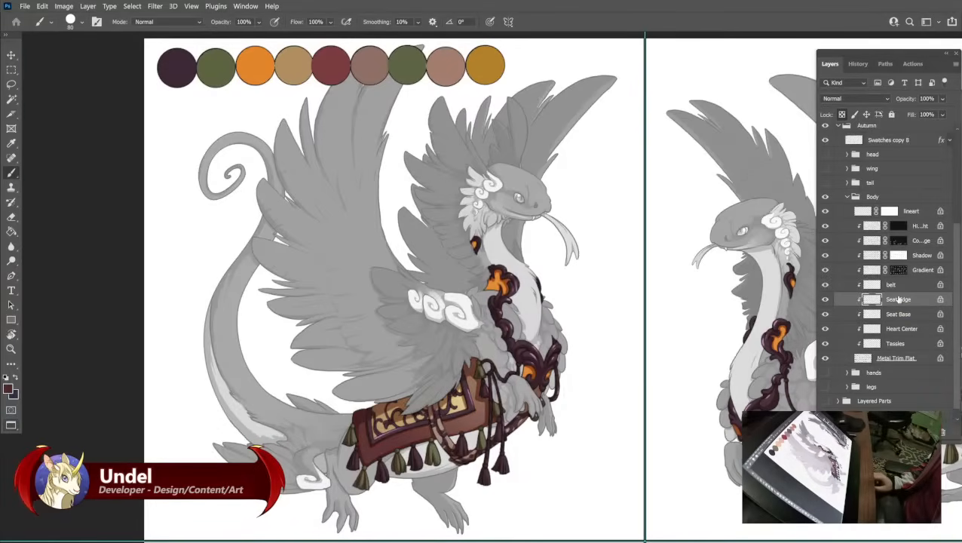
Compare the Seat Edge layer before and after its last fill, and try brown-maroon 4e2419 as its fill.
key("ctrl+z")
key("ctrl+shift+z")
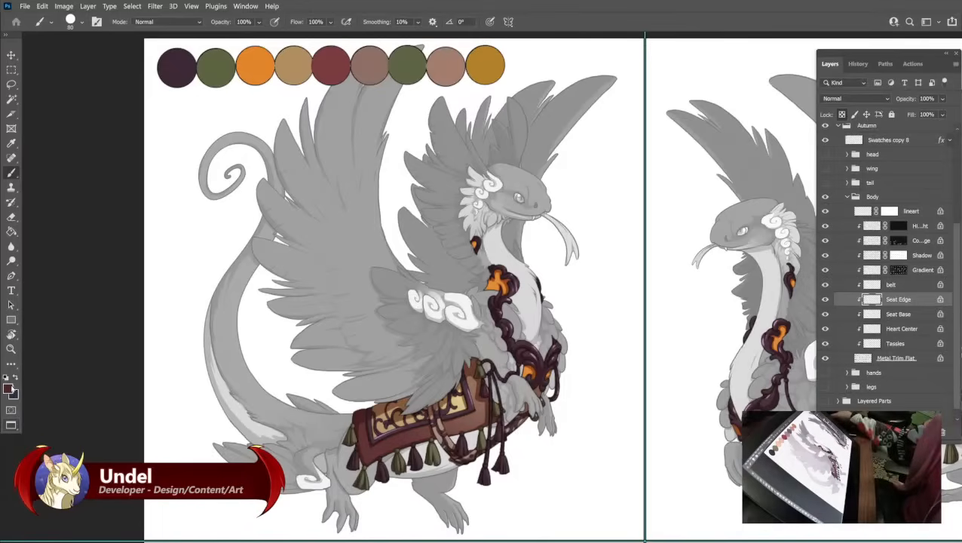
left_click(8, 388)
left_click(602, 298)
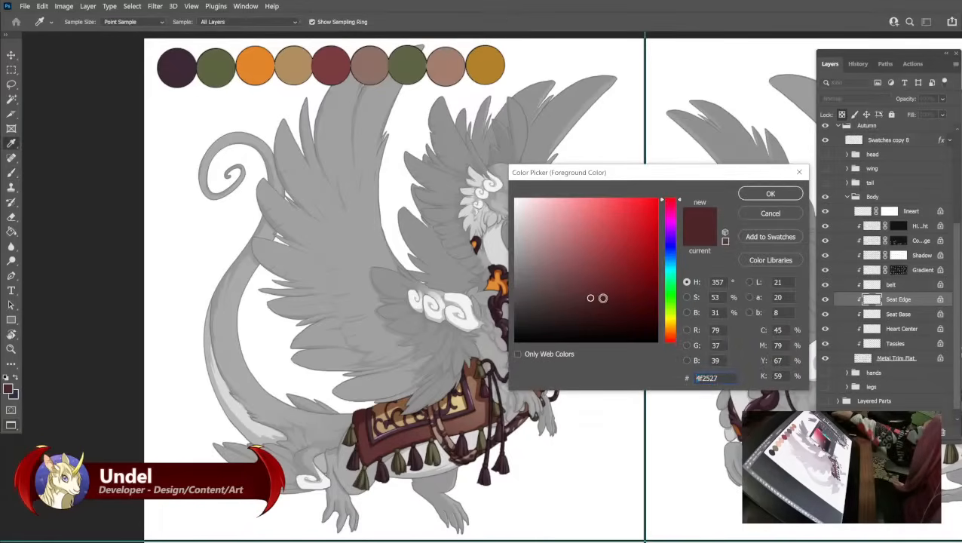
left_click(673, 340)
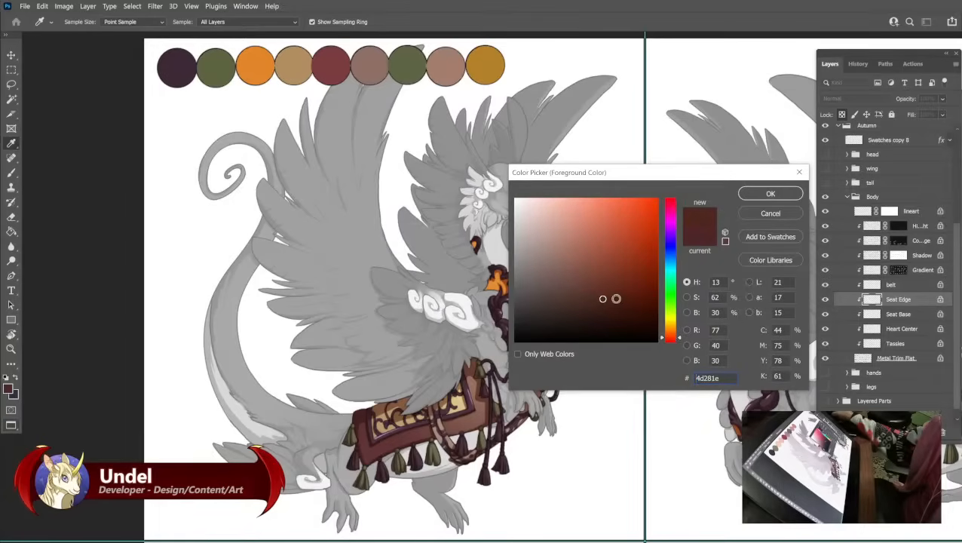
left_click(611, 298)
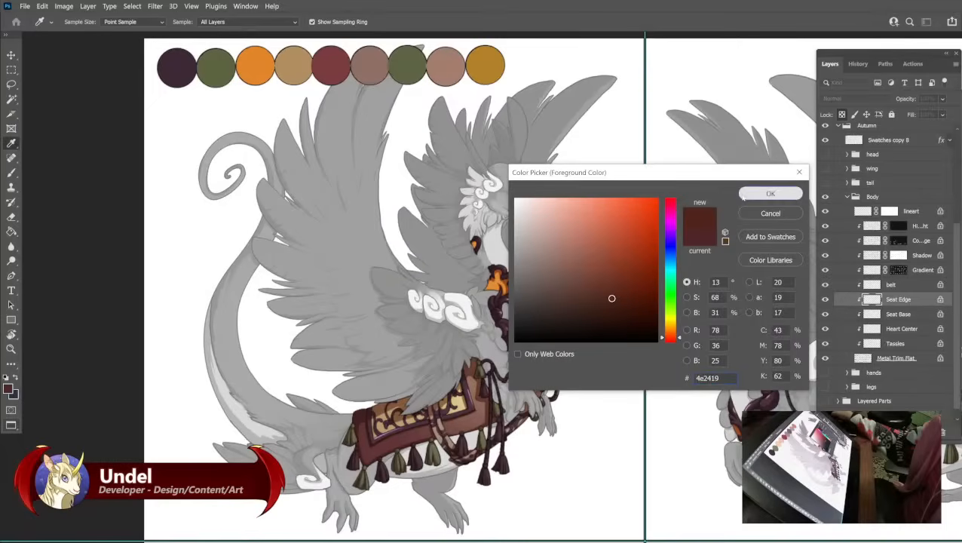
left_click(769, 194)
key("b")
key("shift+F5")
key("Return")
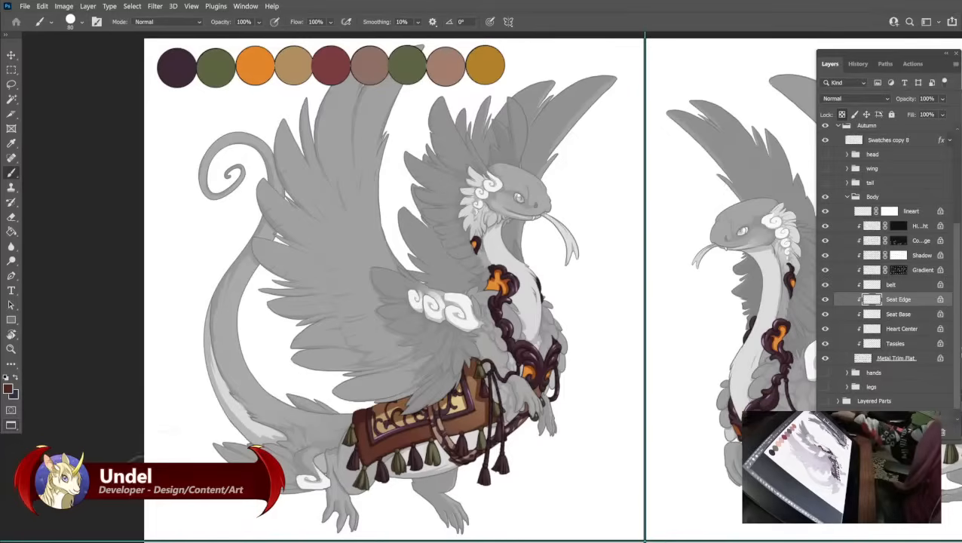
Shift the foreground to a redder dark maroon, fill the Seat Edge layer with it, and repaint the fifth swatch to match.
left_click(8, 387)
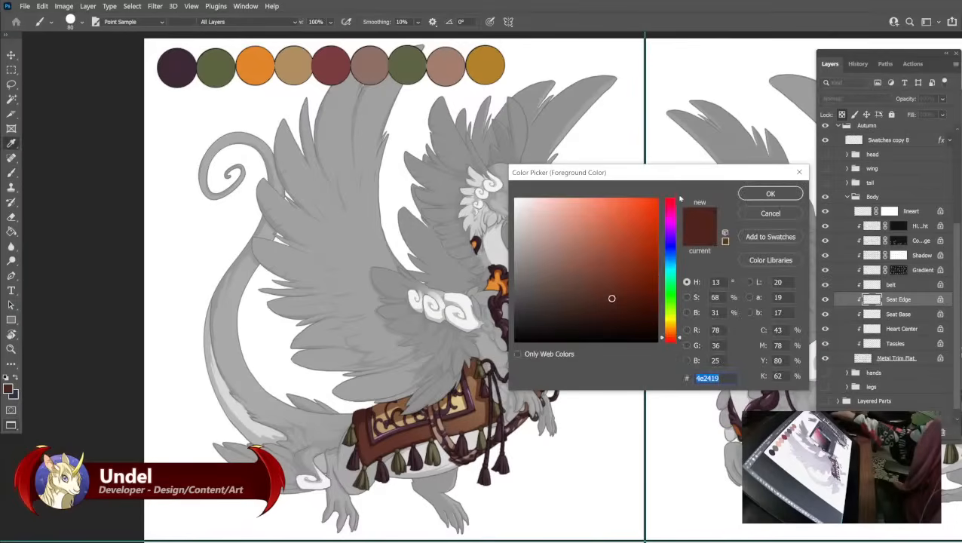
left_click(761, 194)
key("b")
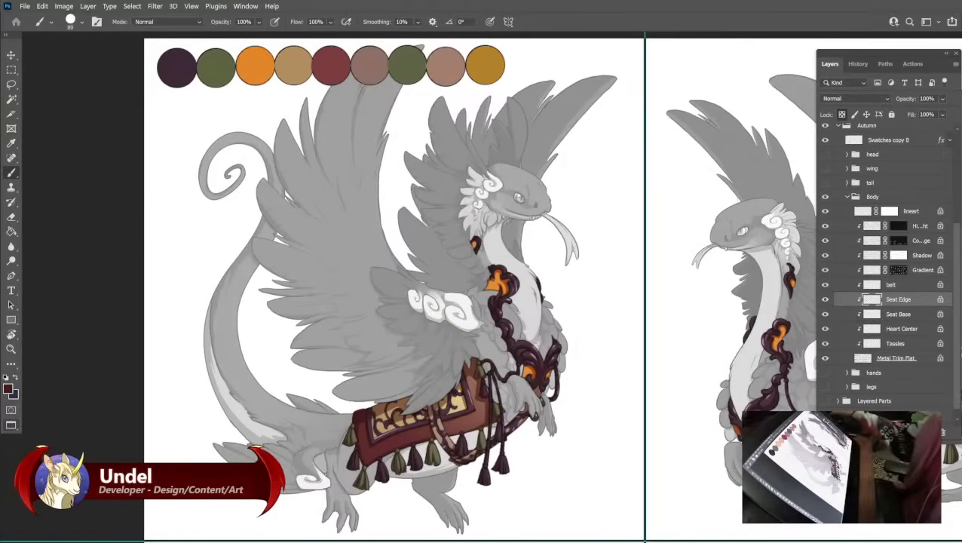
left_click(887, 139)
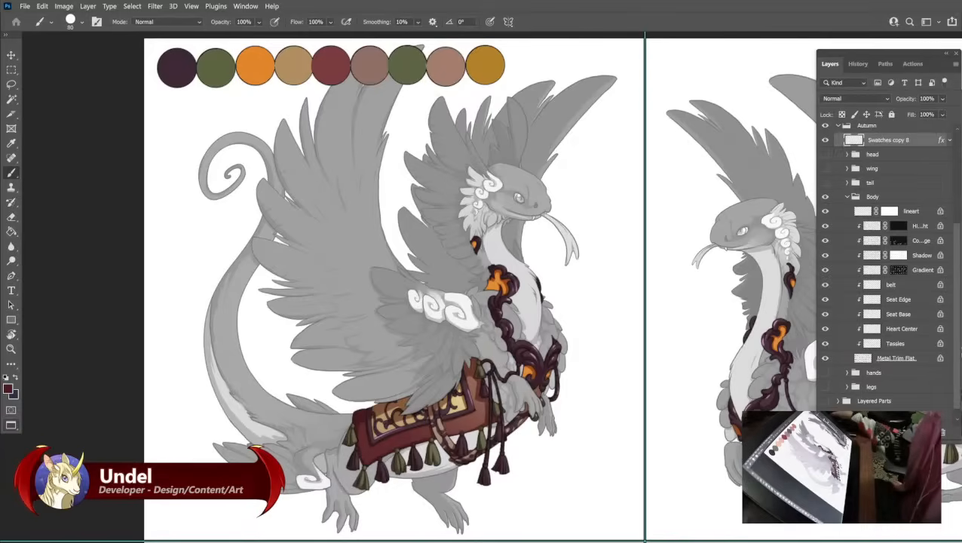
left_click(331, 65)
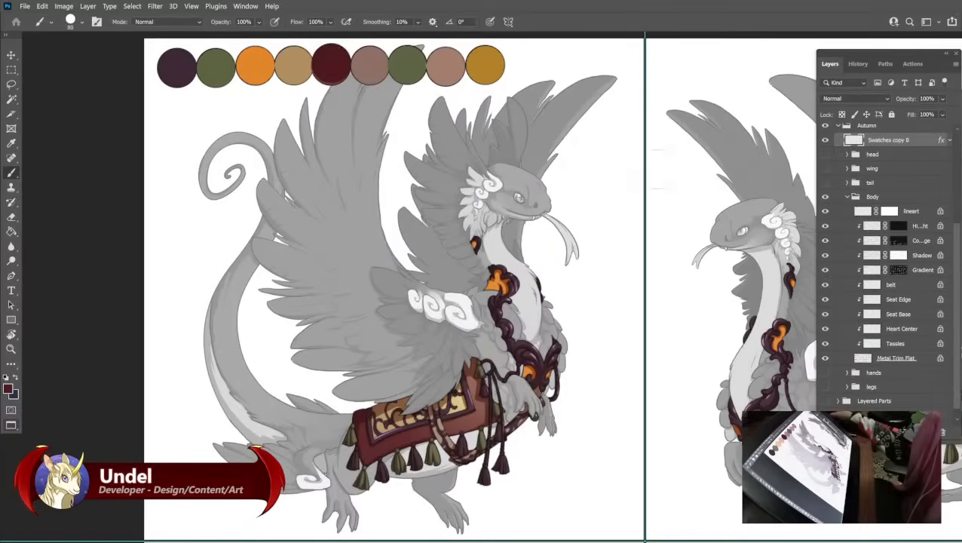
Compare redder and yellower hues on the Heart Center layer with Hue/Saturation and apply a slight shift toward golden orange.
left_click(901, 329)
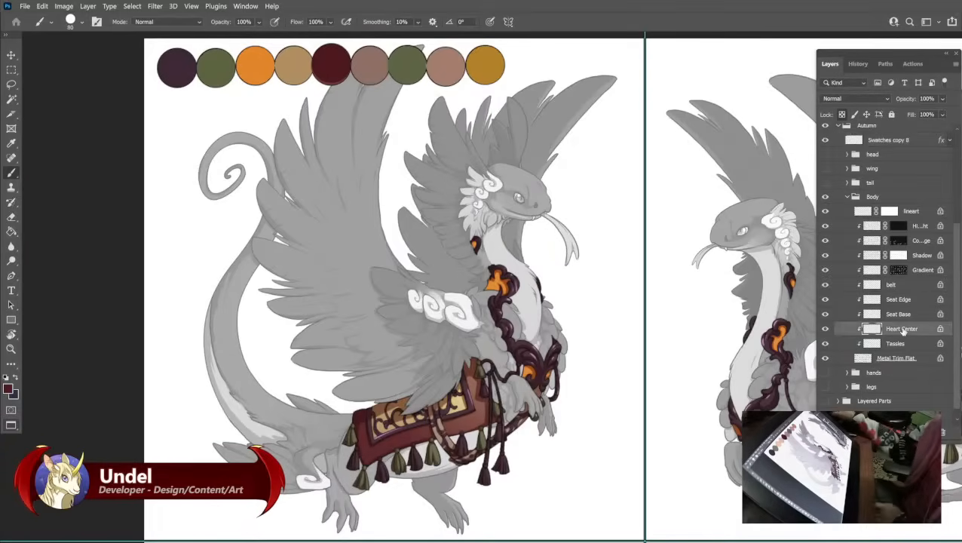
key("ctrl+u")
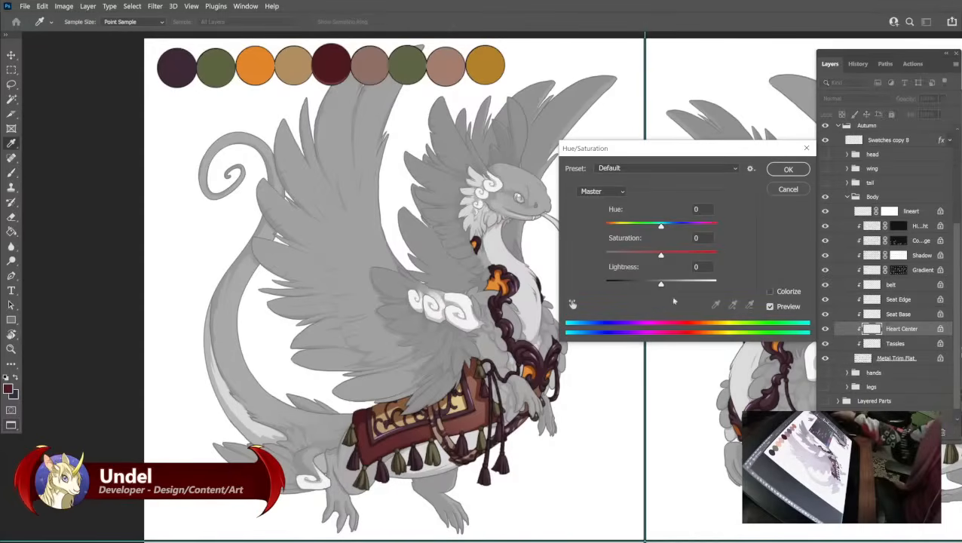
left_click_drag(661, 226, 671, 232)
left_click(672, 227)
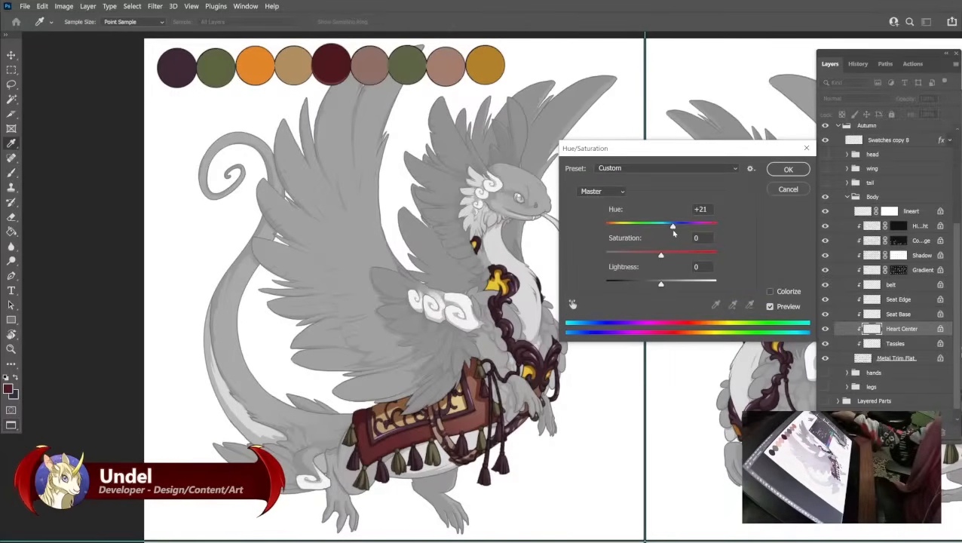
left_click_drag(670, 236, 654, 233)
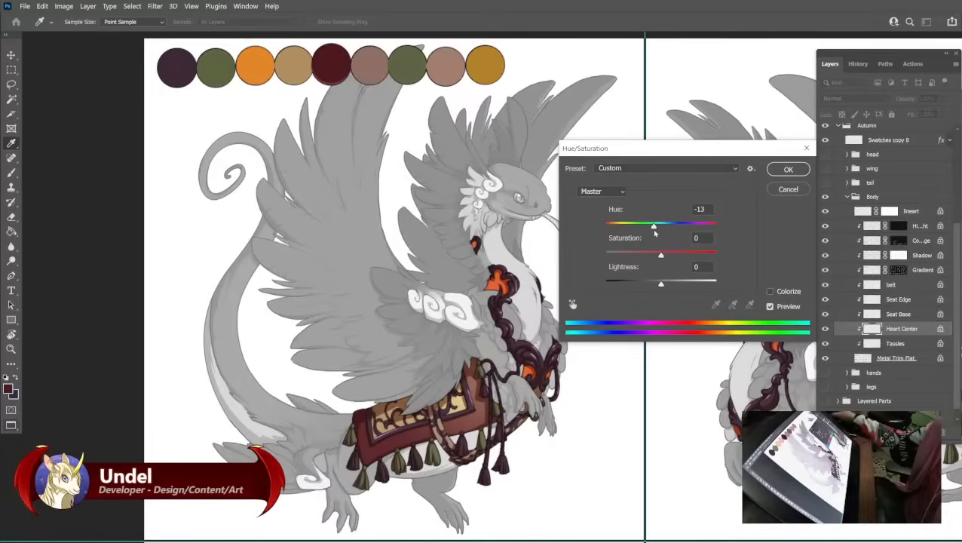
left_click(661, 234)
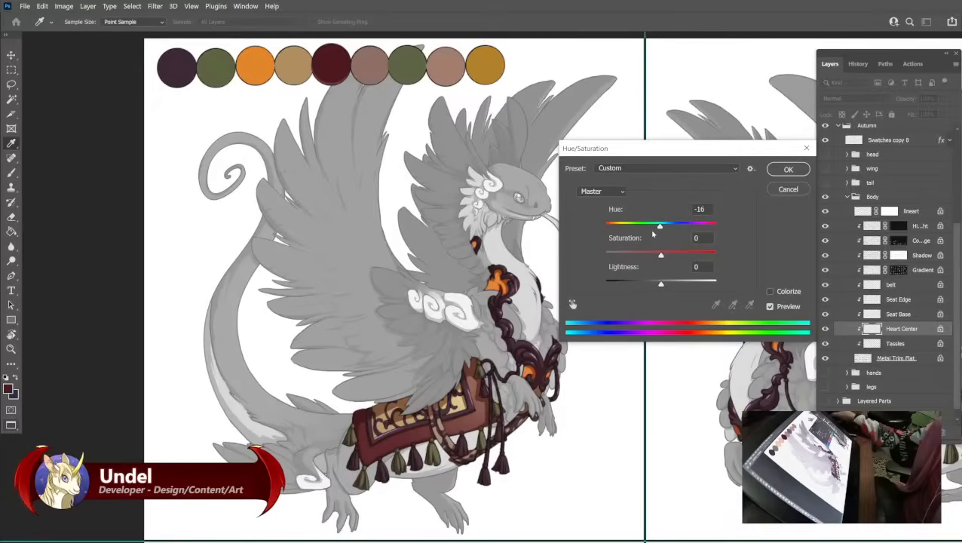
left_click(653, 233)
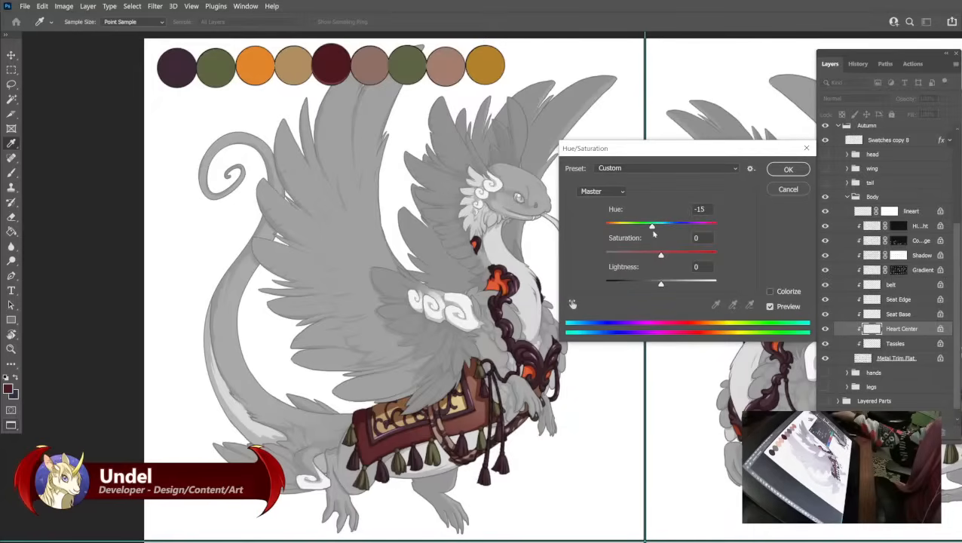
left_click_drag(665, 234, 647, 227)
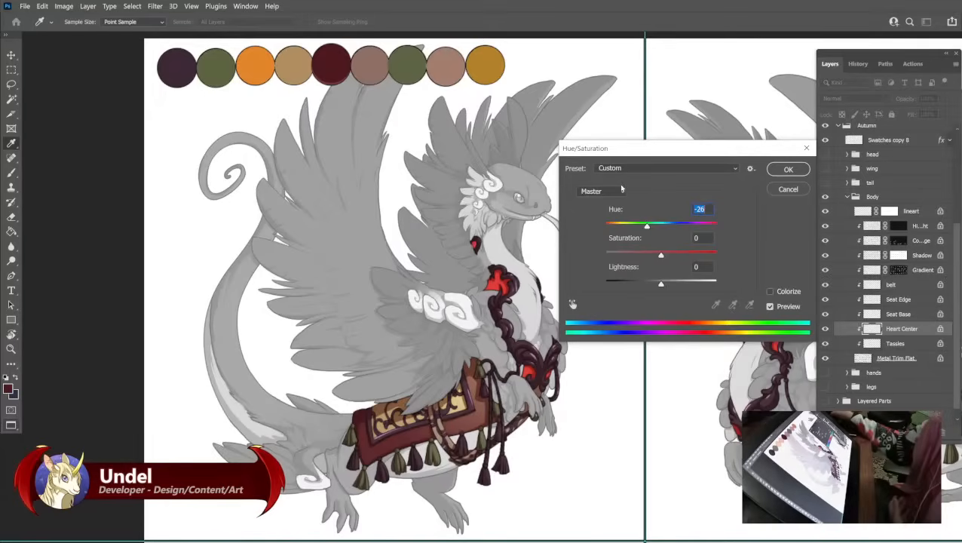
left_click_drag(649, 153, 626, 147)
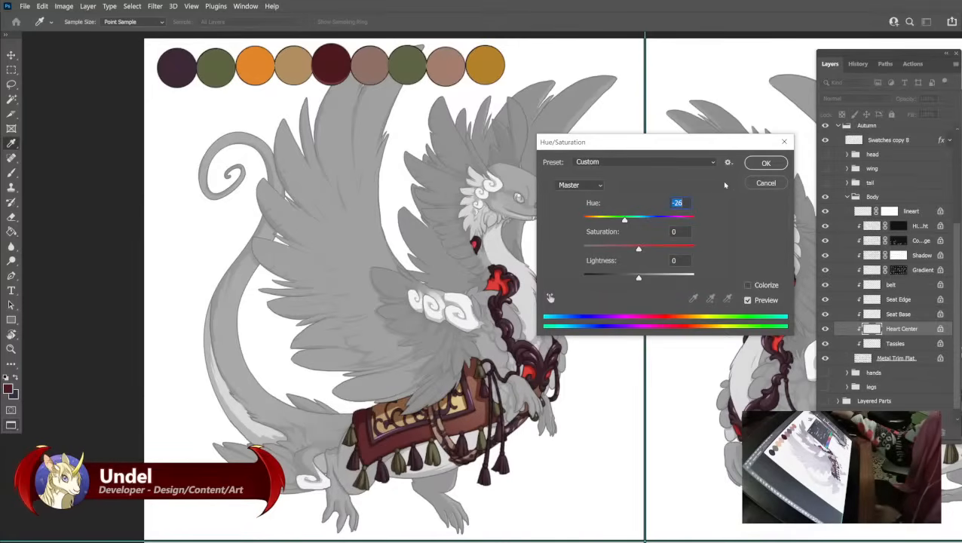
left_click(638, 219)
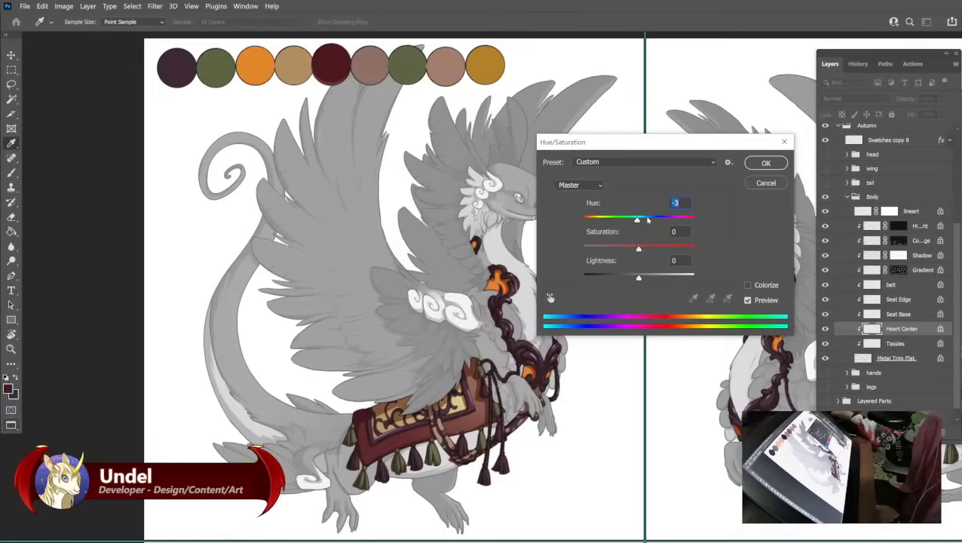
left_click(647, 219)
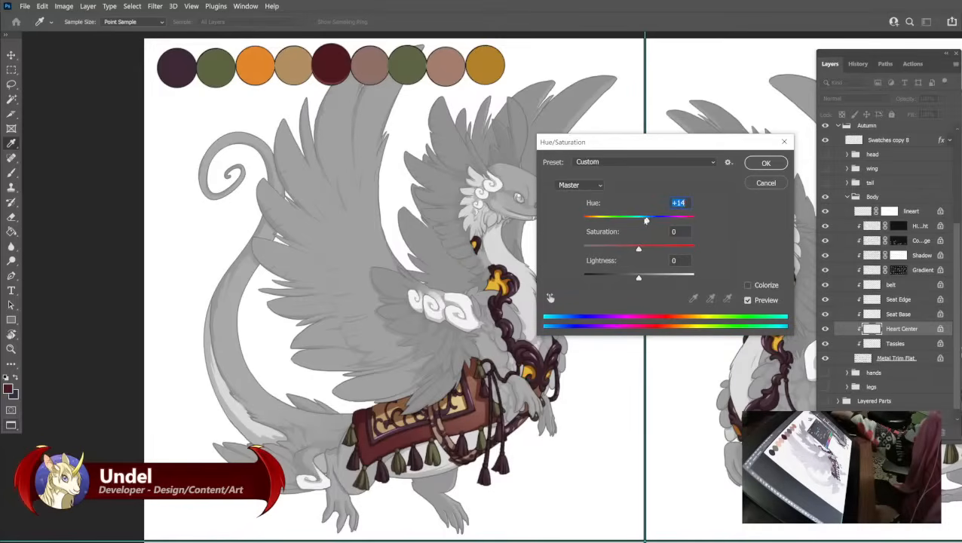
left_click_drag(646, 221, 643, 220)
left_click(763, 164)
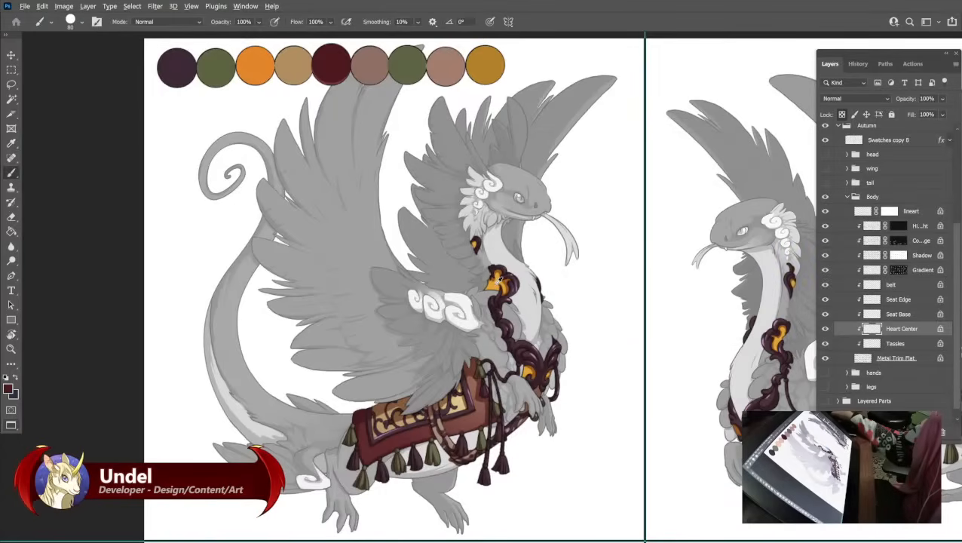
Sample the golden orange from the chest ornament's heart center and repaint the third swatch with it.
left_click(498, 279, "alt")
left_click(880, 143)
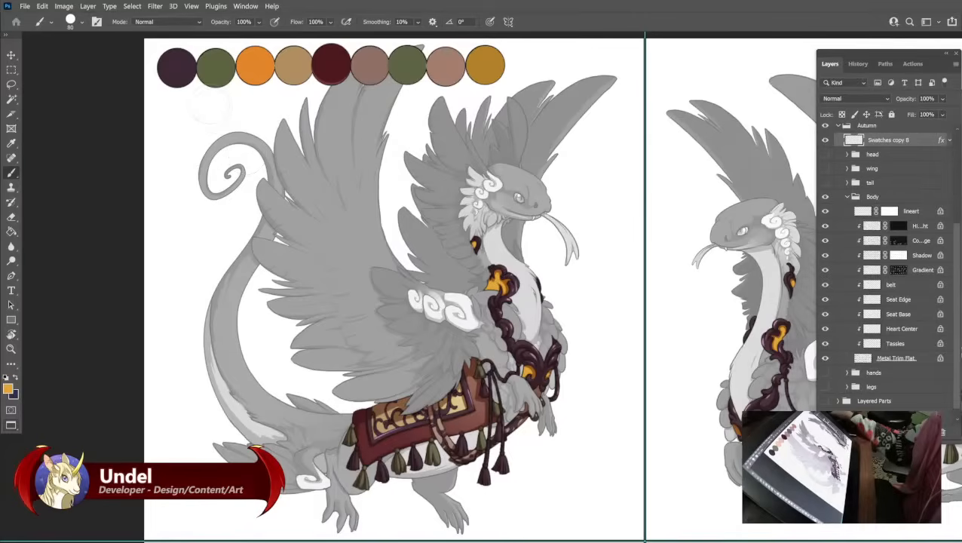
left_click(254, 66)
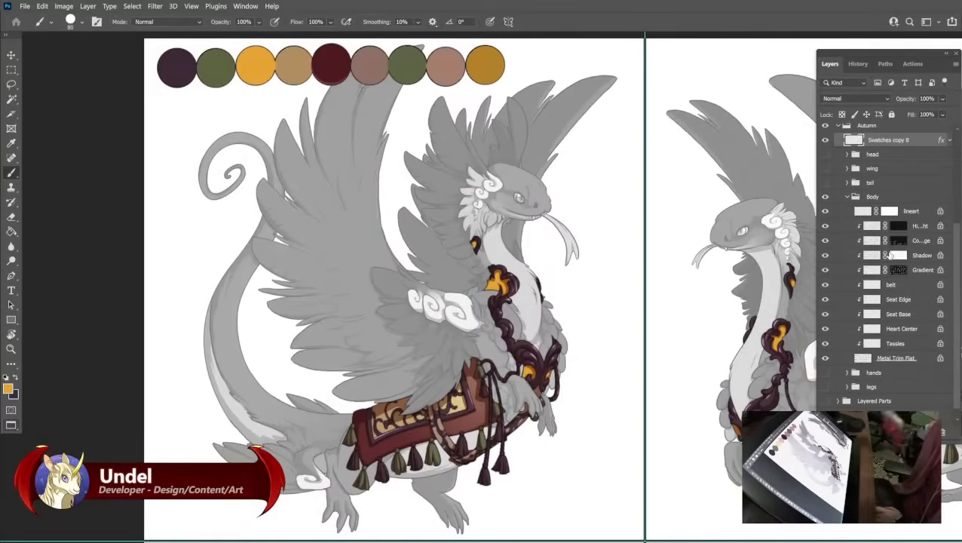
Recolor the belt layer with Hue/Saturation set to hue +30, saturation +47 and lightness -27.
left_click(893, 285)
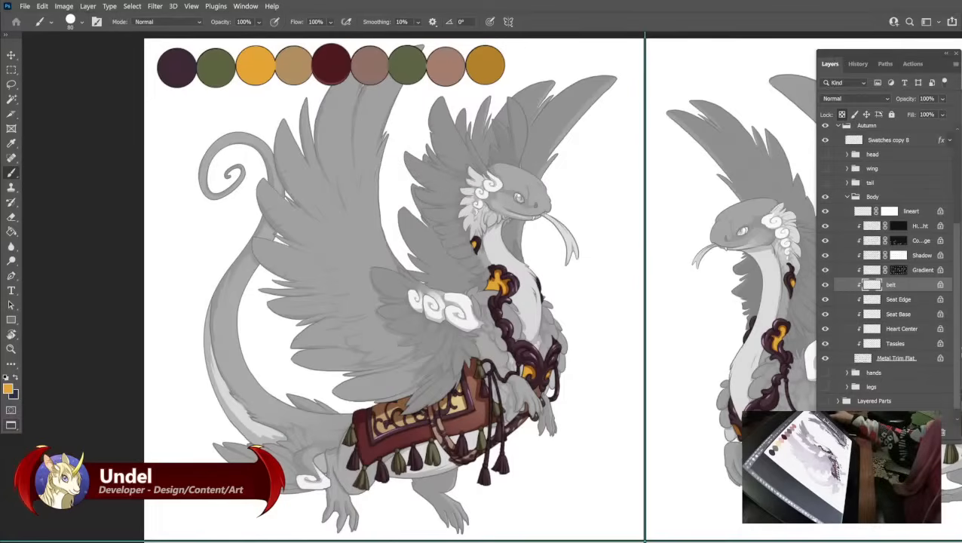
key("ctrl+u")
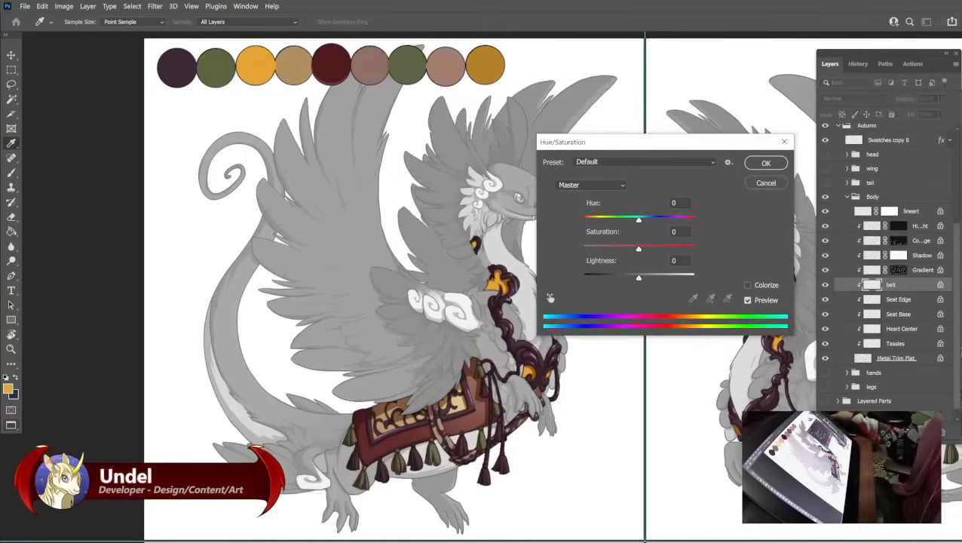
mouse_move(638, 278)
left_mouse_down()
mouse_move(656, 278)
mouse_move(626, 277)
left_mouse_up()
left_click(666, 249)
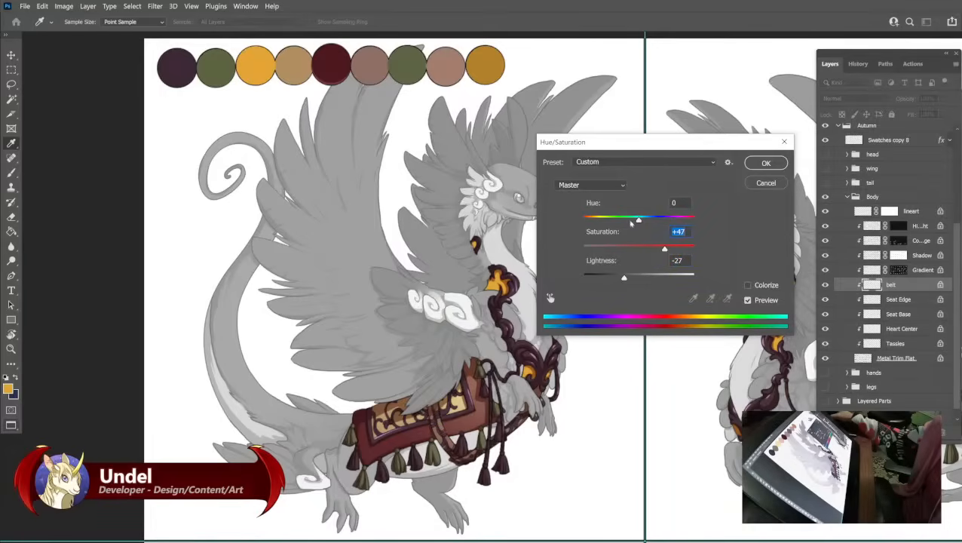
left_click(654, 220)
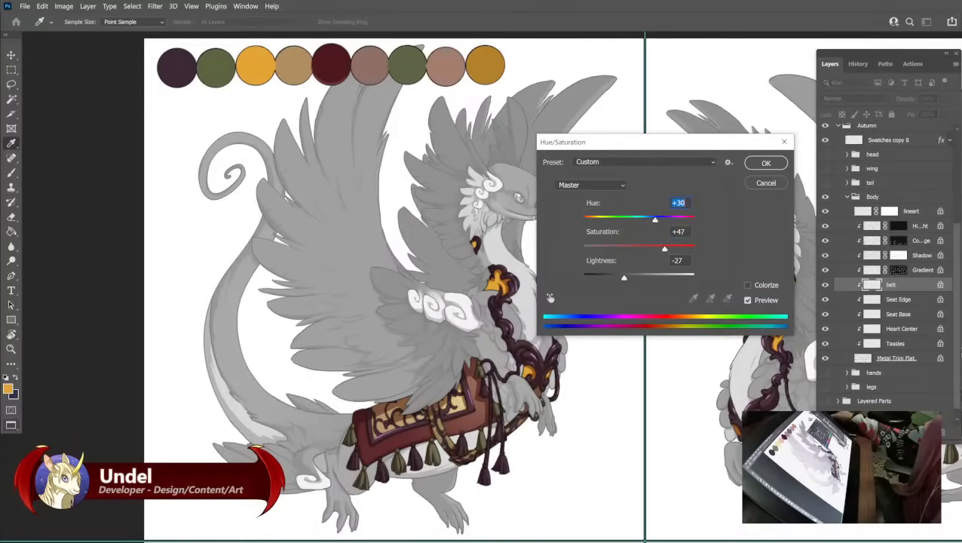
left_click(765, 163)
key("b")
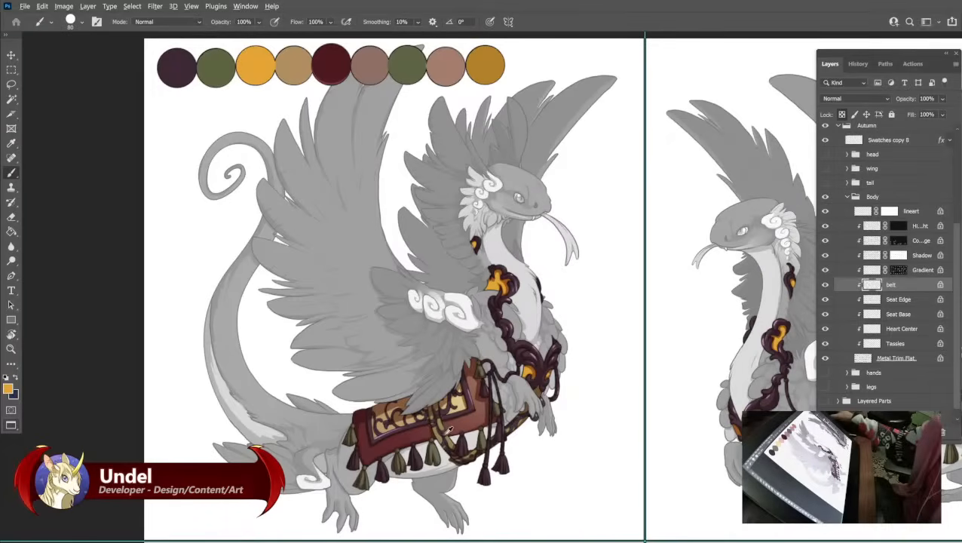
Repaint the sixth swatch on the Swatches copy 8 layer with the belt's olive color and collapse the Body group.
left_click(441, 431, "alt")
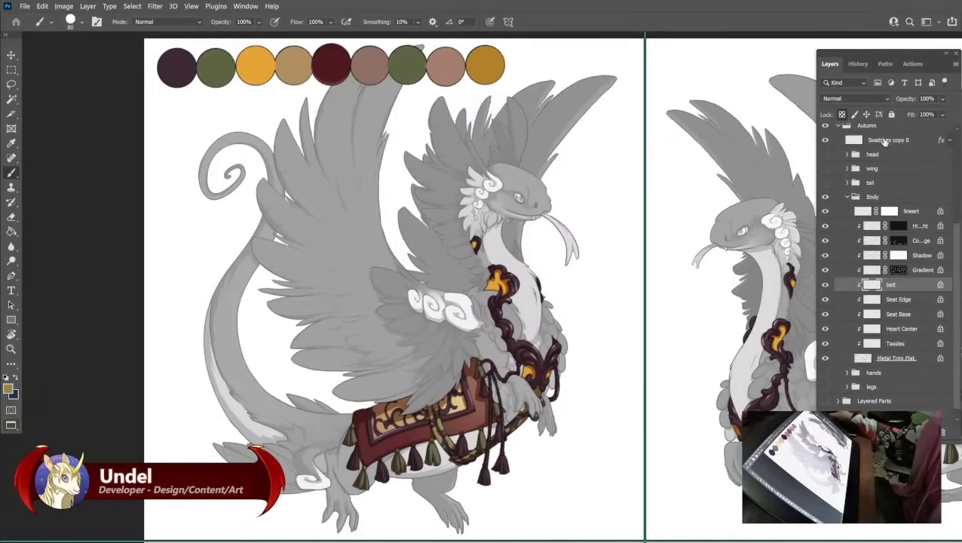
left_click(884, 142)
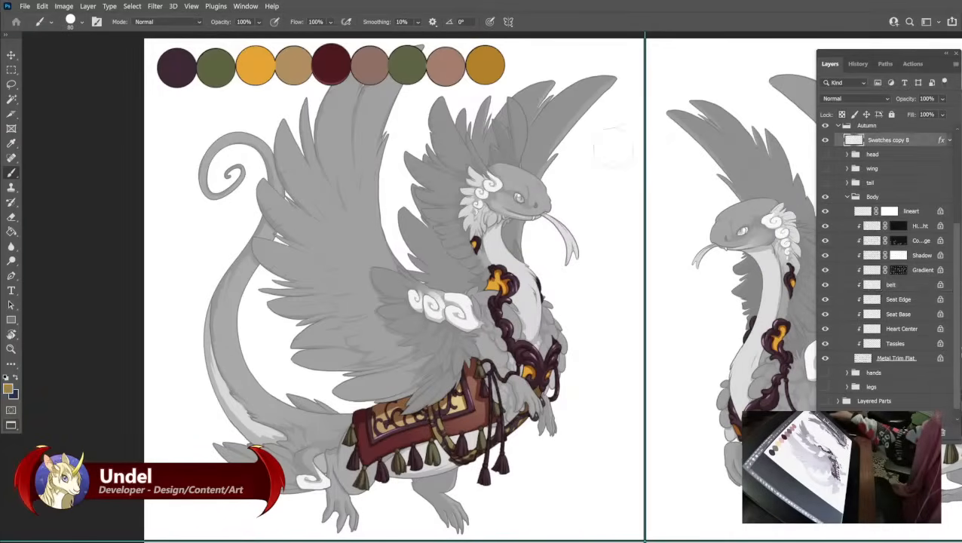
left_click(896, 289)
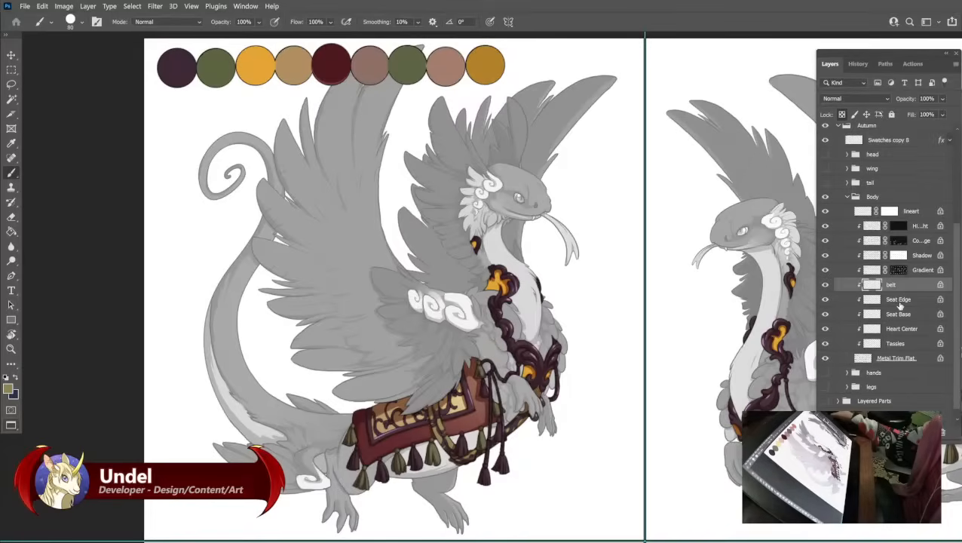
left_click(899, 301)
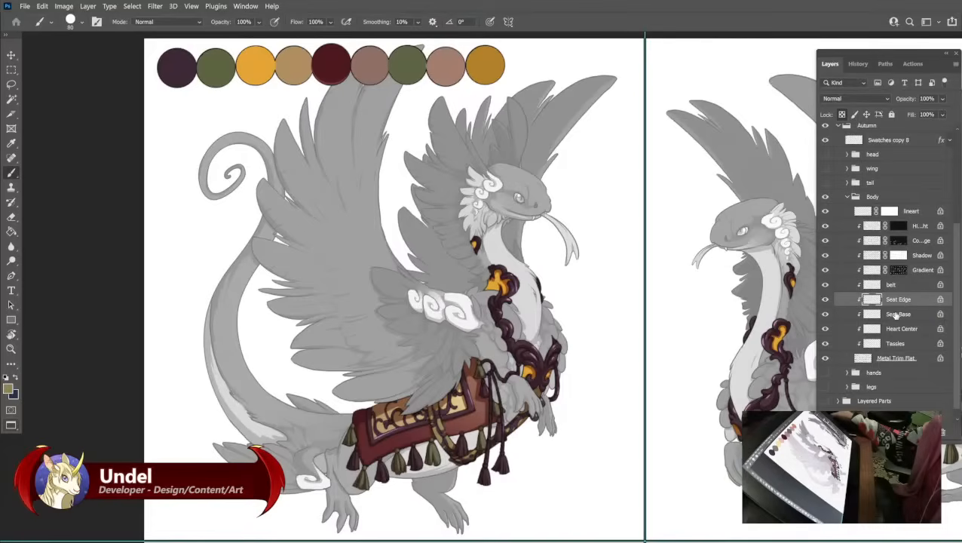
left_click(902, 284)
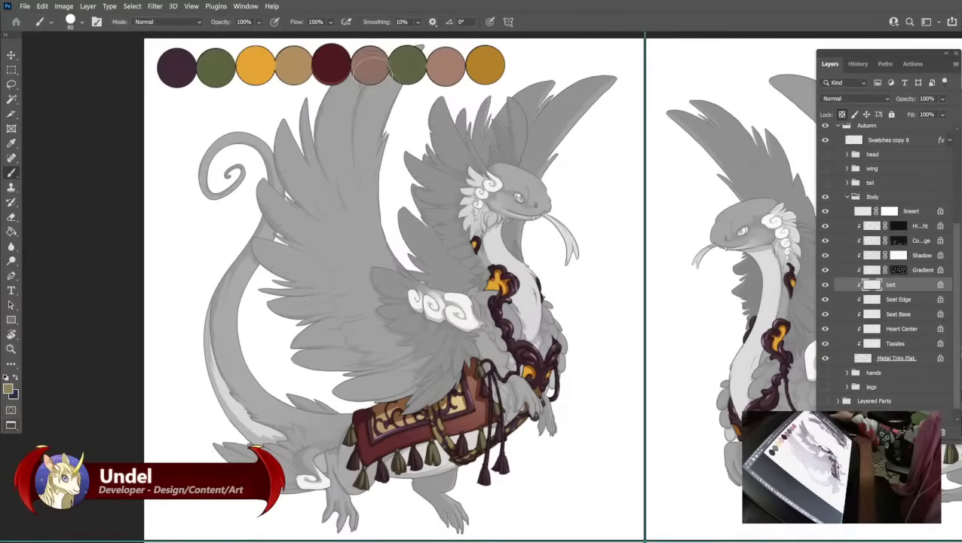
left_click(875, 142)
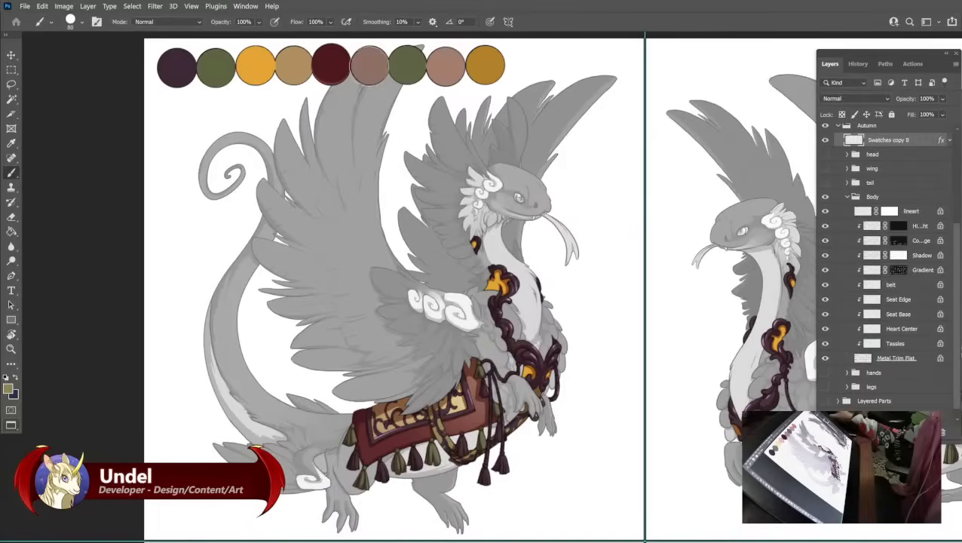
left_click(369, 66)
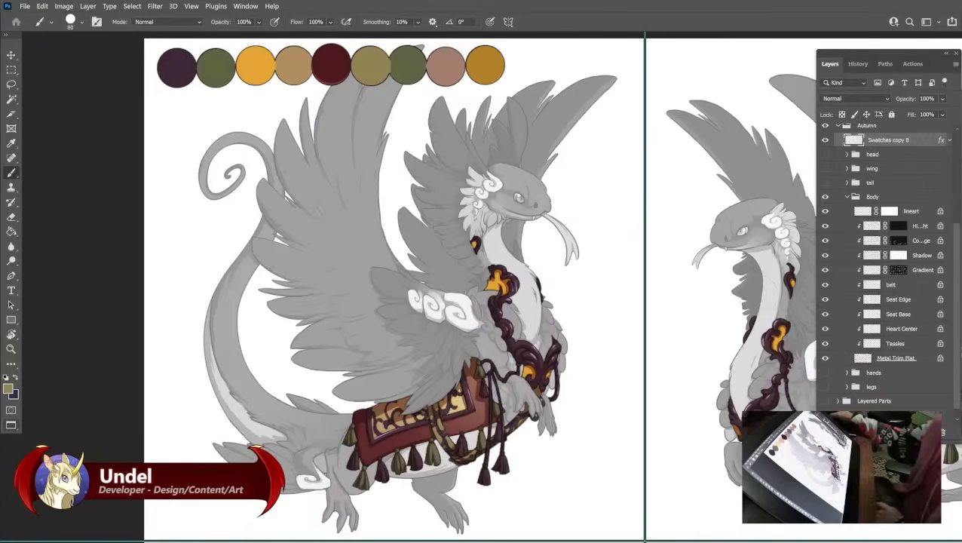
left_click(846, 197)
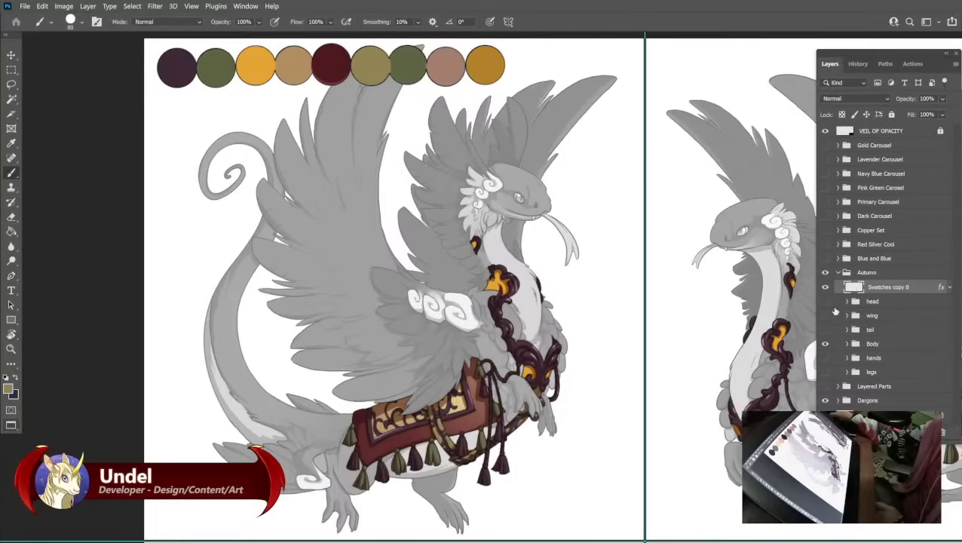
Show the tail group and fill its Metal Trim Flat layer with the dark purple of the first swatch.
left_click(826, 329)
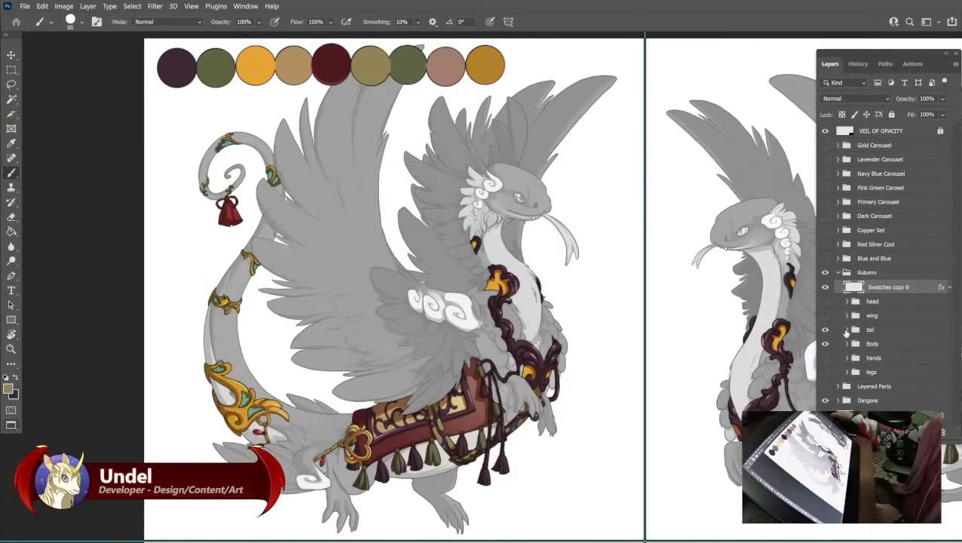
left_click(847, 329)
scroll(852, 332, "down", 3)
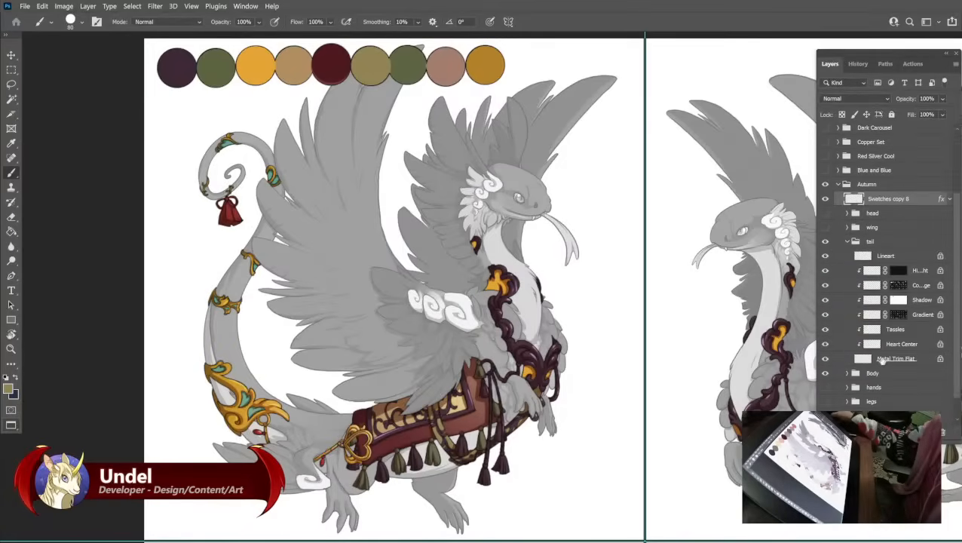
left_click(880, 359)
left_click(174, 68, "alt")
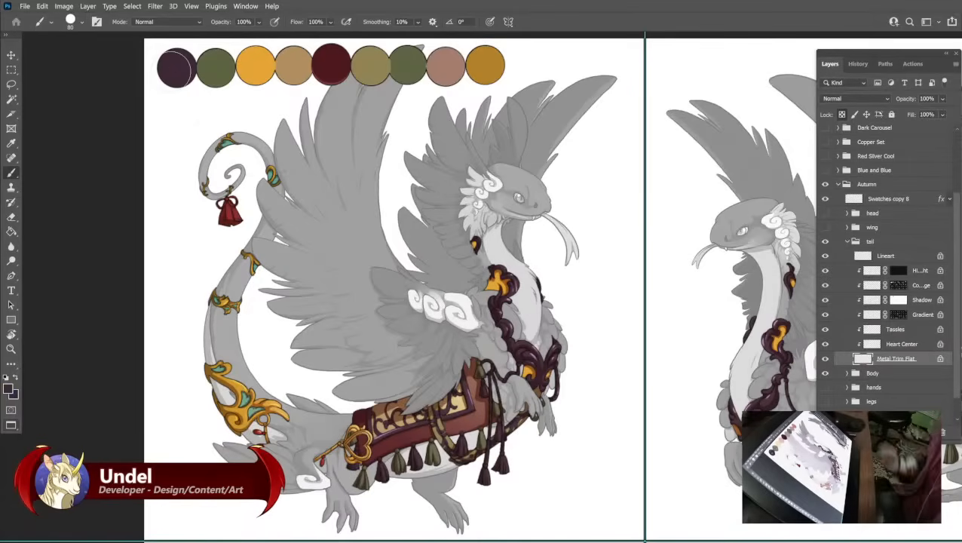
key("shift+BackSpace")
key("Return")
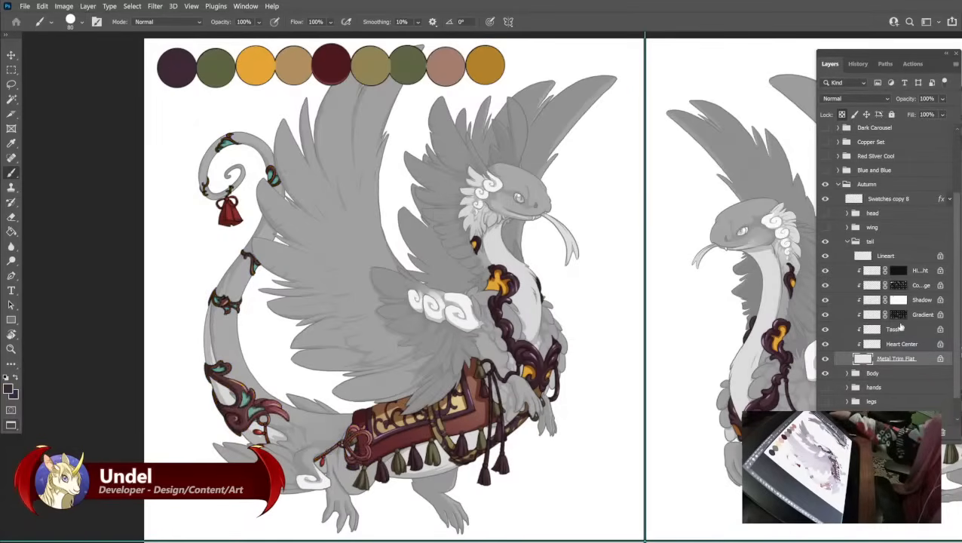
Fill the tail's Heart Center layer with the golden orange swatch and its Tassles layer with the green second swatch, then collapse the tail group.
left_click(897, 344)
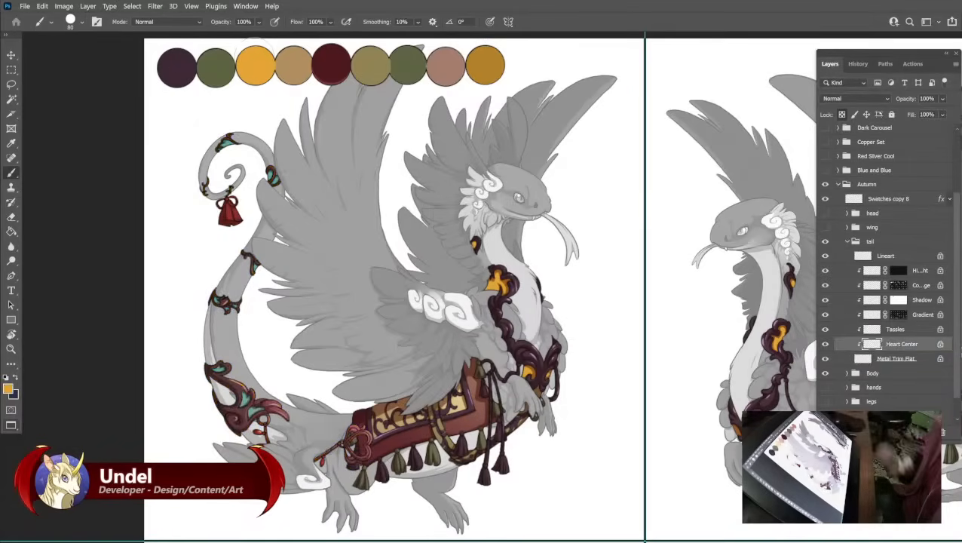
key("shift+BackSpace")
key("Return")
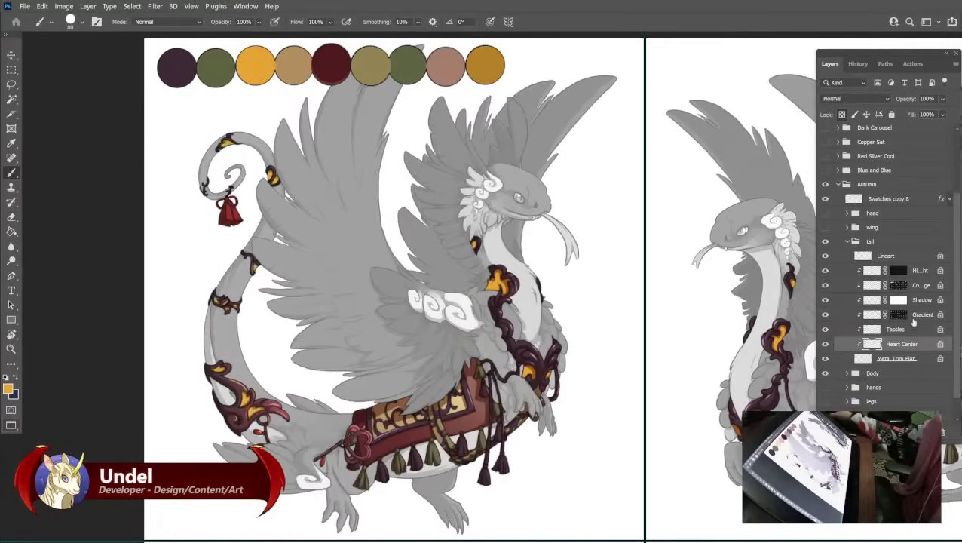
left_click(907, 330)
left_click(216, 66, "alt")
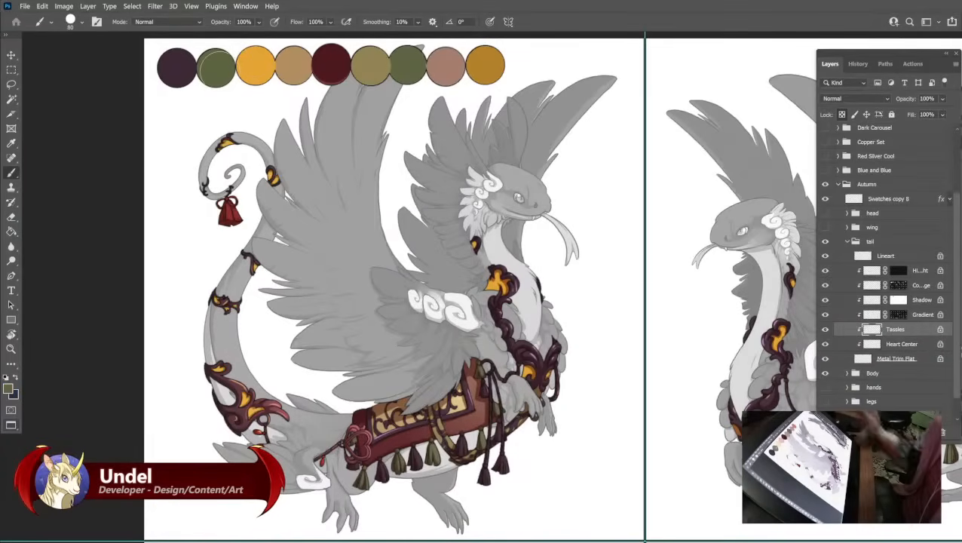
key("shift+BackSpace")
key("Return")
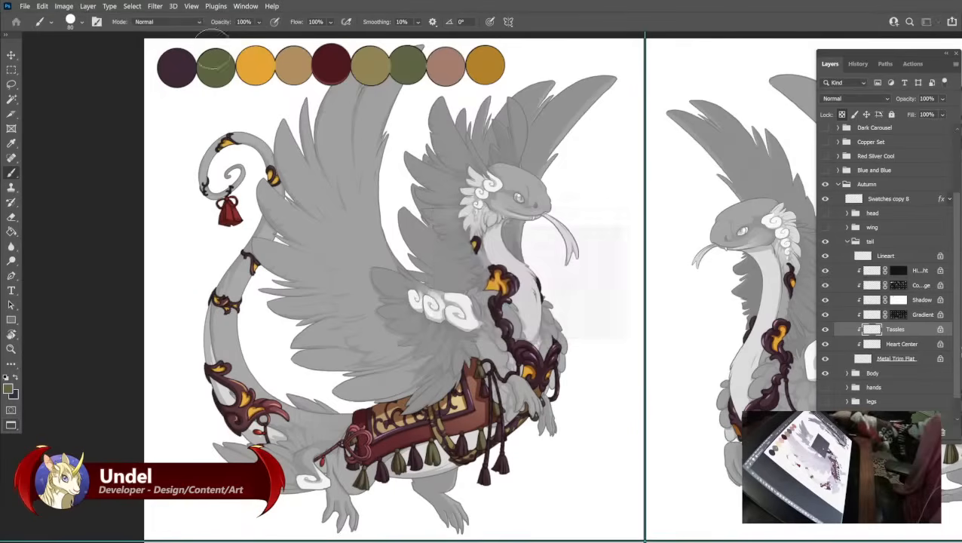
left_click(871, 314)
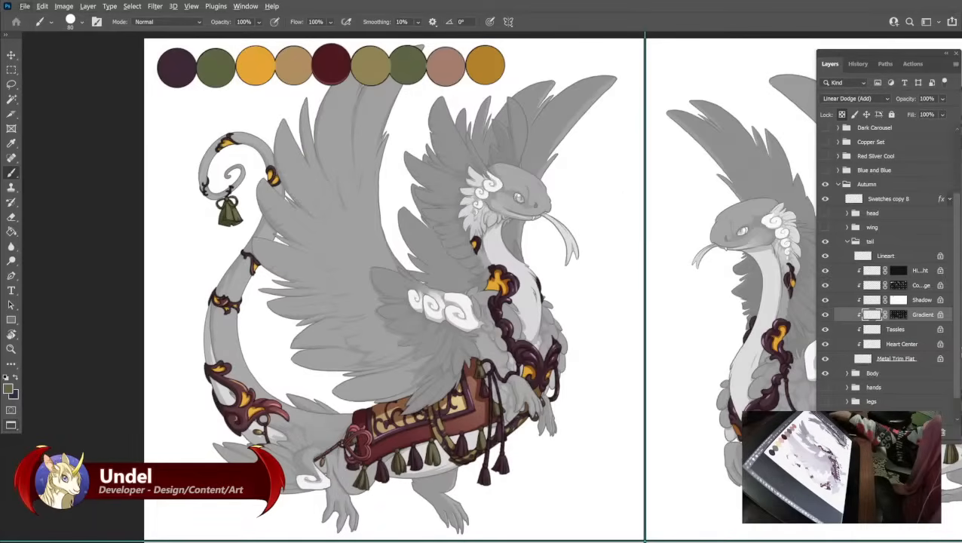
left_click(847, 241)
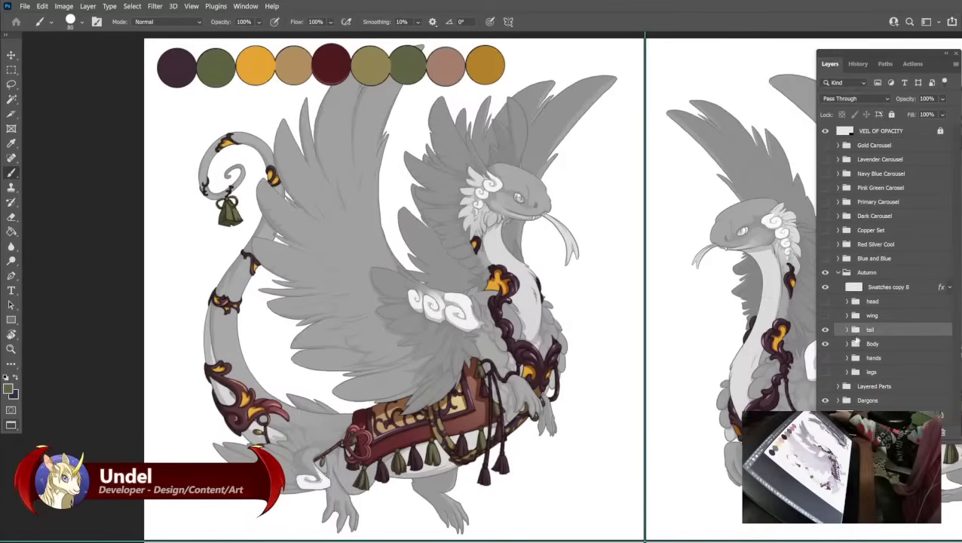
Sample the pale yellow from the seat's trim and repaint the fourth swatch on the Swatches copy 8 layer with it.
left_click(847, 344)
scroll(874, 346, "down", 4)
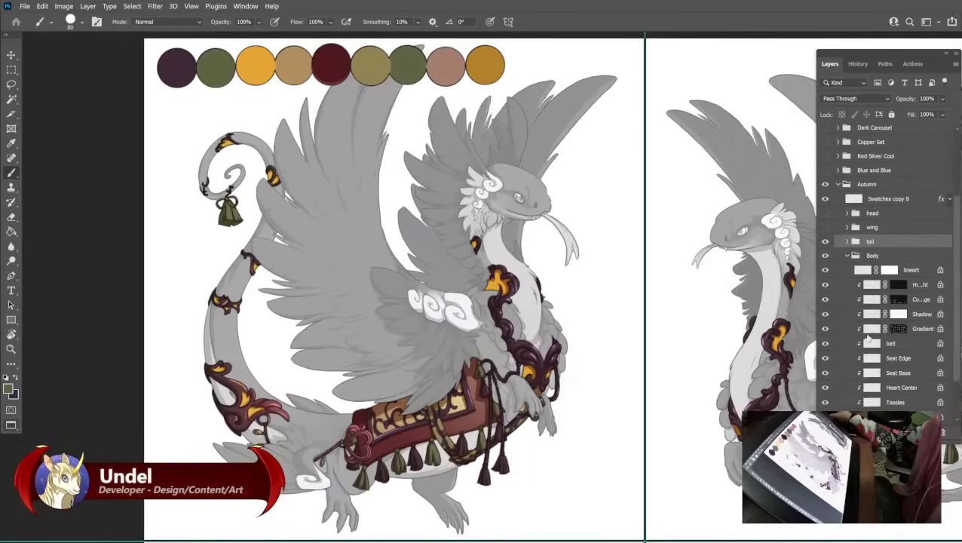
left_click(888, 389)
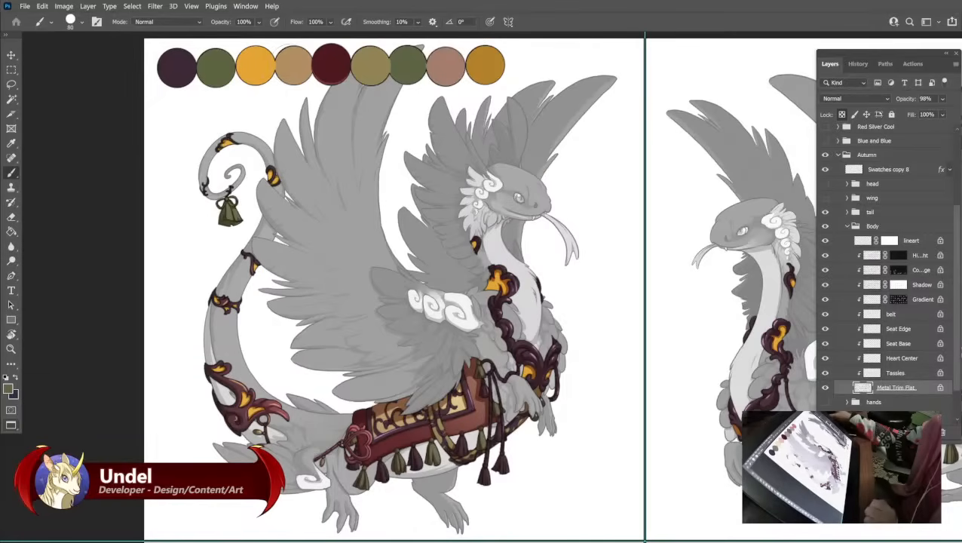
left_click(461, 393, "alt")
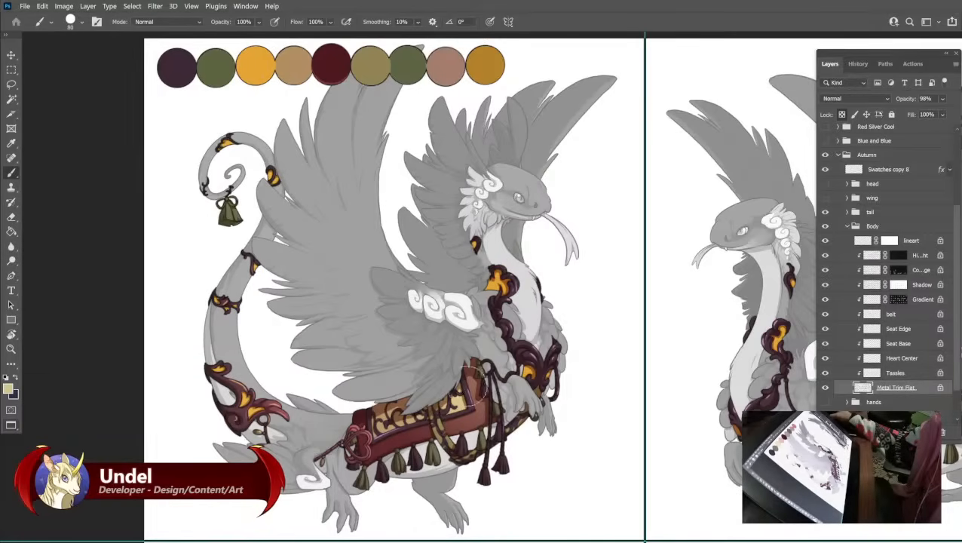
left_click(876, 169)
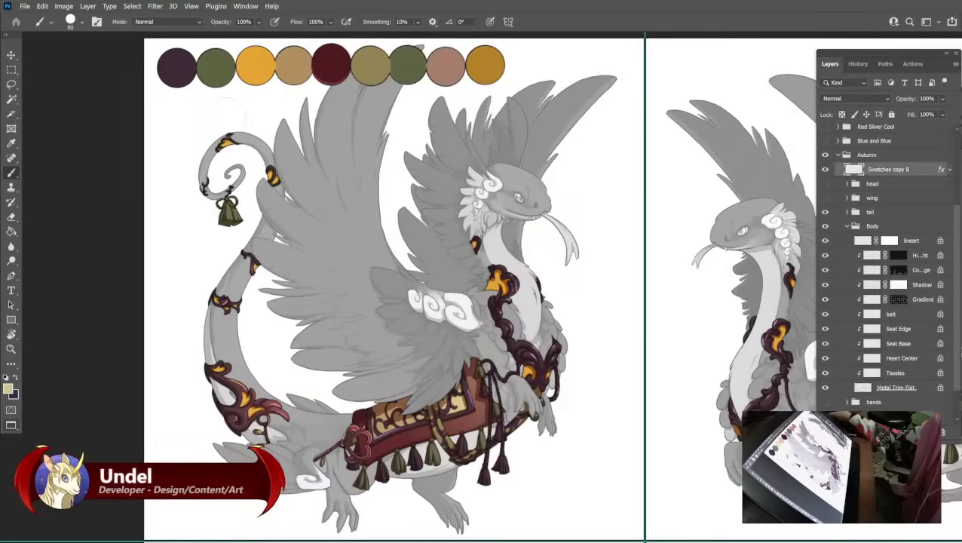
left_click(294, 64)
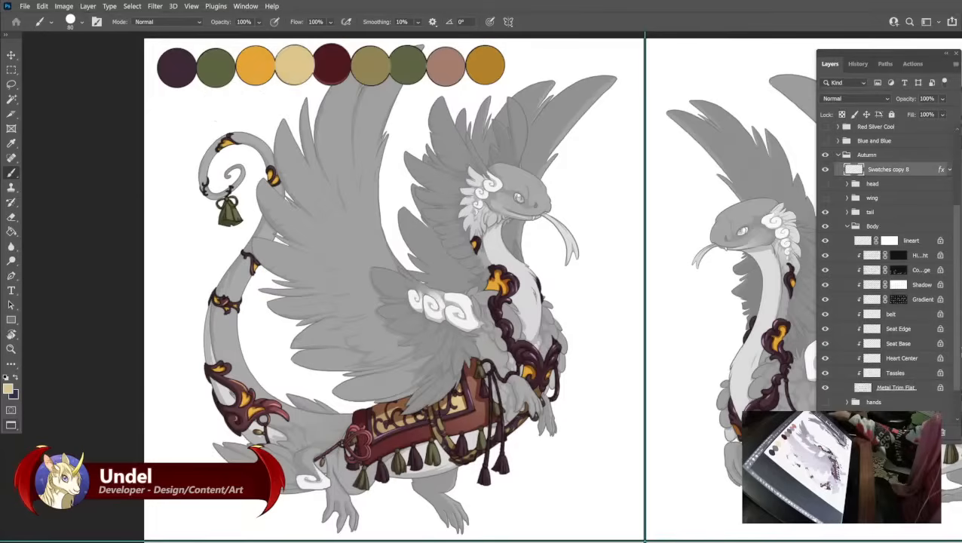
left_click(897, 332)
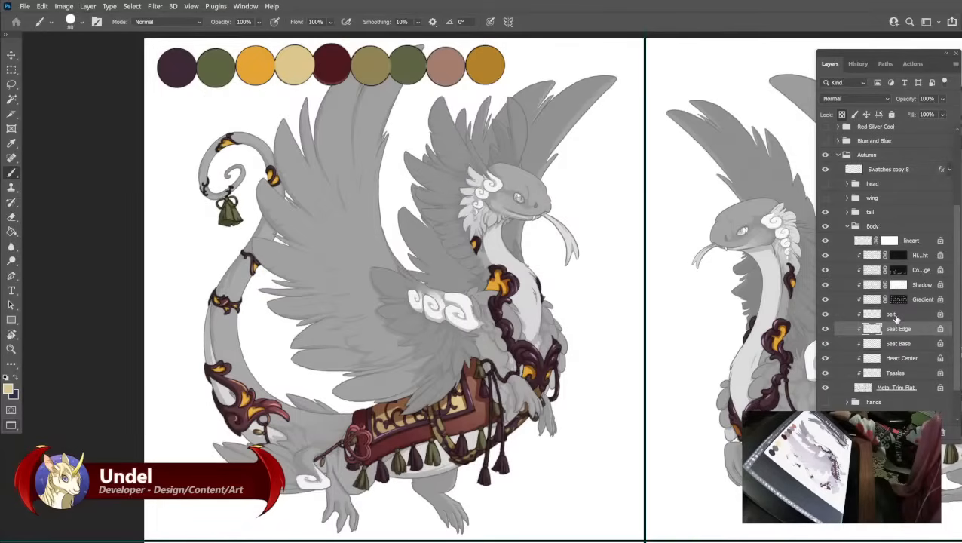
left_click(895, 315)
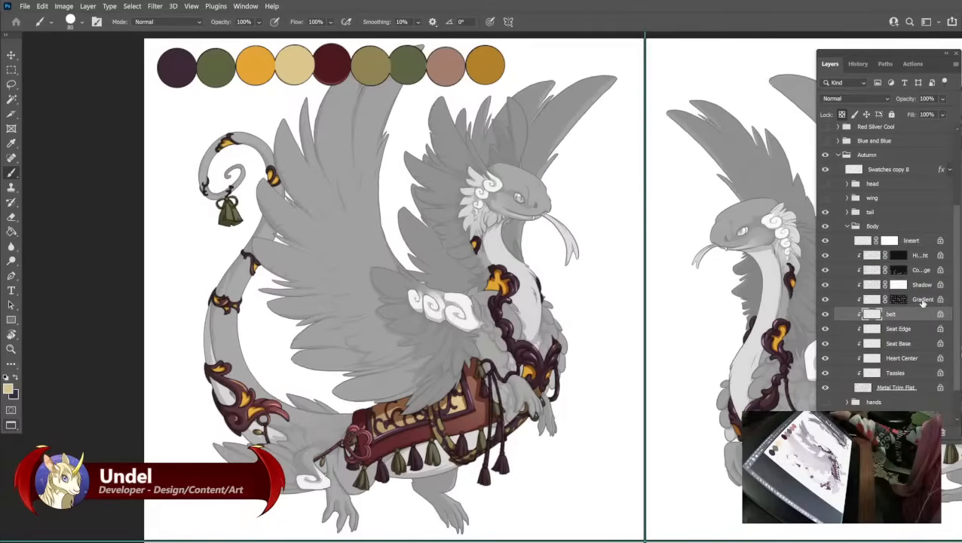
left_click(922, 300)
left_click(916, 316)
left_click(914, 301)
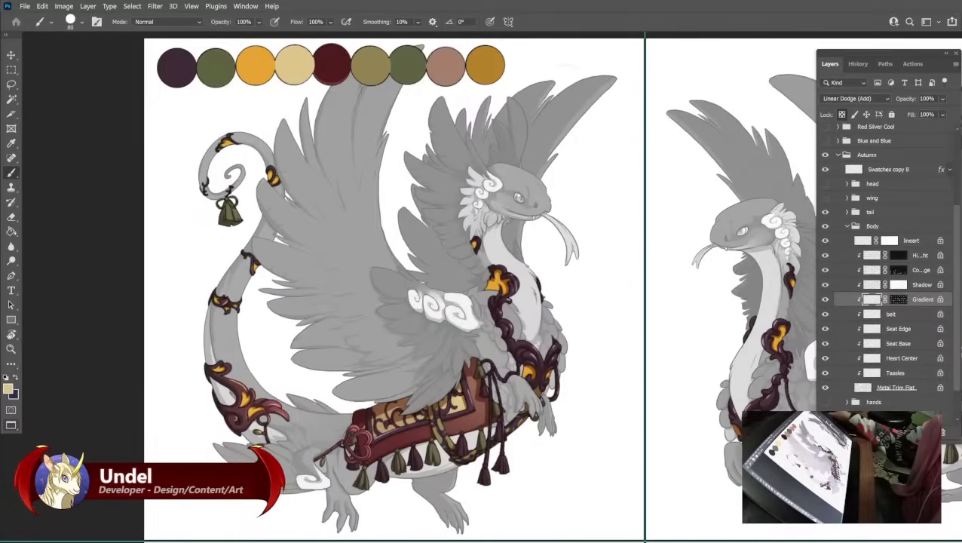
Set the Body group's highlight layer to Normal blending, sample its pinkish purple and paint a tenth swatch with it at the row's end.
left_click(912, 255)
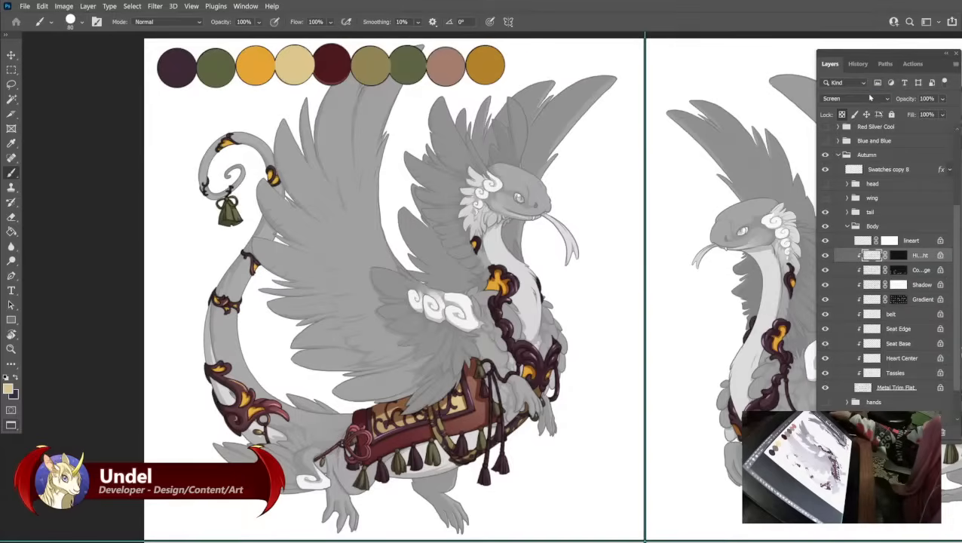
left_click(867, 98)
left_click(852, 106)
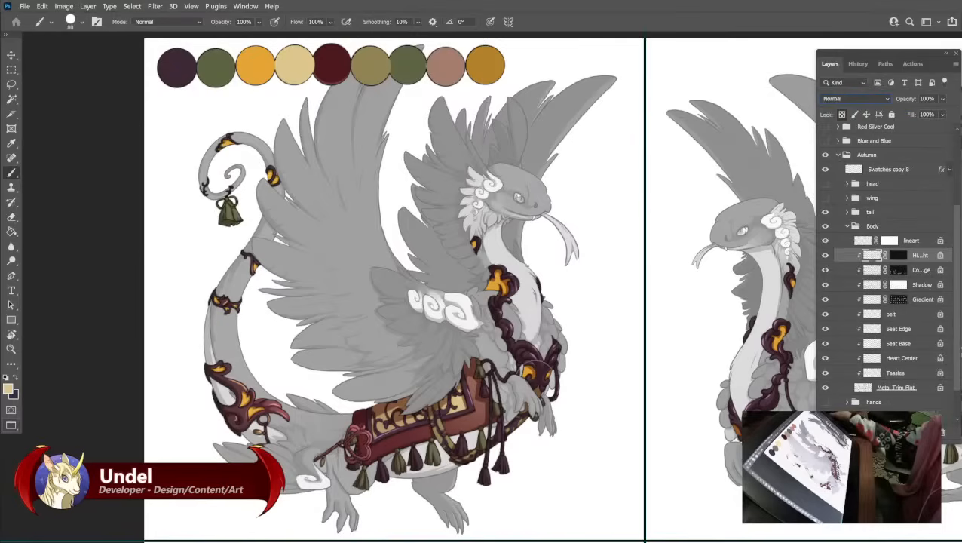
left_click(534, 354, "alt")
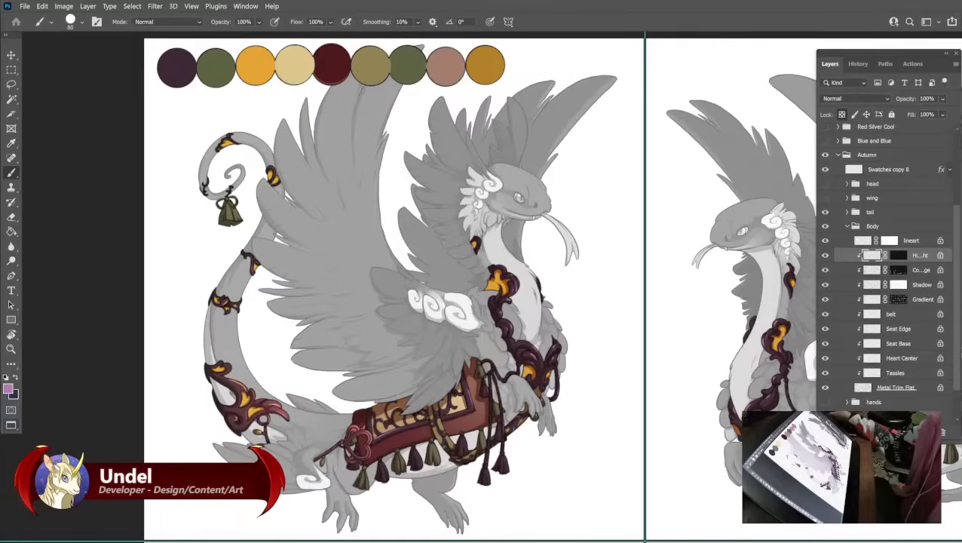
left_click(526, 65, "ctrl")
left_click(523, 65)
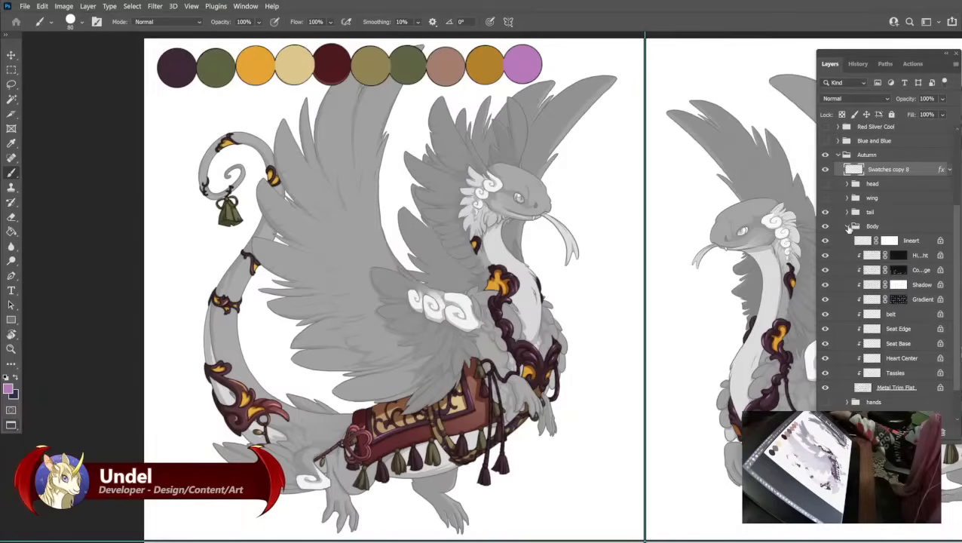
left_click(847, 226)
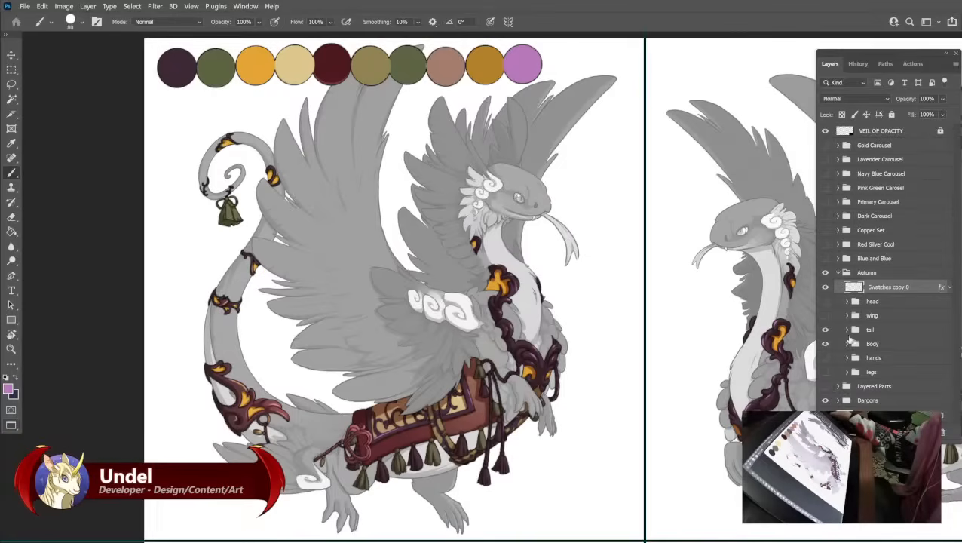
Return the Body group's highlight layer to Screen blending and collapse the group.
left_click(848, 343)
left_click(921, 373)
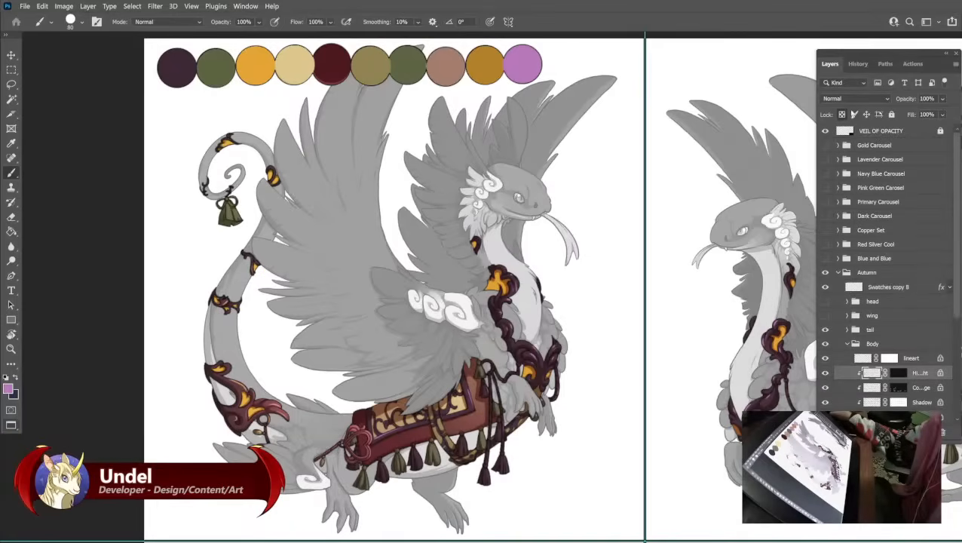
left_click(854, 98)
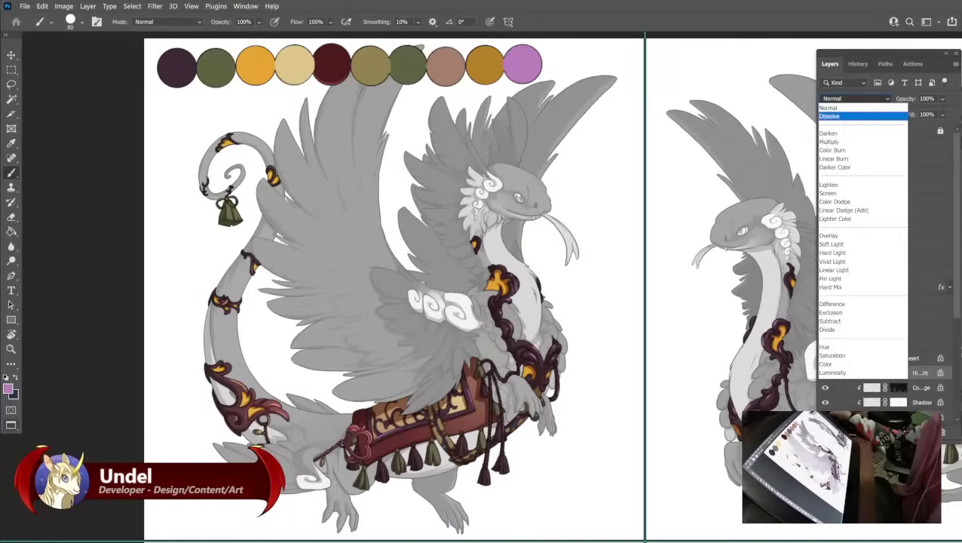
left_click(829, 193)
left_click(847, 343)
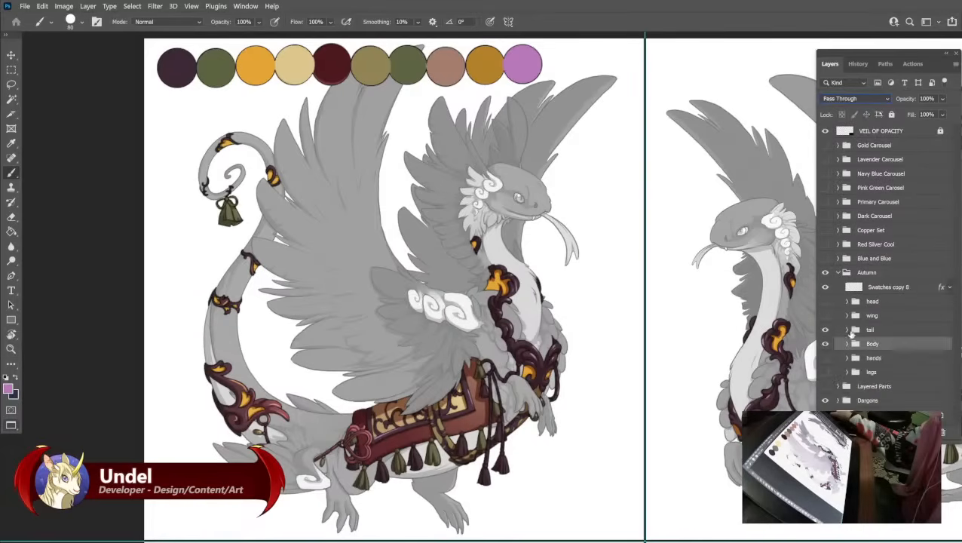
Expand the tail group and refill its Metal Trim Flat layer with the dark purple first swatch.
left_click(847, 330)
scroll(904, 319, "down", 2)
scroll(907, 319, "down", 3)
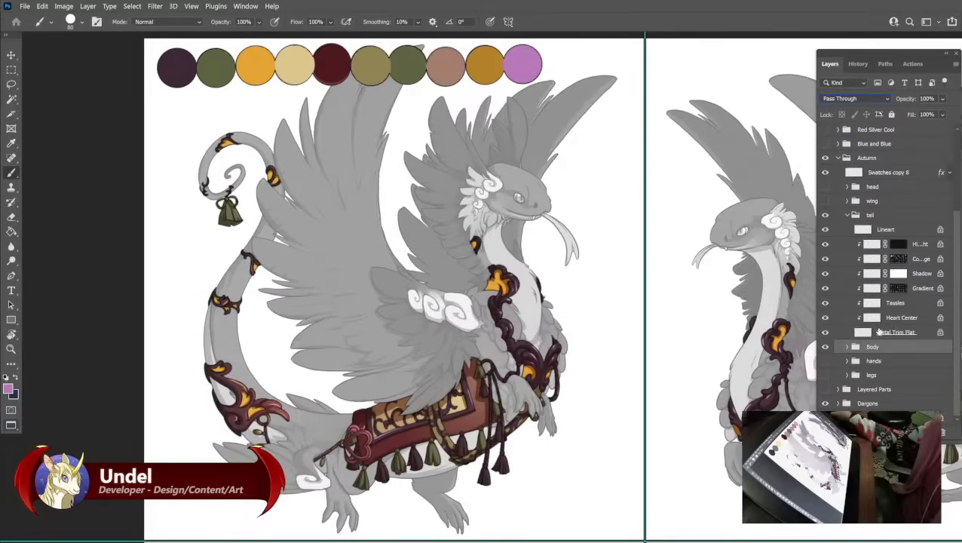
left_click(893, 331)
left_click(181, 62, "alt")
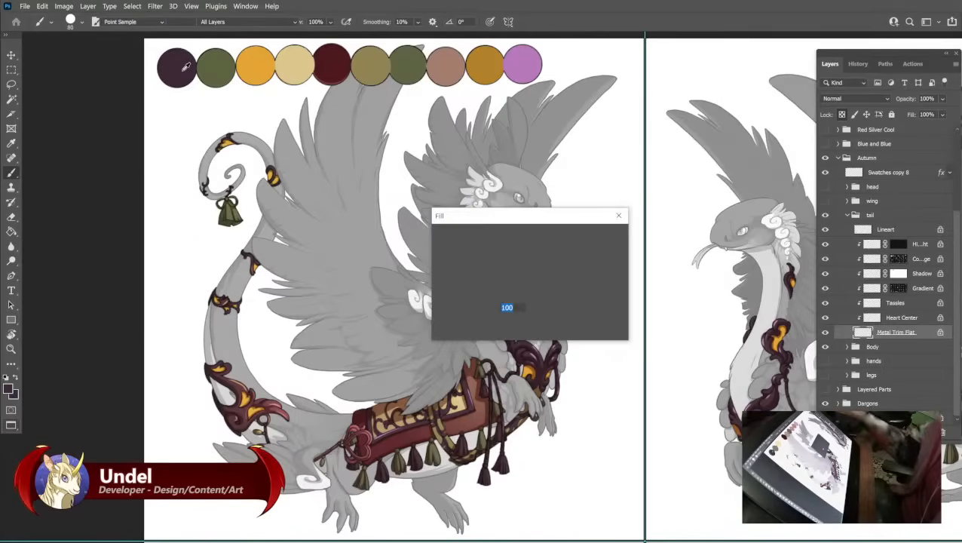
key("Return")
Refill the tail's Heart Center layer with the golden orange swatch and its Tassles layer with the green second swatch.
left_click(890, 316)
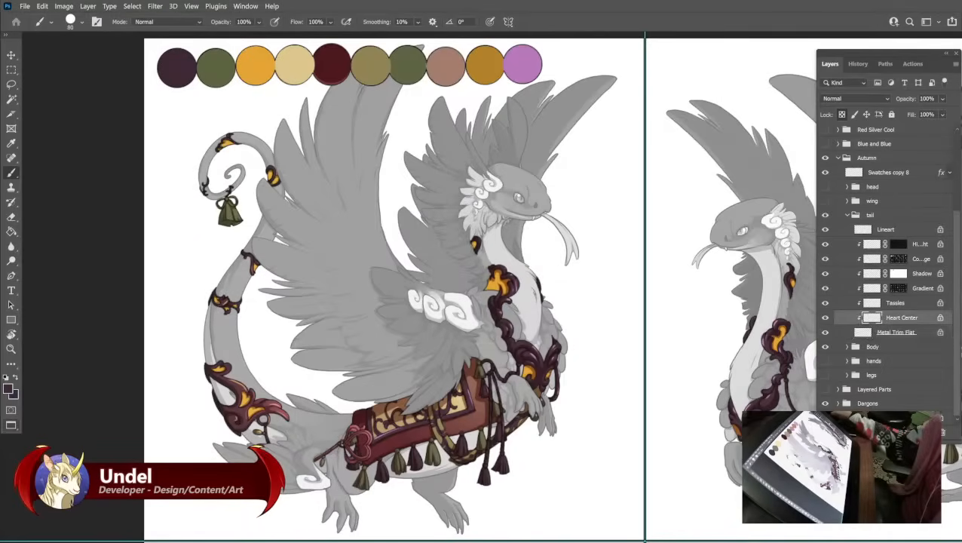
left_click(265, 52, "alt")
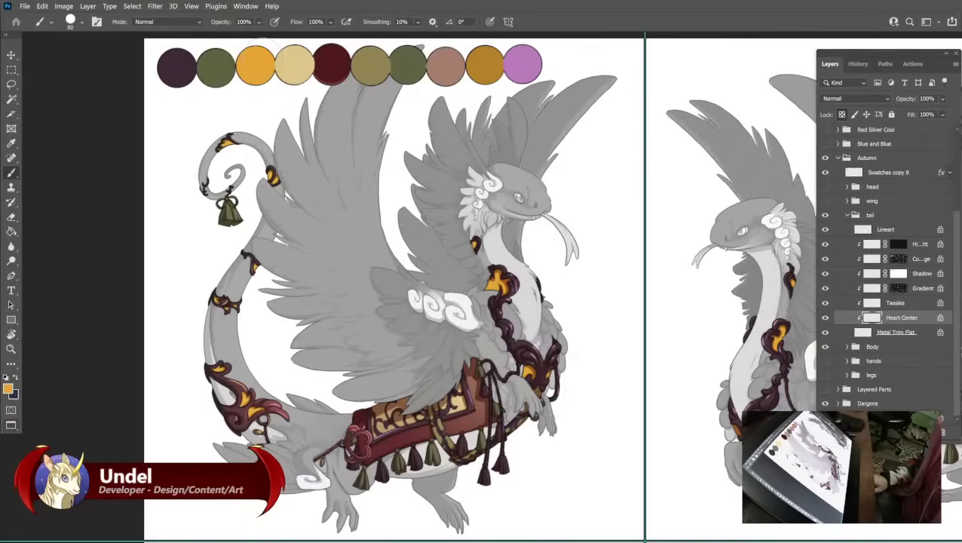
key("shift+F5")
key("Return")
left_click(894, 303)
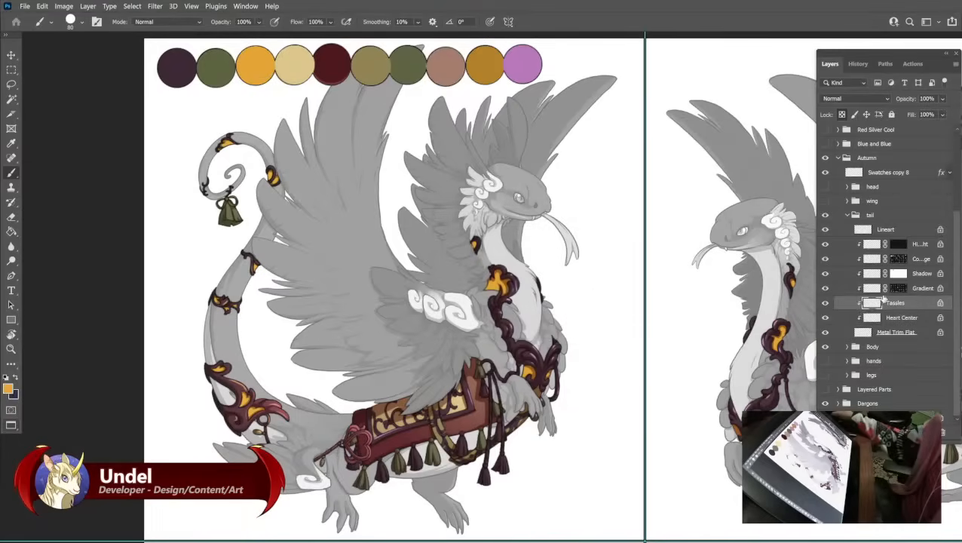
left_click(224, 66, "alt")
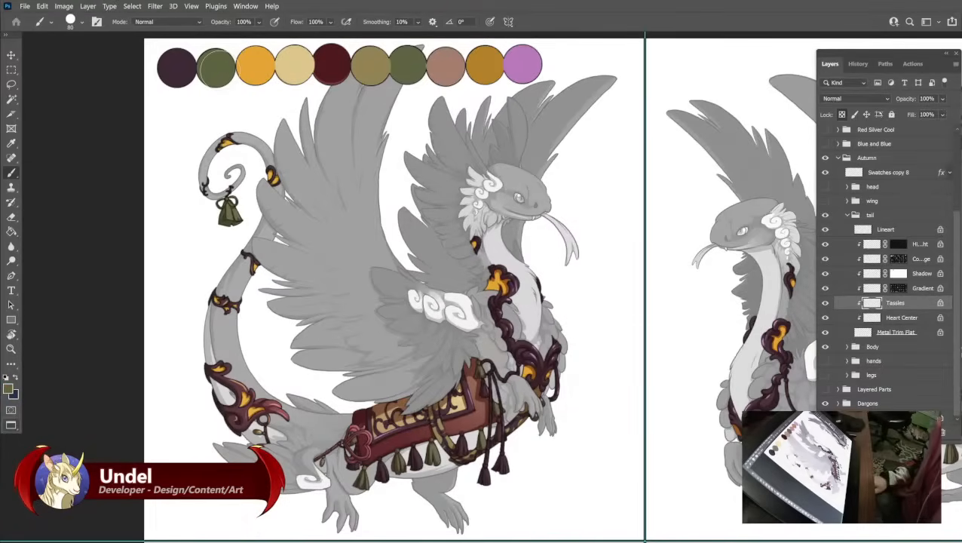
key("shift+F5")
key("Return")
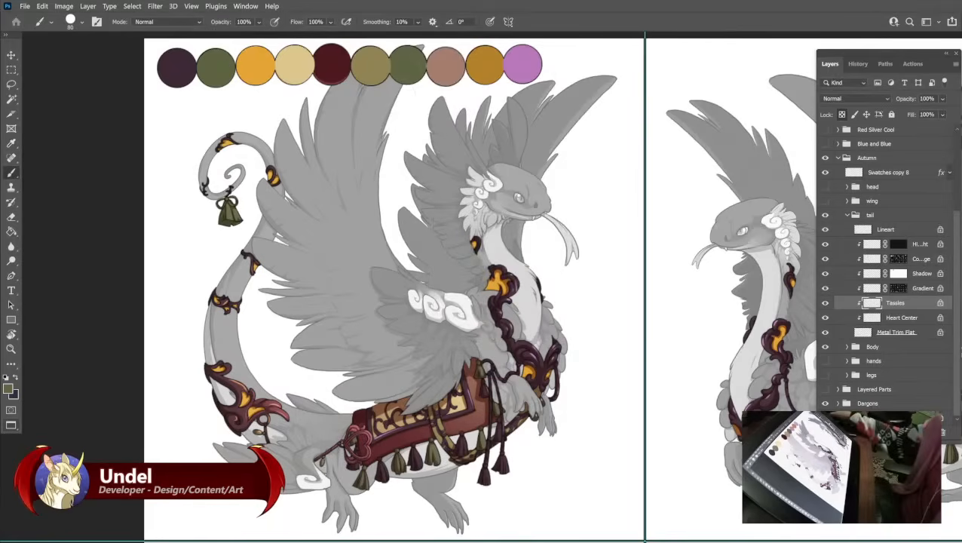
Refill the tail's Gradient layer with the current green and its Shadow layer with the dusty pinkish-brown eighth swatch.
key("b")
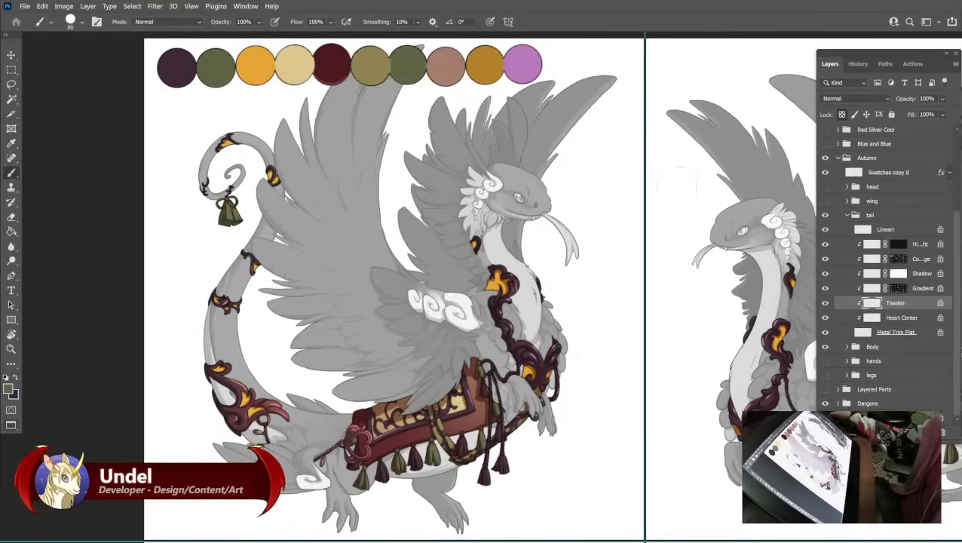
left_click(918, 290)
key("shift+F5")
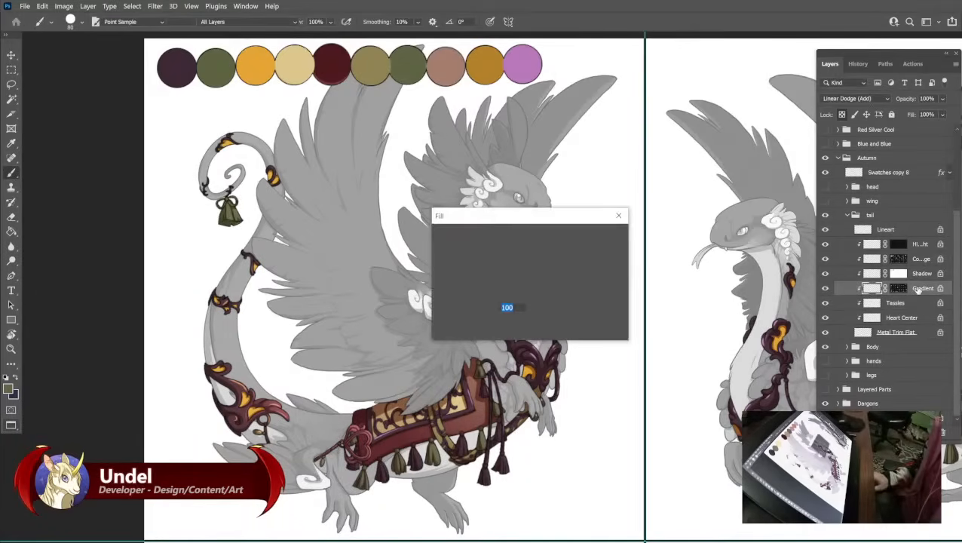
key("Return")
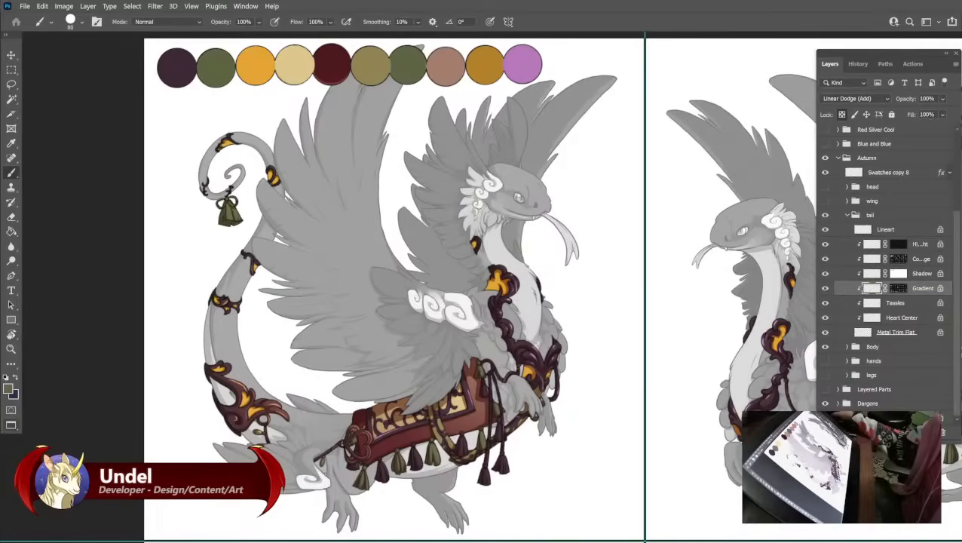
left_click(869, 276)
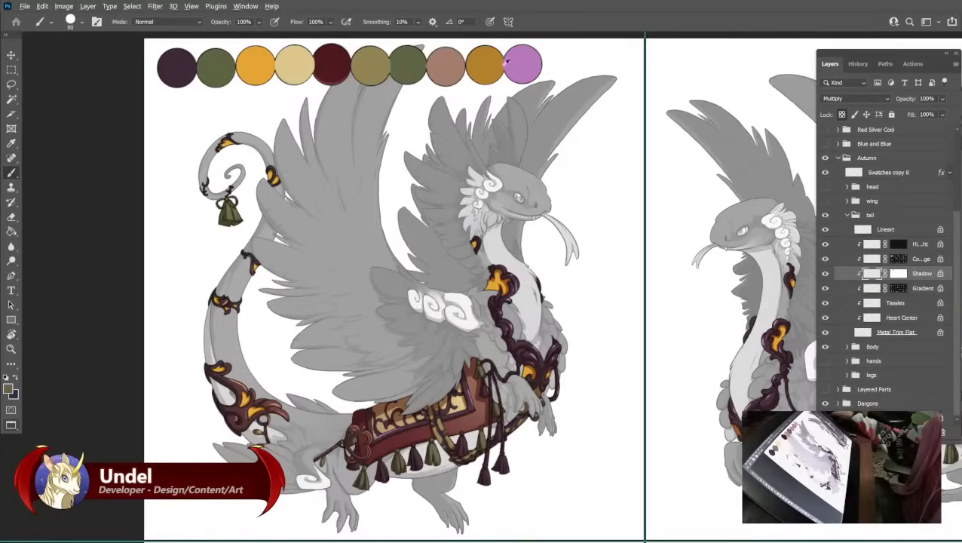
left_click(441, 65, "alt")
key("shift+F5")
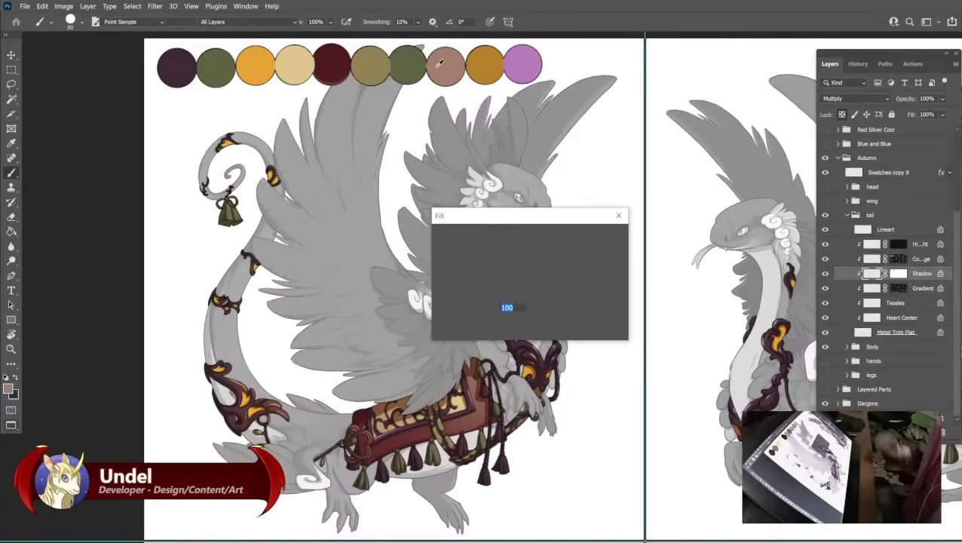
key("Return")
Refill the tail's Color Dodge layer with the golden brown ninth swatch and its highlight layer with the pinkish purple tenth swatch, and collapse the group.
left_click(924, 262)
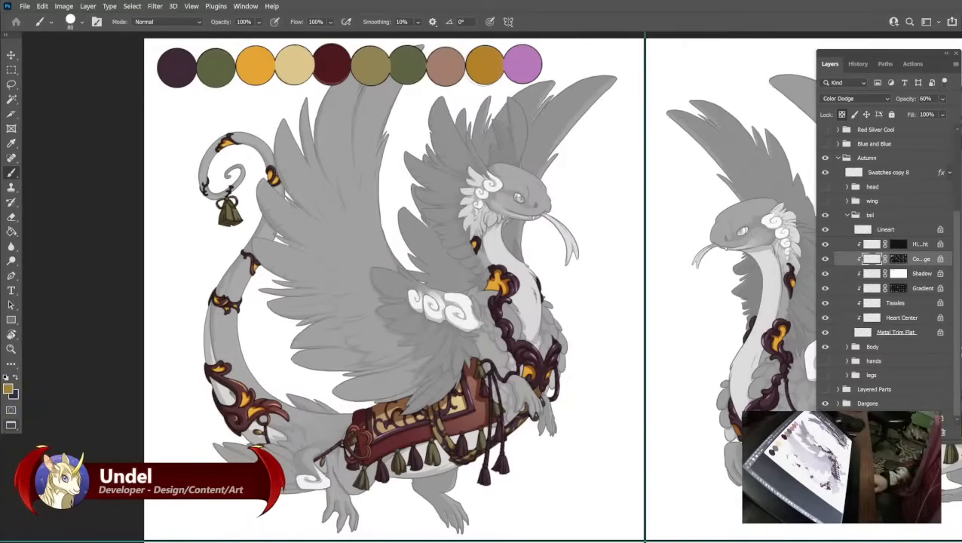
key("shift+F5")
key("Return")
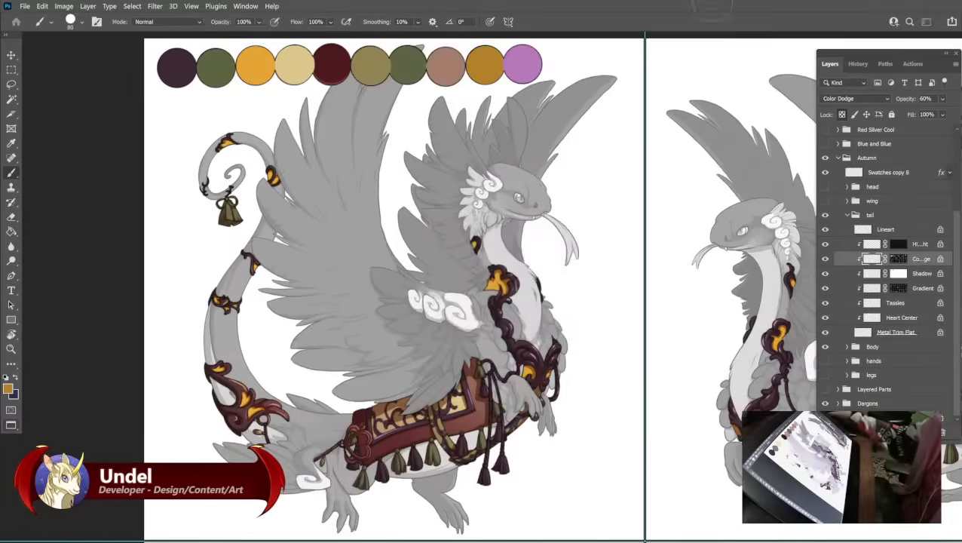
left_click(874, 244)
left_click(533, 60, "alt")
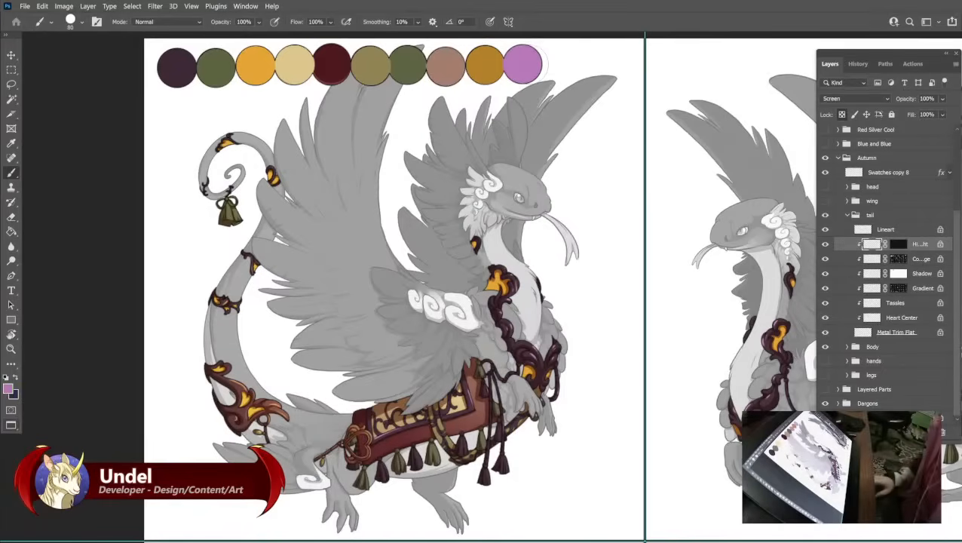
key("shift+F5")
key("Return")
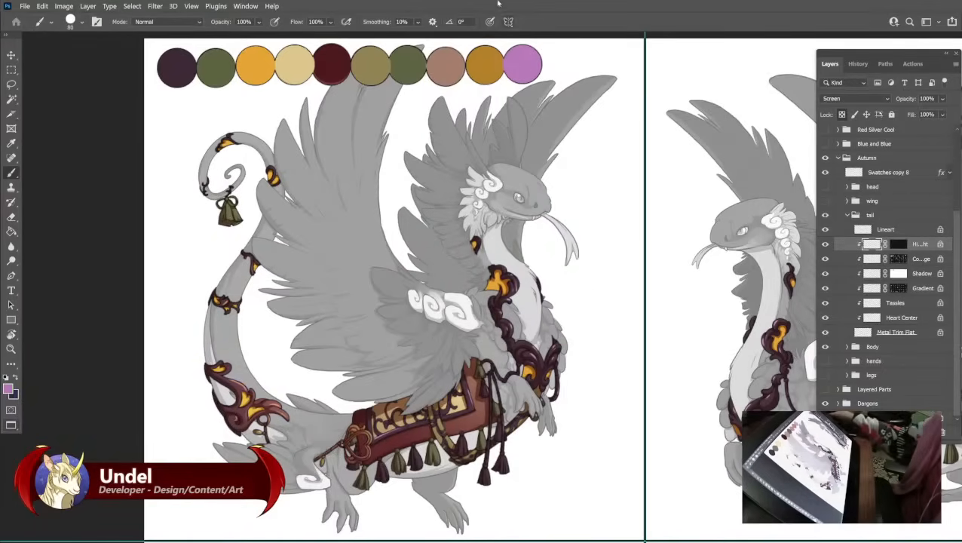
left_click(846, 215)
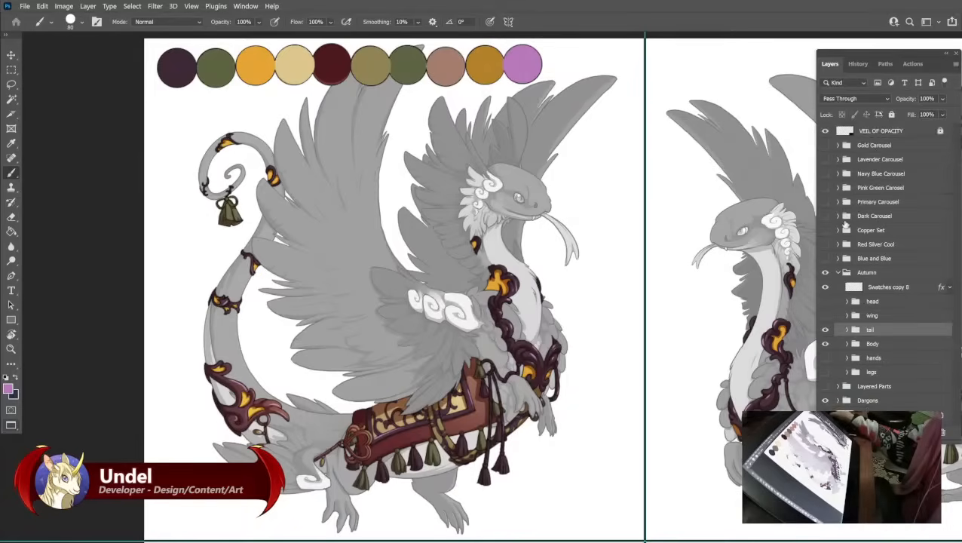
Expand the wing group and refill its Metal Trim Flat layer with the dark purple first swatch.
left_click(847, 316)
scroll(869, 317, "down", 5)
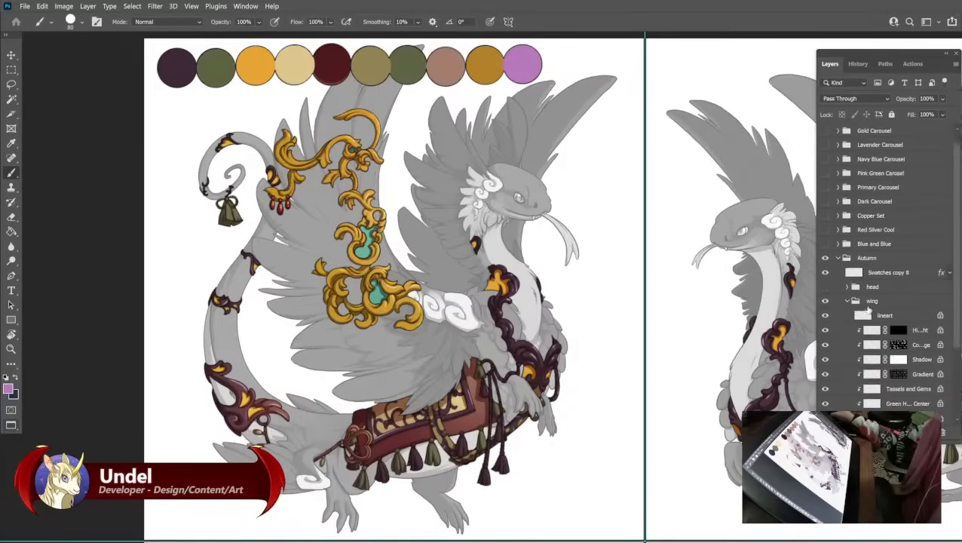
left_click(894, 359)
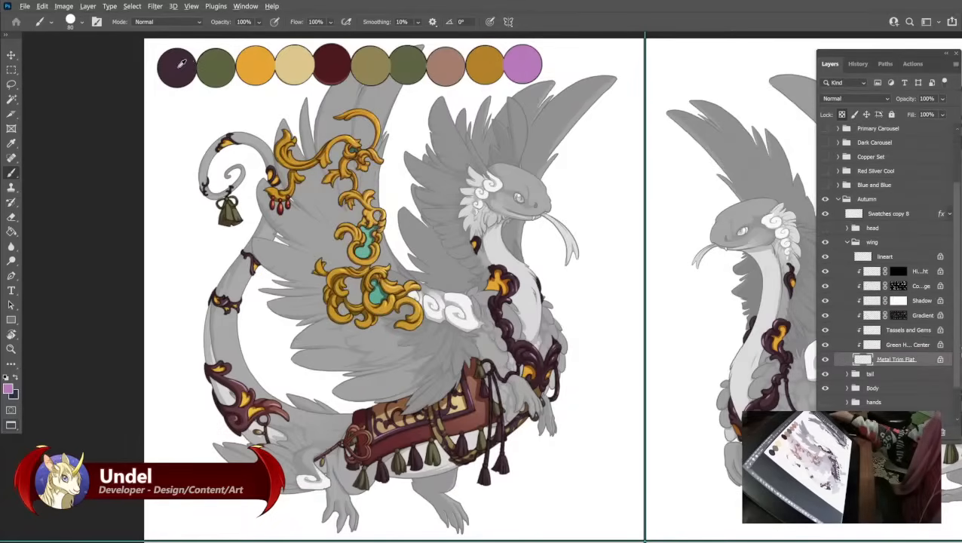
left_click(181, 66, "alt")
key("shift+F5")
key("Return")
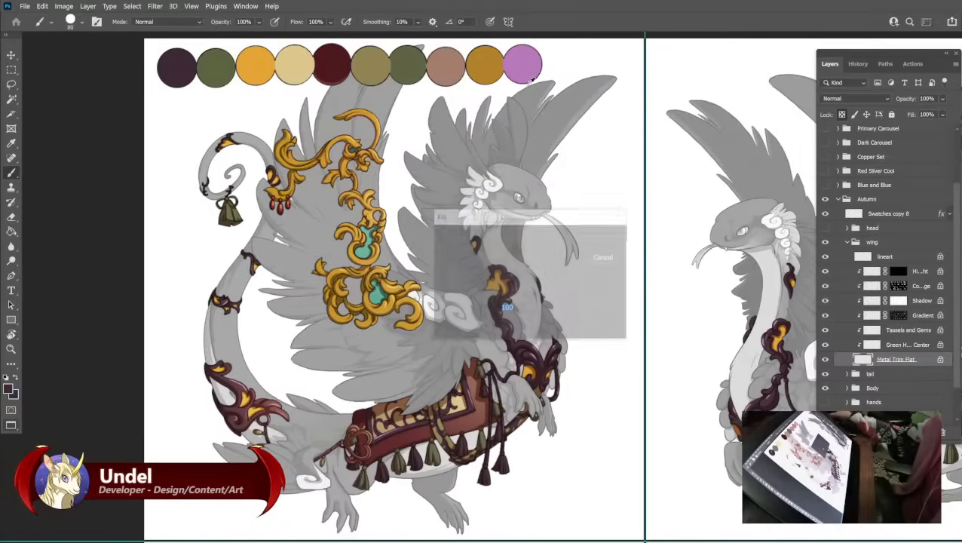
Refill the wing's green heart center layer with the golden orange third swatch and its Tassels and Gems layer with the green second swatch.
left_click(903, 344)
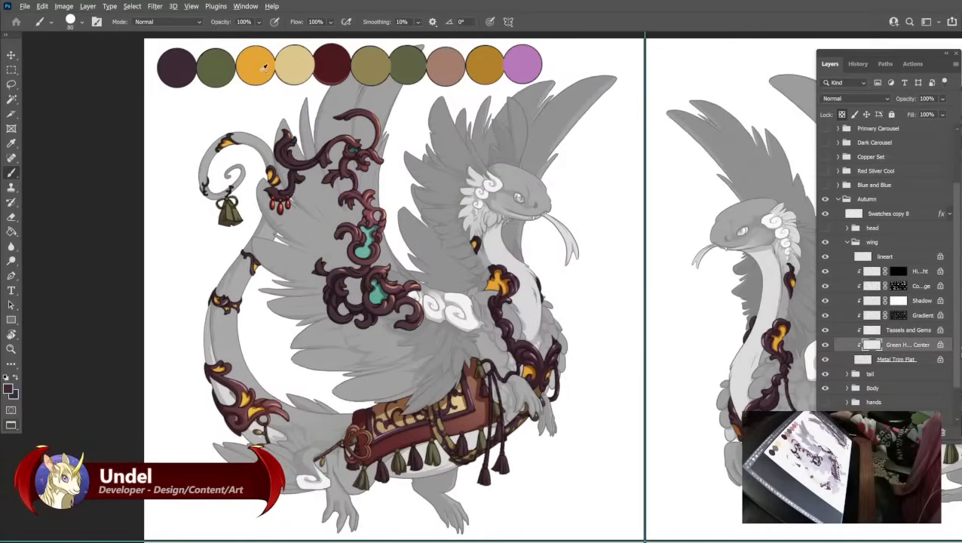
left_click(262, 69, "alt")
key("shift+F5")
key("Return")
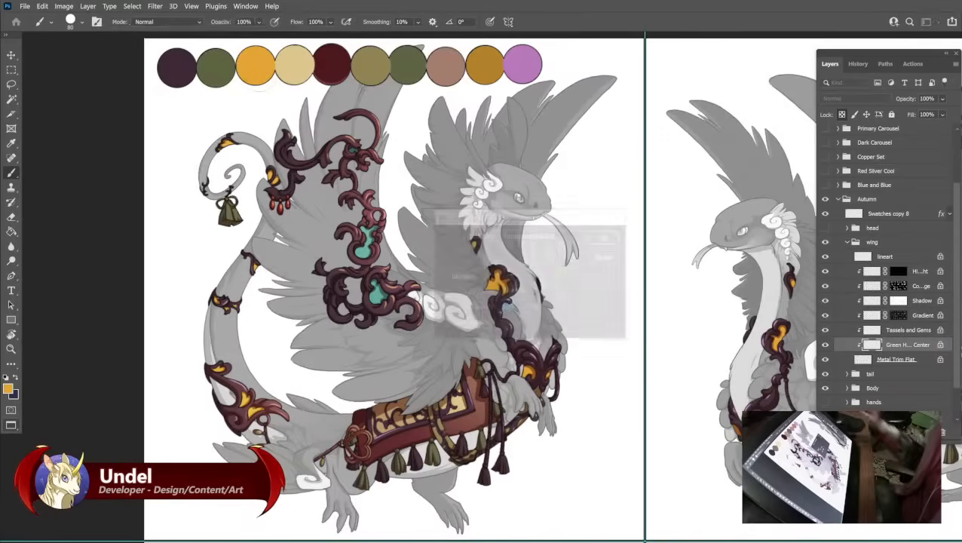
left_click(896, 332)
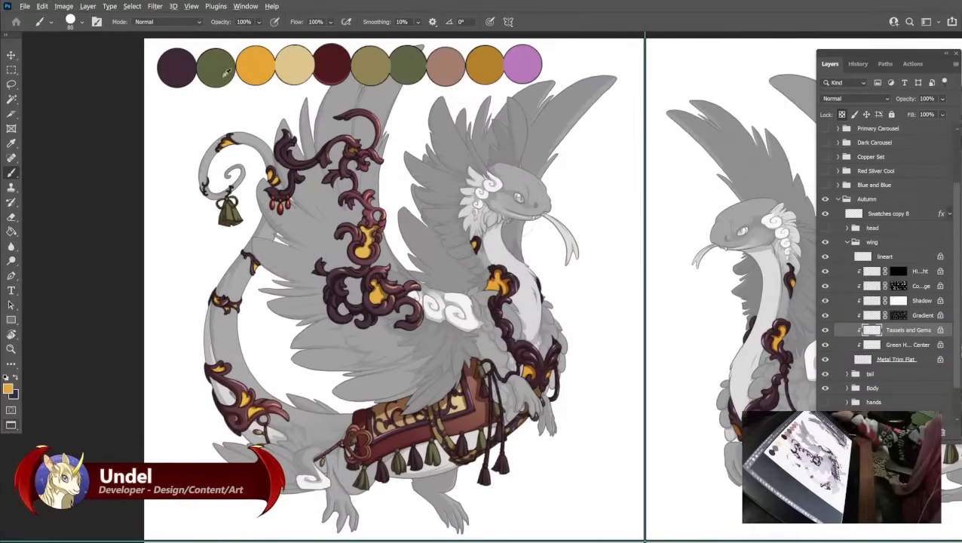
left_click(217, 66, "alt")
key("shift+F5")
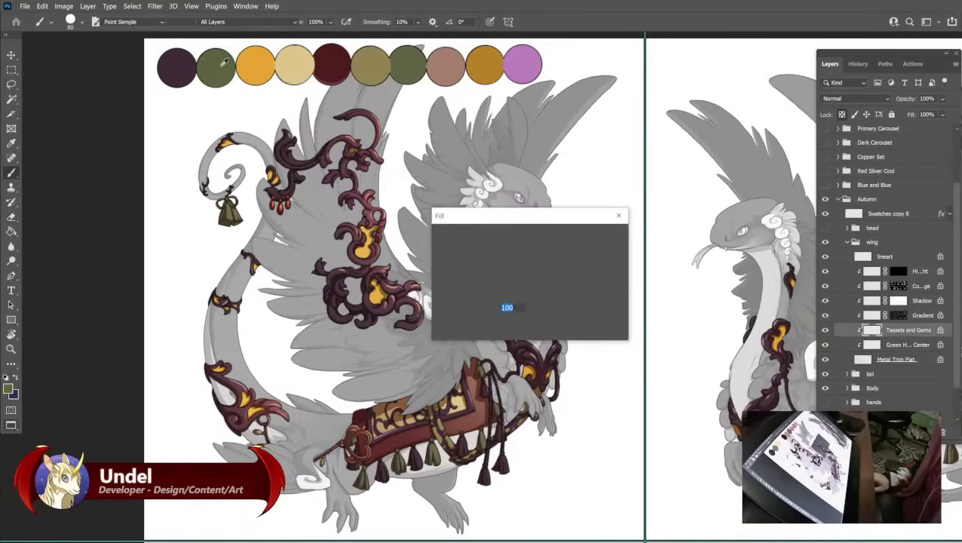
key("Return")
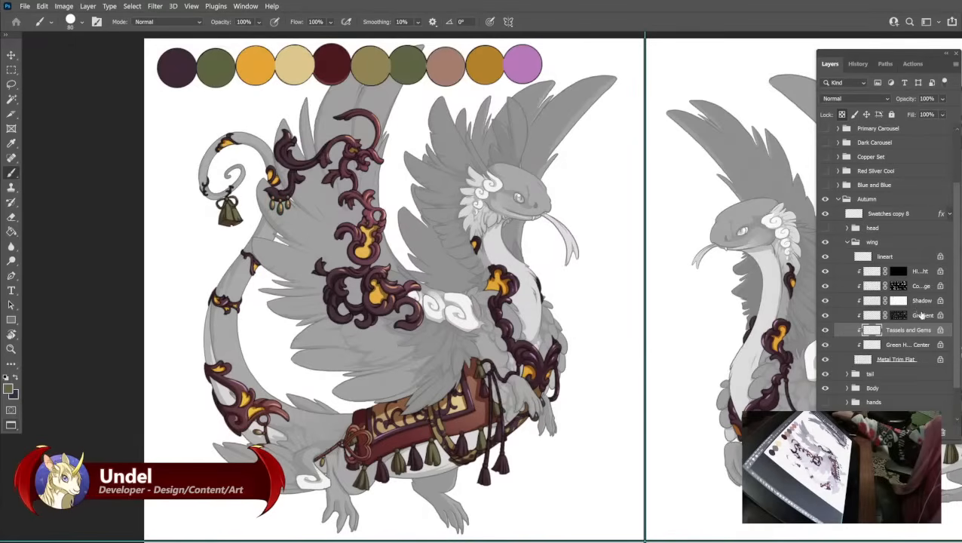
Refill the wing's Gradient layer with green and its Shadow layer with the dusty pinkish-brown eighth swatch.
left_click(920, 315)
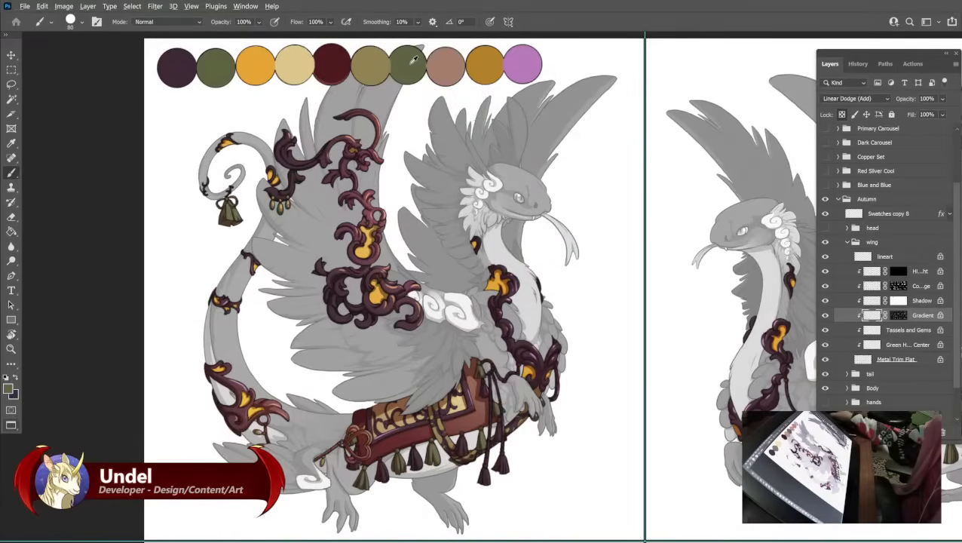
key("shift+F5")
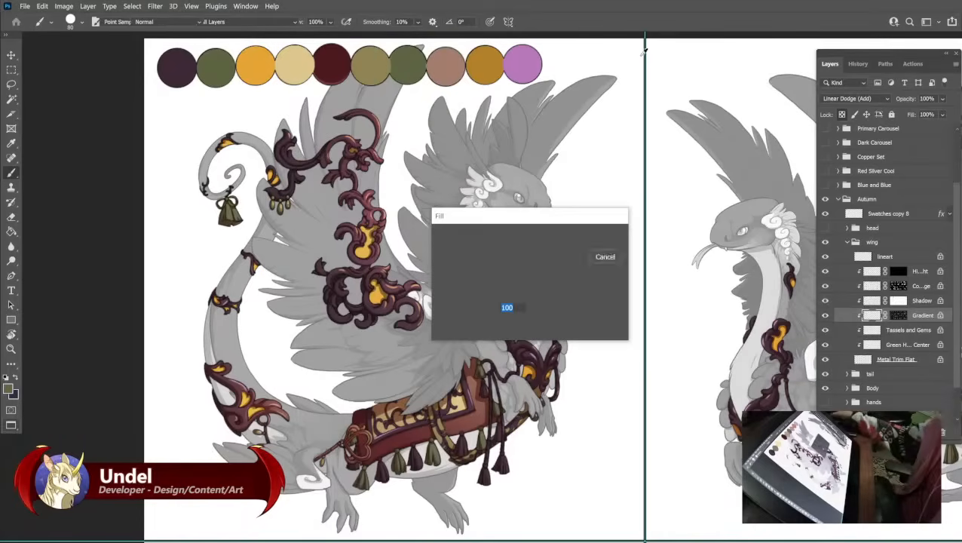
key("Return")
key("alt+bracketright")
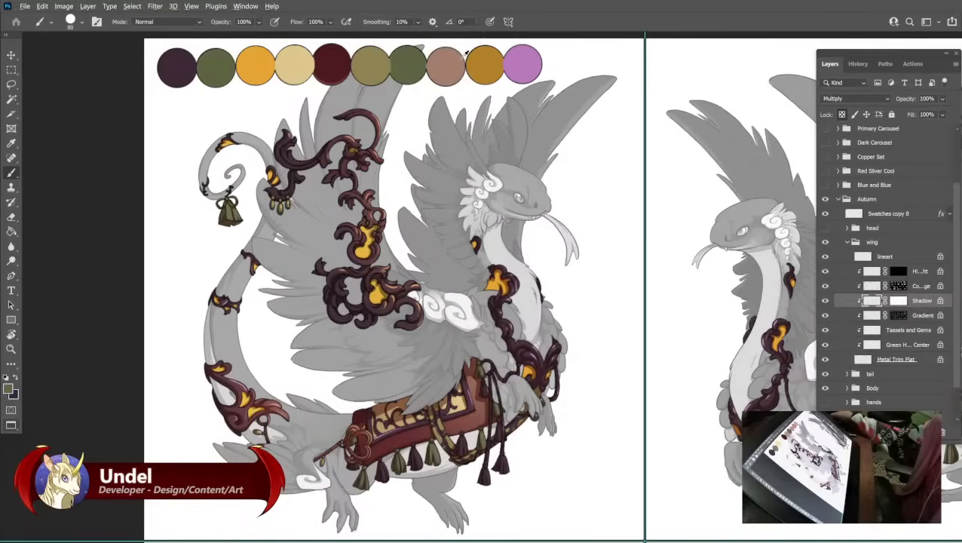
left_click(441, 54, "alt")
key("shift+F5")
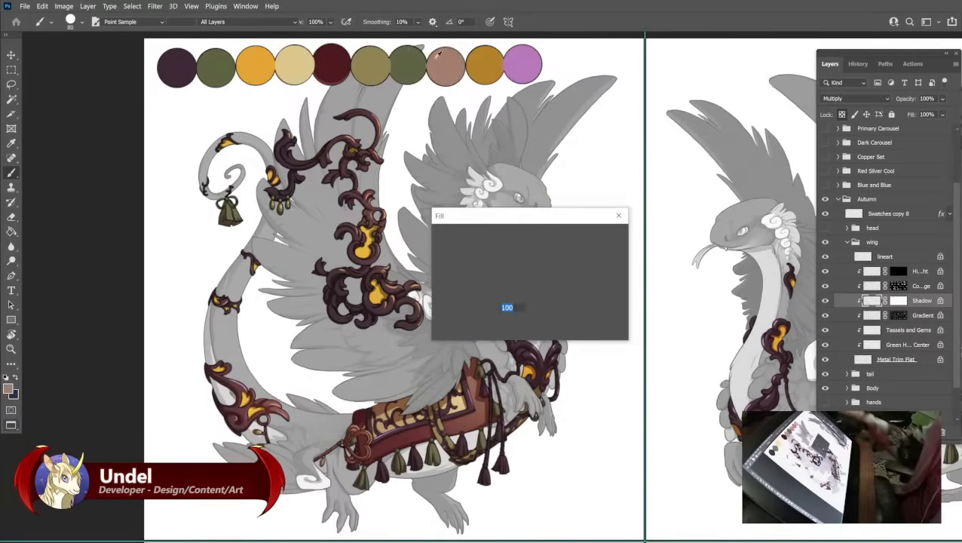
key("Return")
Refill the wing's Color Dodge layer with the golden brown ninth swatch and its highlight layer with the pinkish purple tenth swatch, and collapse the group.
key("alt+bracketright")
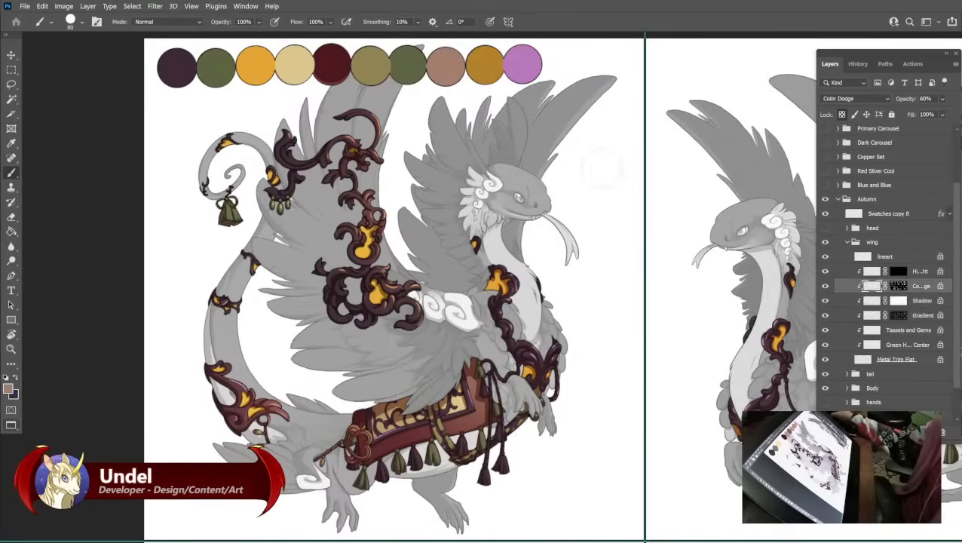
left_click(483, 58, "alt")
key("shift+F5")
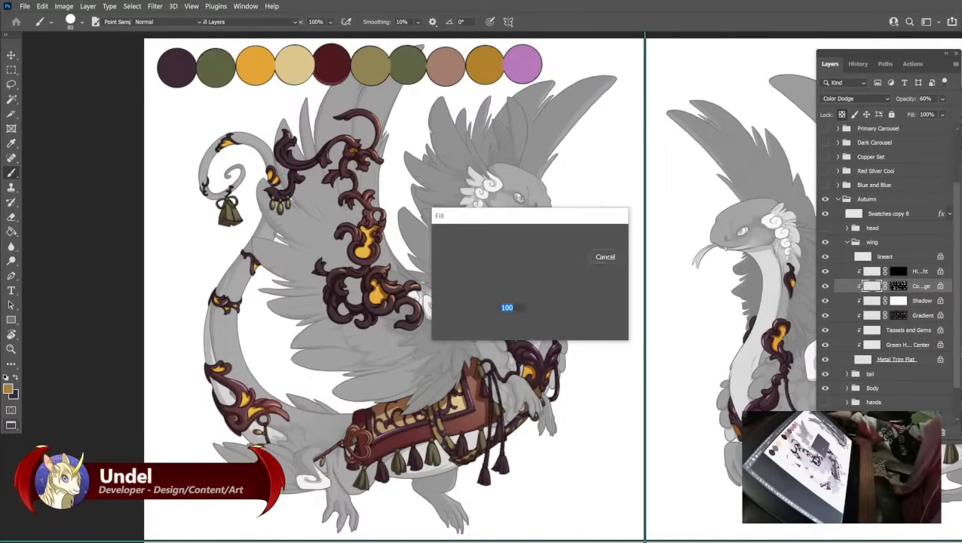
key("Return")
key("alt+bracketright")
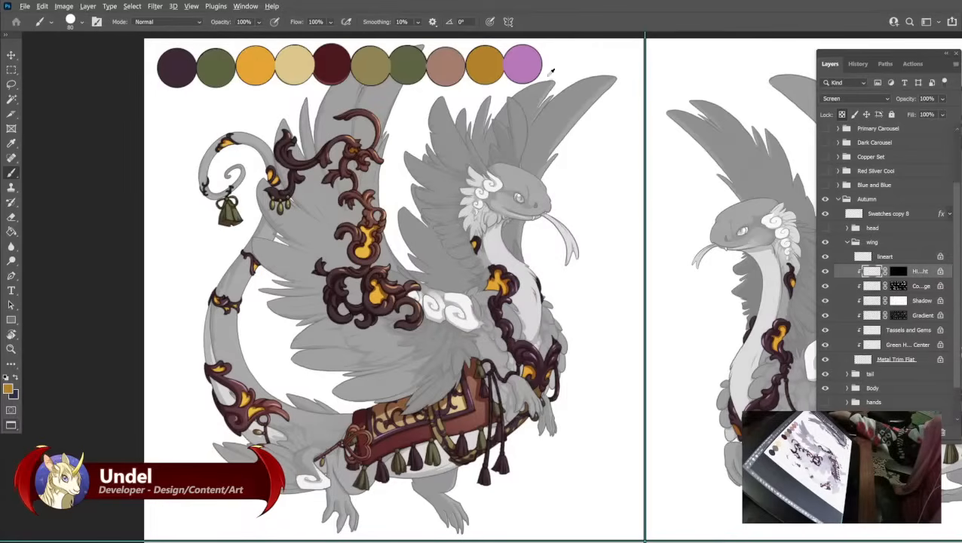
key("shift+F5")
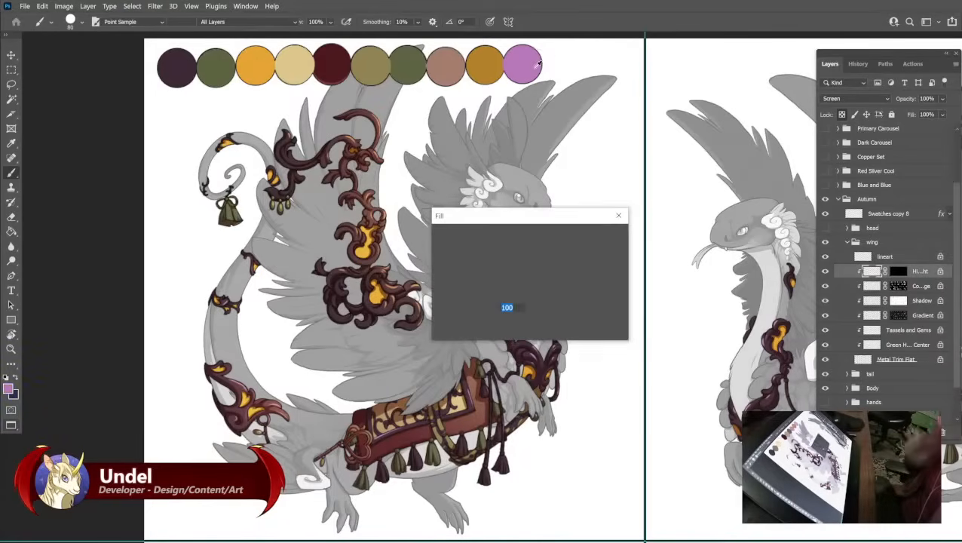
key("Return")
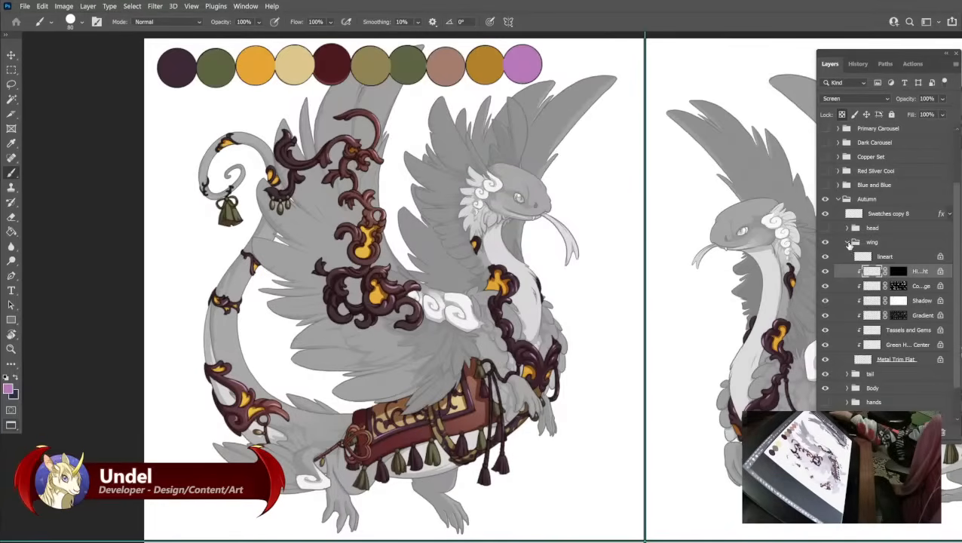
left_click(847, 242)
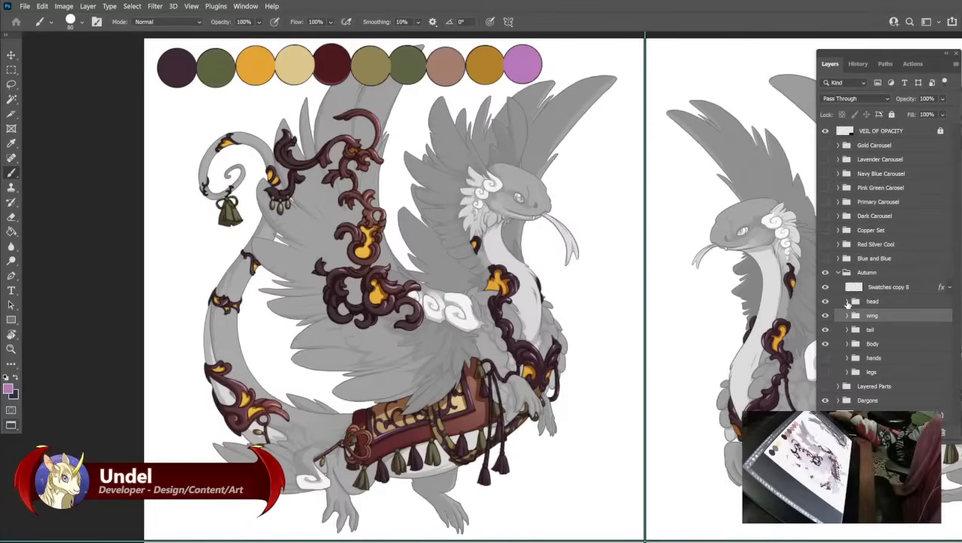
Expand the head group and refill its Metal Trim Flat layer with the dark purple first swatch.
left_click(847, 301)
scroll(863, 320, "down", 3)
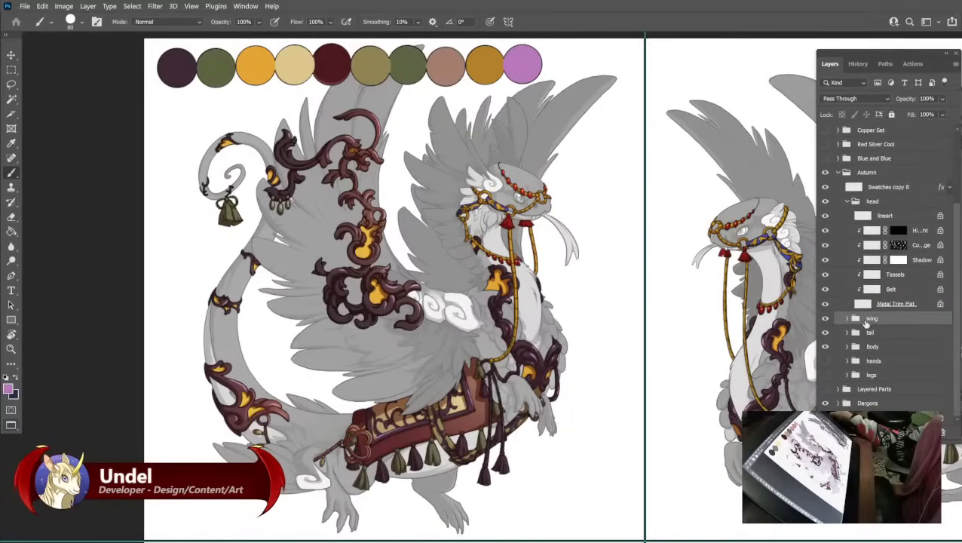
left_click(881, 305)
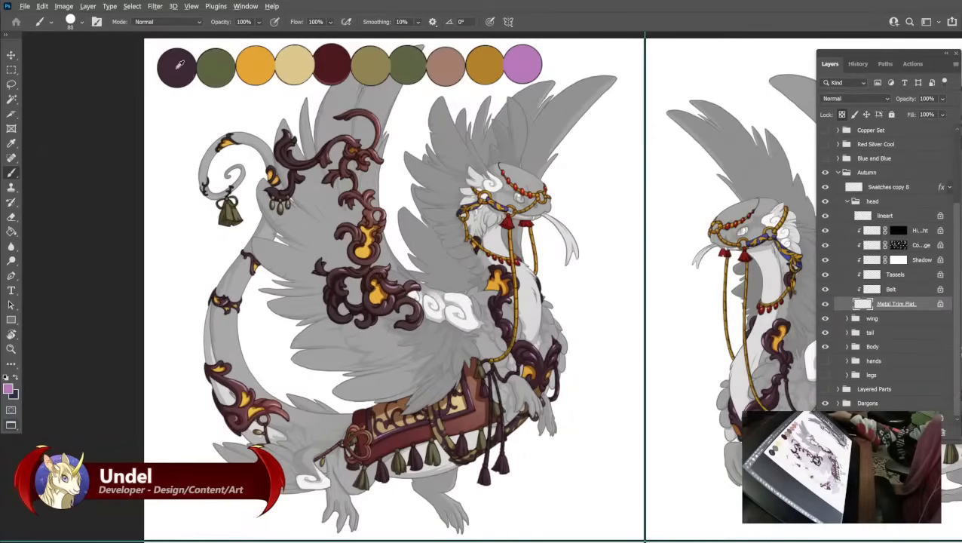
left_click(179, 65, "alt")
key("shift+F5")
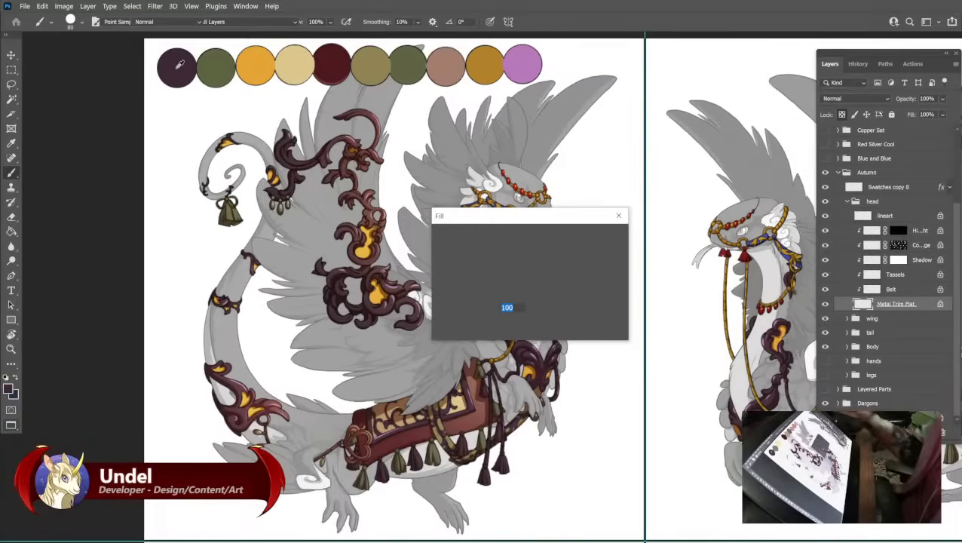
key("Return")
Sample the olive tone, refill the head's Belt layer with it, and select the head's Tassels layer.
left_click(889, 289)
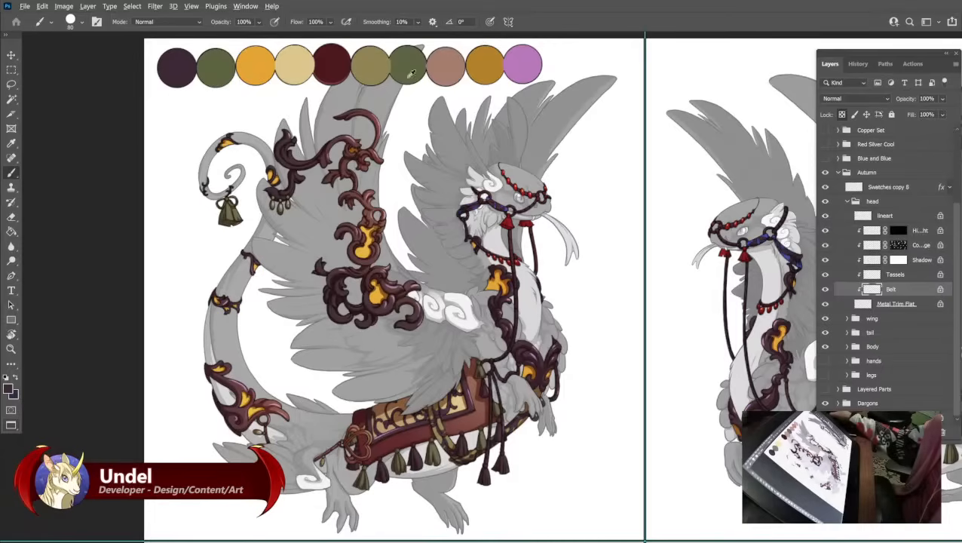
left_click(440, 417, "alt")
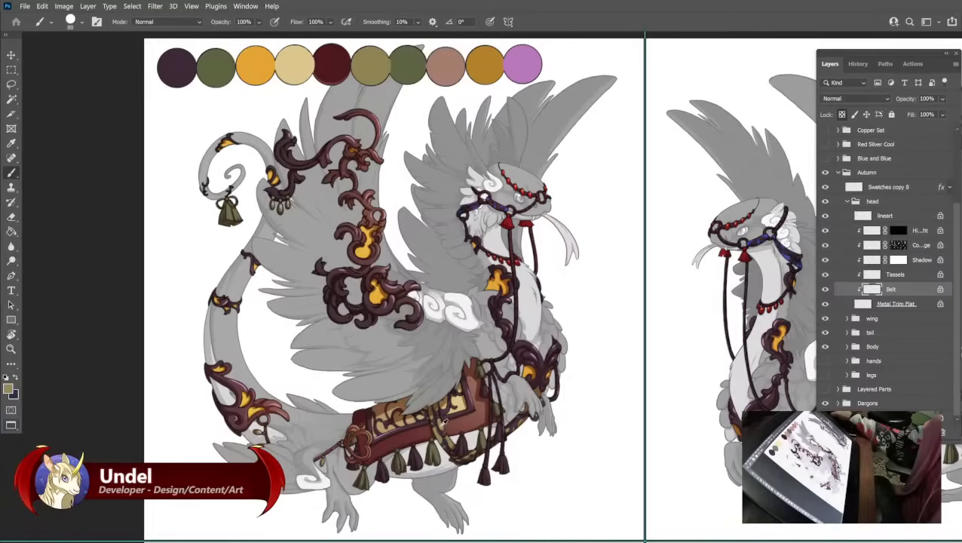
key("shift+BackSpace")
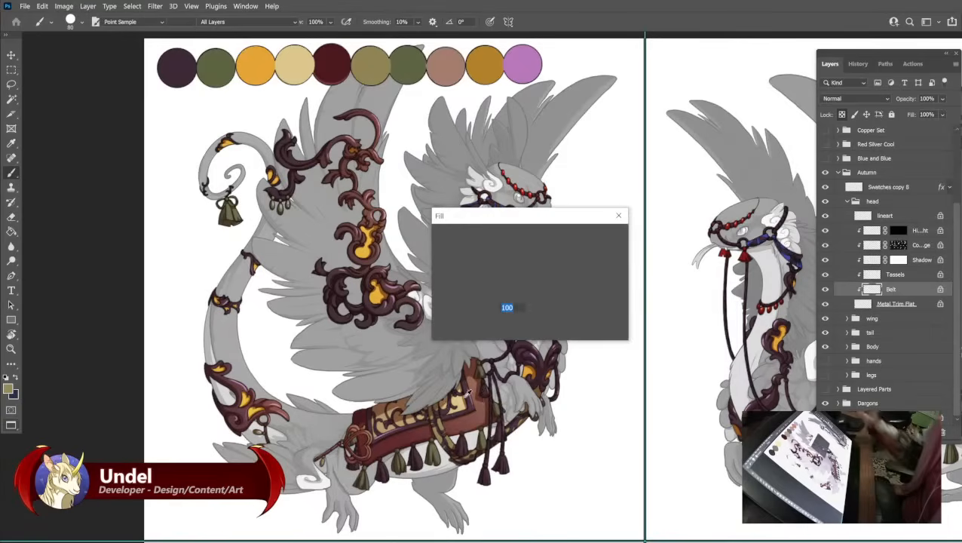
key("Escape")
left_click(895, 274)
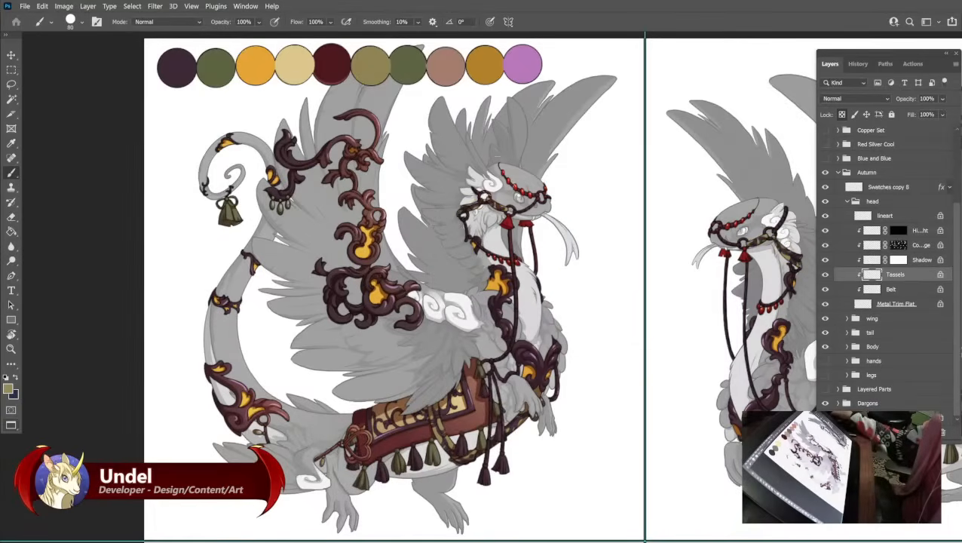
Refill the head's Tassels layer with the green second swatch and its Shadow layer with the dusty pinkish-brown eighth swatch.
left_click(216, 65, "alt")
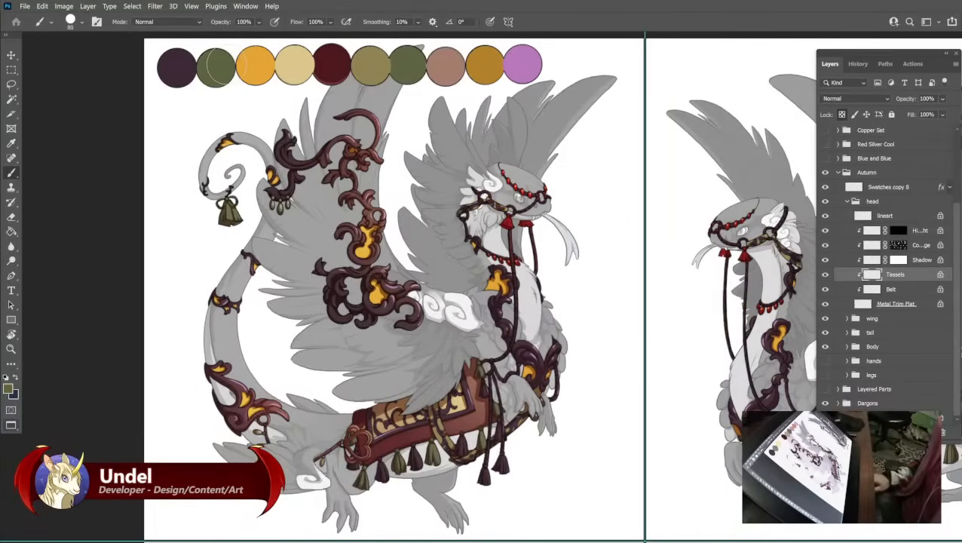
key("shift+BackSpace")
key("Return")
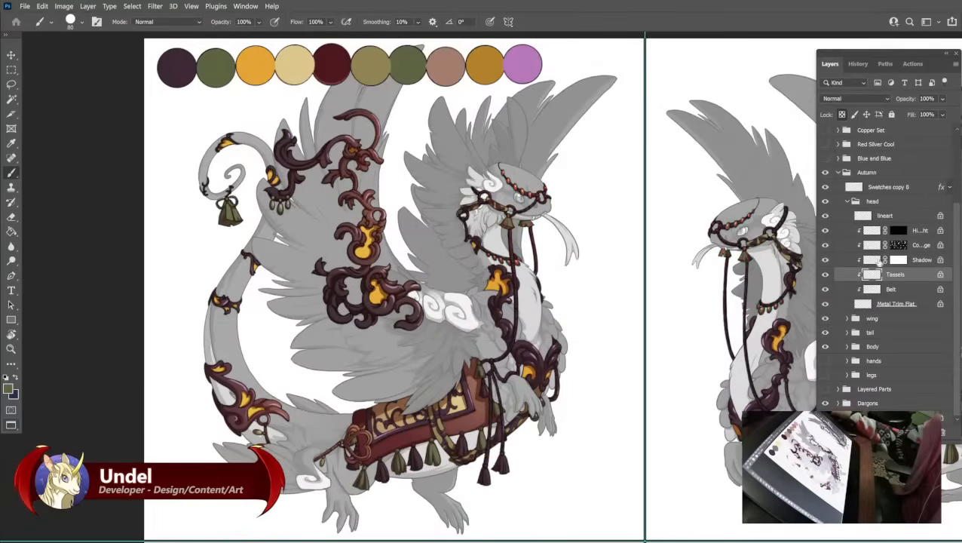
left_click(879, 261)
left_click(455, 65, "alt")
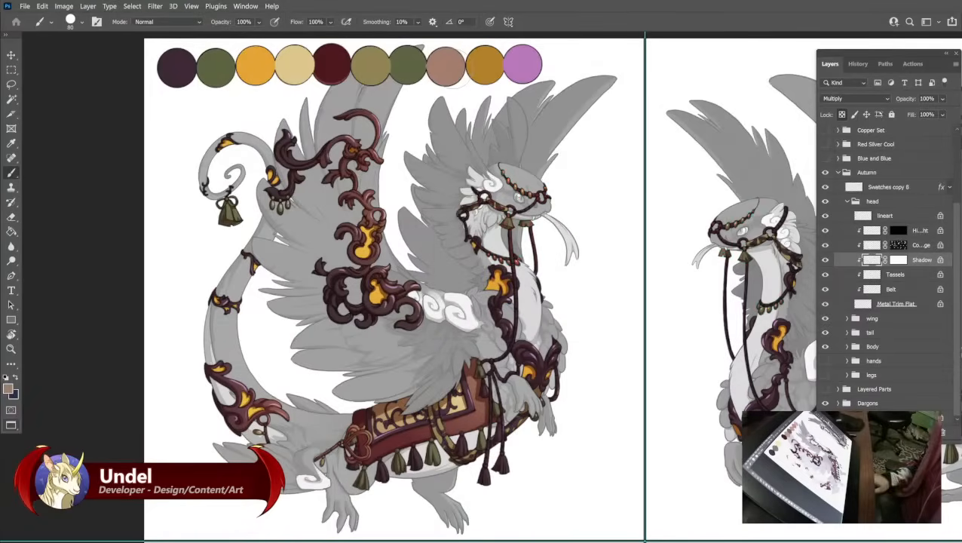
key("shift+BackSpace")
key("Return")
Refill the head's Color Dodge layer with the golden brown ninth swatch and its highlight layer with the pinkish purple tenth swatch, and collapse the group.
left_click(871, 247)
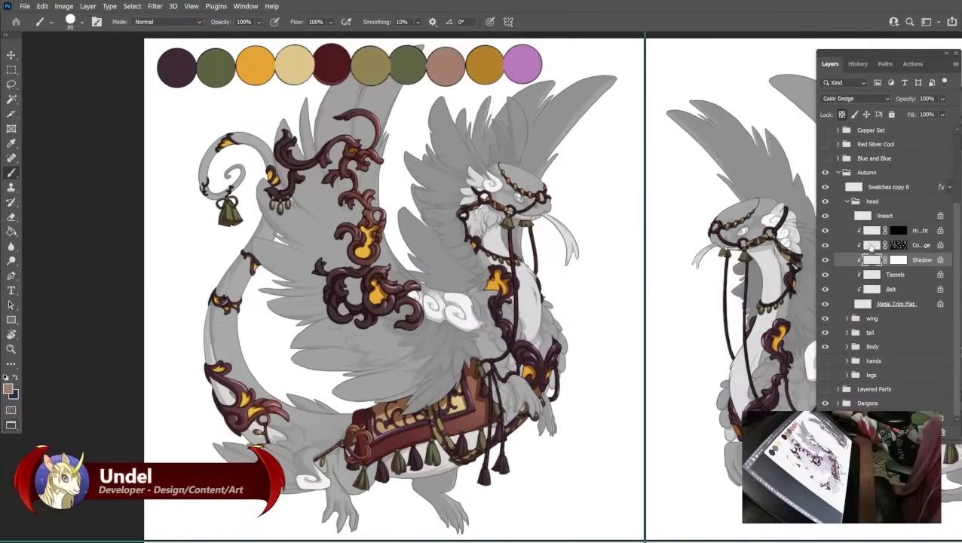
left_click(872, 245)
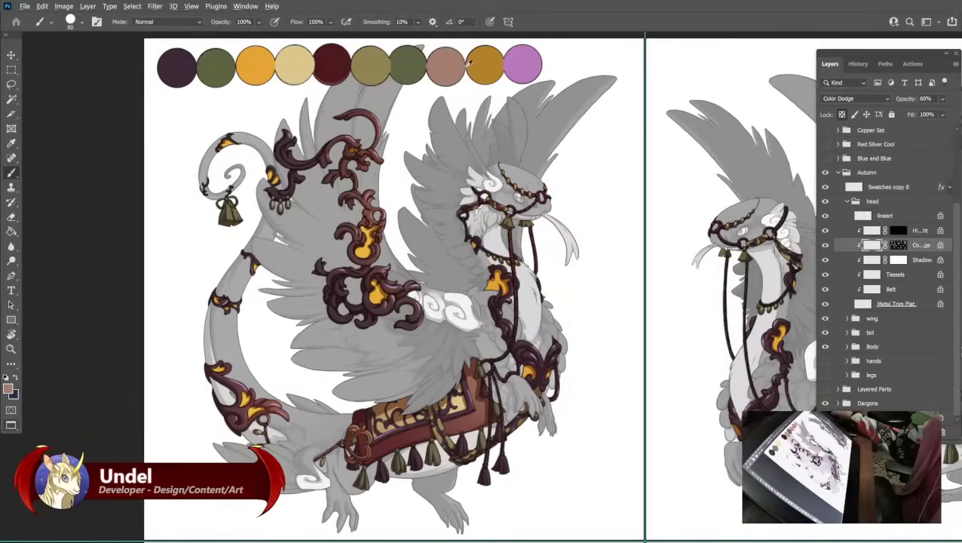
left_click(482, 59, "alt")
key("shift+BackSpace")
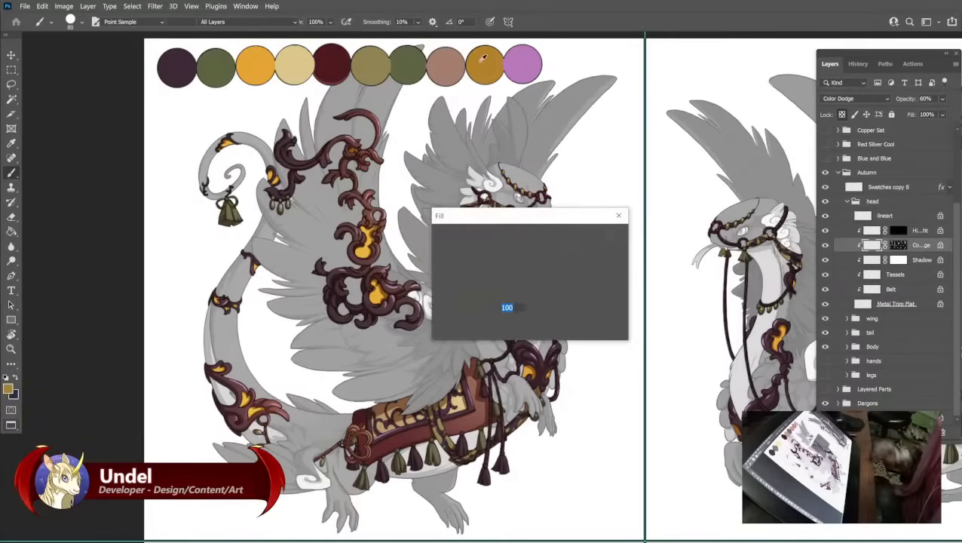
key("Return")
left_click(869, 231)
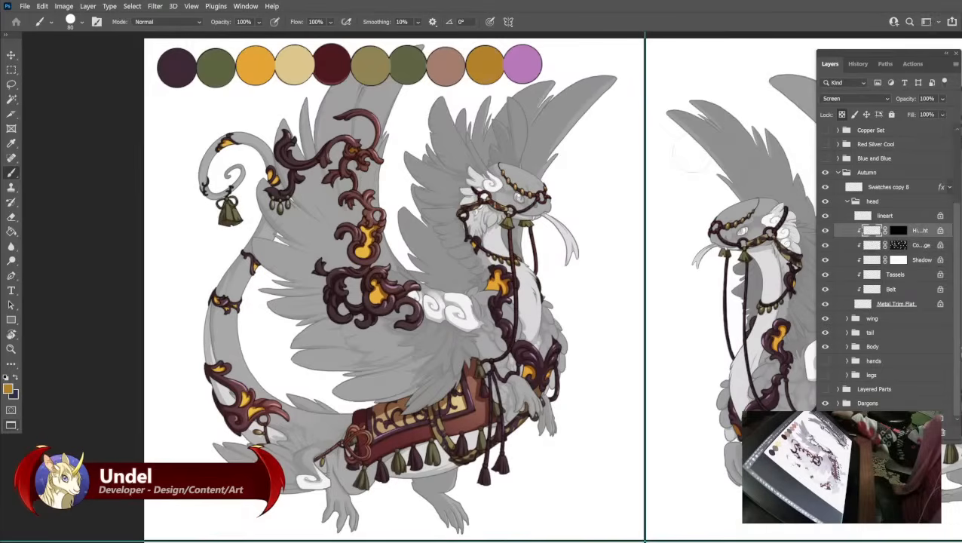
left_click(527, 66, "alt")
key("shift+BackSpace")
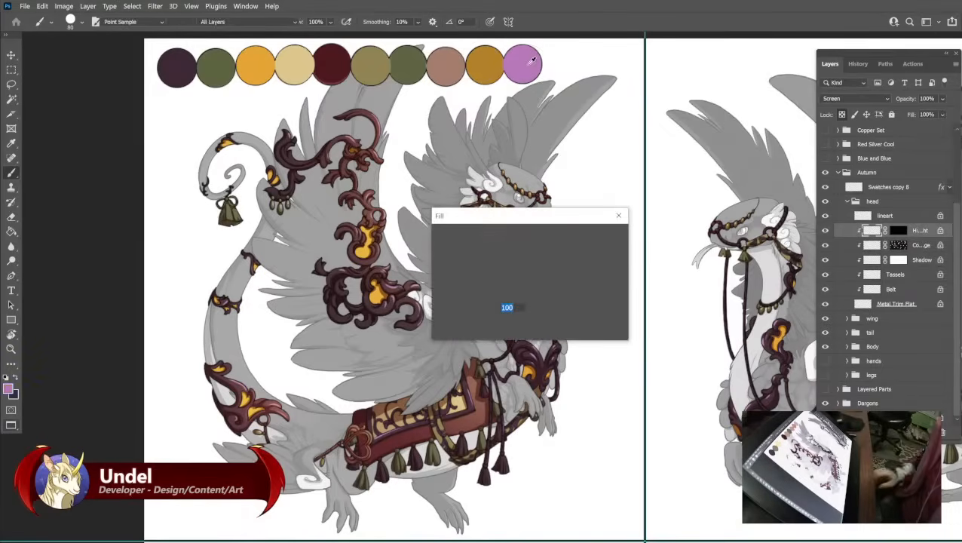
key("Return")
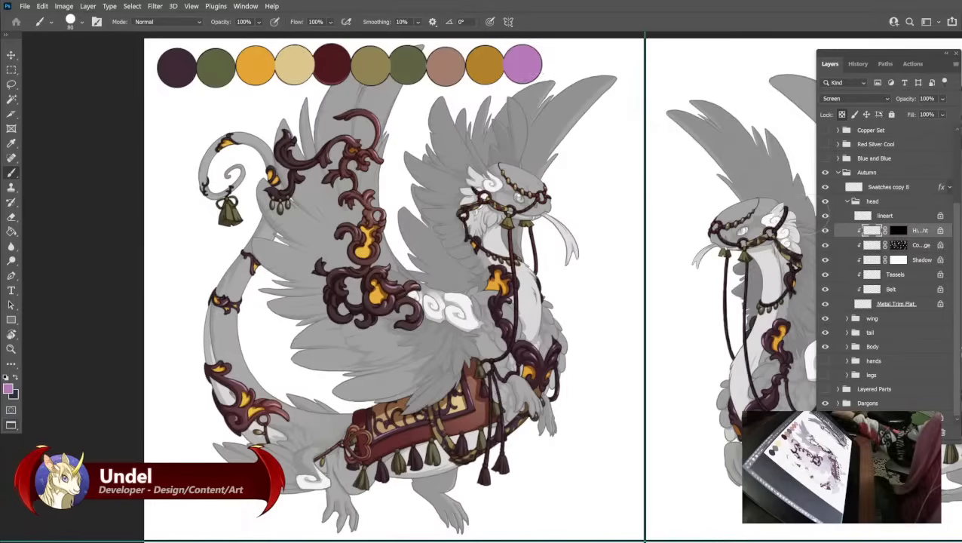
left_click(845, 202)
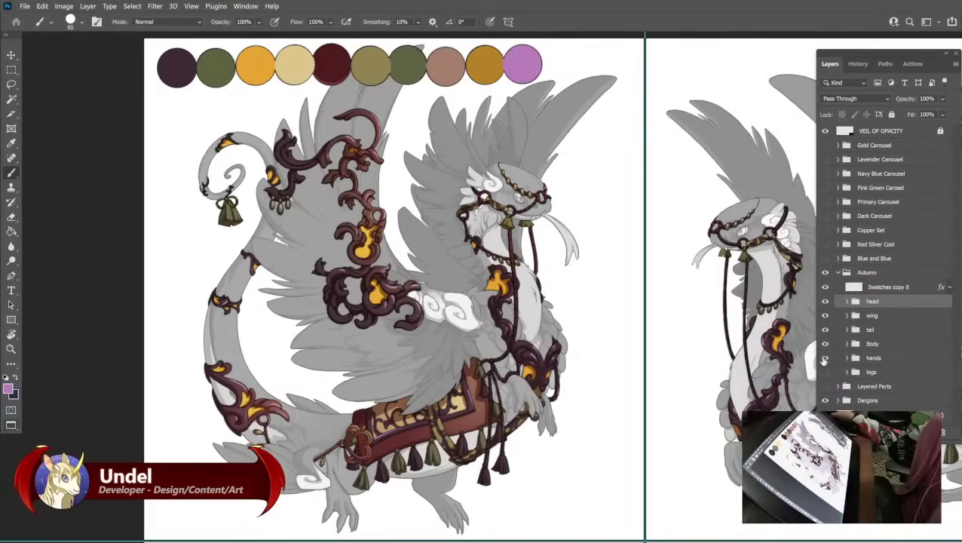
Show and expand the hands group and refill its Metal Trim Flat layer with the dark purple first swatch.
scroll(838, 338, "down", 4)
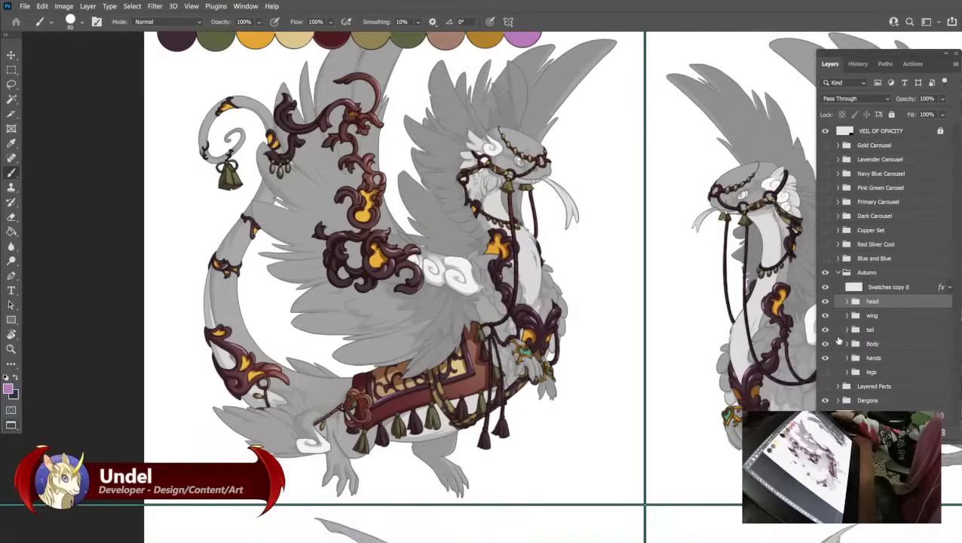
left_click(846, 358)
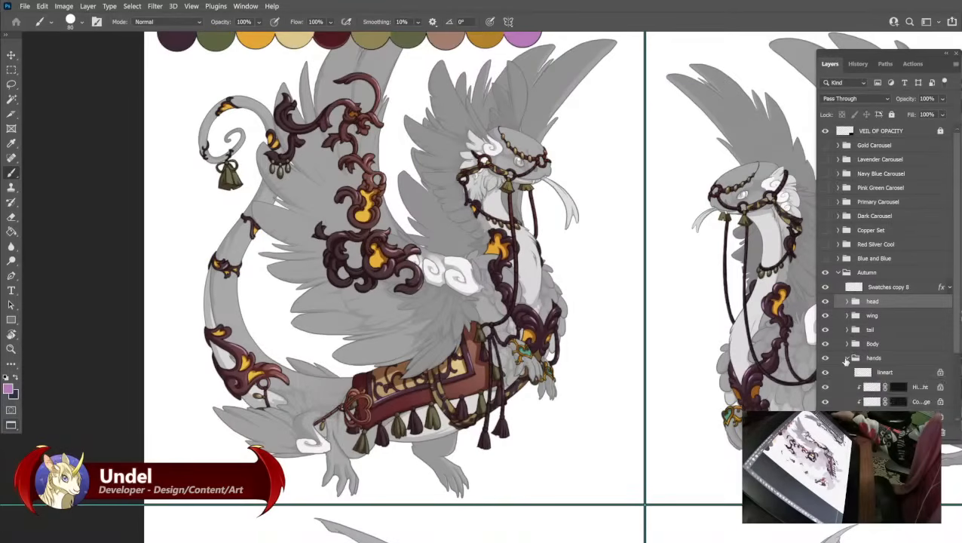
scroll(870, 319, "down", 2)
scroll(869, 320, "down", 1)
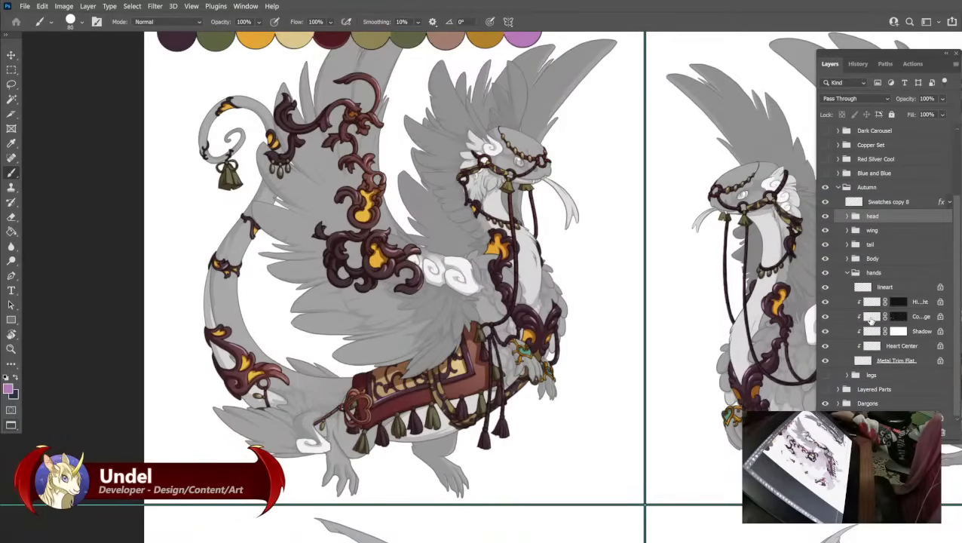
left_click(906, 360)
left_click(179, 33, "alt")
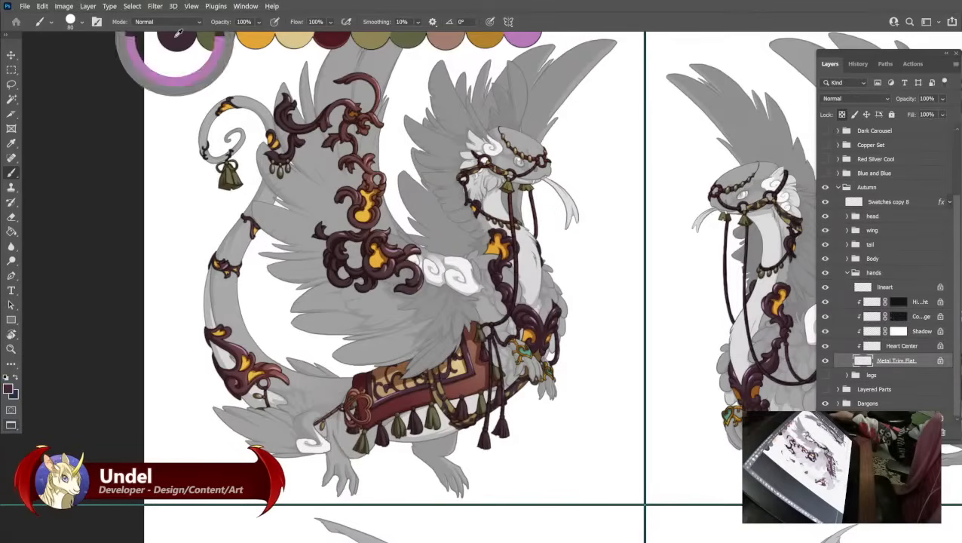
key("shift+BackSpace")
key("Return")
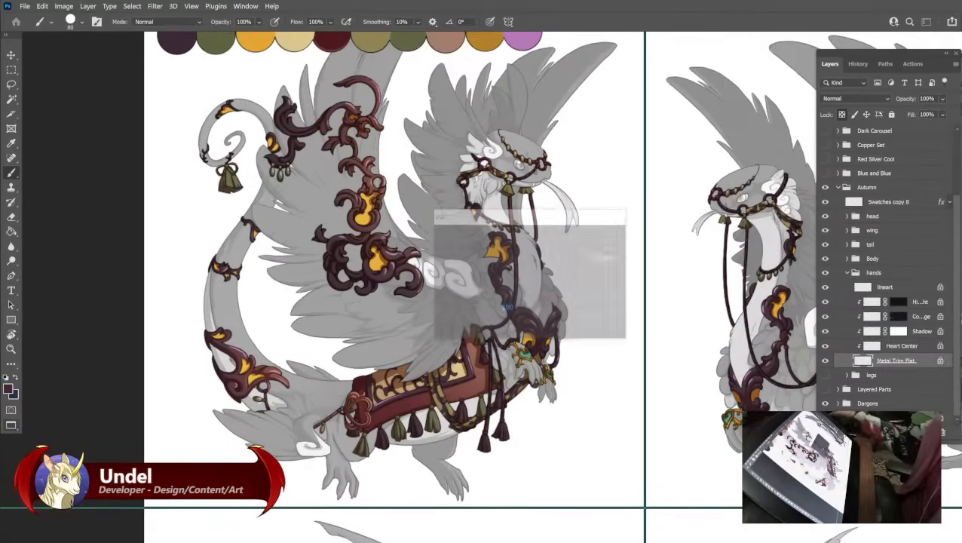
Refill the hands' Heart Center layer with the orange third swatch and its Shadow layer with the dusty pinkish-brown eighth swatch.
key("alt+bracketright")
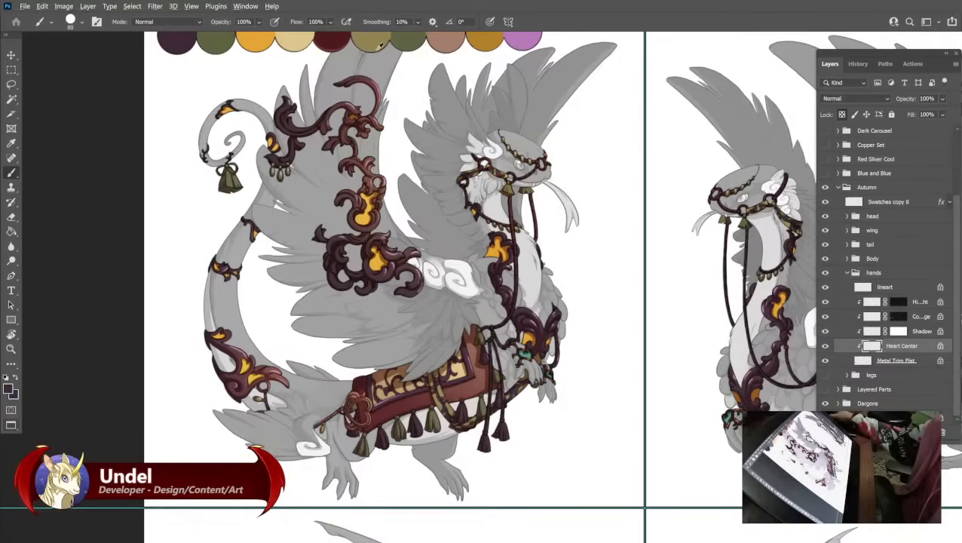
left_click(261, 36, "alt")
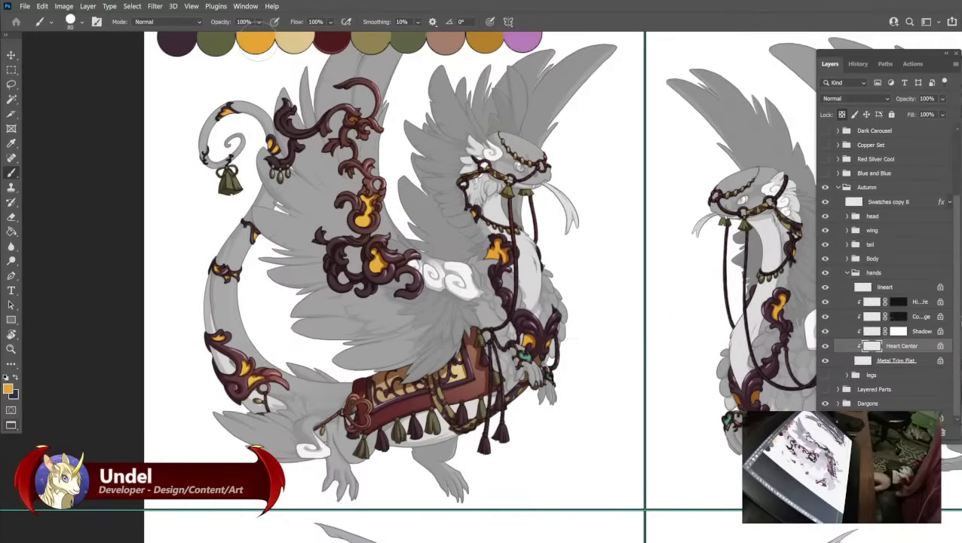
key("shift+BackSpace")
key("Return")
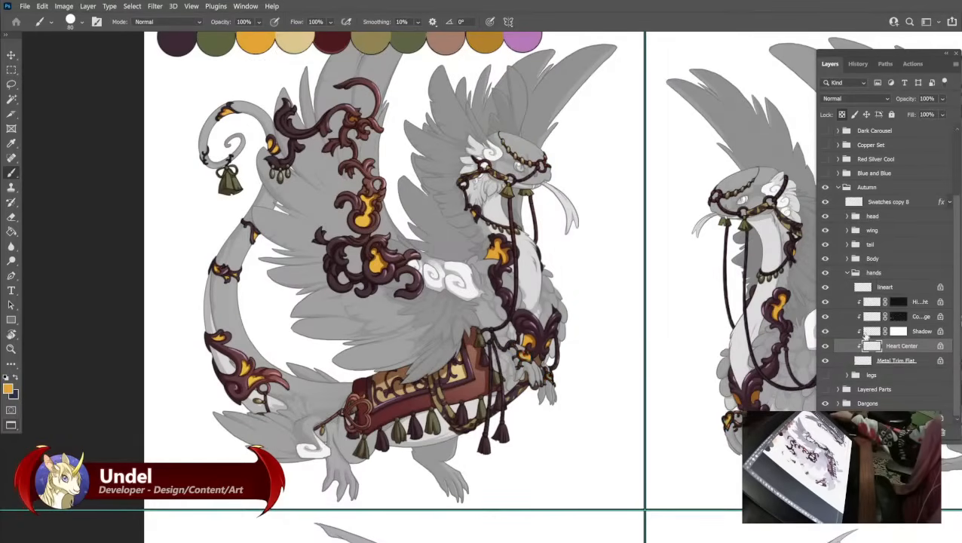
key("alt+bracketright")
left_click(447, 44, "alt")
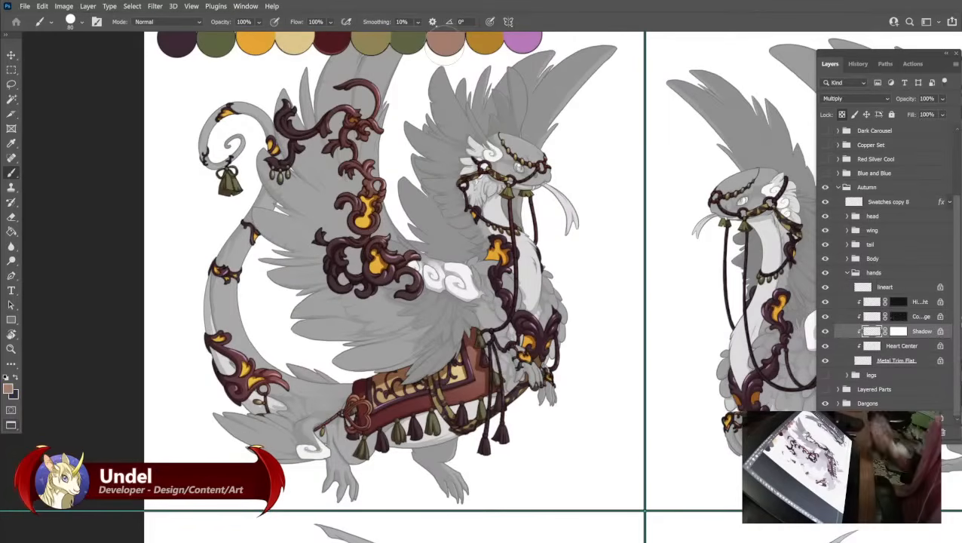
key("shift+BackSpace")
key("Return")
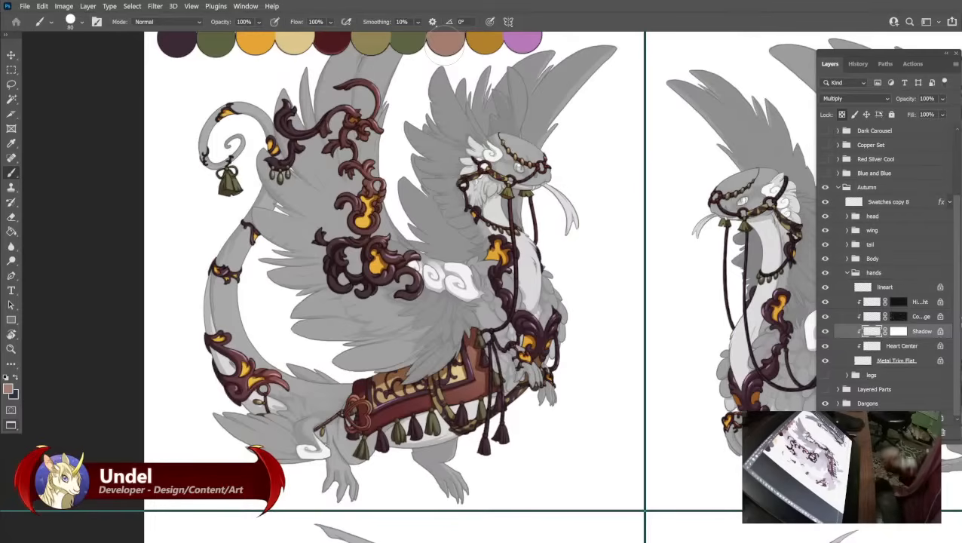
Recolor the hands' Color Dodge layer with the golden brown ninth swatch and its highlight layer with the pinkish purple tenth swatch, and collapse the group.
left_click(871, 317)
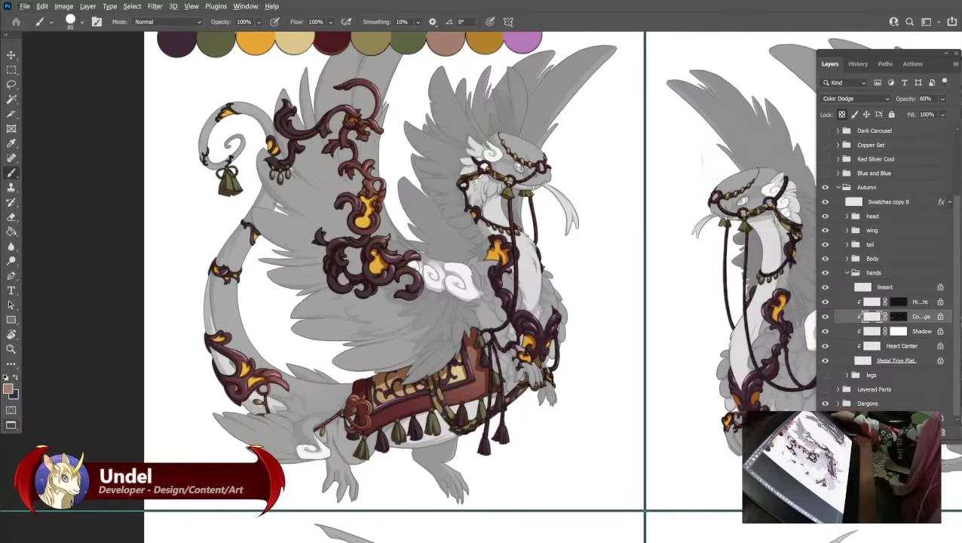
left_click(484, 42, "alt")
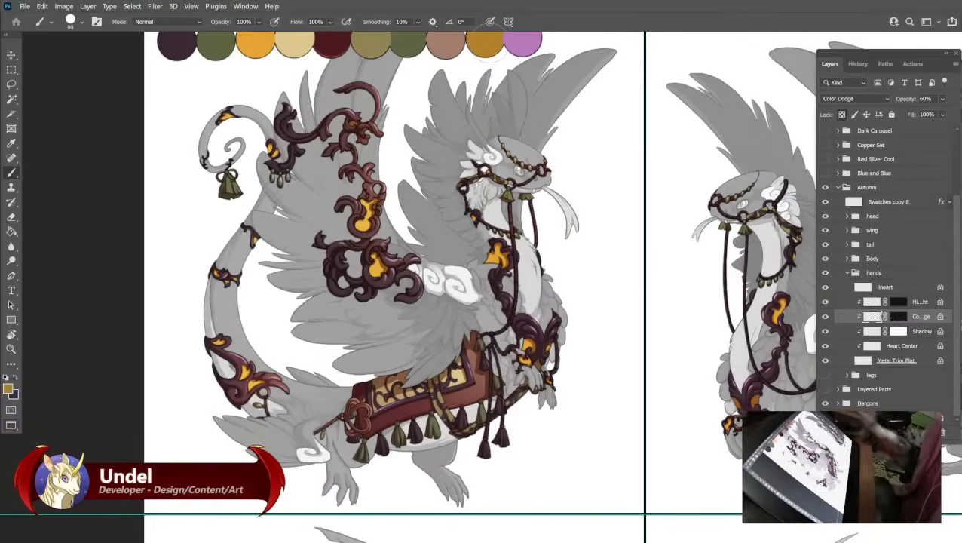
key("ctrl+s")
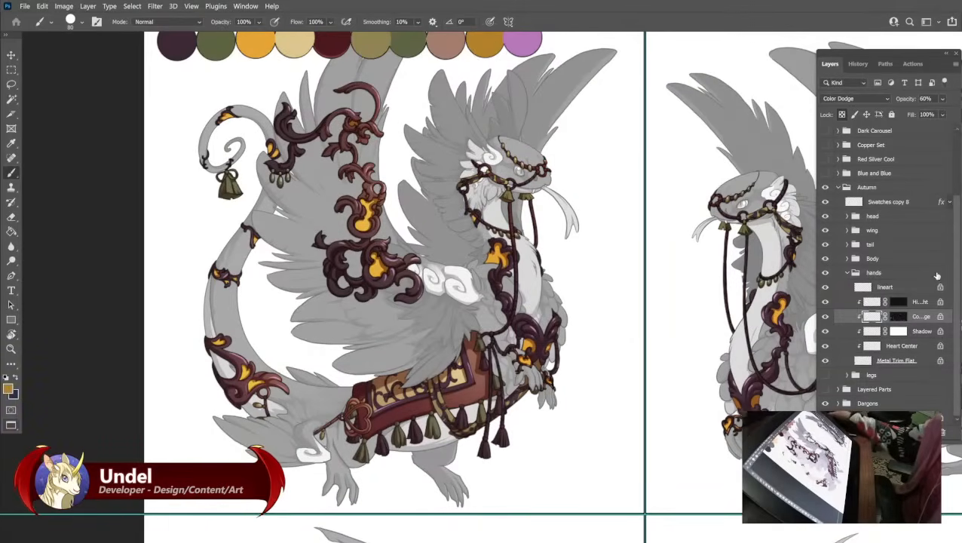
left_click(920, 301)
left_click(530, 40, "alt")
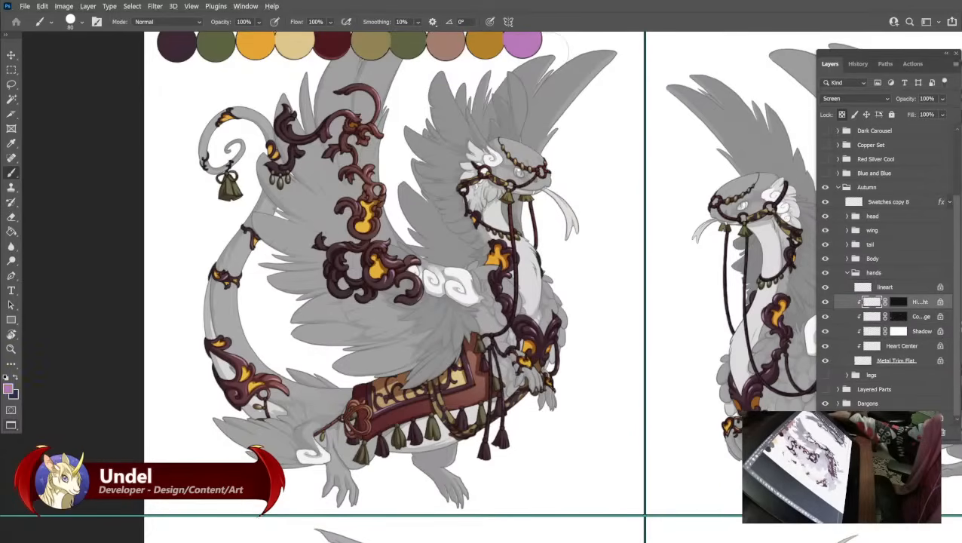
key("ctrl+s")
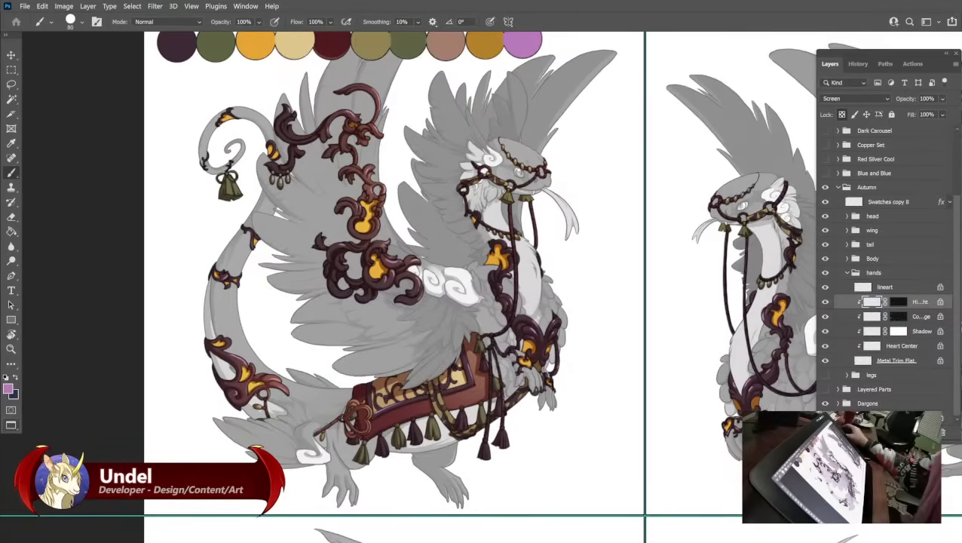
left_click(845, 273)
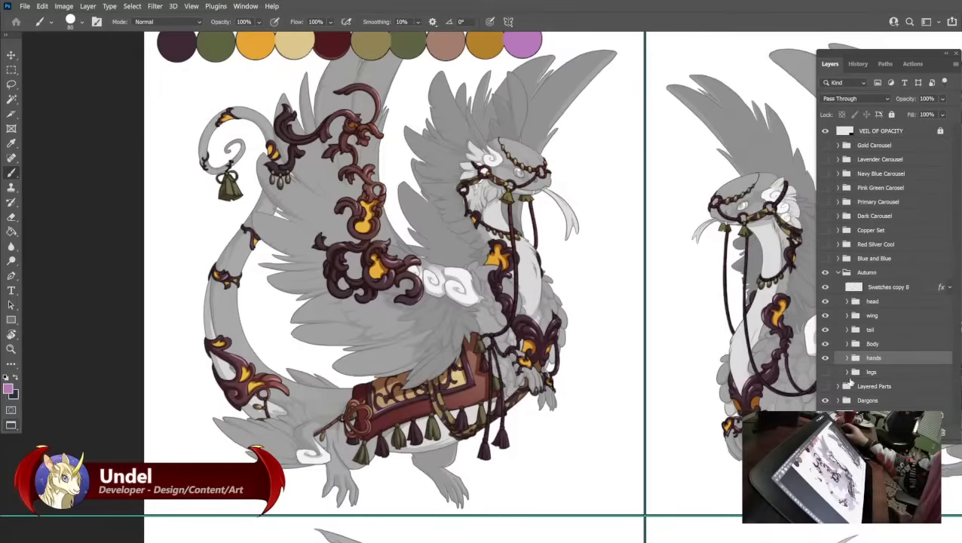
Show and expand the legs group and refill its Metal Trim Flat layer with the dark purple first swatch.
left_click(825, 371)
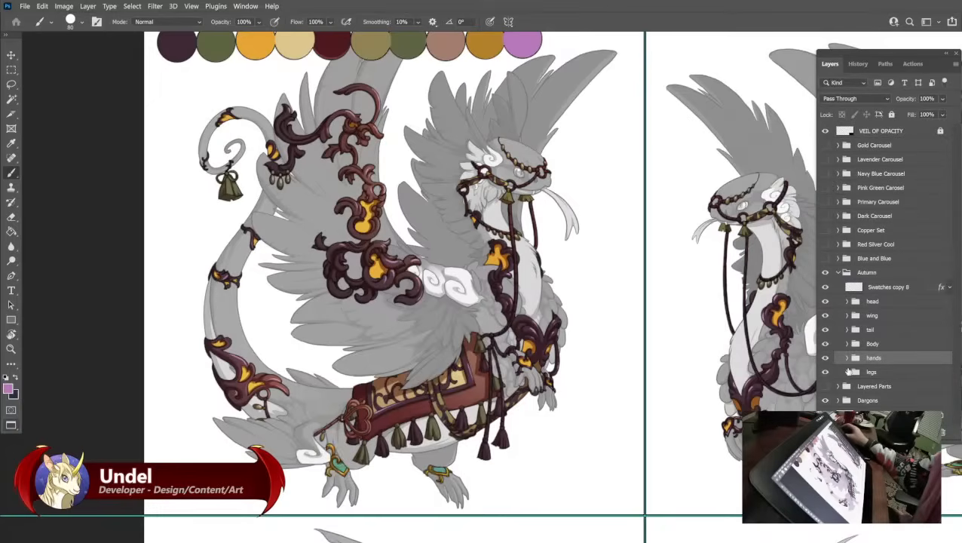
left_click(846, 372)
scroll(882, 373, "down", 2)
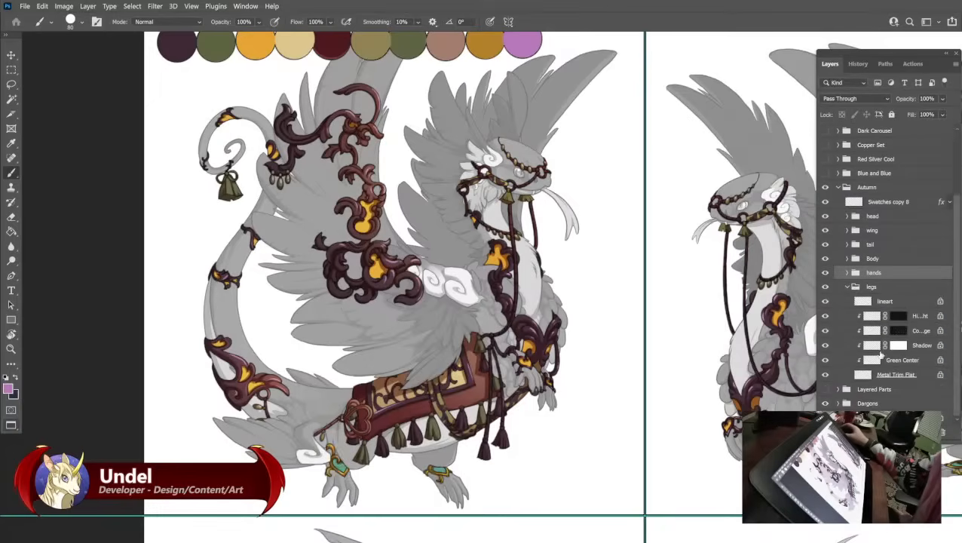
left_click(892, 380)
left_click(176, 46, "alt")
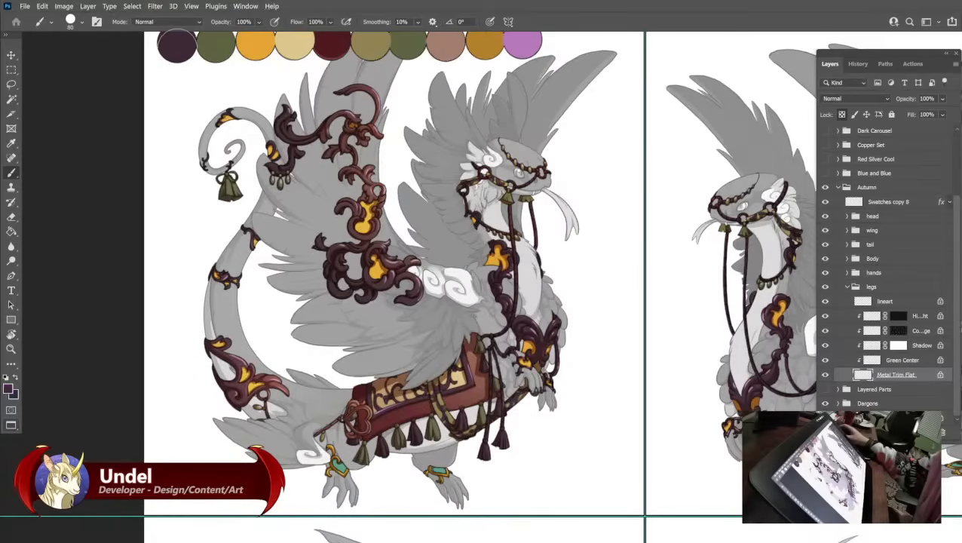
key("shift+F5")
key("Return")
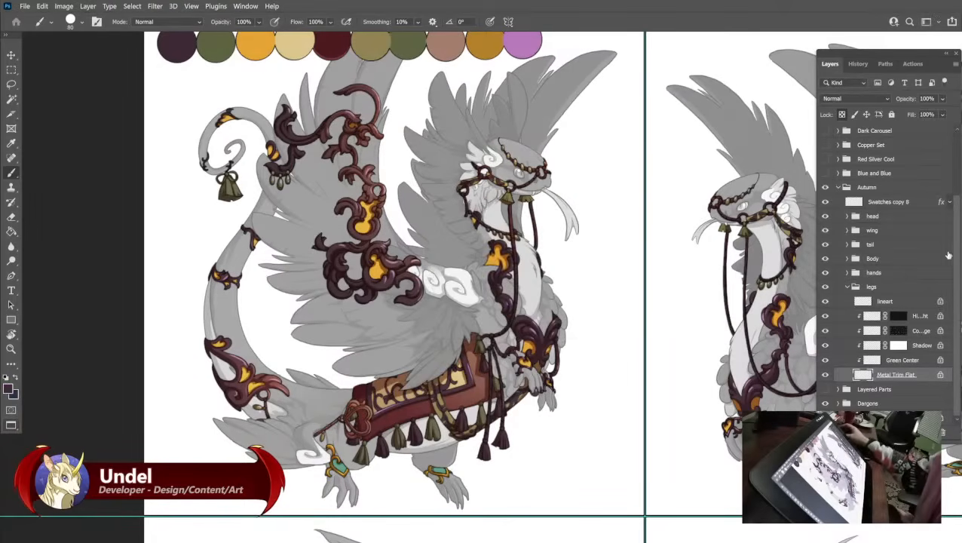